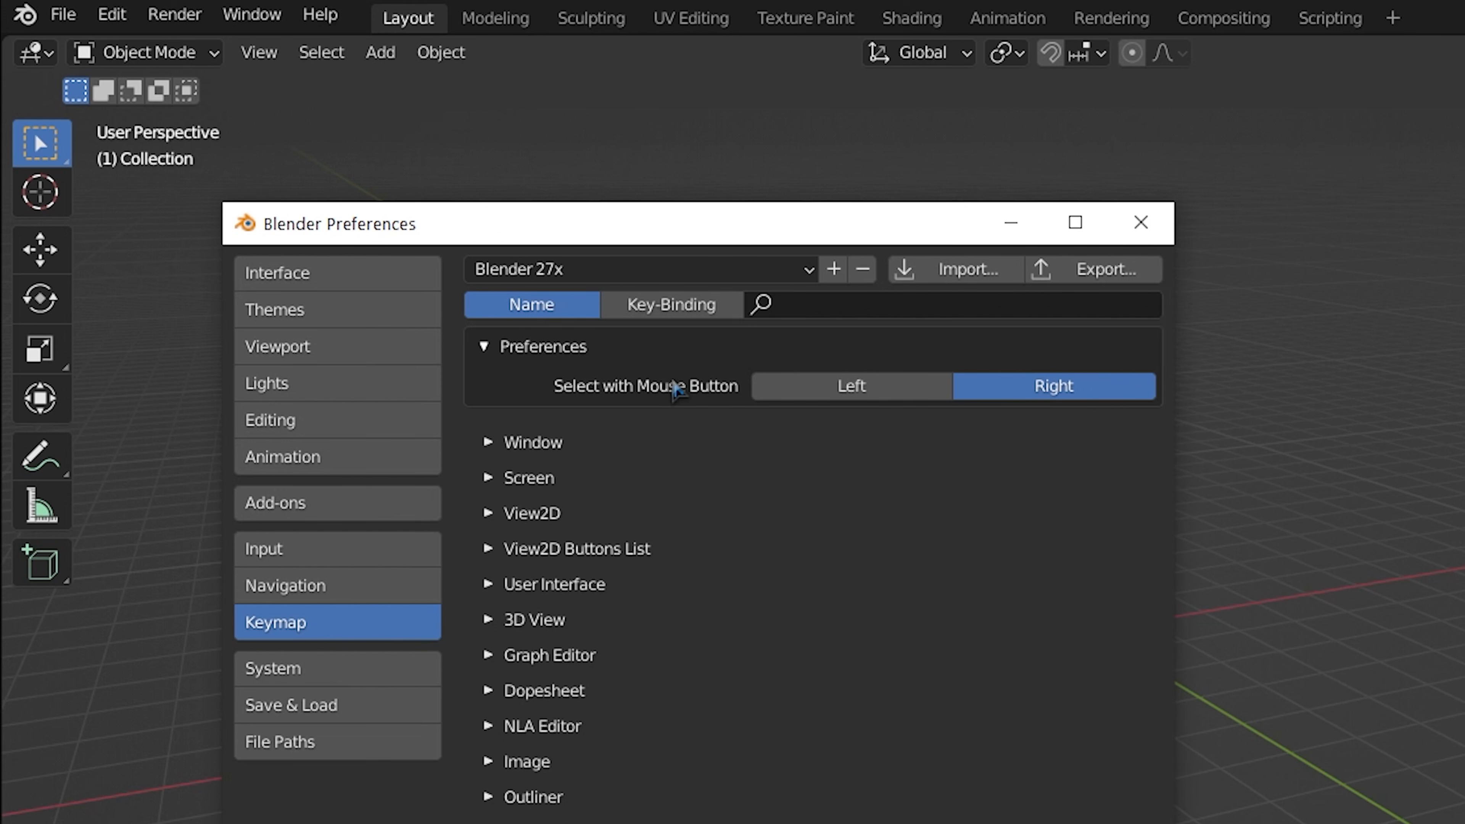
# - Choose the Blender 27x keymap preset in the preferences
pyautogui.click(597, 275)
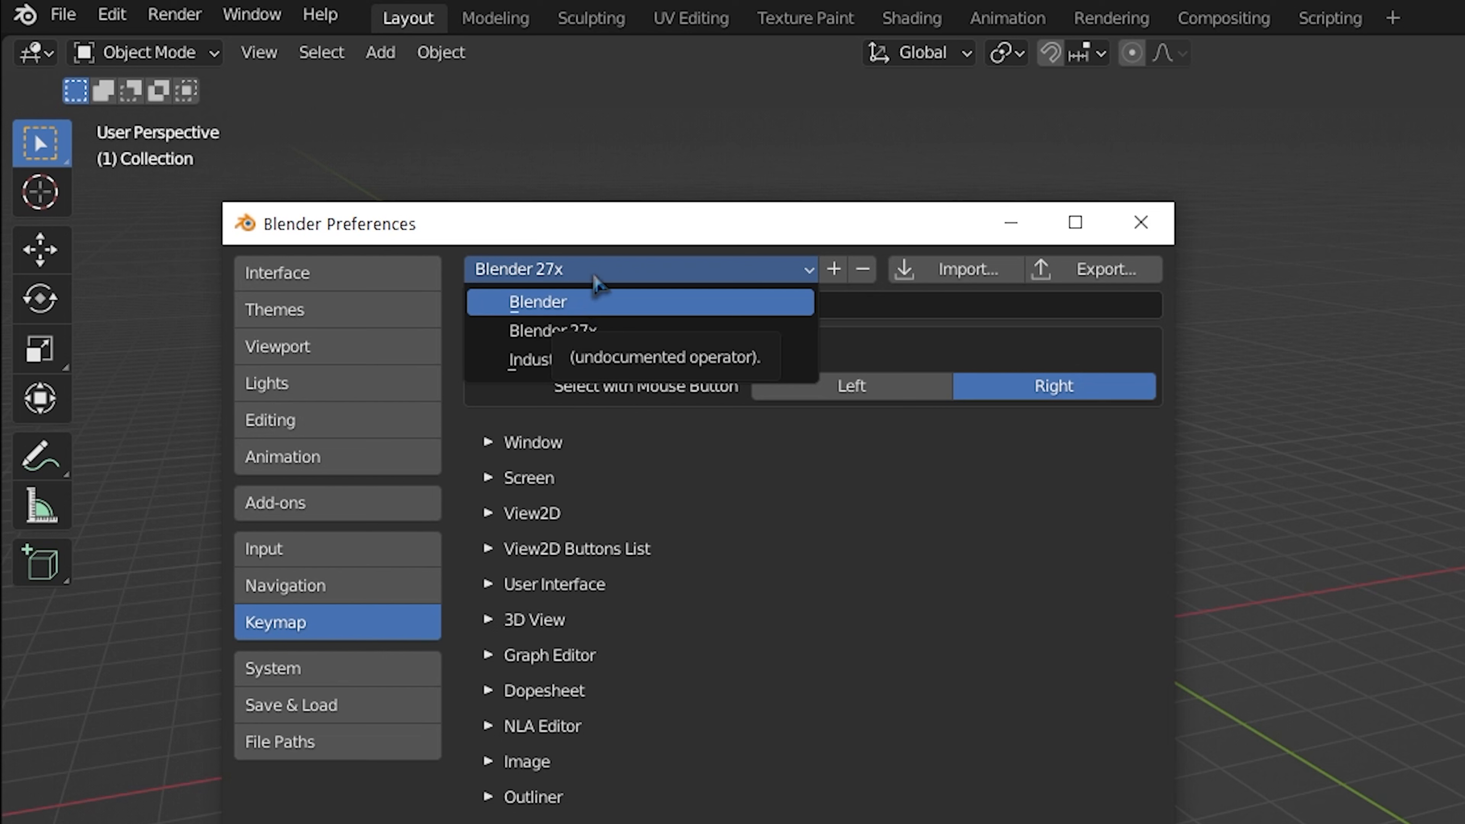
pyautogui.click(586, 340)
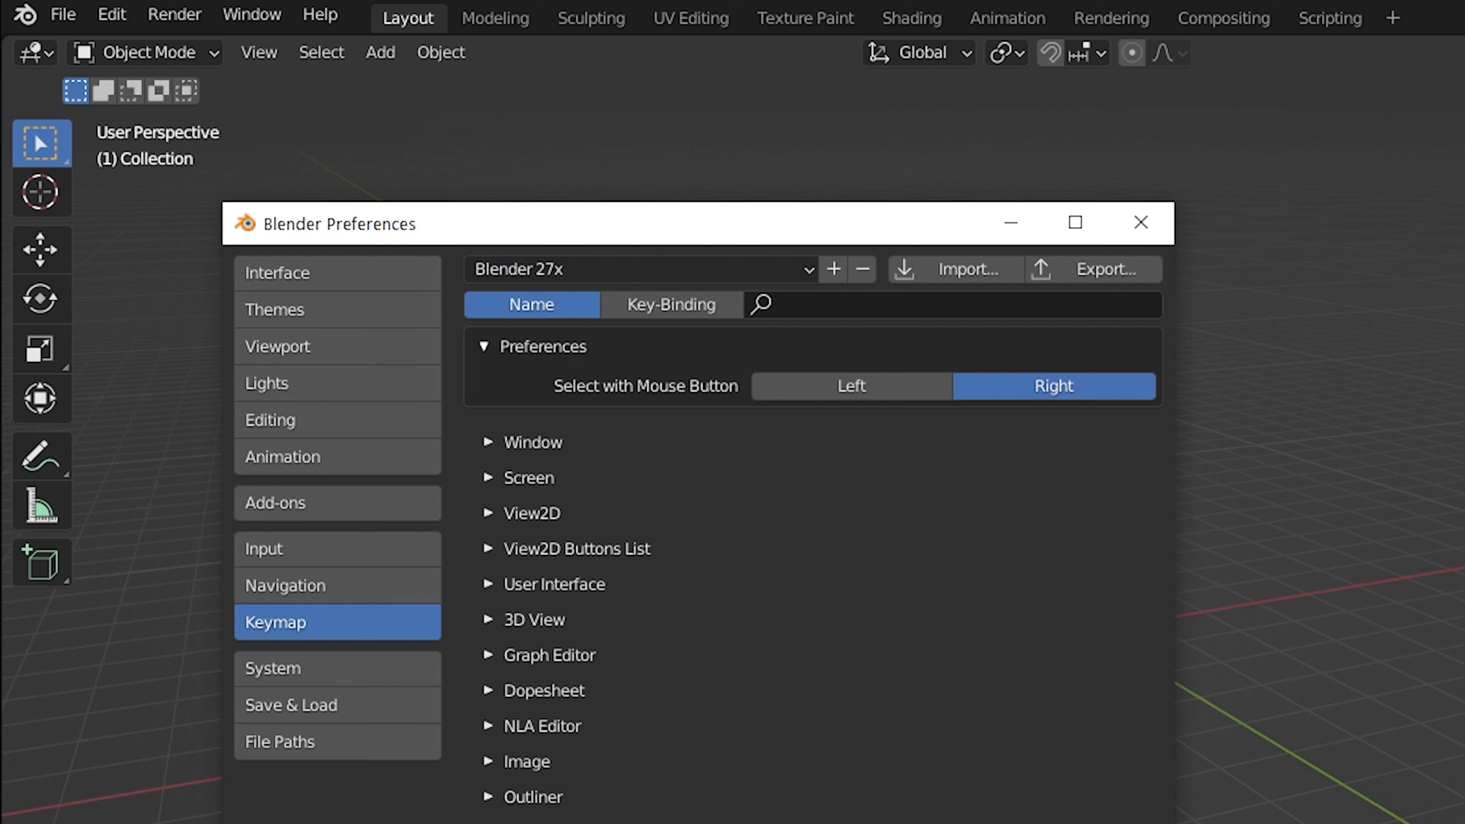
# - Open the add-on preferences and browse the downloaded files for an add-on to install
pyautogui.click(340, 516)
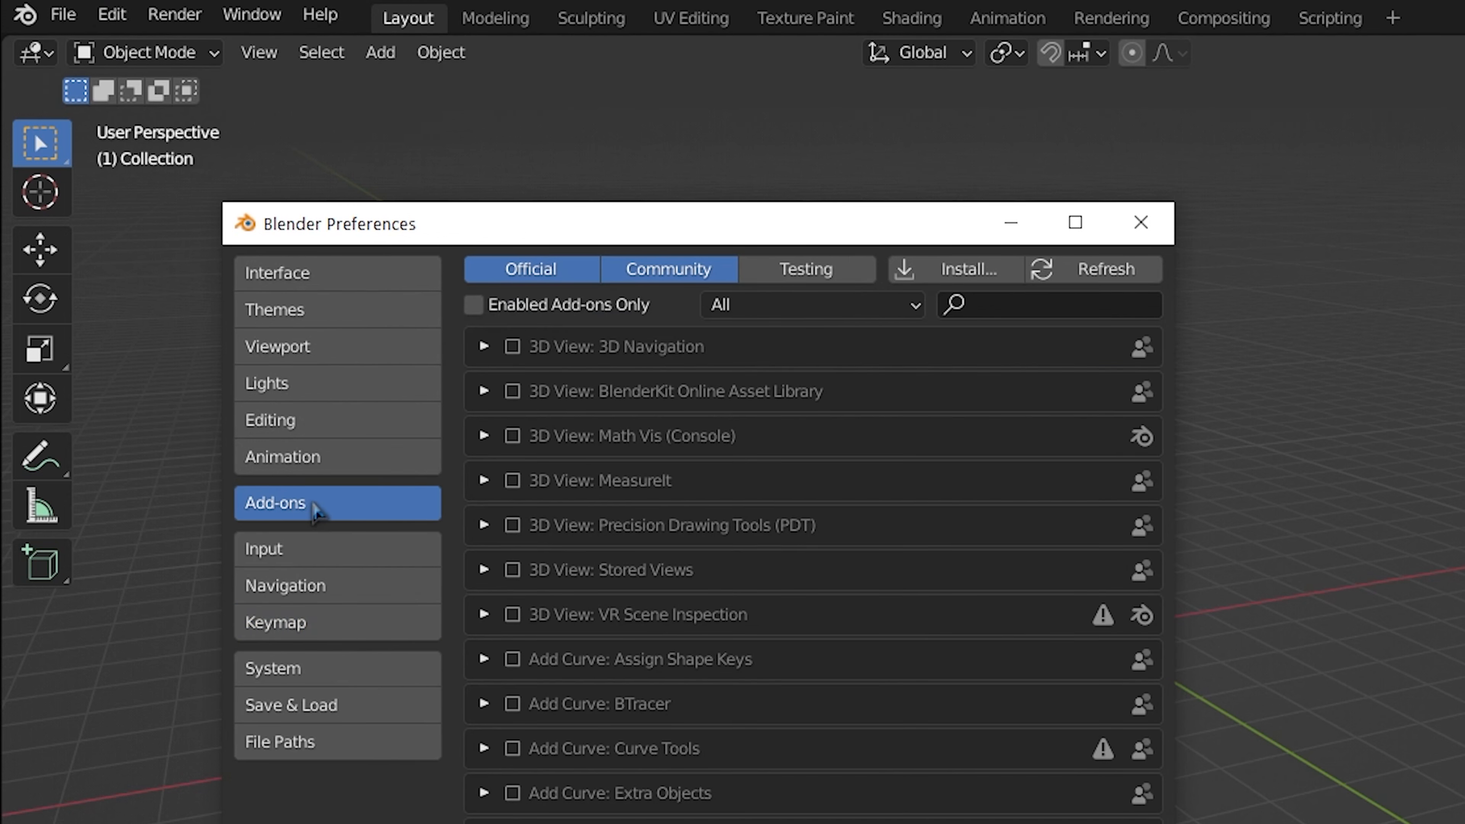
pyautogui.click(957, 269)
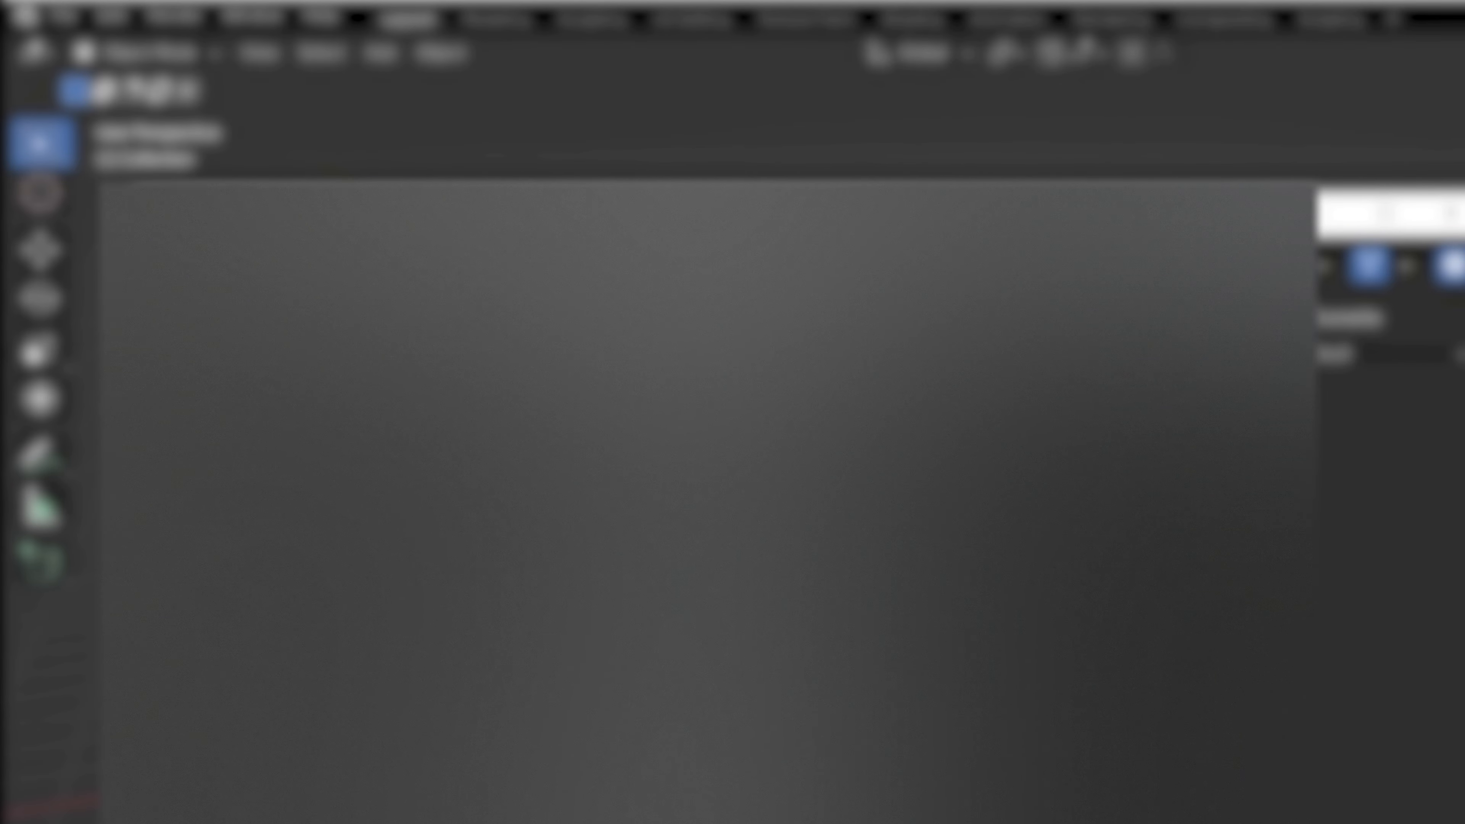
pyautogui.scroll(3, 919, 549)
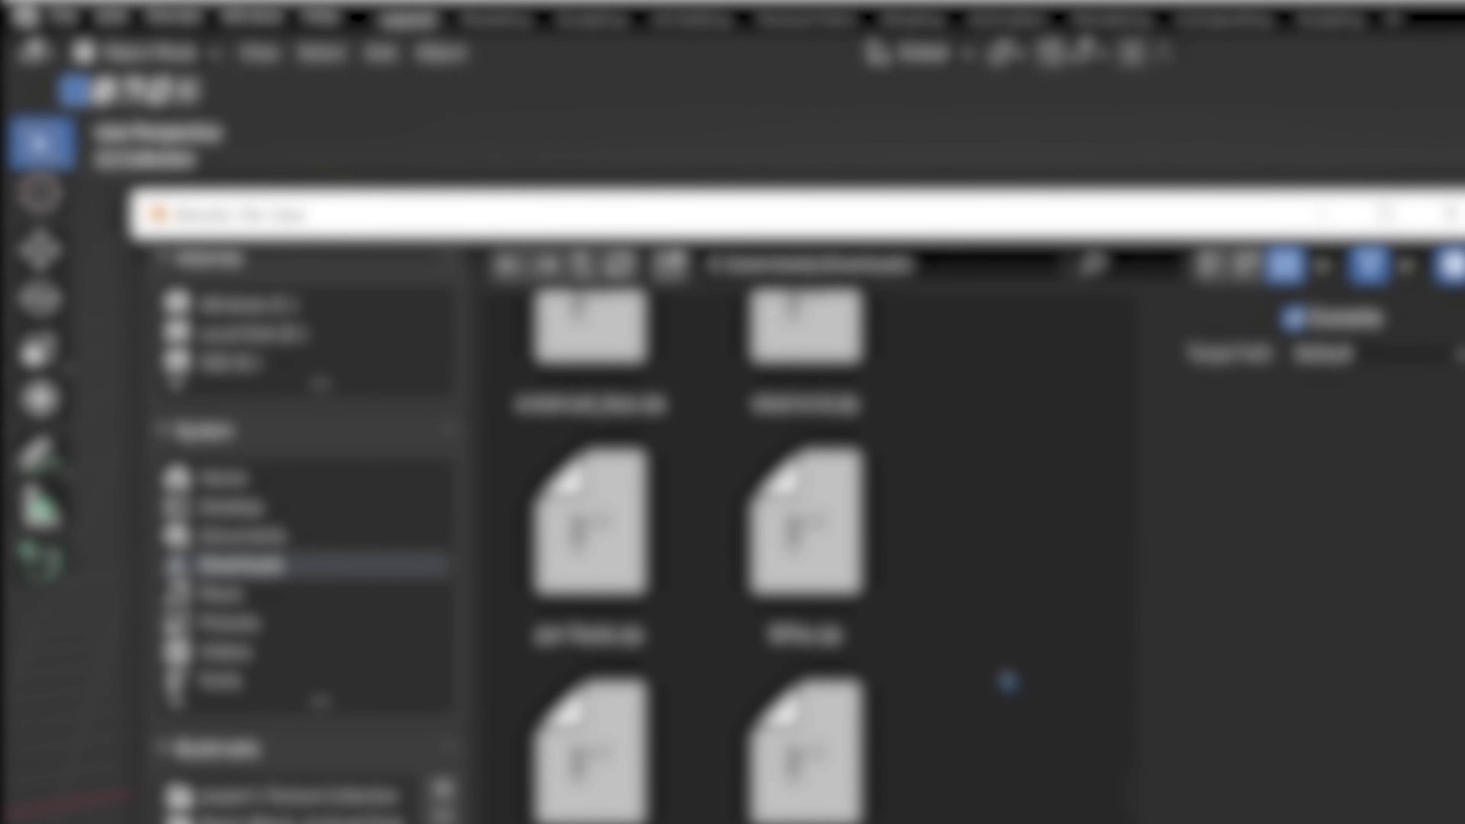
pyautogui.scroll(7, 1007, 704)
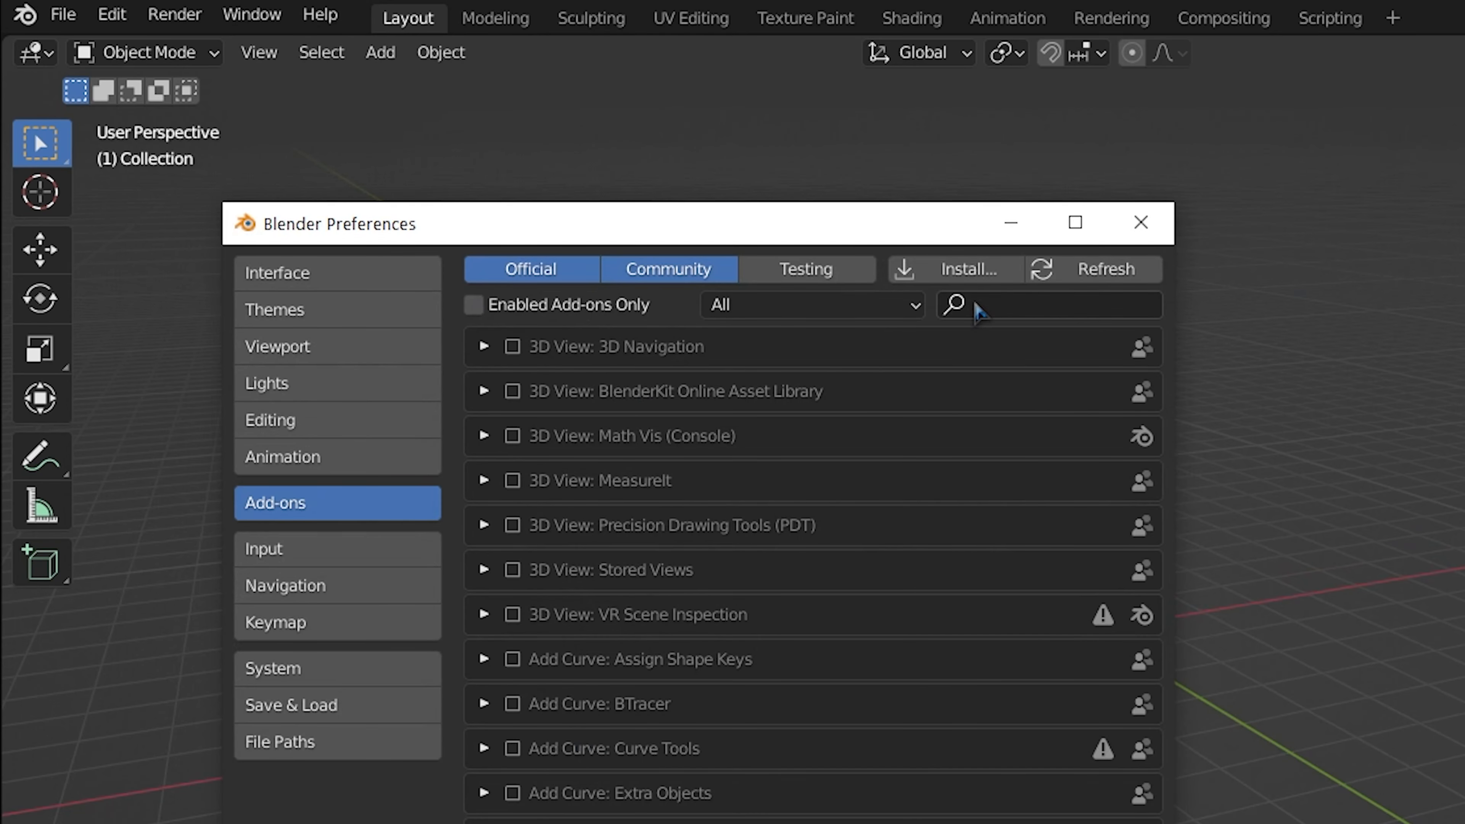
# - Search the add-ons for "screenc", clear the search and close the preferences
pyautogui.click(1005, 312)
pyautogui.write('screen')
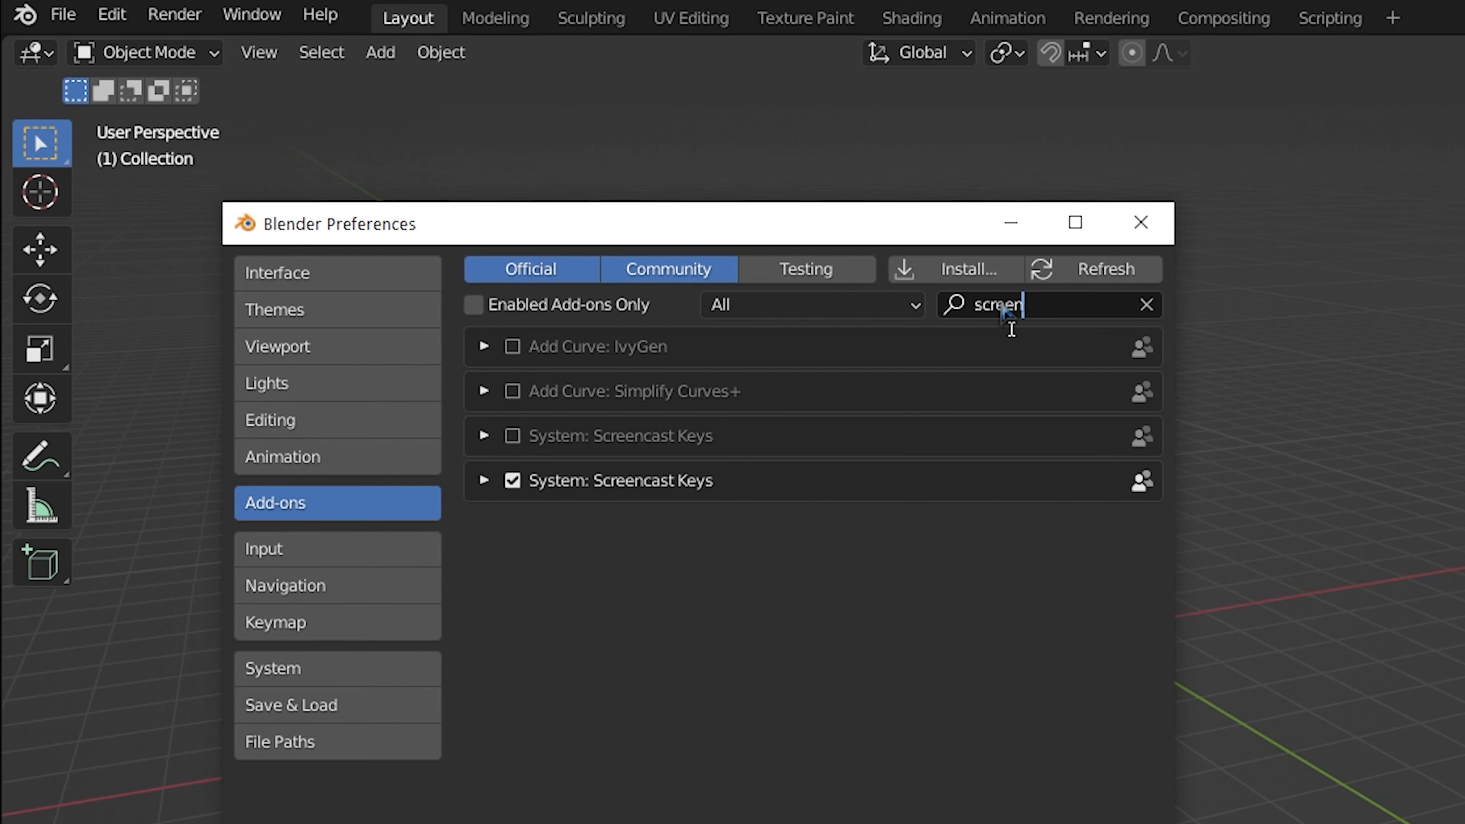
pyautogui.write('c')
pyautogui.press('Return')
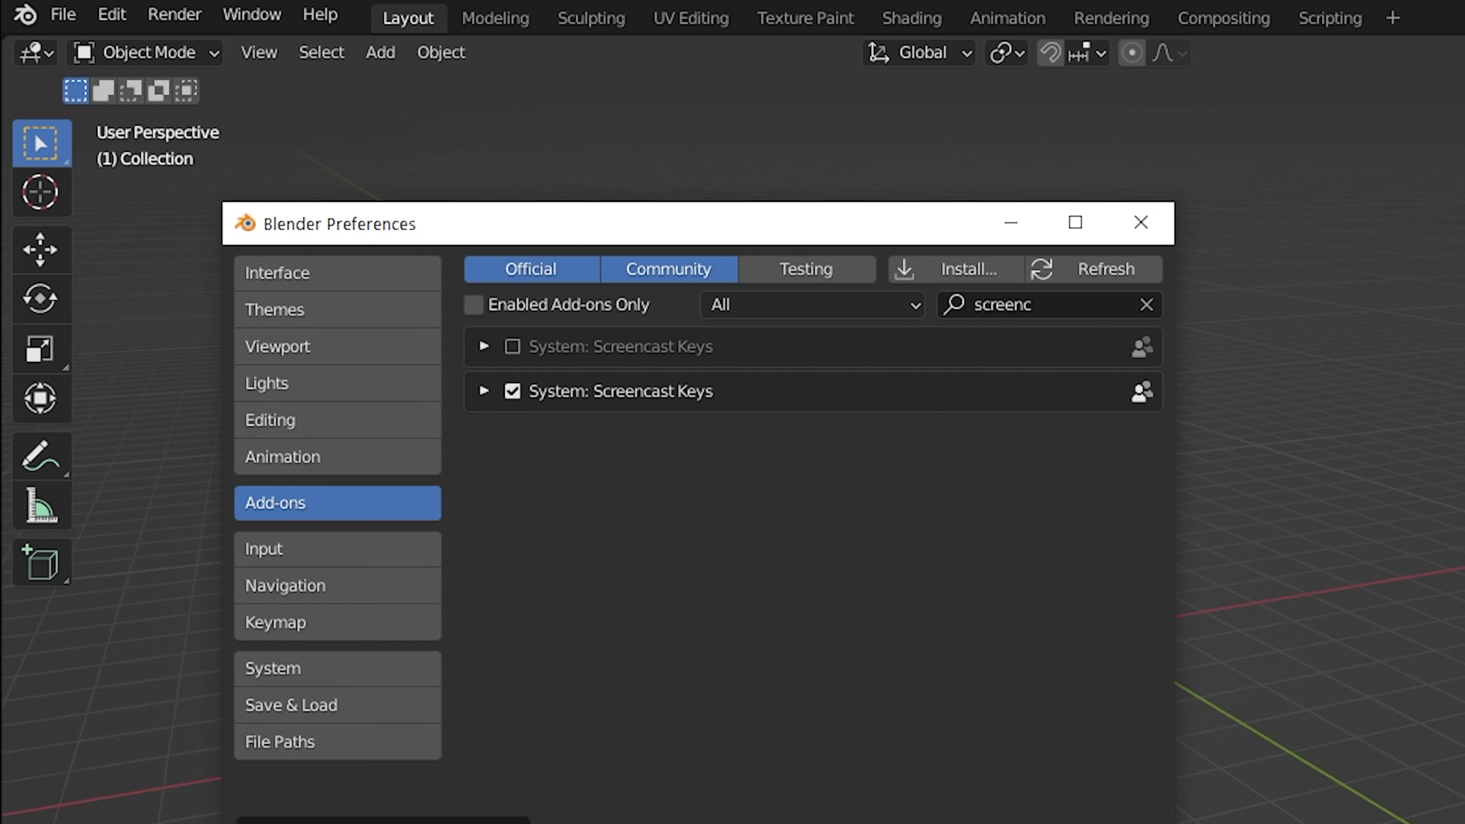
pyautogui.click(1146, 304)
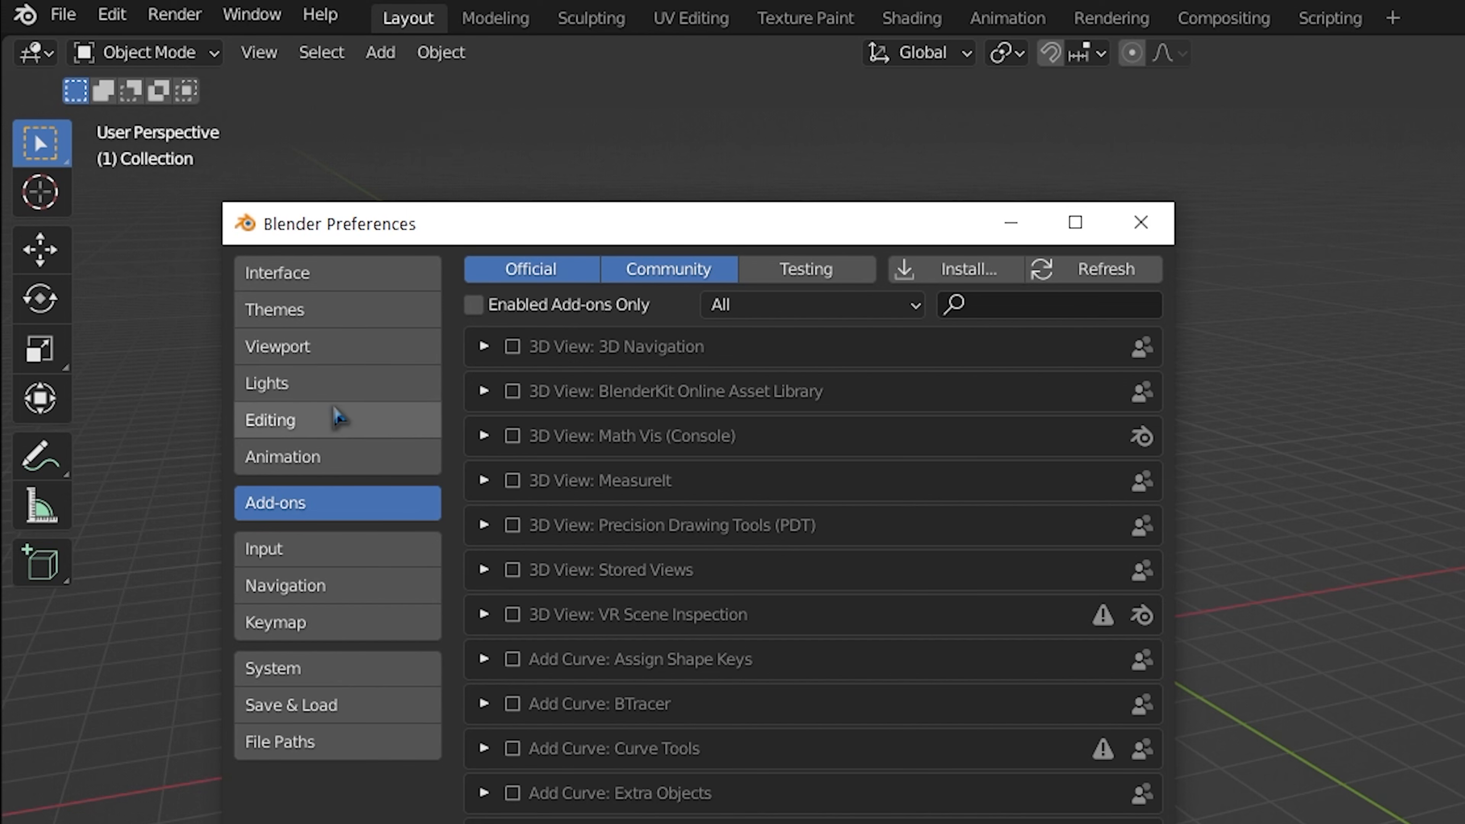
pyautogui.click(1140, 223)
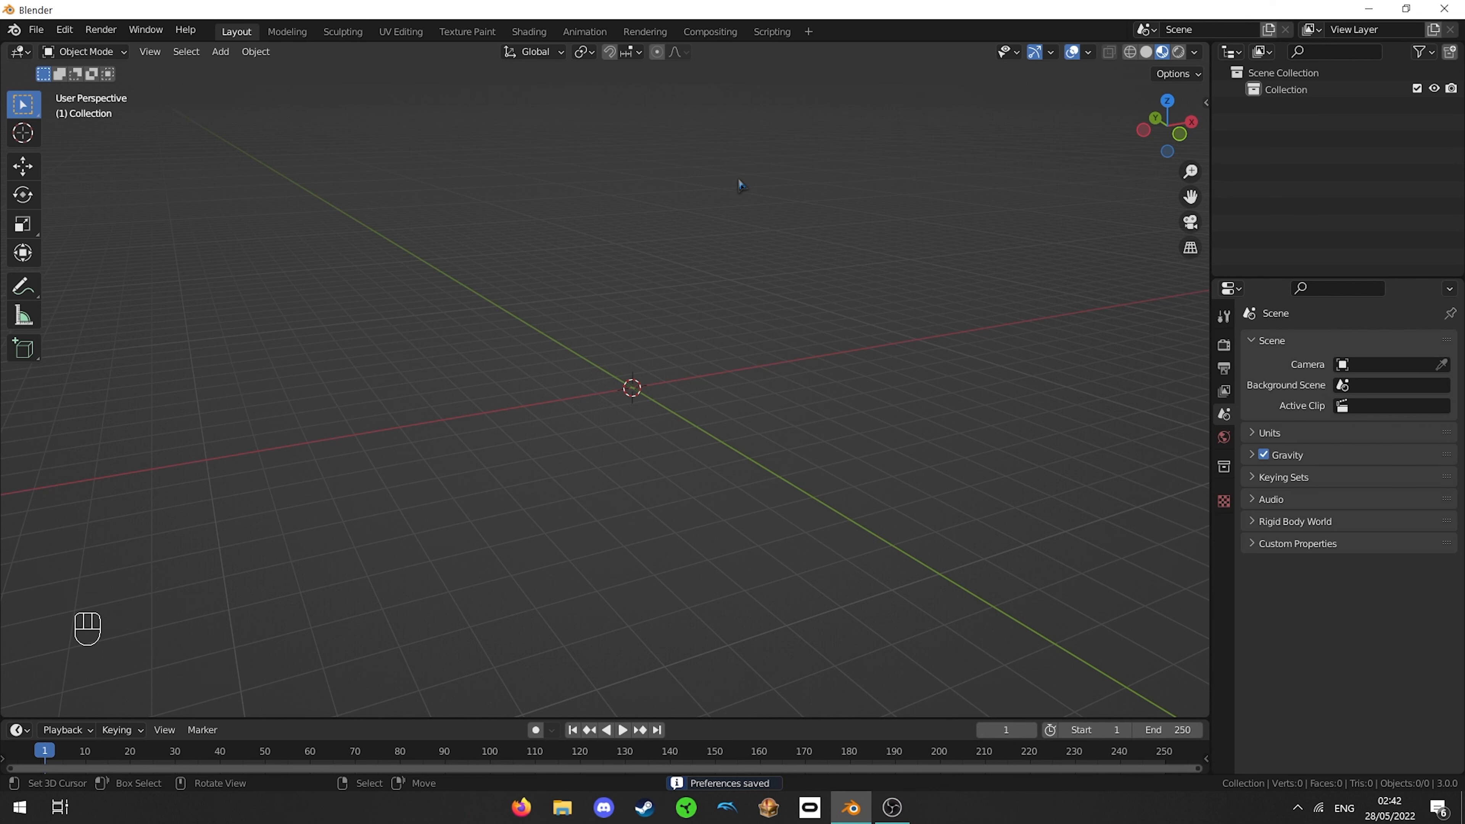
# - Add a plane mesh at the scene origin while viewing the scene from the top
pyautogui.press('KP_7')
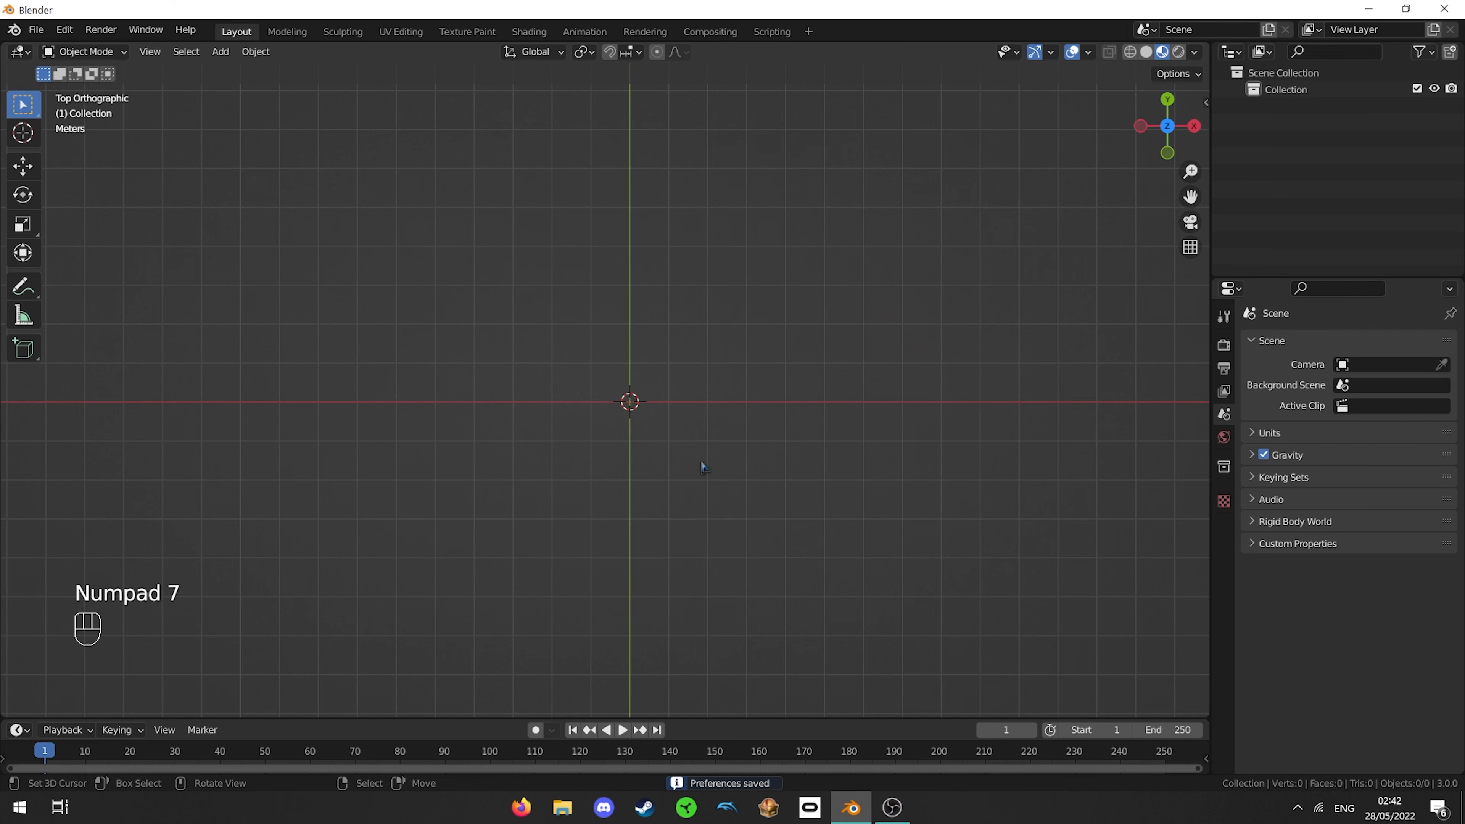
pyautogui.scroll(-1, 686, 400)
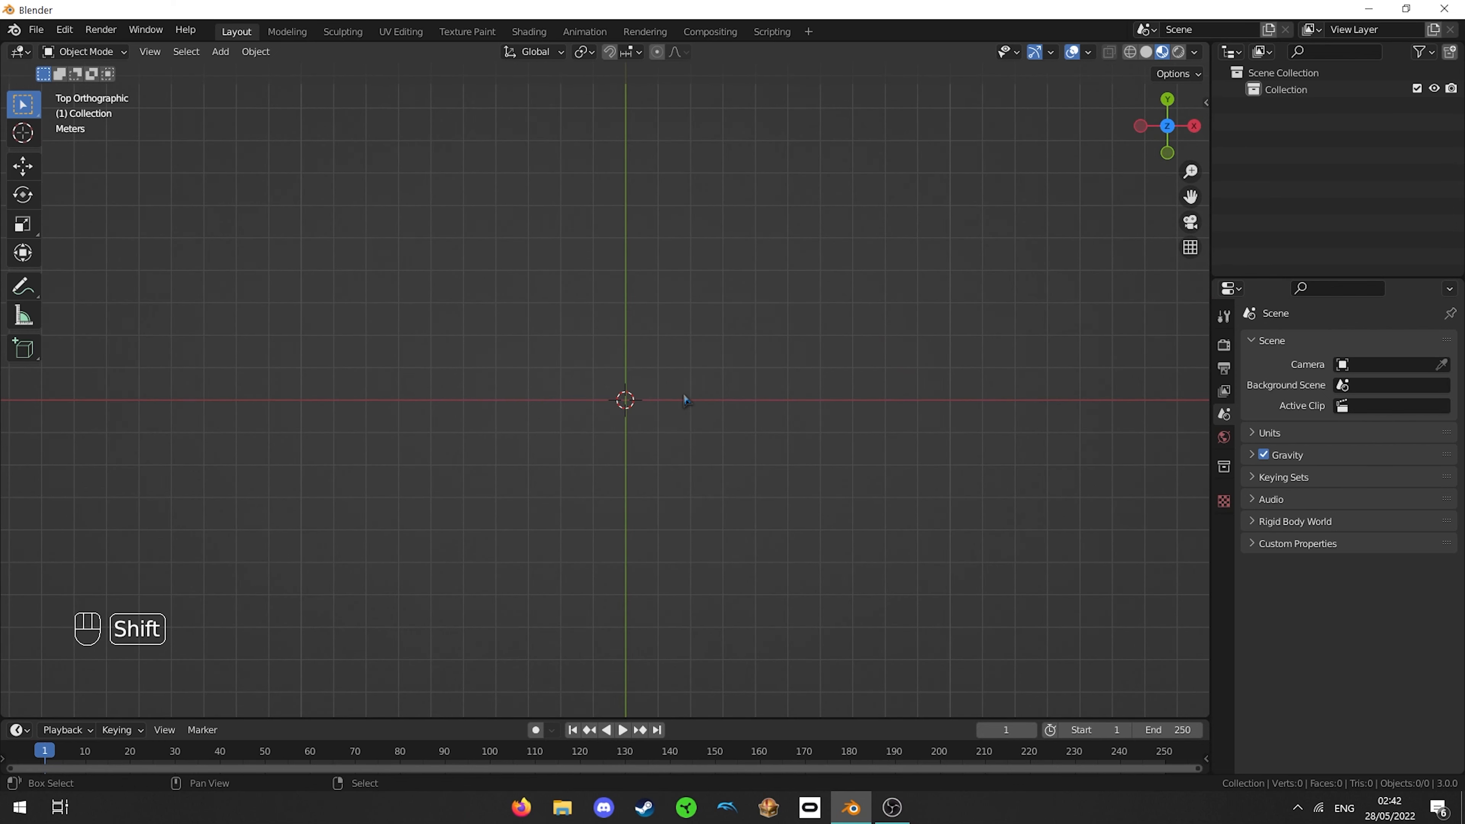
pyautogui.hotkey('shift', 'a')
pyautogui.click(222, 52)
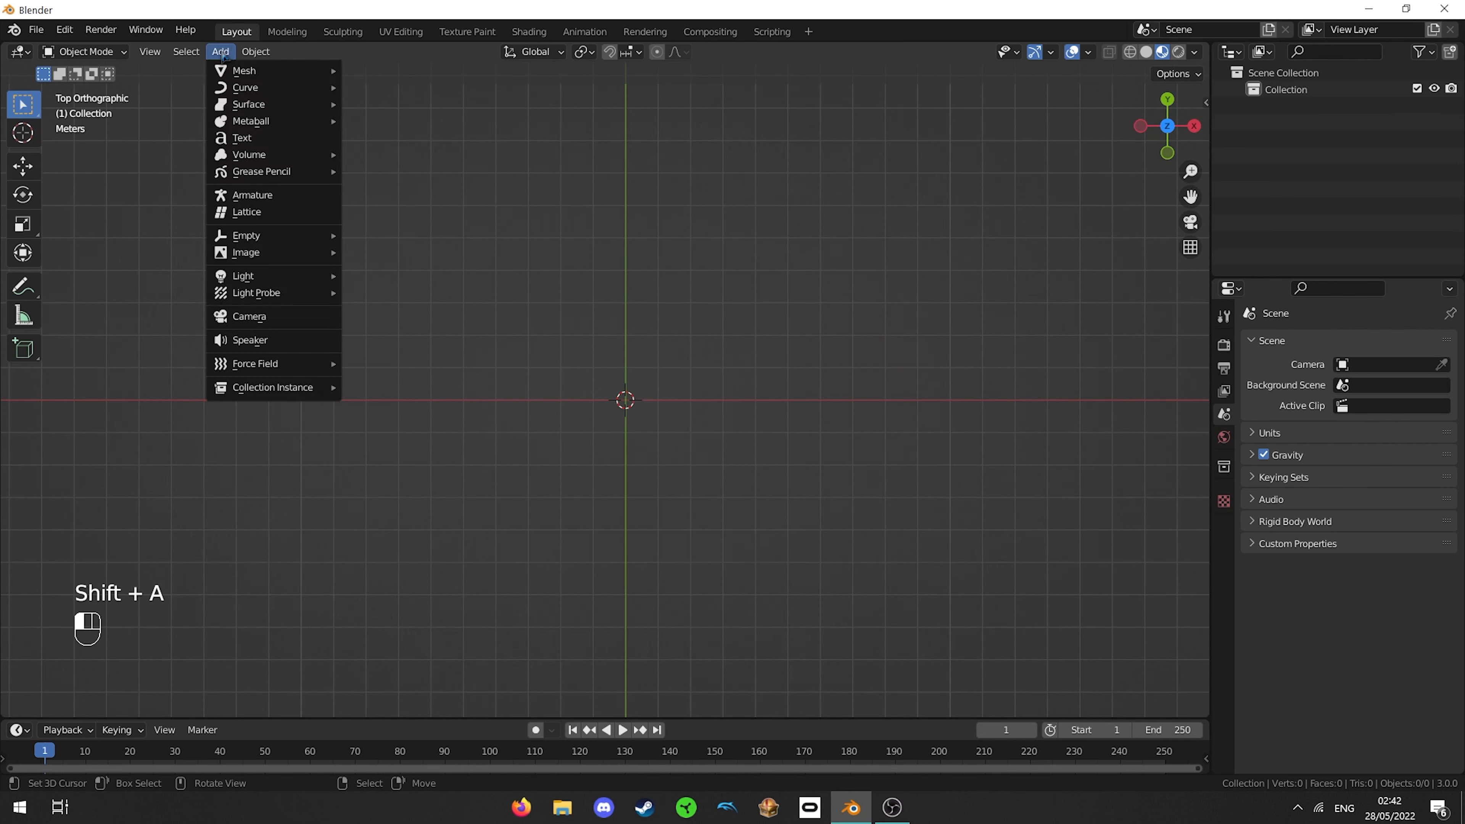
pyautogui.moveTo(237, 70)
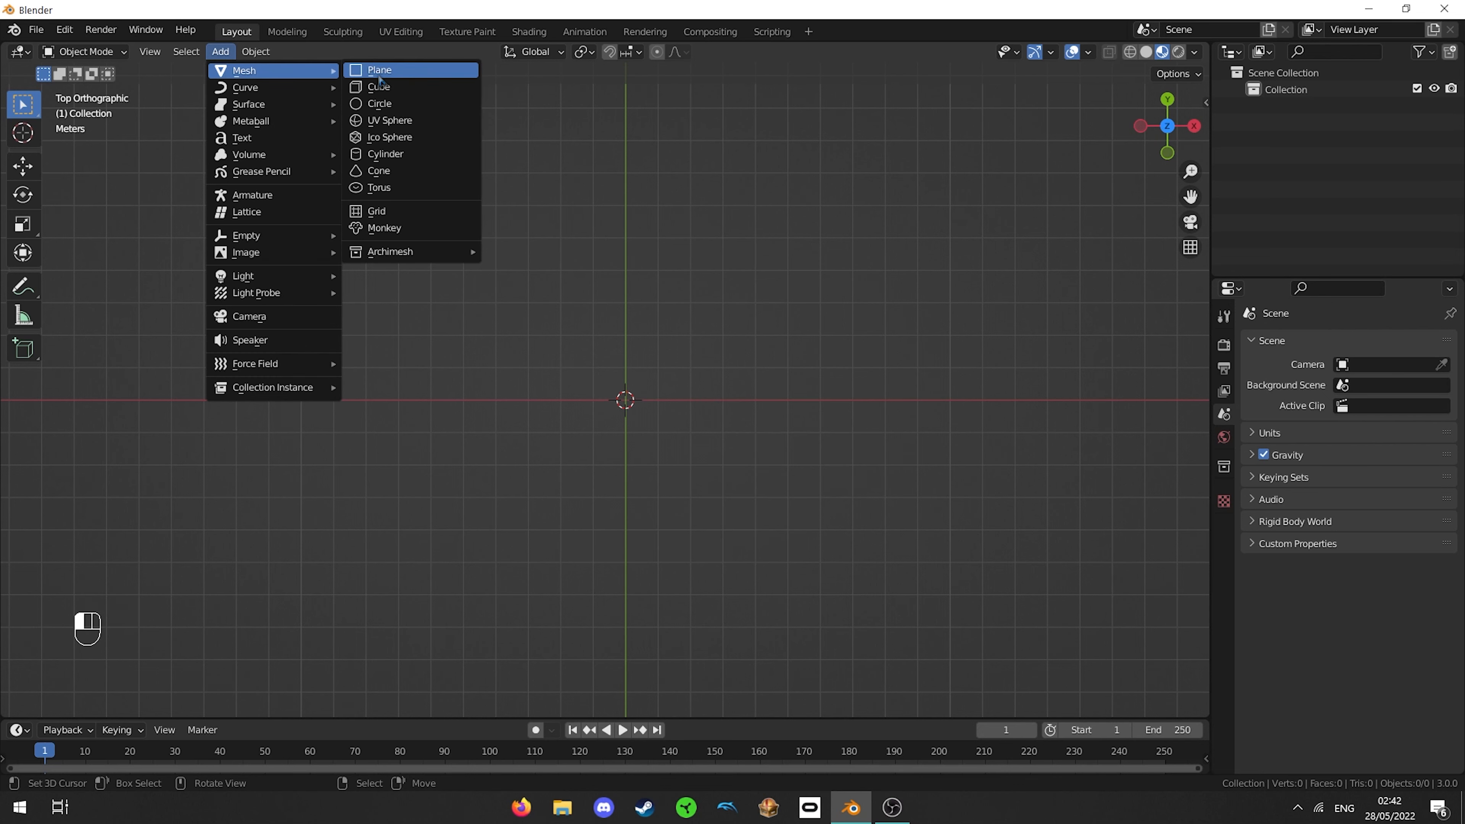
pyautogui.click(369, 70)
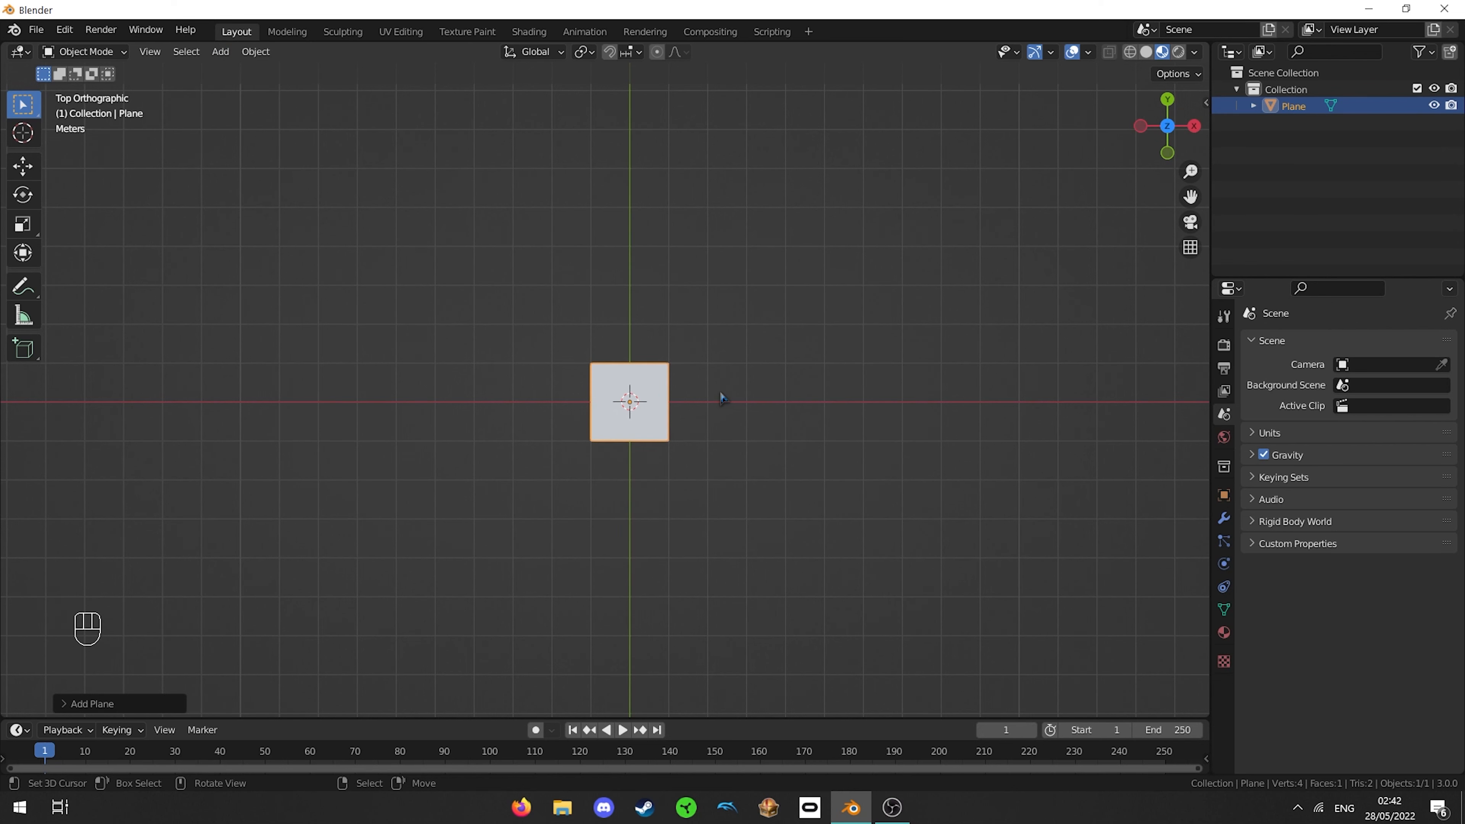
# - Add a Subdivision Surface modifier to the plane
pyautogui.scroll(-2, 721, 394)
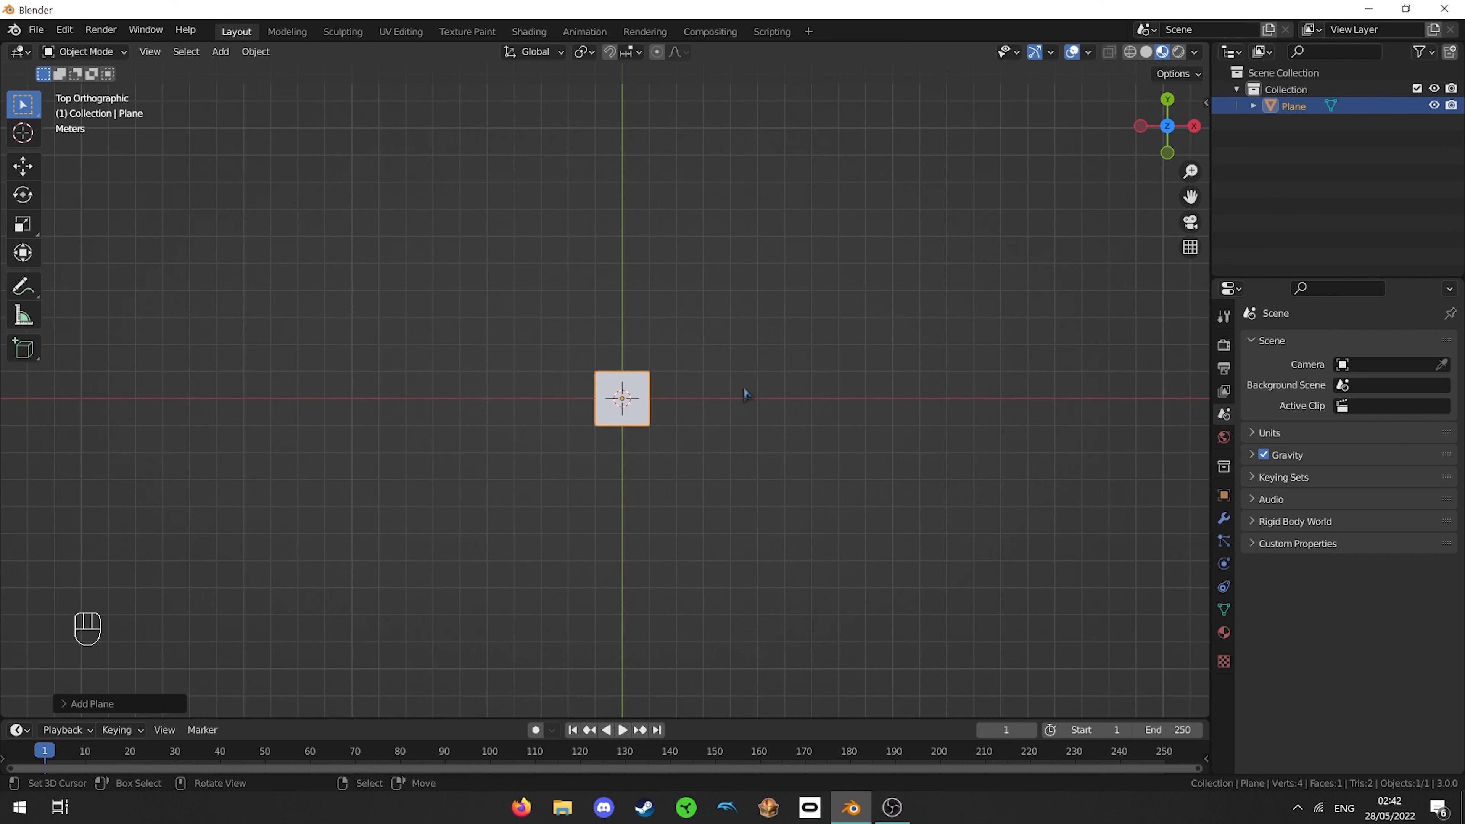
pyautogui.scroll(1, 744, 391)
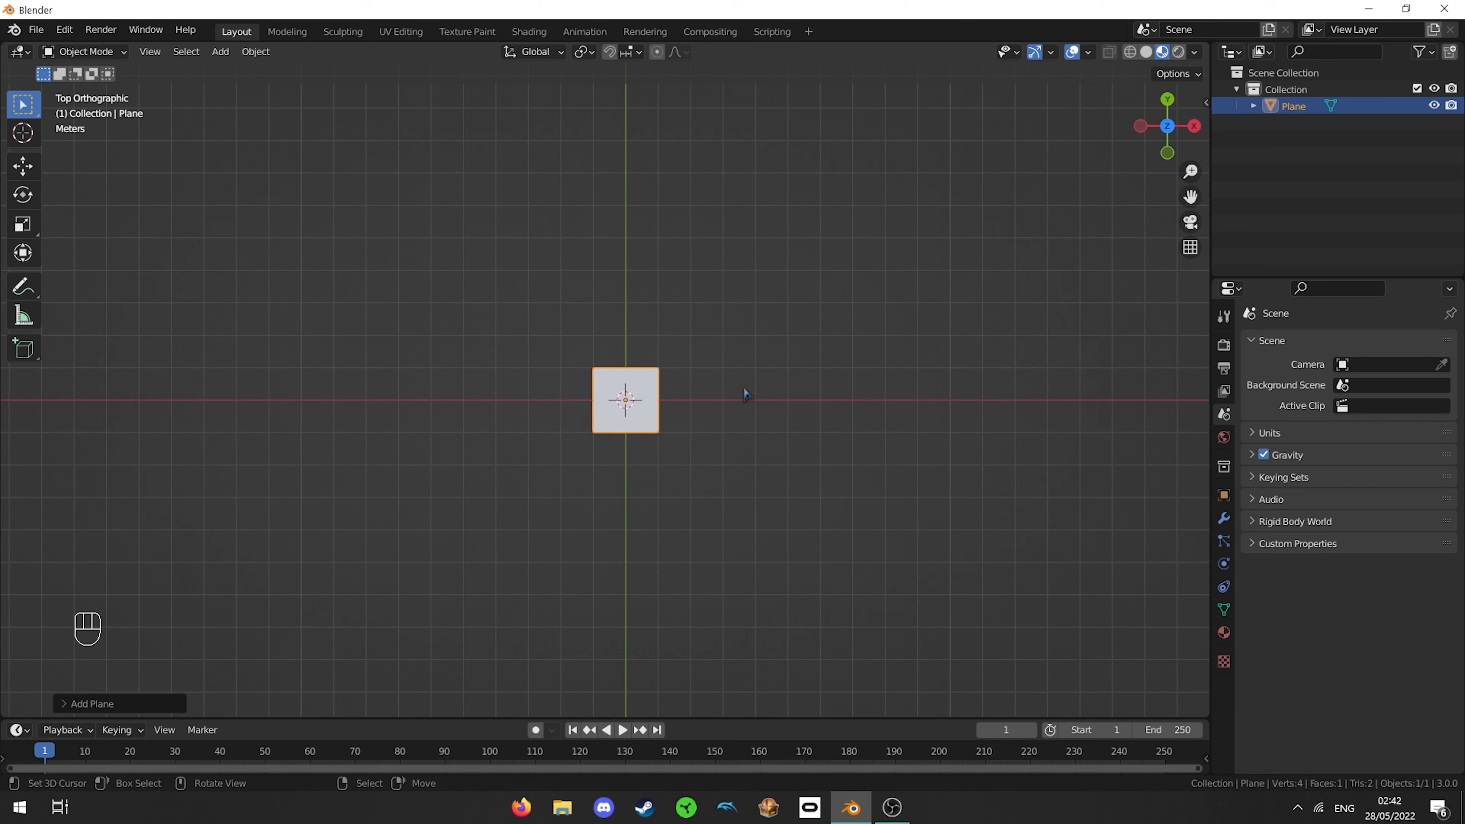
pyautogui.click(1223, 519)
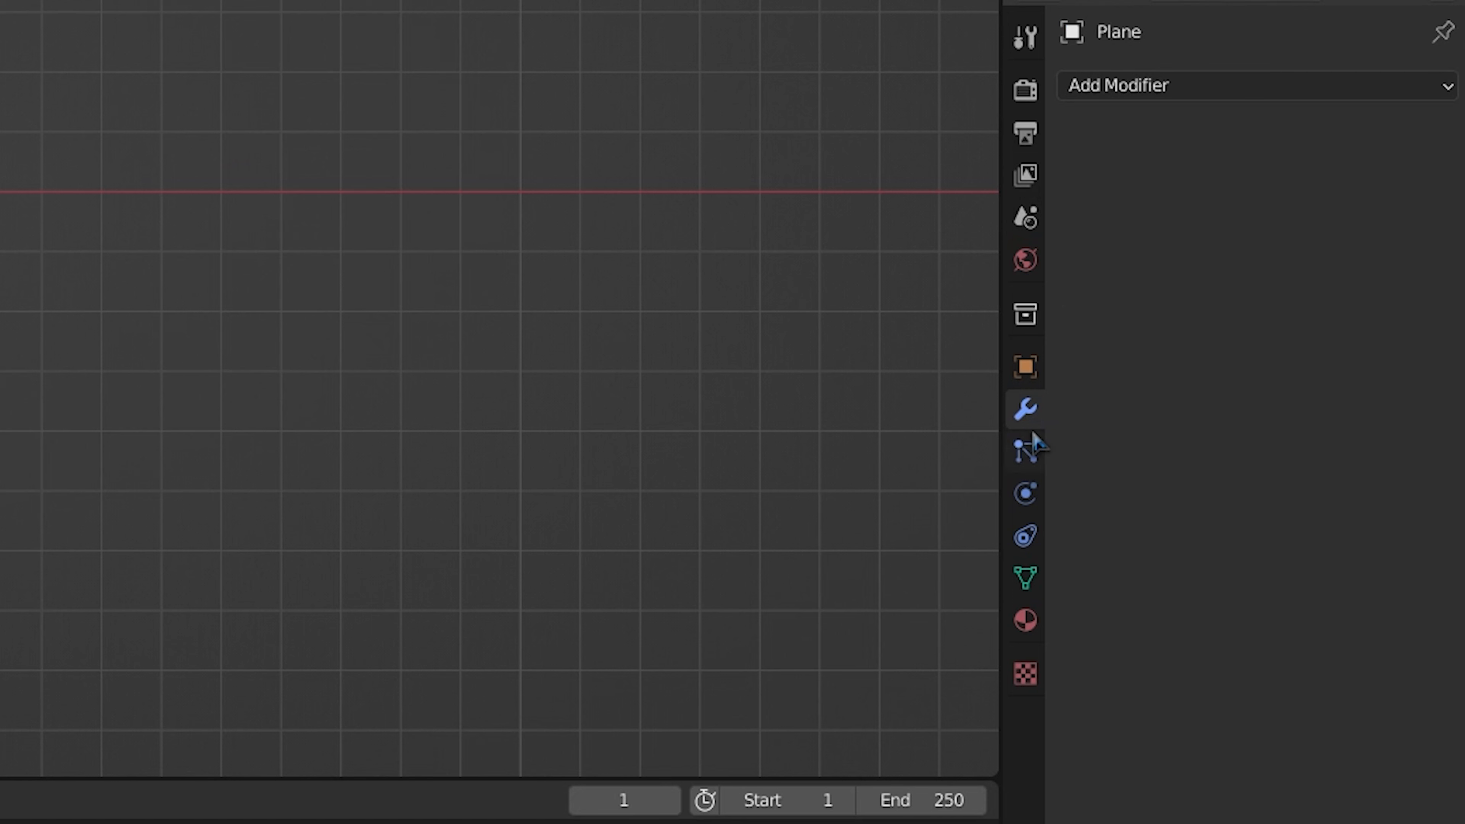
pyautogui.click(1145, 89)
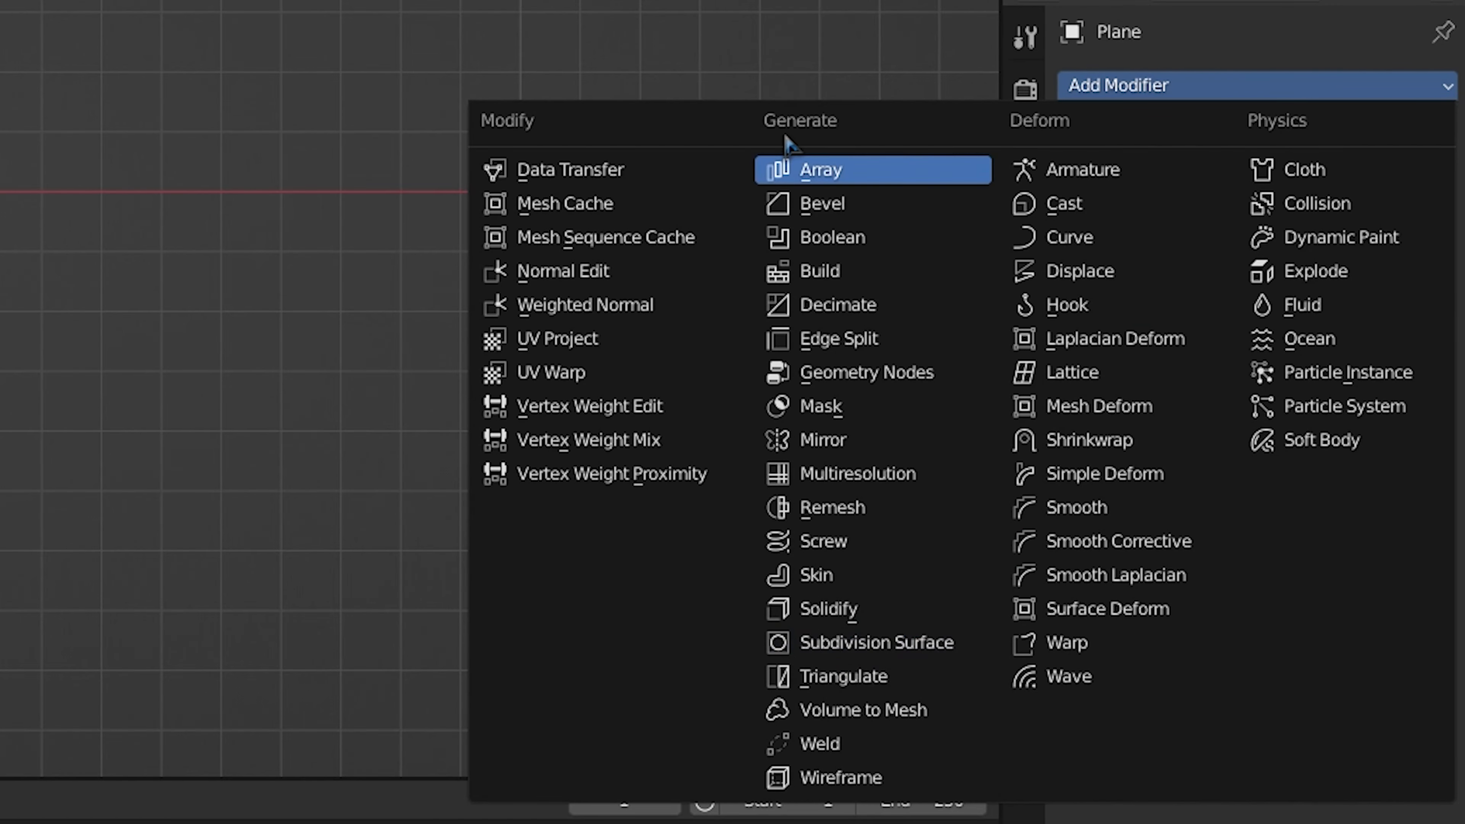
pyautogui.click(852, 644)
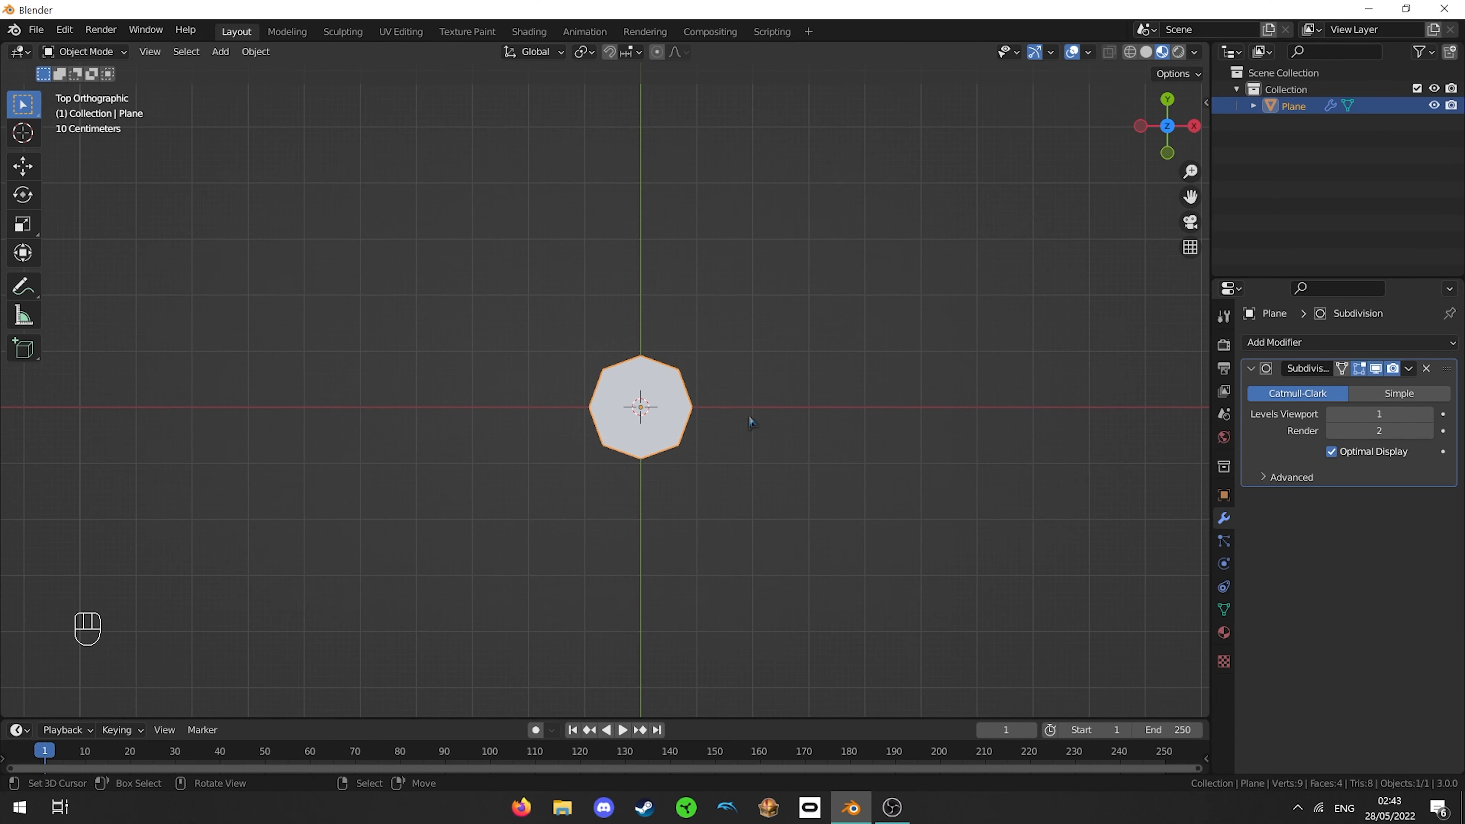
pyautogui.scroll(1, 773, 417)
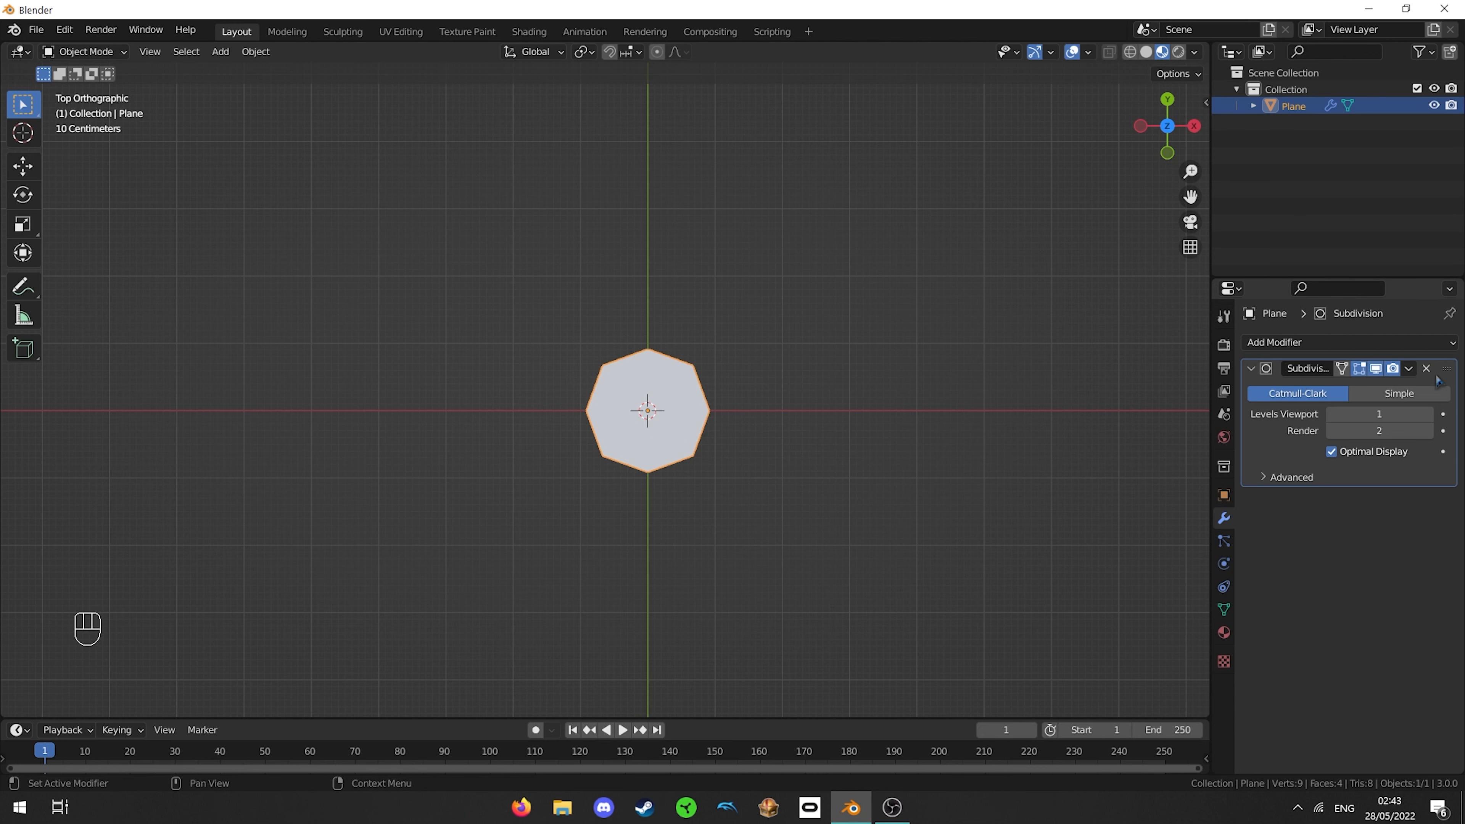
# - Remove the plane's Subdivision modifier and extrude its upper edge three times into a strip bending to the right
pyautogui.click(1427, 368)
pyautogui.scroll(-3, 580, 299)
pyautogui.press('Tab')
pyautogui.scroll(-2, 624, 351)
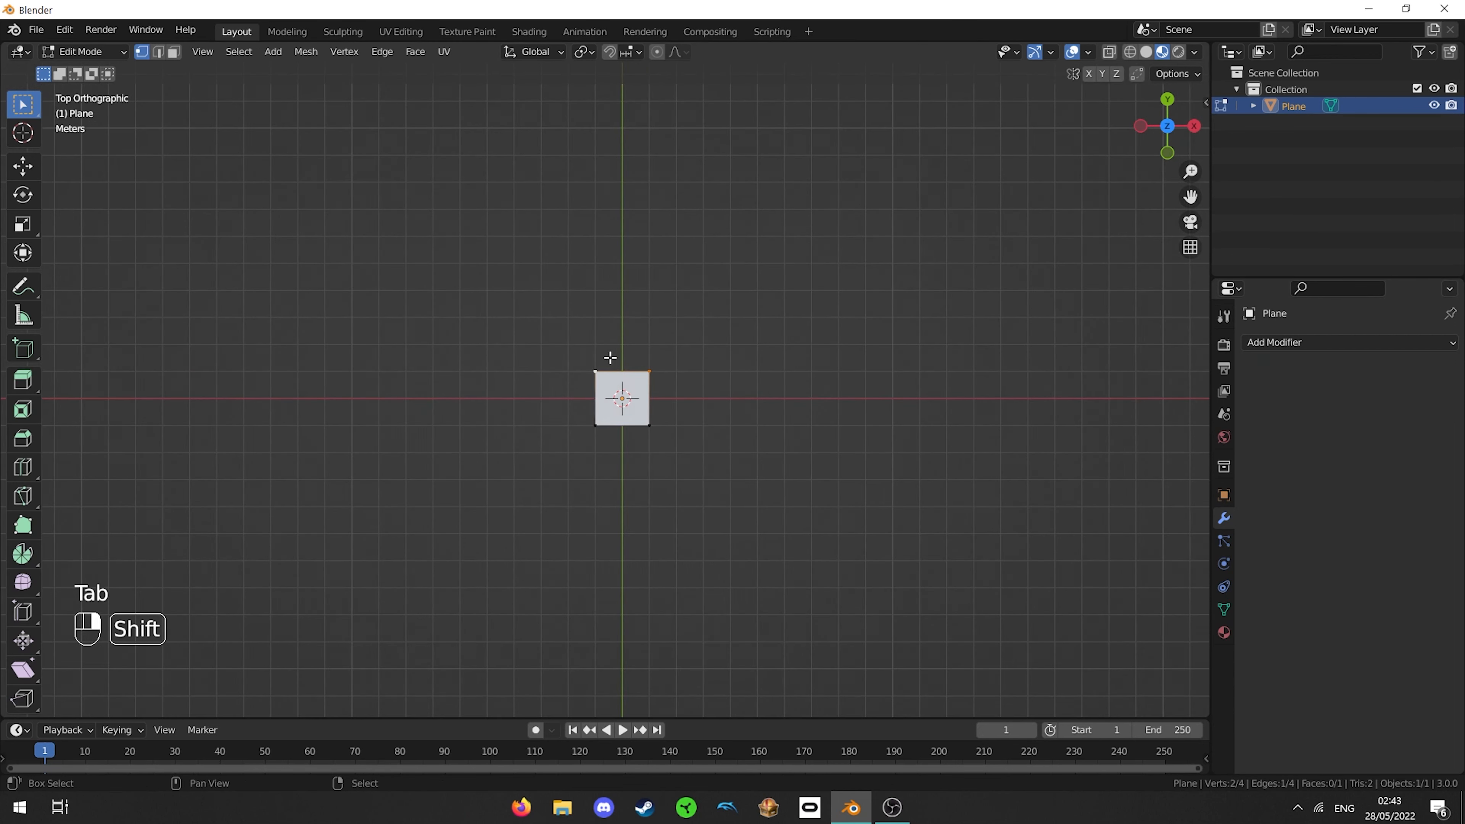
pyautogui.keyDown('ctrl'); pyautogui.rightClick(634, 272); pyautogui.keyUp('ctrl')
pyautogui.keyDown('ctrl'); pyautogui.rightClick(699, 197); pyautogui.keyUp('ctrl')
pyautogui.keyDown('ctrl'); pyautogui.rightClick(846, 185); pyautogui.keyUp('ctrl')
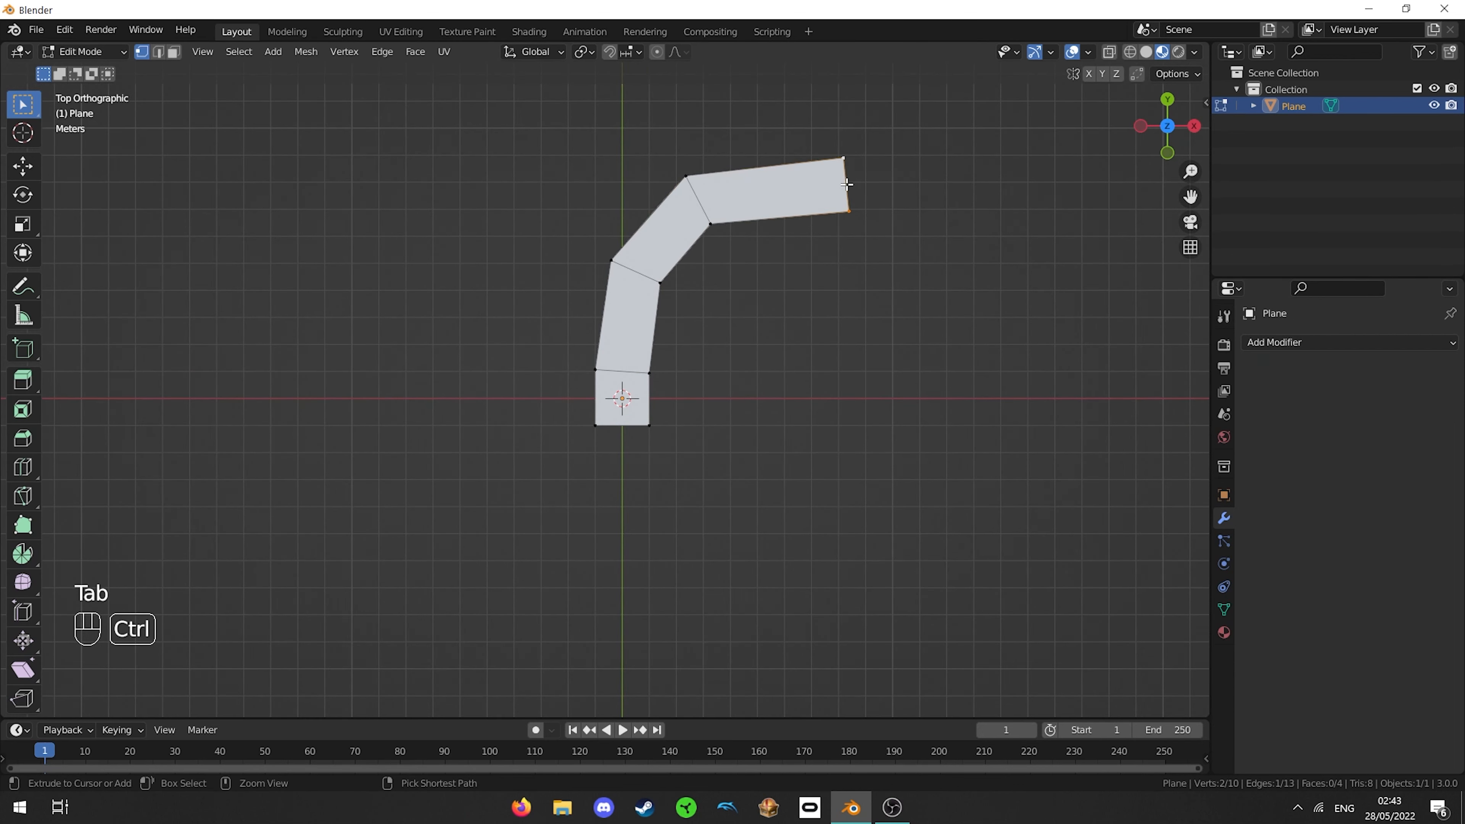
pyautogui.press('Tab')
# - Add a Subdivision Surface modifier to the bent strip and set its viewport levels to 2
pyautogui.scroll(3, 670, 350)
pyautogui.keyDown('shift'); pyautogui.moveTo(755, 261); pyautogui.dragTo(621, 449, button='middle'); pyautogui.keyUp('shift')
pyautogui.scroll(-1, 618, 442)
pyautogui.scroll(1, 618, 442)
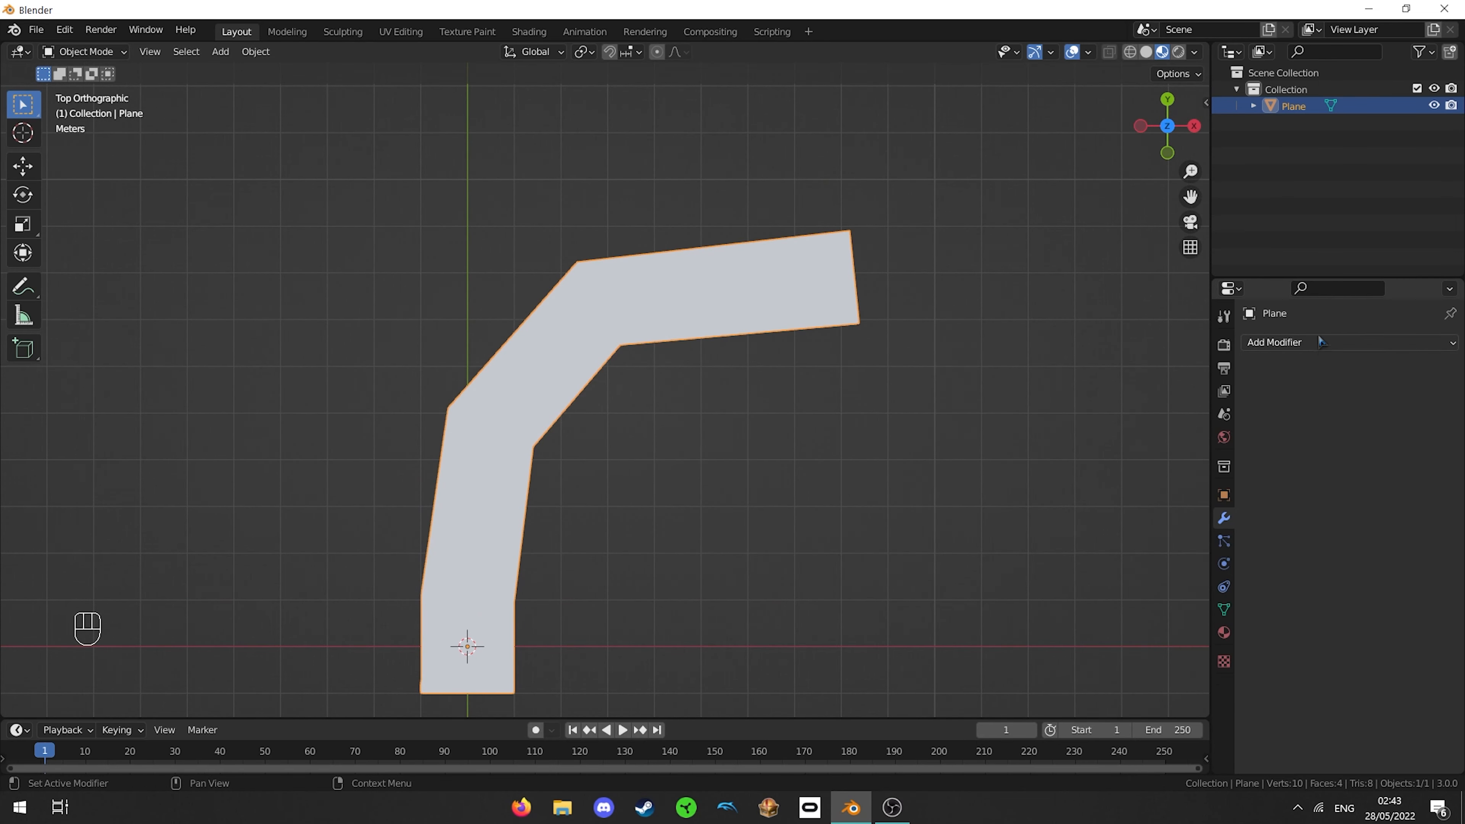
pyautogui.click(1286, 342)
pyautogui.click(1148, 647)
pyautogui.keyDown('shift'); pyautogui.moveTo(817, 460); pyautogui.dragTo(856, 416, button='middle'); pyautogui.keyUp('shift')
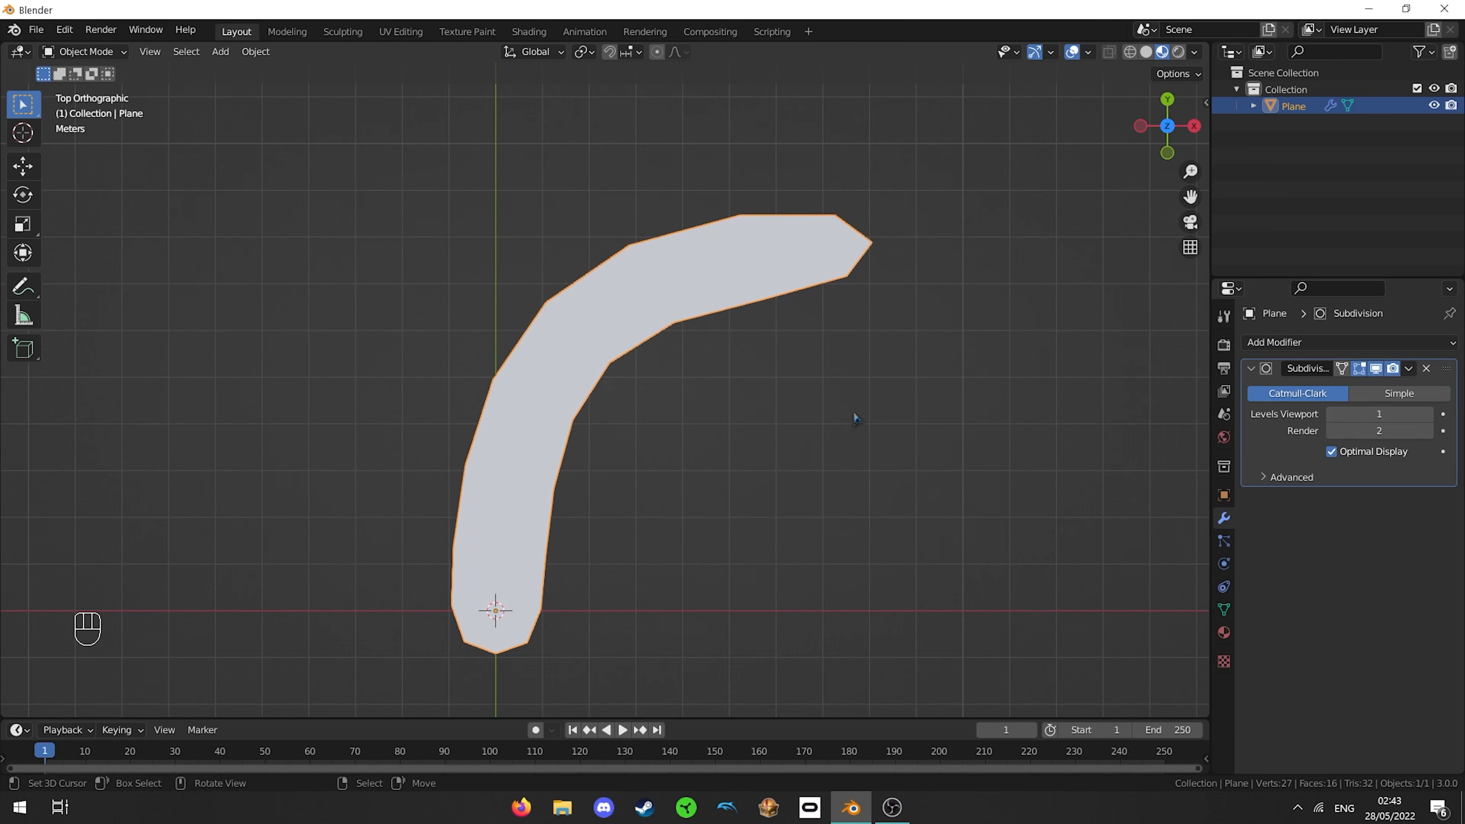
pyautogui.click(1429, 414)
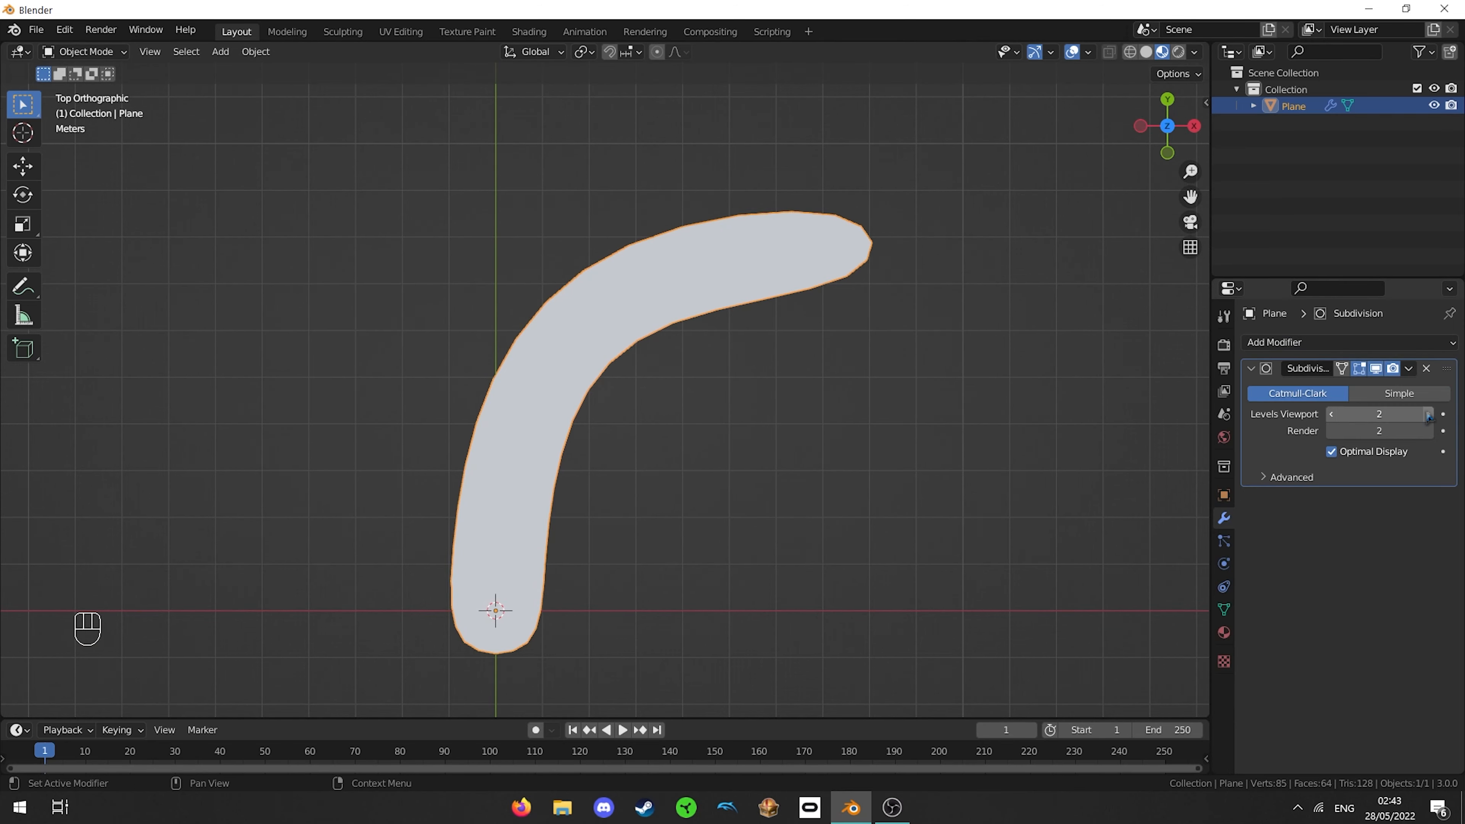
# - Examine the smoothed outline of the strip, especially its rounded lower end at the origin
pyautogui.scroll(1, 846, 359)
pyautogui.scroll(-1, 845, 359)
pyautogui.keyDown('shift'); pyautogui.moveTo(790, 407); pyautogui.dragTo(884, 246, button='middle'); pyautogui.keyUp('shift')
pyautogui.scroll(4, 584, 492)
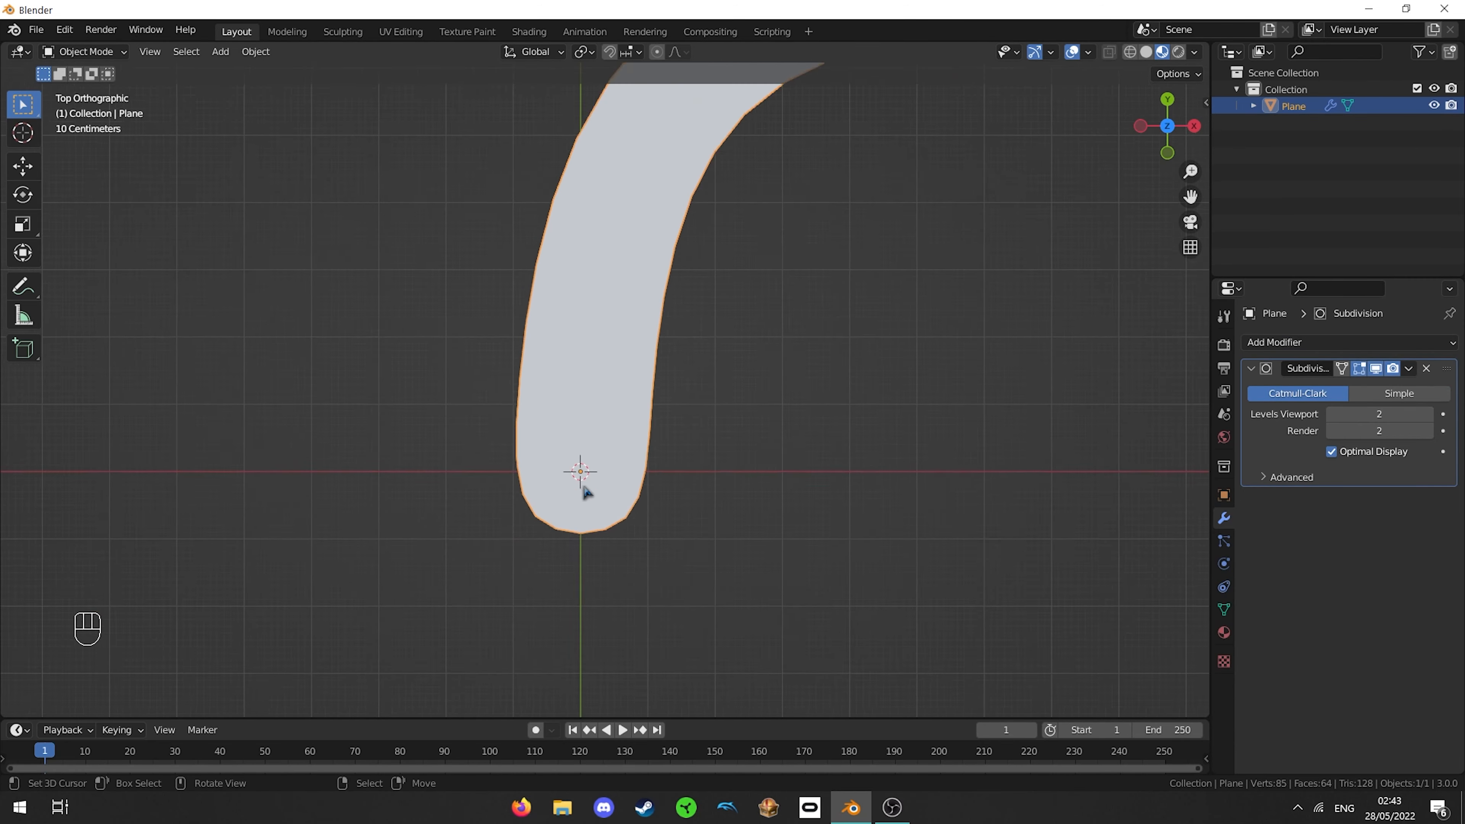
pyautogui.keyDown('shift'); pyautogui.moveTo(592, 524); pyautogui.dragTo(651, 402, button='middle'); pyautogui.keyUp('shift')
pyautogui.scroll(1, 666, 402)
pyautogui.scroll(1, 667, 400)
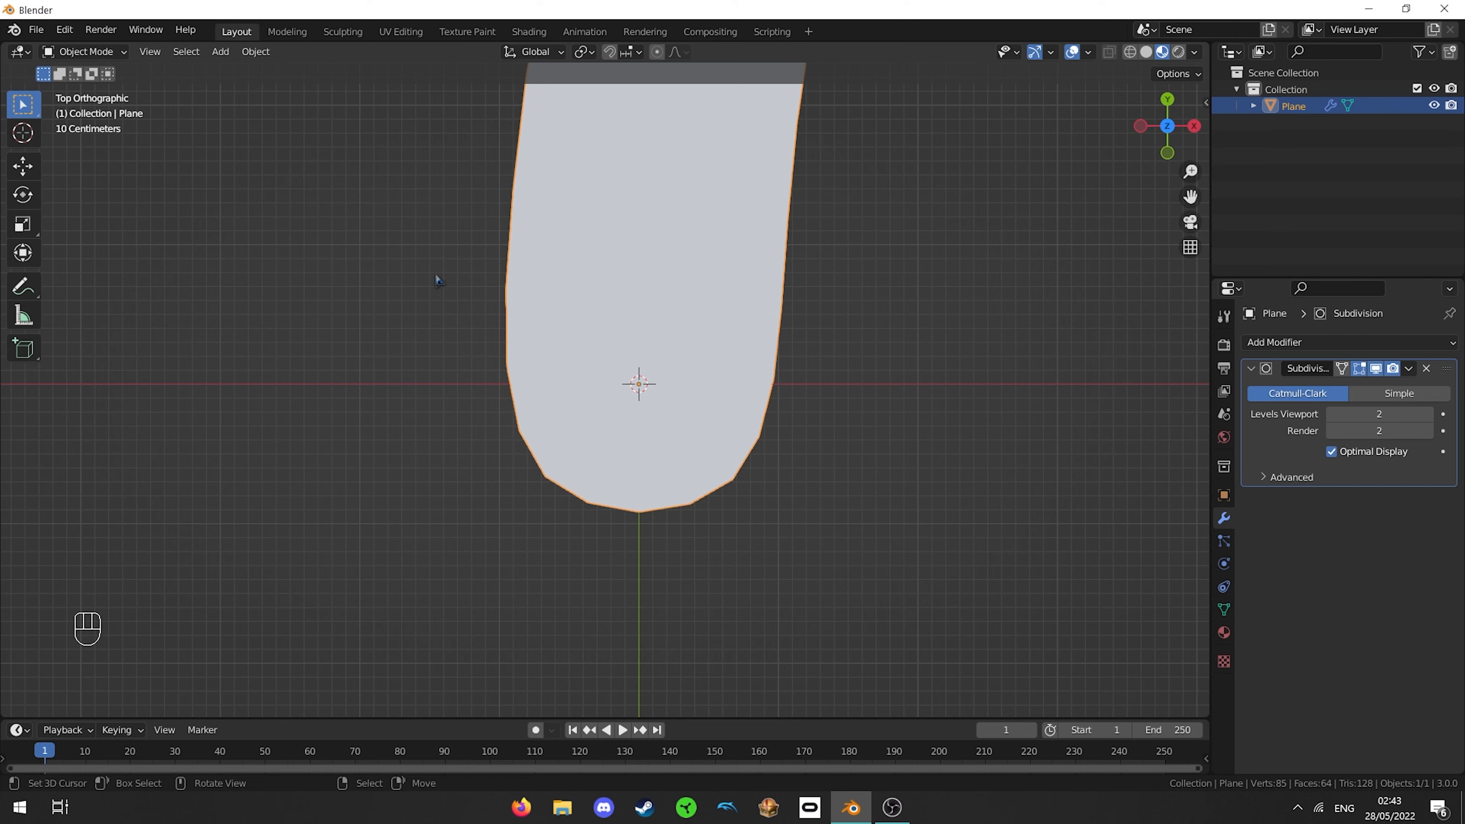
pyautogui.scroll(-4, 721, 306)
pyautogui.keyDown('shift'); pyautogui.moveTo(728, 213); pyautogui.dragTo(701, 311, button='middle'); pyautogui.keyUp('shift')
pyautogui.scroll(-3, 702, 310)
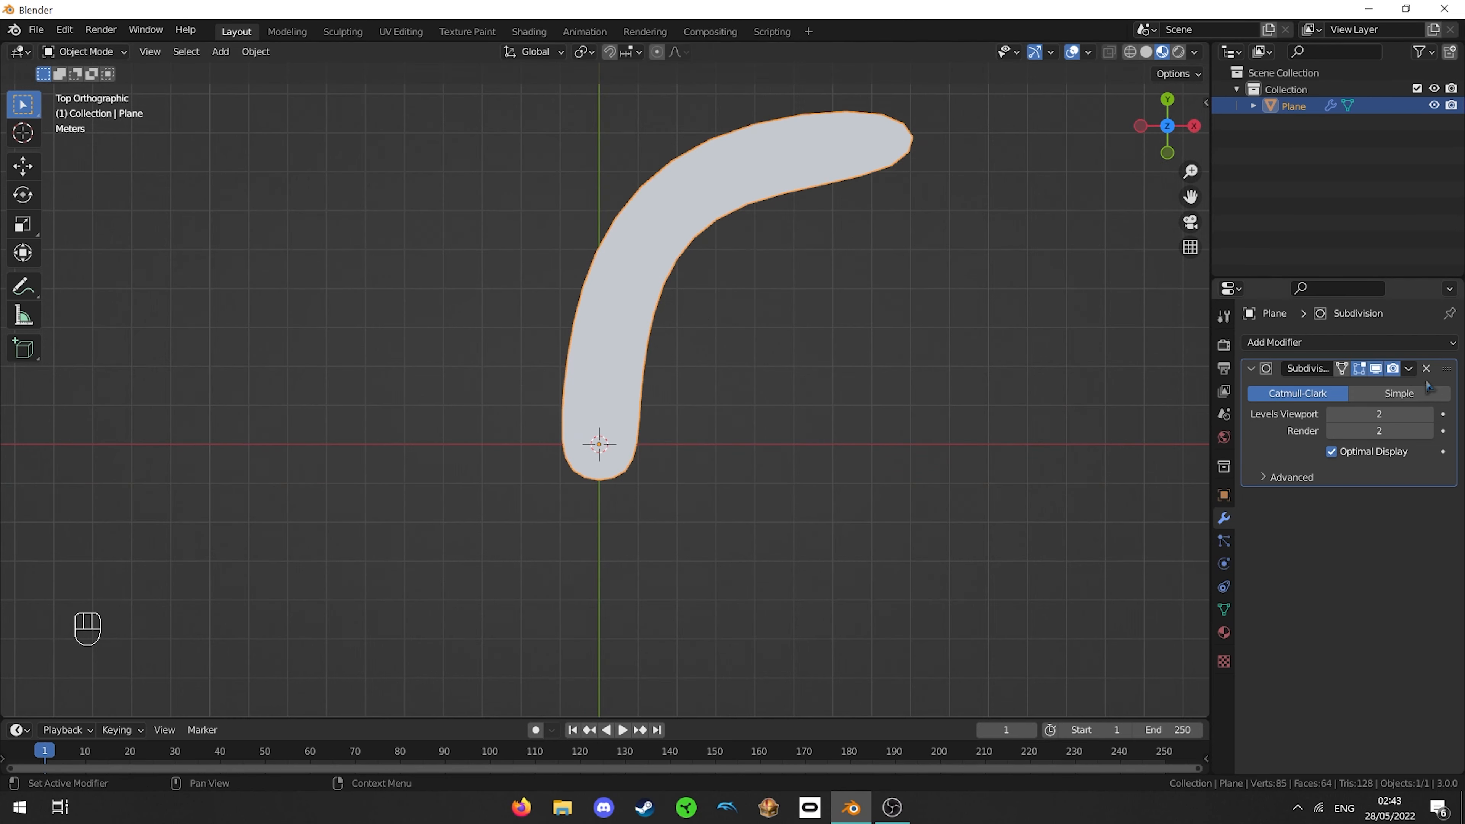
# - Remove the strip's Subdivision modifier, undo the extrusions back to the original square plane and return to Object Mode
pyautogui.click(1426, 368)
pyautogui.hotkey('ctrl', 'z')
pyautogui.hotkey('ctrl', 'z')
pyautogui.hotkey('ctrl', 'z')
pyautogui.hotkey('ctrl', 'z')
pyautogui.hotkey('ctrl', 'z')
pyautogui.hotkey('ctrl', 'z')
pyautogui.hotkey('ctrl', 'z')
pyautogui.hotkey('ctrl', 'z')
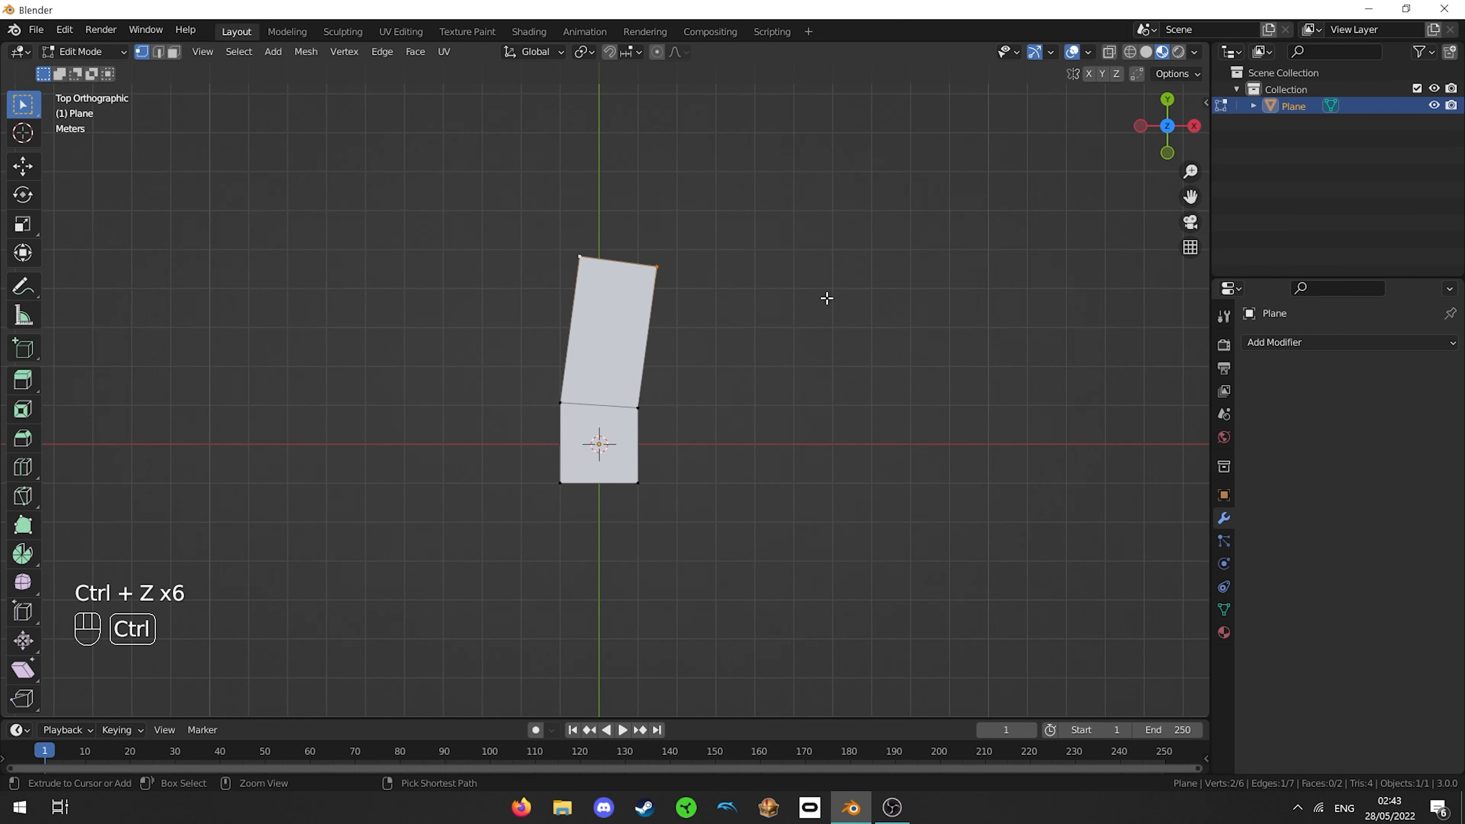
pyautogui.press('Tab')
pyautogui.keyDown('shift'); pyautogui.moveTo(644, 415); pyautogui.dragTo(647, 353, button='middle'); pyautogui.keyUp('shift')
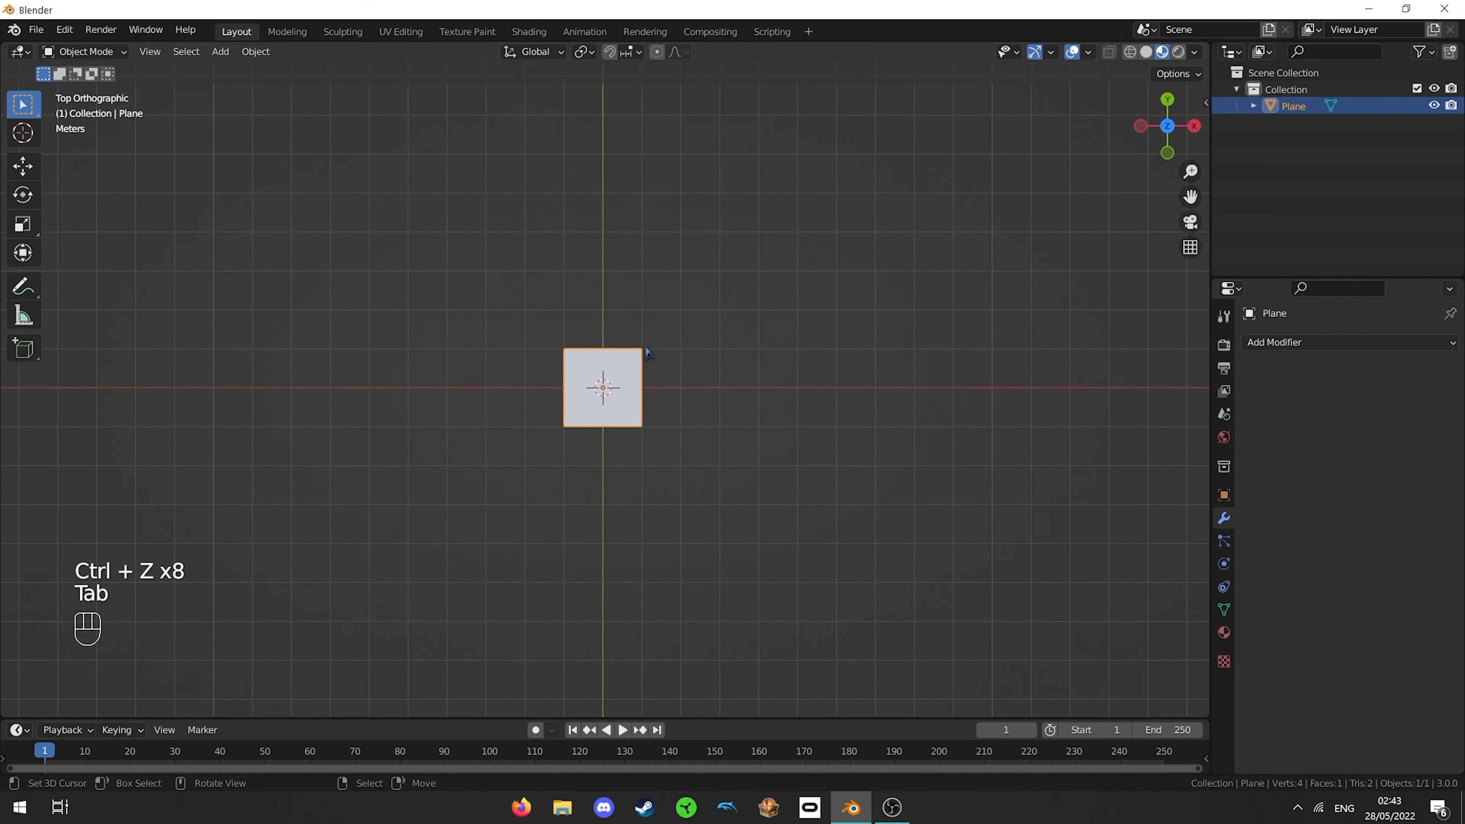
# - Add a Subdivision Surface modifier to the square plane and set its viewport levels to 2
pyautogui.click(1349, 342)
pyautogui.click(1134, 649)
pyautogui.scroll(3, 852, 368)
pyautogui.scroll(1, 638, 330)
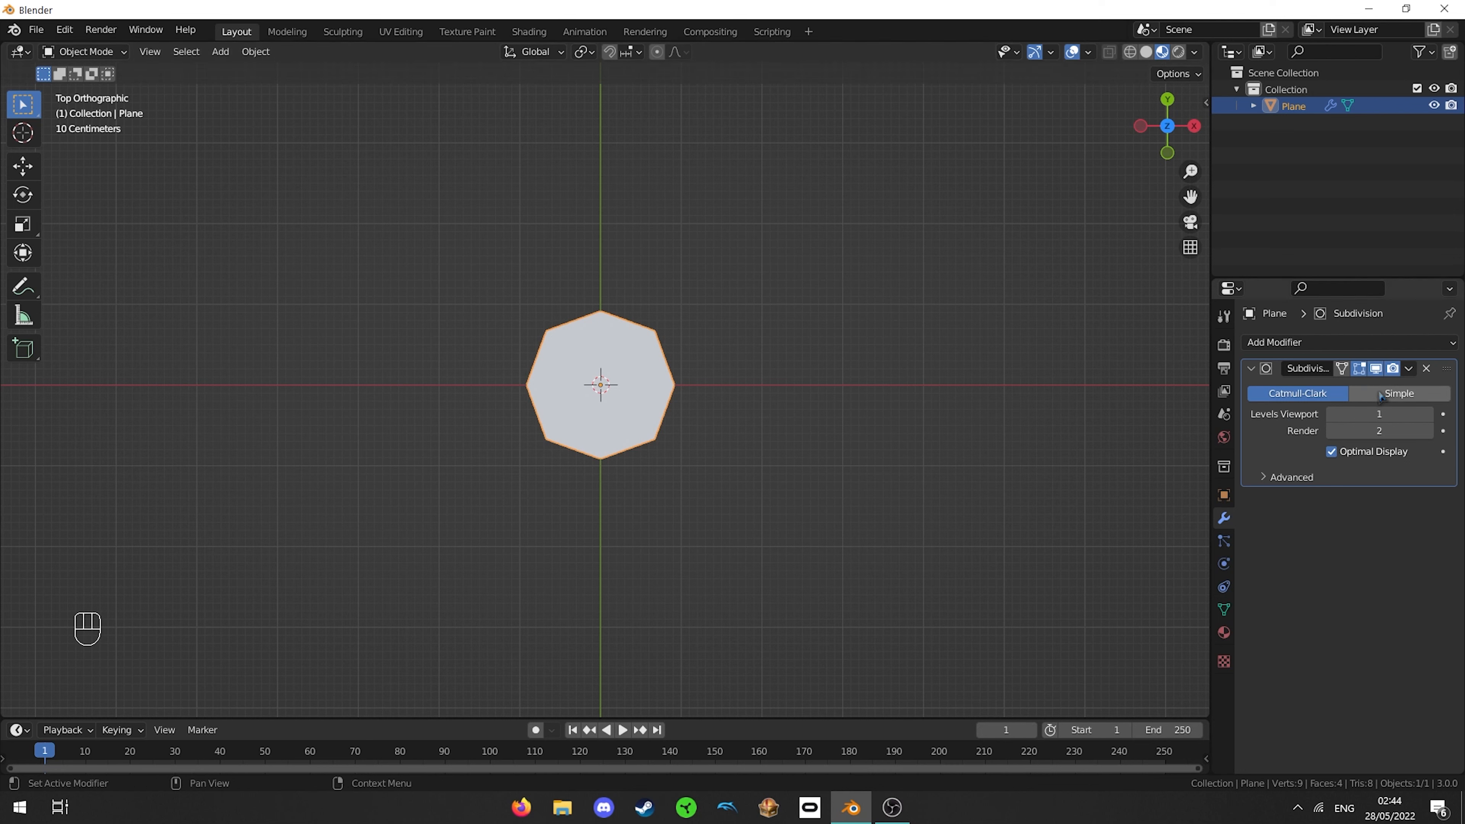
pyautogui.click(1427, 414)
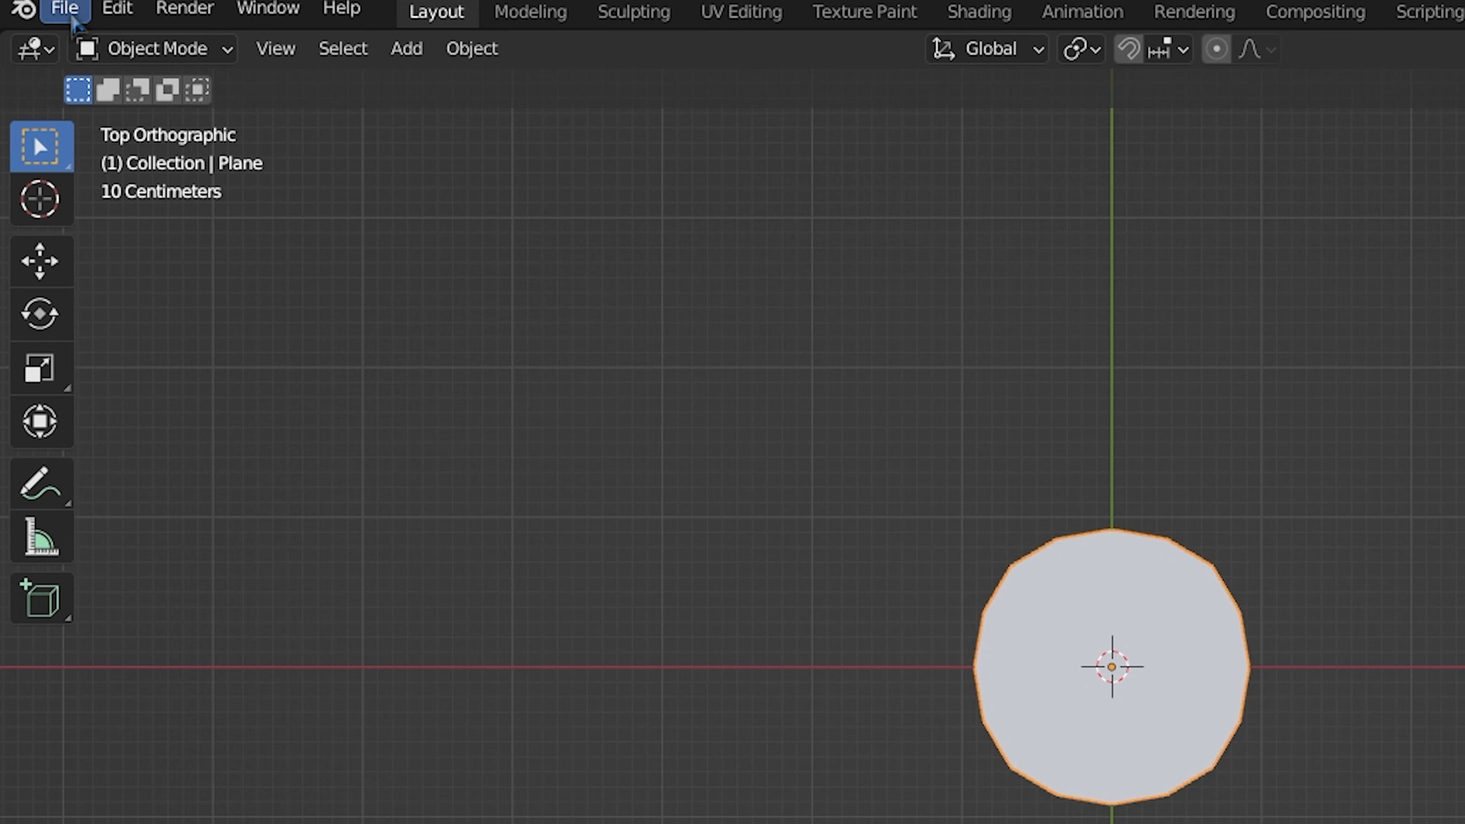
# - Check the status bar display options, including Scene Statistics, in the Interface preferences and close the preferences
pyautogui.click(117, 9)
pyautogui.click(161, 442)
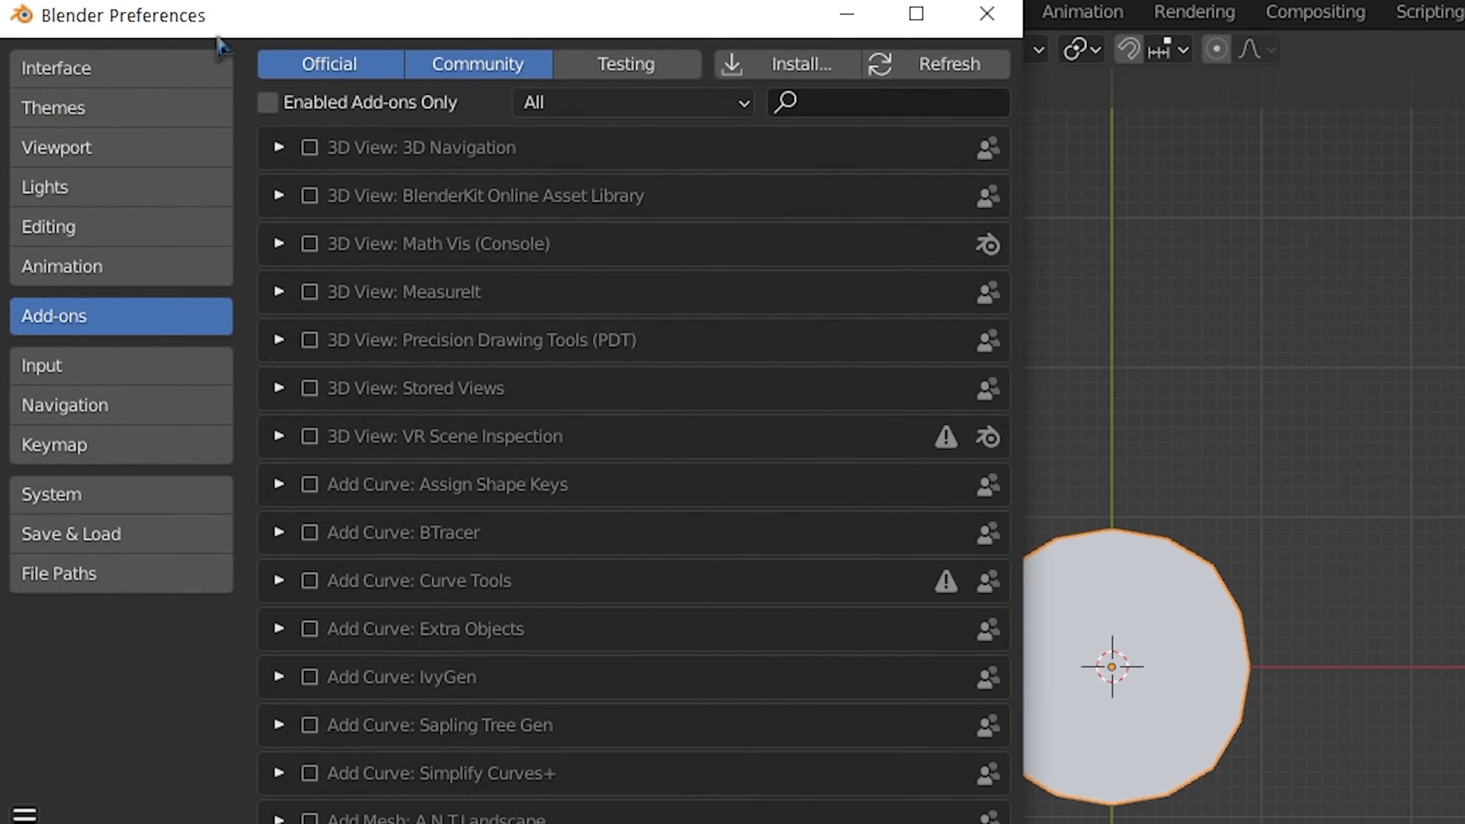
pyautogui.moveTo(251, 28); pyautogui.dragTo(362, 72)
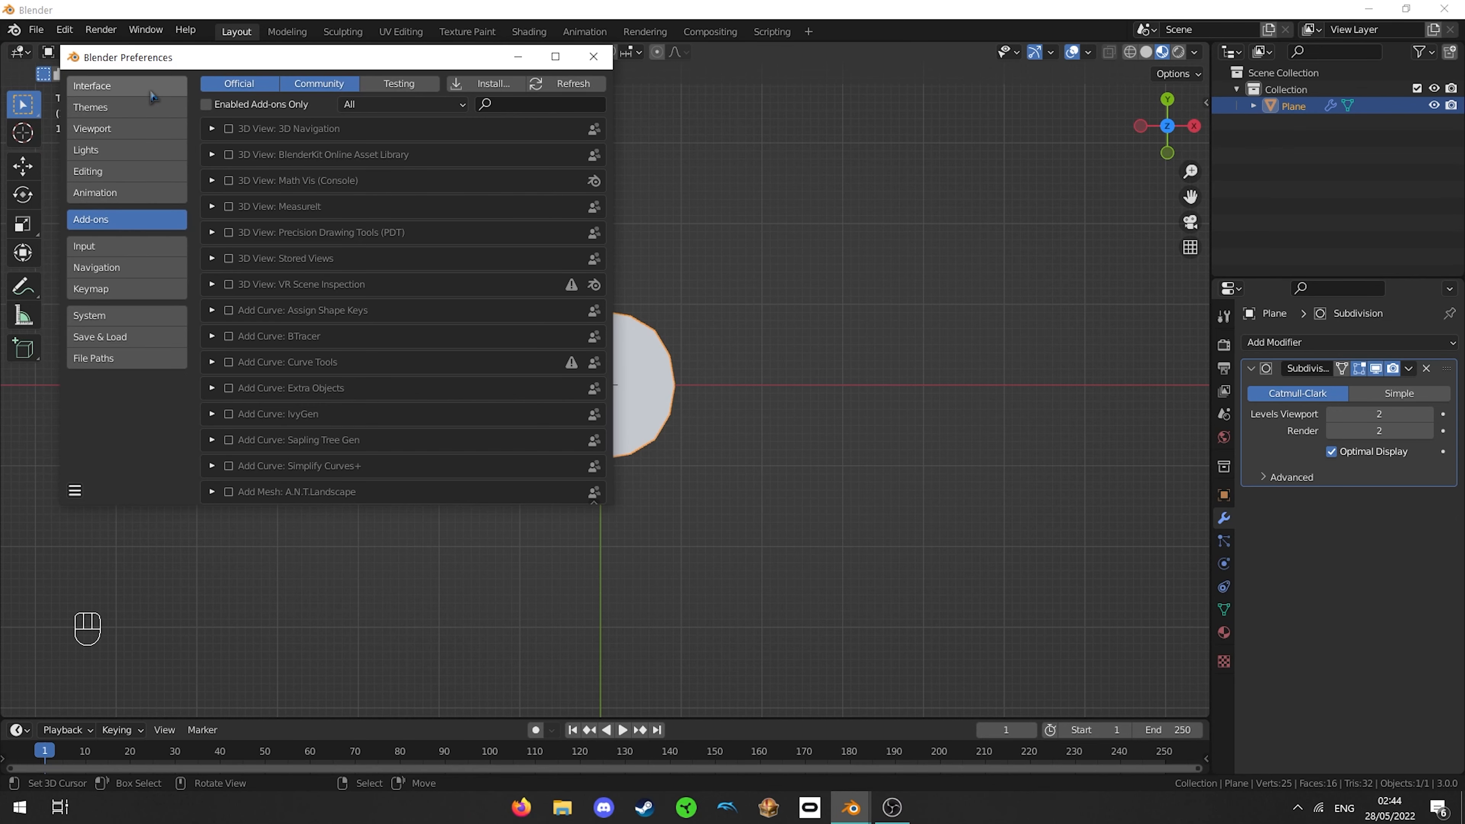
pyautogui.click(173, 111)
pyautogui.scroll(-1, 351, 290)
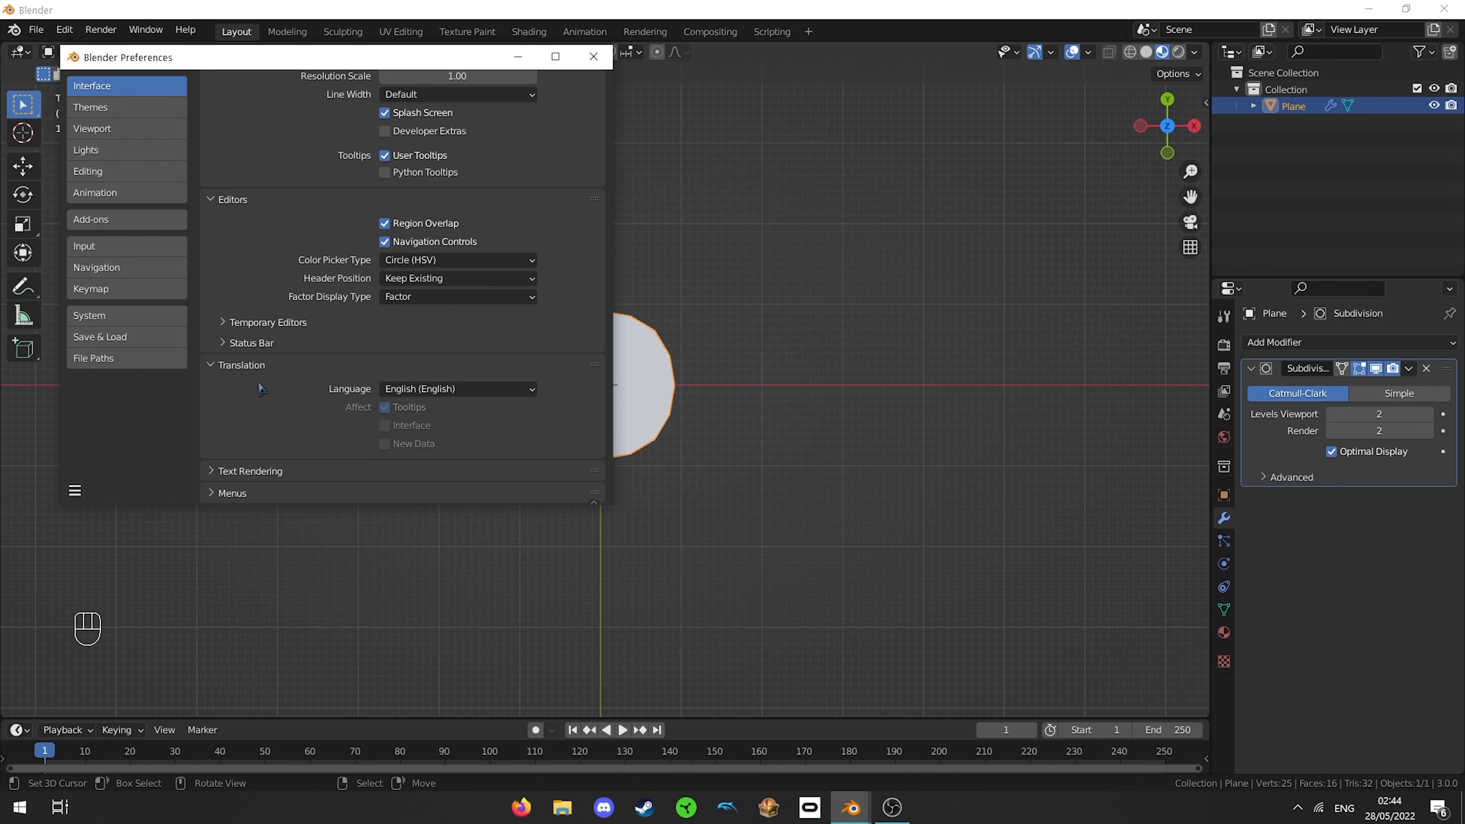
pyautogui.click(252, 343)
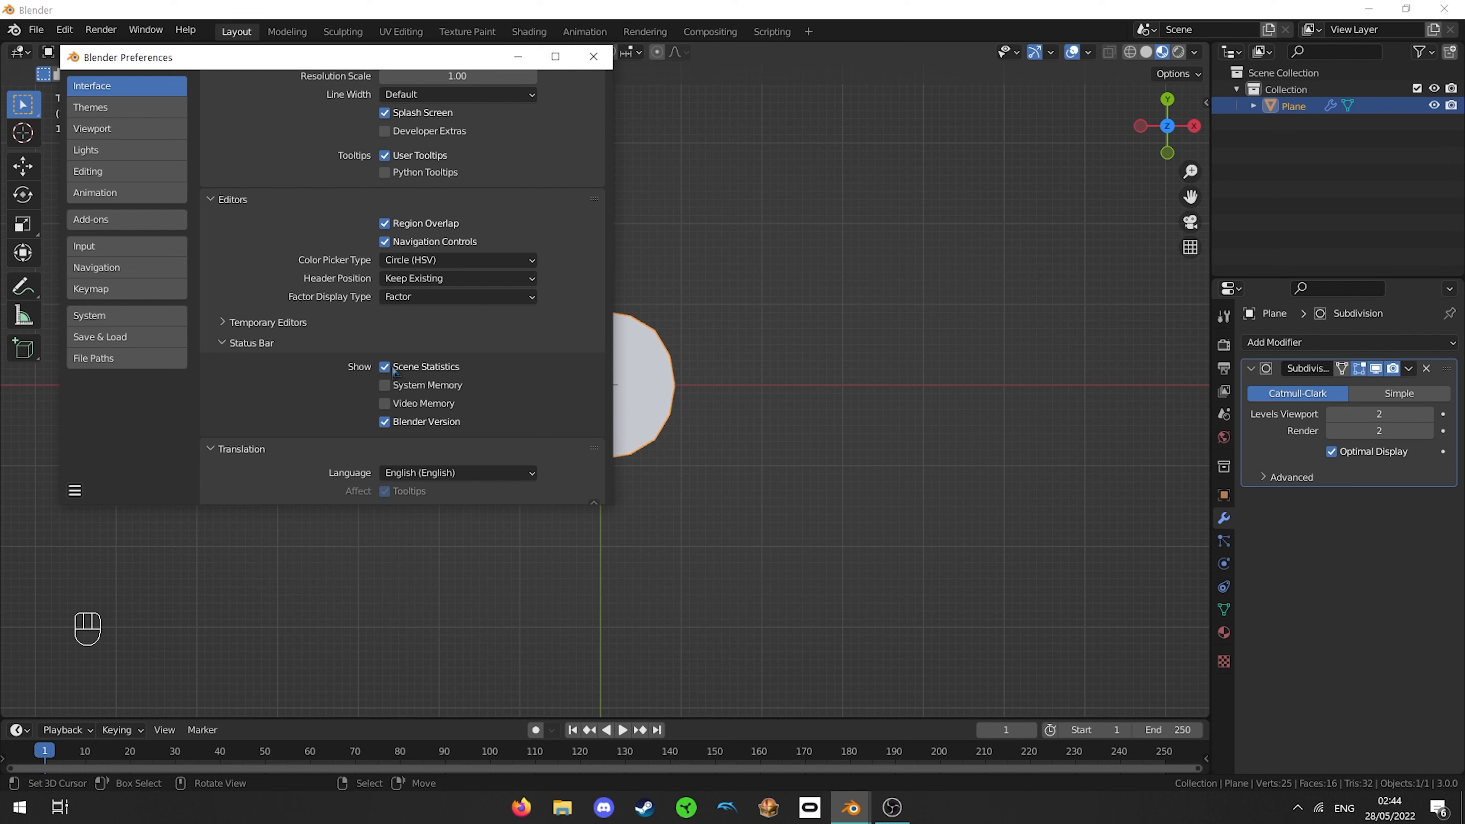
pyautogui.click(592, 56)
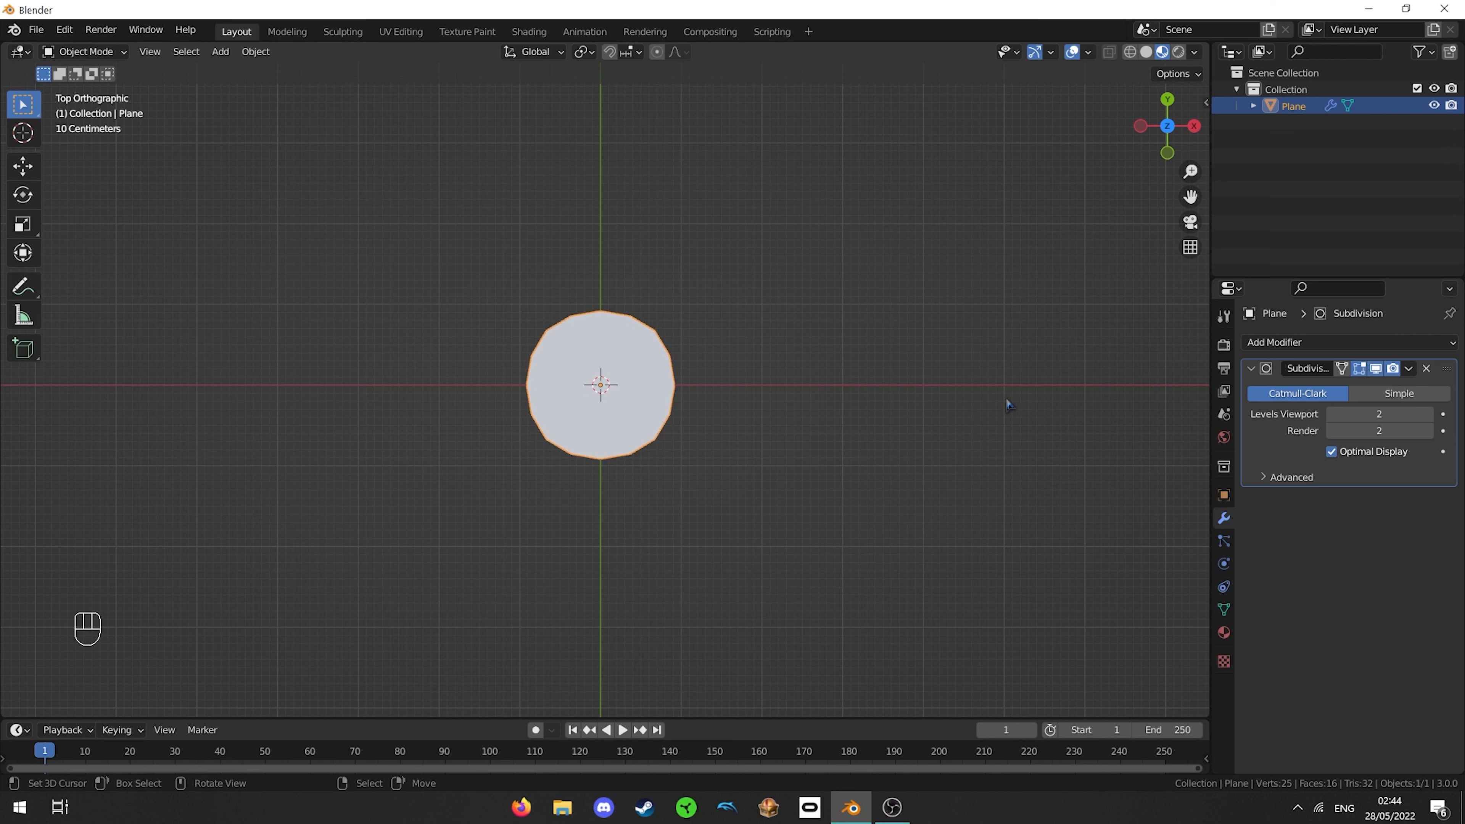
# - Lower the Subdivision modifier's viewport levels by one and raise them back to 2
pyautogui.click(1331, 414)
pyautogui.click(1430, 414)
pyautogui.scroll(-6, 649, 303)
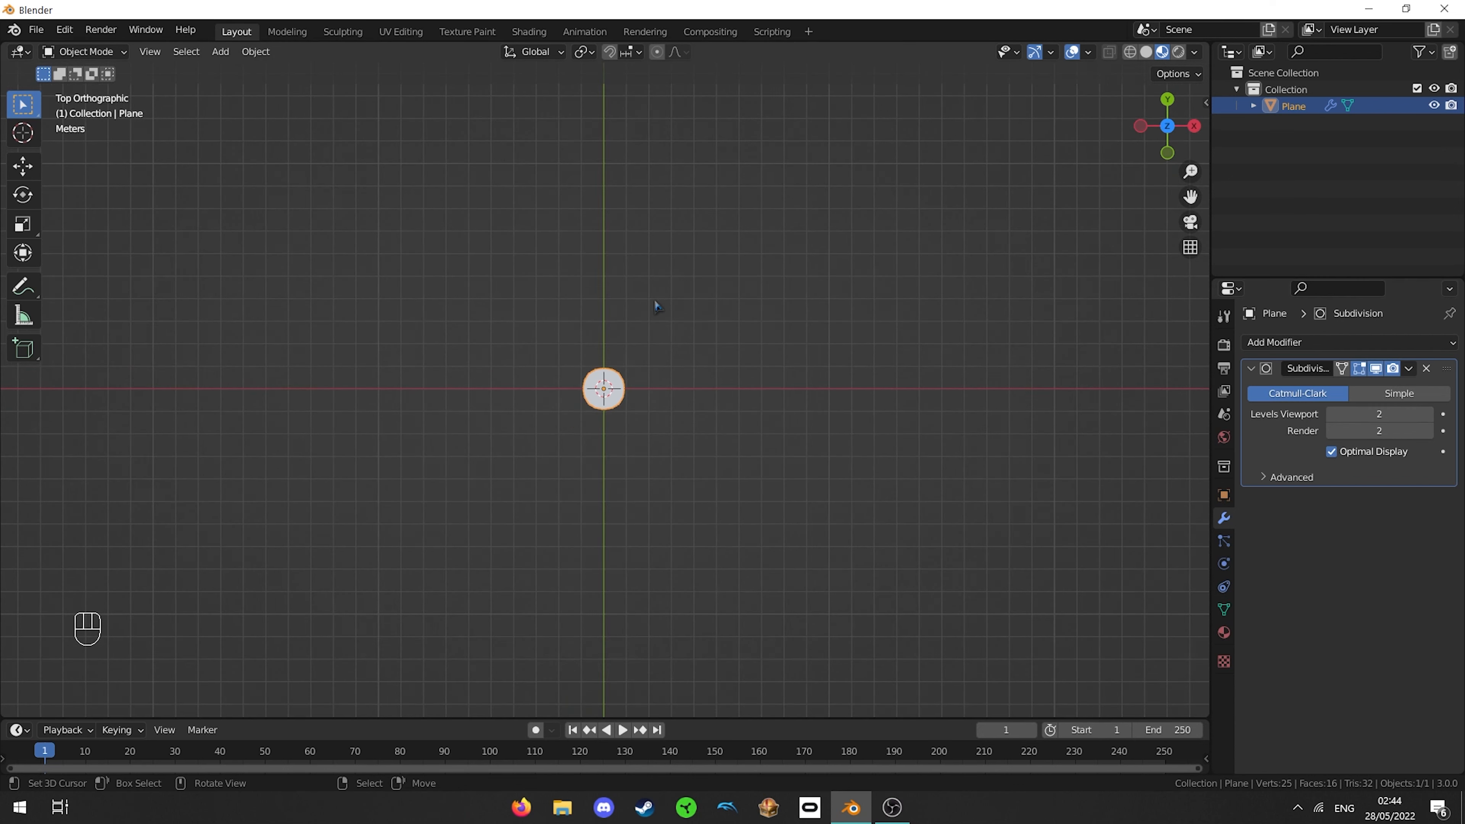
pyautogui.keyDown('shift'); pyautogui.moveTo(694, 317); pyautogui.dragTo(662, 351, button='middle'); pyautogui.keyUp('shift')
pyautogui.scroll(1, 663, 351)
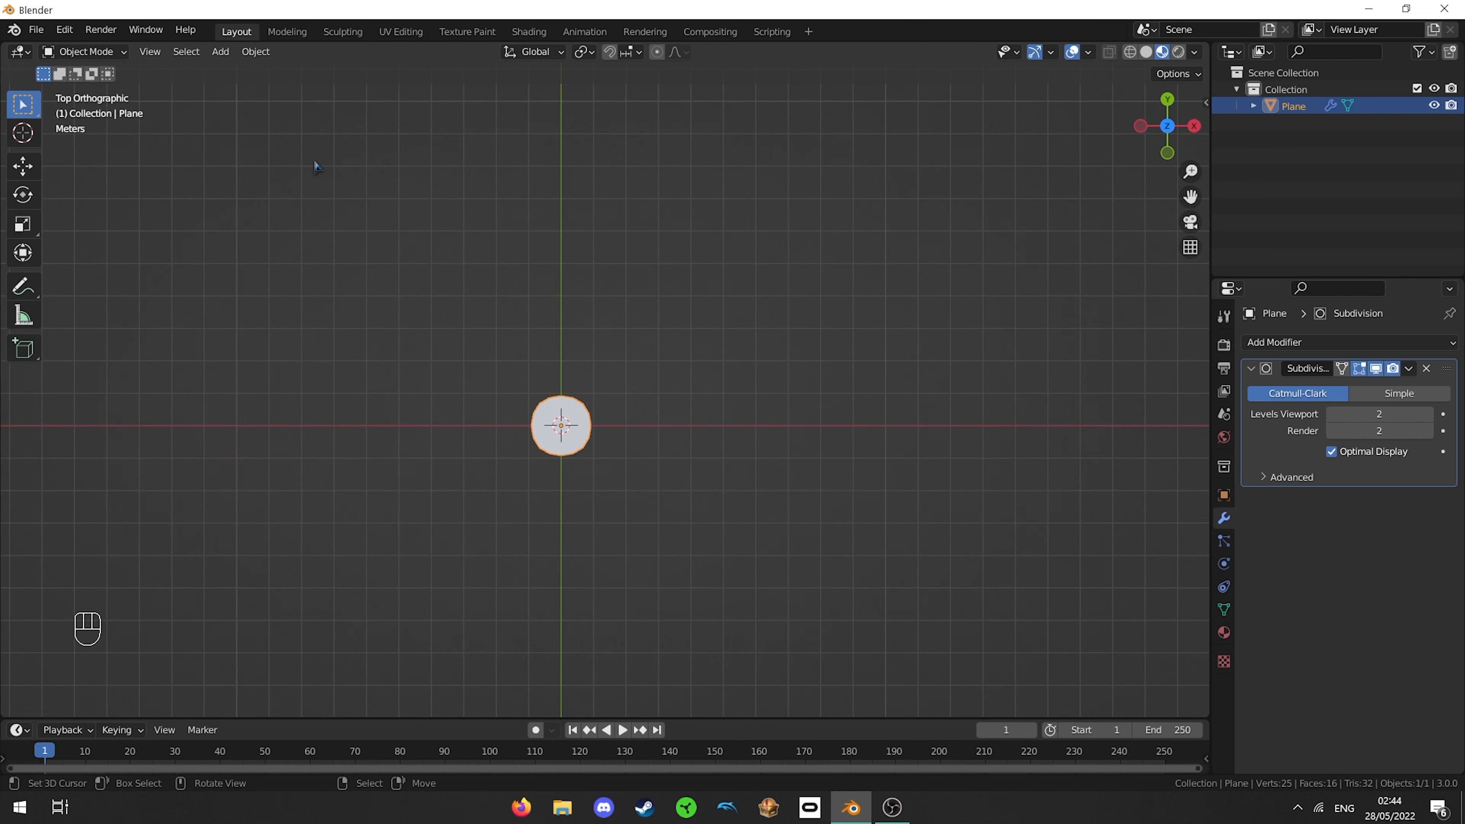
pyautogui.click(233, 57)
pyautogui.click(227, 55)
pyautogui.hotkey('shift', 'a')
# - Create a new material for the plane and switch to the Shading workspace
pyautogui.moveTo(499, 420)
pyautogui.click(1224, 632)
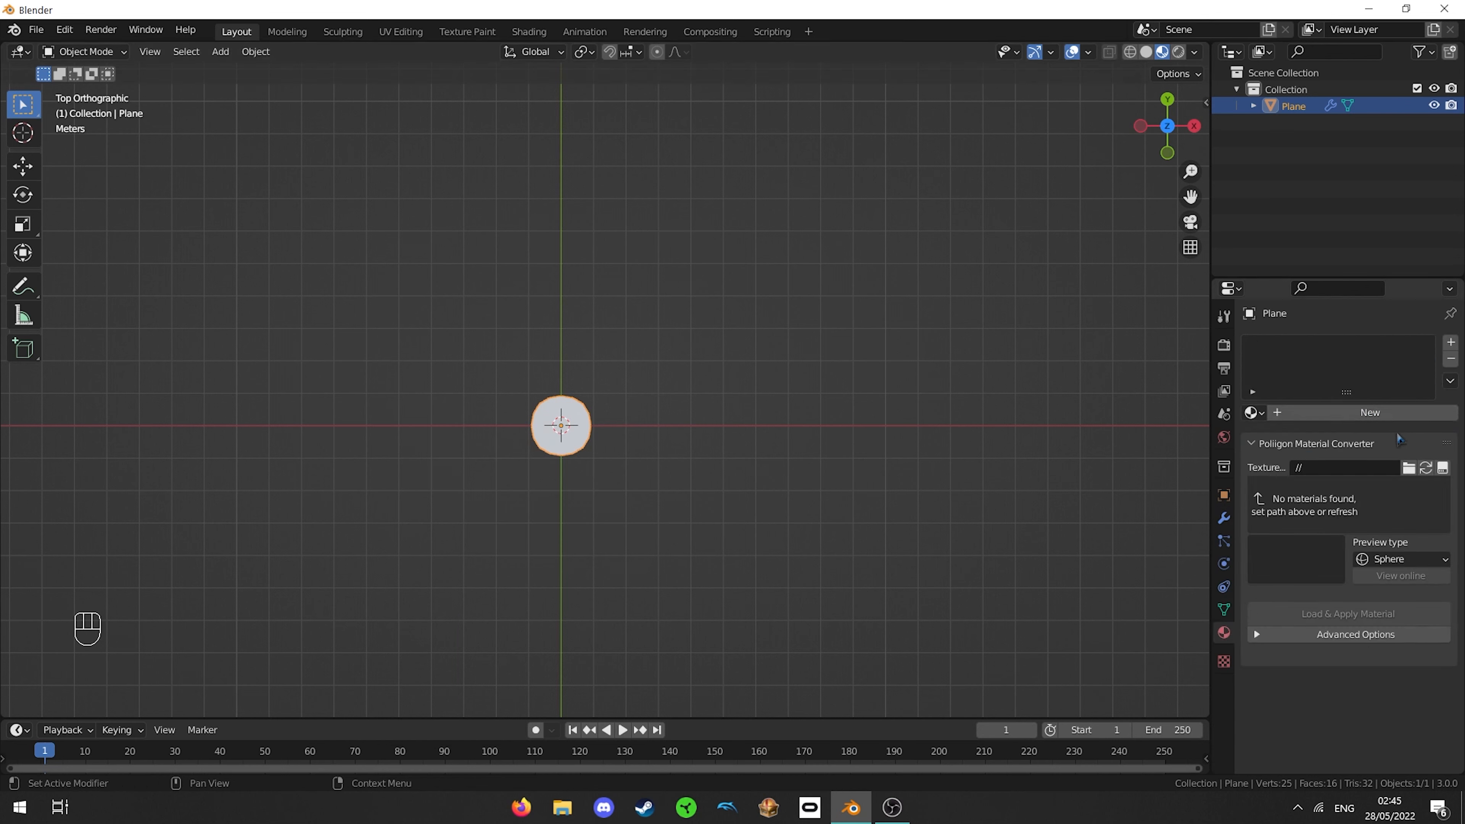
pyautogui.click(1370, 412)
pyautogui.click(528, 32)
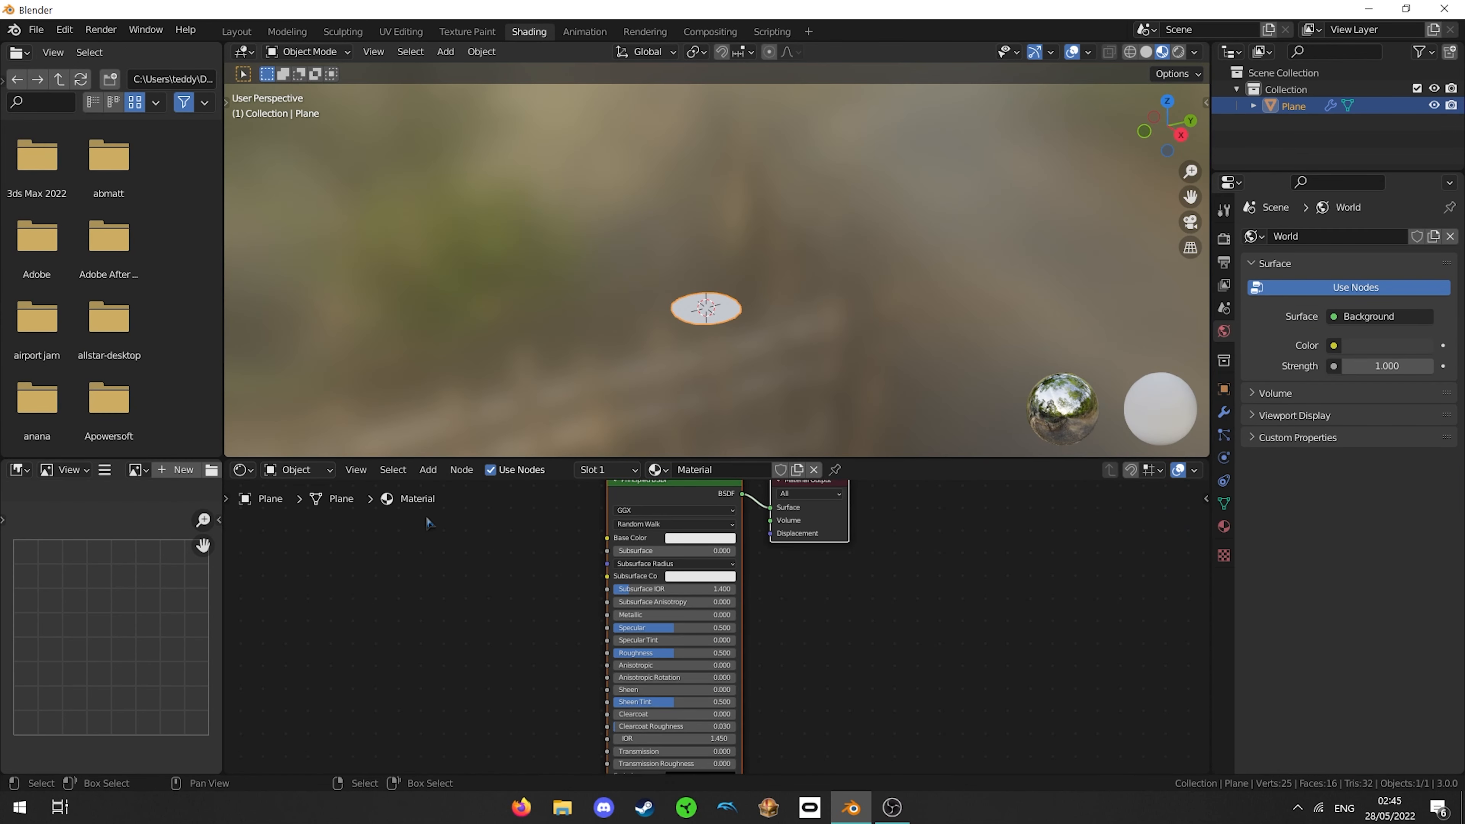
# - Add an Image Texture node beside the Principled BSDF node in the plane's material
pyautogui.click(428, 469)
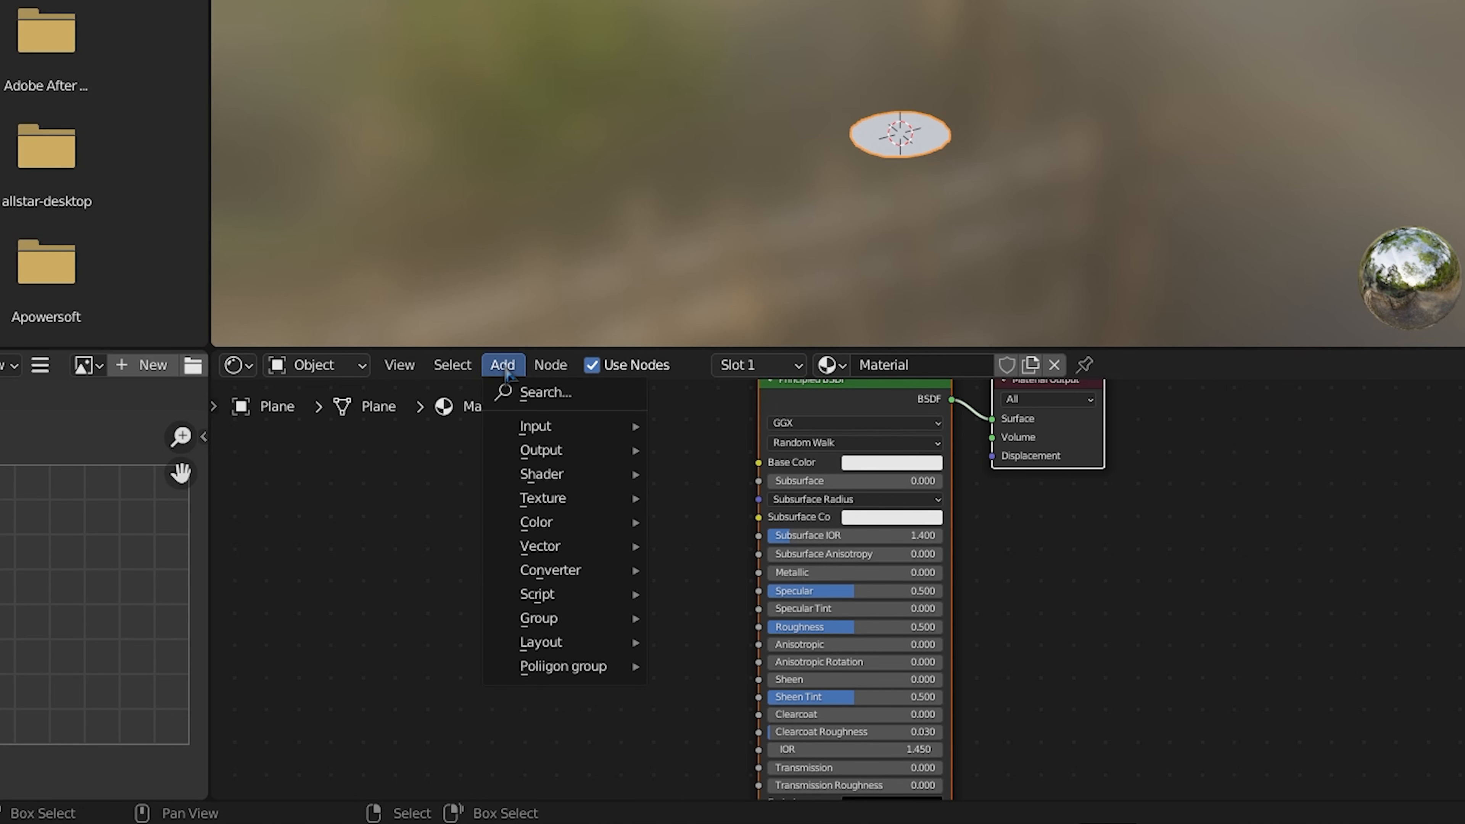
pyautogui.press('Escape')
pyautogui.hotkey('shift', 'a')
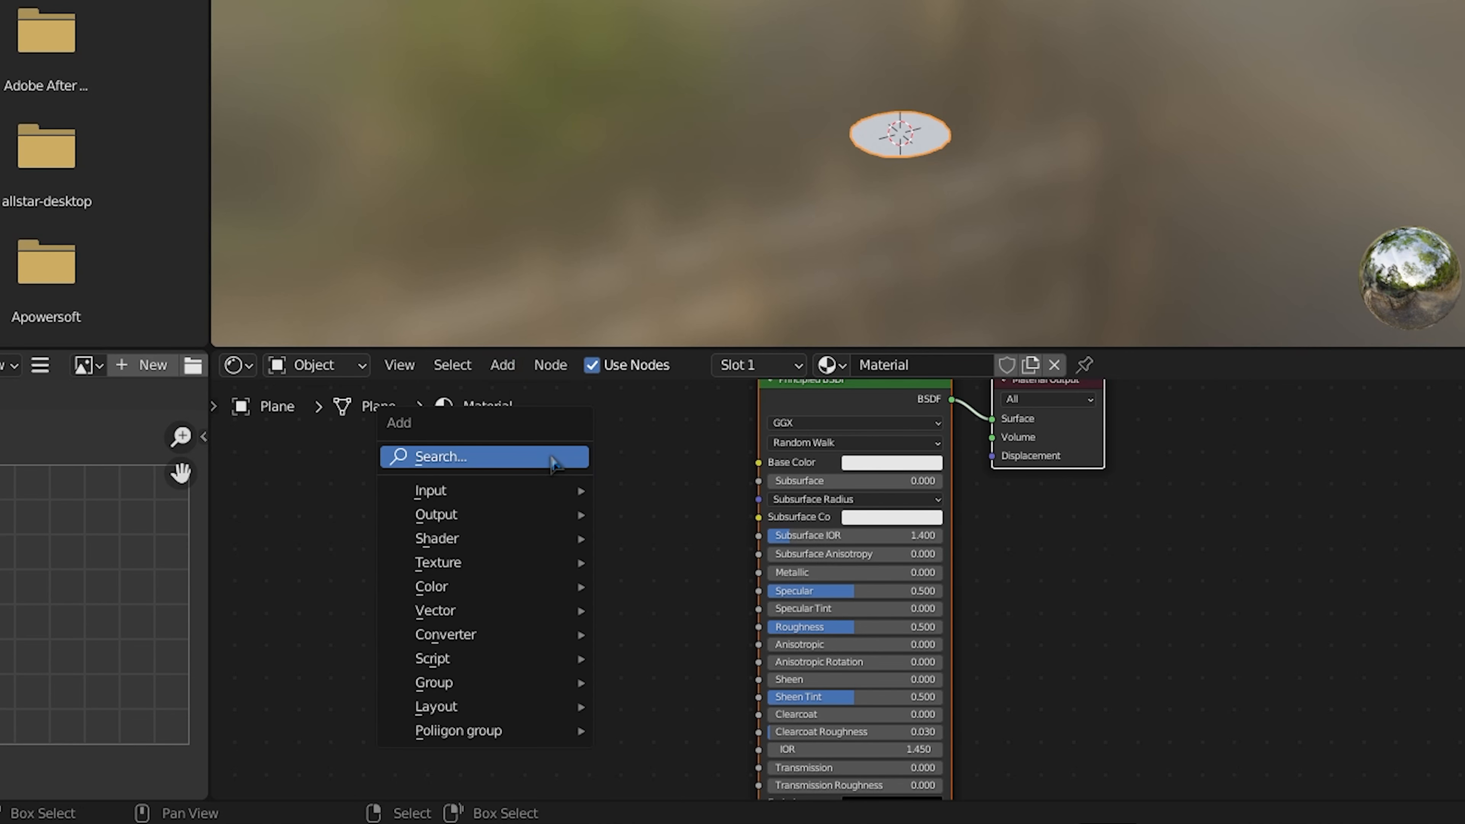
pyautogui.click(549, 457)
pyautogui.write('im')
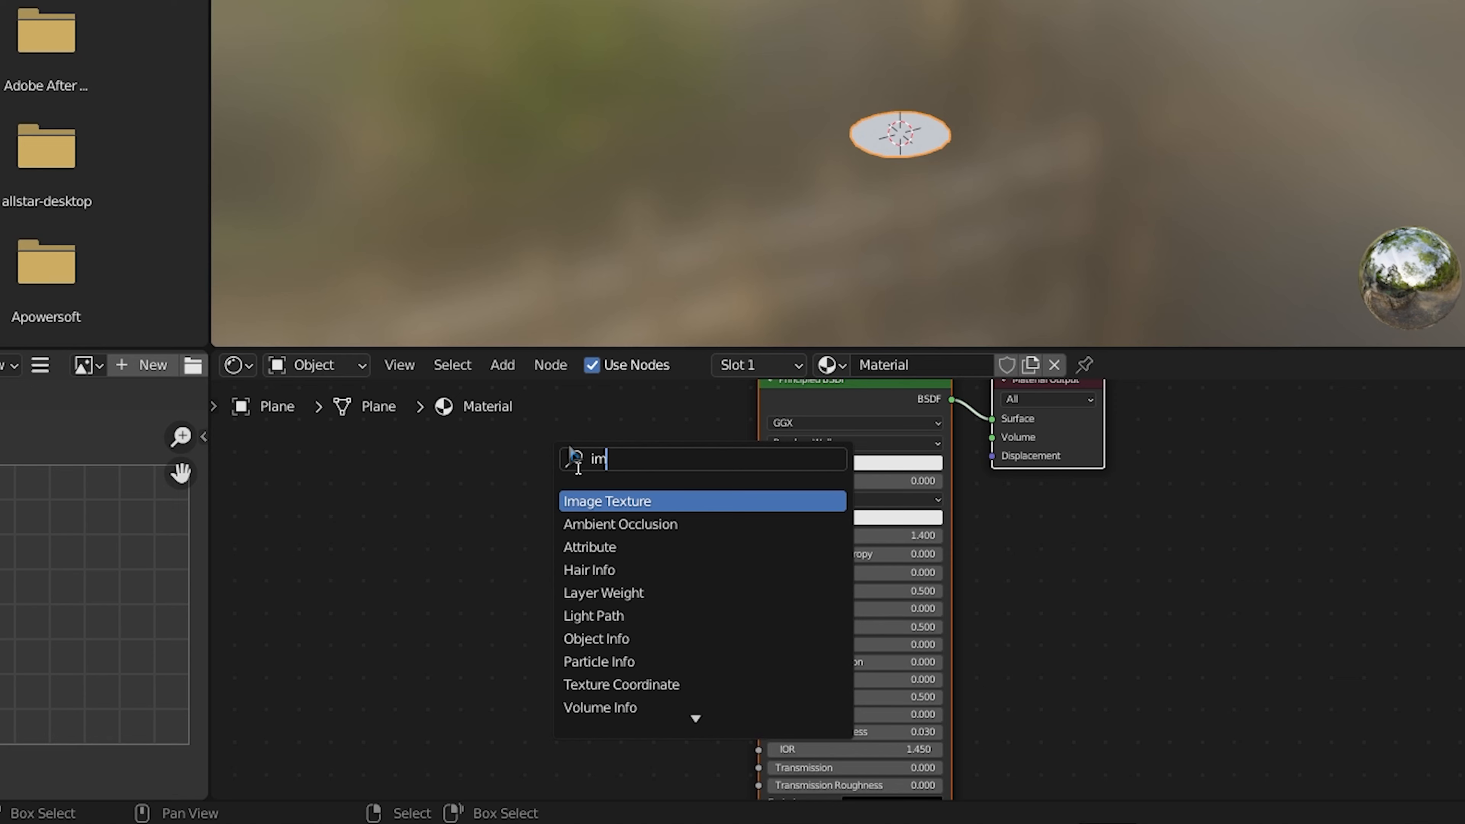
pyautogui.press('Return')
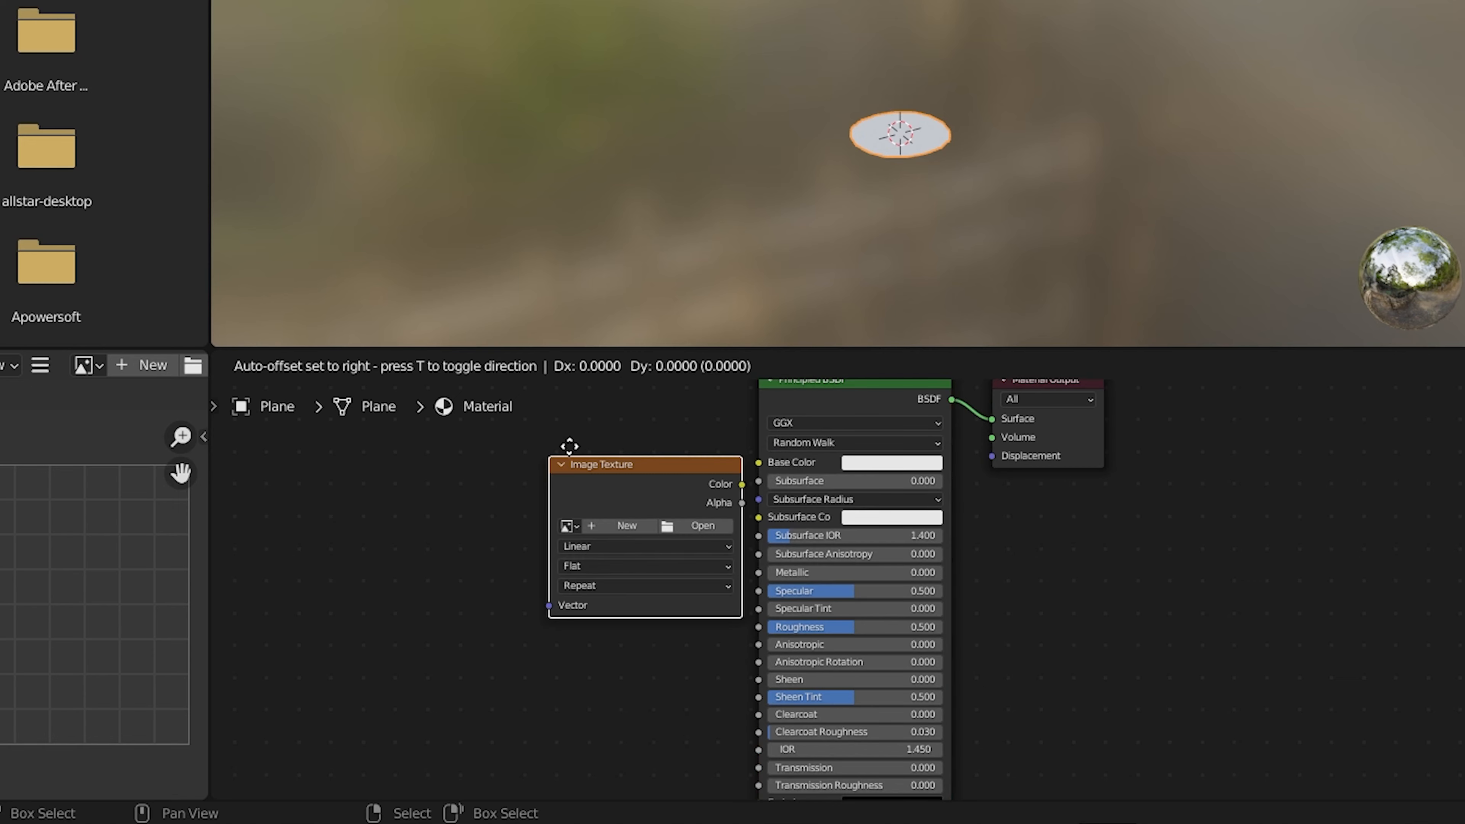
pyautogui.click(511, 436)
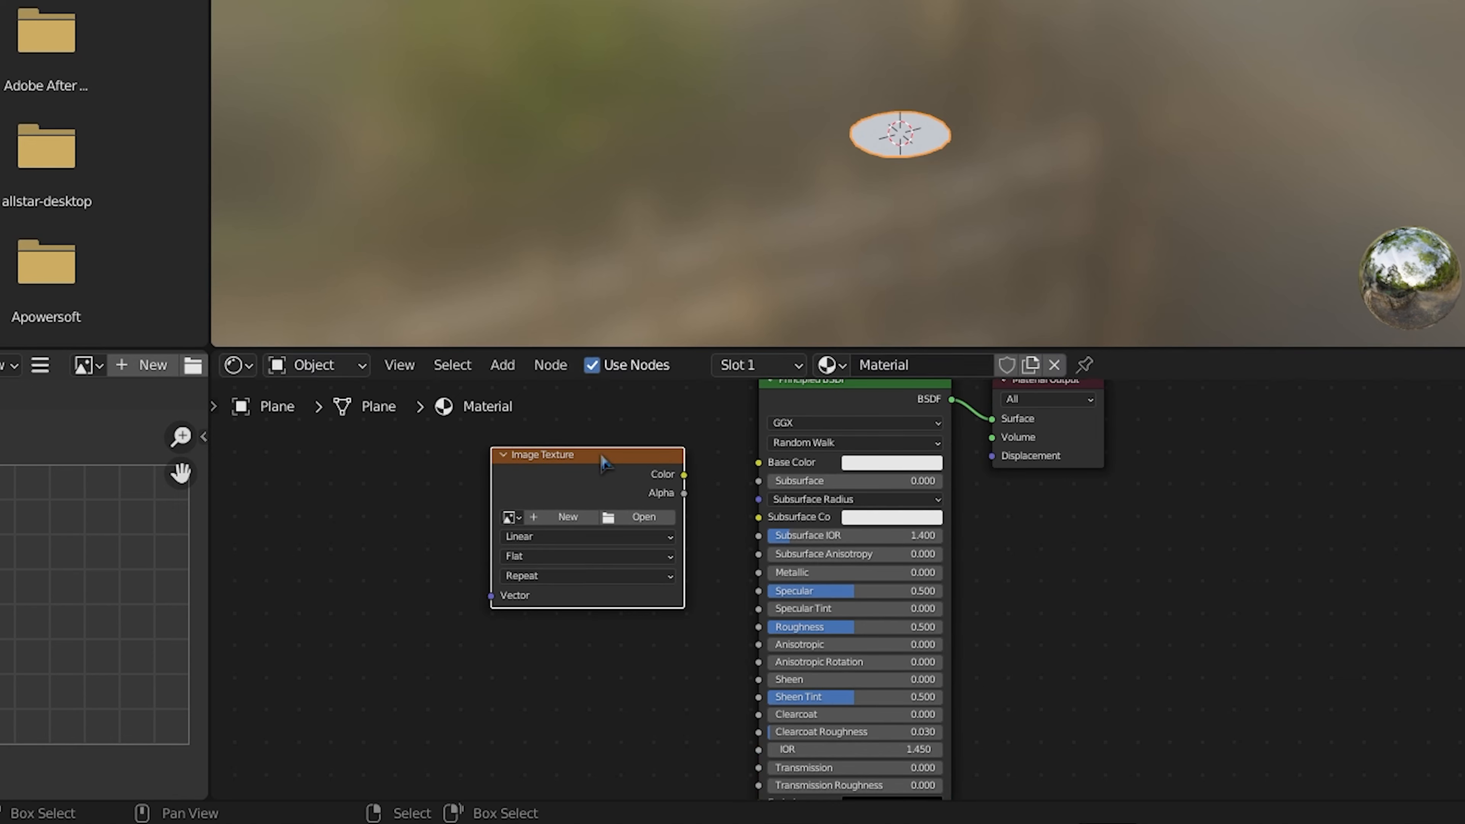
# - Connect the Image Texture node's Color output to the Base Color of the Principled BSDF
pyautogui.moveTo(658, 455); pyautogui.dragTo(657, 525, button='middle')
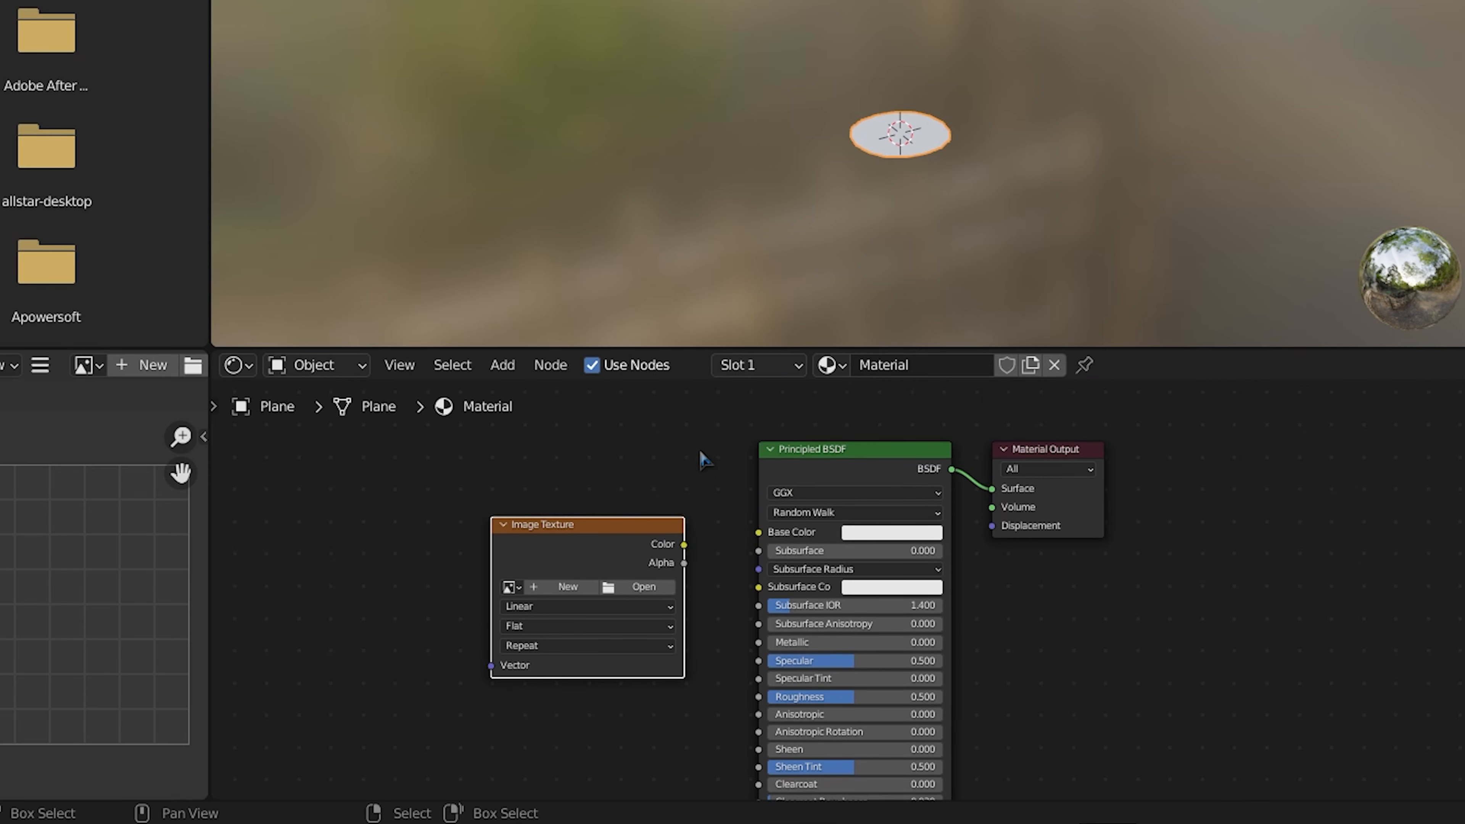
pyautogui.moveTo(703, 459); pyautogui.dragTo(688, 413, button='middle')
pyautogui.moveTo(670, 497); pyautogui.dragTo(749, 488)
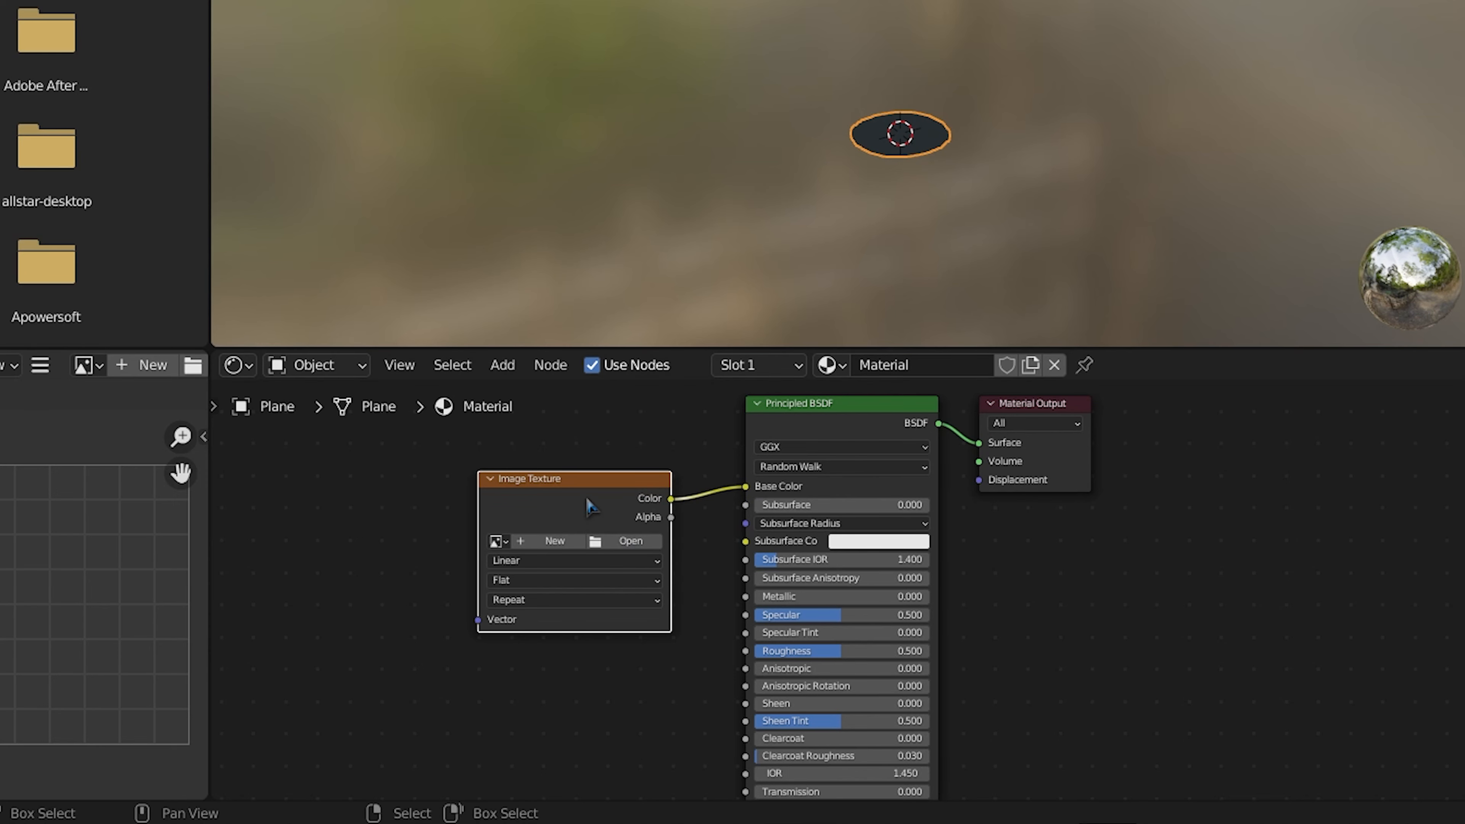
# - Load the sketch photo 20190502_162529.jpg into the Image Texture node
pyautogui.click(625, 540)
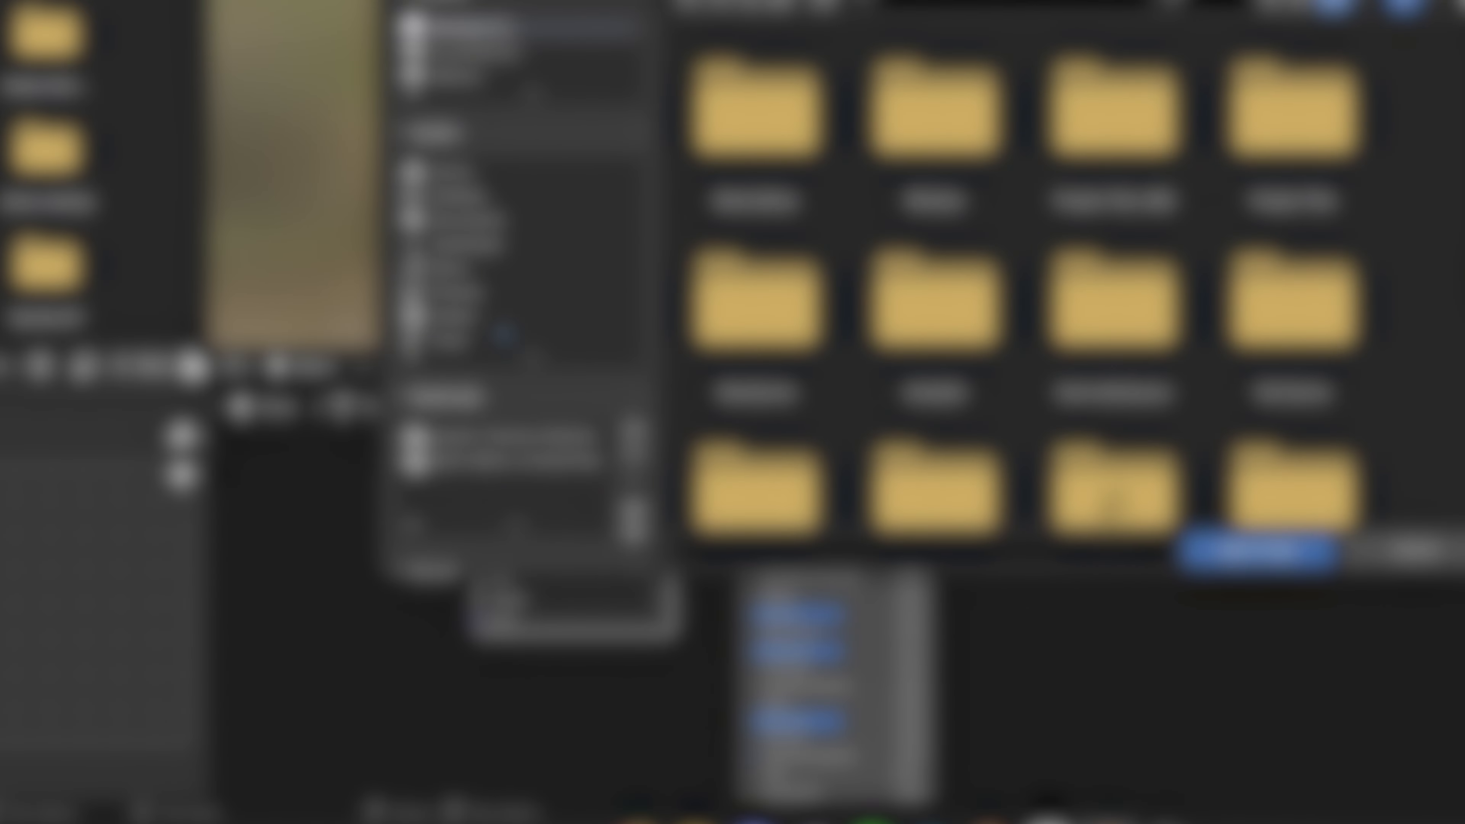
pyautogui.doubleClick(934, 301)
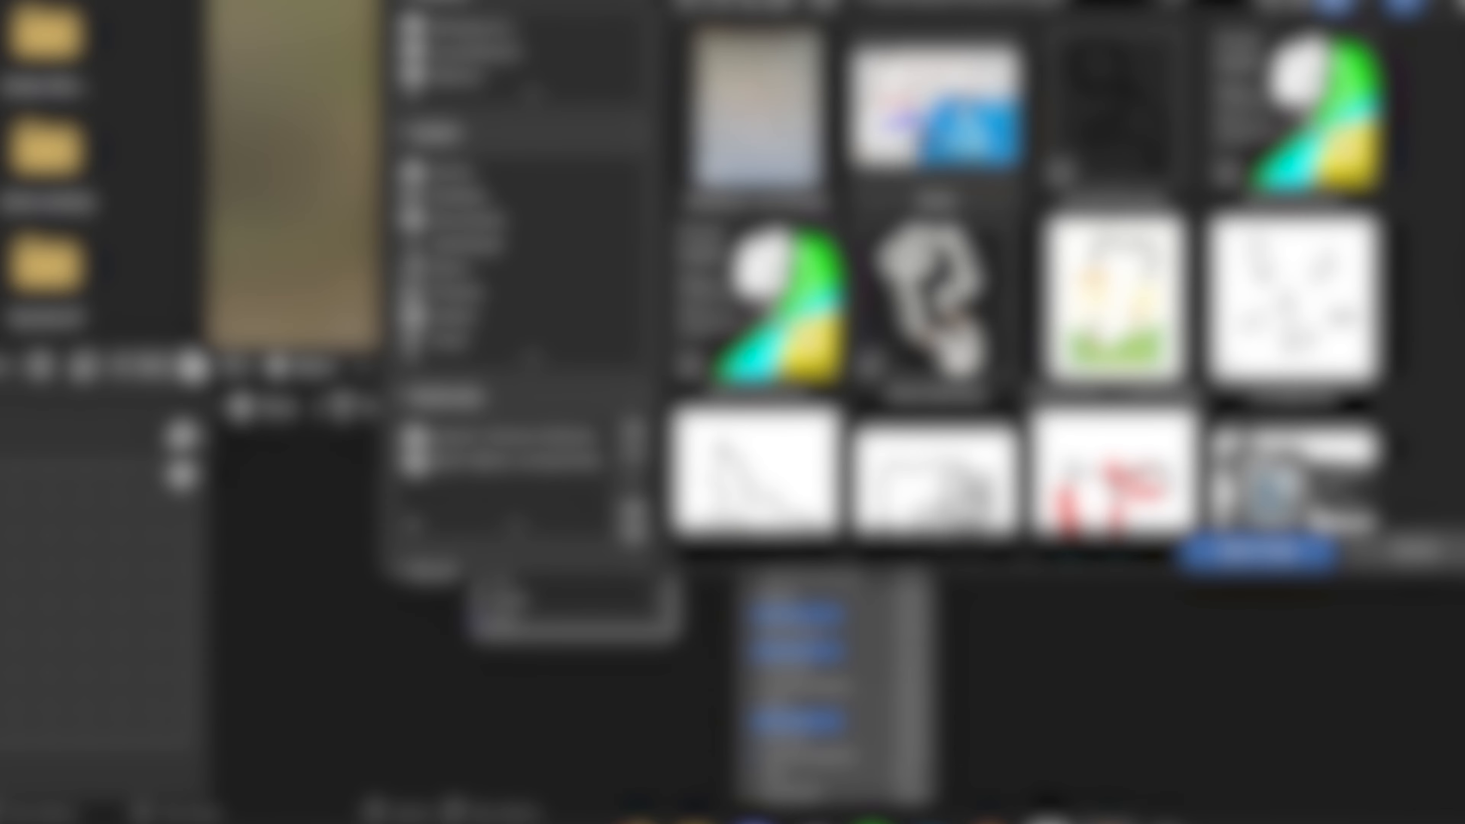
pyautogui.scroll(-1, 1041, 248)
pyautogui.scroll(1, 1044, 266)
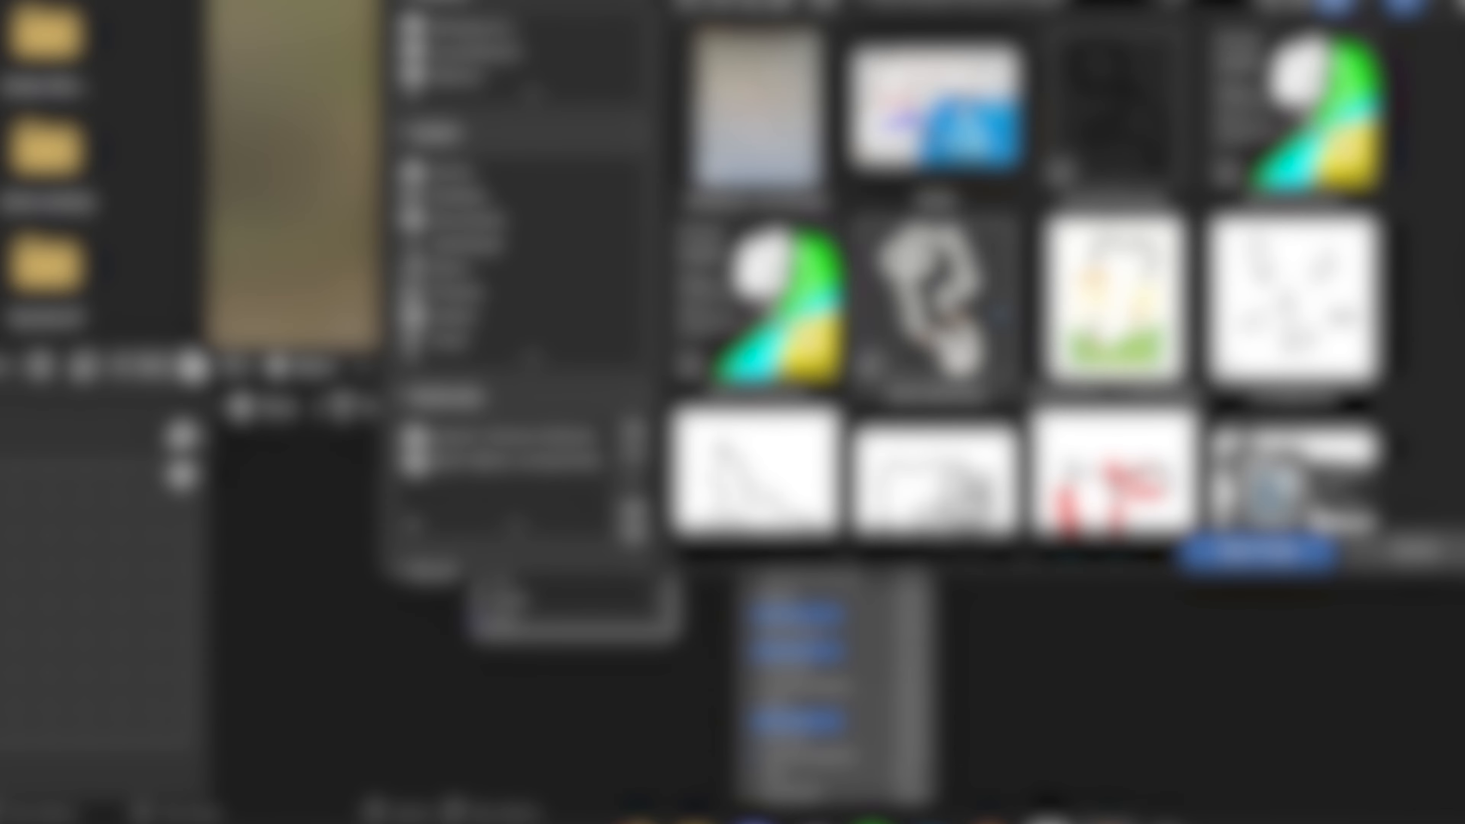
pyautogui.scroll(-6, 1033, 277)
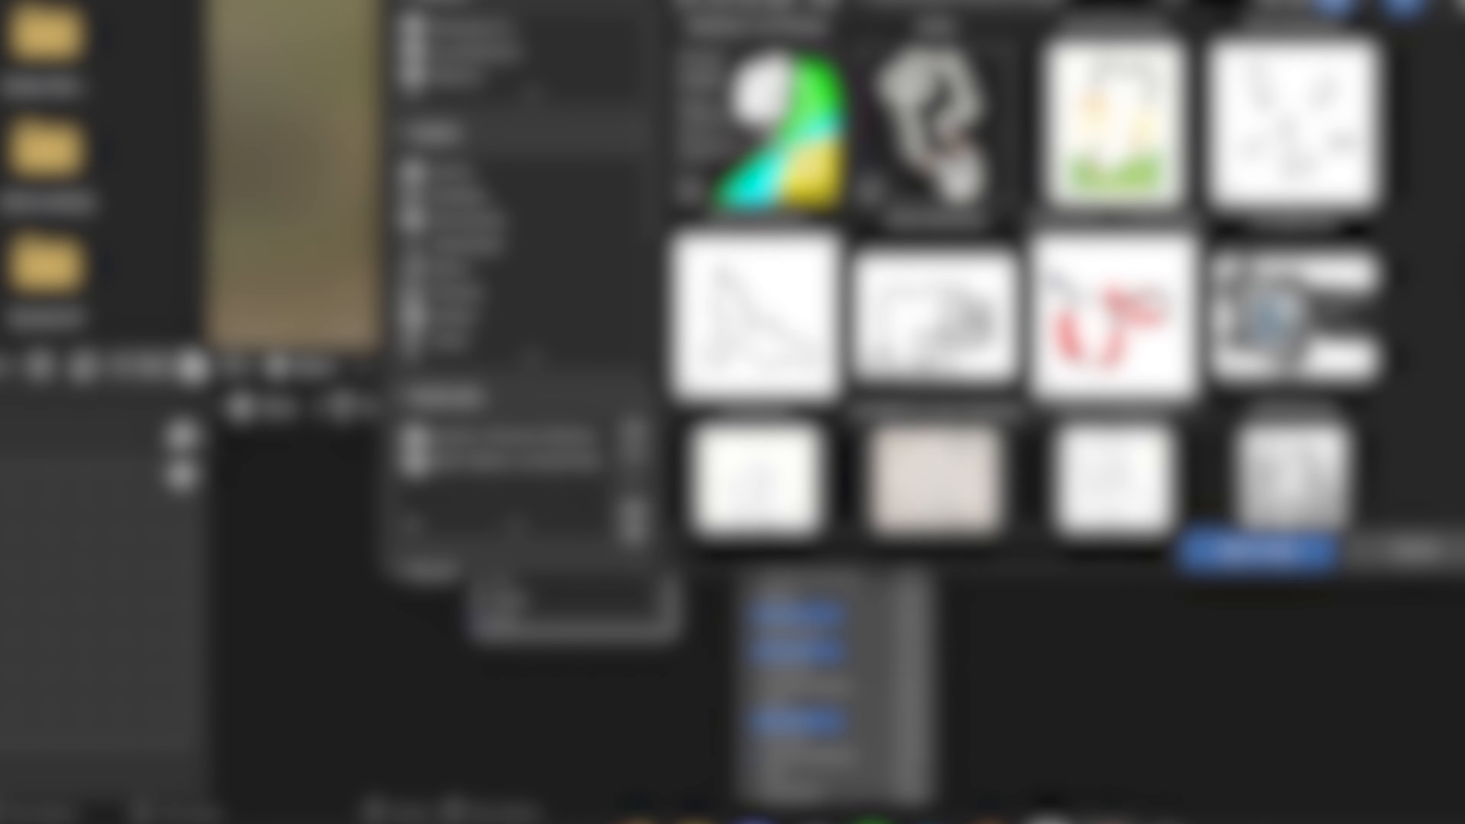
pyautogui.scroll(-8, 1026, 277)
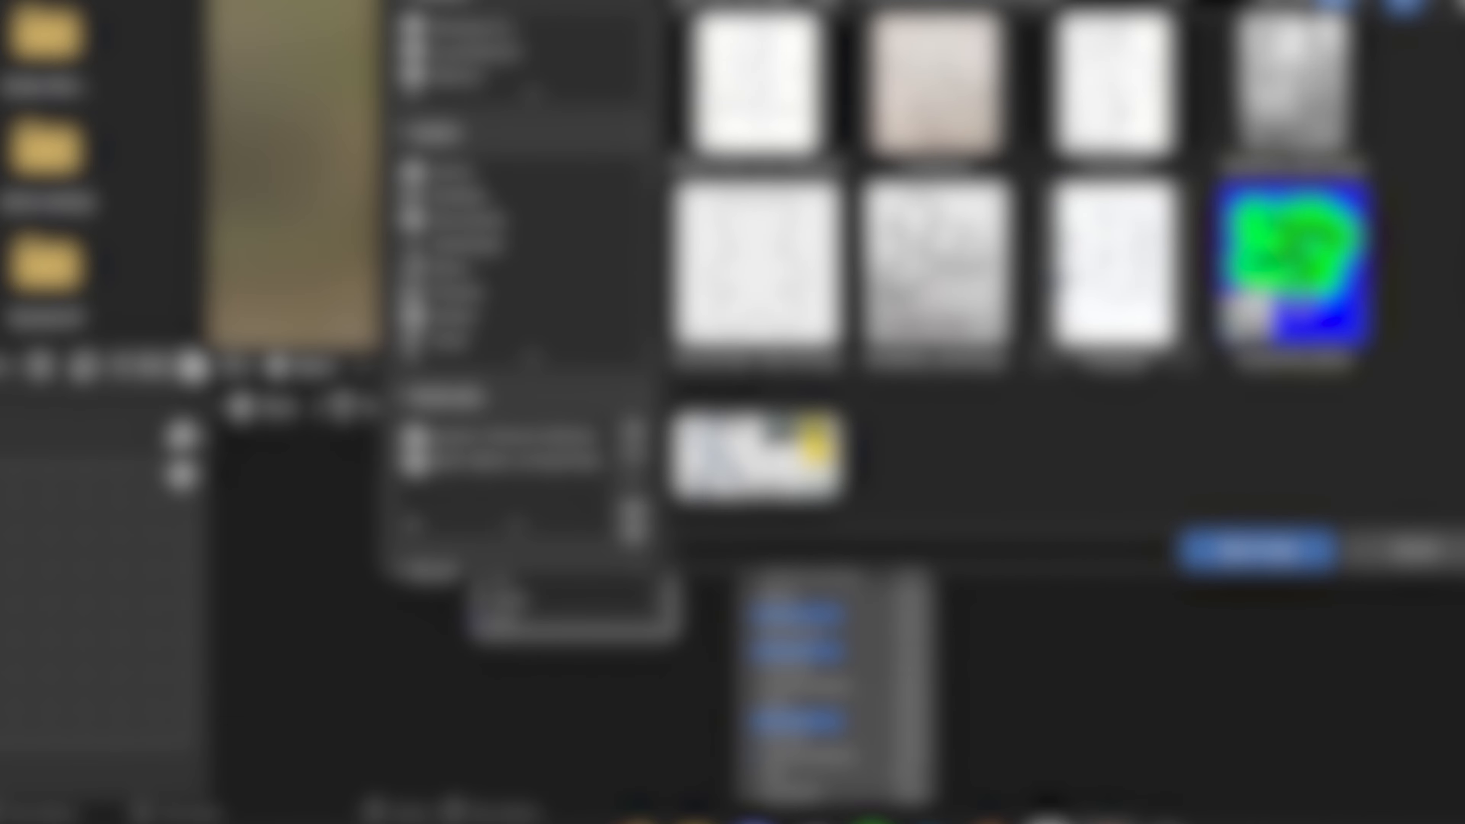
pyautogui.doubleClick(954, 314)
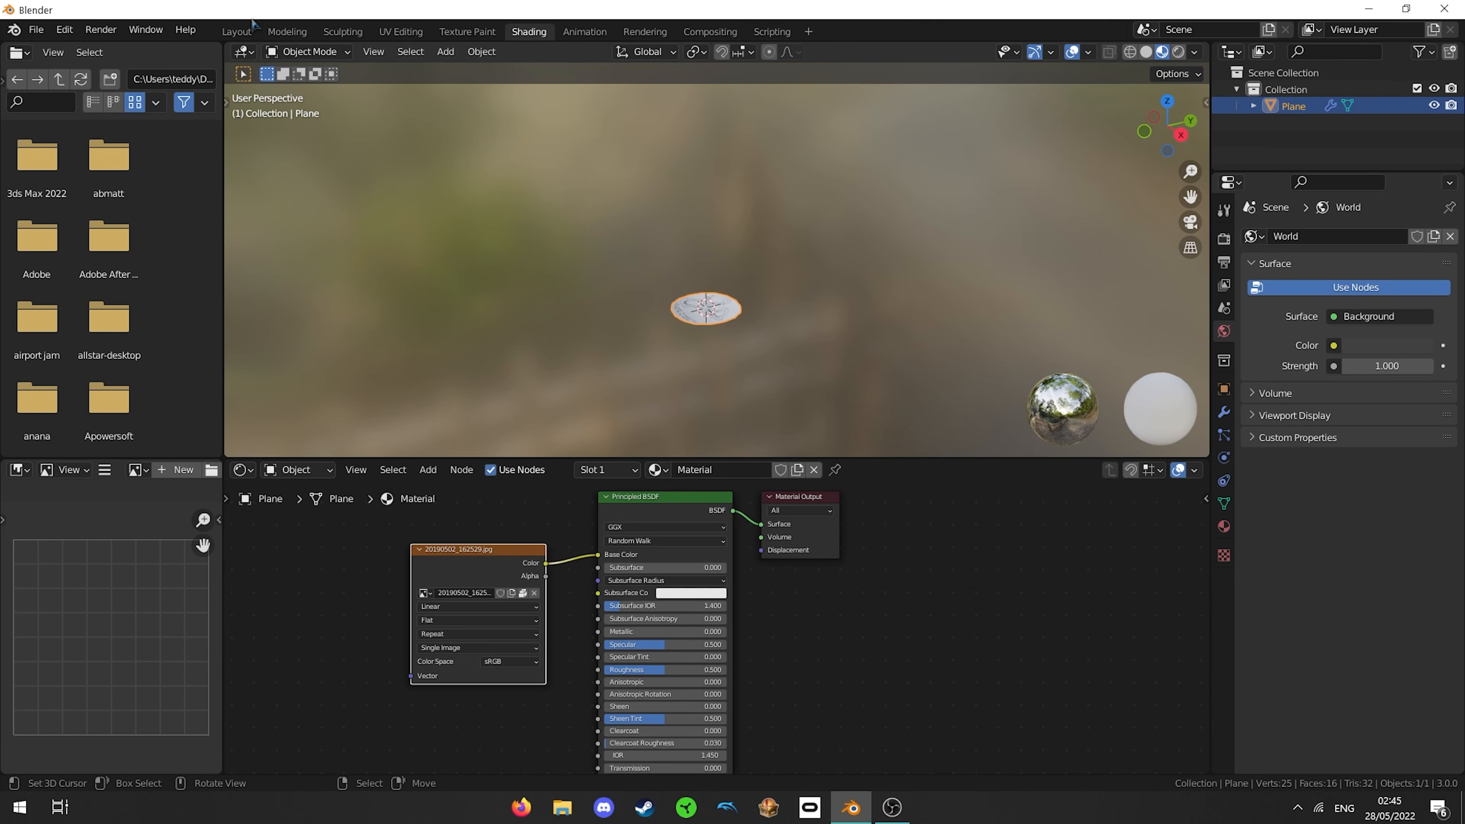
# - Return to the Layout workspace and remove the Subdivision modifier from the textured plane
pyautogui.click(253, 34)
pyautogui.scroll(10, 570, 418)
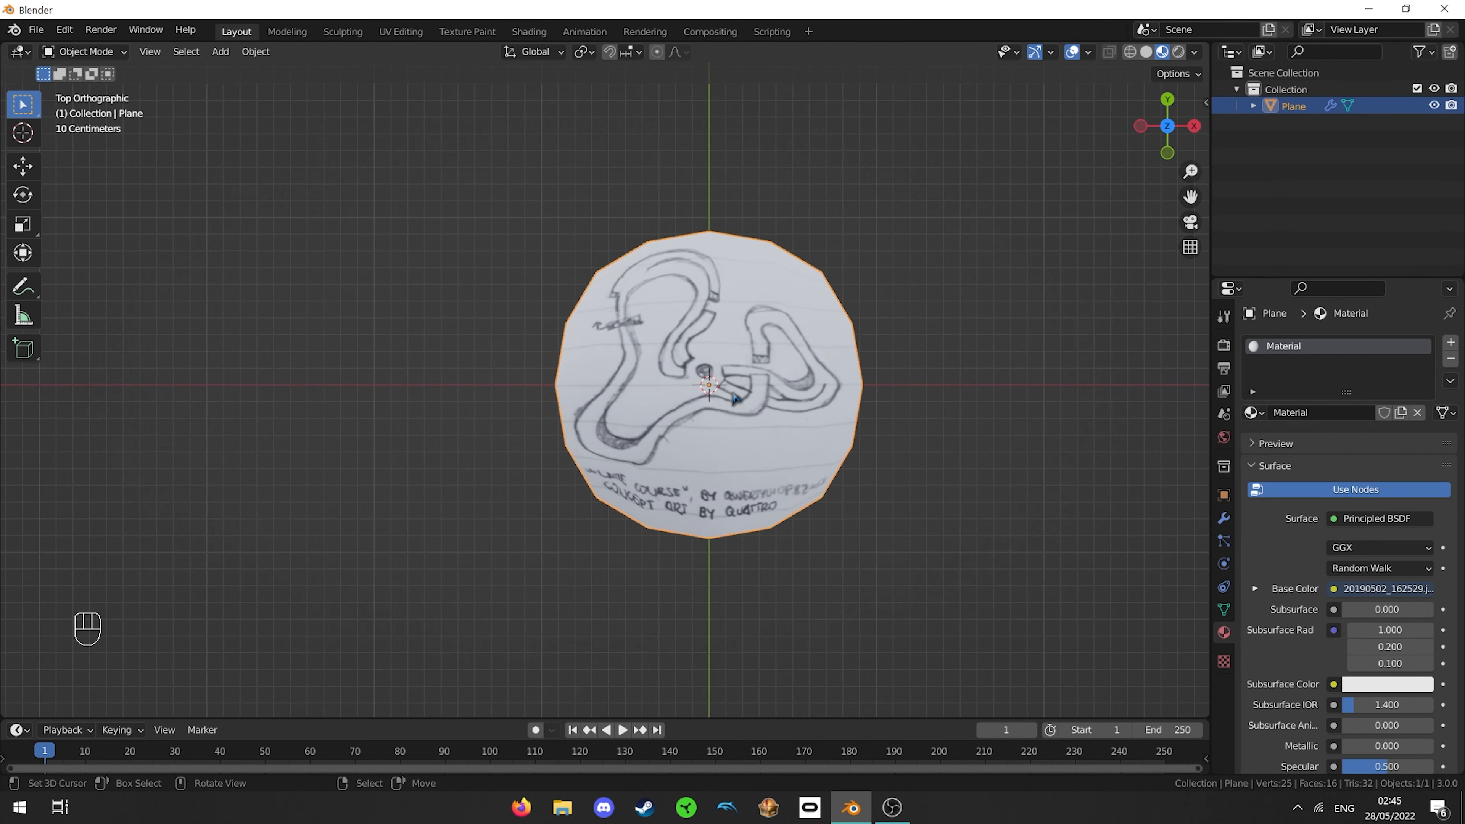
pyautogui.scroll(-2, 605, 389)
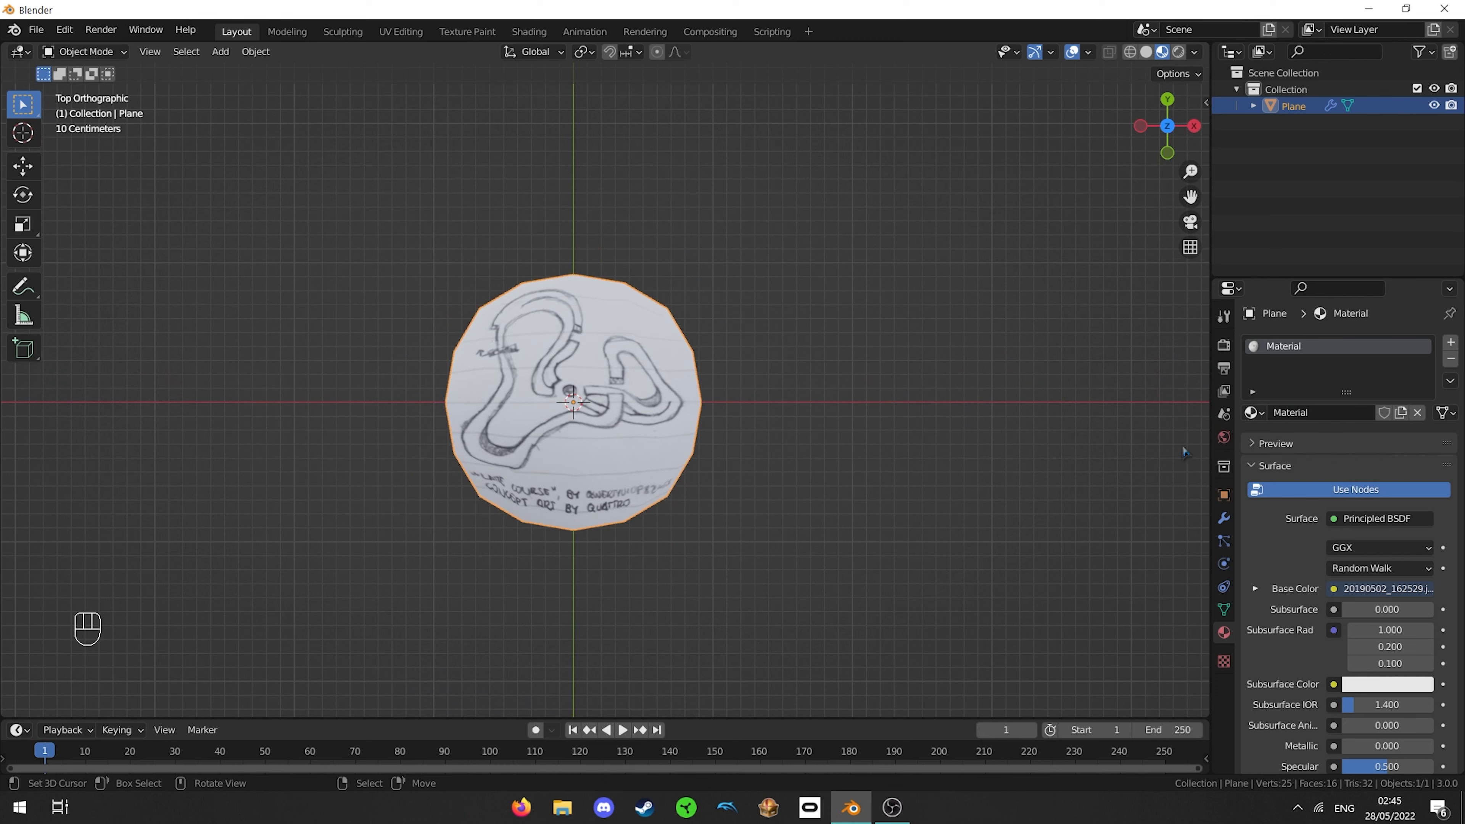
pyautogui.click(1223, 518)
pyautogui.click(1427, 370)
# - Examine the proportions of the track sketch mapped onto the square plane
pyautogui.scroll(-3, 752, 437)
pyautogui.scroll(5, 752, 438)
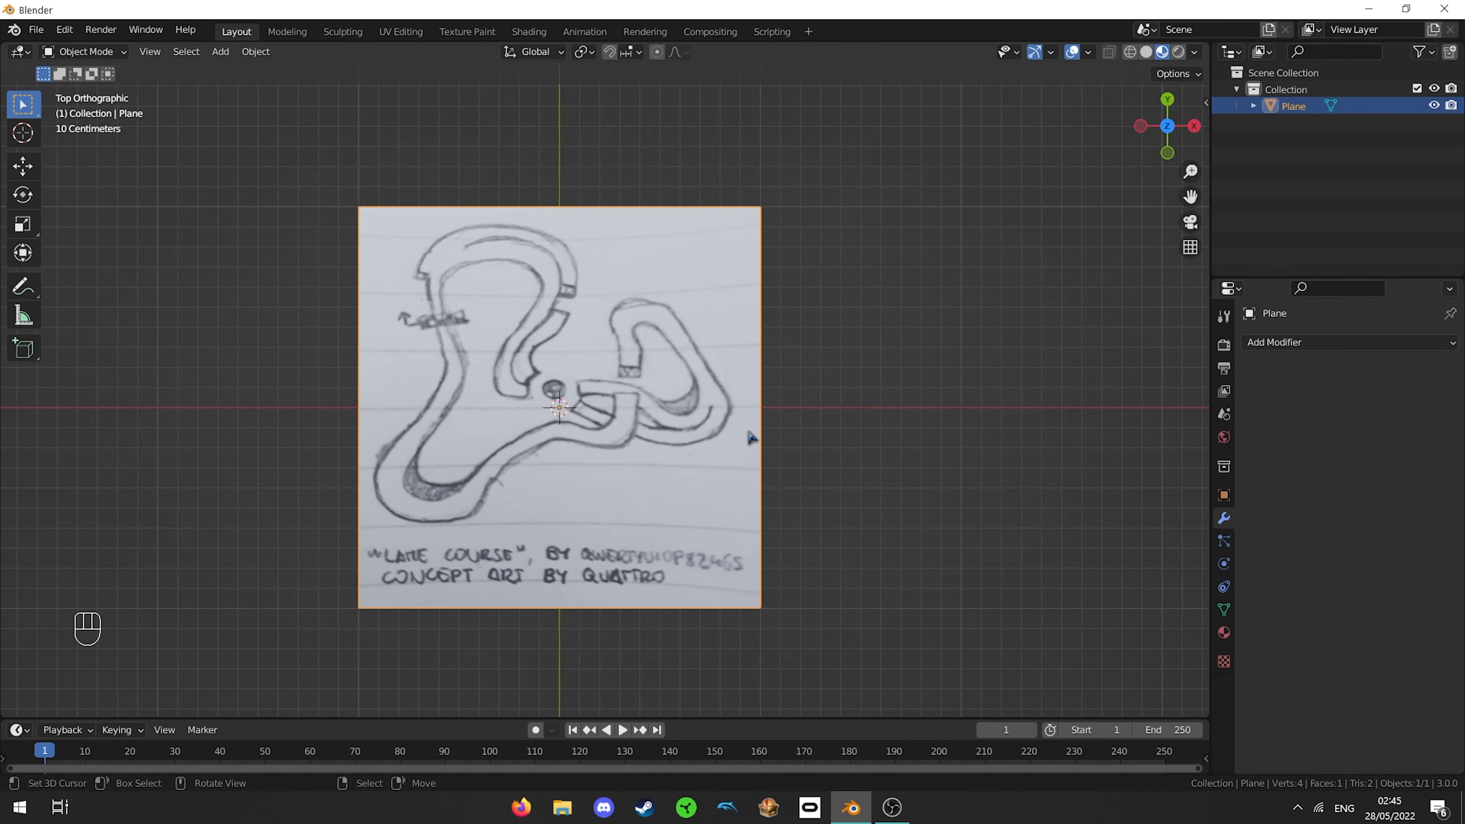
pyautogui.scroll(-7, 749, 430)
pyautogui.scroll(6, 646, 415)
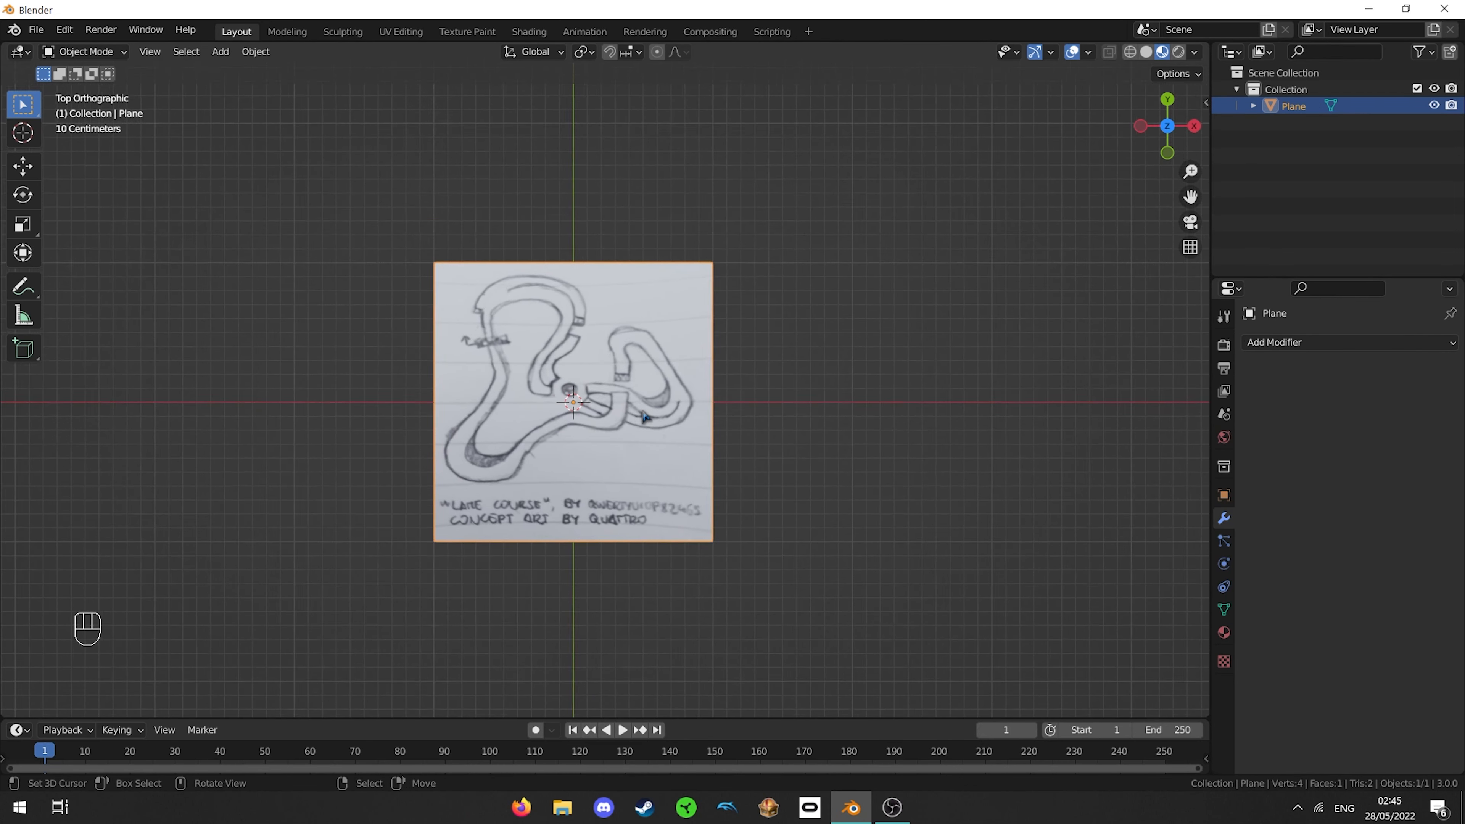
pyautogui.scroll(-5, 646, 414)
pyautogui.press('s')
pyautogui.press('Escape')
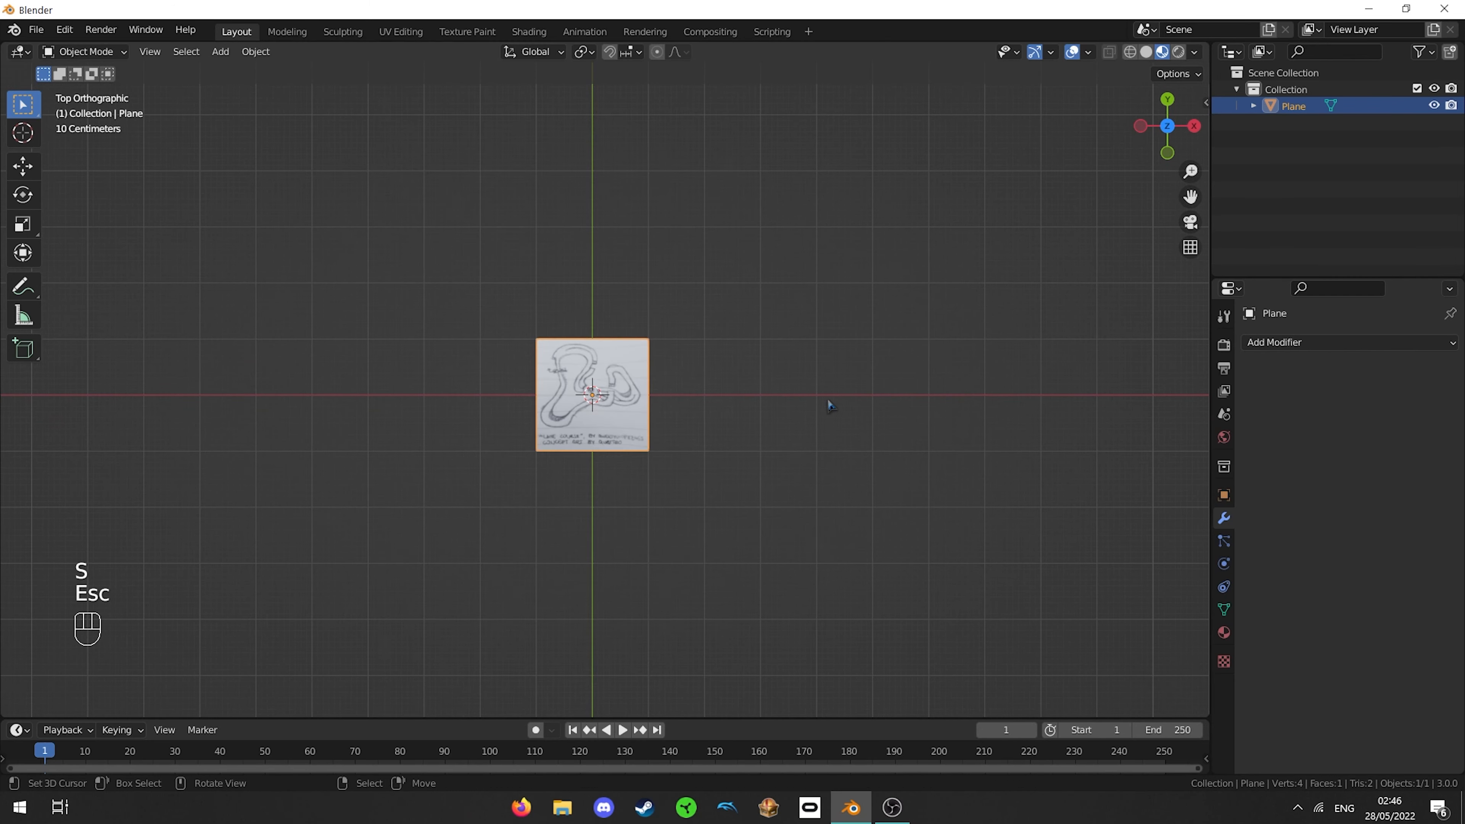
pyautogui.scroll(8, 829, 406)
pyautogui.scroll(-2, 749, 393)
pyautogui.scroll(1, 679, 378)
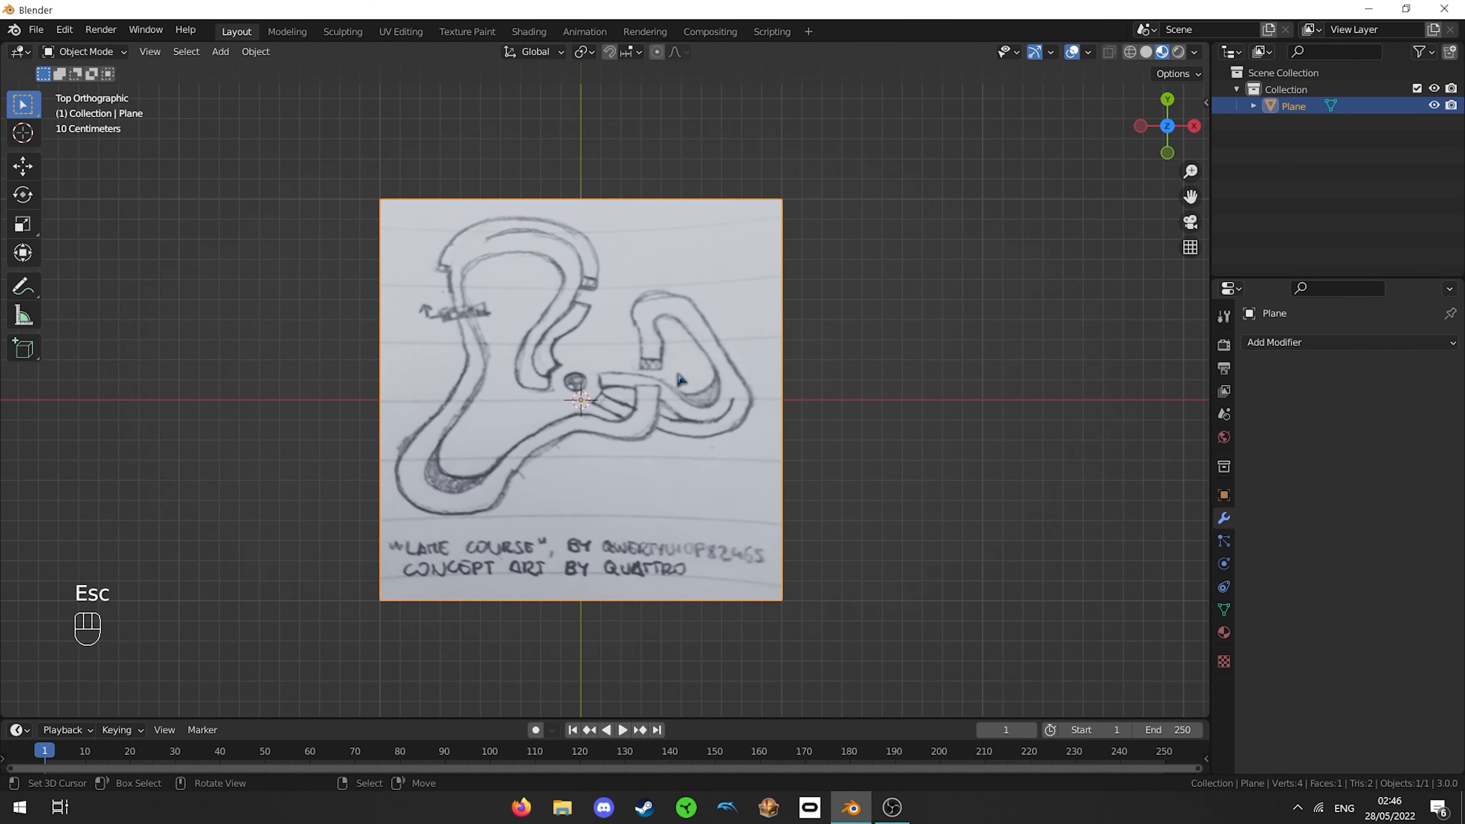
# - Delete the plane carrying the track sketch from the scene
pyautogui.press('x')
pyautogui.click(646, 370)
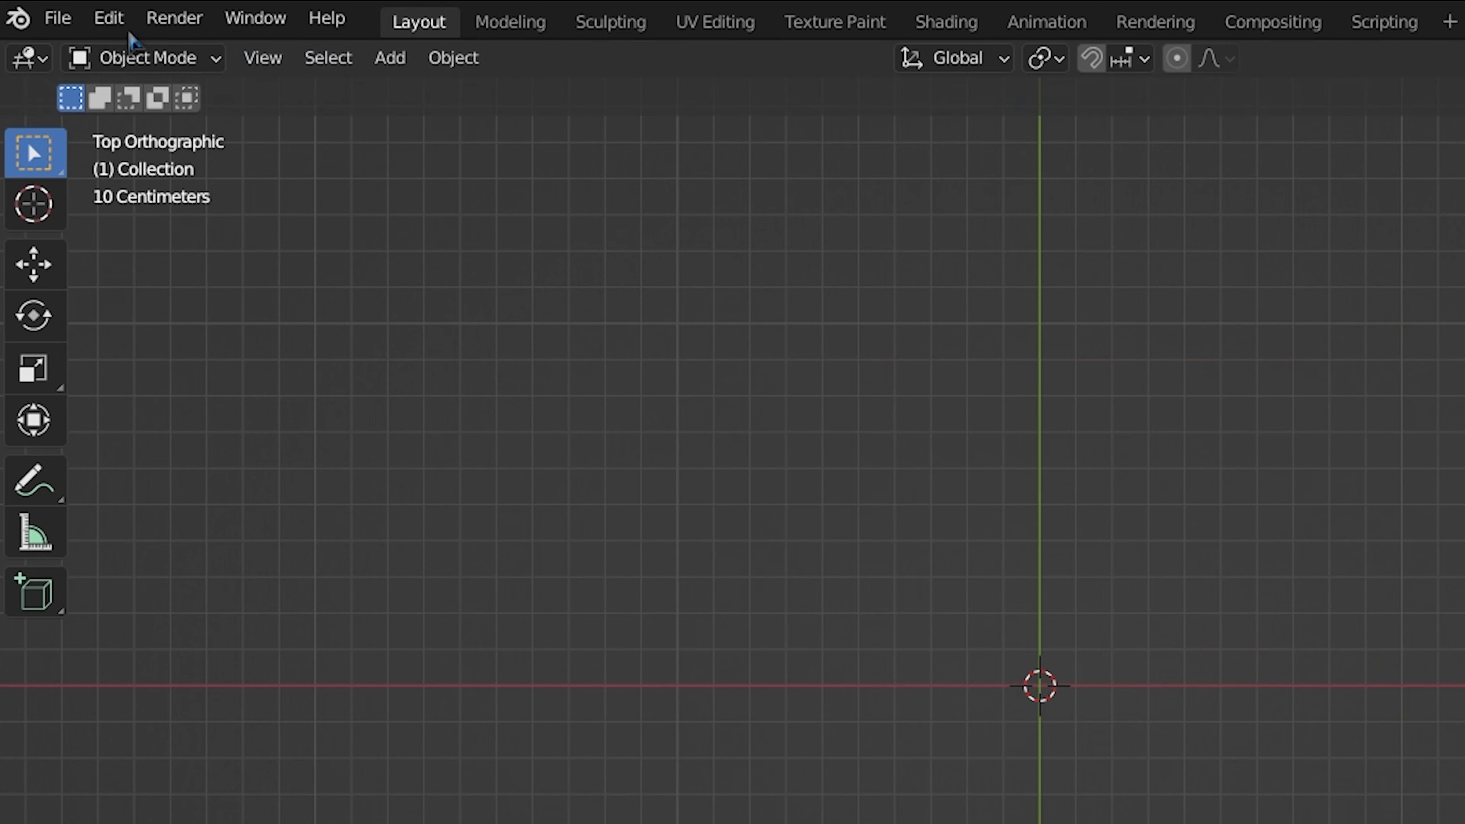
# - Search the add-ons in the preferences for "images as planes", check that Import Images as Planes is enabled, and close the preferences
pyautogui.click(121, 20)
pyautogui.click(170, 441)
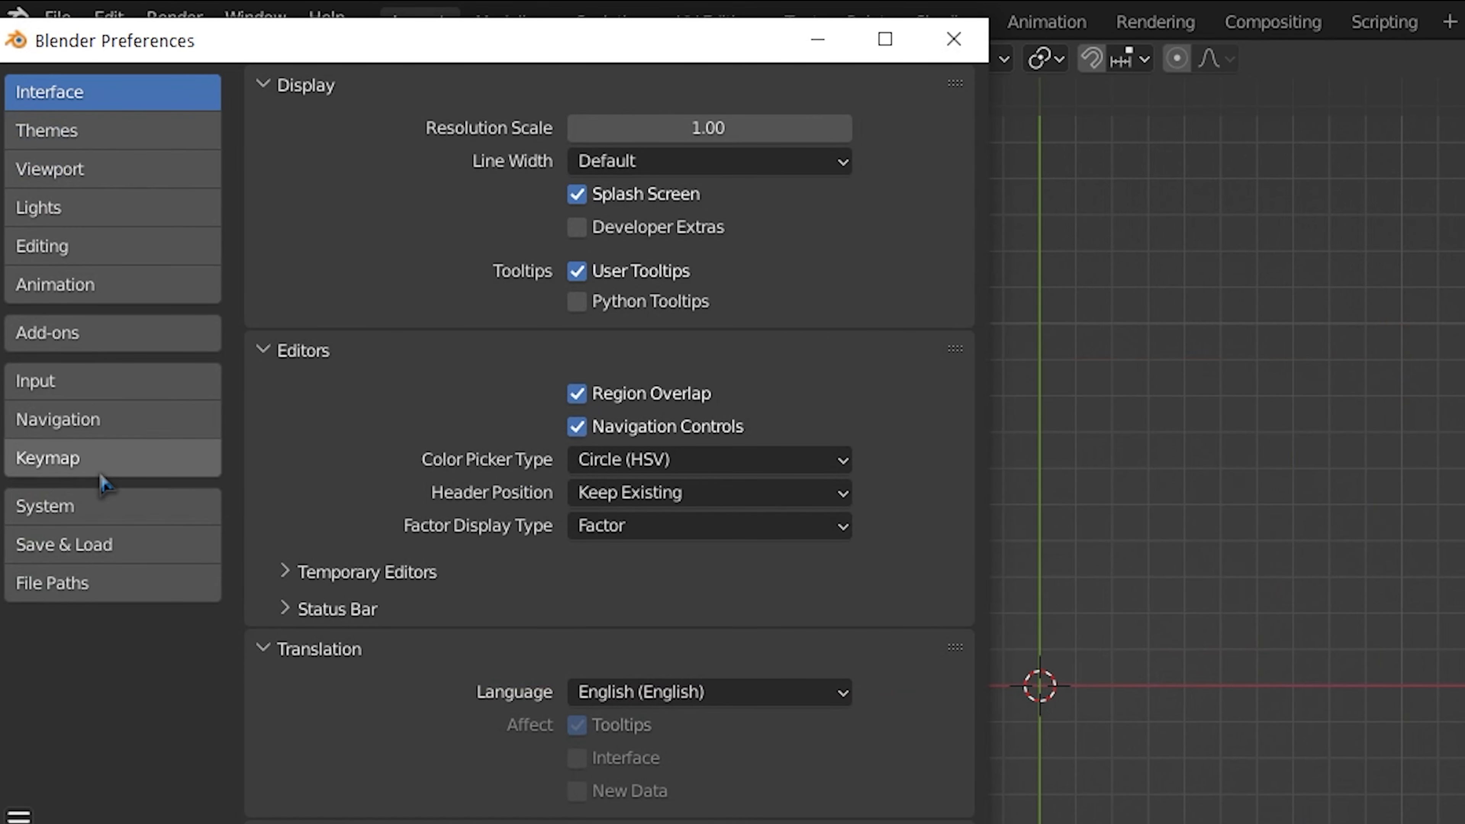
pyautogui.click(136, 340)
pyautogui.click(842, 125)
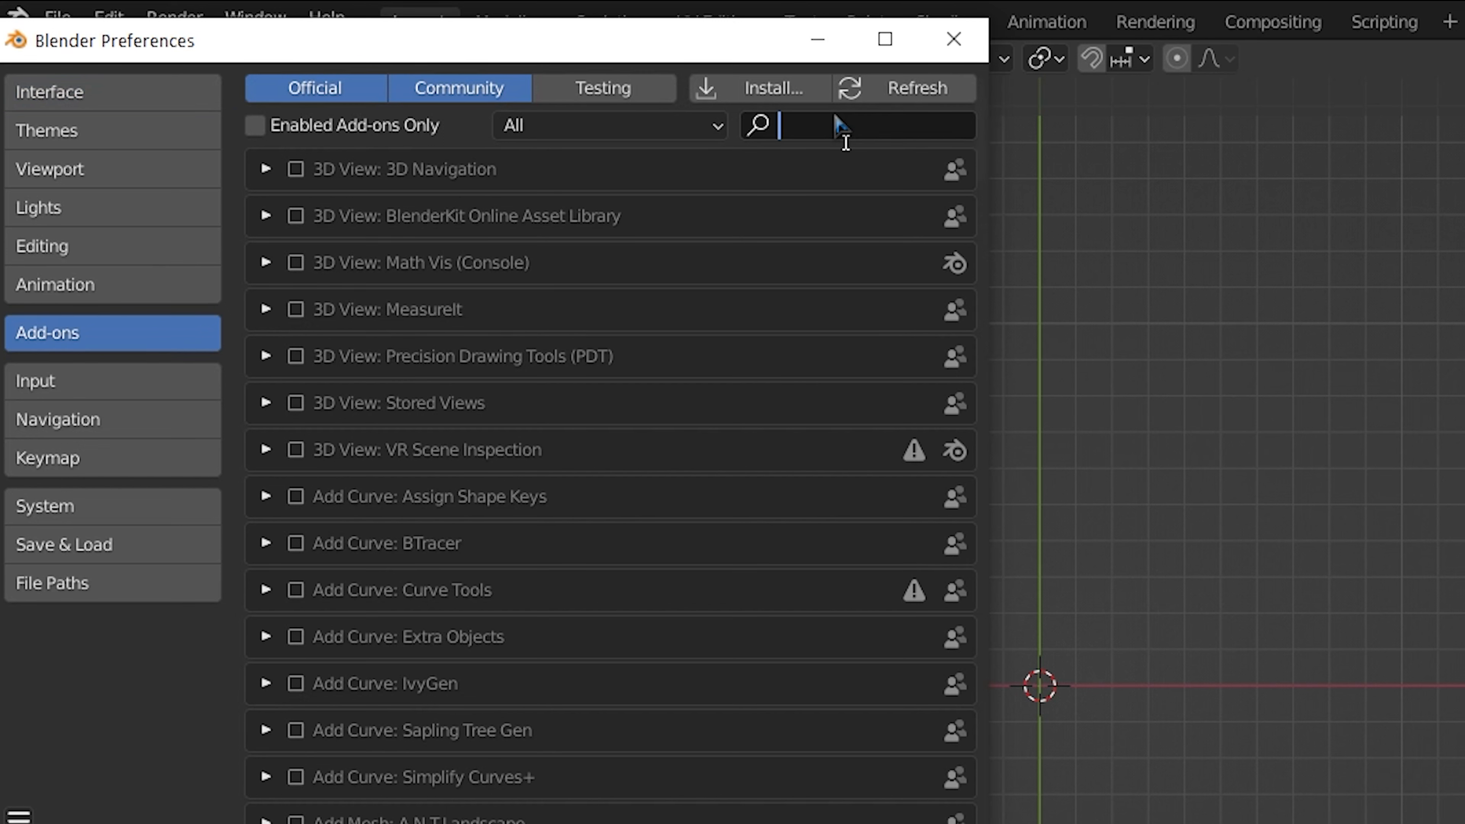
pyautogui.write('images as planes')
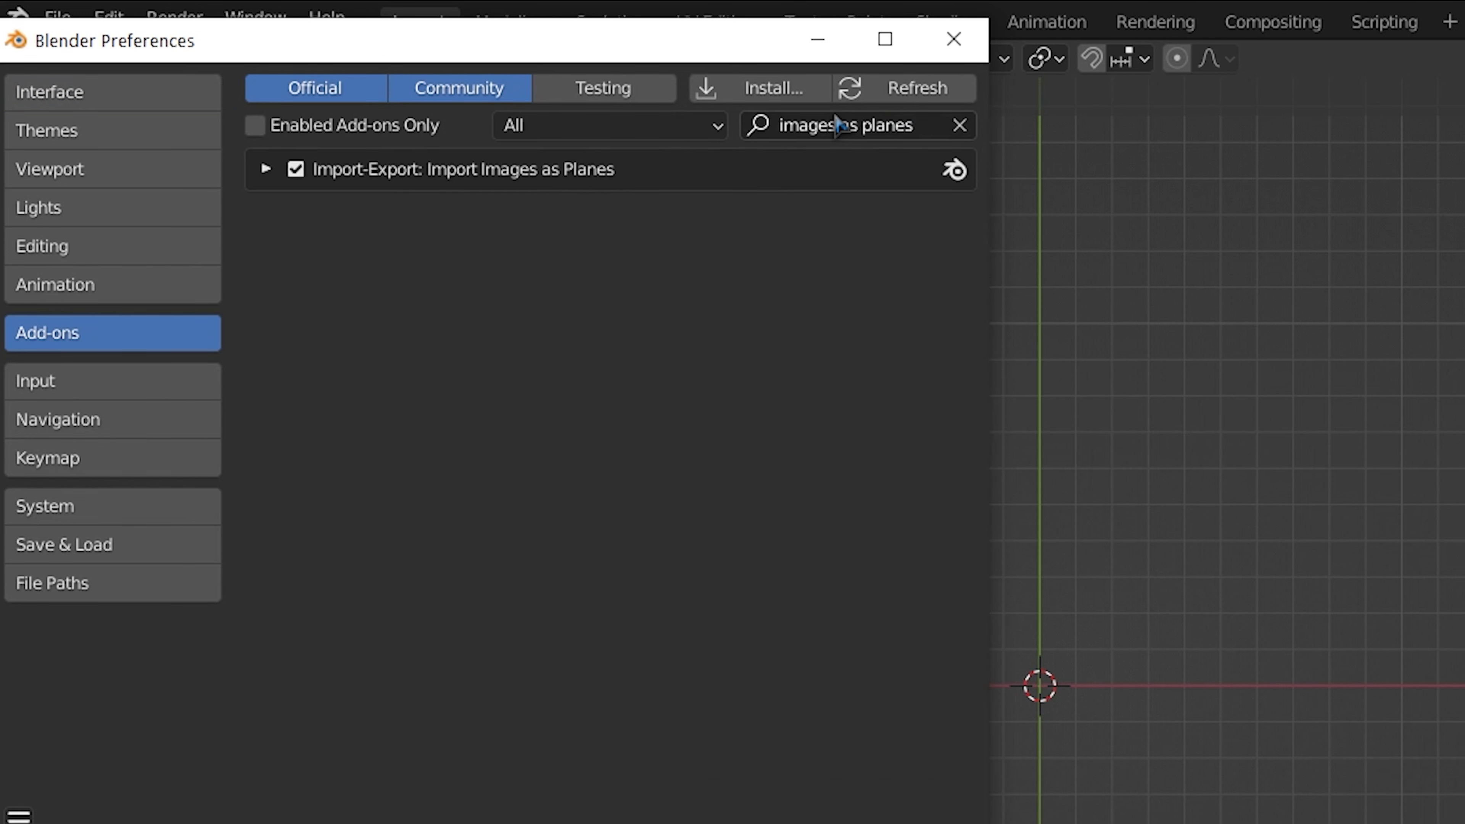
pyautogui.press('Return')
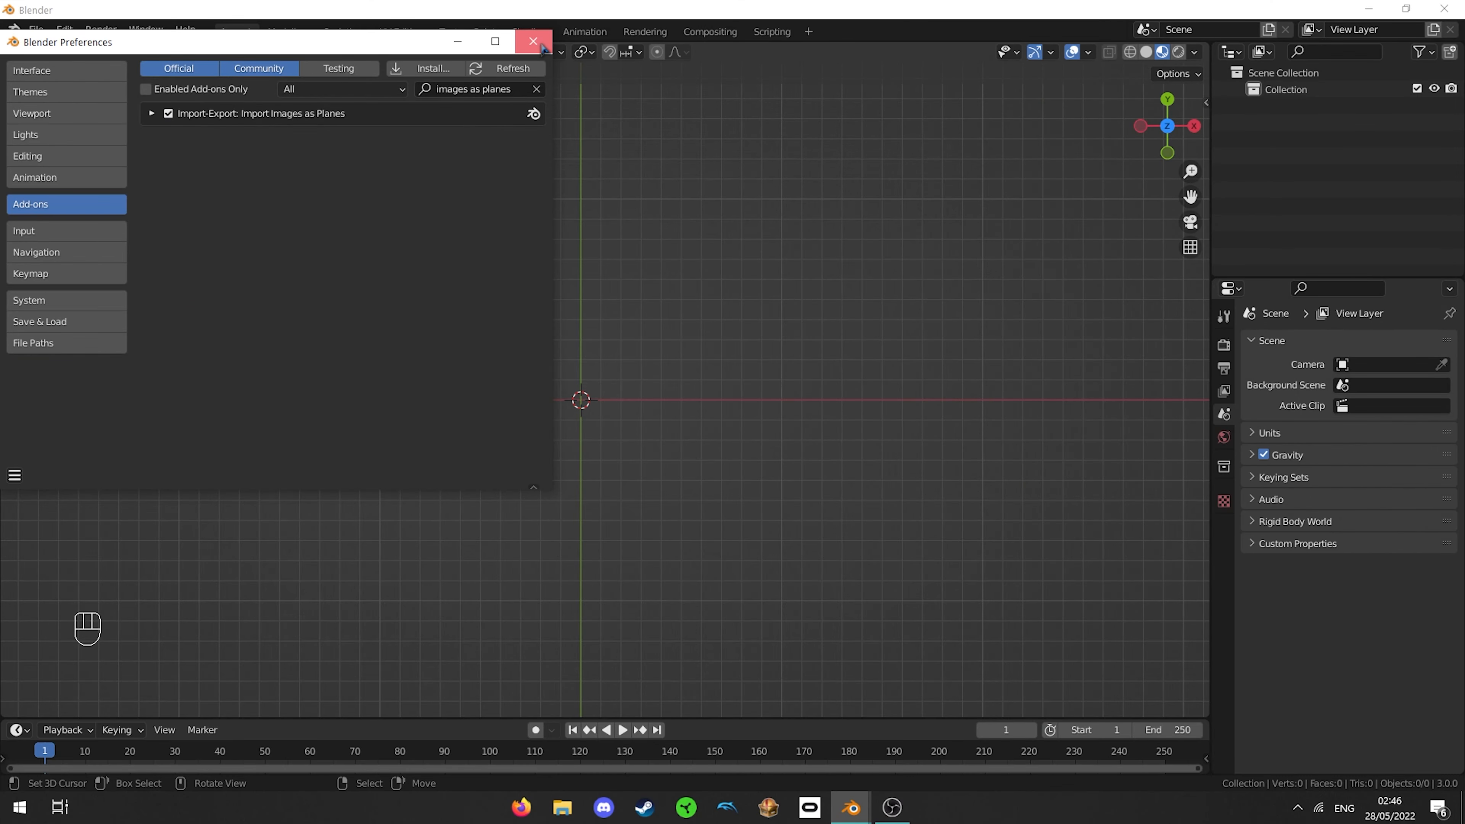
pyautogui.click(953, 38)
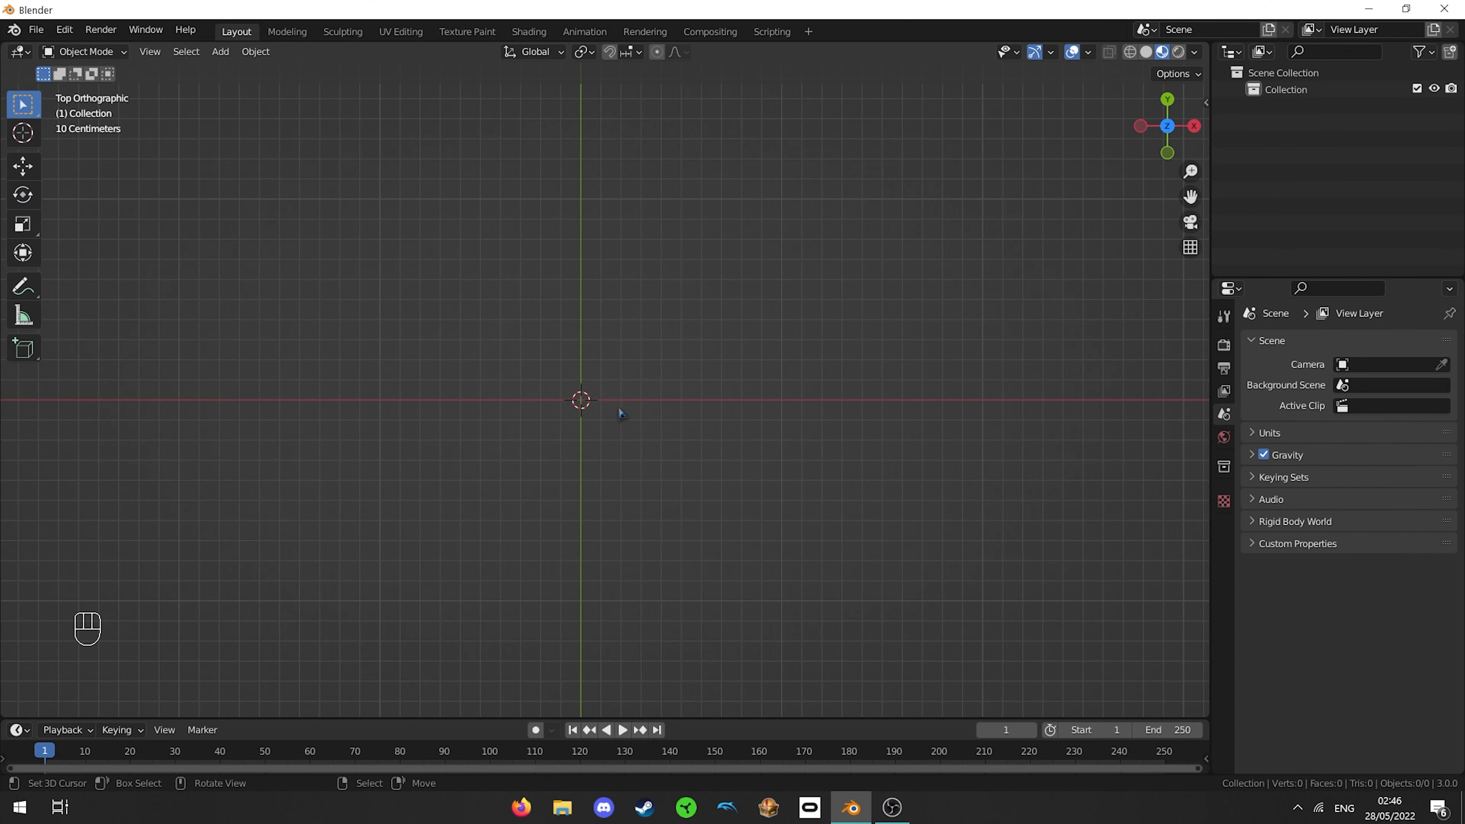
# - Import the hand-drawn track sketch 20190502_162529 into the scene with Images as Planes
pyautogui.hotkey('shift', 'a')
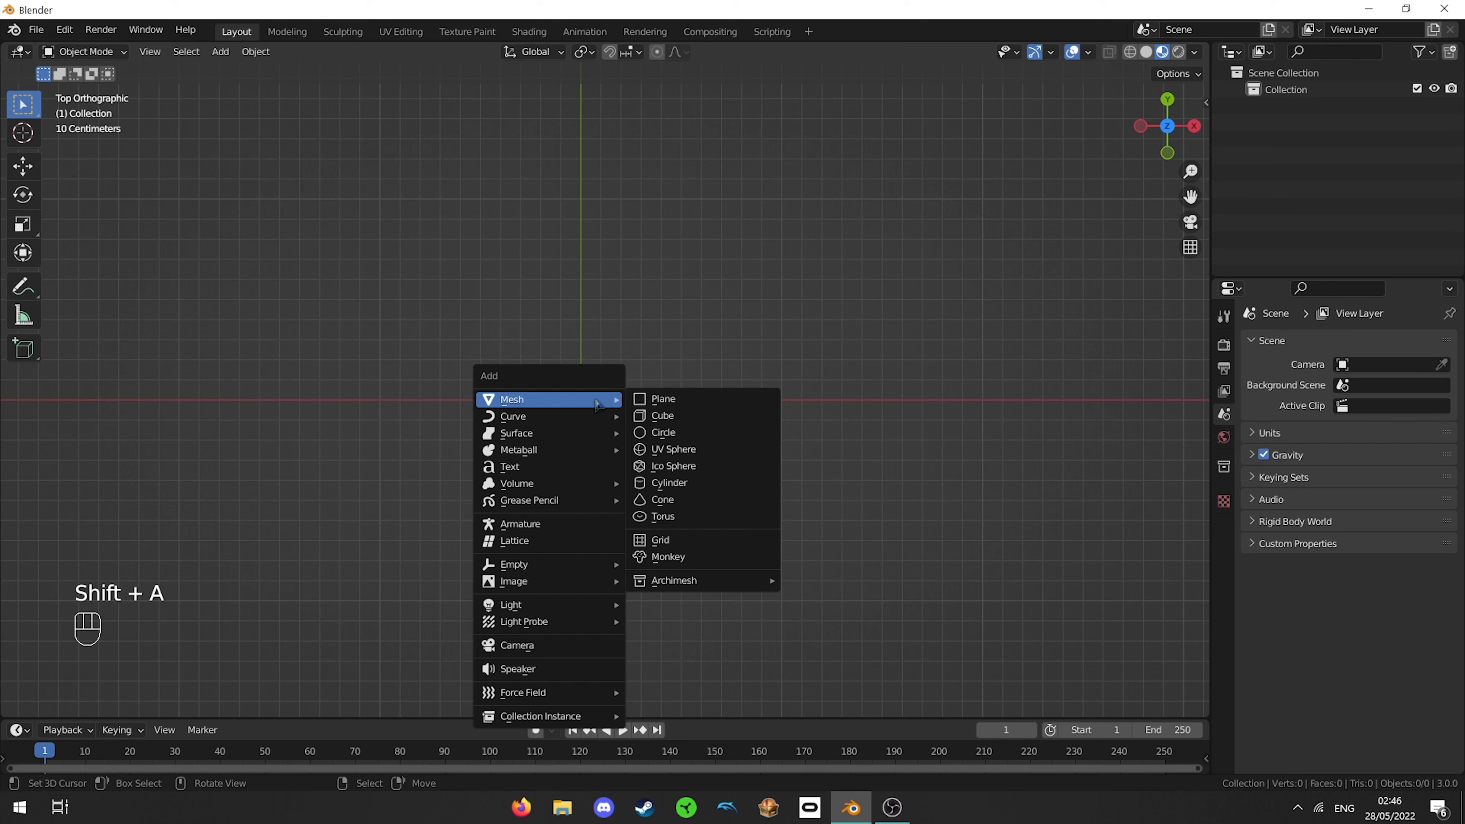
pyautogui.moveTo(546, 589)
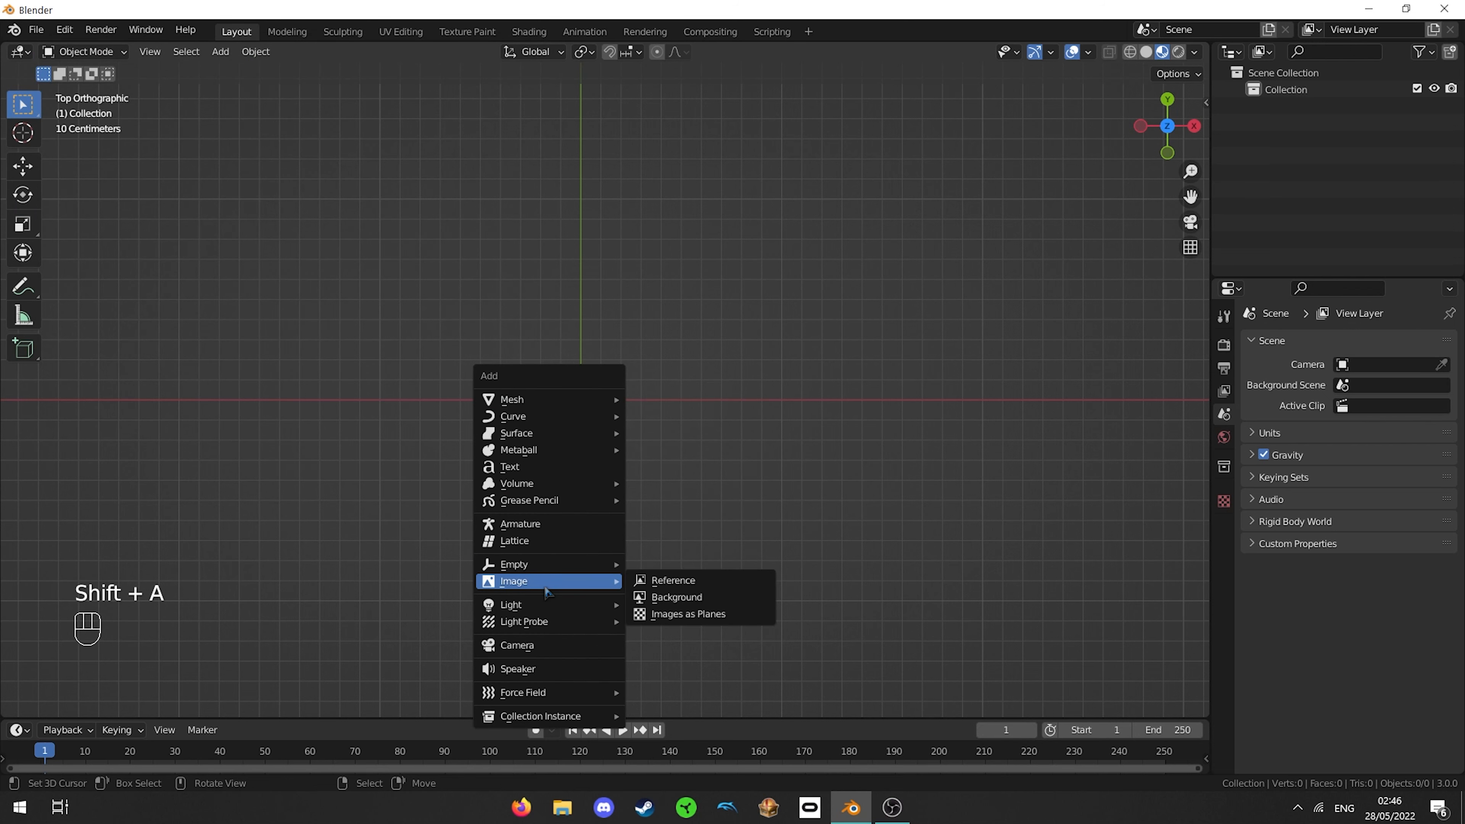
pyautogui.click(672, 613)
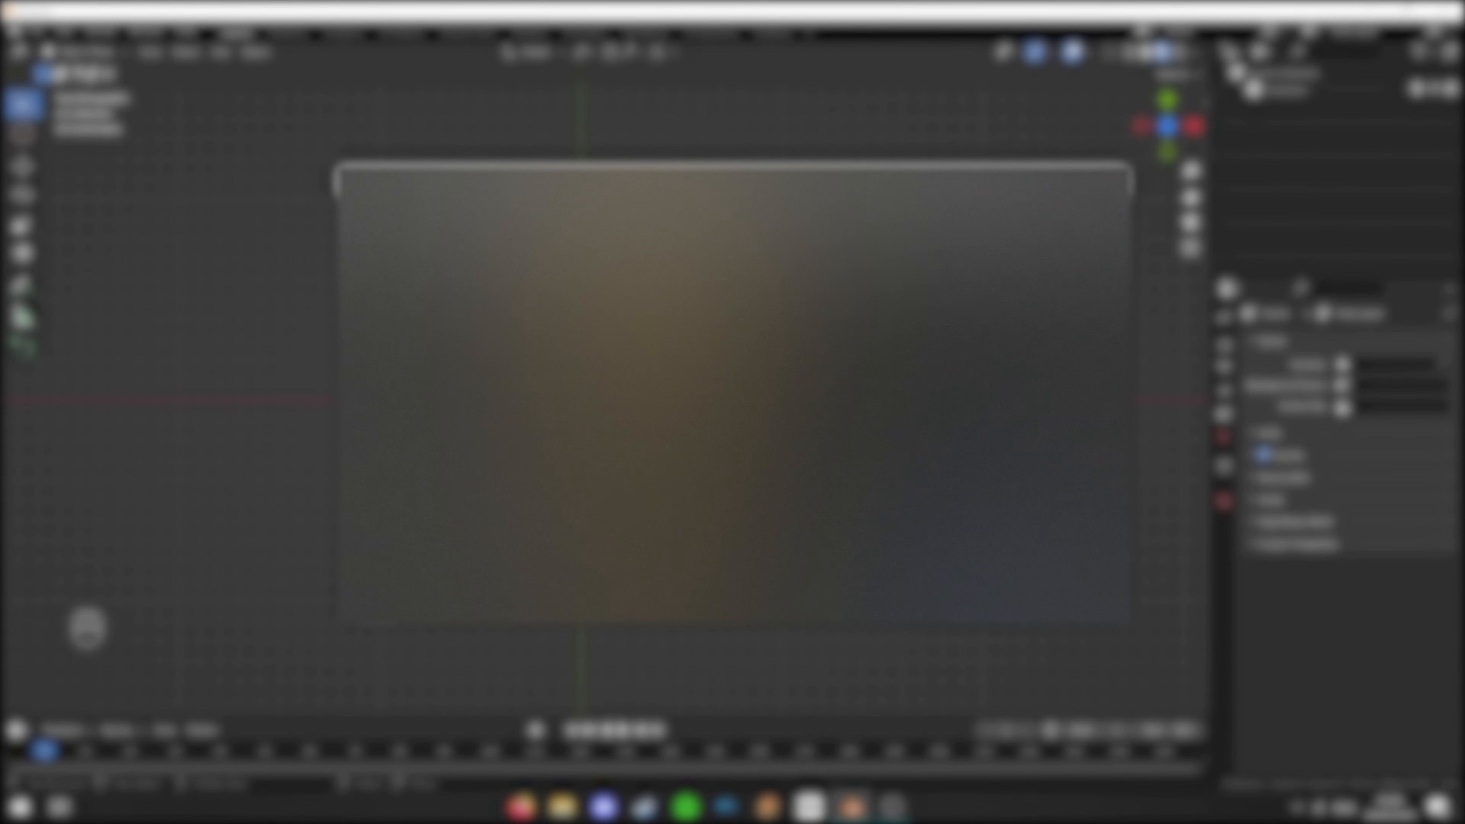
pyautogui.doubleClick(732, 414)
pyautogui.scroll(-14, 732, 413)
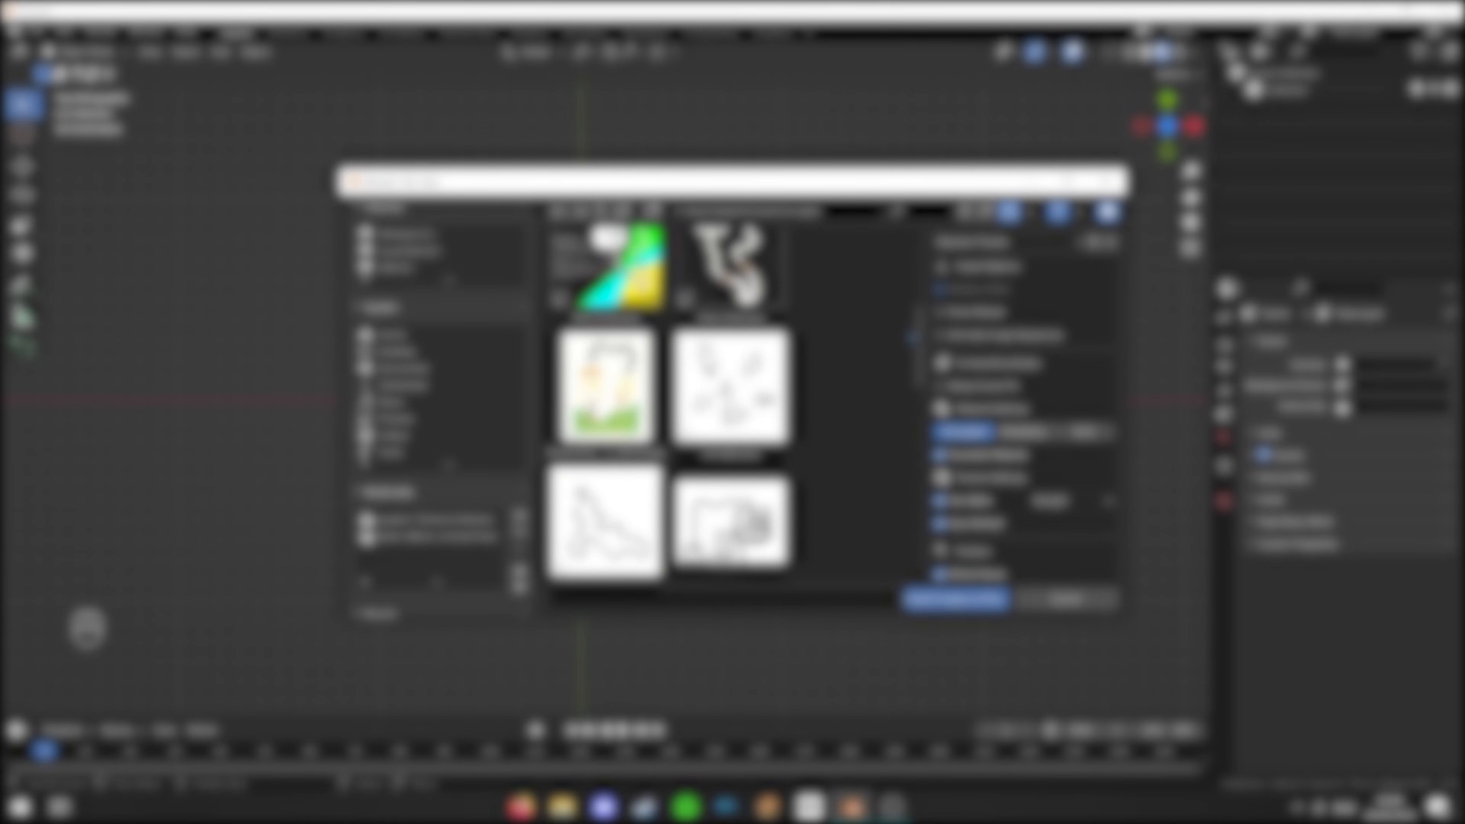
pyautogui.moveTo(919, 378); pyautogui.dragTo(912, 548)
pyautogui.doubleClick(611, 456)
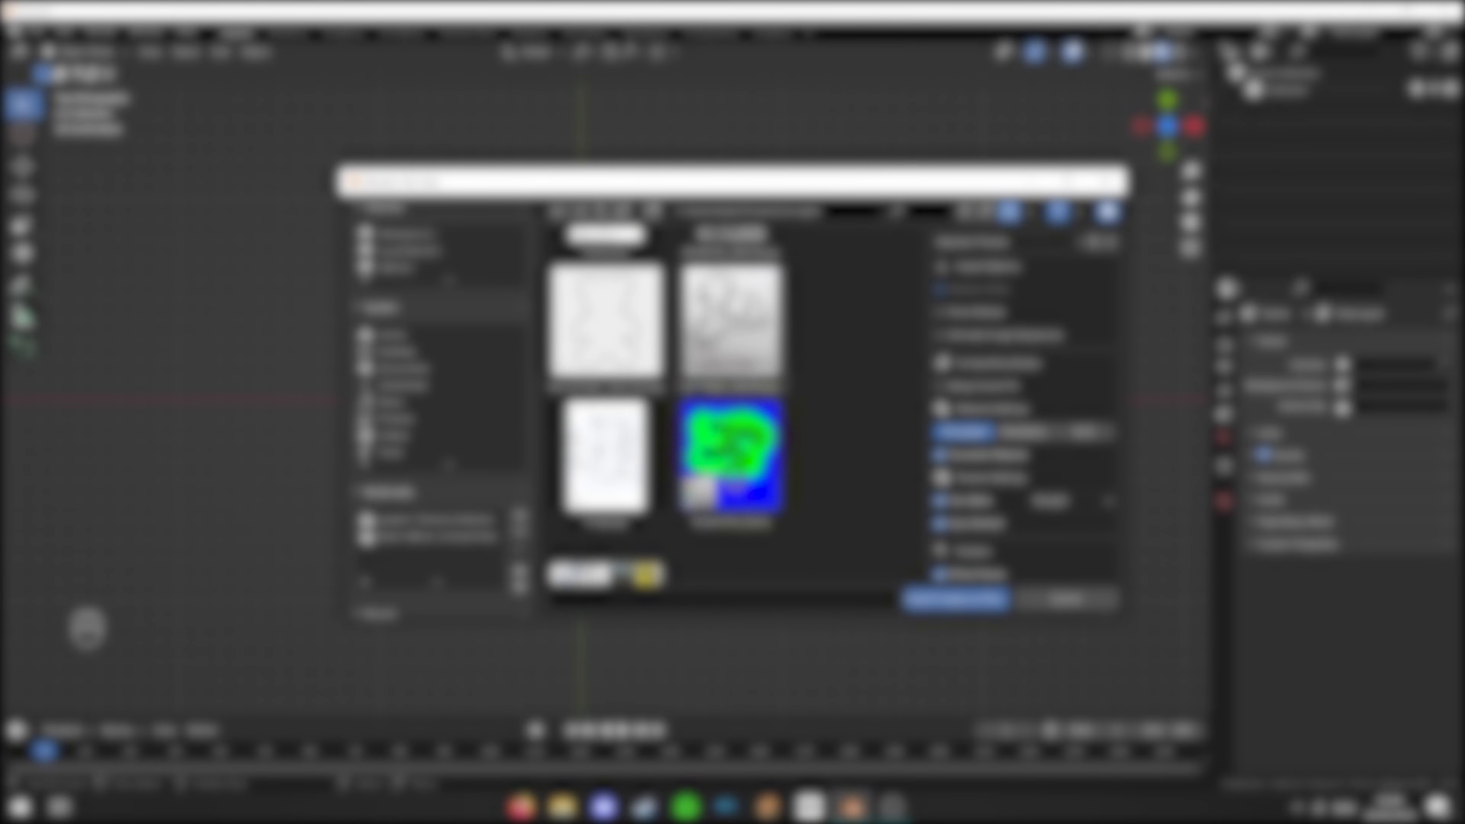
# - Enlarge the imported track sketch plane uniformly about the origin
pyautogui.press('s')
pyautogui.click(715, 365)
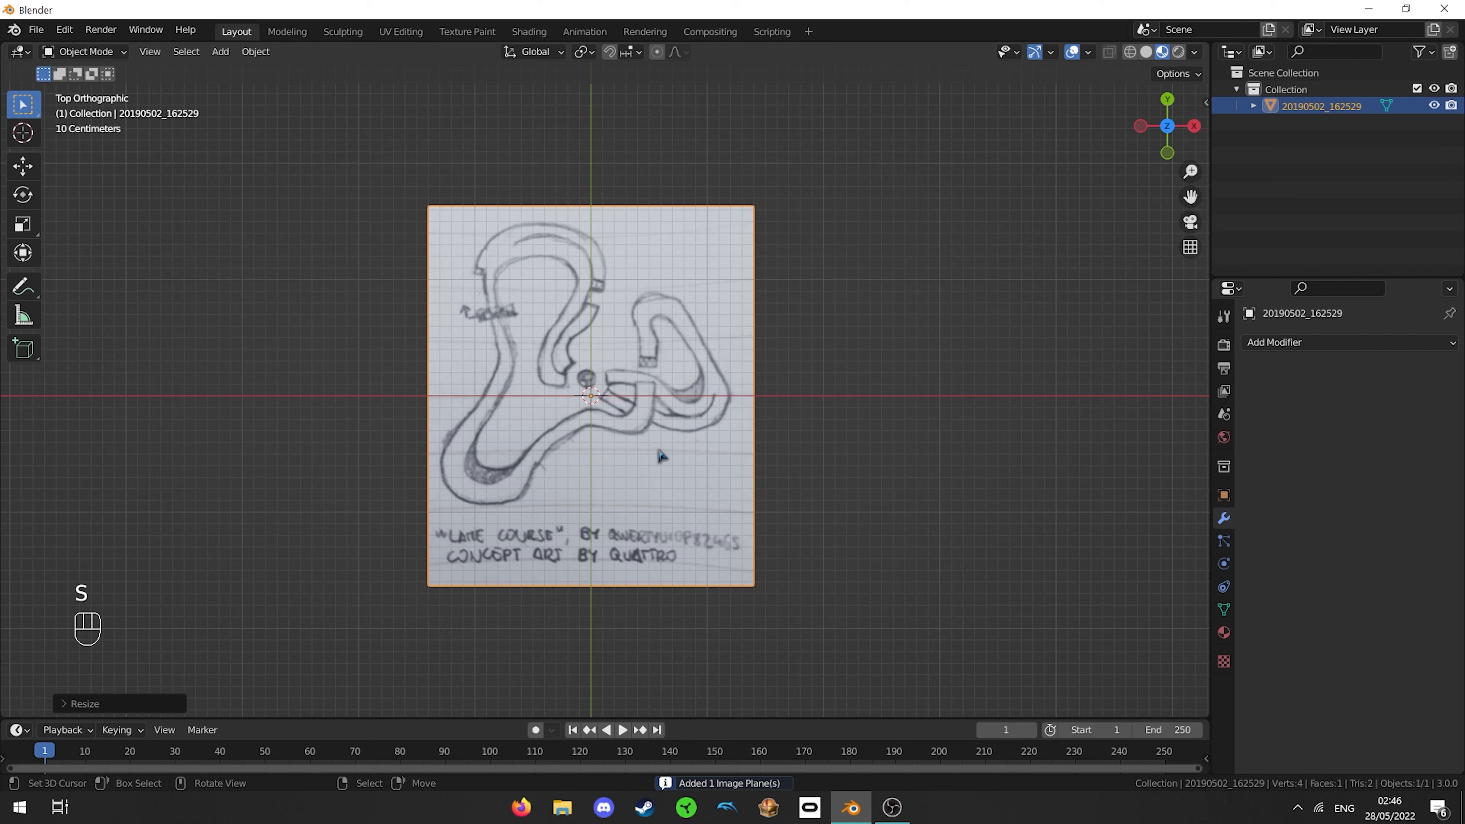
pyautogui.press('s')
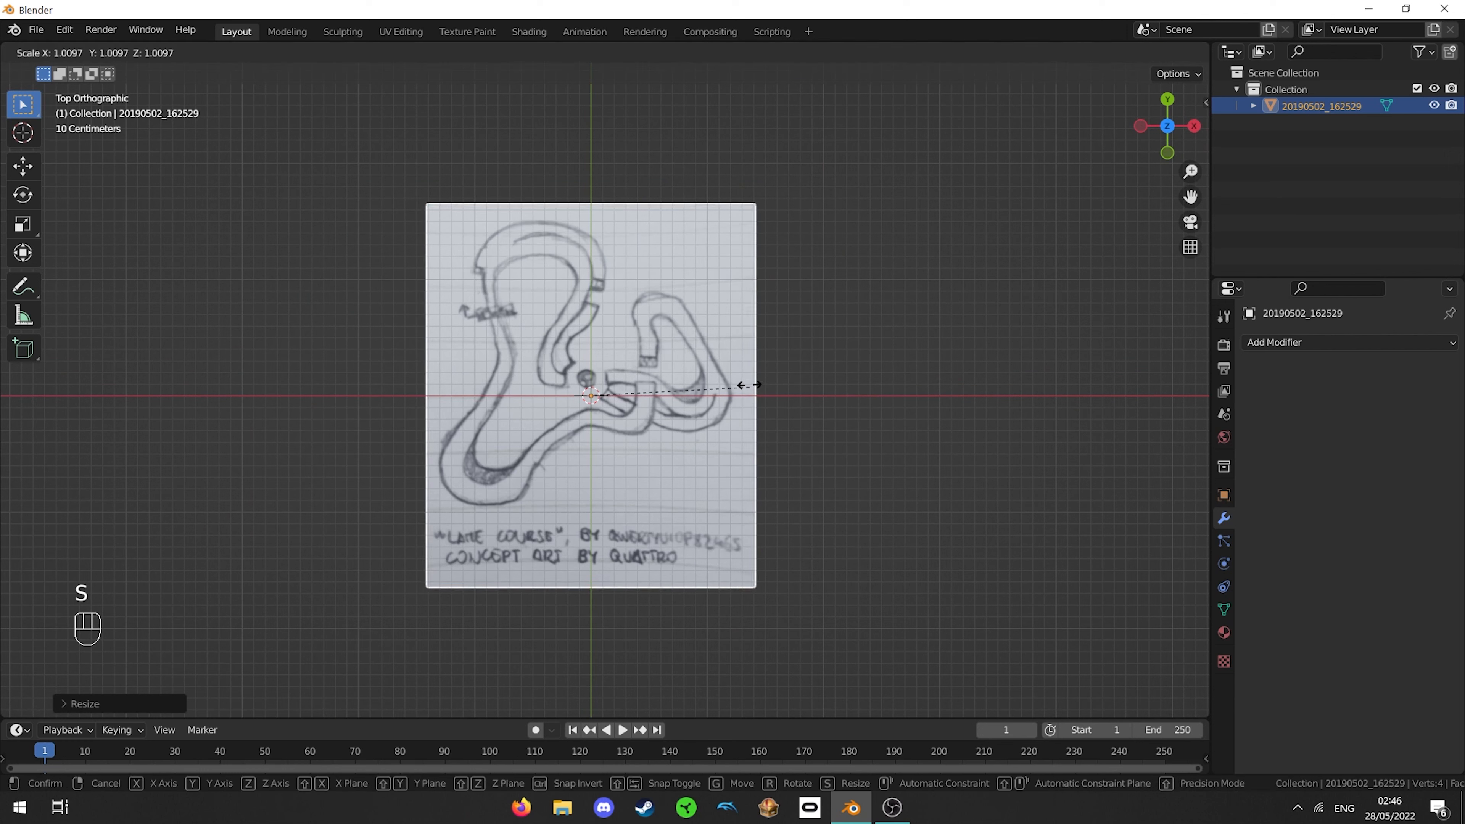
pyautogui.press('Escape')
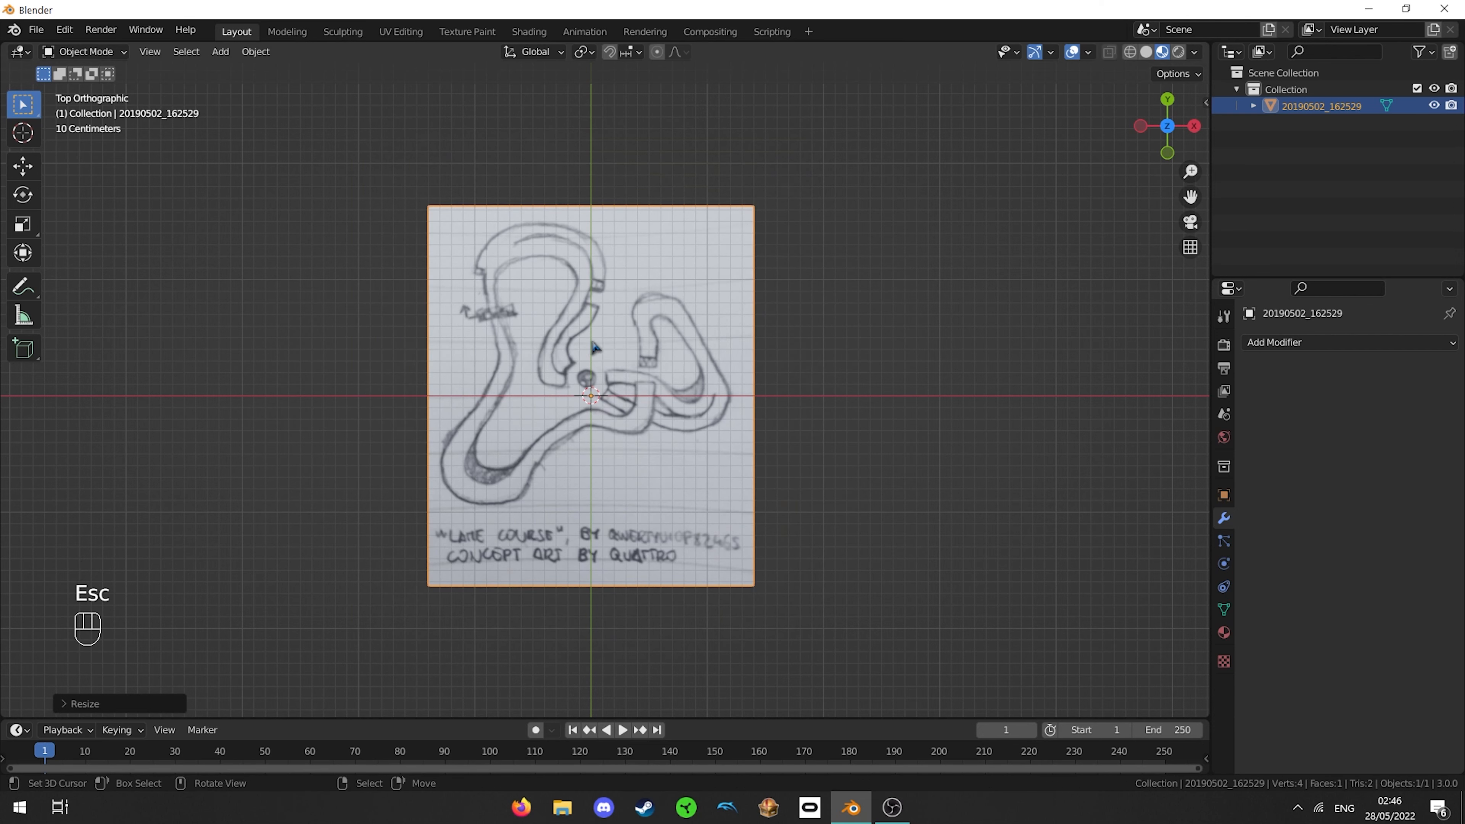
# - Turn off Show Backface in the settings of the track sketch's material
pyautogui.click(1223, 633)
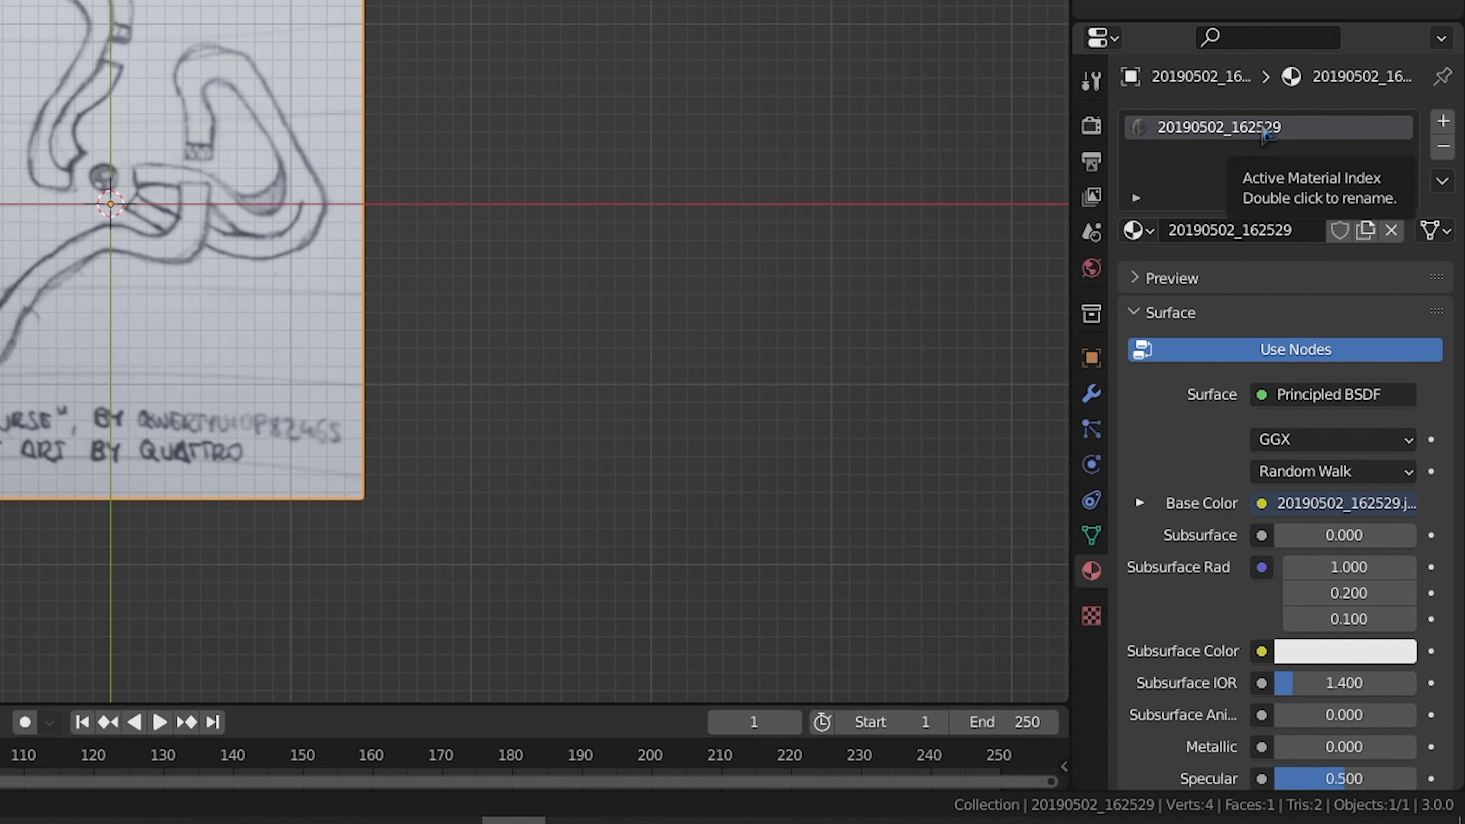
pyautogui.scroll(-20, 1180, 416)
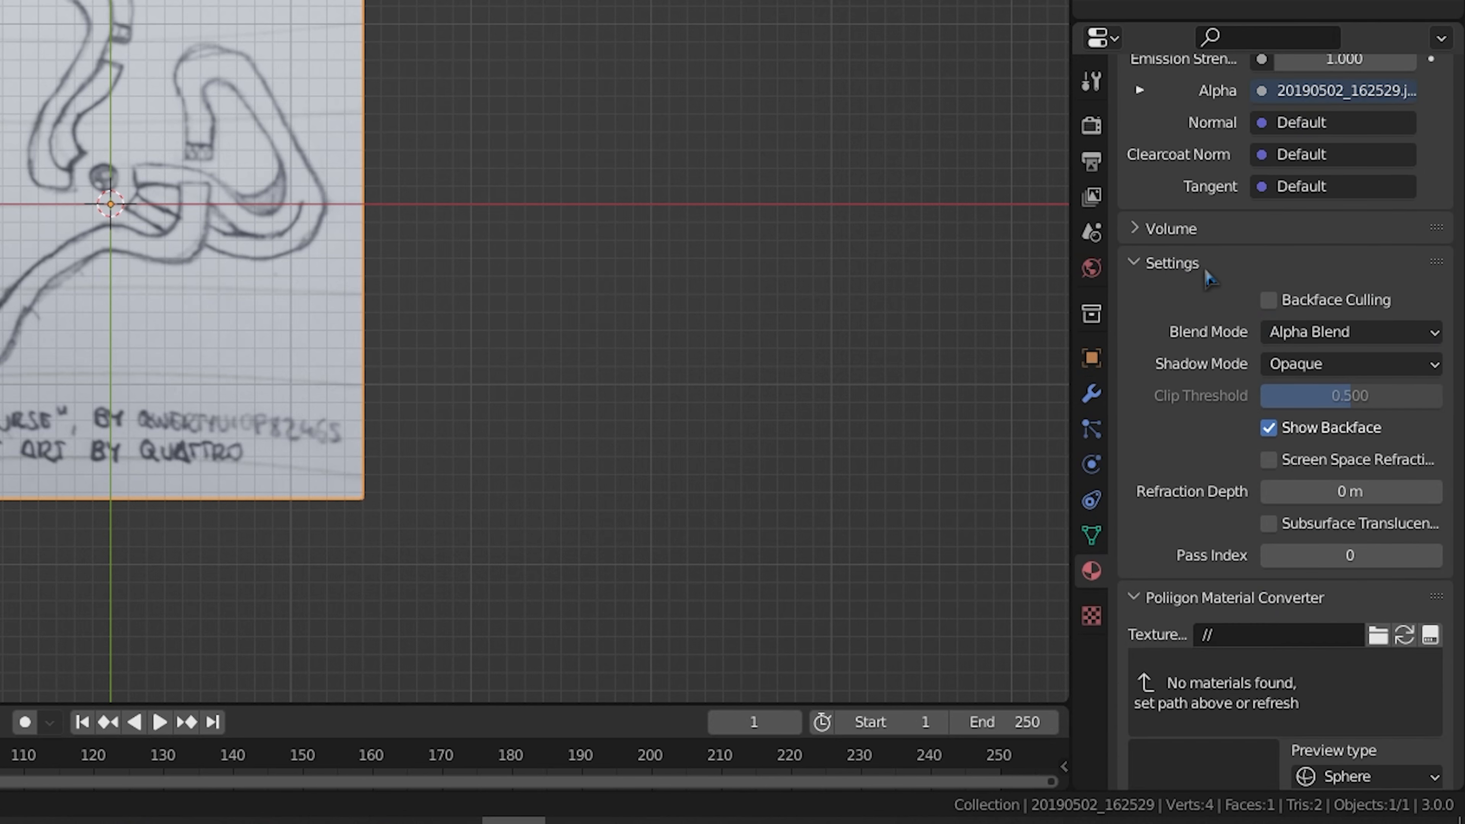
pyautogui.click(1268, 427)
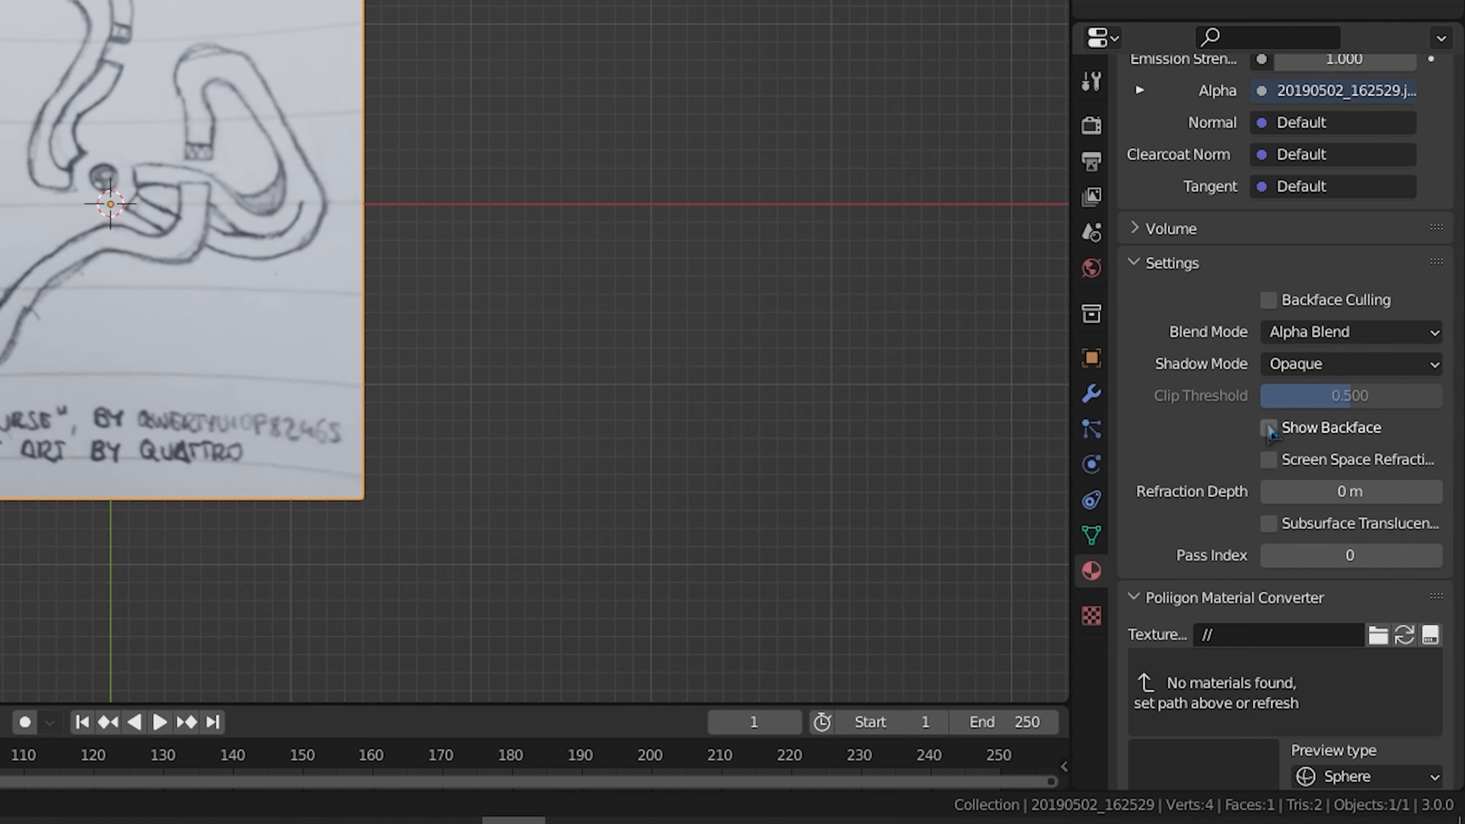
pyautogui.scroll(5, 1240, 430)
pyautogui.scroll(18, 1195, 416)
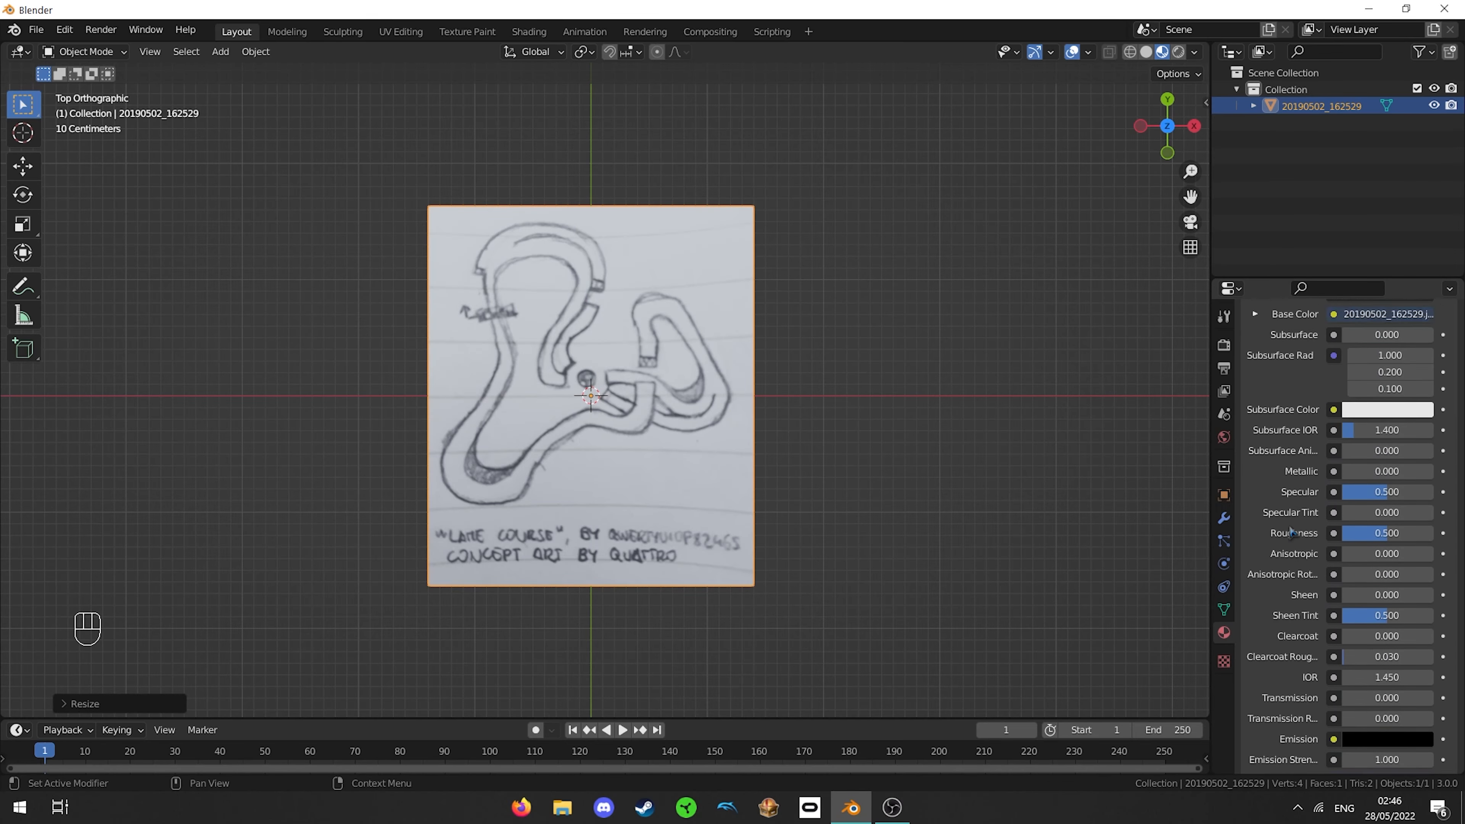
pyautogui.scroll(10, 1290, 531)
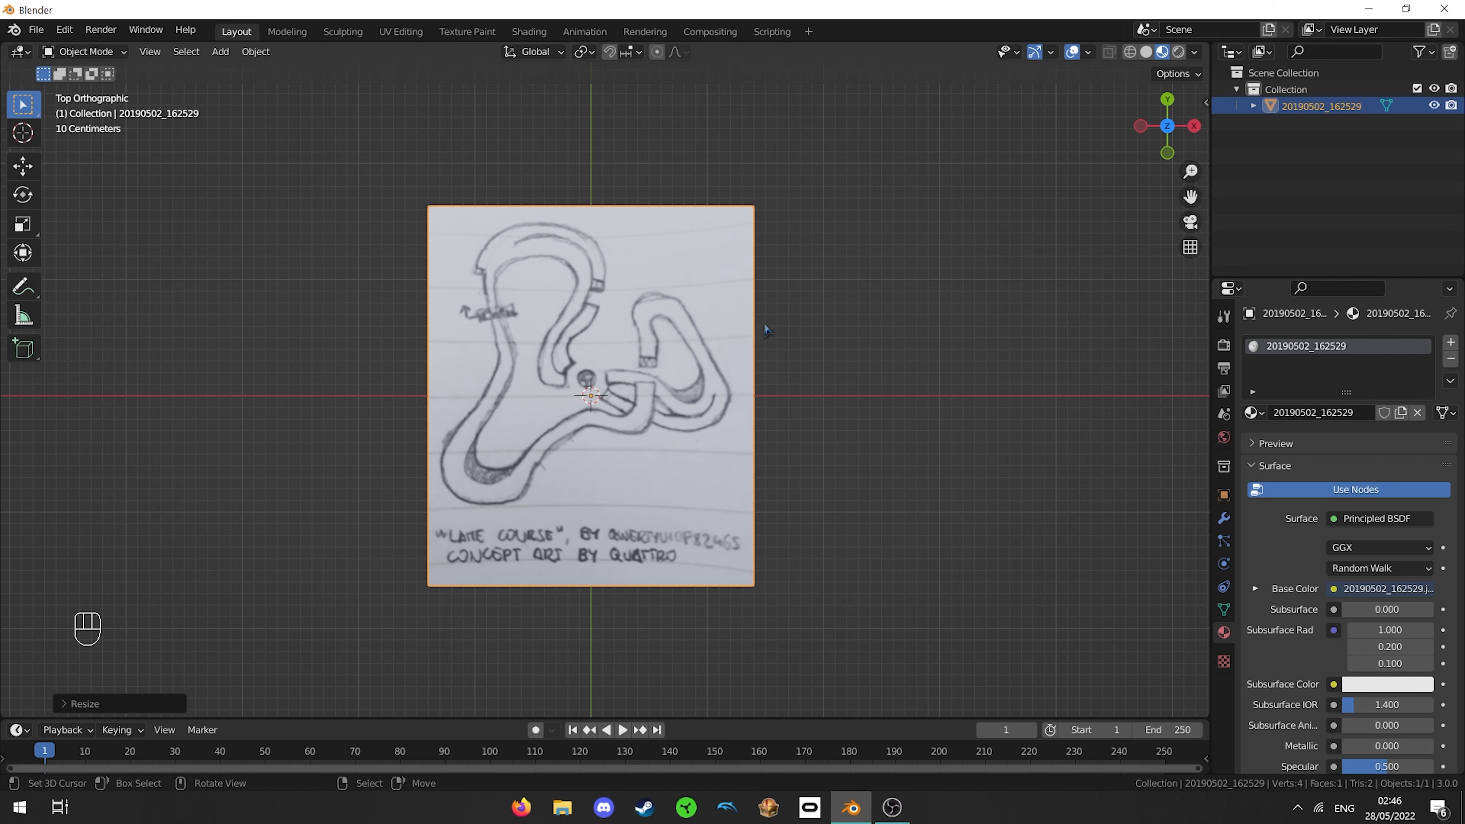
# - Add a mesh plane at the origin and raise it slightly along Z above the track sketch
pyautogui.hotkey('shift', 'a')
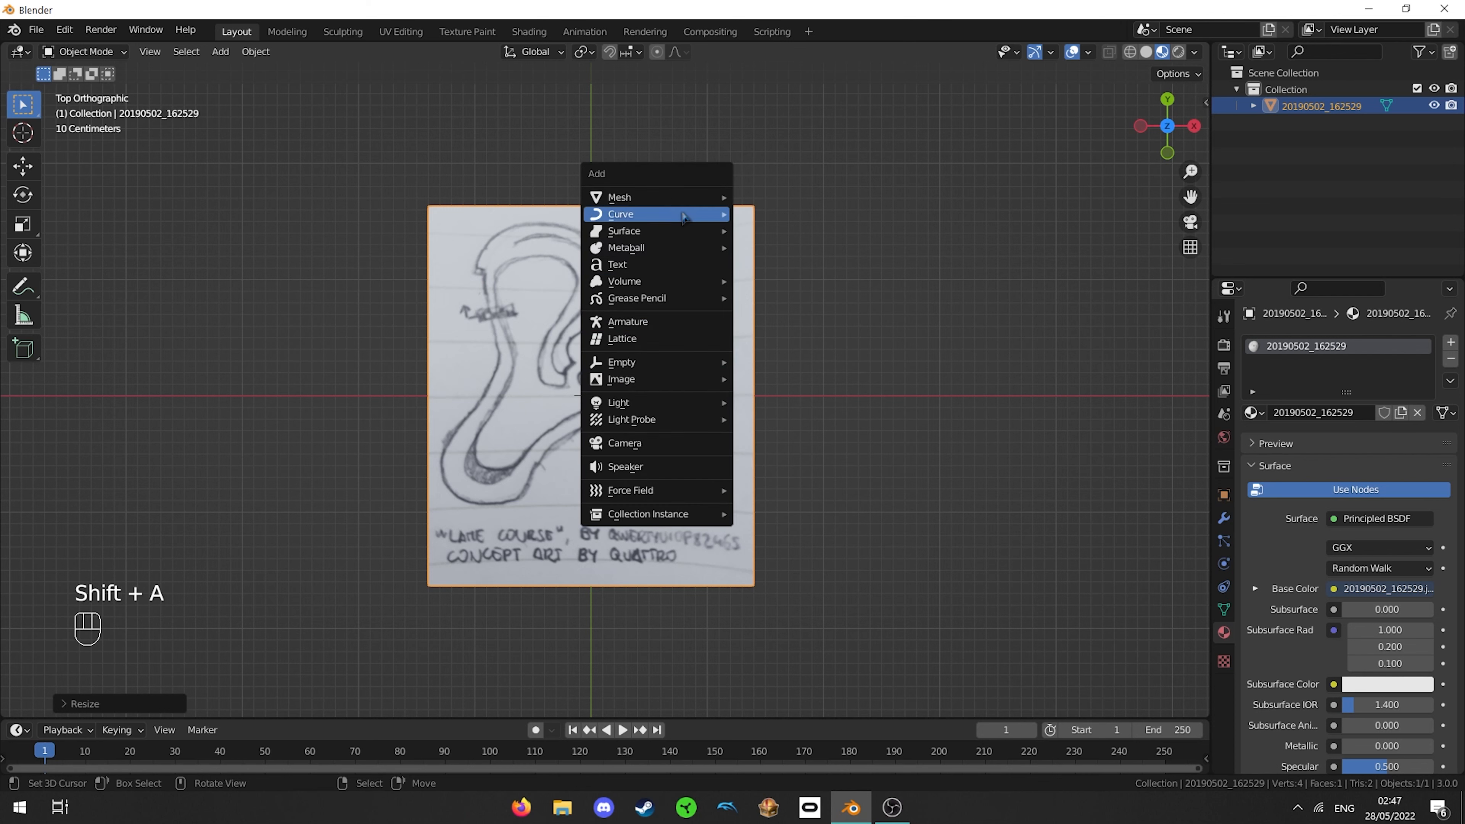
pyautogui.moveTo(686, 205)
pyautogui.click(765, 197)
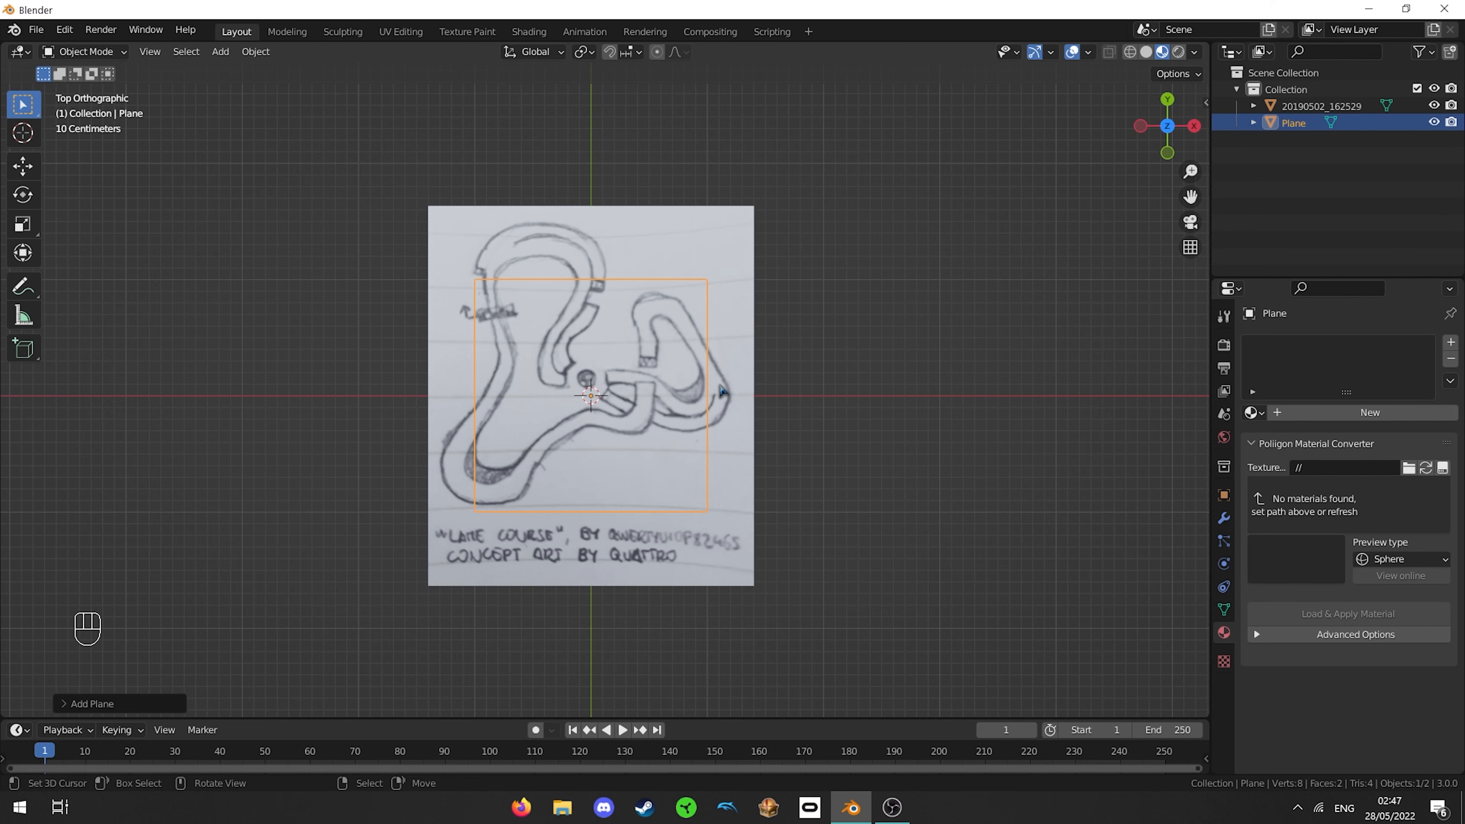
pyautogui.scroll(-1, 723, 392)
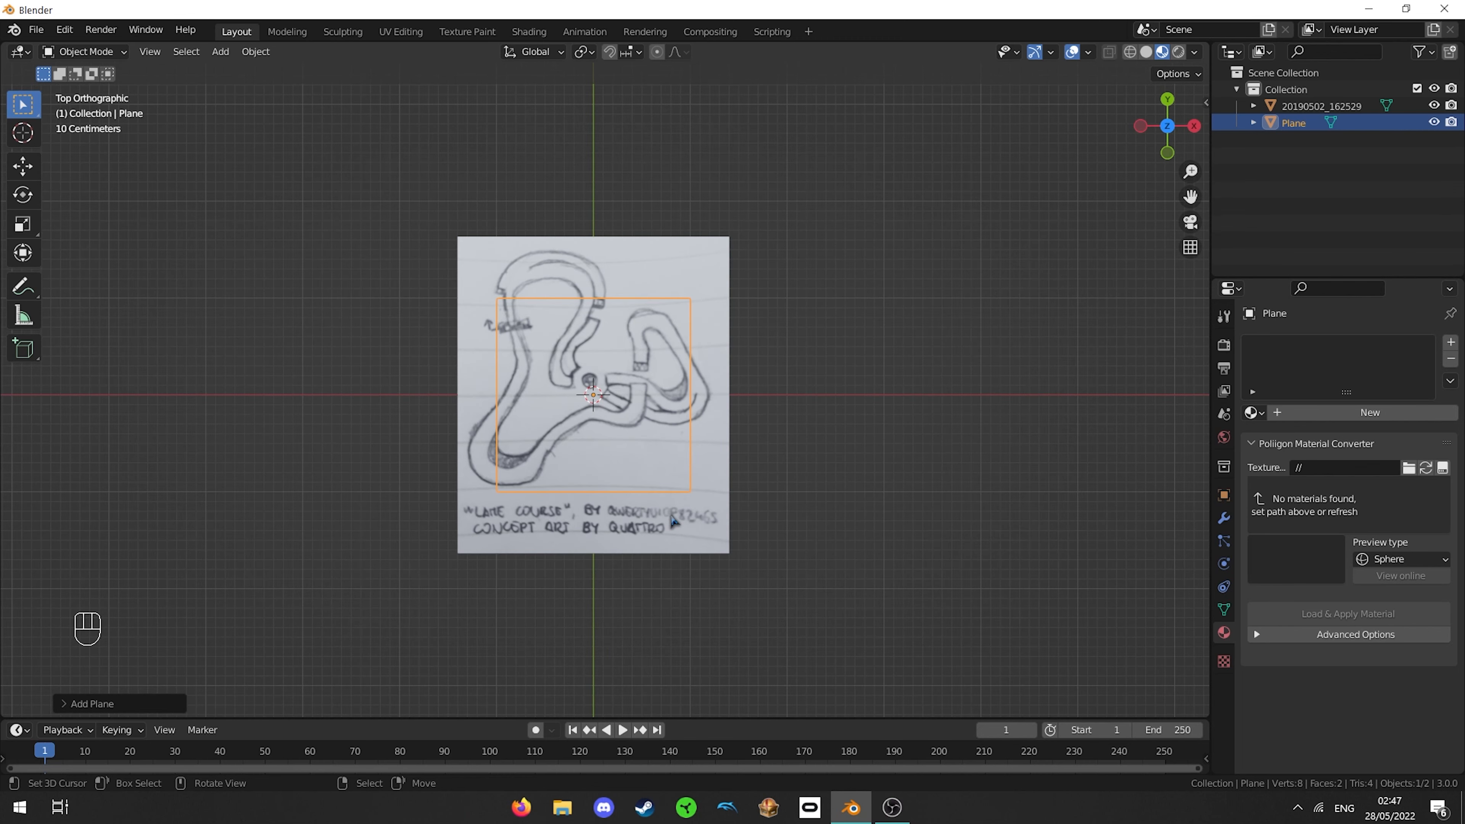
pyautogui.moveTo(673, 522); pyautogui.dragTo(742, 362, button='middle')
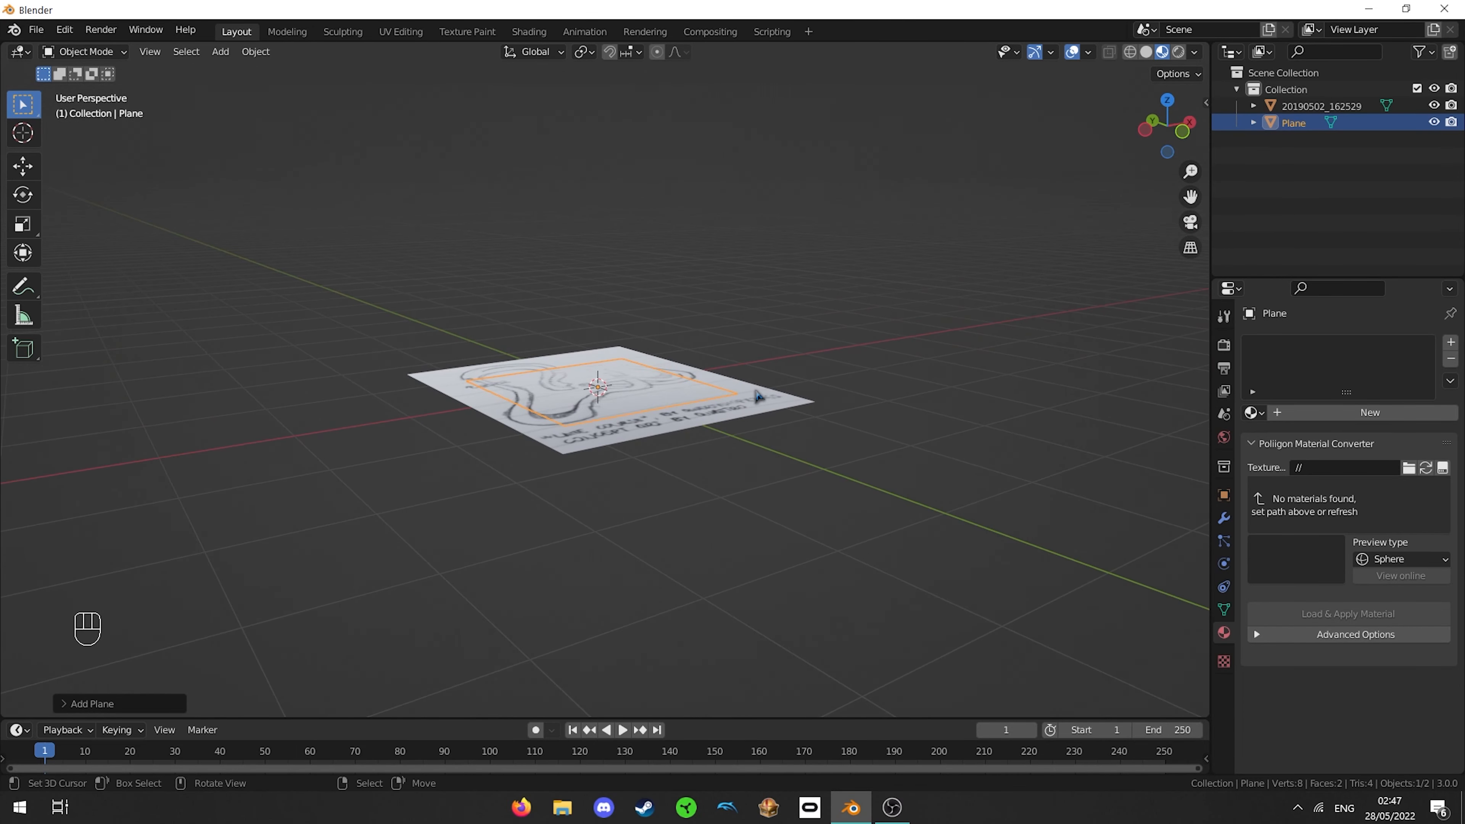
pyautogui.press('g')
pyautogui.press('z')
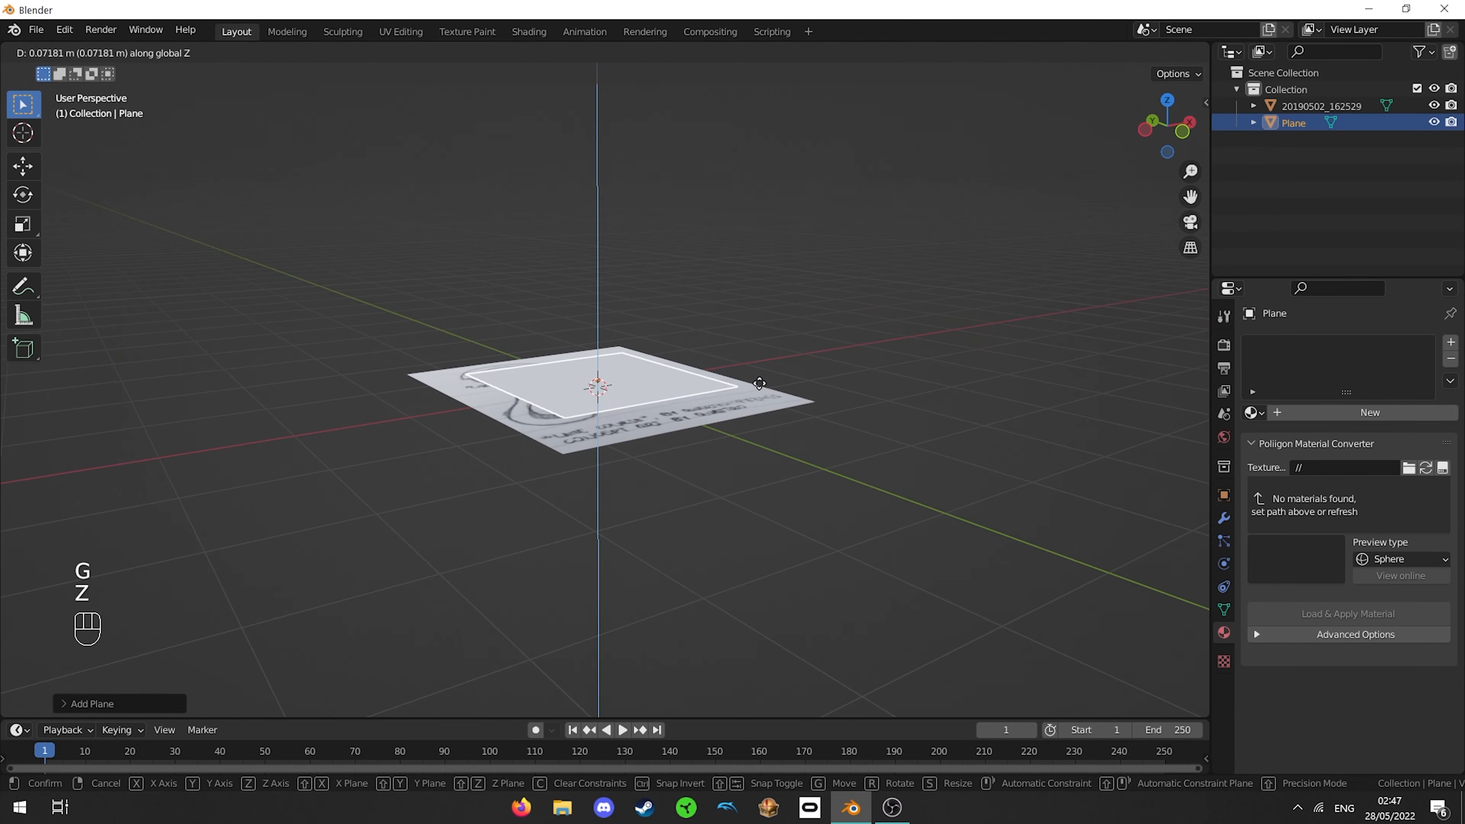
pyautogui.click(742, 390)
pyautogui.moveTo(733, 396); pyautogui.dragTo(685, 467, button='middle')
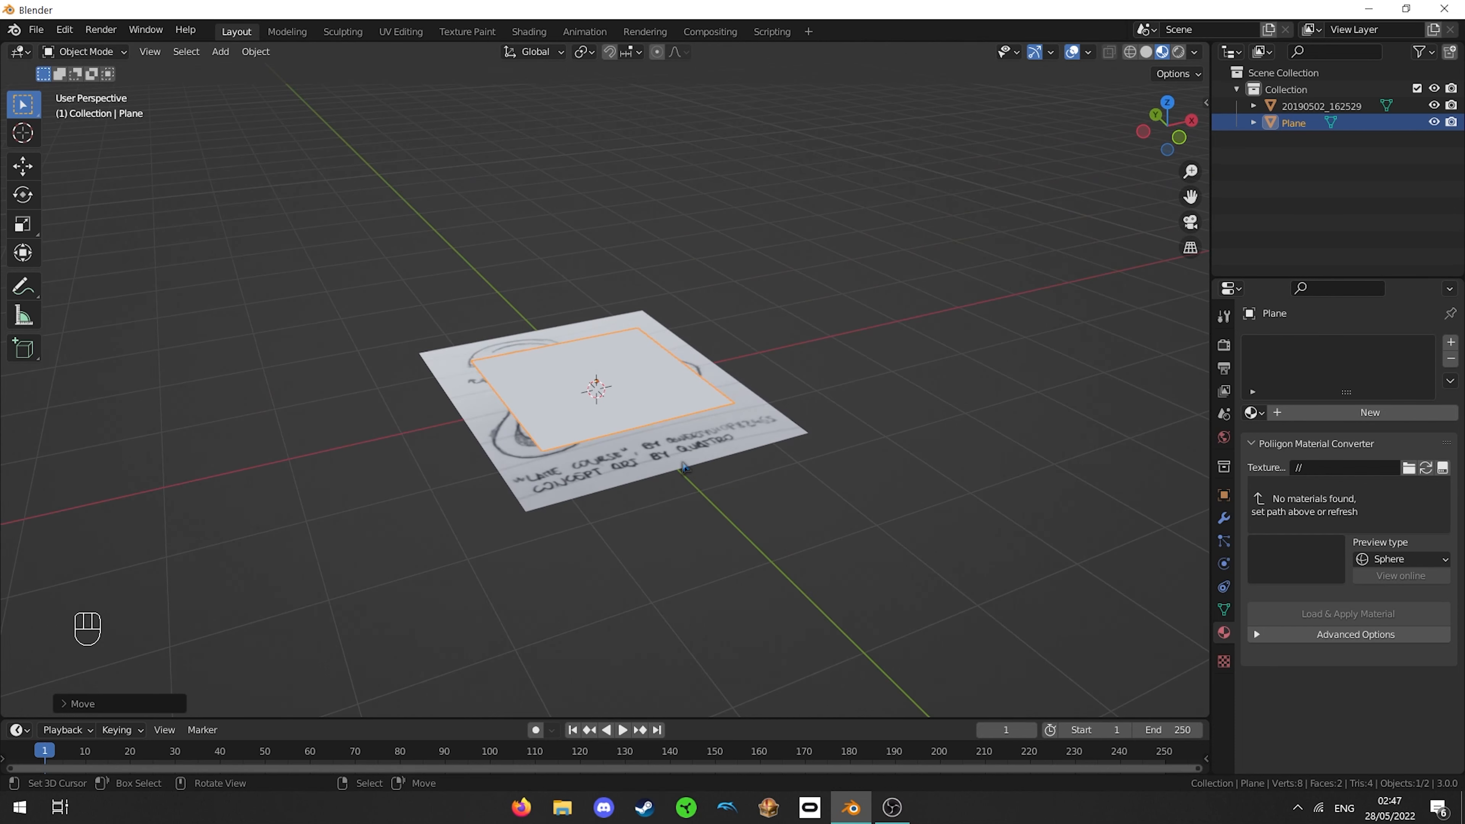
# - Scale up the track sketch in top view until the new plane is small compared with the drawn track
pyautogui.click(685, 467)
pyautogui.press('KP_7')
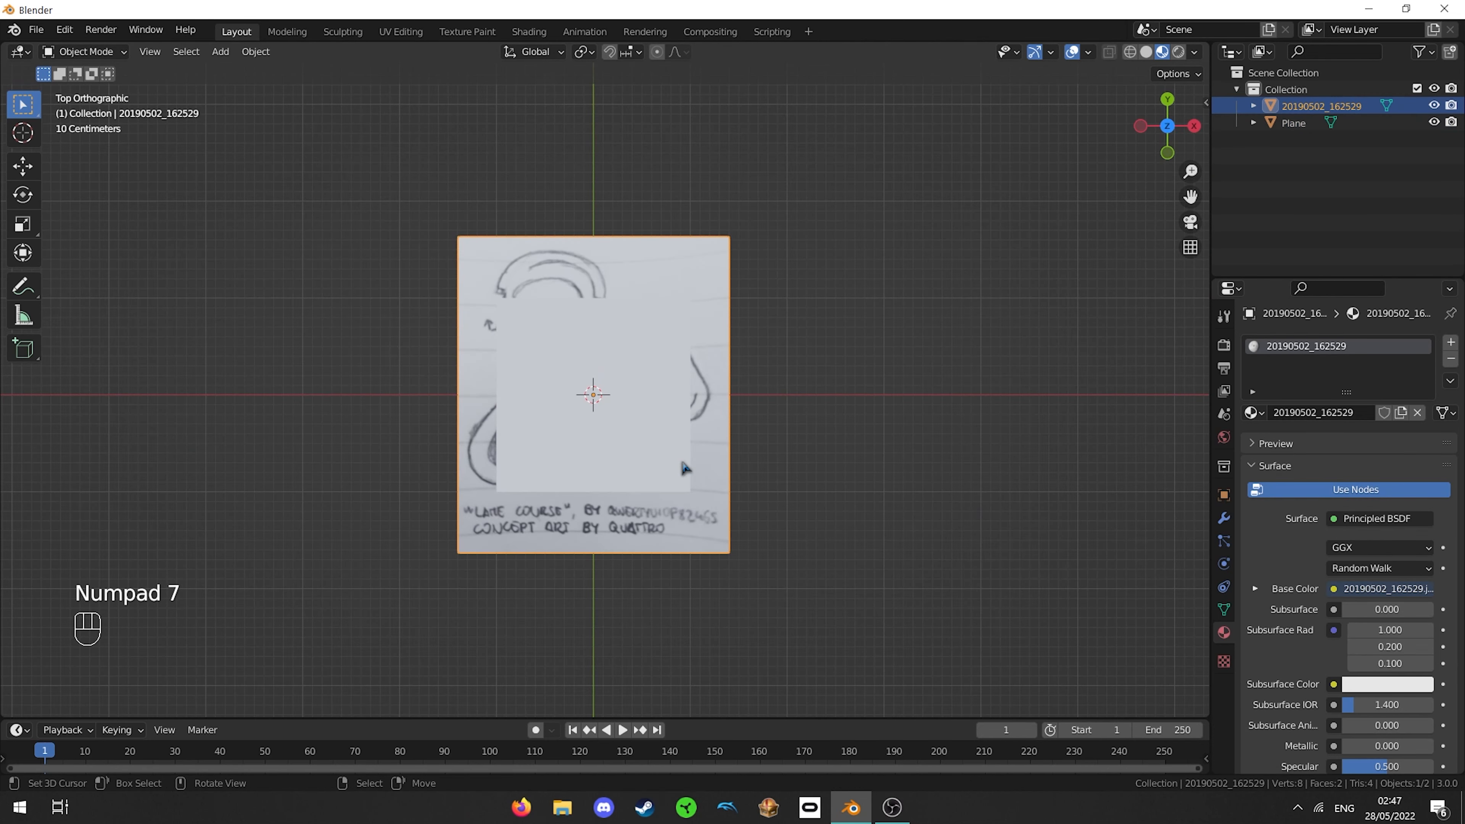
pyautogui.press('s')
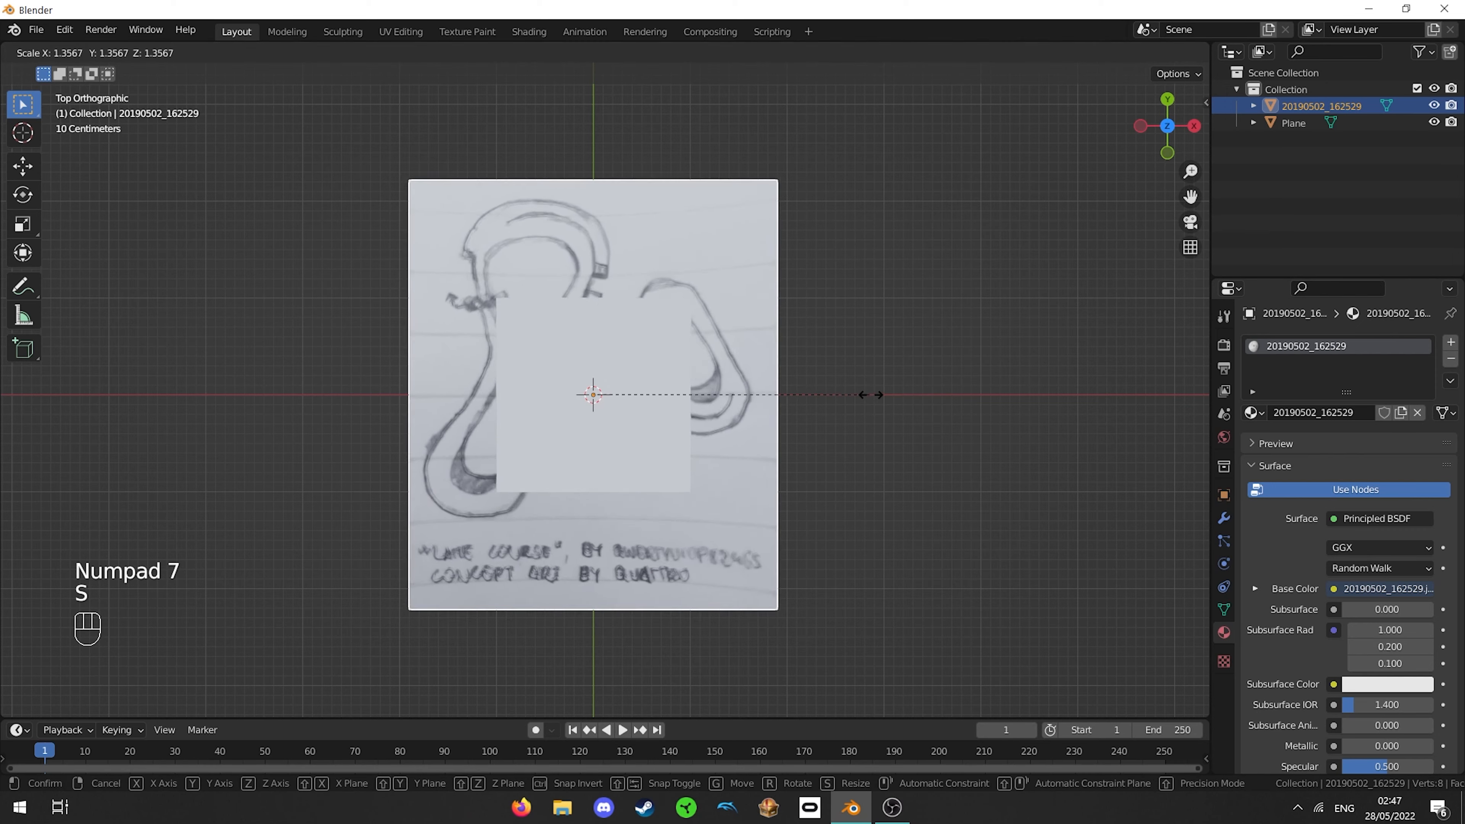
pyautogui.click(153, 426)
pyautogui.press('s')
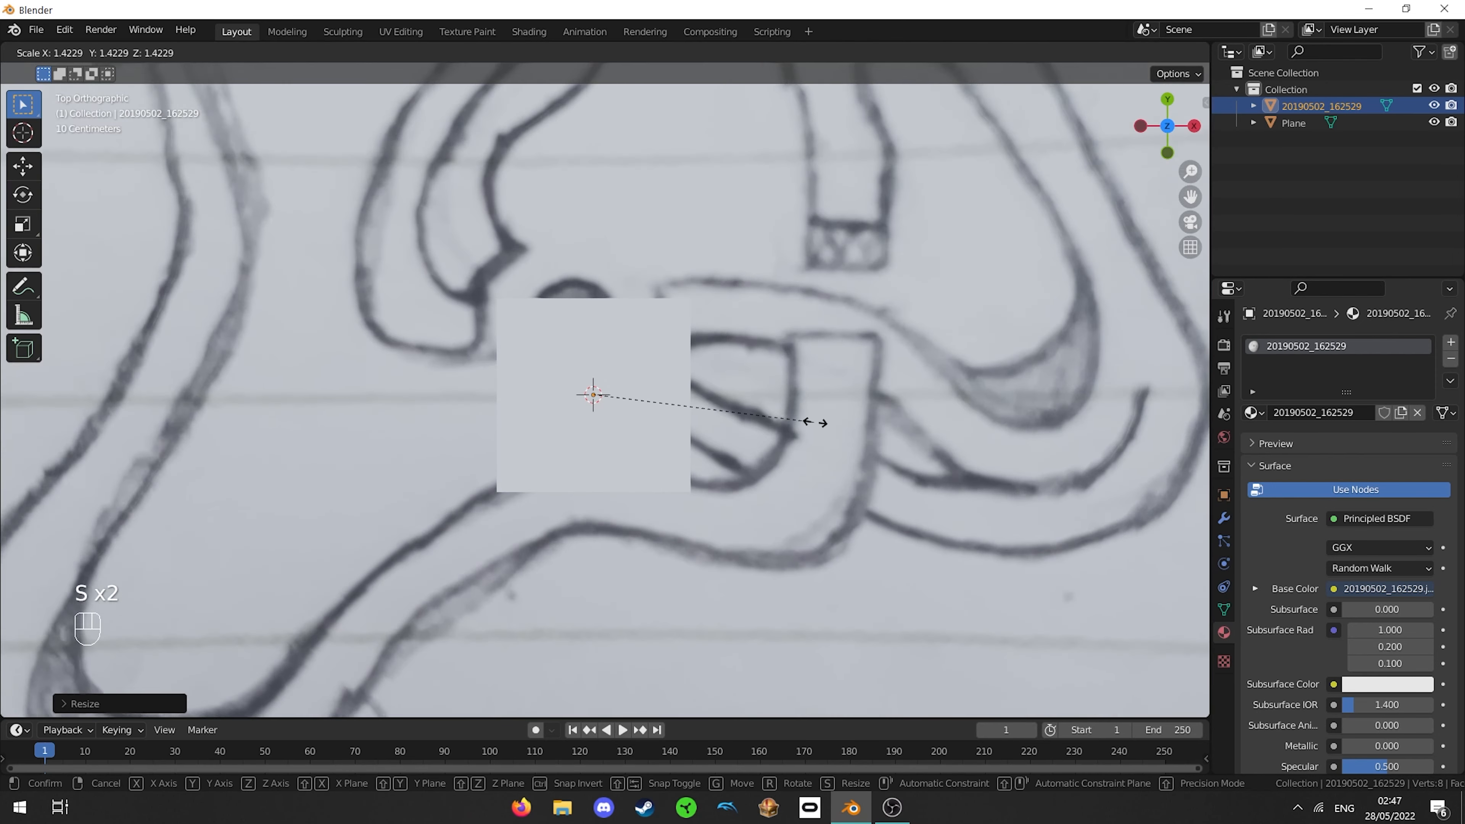
pyautogui.scroll(-8, 867, 419)
pyautogui.press('s')
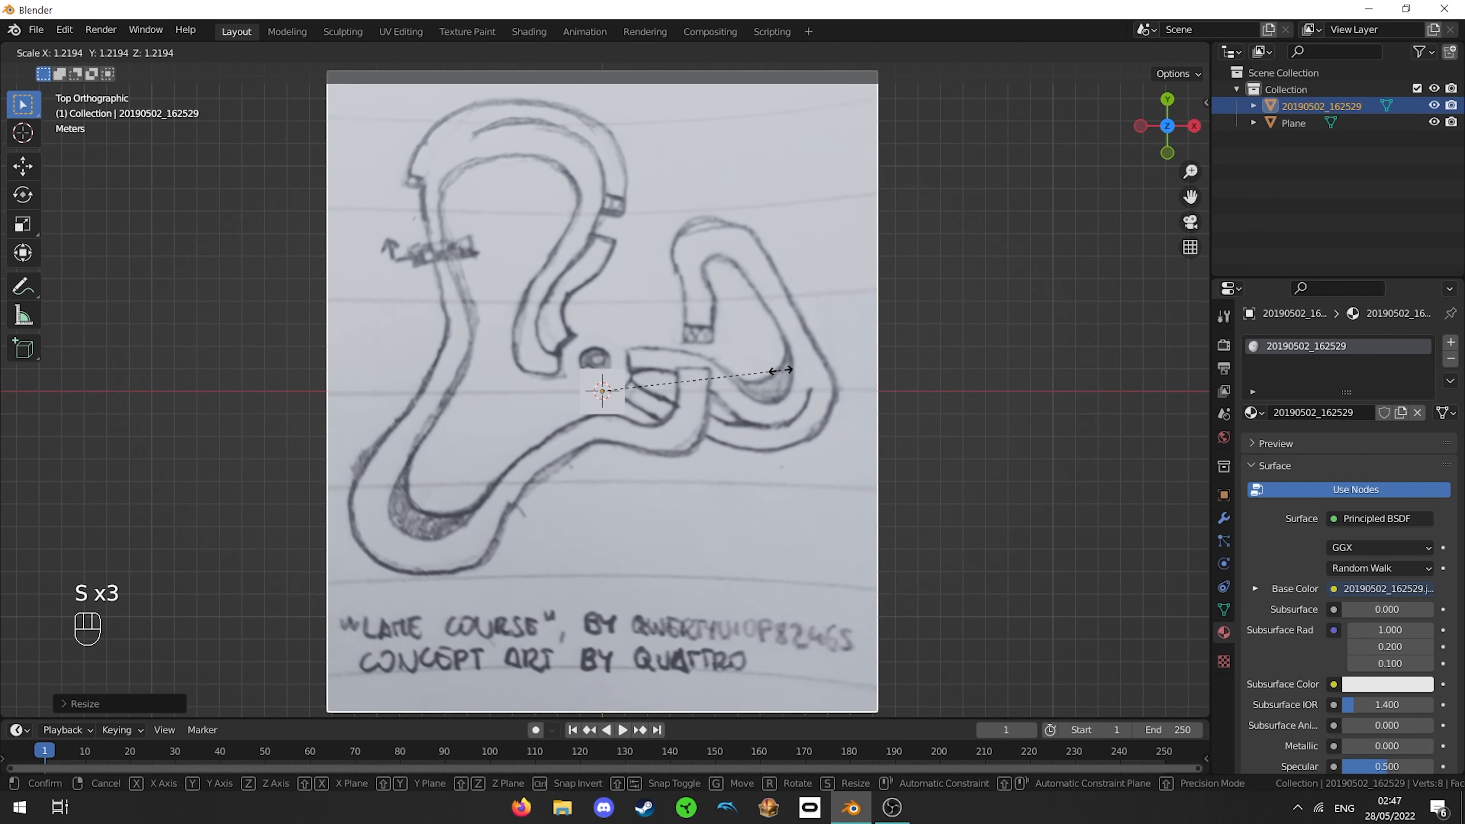
pyautogui.click(814, 373)
# - Move and enlarge the track sketch so its start line lies under the small plane and the drawn road roughly matches the plane's width
pyautogui.press('g')
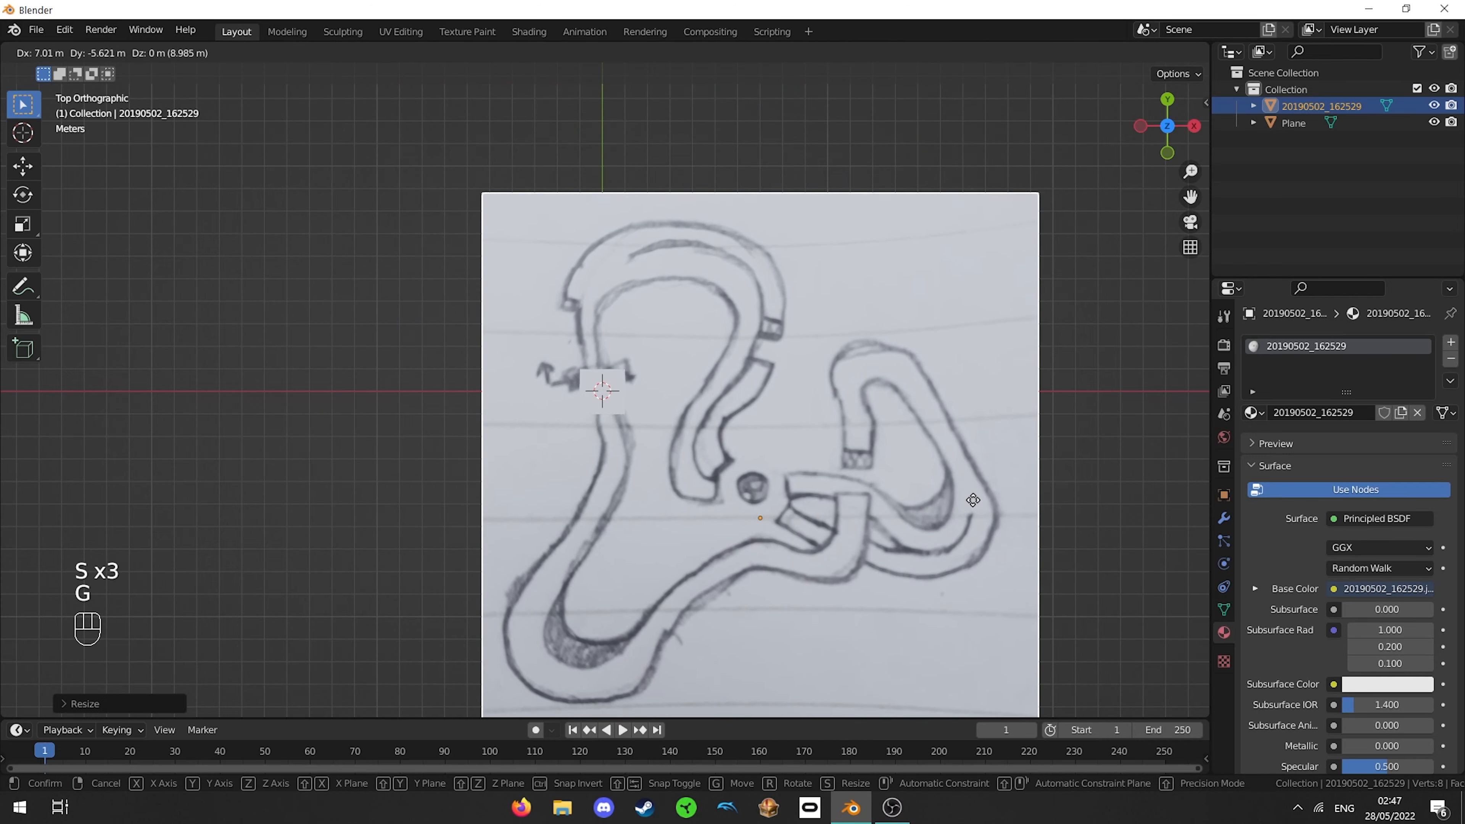
pyautogui.press('s')
pyautogui.press('g')
pyautogui.press('s')
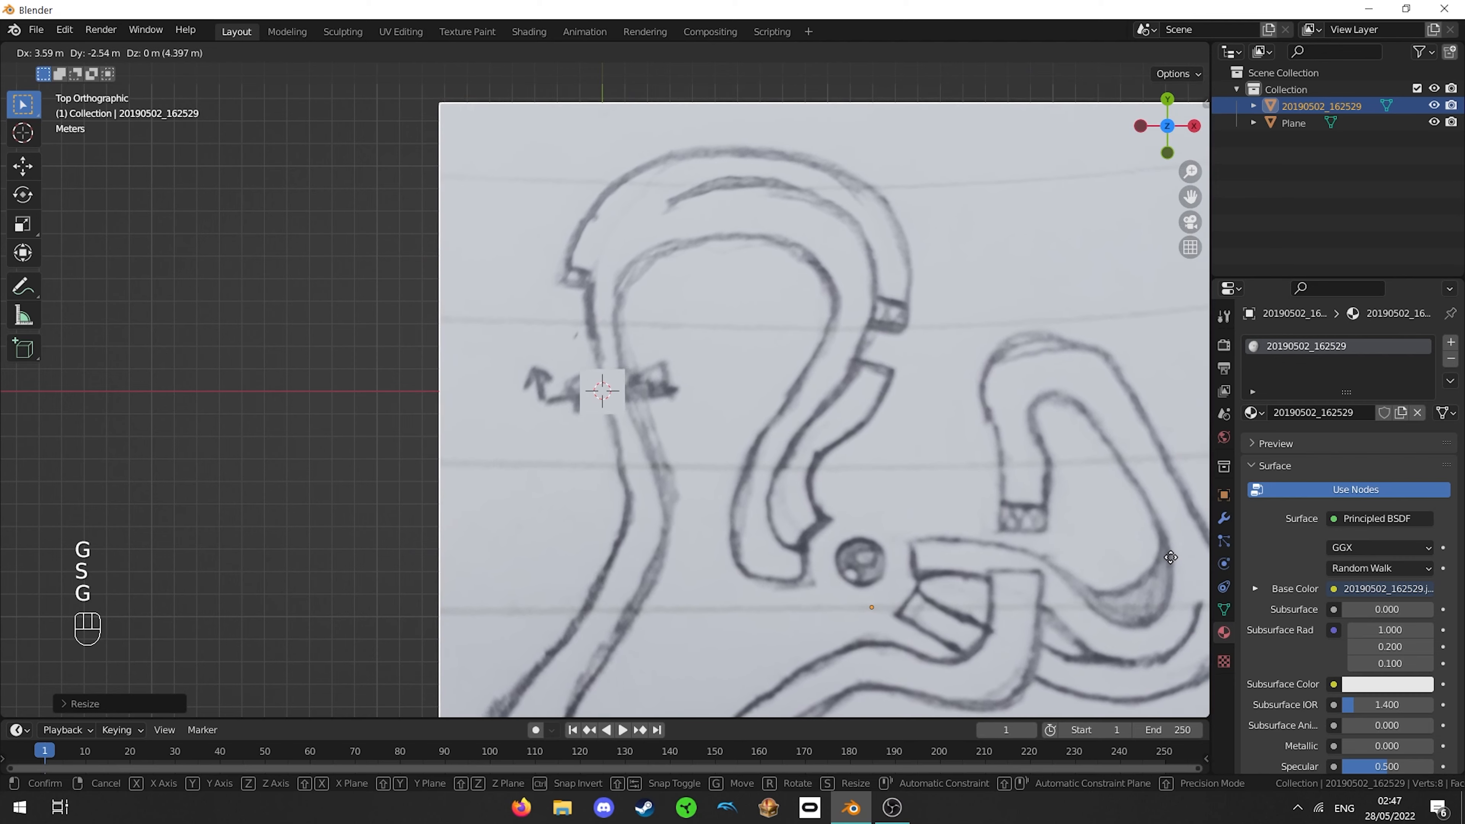
pyautogui.click(1004, 473)
pyautogui.press('g')
pyautogui.click(1003, 474)
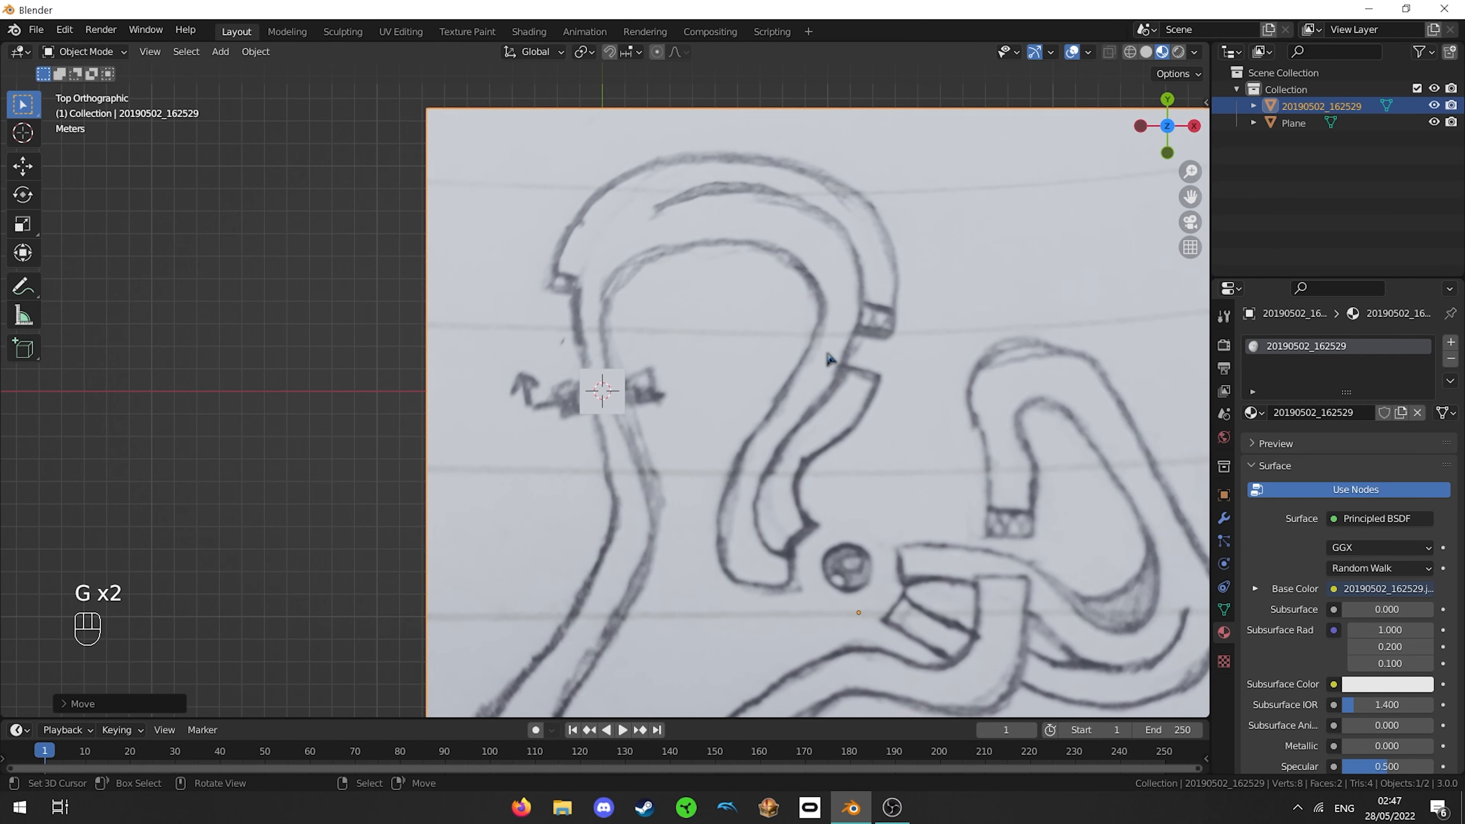
pyautogui.press('s')
pyautogui.click(863, 260)
pyautogui.press('g')
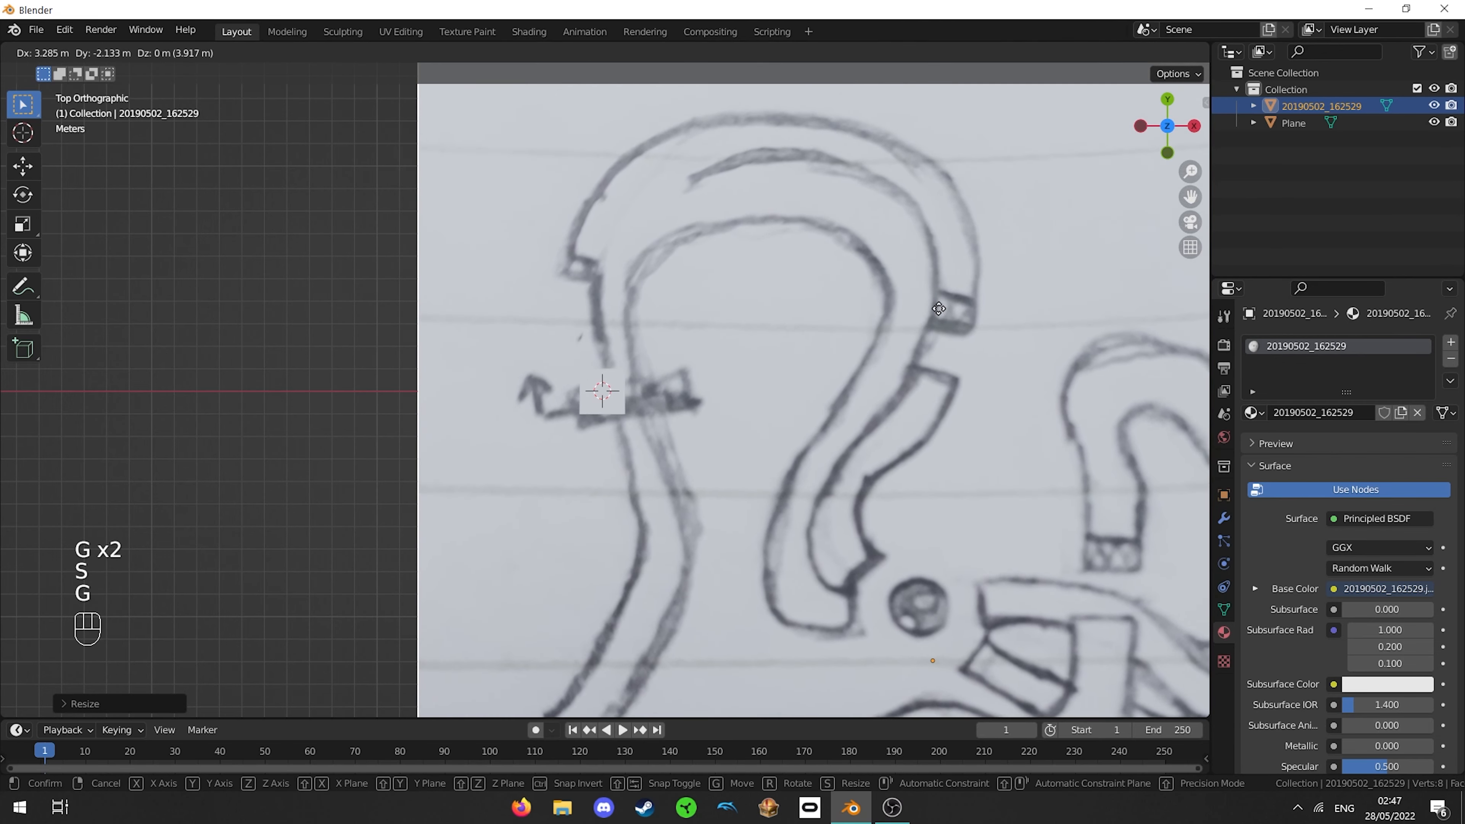
pyautogui.click(909, 306)
# - Rotate the track sketch clockwise so the start straight runs vertically, and recentre its start line on the small plane
pyautogui.scroll(-4, 885, 327)
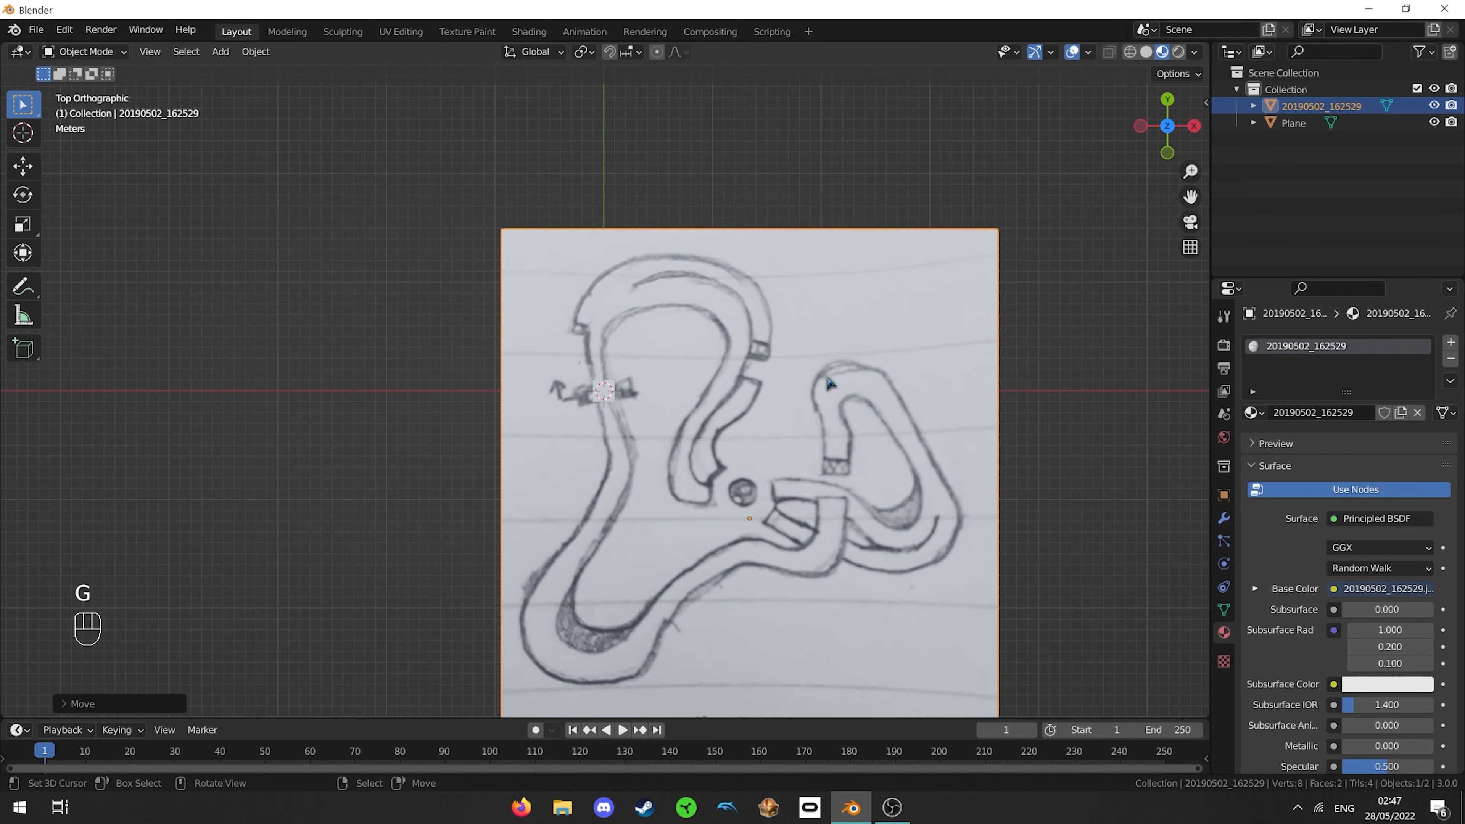
pyautogui.keyDown('shift'); pyautogui.moveTo(778, 363); pyautogui.dragTo(780, 334, button='middle'); pyautogui.keyUp('shift')
pyautogui.scroll(4, 778, 333)
pyautogui.keyDown('shift'); pyautogui.moveTo(731, 261); pyautogui.dragTo(668, 364, button='middle'); pyautogui.keyUp('shift')
pyautogui.scroll(2, 666, 367)
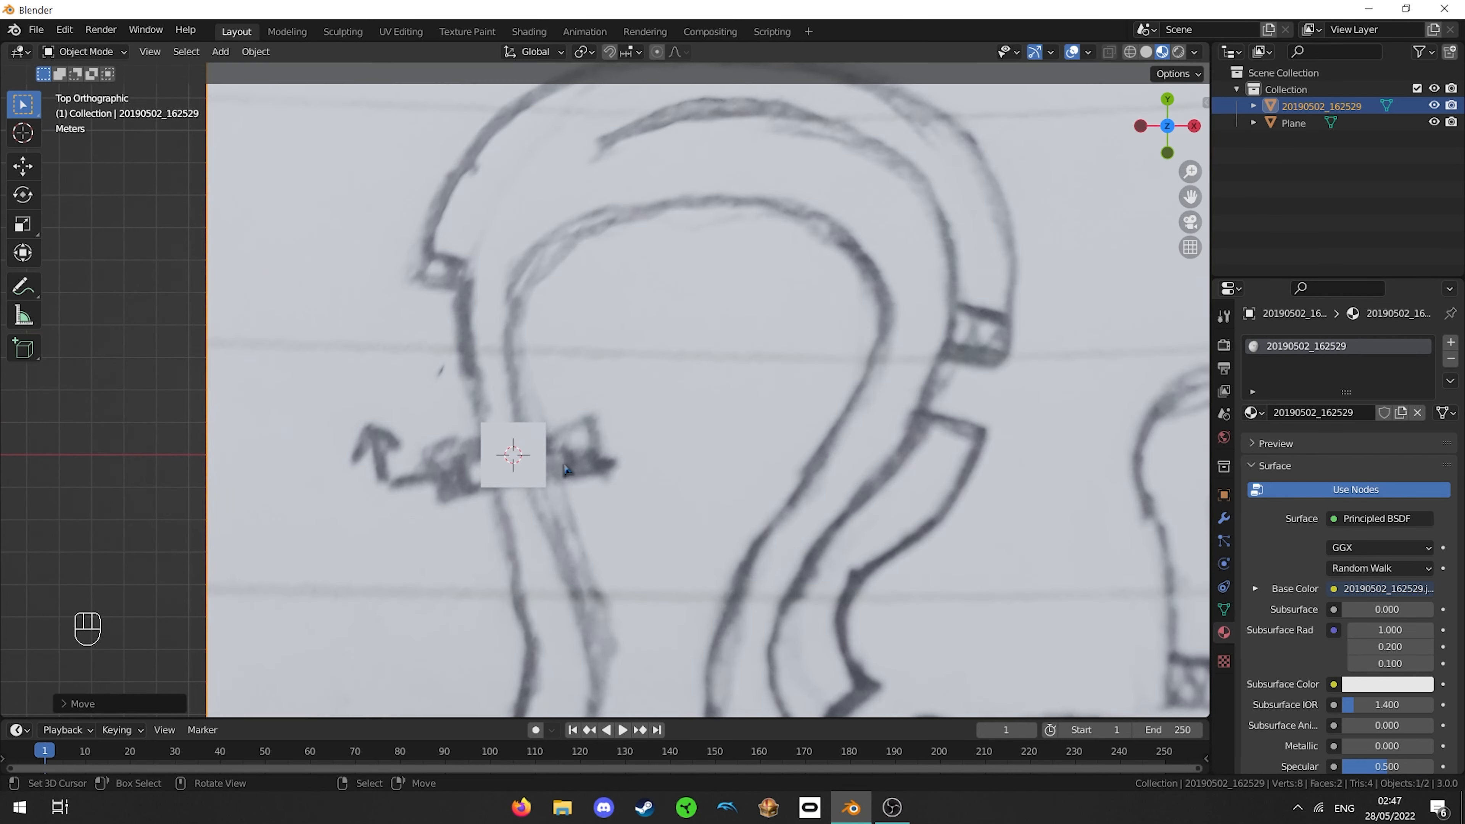
pyautogui.scroll(-4, 545, 454)
pyautogui.press('r')
pyautogui.click(891, 334)
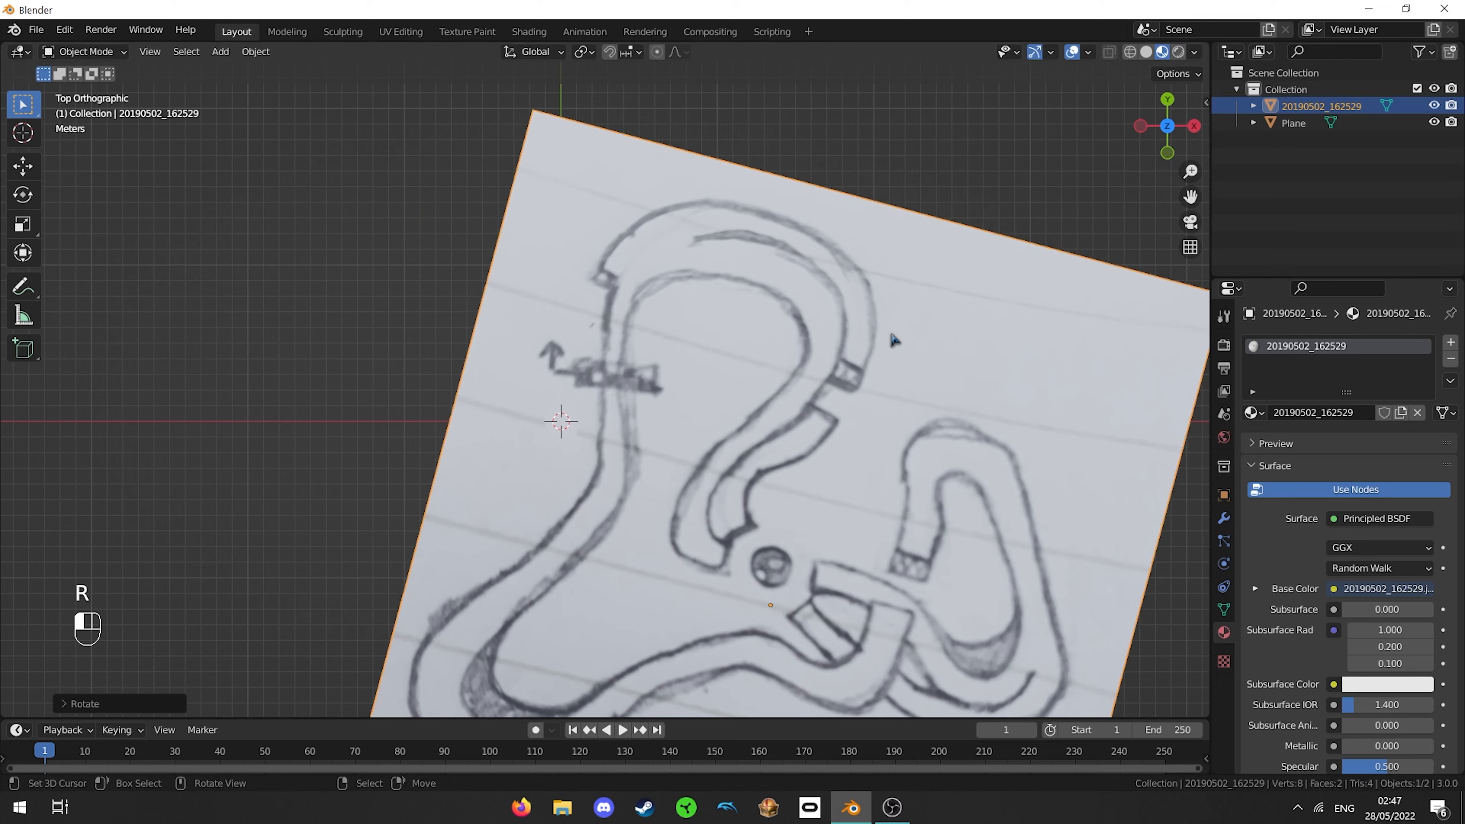
pyautogui.press('g')
pyautogui.click(833, 382)
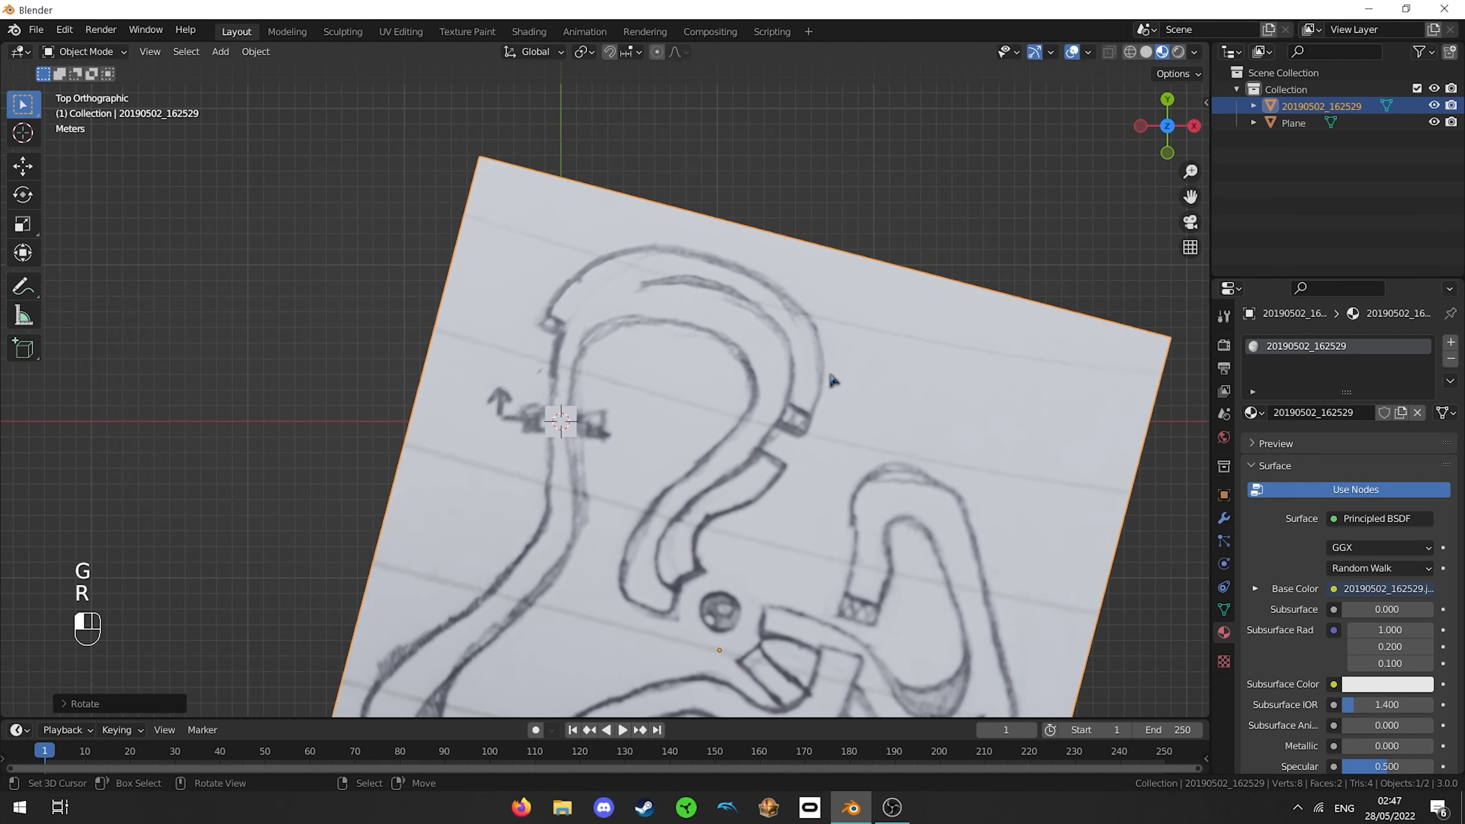
pyautogui.press('g')
pyautogui.click(833, 373)
pyautogui.scroll(-4, 825, 378)
pyautogui.keyDown('shift'); pyautogui.moveTo(726, 424); pyautogui.dragTo(747, 363, button='middle'); pyautogui.keyUp('shift')
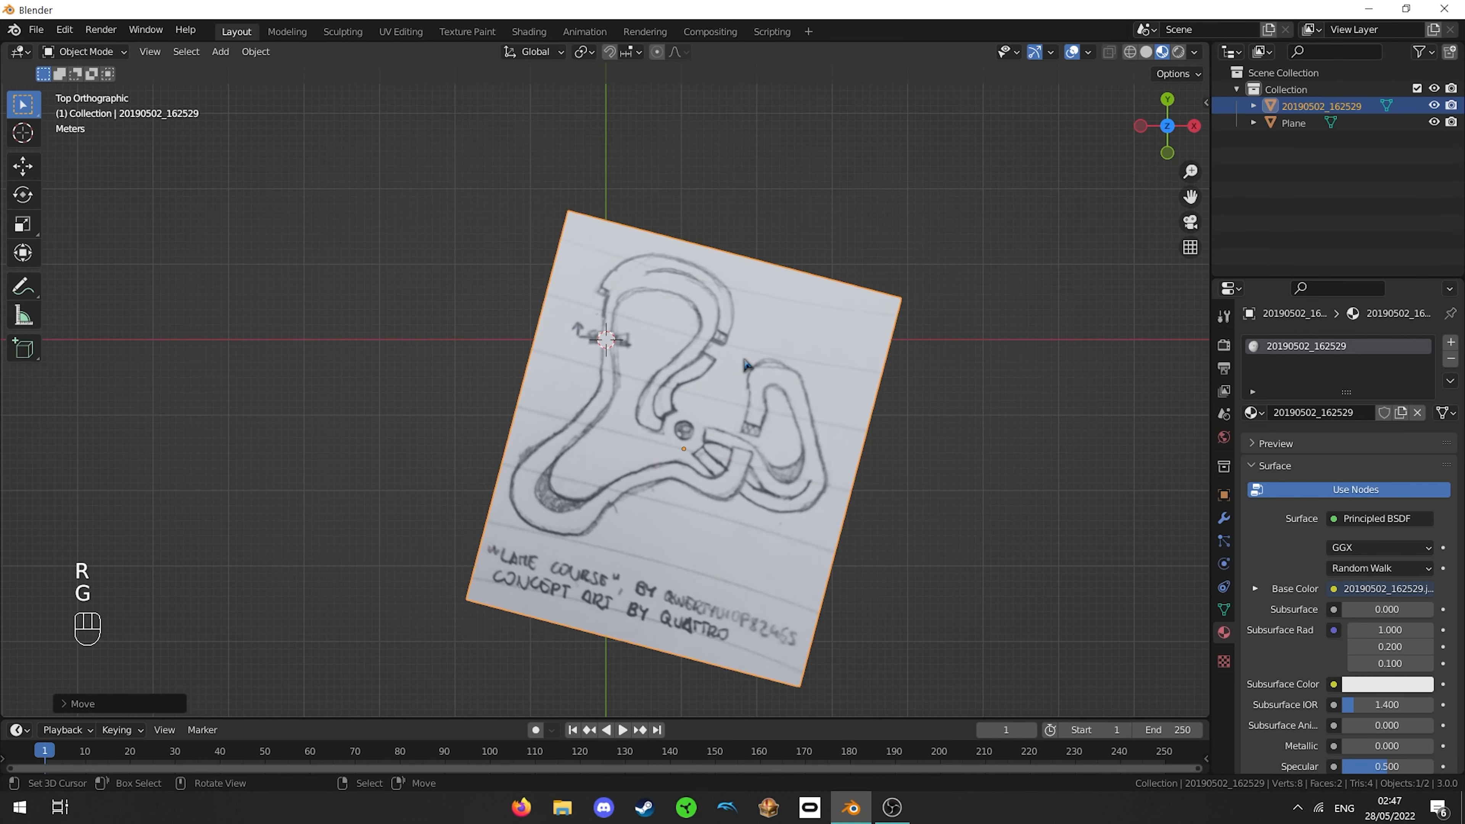
# - Add a Subdivision Surface modifier to the small plane on the start line
pyautogui.scroll(2, 744, 362)
pyautogui.rightClick(605, 326)
pyautogui.keyDown('shift'); pyautogui.moveTo(635, 287); pyautogui.dragTo(631, 358, button='middle'); pyautogui.keyUp('shift')
pyautogui.scroll(2, 631, 358)
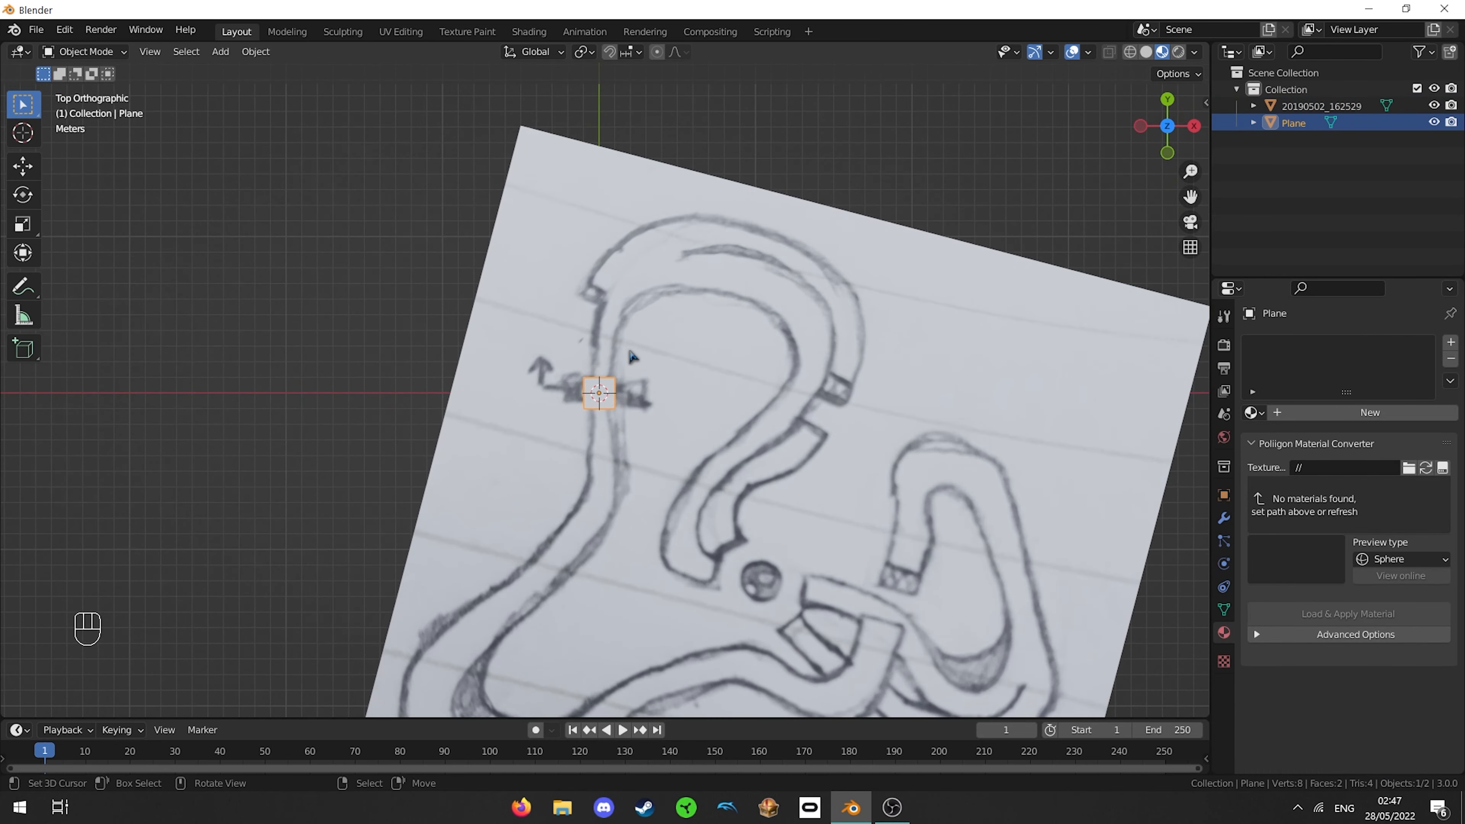
pyautogui.click(1224, 519)
pyautogui.click(1316, 342)
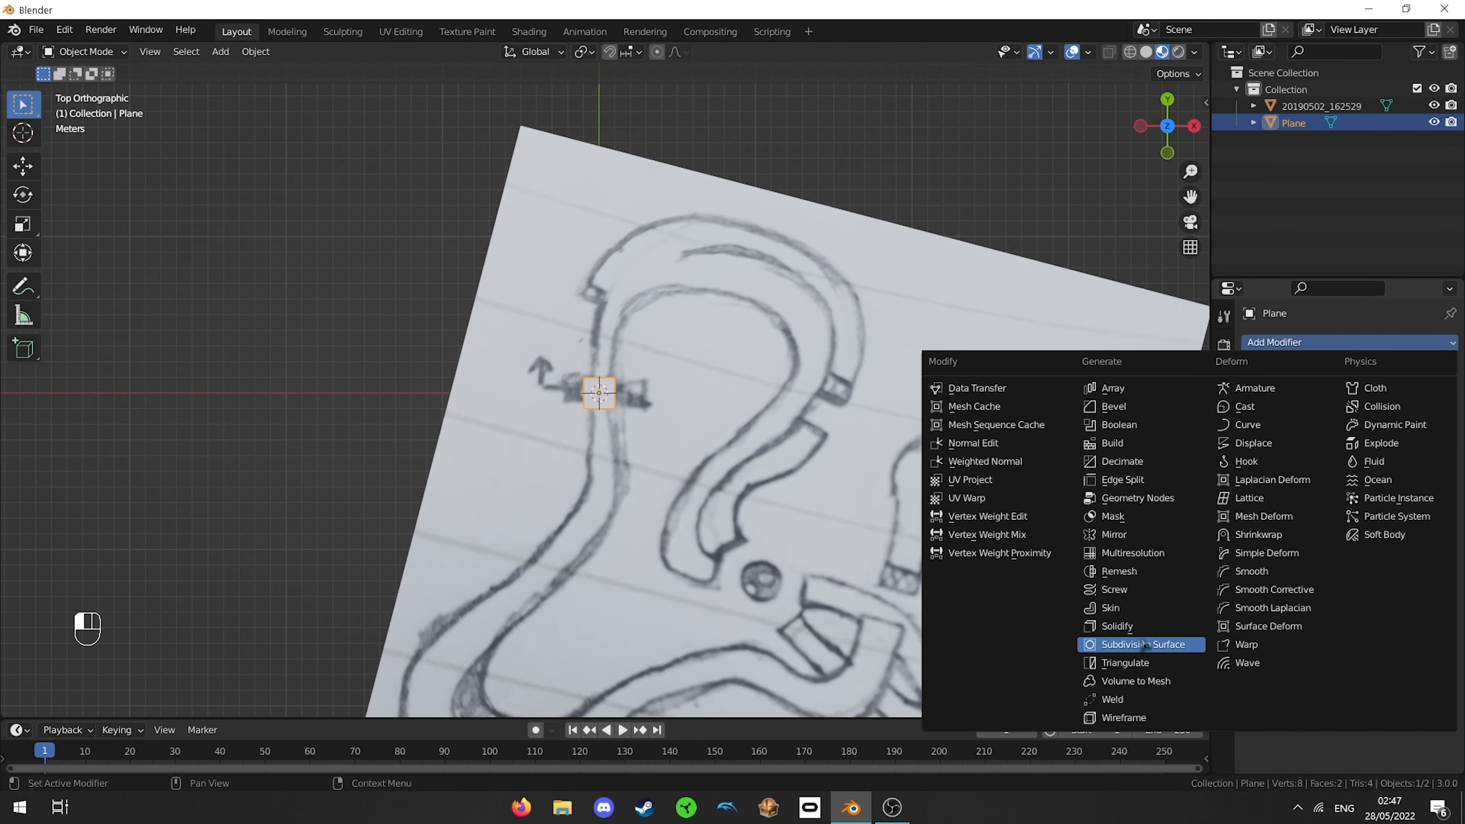
pyautogui.click(1108, 645)
pyautogui.scroll(2, 883, 459)
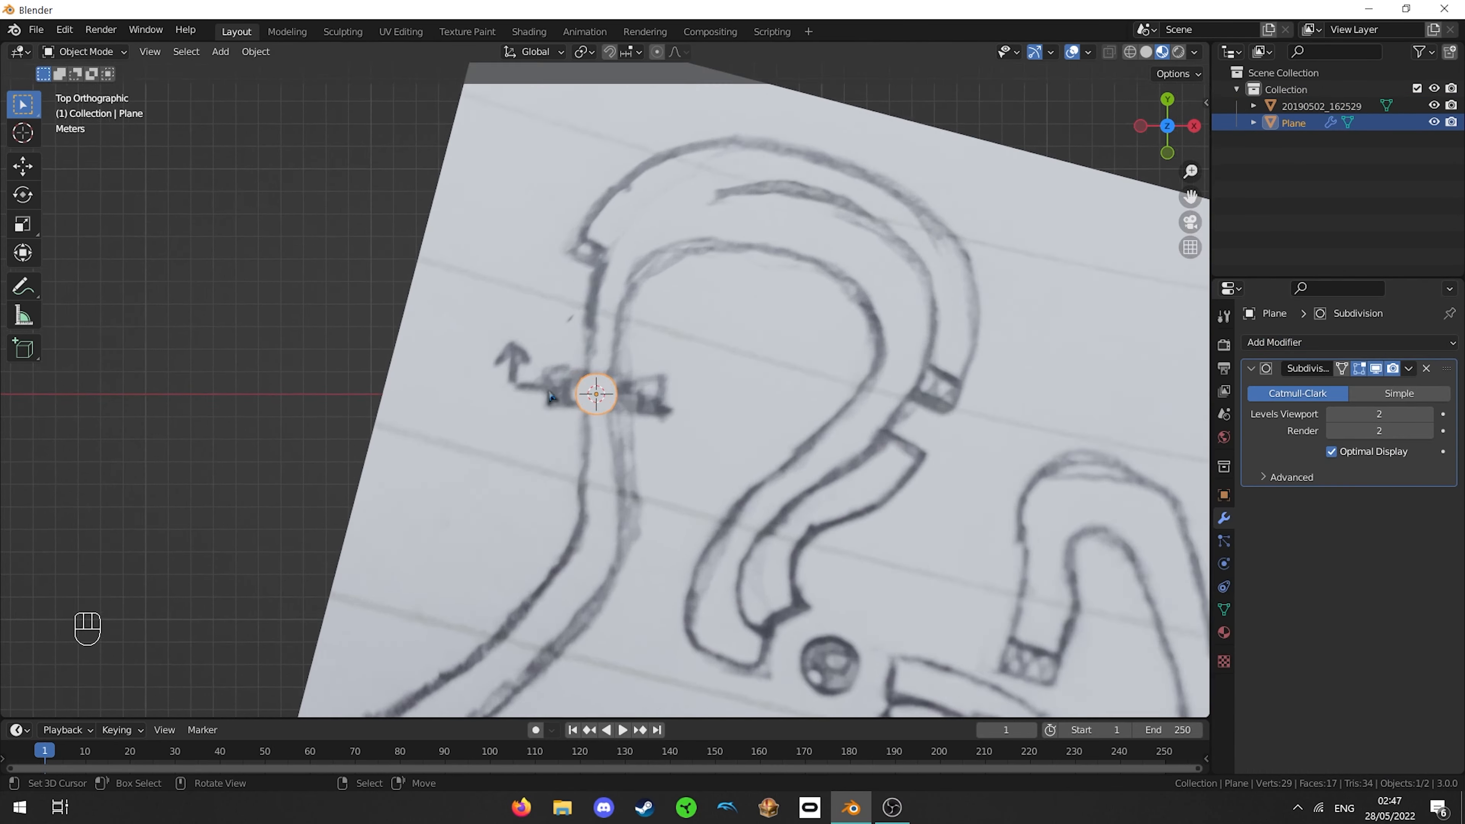
# - Enter Edit Mode on the small start-line plane and select its upper edge in edge selection mode
pyautogui.scroll(-2, 682, 398)
pyautogui.rightClick(682, 398)
pyautogui.scroll(-2, 683, 398)
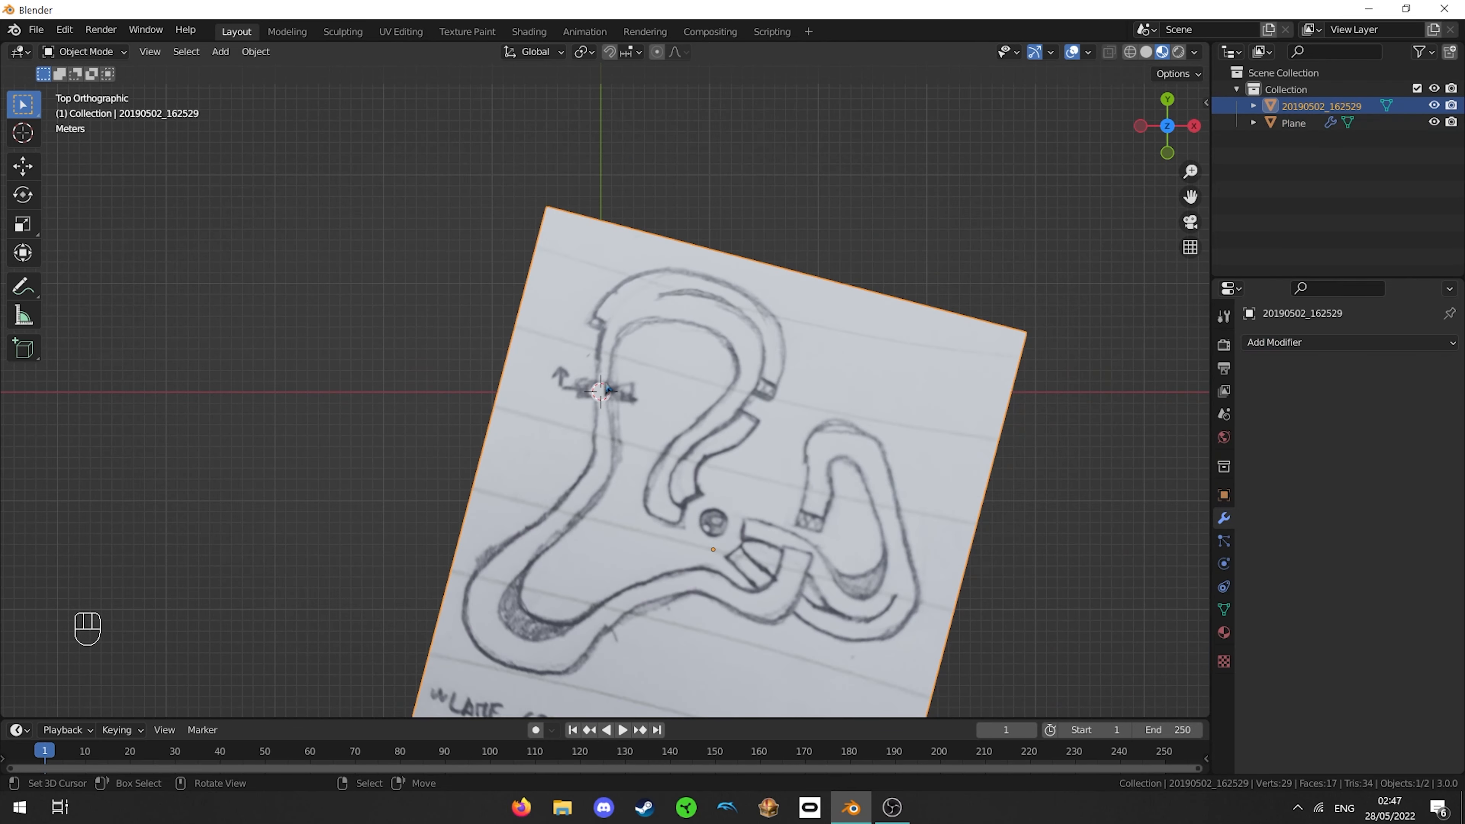
pyautogui.rightClick(601, 395)
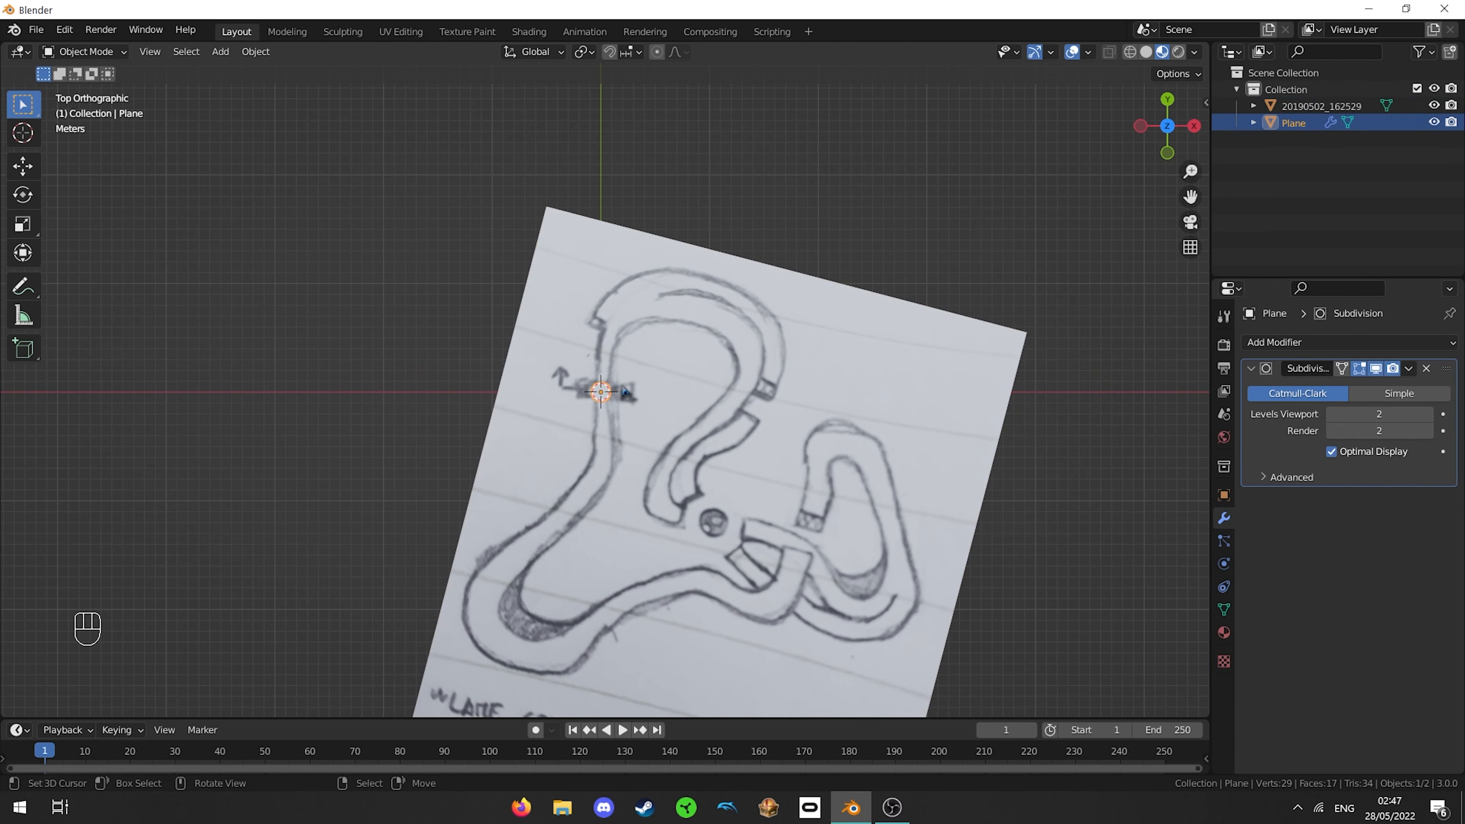
pyautogui.press('Tab')
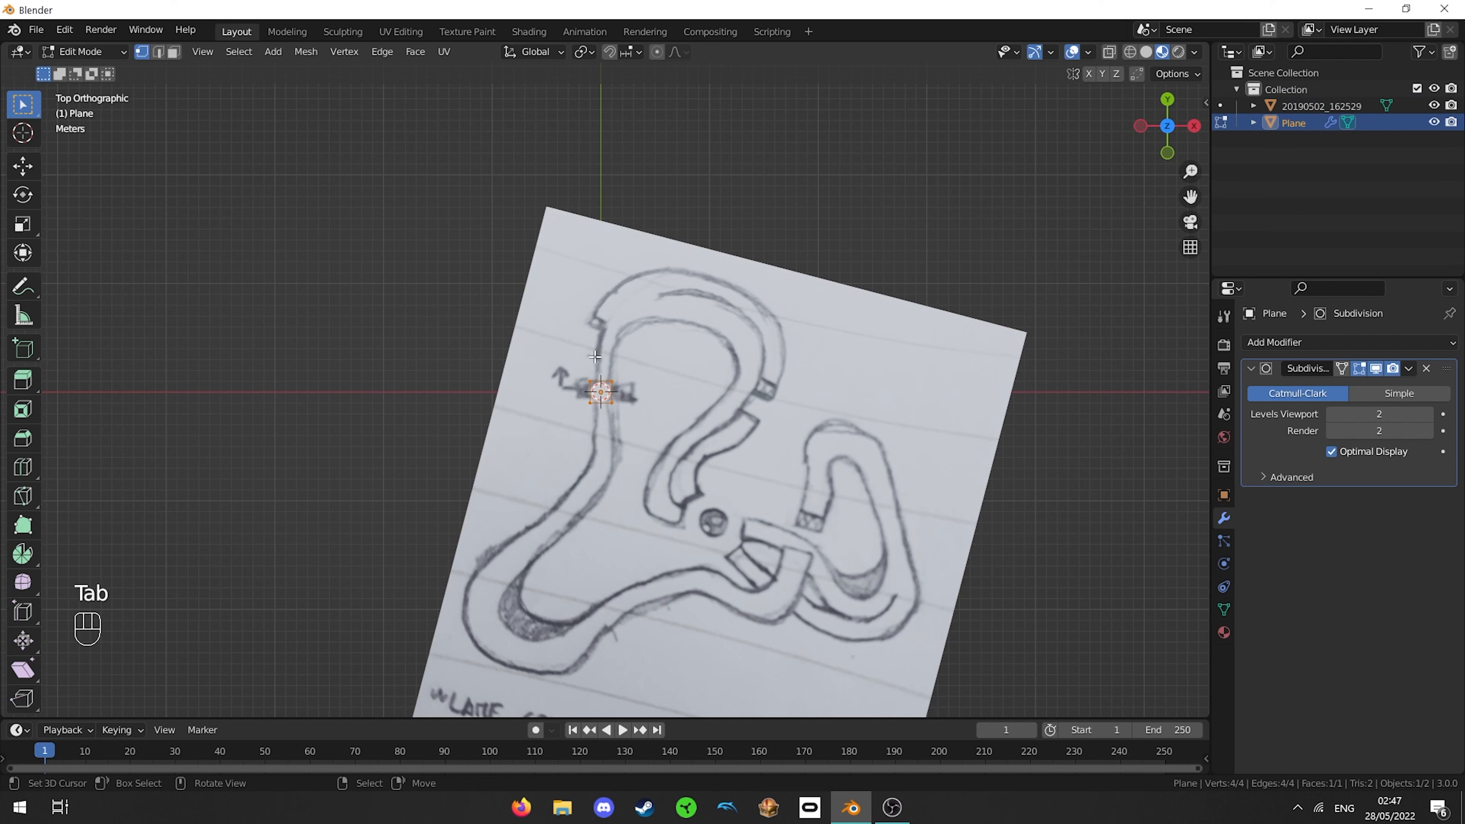
pyautogui.scroll(6, 595, 360)
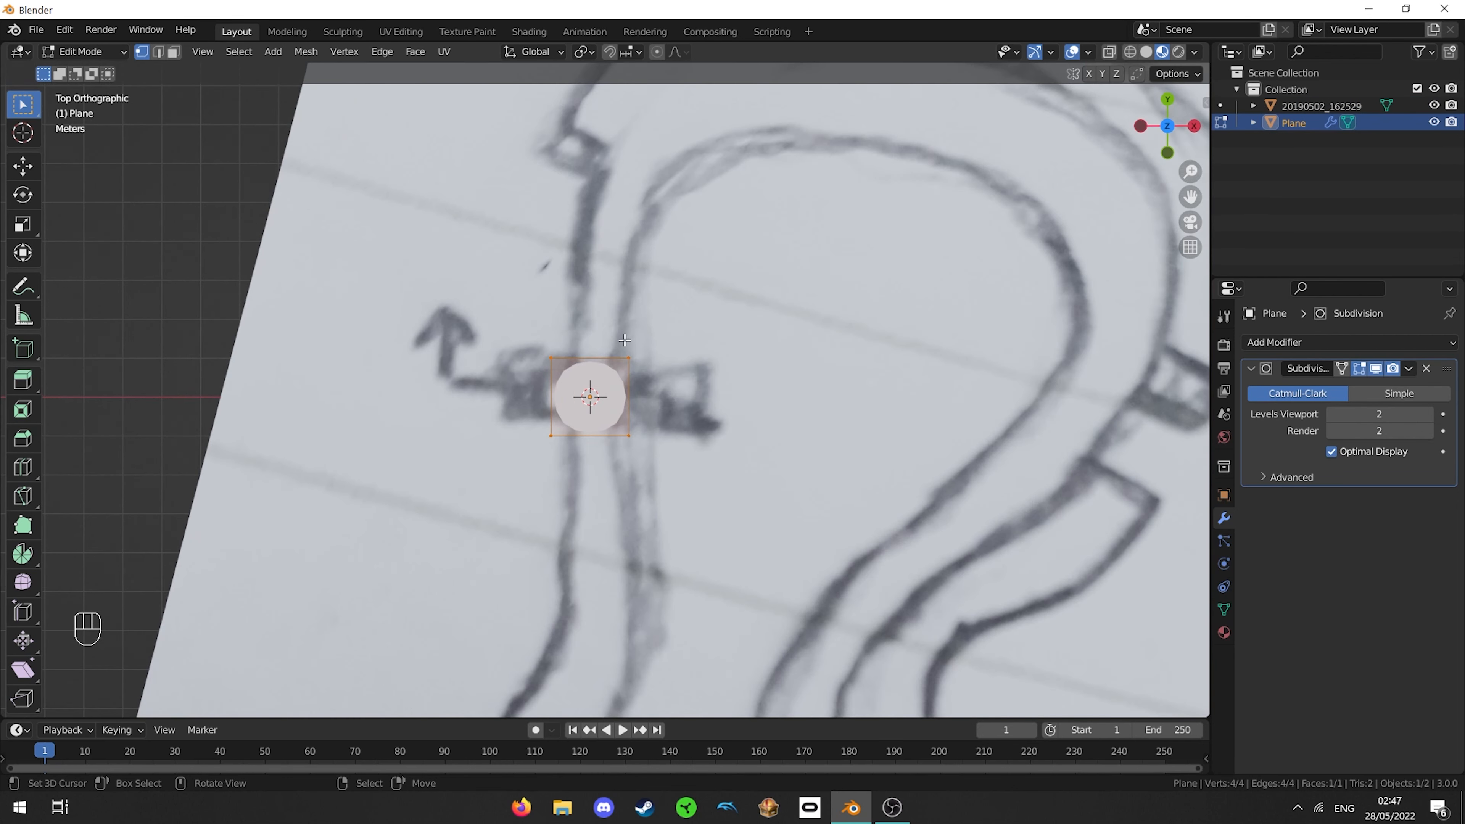
pyautogui.click(159, 53)
pyautogui.scroll(-5, 619, 184)
pyautogui.keyDown('shift'); pyautogui.moveTo(603, 332); pyautogui.dragTo(584, 358, button='middle'); pyautogui.keyUp('shift')
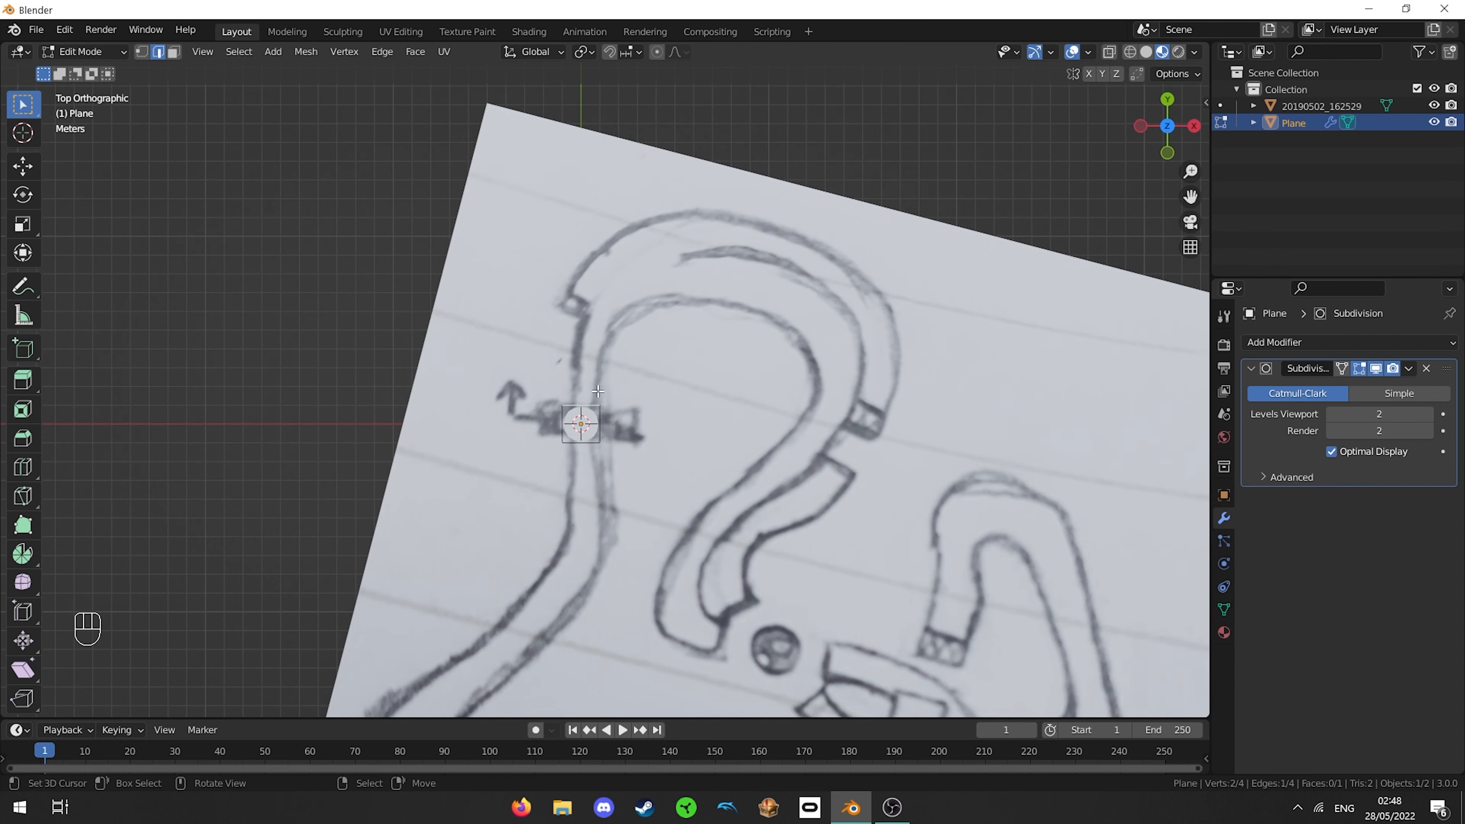
# - Try extruding the plane's upper edge along the drawn road, rotating and scaling the new edge, and undo all three operations
pyautogui.press('e')
pyautogui.click(609, 315)
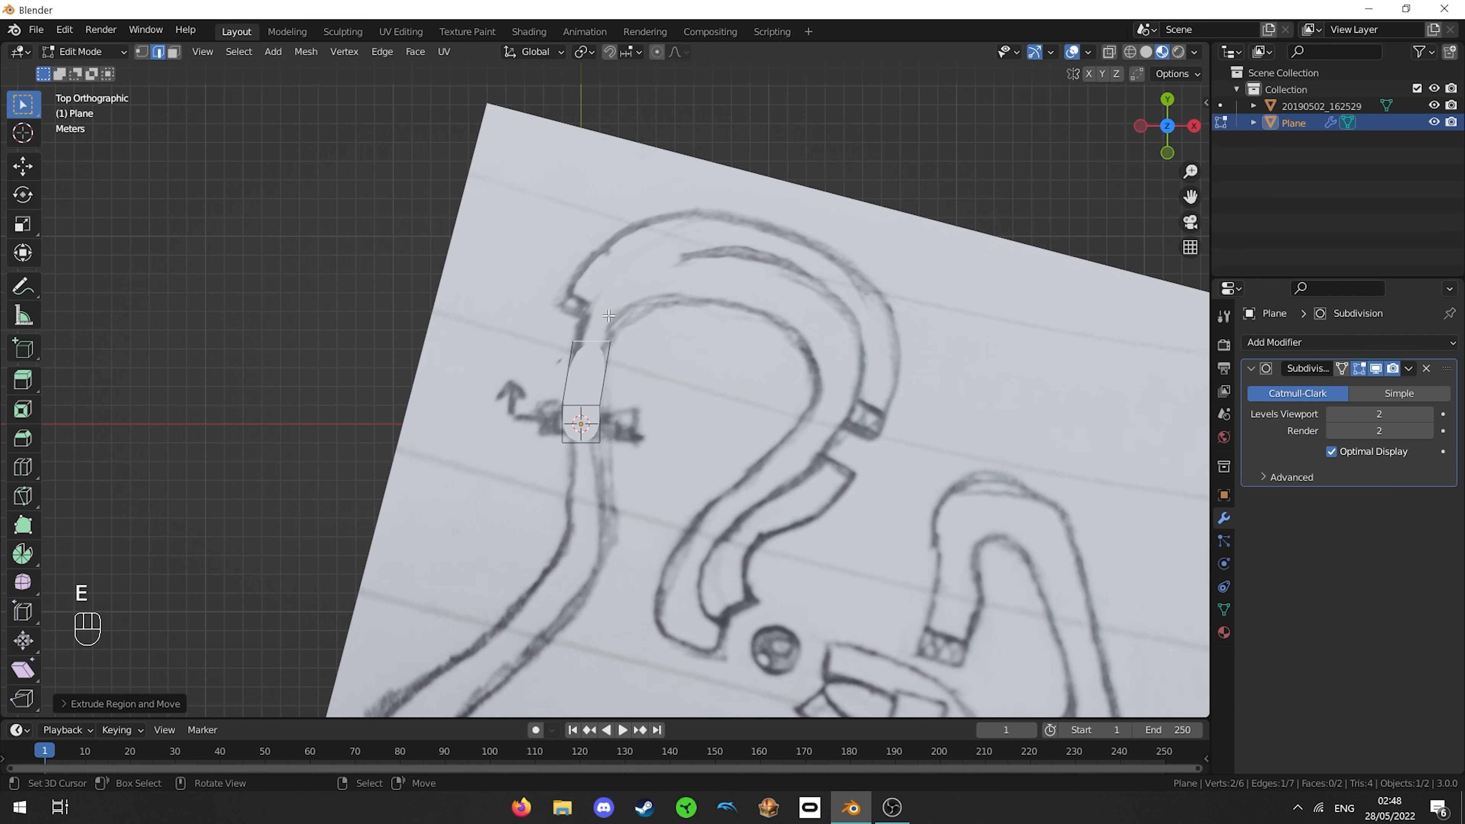
pyautogui.press('r')
pyautogui.click(616, 322)
pyautogui.press('s')
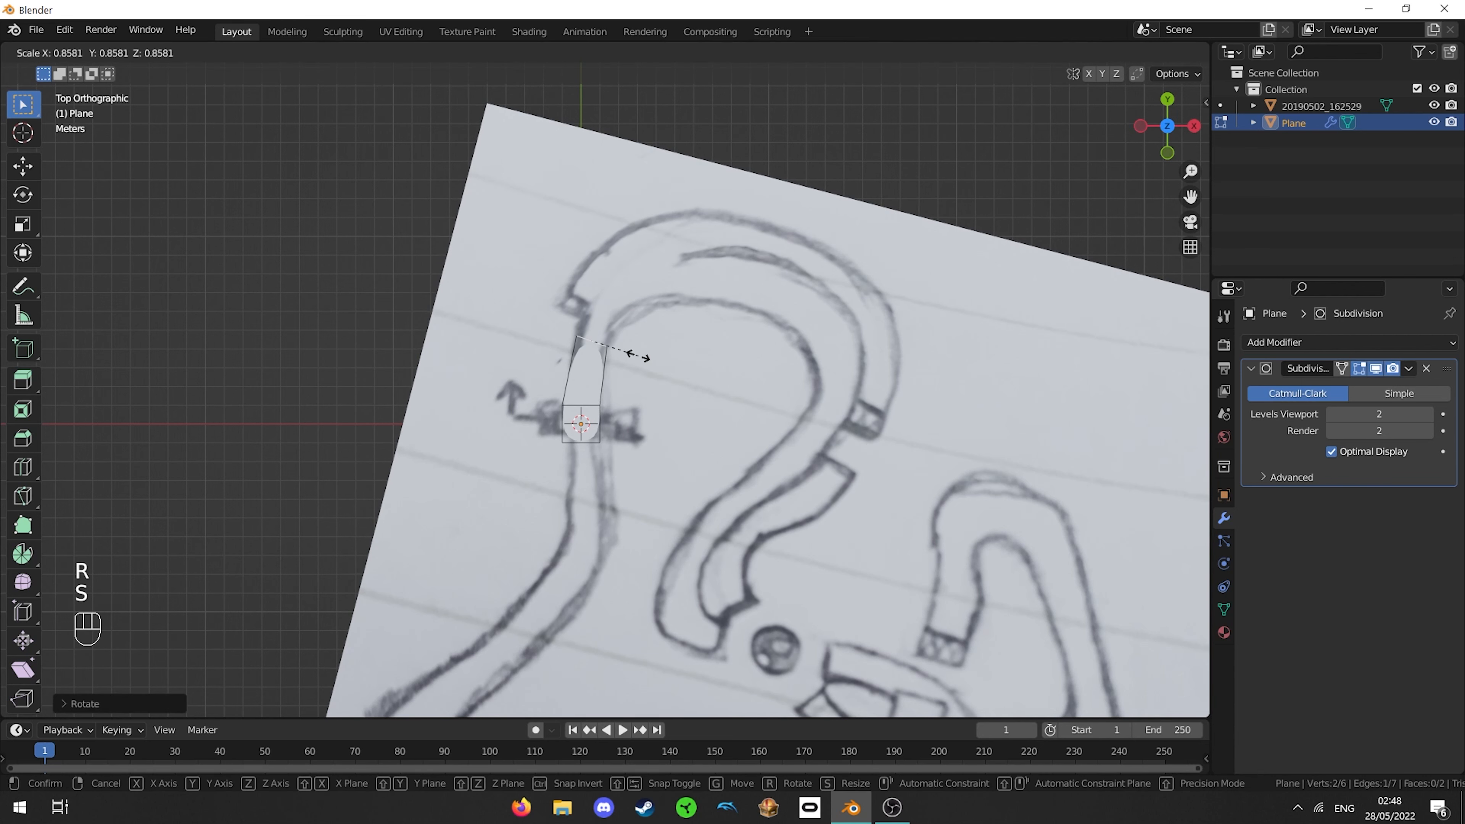
pyautogui.click(634, 356)
pyautogui.hotkey('ctrl', 'z')
pyautogui.hotkey('ctrl', 'z')
pyautogui.hotkey('ctrl', 'z')
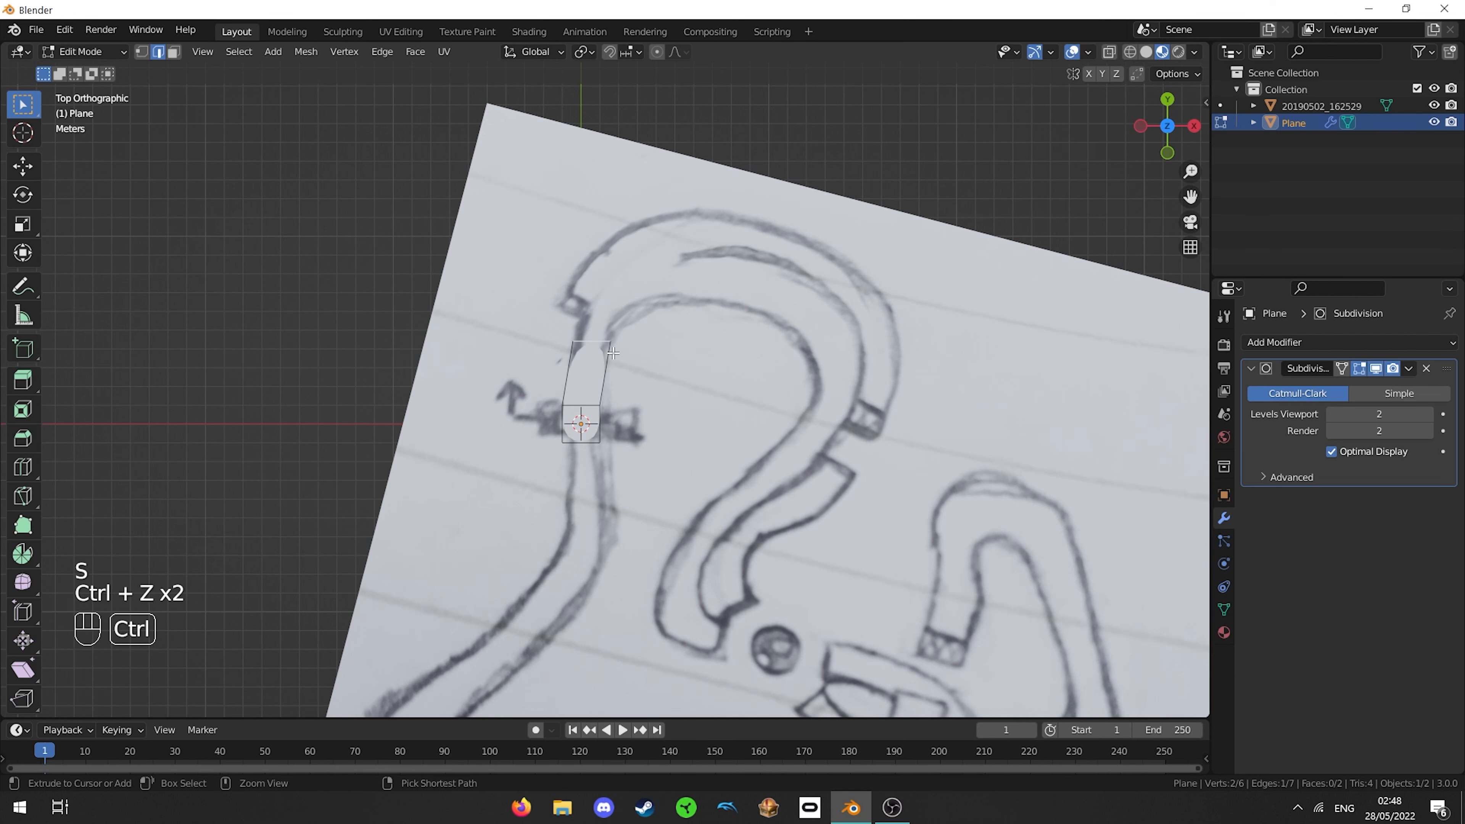
# - Extrude the plane's upper edge to successive points along the middle of the drawn road, up the start straight and around the top bend
pyautogui.press('ctrl')
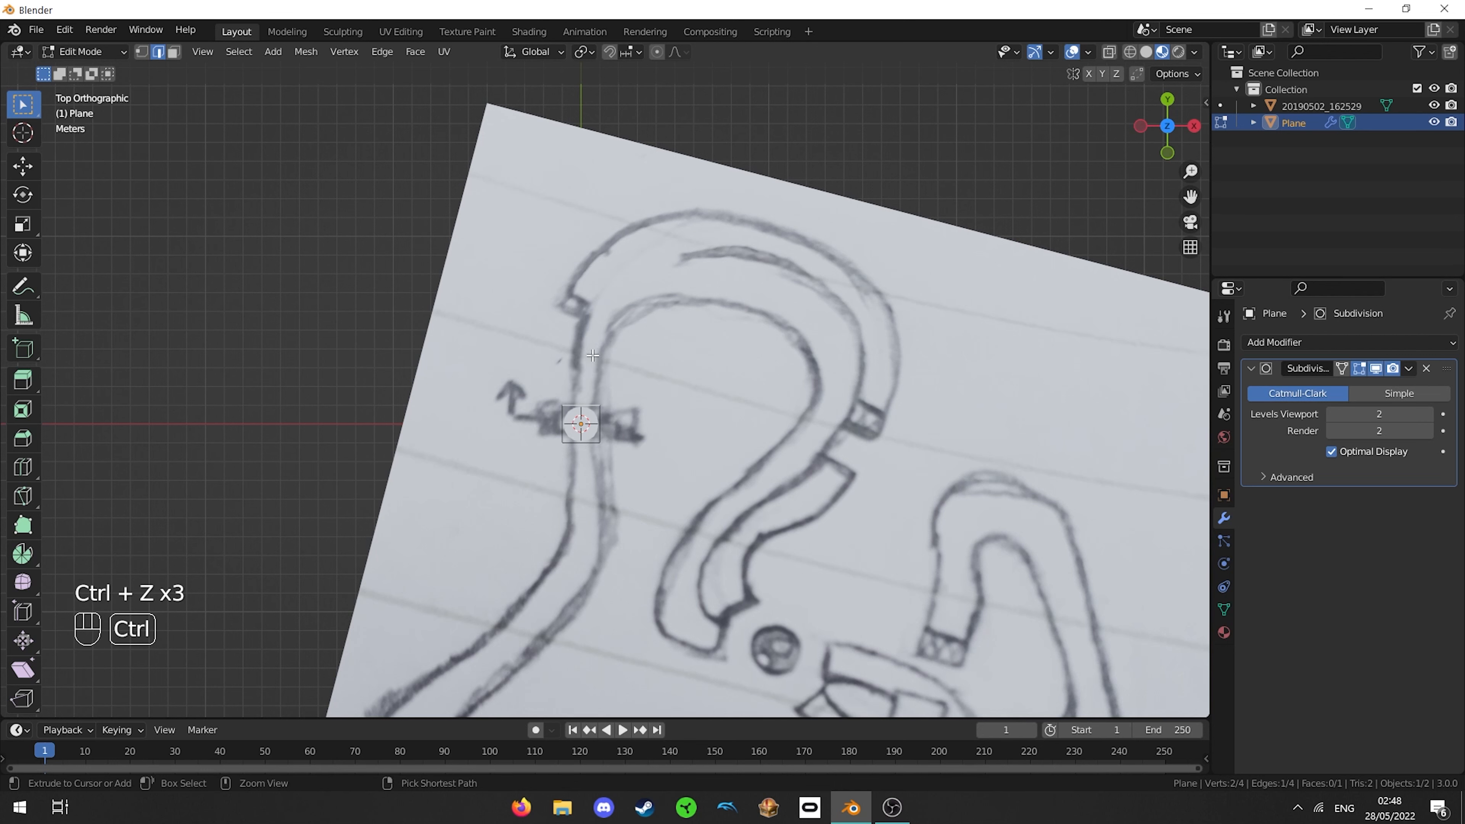
pyautogui.keyDown('ctrl'); pyautogui.rightClick(595, 341); pyautogui.keyUp('ctrl')
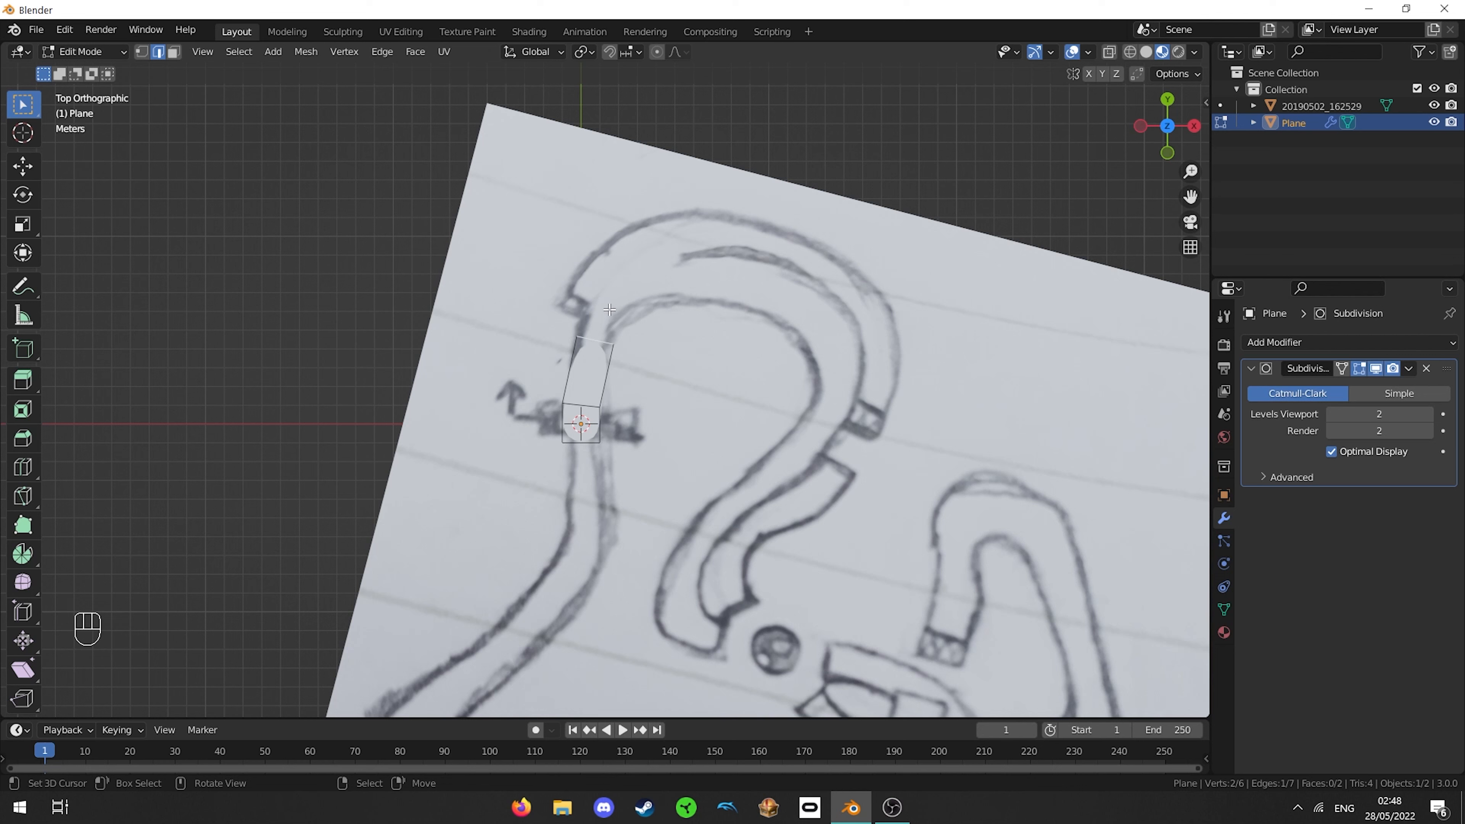
pyautogui.press('ctrl')
pyautogui.keyDown('ctrl'); pyautogui.rightClick(631, 298); pyautogui.keyUp('ctrl')
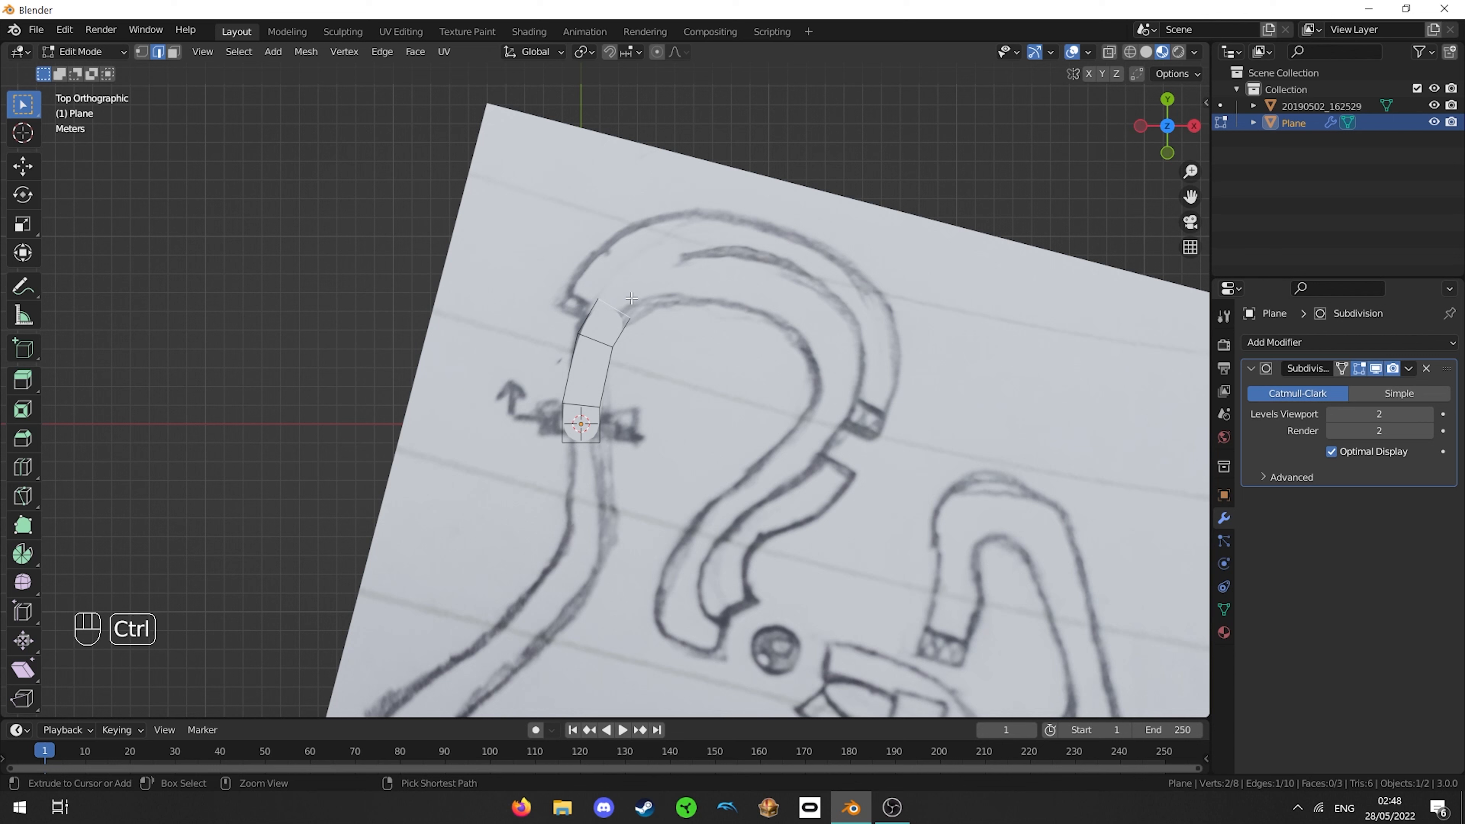
pyautogui.keyDown('ctrl'); pyautogui.rightClick(658, 282); pyautogui.keyUp('ctrl')
pyautogui.keyDown('ctrl'); pyautogui.rightClick(715, 273); pyautogui.keyUp('ctrl')
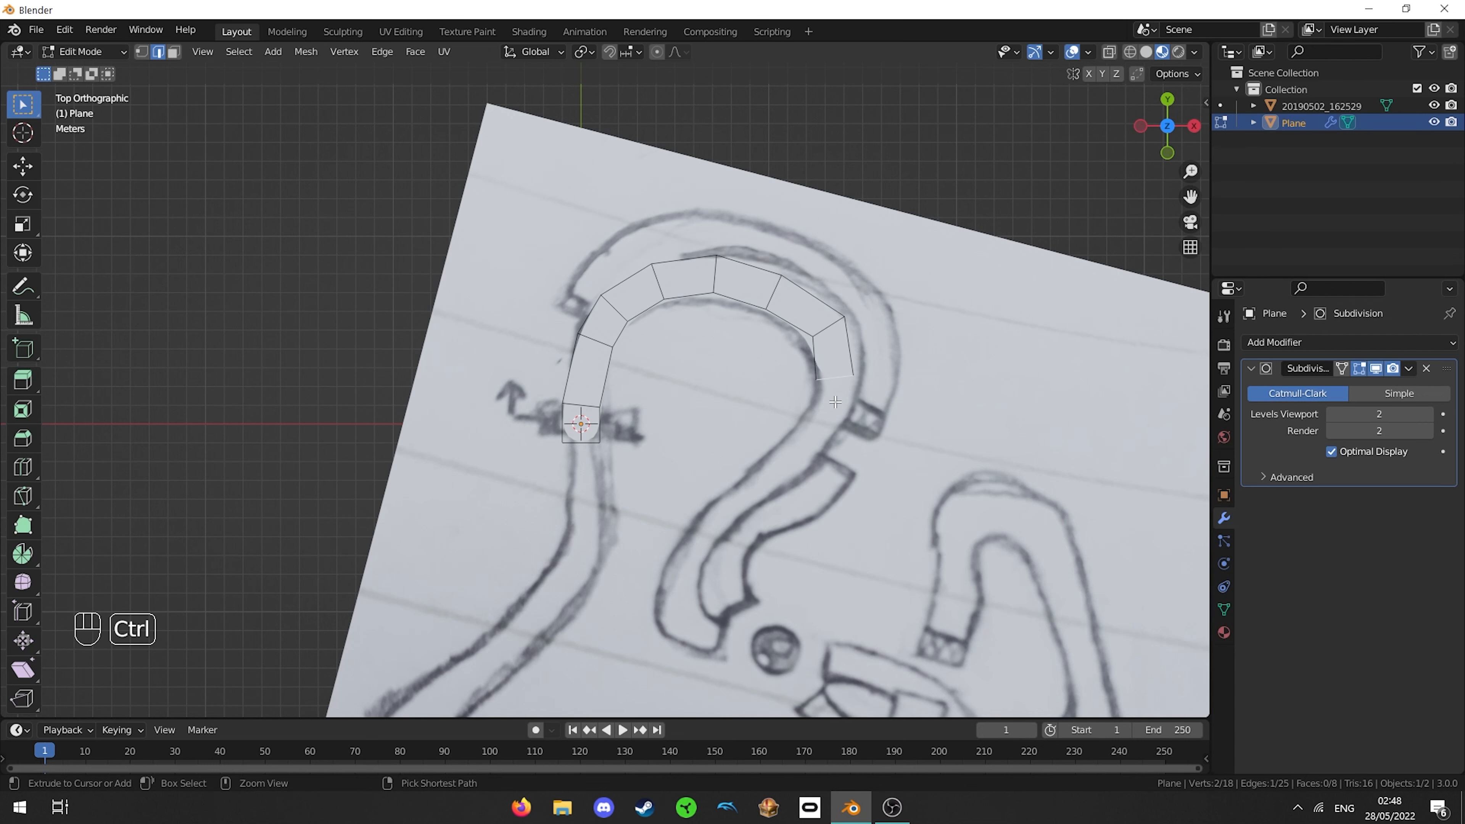
# - Continue extruding the road edge to points down the diagonal section as far as the drawn road's lower end
pyautogui.keyDown('ctrl'); pyautogui.rightClick(822, 439); pyautogui.keyUp('ctrl')
pyautogui.keyDown('ctrl'); pyautogui.rightClick(768, 477); pyautogui.keyUp('ctrl')
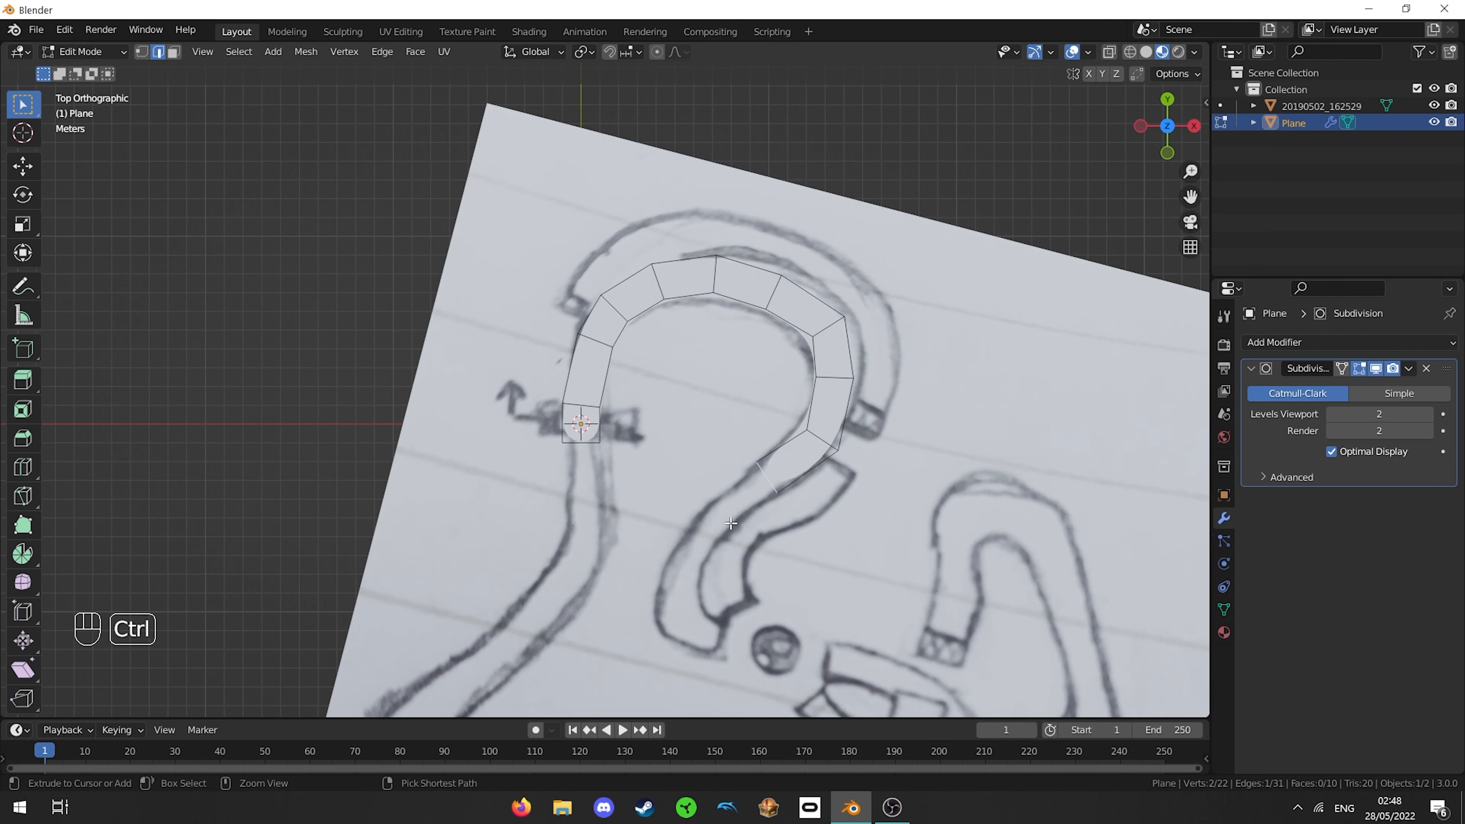
pyautogui.keyDown('ctrl'); pyautogui.rightClick(716, 525); pyautogui.keyUp('ctrl')
pyautogui.keyDown('ctrl'); pyautogui.rightClick(687, 565); pyautogui.keyUp('ctrl')
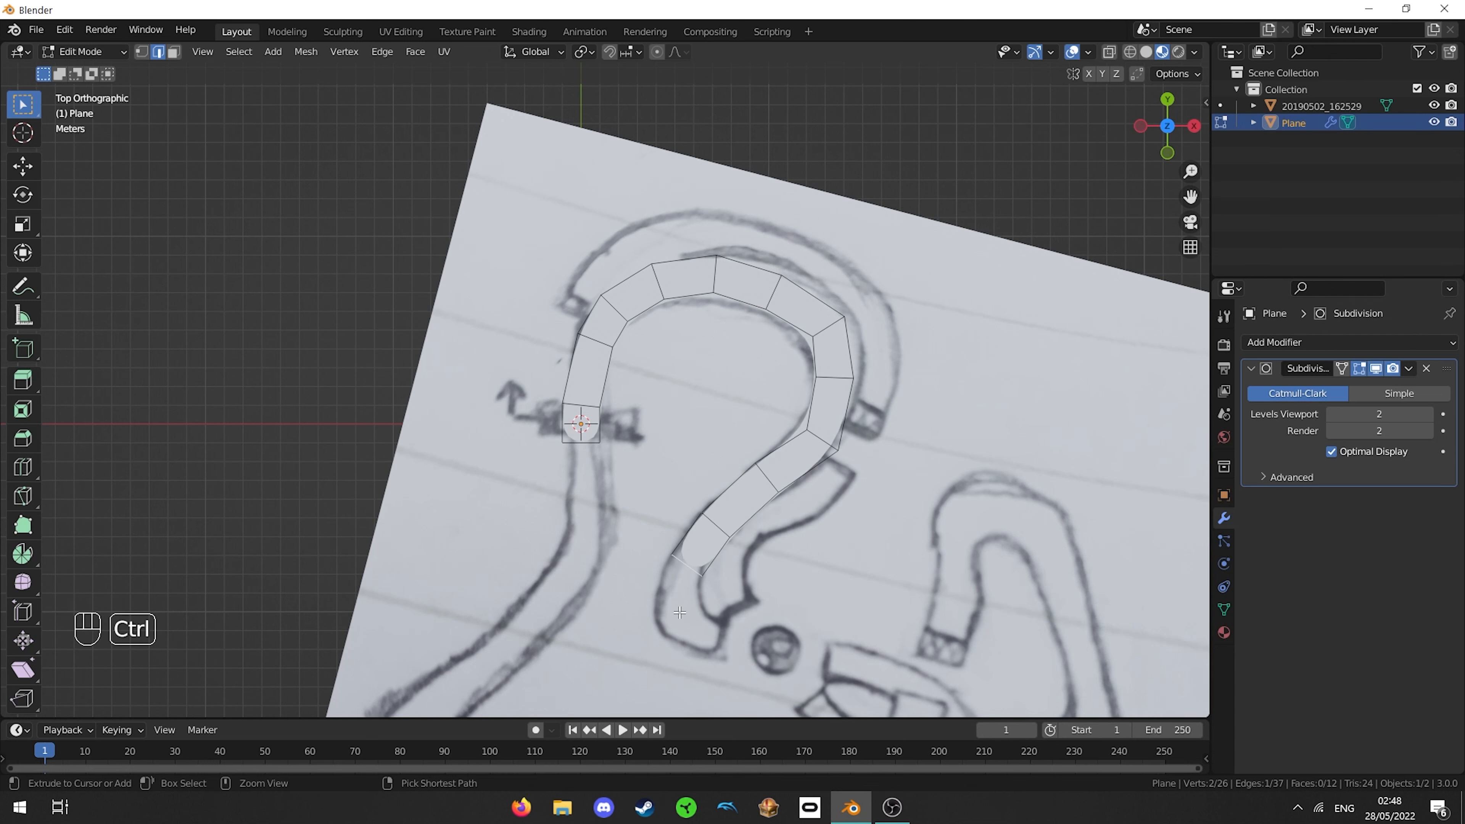
pyautogui.keyDown('ctrl'); pyautogui.rightClick(681, 612); pyautogui.keyUp('ctrl')
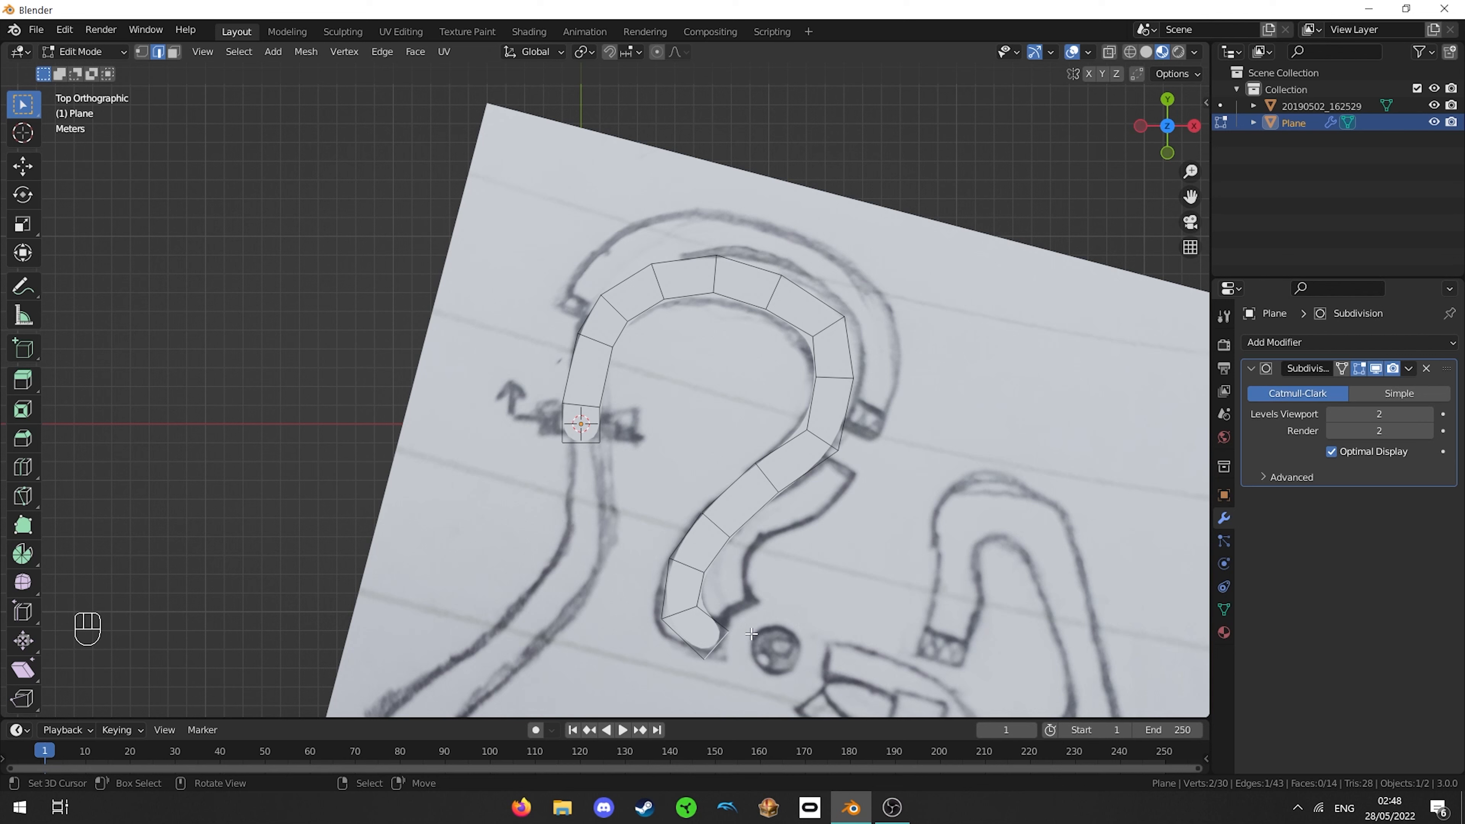
# - Rotate and move the last edge to fit the drawn road's lower end, and shift the outer corner vertex onto the outline
pyautogui.press('r')
pyautogui.click(764, 569)
pyautogui.press('g')
pyautogui.click(767, 552)
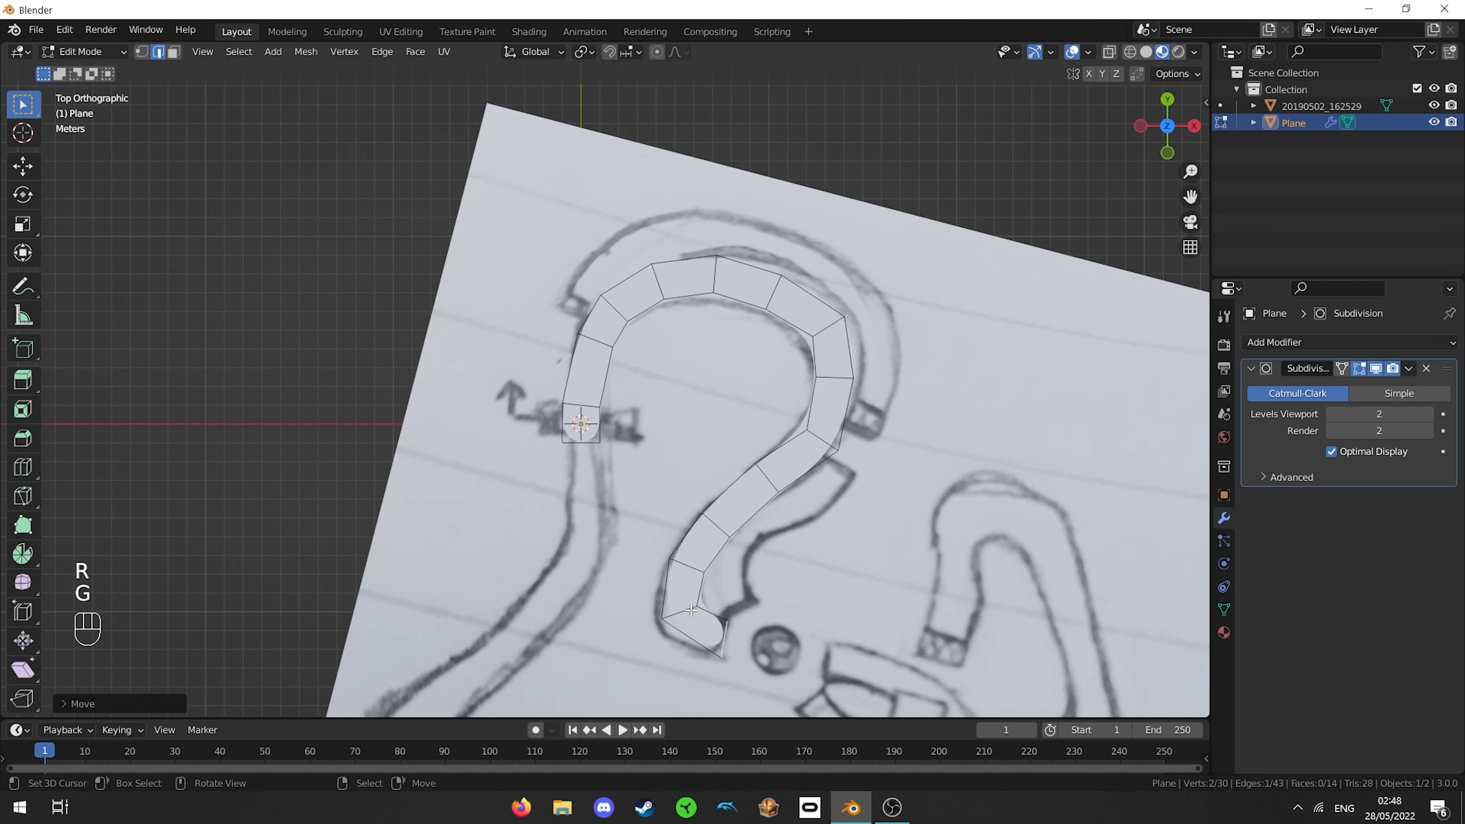
pyautogui.click(141, 52)
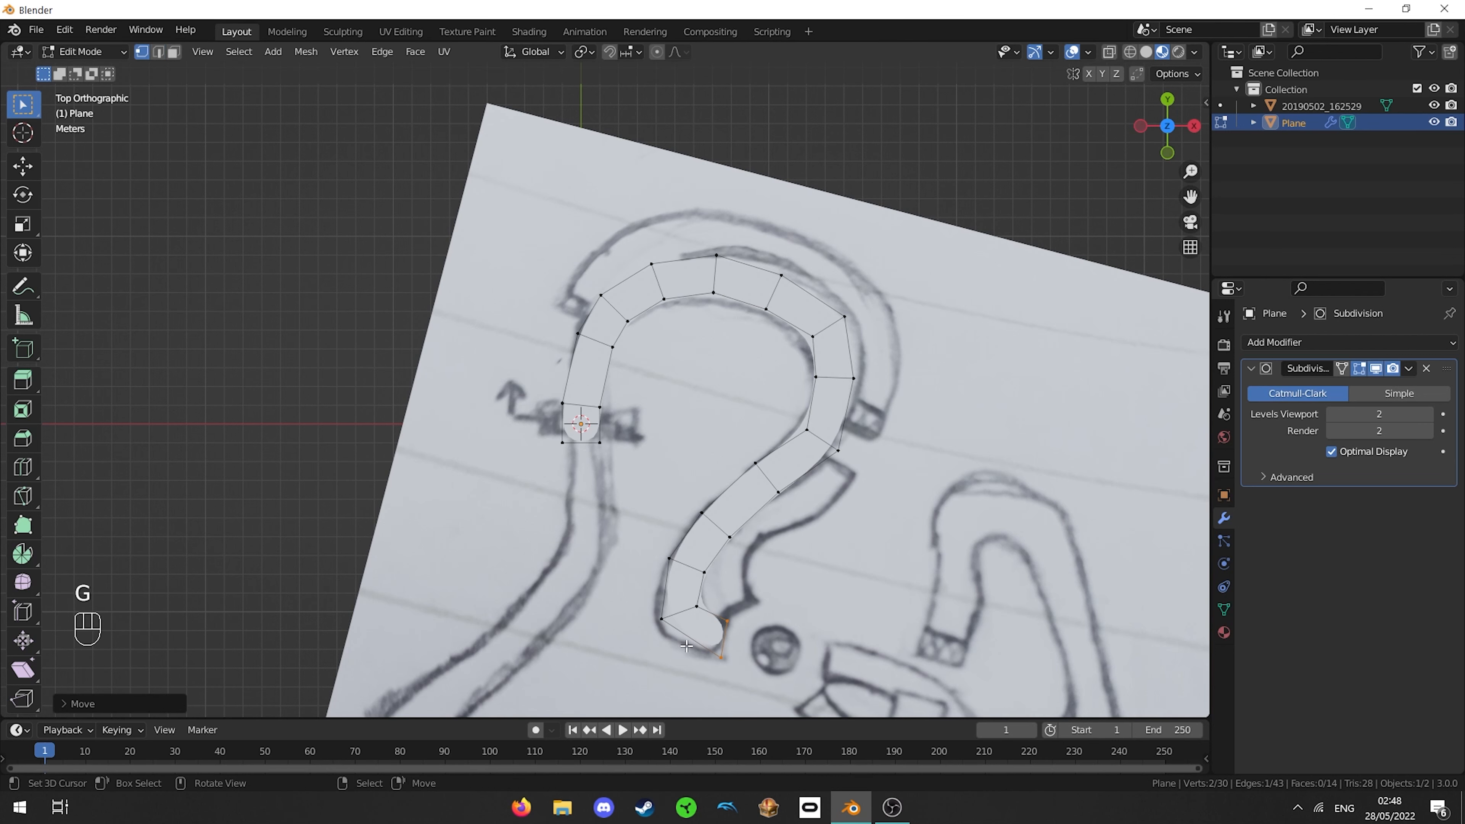
pyautogui.click(661, 619)
pyautogui.press('g')
pyautogui.click(655, 620)
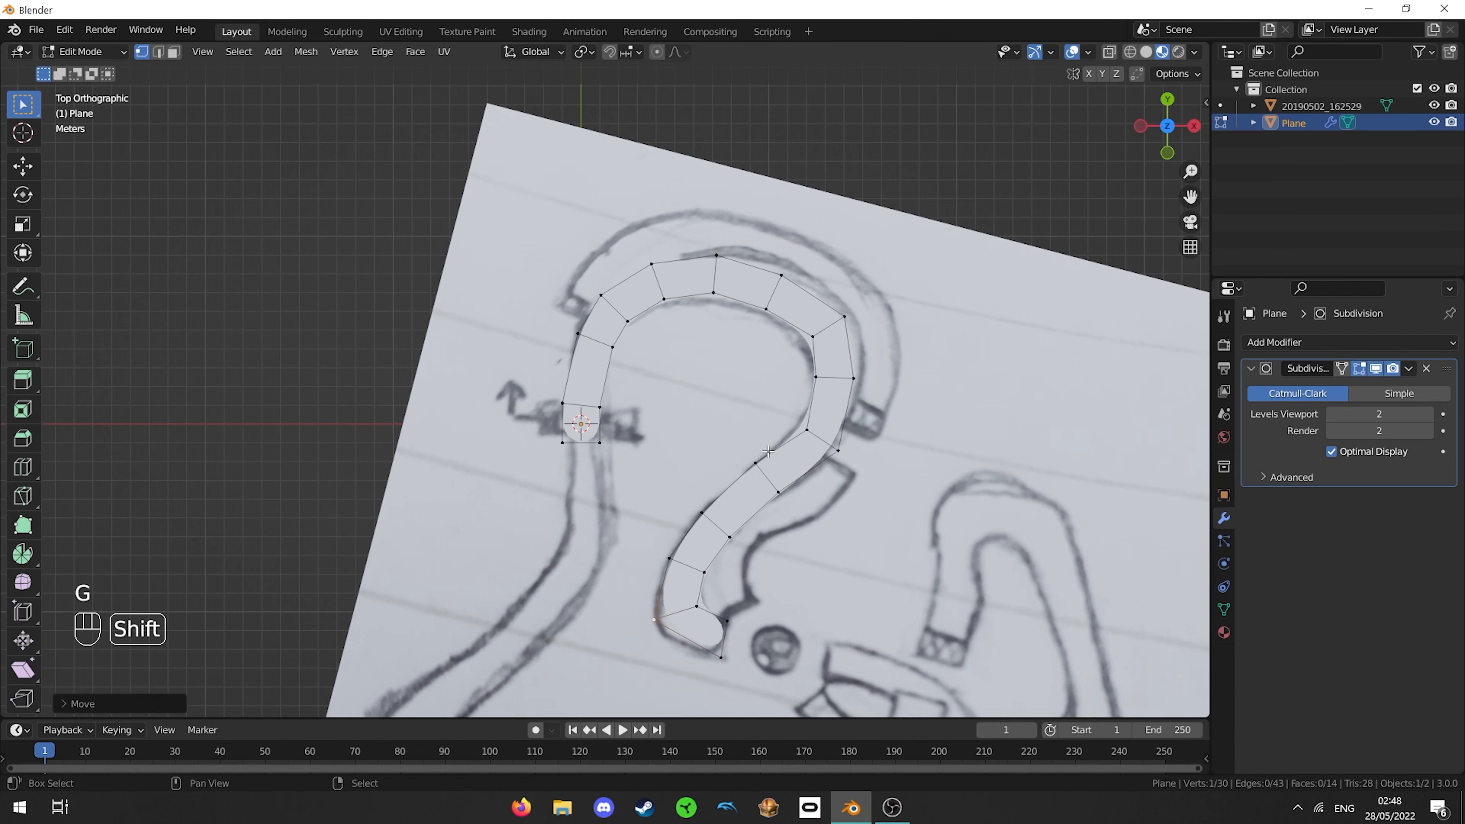
pyautogui.keyDown('shift'); pyautogui.moveTo(767, 451); pyautogui.dragTo(795, 315, button='middle'); pyautogui.keyUp('shift')
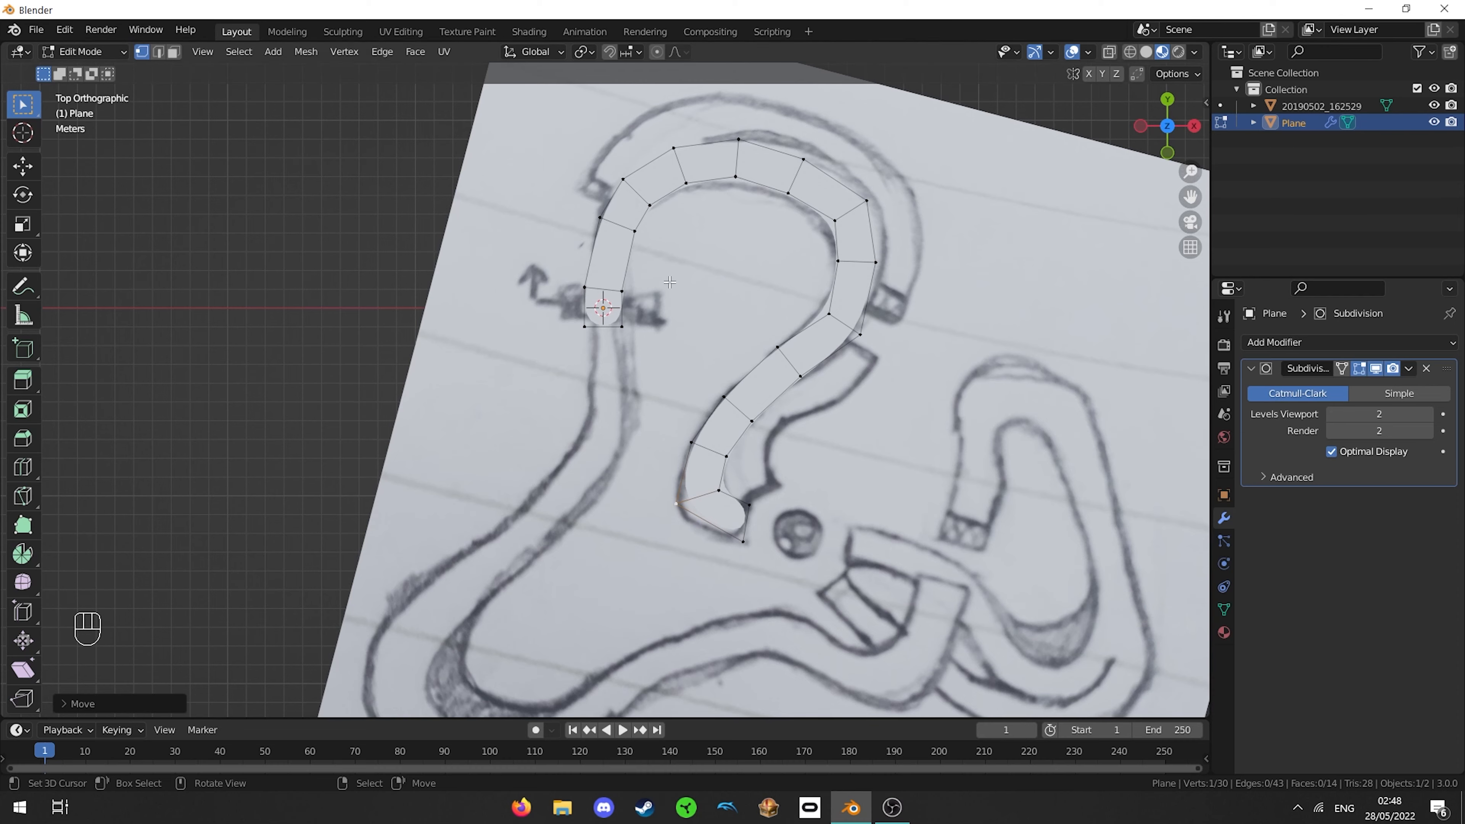
pyautogui.scroll(3, 713, 212)
pyautogui.keyDown('shift'); pyautogui.moveTo(713, 211); pyautogui.dragTo(687, 382, button='middle'); pyautogui.keyUp('shift')
pyautogui.click(624, 379)
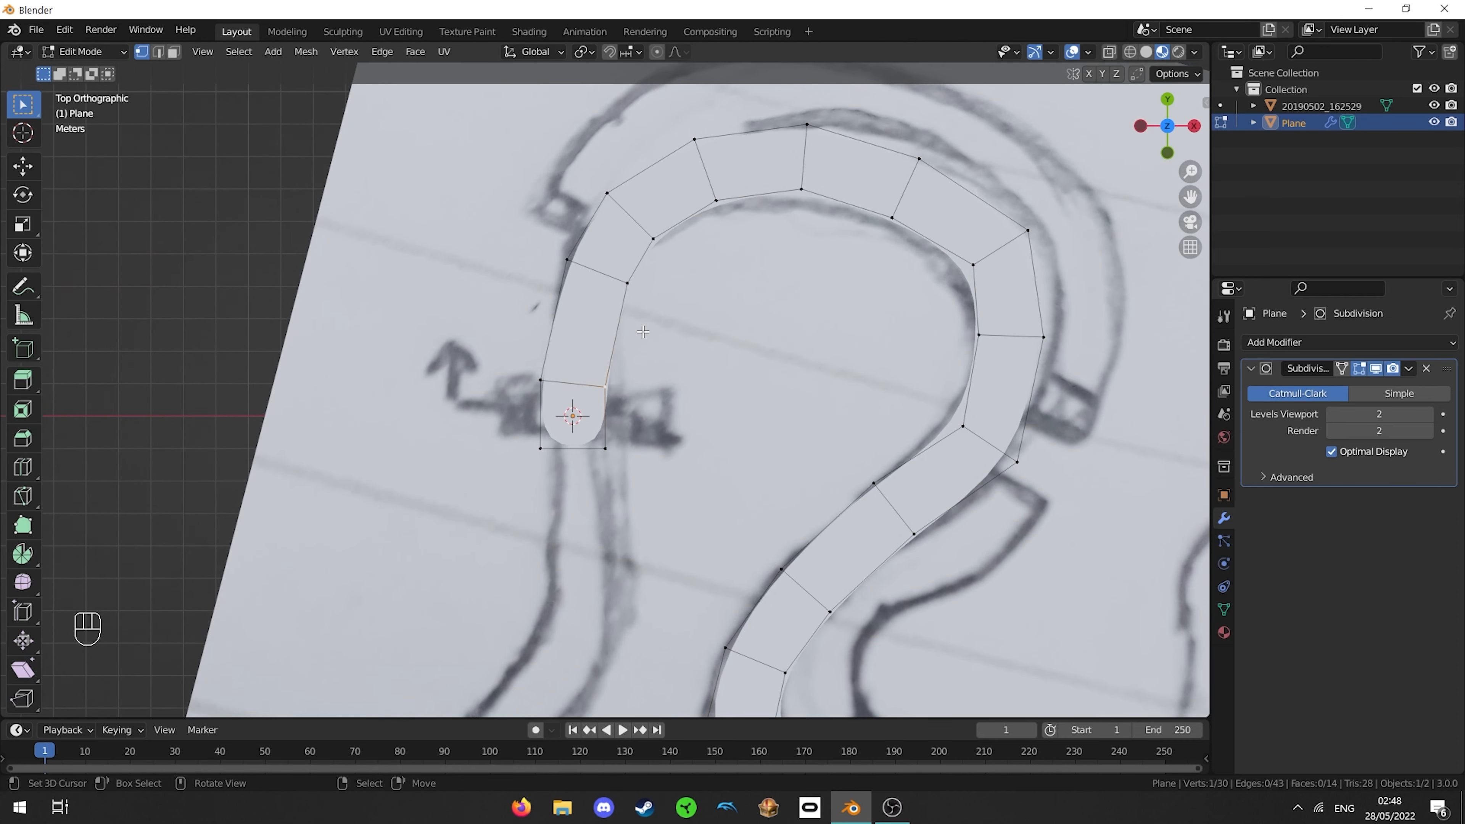
pyautogui.press('g')
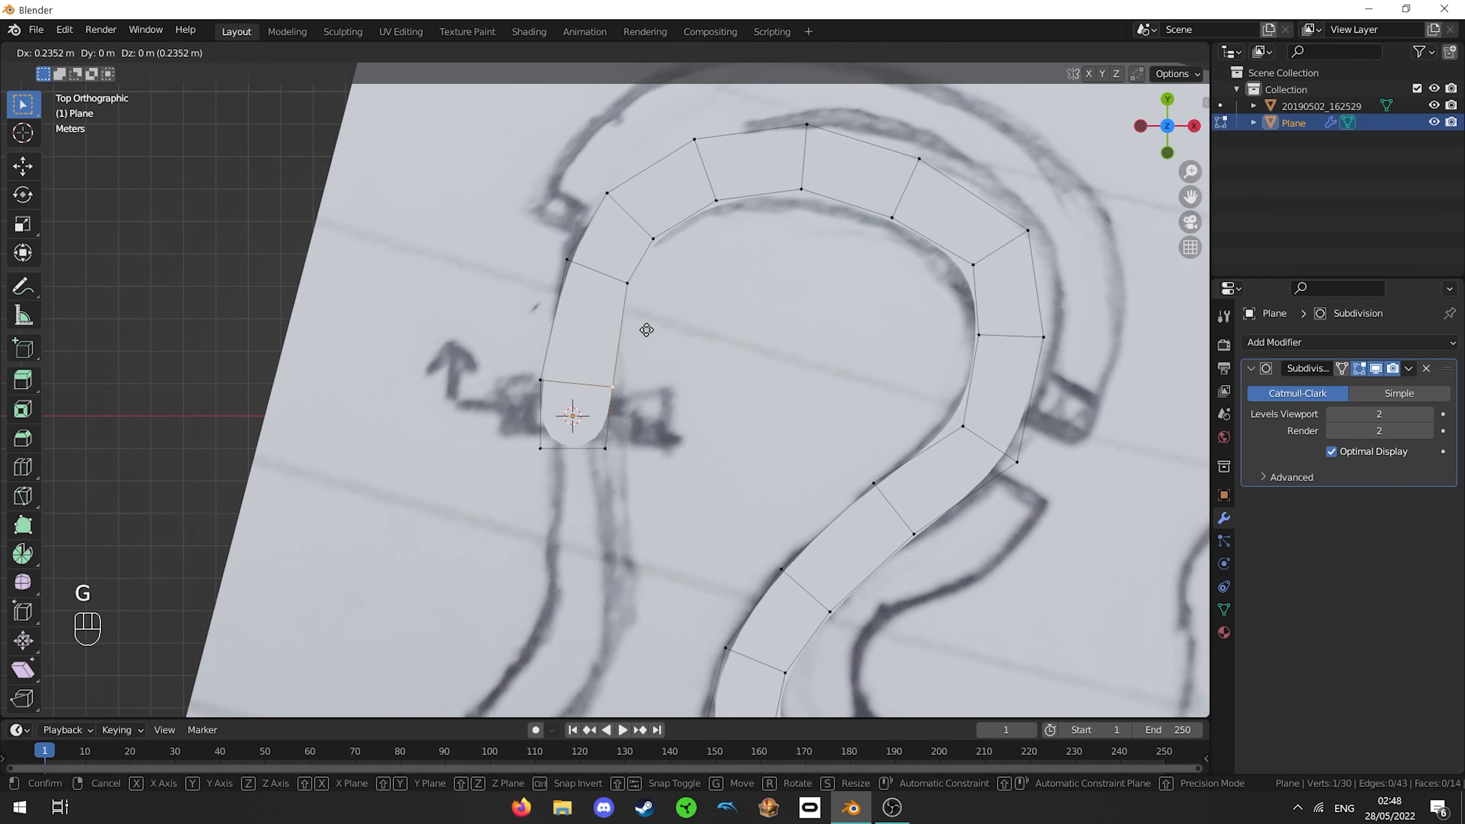
pyautogui.press('Escape')
# - Circle the gap beside the inner vertex at the top bend with an annotation, remove it and return to the selection tool
pyautogui.moveTo(680, 277)
pyautogui.keyDown('shift'); pyautogui.mouseDown(button='middle')
pyautogui.moveTo(607, 338)
pyautogui.moveTo(649, 272)
pyautogui.mouseUp(button='middle'); pyautogui.keyUp('shift')
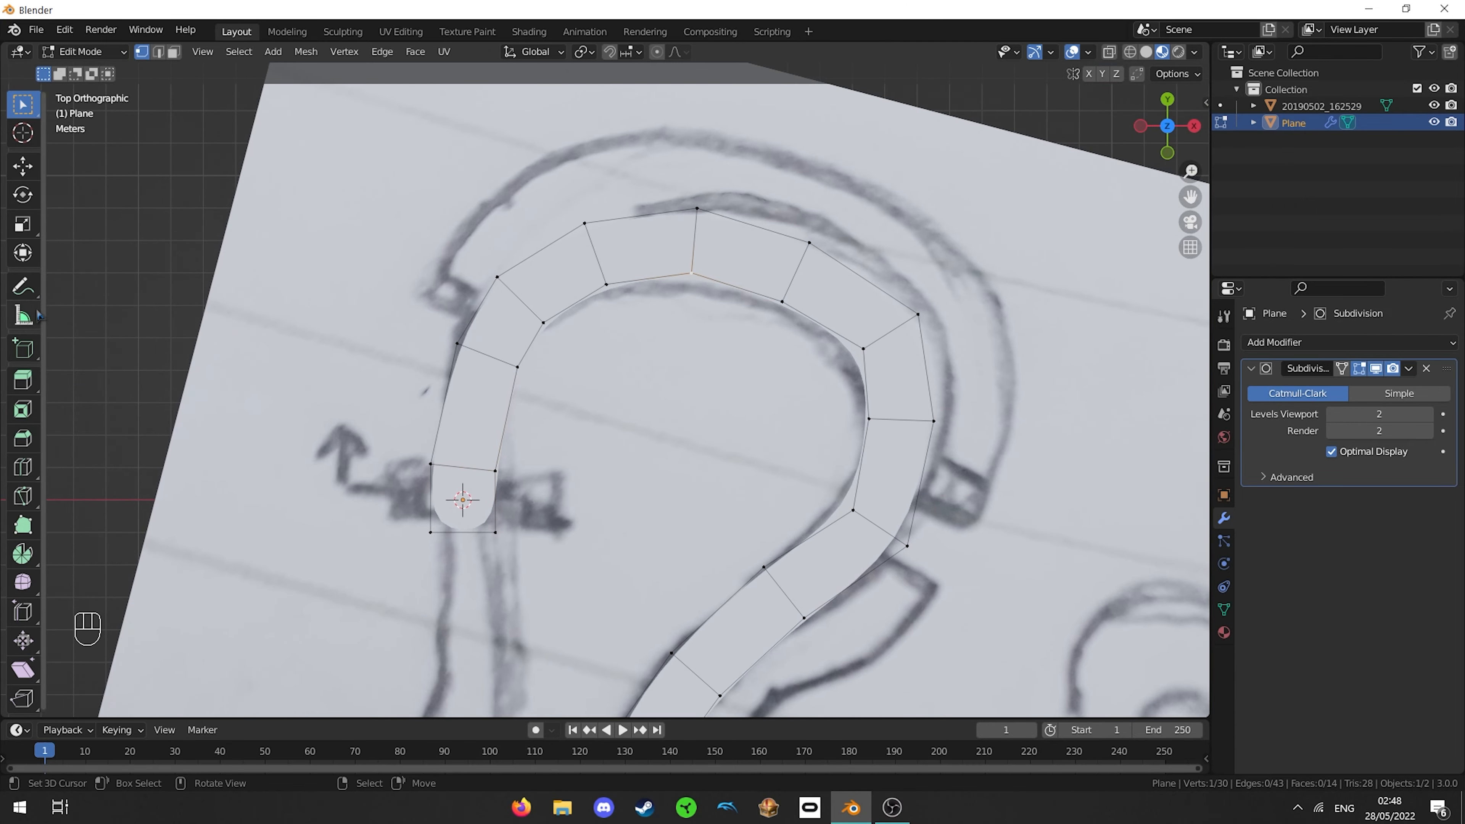
pyautogui.click(23, 286)
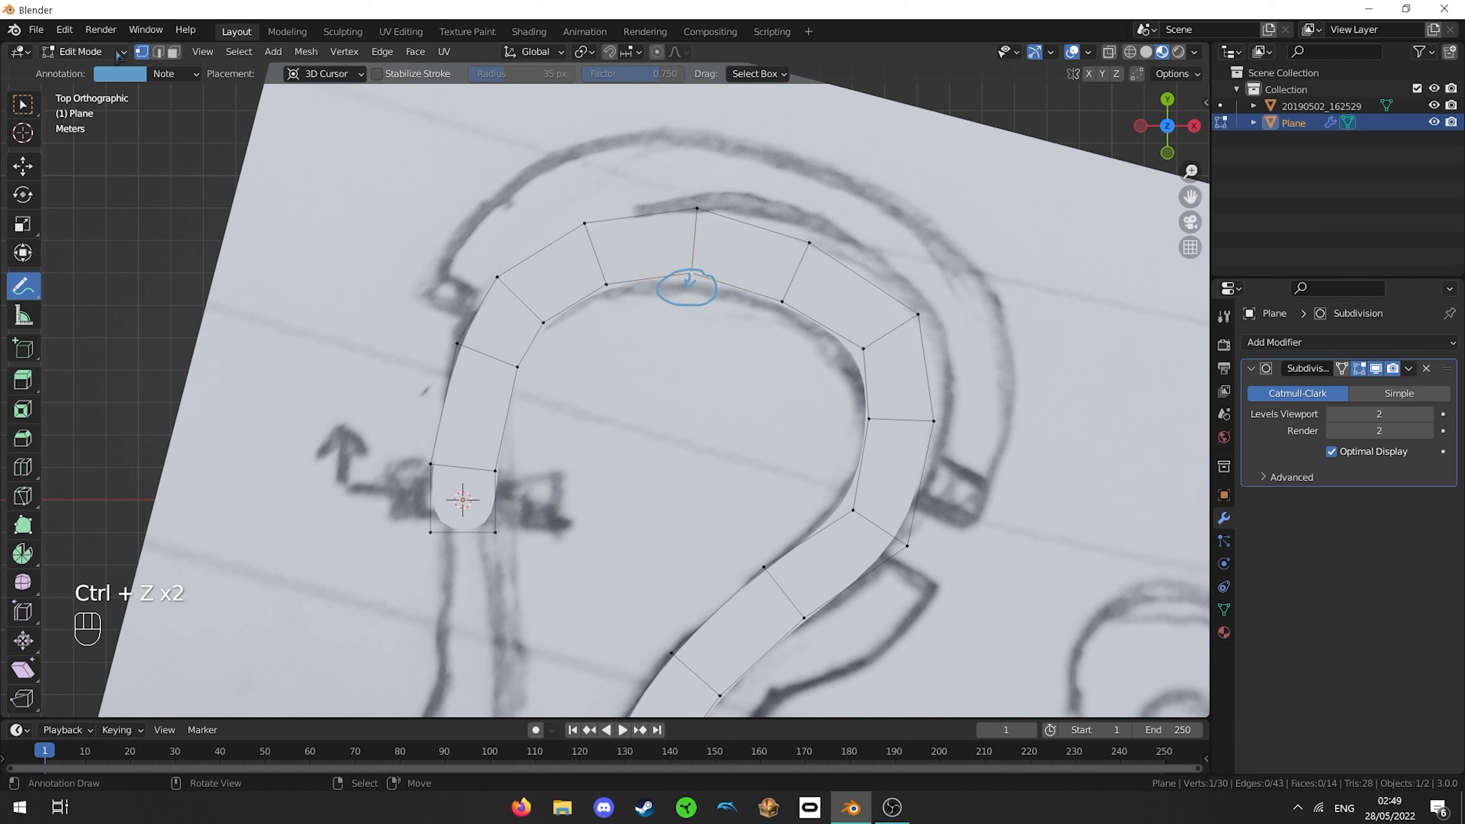
pyautogui.click(168, 78)
pyautogui.click(280, 146)
pyautogui.click(24, 106)
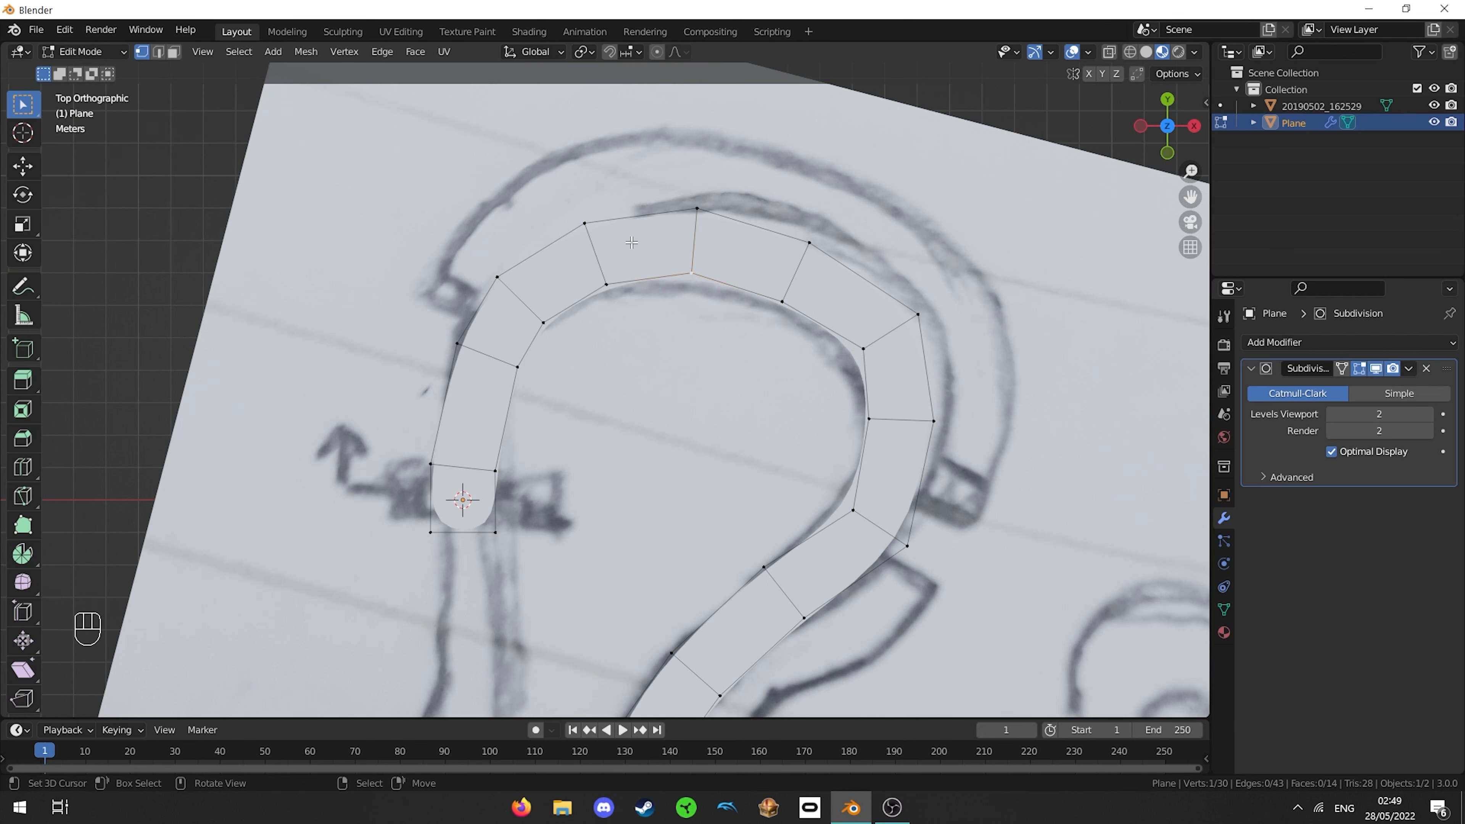
# - Move the inner vertex at the crown of the top bend and the next inner vertex onto the drawn inner line
pyautogui.press('g')
pyautogui.press('g')
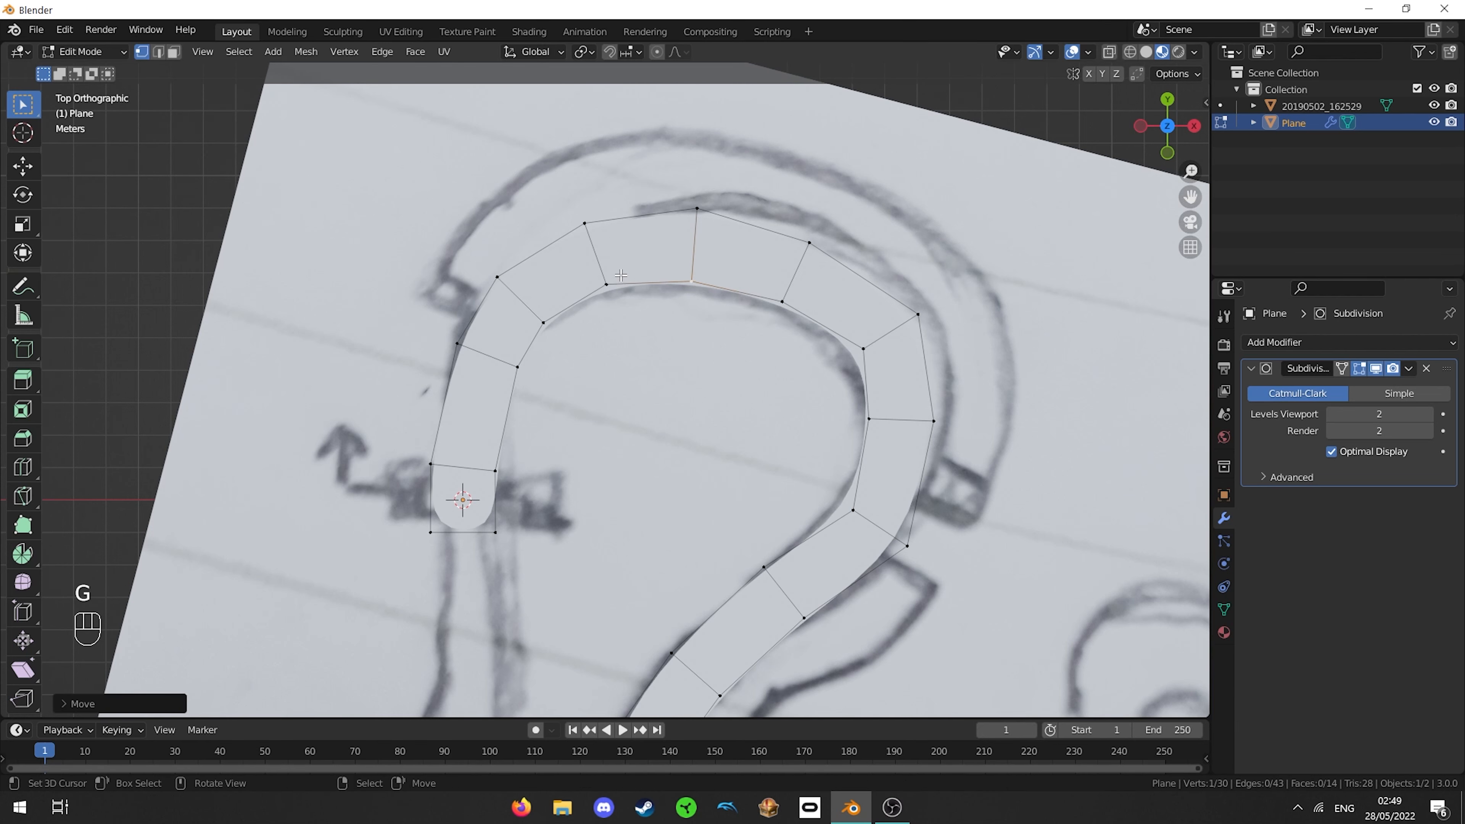
pyautogui.click(621, 278)
pyautogui.click(782, 296)
pyautogui.press('g')
pyautogui.click(783, 300)
# - Move the three inner vertices down the right side of the top bend onto the drawn inner line
pyautogui.keyDown('shift'); pyautogui.moveTo(836, 323); pyautogui.dragTo(711, 279, button='middle'); pyautogui.keyUp('shift')
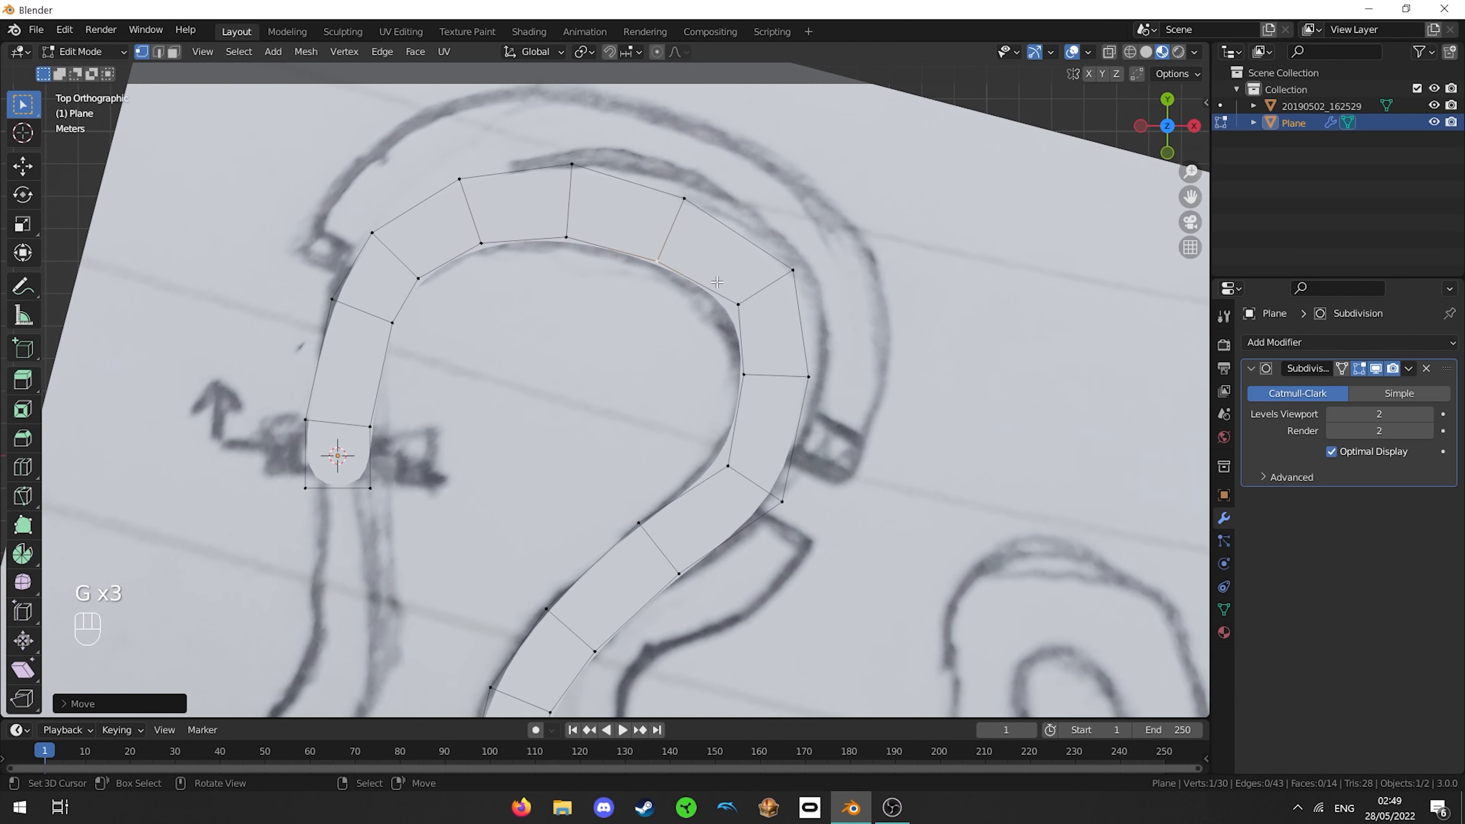
pyautogui.click(729, 287)
pyautogui.press('g')
pyautogui.click(714, 289)
pyautogui.click(762, 411)
pyautogui.press('g')
pyautogui.click(759, 411)
pyautogui.click(734, 462)
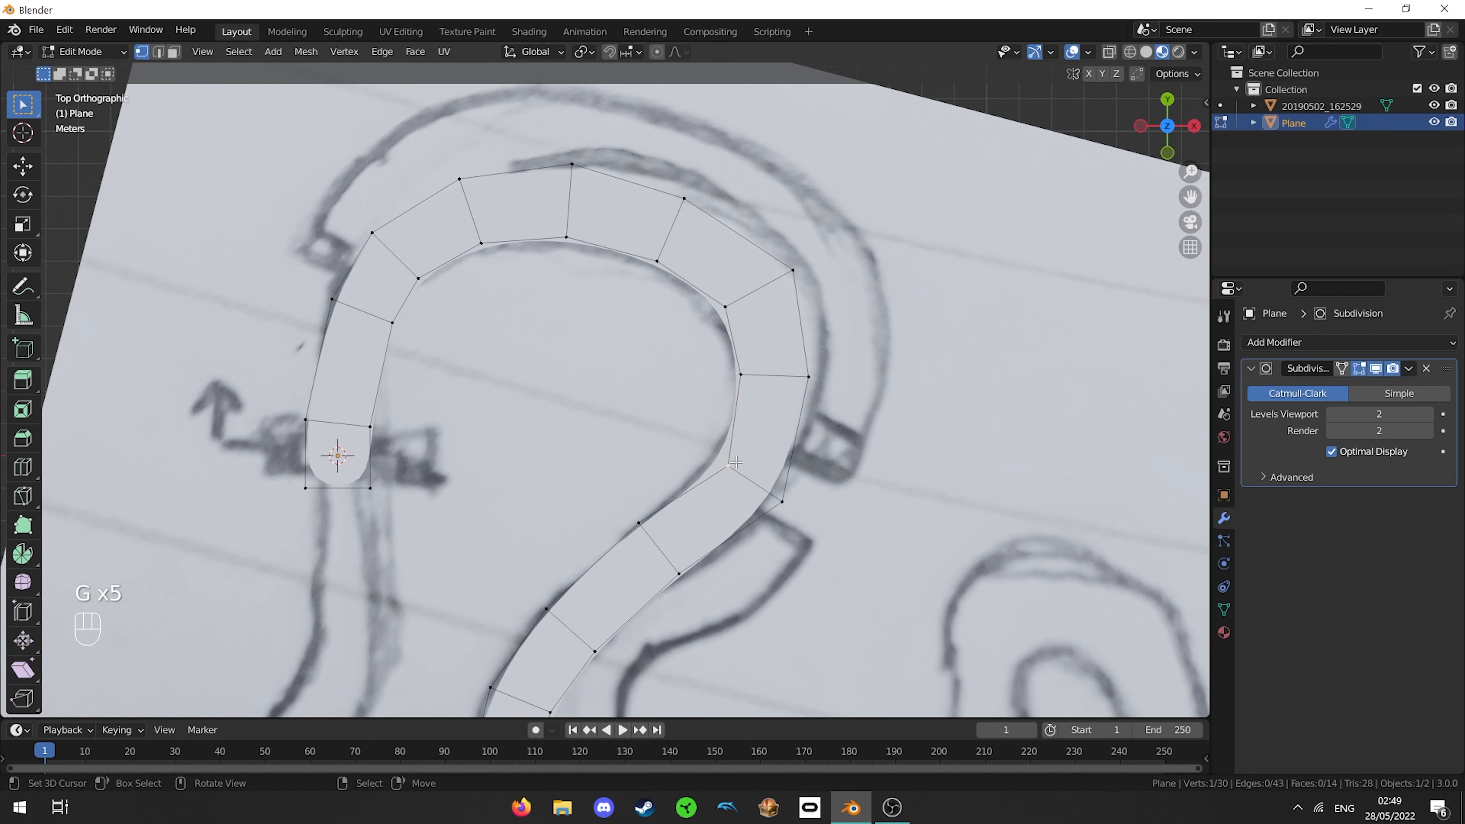
pyautogui.press('g')
pyautogui.click(730, 462)
# - Adjust the two left-side vertices along the diagonal section to follow the drawn road edge
pyautogui.keyDown('shift'); pyautogui.moveTo(724, 470); pyautogui.dragTo(742, 364, button='middle'); pyautogui.keyUp('shift')
pyautogui.click(656, 418)
pyautogui.press('g')
pyautogui.click(650, 415)
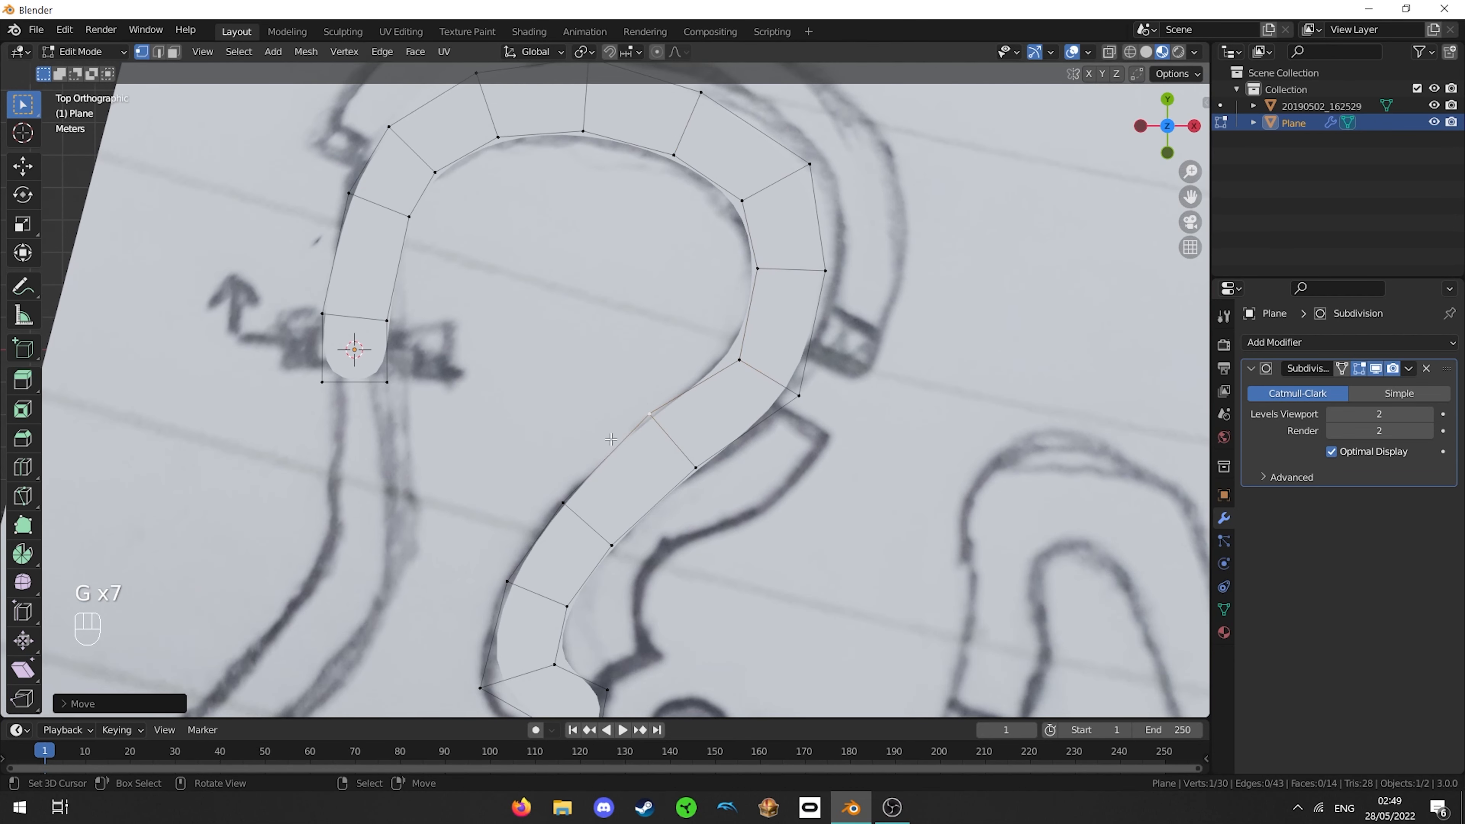
pyautogui.click(562, 503)
pyautogui.press('g')
pyautogui.click(562, 502)
# - Move the outer-side vertices around the lower hook, including the outer corner of the end edge, outward to the drawn outline
pyautogui.keyDown('shift'); pyautogui.moveTo(479, 687); pyautogui.dragTo(524, 594, button='middle'); pyautogui.keyUp('shift')
pyautogui.click(525, 595)
pyautogui.press('g')
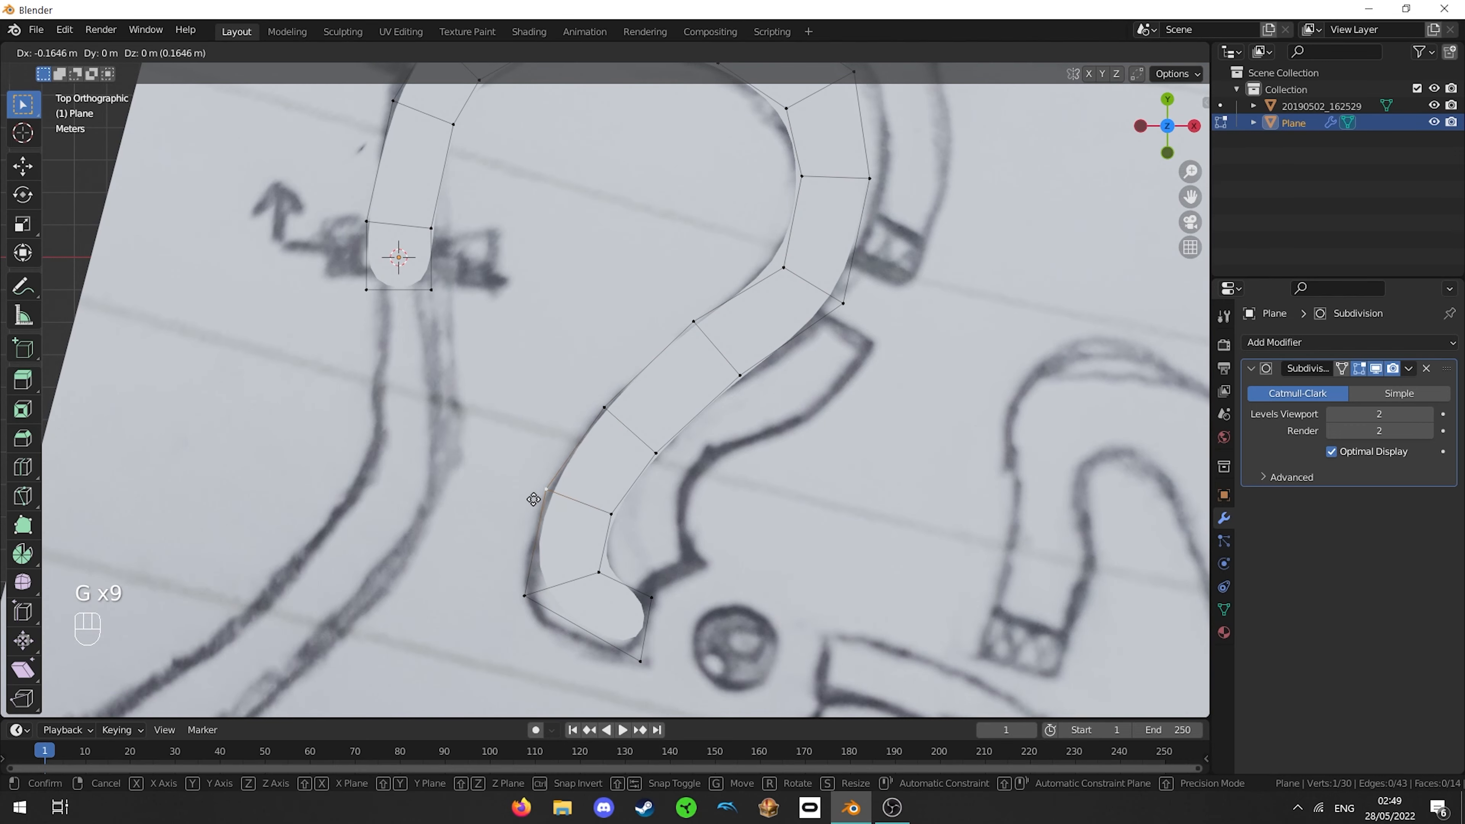
pyautogui.click(512, 614)
pyautogui.press('g')
pyautogui.click(513, 607)
pyautogui.click(638, 659)
pyautogui.press('g')
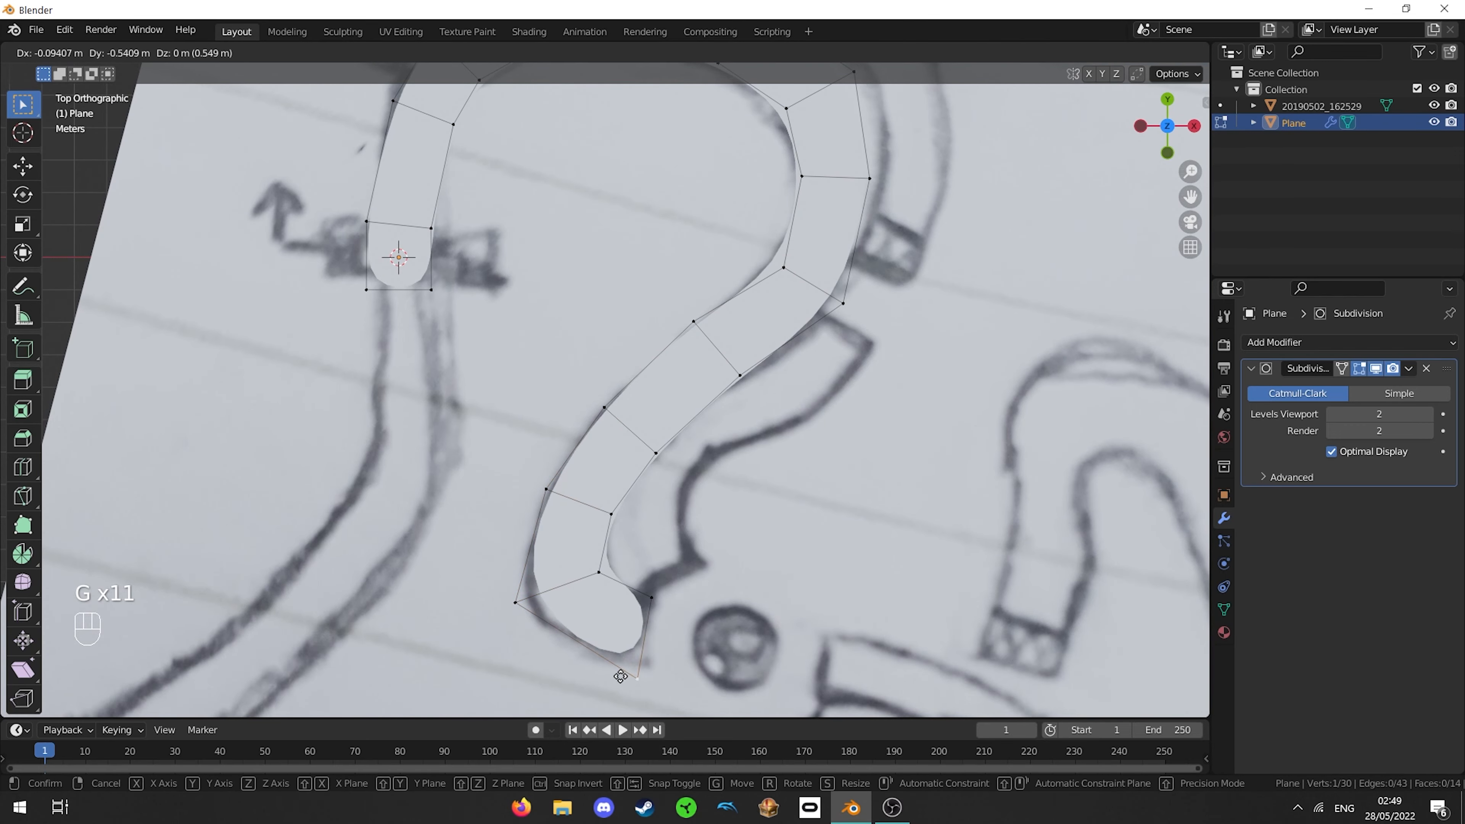
pyautogui.click(630, 665)
# - Examine the smoothed road in Object Mode against the drawn outline around the top bend
pyautogui.scroll(-4, 629, 665)
pyautogui.keyDown('shift'); pyautogui.moveTo(674, 309); pyautogui.dragTo(660, 411, button='middle'); pyautogui.keyUp('shift')
pyautogui.scroll(2, 659, 411)
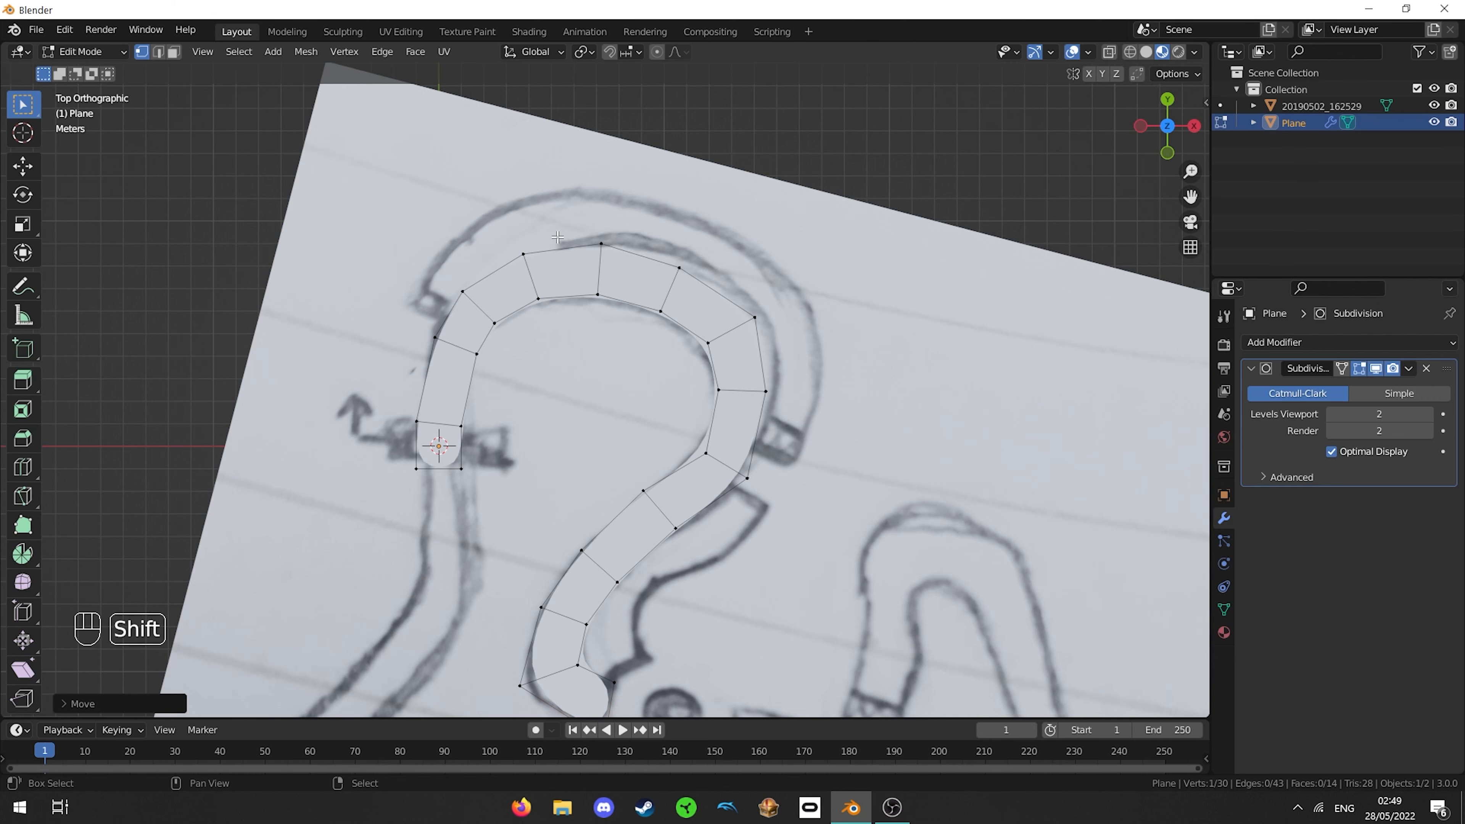
pyautogui.keyDown('shift'); pyautogui.moveTo(660, 411); pyautogui.dragTo(631, 539, button='middle'); pyautogui.keyUp('shift')
pyautogui.scroll(3, 631, 540)
pyautogui.press('Tab')
pyautogui.keyDown('shift'); pyautogui.moveTo(505, 369); pyautogui.dragTo(766, 337, button='middle'); pyautogui.keyUp('shift')
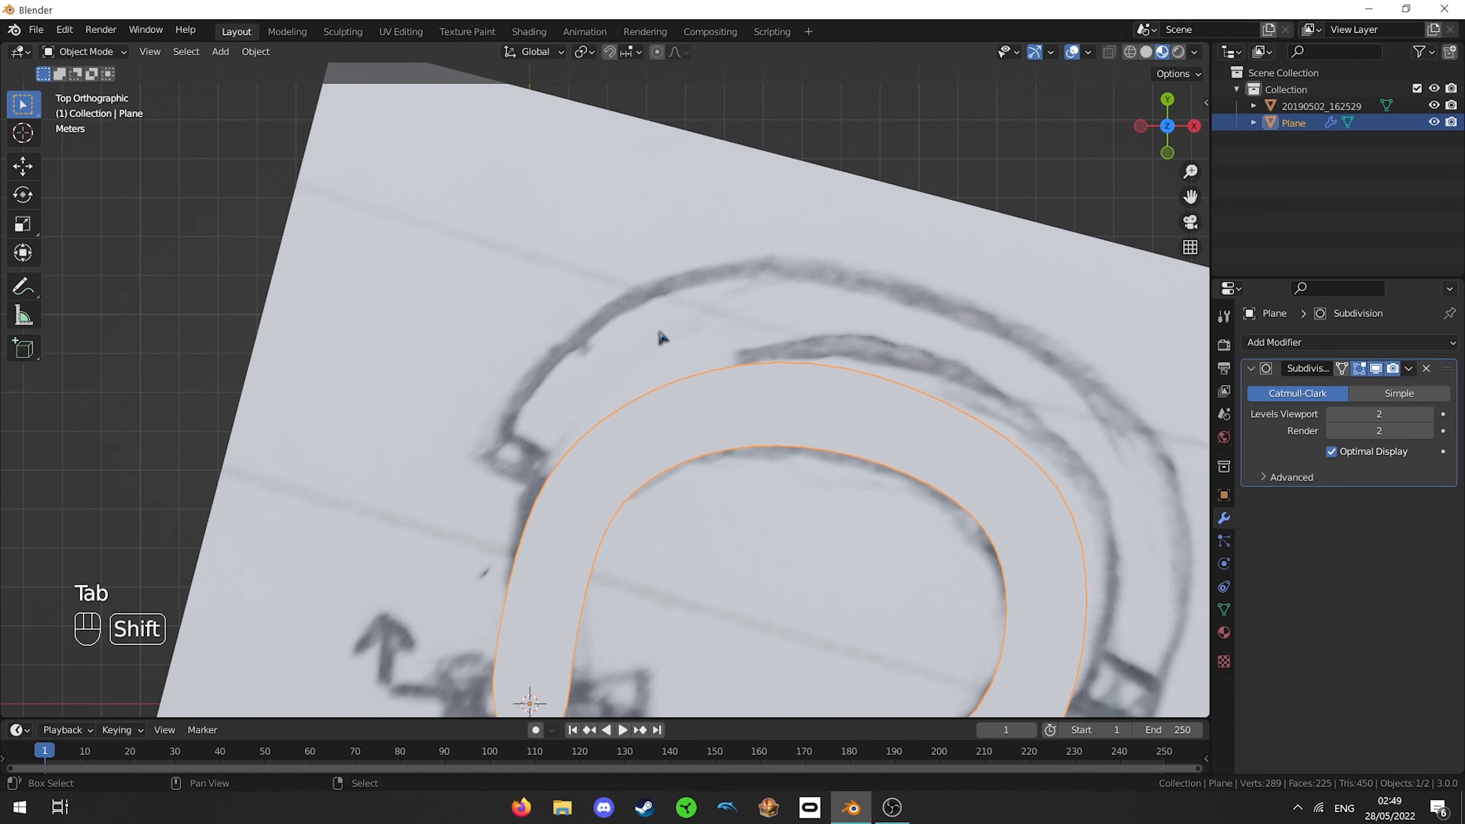
pyautogui.keyDown('shift'); pyautogui.moveTo(664, 333); pyautogui.dragTo(741, 388, button='middle'); pyautogui.keyUp('shift')
pyautogui.scroll(-3, 527, 323)
# - Back in Edit Mode, slide the cross edge just left of the top bend's crown along the road toward the crown's cross edge
pyautogui.press('Tab')
pyautogui.scroll(2, 527, 323)
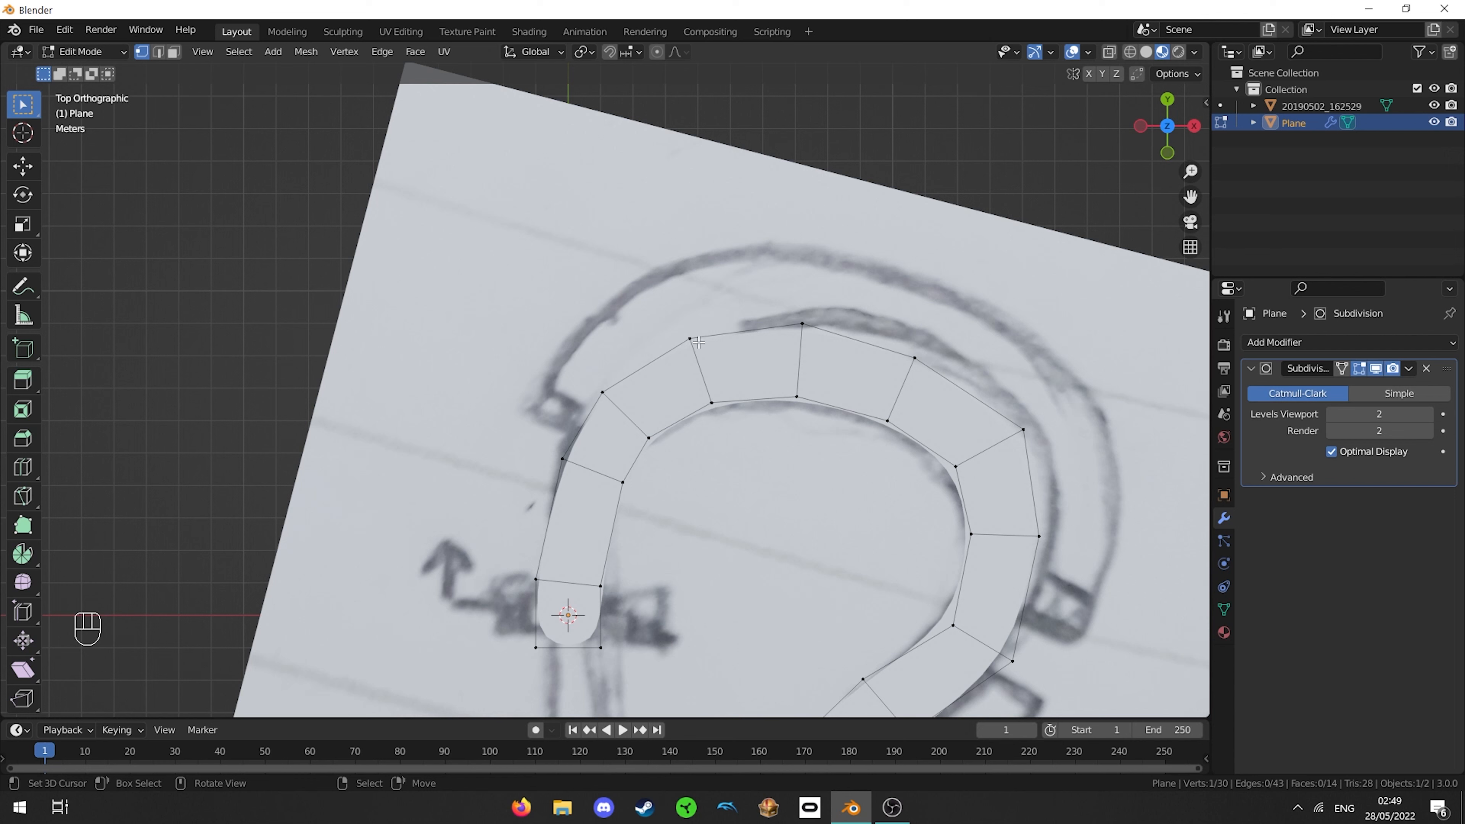
pyautogui.keyDown('shift'); pyautogui.click(702, 401); pyautogui.keyUp('shift')
pyautogui.press('g')
pyautogui.press('g')
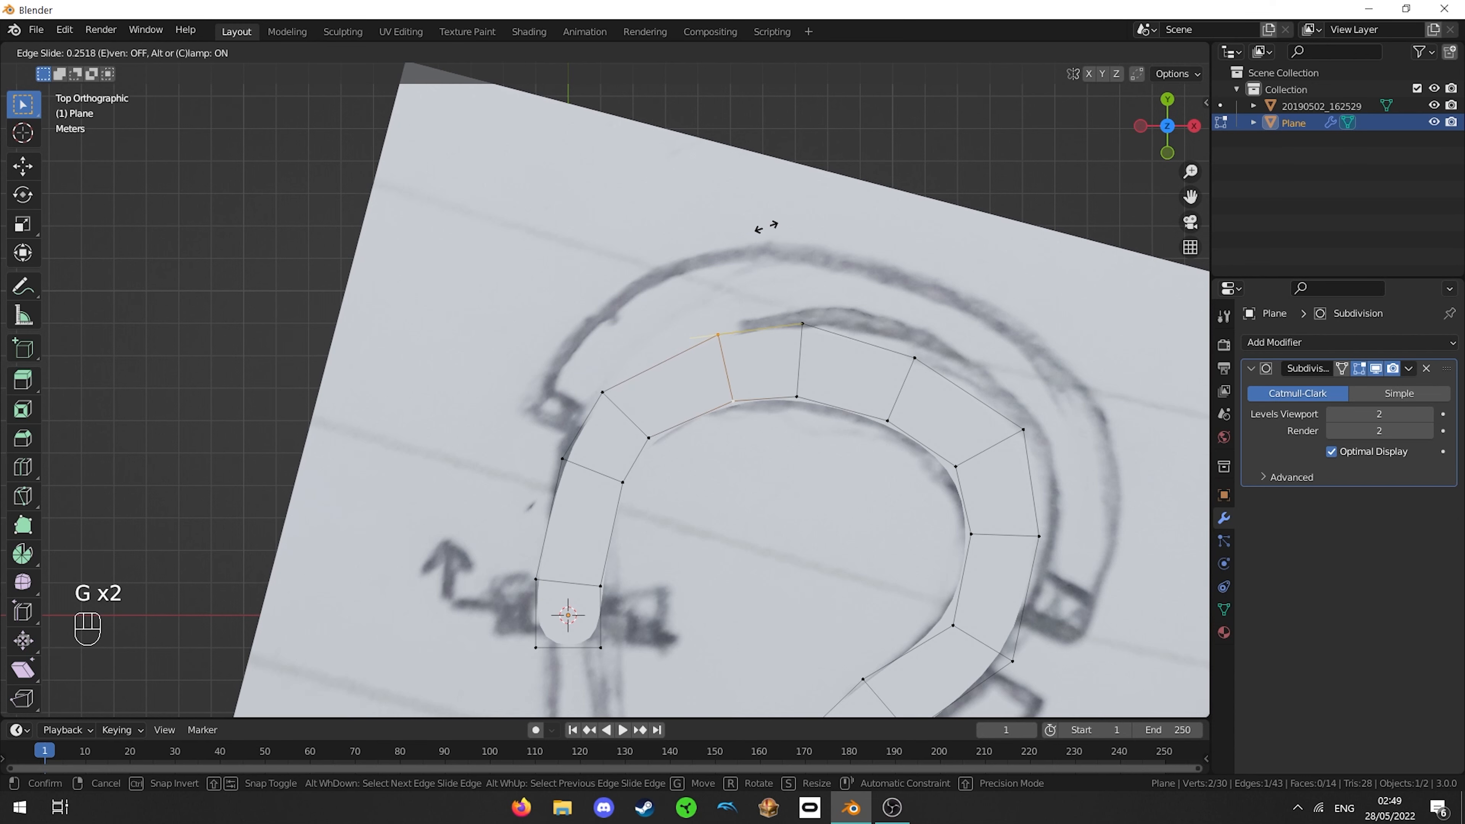
pyautogui.click(790, 216)
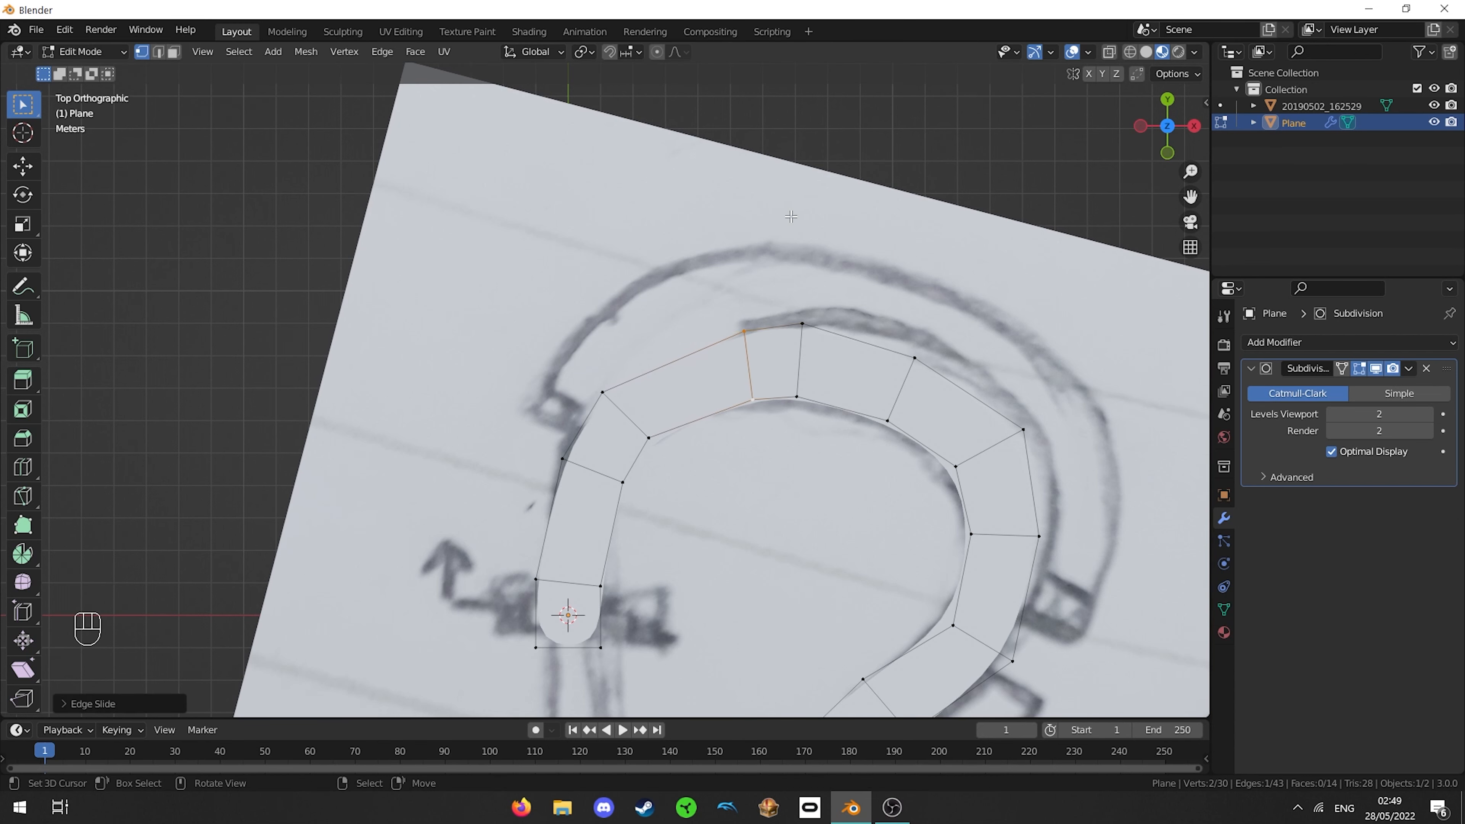
# - Rotate and reposition the cross edge just left of the top bend's crown, and slide it along the road to fit the drawing
pyautogui.press('r')
pyautogui.click(803, 218)
pyautogui.press('g')
pyautogui.click(794, 221)
pyautogui.scroll(5, 738, 322)
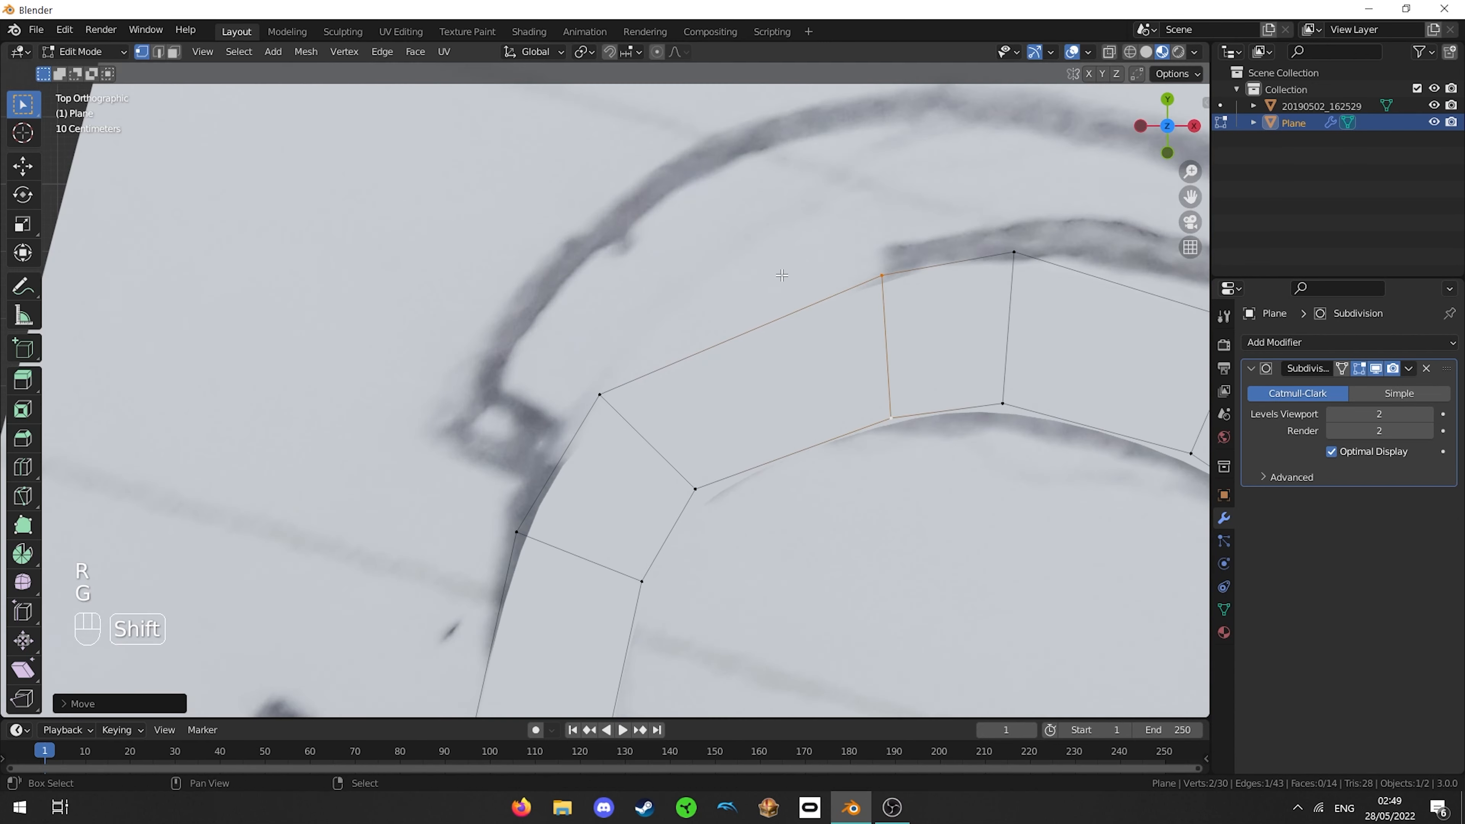
pyautogui.press('g')
pyautogui.press('g')
pyautogui.click(751, 352)
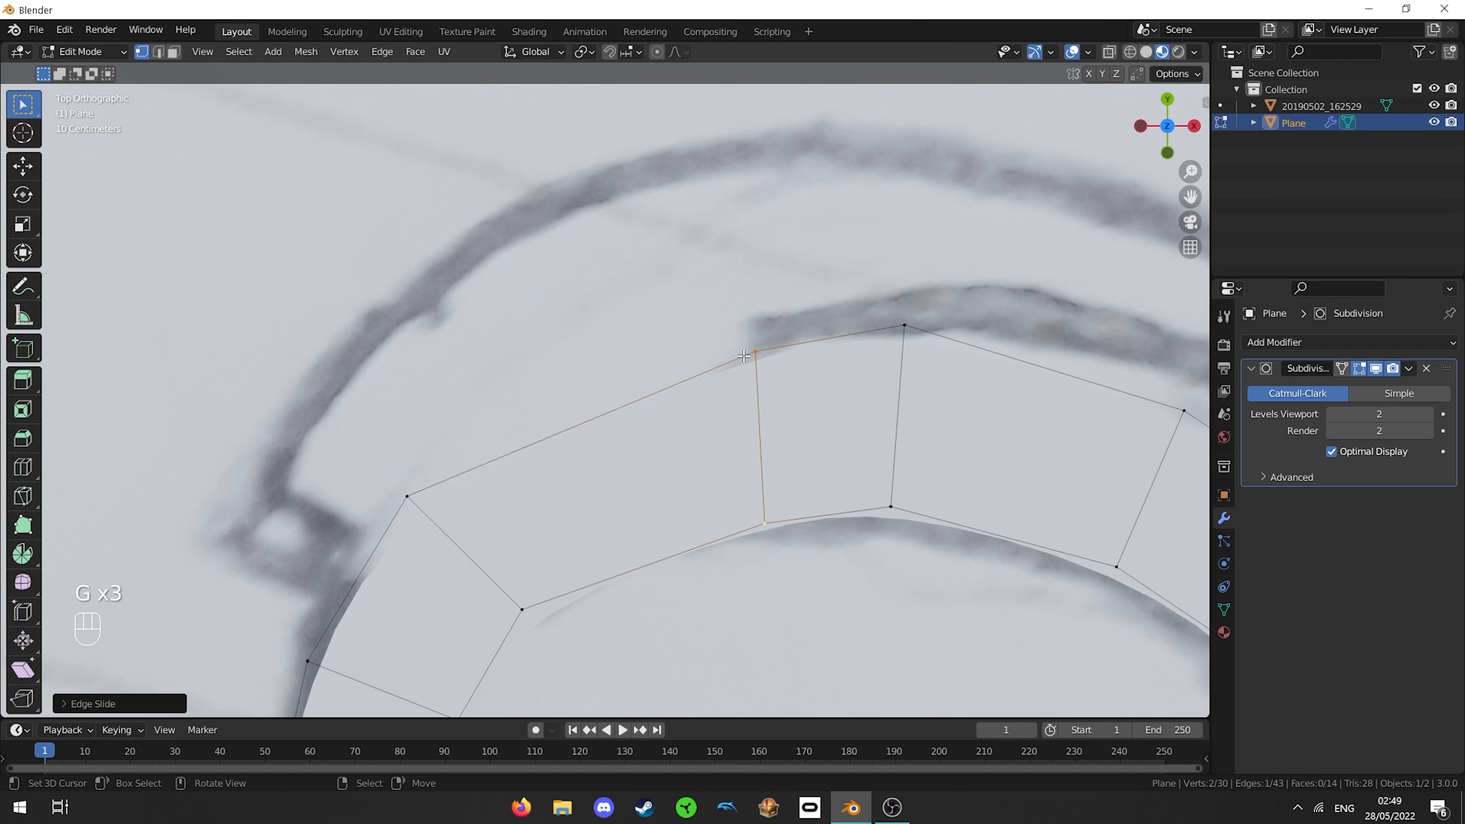
# - Slide the cross edge at the top bend's left shoulder down along the road toward the straight section
pyautogui.scroll(-1, 743, 356)
pyautogui.keyDown('shift'); pyautogui.moveTo(693, 404); pyautogui.dragTo(798, 274, button='middle'); pyautogui.keyUp('shift')
pyautogui.rightClick(544, 355)
pyautogui.keyDown('shift'); pyautogui.rightClick(645, 448); pyautogui.keyUp('shift')
pyautogui.press('g')
pyautogui.press('g')
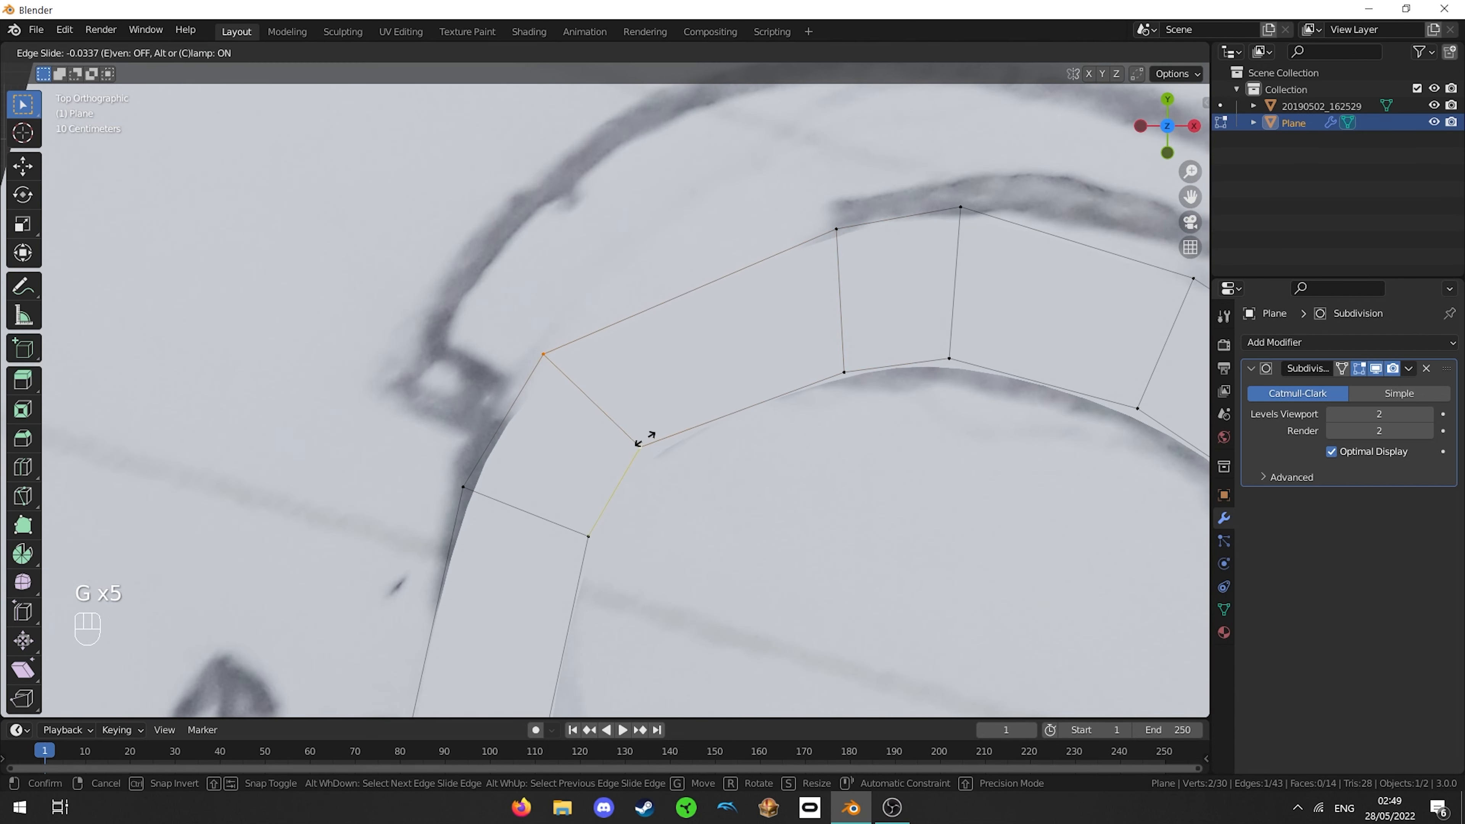
pyautogui.click(610, 502)
# - Add a loop cut across the long face at the bend's upper left and move it outward, with its outer vertex further out
pyautogui.scroll(-2, 733, 346)
pyautogui.keyDown('shift'); pyautogui.moveTo(747, 335); pyautogui.dragTo(700, 359, button='middle'); pyautogui.keyUp('shift')
pyautogui.hotkey('ctrl', 'r')
pyautogui.click(639, 372)
pyautogui.press('g')
pyautogui.click(639, 358)
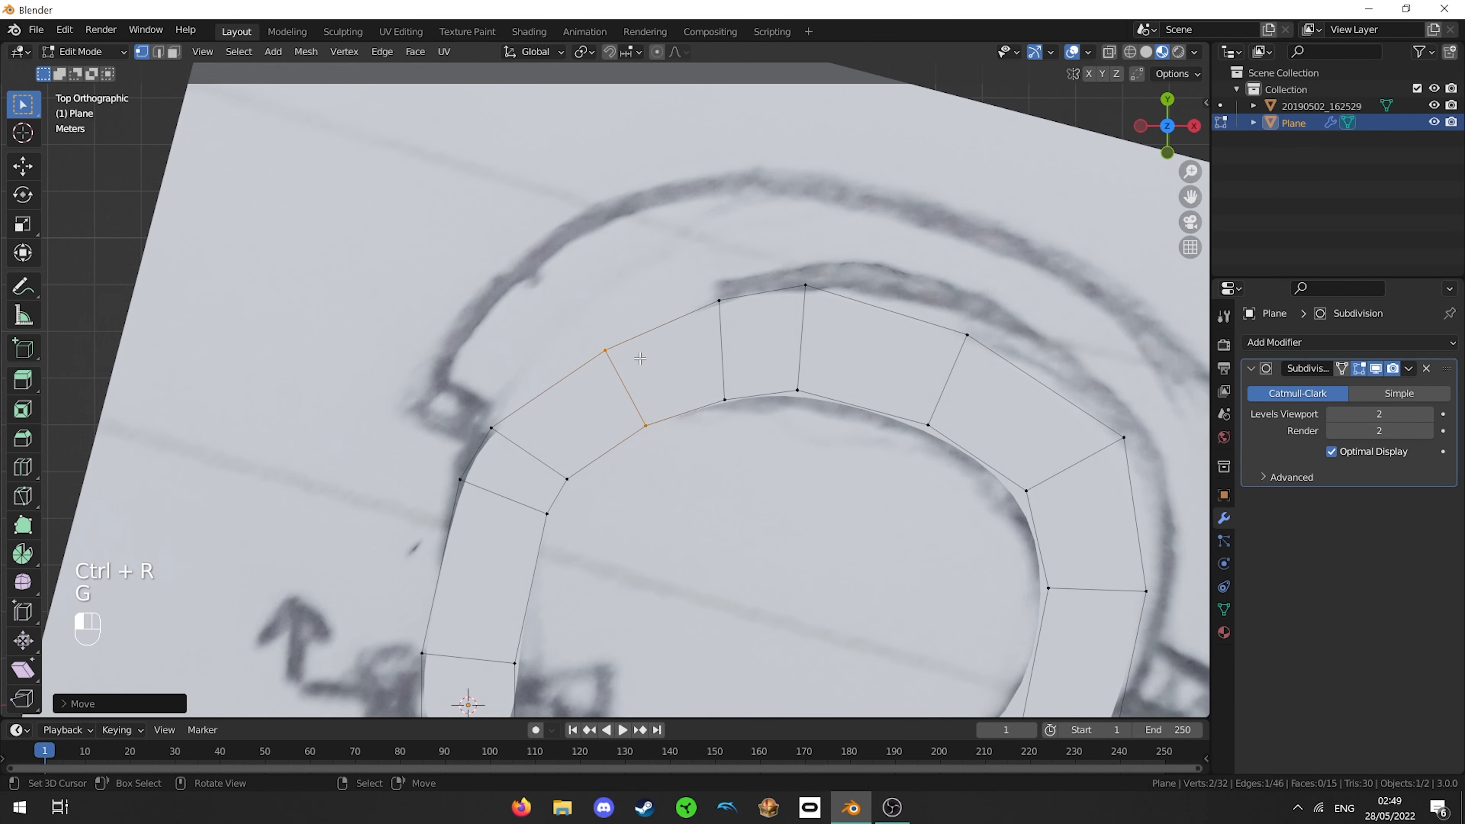
pyautogui.rightClick(605, 347)
pyautogui.press('g')
pyautogui.click(602, 336)
# - Extrude the three outer vertices along the bend's upper left outward to the drawn outer line
pyautogui.scroll(-2, 658, 387)
pyautogui.keyDown('shift'); pyautogui.moveTo(680, 388); pyautogui.dragTo(672, 379, button='middle'); pyautogui.keyUp('shift')
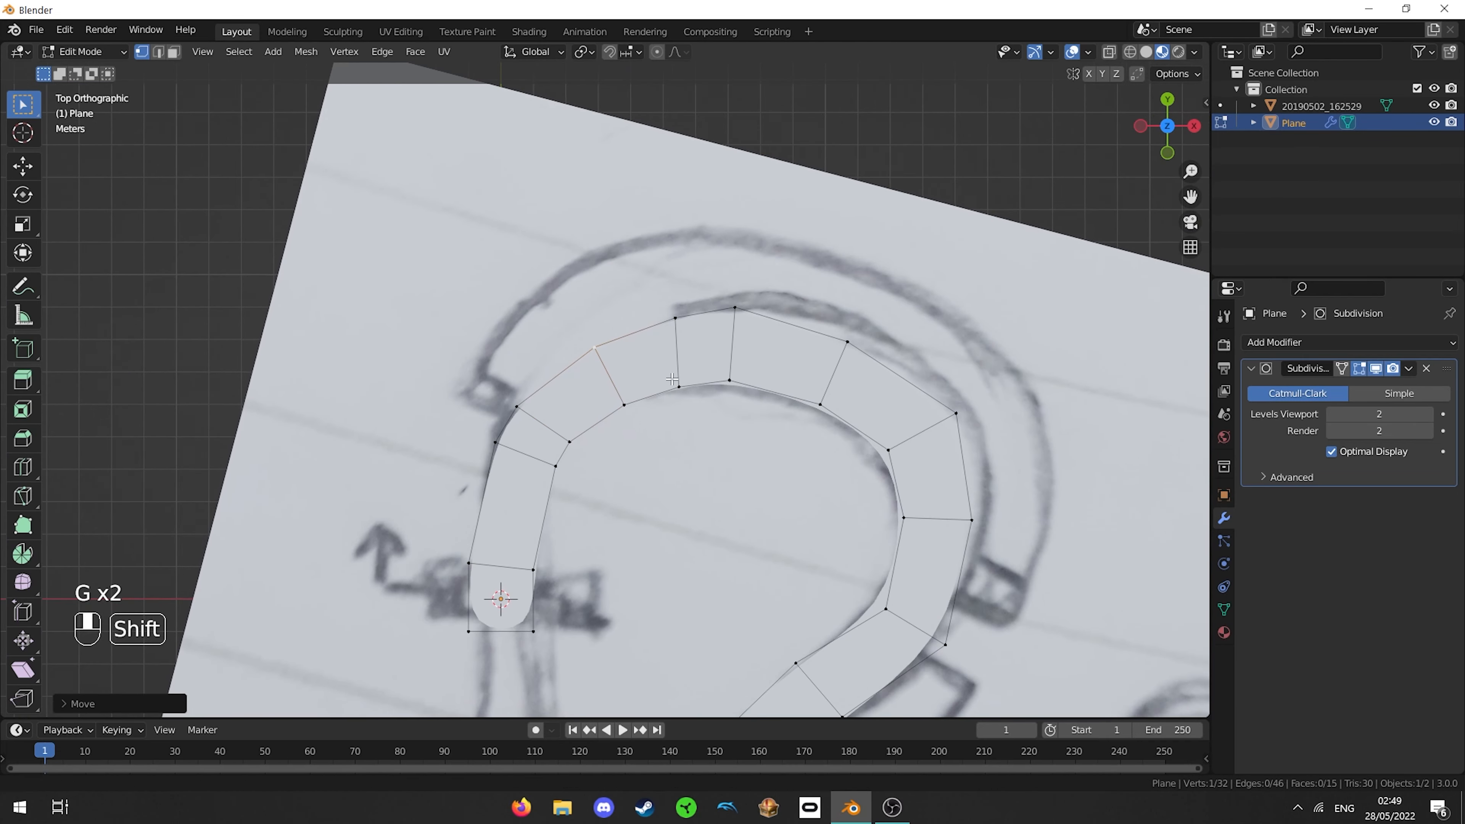
pyautogui.rightClick(517, 406)
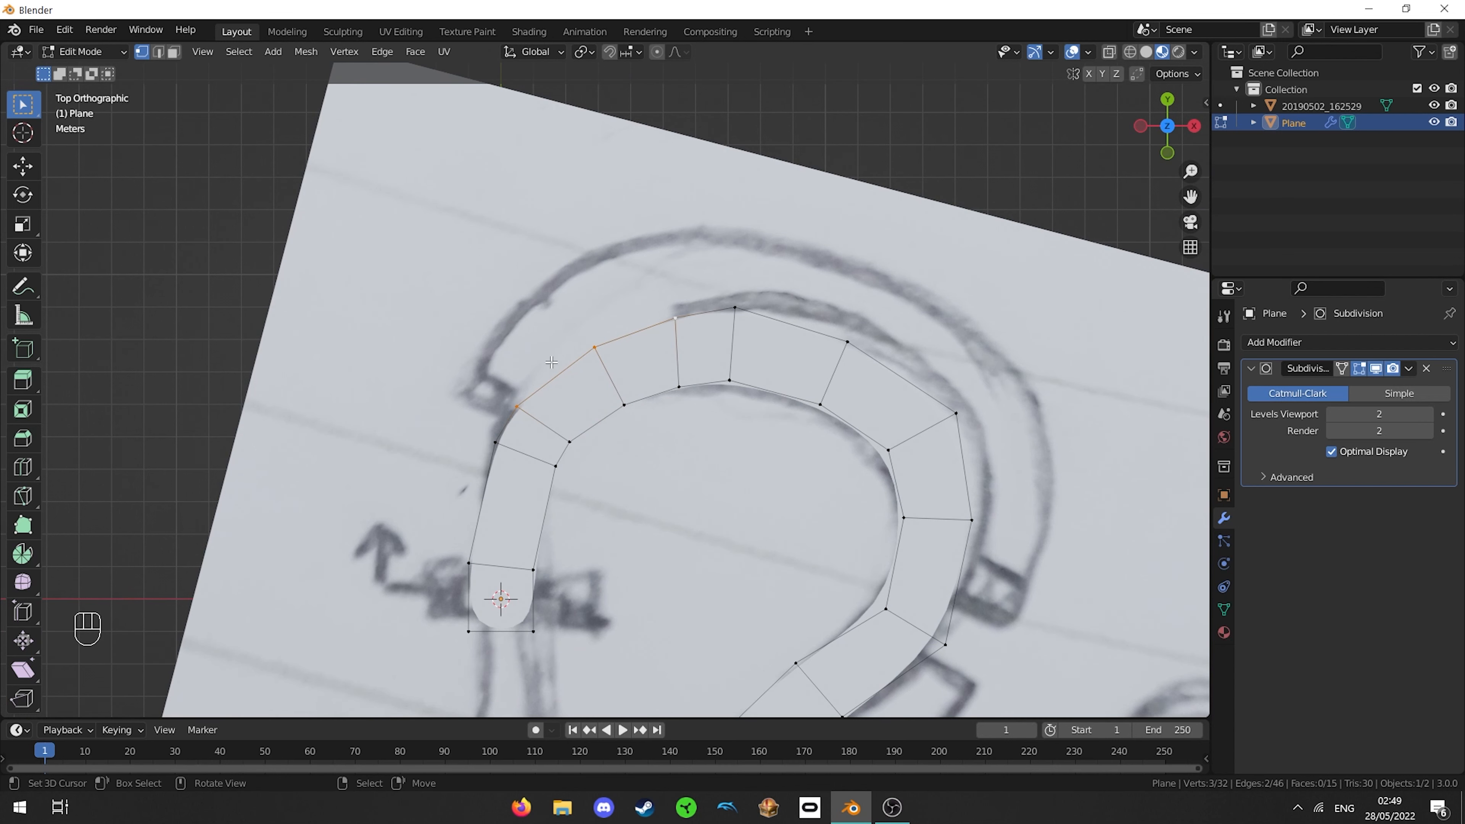
pyautogui.scroll(1, 656, 328)
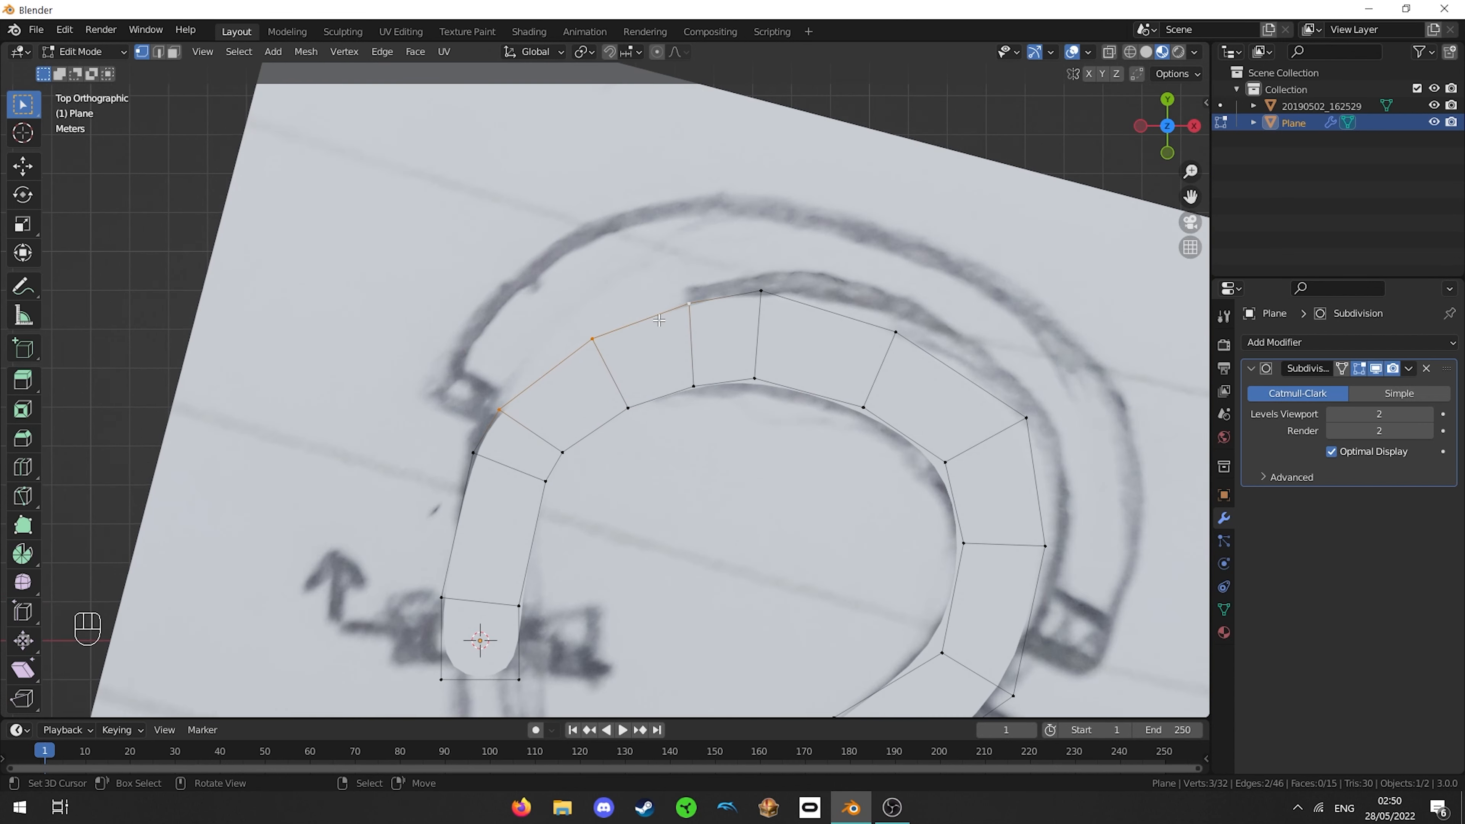
pyautogui.press('e')
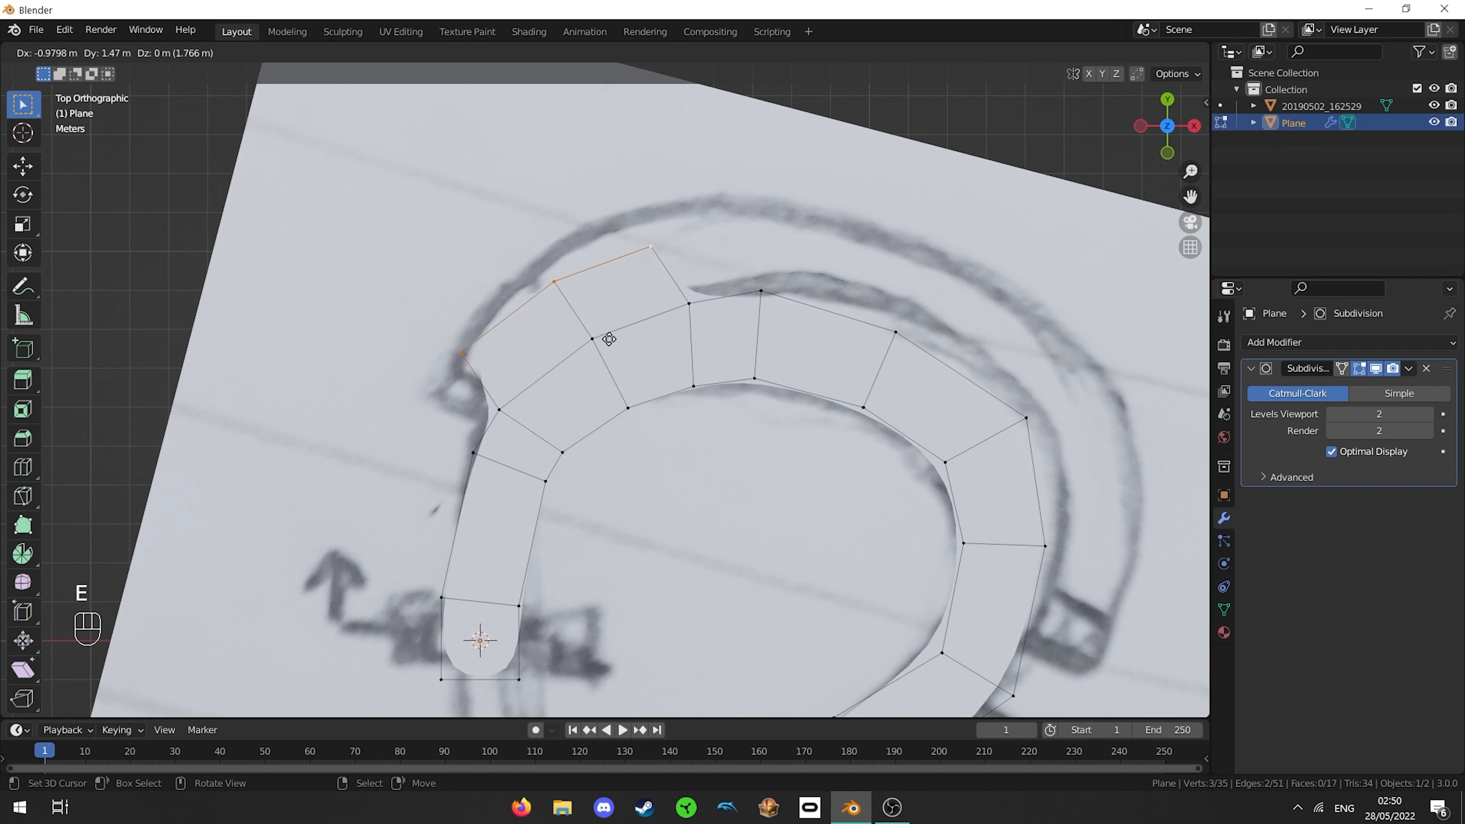
pyautogui.click(606, 337)
# - Move the three extruded outer vertices individually onto the drawn outer line of the branching lane
pyautogui.rightClick(436, 338)
pyautogui.press('g')
pyautogui.click(410, 338)
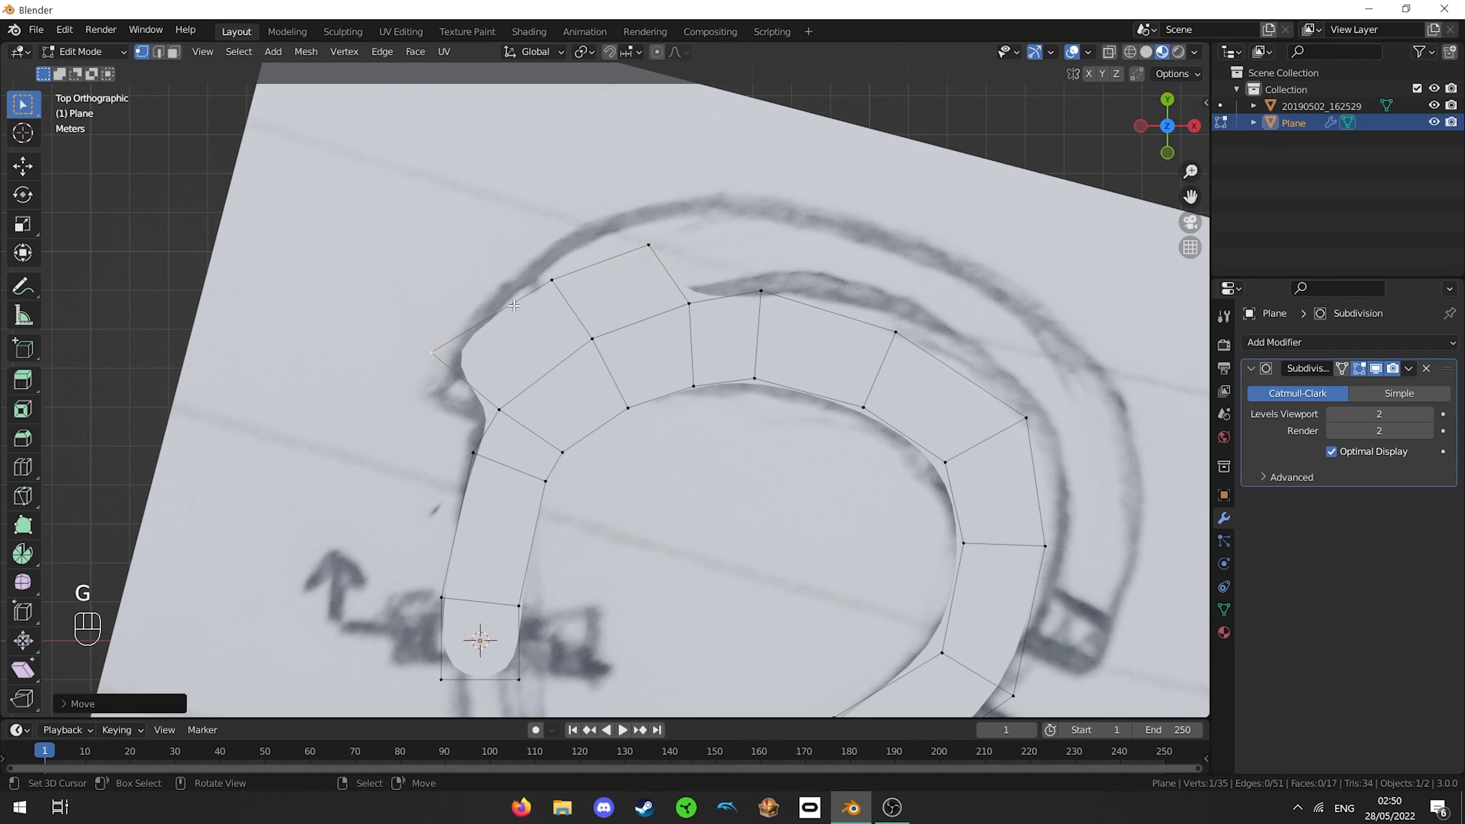
pyautogui.rightClick(541, 294)
pyautogui.press('g')
pyautogui.click(531, 277)
pyautogui.rightClick(649, 245)
pyautogui.press('g')
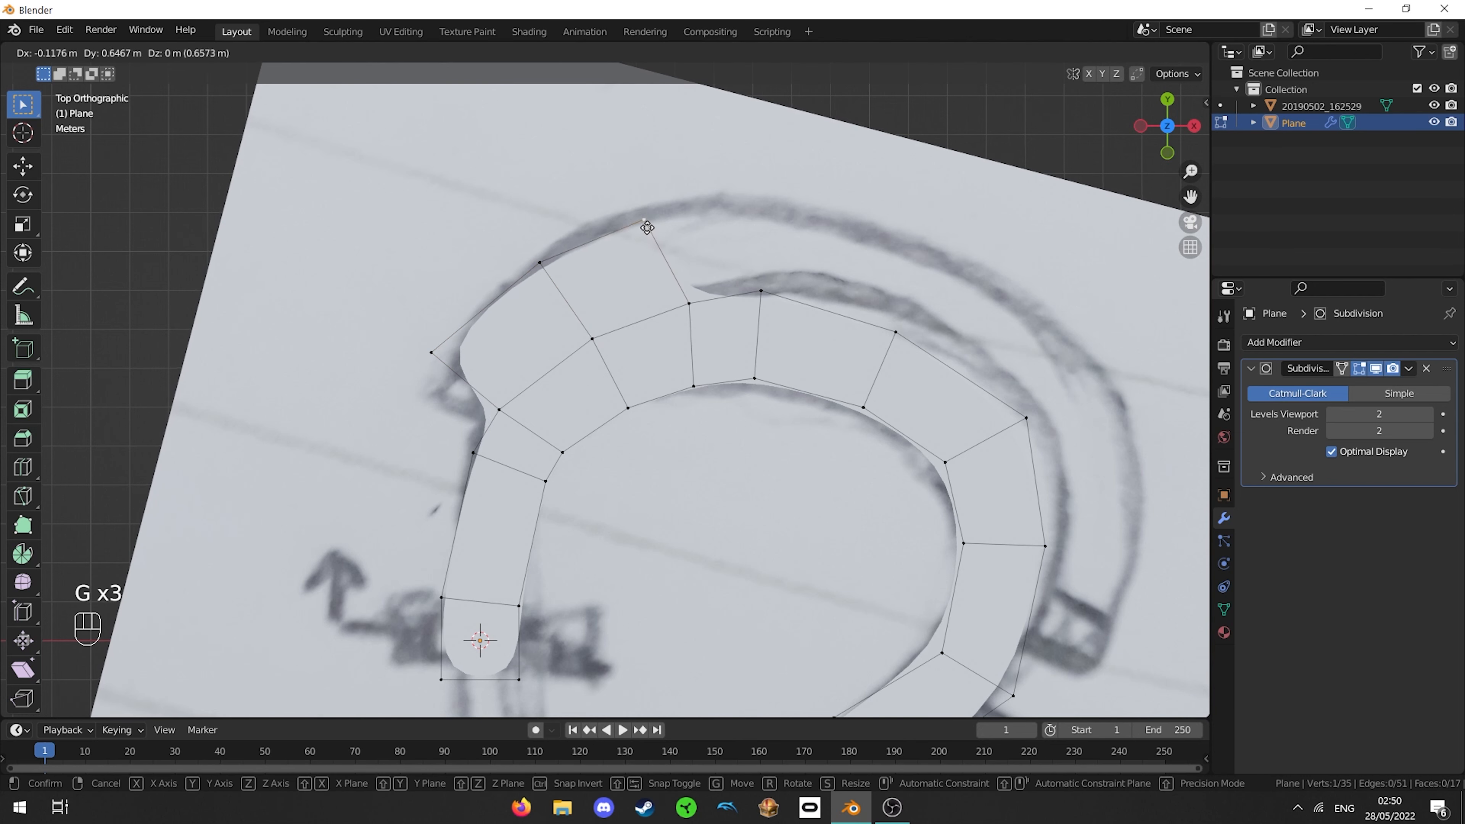
pyautogui.click(644, 220)
# - Extrude the branching lane's cross edge near the crown to the right, between the two drawn lines
pyautogui.scroll(-2, 692, 300)
pyautogui.press('Tab')
pyautogui.keyDown('shift'); pyautogui.moveTo(715, 369); pyautogui.dragTo(664, 396, button='middle'); pyautogui.keyUp('shift')
pyautogui.scroll(3, 666, 392)
pyautogui.press('Tab')
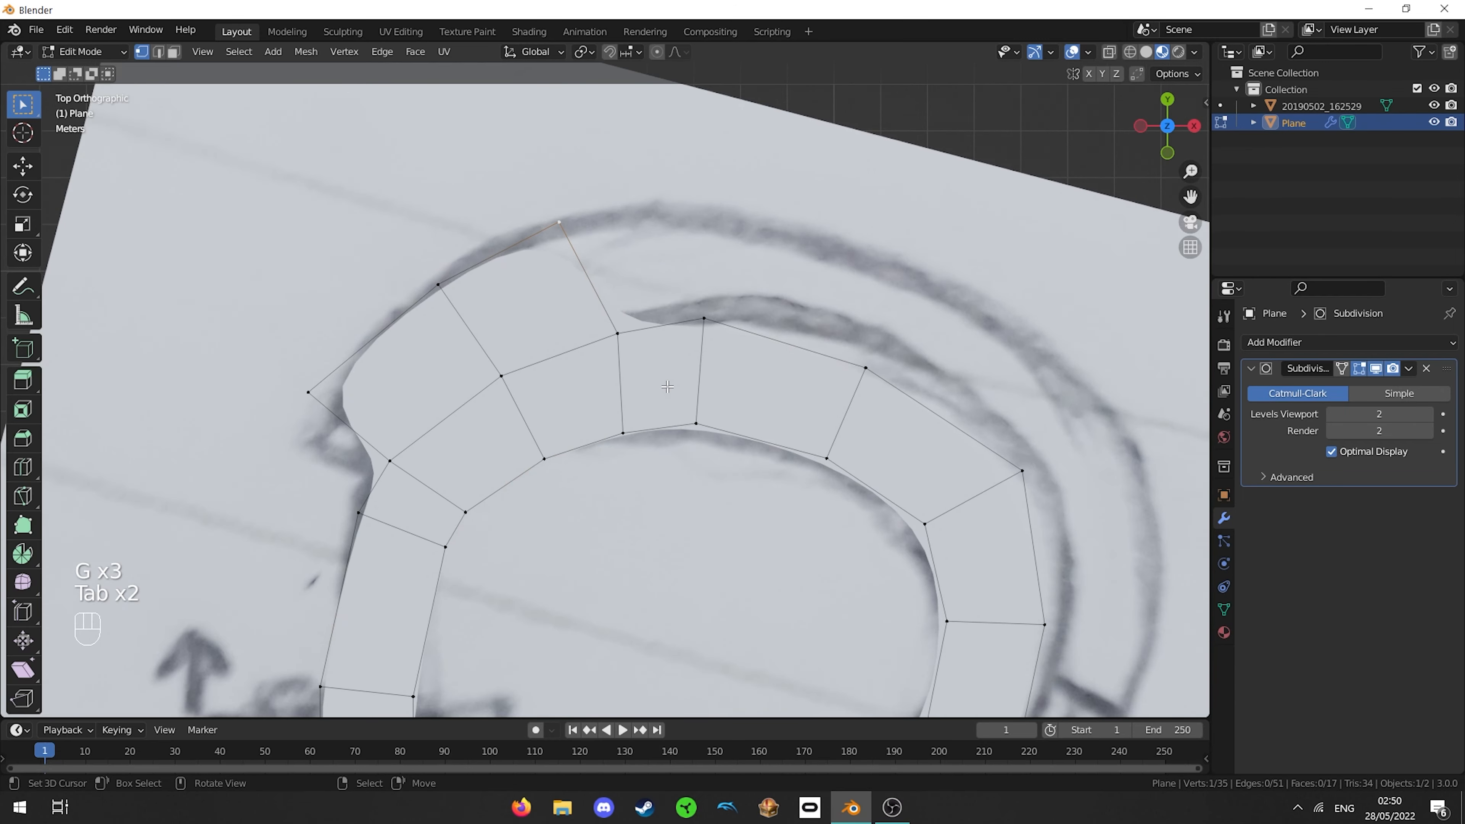
pyautogui.keyDown('shift'); pyautogui.click(607, 320); pyautogui.keyUp('shift')
pyautogui.keyDown('shift'); pyautogui.moveTo(703, 280); pyautogui.dragTo(631, 327, button='middle'); pyautogui.keyUp('shift')
pyautogui.press('e')
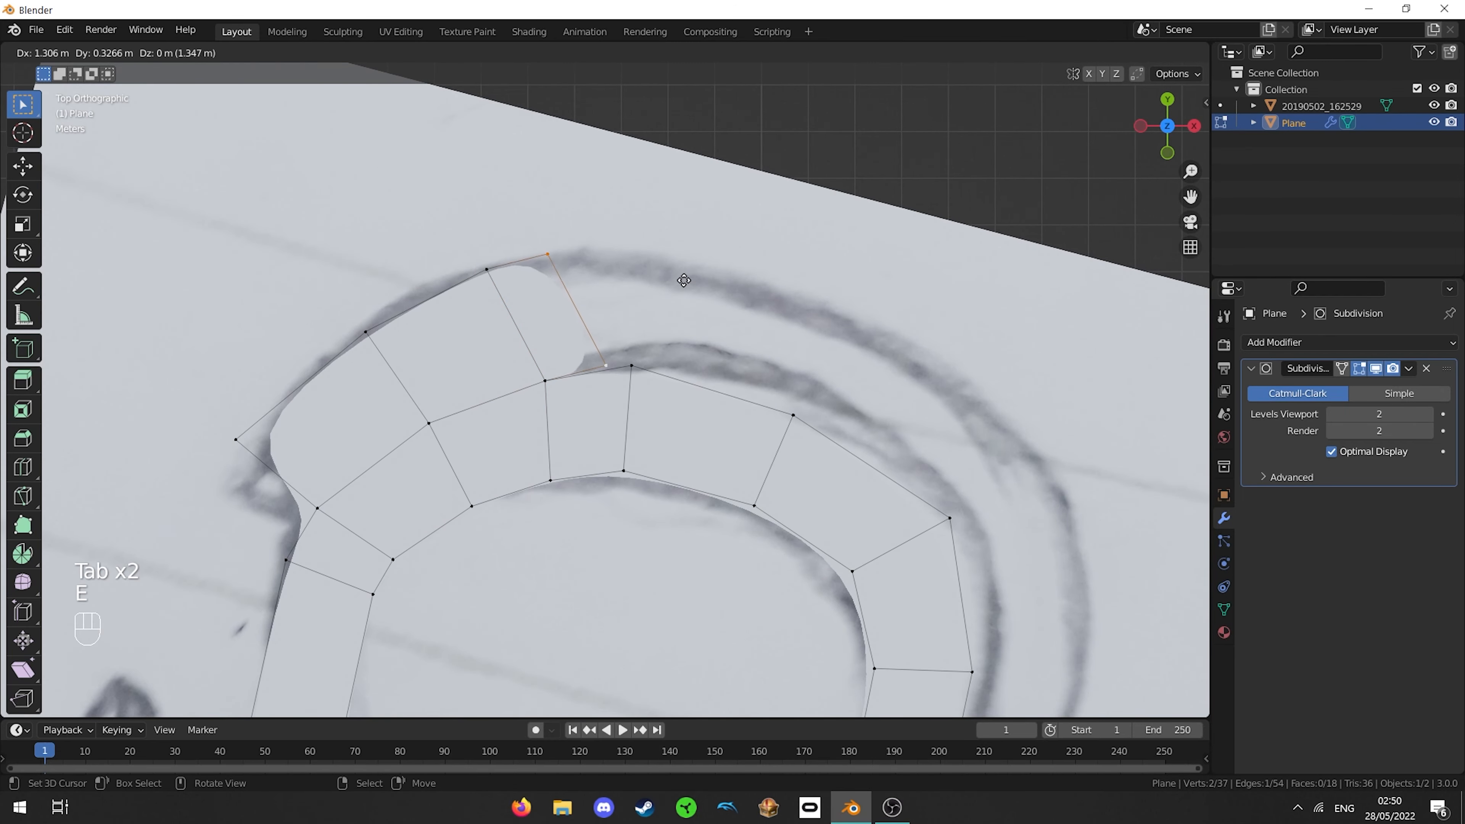
pyautogui.click(721, 280)
# - Scale, rotate and move the extruded end edge so it spans the outer lane above the crown
pyautogui.press('s')
pyautogui.click(802, 268)
pyautogui.press('r')
pyautogui.click(809, 326)
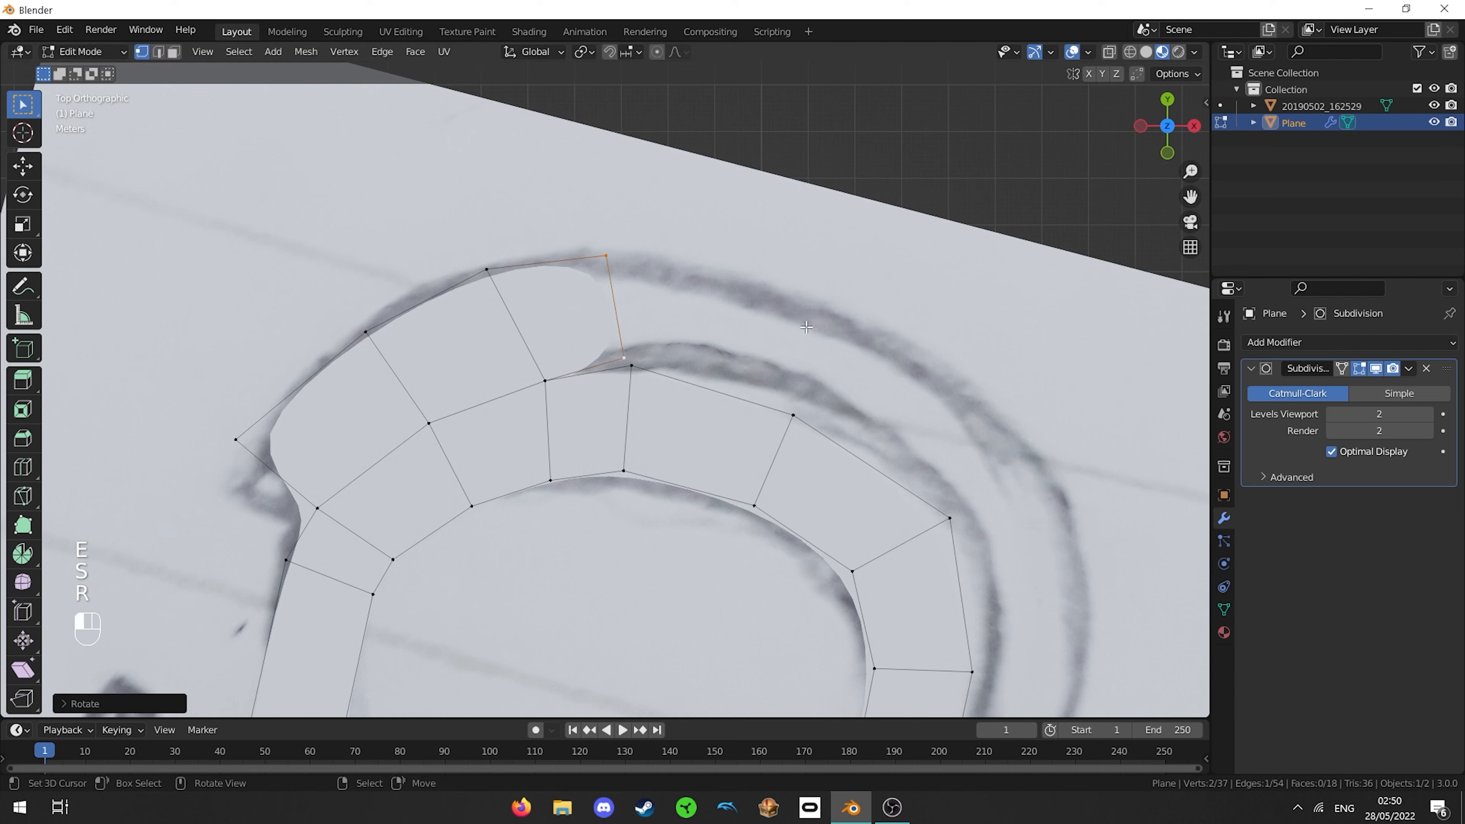
pyautogui.press('g')
pyautogui.click(820, 327)
pyautogui.press('r')
pyautogui.click(862, 273)
pyautogui.press('g')
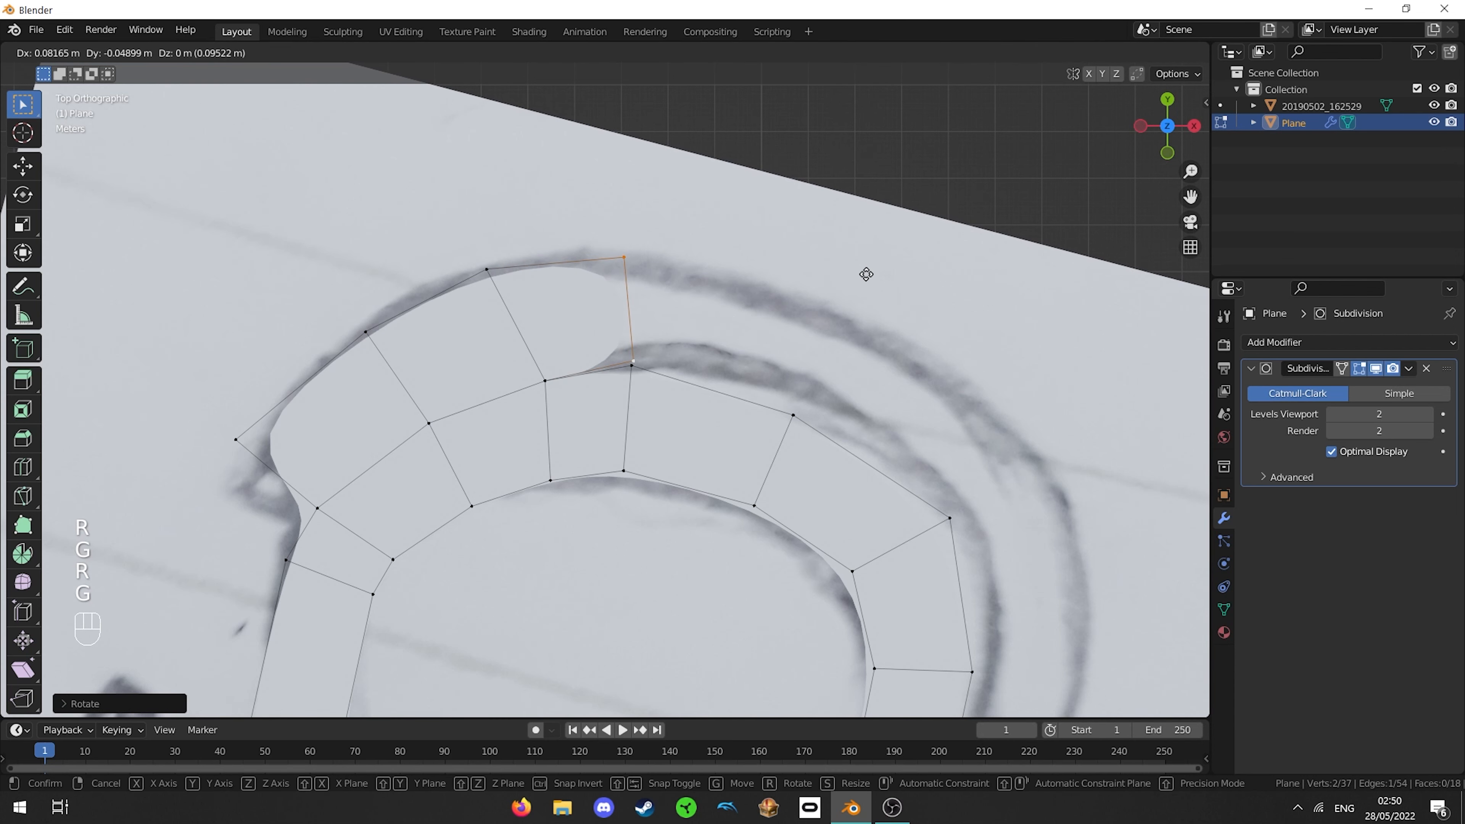
pyautogui.click(866, 274)
# - Extrude another outer-lane segment past the crown and rotate and position its end edge across the lane
pyautogui.press('r')
pyautogui.click(1032, 205)
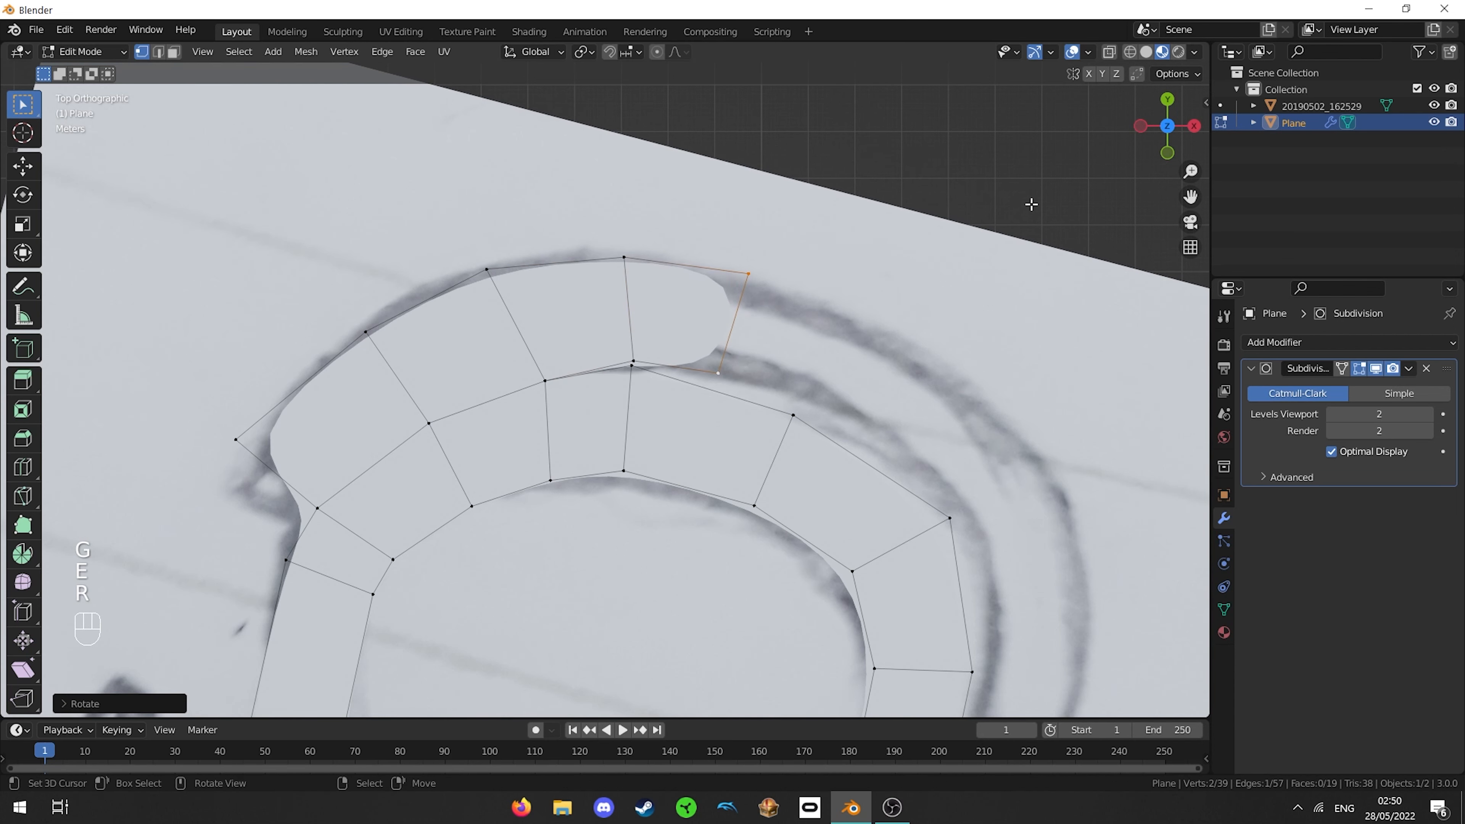
pyautogui.press('e')
pyautogui.click(1048, 208)
# - Examine the junction between the inner and outer lanes in perspective, in both Object Mode and Edit Mode
pyautogui.press('Tab')
pyautogui.moveTo(744, 393); pyautogui.dragTo(908, 271, button='middle')
pyautogui.press('Tab')
pyautogui.scroll(5, 661, 360)
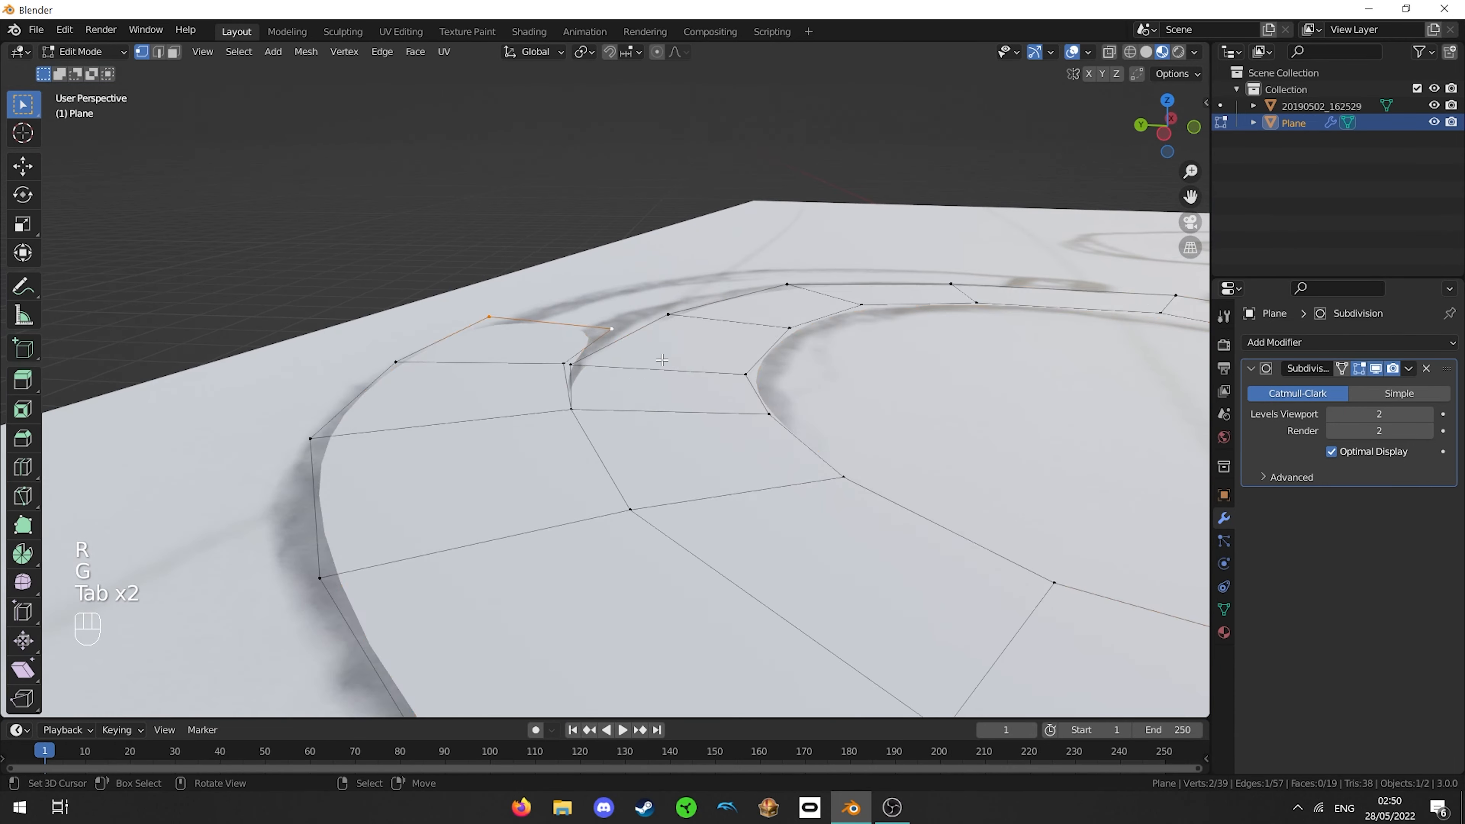
pyautogui.moveTo(661, 369); pyautogui.dragTo(623, 359, button='middle')
pyautogui.scroll(8, 660, 392)
pyautogui.scroll(-4, 650, 386)
pyautogui.press('Tab')
pyautogui.scroll(-2, 620, 358)
pyautogui.press('Tab')
pyautogui.scroll(2, 647, 426)
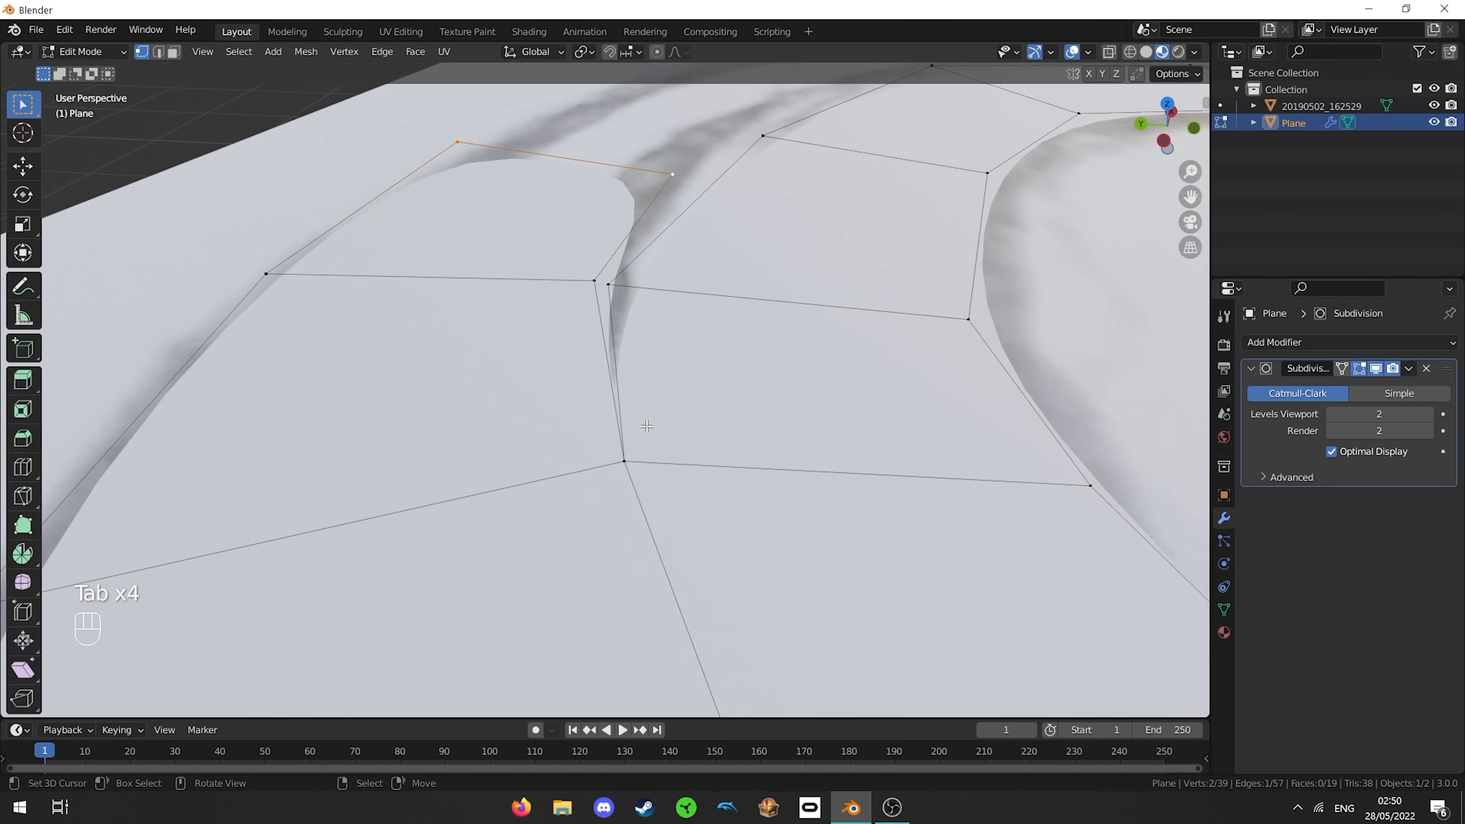
# - From the top view, move the inner lane's outer vertex at the crown down, away from the outer lane
pyautogui.press('KP_7')
pyautogui.press('g')
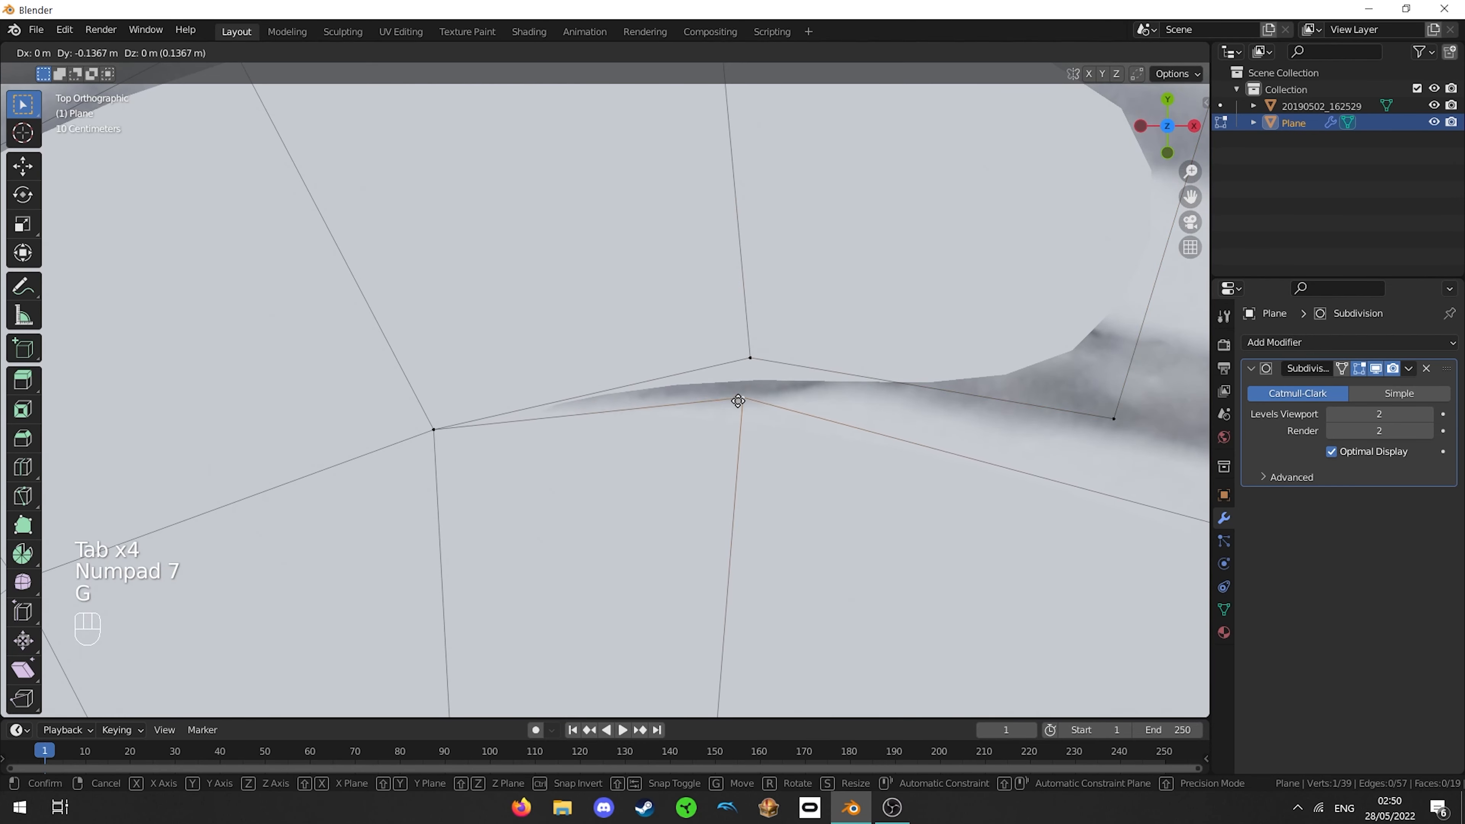
pyautogui.click(739, 399)
pyautogui.press('Tab')
pyautogui.press('Tab')
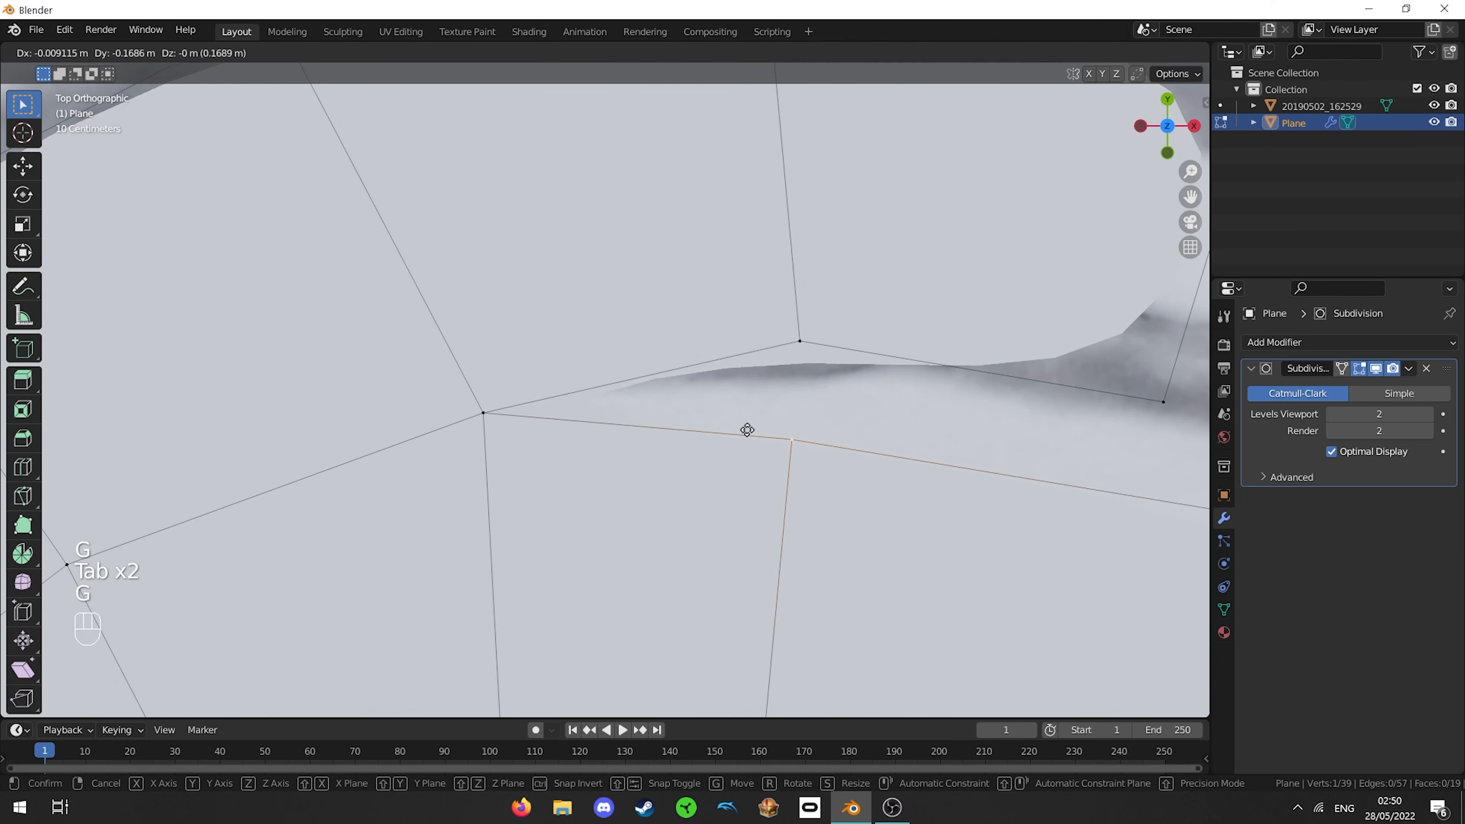
pyautogui.press('Tab')
# - Move the inner lane's outer crown vertex back up until only a narrow gap separates it from the outer lane
pyautogui.scroll(-4, 747, 453)
pyautogui.press('Tab')
pyautogui.press('g')
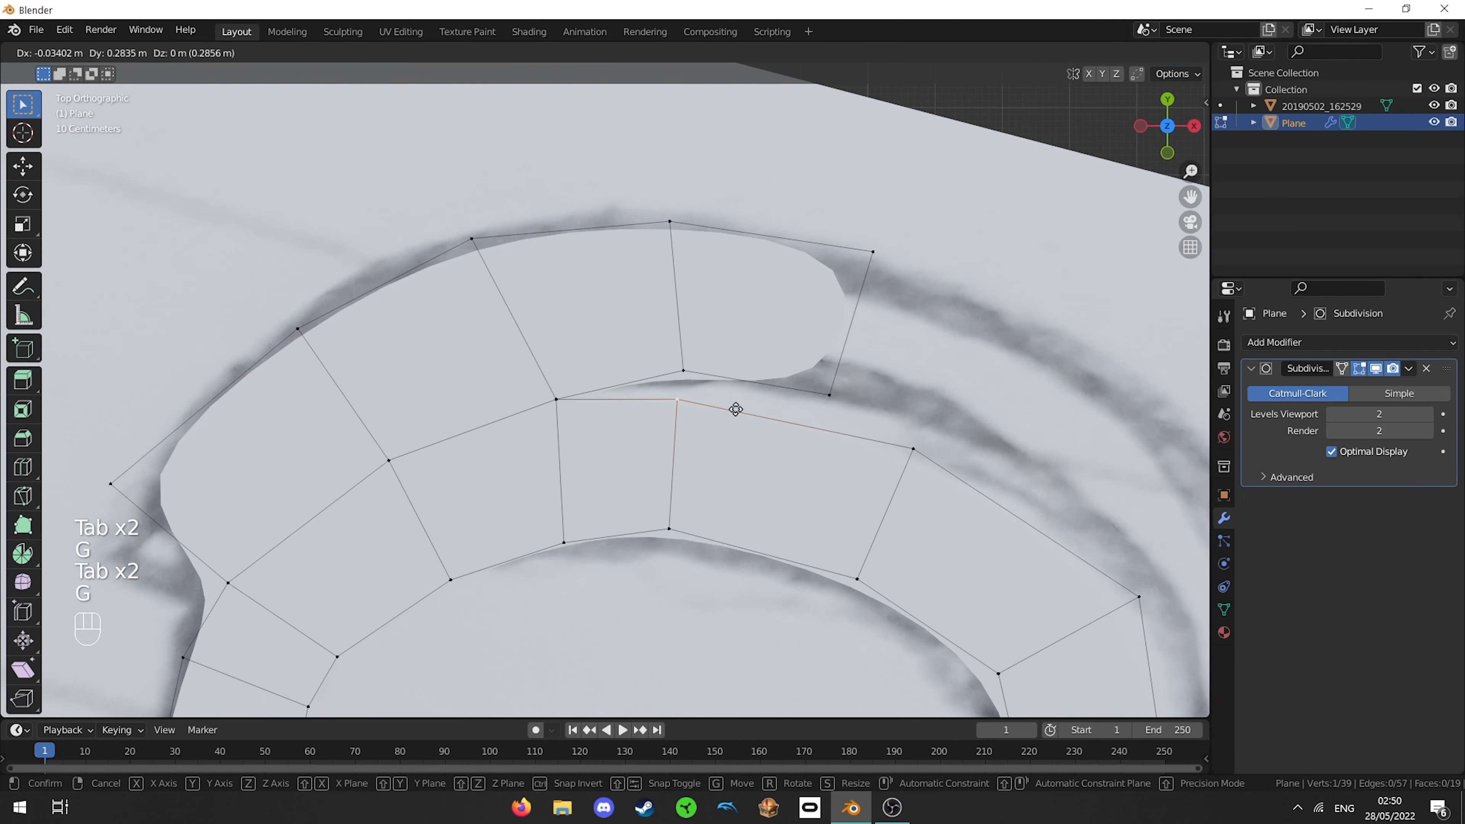
pyautogui.click(742, 408)
pyautogui.press('Tab')
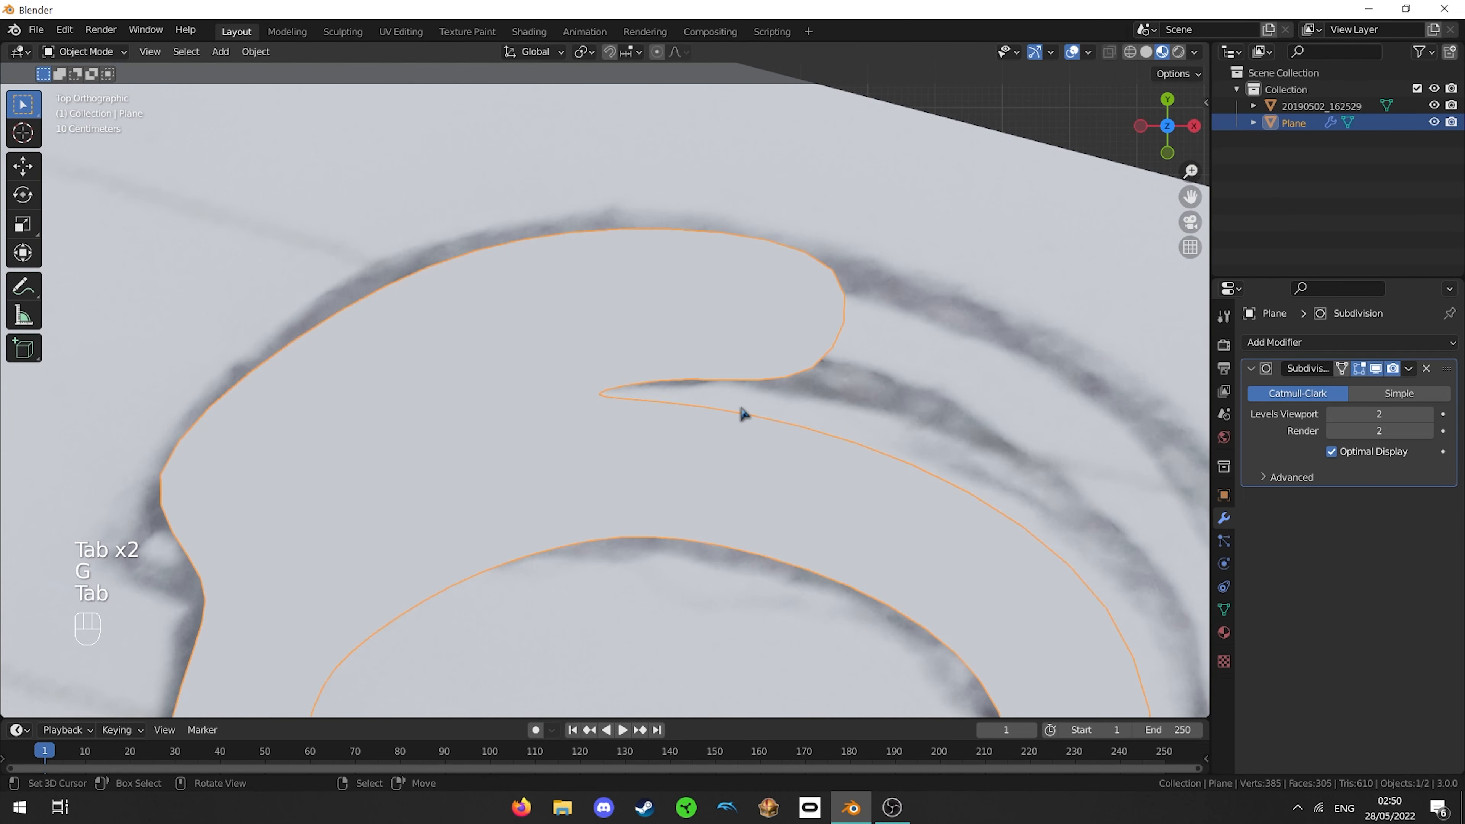
pyautogui.press('Tab')
pyautogui.press('Tab')
pyautogui.press('Tab')
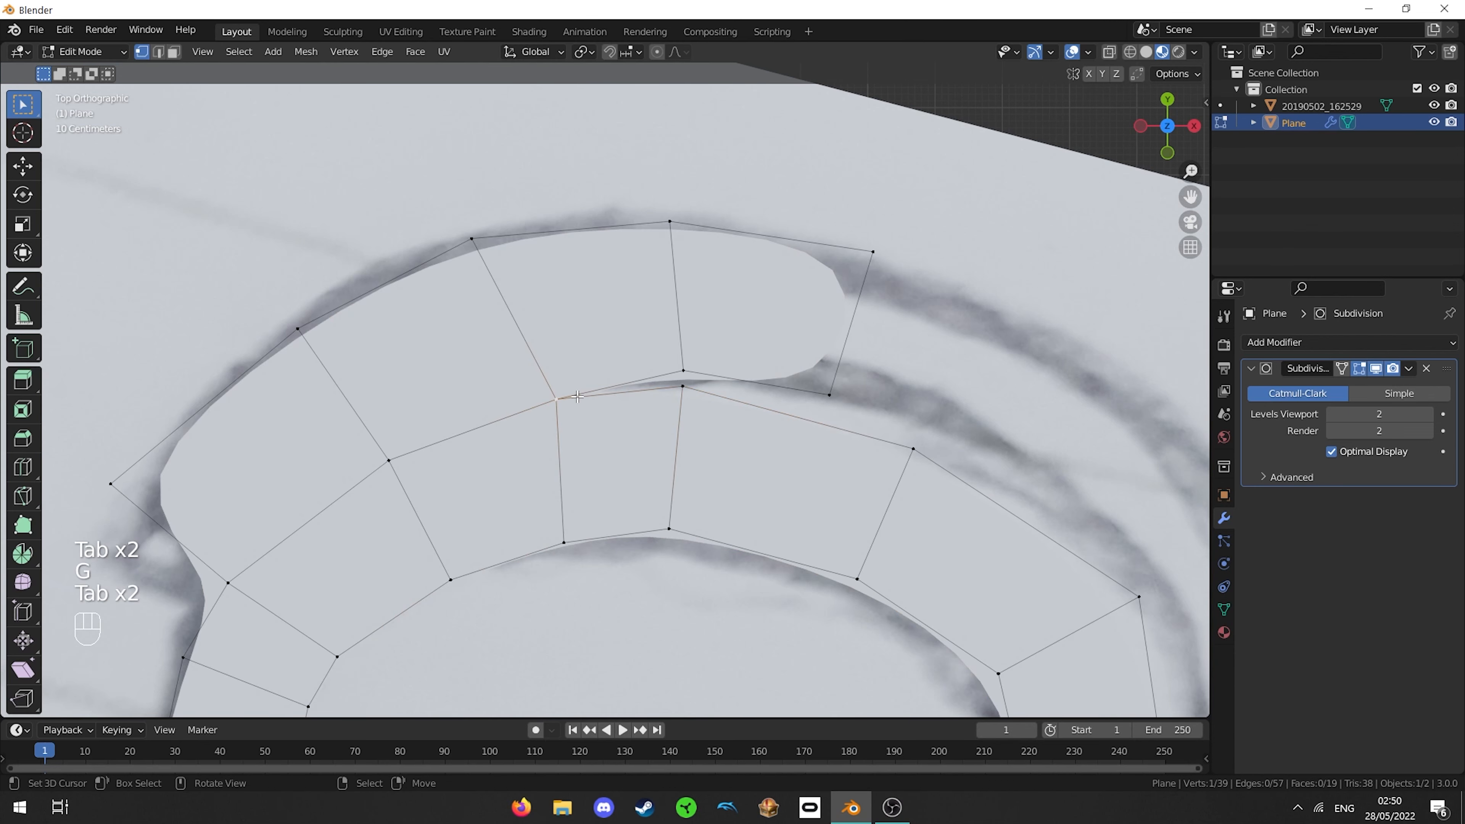
# - Move and slide the vertex where the two lanes split to the right, toward the crown's cross edge
pyautogui.press('g')
pyautogui.click(602, 385)
pyautogui.press('Tab')
pyautogui.press('Tab')
pyautogui.press('g')
pyautogui.press('g')
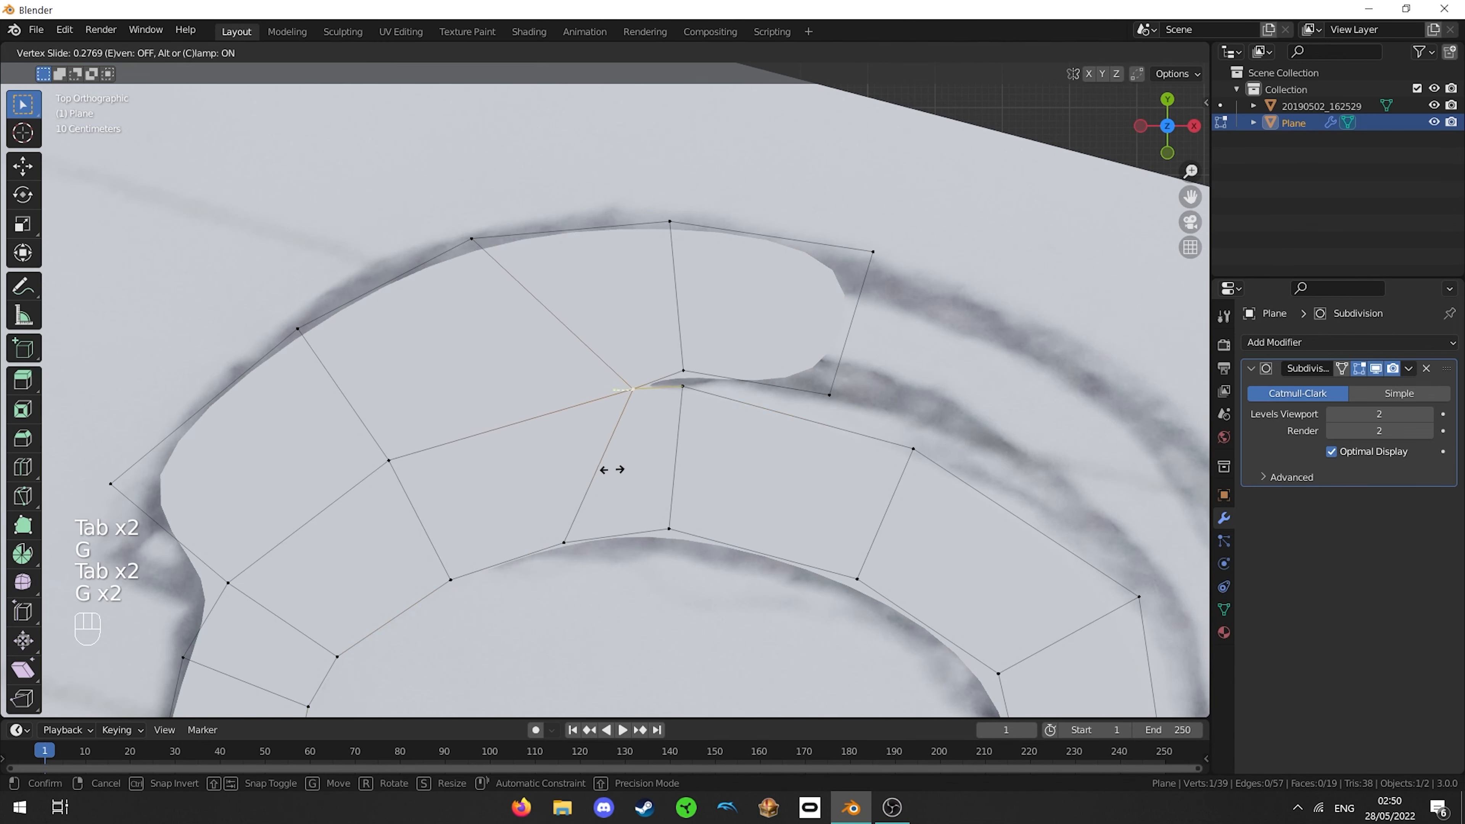
pyautogui.press('Tab')
pyautogui.press('Tab')
pyautogui.press('Tab')
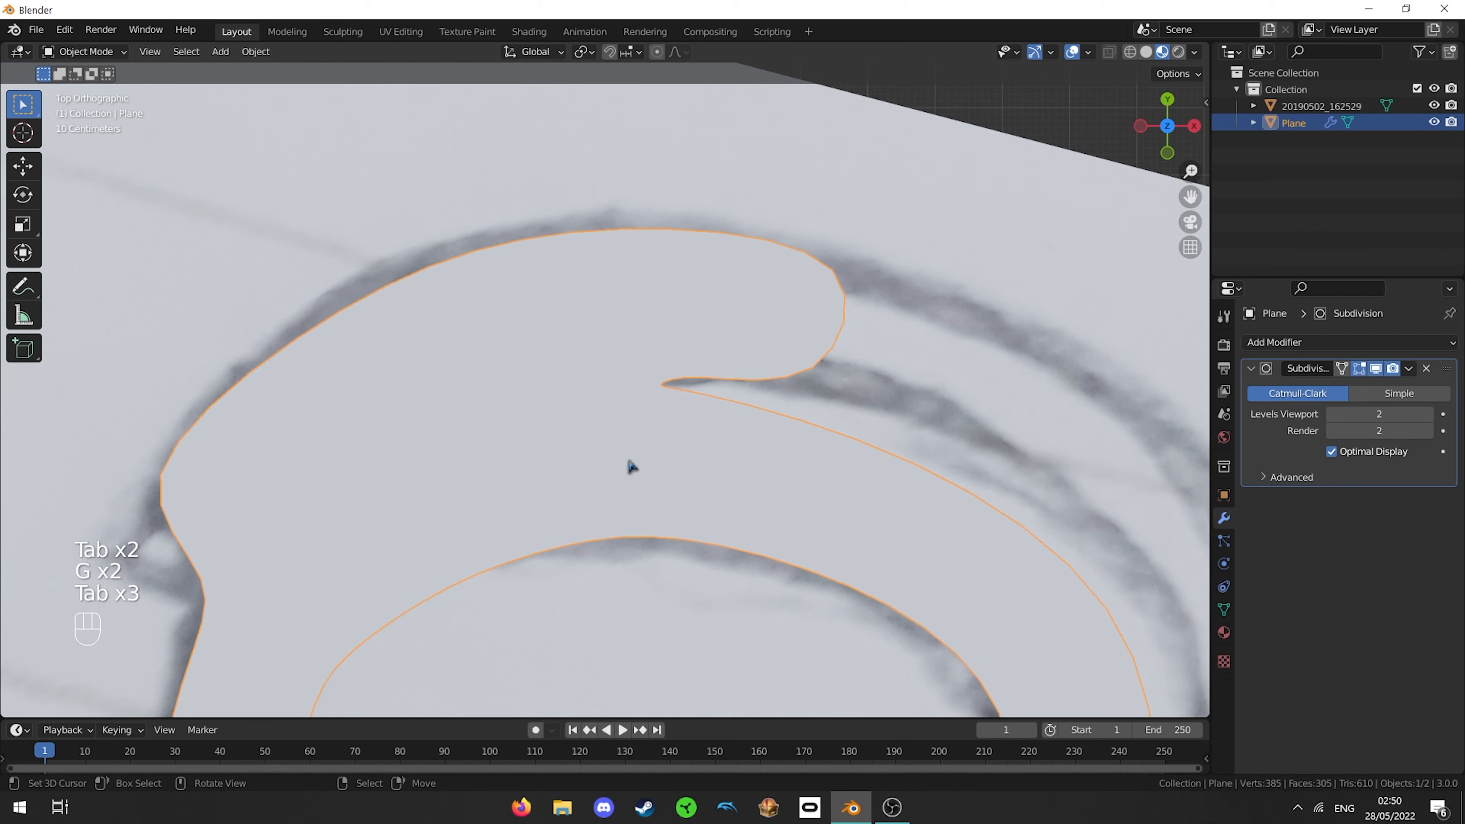
# - Fine-tune the position of the lane-split vertex and compare the notch in Object Mode
pyautogui.scroll(-5, 640, 427)
pyautogui.keyDown('shift'); pyautogui.moveTo(644, 416); pyautogui.dragTo(682, 415, button='middle'); pyautogui.keyUp('shift')
pyautogui.press('Tab')
pyautogui.scroll(5, 716, 410)
pyautogui.press('g')
pyautogui.click(684, 408)
pyautogui.scroll(-2, 684, 407)
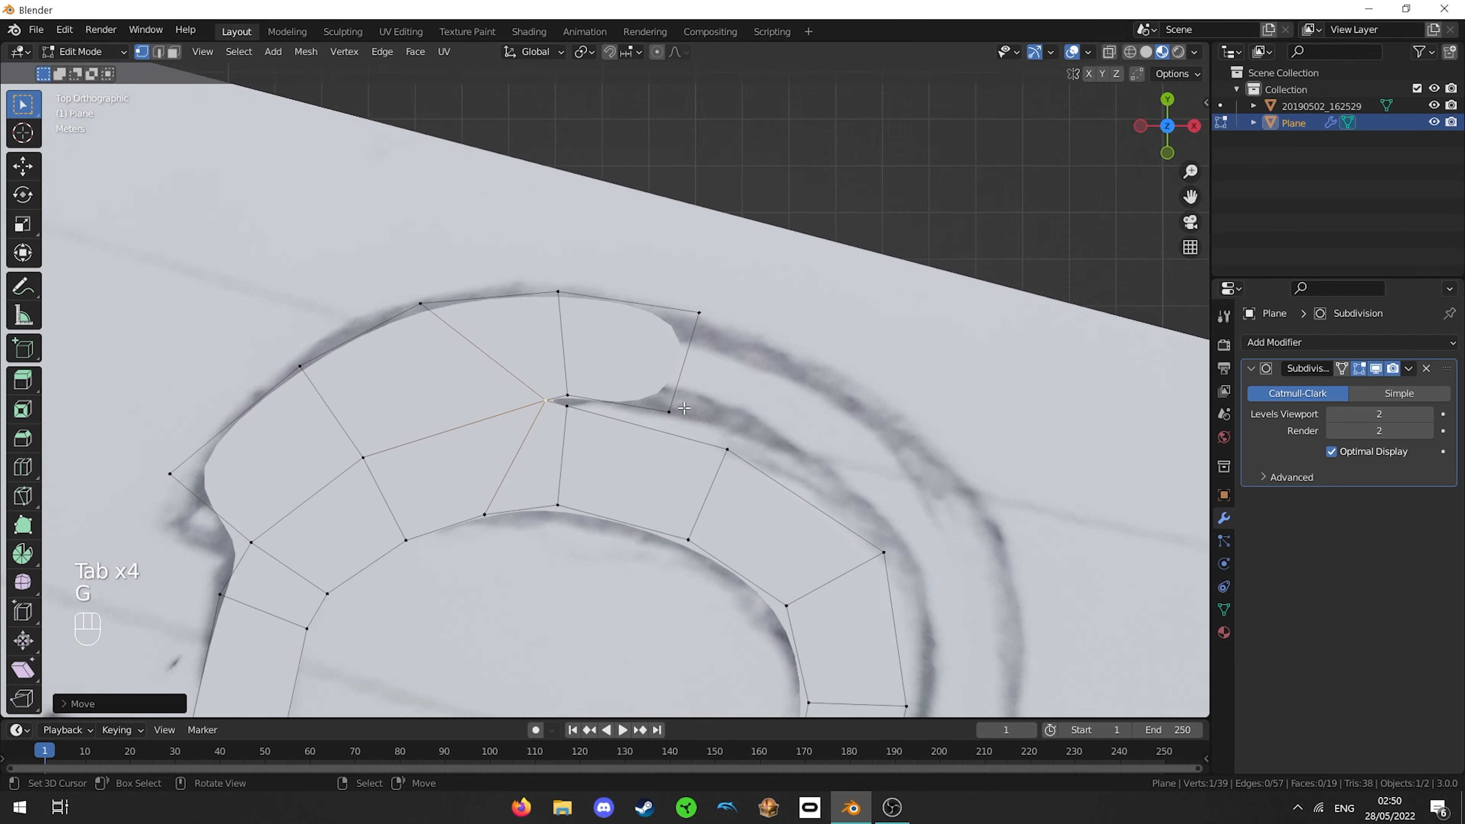
pyautogui.press('Tab')
pyautogui.press('Tab')
# - Extrude the outer lane's end edge in five segments around the right side down to the drawn checkered mark
pyautogui.rightClick(682, 407)
pyautogui.keyDown('shift'); pyautogui.rightClick(692, 354); pyautogui.keyUp('shift')
pyautogui.keyDown('shift'); pyautogui.moveTo(692, 355); pyautogui.dragTo(451, 218, button='middle'); pyautogui.keyUp('shift')
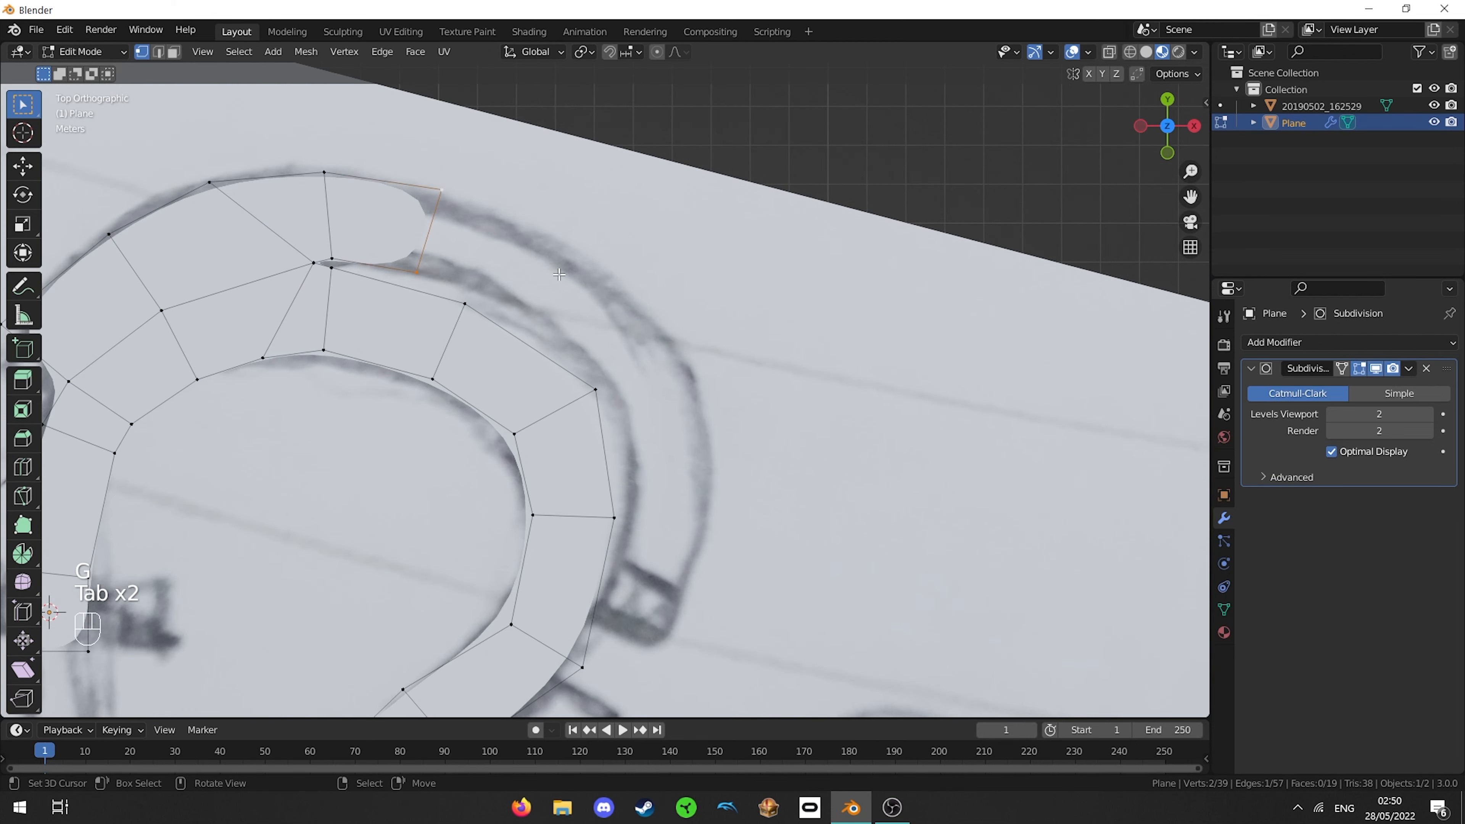
pyautogui.keyDown('ctrl'); pyautogui.rightClick(517, 275); pyautogui.keyUp('ctrl')
pyautogui.keyDown('ctrl'); pyautogui.rightClick(596, 325); pyautogui.keyUp('ctrl')
pyautogui.keyDown('ctrl'); pyautogui.rightClick(649, 413); pyautogui.keyUp('ctrl')
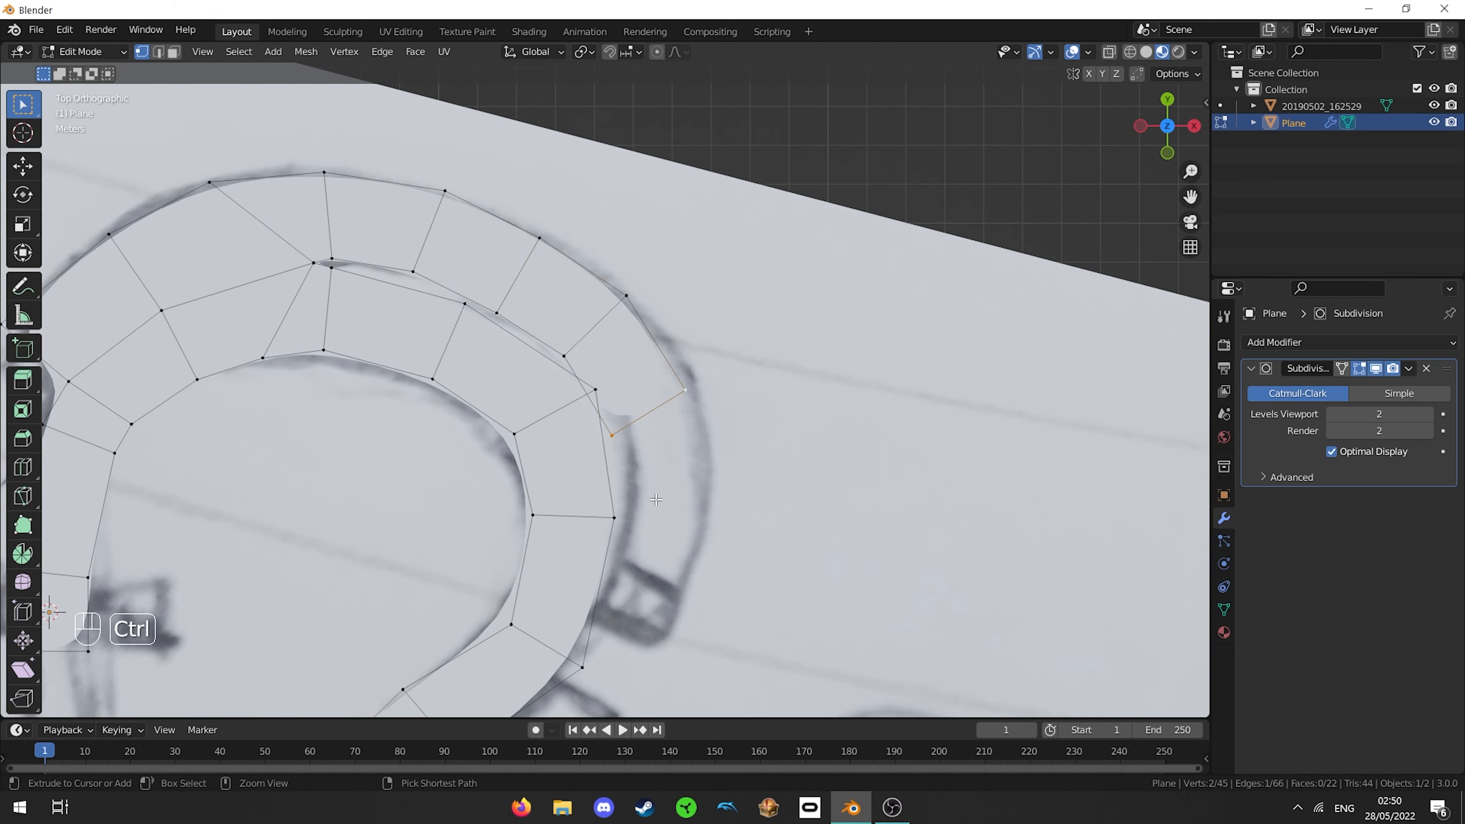
pyautogui.keyDown('ctrl'); pyautogui.rightClick(658, 524); pyautogui.keyUp('ctrl')
pyautogui.keyDown('ctrl'); pyautogui.click(630, 640); pyautogui.keyUp('ctrl')
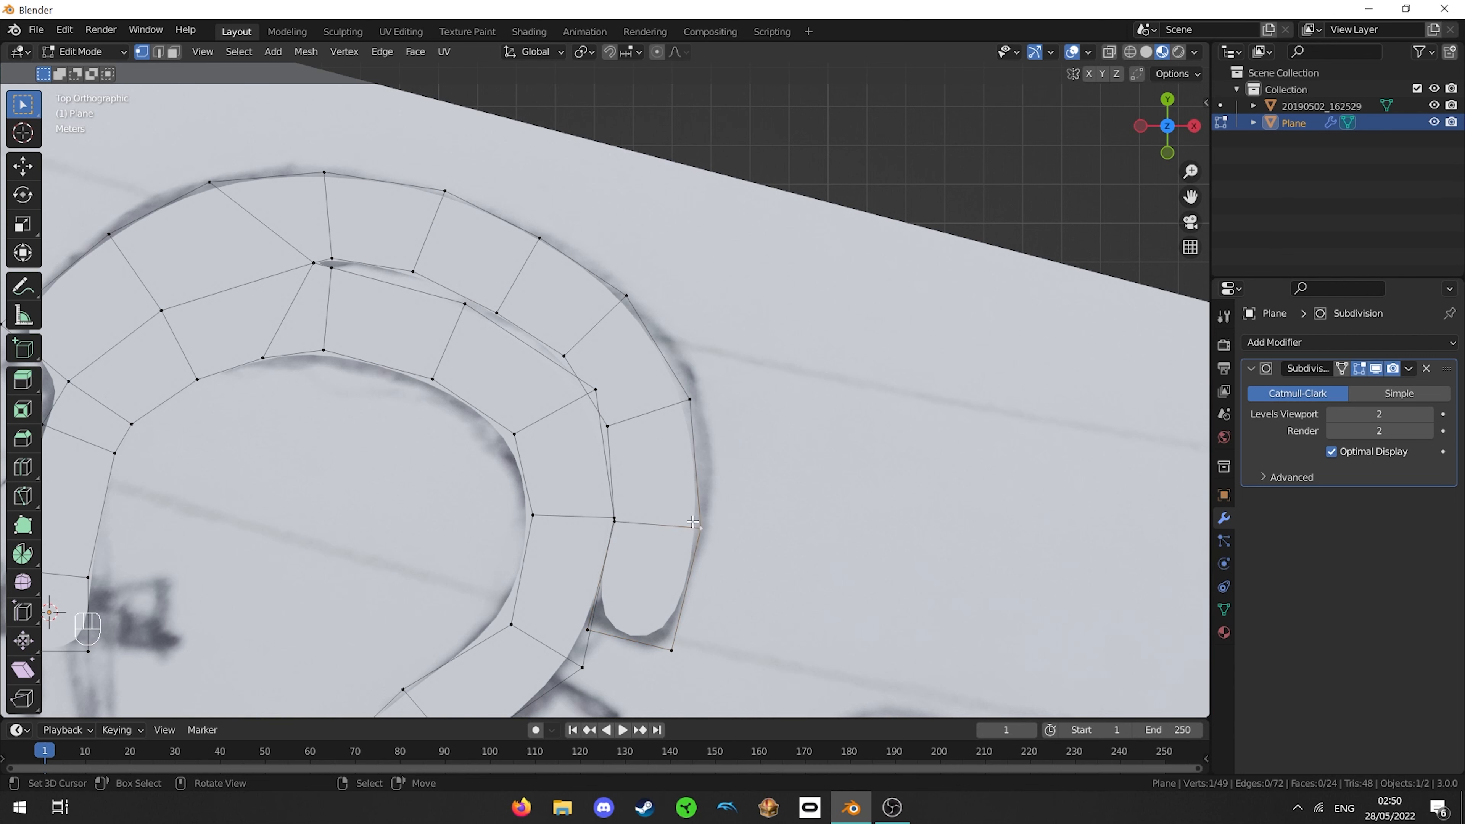
# - In edge select mode, move the two cross edges on the outer lane's right side outward, away from the inner lane
pyautogui.click(644, 536)
pyautogui.click(159, 52)
pyautogui.rightClick(643, 522)
pyautogui.press('g')
pyautogui.click(651, 521)
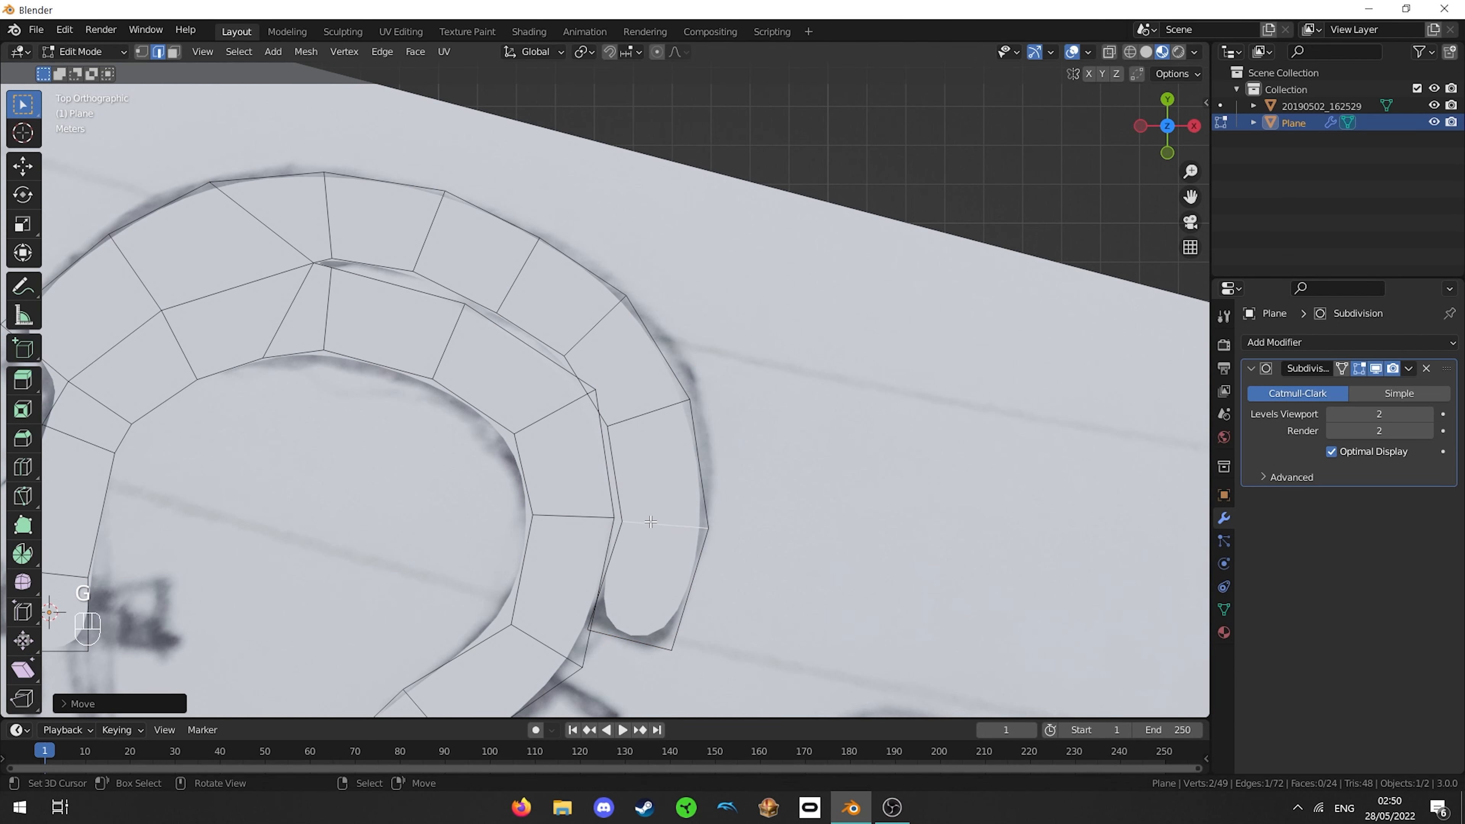
pyautogui.rightClick(636, 422)
pyautogui.press('g')
pyautogui.click(646, 421)
# - Move the next two cross edges at the outer lane's upper right outward to the drawn line
pyautogui.rightClick(589, 347)
pyautogui.press('g')
pyautogui.click(593, 340)
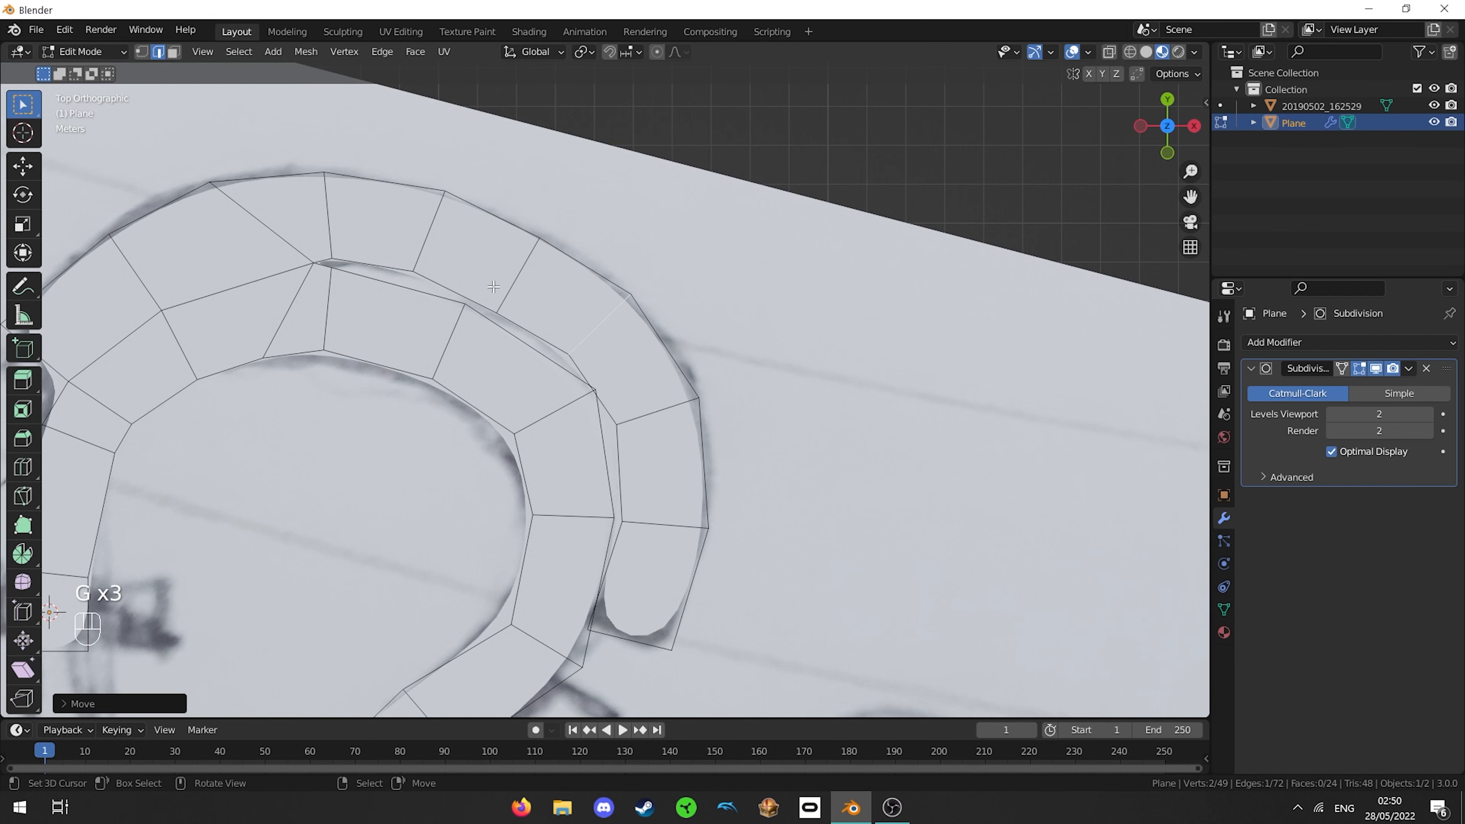
pyautogui.rightClick(497, 281)
pyautogui.press('g')
pyautogui.click(506, 287)
# - Extrude the outer lane's end edge in seven segments down beside the main lane to its drawn end near the ball
pyautogui.press('Tab')
pyautogui.scroll(-5, 506, 287)
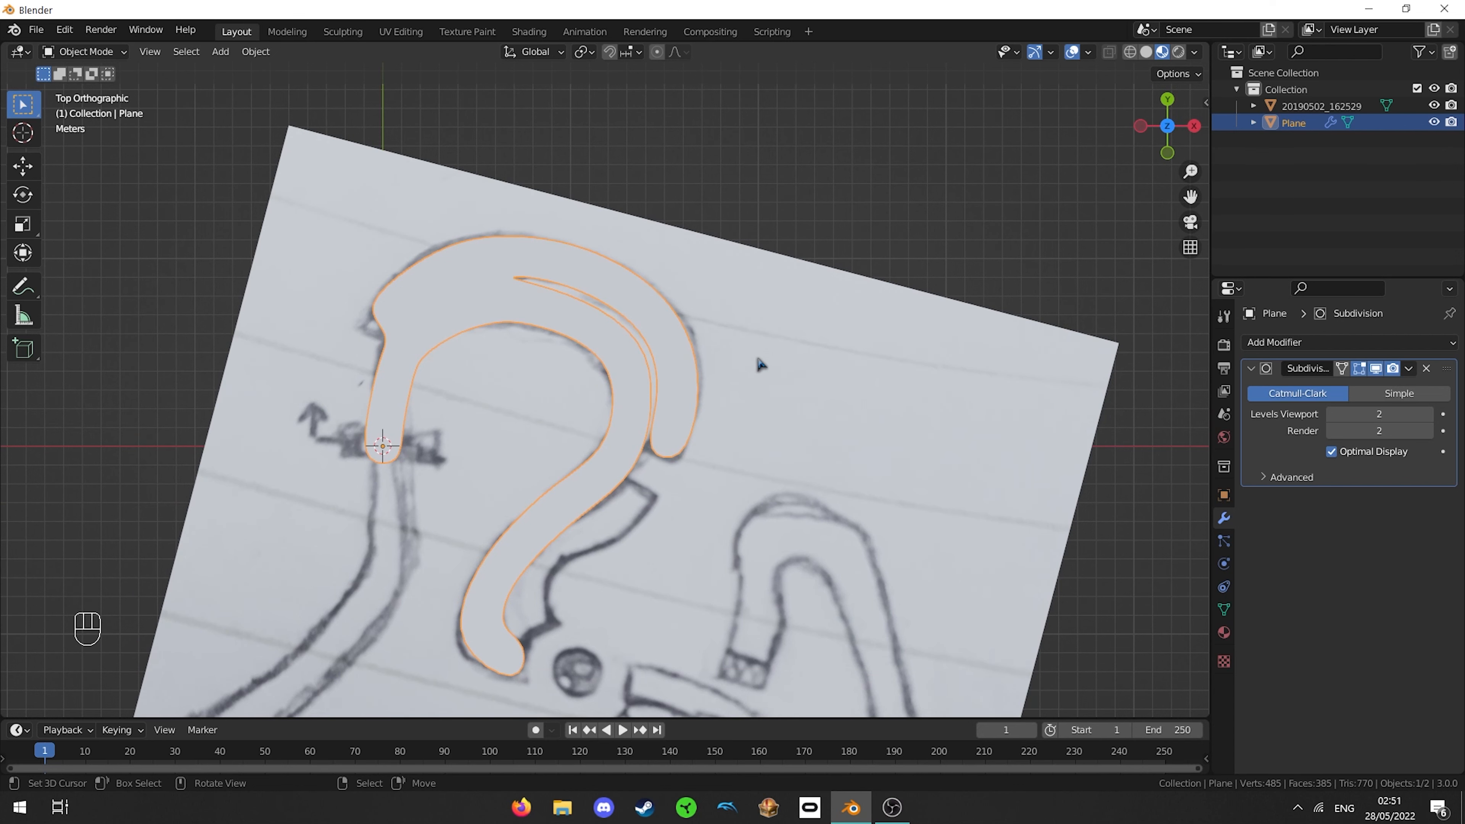
pyautogui.keyDown('shift'); pyautogui.moveTo(700, 363); pyautogui.dragTo(729, 307, button='middle'); pyautogui.keyUp('shift')
pyautogui.scroll(2, 730, 315)
pyautogui.press('Tab')
pyautogui.keyDown('shift'); pyautogui.moveTo(746, 397); pyautogui.dragTo(769, 350, button='middle'); pyautogui.keyUp('shift')
pyautogui.rightClick(769, 353)
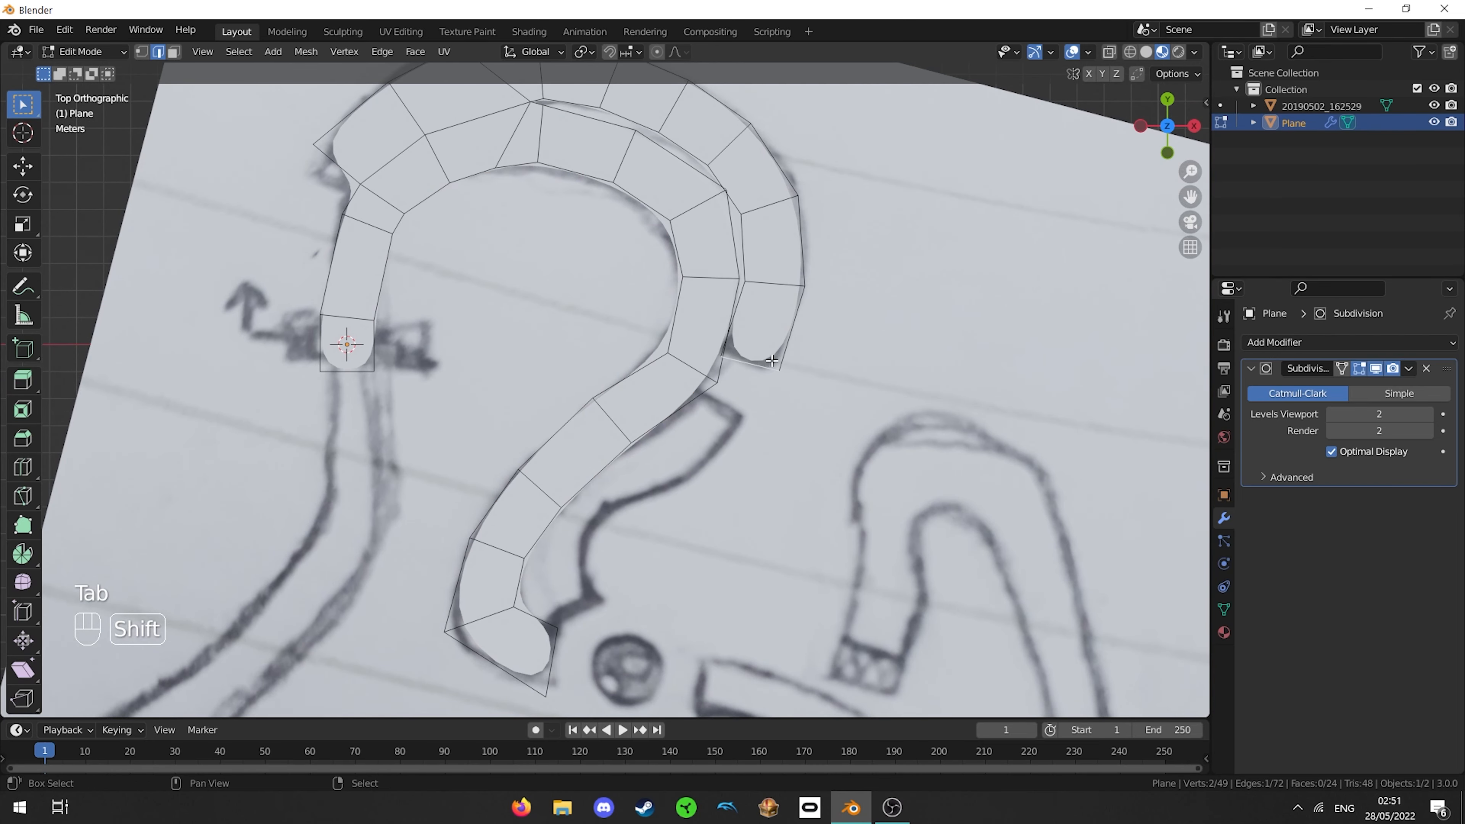
pyautogui.keyDown('shift'); pyautogui.moveTo(855, 385); pyautogui.dragTo(761, 404, button='middle'); pyautogui.keyUp('shift')
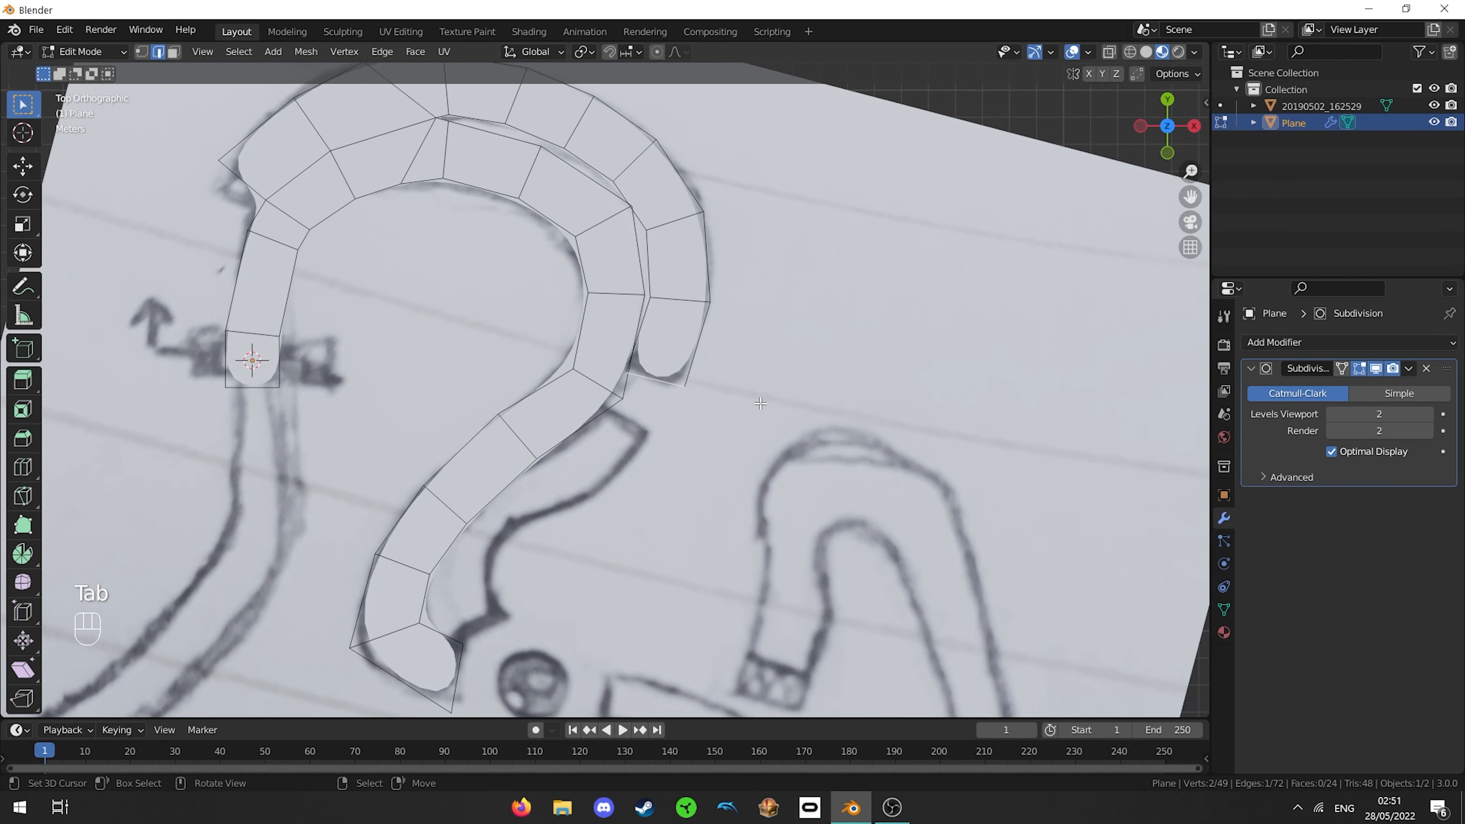
pyautogui.keyDown('ctrl'); pyautogui.click(616, 417); pyautogui.keyUp('ctrl')
pyautogui.hotkey('ctrl', 'z')
pyautogui.keyDown('ctrl'); pyautogui.click(620, 423); pyautogui.keyUp('ctrl')
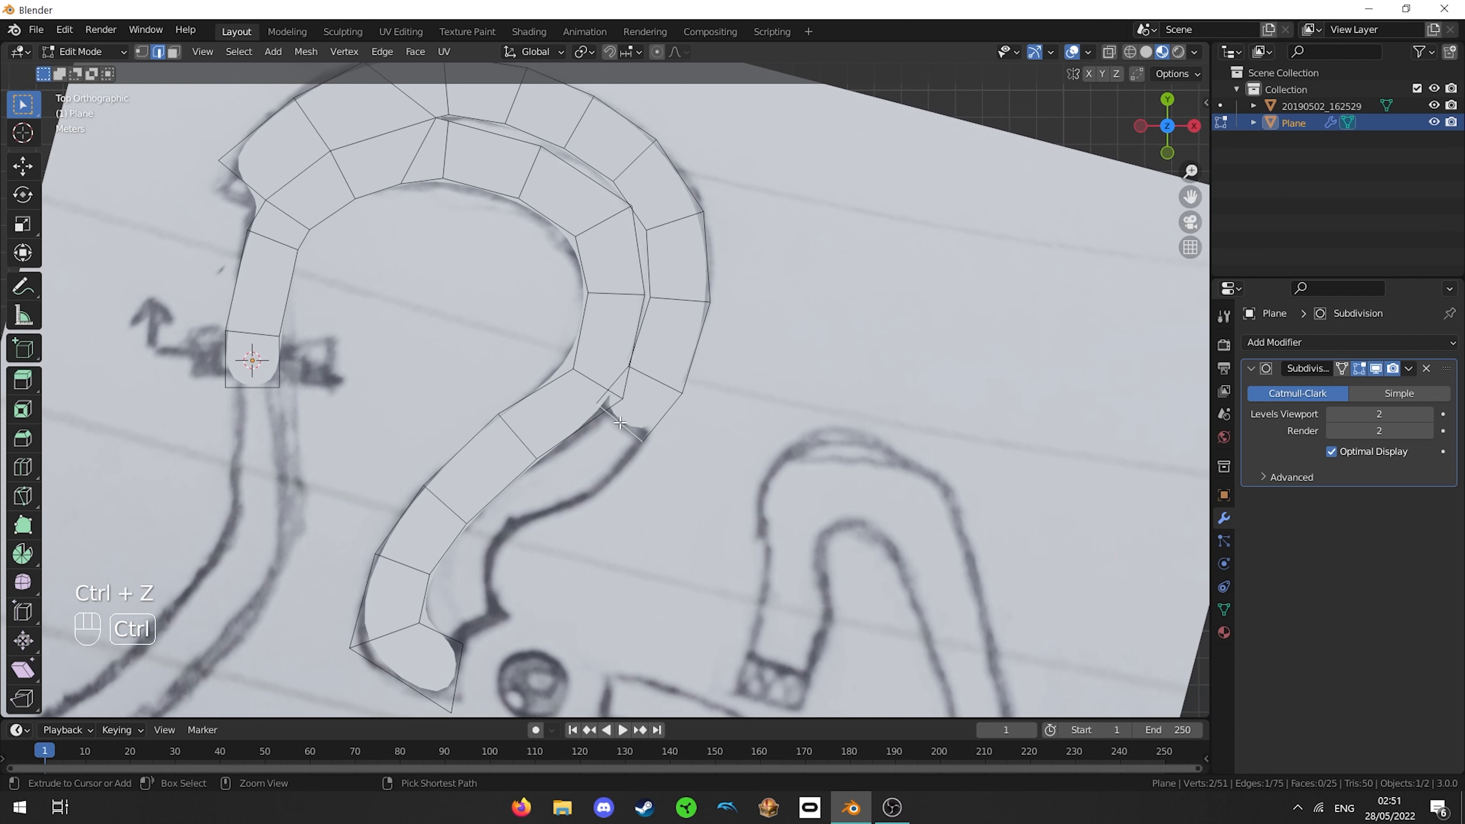
pyautogui.keyDown('ctrl'); pyautogui.click(578, 461); pyautogui.keyUp('ctrl')
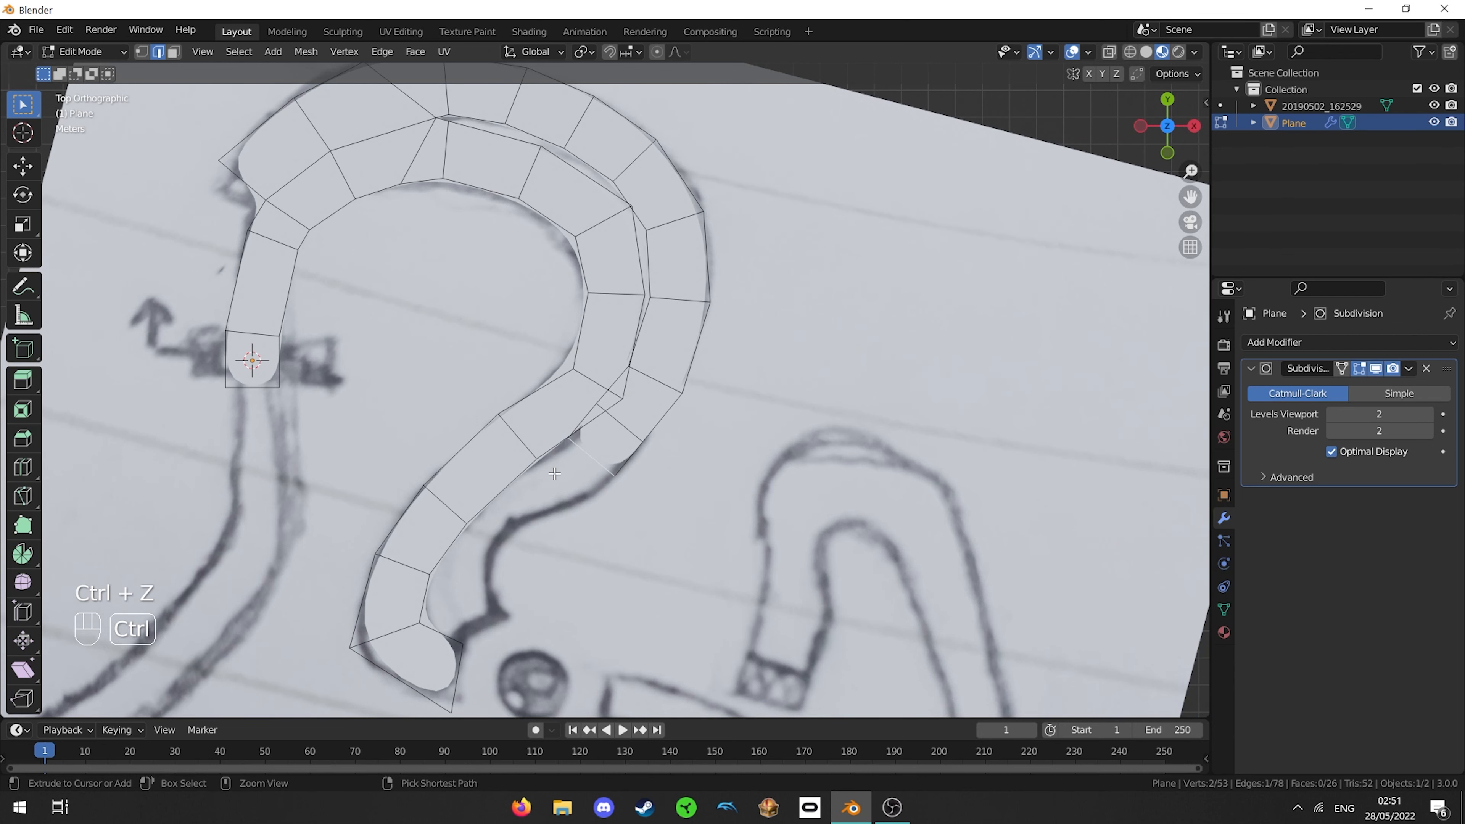
pyautogui.keyDown('ctrl'); pyautogui.click(529, 497); pyautogui.keyUp('ctrl')
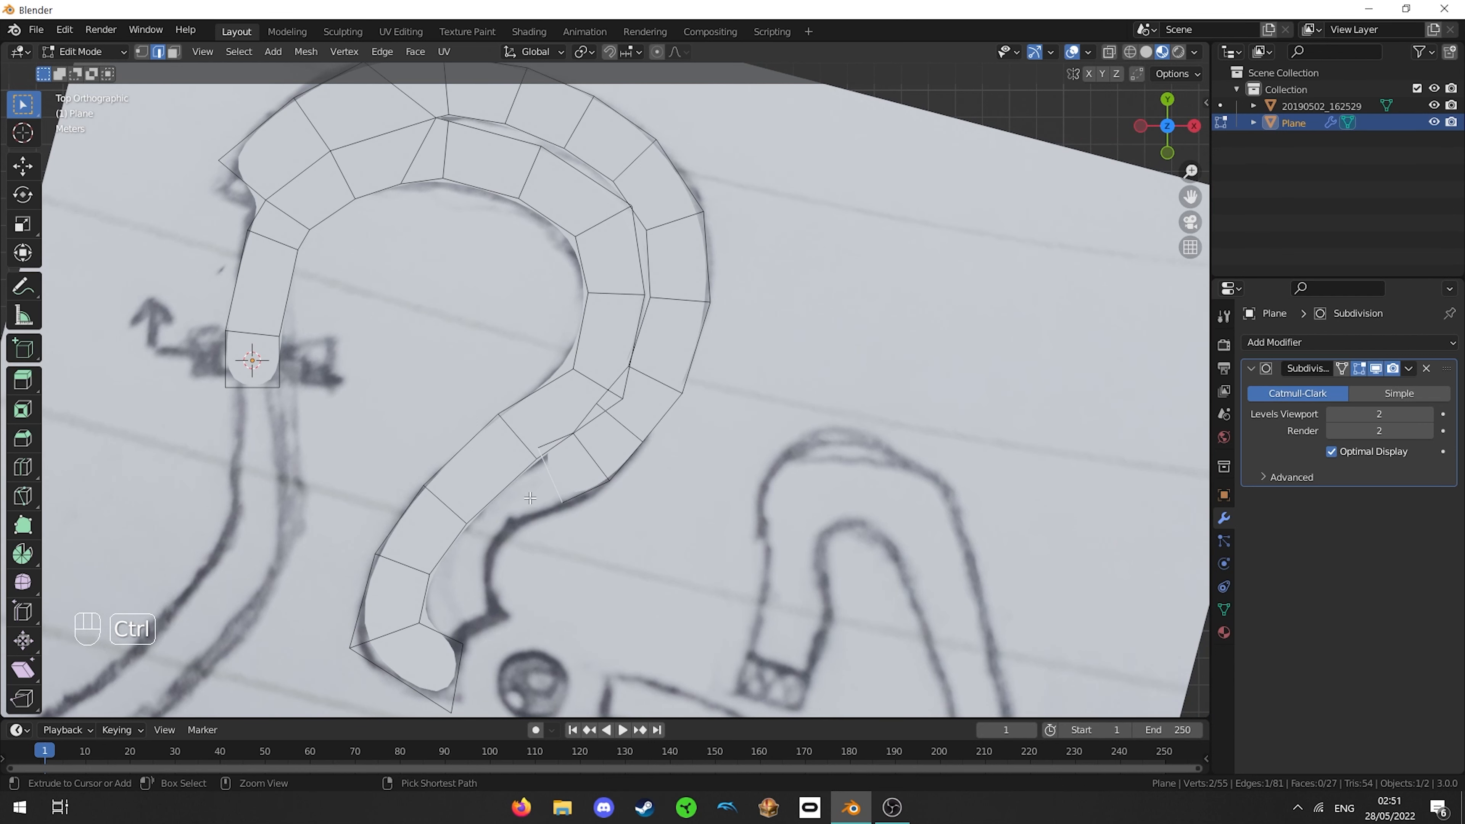
pyautogui.keyDown('ctrl'); pyautogui.click(470, 545); pyautogui.keyUp('ctrl')
pyautogui.keyDown('ctrl'); pyautogui.click(484, 634); pyautogui.keyUp('ctrl')
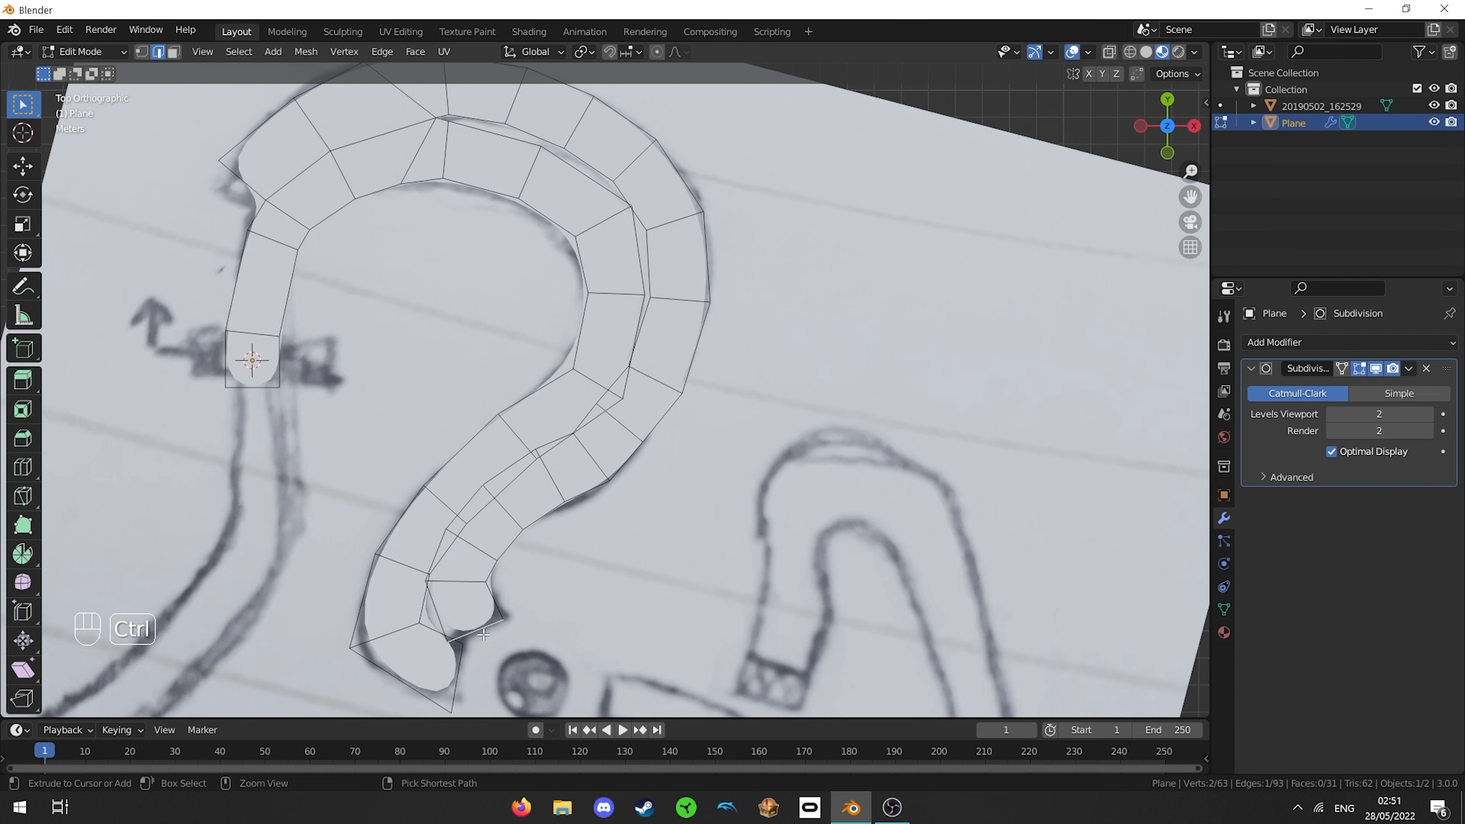
# - Rotate and move the new end edge of the outer lane to match the drawn lane ending near the ball
pyautogui.press('r')
pyautogui.press('g')
pyautogui.click(537, 520)
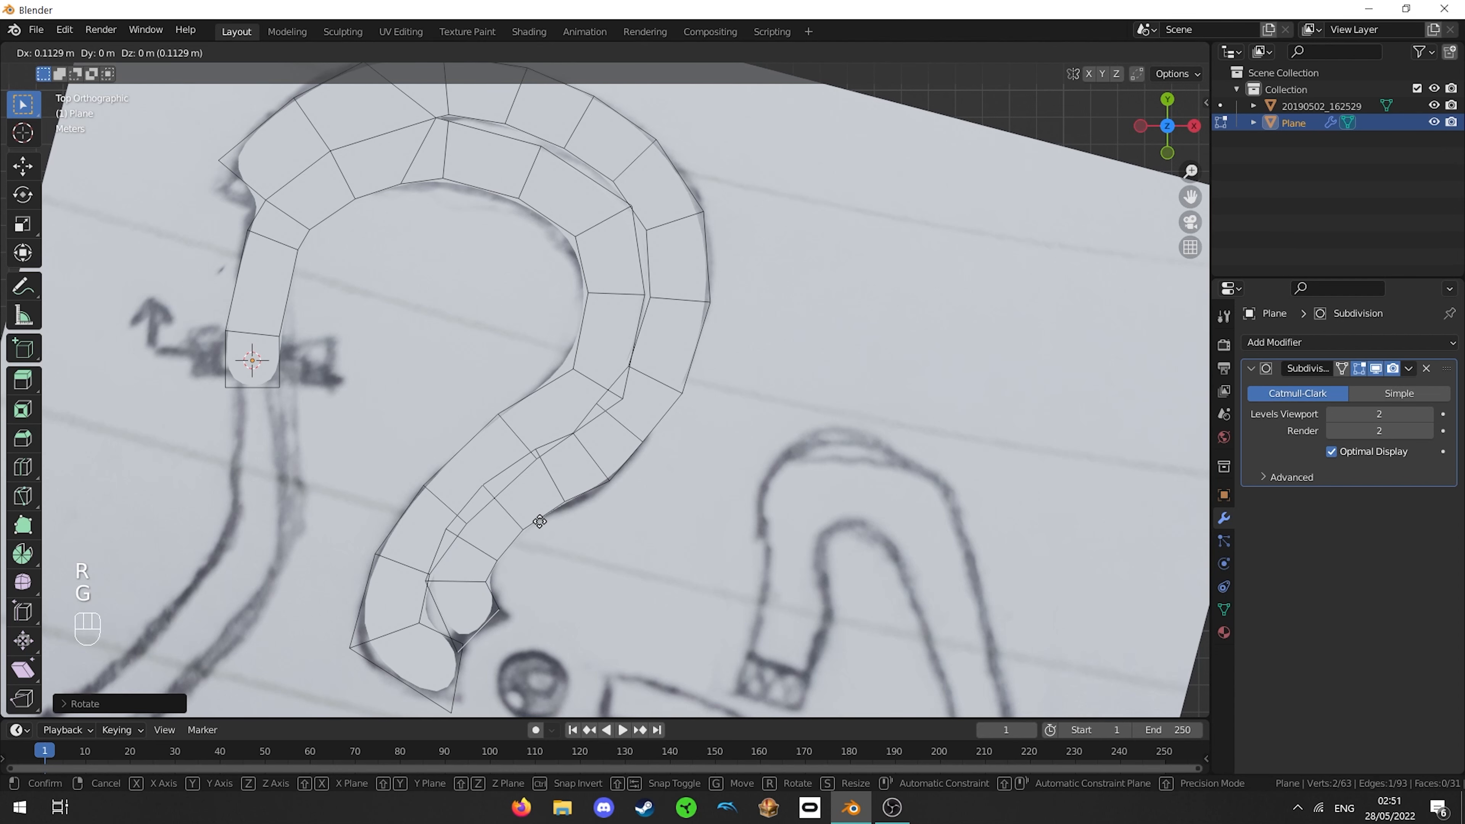
# - In vertex select mode, move both vertices of the outer lane's second-to-last cross edge onto the lane boundaries
pyautogui.keyDown('shift'); pyautogui.moveTo(458, 584); pyautogui.dragTo(566, 427, button='middle'); pyautogui.keyUp('shift')
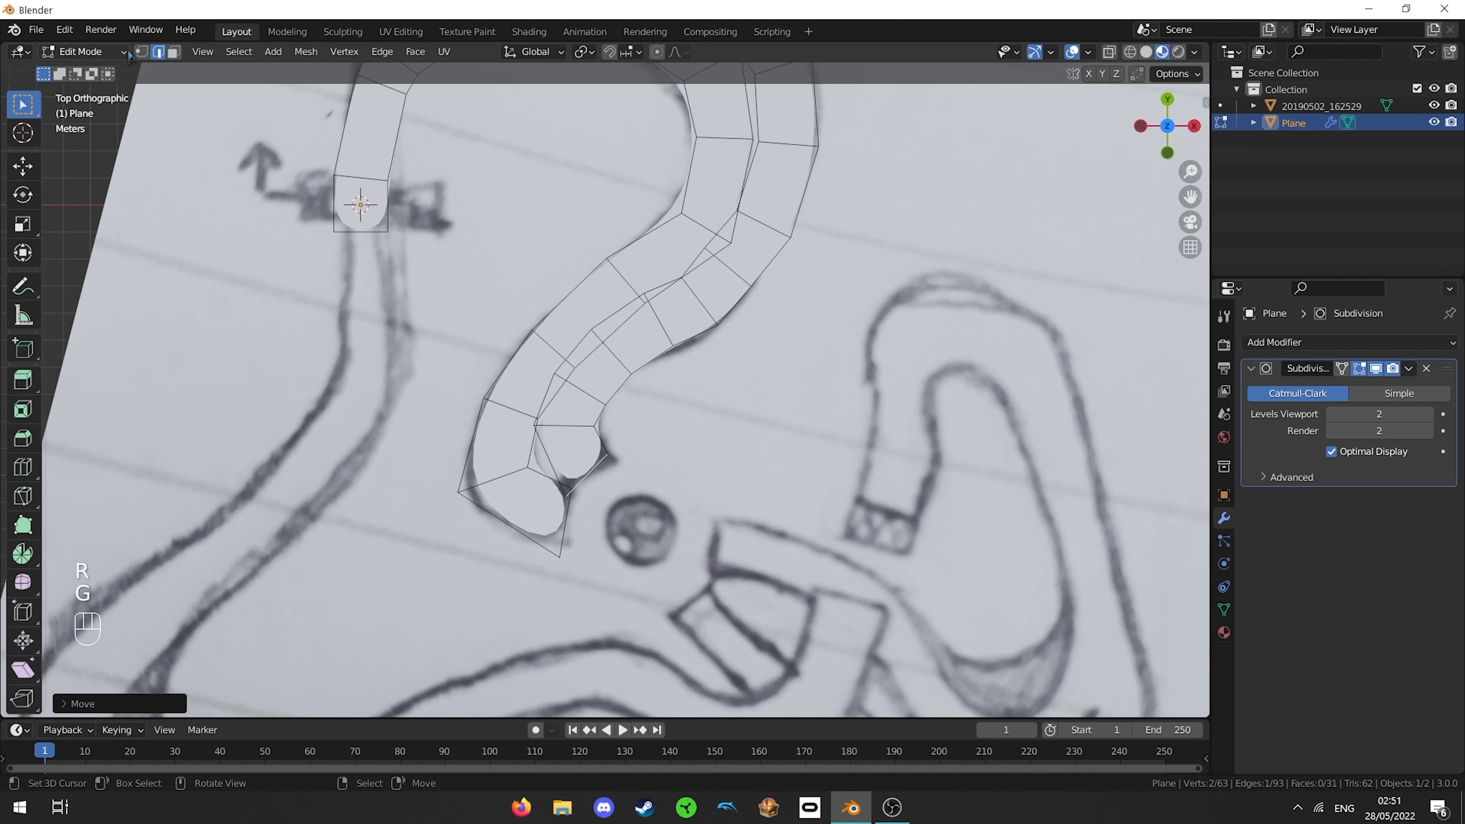
pyautogui.press('1')
pyautogui.scroll(1, 512, 434)
pyautogui.scroll(1, 512, 434)
pyautogui.rightClick(503, 442)
pyautogui.press('g')
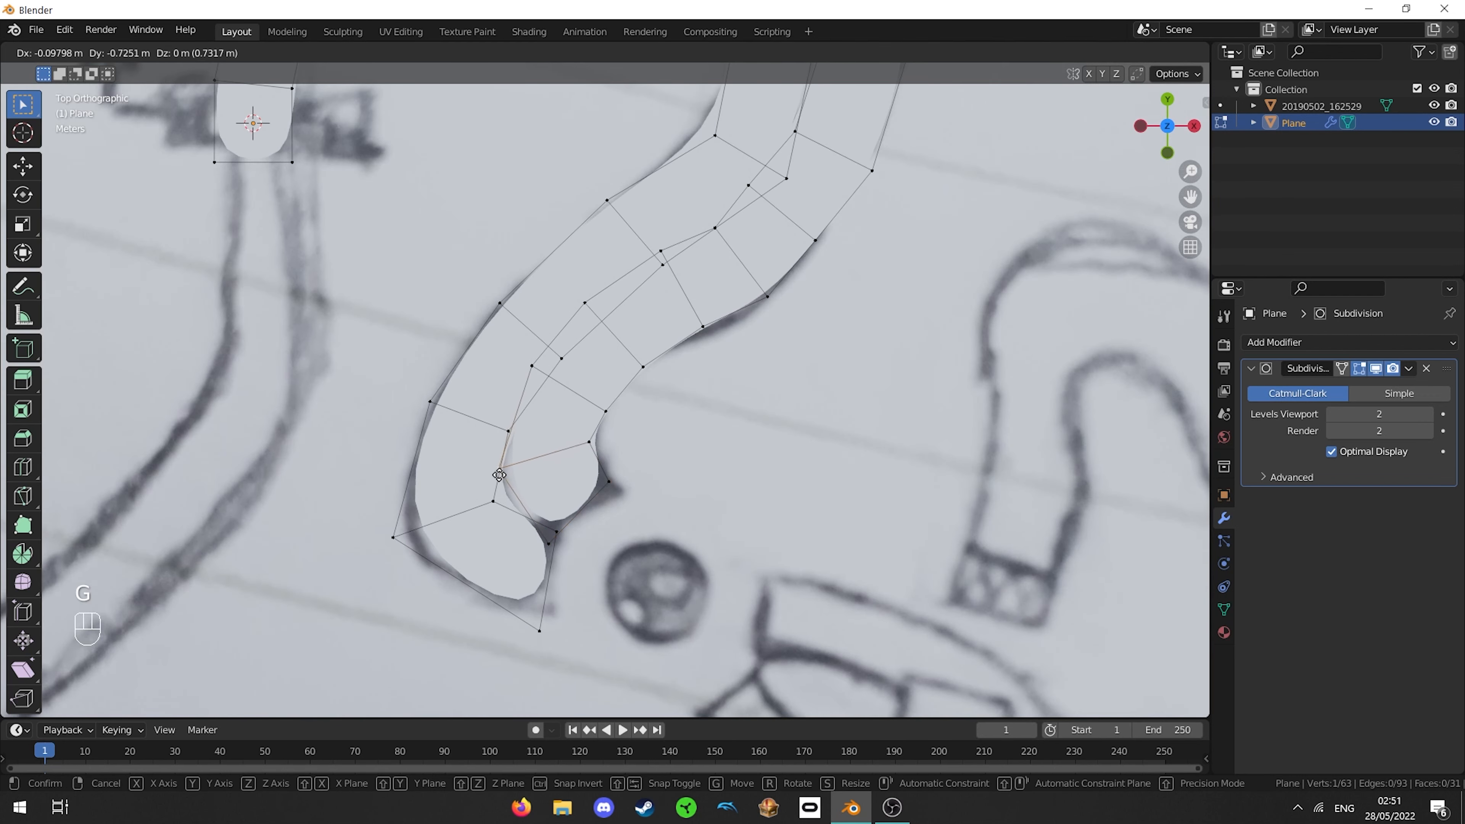
pyautogui.click(498, 473)
pyautogui.rightClick(588, 445)
pyautogui.press('g')
pyautogui.click(585, 444)
# - Move both vertices of the next cross edge up the outer lane, plus the following inner vertex, toward the lane boundaries
pyautogui.rightClick(613, 406)
pyautogui.press('g')
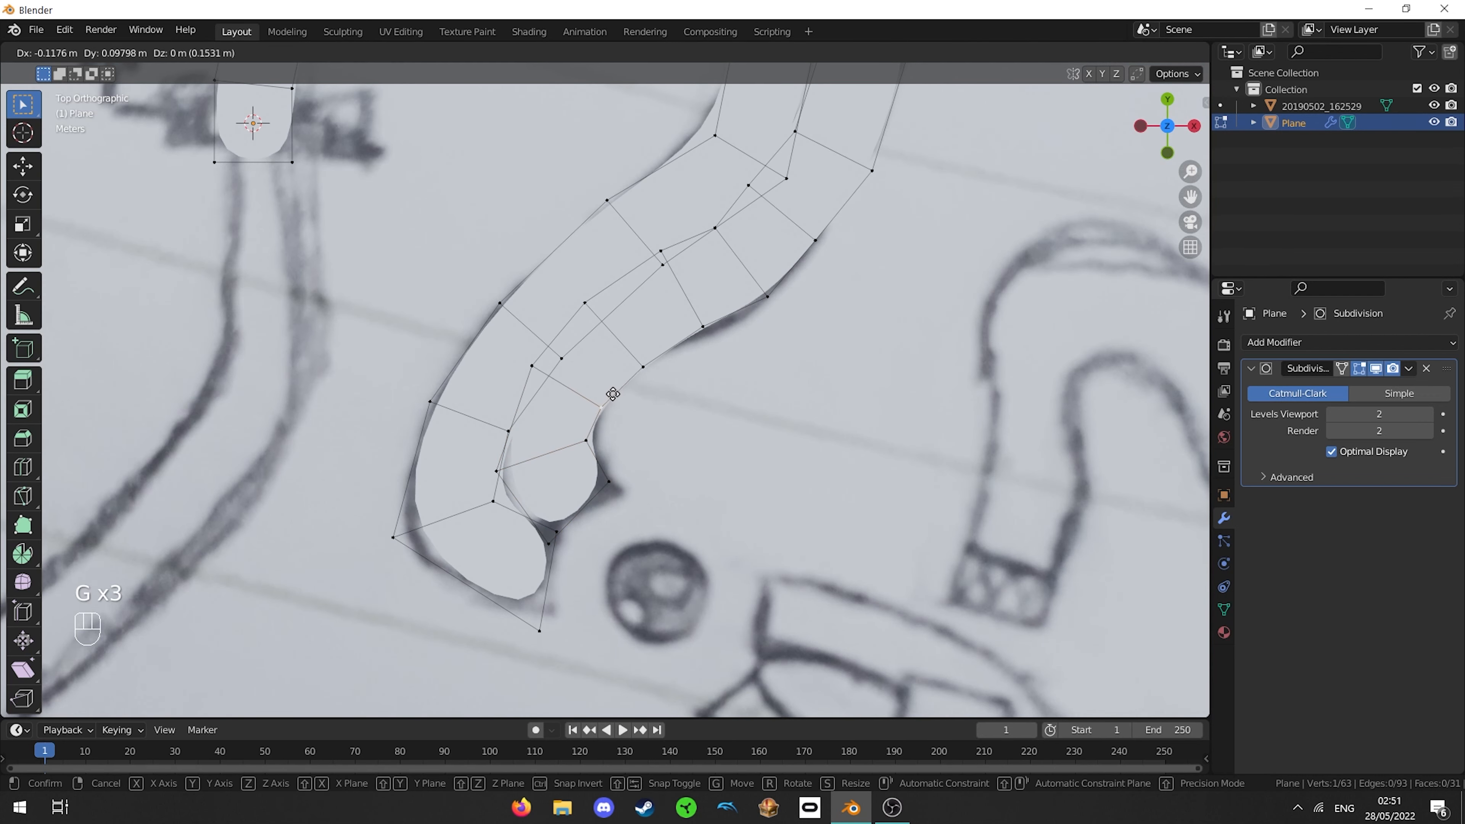
pyautogui.click(613, 393)
pyautogui.rightClick(537, 367)
pyautogui.press('g')
pyautogui.click(552, 367)
pyautogui.rightClick(580, 312)
pyautogui.press('g')
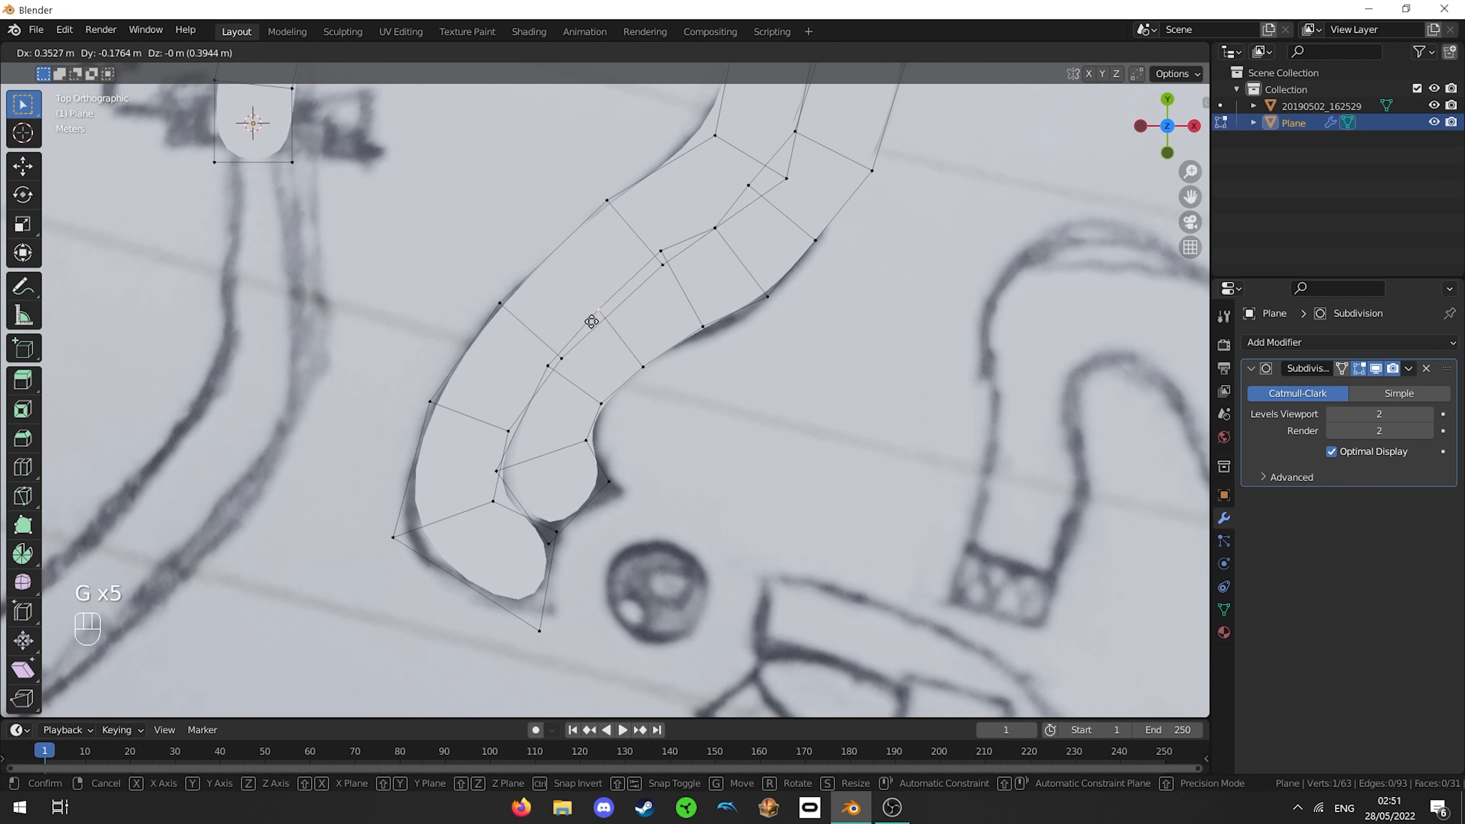
pyautogui.click(595, 319)
# - Adjust one inner and two outer vertices along the middle of the lower outer lane to follow the drawn line
pyautogui.keyDown('shift'); pyautogui.moveTo(666, 275); pyautogui.dragTo(590, 341, button='middle'); pyautogui.keyUp('shift')
pyautogui.rightClick(588, 309)
pyautogui.press('g')
pyautogui.click(596, 315)
pyautogui.rightClick(627, 388)
pyautogui.press('g')
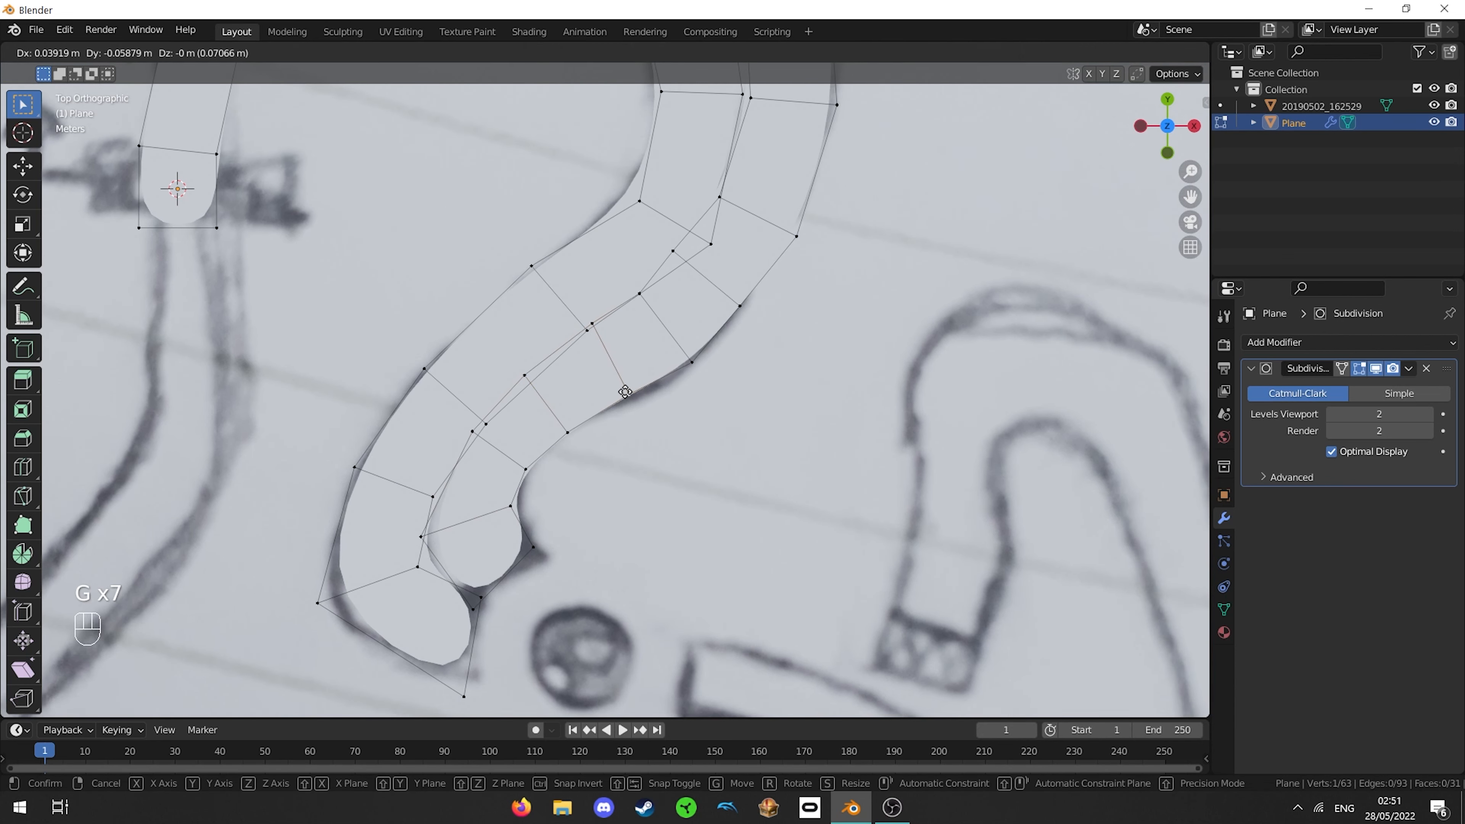
pyautogui.click(629, 391)
pyautogui.rightClick(678, 361)
pyautogui.press('g')
pyautogui.click(680, 365)
# - Move the inner and outer vertices of the two cross edges at the outer lane's lower right bend outward
pyautogui.keyDown('shift'); pyautogui.moveTo(680, 337); pyautogui.dragTo(641, 426, button='middle'); pyautogui.keyUp('shift')
pyautogui.rightClick(639, 341)
pyautogui.press('g')
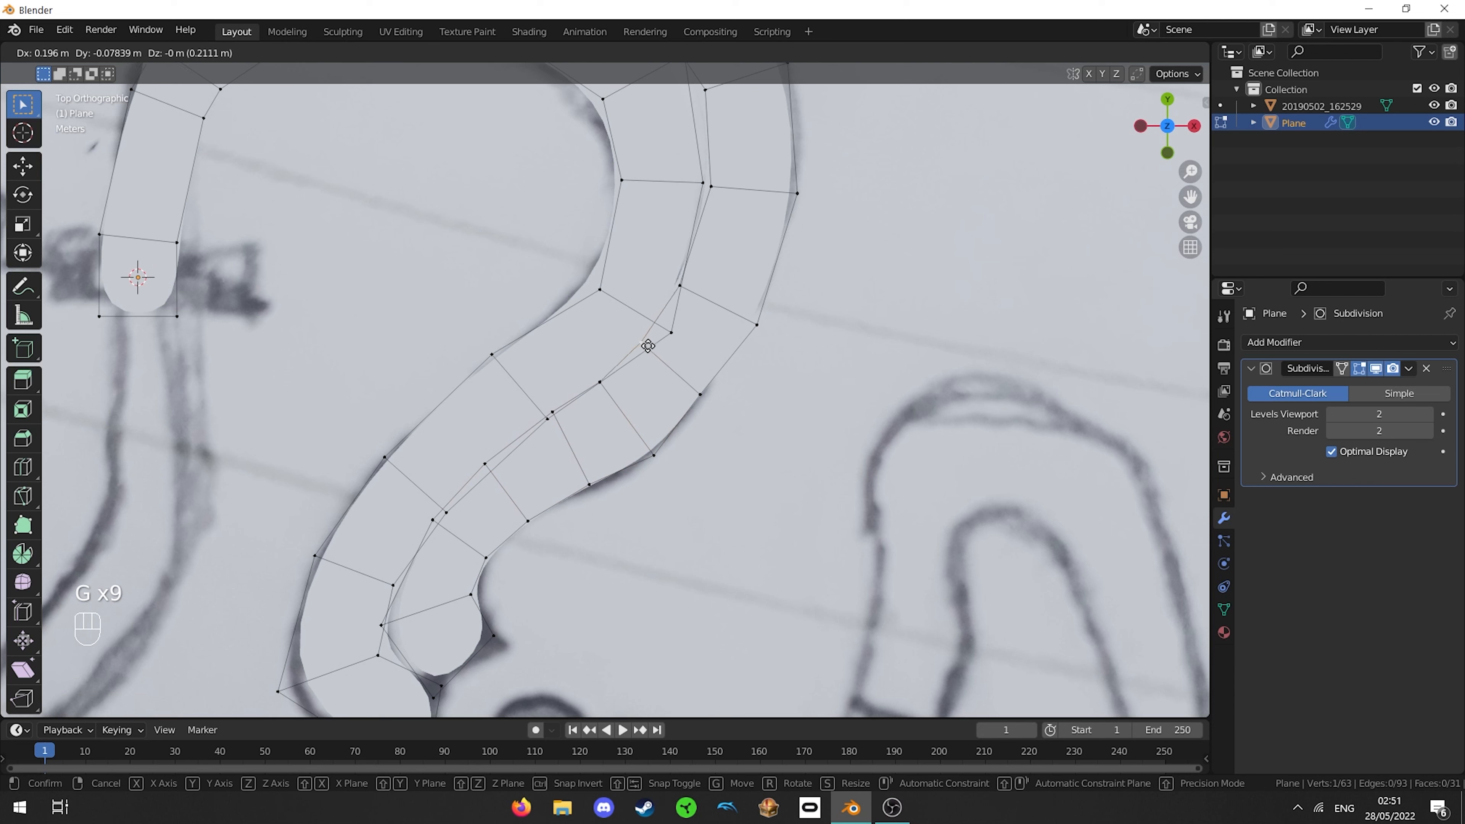
pyautogui.click(654, 348)
pyautogui.rightClick(705, 379)
pyautogui.press('g')
pyautogui.click(713, 382)
pyautogui.keyDown('shift'); pyautogui.moveTo(677, 286); pyautogui.dragTo(639, 342, button='middle'); pyautogui.keyUp('shift')
pyautogui.rightClick(635, 339)
pyautogui.press('g')
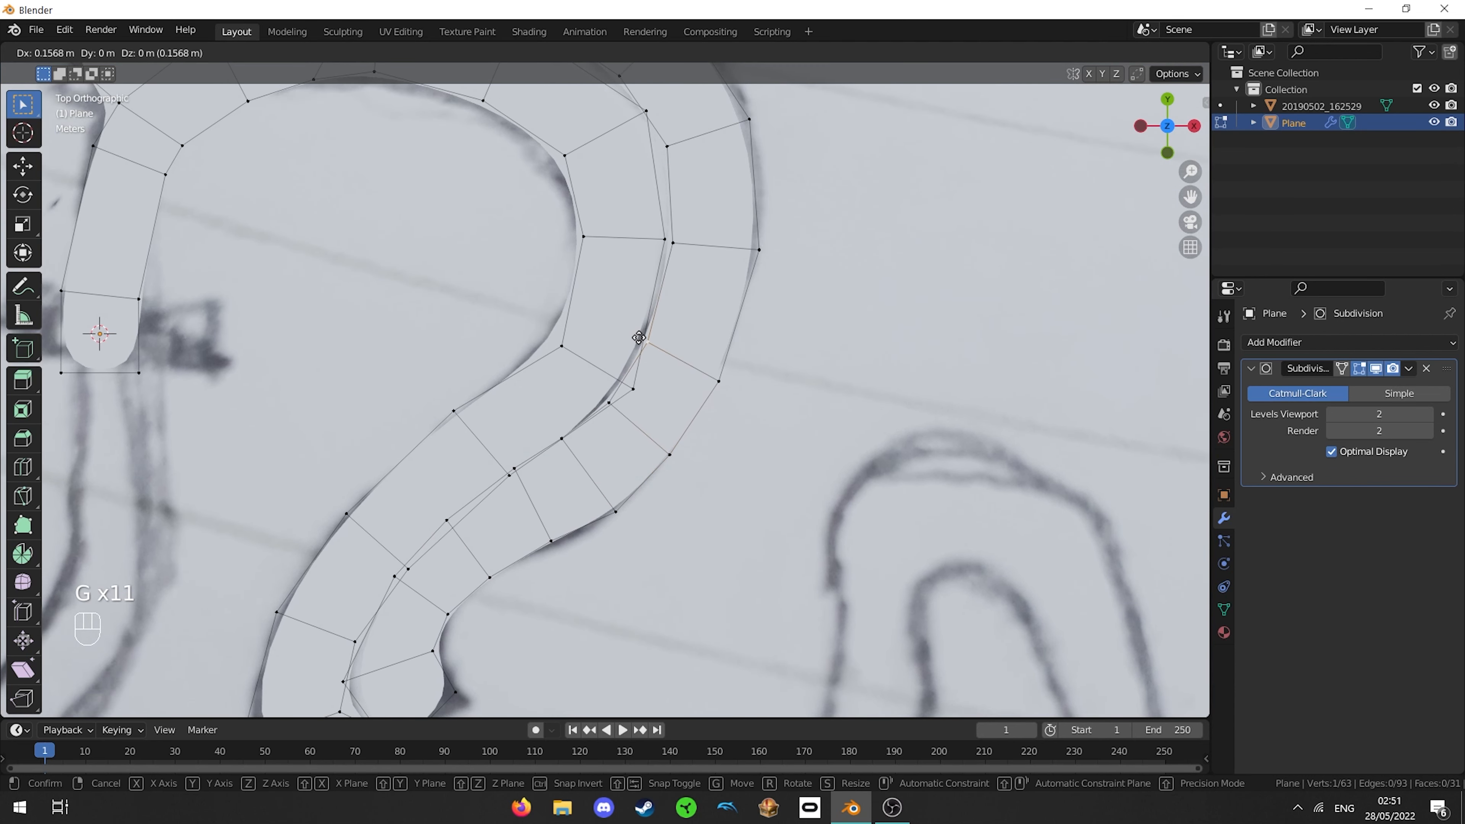
pyautogui.click(640, 338)
pyautogui.rightClick(721, 366)
pyautogui.press('g')
pyautogui.click(722, 367)
# - Align the cross edge above the bend by its two vertices and move two upper-right outer vertices to the drawn line
pyautogui.keyDown('shift'); pyautogui.moveTo(679, 287); pyautogui.dragTo(631, 350, button='middle'); pyautogui.keyUp('shift')
pyautogui.rightClick(614, 320)
pyautogui.press('g')
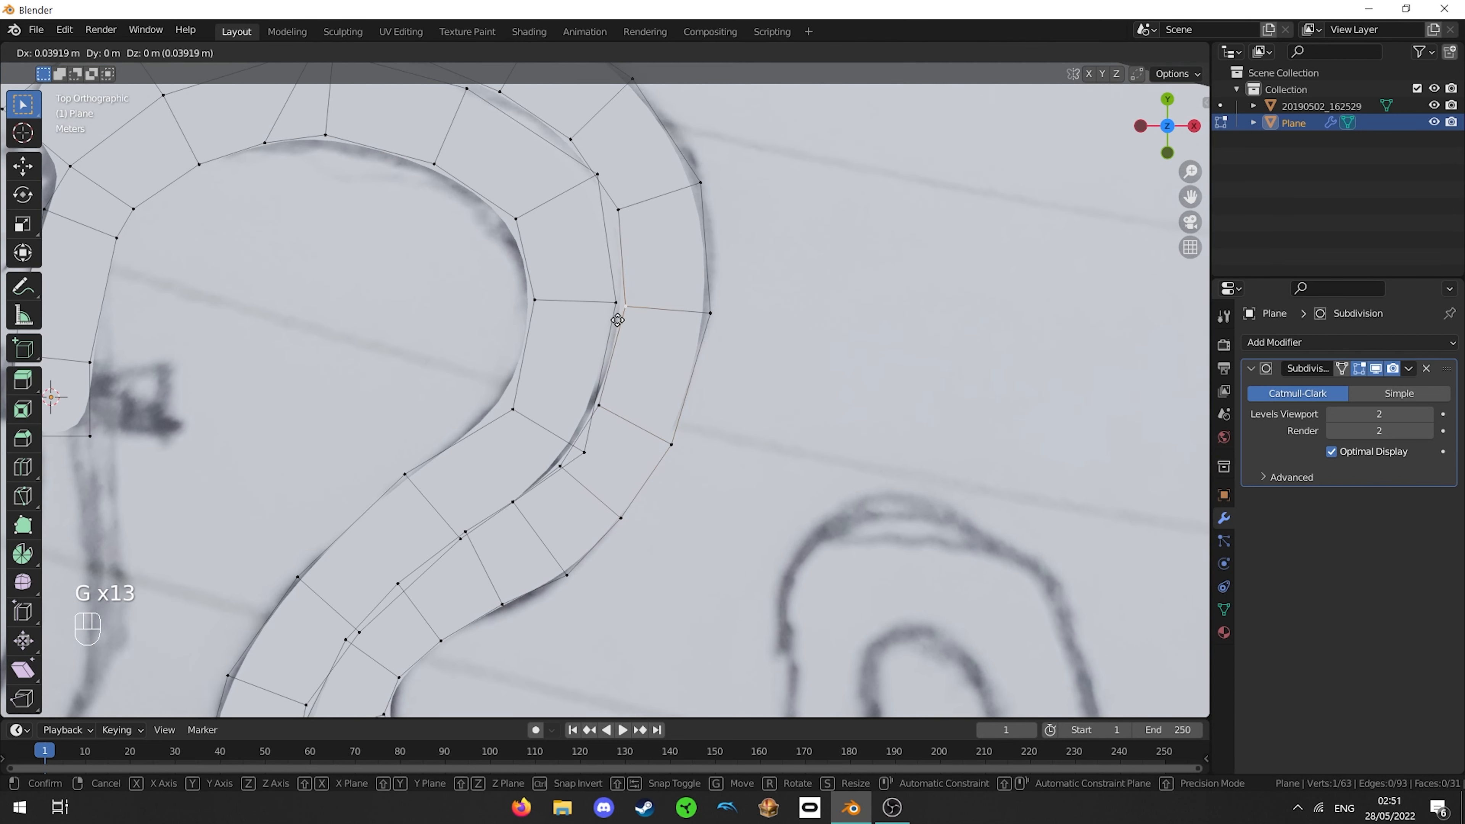
pyautogui.click(616, 320)
pyautogui.rightClick(686, 310)
pyautogui.press('g')
pyautogui.click(696, 310)
pyautogui.rightClick(695, 176)
pyautogui.press('g')
pyautogui.click(710, 173)
pyautogui.keyDown('shift'); pyautogui.moveTo(629, 76); pyautogui.dragTo(594, 188, button='middle'); pyautogui.keyUp('shift')
pyautogui.rightClick(594, 188)
pyautogui.press('g')
pyautogui.click(600, 190)
# - Inspect the extended outer lane against the whole track sketch in Object Mode
pyautogui.press('Tab')
pyautogui.scroll(-4, 605, 277)
pyautogui.keyDown('shift'); pyautogui.moveTo(605, 451); pyautogui.dragTo(670, 347, button='middle'); pyautogui.keyUp('shift')
pyautogui.scroll(2, 663, 375)
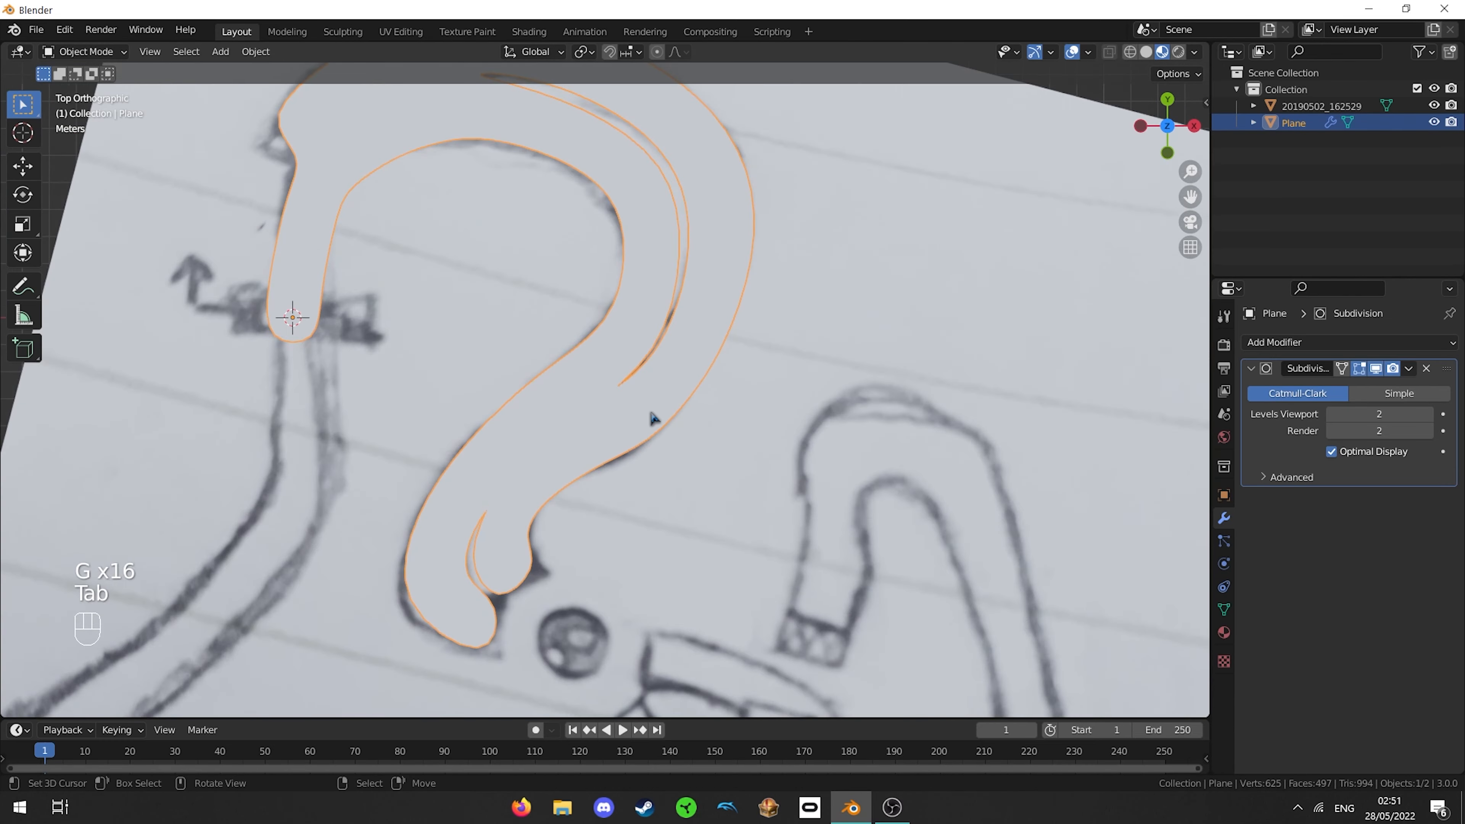
pyautogui.press('Tab')
pyautogui.moveTo(621, 529)
pyautogui.keyDown('shift'); pyautogui.mouseDown(button='middle')
pyautogui.moveTo(709, 382)
pyautogui.moveTo(677, 386)
pyautogui.moveTo(700, 236)
pyautogui.moveTo(567, 325)
pyautogui.moveTo(517, 274)
pyautogui.moveTo(613, 323)
pyautogui.moveTo(572, 436)
pyautogui.moveTo(478, 418)
pyautogui.moveTo(390, 476)
pyautogui.moveTo(262, 392)
pyautogui.moveTo(416, 380)
pyautogui.mouseUp(button='middle'); pyautogui.keyUp('shift')
pyautogui.press('Tab')
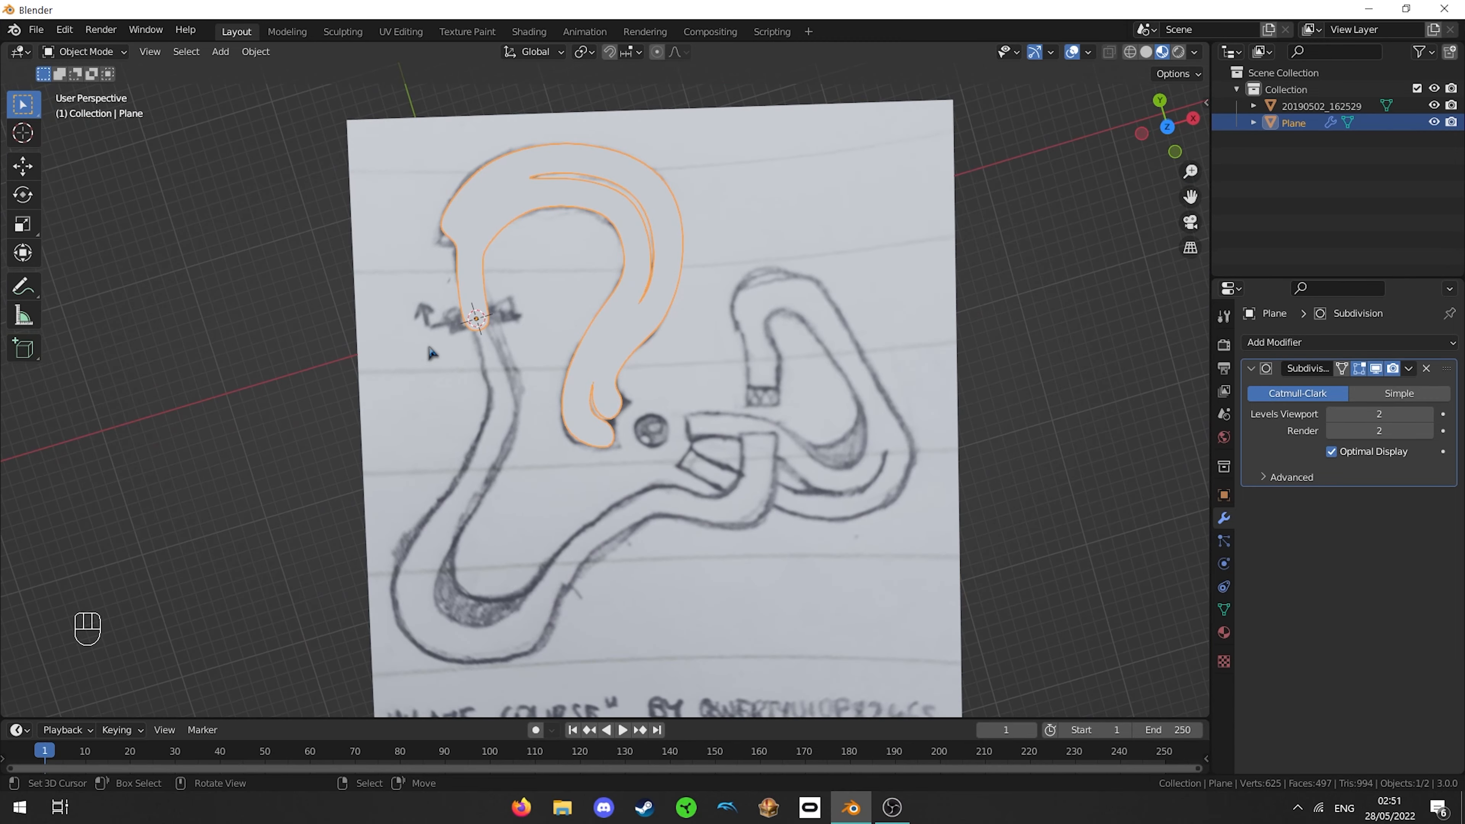
pyautogui.press('KP_7')
pyautogui.scroll(2, 557, 334)
pyautogui.press('Tab')
pyautogui.scroll(2, 600, 311)
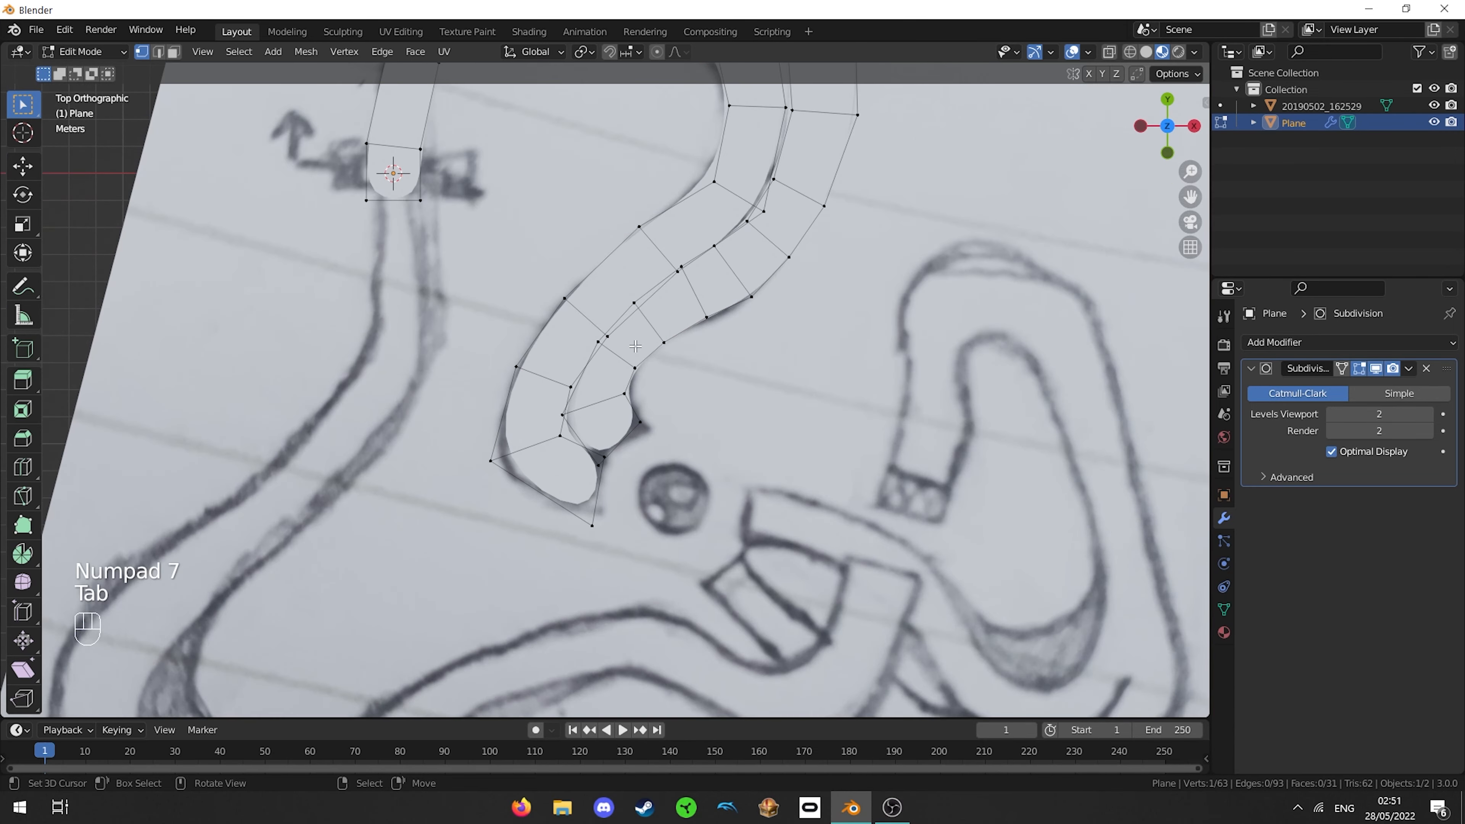
# - In face select mode, delete the outer lane's face at the lower right bend and compare the gap in Object Mode
pyautogui.keyDown('shift'); pyautogui.moveTo(708, 226); pyautogui.dragTo(559, 419, button='middle'); pyautogui.keyUp('shift')
pyautogui.scroll(2, 450, 382)
pyautogui.scroll(1, 512, 320)
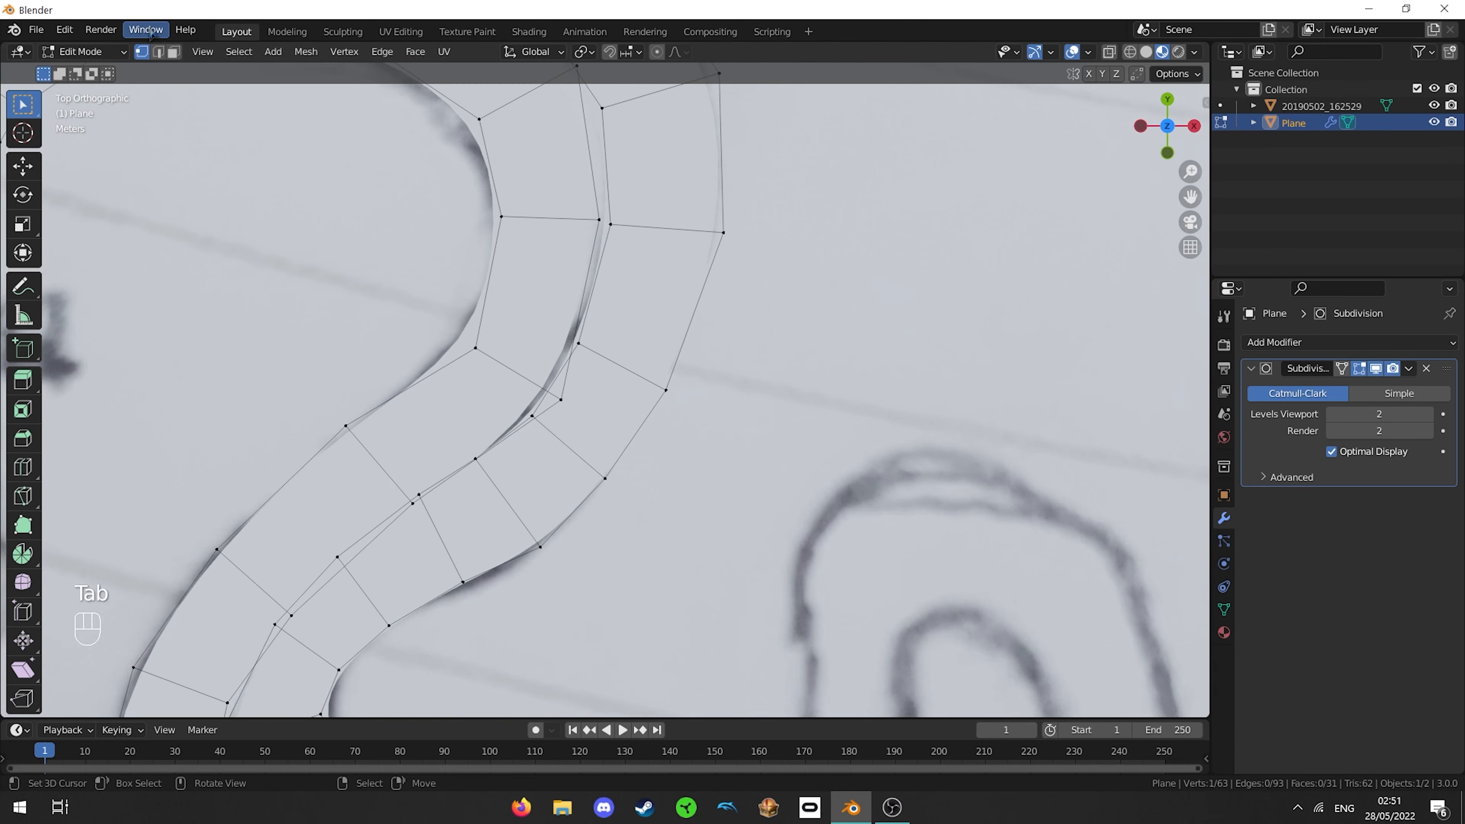
pyautogui.click(596, 420)
pyautogui.press('g')
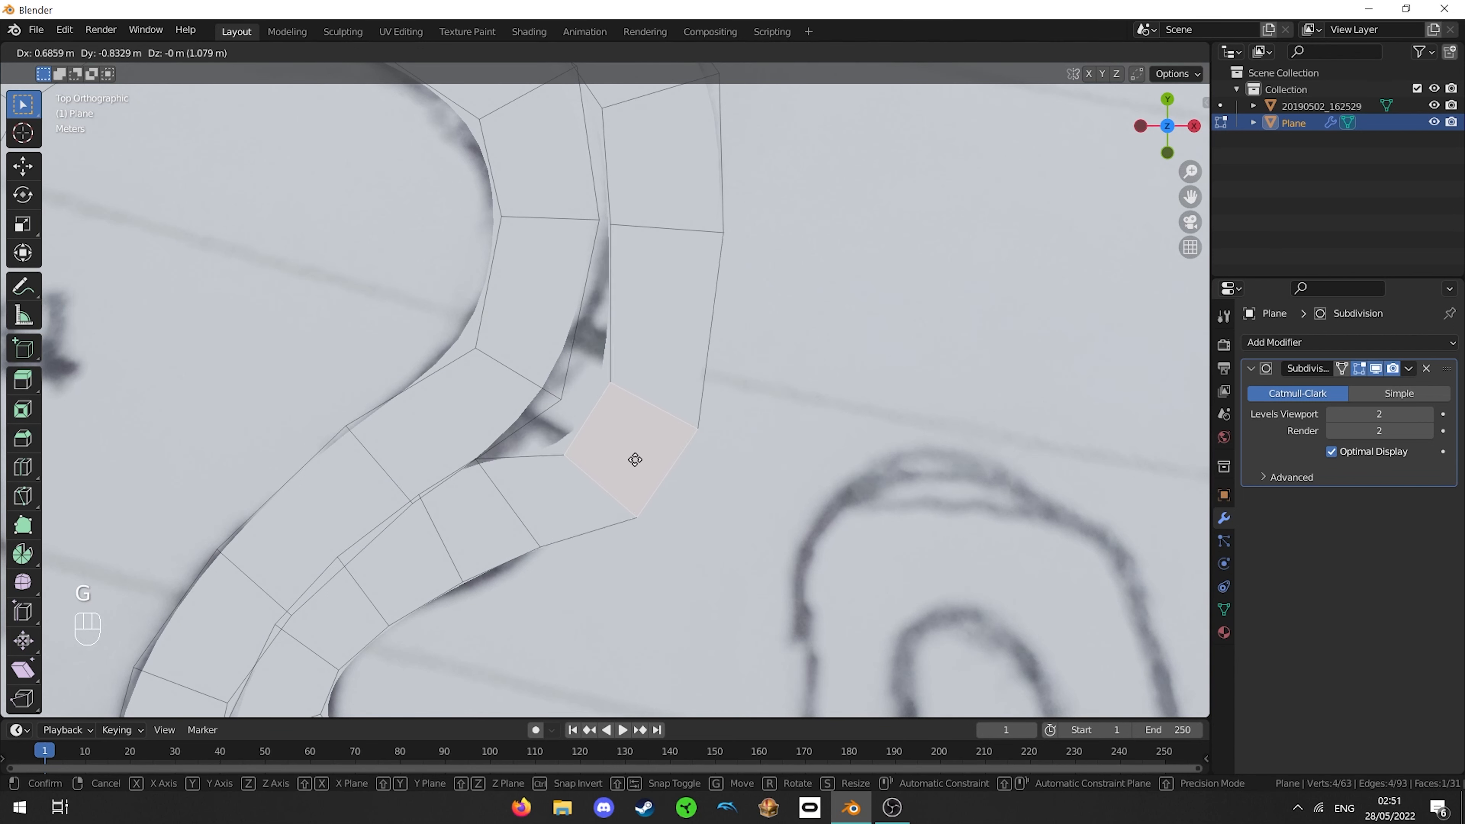
pyautogui.press('Escape')
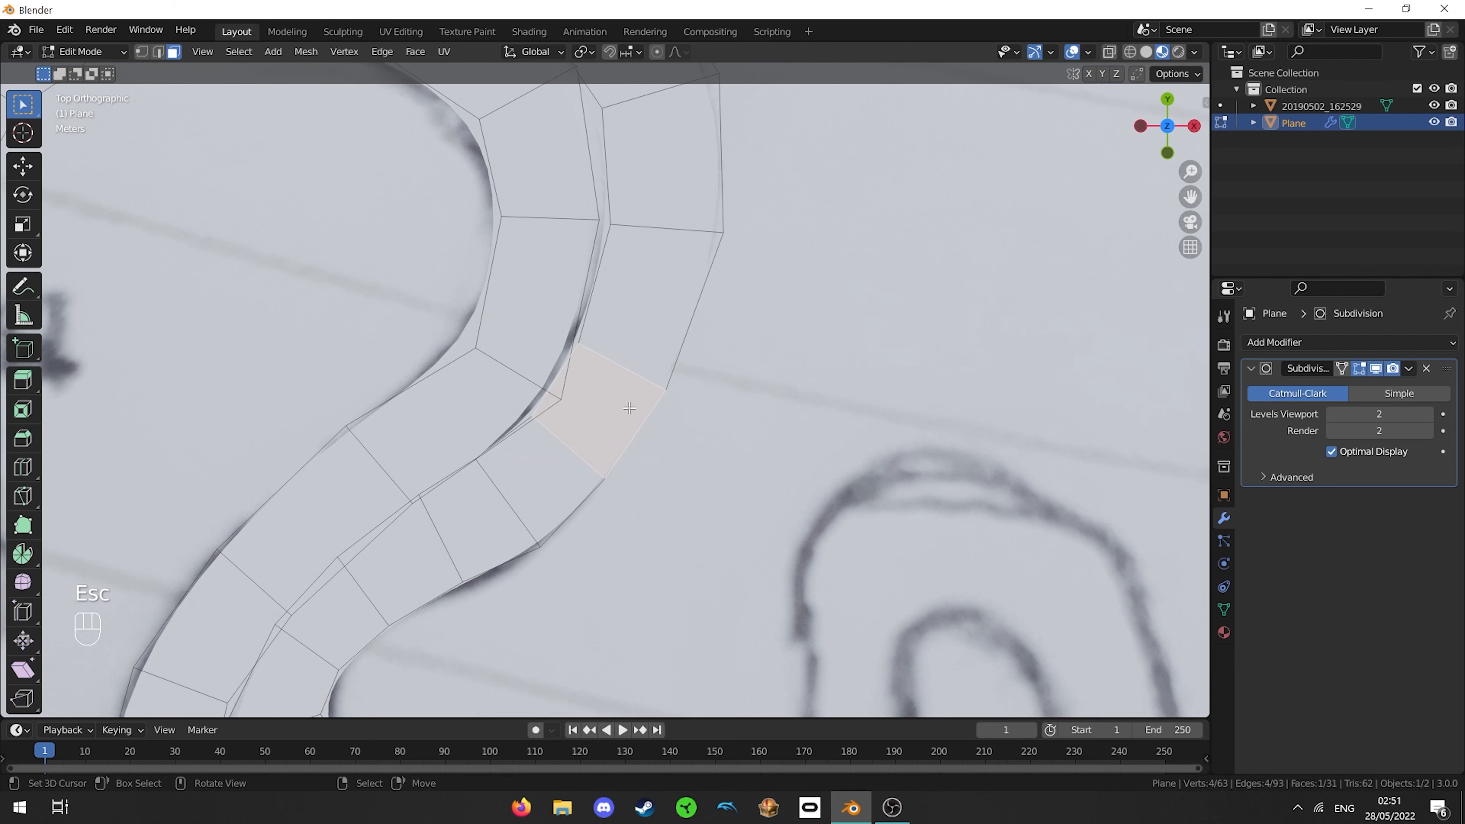
pyautogui.press('x')
pyautogui.click(599, 420)
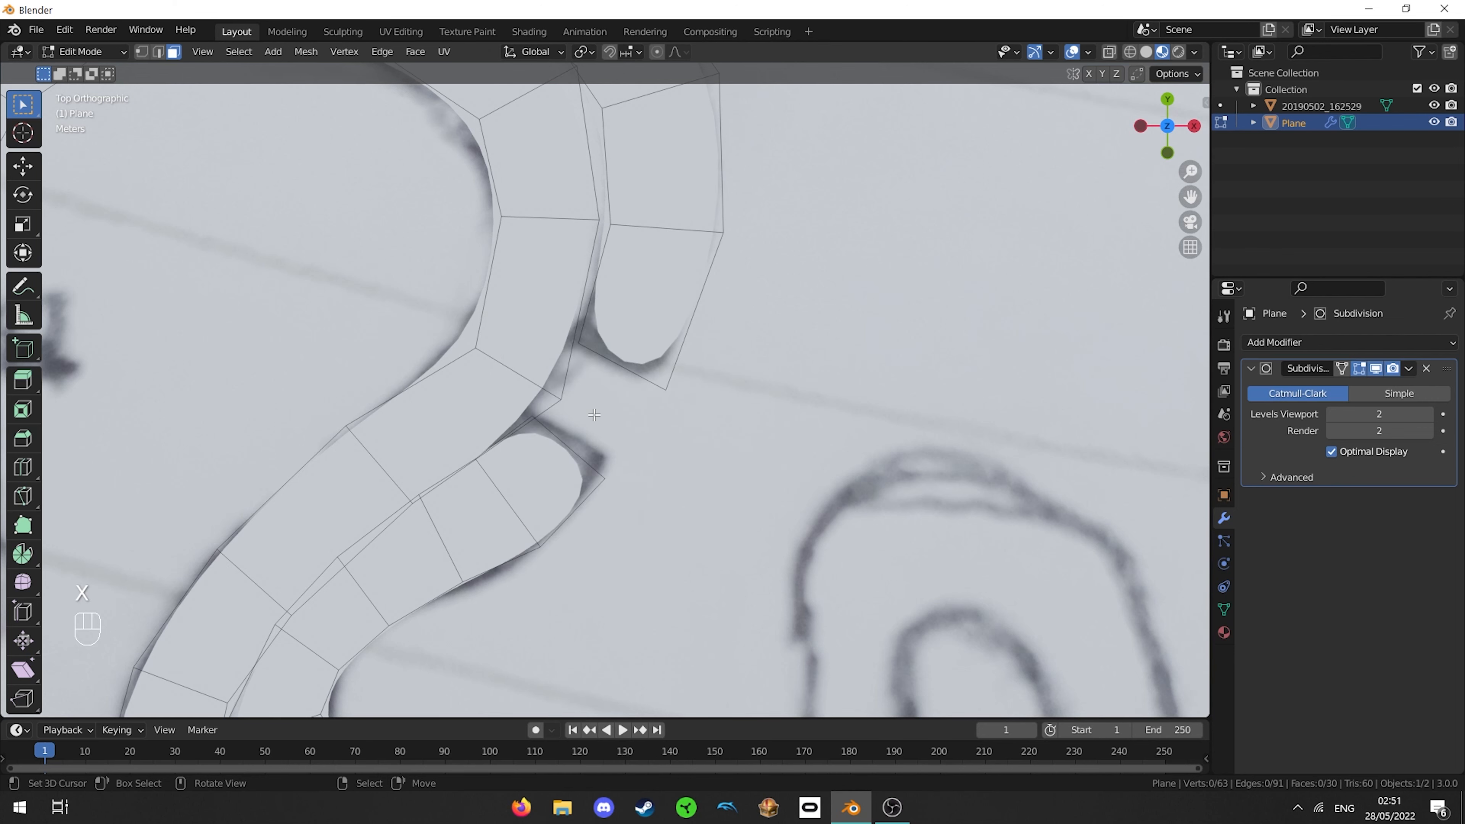
pyautogui.scroll(-1, 596, 414)
pyautogui.press('Tab')
pyautogui.scroll(-6, 596, 414)
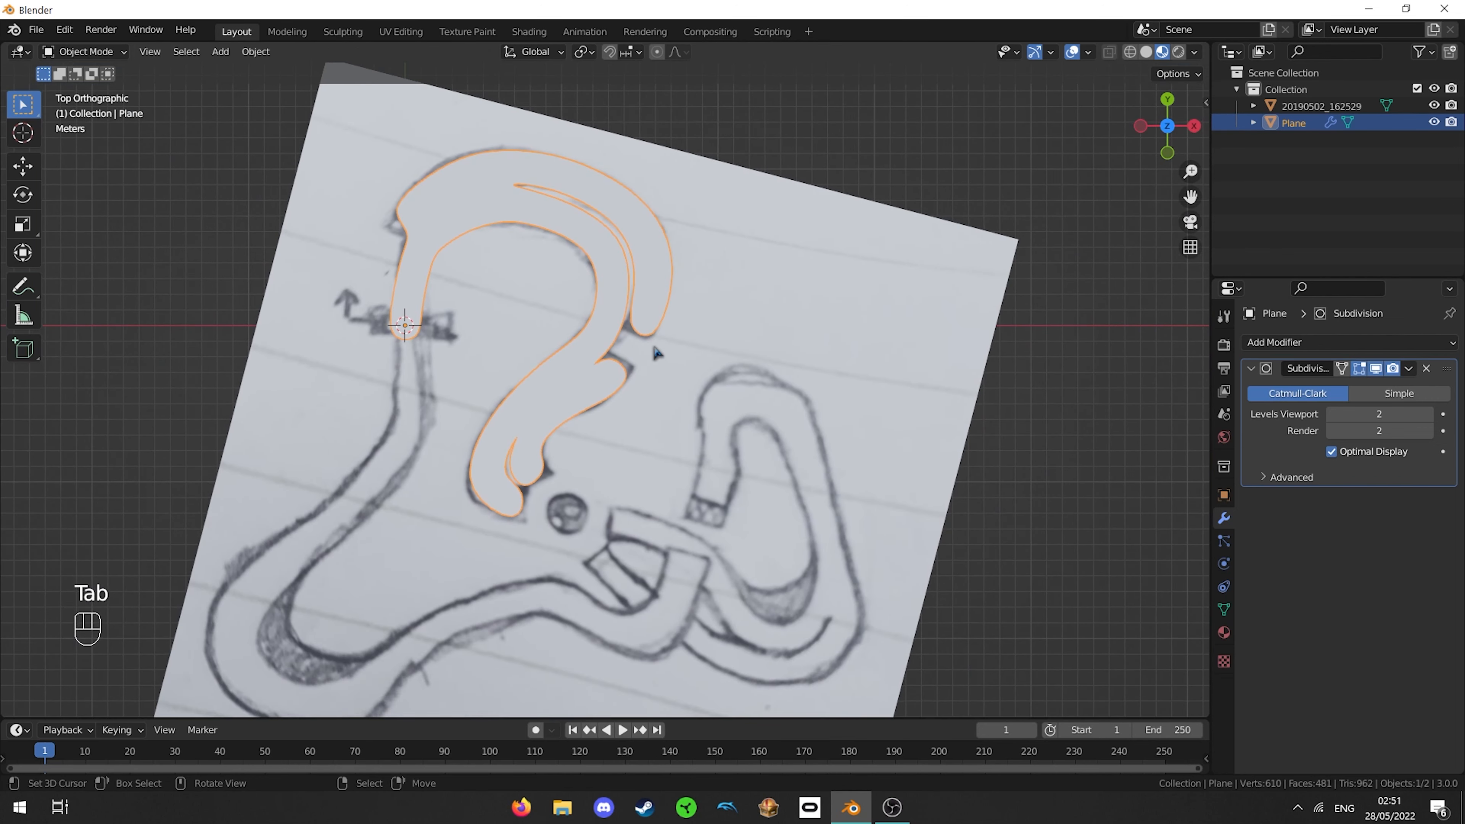
# - In edge select mode, move and rotate the gap edge of the lower lane piece to match the drawn mark
pyautogui.press('Tab')
pyautogui.scroll(6, 664, 334)
pyautogui.scroll(4, 671, 325)
pyautogui.click(513, 456)
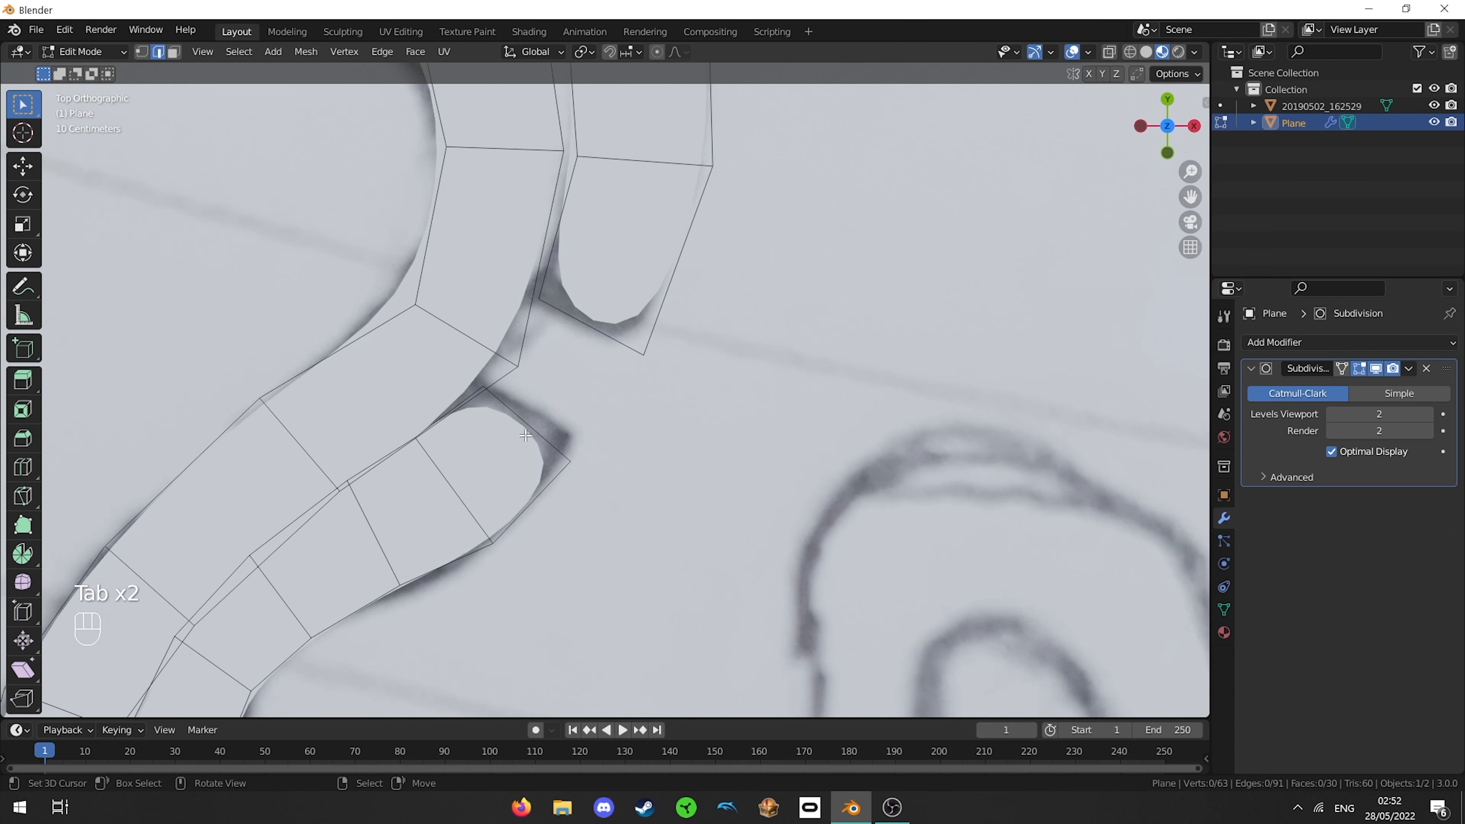
pyautogui.press('g')
pyautogui.press('r')
pyautogui.click(574, 411)
pyautogui.press('g')
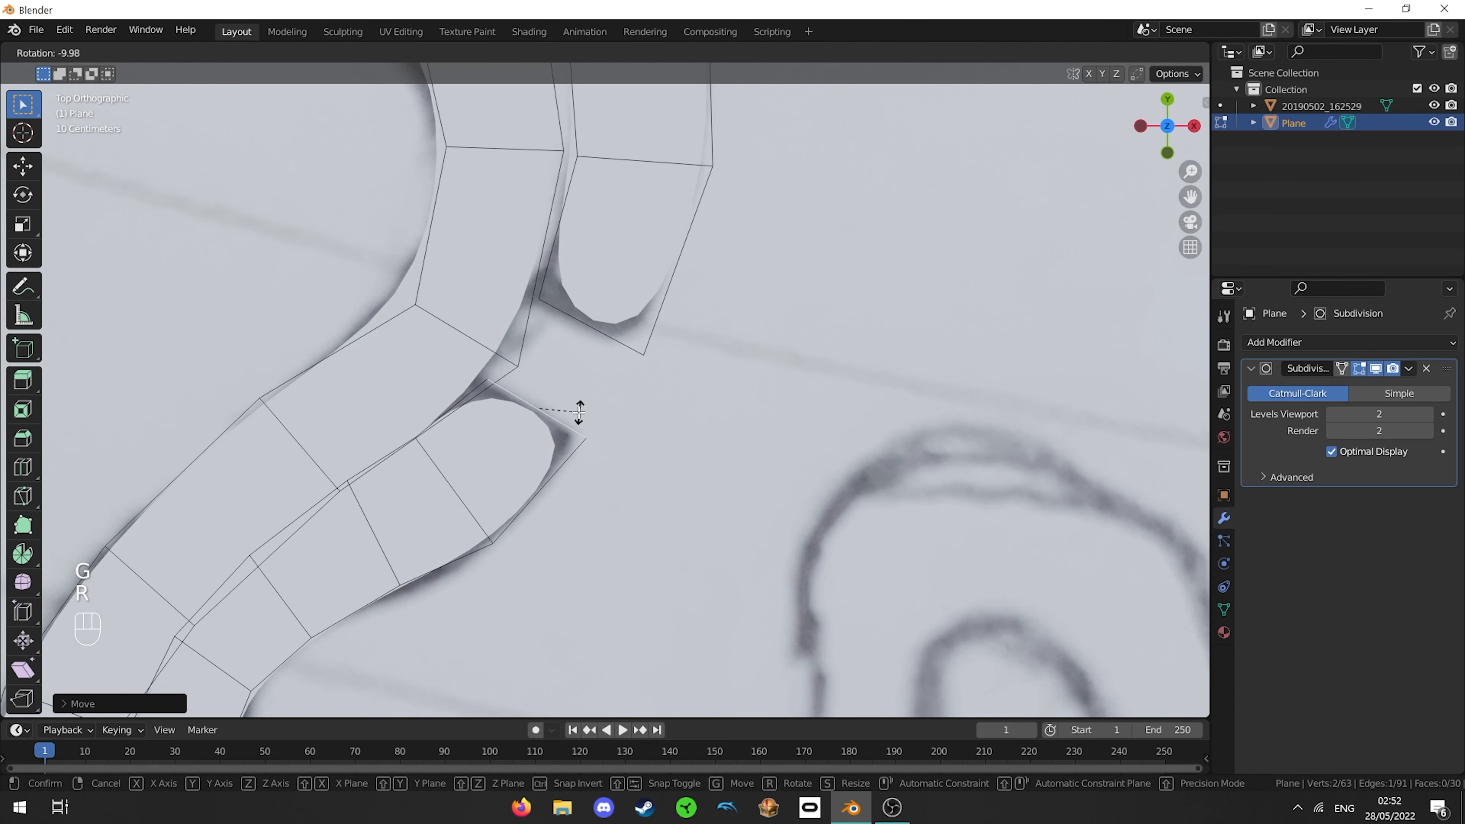
pyautogui.click(575, 408)
pyautogui.press('r')
pyautogui.click(578, 409)
# - Move the upper lane piece's gap edge slightly toward the inner lane and check it in Object Mode
pyautogui.rightClick(599, 348)
pyautogui.press('g')
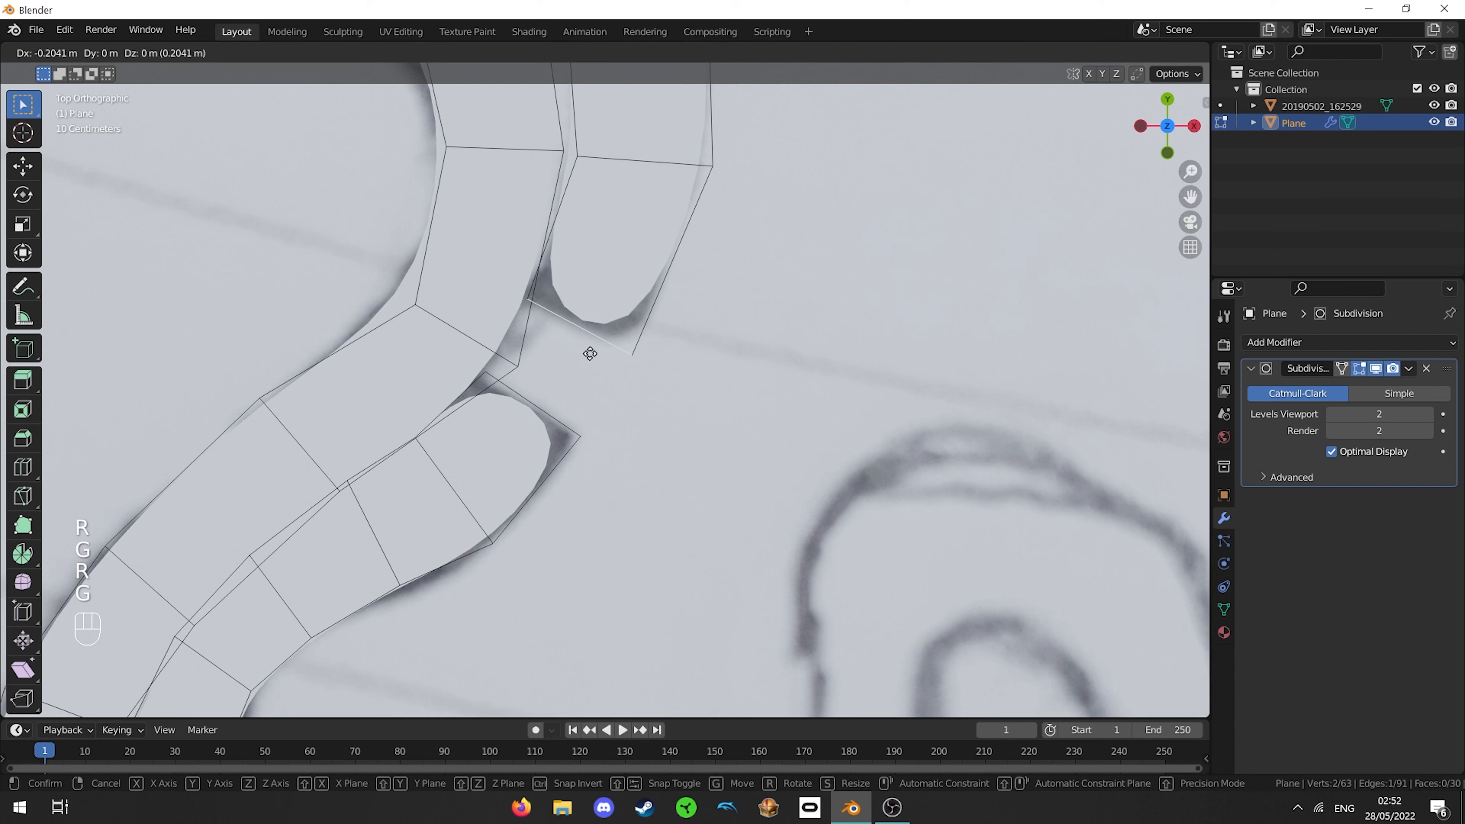
pyautogui.click(595, 356)
pyautogui.press('Tab')
pyautogui.press('Tab')
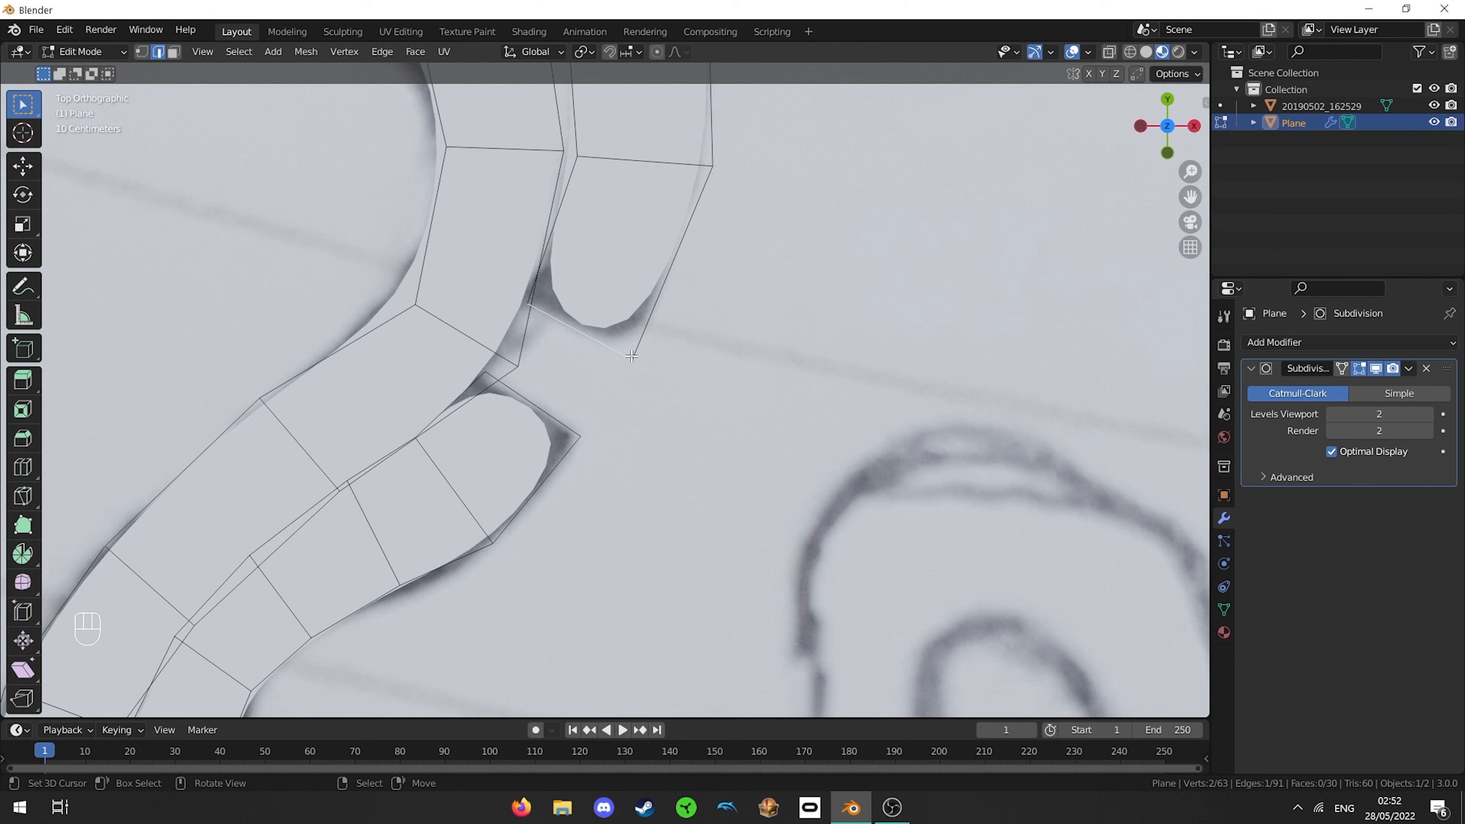
# - Examine the finished lanes and the remaining unmodeled part of the track sketch
pyautogui.scroll(-8, 632, 356)
pyautogui.scroll(5, 637, 326)
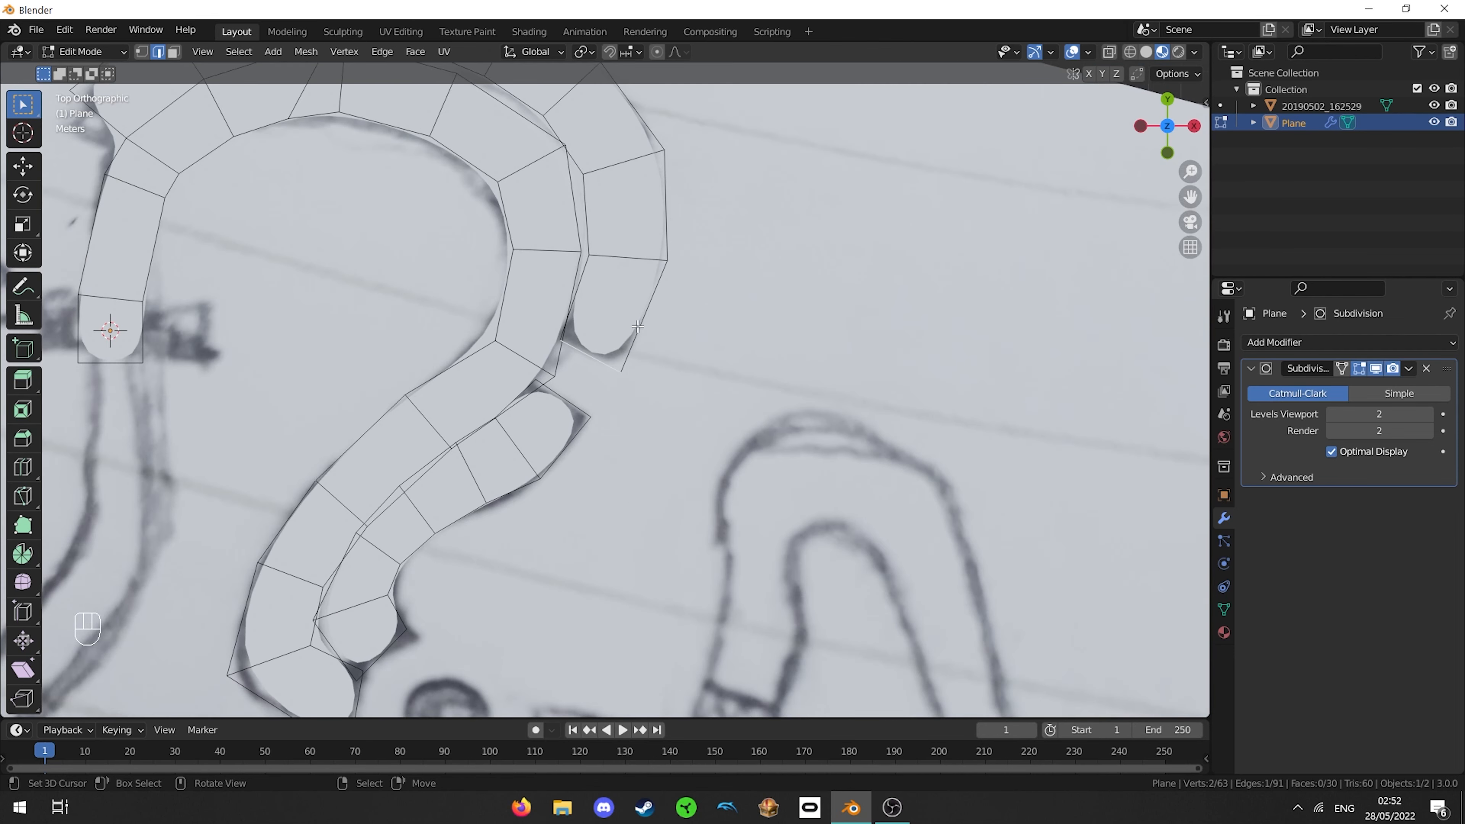
pyautogui.scroll(1, 637, 327)
pyautogui.scroll(-2, 584, 258)
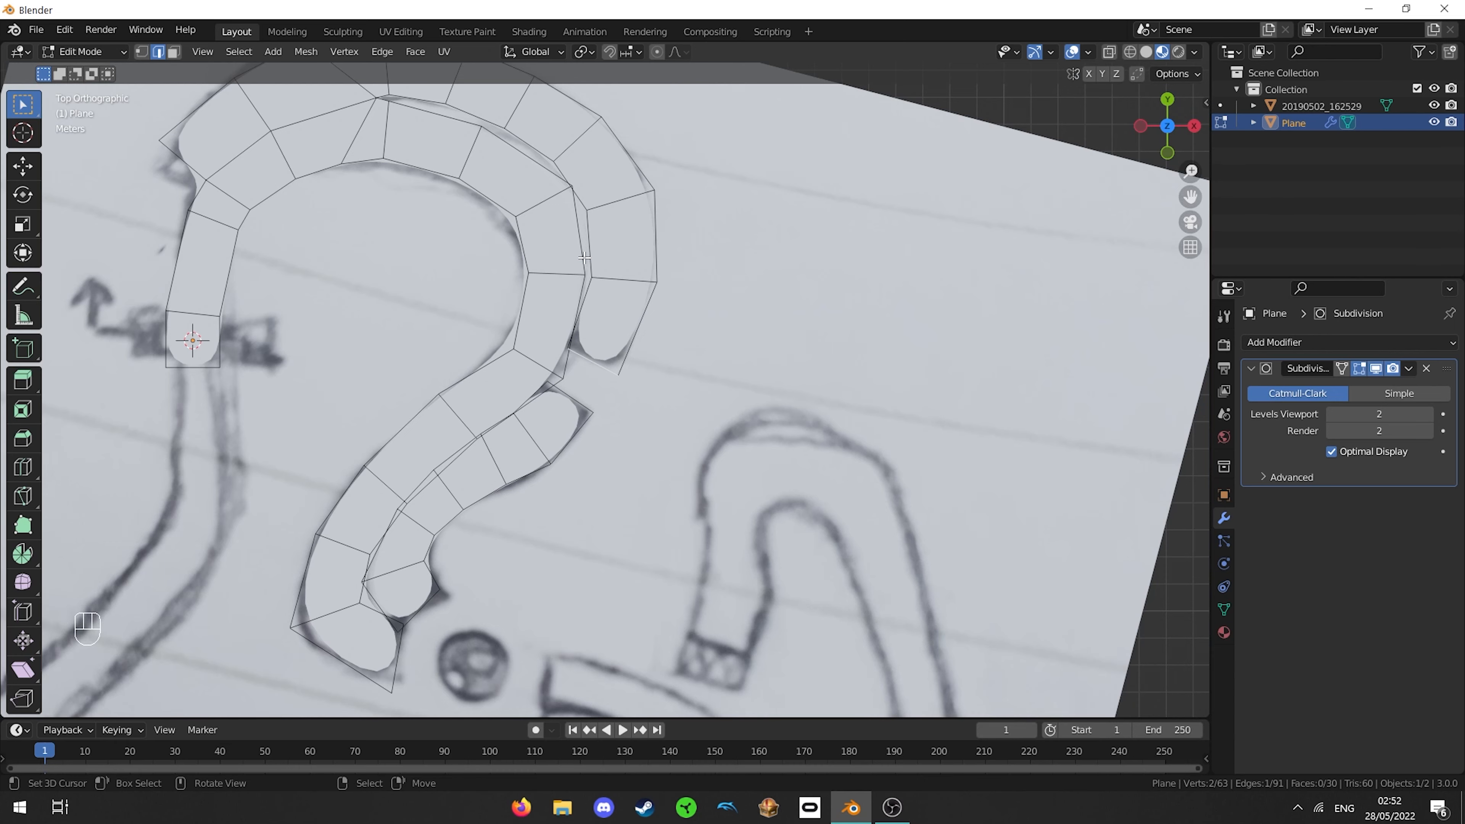
pyautogui.scroll(-3, 584, 258)
pyautogui.keyDown('shift'); pyautogui.moveTo(521, 459); pyautogui.dragTo(564, 268, button='middle'); pyautogui.keyUp('shift')
pyautogui.scroll(1, 564, 268)
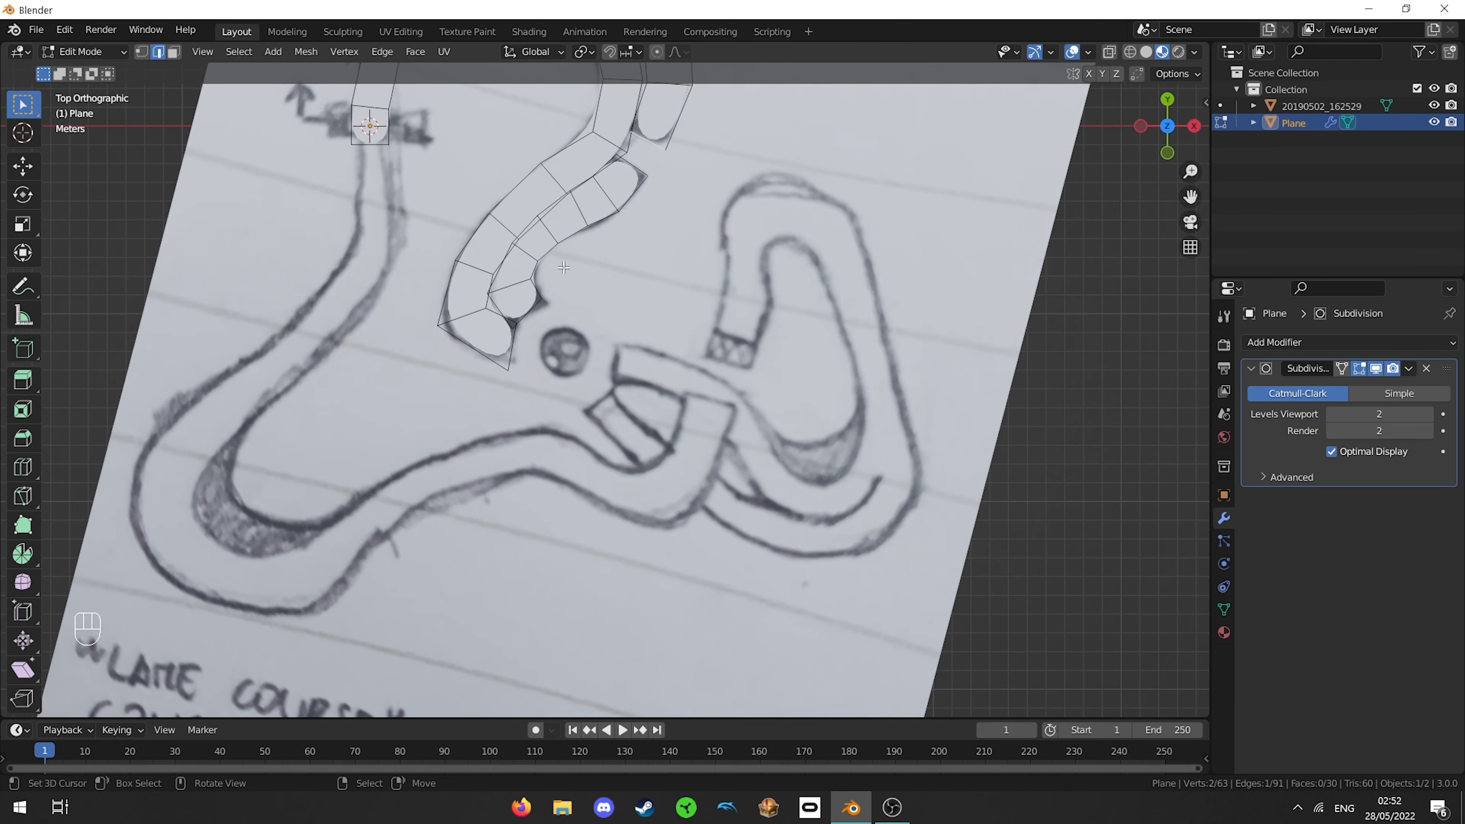
pyautogui.keyDown('shift'); pyautogui.moveTo(386, 159); pyautogui.dragTo(689, 250, button='middle'); pyautogui.keyUp('shift')
pyautogui.scroll(2, 691, 251)
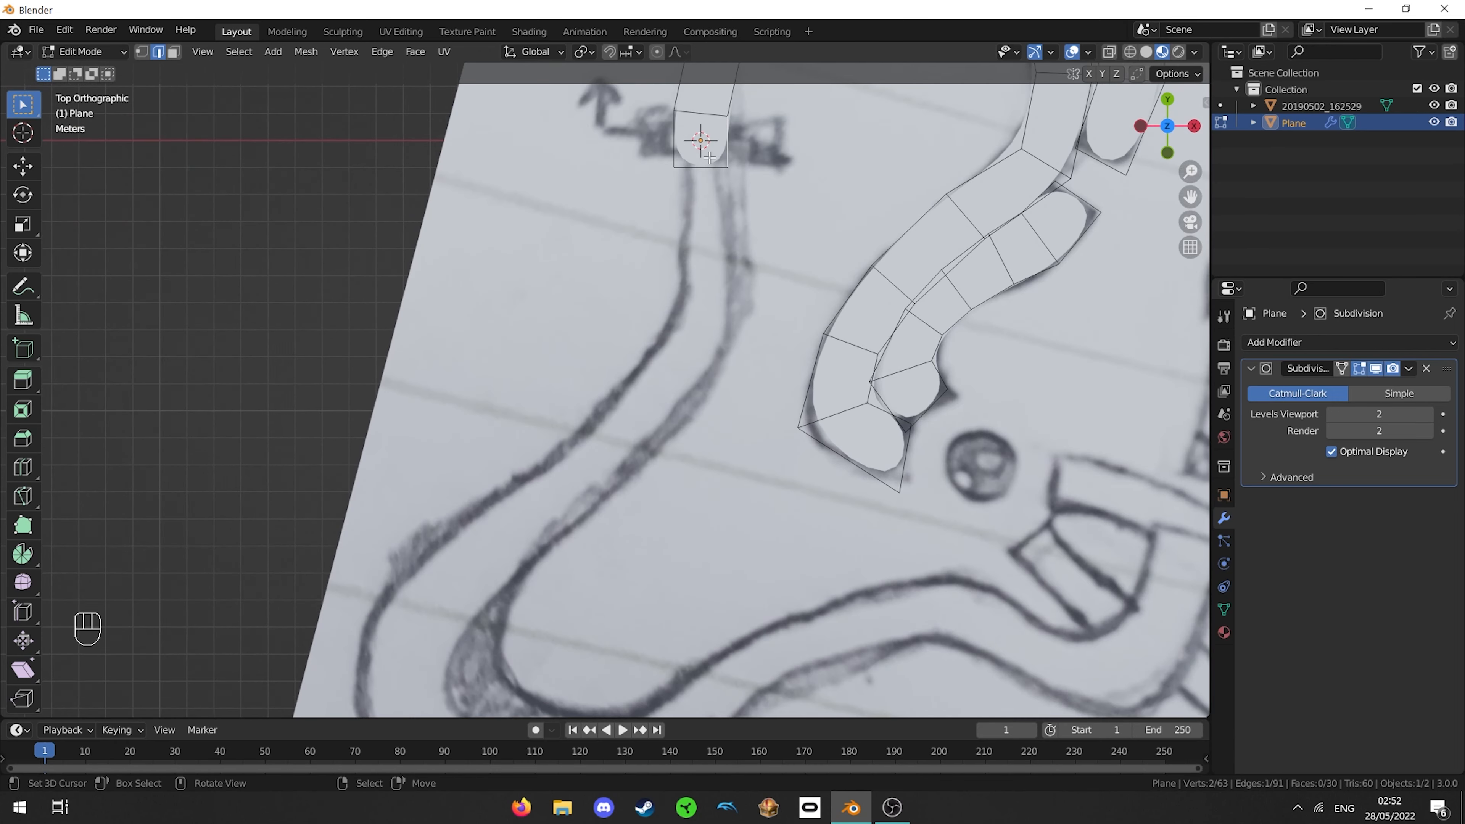
# - Extrude the lane's bottom edge at the start line down the sketched track and into the diagonal stretch toward the lower left
pyautogui.rightClick(710, 158)
pyautogui.keyDown('shift'); pyautogui.moveTo(710, 162); pyautogui.dragTo(622, 382, button='middle'); pyautogui.keyUp('shift')
pyautogui.scroll(-2, 629, 439)
pyautogui.keyDown('shift'); pyautogui.moveTo(628, 439); pyautogui.dragTo(358, 124, button='middle'); pyautogui.keyUp('shift')
pyautogui.scroll(3, 369, 133)
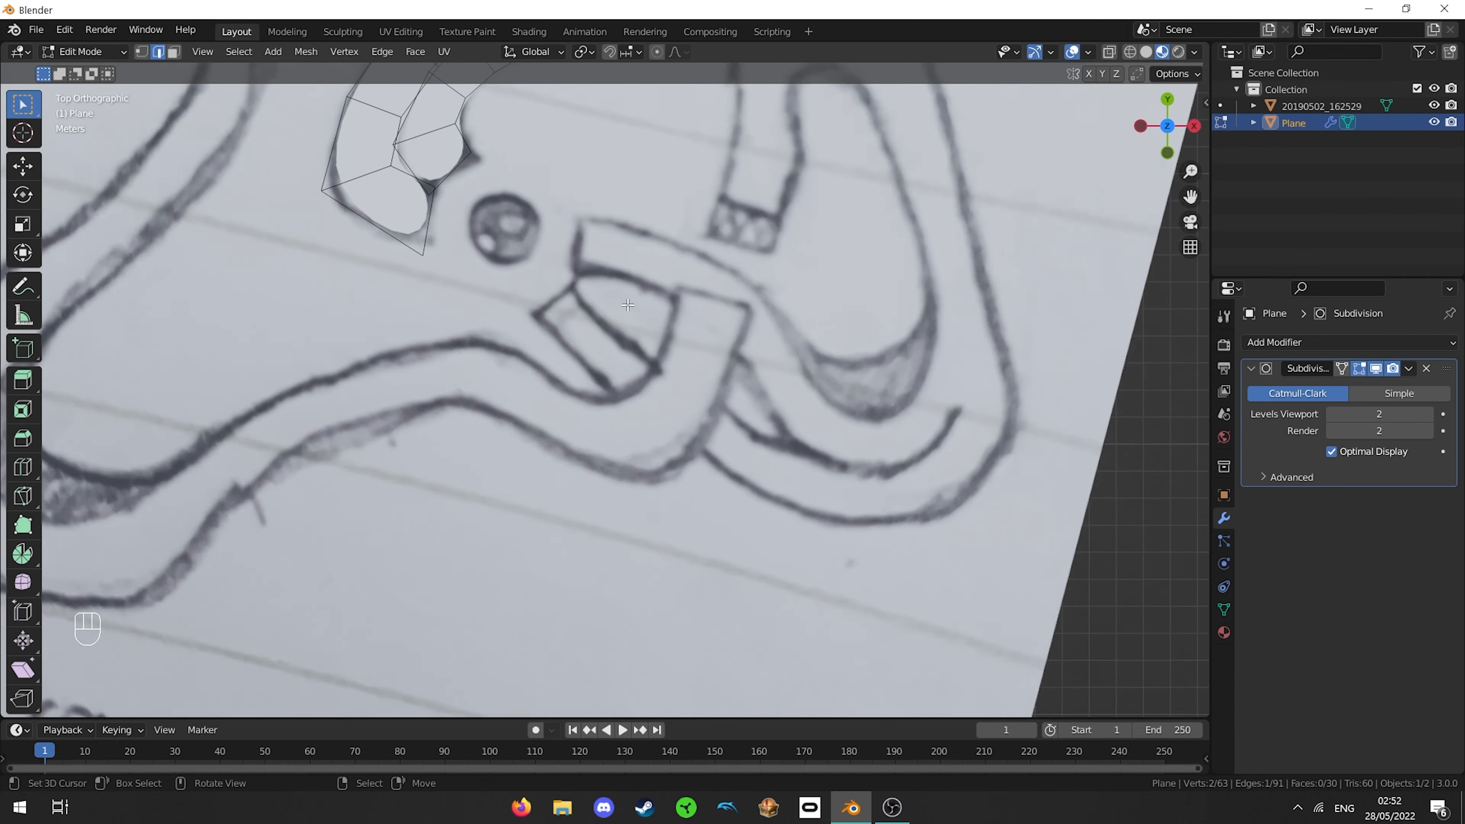
pyautogui.keyDown('shift'); pyautogui.moveTo(715, 283); pyautogui.dragTo(820, 511, button='middle'); pyautogui.keyUp('shift')
pyautogui.scroll(1, 533, 409)
pyautogui.scroll(-5, 533, 409)
pyautogui.scroll(1, 810, 448)
pyautogui.scroll(2, 807, 508)
pyautogui.keyDown('ctrl'); pyautogui.rightClick(585, 231); pyautogui.keyUp('ctrl')
pyautogui.keyDown('ctrl'); pyautogui.rightClick(585, 280); pyautogui.keyUp('ctrl')
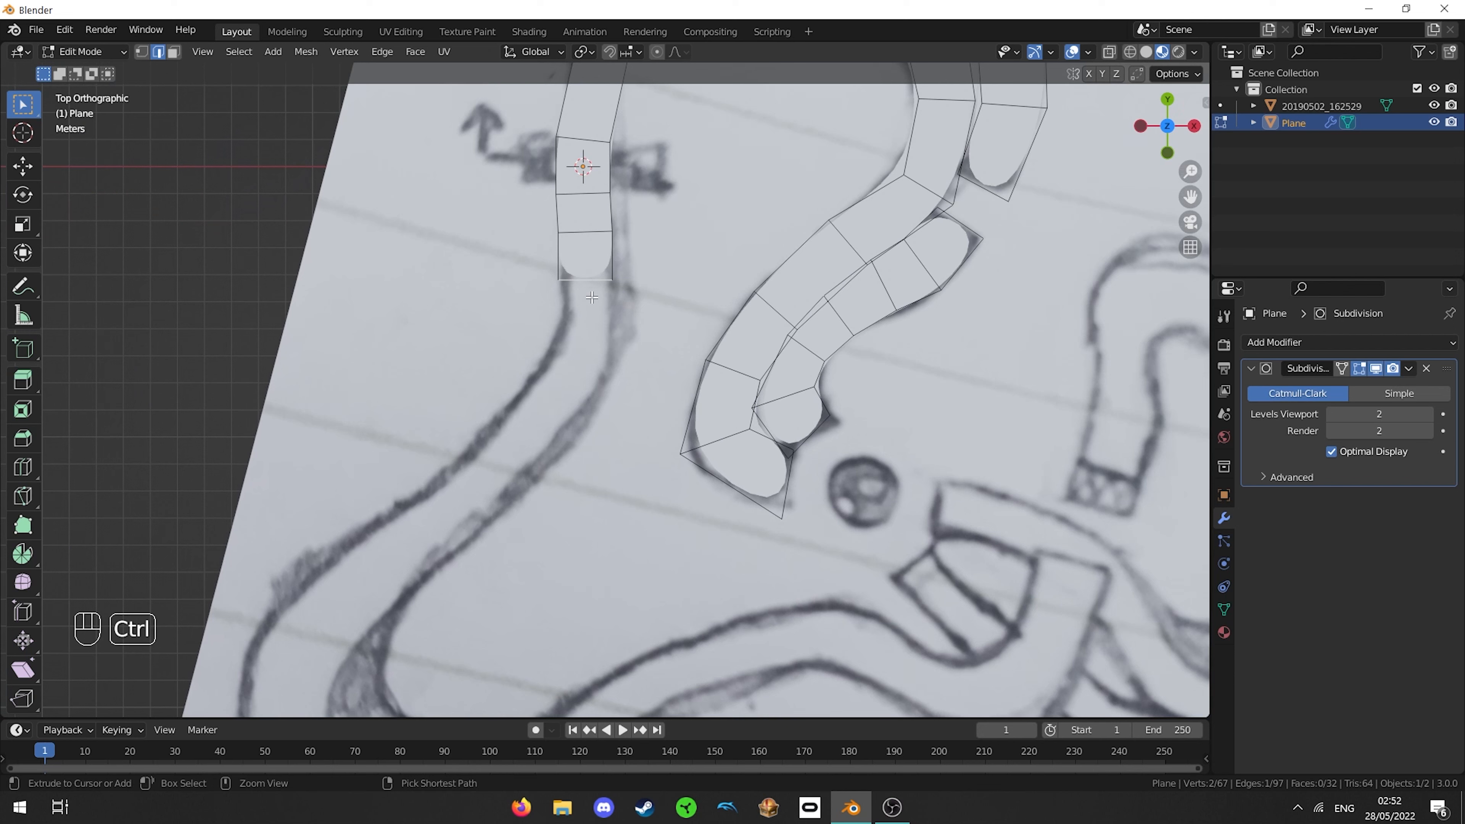
pyautogui.keyDown('ctrl'); pyautogui.rightClick(586, 329); pyautogui.keyUp('ctrl')
pyautogui.keyDown('ctrl'); pyautogui.rightClick(558, 396); pyautogui.keyUp('ctrl')
pyautogui.keyDown('ctrl'); pyautogui.rightClick(493, 456); pyautogui.keyUp('ctrl')
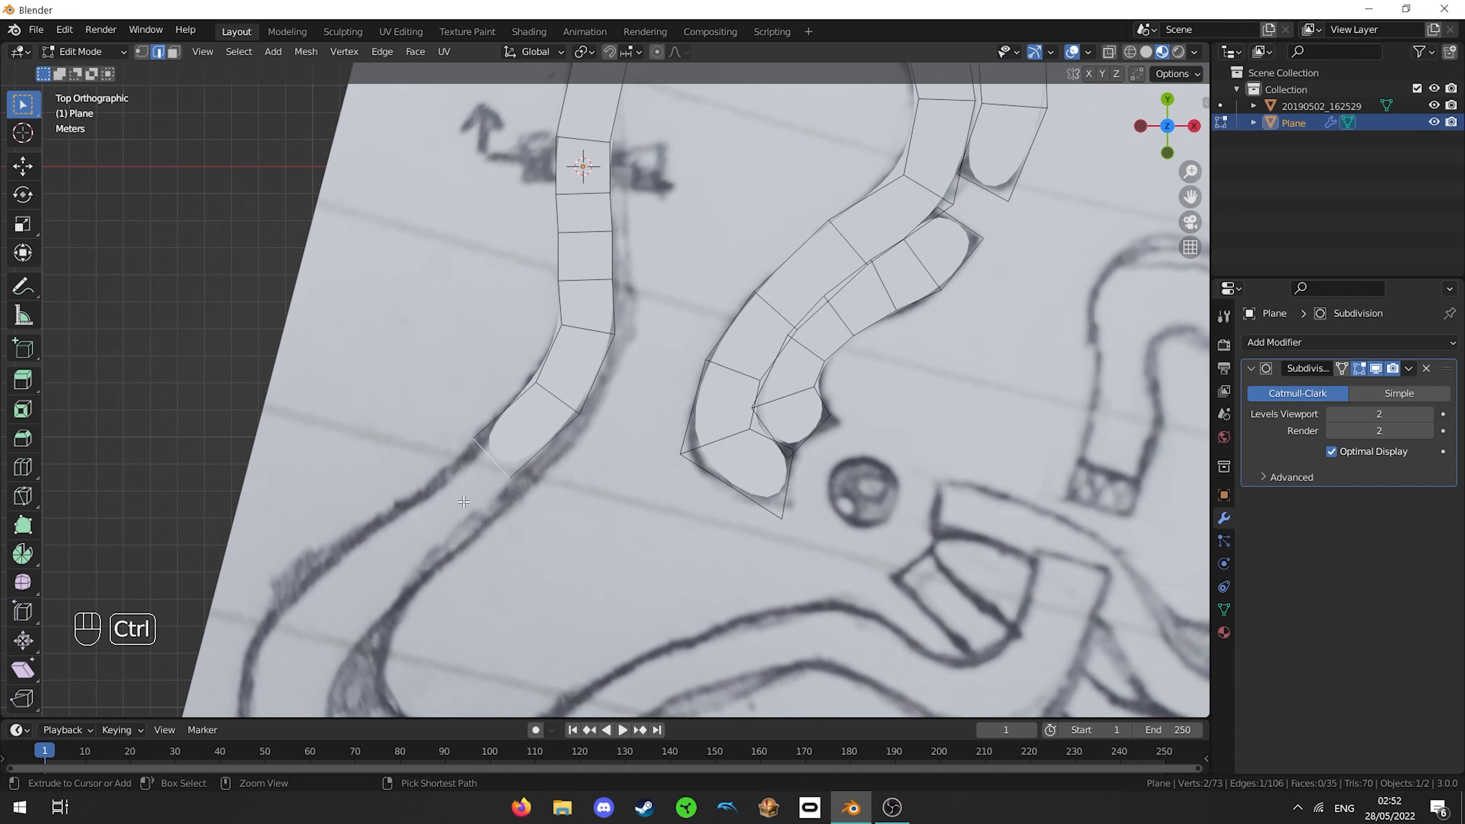
# - Extrude one more section down the diagonal stretch and move its edges into line with the sketch
pyautogui.keyDown('ctrl'); pyautogui.rightClick(437, 510); pyautogui.keyUp('ctrl')
pyautogui.press('g')
pyautogui.click(507, 475)
pyautogui.rightClick(407, 507)
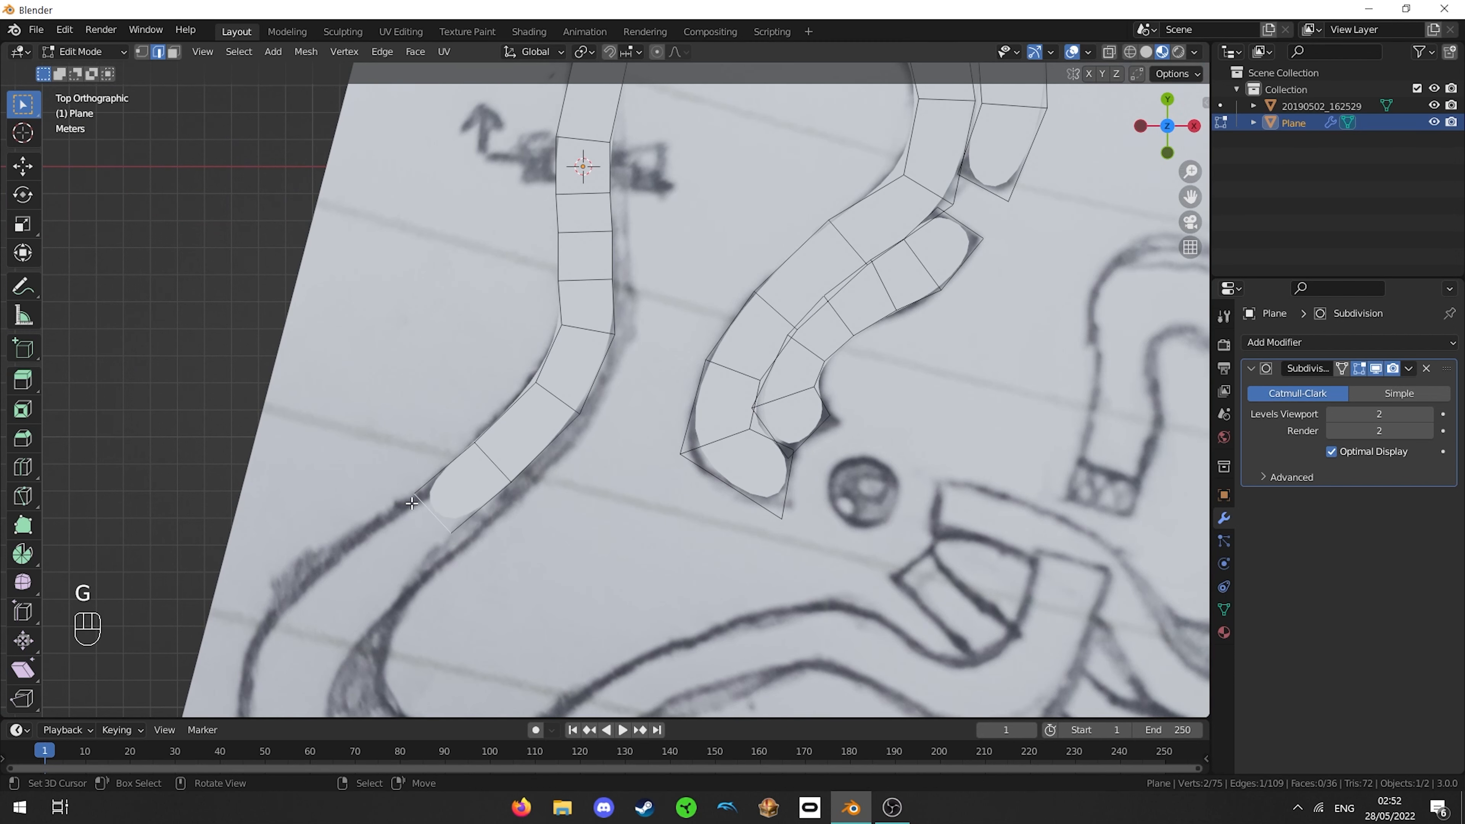
pyautogui.press('g')
pyautogui.click(410, 516)
# - Extrude four sections from the diagonal stretch around the left side of the lower-left U-bend
pyautogui.keyDown('shift'); pyautogui.moveTo(410, 517); pyautogui.dragTo(474, 313, button='middle'); pyautogui.keyUp('shift')
pyautogui.keyDown('ctrl'); pyautogui.click(417, 389); pyautogui.keyUp('ctrl')
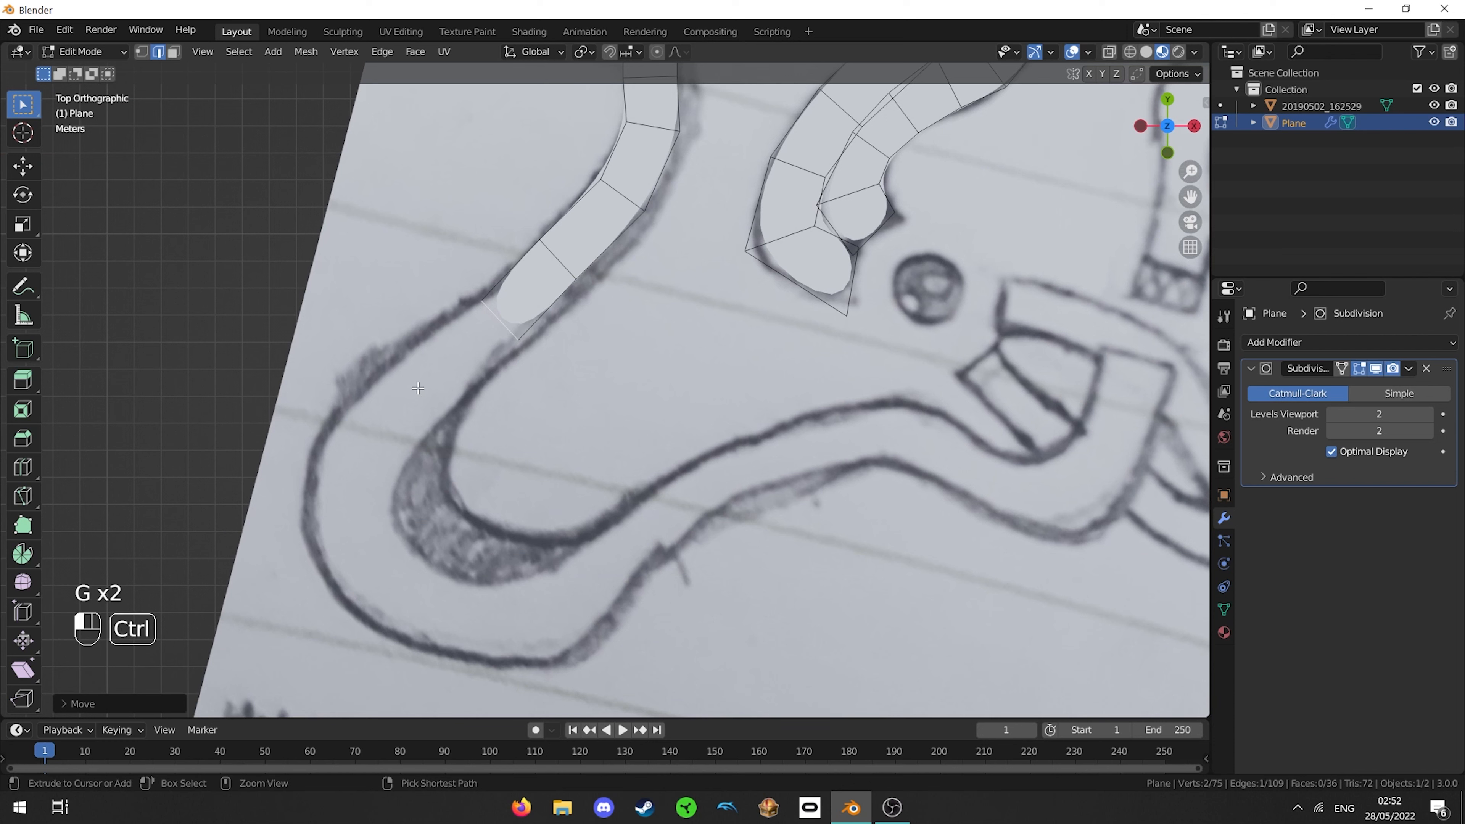
pyautogui.keyDown('ctrl'); pyautogui.click(378, 443); pyautogui.keyUp('ctrl')
pyautogui.keyDown('ctrl'); pyautogui.click(350, 546); pyautogui.keyUp('ctrl')
pyautogui.keyDown('ctrl'); pyautogui.click(398, 603); pyautogui.keyUp('ctrl')
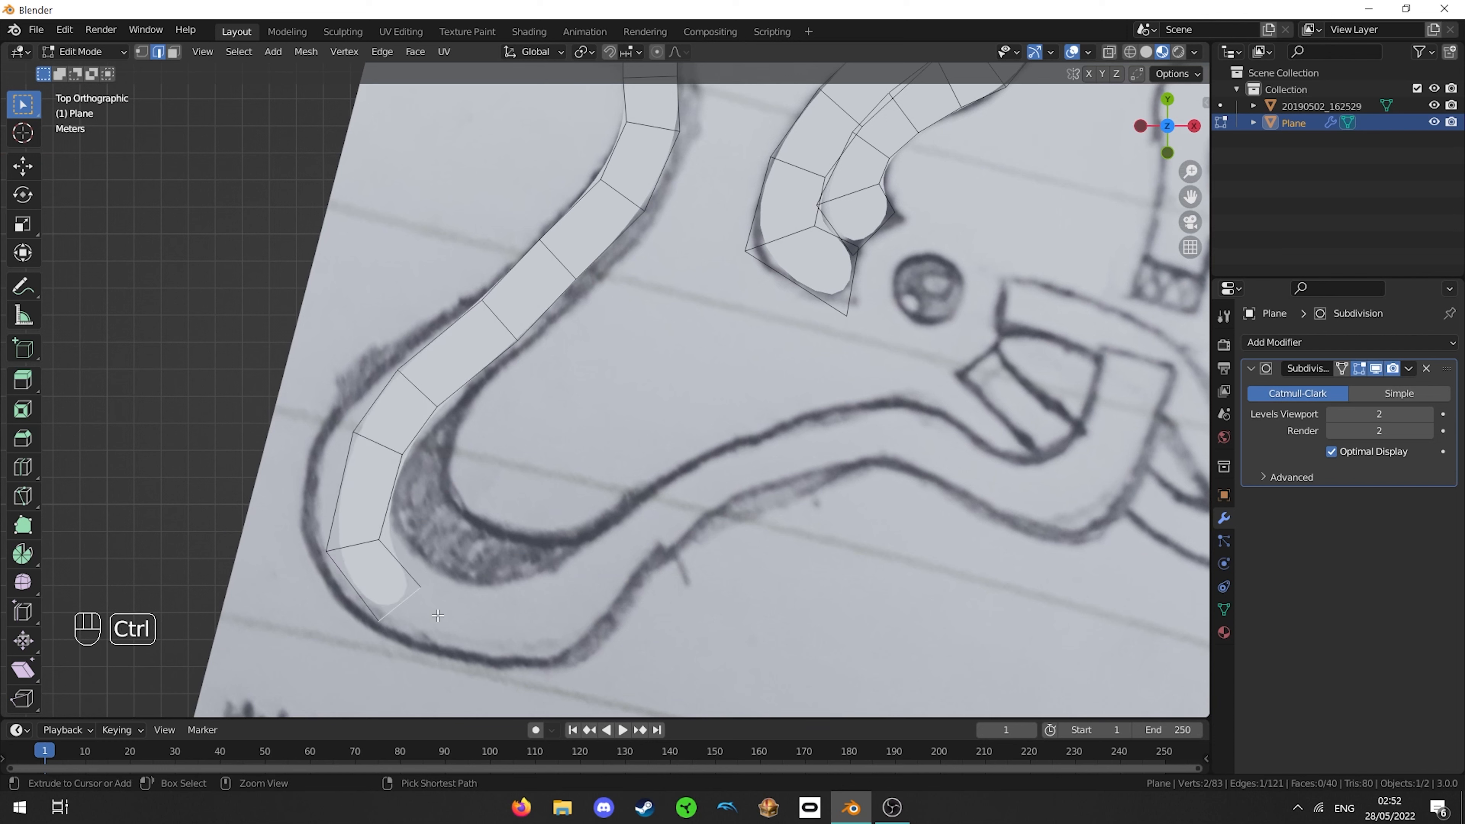
# - Extrude the lane along the bottom of the U-bend and up the slope toward the hump
pyautogui.keyDown('ctrl'); pyautogui.click(475, 621); pyautogui.keyUp('ctrl')
pyautogui.keyDown('ctrl'); pyautogui.click(522, 616); pyautogui.keyUp('ctrl')
pyautogui.keyDown('ctrl'); pyautogui.click(577, 598); pyautogui.keyUp('ctrl')
pyautogui.keyDown('ctrl'); pyautogui.click(628, 543); pyautogui.keyUp('ctrl')
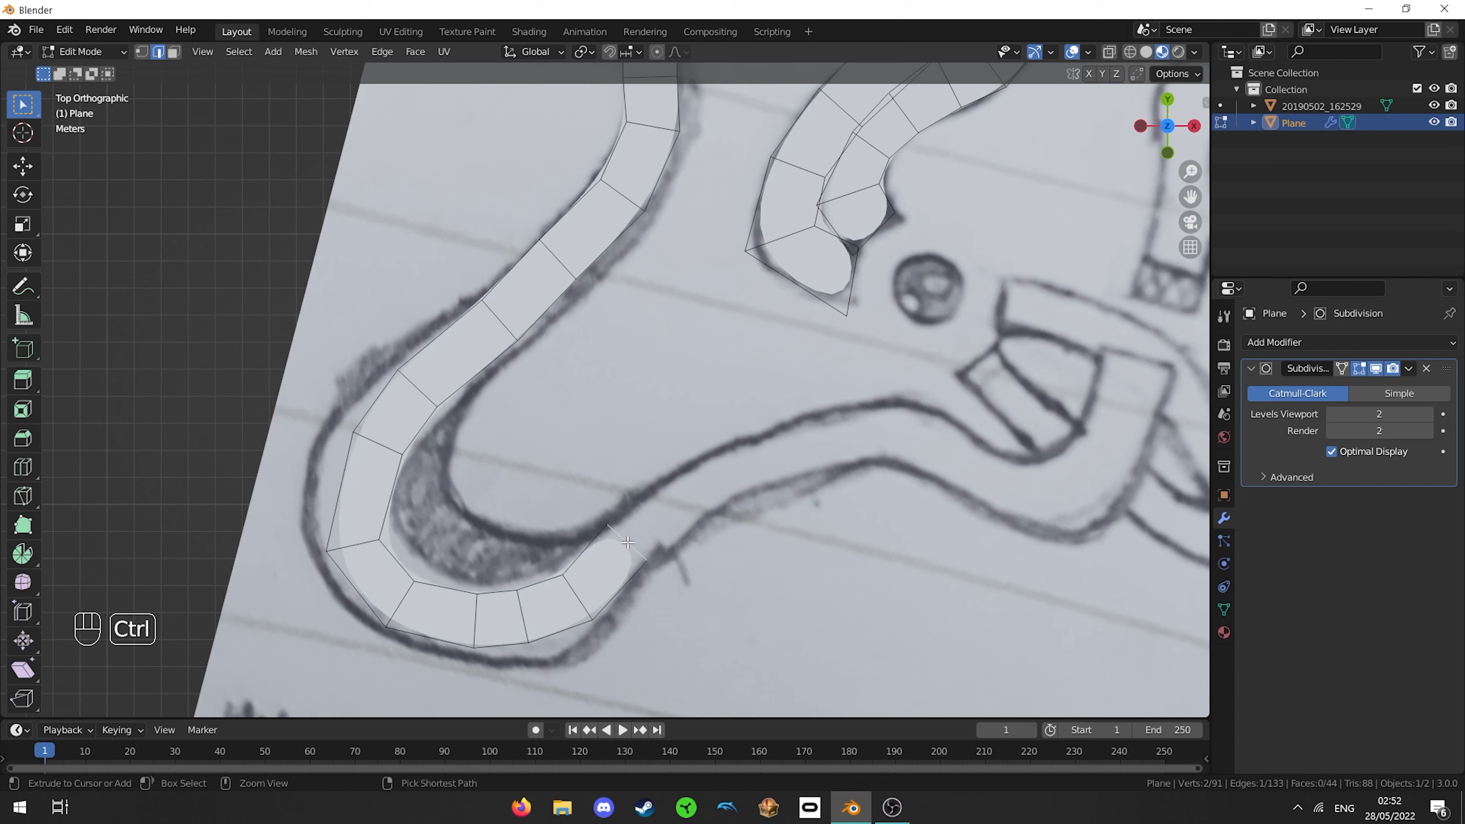
pyautogui.keyDown('ctrl'); pyautogui.click(684, 499); pyautogui.keyUp('ctrl')
pyautogui.keyDown('ctrl'); pyautogui.click(764, 464); pyautogui.keyUp('ctrl')
pyautogui.keyDown('ctrl'); pyautogui.click(859, 445); pyautogui.keyUp('ctrl')
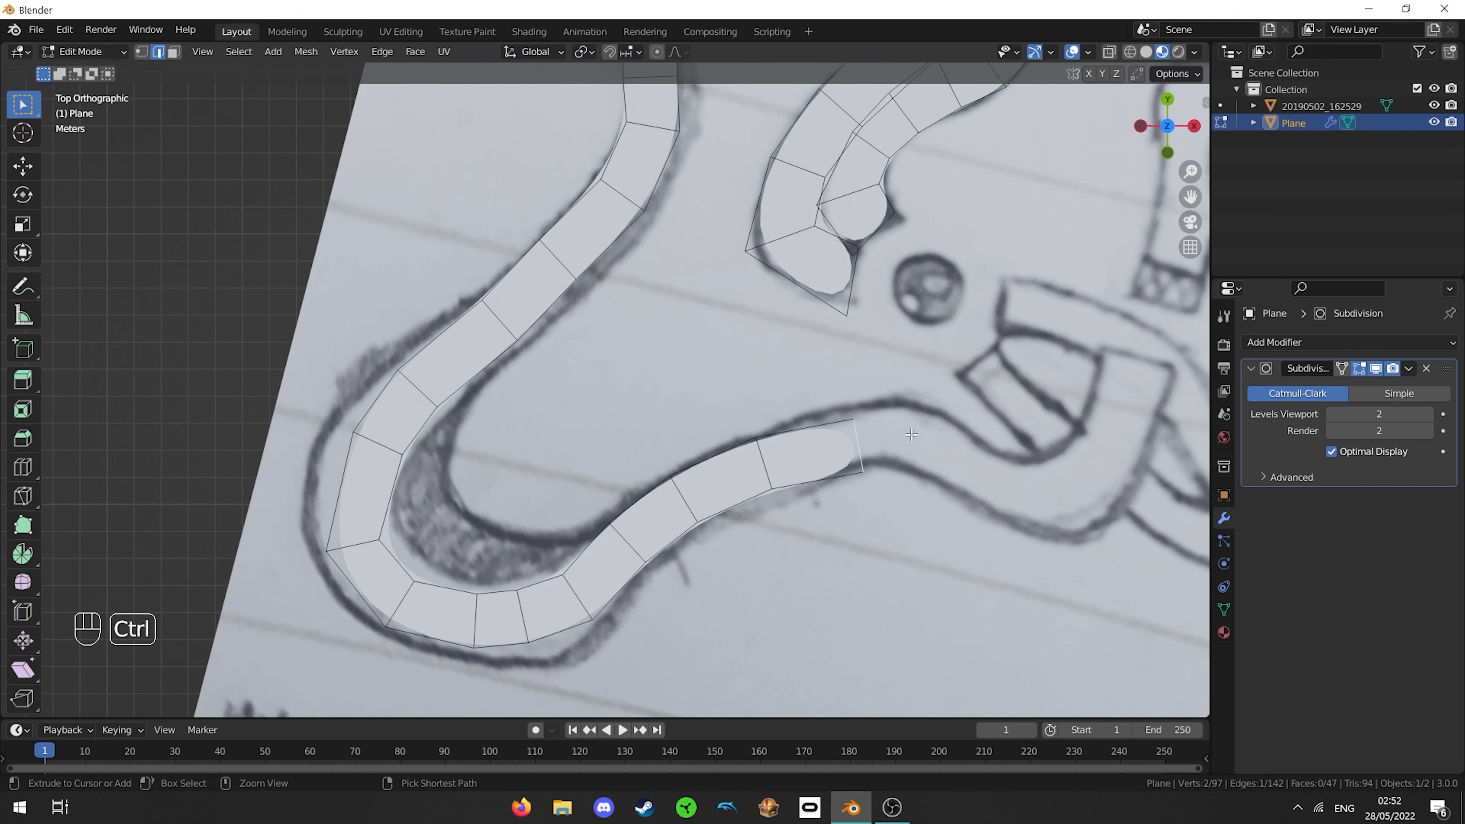
# - Move the end edge onto the hump and extrude the lane over it into the dip before the last curve
pyautogui.press('g')
pyautogui.click(872, 427)
pyautogui.keyDown('ctrl'); pyautogui.click(924, 437); pyautogui.keyUp('ctrl')
pyautogui.keyDown('shift'); pyautogui.moveTo(923, 444); pyautogui.dragTo(645, 412, button='middle'); pyautogui.keyUp('shift')
pyautogui.keyDown('ctrl'); pyautogui.click(692, 434); pyautogui.keyUp('ctrl')
pyautogui.keyDown('ctrl'); pyautogui.click(735, 463); pyautogui.keyUp('ctrl')
pyautogui.keyDown('ctrl'); pyautogui.click(801, 464); pyautogui.keyUp('ctrl')
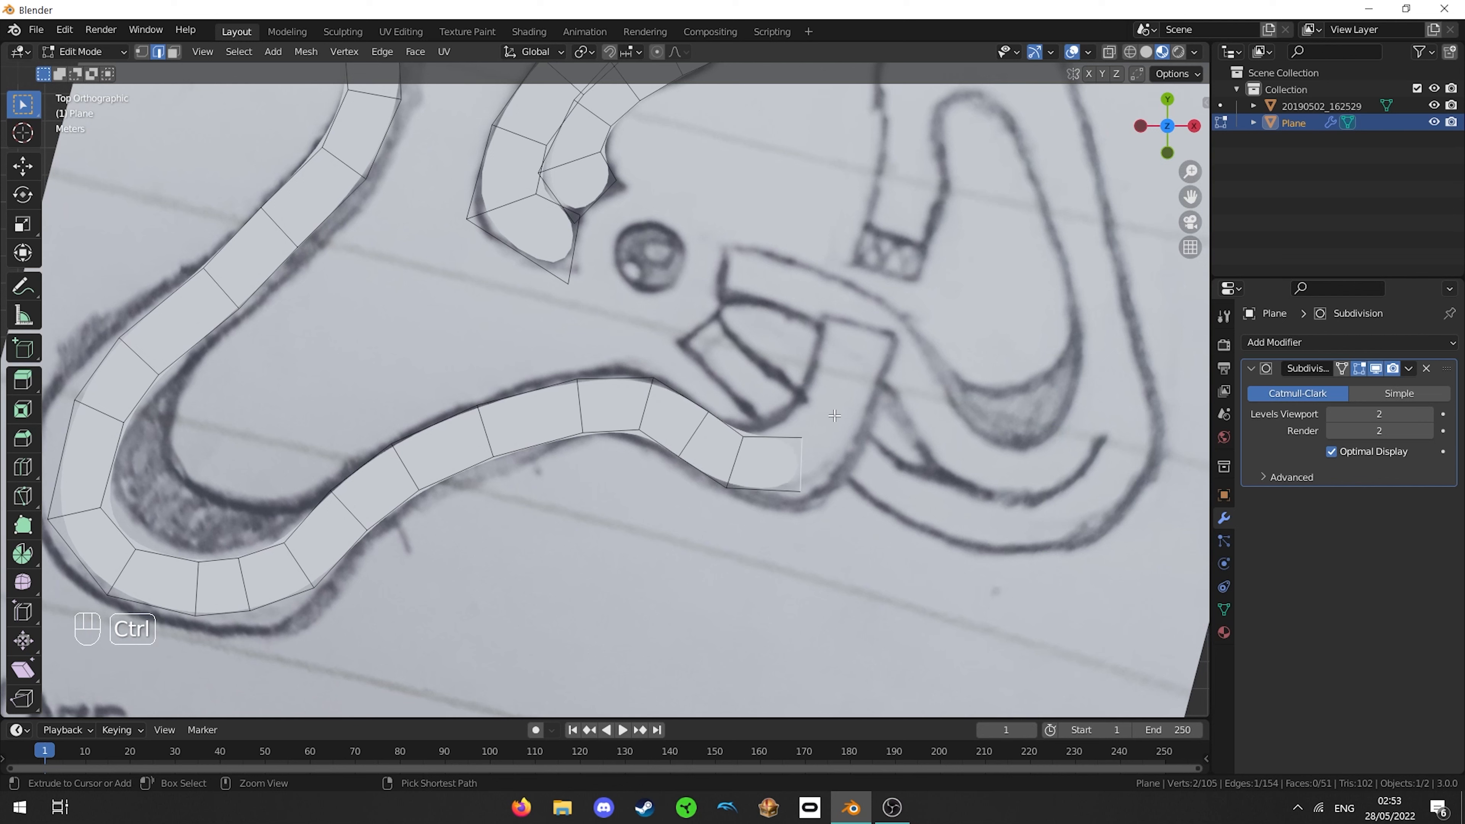
# - Extrude the lane up through the last curve and move its end edge onto the drawn end line
pyautogui.keyDown('ctrl'); pyautogui.click(857, 349); pyautogui.keyUp('ctrl')
pyautogui.keyDown('ctrl'); pyautogui.click(863, 327); pyautogui.keyUp('ctrl')
pyautogui.hotkey('ctrl', 'z')
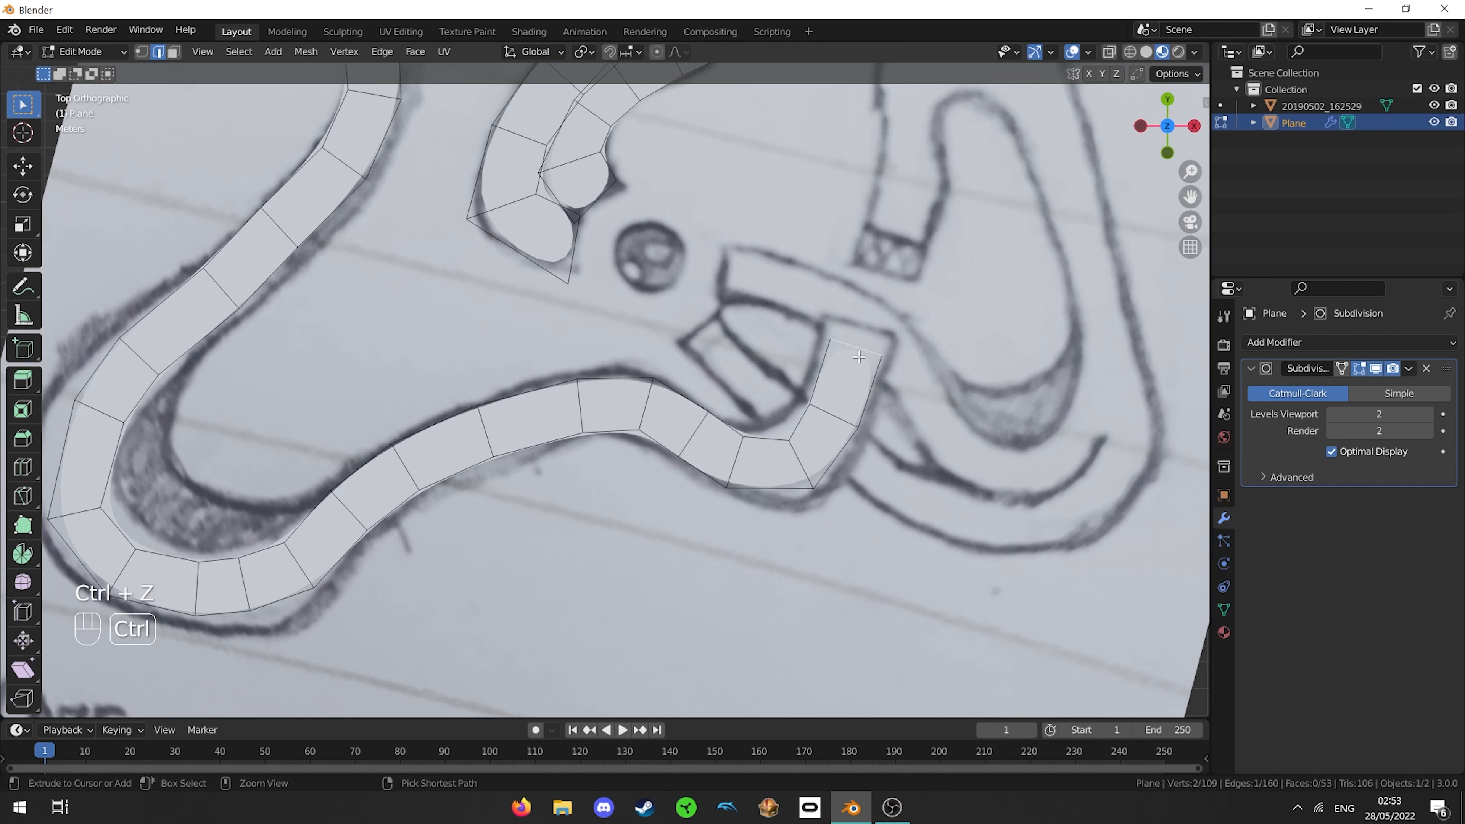
pyautogui.press('g')
pyautogui.click(867, 324)
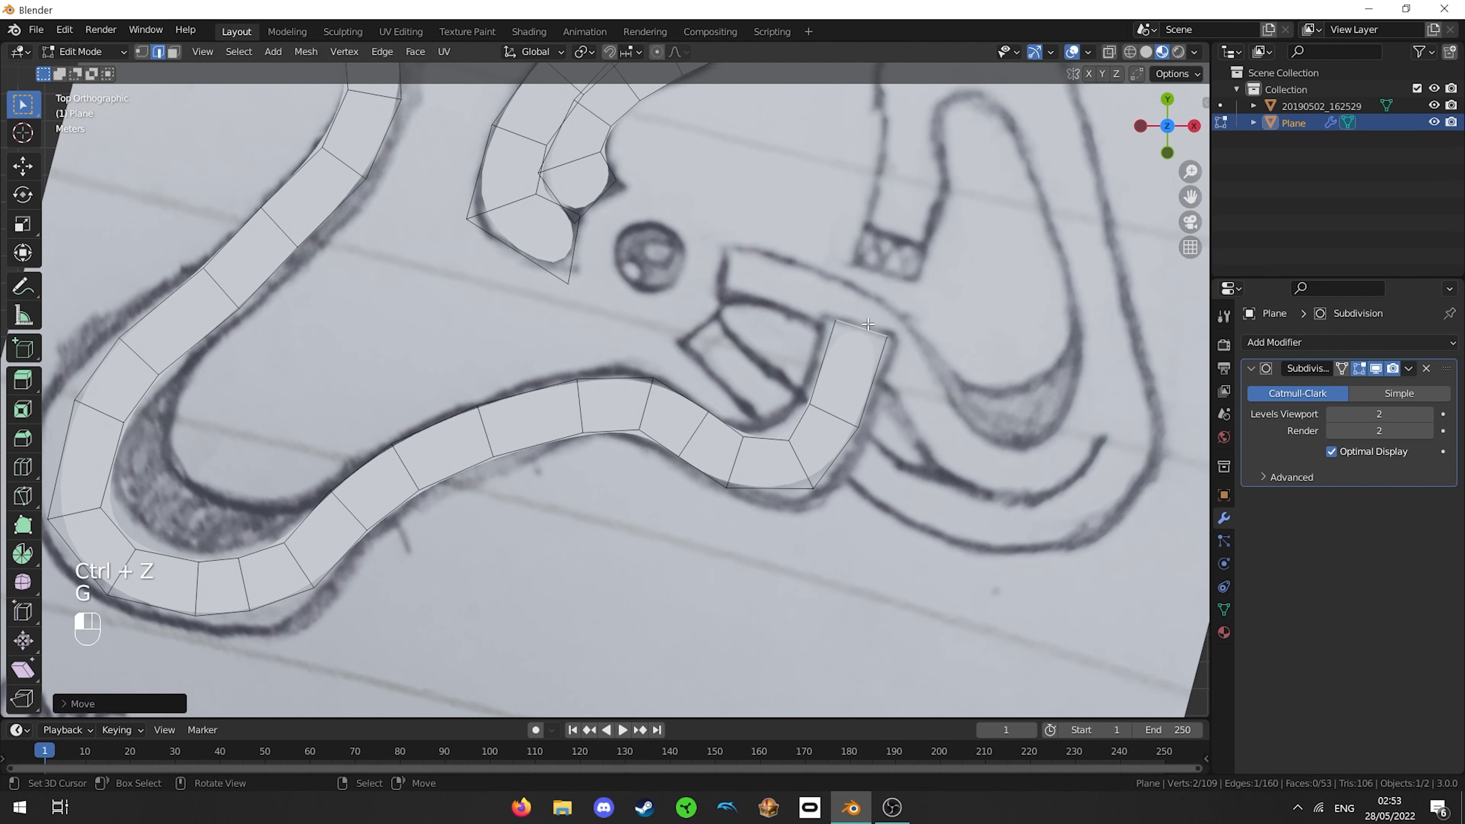
# - In vertex select mode, move the inner and outer vertices at the entrance of the lower-left U-bend onto the sketch lines
pyautogui.click(141, 52)
pyautogui.keyDown('shift'); pyautogui.moveTo(144, 385); pyautogui.dragTo(620, 436, button='middle'); pyautogui.keyUp('shift')
pyautogui.scroll(1, 620, 436)
pyautogui.rightClick(620, 441)
pyautogui.press('g')
pyautogui.click(627, 451)
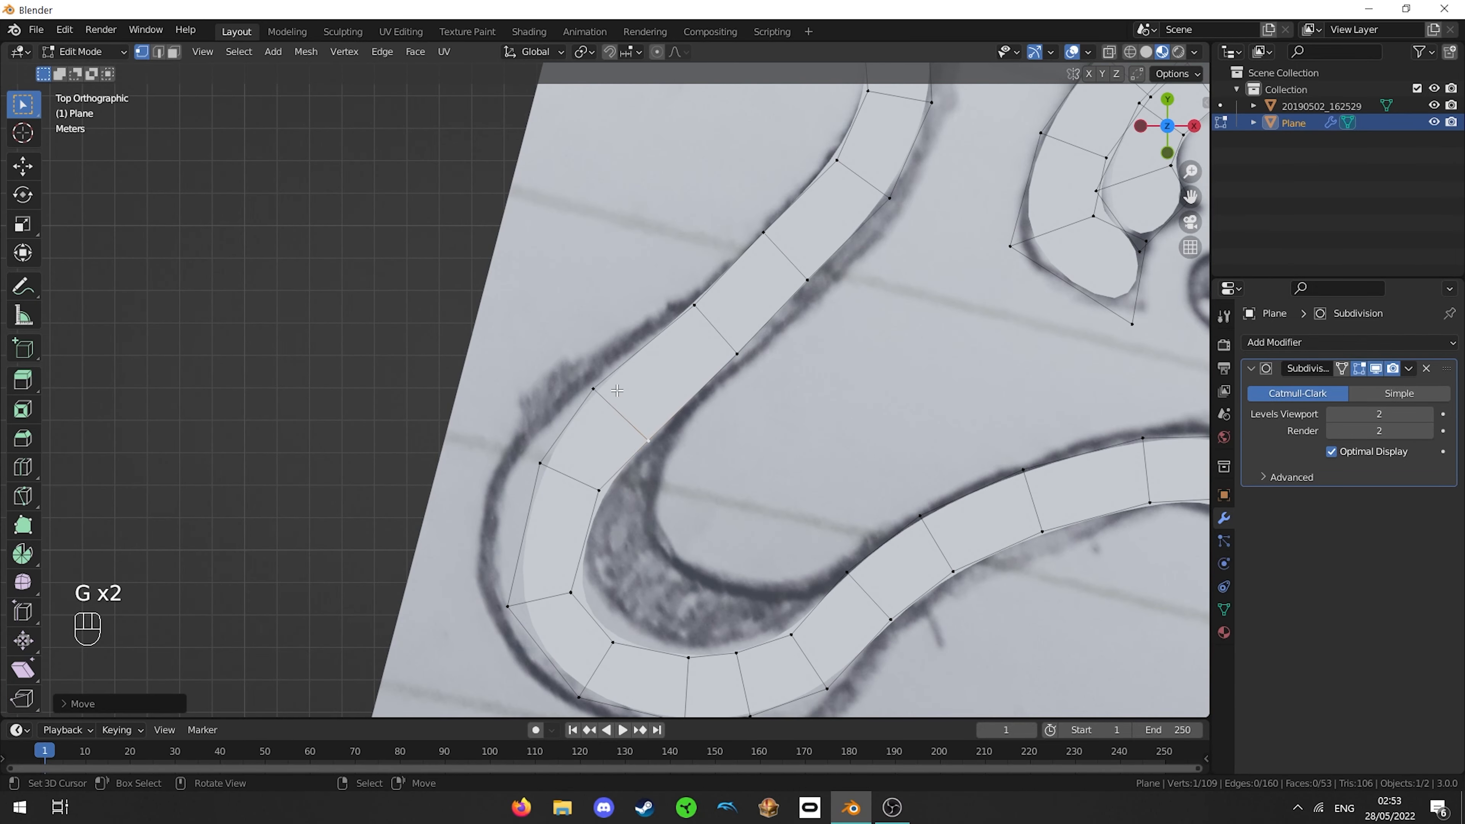
pyautogui.rightClick(601, 387)
pyautogui.press('g')
pyautogui.click(596, 372)
# - Widen the lane at the U-bend's upper left by moving that cross edge's outer and inner vertices to the sketch
pyautogui.rightClick(550, 455)
pyautogui.press('g')
pyautogui.click(521, 451)
pyautogui.rightClick(600, 489)
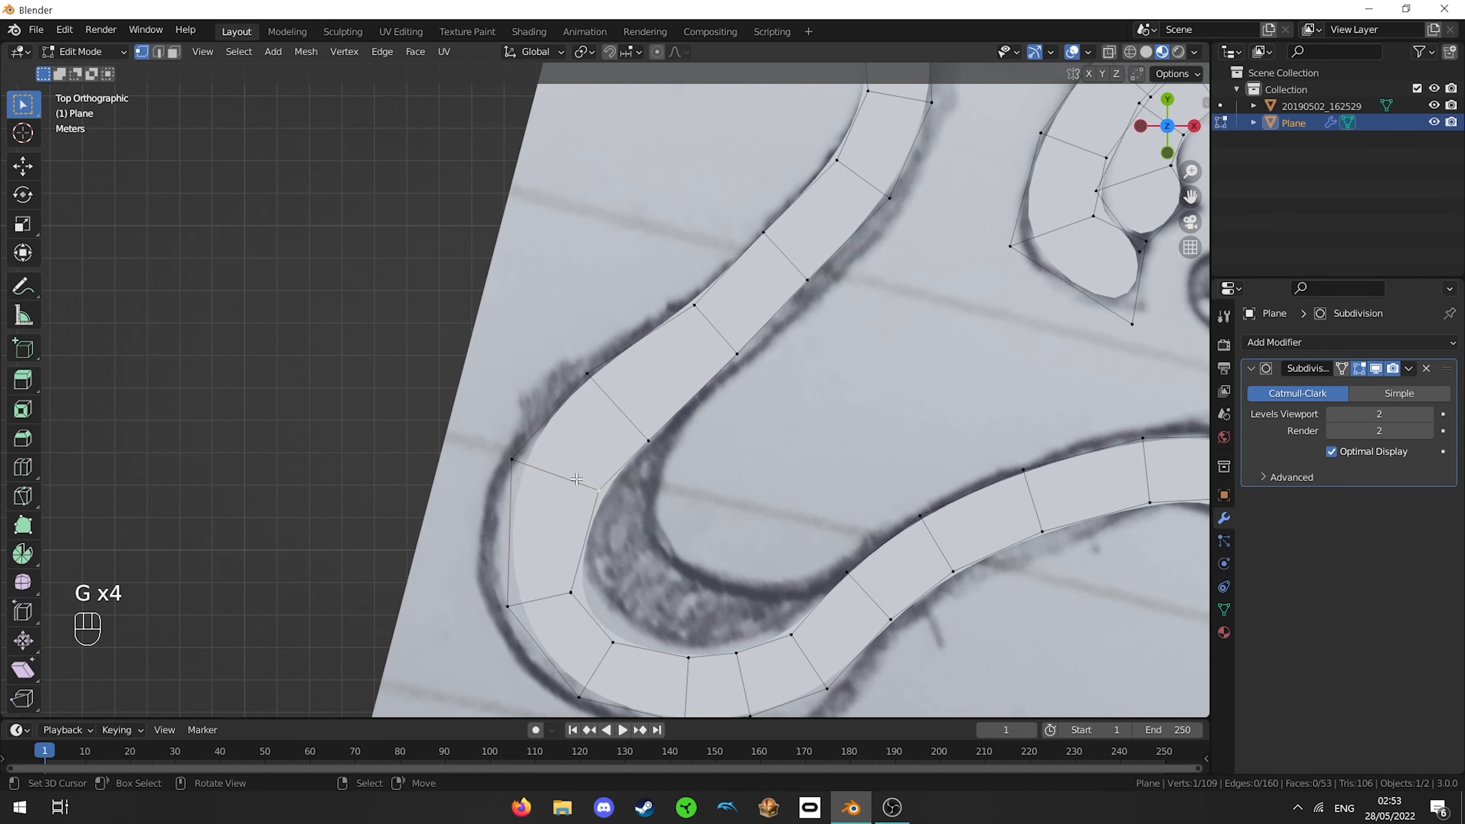
pyautogui.press('g')
pyautogui.click(578, 477)
pyautogui.rightClick(519, 463)
pyautogui.press('g')
pyautogui.click(497, 460)
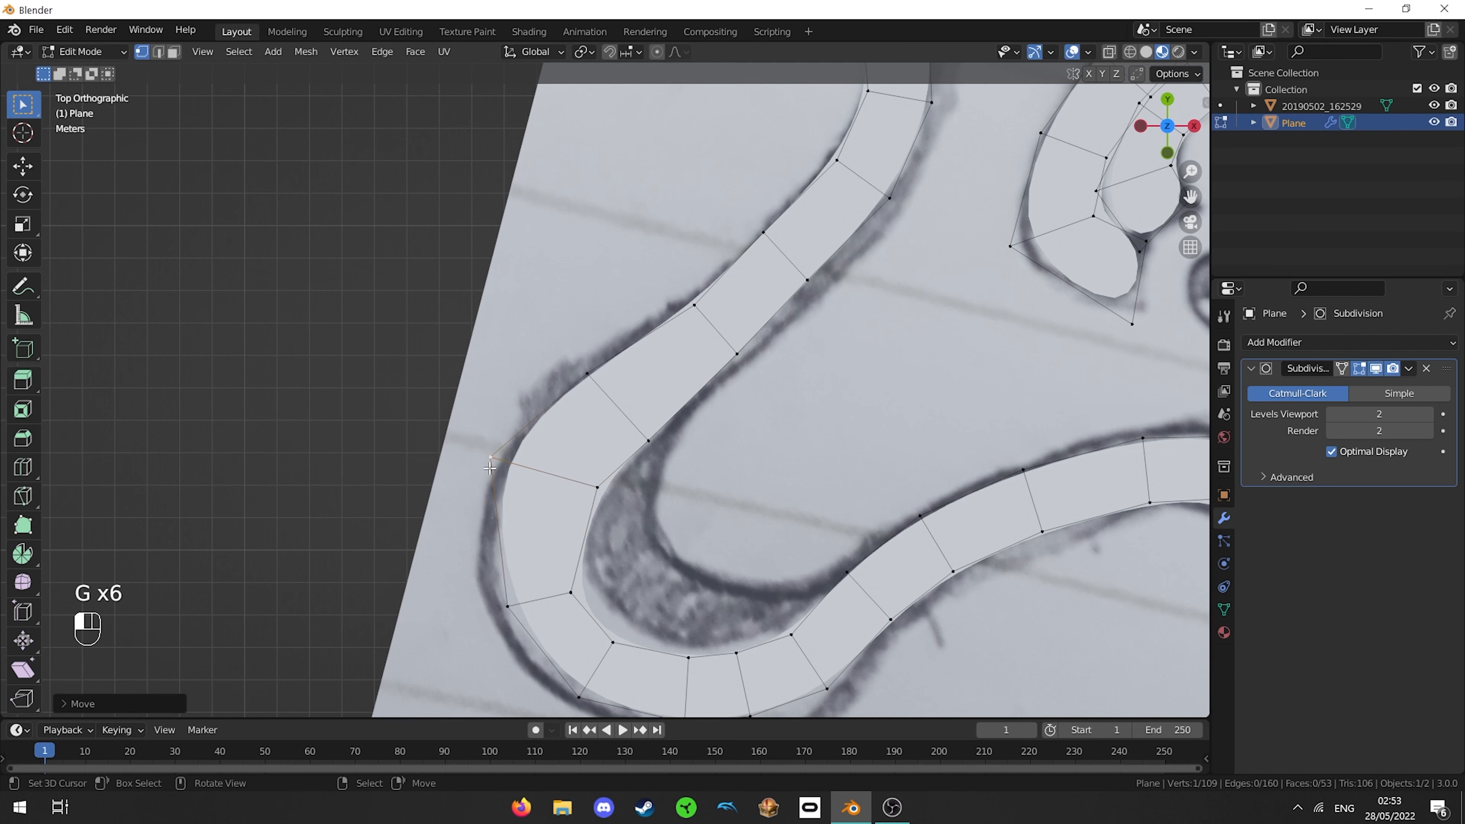
# - Move the outer and inner vertices at the U-bend's far left side to follow the sketched curve
pyautogui.keyDown('shift'); pyautogui.moveTo(502, 549); pyautogui.dragTo(500, 470, button='middle'); pyautogui.keyUp('shift')
pyautogui.rightClick(502, 505)
pyautogui.press('g')
pyautogui.click(473, 516)
pyautogui.rightClick(563, 512)
pyautogui.press('g')
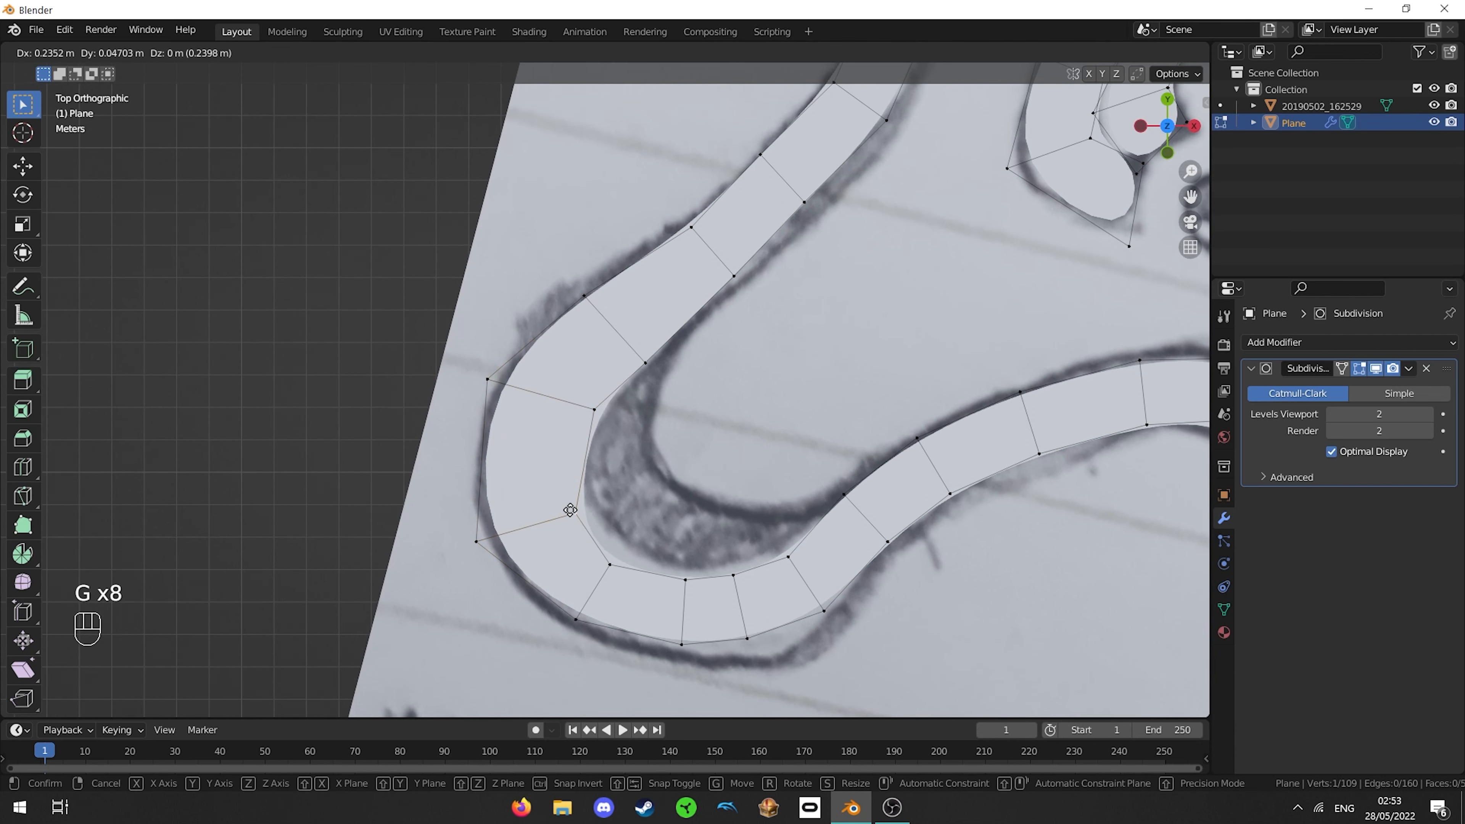
pyautogui.click(573, 500)
# - Spread the vertex pair at the U-bend's lower-left corner to match the sketched lane width
pyautogui.rightClick(601, 557)
pyautogui.press('g')
pyautogui.click(612, 538)
pyautogui.rightClick(575, 625)
pyautogui.press('g')
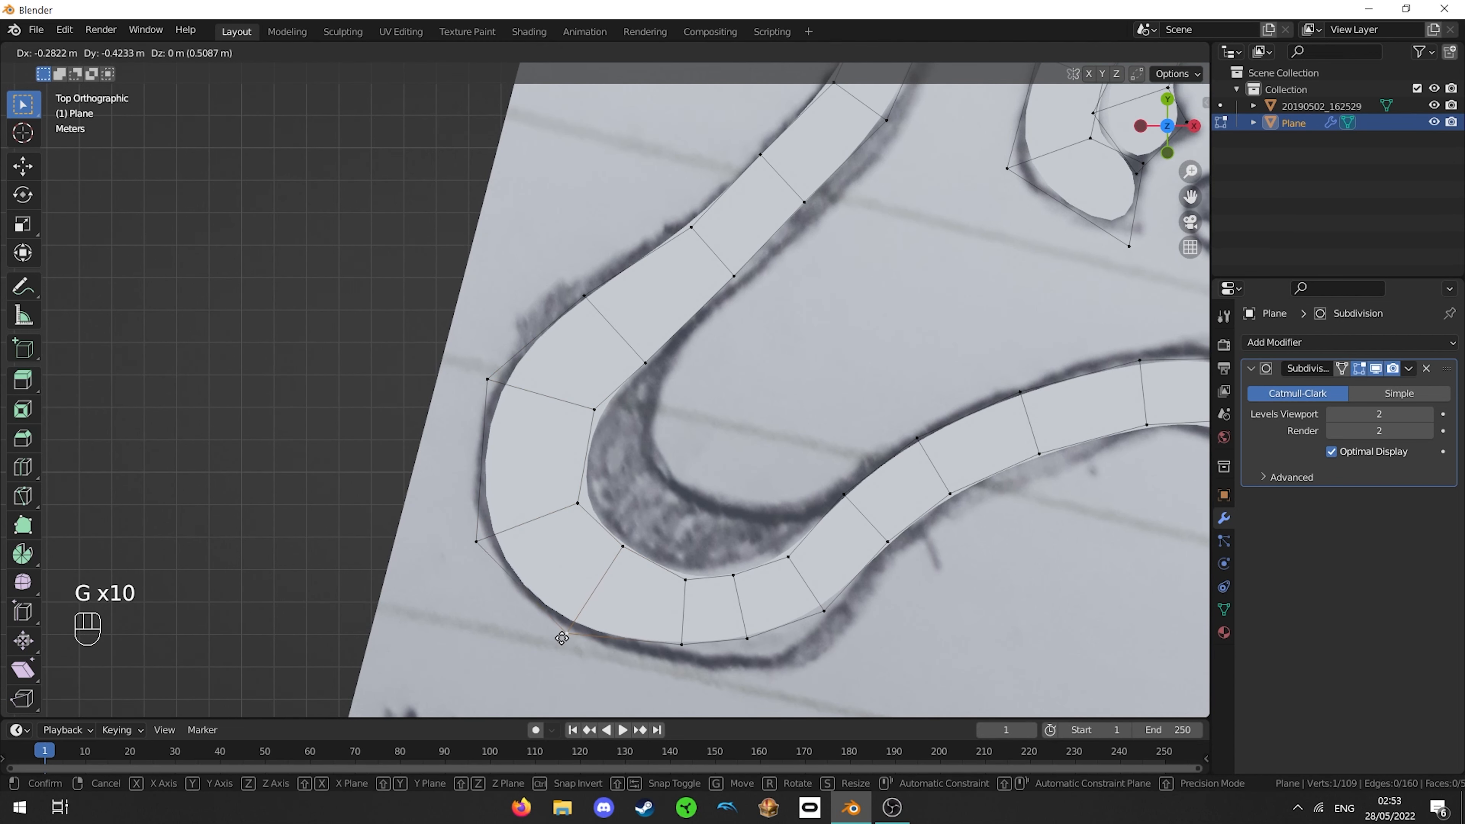
pyautogui.click(566, 639)
# - Adjust the outer and inner vertices of the first cross edge along the bottom of the U-bend
pyautogui.keyDown('shift'); pyautogui.moveTo(661, 626); pyautogui.dragTo(559, 547, button='middle'); pyautogui.keyUp('shift')
pyautogui.rightClick(580, 572)
pyautogui.press('g')
pyautogui.click(581, 591)
pyautogui.rightClick(592, 514)
pyautogui.press('g')
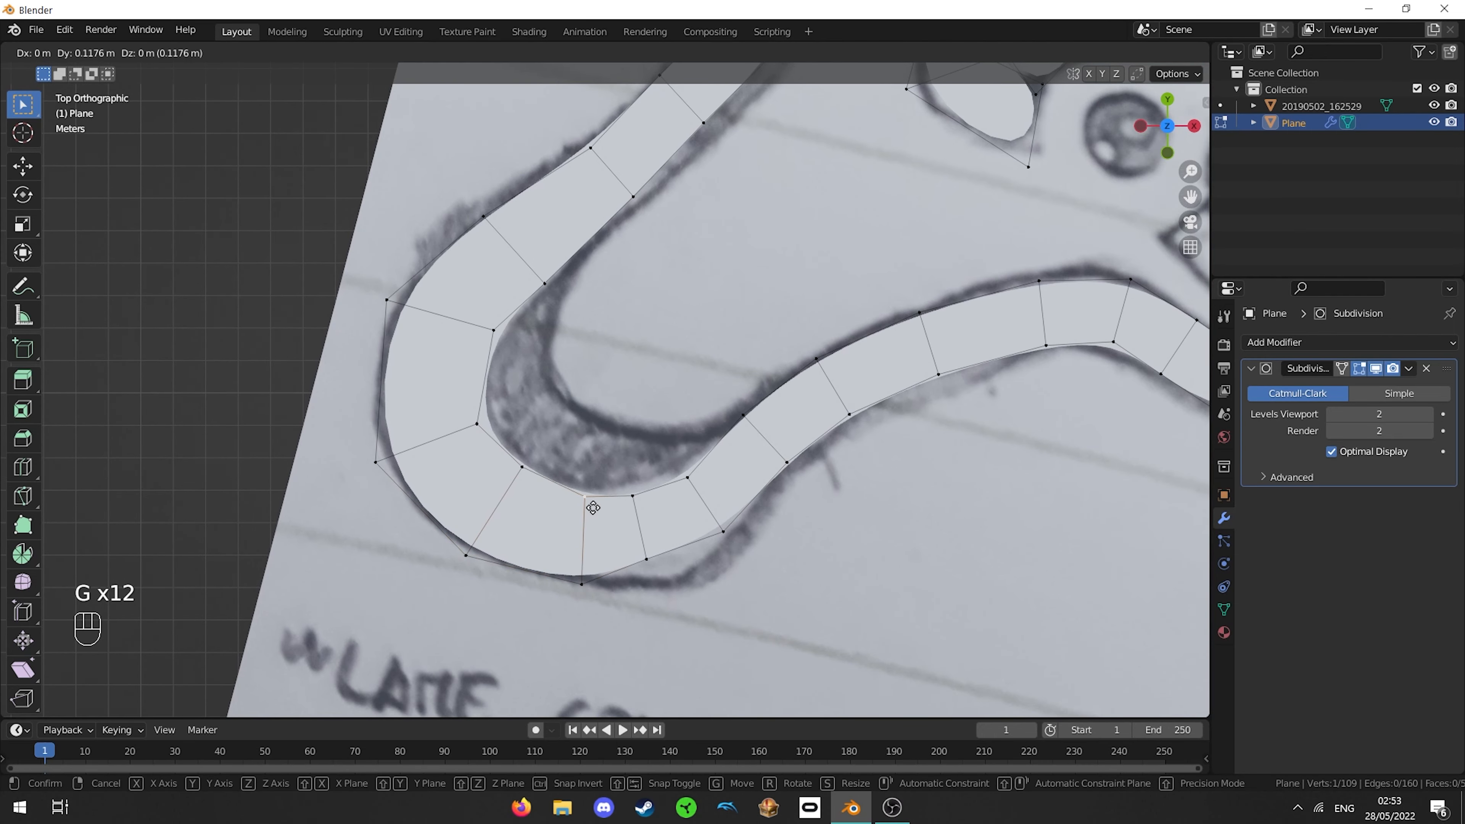
pyautogui.click(592, 507)
# - Move the next vertex pair at the U-bend's bottom apart, inner one upward and outer one down to the sketch line
pyautogui.rightClick(625, 505)
pyautogui.press('g')
pyautogui.click(628, 501)
pyautogui.press('g')
pyautogui.click(628, 492)
pyautogui.rightClick(647, 567)
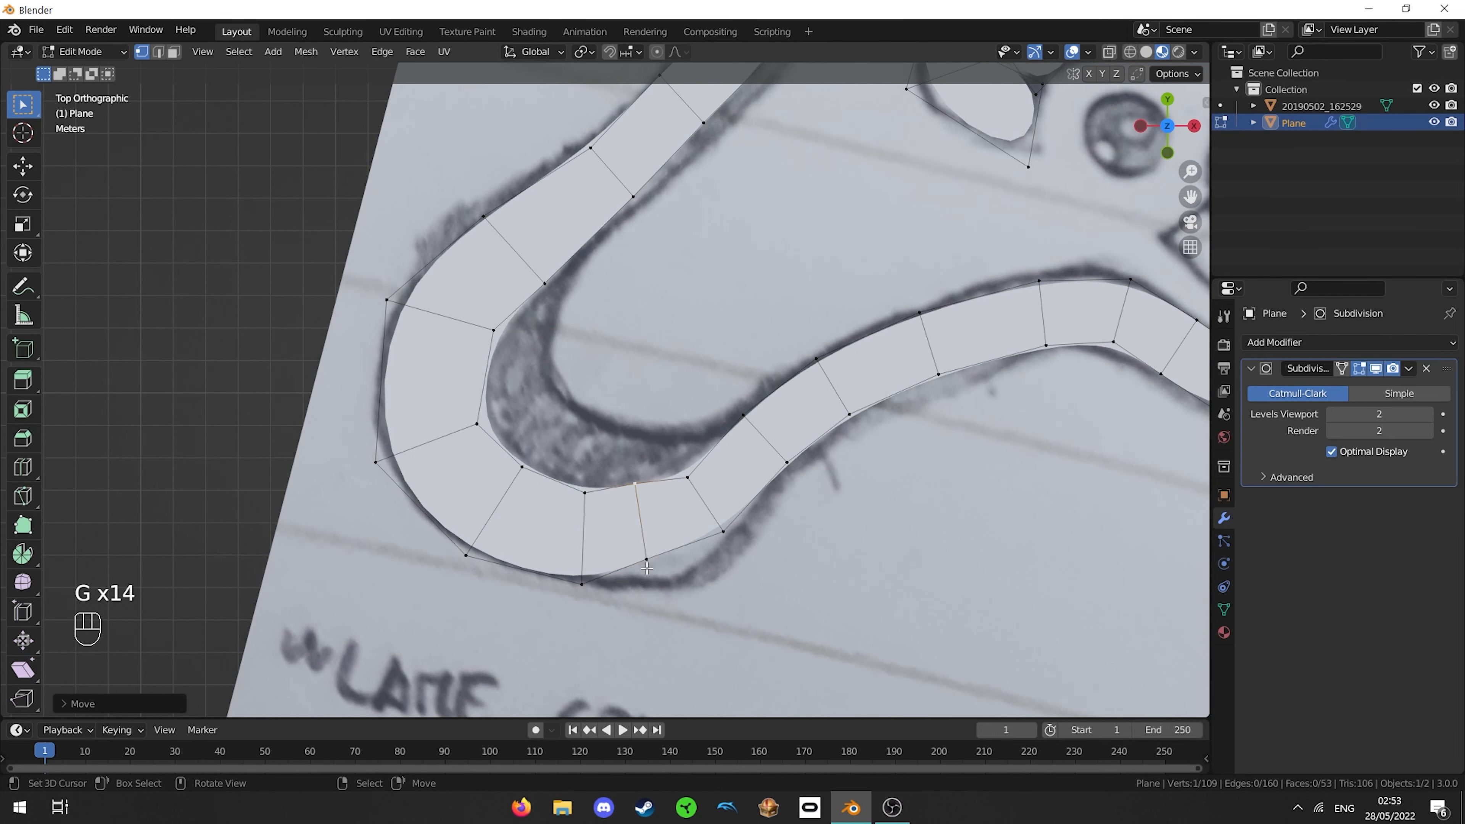
pyautogui.press('g')
pyautogui.click(650, 597)
# - Reposition the outer and inner vertices at the U-bend's exit so the lane fills the drawn outline
pyautogui.keyDown('shift'); pyautogui.moveTo(651, 597); pyautogui.dragTo(579, 605, button='middle'); pyautogui.keyUp('shift')
pyautogui.rightClick(652, 540)
pyautogui.press('g')
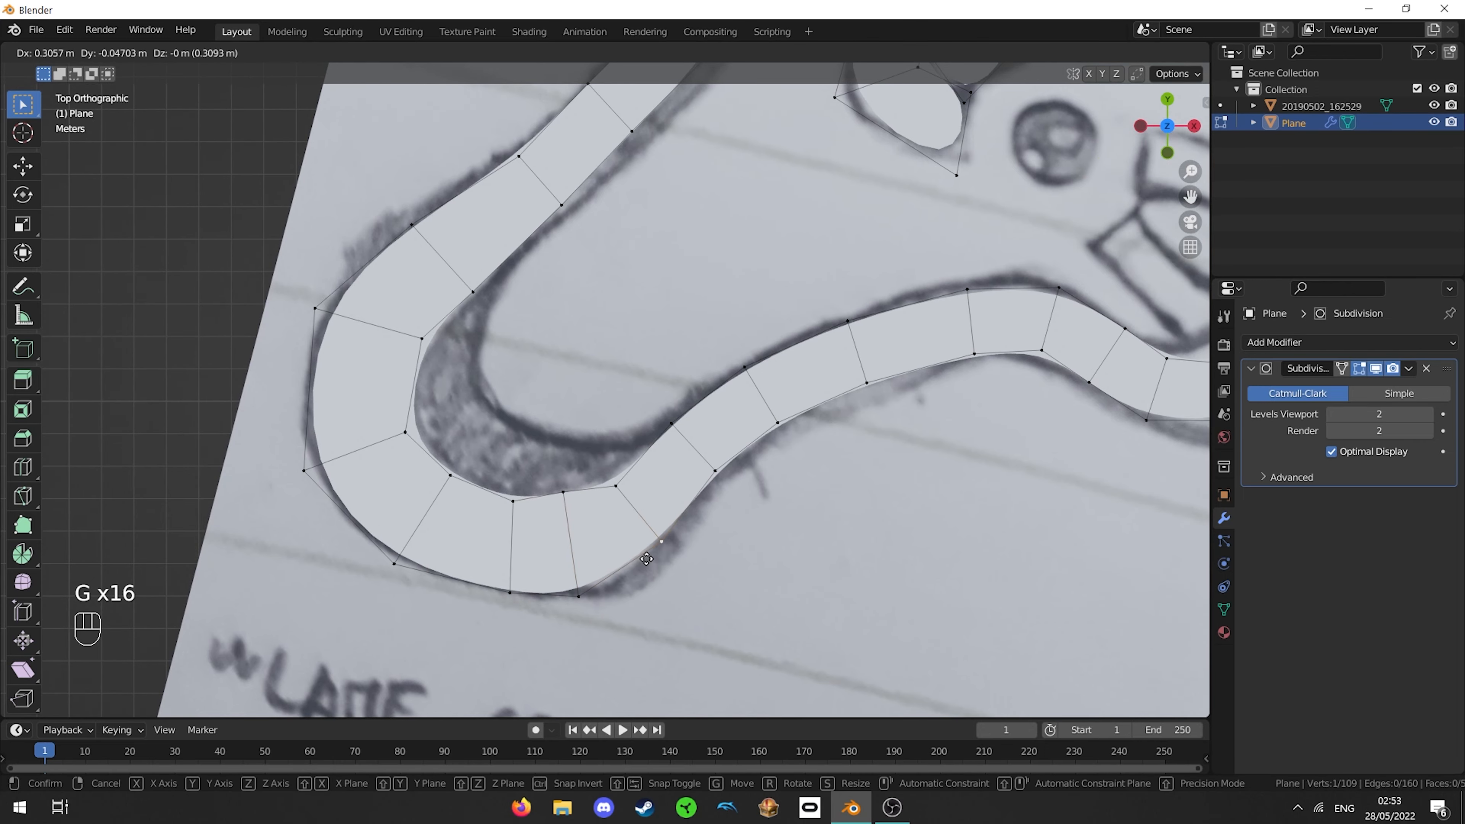
pyautogui.click(643, 571)
pyautogui.rightClick(625, 507)
pyautogui.press('g')
pyautogui.click(631, 495)
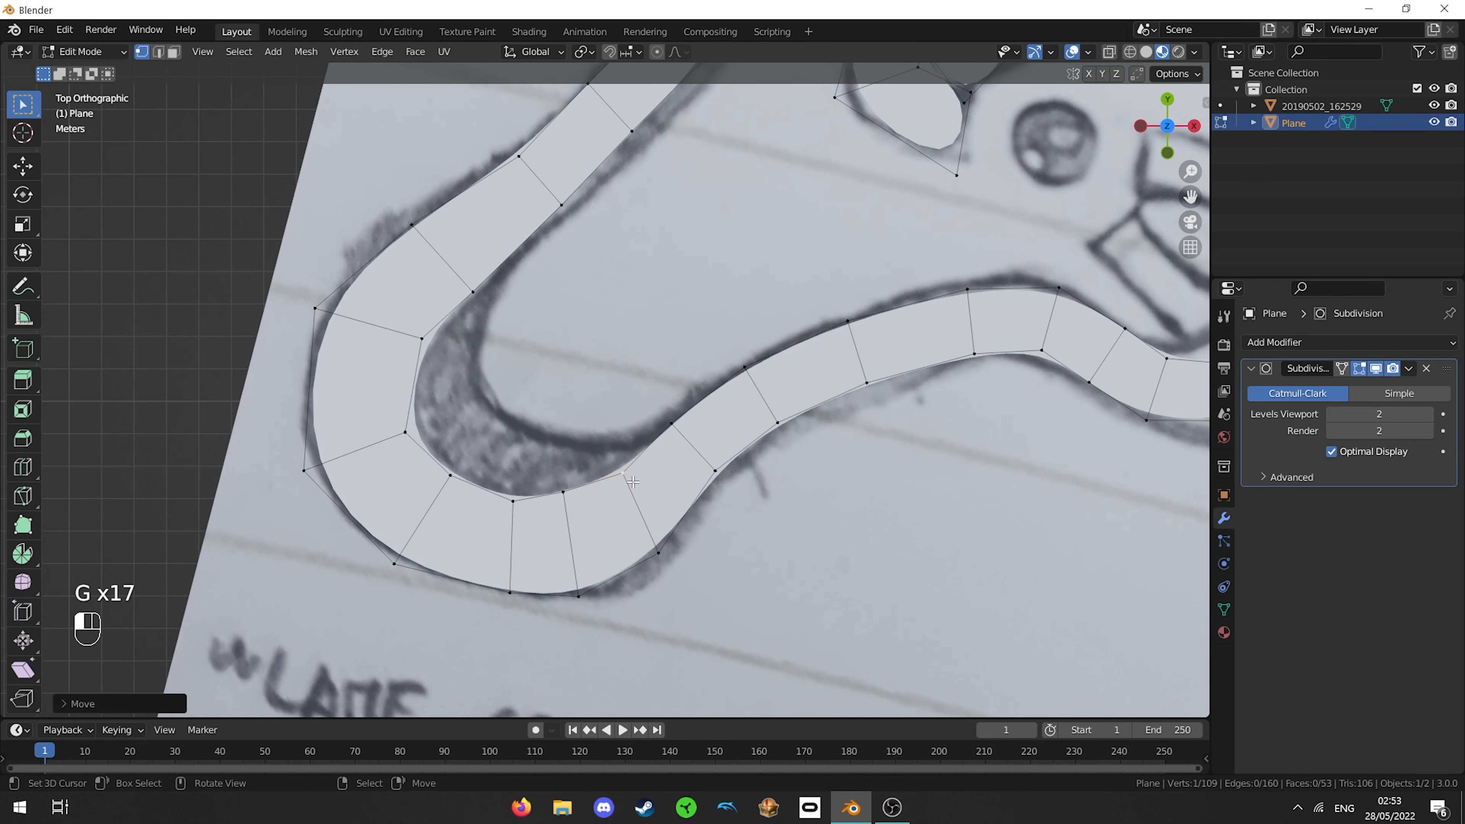
# - Nudge the vertex pair at the foot of the slope after the U-bend onto the sketch lines
pyautogui.rightClick(665, 449)
pyautogui.press('g')
pyautogui.click(671, 449)
pyautogui.rightClick(710, 466)
pyautogui.press('g')
pyautogui.click(709, 464)
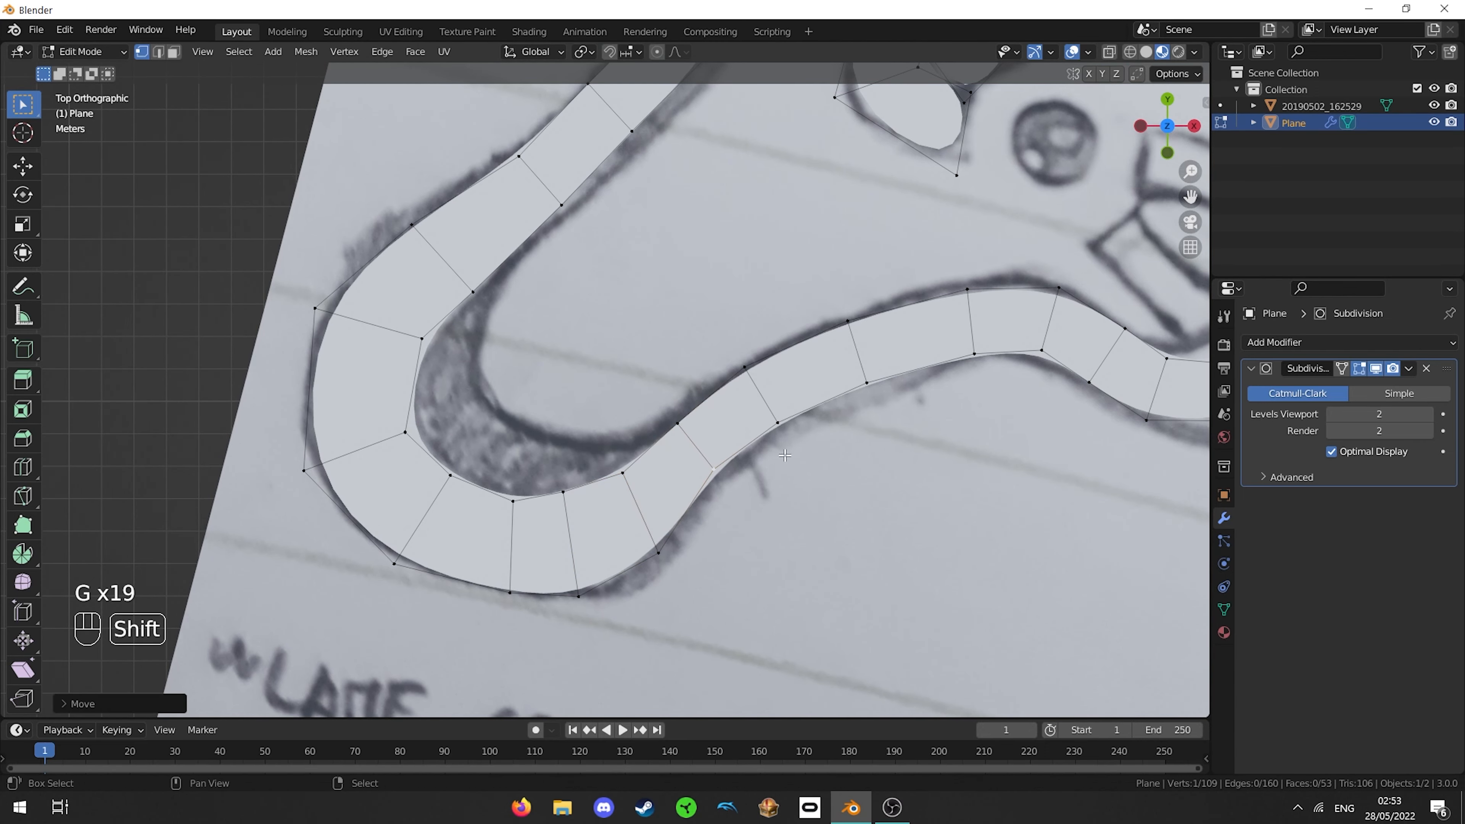
# - Fit the lower-side vertices of the slope leading to the hump to the drawn line
pyautogui.keyDown('shift'); pyautogui.moveTo(877, 378); pyautogui.dragTo(719, 417, button='middle'); pyautogui.keyUp('shift')
pyautogui.rightClick(726, 414)
pyautogui.press('g')
pyautogui.click(730, 424)
pyautogui.rightClick(631, 453)
pyautogui.press('g')
pyautogui.click(631, 460)
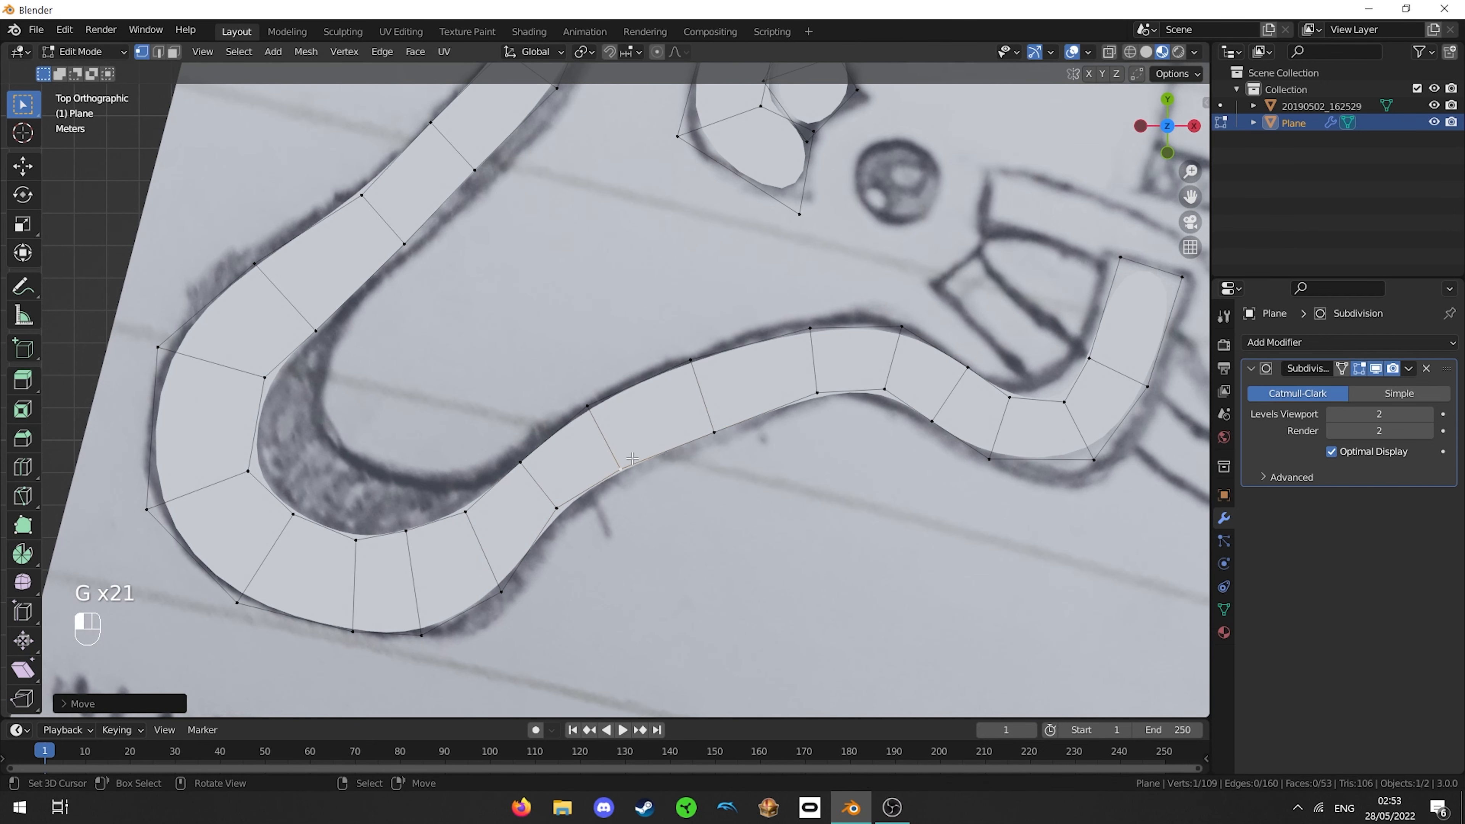
# - Fit the upper-side vertices of the slope leading to the hump to the drawn line
pyautogui.rightClick(609, 408)
pyautogui.press('g')
pyautogui.click(617, 411)
pyautogui.rightClick(677, 379)
pyautogui.press('g')
pyautogui.click(676, 383)
# - Move the upper and lower vertices of the hump's first cross edge slightly upward to match the sketch
pyautogui.keyDown('shift'); pyautogui.moveTo(813, 339); pyautogui.dragTo(533, 394, button='middle'); pyautogui.keyUp('shift')
pyautogui.rightClick(533, 393)
pyautogui.press('g')
pyautogui.click(533, 387)
pyautogui.rightClick(540, 429)
pyautogui.press('g')
pyautogui.click(539, 425)
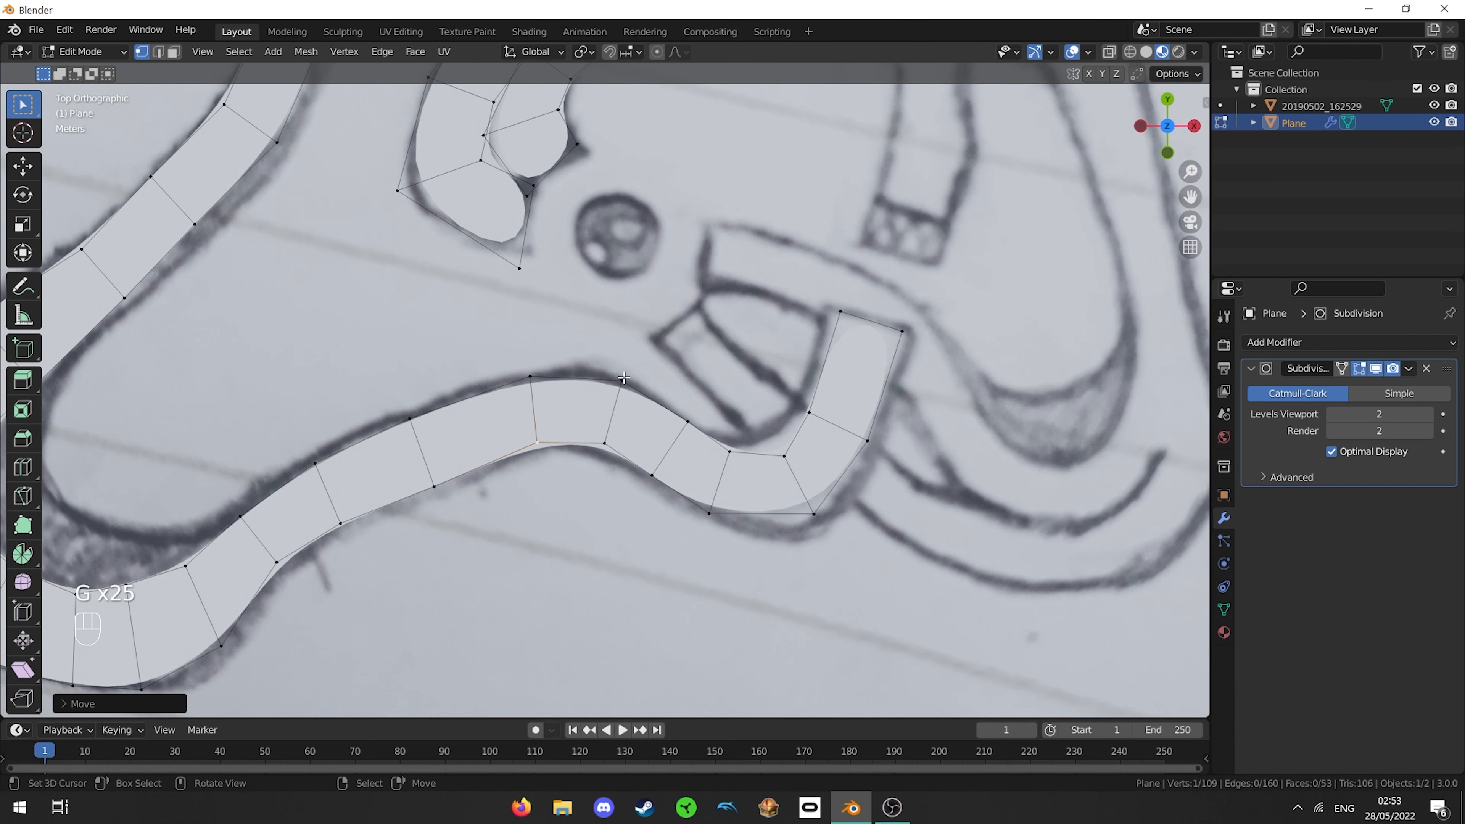
# - Adjust the upper and lower vertices of the hump's second cross edge to the drawn outline
pyautogui.rightClick(624, 377)
pyautogui.press('g')
pyautogui.click(625, 369)
pyautogui.rightClick(599, 439)
pyautogui.press('g')
pyautogui.click(599, 442)
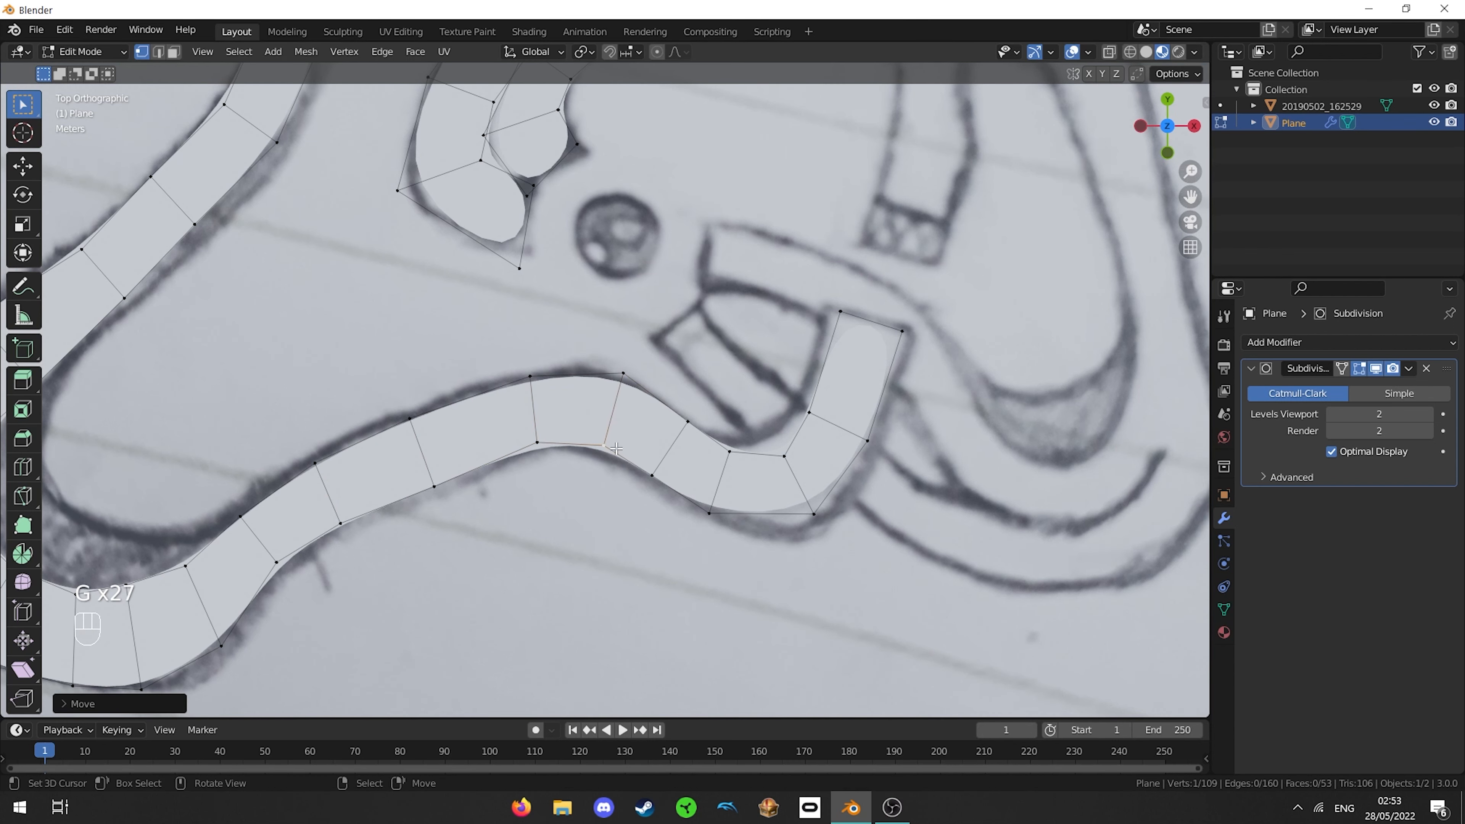
# - Align the vertices on the descent after the hump and the lower vertex of the dip with the sketch
pyautogui.rightClick(632, 467)
pyautogui.press('g')
pyautogui.click(636, 465)
pyautogui.rightClick(688, 421)
pyautogui.press('g')
pyautogui.click(694, 420)
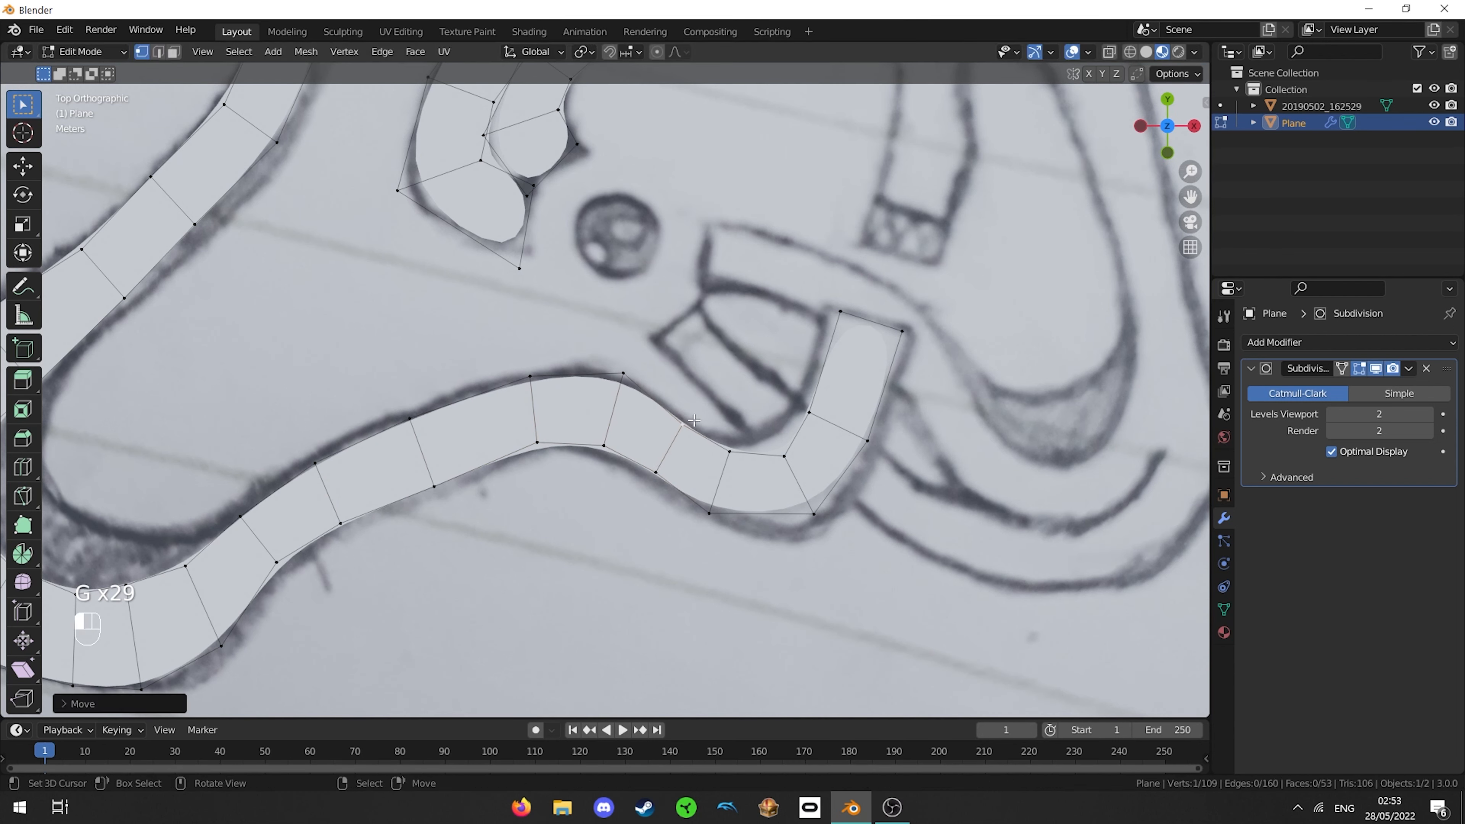
pyautogui.press('g')
pyautogui.click(704, 520)
# - Move the outer vertex at the bottom of the last curve outward and its inner vertex up to the sketch line
pyautogui.rightClick(809, 506)
pyautogui.press('g')
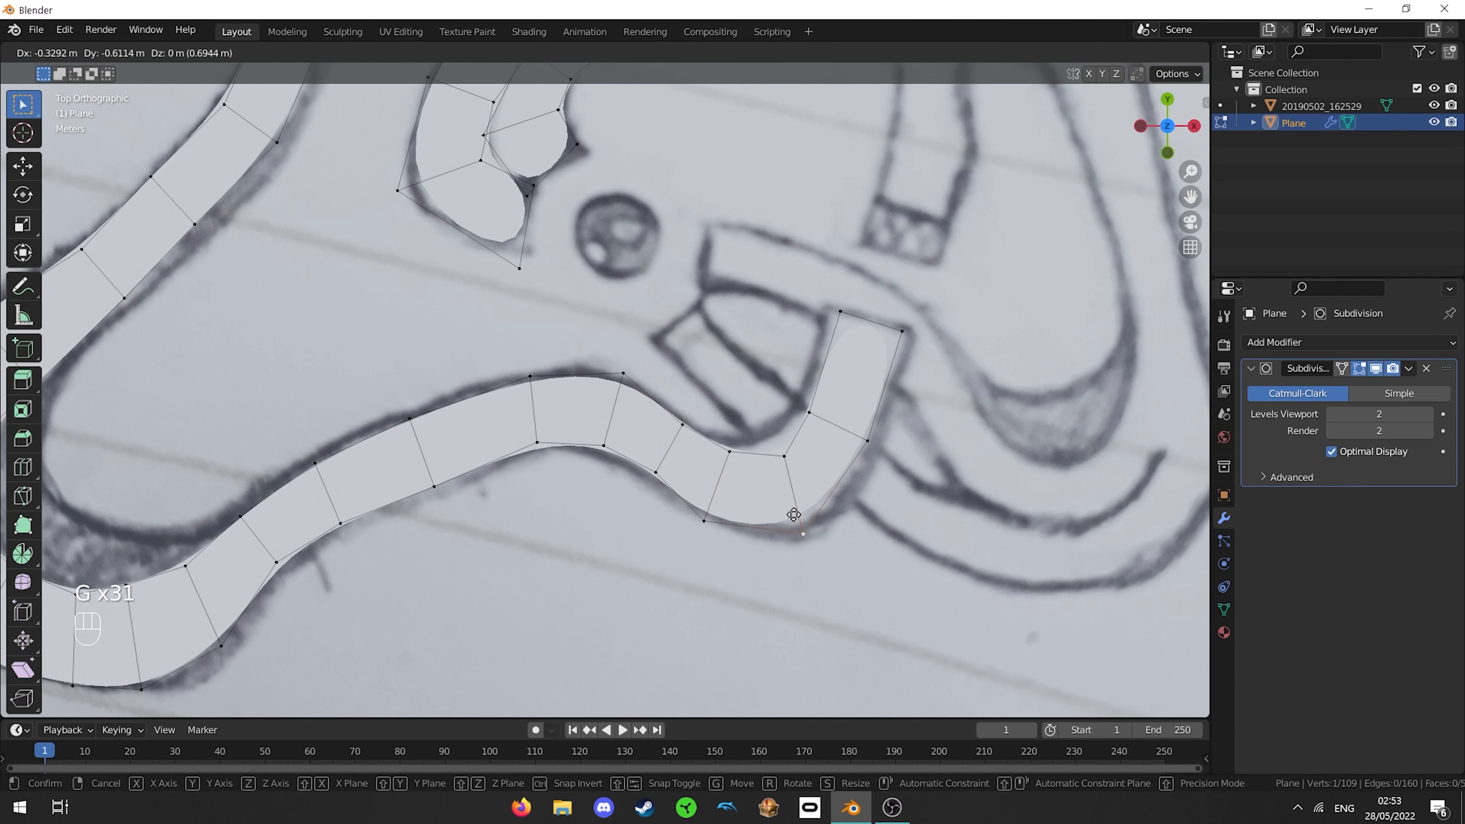
pyautogui.click(809, 519)
pyautogui.rightClick(788, 455)
pyautogui.press('g')
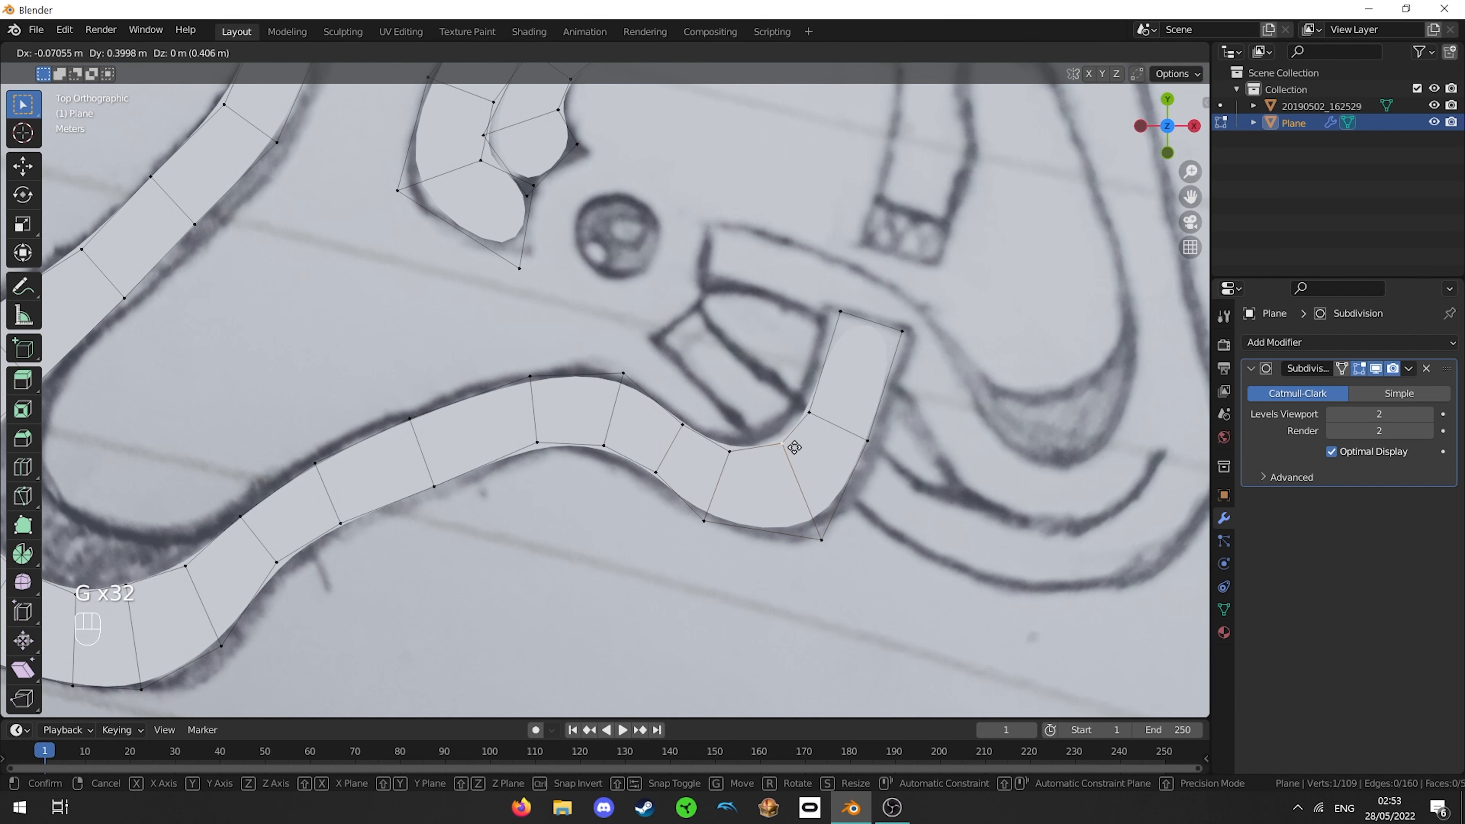
pyautogui.click(791, 440)
# - Fine-tune the inner and outer vertices where the last curve meets the final straight section
pyautogui.rightClick(809, 413)
pyautogui.press('g')
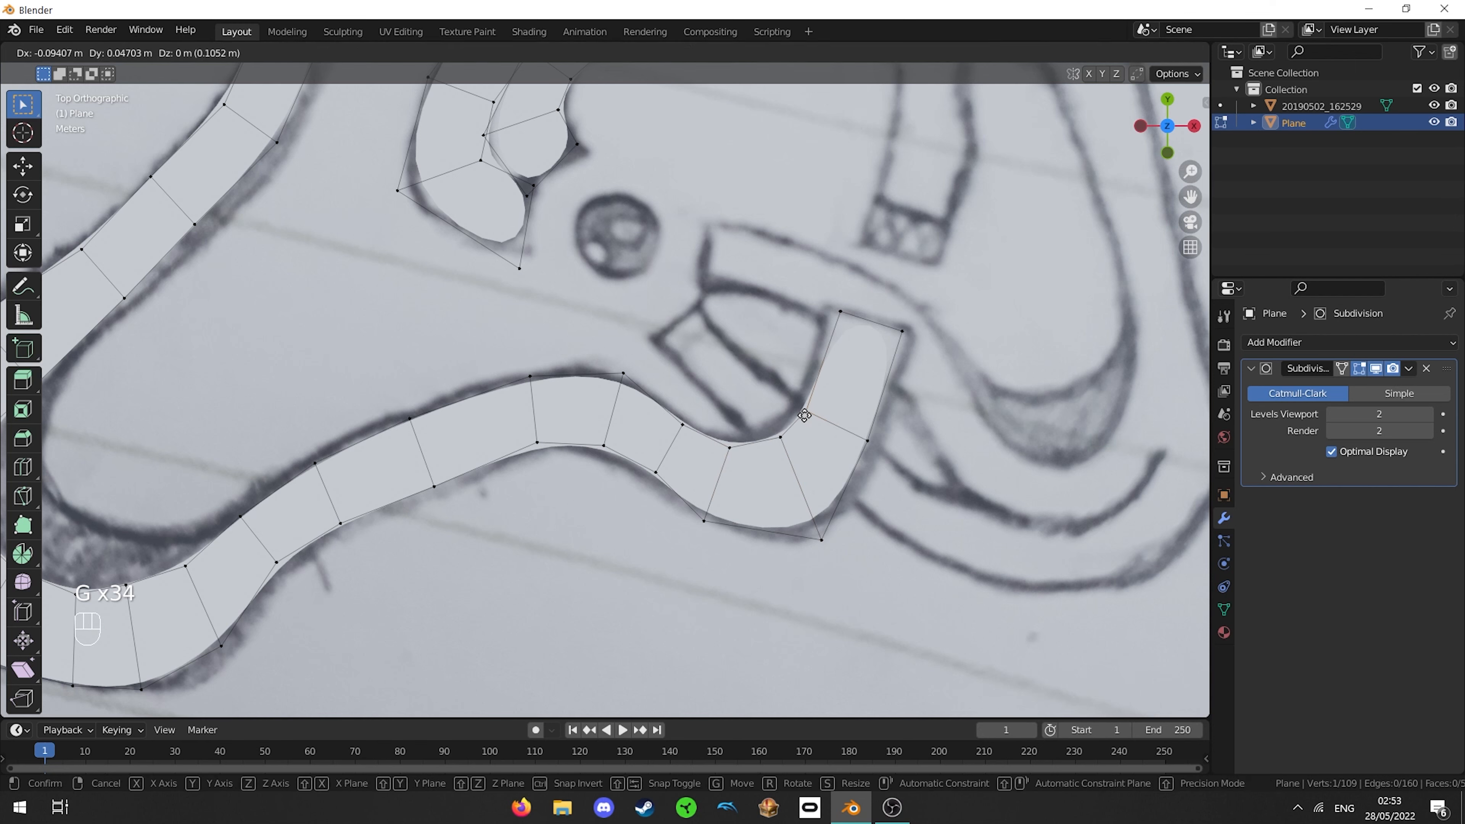
pyautogui.click(803, 415)
pyautogui.rightClick(852, 428)
pyautogui.press('g')
pyautogui.click(861, 431)
pyautogui.rightClick(816, 390)
pyautogui.press('g')
pyautogui.click(814, 386)
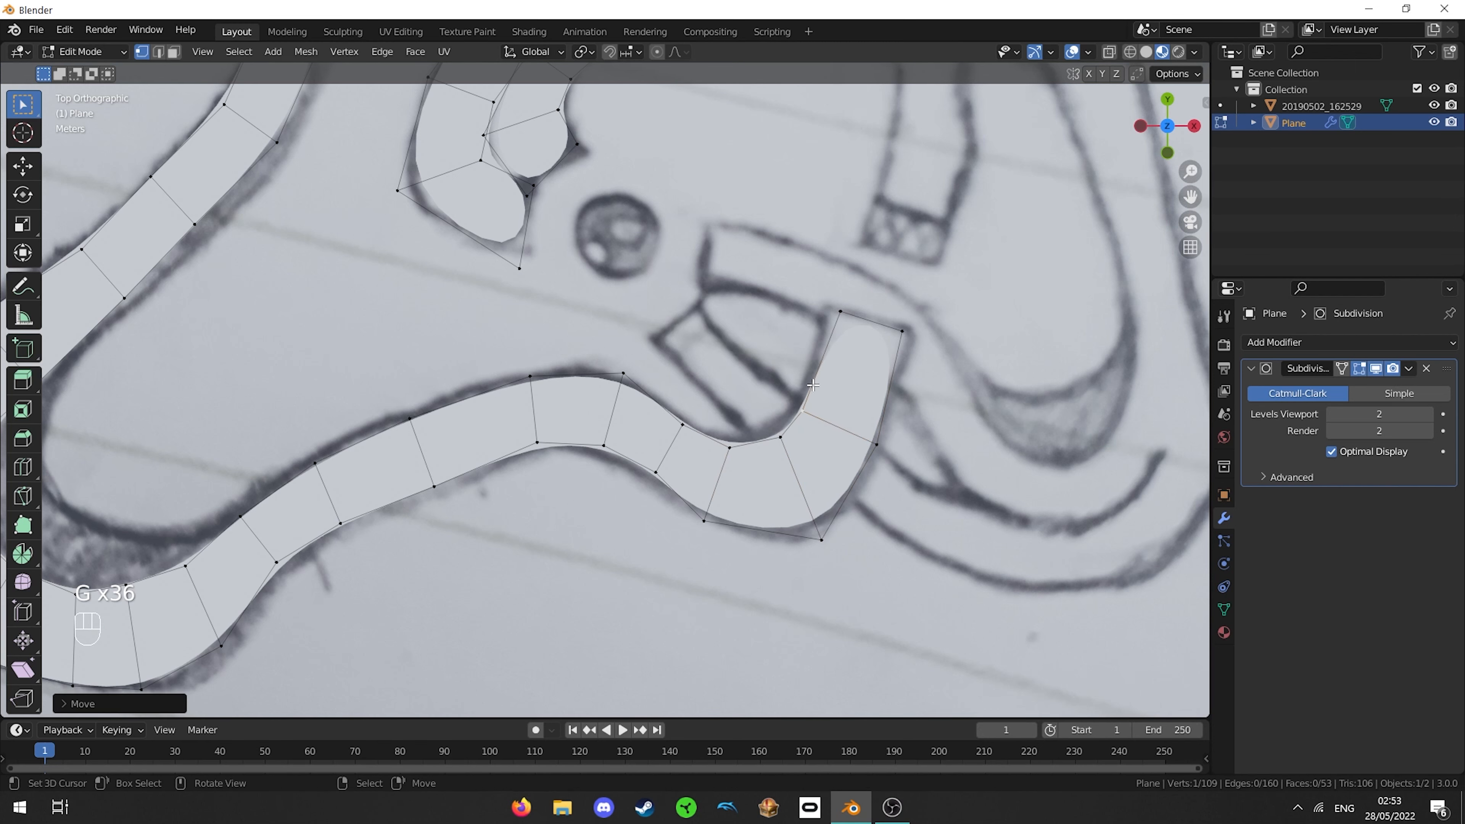
# - Move the two corner vertices at the lane's end onto the corners of the drawn end line
pyautogui.rightClick(839, 326)
pyautogui.press('g')
pyautogui.click(832, 325)
pyautogui.rightClick(886, 328)
pyautogui.press('g')
pyautogui.click(890, 333)
pyautogui.scroll(-5, 887, 333)
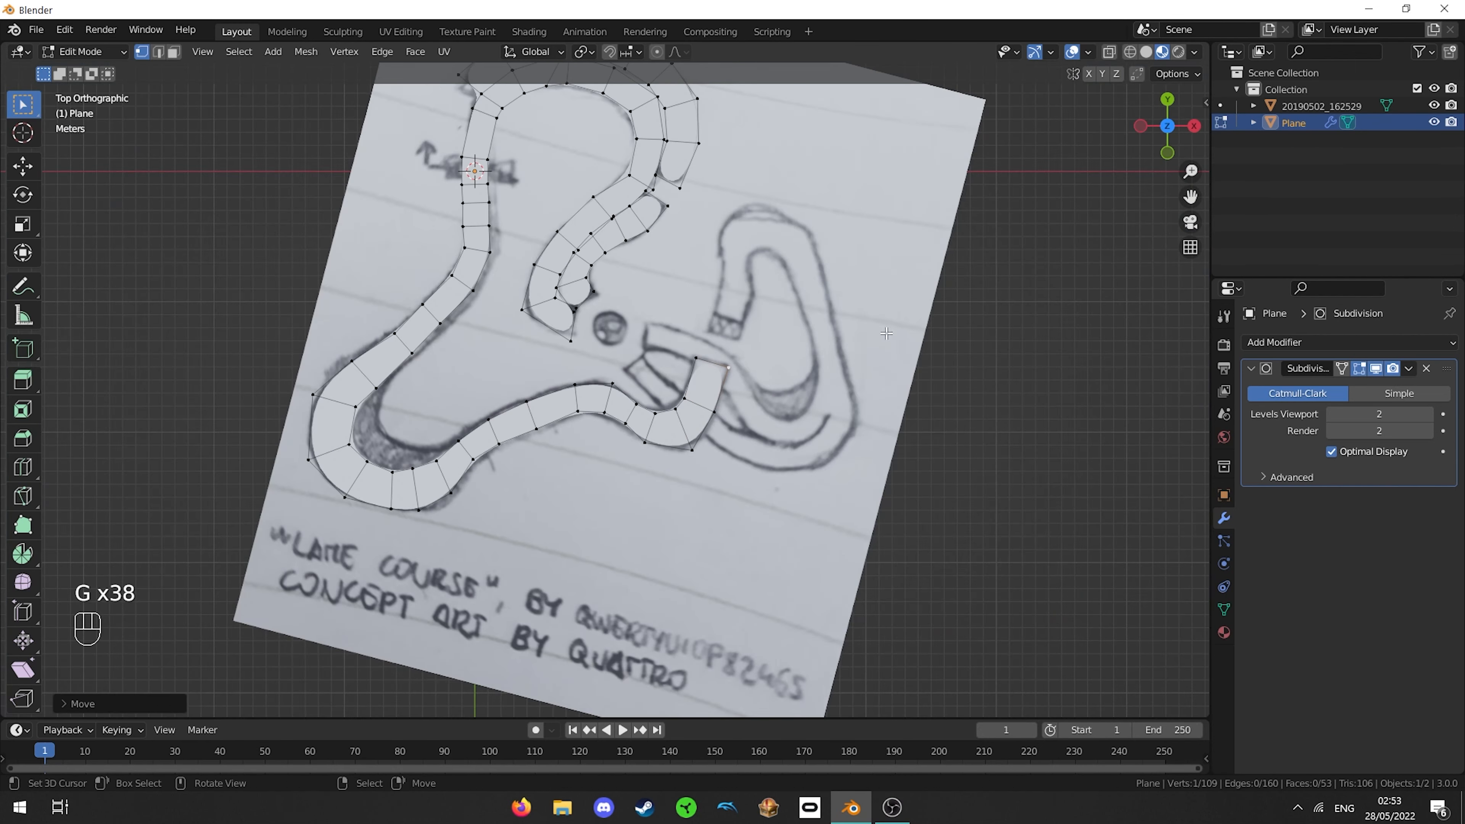
# - Extrude the lane's end edge across the drawn checkered box and up the straight side of the sketched loop, scaling it to the lane's width
pyautogui.scroll(-2, 887, 334)
pyautogui.keyDown('shift'); pyautogui.moveTo(887, 333); pyautogui.dragTo(902, 338, button='middle'); pyautogui.keyUp('shift')
pyautogui.press('Tab')
pyautogui.scroll(2, 817, 295)
pyautogui.keyDown('shift'); pyautogui.moveTo(818, 295); pyautogui.dragTo(609, 354, button='middle'); pyautogui.keyUp('shift')
pyautogui.press('Tab')
pyautogui.scroll(3, 700, 399)
pyautogui.scroll(-1, 674, 366)
pyautogui.scroll(2, 673, 366)
pyautogui.scroll(-2, 646, 371)
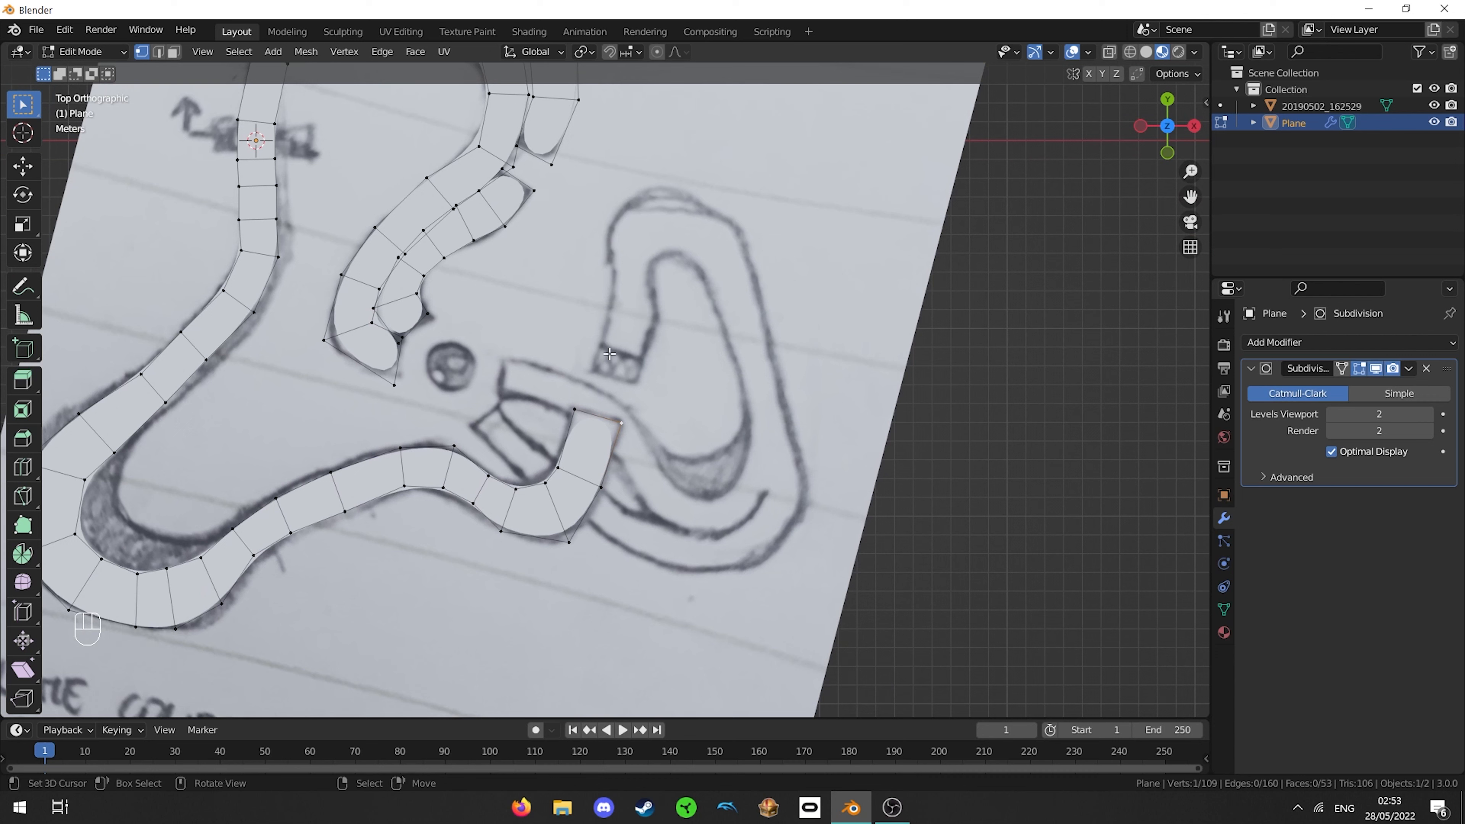
pyautogui.keyDown('ctrl'); pyautogui.click(616, 353); pyautogui.keyUp('ctrl')
pyautogui.keyDown('ctrl'); pyautogui.rightClick(613, 377); pyautogui.keyUp('ctrl')
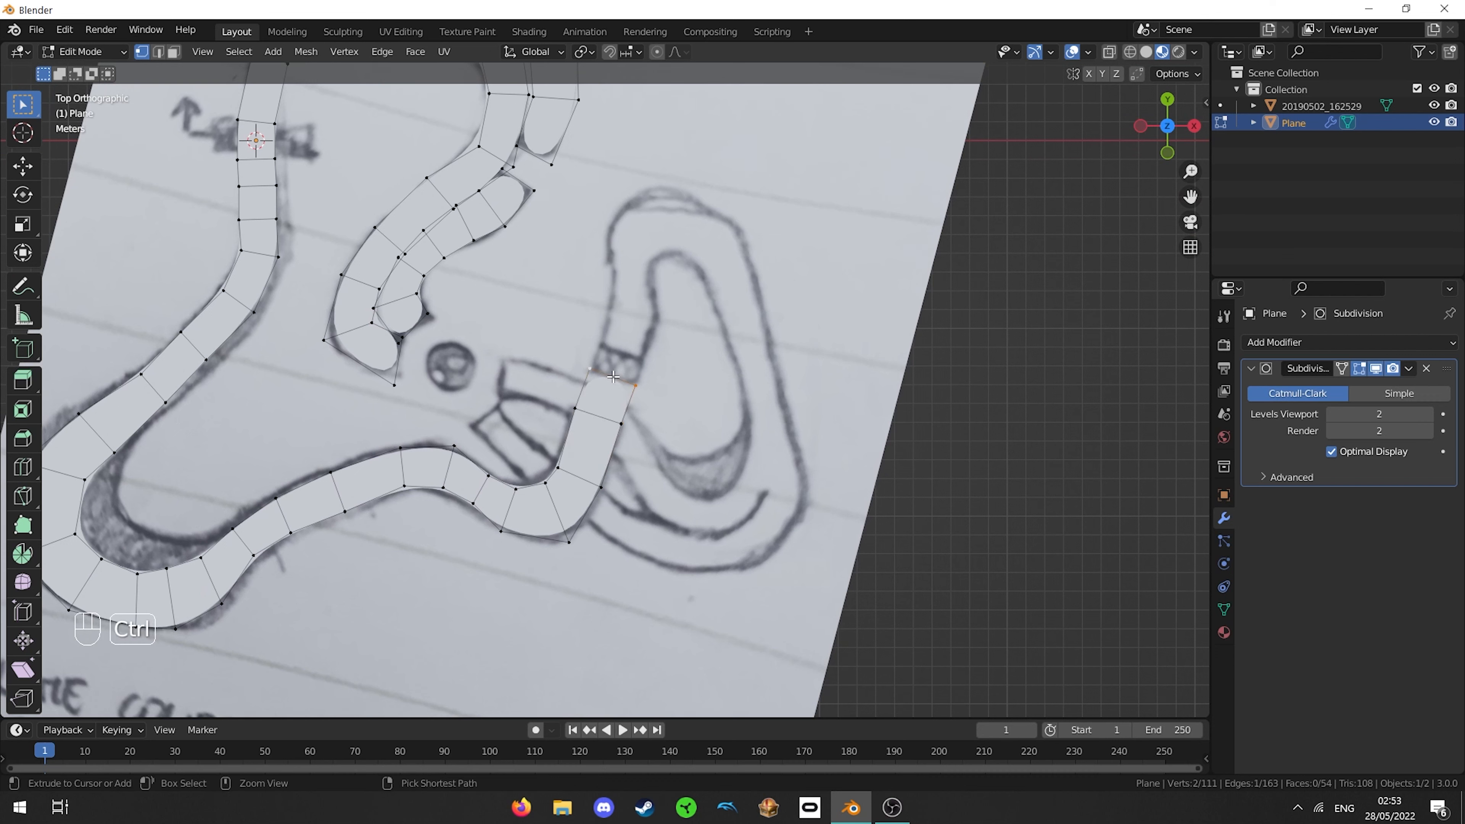
pyautogui.keyDown('ctrl'); pyautogui.rightClick(628, 328); pyautogui.keyUp('ctrl')
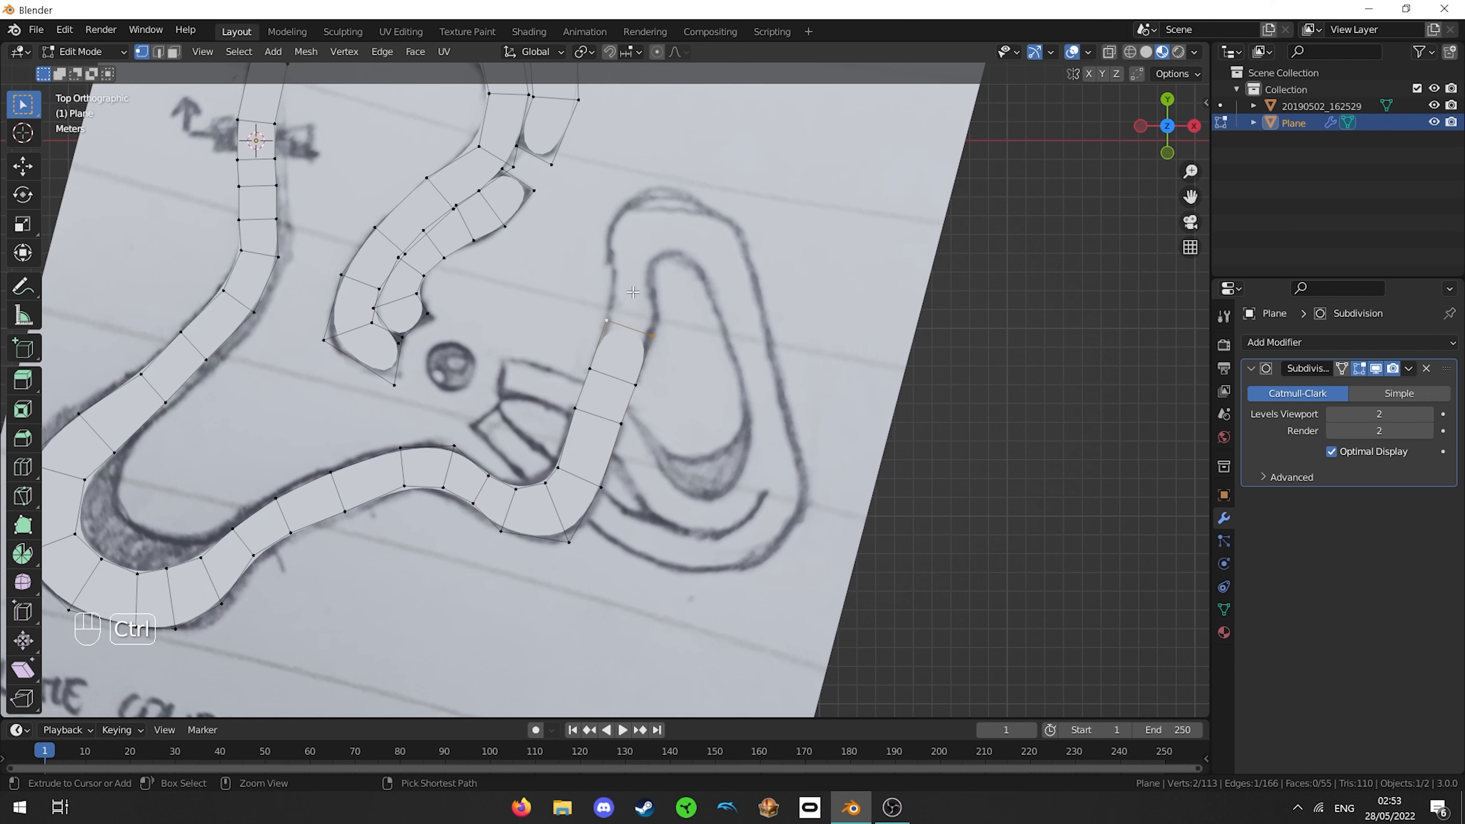
pyautogui.press('s')
pyautogui.click(625, 256)
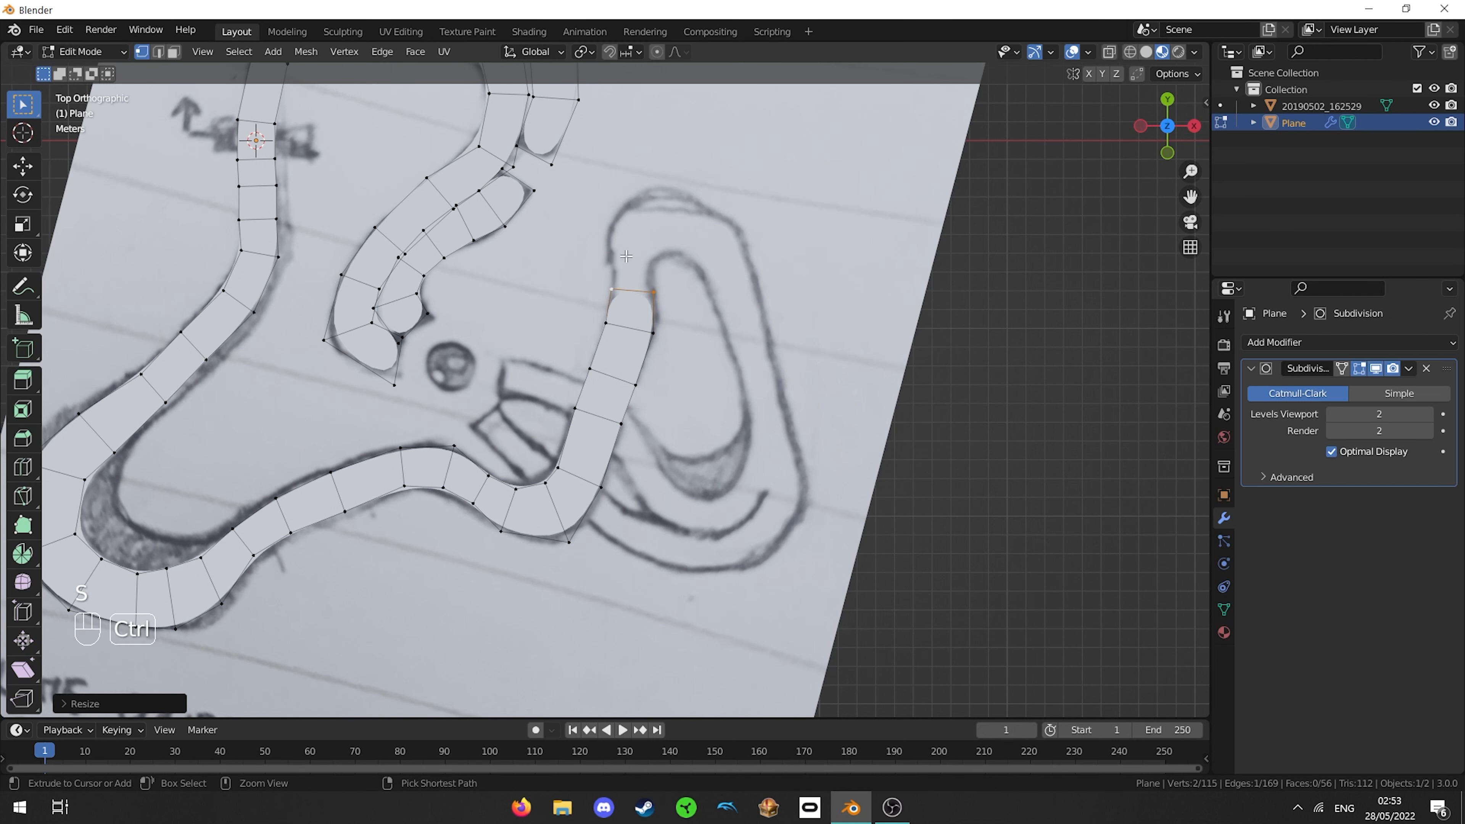
pyautogui.keyDown('ctrl'); pyautogui.rightClick(635, 261); pyautogui.keyUp('ctrl')
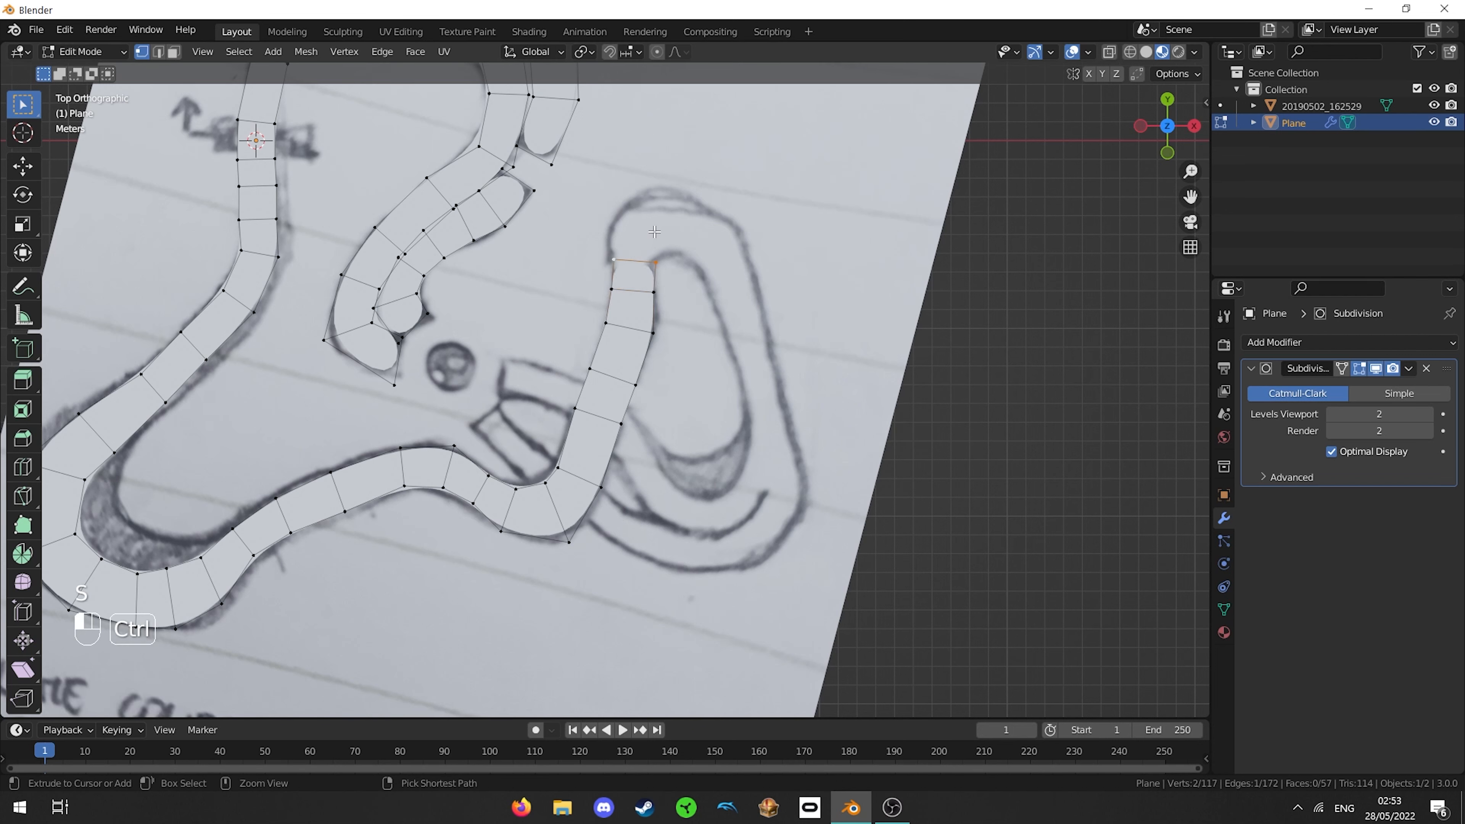
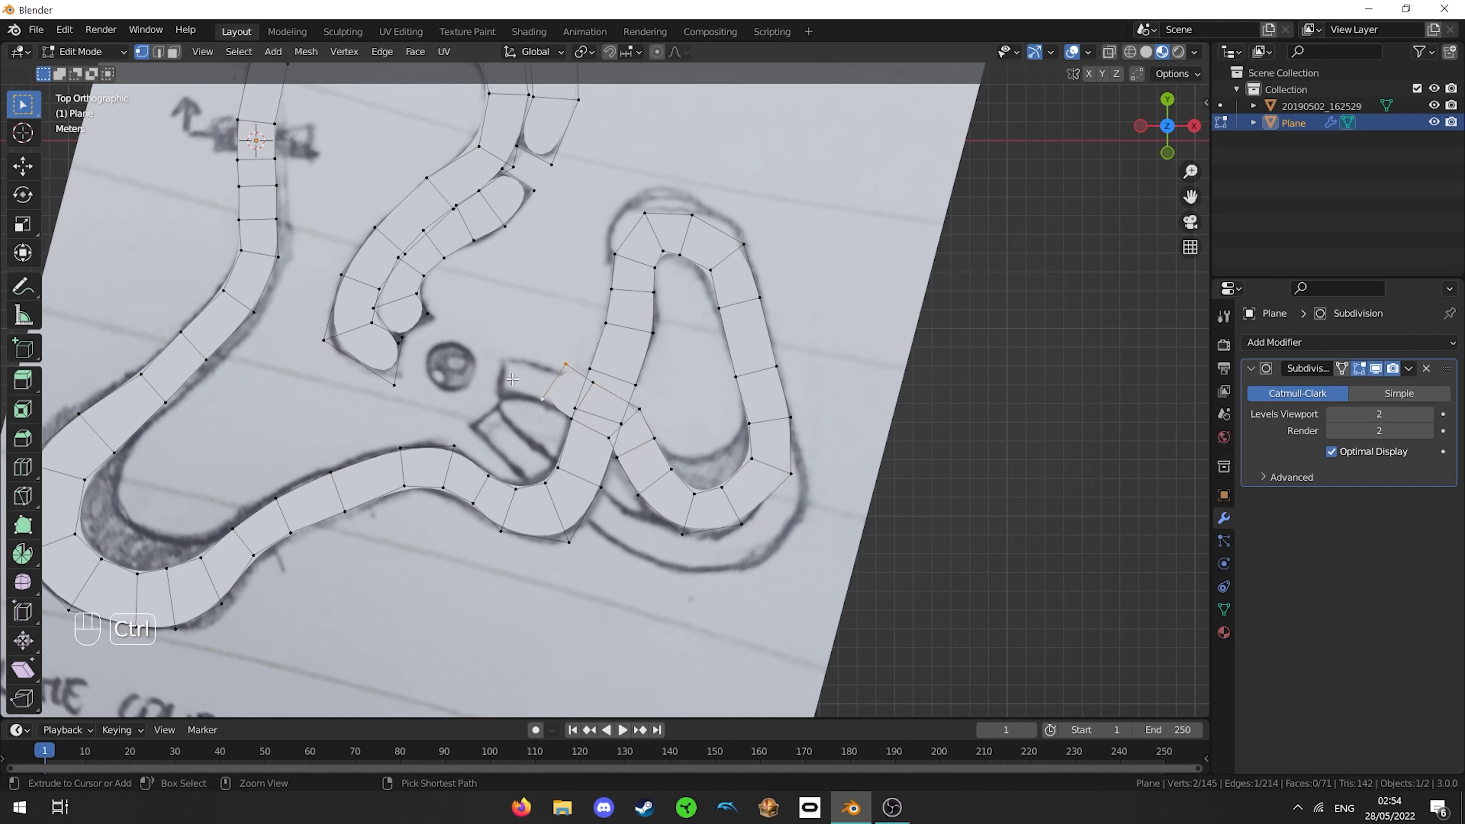
# - Move and rotate the lane's end edge onto the drawn end line, and align the cross edge before it with the sketch
pyautogui.press('g')
pyautogui.press('r')
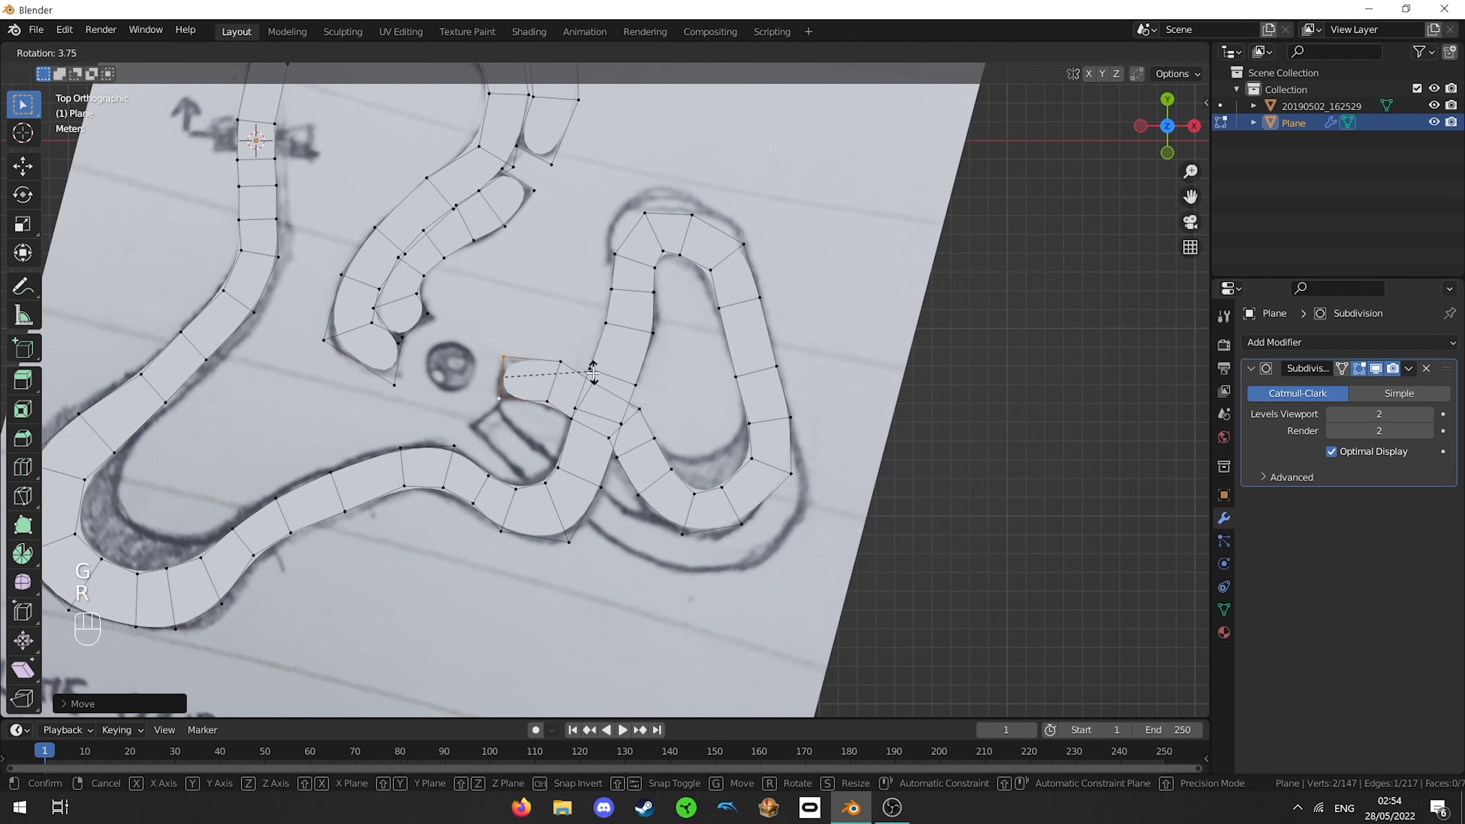
pyautogui.click(592, 370)
pyautogui.rightClick(561, 363)
pyautogui.keyDown('ctrl'); pyautogui.rightClick(548, 401); pyautogui.keyUp('ctrl')
pyautogui.press('r')
pyautogui.click(609, 391)
pyautogui.press('g')
pyautogui.click(610, 392)
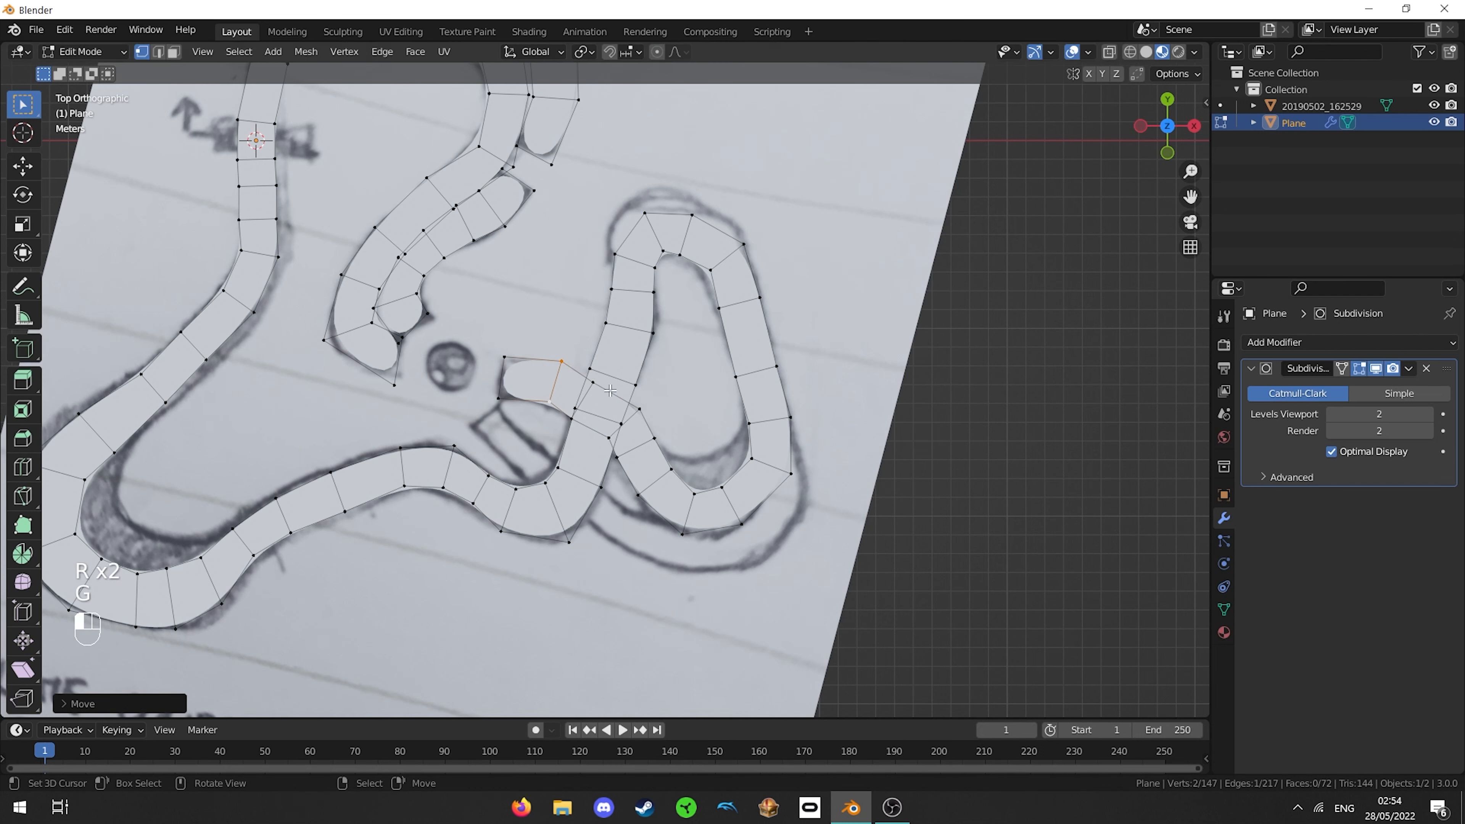
# - Move and rotate the cross edge where the final lane stretch crosses the earlier straight so it follows the sketch
pyautogui.rightClick(595, 384)
pyautogui.keyDown('ctrl'); pyautogui.rightClick(573, 419); pyautogui.keyUp('ctrl')
pyautogui.press('g')
pyautogui.click(609, 425)
pyautogui.press('r')
pyautogui.click(622, 420)
pyautogui.press('g')
pyautogui.click(629, 420)
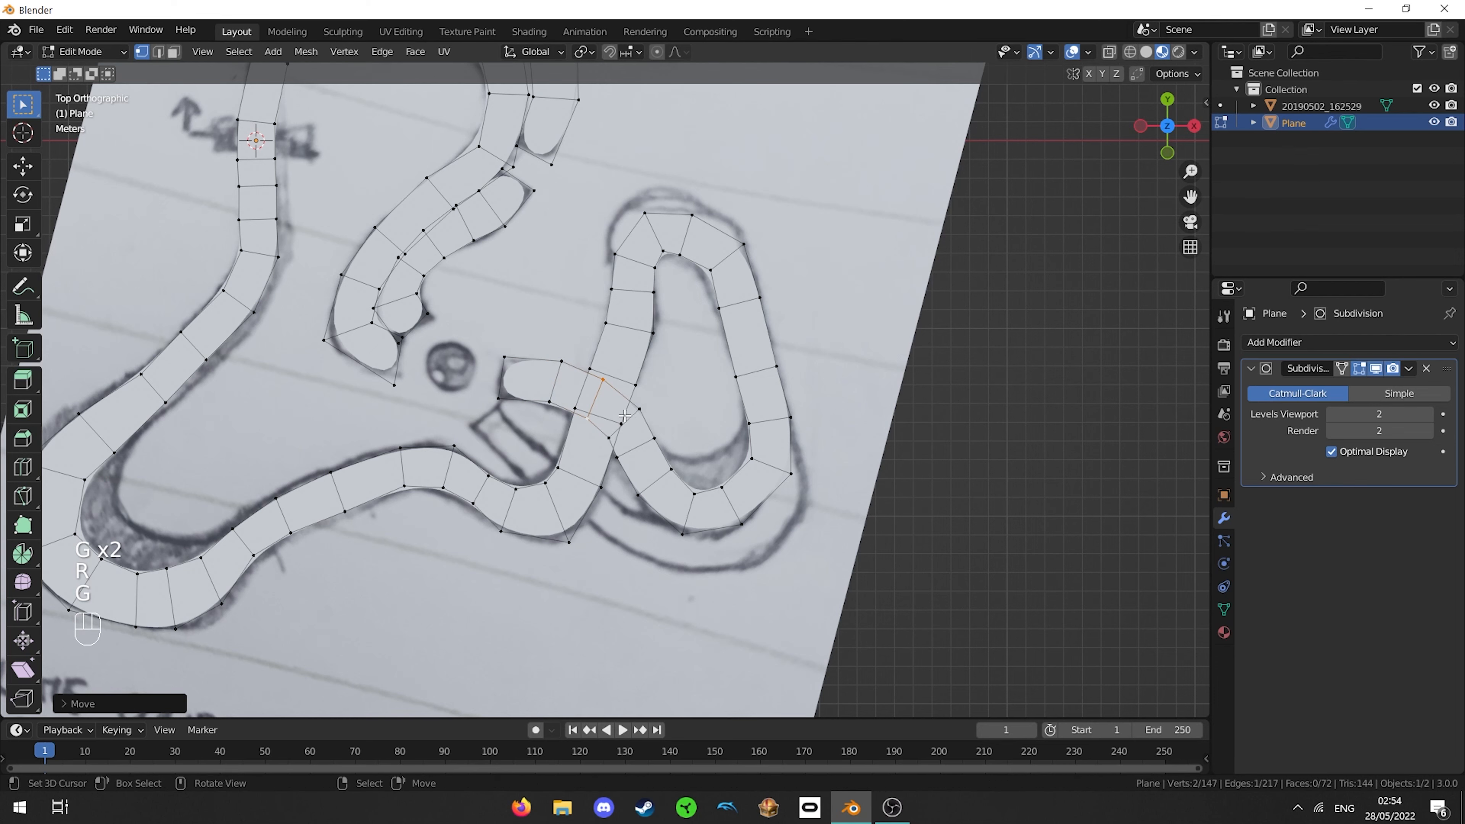
# - Move the three outer vertices along the loop's lower bend outward onto the inner lane's sketch line
pyautogui.scroll(3, 634, 421)
pyautogui.keyDown('shift'); pyautogui.moveTo(660, 401); pyautogui.dragTo(579, 315, button='middle'); pyautogui.keyUp('shift')
pyautogui.scroll(-2, 631, 426)
pyautogui.scroll(1, 580, 315)
pyautogui.keyDown('shift'); pyautogui.moveTo(684, 404); pyautogui.dragTo(613, 427, button='middle'); pyautogui.keyUp('shift')
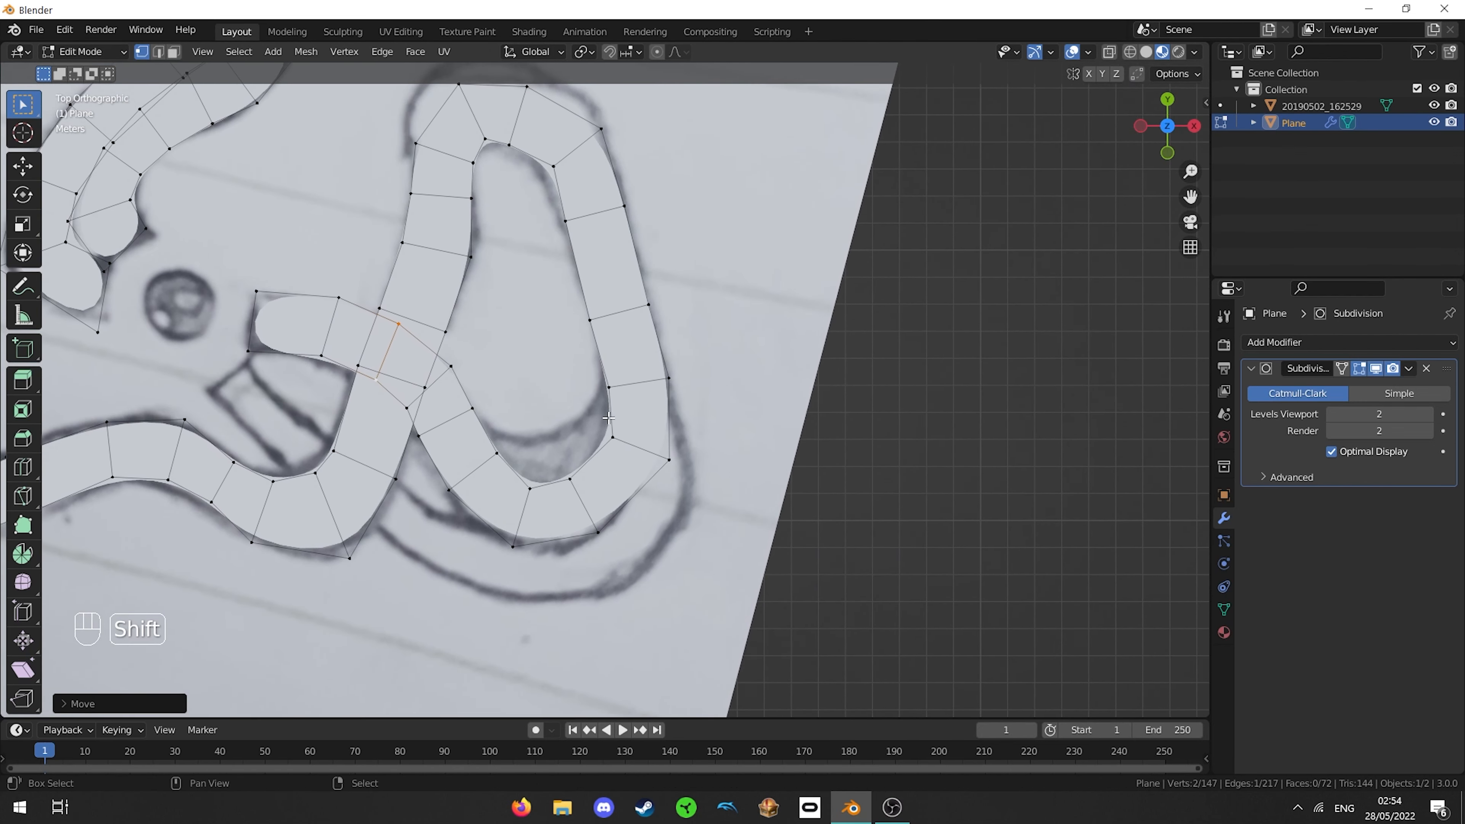
pyautogui.rightClick(596, 519)
pyautogui.press('g')
pyautogui.click(596, 529)
pyautogui.rightClick(511, 550)
pyautogui.press('g')
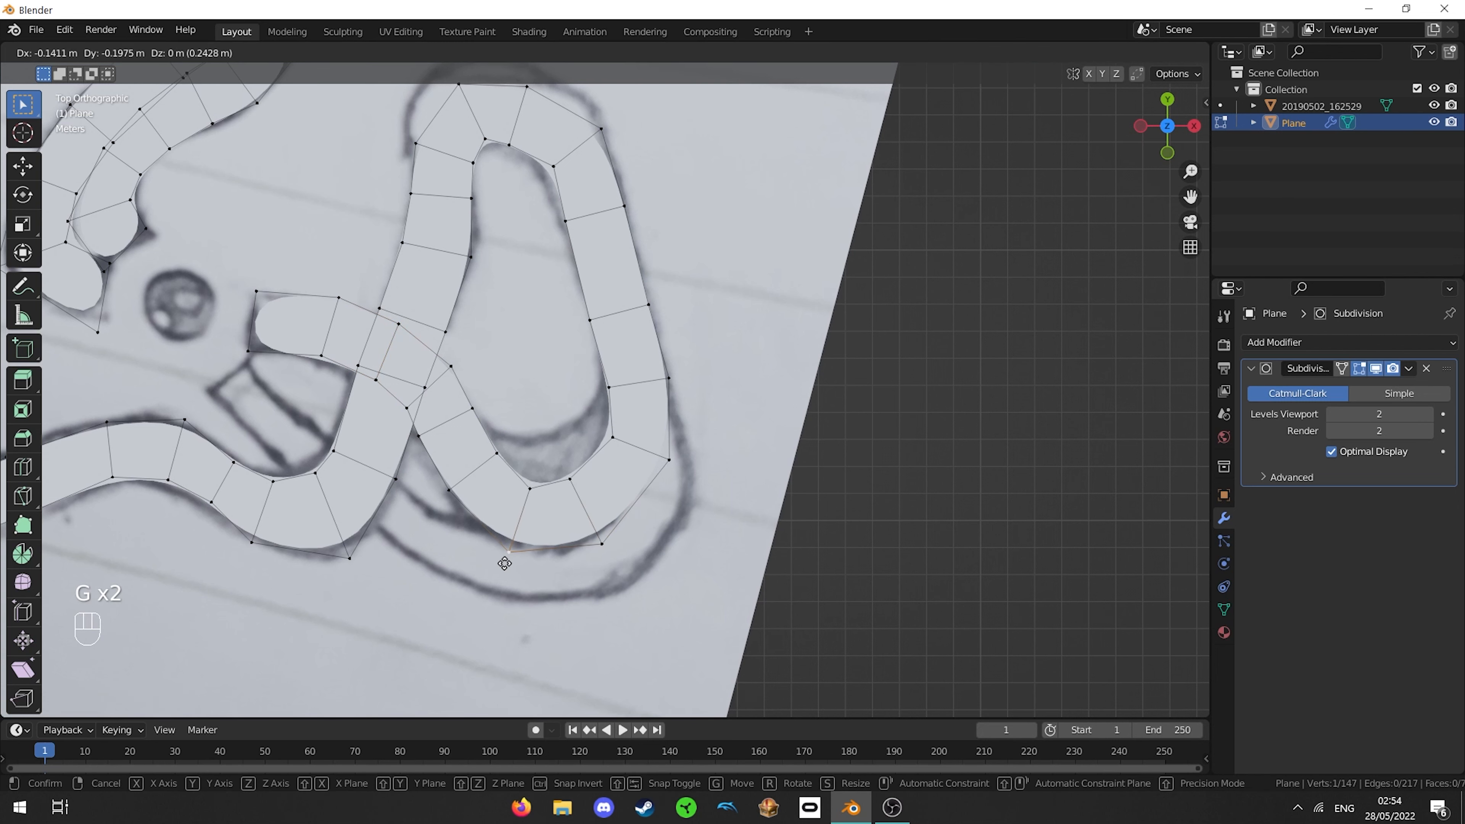
pyautogui.click(507, 560)
pyautogui.rightClick(453, 498)
pyautogui.press('g')
pyautogui.click(447, 501)
# - Move the first three inner vertices of the loop's lower bend onto the edge of the shaded area
pyautogui.rightClick(502, 456)
pyautogui.press('g')
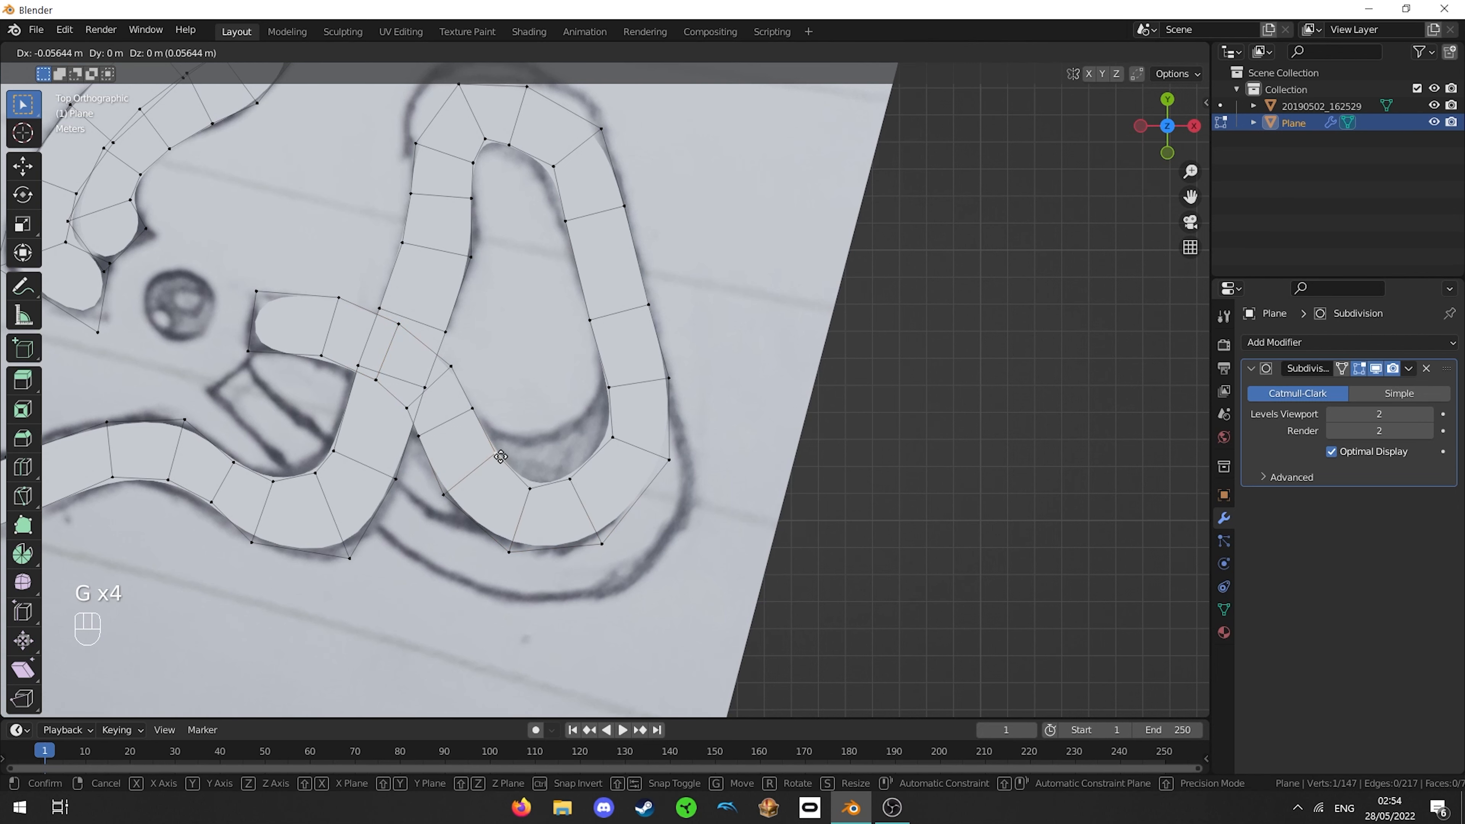
pyautogui.click(499, 456)
pyautogui.rightClick(529, 485)
pyautogui.press('g')
pyautogui.click(528, 491)
pyautogui.rightClick(561, 475)
pyautogui.press('g')
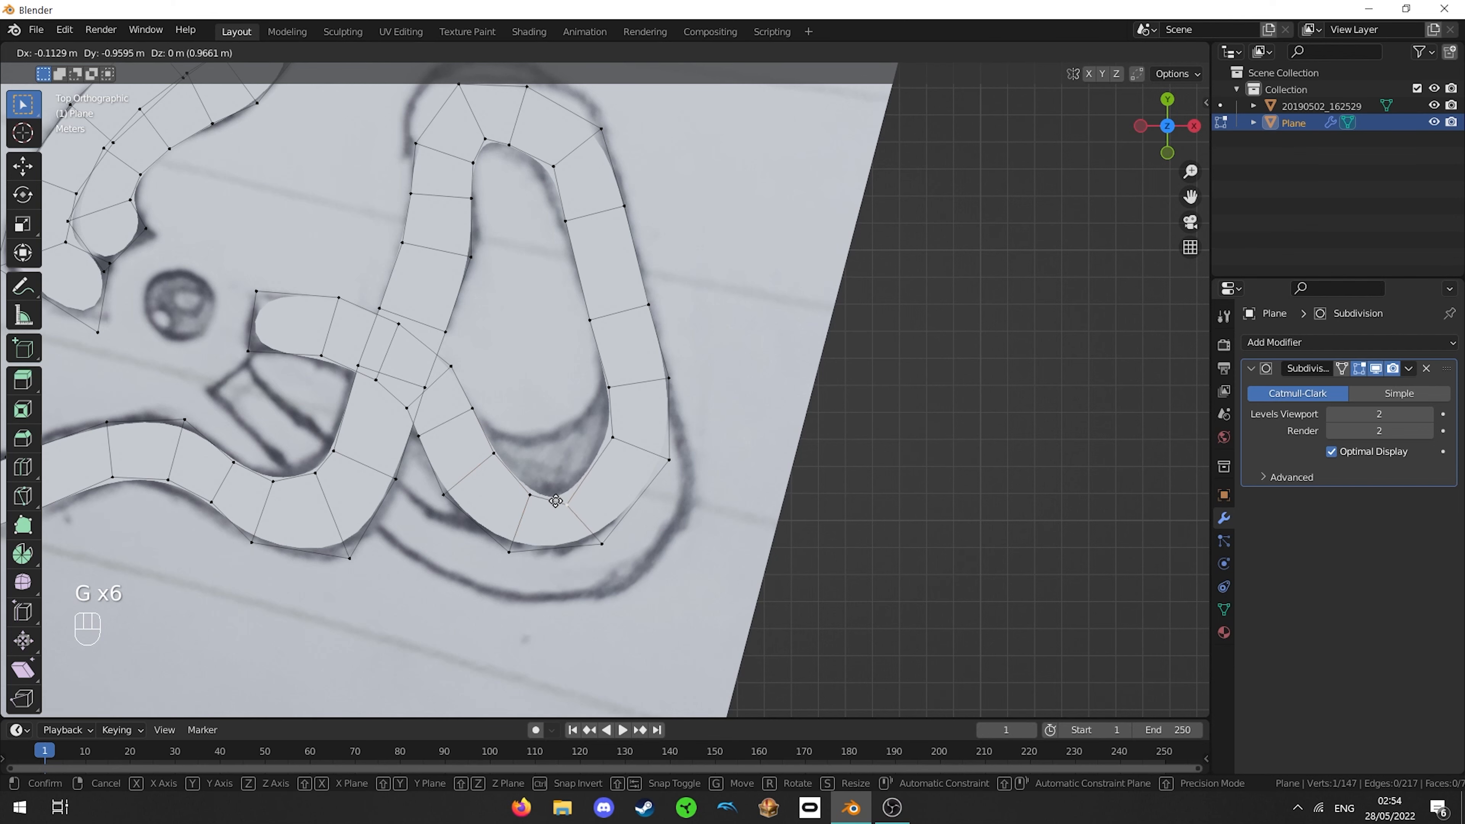
pyautogui.click(562, 485)
# - Adjust the inner vertices where the loop's lower bend meets its long descending side to match the sketch
pyautogui.rightClick(606, 449)
pyautogui.press('g')
pyautogui.click(607, 447)
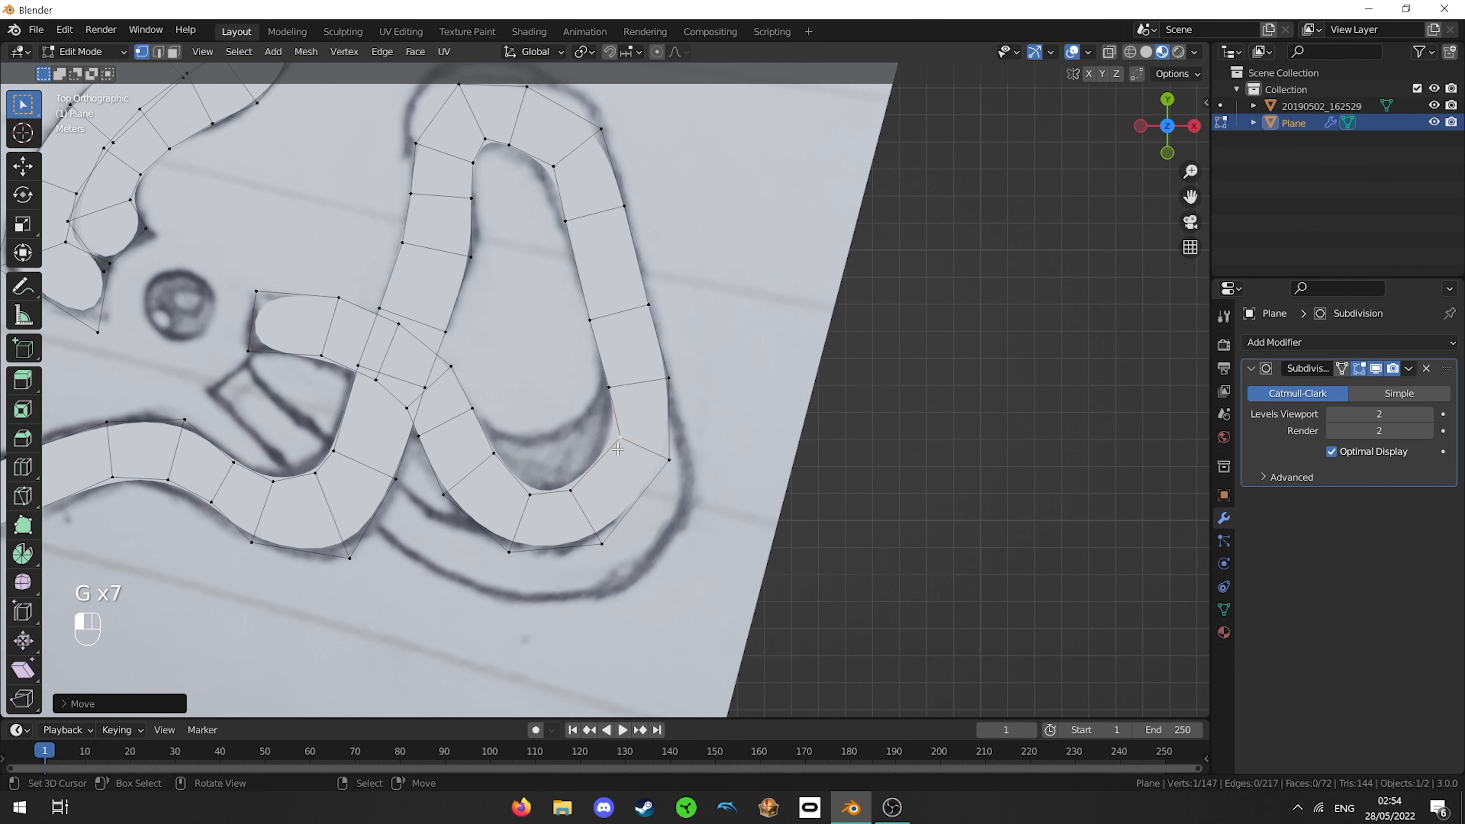
pyautogui.press('g')
pyautogui.click(609, 446)
pyautogui.rightClick(618, 408)
pyautogui.press('g')
pyautogui.click(622, 407)
# - Fine-tune the vertices of the final lane stretch just before and at the crossing
pyautogui.keyDown('shift'); pyautogui.moveTo(500, 434); pyautogui.dragTo(621, 421, button='middle'); pyautogui.keyUp('shift')
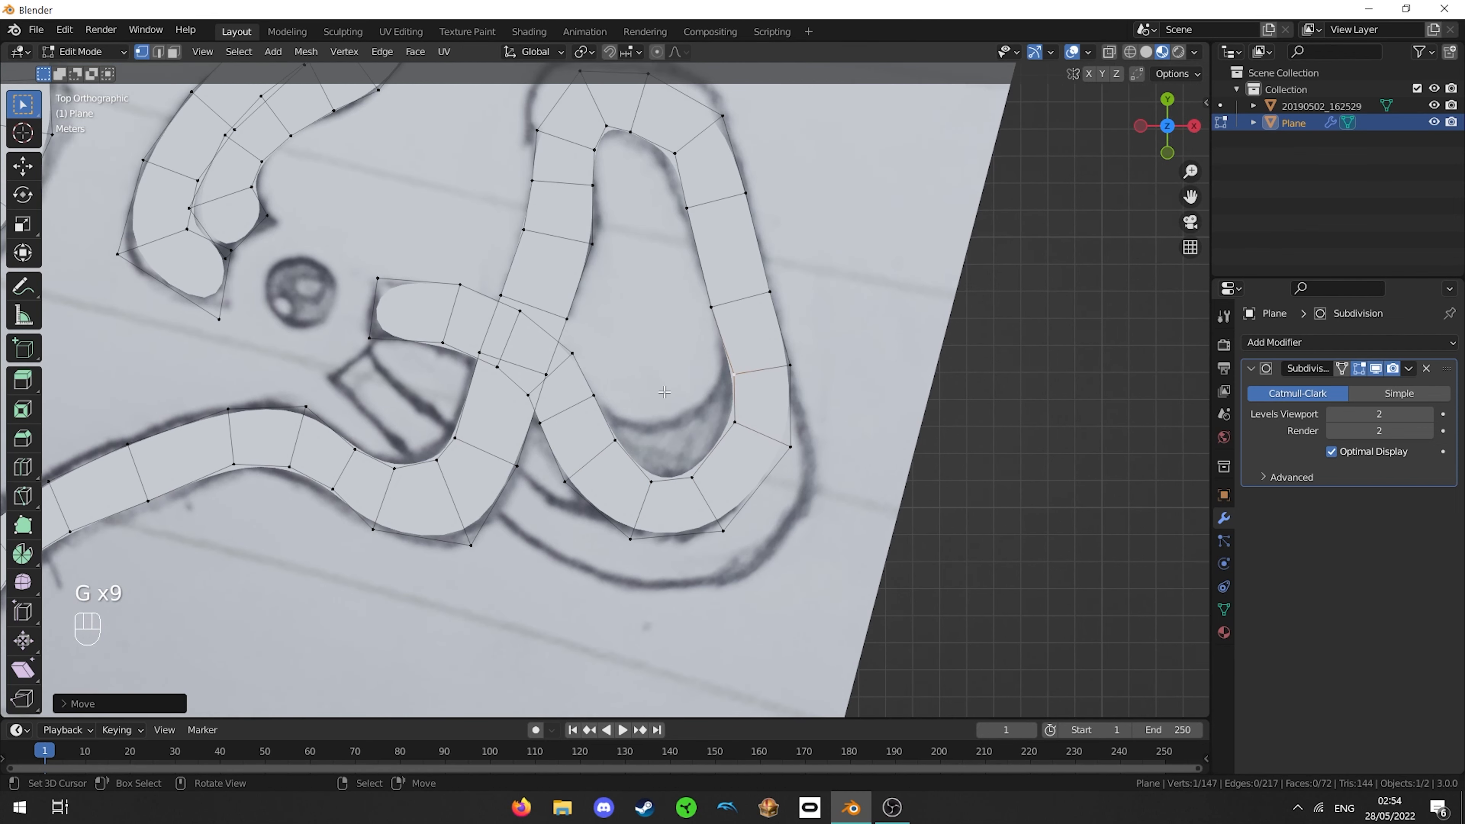
pyautogui.scroll(2, 620, 422)
pyautogui.rightClick(513, 440)
pyautogui.press('g')
pyautogui.click(515, 440)
pyautogui.rightClick(486, 287)
pyautogui.press('g')
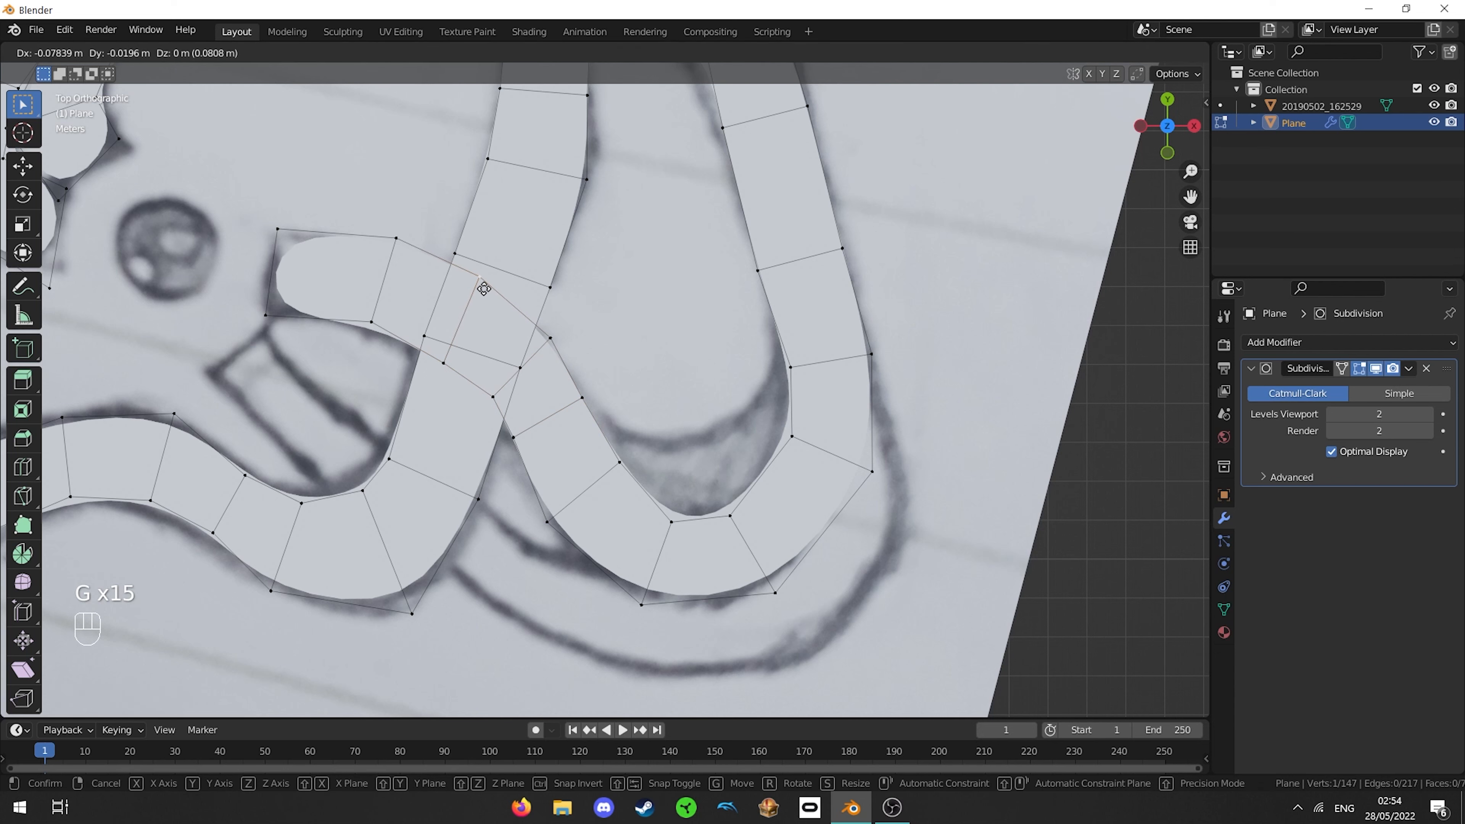
pyautogui.click(482, 288)
# - Move the two vertices of the second-to-last cross edge near the lane's end onto the sketch lines
pyautogui.rightClick(363, 331)
pyautogui.press('g')
pyautogui.click(365, 325)
pyautogui.keyDown('shift'); pyautogui.moveTo(365, 325); pyautogui.dragTo(512, 380, button='middle'); pyautogui.keyUp('shift')
pyautogui.rightClick(541, 294)
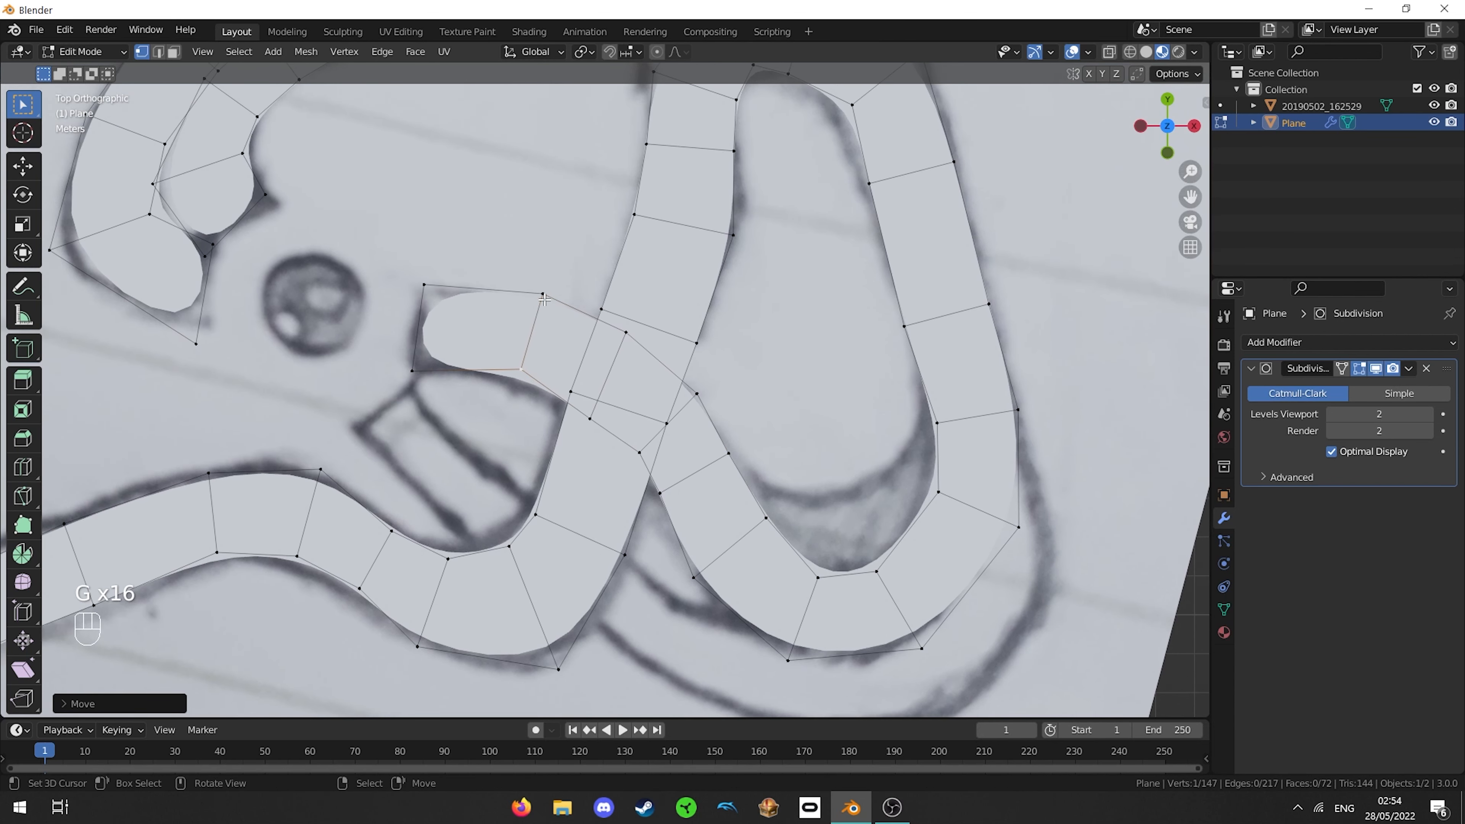
pyautogui.press('g')
pyautogui.click(534, 301)
# - Reposition and rotate the lane's end edge to match the drawn end line beside the ball
pyautogui.rightClick(429, 293)
pyautogui.keyDown('shift'); pyautogui.rightClick(410, 367); pyautogui.keyUp('shift')
pyautogui.press('g')
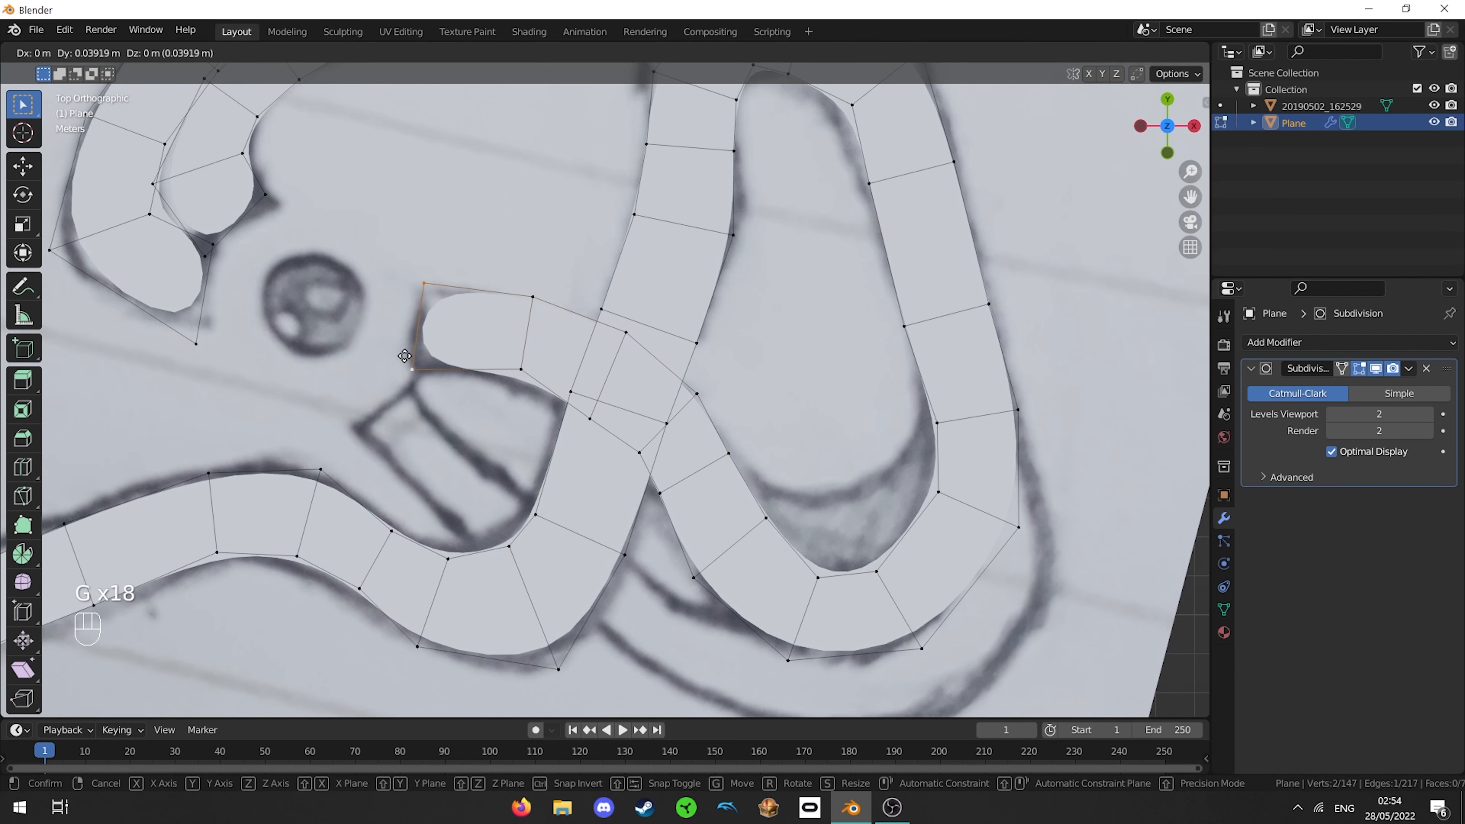
pyautogui.click(478, 331)
pyautogui.press('r')
pyautogui.click(563, 320)
# - Examine the whole track over the sketch in perspective and from the top
pyautogui.moveTo(563, 320); pyautogui.dragTo(705, 252, button='middle')
pyautogui.press('KP_7')
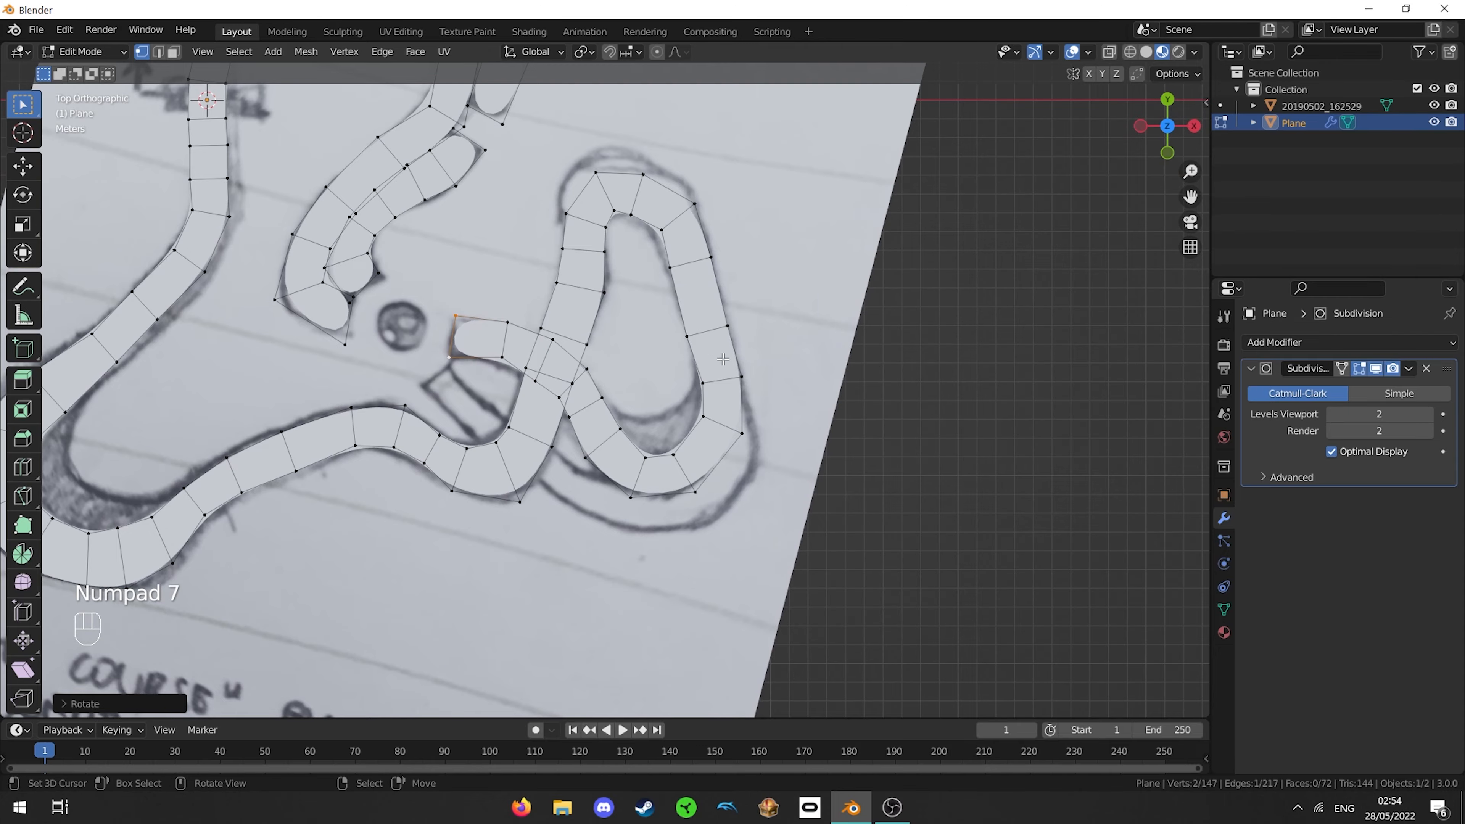
pyautogui.keyDown('ctrl'); pyautogui.moveTo(713, 434); pyautogui.dragTo(802, 363, button='middle'); pyautogui.keyUp('ctrl')
pyautogui.scroll(-5, 802, 364)
pyautogui.hotkey('shift', 'f')
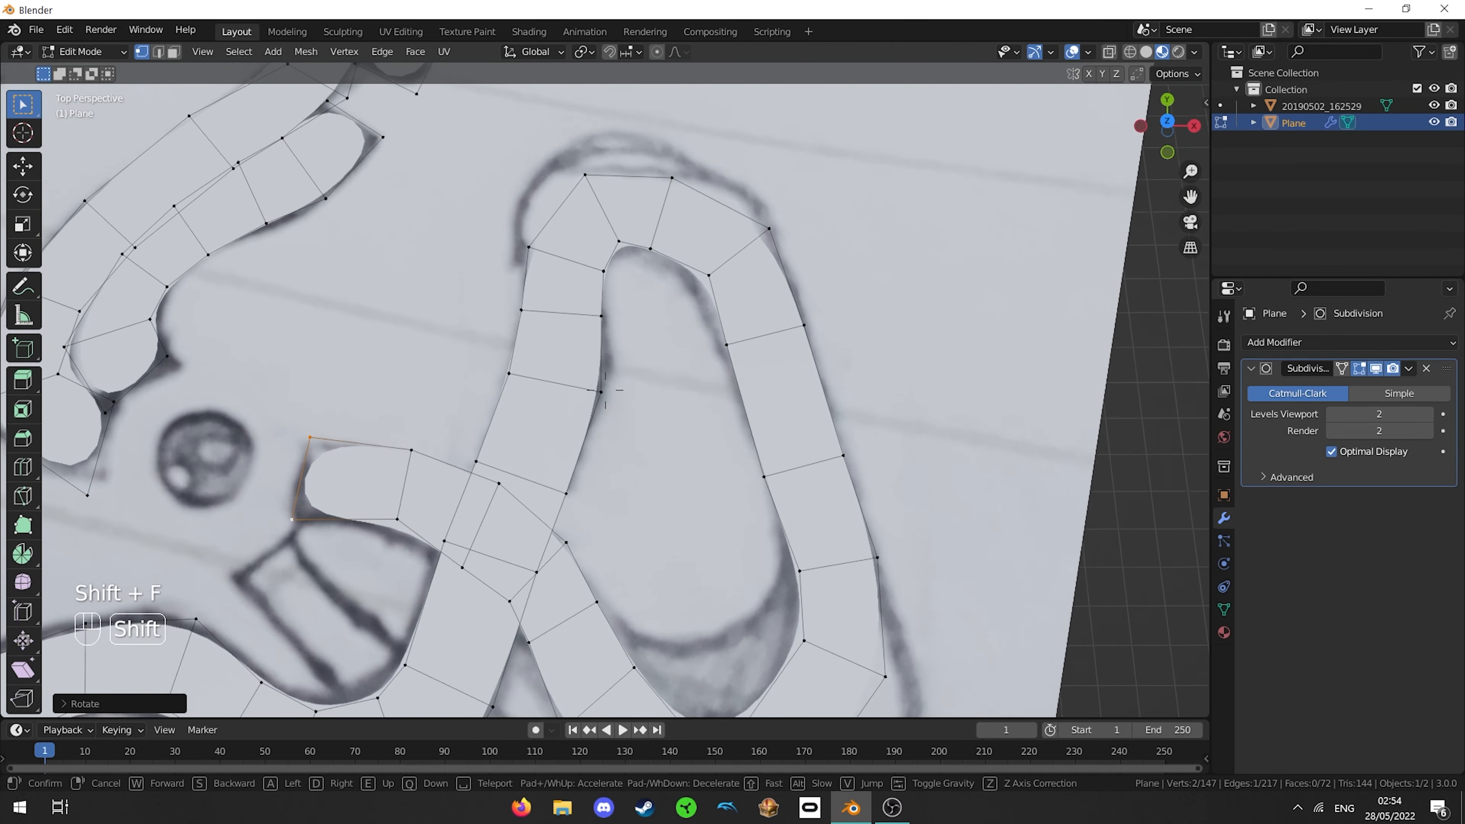
pyautogui.press('w')
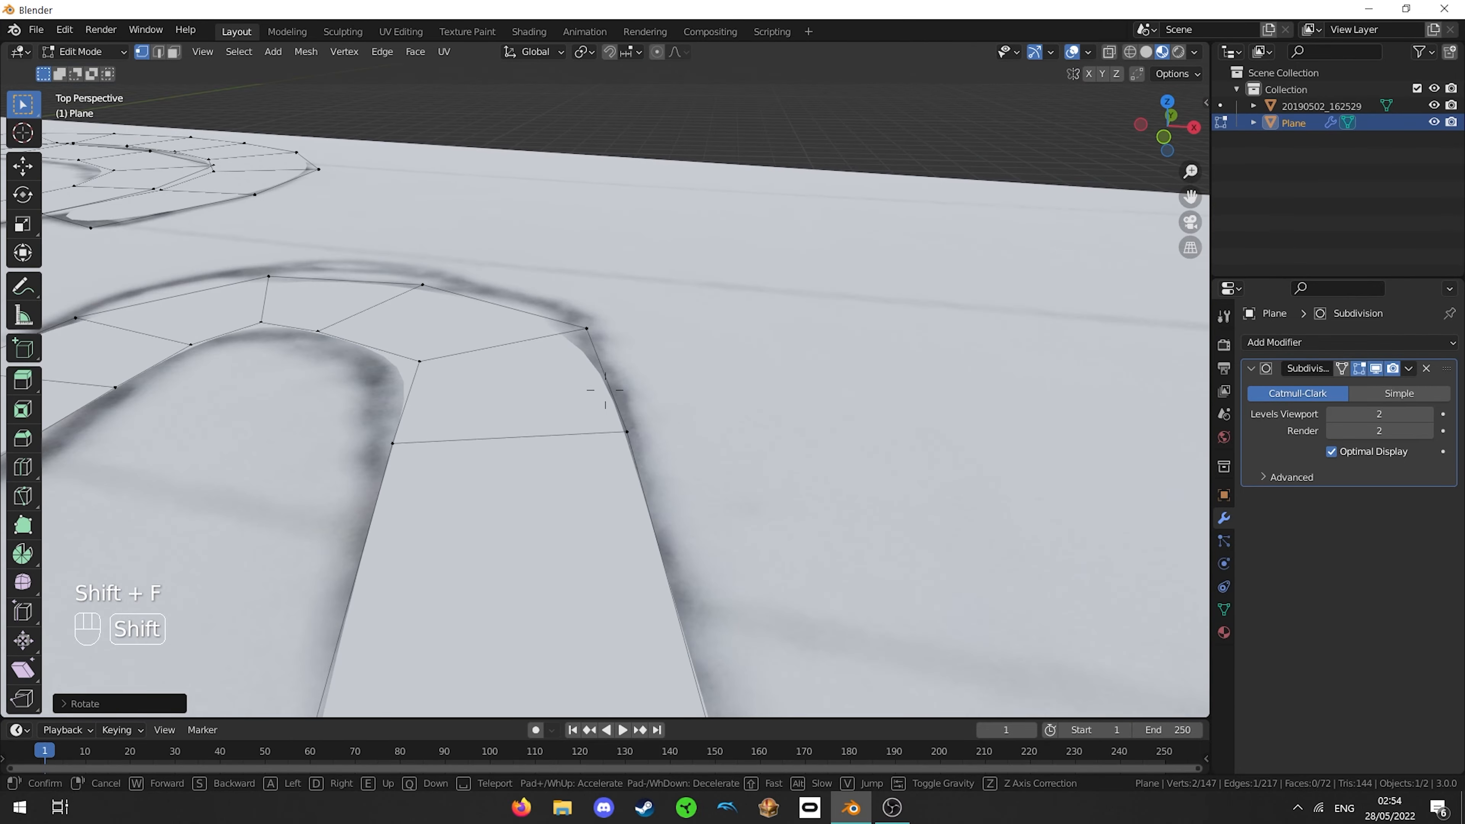
pyautogui.press('s')
pyautogui.hotkey('shift', 's')
pyautogui.hotkey('shift', 'w')
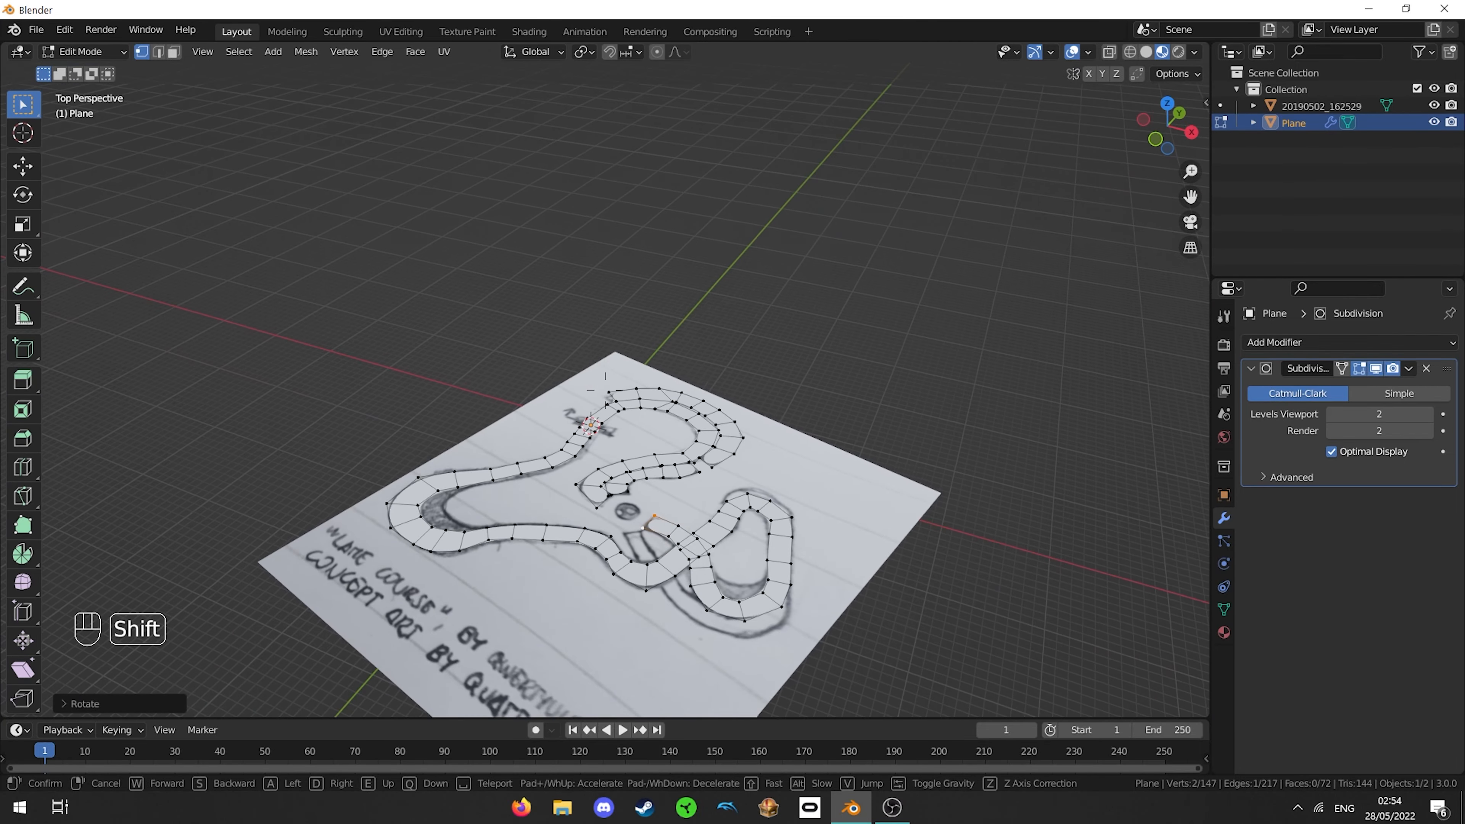
pyautogui.hotkey('shift', 's')
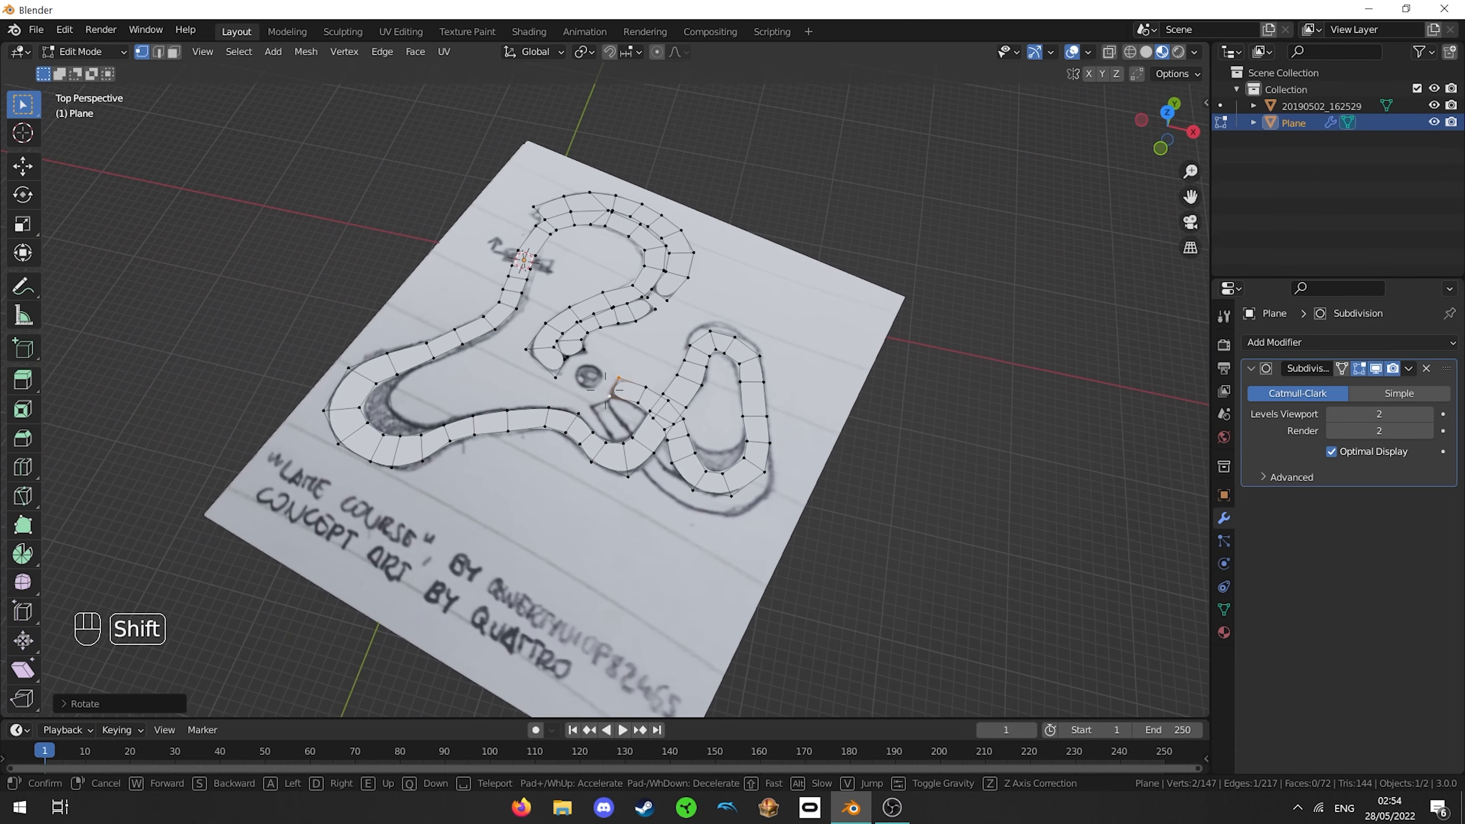
pyautogui.click(605, 391)
pyautogui.press('KP_7')
pyautogui.scroll(-5, 661, 181)
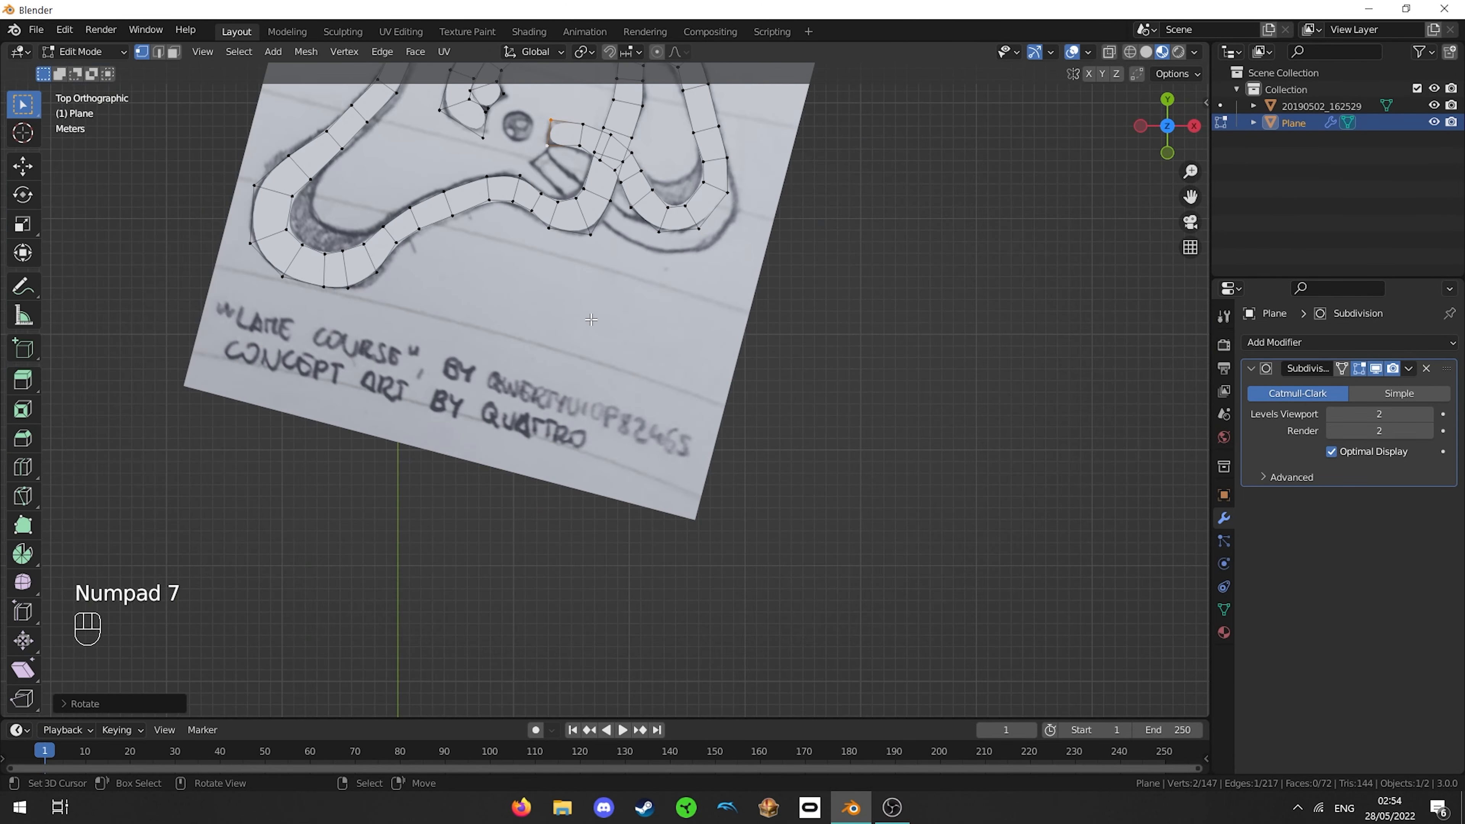
# - Slide the cross edge at the bottom of the loop's bend back along the lane
pyautogui.keyDown('shift'); pyautogui.moveTo(660, 181); pyautogui.dragTo(681, 493, button='middle'); pyautogui.keyUp('shift')
pyautogui.scroll(4, 682, 494)
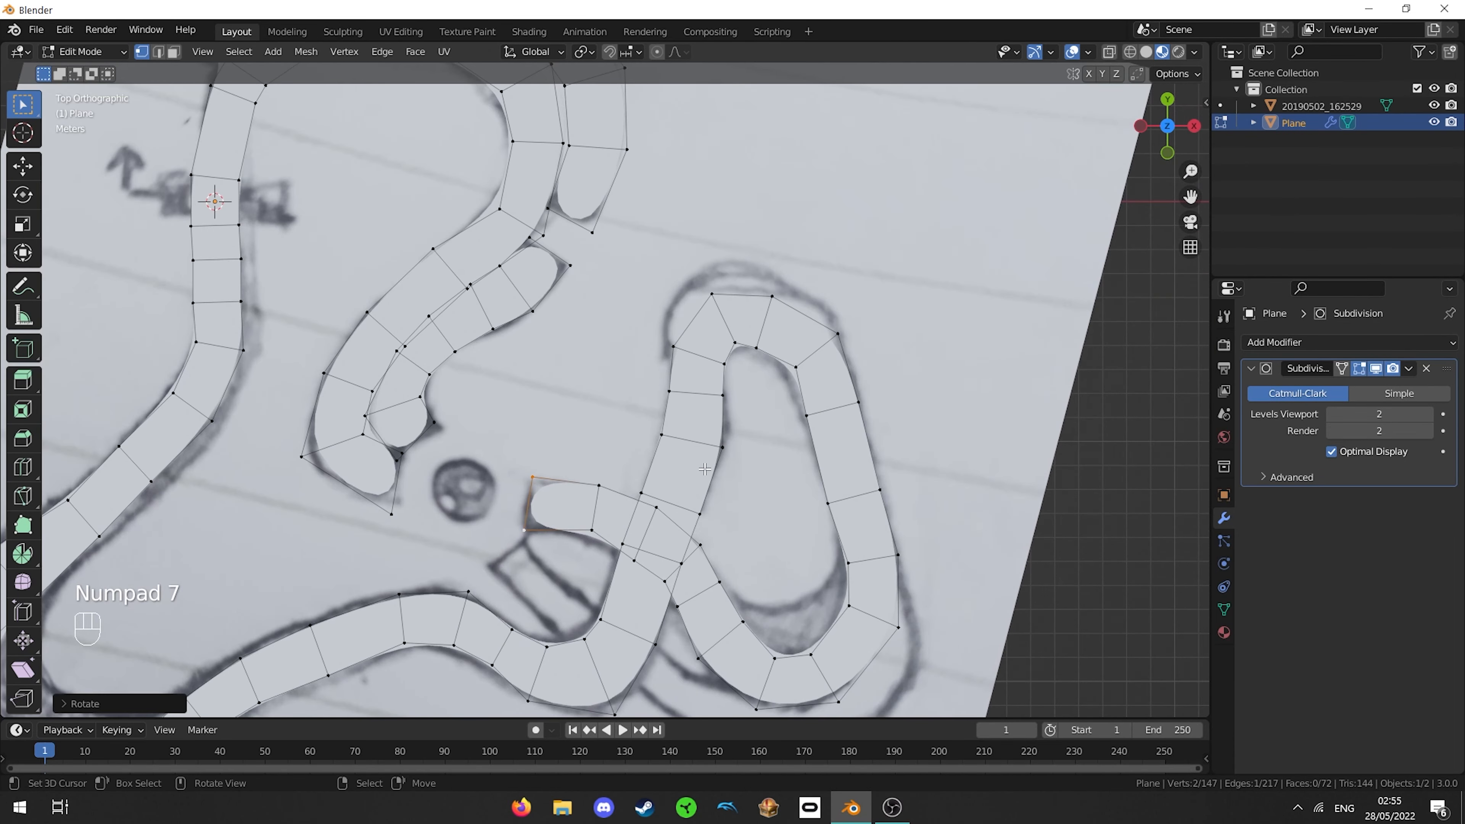
pyautogui.scroll(-2, 704, 468)
pyautogui.keyDown('shift'); pyautogui.moveTo(853, 620); pyautogui.dragTo(641, 456, button='middle'); pyautogui.keyUp('shift')
pyautogui.scroll(2, 786, 500)
pyautogui.scroll(2, 641, 457)
pyautogui.rightClick(676, 418)
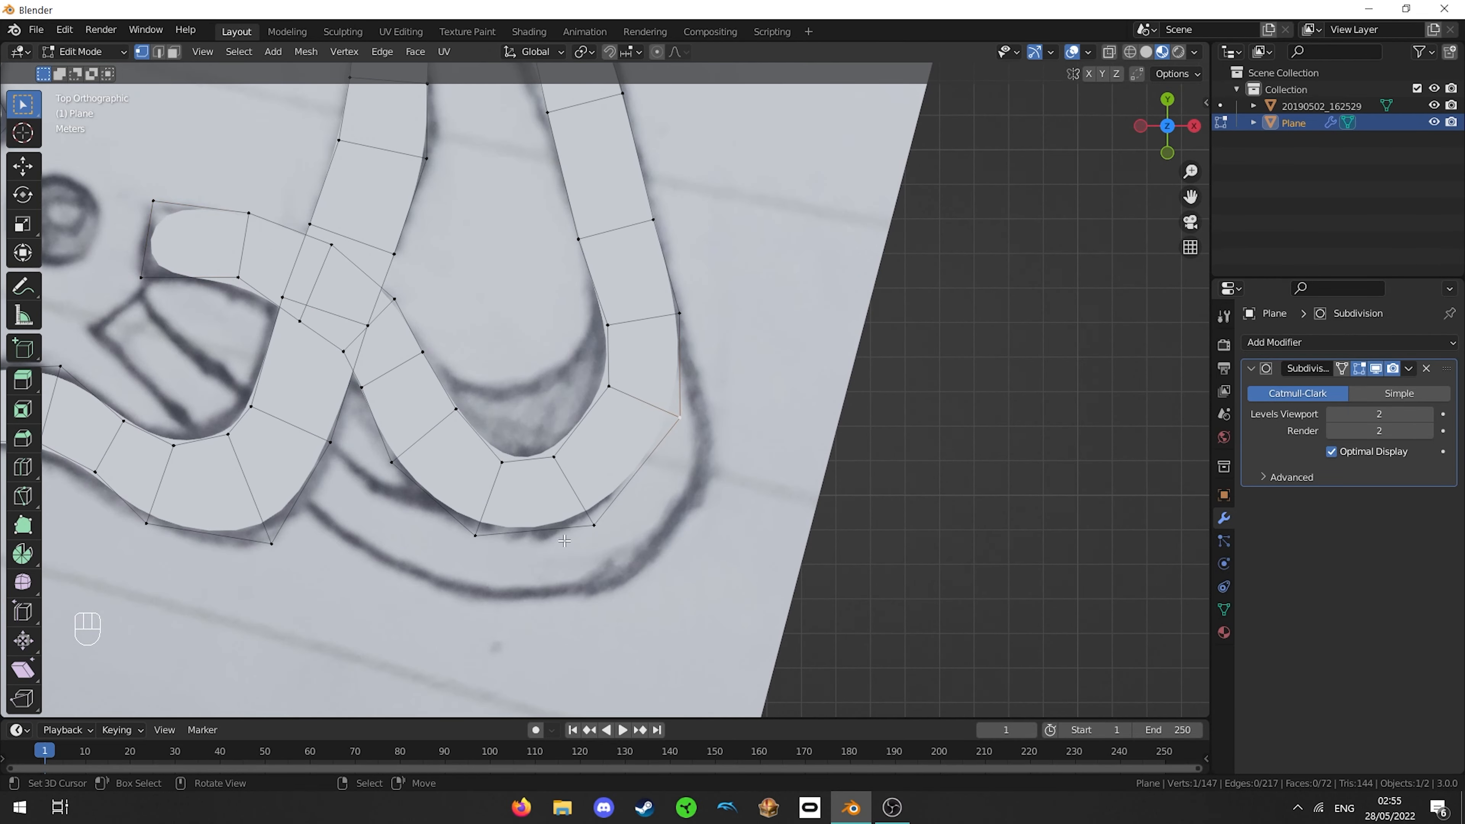
pyautogui.press('g')
pyautogui.press('g')
pyautogui.click(551, 479)
# - Slide the two cross edges between the loop's lower bend and its descending side along the lane to even out the curve
pyautogui.rightClick(677, 417)
pyautogui.keyDown('shift'); pyautogui.rightClick(605, 389); pyautogui.keyUp('shift')
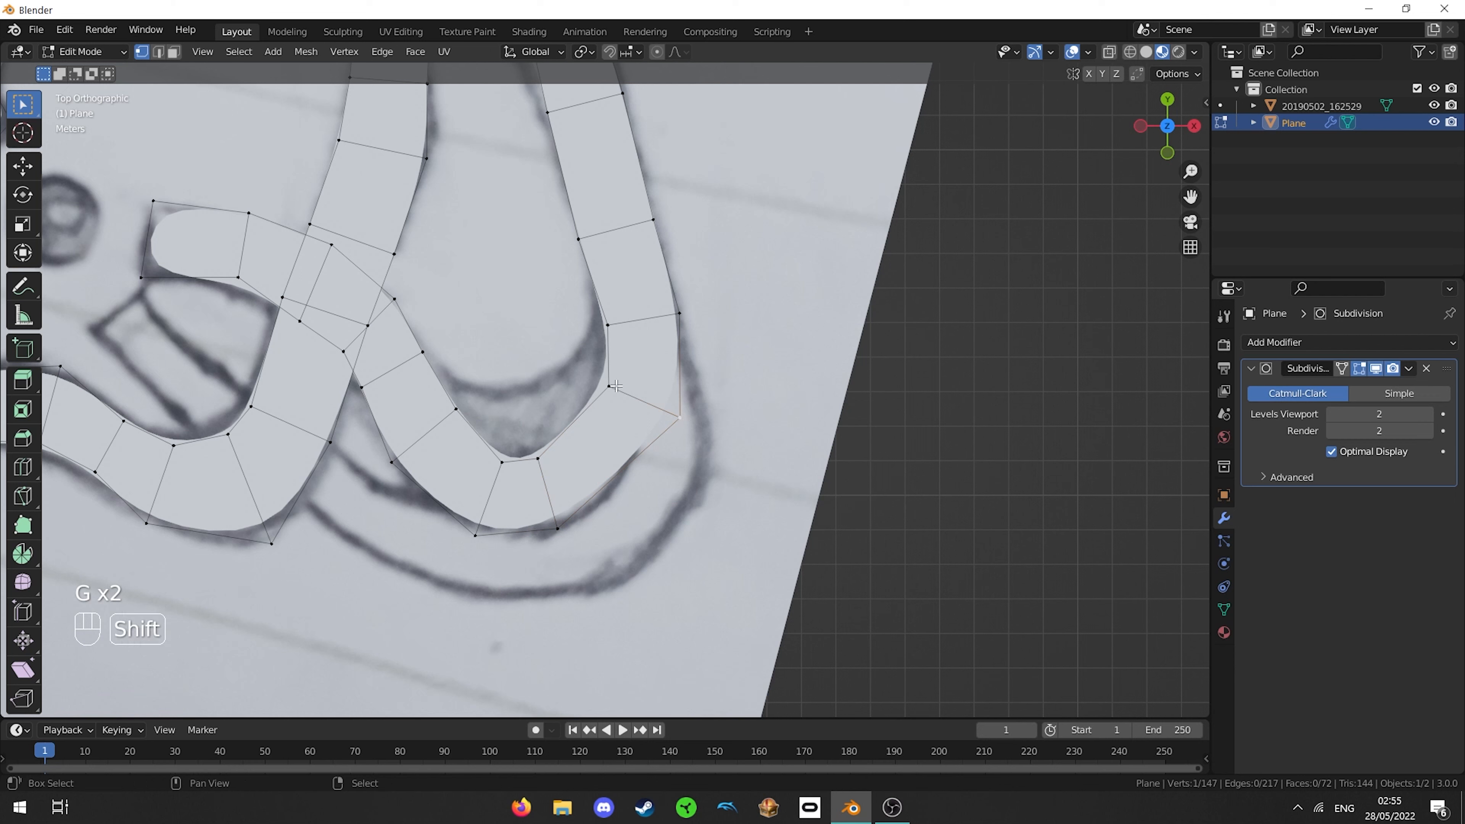
pyautogui.press('g')
pyautogui.press('g')
pyautogui.click(573, 412)
pyautogui.rightClick(679, 315)
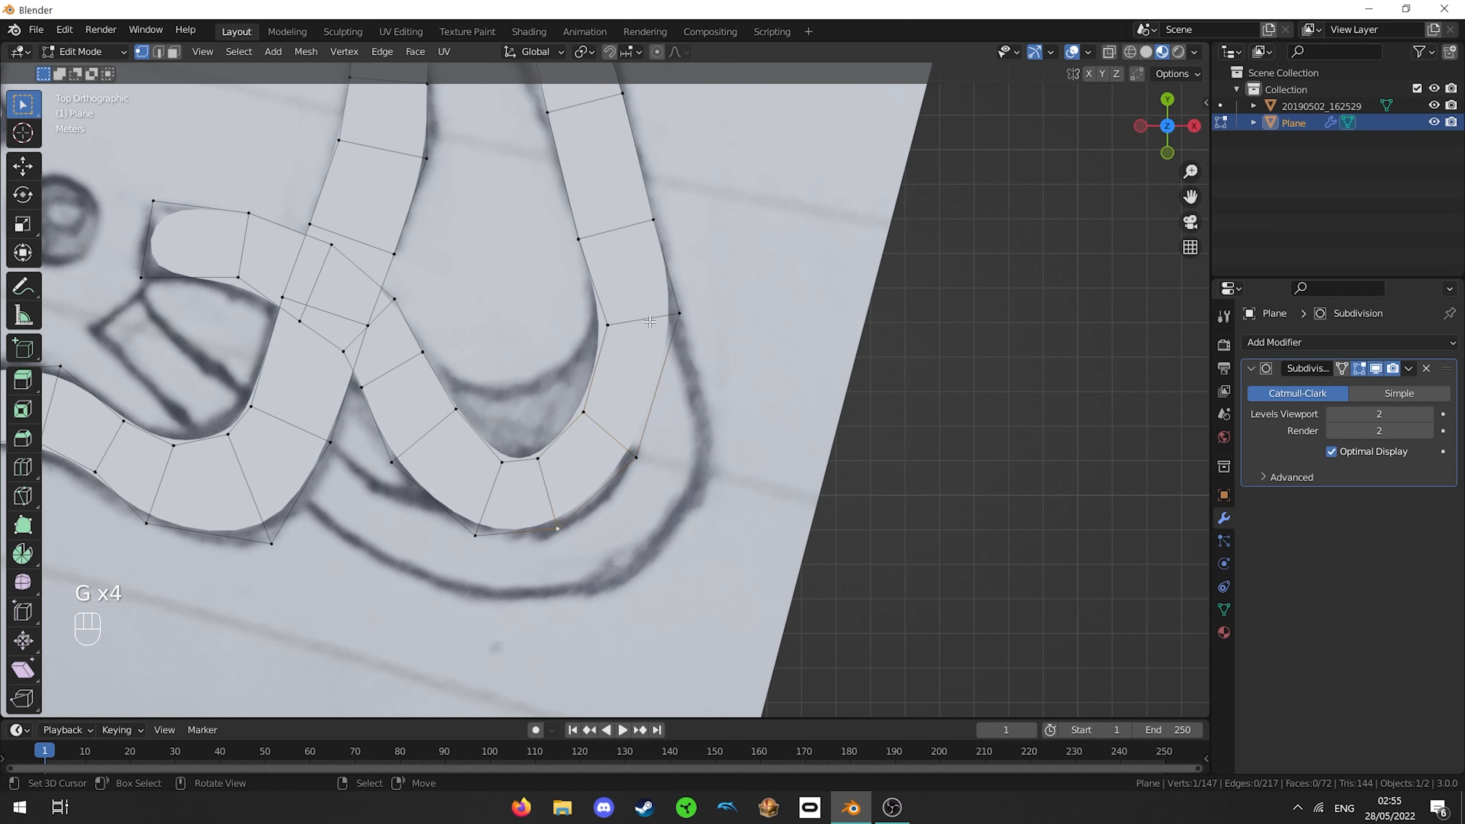
pyautogui.keyDown('shift'); pyautogui.rightClick(608, 327); pyautogui.keyUp('shift')
pyautogui.press('g')
pyautogui.press('g')
pyautogui.click(664, 345)
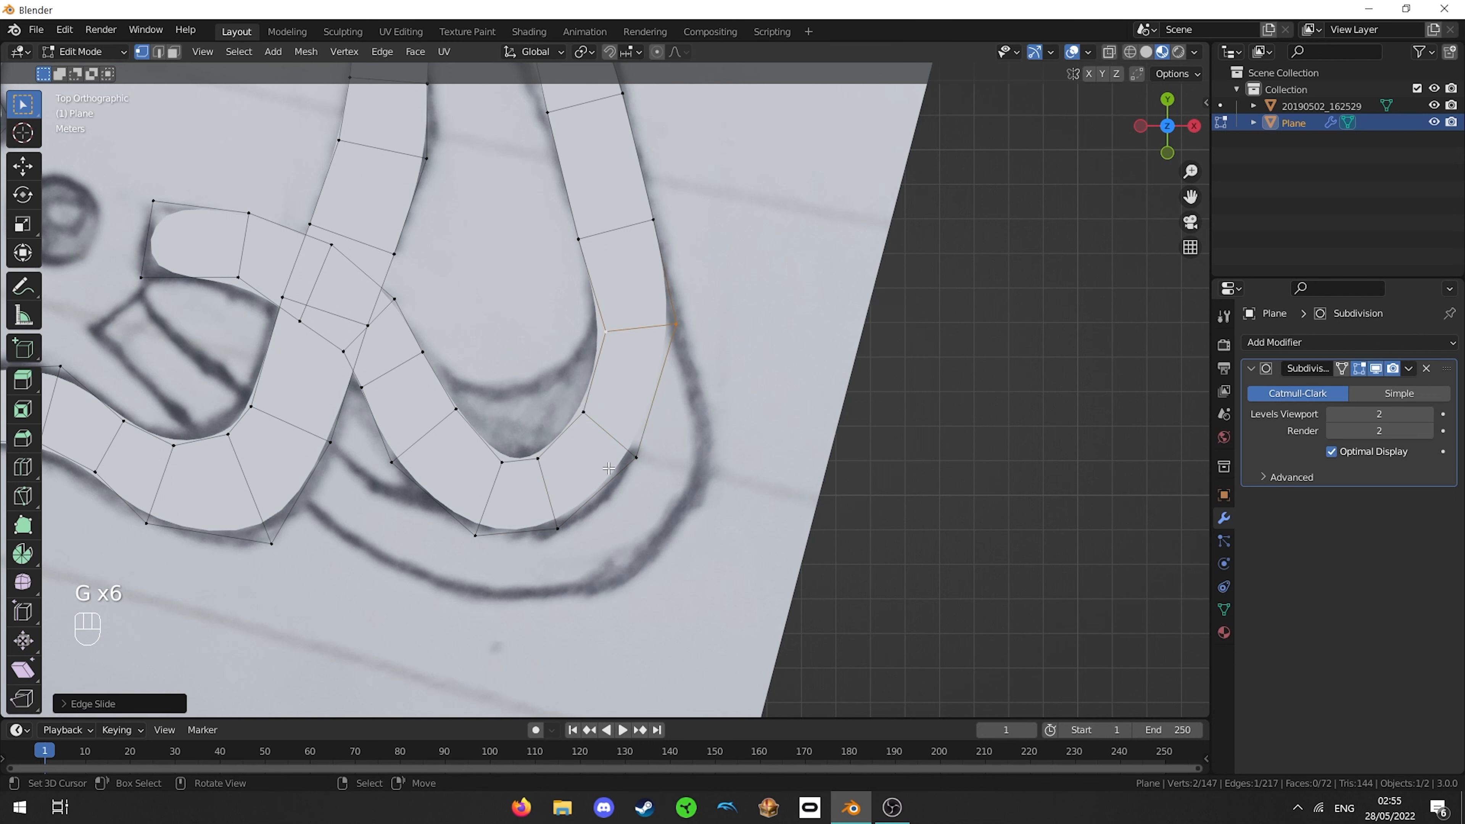
# - Extrude the outer edge of the loop's lower bend to start a branch, and fit its vertices to the outer lane's sketch lines
pyautogui.rightClick(633, 460)
pyautogui.keyDown('shift'); pyautogui.rightClick(680, 335); pyautogui.keyUp('shift')
pyautogui.press('e')
pyautogui.click(694, 436)
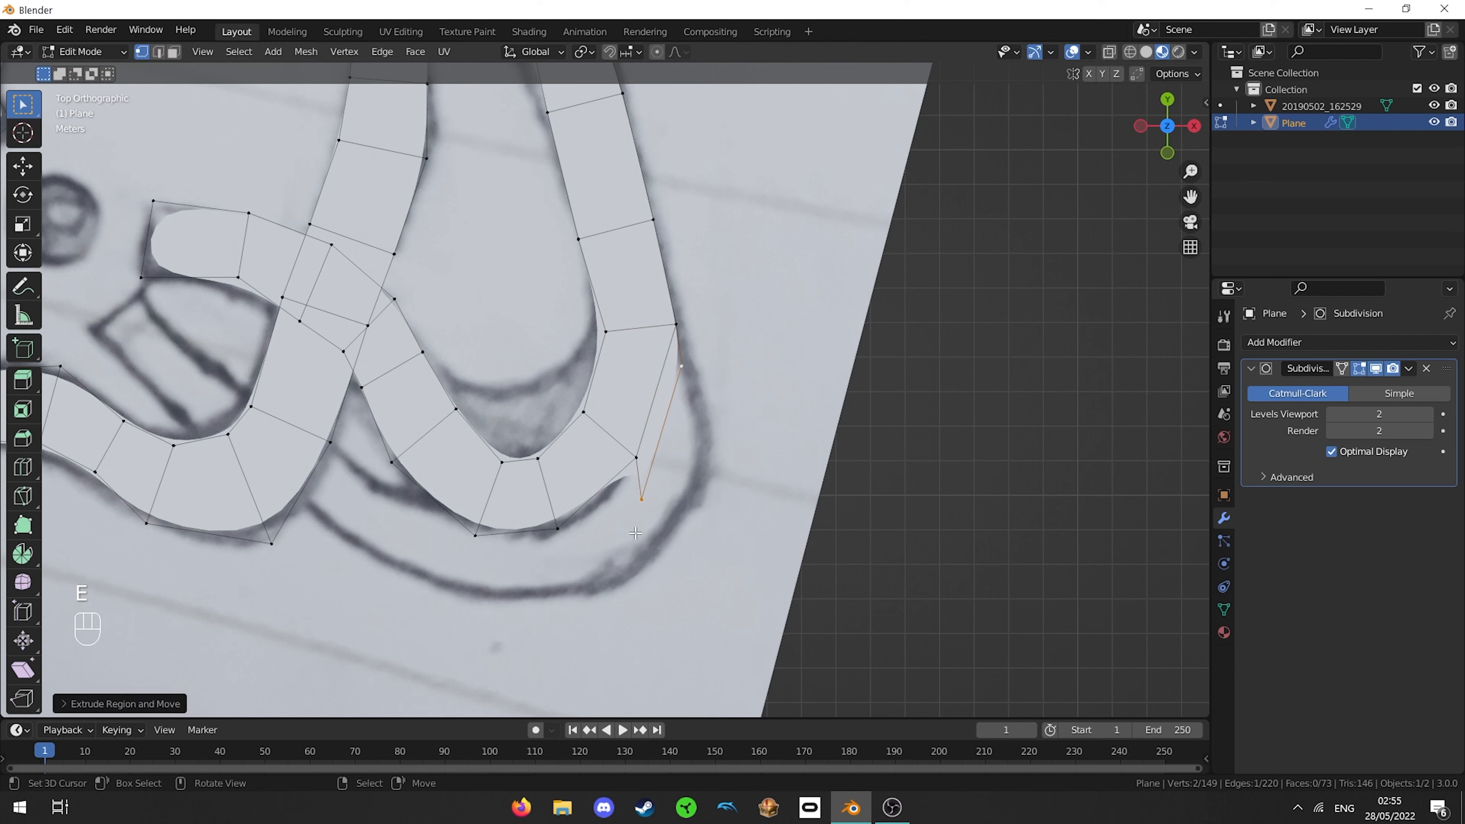
pyautogui.rightClick(631, 500)
pyautogui.press('g')
pyautogui.click(609, 496)
pyautogui.rightClick(689, 390)
pyautogui.press('g')
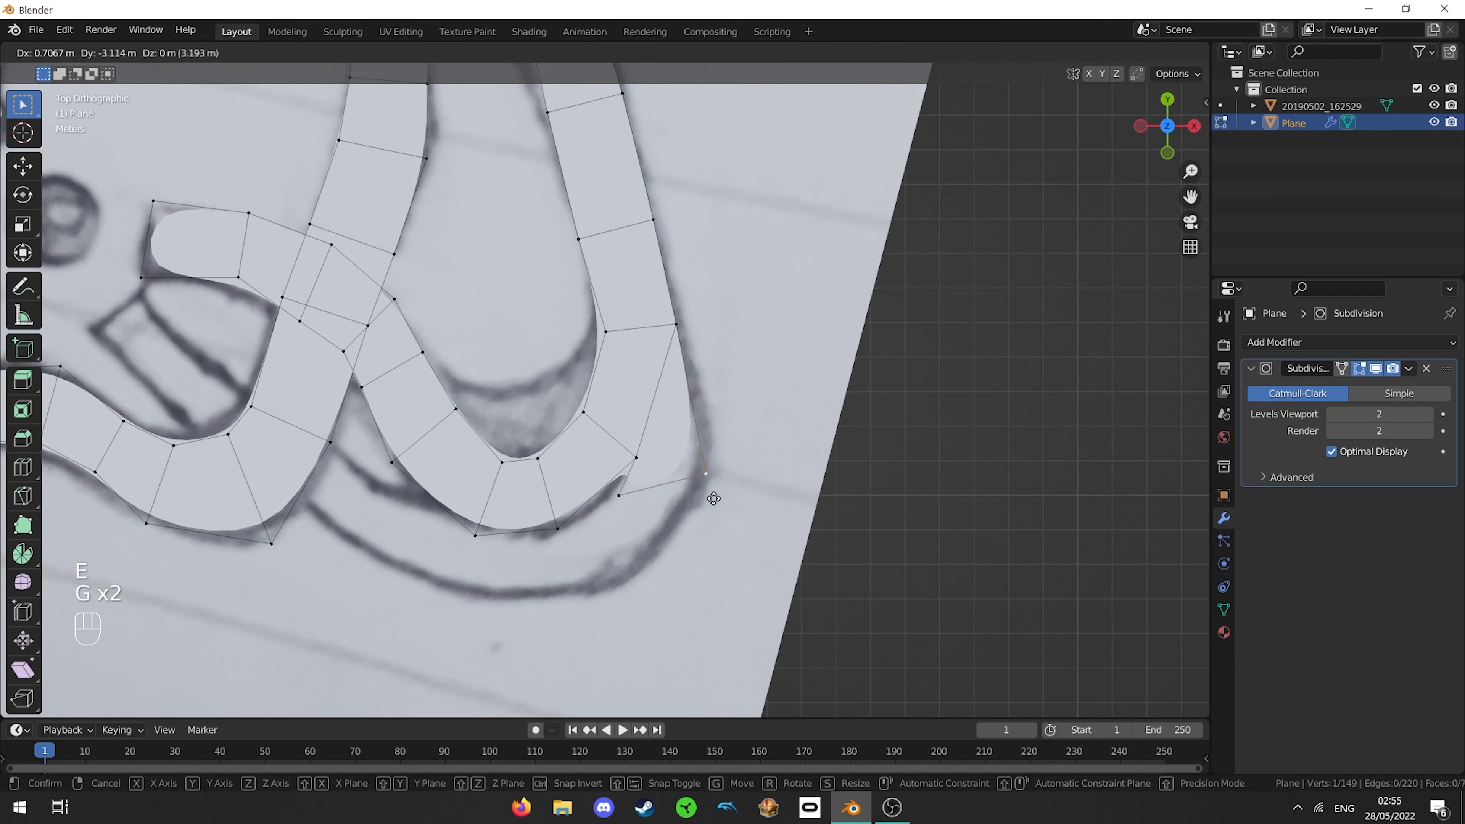
pyautogui.click(715, 488)
pyautogui.rightClick(639, 470)
pyautogui.press('g')
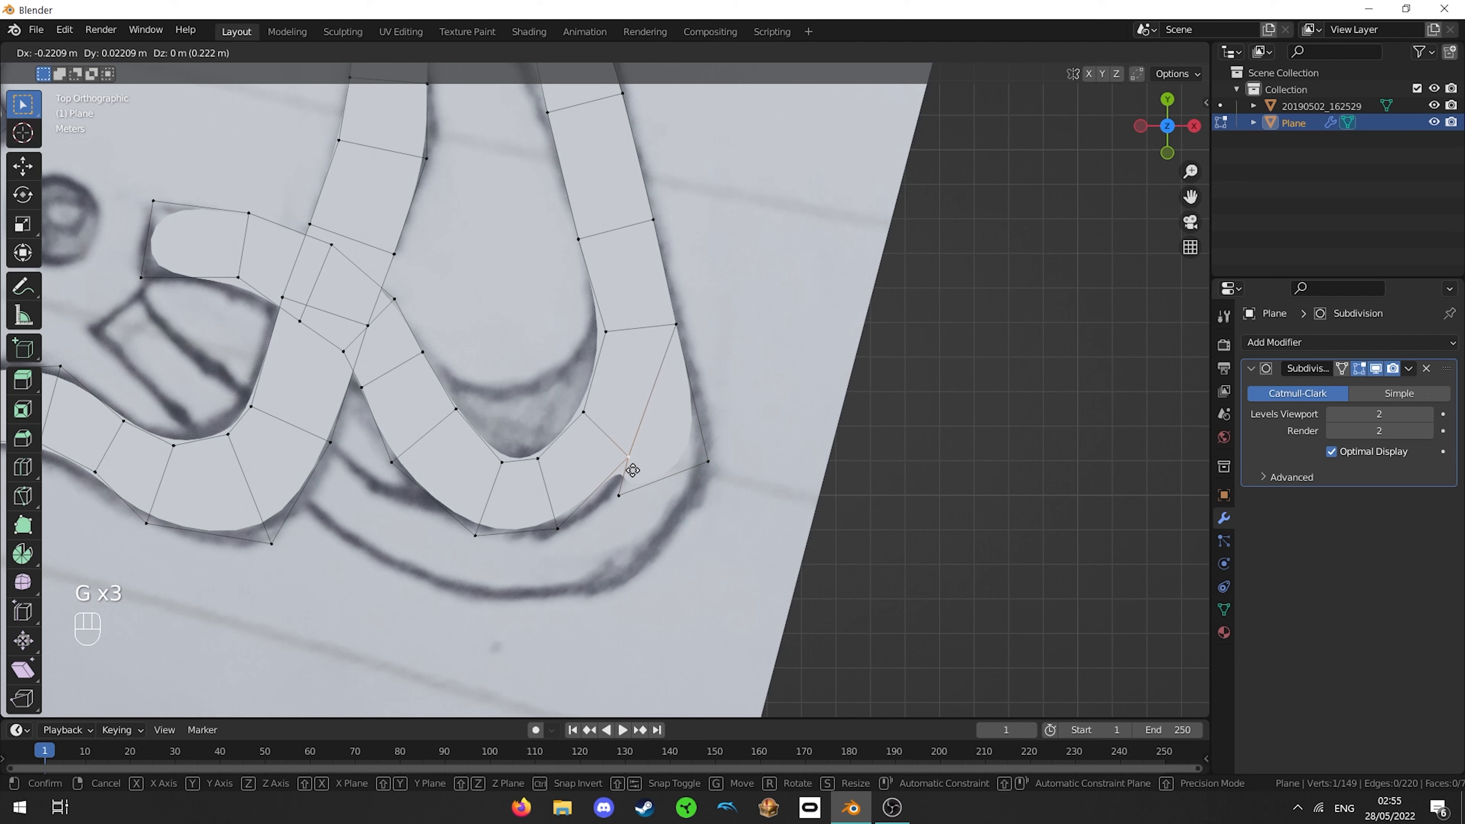
pyautogui.click(633, 470)
# - Extrude the branch's end edge by two segments around the outer curve, rotating, scaling and moving the first to fit the sketch
pyautogui.press('e')
pyautogui.click(687, 522)
pyautogui.press('r')
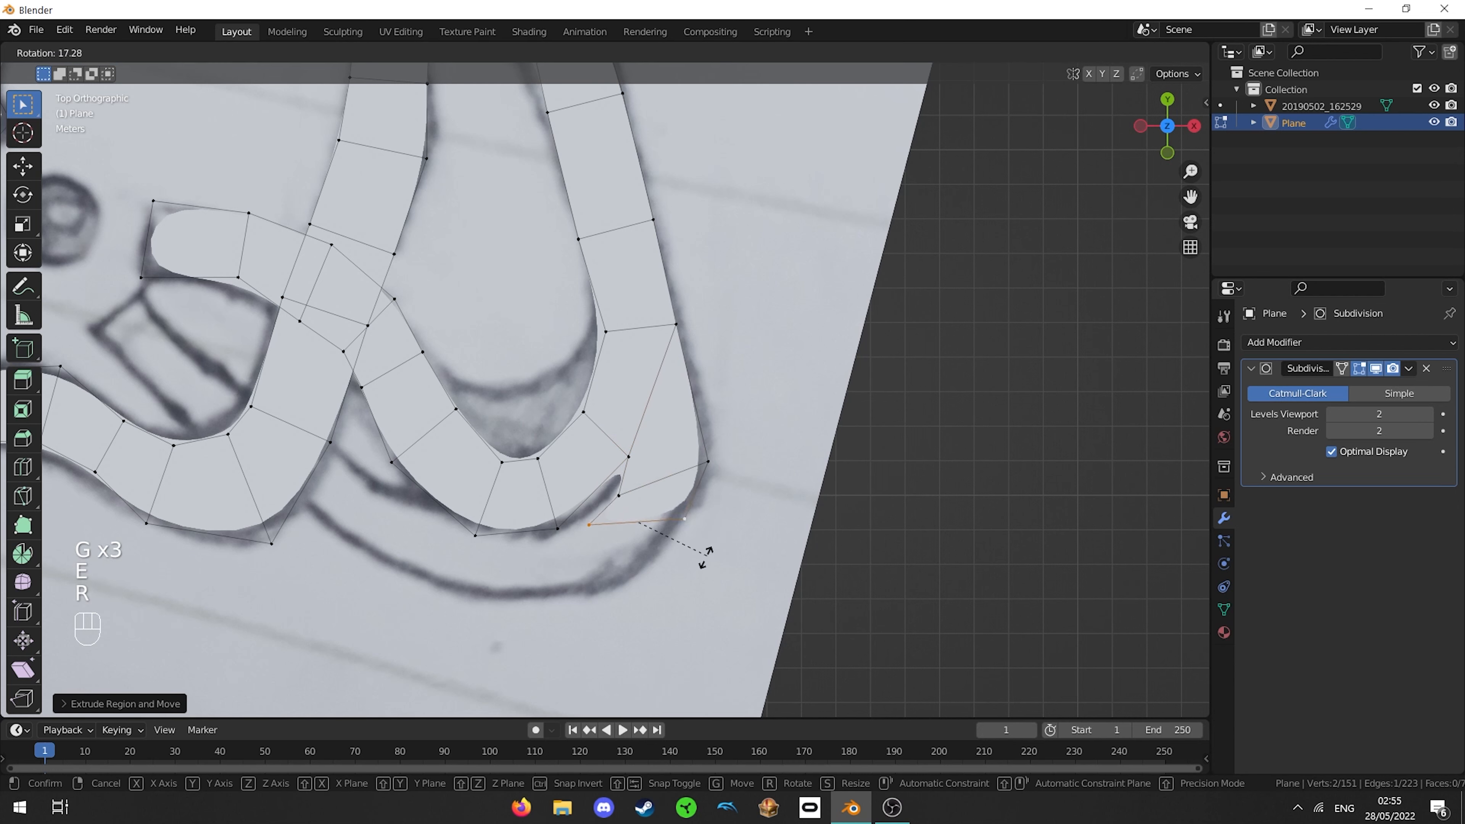
pyautogui.click(663, 609)
pyautogui.press('s')
pyautogui.click(640, 590)
pyautogui.press('g')
pyautogui.click(622, 604)
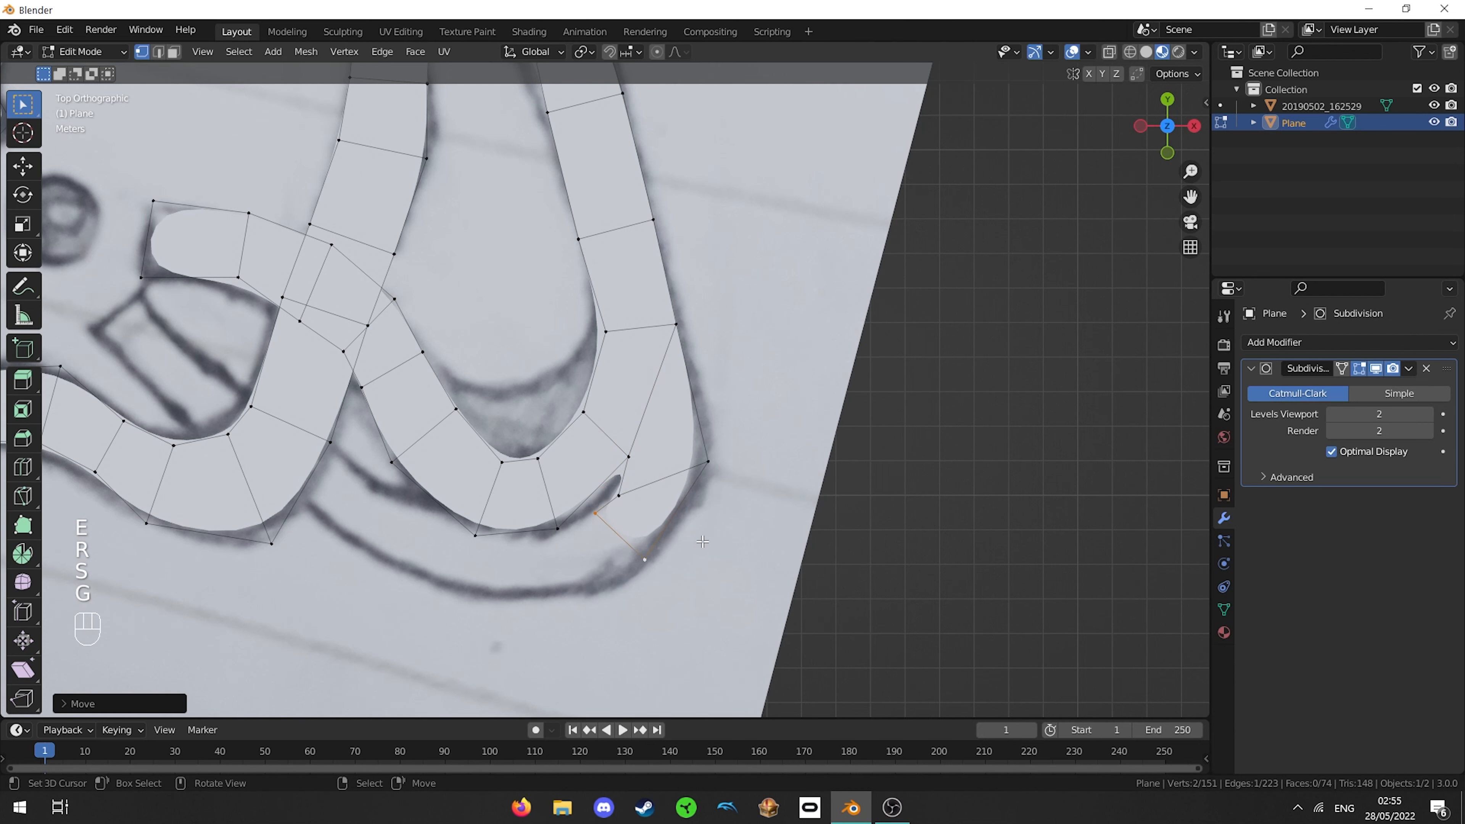
pyautogui.press('r')
pyautogui.click(689, 554)
pyautogui.keyDown('ctrl'); pyautogui.click(528, 557); pyautogui.keyUp('ctrl')
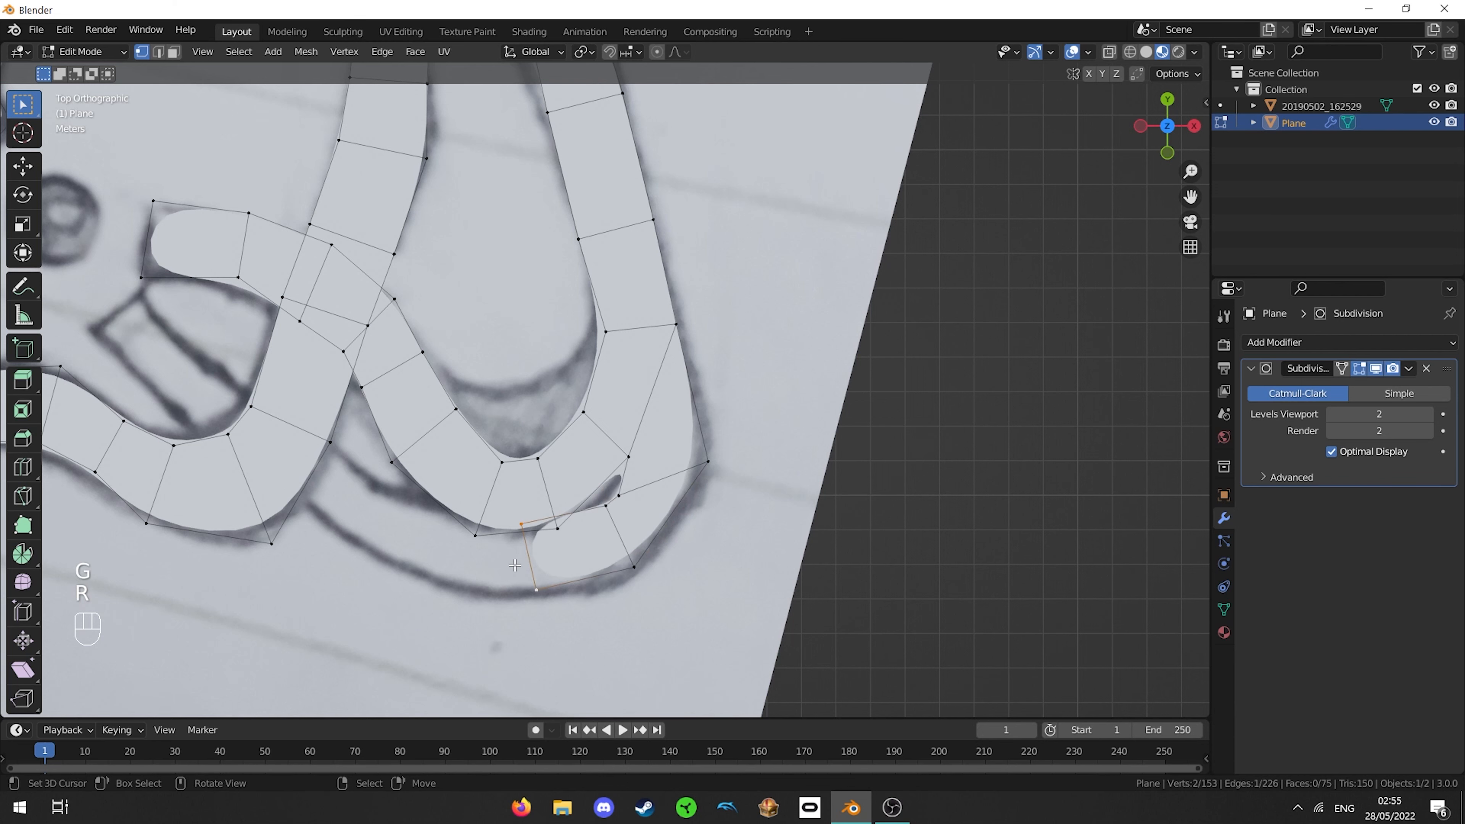
# - Rotate the branch's end edge upright and extrude the branch along the outer sketch curve up to the crossing lane
pyautogui.press('r')
pyautogui.click(565, 577)
pyautogui.keyDown('shift'); pyautogui.moveTo(453, 557); pyautogui.dragTo(665, 571, button='middle'); pyautogui.keyUp('shift')
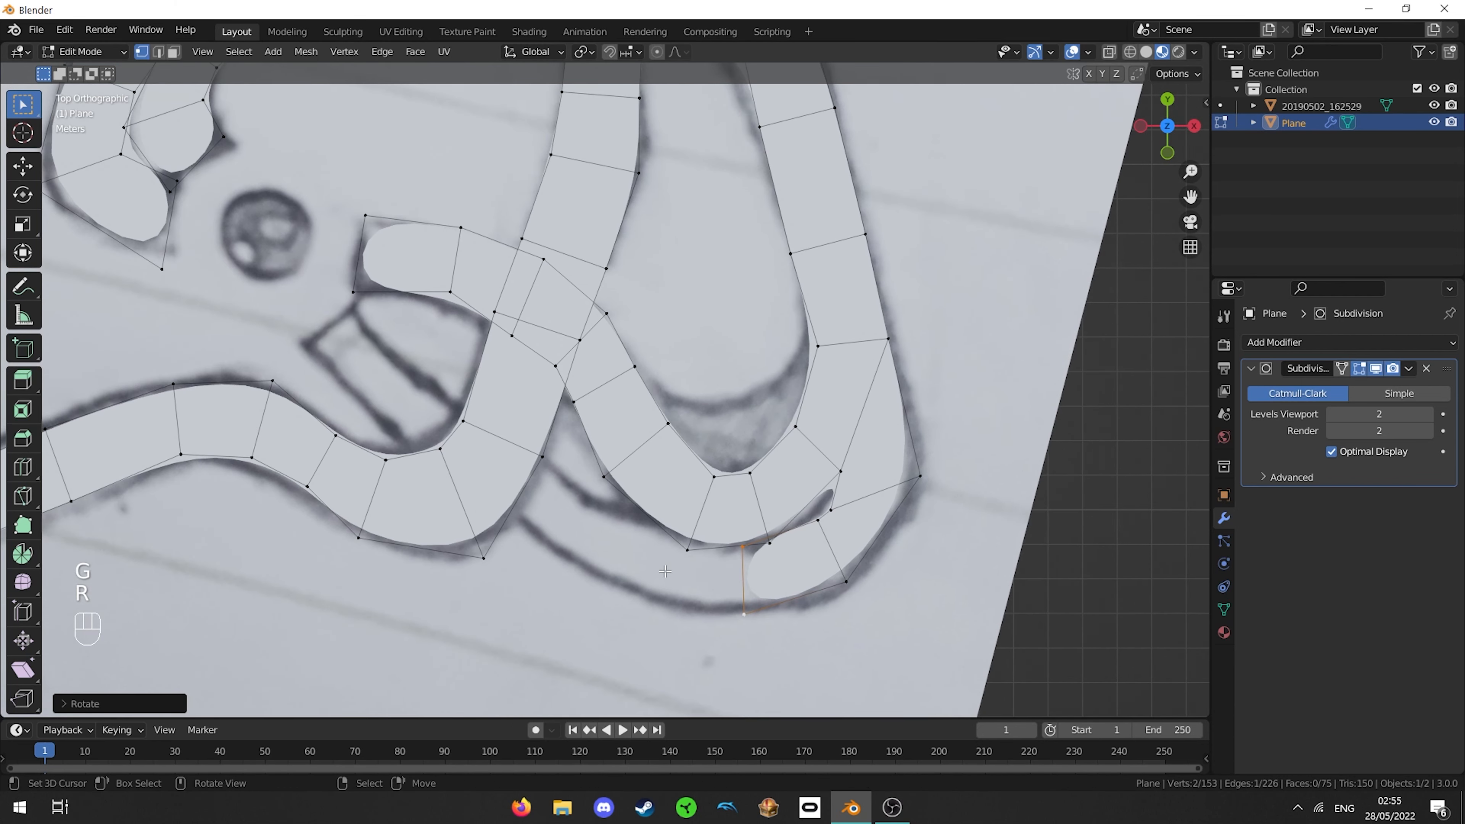
pyautogui.keyDown('ctrl'); pyautogui.click(633, 545); pyautogui.keyUp('ctrl')
pyautogui.keyDown('ctrl'); pyautogui.click(515, 471); pyautogui.keyUp('ctrl')
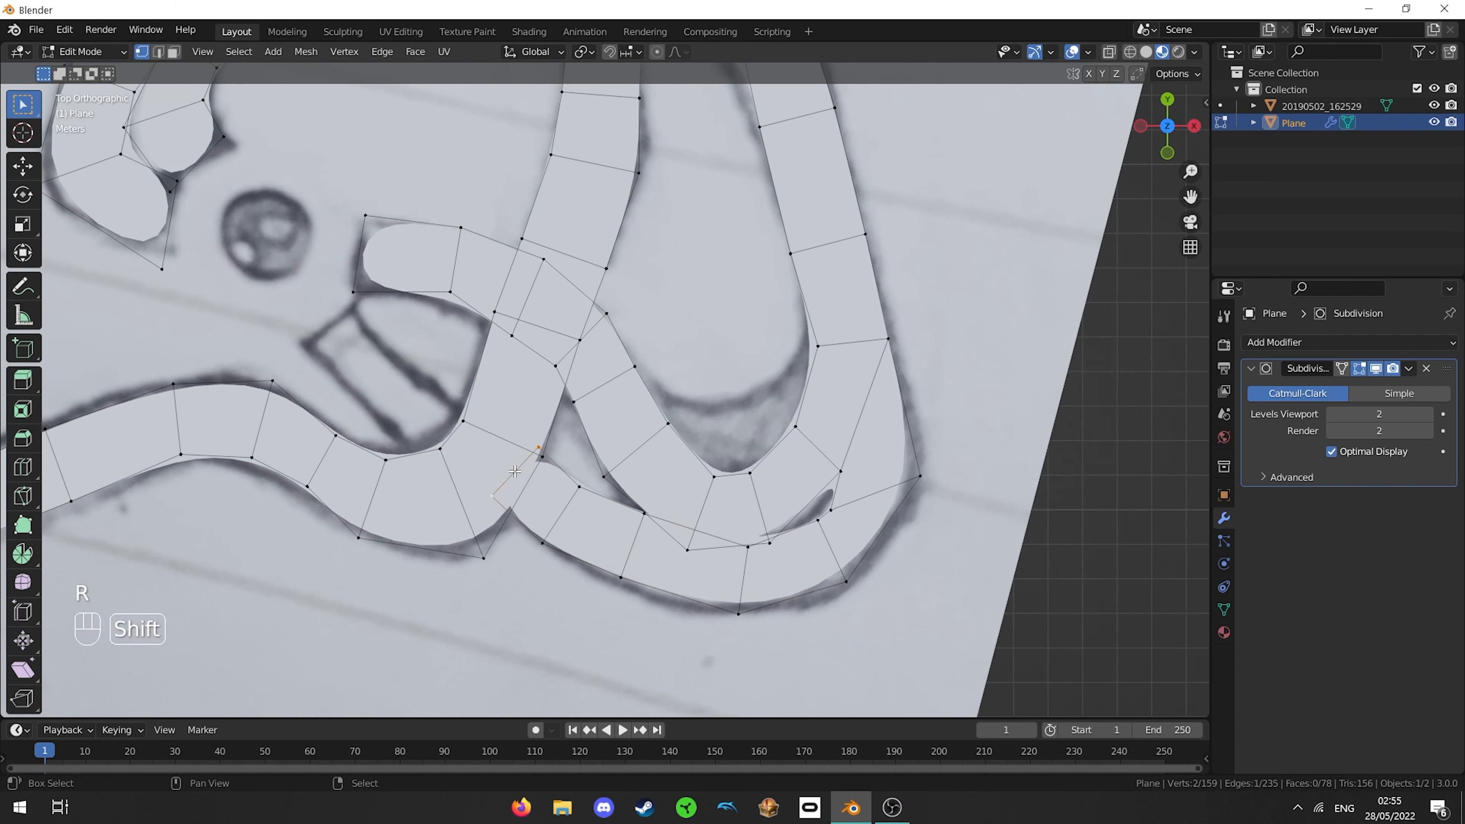
# - Extrude the branch across the crossing lane to the sketched gap, moving, rotating and scaling its end edge to fit
pyautogui.keyDown('shift'); pyautogui.moveTo(515, 472); pyautogui.dragTo(645, 545, button='middle'); pyautogui.keyUp('shift')
pyautogui.keyDown('ctrl'); pyautogui.click(571, 499); pyautogui.keyUp('ctrl')
pyautogui.keyDown('ctrl'); pyautogui.click(527, 465); pyautogui.keyUp('ctrl')
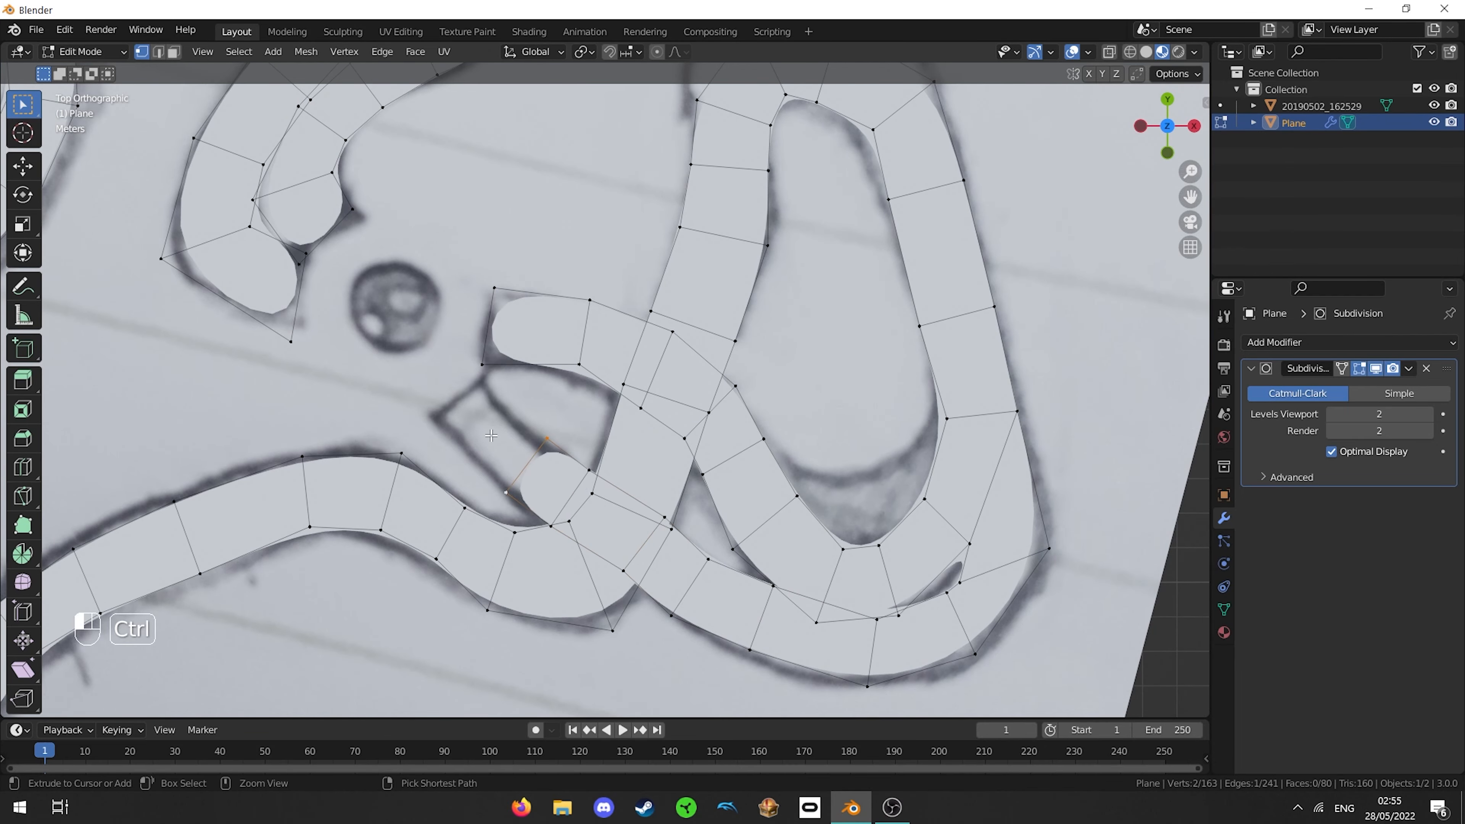
pyautogui.keyDown('ctrl'); pyautogui.click(464, 400); pyautogui.keyUp('ctrl')
pyautogui.press('g')
pyautogui.press('r')
pyautogui.click(562, 383)
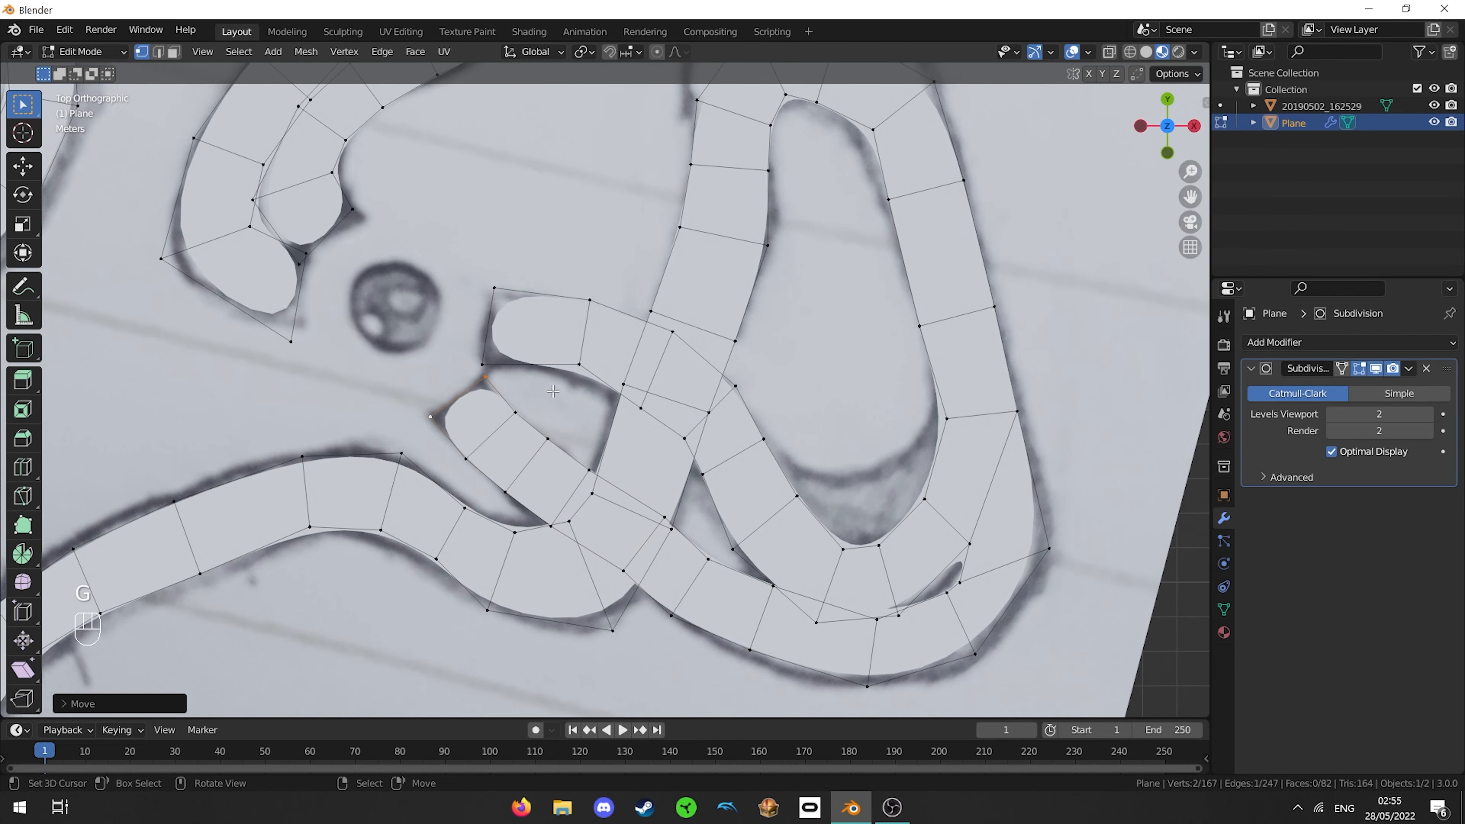
pyautogui.press('s')
pyautogui.click(551, 387)
# - Dissolve the last cross edge before the branch's end, and rotate and scale the end edge to match the sketch
pyautogui.rightClick(514, 413)
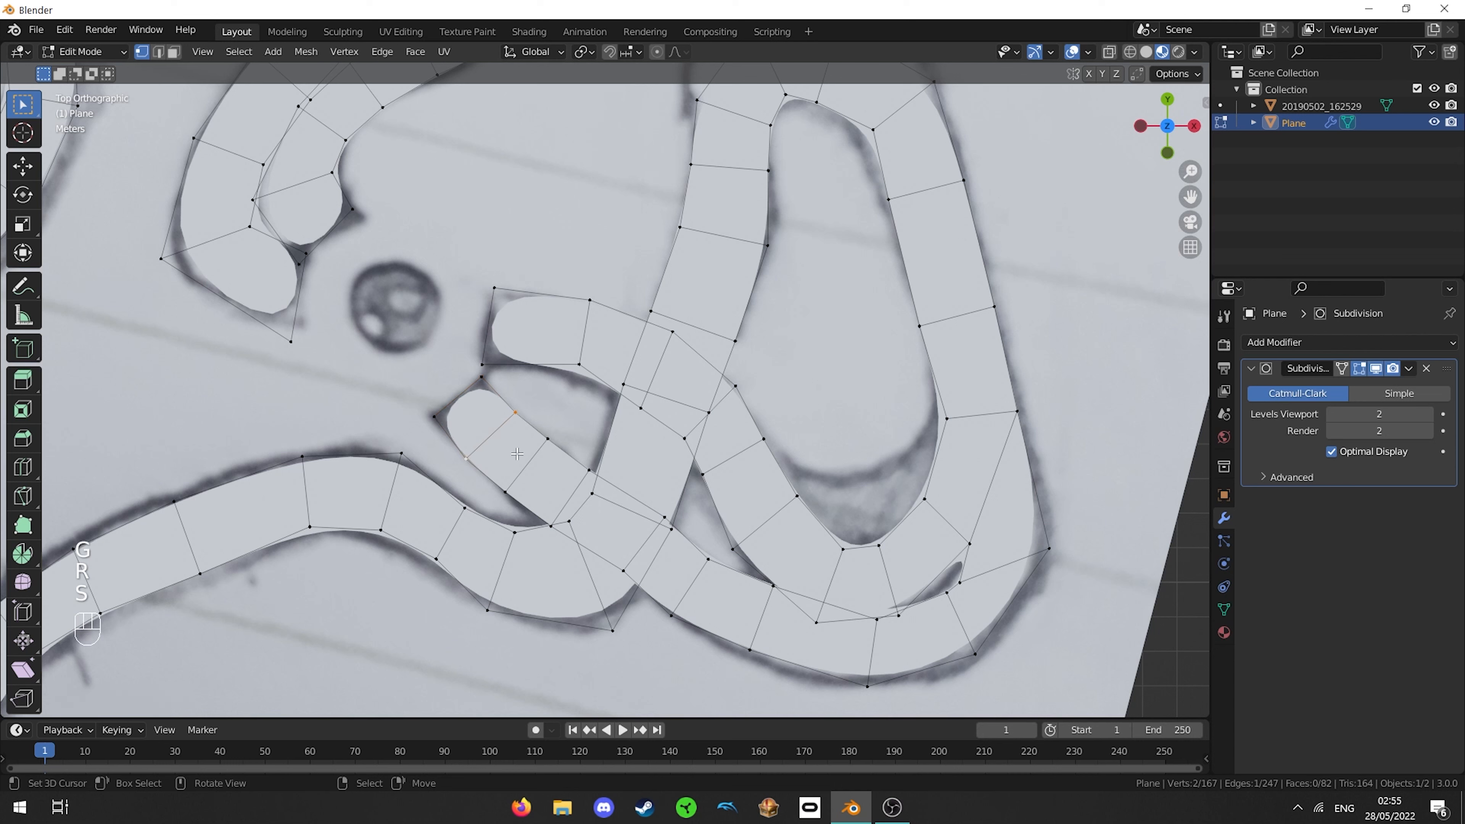
pyautogui.hotkey('ctrl', 'x')
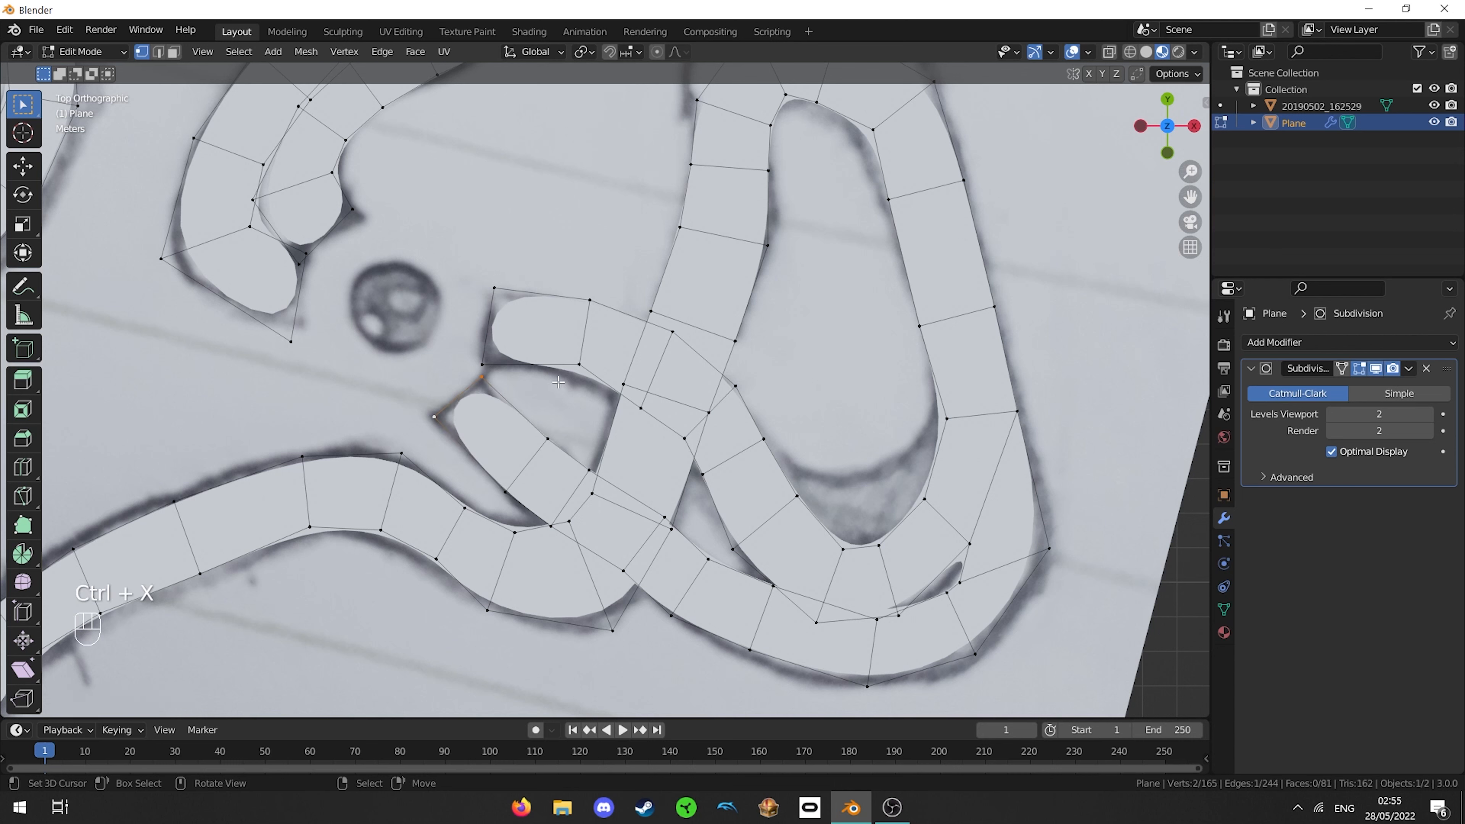
pyautogui.press('r')
pyautogui.click(606, 349)
pyautogui.press('s')
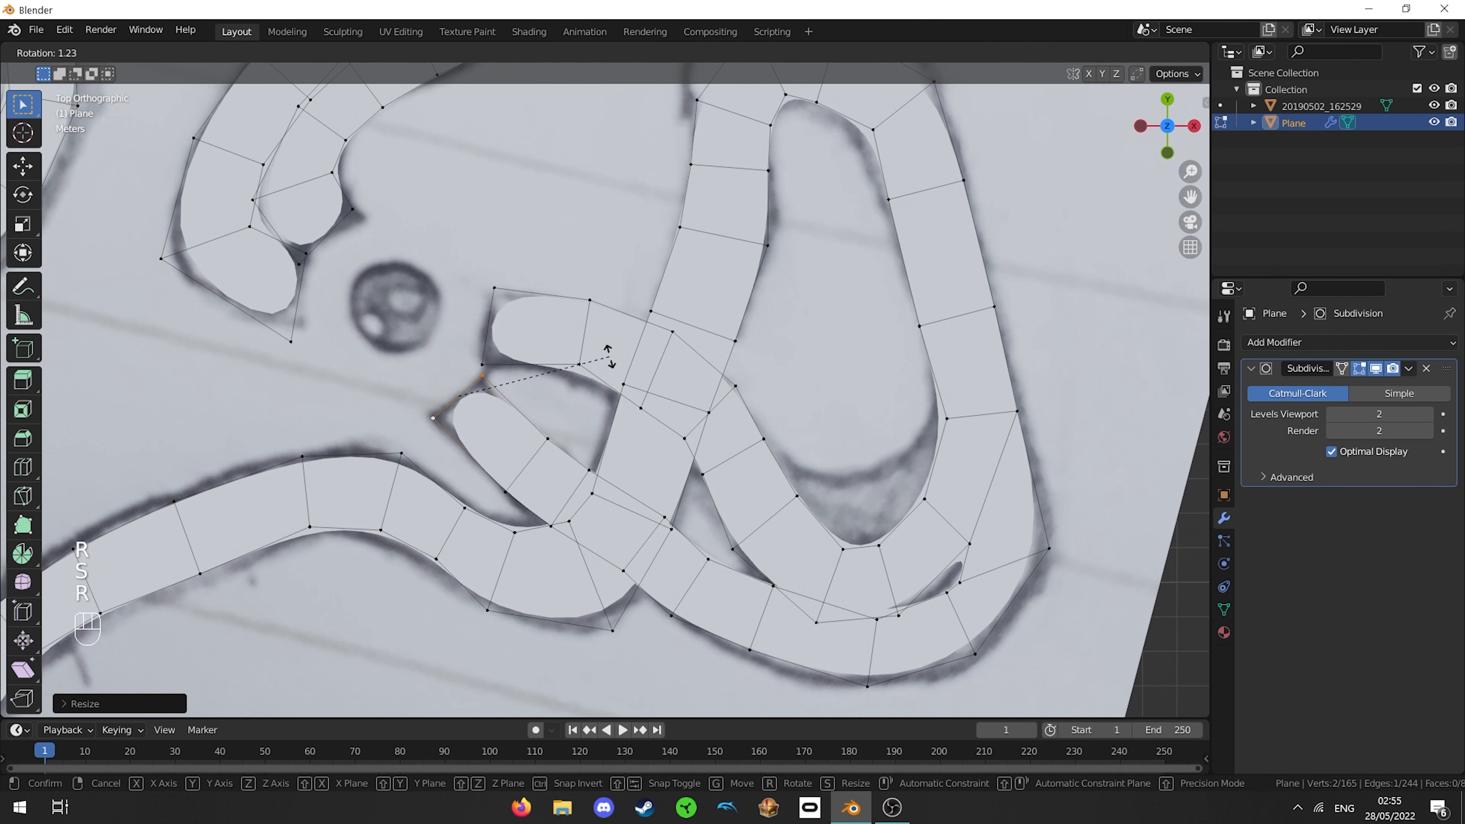
pyautogui.click(608, 355)
# - Move and rotate the outer edge atop the loop's upper bend, and move the ascending side's outer vertex onto the sketch line
pyautogui.scroll(-5, 608, 355)
pyautogui.keyDown('shift'); pyautogui.moveTo(616, 264); pyautogui.dragTo(613, 361, button='middle'); pyautogui.keyUp('shift')
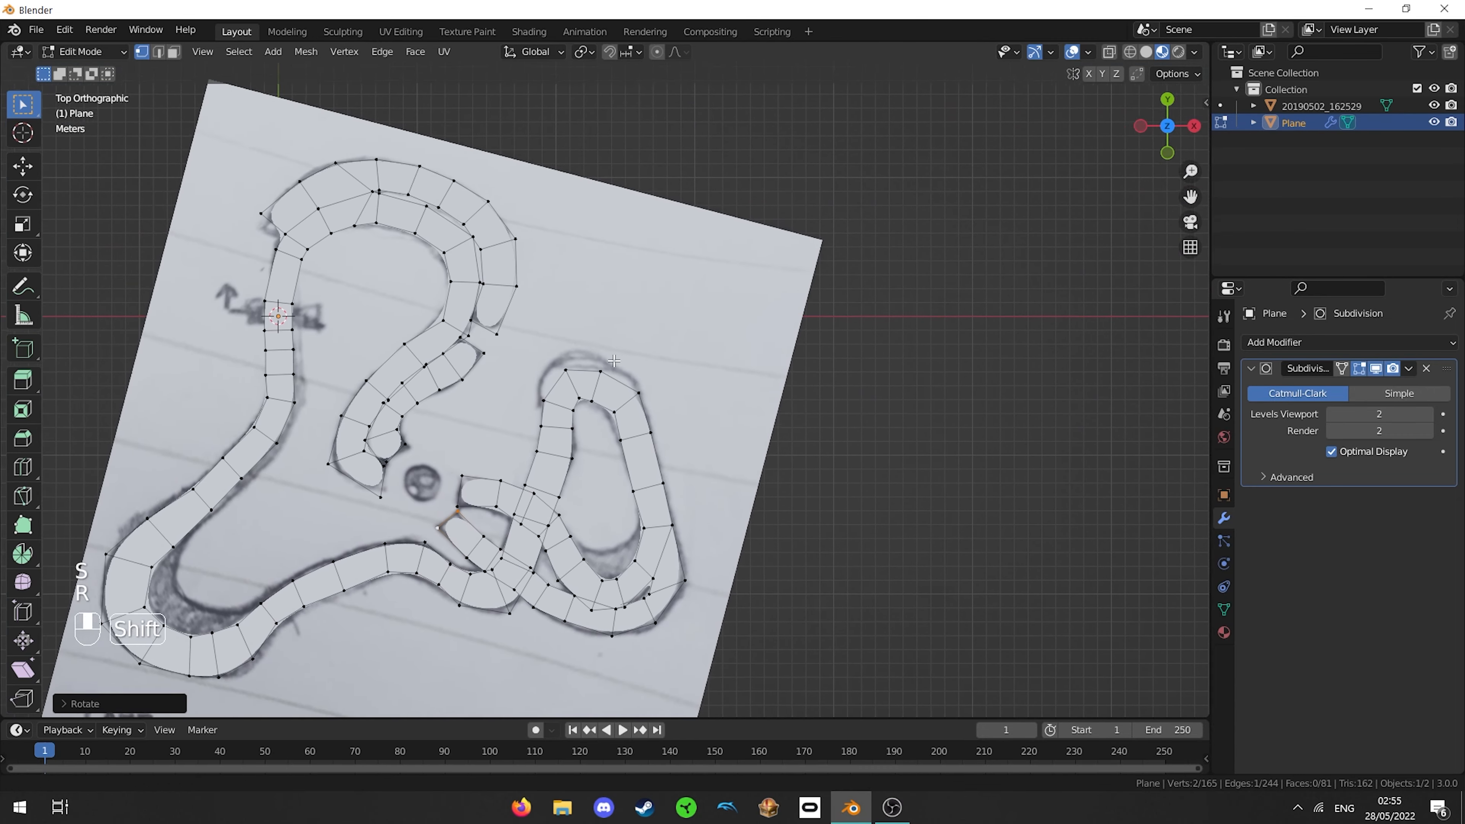
pyautogui.scroll(5, 614, 360)
pyautogui.click(615, 363)
pyautogui.press('g')
pyautogui.click(623, 335)
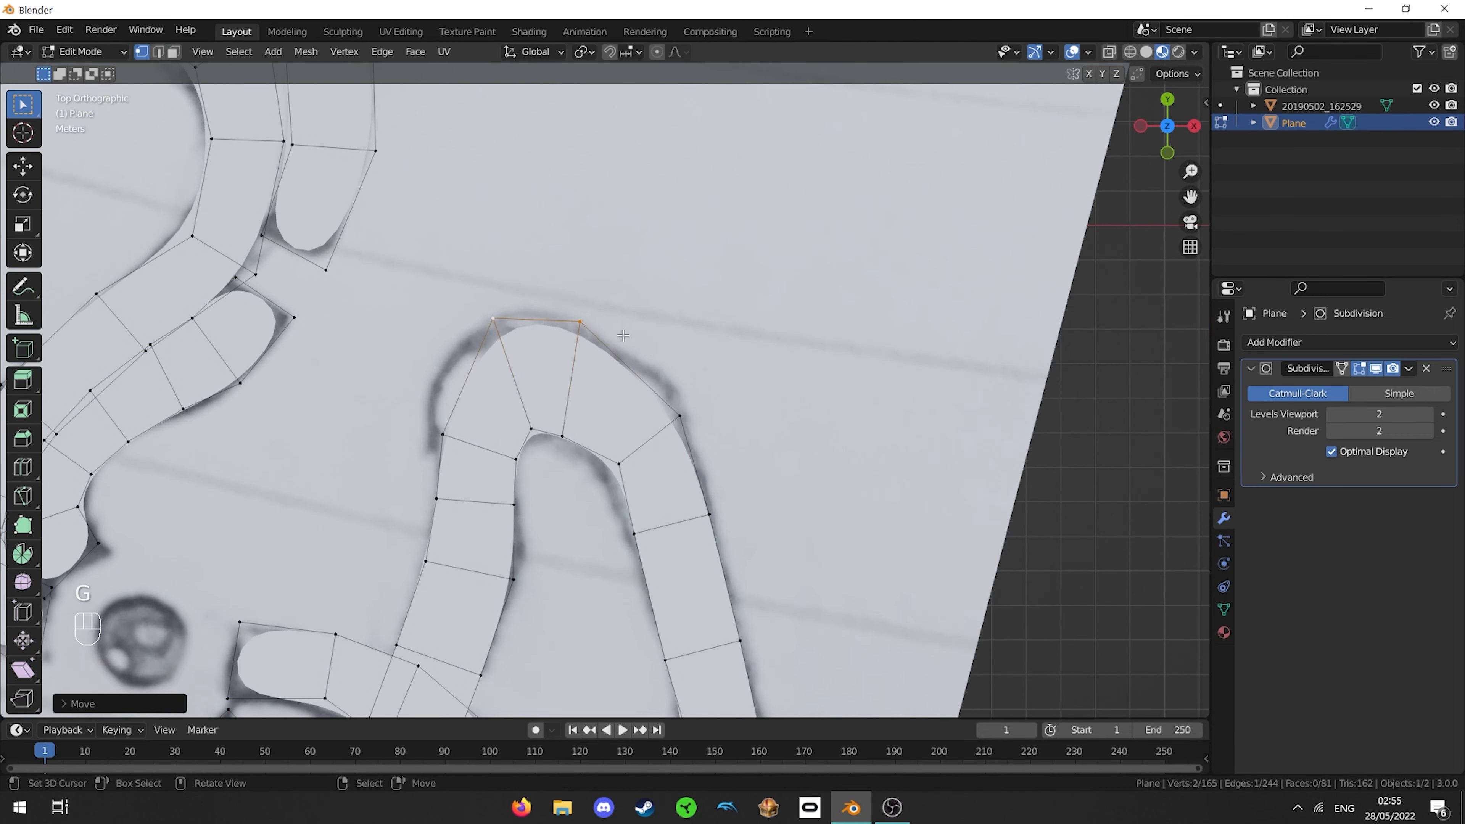
pyautogui.press('r')
pyautogui.click(622, 326)
pyautogui.rightClick(442, 426)
pyautogui.press('g')
pyautogui.click(421, 381)
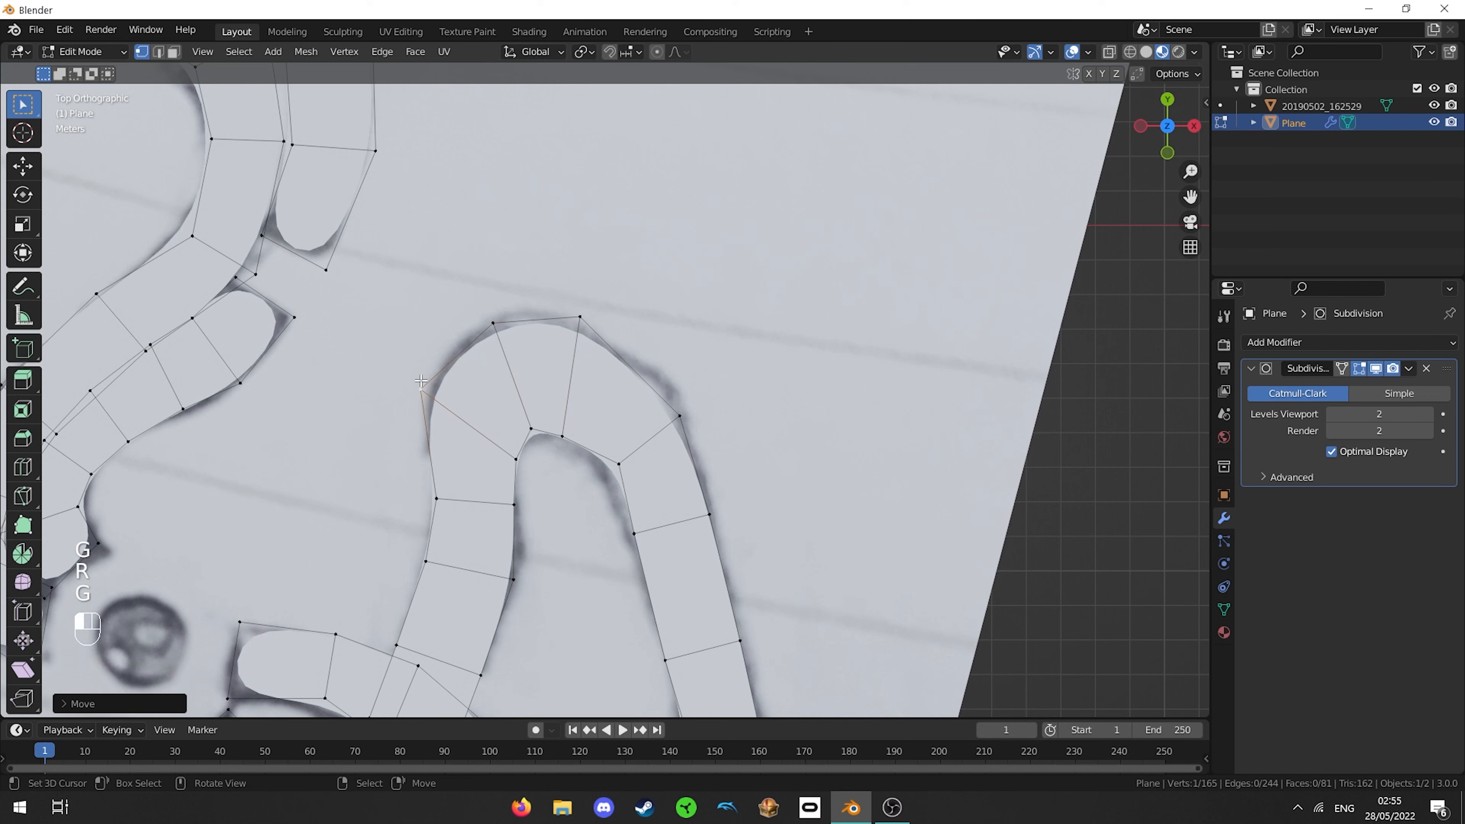
# - Move the outer and inner vertices where the loop's upper bend meets its descending side onto the sketch lines
pyautogui.rightClick(676, 410)
pyautogui.press('g')
pyautogui.click(692, 399)
pyautogui.rightClick(618, 459)
pyautogui.press('g')
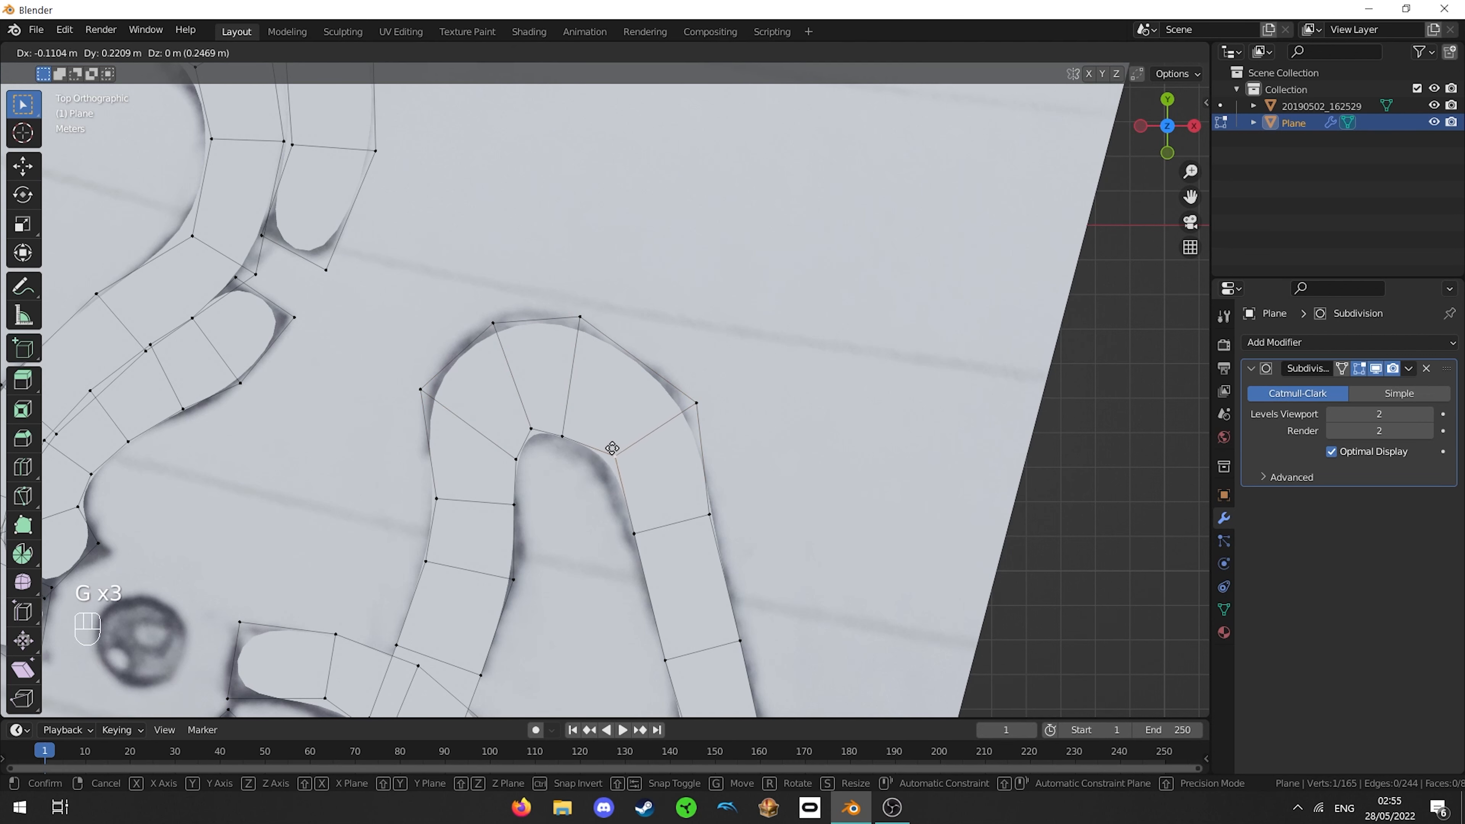
pyautogui.click(605, 449)
# - Adjust the inner vertices at the top and ascending side of the loop's upper bend to smooth the inner curve
pyautogui.rightClick(563, 437)
pyautogui.press('g')
pyautogui.click(565, 425)
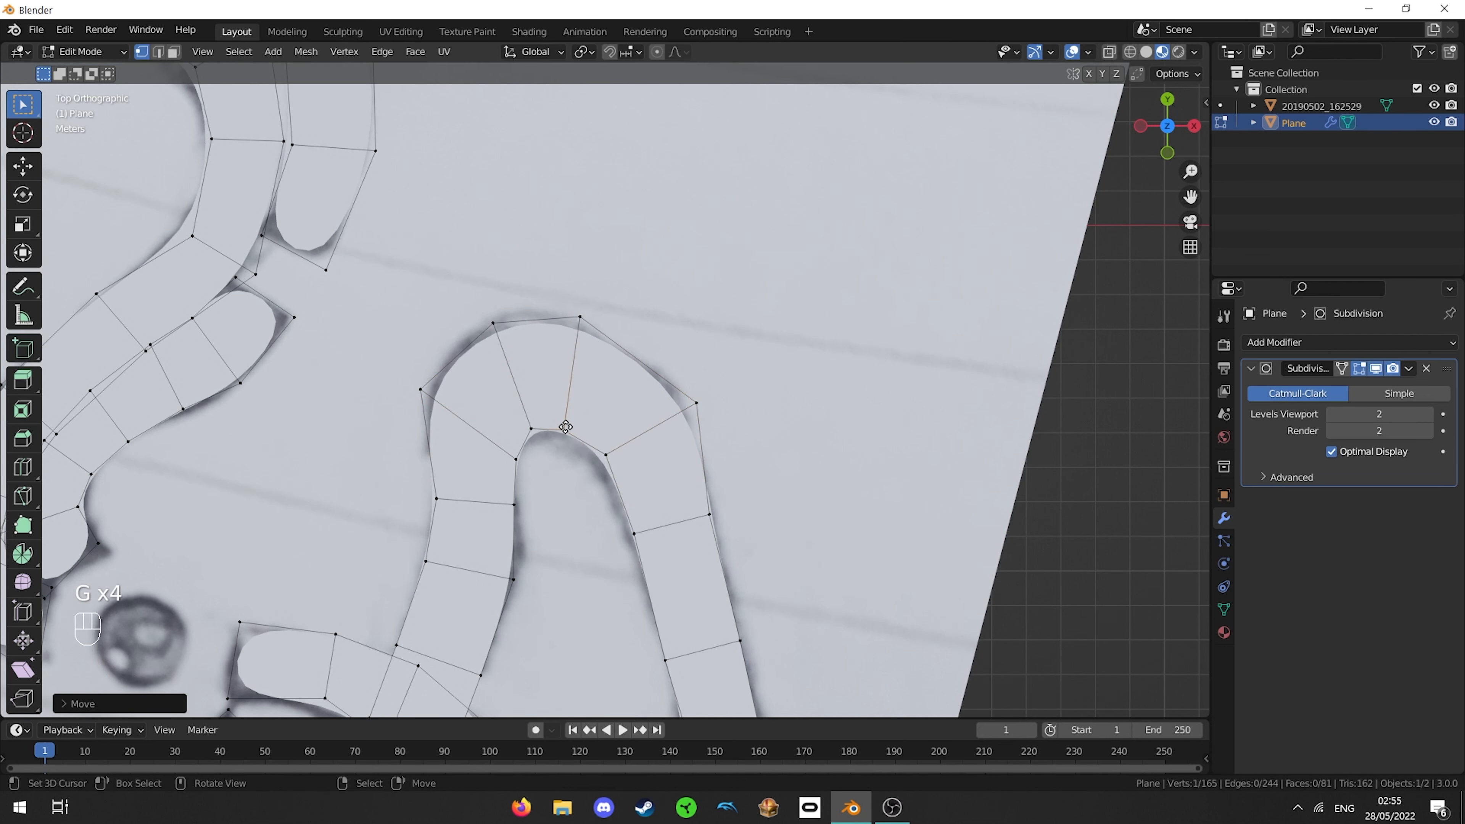
pyautogui.press('g')
pyautogui.click(566, 427)
pyautogui.rightClick(505, 467)
pyautogui.press('g')
pyautogui.click(505, 468)
# - Examine the whole smoothed track outline against the sketch in Object Mode, including the loop and the lane ends
pyautogui.press('Tab')
pyautogui.scroll(-5, 725, 357)
pyautogui.keyDown('shift'); pyautogui.moveTo(587, 291); pyautogui.dragTo(628, 326, button='middle'); pyautogui.keyUp('shift')
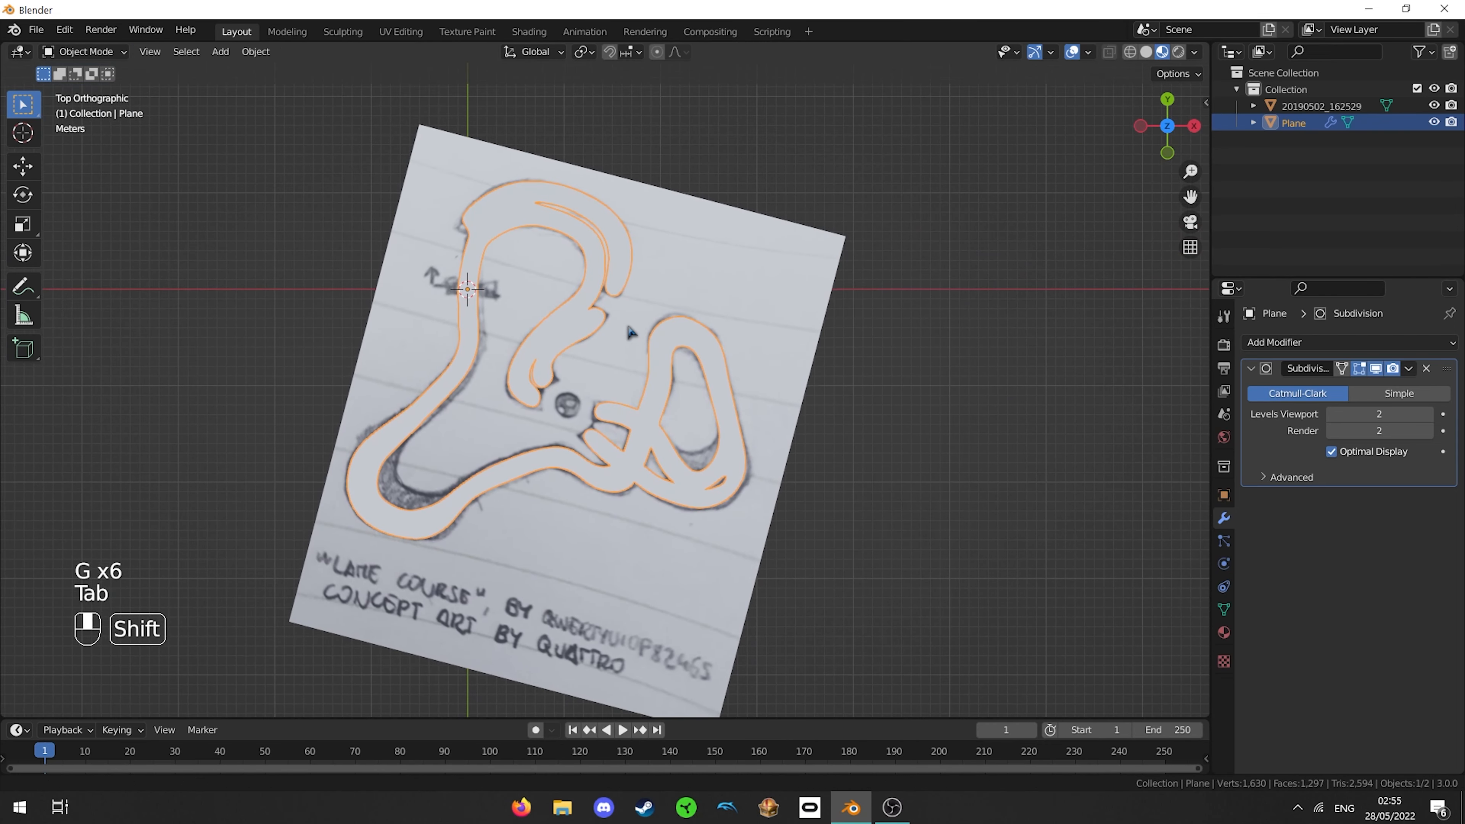
pyautogui.scroll(3, 628, 327)
pyautogui.press('Tab')
pyautogui.scroll(-2, 628, 320)
pyautogui.press('Tab')
pyautogui.scroll(1, 627, 316)
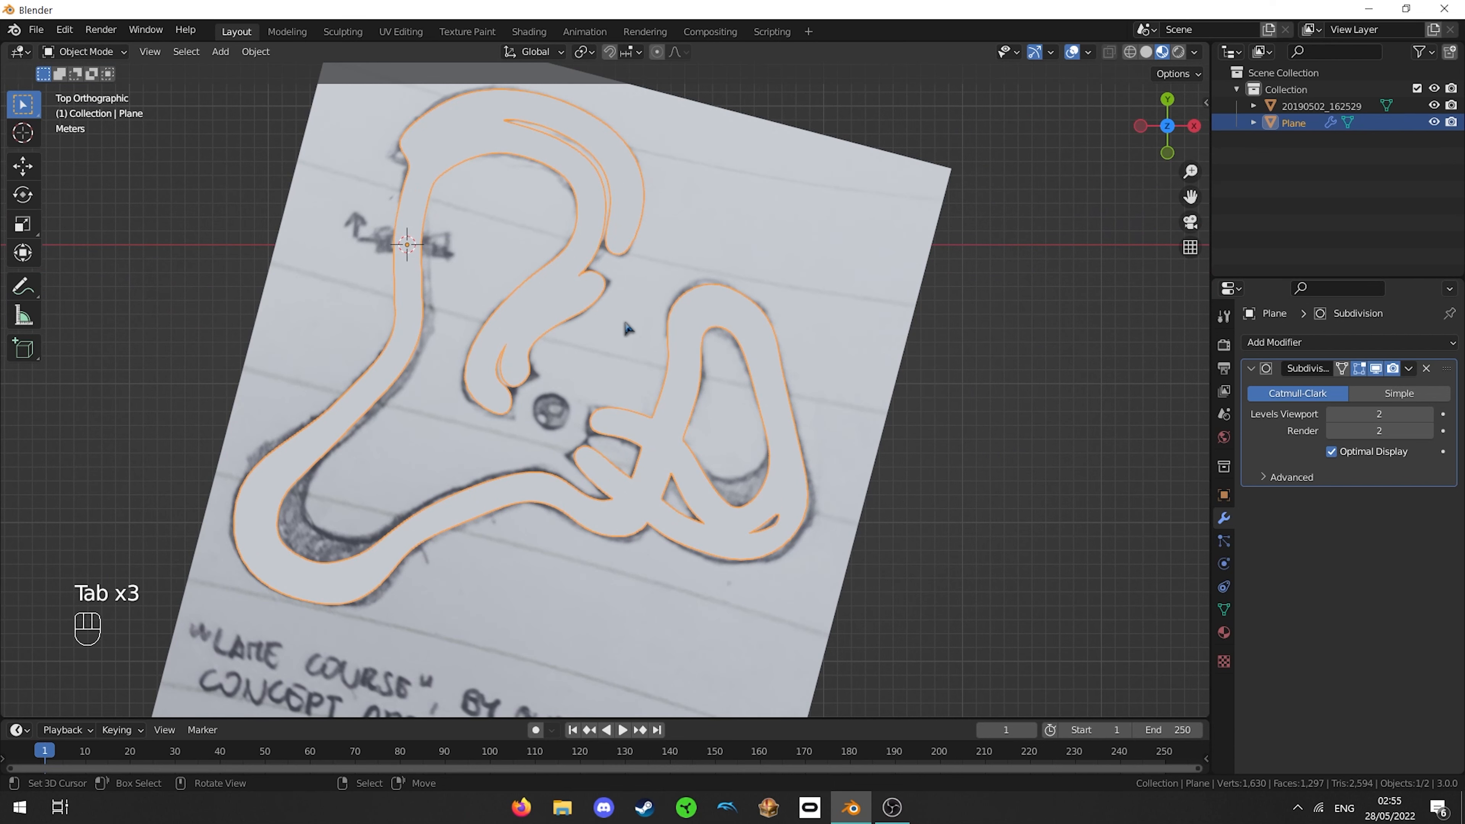
pyautogui.scroll(4, 662, 288)
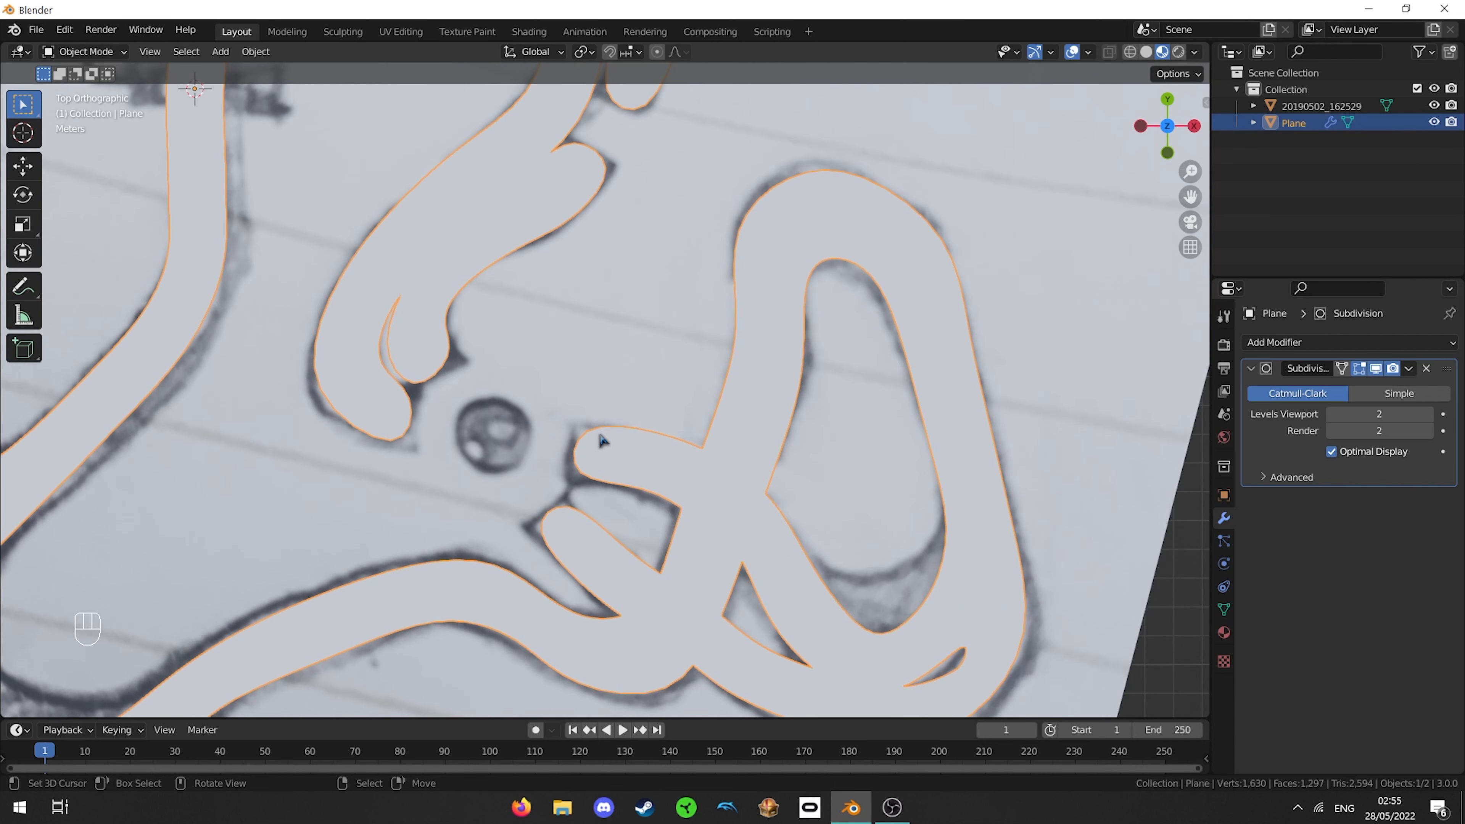
pyautogui.scroll(-4, 614, 430)
pyautogui.scroll(-3, 613, 430)
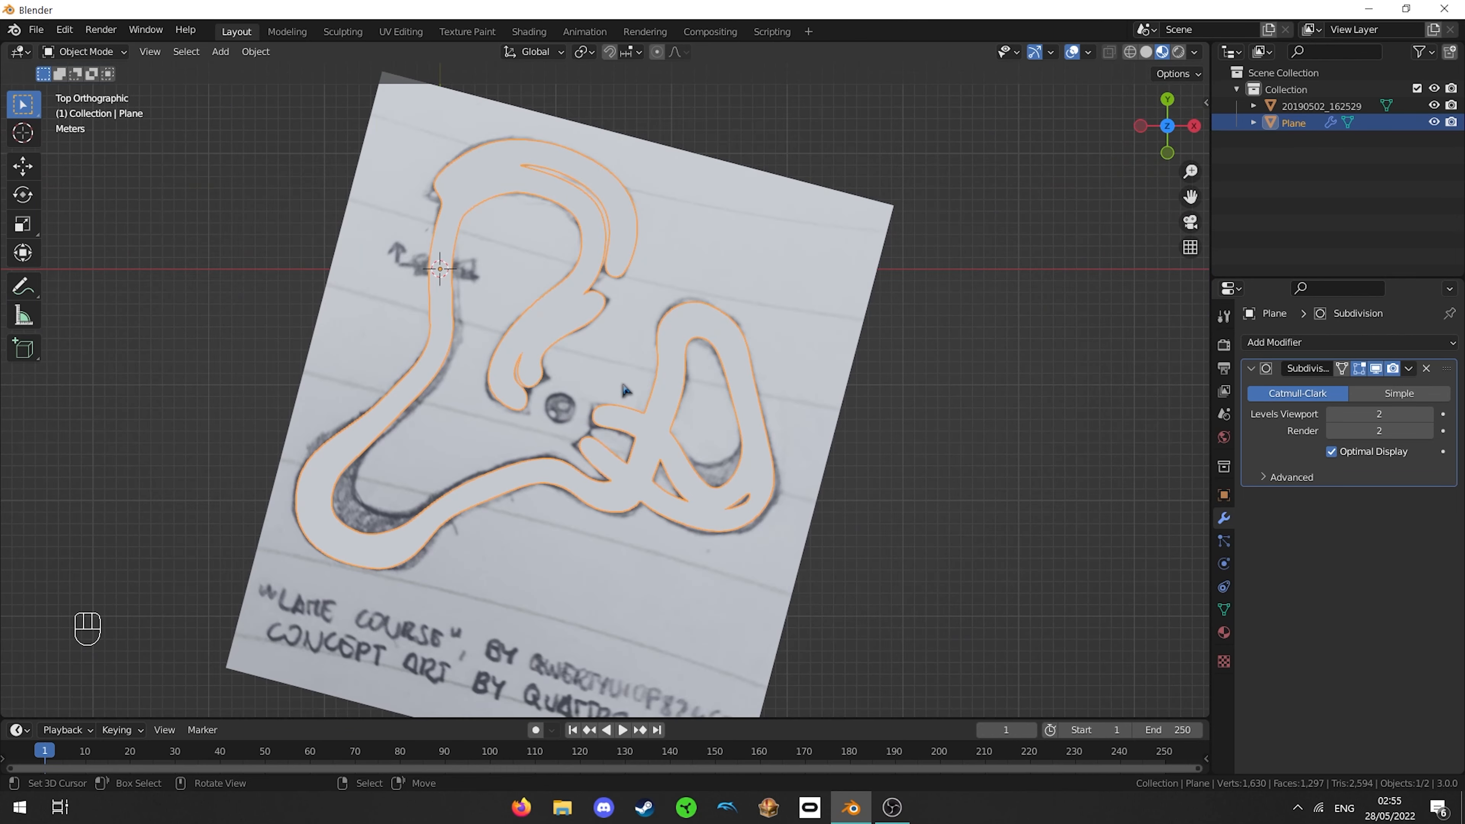
pyautogui.keyDown('shift'); pyautogui.moveTo(613, 430); pyautogui.dragTo(631, 437, button='middle'); pyautogui.keyUp('shift')
pyautogui.scroll(5, 667, 327)
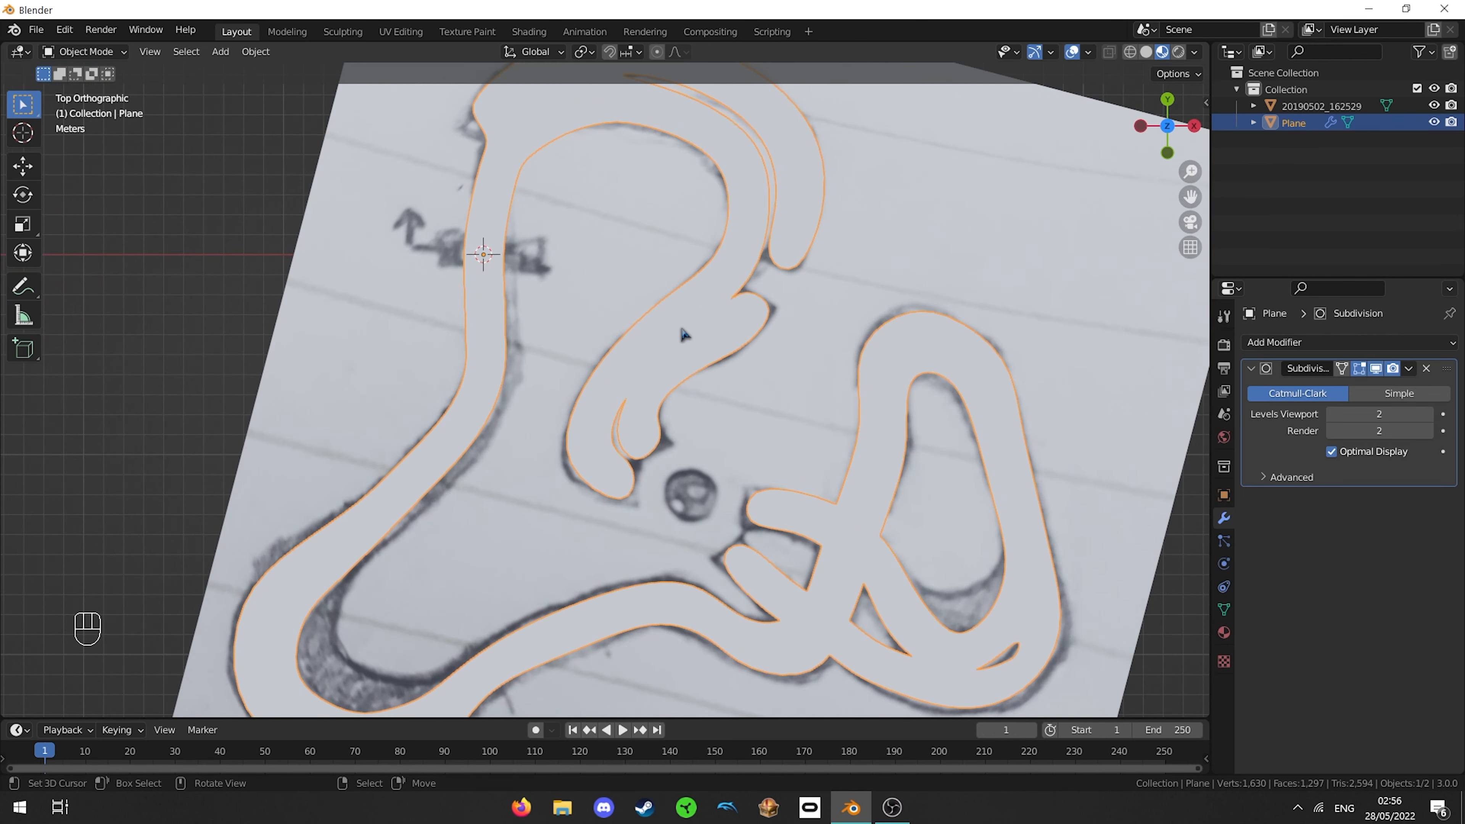
# - In edge select mode, crease the three boundary edges of the loop's upper branch end to square its corners
pyautogui.press('Tab')
pyautogui.click(159, 53)
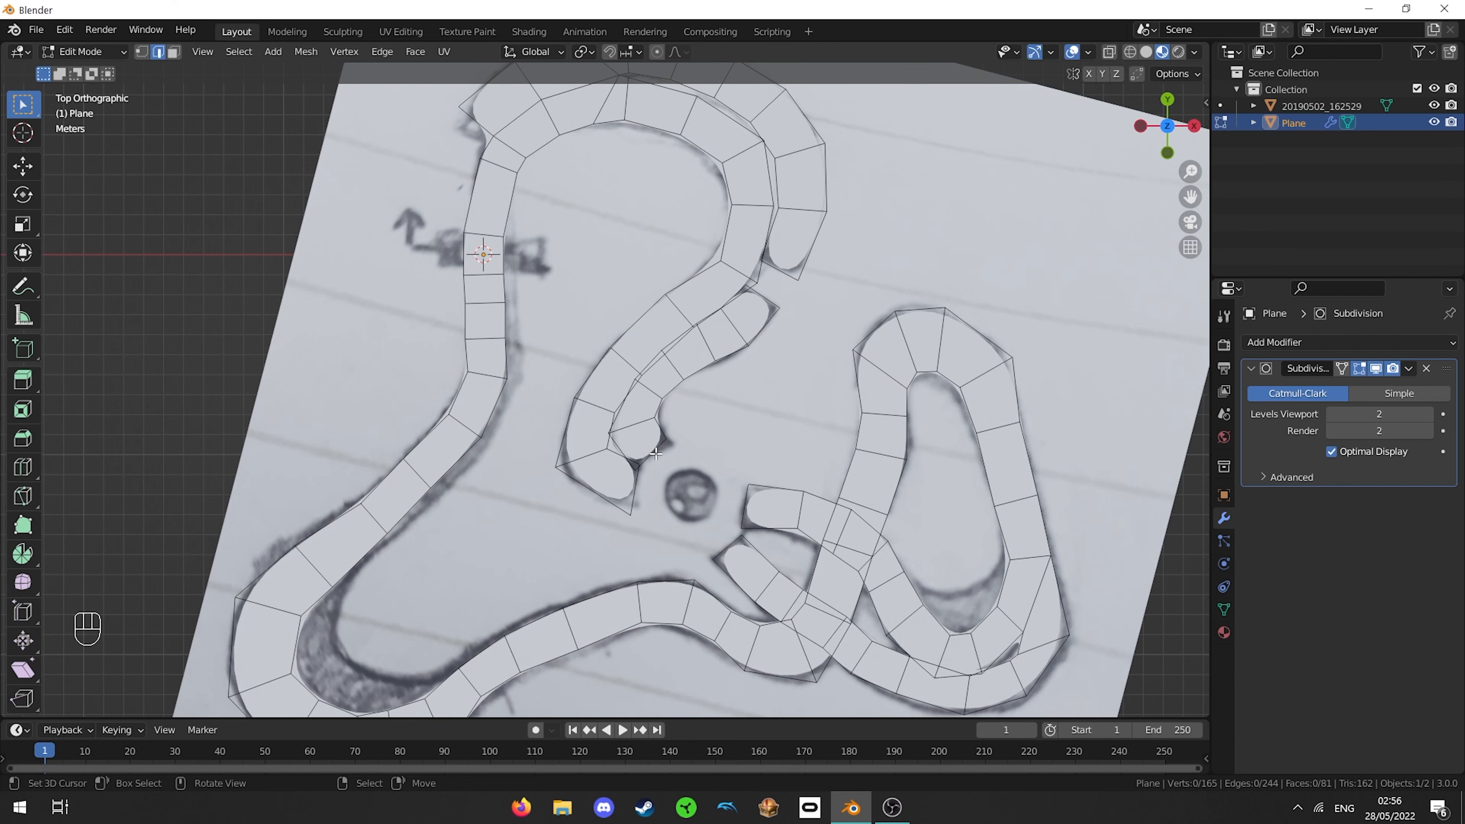
pyautogui.scroll(2, 658, 453)
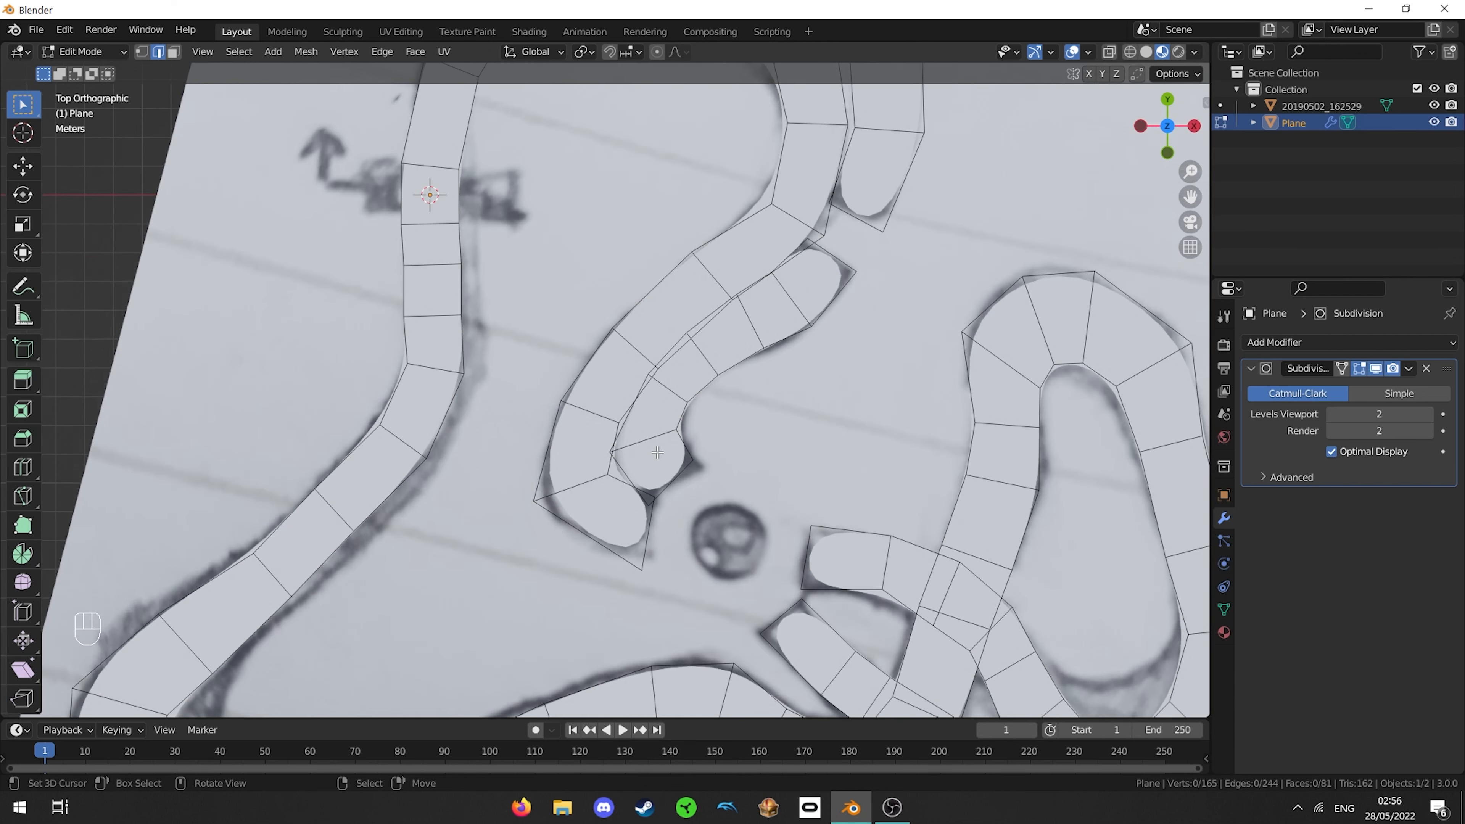
pyautogui.keyDown('shift'); pyautogui.moveTo(720, 606); pyautogui.dragTo(598, 430, button='middle'); pyautogui.keyUp('shift')
pyautogui.scroll(2, 692, 419)
pyautogui.moveTo(719, 415)
pyautogui.keyDown('shift'); pyautogui.mouseDown(button='middle')
pyautogui.moveTo(480, 442)
pyautogui.moveTo(699, 431)
pyautogui.mouseUp(button='middle'); pyautogui.keyUp('shift')
pyautogui.scroll(4, 489, 438)
pyautogui.scroll(1, 649, 415)
pyautogui.scroll(-1, 610, 414)
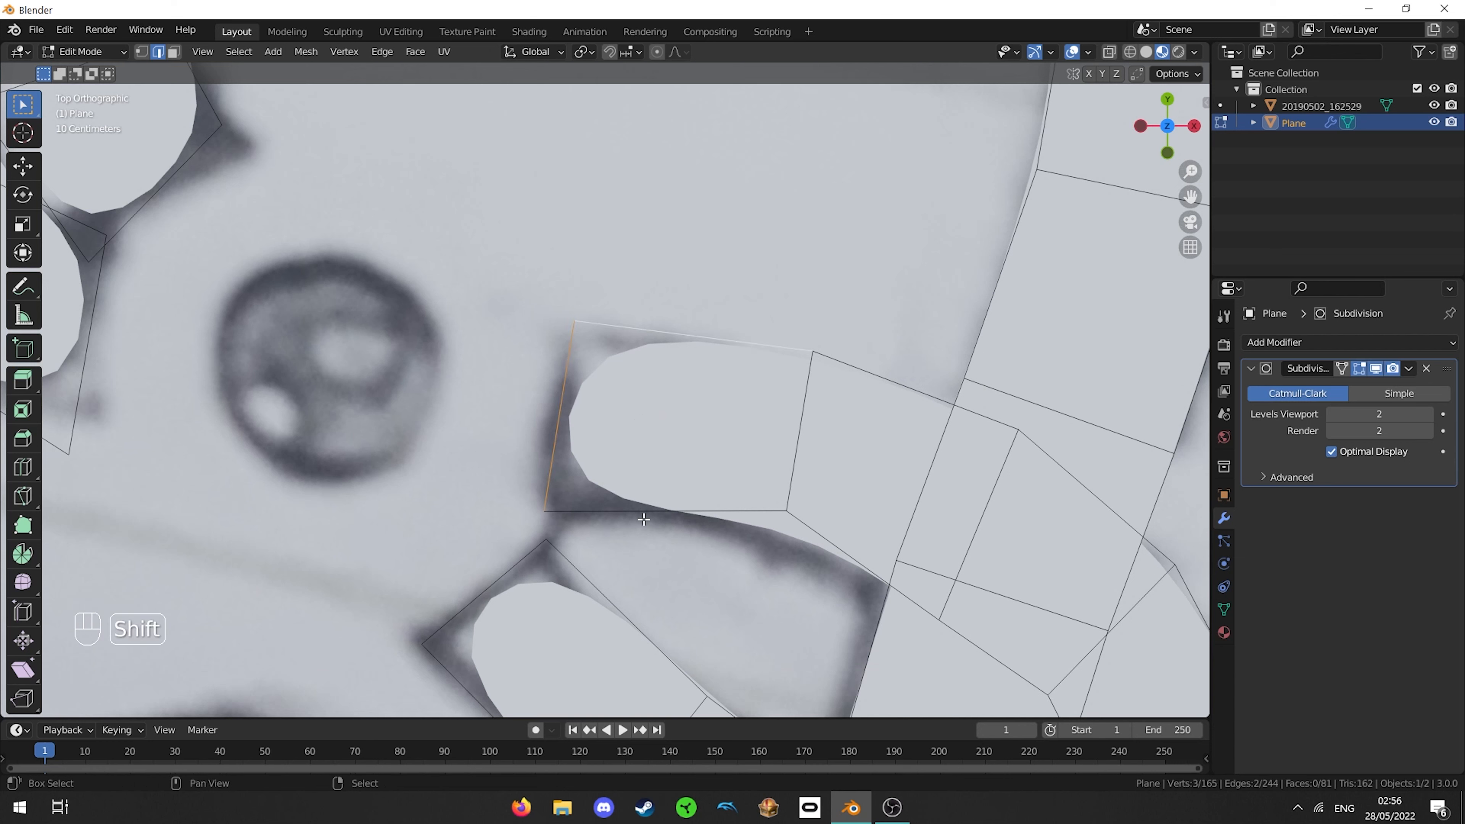
pyautogui.keyDown('shift'); pyautogui.click(604, 354); pyautogui.keyUp('shift')
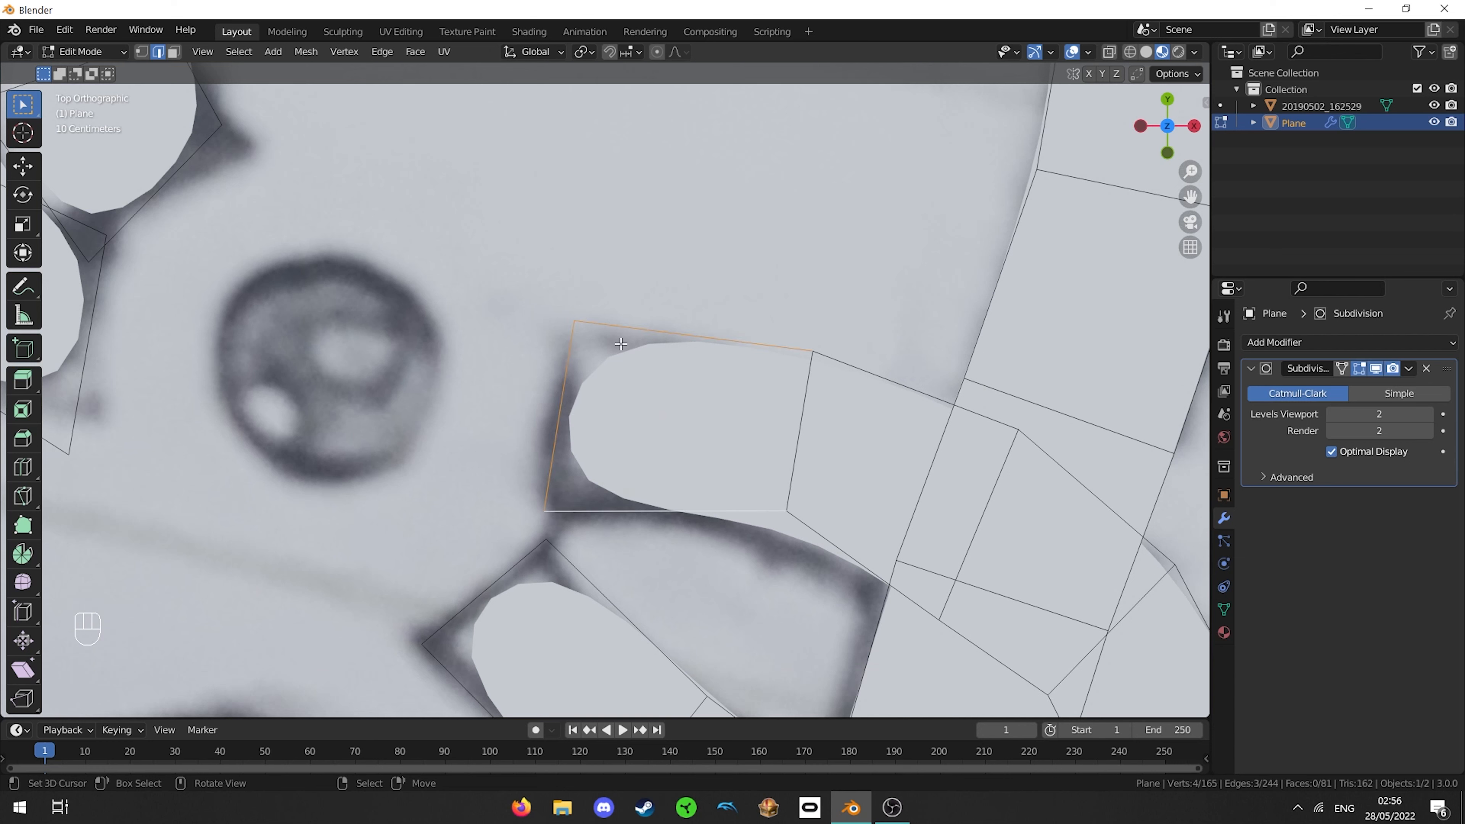
pyautogui.hotkey('shift', 'e')
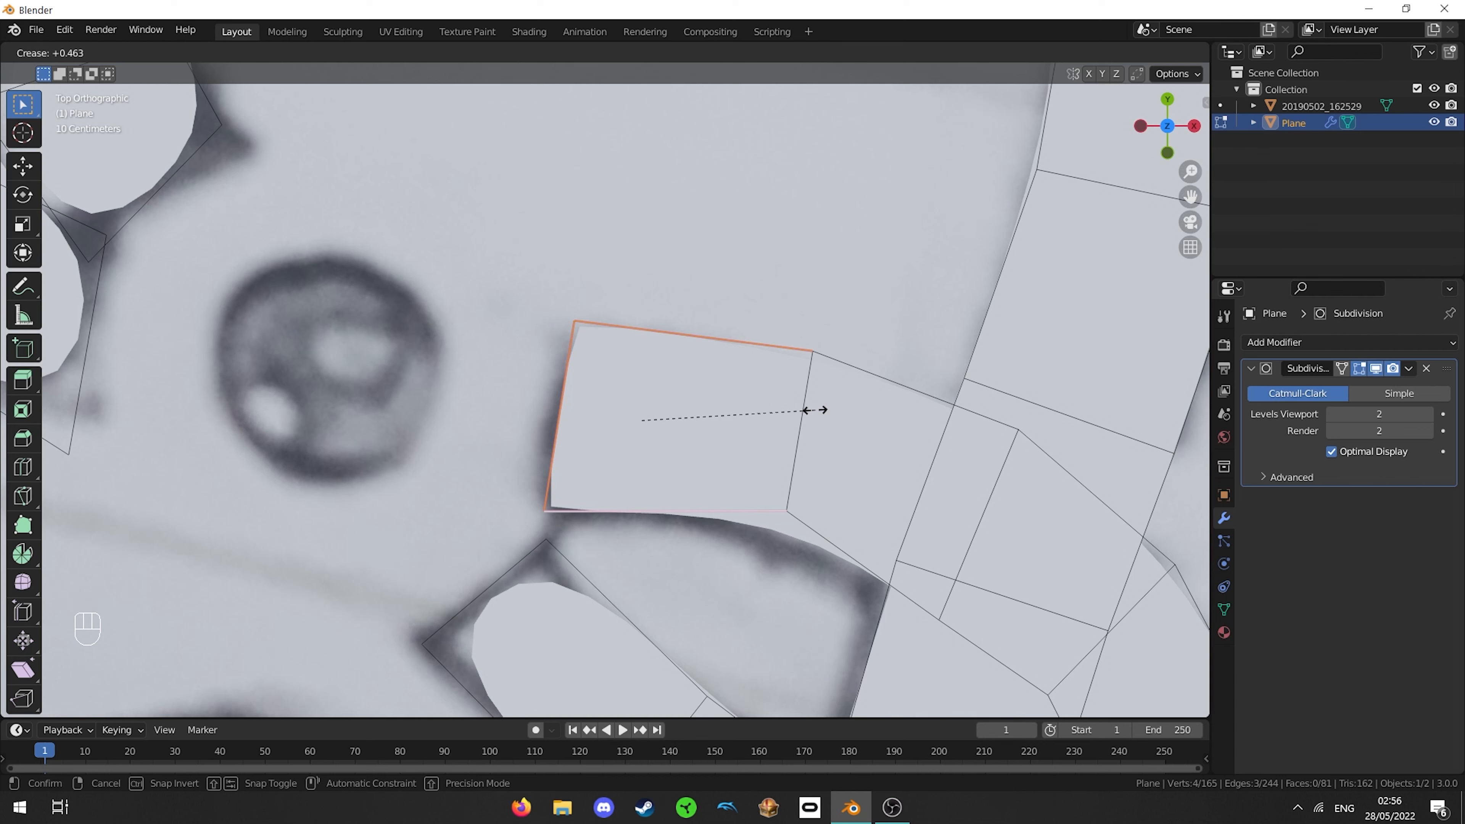
pyautogui.click(820, 410)
pyautogui.press('Tab')
pyautogui.press('Tab')
# - Crease the three boundary edges at the end of the loop's lower branch to square its corners
pyautogui.scroll(-4, 808, 414)
pyautogui.keyDown('shift'); pyautogui.moveTo(746, 426); pyautogui.dragTo(799, 363, button='middle'); pyautogui.keyUp('shift')
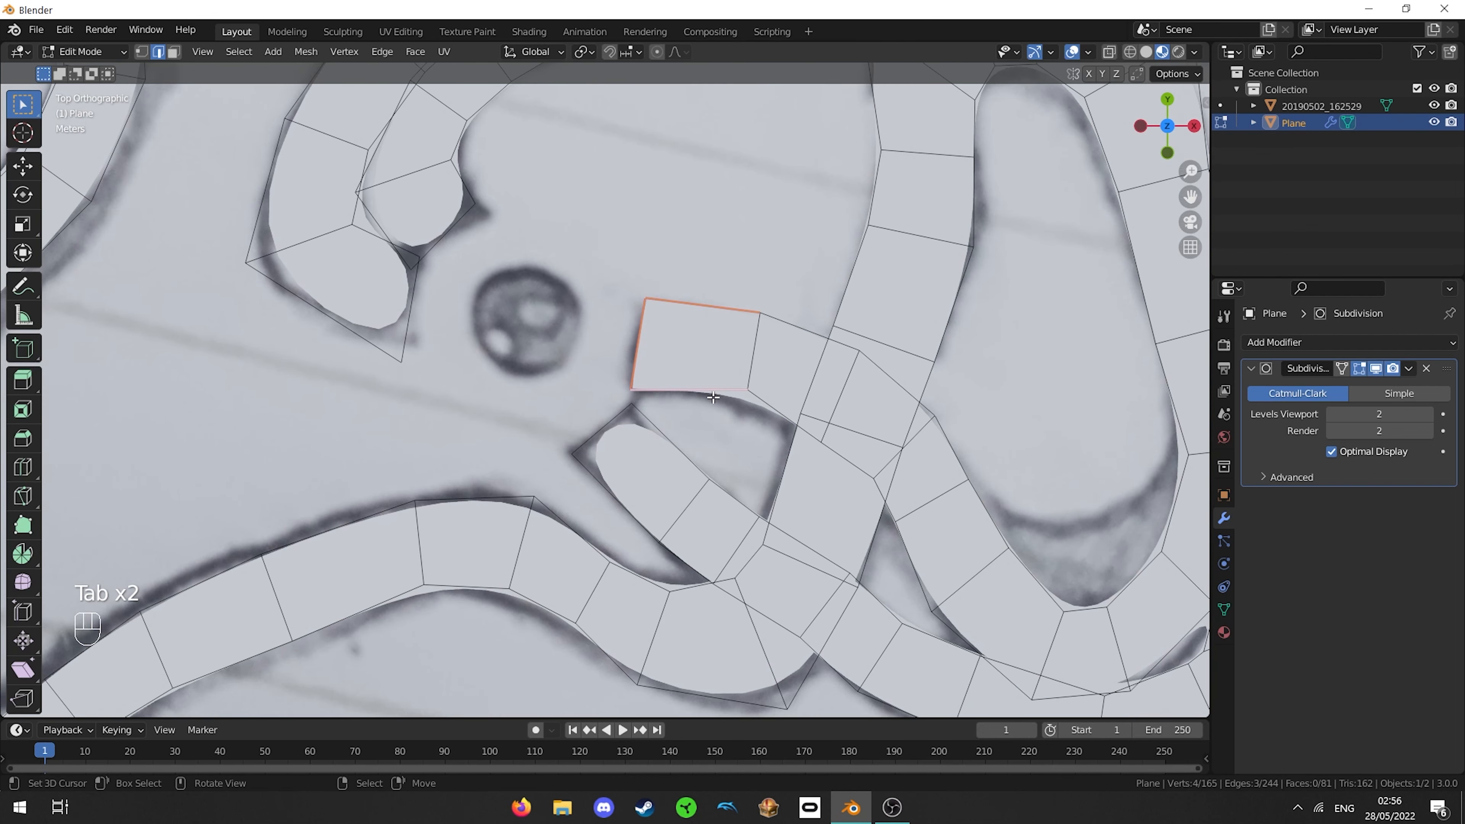
pyautogui.click(661, 430)
pyautogui.keyDown('shift'); pyautogui.click(621, 420); pyautogui.keyUp('shift')
pyautogui.keyDown('shift'); pyautogui.click(614, 497); pyautogui.keyUp('shift')
pyautogui.hotkey('shift', 'e')
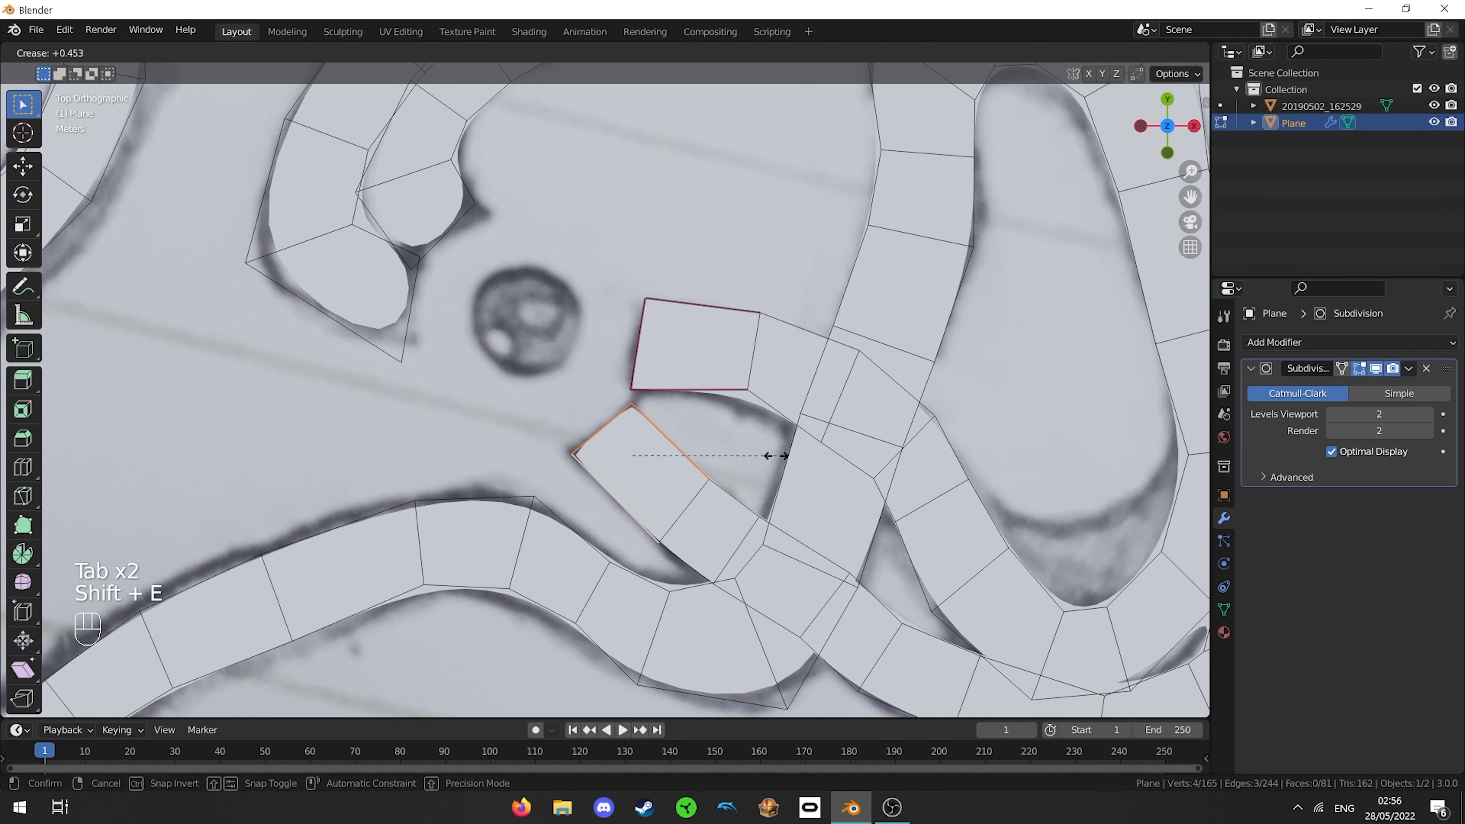
pyautogui.click(786, 452)
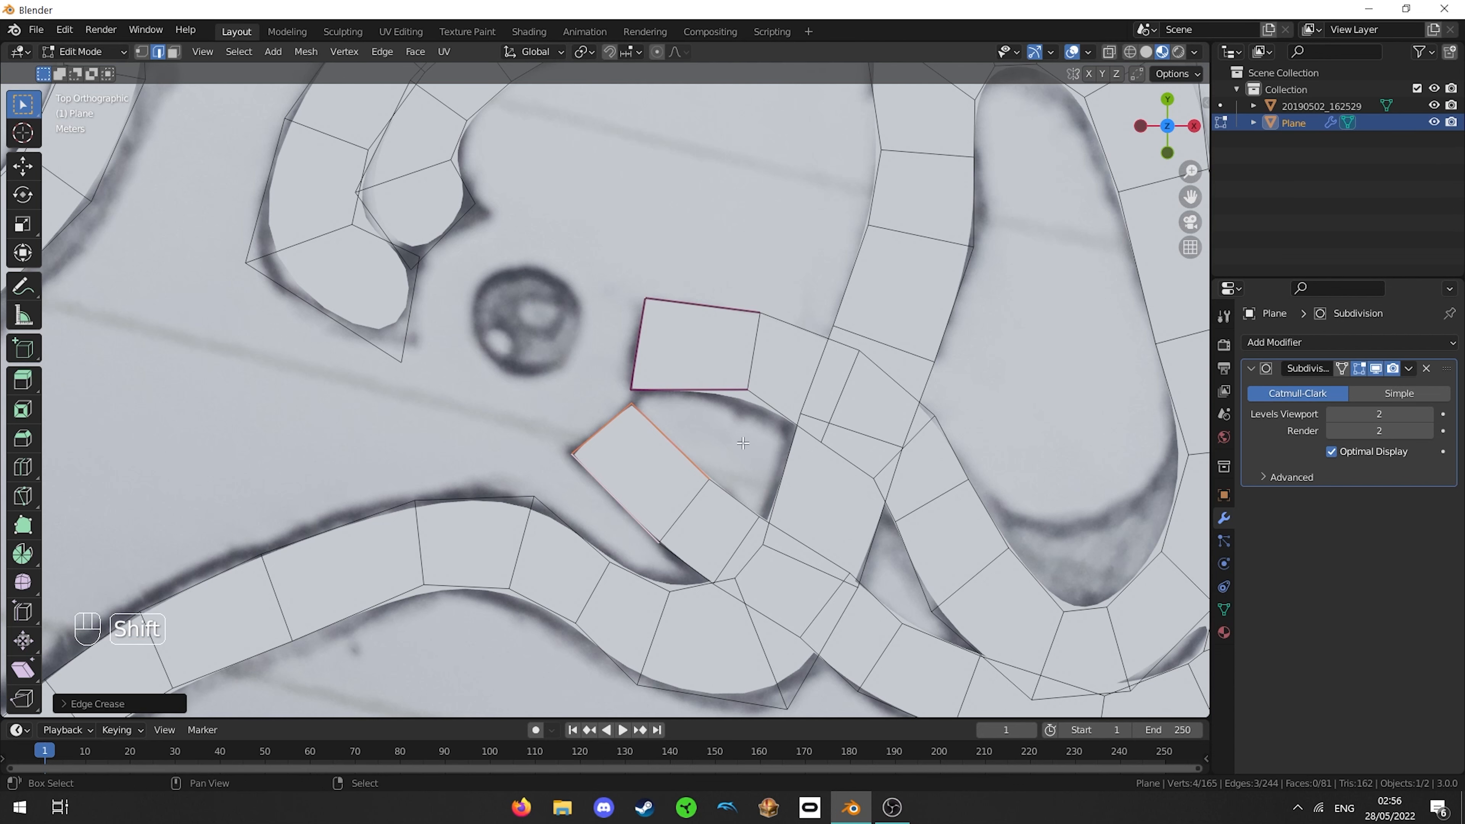
# - Crease the three boundary edges of the outer lane's end across the gap, and rotate its end edge slightly
pyautogui.keyDown('shift'); pyautogui.moveTo(496, 314); pyautogui.dragTo(688, 461, button='middle'); pyautogui.keyUp('shift')
pyautogui.click(606, 449)
pyautogui.hotkey('shift', 'e')
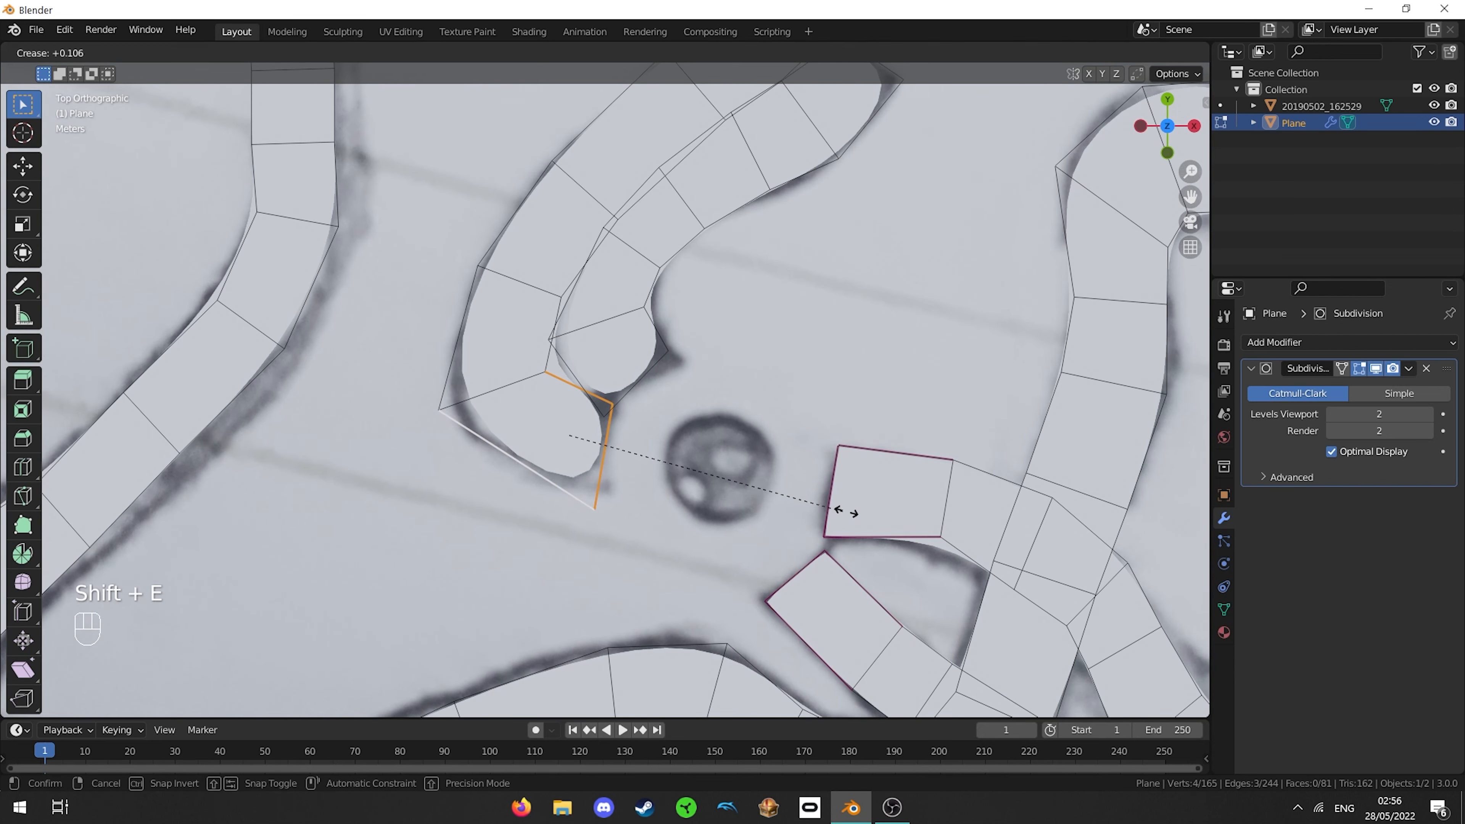
pyautogui.click(924, 512)
pyautogui.rightClick(620, 459)
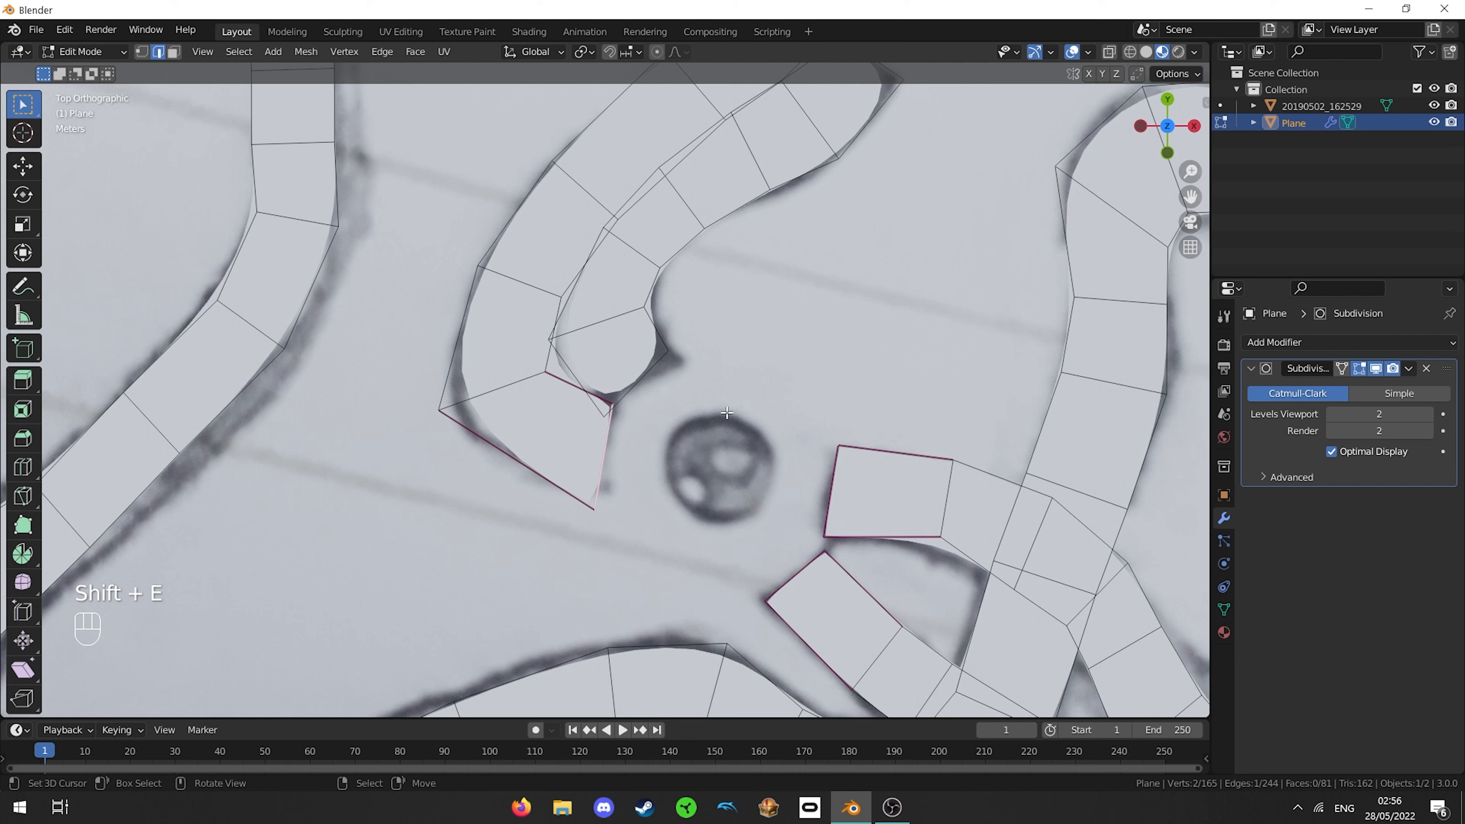
pyautogui.press('r')
pyautogui.click(738, 417)
# - Increase the crease on the three boundary edges of the outer lane's end across the gap
pyautogui.rightClick(577, 440)
pyautogui.keyDown('shift'); pyautogui.rightClick(579, 387); pyautogui.keyUp('shift')
pyautogui.hotkey('shift', 'e')
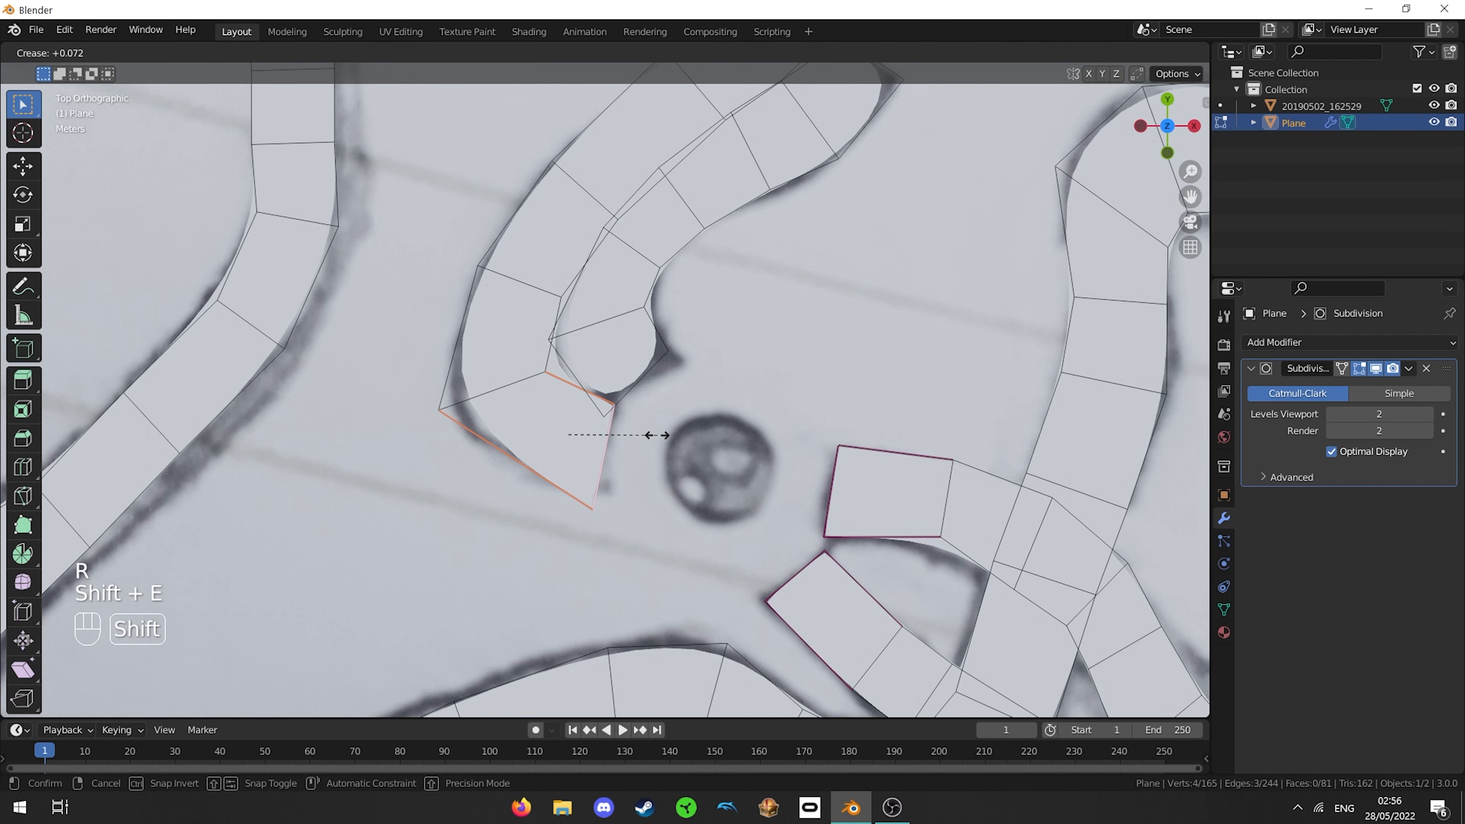
pyautogui.click(659, 435)
pyautogui.press('Tab')
pyautogui.press('Tab')
# - Crease the three boundary edges of the inner lane's end across the gap from the loop's branches
pyautogui.rightClick(643, 379)
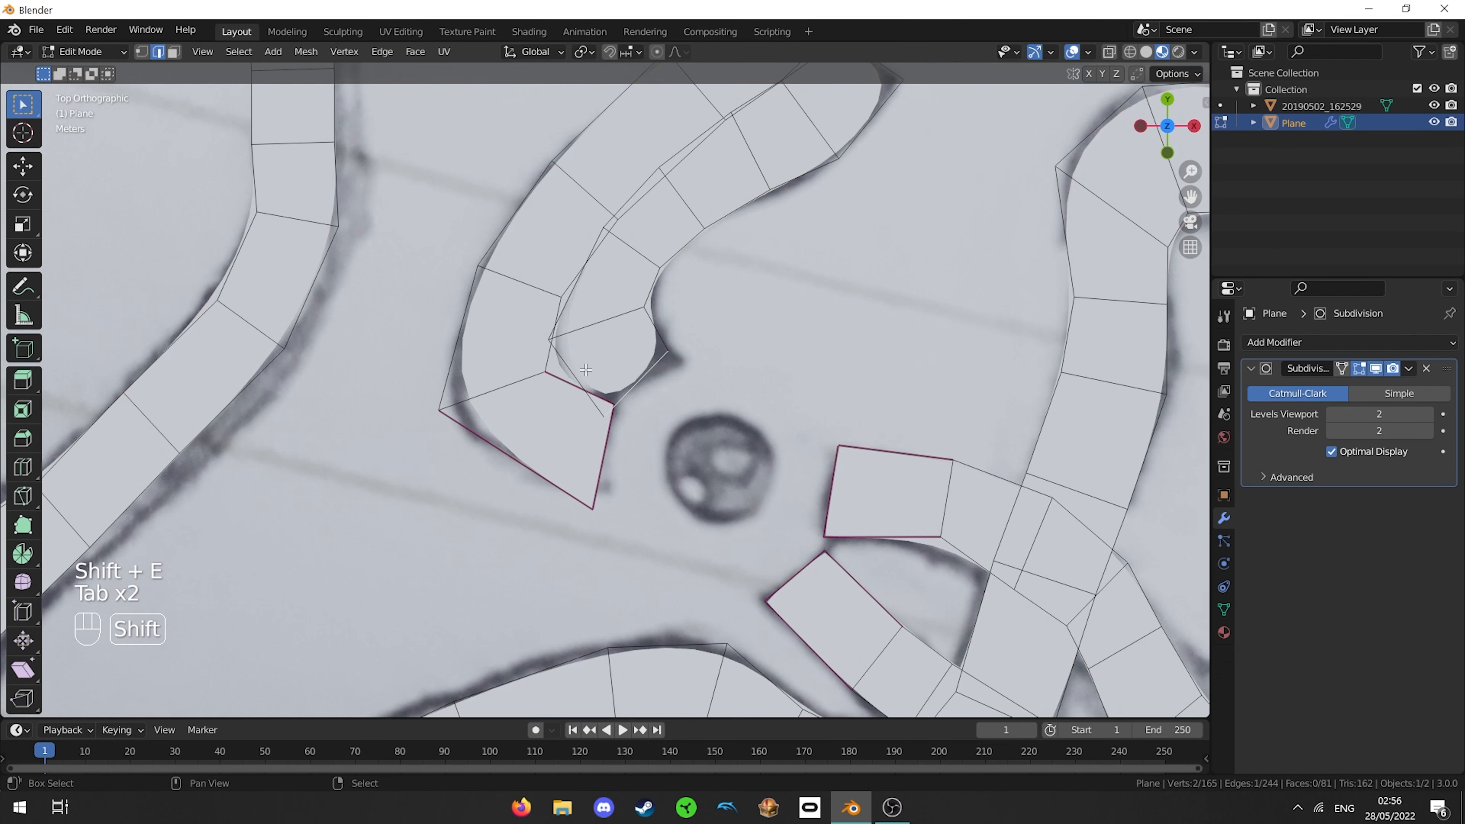
pyautogui.hotkey('shift', 'e')
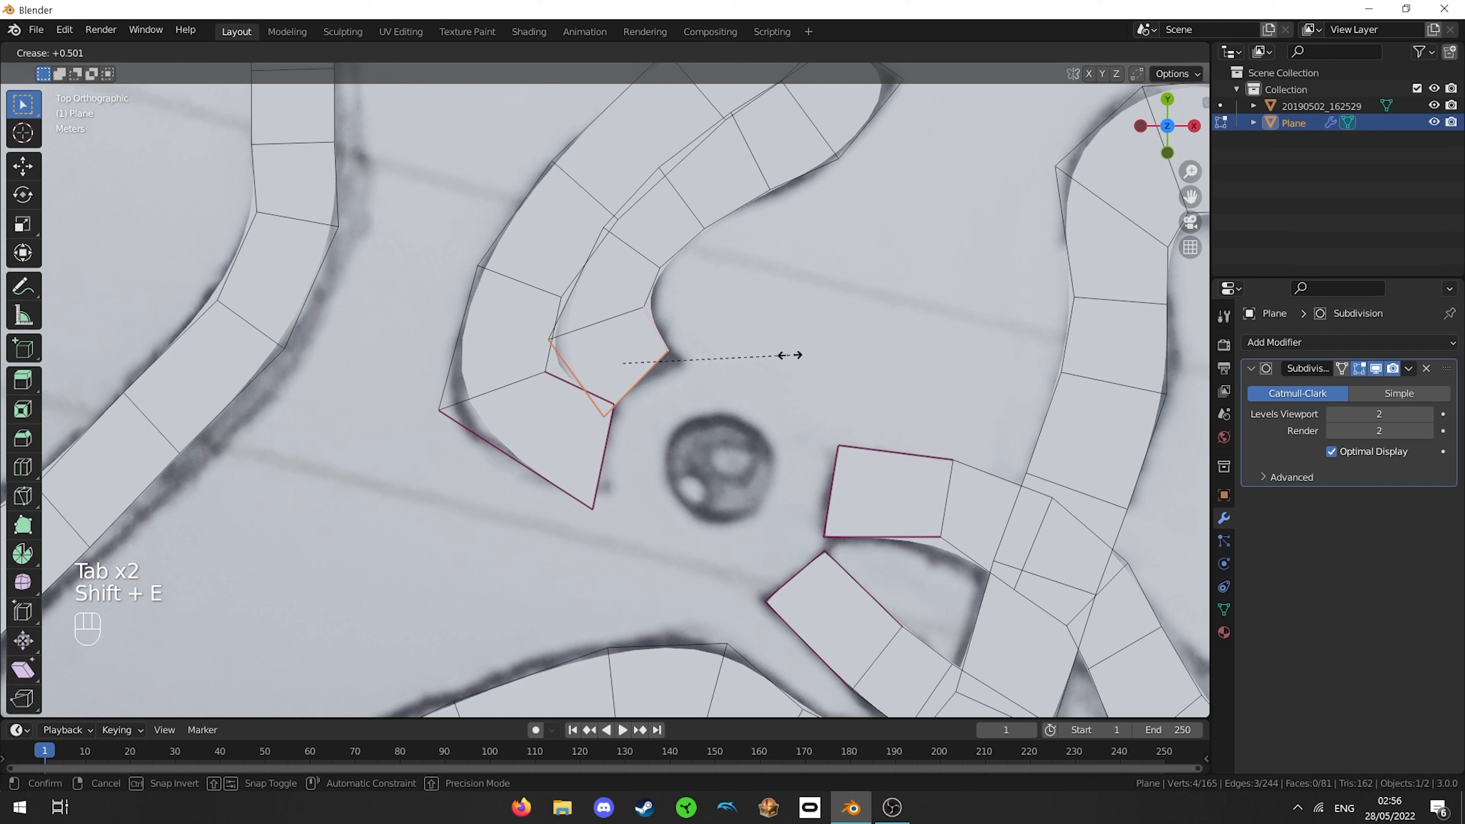
pyautogui.click(784, 355)
pyautogui.press('r')
pyautogui.rightClick(788, 365)
# - Rotate and move the inner lane's end edge to line it up with the sketched gap
pyautogui.rightClick(673, 371)
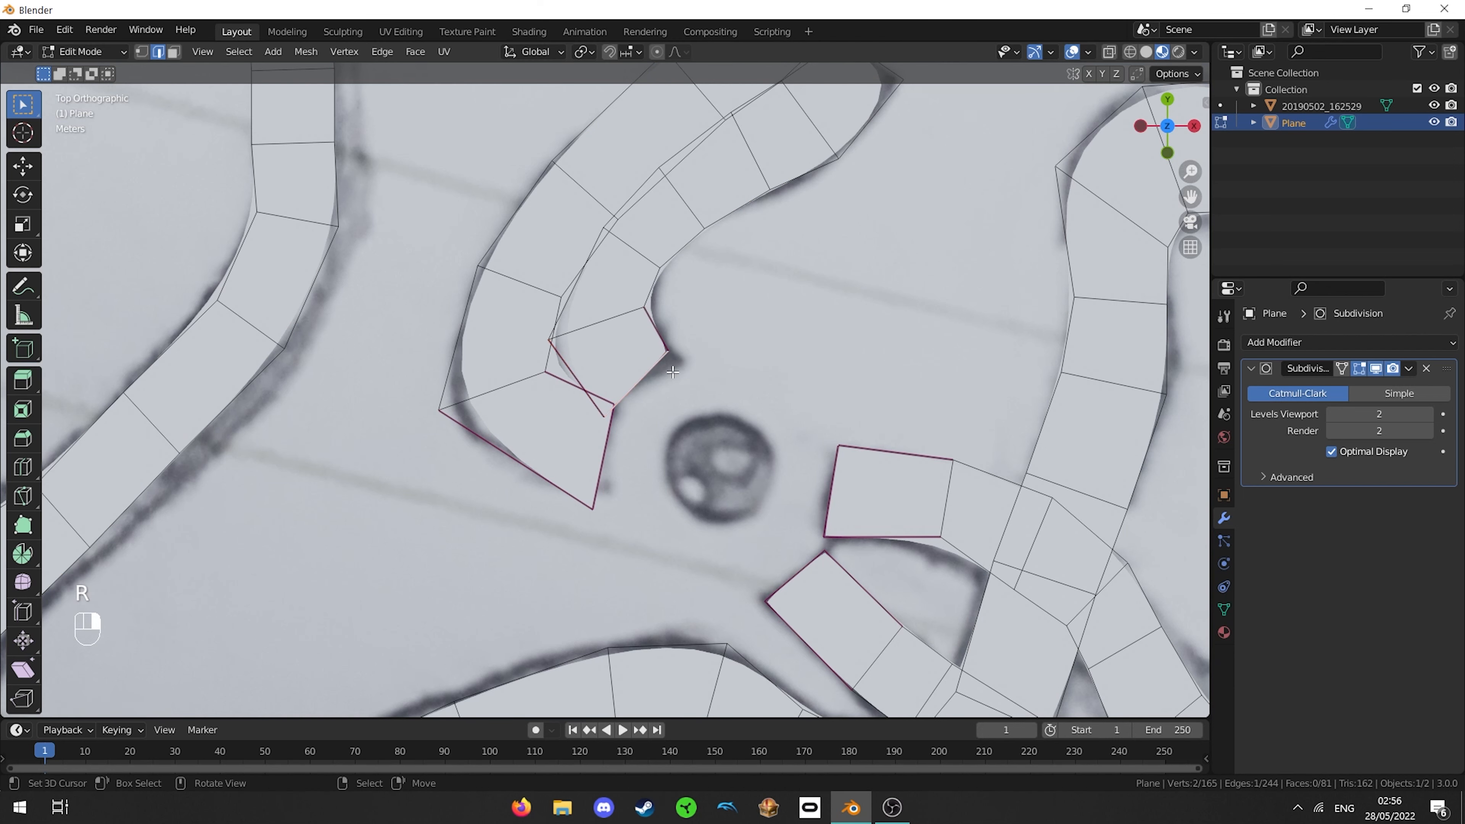
pyautogui.press('r')
pyautogui.click(740, 367)
pyautogui.press('g')
pyautogui.click(753, 362)
pyautogui.press('r')
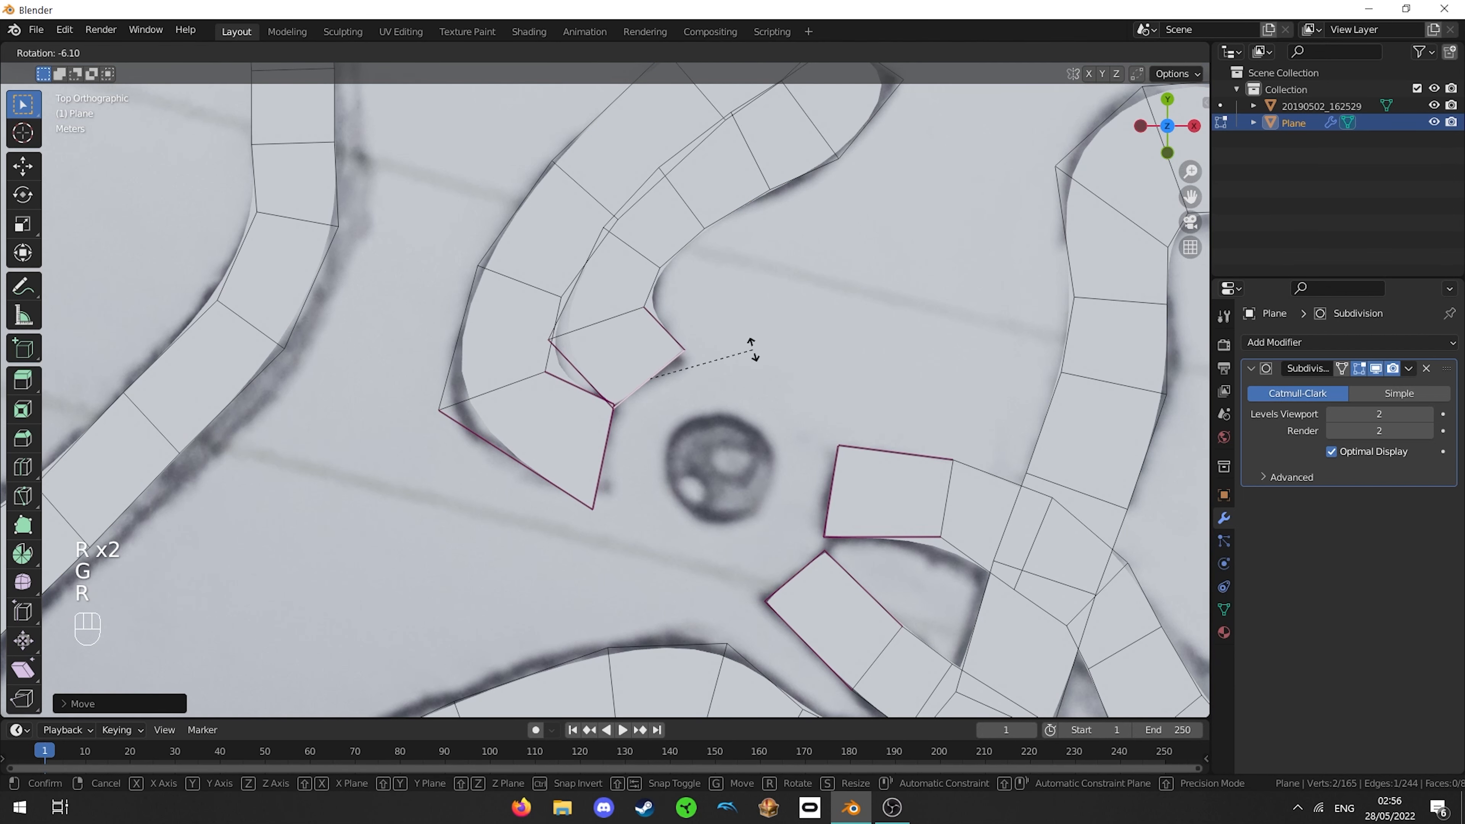
pyautogui.click(755, 354)
# - Move the end edges of the loop's two branches slightly into the gap and scale them
pyautogui.press('Tab')
pyautogui.scroll(-3, 689, 482)
pyautogui.scroll(-5, 690, 482)
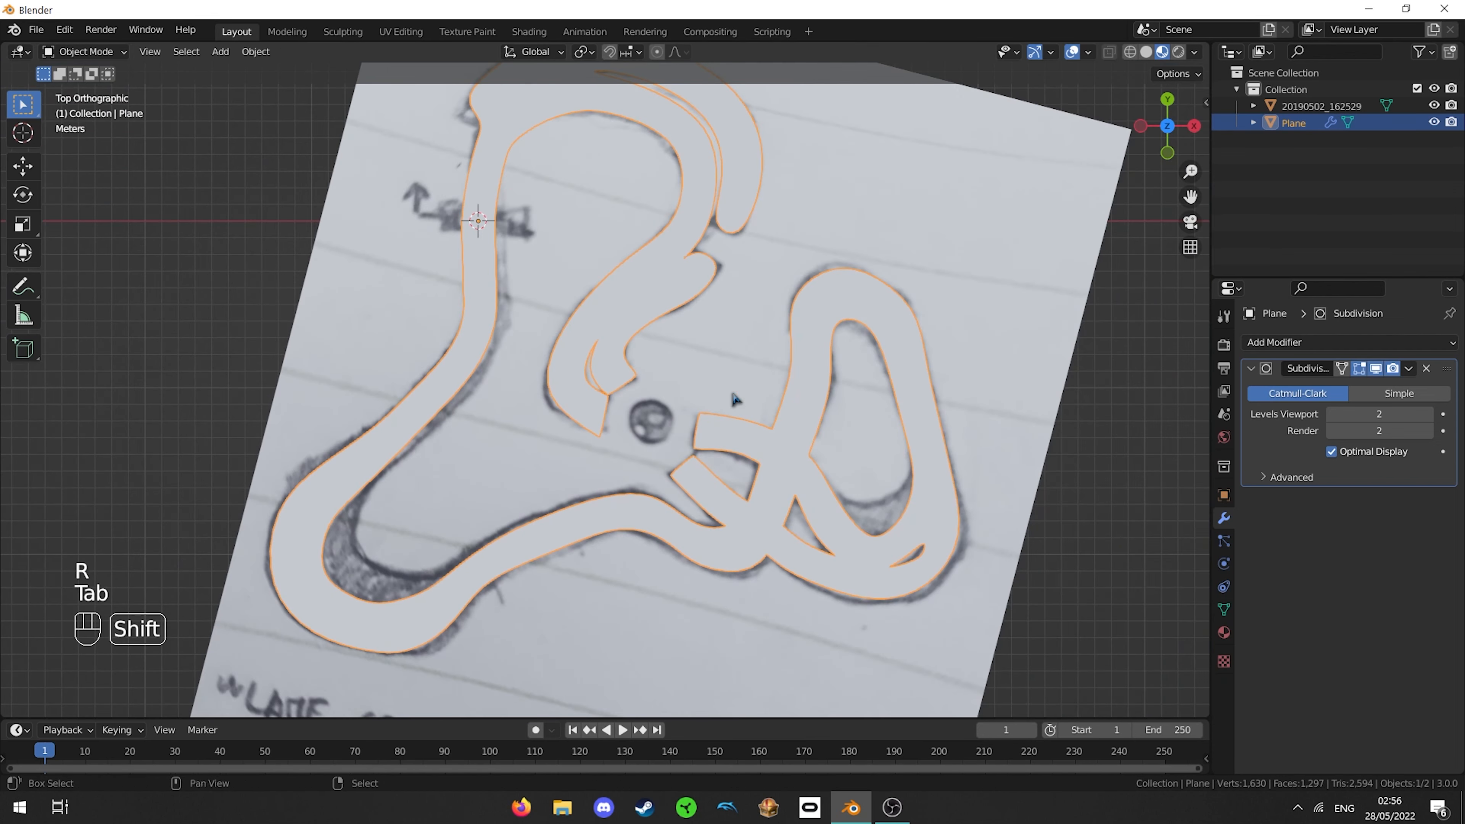
pyautogui.keyDown('shift'); pyautogui.moveTo(736, 399); pyautogui.dragTo(680, 386, button='middle'); pyautogui.keyUp('shift')
pyautogui.scroll(5, 667, 477)
pyautogui.press('Tab')
pyautogui.keyDown('shift'); pyautogui.rightClick(653, 504); pyautogui.keyUp('shift')
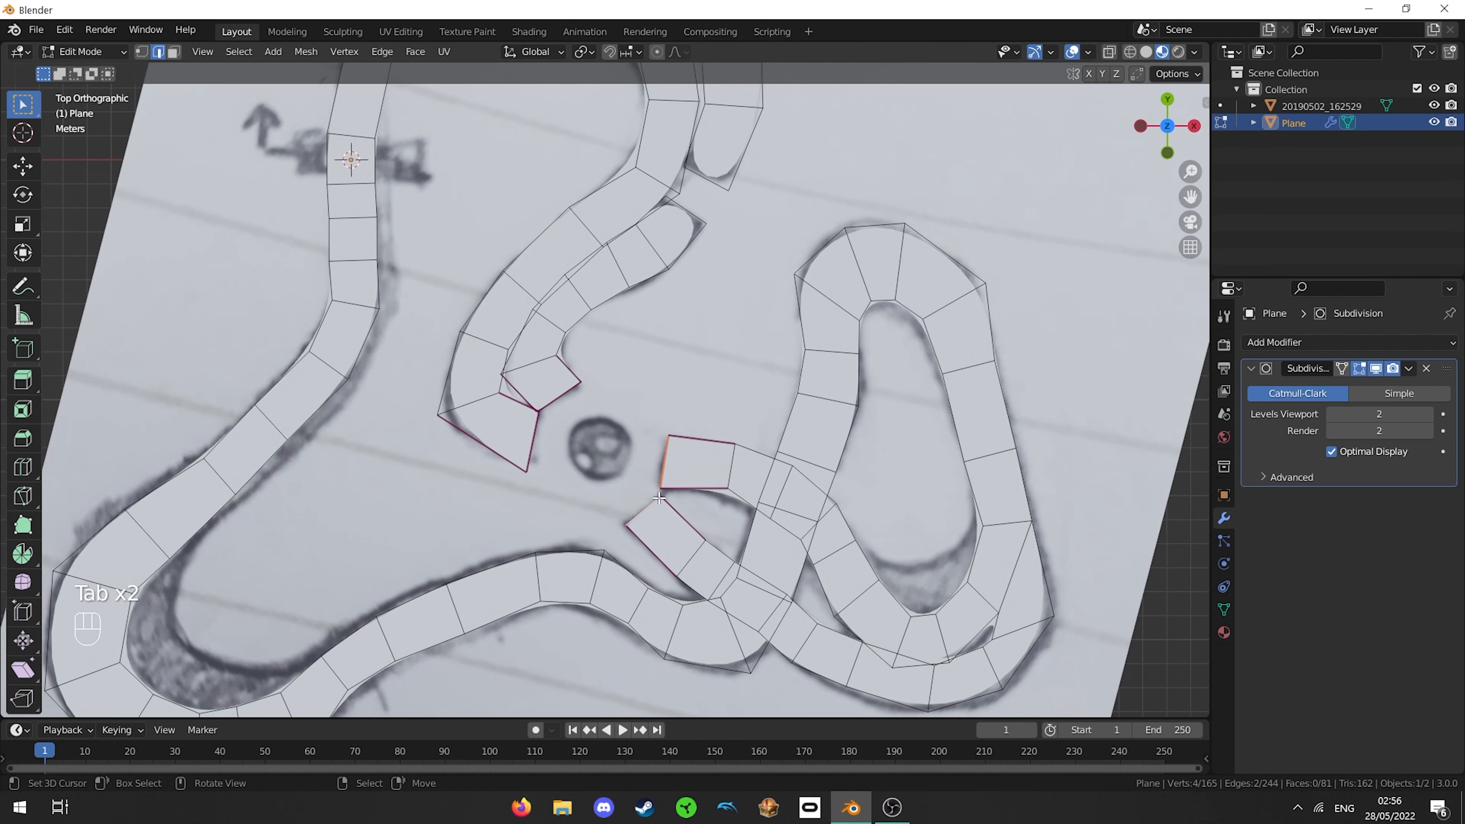
pyautogui.press('g')
pyautogui.click(650, 485)
pyautogui.press('s')
pyautogui.click(727, 443)
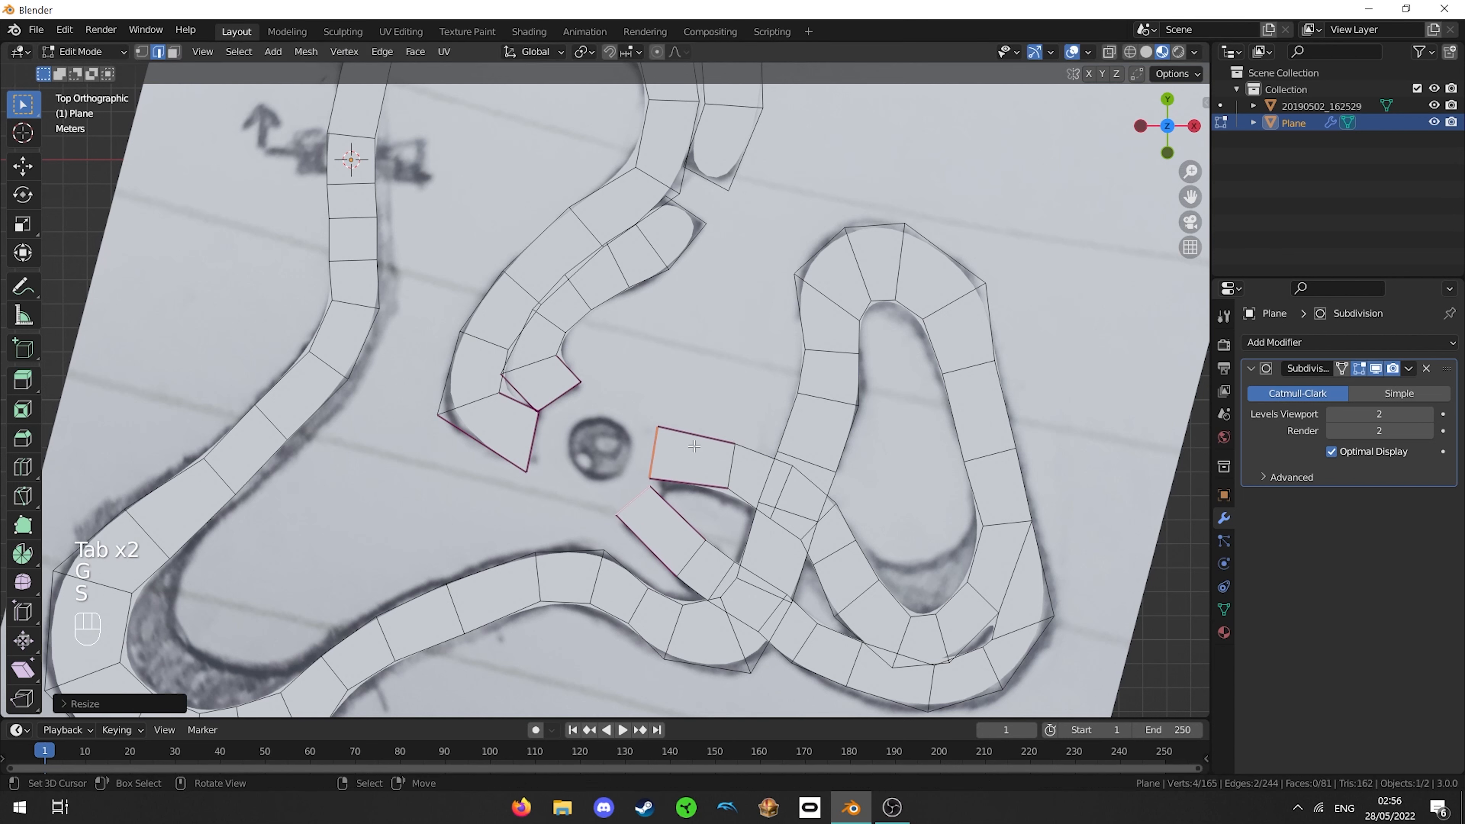
# - Nudge the end edges of the loop's upper and lower branches to refine their positions at the gap
pyautogui.rightClick(672, 449)
pyautogui.press('g')
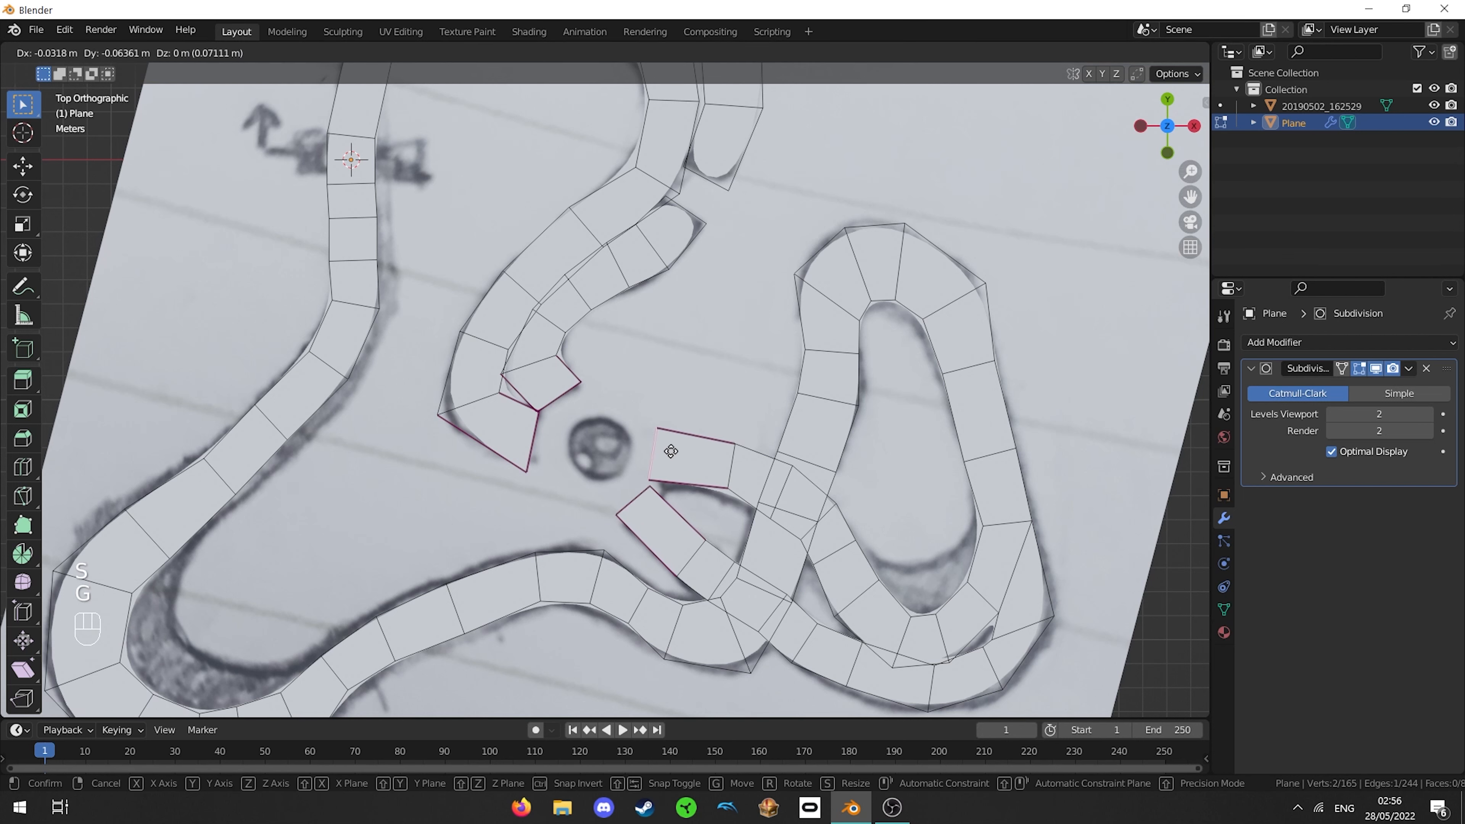
pyautogui.press('g')
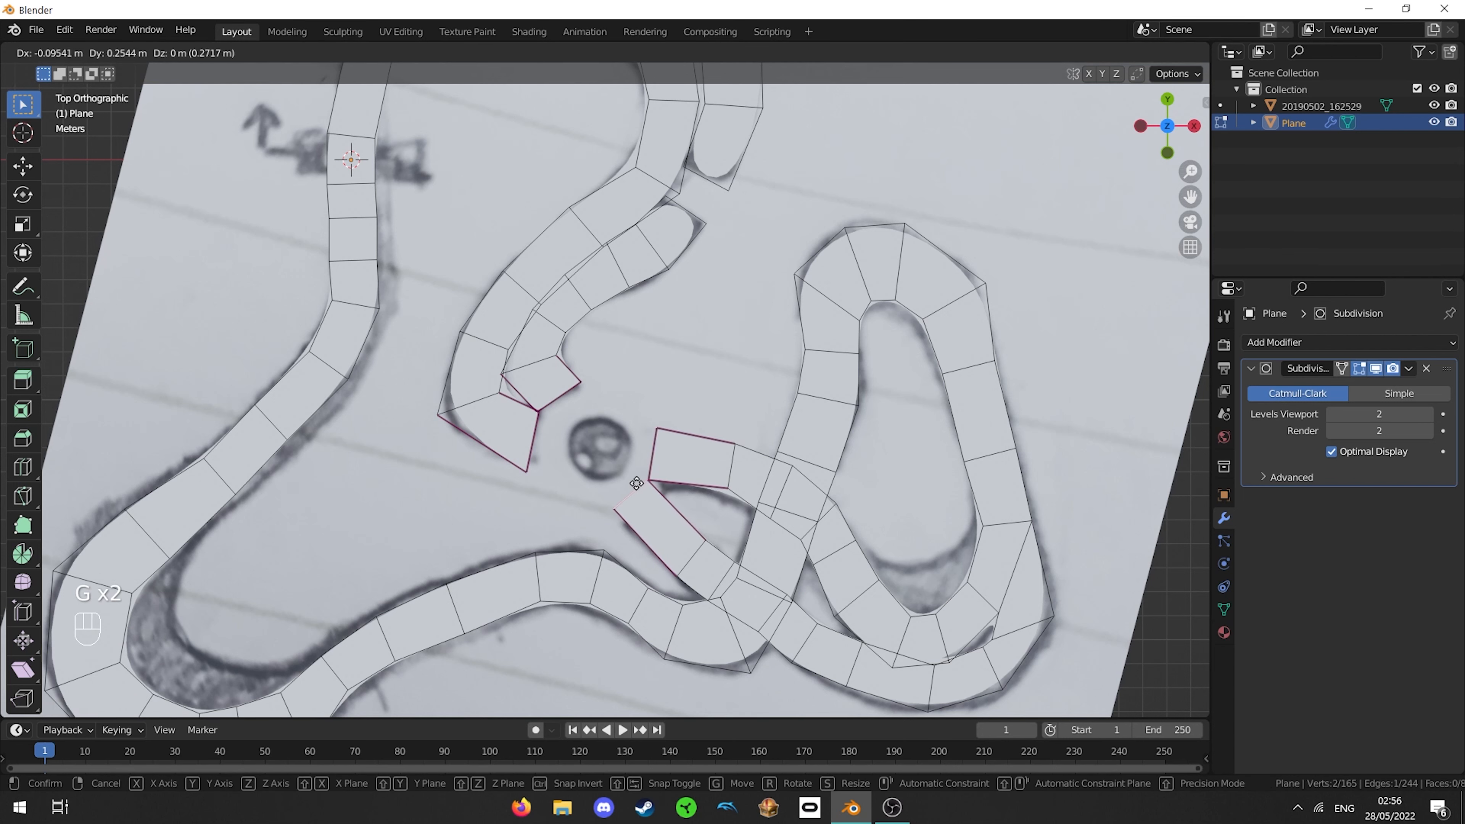
pyautogui.click(637, 486)
# - Shift the end edges of the outer and inner lanes slightly toward the gap opposite the loop's branches
pyautogui.rightClick(510, 444)
pyautogui.press('g')
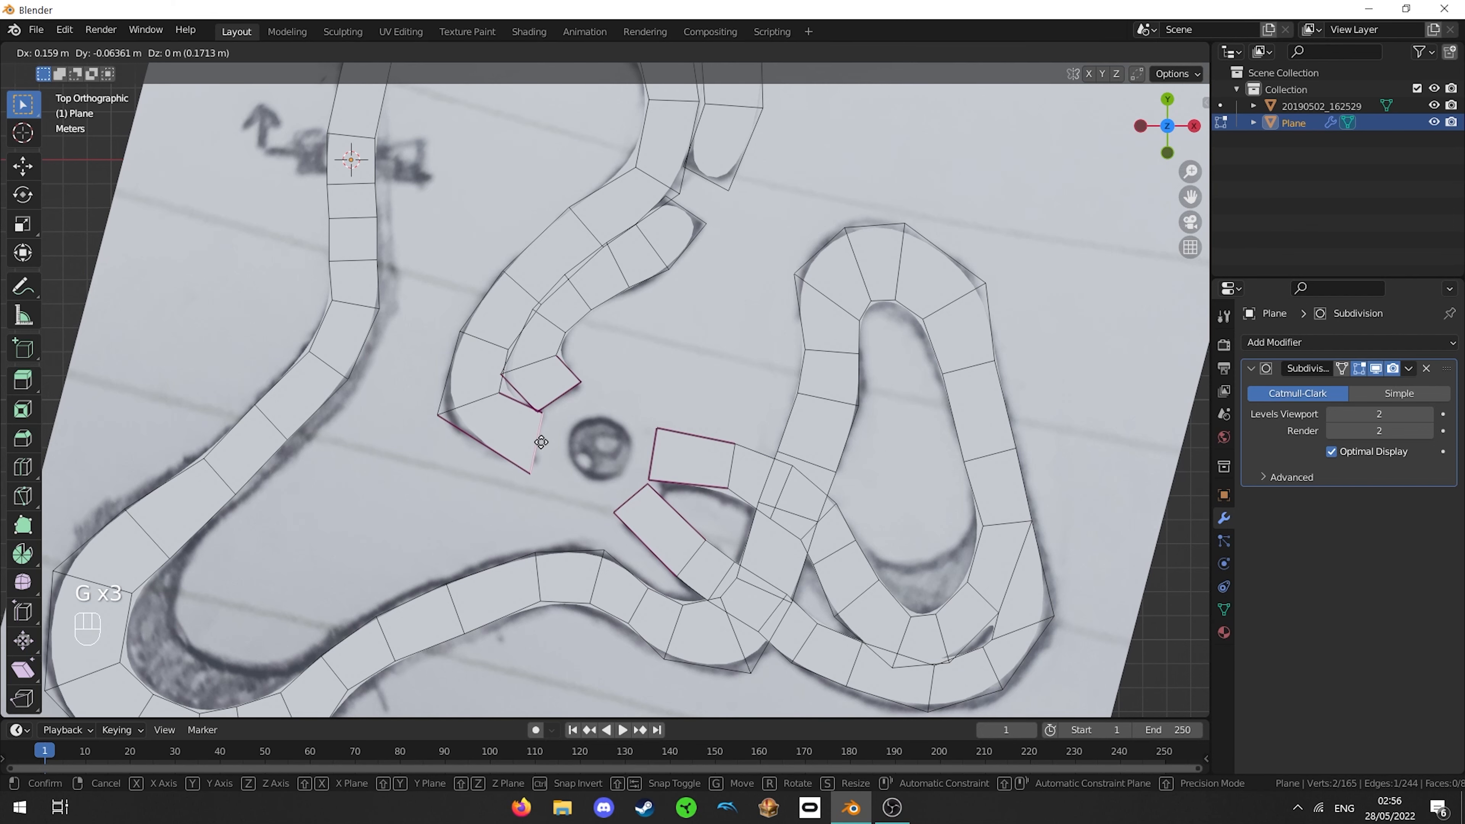
pyautogui.click(543, 444)
pyautogui.rightClick(561, 401)
pyautogui.press('g')
pyautogui.click(564, 402)
# - Crease the three boundary edges of the upper outer lane's end so it finishes with square corners
pyautogui.press('Tab')
pyautogui.scroll(-5, 663, 347)
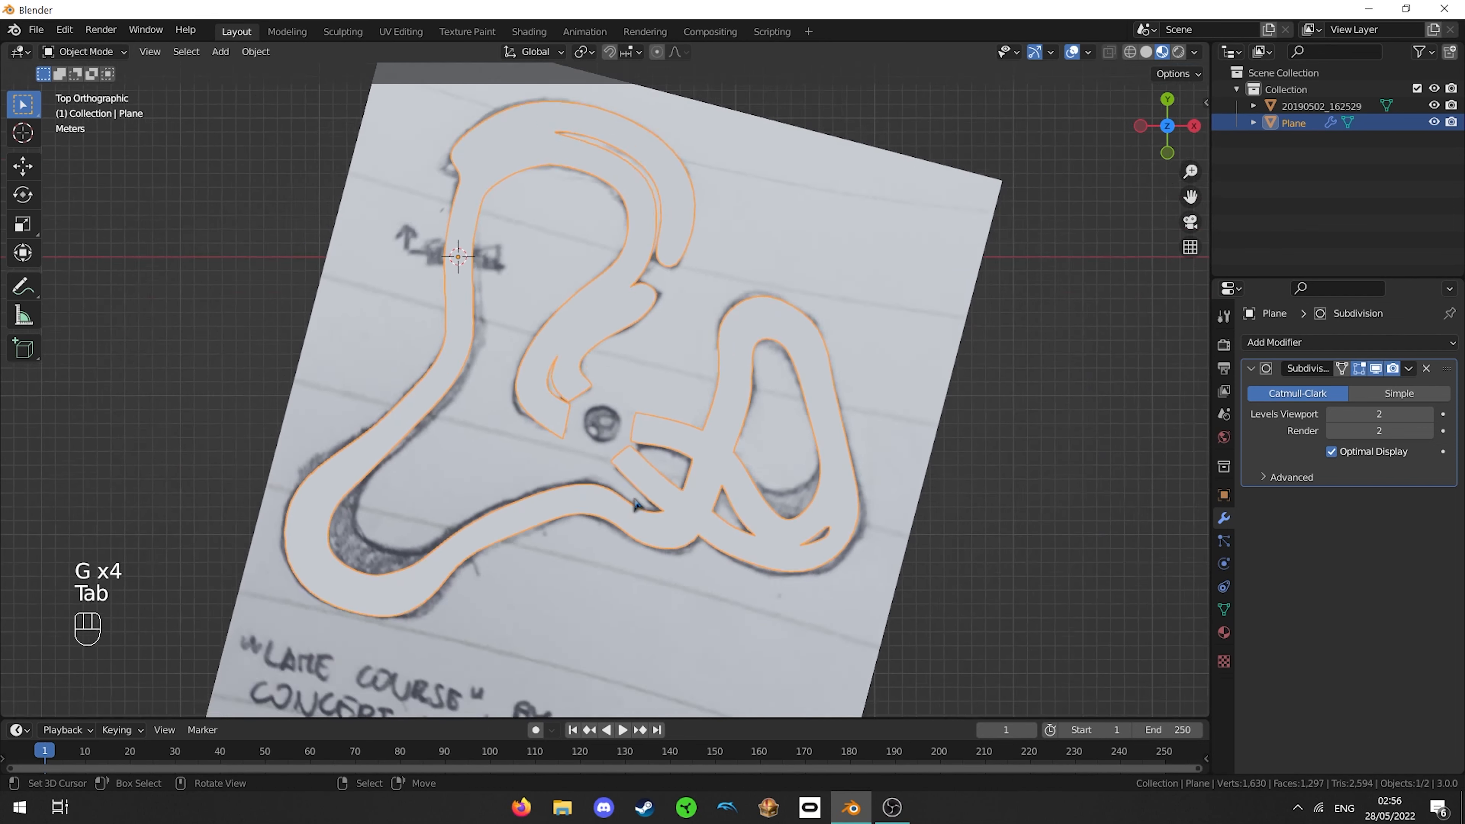
pyautogui.keyDown('shift'); pyautogui.moveTo(702, 309); pyautogui.dragTo(699, 345, button='middle'); pyautogui.keyUp('shift')
pyautogui.press('Tab')
pyautogui.scroll(5, 599, 395)
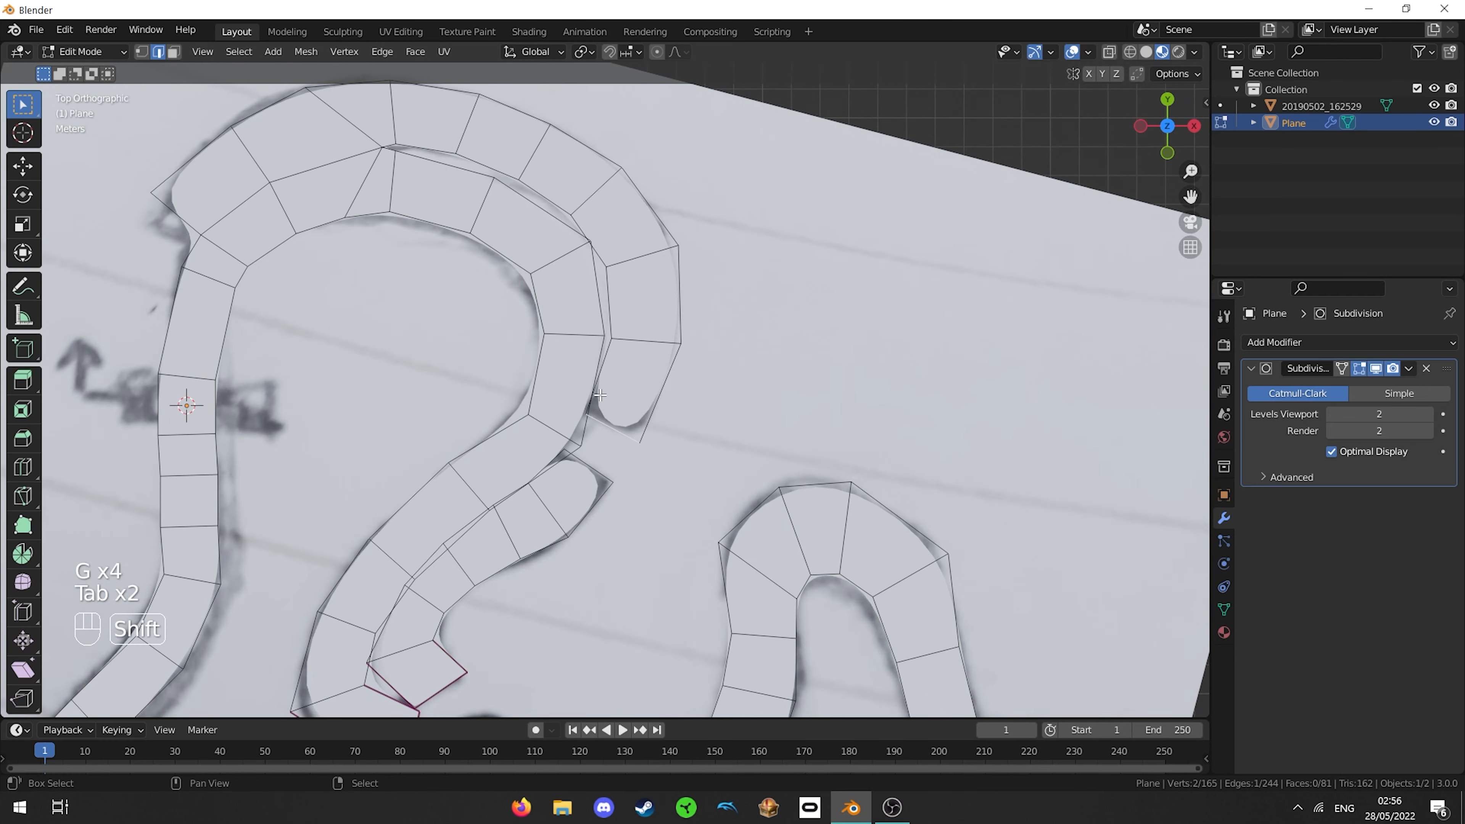
pyautogui.hotkey('shift', 'e')
pyautogui.click(728, 409)
# - Crease the three boundary edges of the short lane's end facing the upper outer lane
pyautogui.rightClick(572, 481)
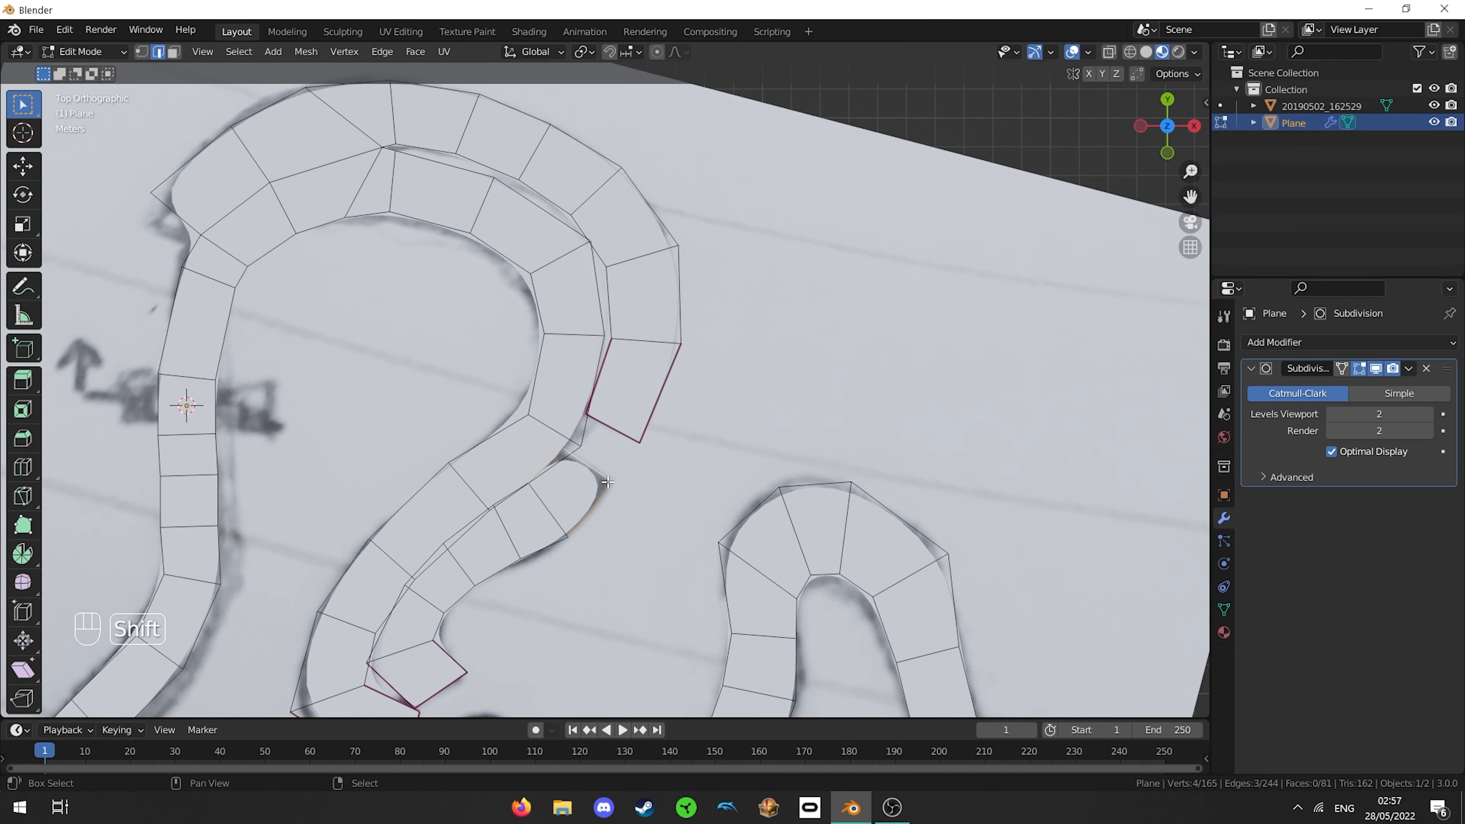
pyautogui.hotkey('shift', 'e')
pyautogui.click(654, 498)
# - Examine the whole smoothed track and its lane ends against the sketch in Object Mode from the top view
pyautogui.press('Tab')
pyautogui.scroll(-4, 576, 481)
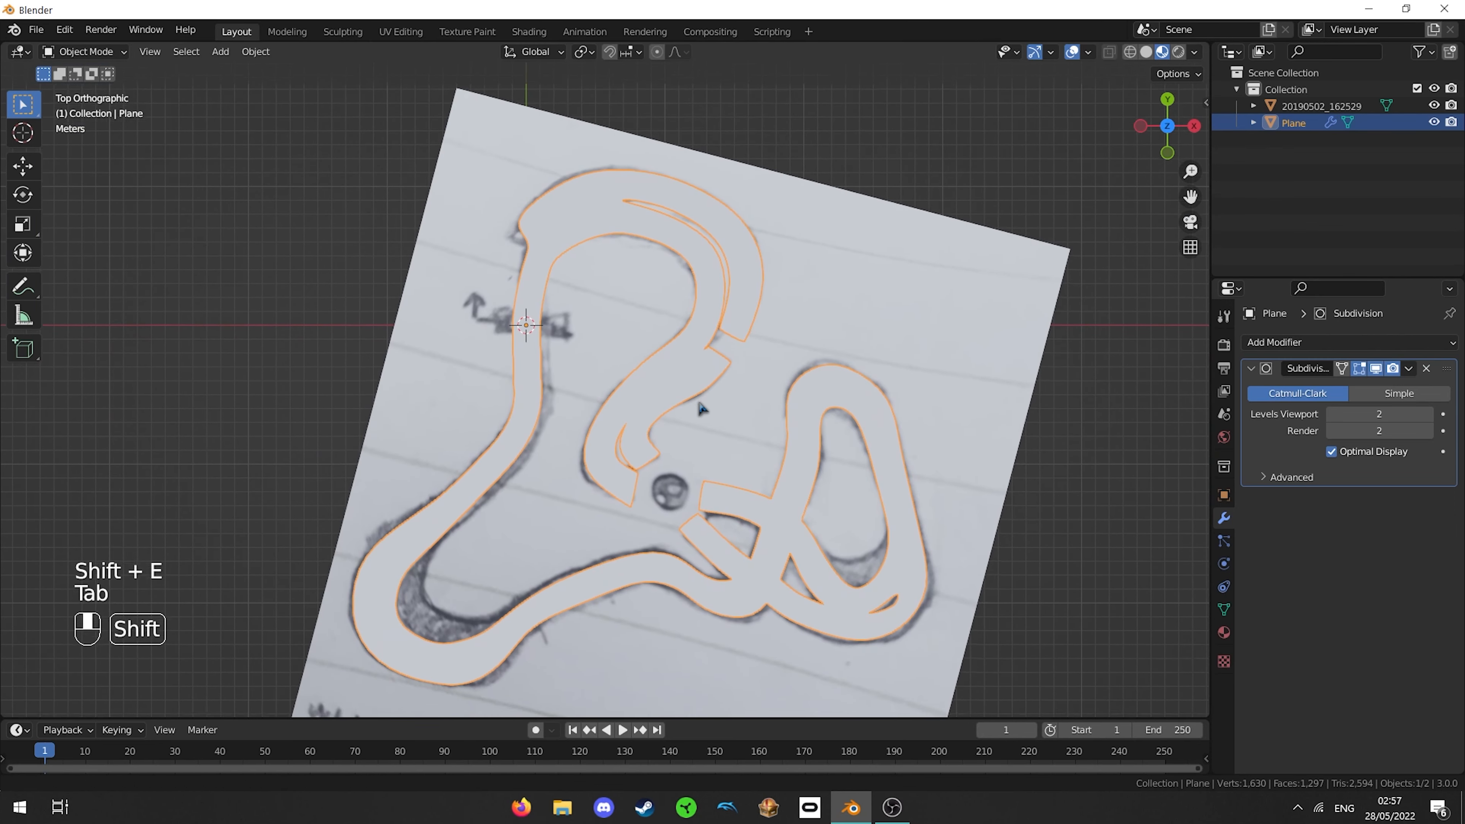
pyautogui.keyDown('shift'); pyautogui.moveTo(701, 408); pyautogui.dragTo(621, 327, button='middle'); pyautogui.keyUp('shift')
pyautogui.scroll(2, 630, 330)
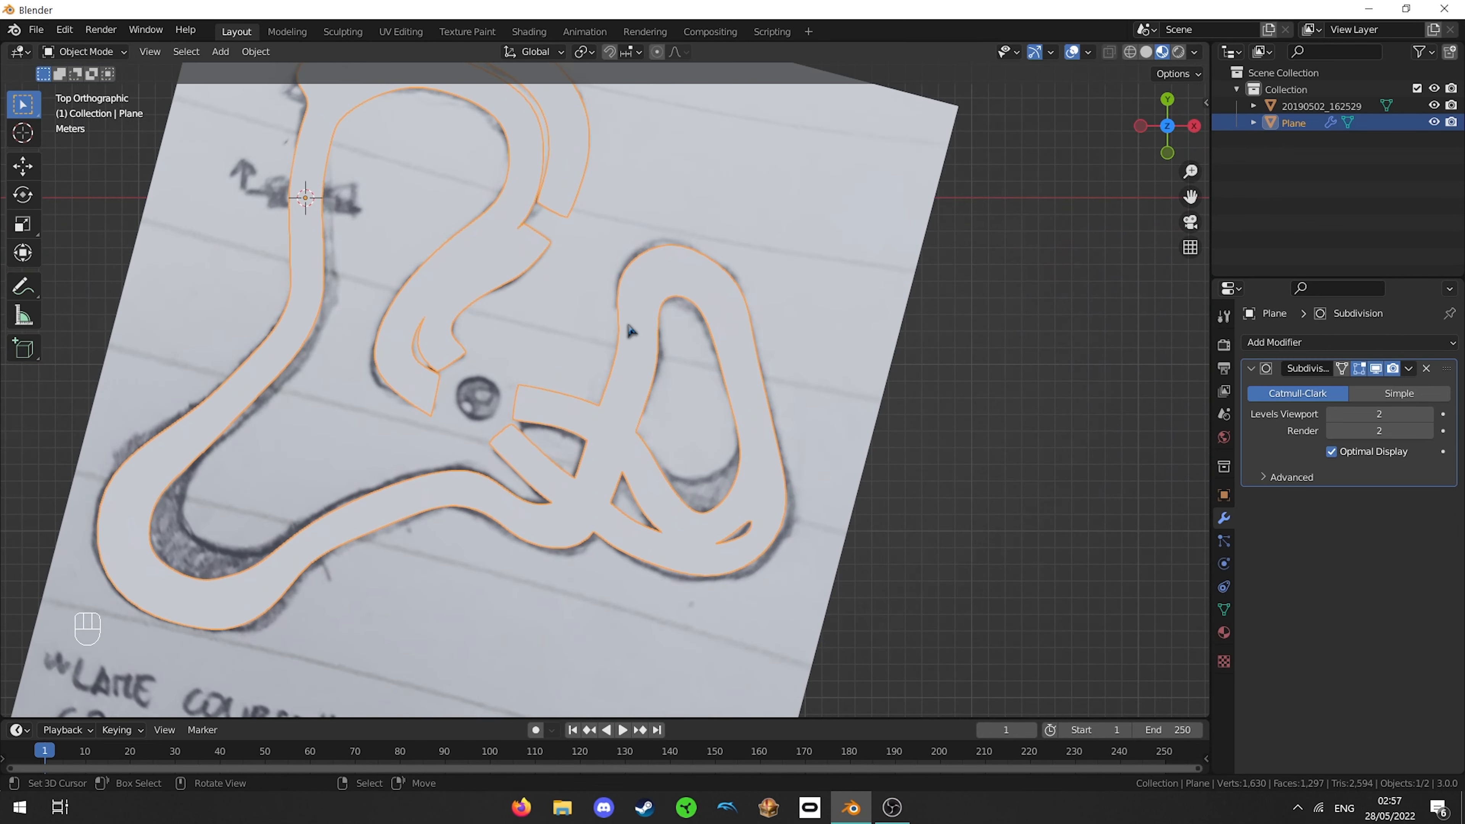
pyautogui.scroll(2, 638, 327)
pyautogui.scroll(-1, 641, 328)
pyautogui.keyDown('shift'); pyautogui.moveTo(695, 426); pyautogui.dragTo(797, 526, button='middle'); pyautogui.keyUp('shift')
pyautogui.keyDown('shift'); pyautogui.moveTo(630, 486); pyautogui.dragTo(562, 484, button='middle'); pyautogui.keyUp('shift')
pyautogui.scroll(-3, 563, 484)
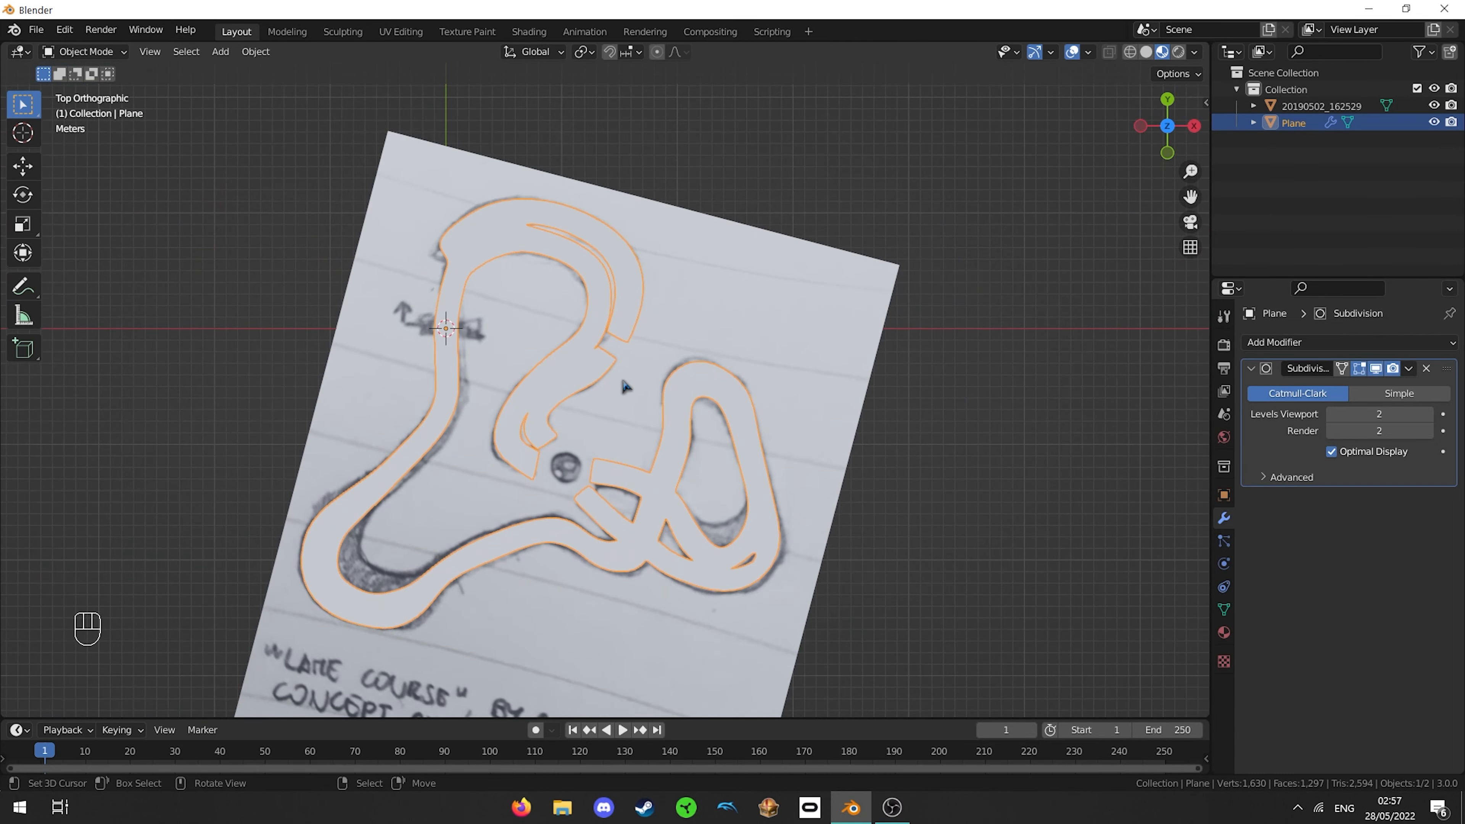
pyautogui.moveTo(625, 386); pyautogui.dragTo(671, 379, button='middle')
pyautogui.press('KP_7')
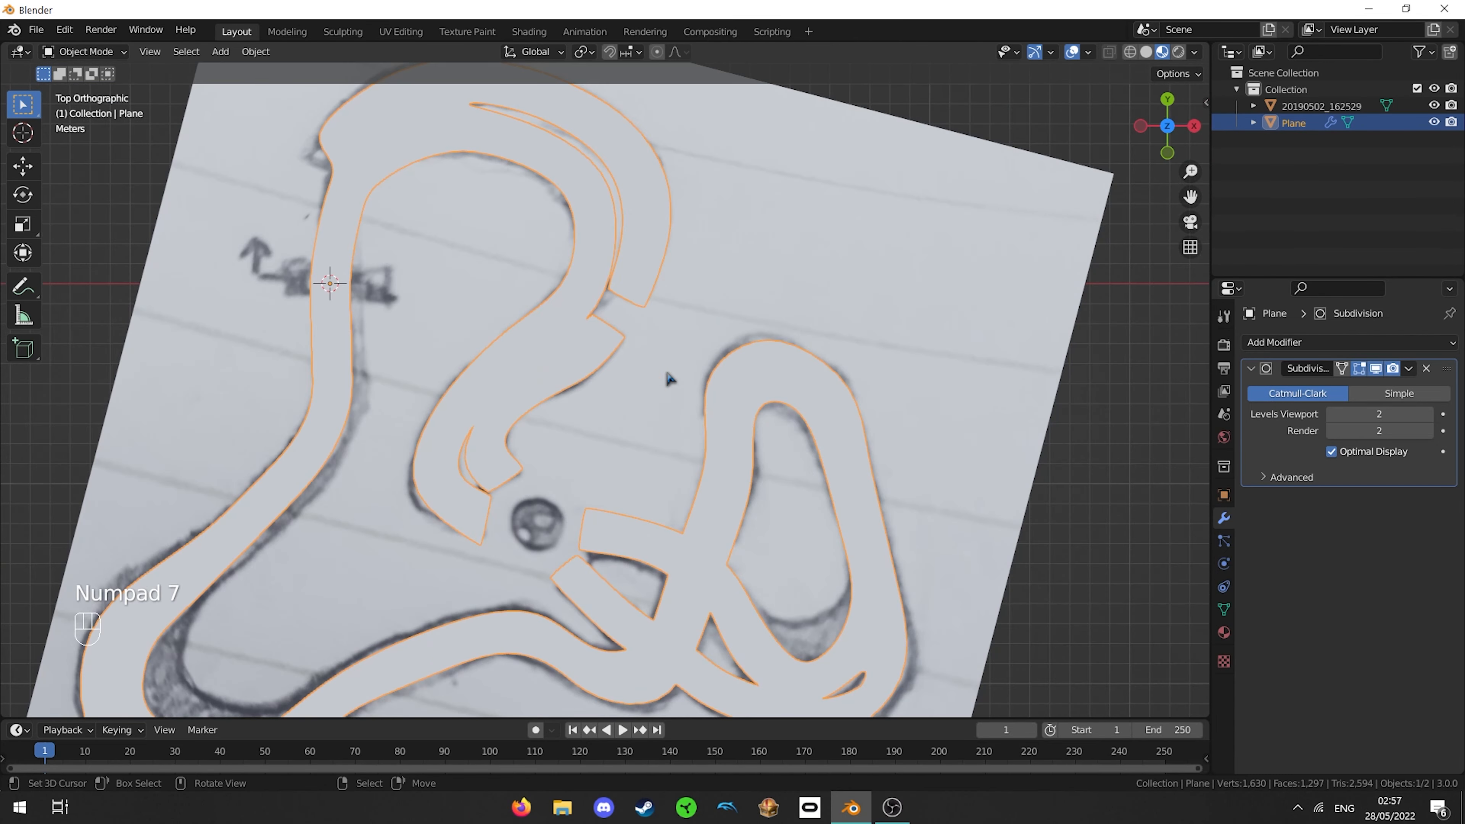
# - Extrude the outer edge of the straight road section just past the start line along X to form a side branch
pyautogui.press('Tab')
pyautogui.keyDown('shift'); pyautogui.moveTo(297, 373); pyautogui.dragTo(676, 439, button='middle'); pyautogui.keyUp('shift')
pyautogui.scroll(3, 732, 405)
pyautogui.scroll(2, 415, 325)
pyautogui.press('e')
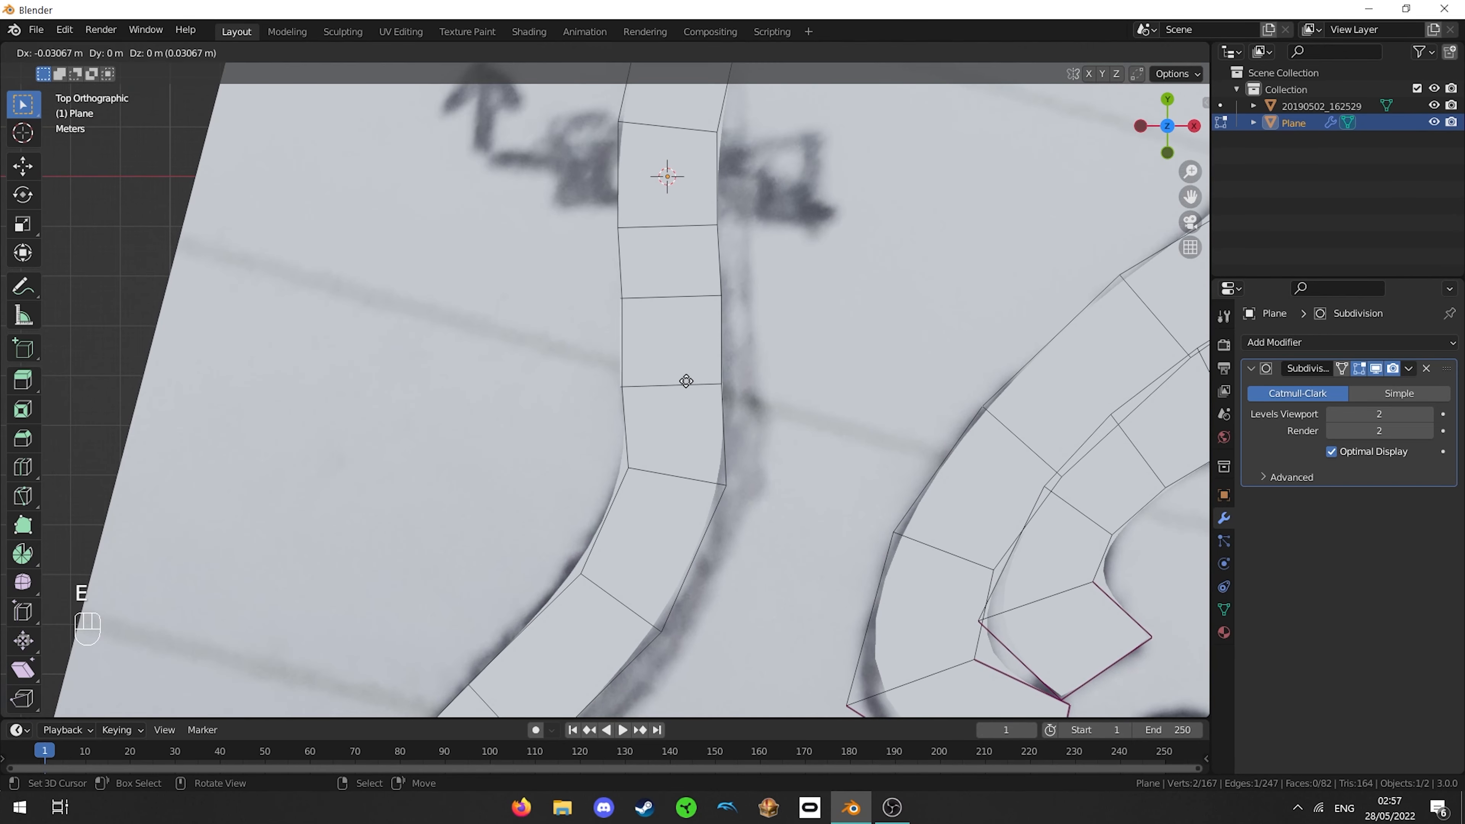
pyautogui.press('x')
pyautogui.click(455, 392)
pyautogui.press('Tab')
pyautogui.press('Tab')
pyautogui.press('Tab')
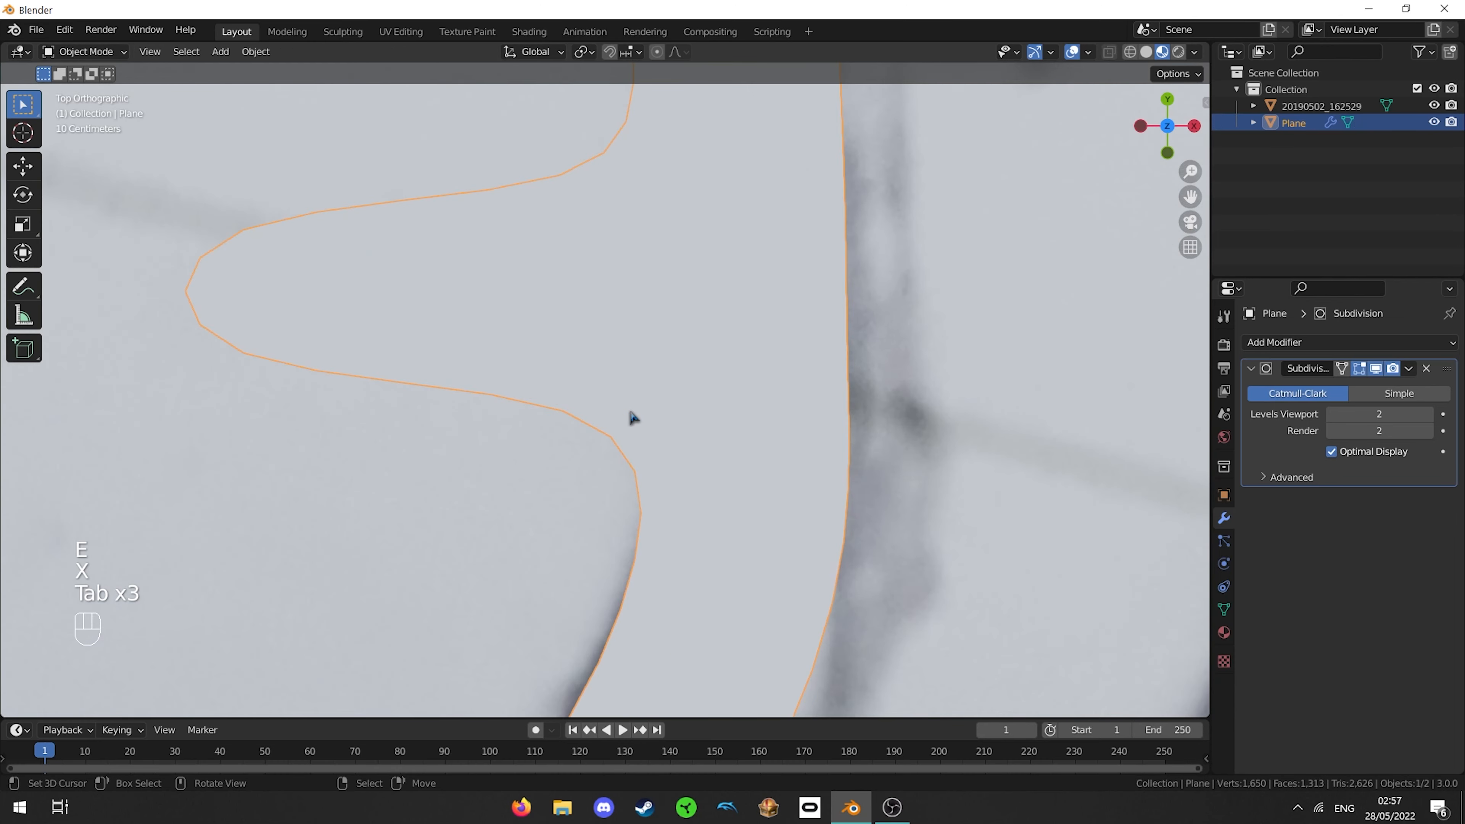
pyautogui.scroll(2, 631, 416)
pyautogui.press('Tab')
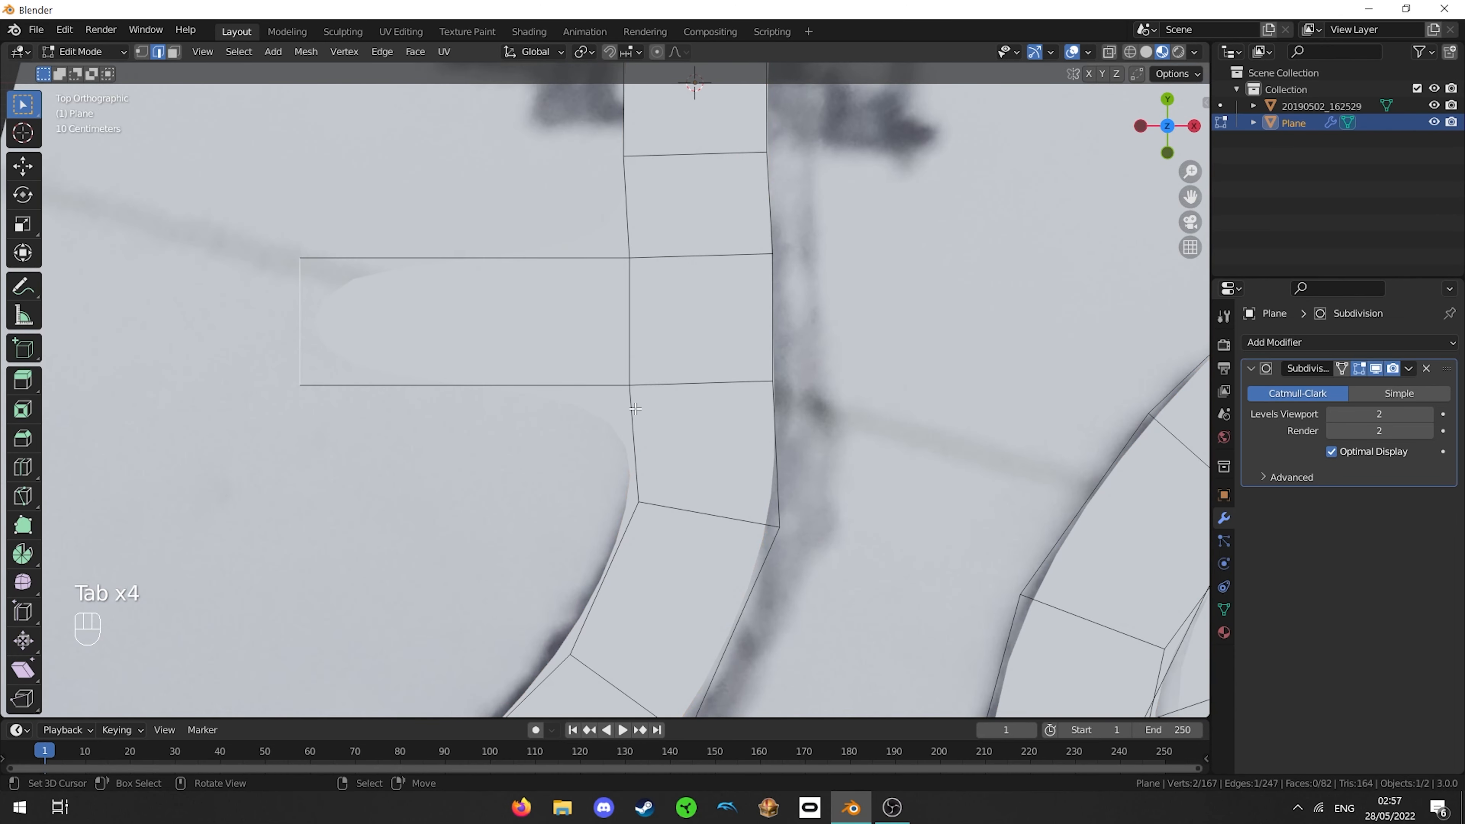
# - Crease the edges where the side branch meets the road, including its lower side and the adjoining road edge
pyautogui.keyDown('shift'); pyautogui.click(635, 408); pyautogui.keyUp('shift')
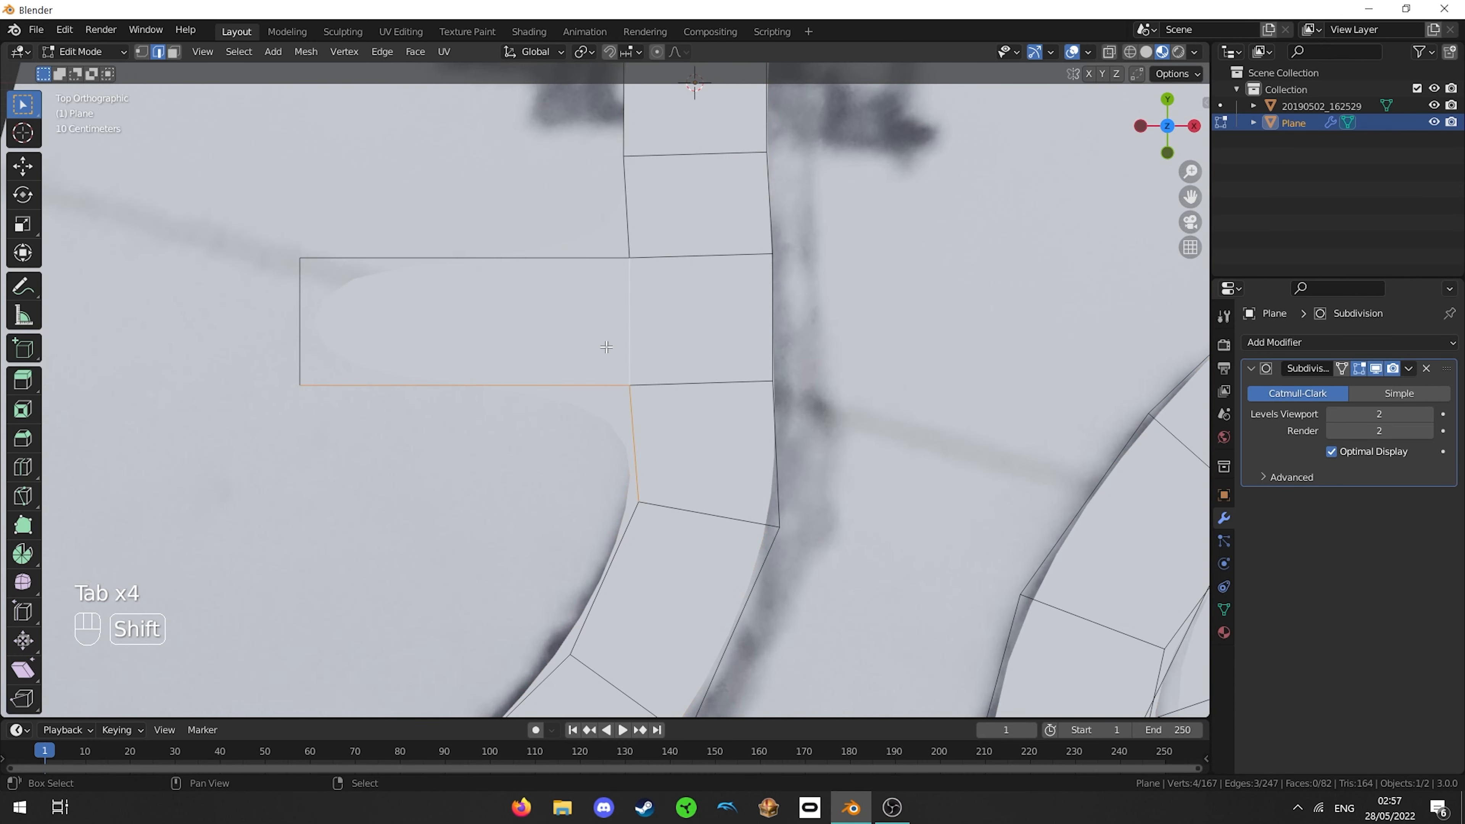
pyautogui.hotkey('shift', 'e')
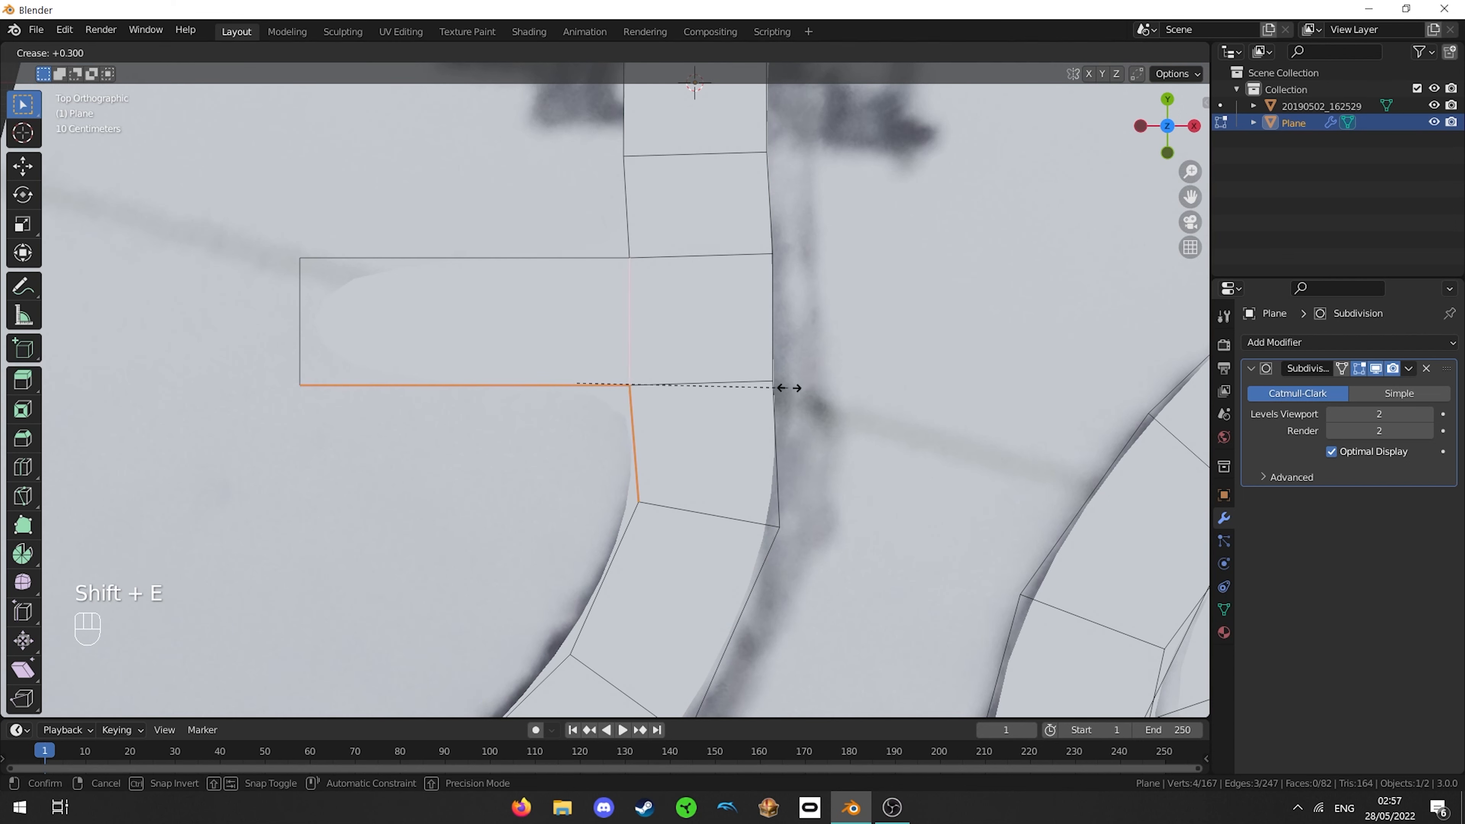
pyautogui.click(877, 386)
pyautogui.press('Tab')
pyautogui.scroll(2, 888, 390)
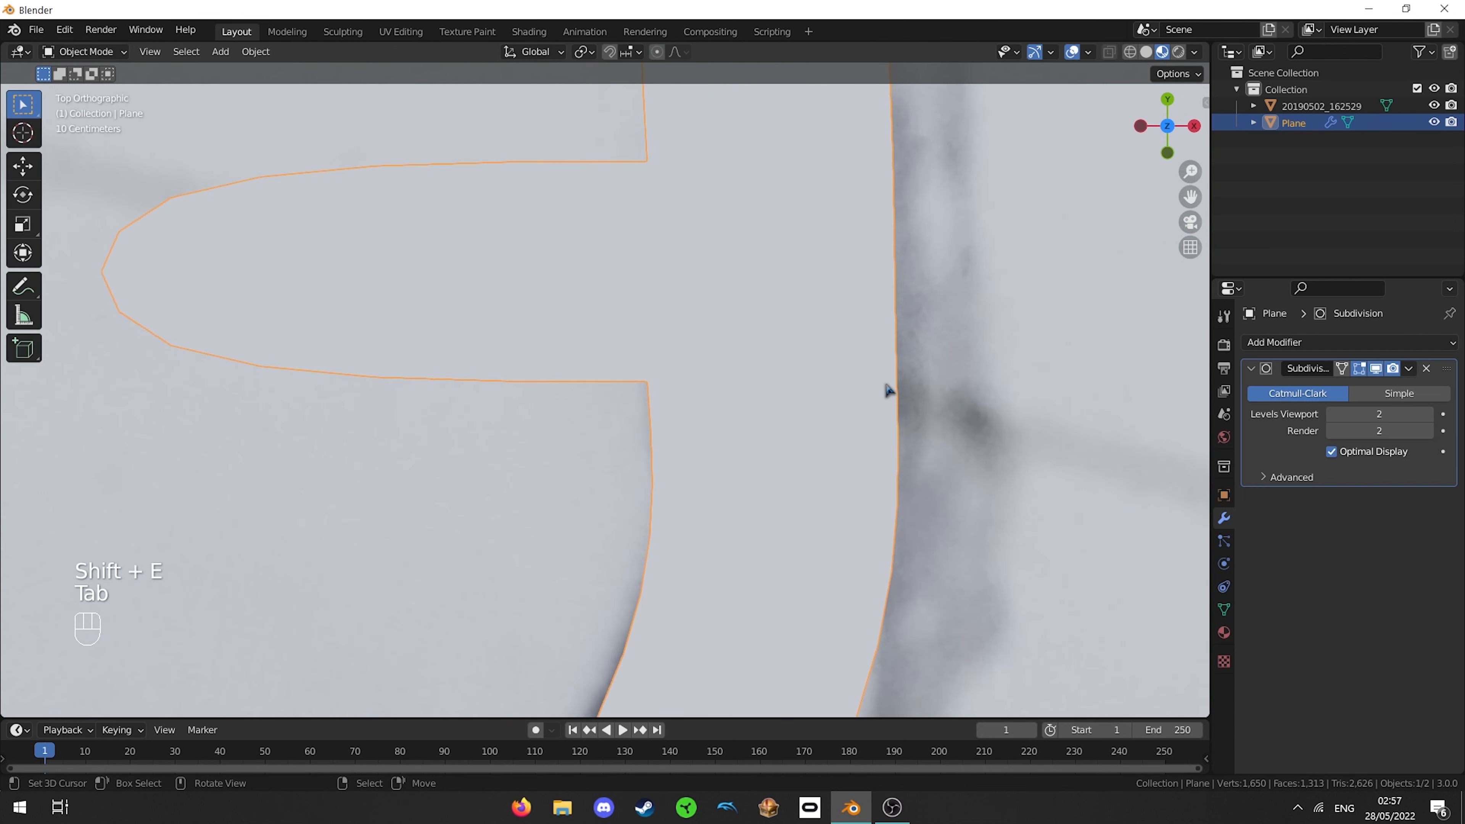
# - Crease the upper side and the outer end edge of the side branch
pyautogui.scroll(-4, 888, 391)
pyautogui.press('Tab')
pyautogui.rightClick(461, 290)
pyautogui.keyDown('shift'); pyautogui.rightClick(375, 319); pyautogui.keyUp('shift')
pyautogui.hotkey('shift', 'e')
pyautogui.click(52, 388)
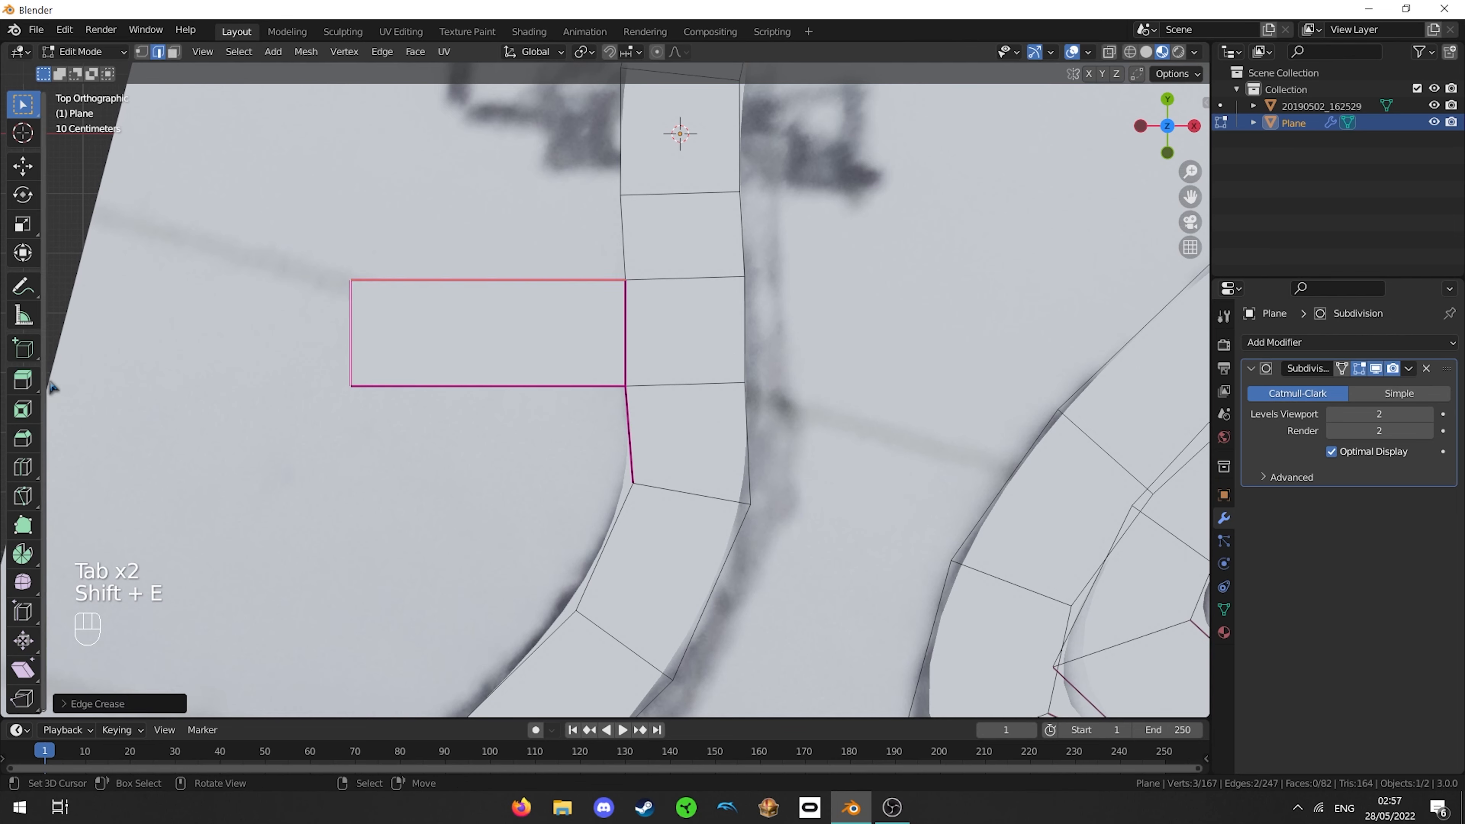
pyautogui.press('Tab')
pyautogui.scroll(-6, 559, 337)
# - Extrude the branch's outer end edge into another segment and rotate it to begin a curve
pyautogui.click(458, 366)
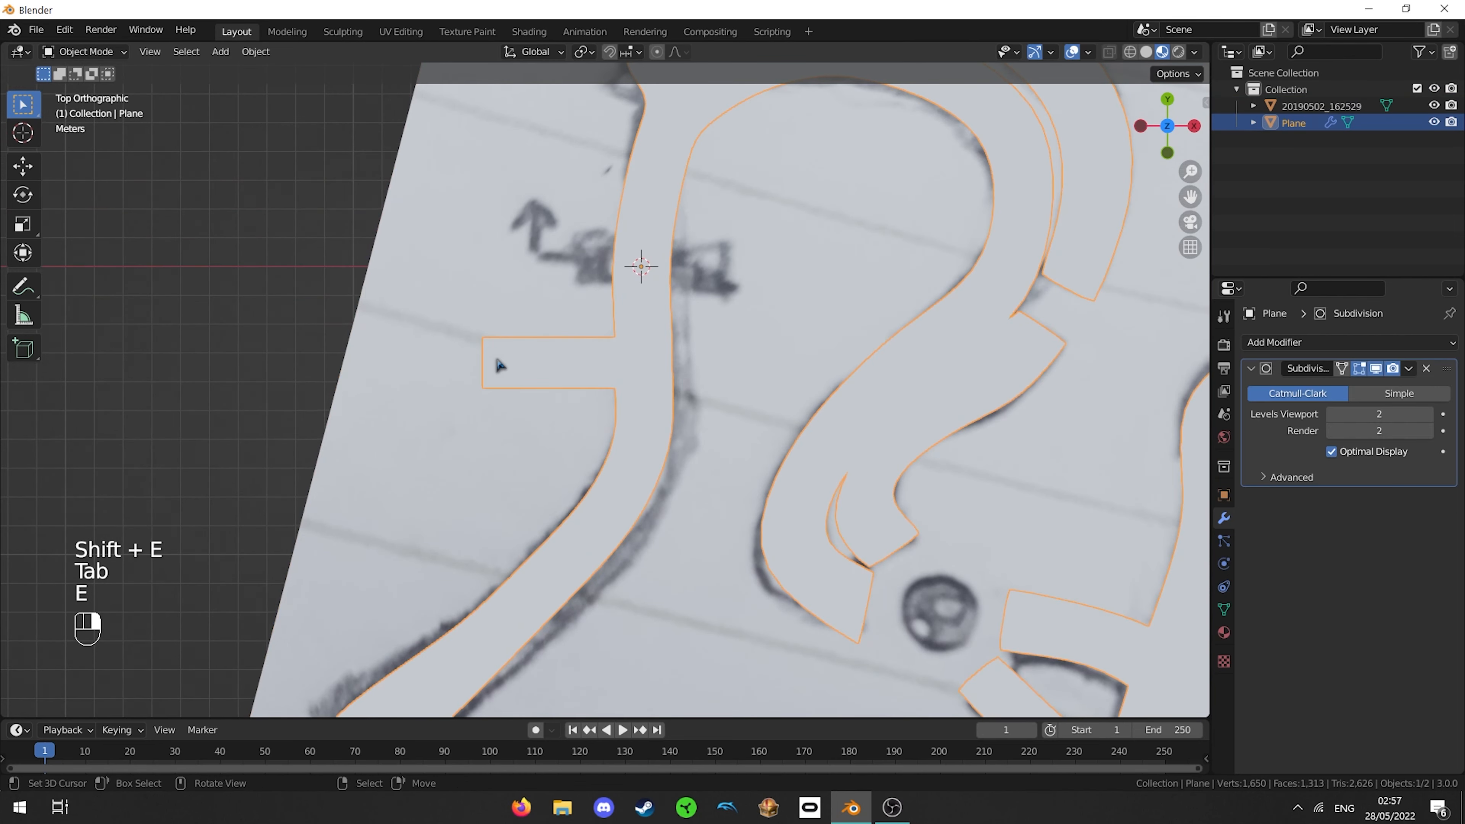
pyautogui.press('Tab')
pyautogui.press('e')
pyautogui.press('r')
pyautogui.click(498, 330)
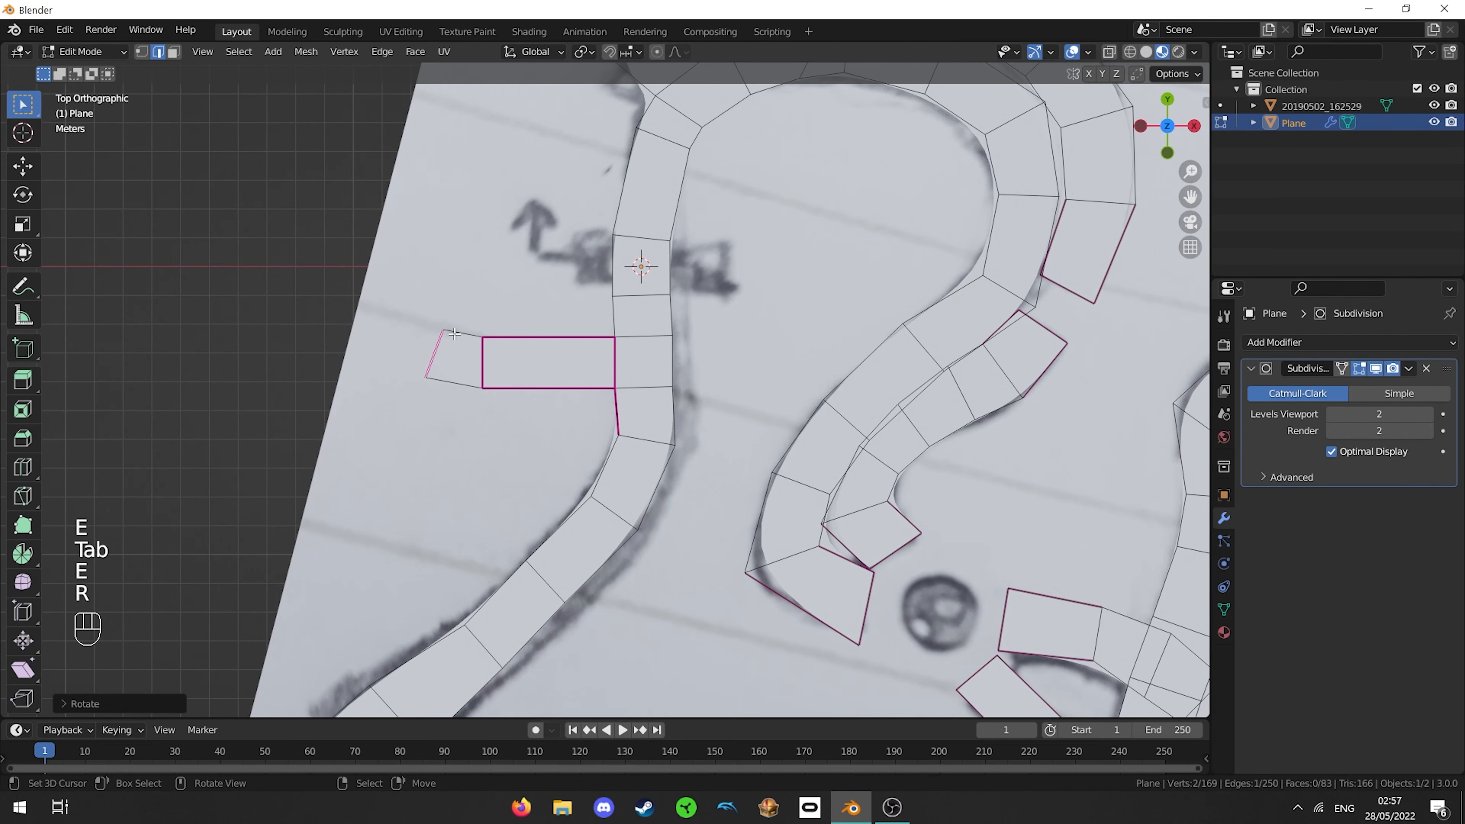
# - Crease the two side edges of the newly extruded branch segment
pyautogui.rightClick(464, 335)
pyautogui.keyDown('shift'); pyautogui.rightClick(461, 383); pyautogui.keyUp('shift')
pyautogui.hotkey('shift', 'e')
pyautogui.click(1111, 414)
pyautogui.press('Tab')
pyautogui.scroll(-3, 772, 358)
pyautogui.press('Tab')
# - Extend the branch with two more segments curving back toward the start arrow and crease their side edges
pyautogui.rightClick(506, 372)
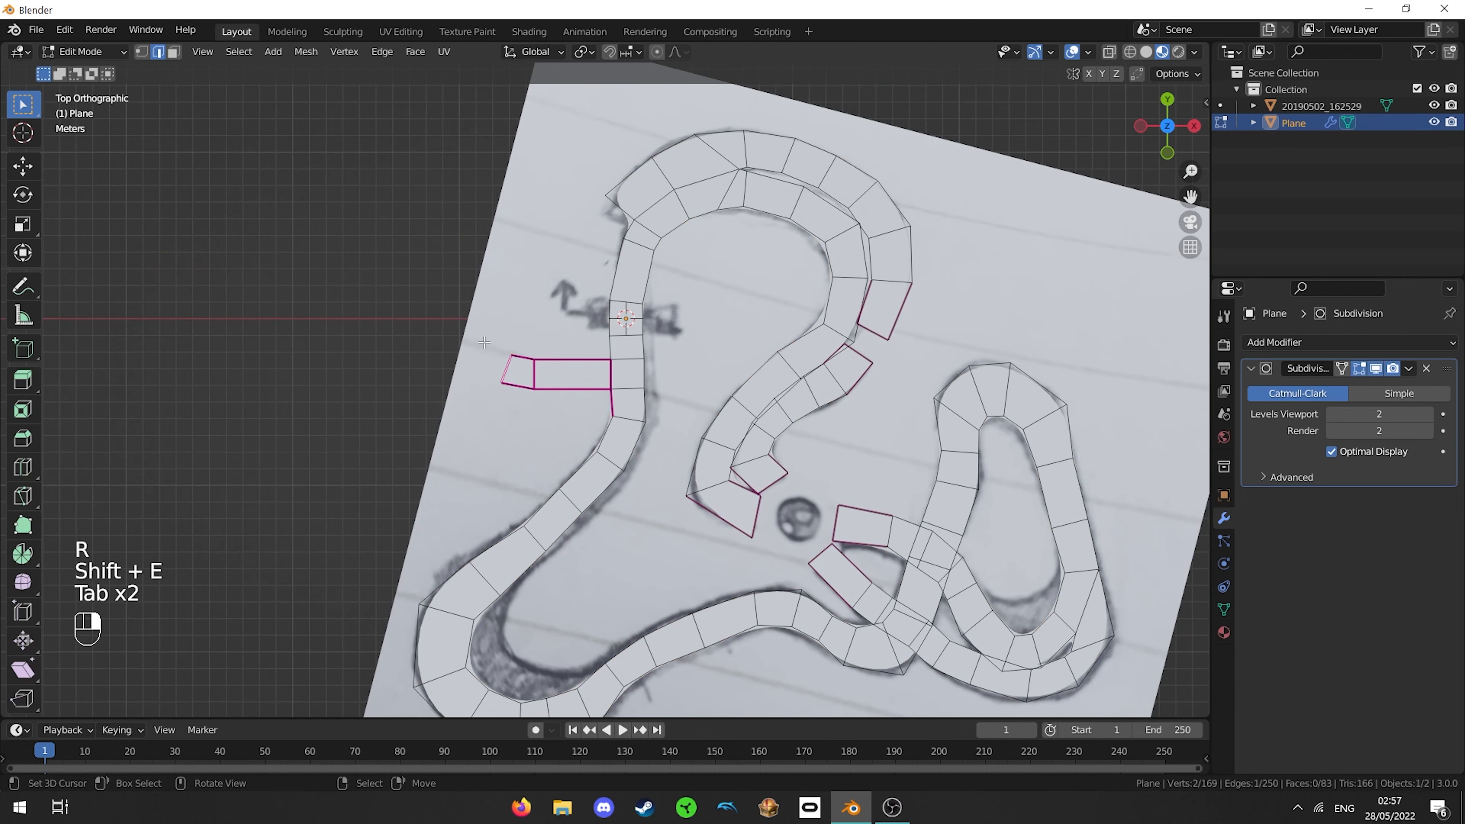
pyautogui.keyDown('ctrl'); pyautogui.rightClick(468, 318); pyautogui.keyUp('ctrl')
pyautogui.keyDown('ctrl'); pyautogui.rightClick(503, 253); pyautogui.keyUp('ctrl')
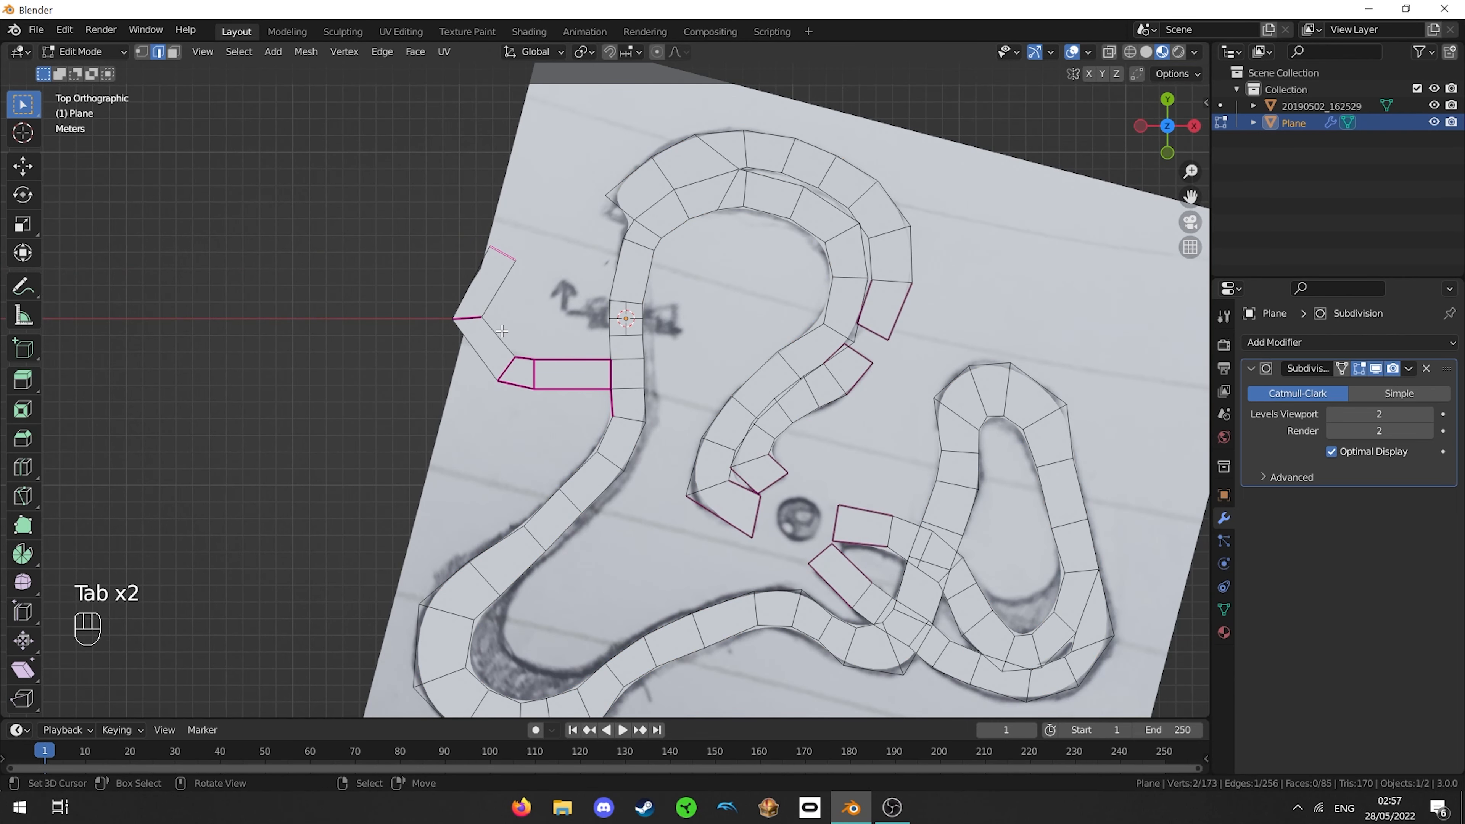
pyautogui.press('Tab')
pyautogui.press('Tab')
pyautogui.hotkey('shift', 'e')
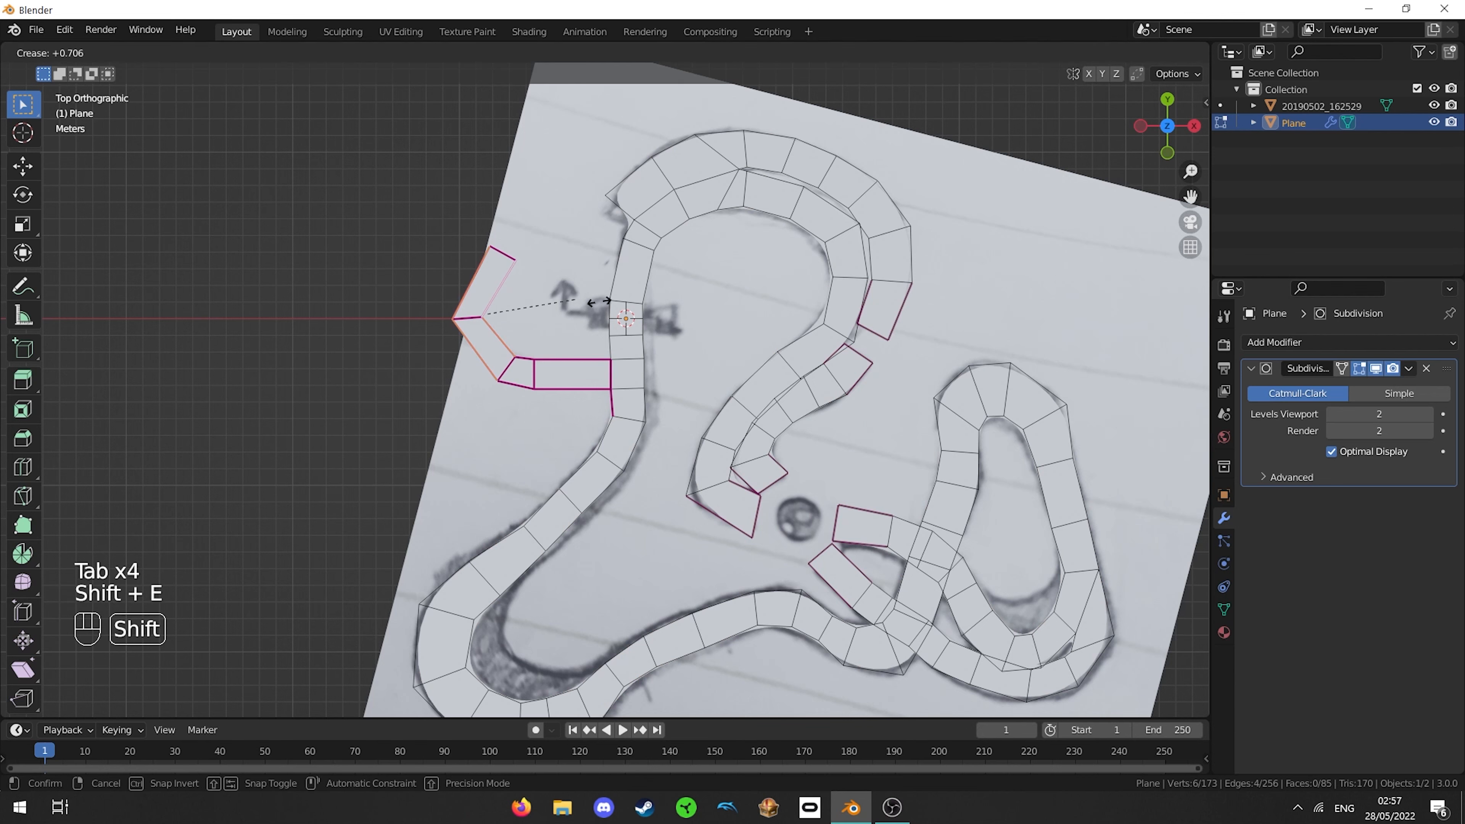
pyautogui.press('Tab')
pyautogui.scroll(4, 497, 334)
pyautogui.scroll(-3, 559, 398)
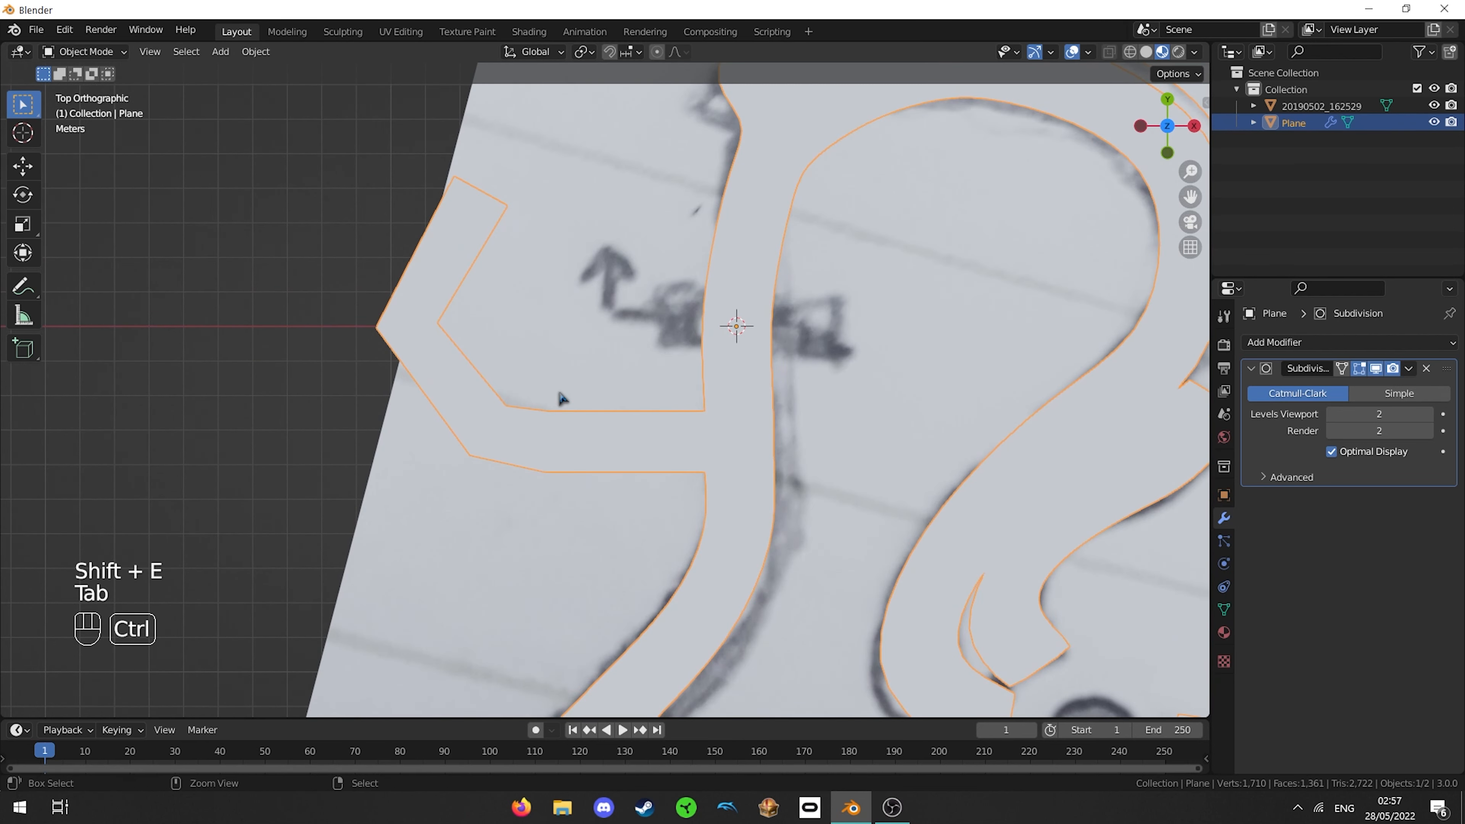
# - Select all faces of the side branch and delete them
pyautogui.press('Tab')
pyautogui.press('c')
pyautogui.moveTo(380, 339); pyautogui.dragTo(577, 450)
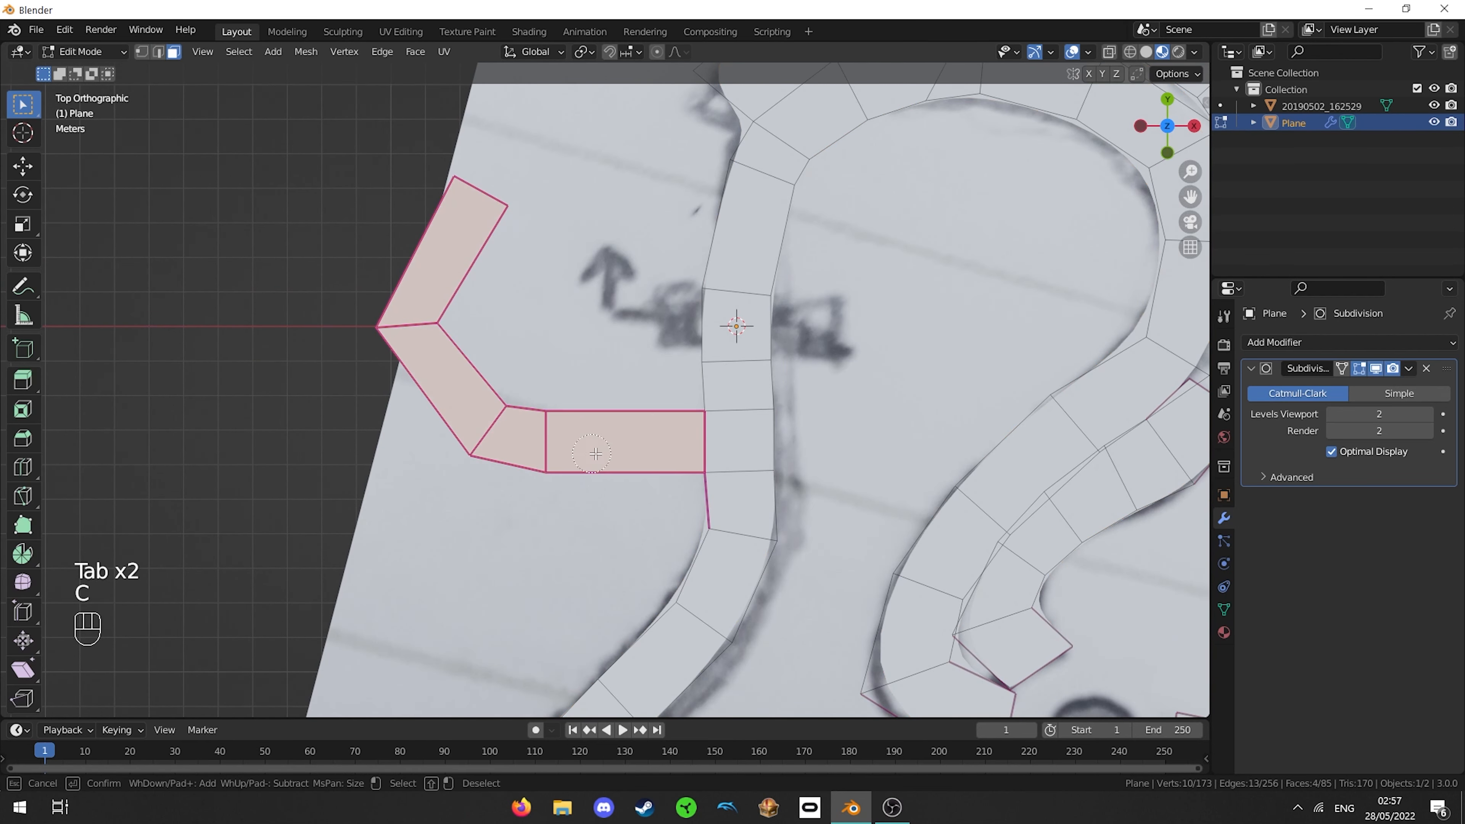
pyautogui.press('x')
pyautogui.click(540, 454)
# - Remove the crease from the two road edges where the branch was attached, using a crease value of -1
pyautogui.click(158, 52)
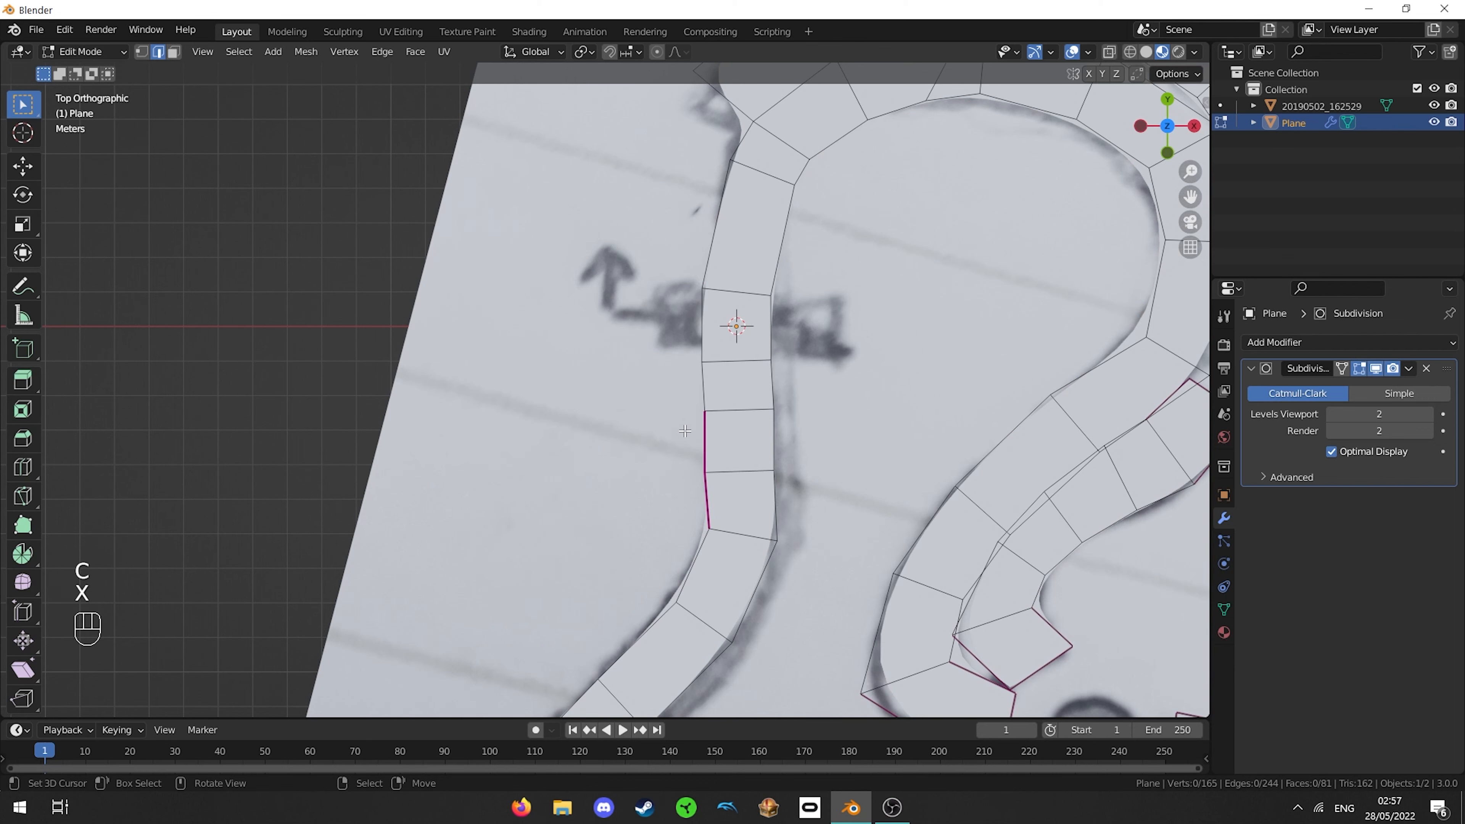
pyautogui.click(705, 442)
pyautogui.keyDown('shift'); pyautogui.click(704, 499); pyautogui.keyUp('shift')
pyautogui.hotkey('shift', 'e')
pyautogui.press('-')
pyautogui.press('1')
pyautogui.press('Return')
pyautogui.press('Tab')
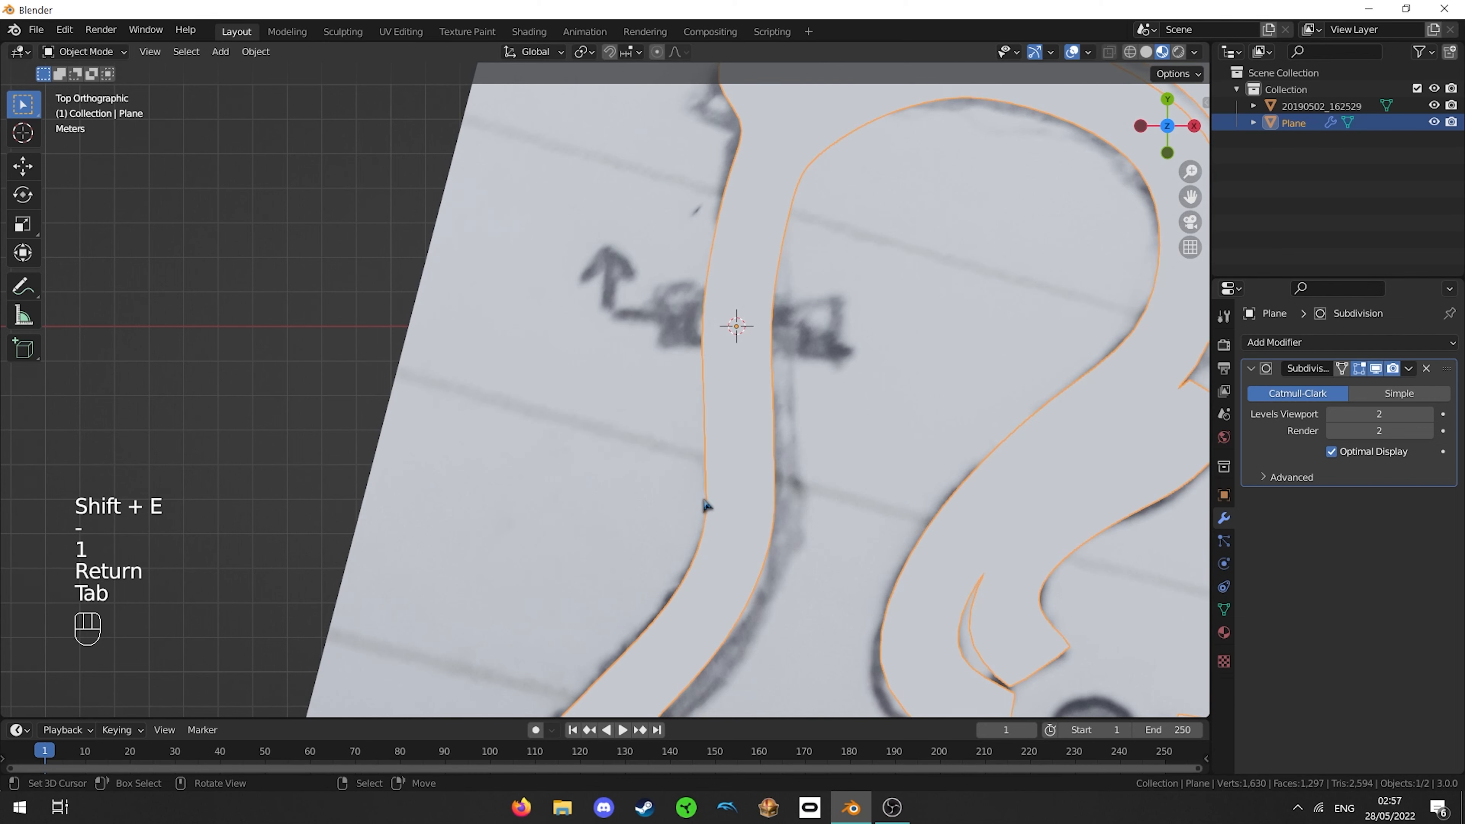
# - Create a new material for the track mesh and name it Road
pyautogui.scroll(-5, 637, 403)
pyautogui.keyDown('shift'); pyautogui.moveTo(638, 402); pyautogui.dragTo(505, 313, button='middle'); pyautogui.keyUp('shift')
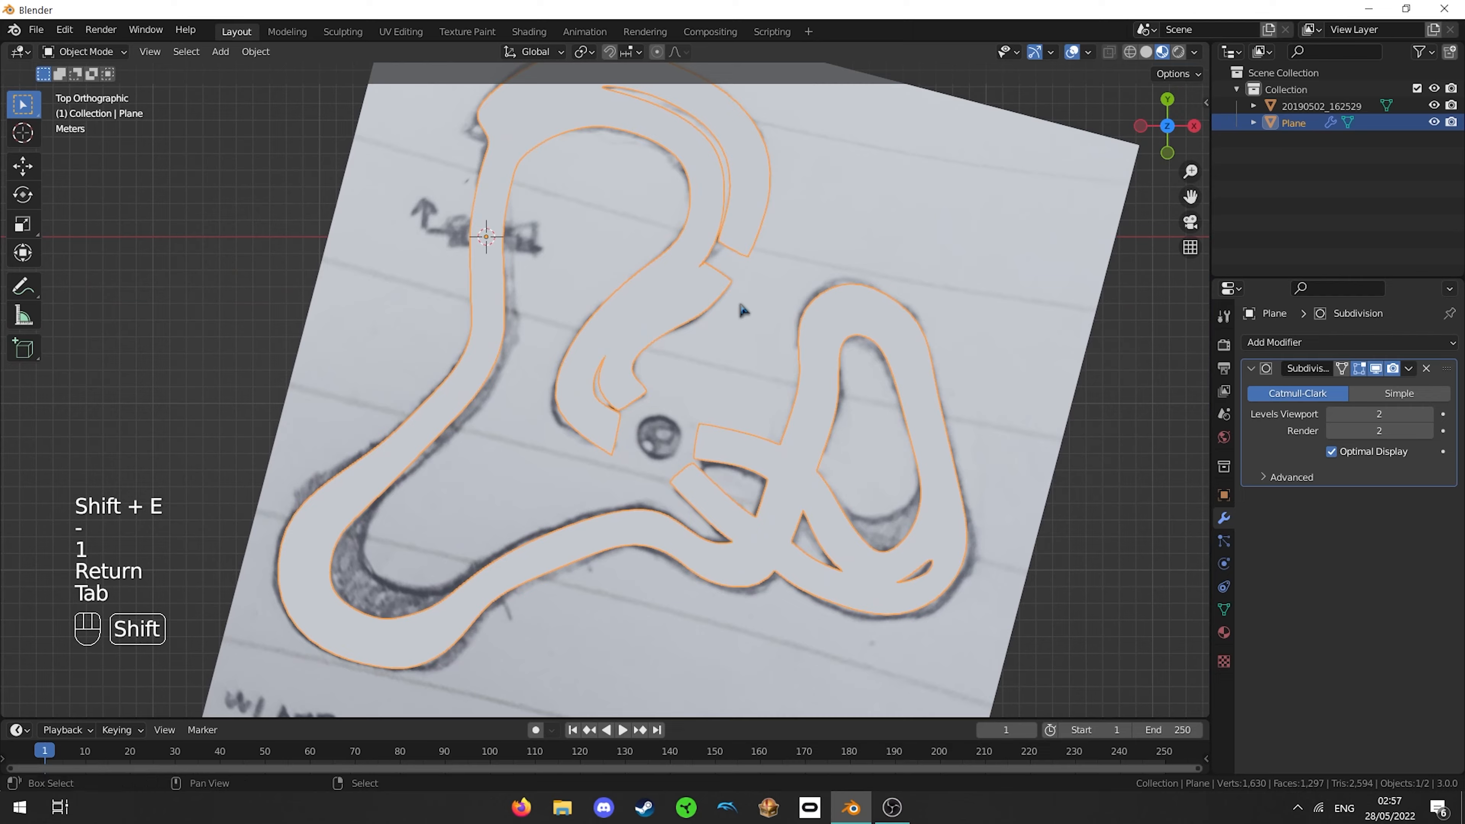
pyautogui.moveTo(742, 311)
pyautogui.keyDown('shift'); pyautogui.mouseDown(button='middle')
pyautogui.moveTo(736, 353)
pyautogui.moveTo(750, 332)
pyautogui.mouseUp(button='middle'); pyautogui.keyUp('shift')
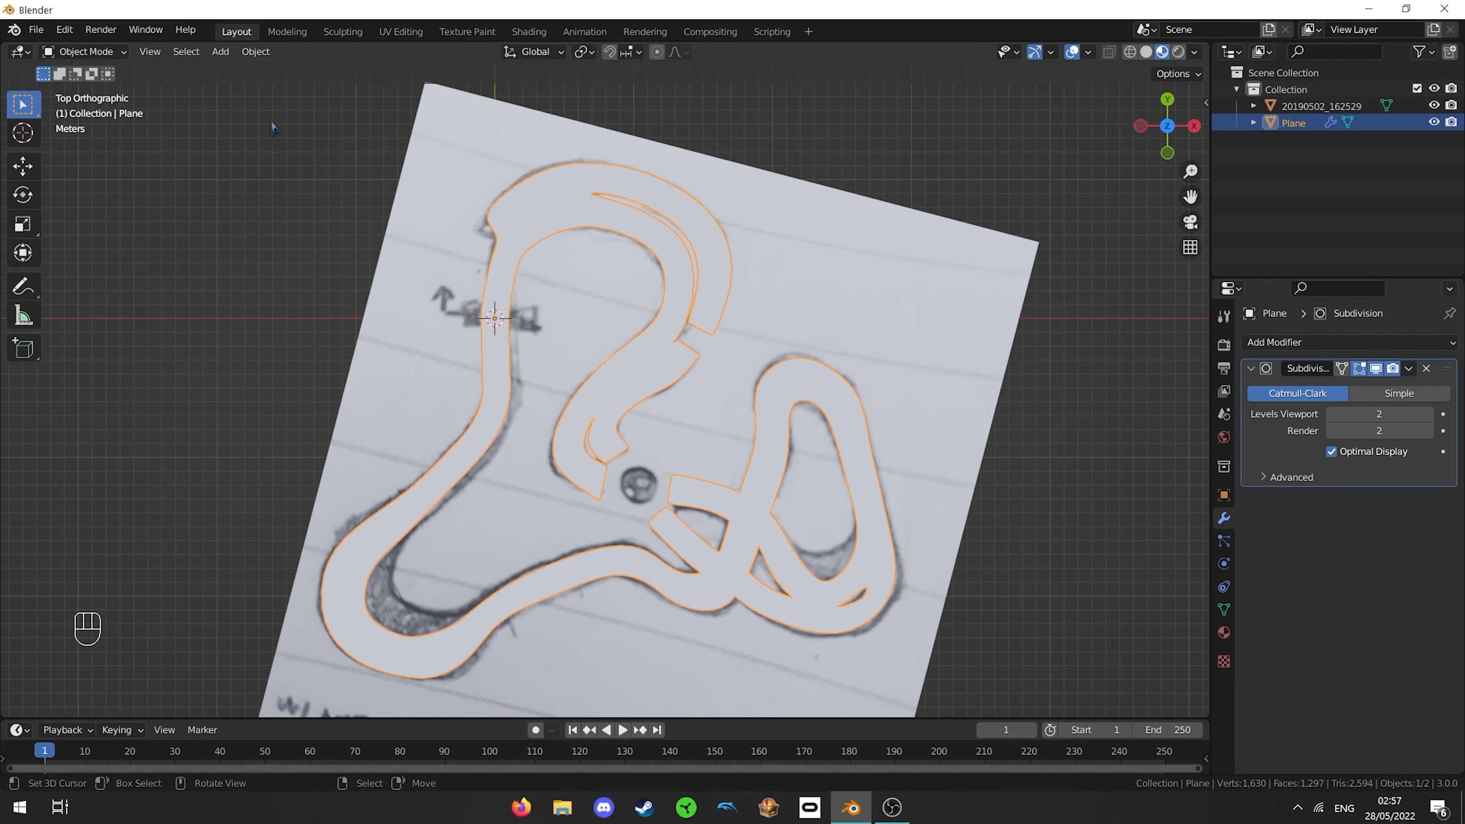
pyautogui.click(1224, 632)
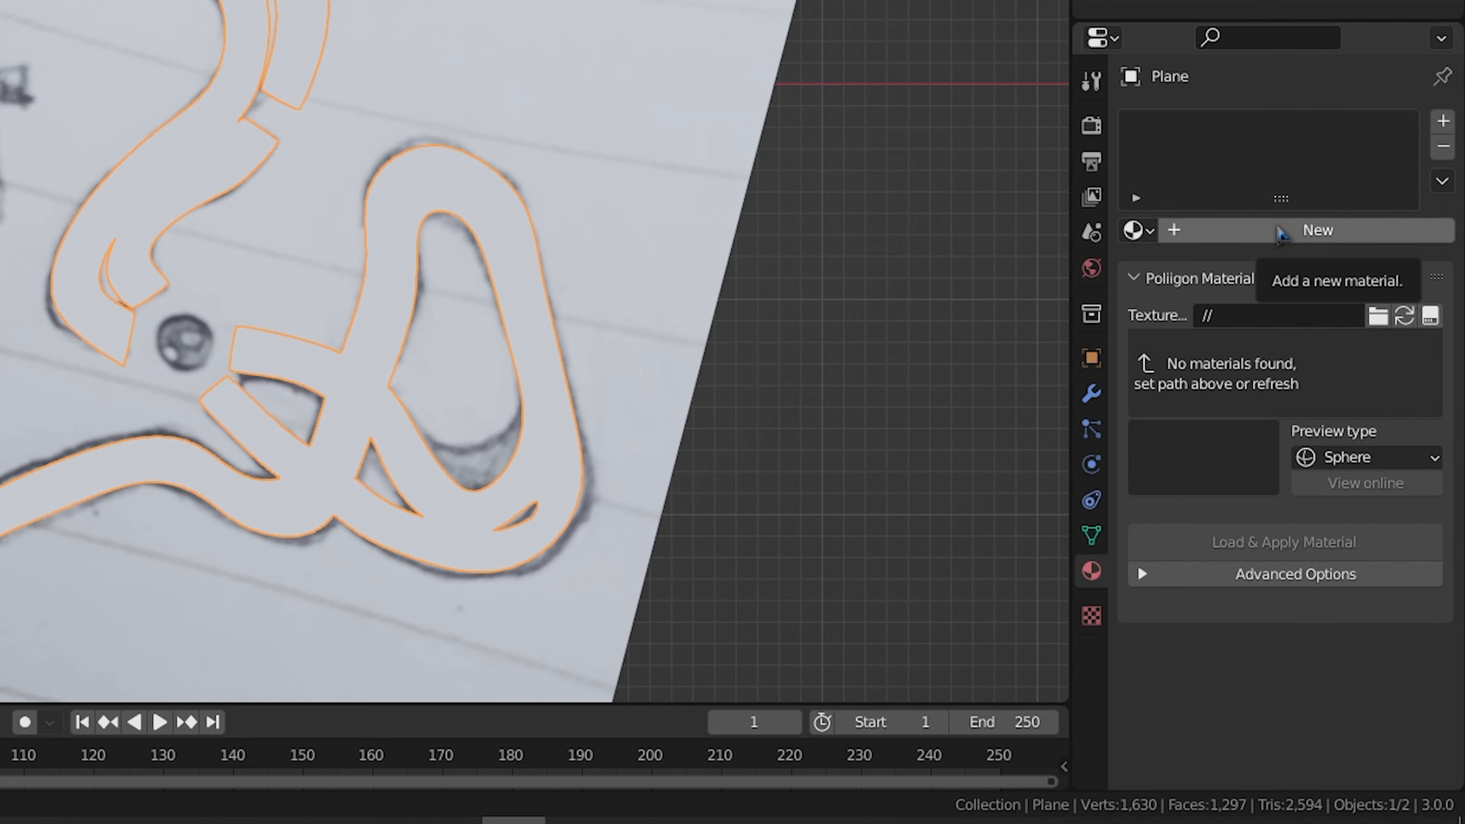
pyautogui.click(1279, 231)
pyautogui.doubleClick(1225, 133)
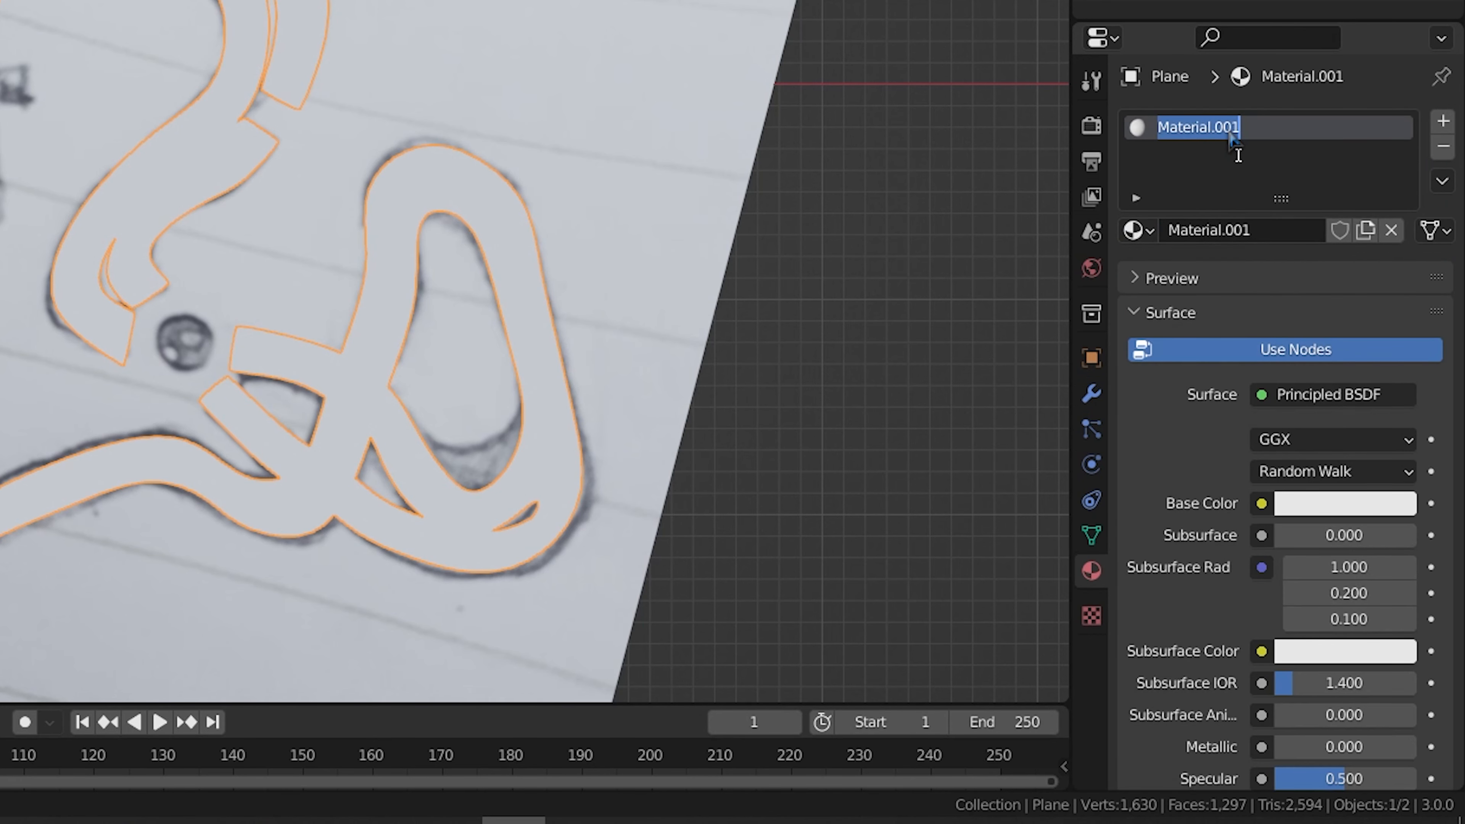
pyautogui.write('Road')
pyautogui.press('Return')
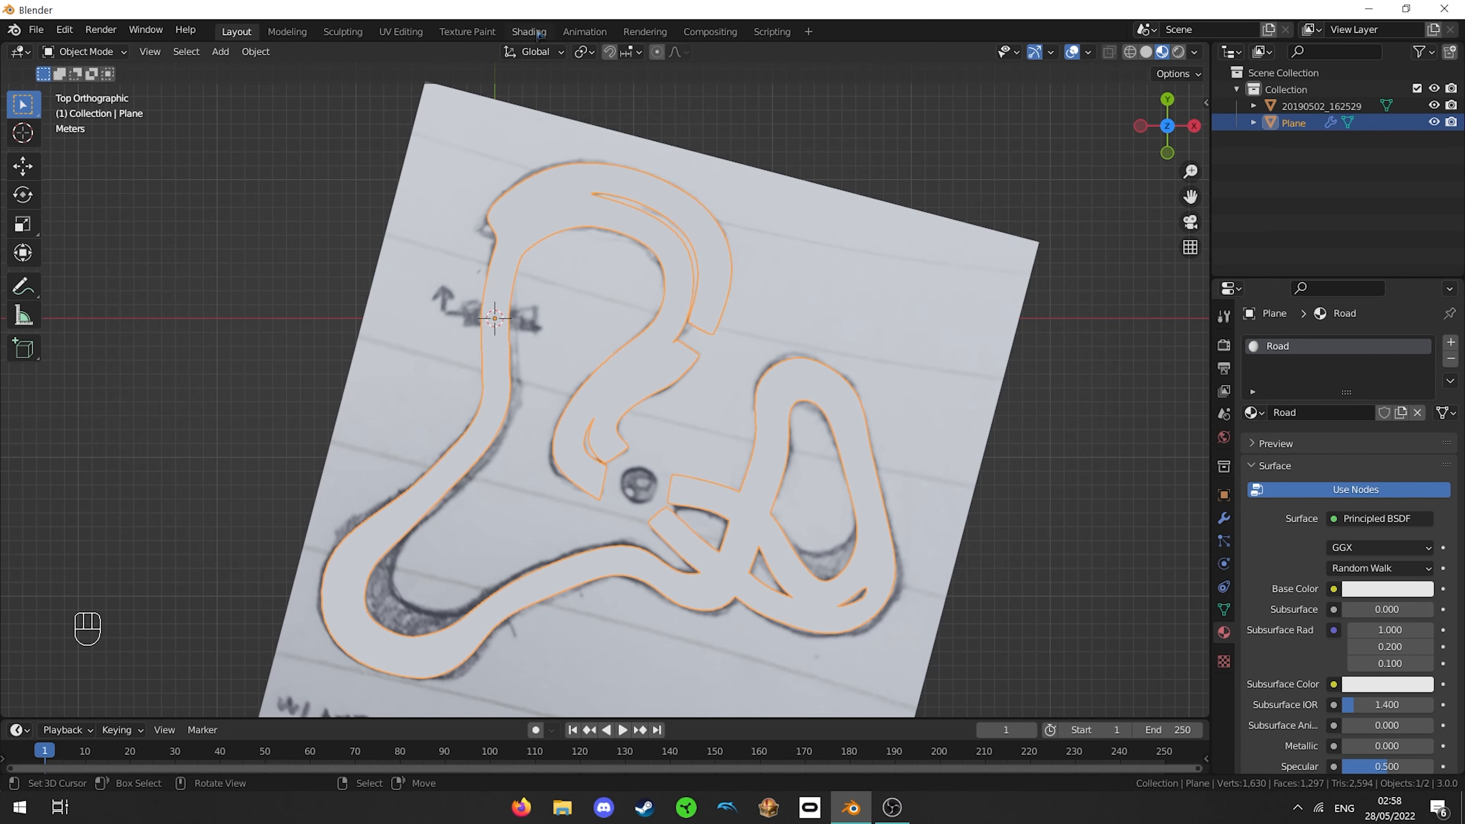
# - Open the Road material's shader nodes, add an Image Texture node and connect its Color to the shader's Base Color
pyautogui.click(529, 32)
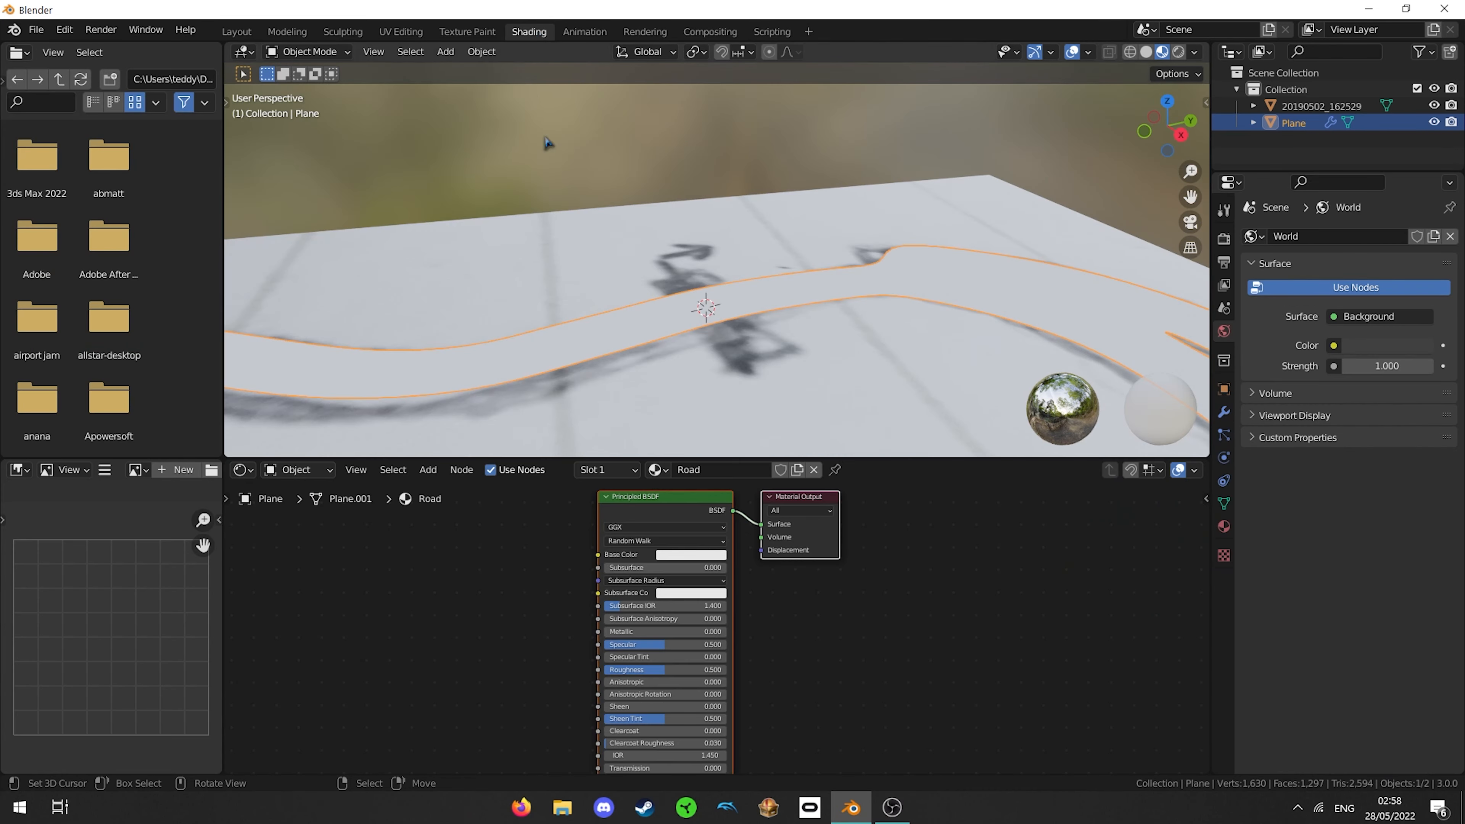
pyautogui.hotkey('shift', 'a')
pyautogui.click(494, 576)
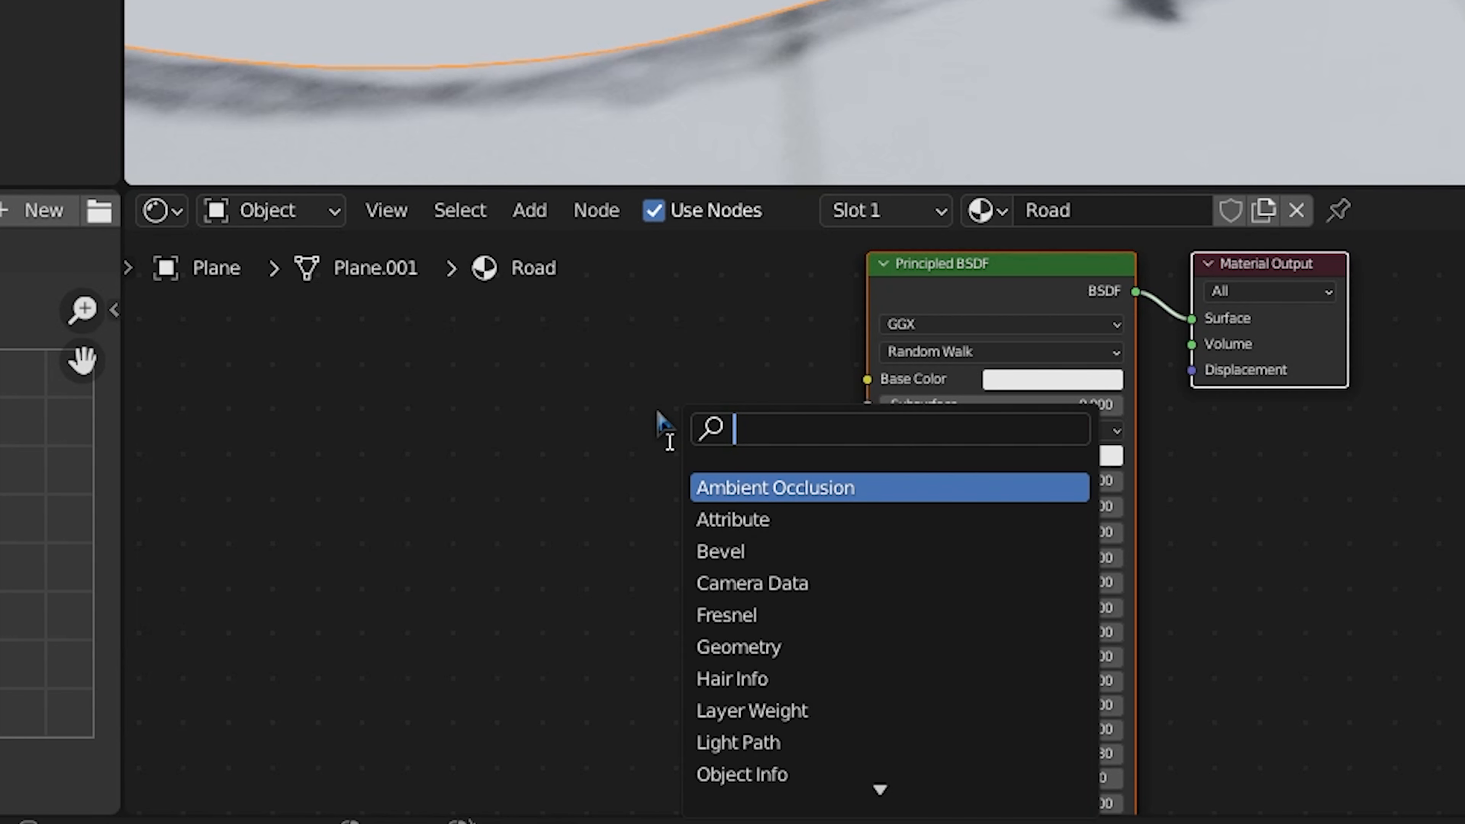
pyautogui.write('iamge')
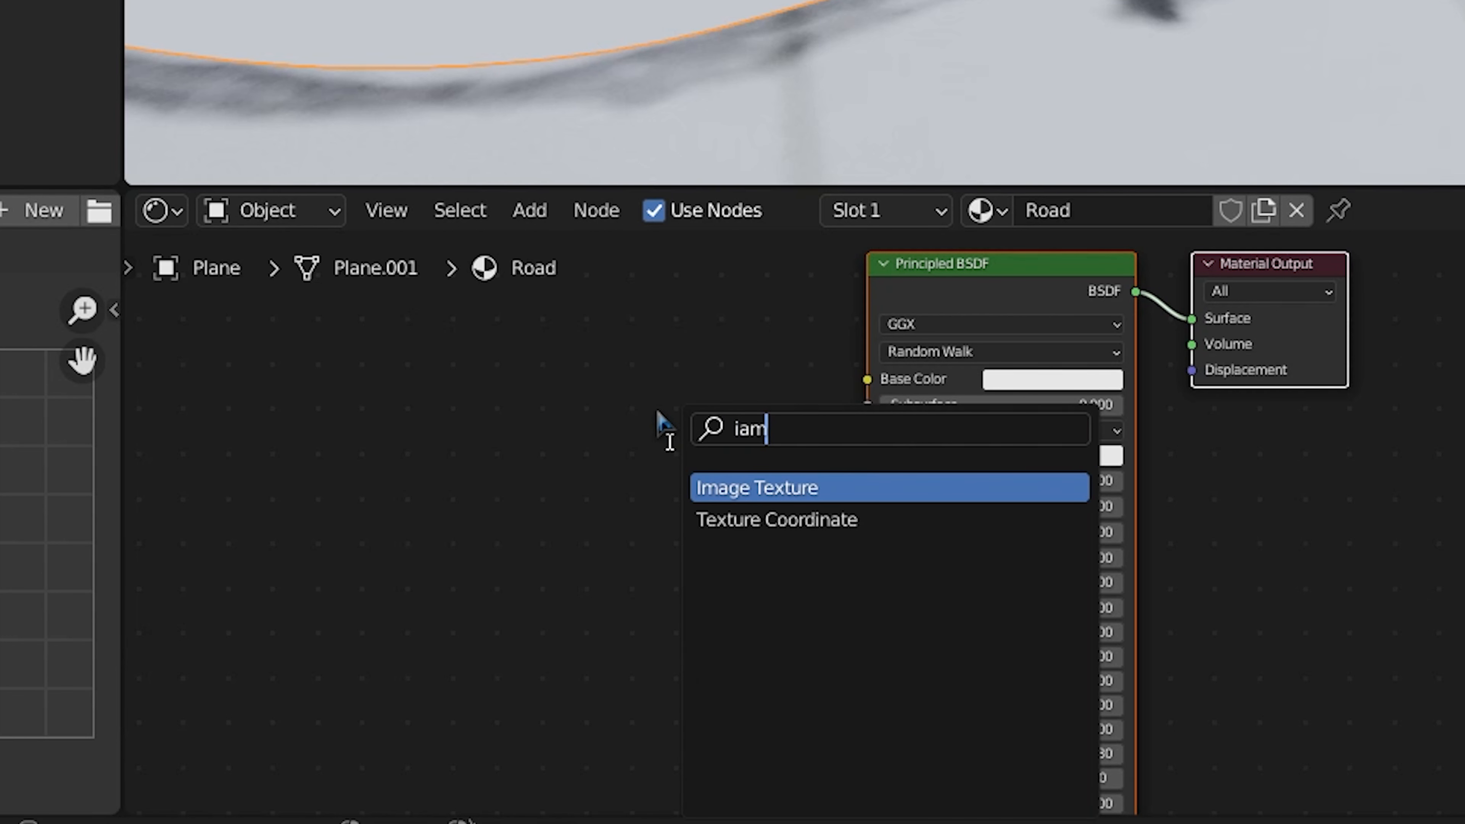
pyautogui.press('BackSpace')
pyautogui.press('BackSpace')
pyautogui.press('BackSpace')
pyautogui.press('BackSpace')
pyautogui.write('ma')
pyautogui.press('Return')
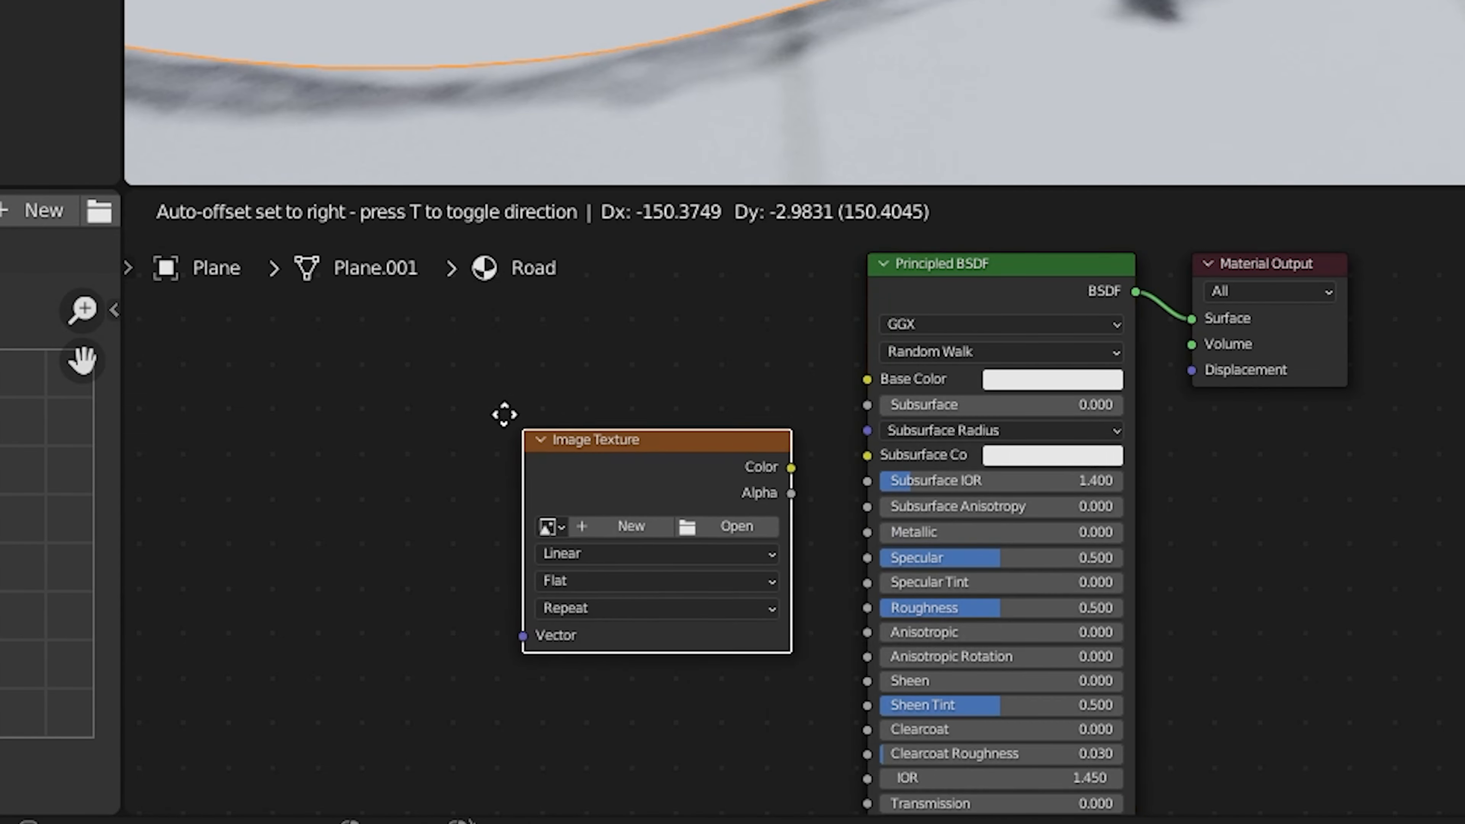
pyautogui.click(516, 344)
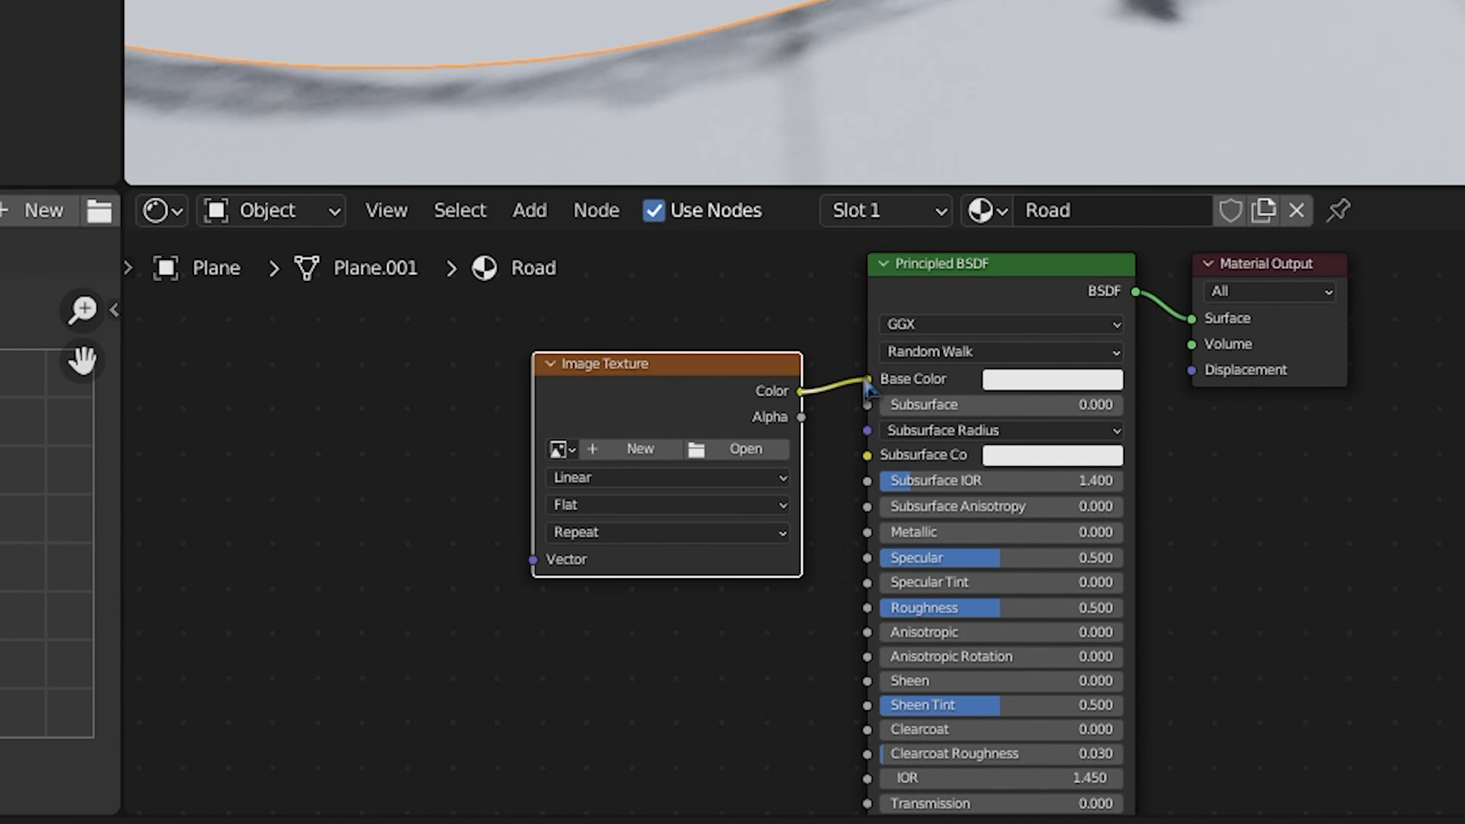
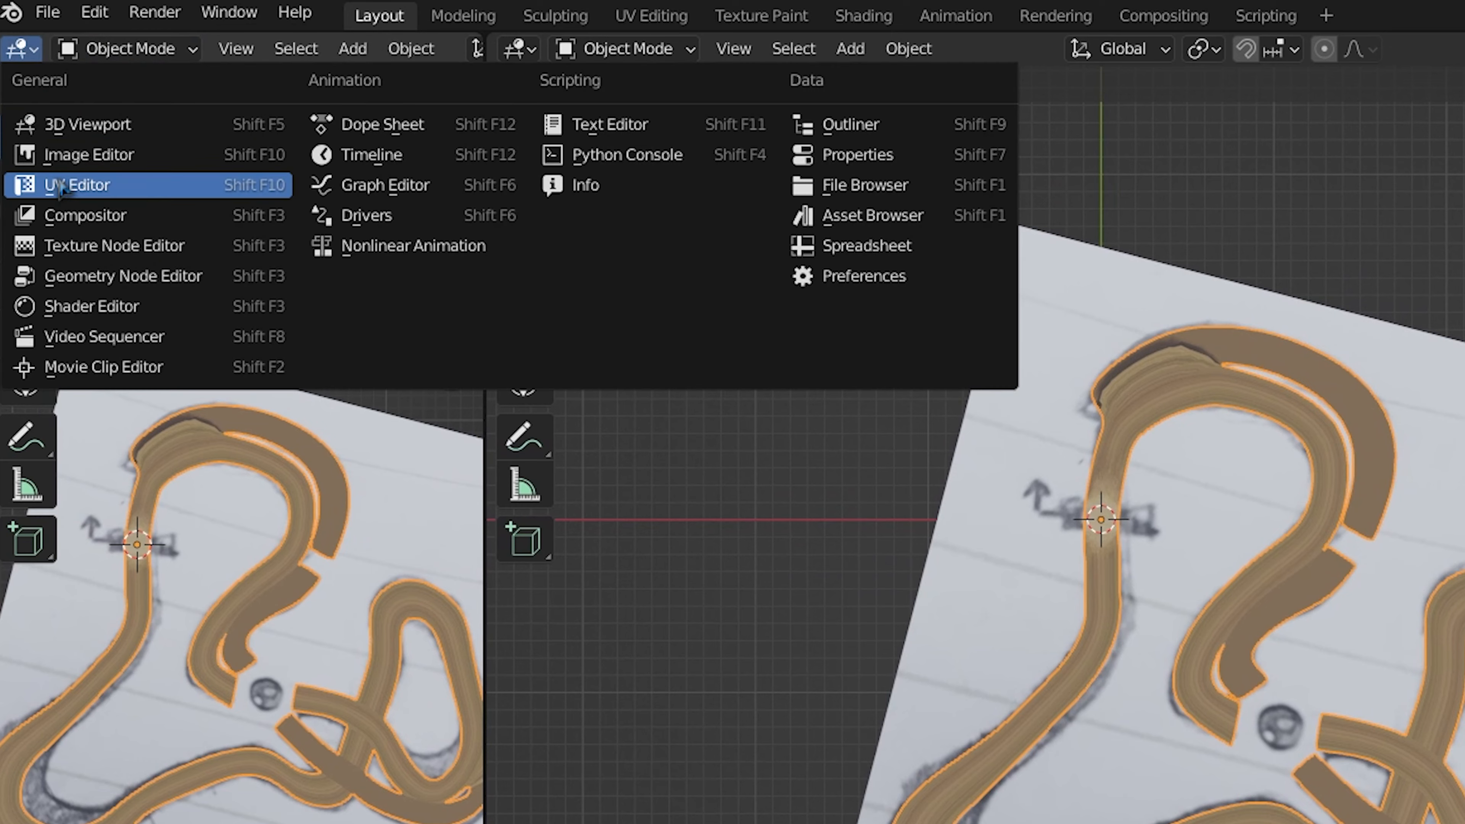
# - Turn the narrow second viewport into a wider UV Editor and display sfcdp3_road_alb.png in it
pyautogui.click(95, 187)
pyautogui.moveTo(484, 293); pyautogui.dragTo(701, 292)
pyautogui.click(228, 50)
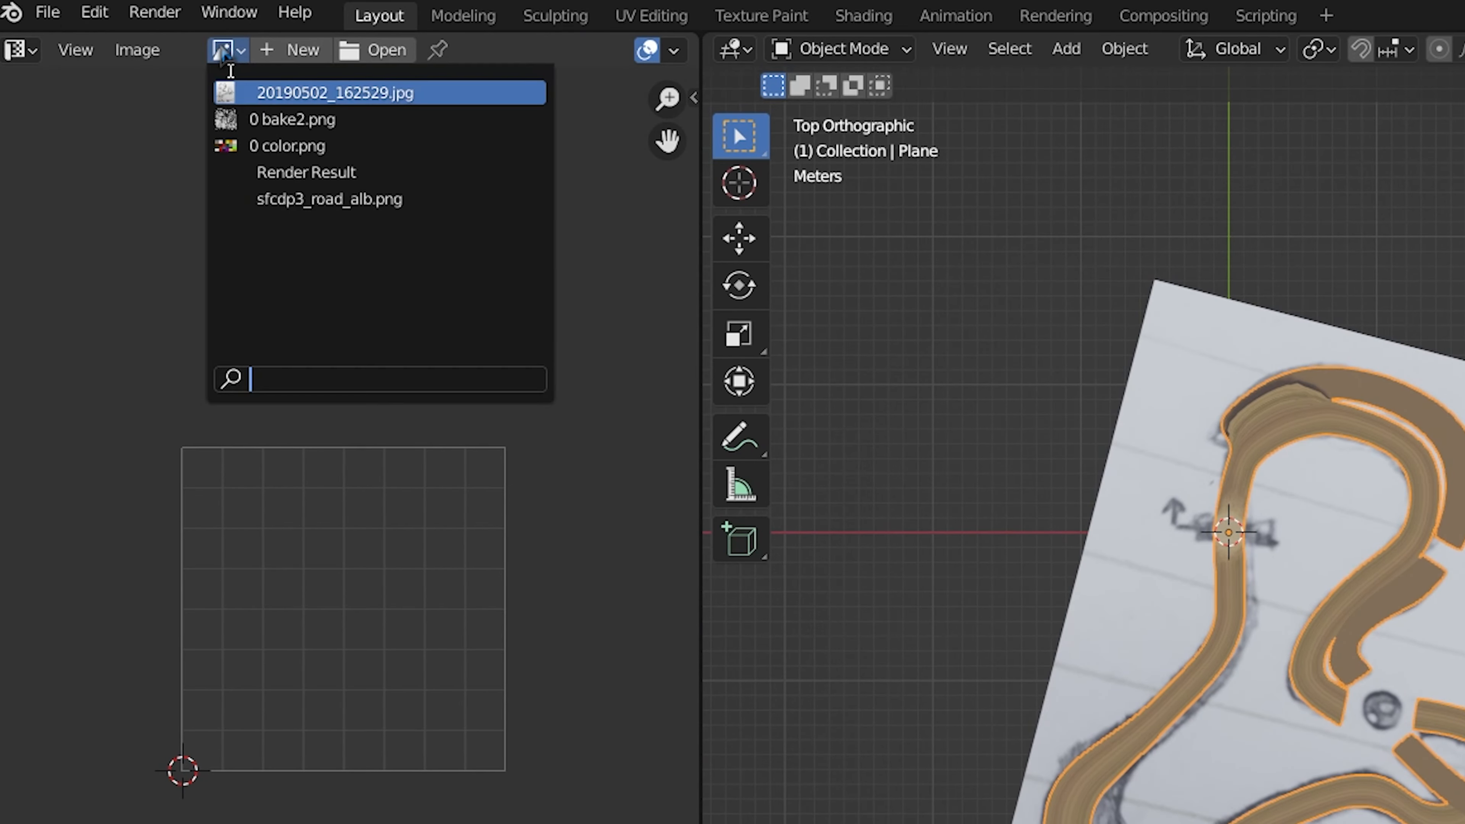
pyautogui.click(257, 199)
pyautogui.scroll(-3, 404, 462)
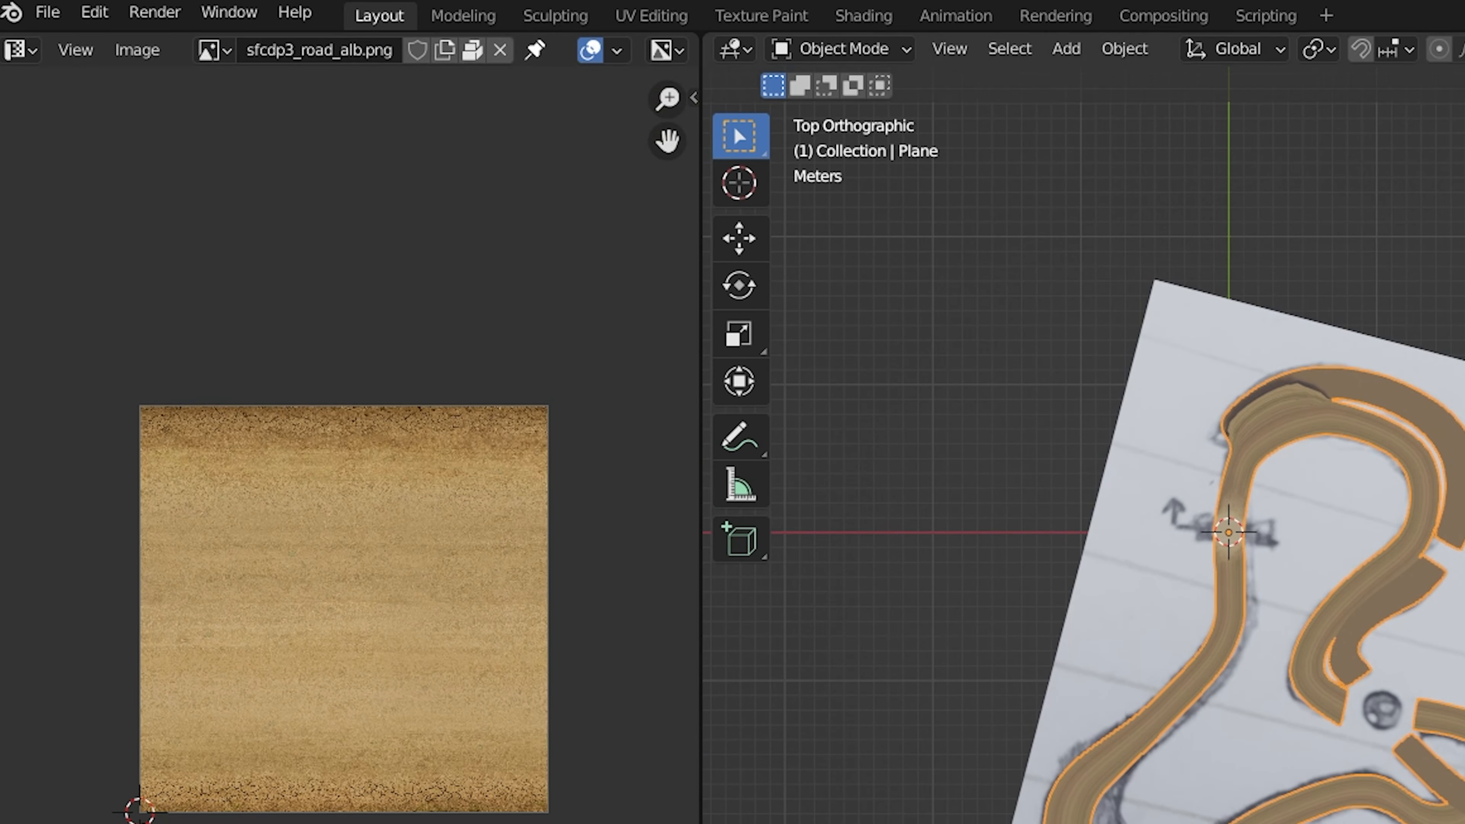
# - Select the entire track mesh and reset its UVs so each face covers the full road texture
pyautogui.scroll(2, 1350, 610)
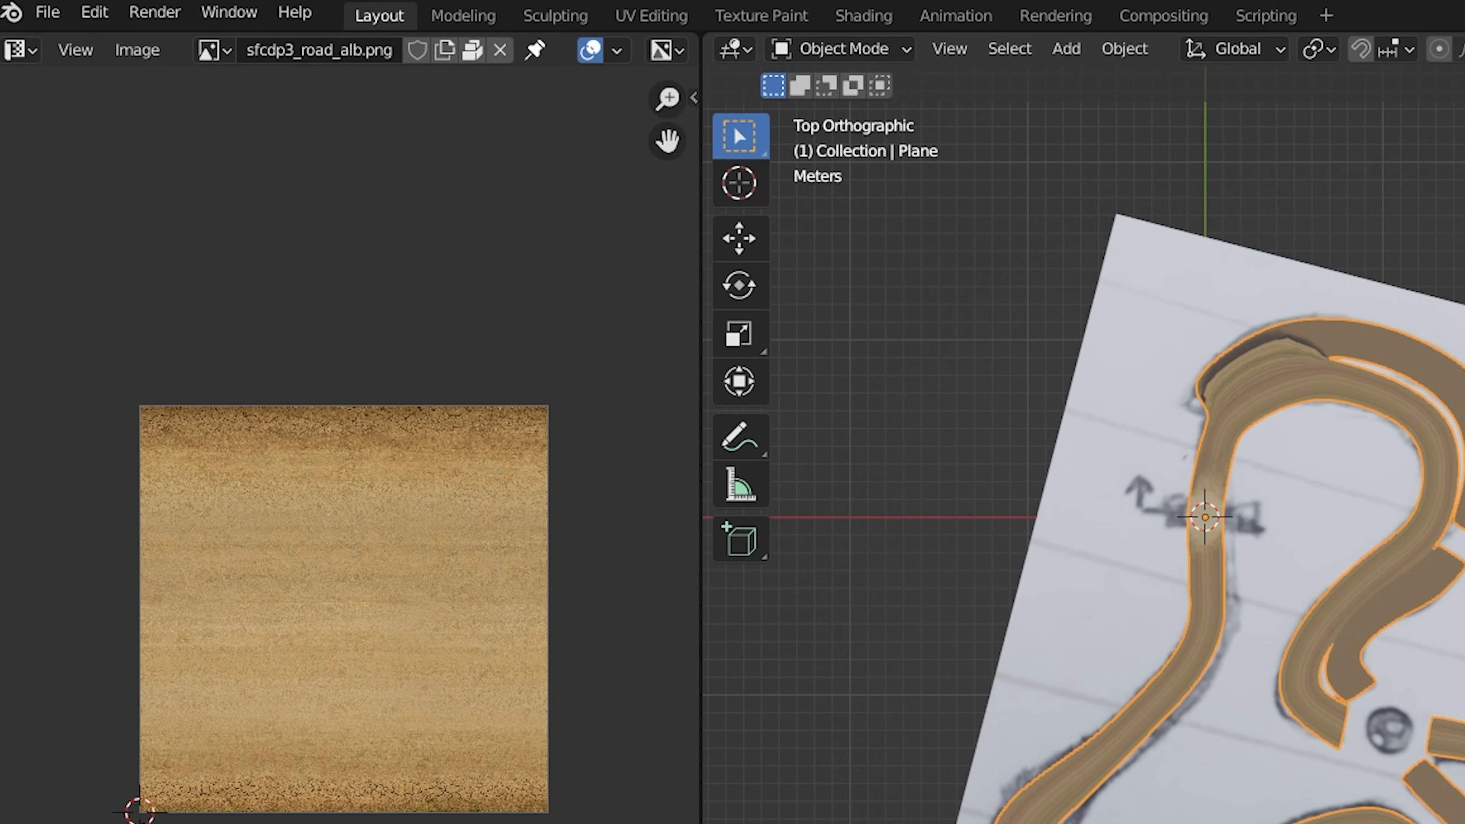
pyautogui.press('Tab')
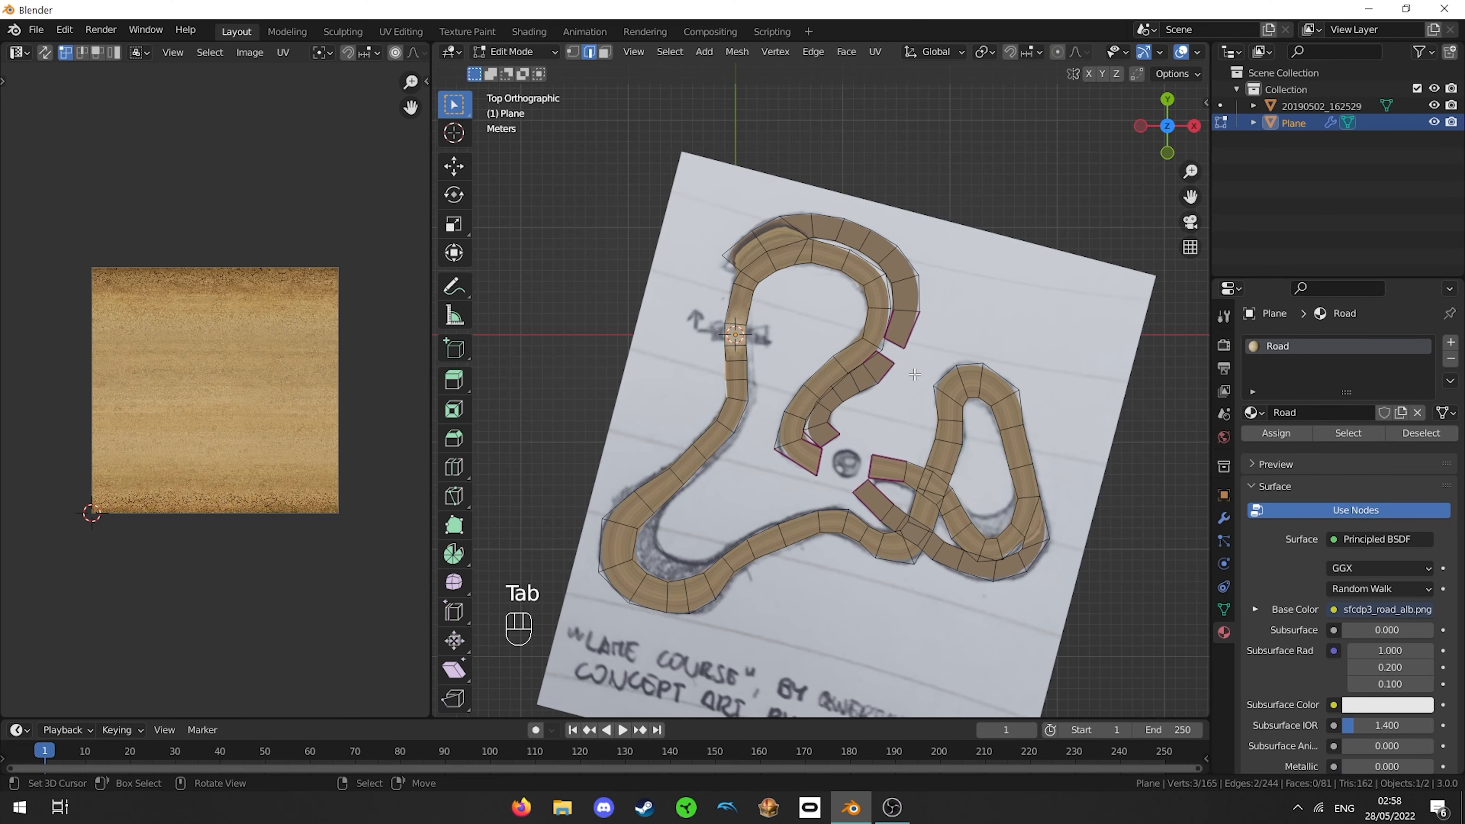
pyautogui.press('a')
pyautogui.press('a')
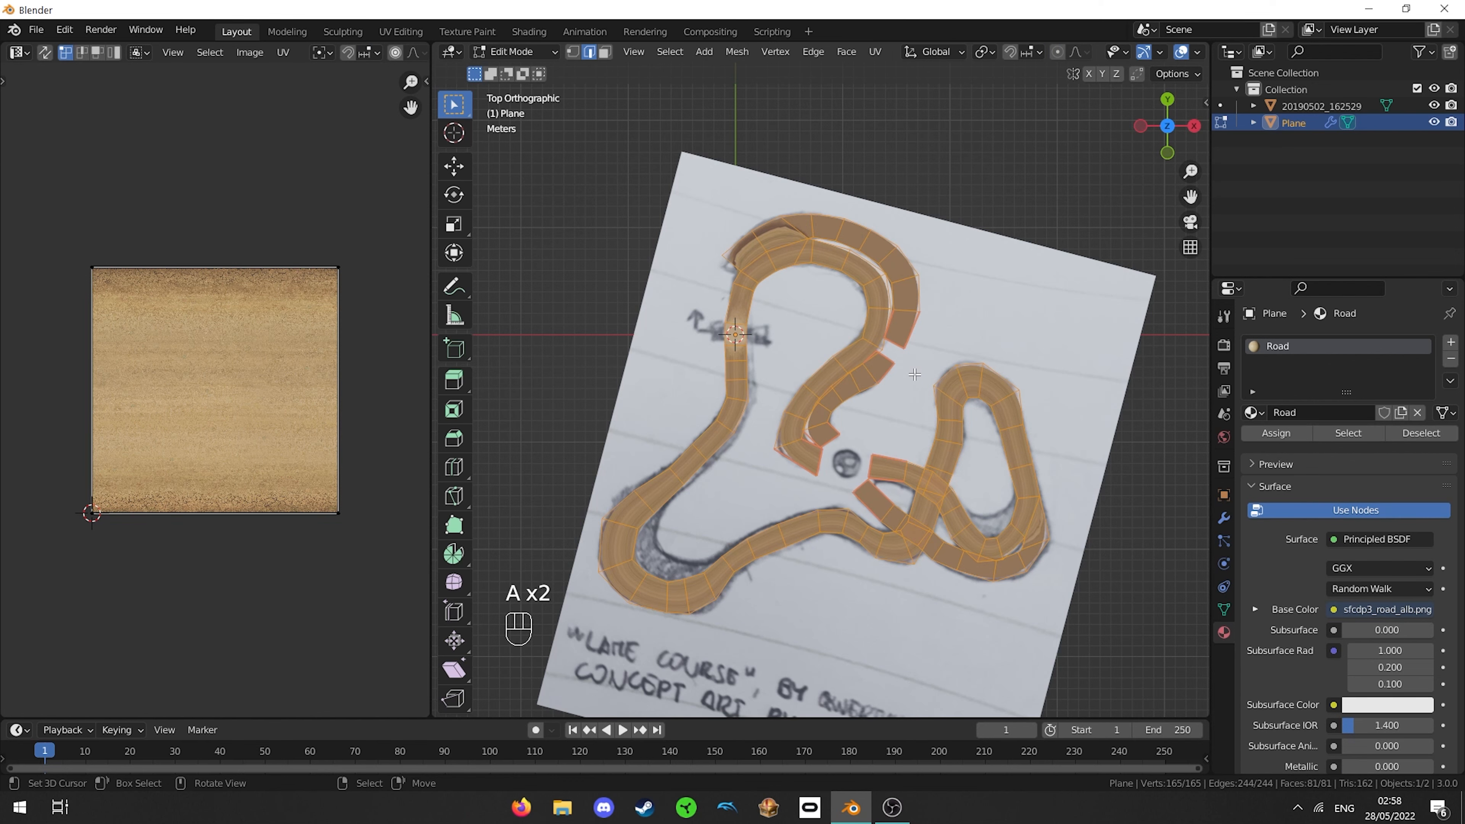
pyautogui.press('u')
pyautogui.click(815, 593)
pyautogui.press('Tab')
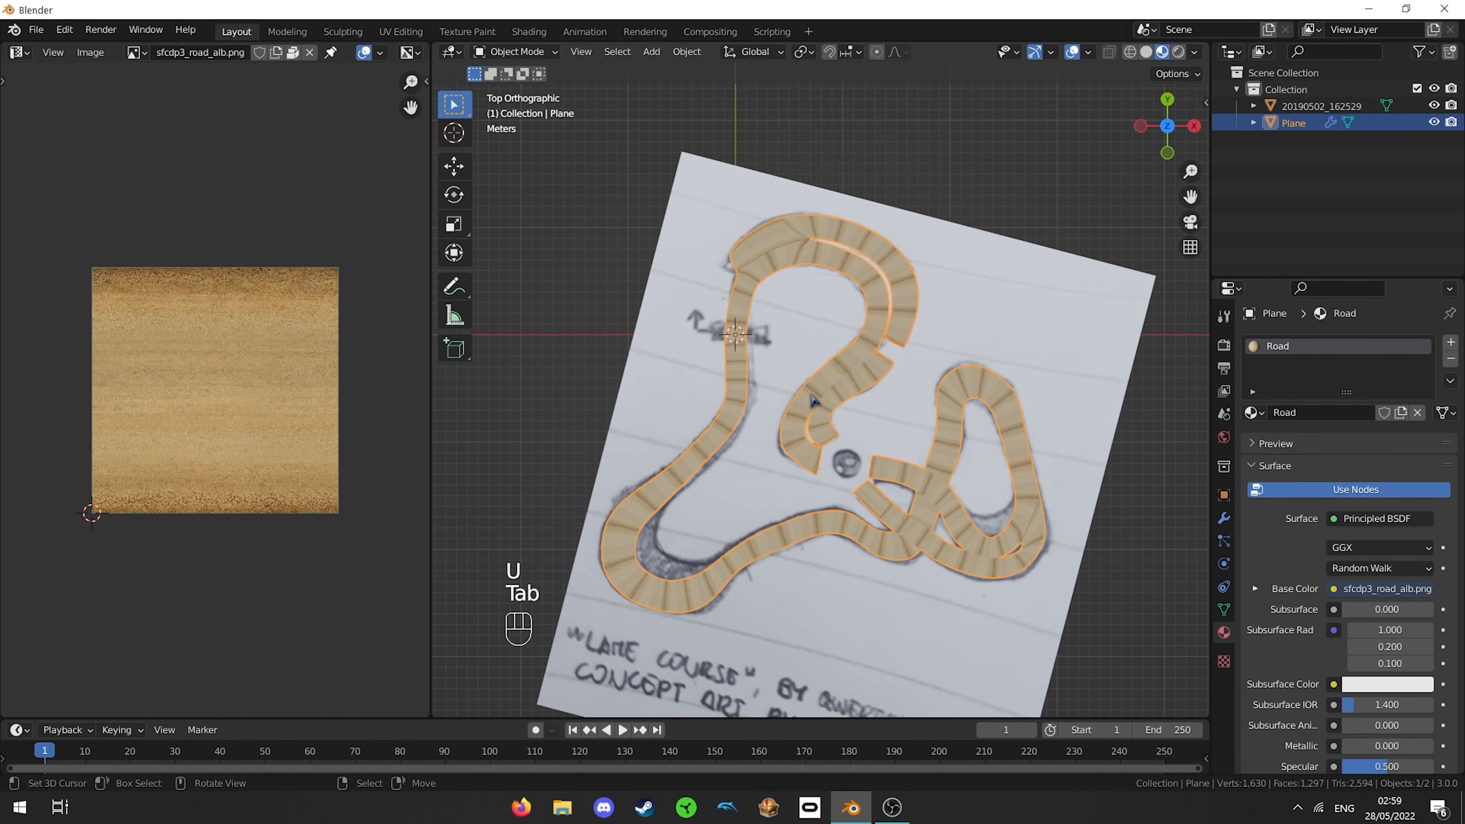
pyautogui.scroll(2, 811, 398)
pyautogui.keyDown('shift'); pyautogui.moveTo(812, 398); pyautogui.dragTo(734, 287, button='middle'); pyautogui.keyUp('shift')
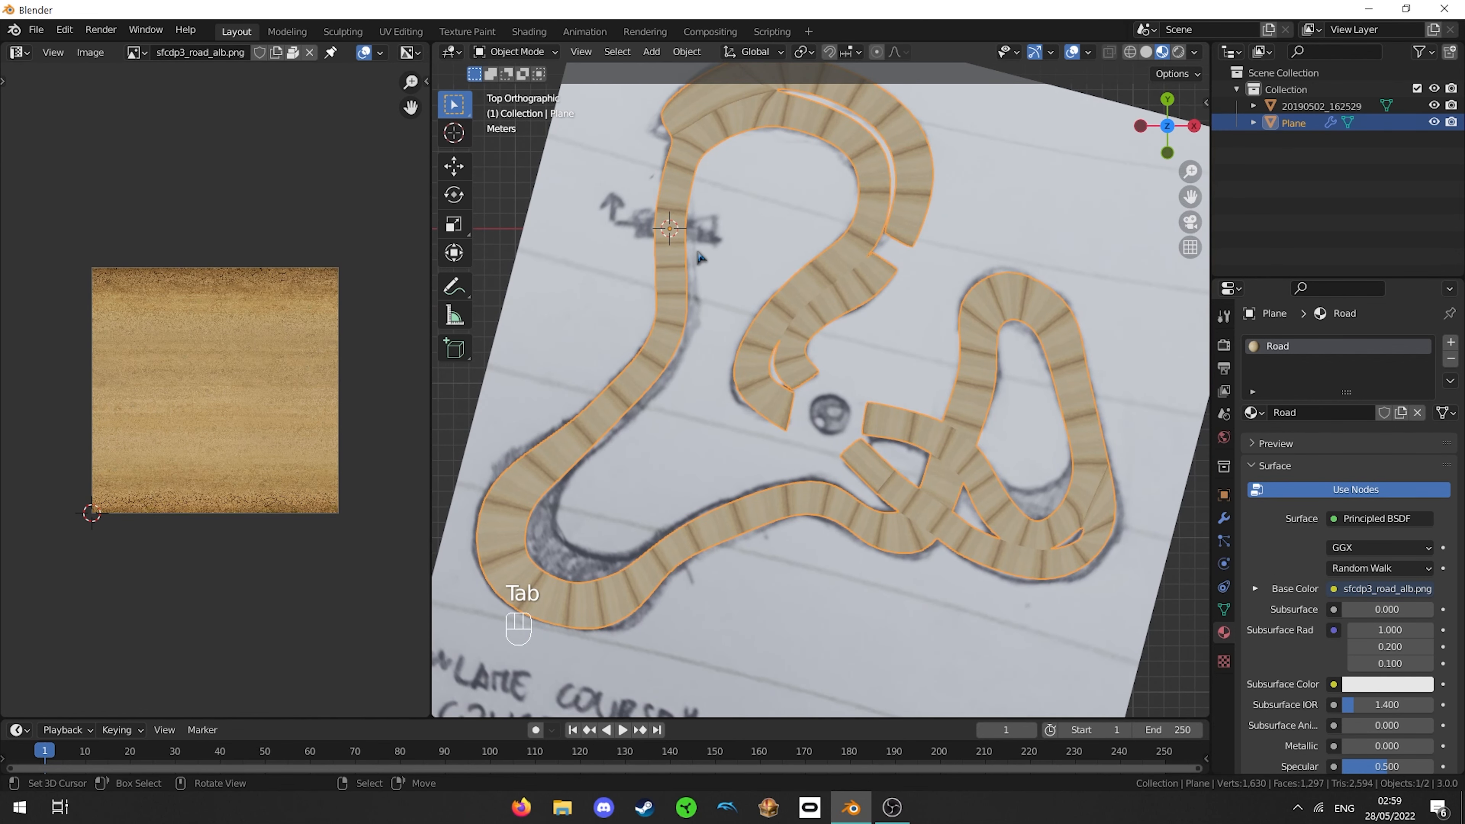
# - Select all of the track's UVs and rotate them 90 degrees so the road texture runs along the track
pyautogui.press('Tab')
pyautogui.press('Tab')
pyautogui.press('Tab')
pyautogui.press('a')
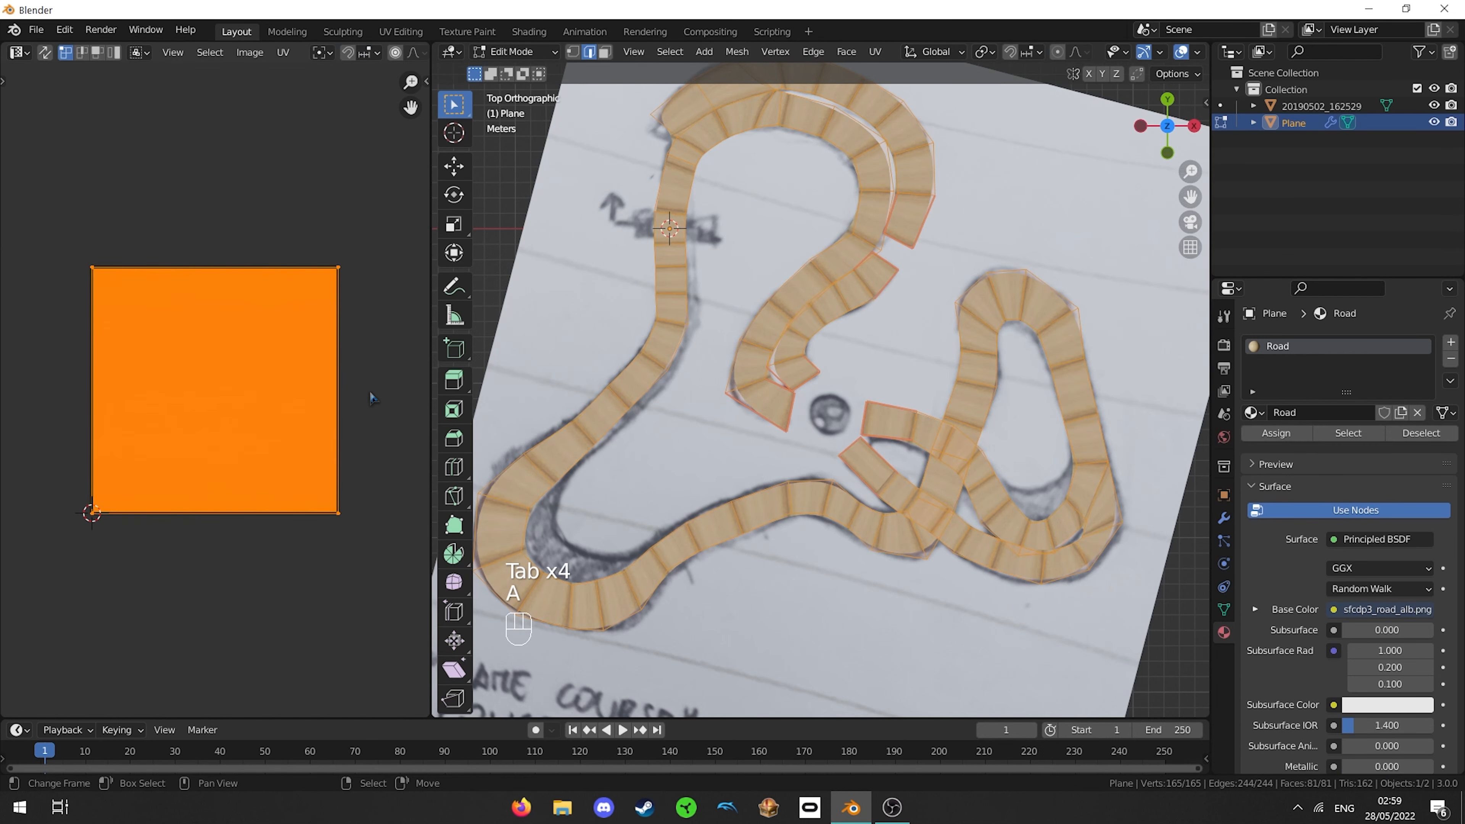
pyautogui.write('r90')
pyautogui.press('Return')
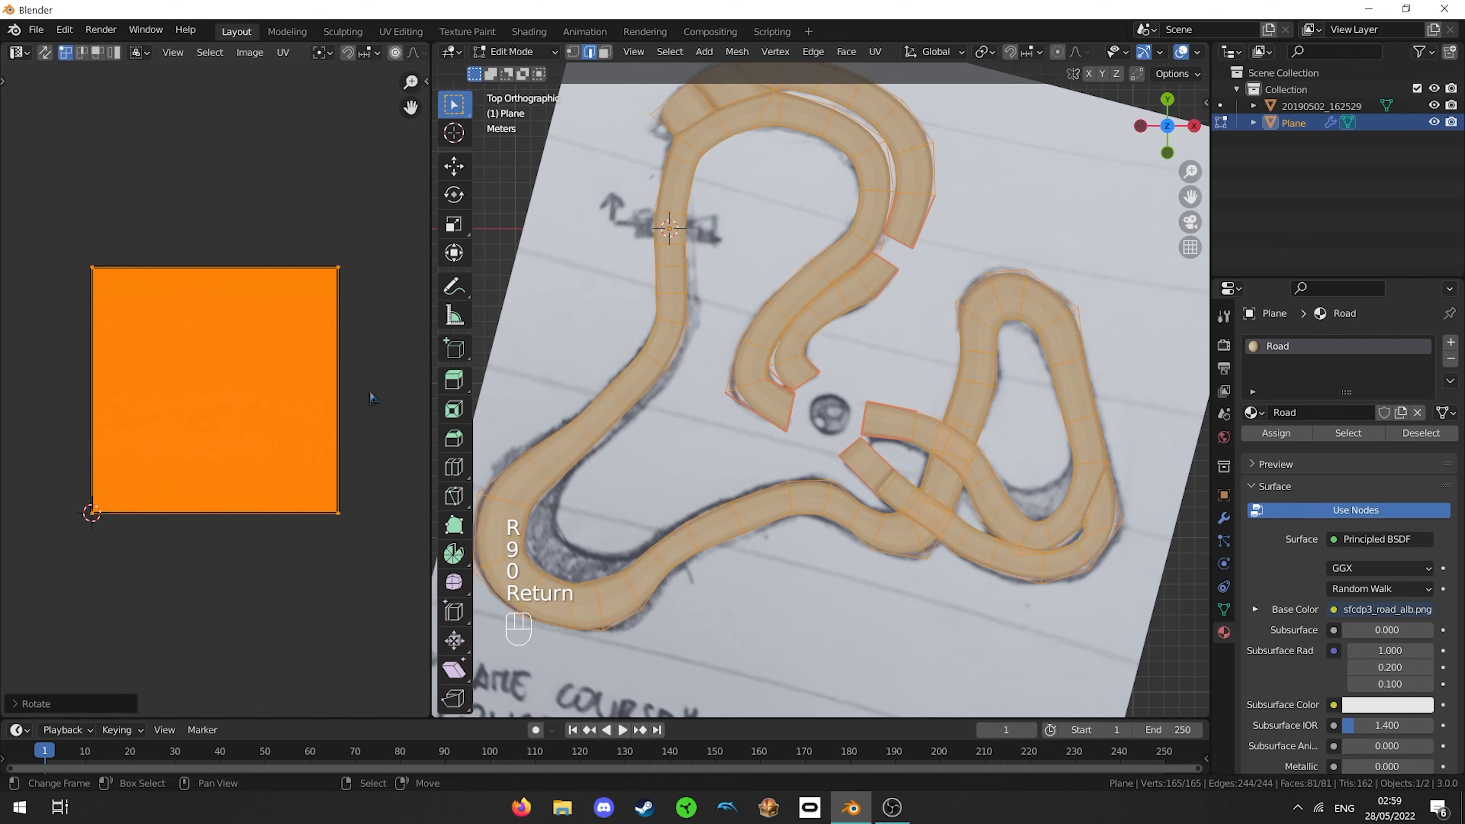
# - Switch the mesh to face selection at the place where the loop's road strips cross
pyautogui.press('Tab')
pyautogui.keyDown('shift'); pyautogui.moveTo(837, 223); pyautogui.dragTo(842, 286, button='middle'); pyautogui.keyUp('shift')
pyautogui.scroll(1, 817, 365)
pyautogui.press('Tab')
pyautogui.scroll(-2, 843, 281)
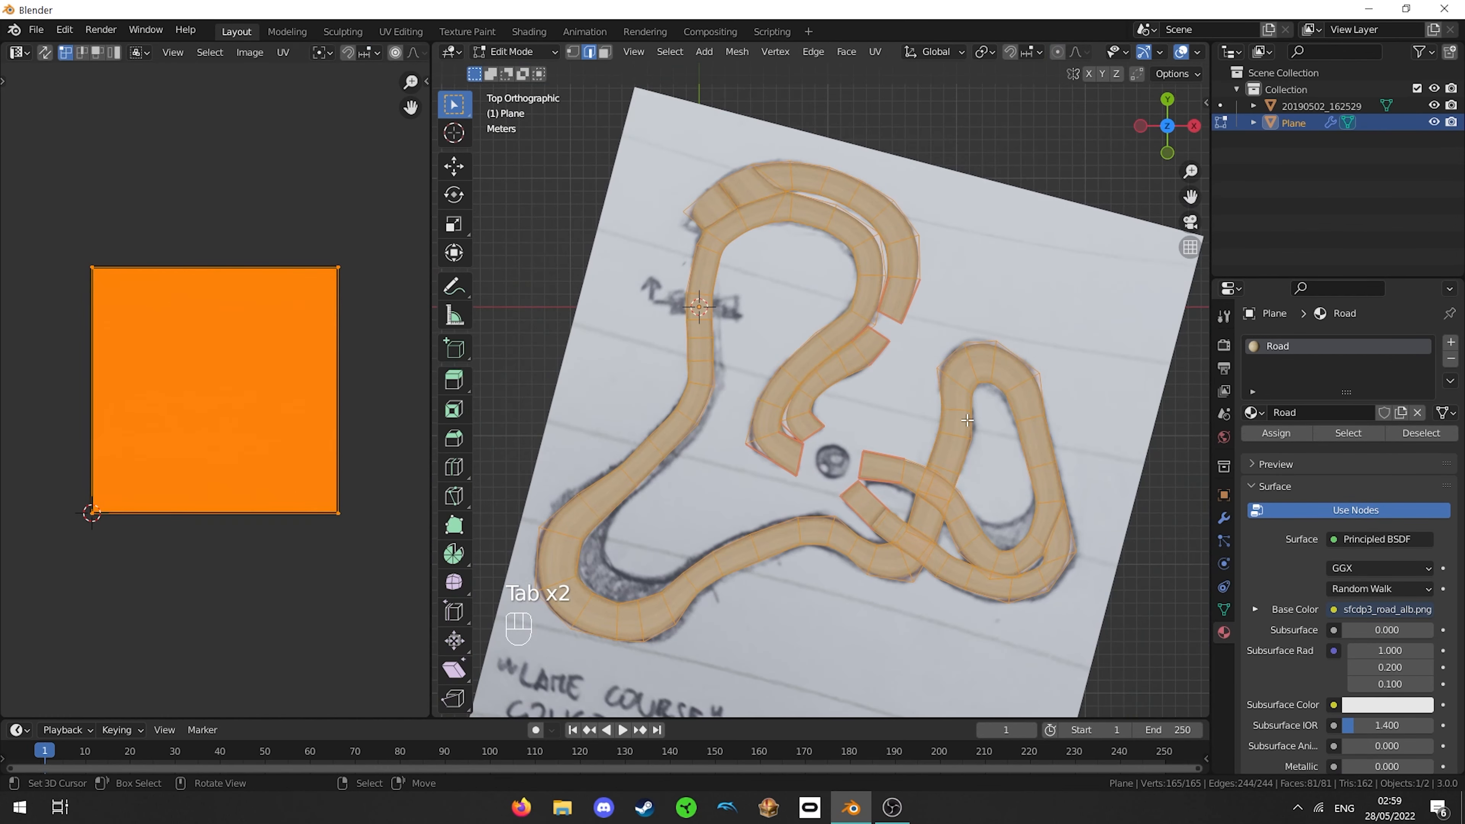
pyautogui.scroll(4, 888, 538)
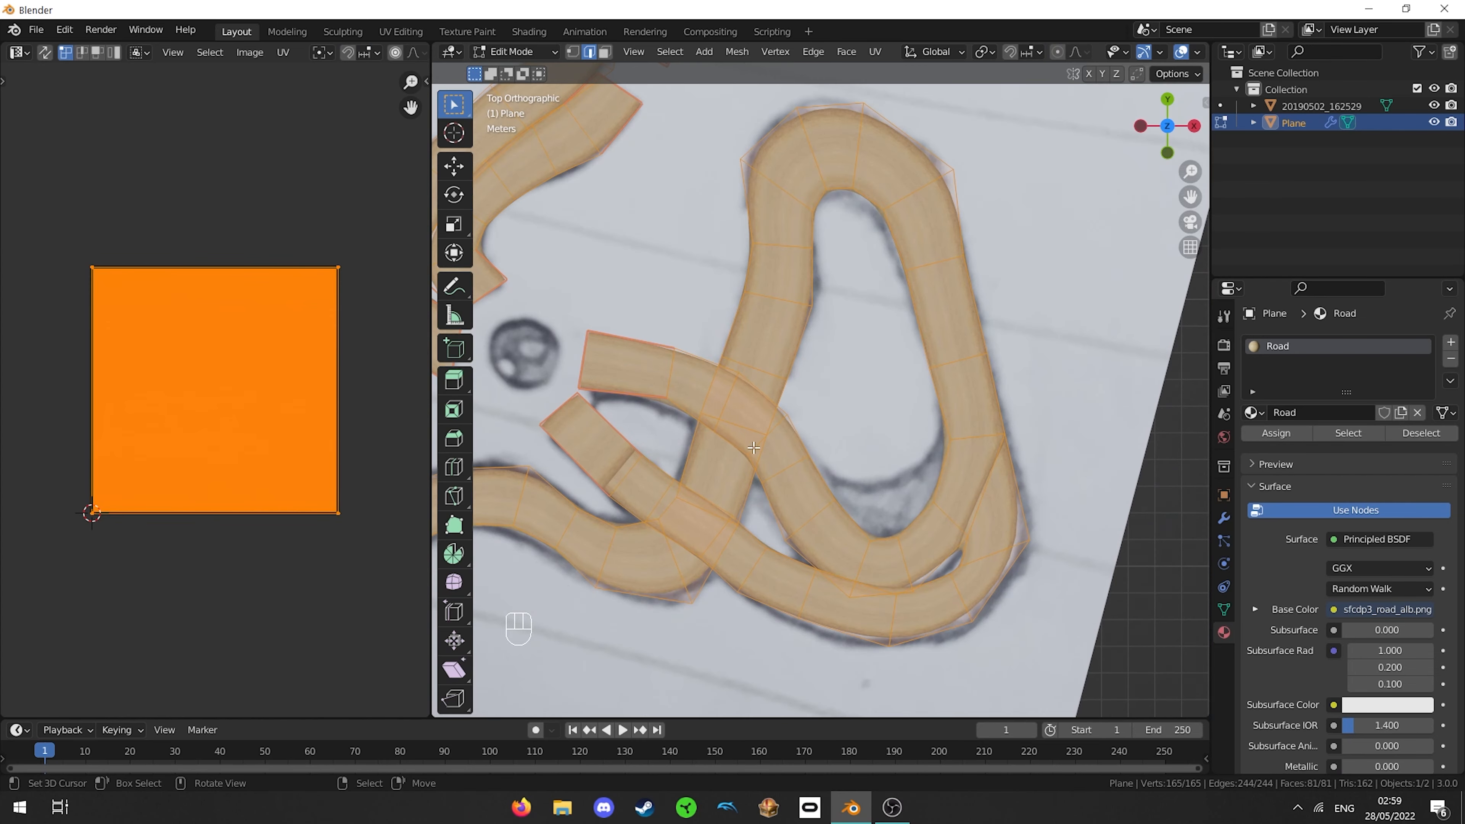
pyautogui.scroll(3, 753, 448)
pyautogui.click(857, 432)
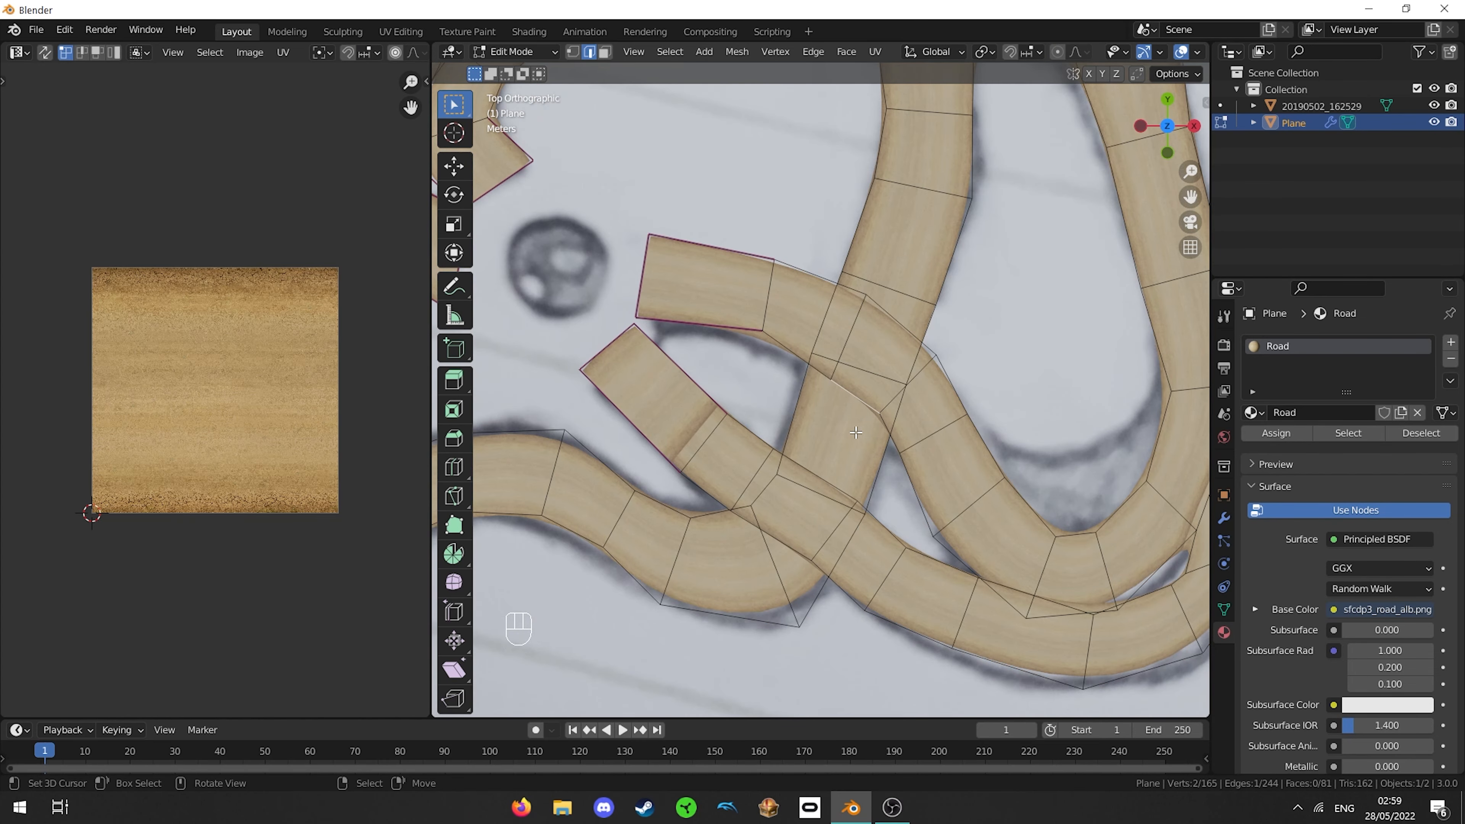
pyautogui.click(604, 52)
# - Try deleting the road face just below the crossing, then undo the deletion
pyautogui.click(854, 380)
pyautogui.press('x')
pyautogui.click(860, 479)
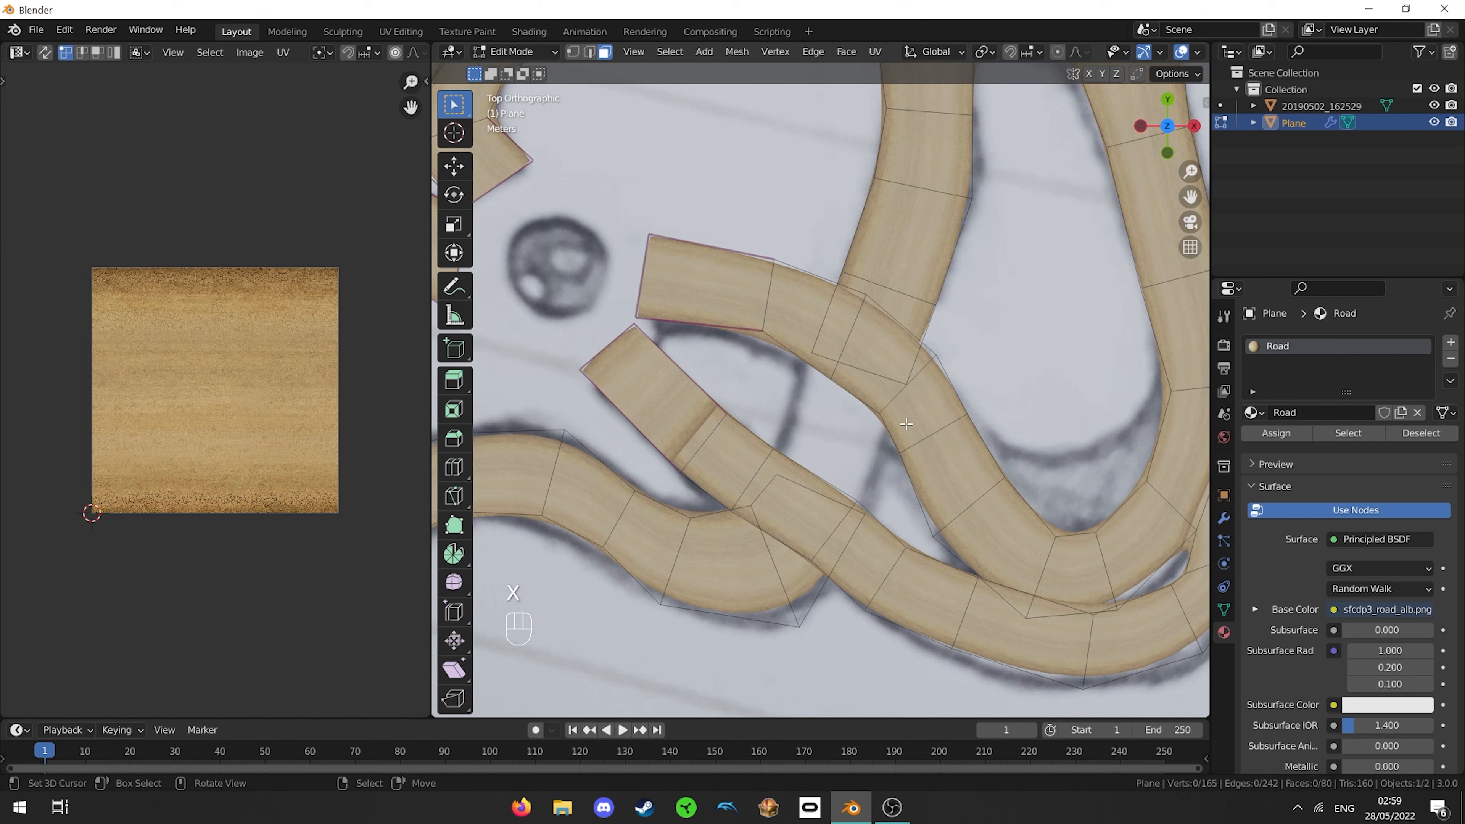
pyautogui.scroll(-2, 862, 462)
pyautogui.hotkey('ctrl', 'z')
# - Delete the road face directly beneath the crossing strip to leave a gap in the lower road
pyautogui.press('x')
pyautogui.click(881, 338)
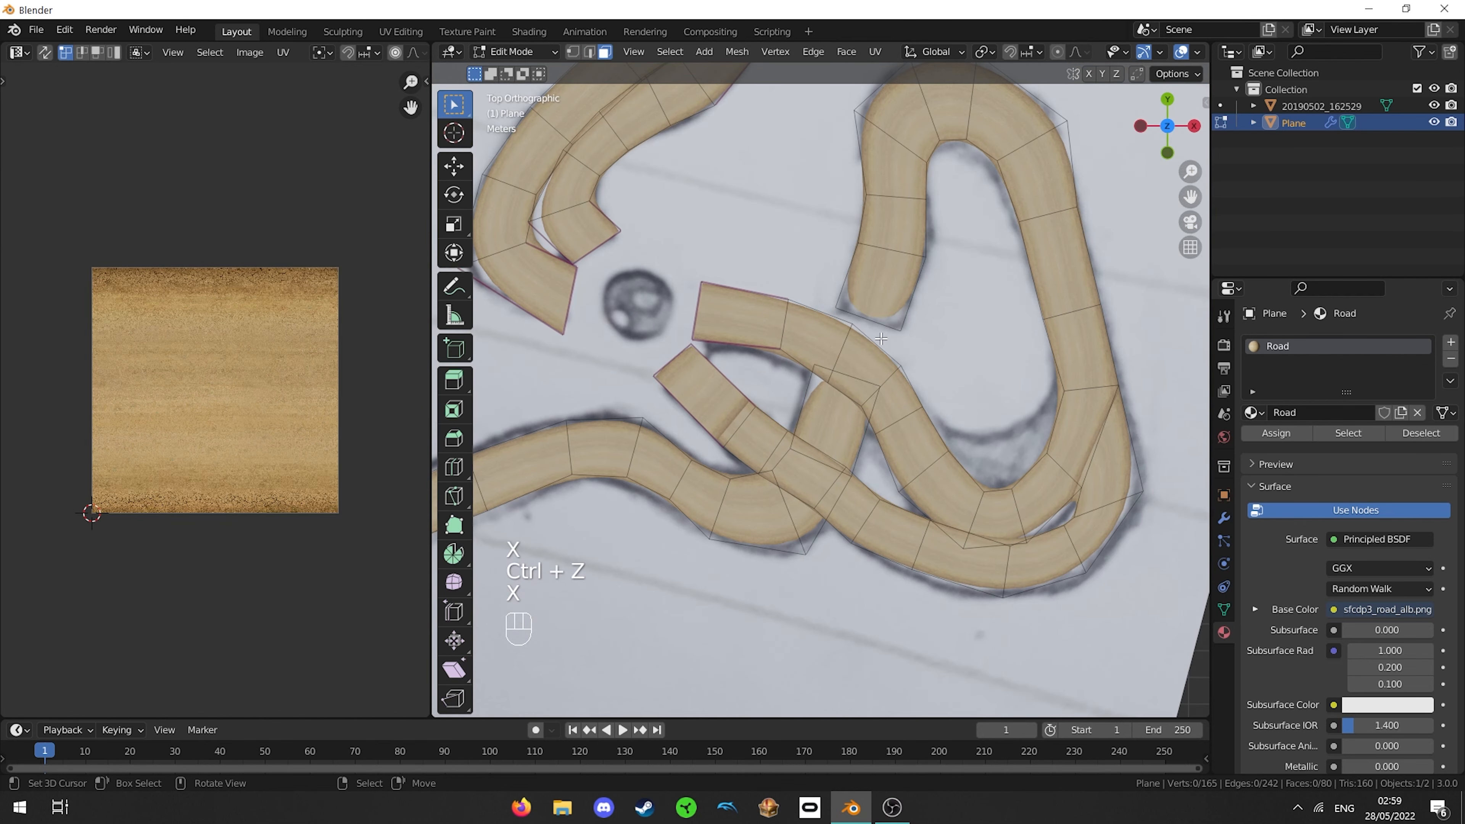
pyautogui.keyDown('shift'); pyautogui.moveTo(881, 339); pyautogui.dragTo(850, 399, button='middle'); pyautogui.keyUp('shift')
pyautogui.press('Tab')
pyautogui.press('Tab')
# - Crease the end edge and both side edges of the road face bordering the lower side of the gap
pyautogui.click(589, 52)
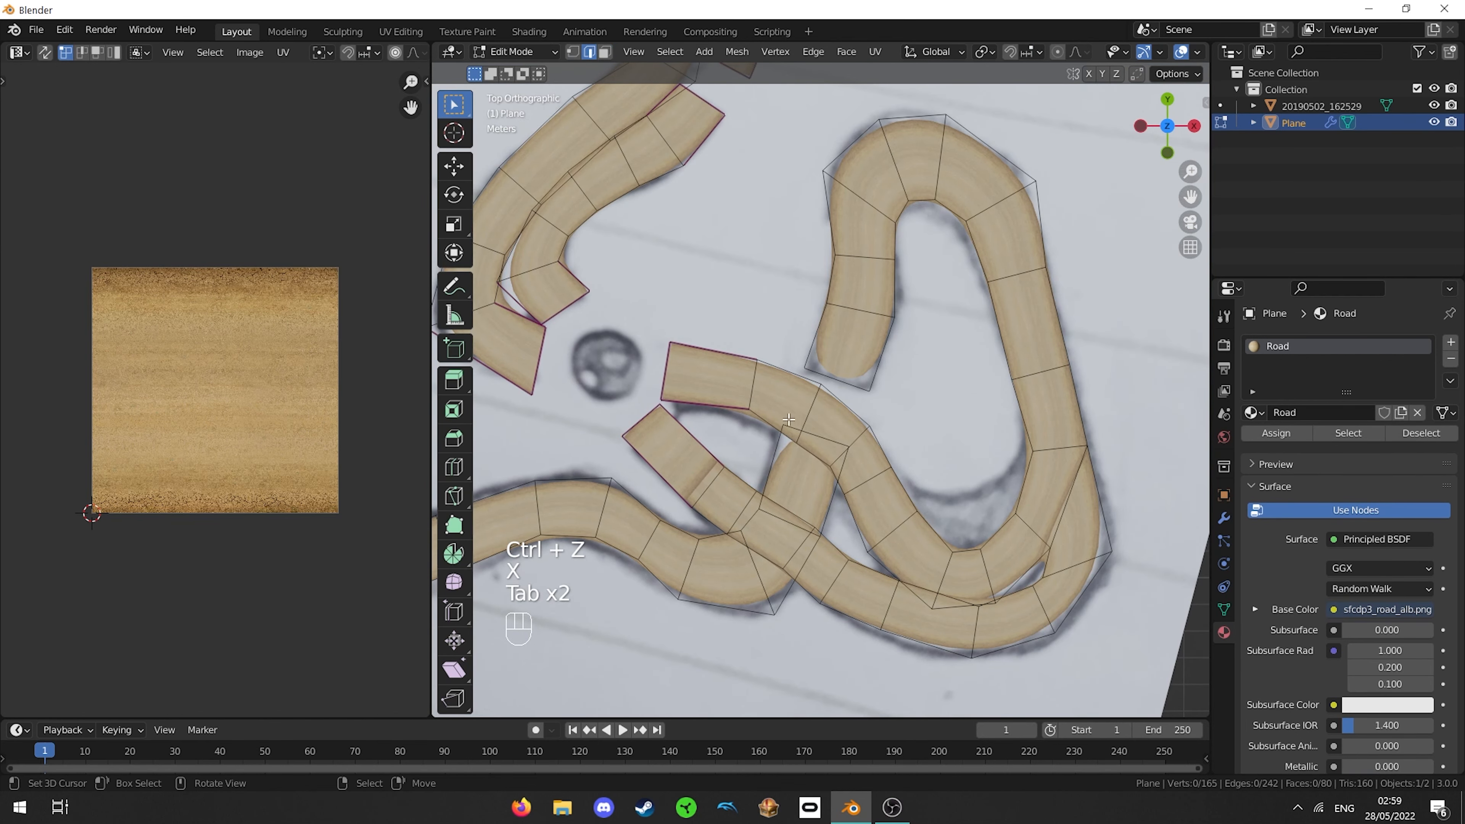
pyautogui.keyDown('shift'); pyautogui.click(771, 467); pyautogui.keyUp('shift')
pyautogui.keyDown('shift'); pyautogui.click(834, 491); pyautogui.keyUp('shift')
pyautogui.hotkey('shift', 'e')
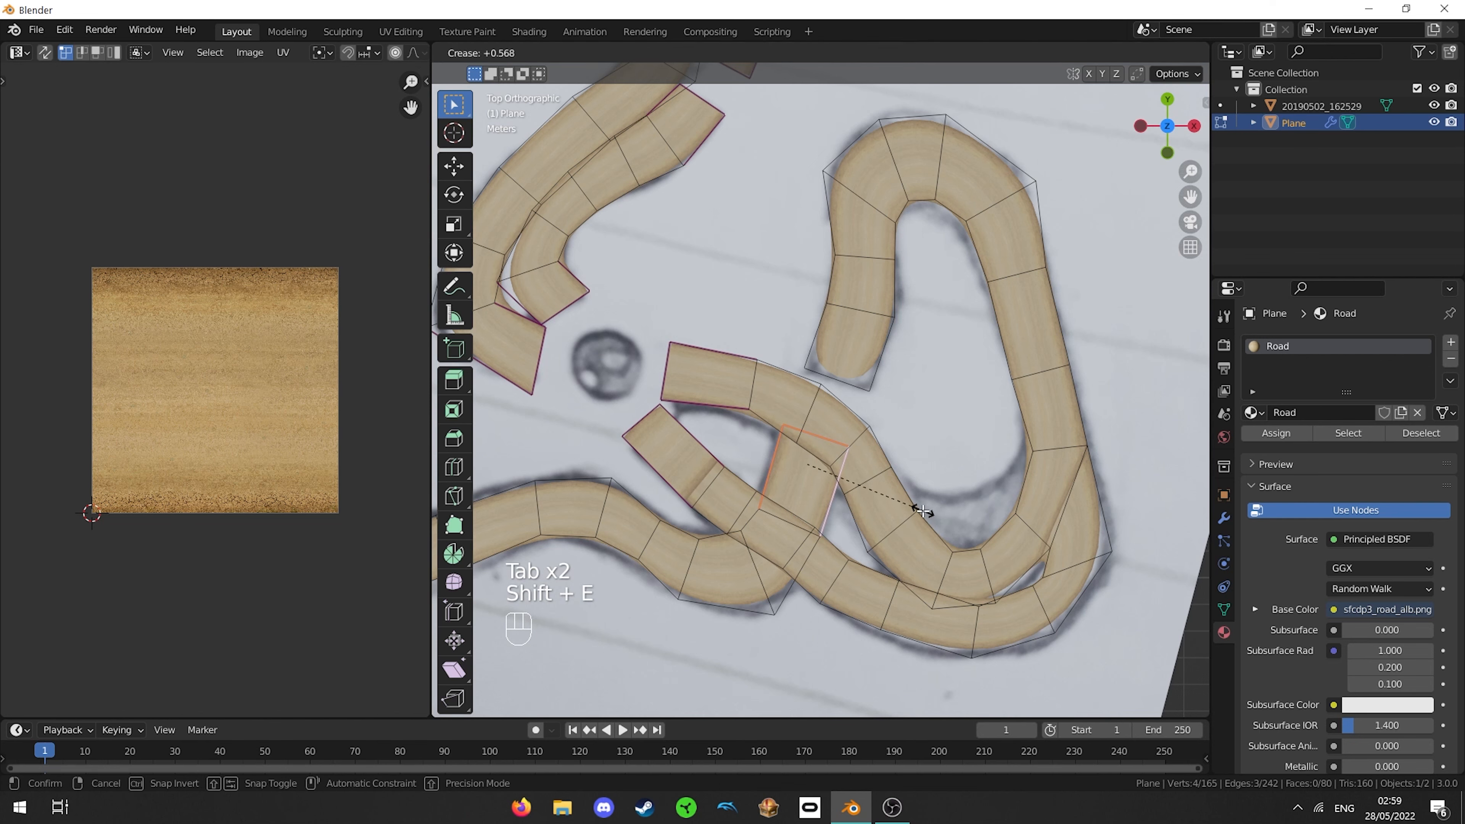
pyautogui.click(925, 510)
# - Crease the end edge and both side edges of the road face bordering the upper side of the gap
pyautogui.rightClick(818, 340)
pyautogui.keyDown('shift'); pyautogui.rightClick(836, 377); pyautogui.keyUp('shift')
pyautogui.keyDown('shift'); pyautogui.rightClick(883, 353); pyautogui.keyUp('shift')
pyautogui.hotkey('shift', 'e')
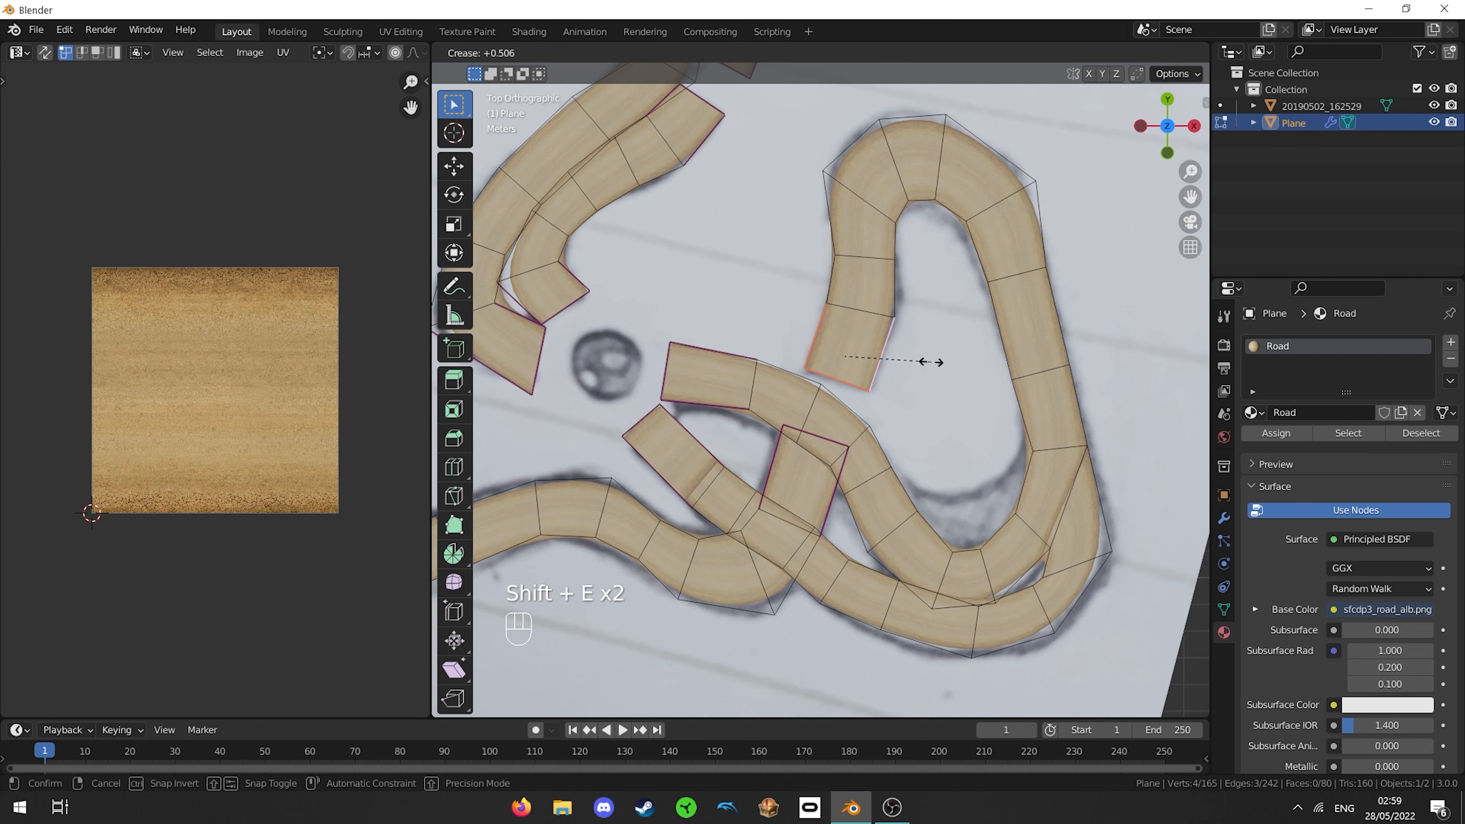
pyautogui.click(931, 364)
# - Select the linked faces of the long main road strip, leaving the outer top branch deselected
pyautogui.press('Tab')
pyautogui.scroll(-4, 883, 362)
pyautogui.keyDown('shift'); pyautogui.moveTo(808, 330); pyautogui.dragTo(880, 295, button='middle'); pyautogui.keyUp('shift')
pyautogui.press('Tab')
pyautogui.scroll(1, 832, 296)
pyautogui.click(605, 53)
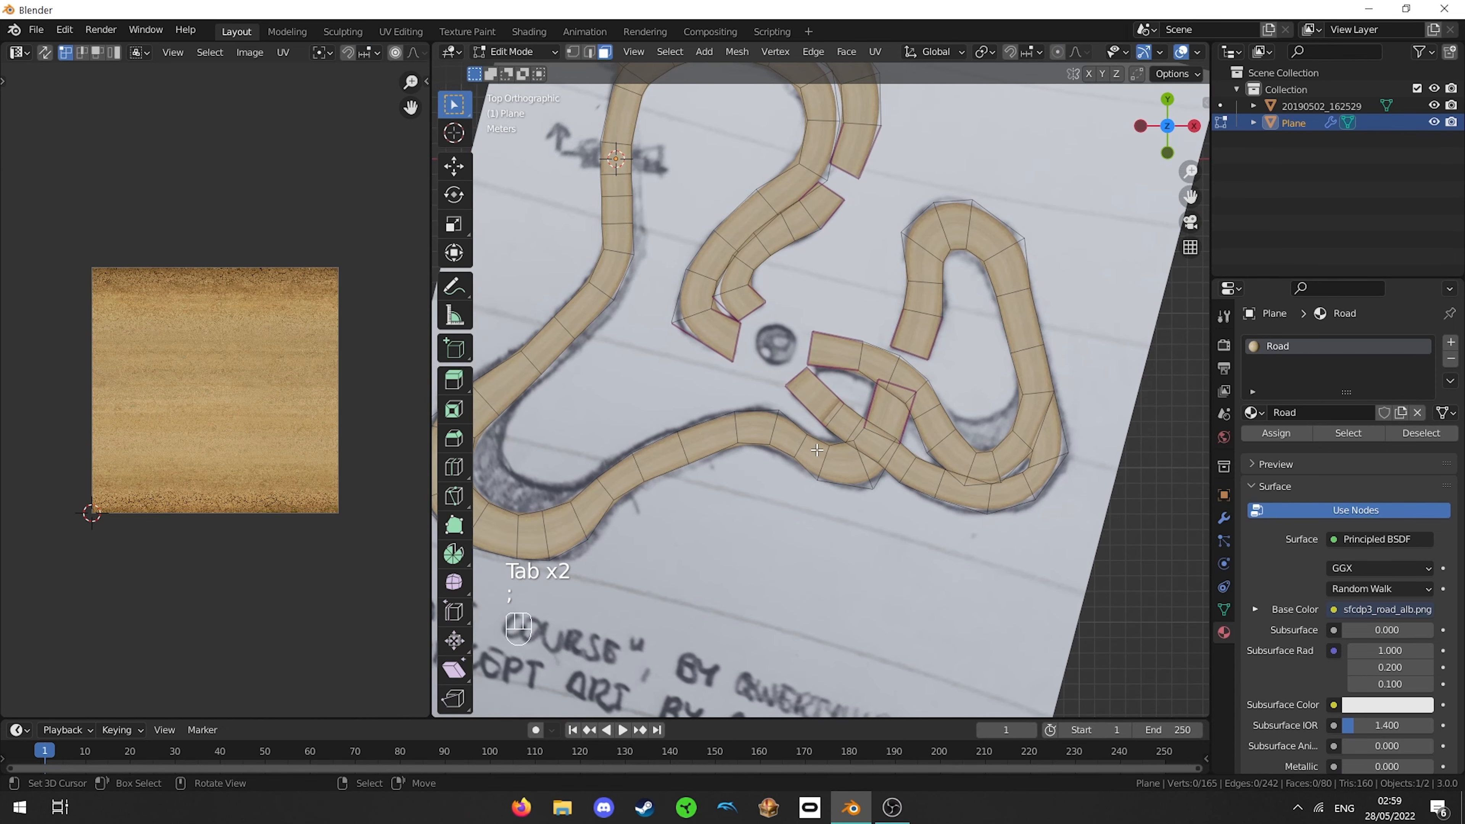
pyautogui.press('l')
pyautogui.keyDown('shift'); pyautogui.moveTo(817, 449); pyautogui.dragTo(806, 631, button='middle'); pyautogui.keyUp('shift')
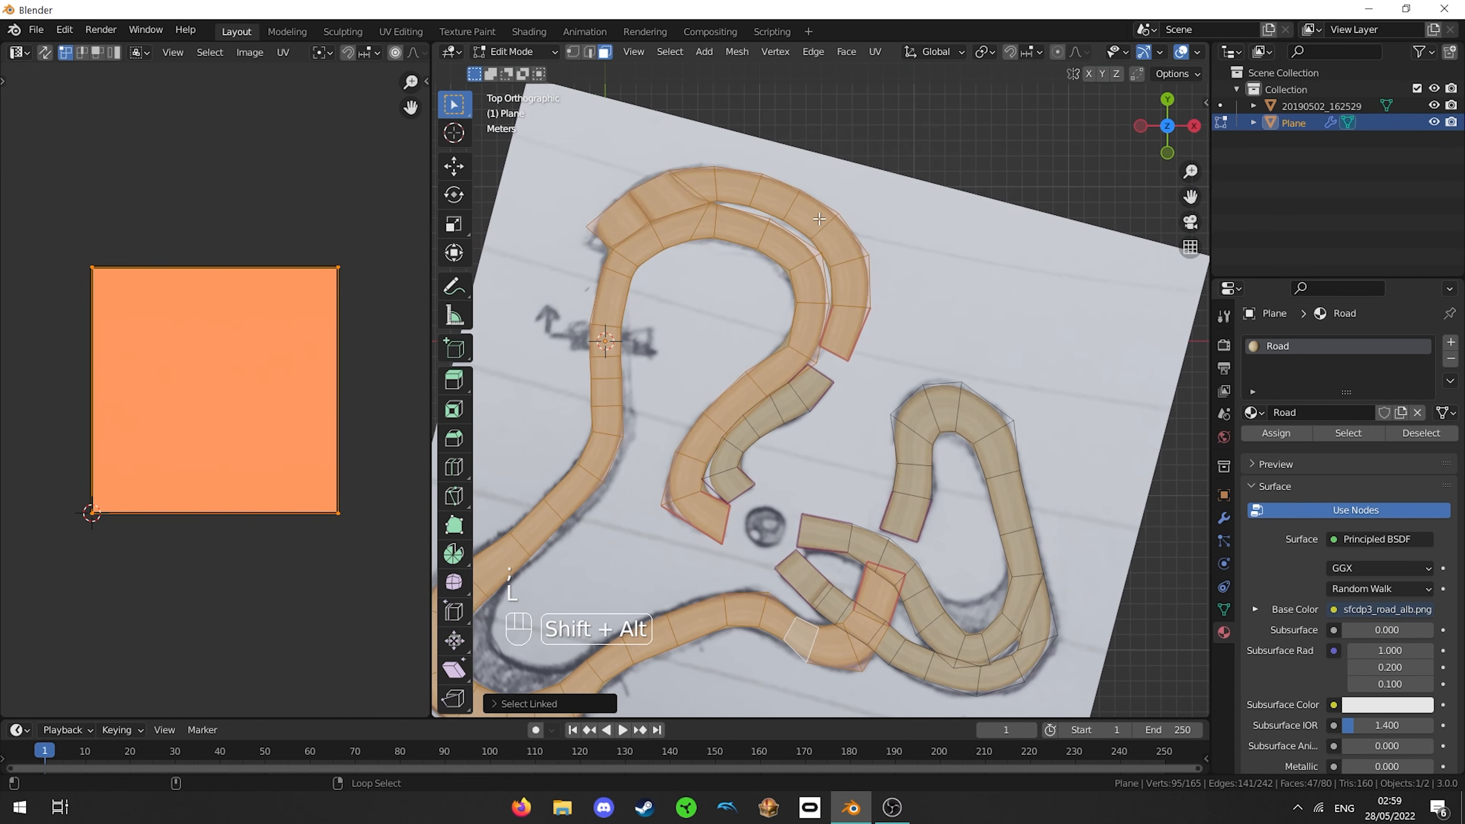
pyautogui.scroll(2, 819, 219)
pyautogui.hotkey('shift', 'l')
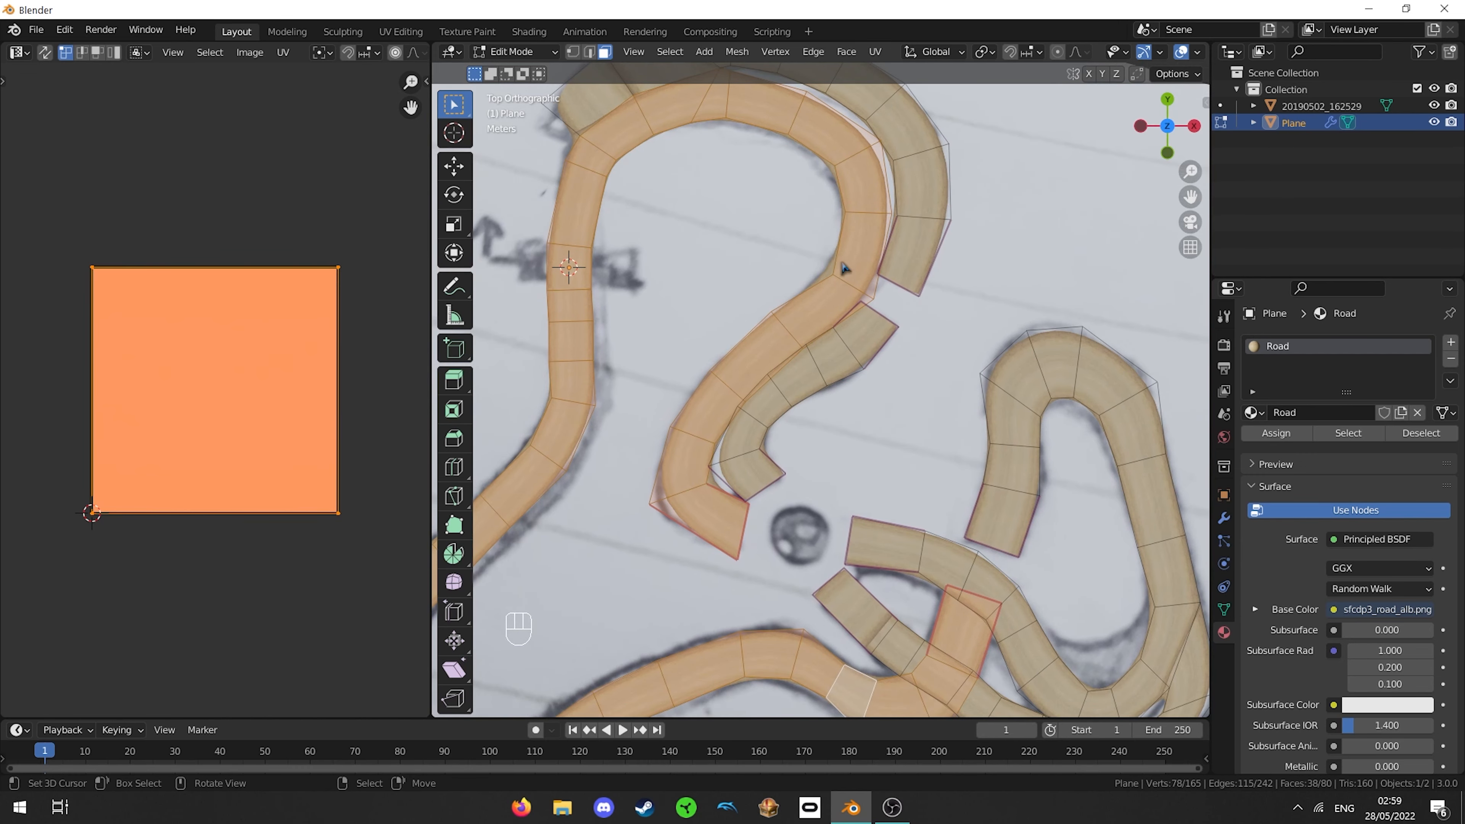
# - Reset the main road strip's UVs and rotate them 90 degrees
pyautogui.press('u')
pyautogui.click(799, 281)
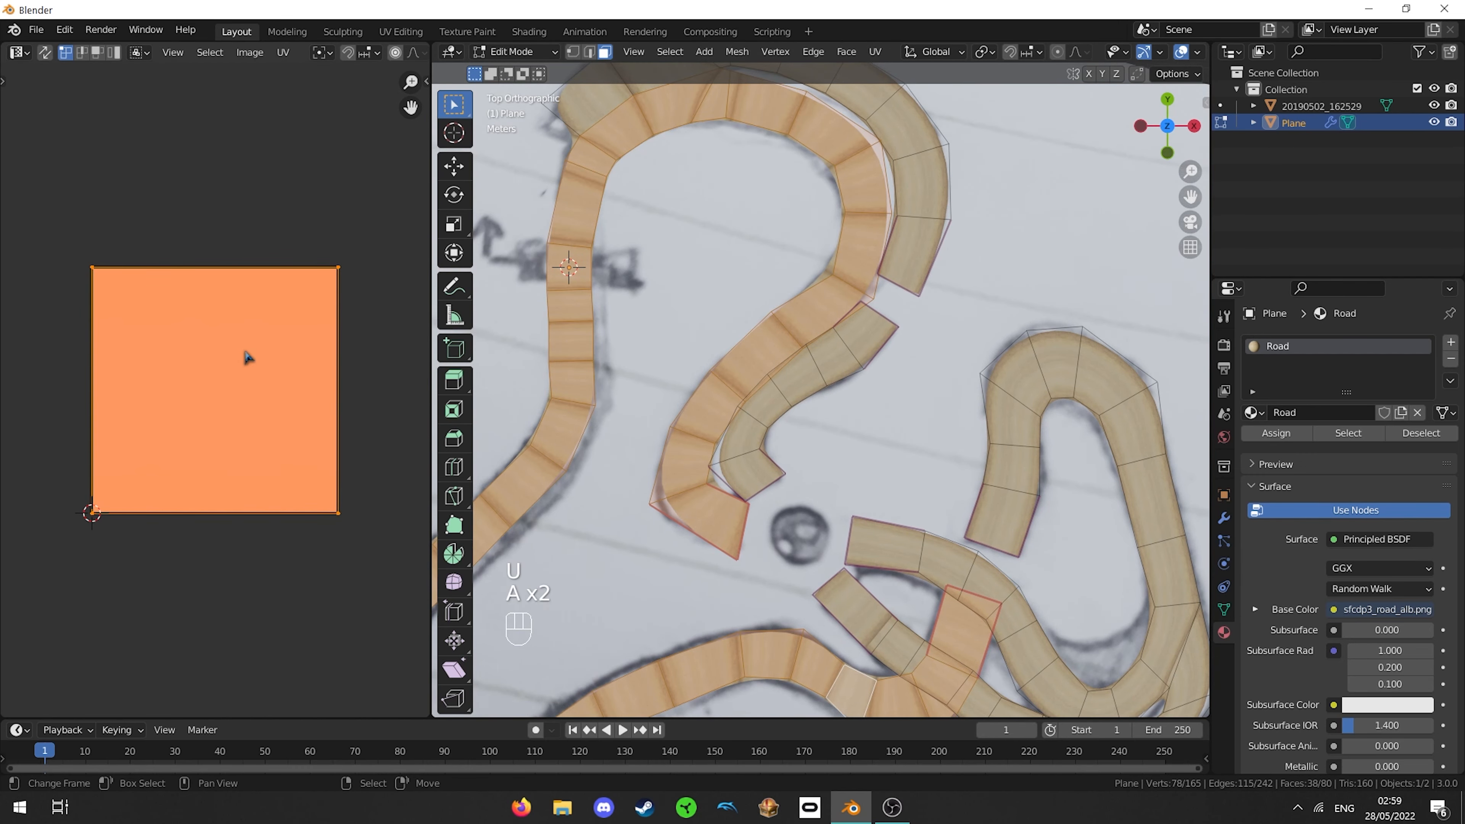
pyautogui.press('r')
pyautogui.press('9')
pyautogui.press('0')
pyautogui.press('Return')
# - Try a UV Squares grid conversion on the main strip's UVs, then undo it
pyautogui.scroll(-4, 247, 358)
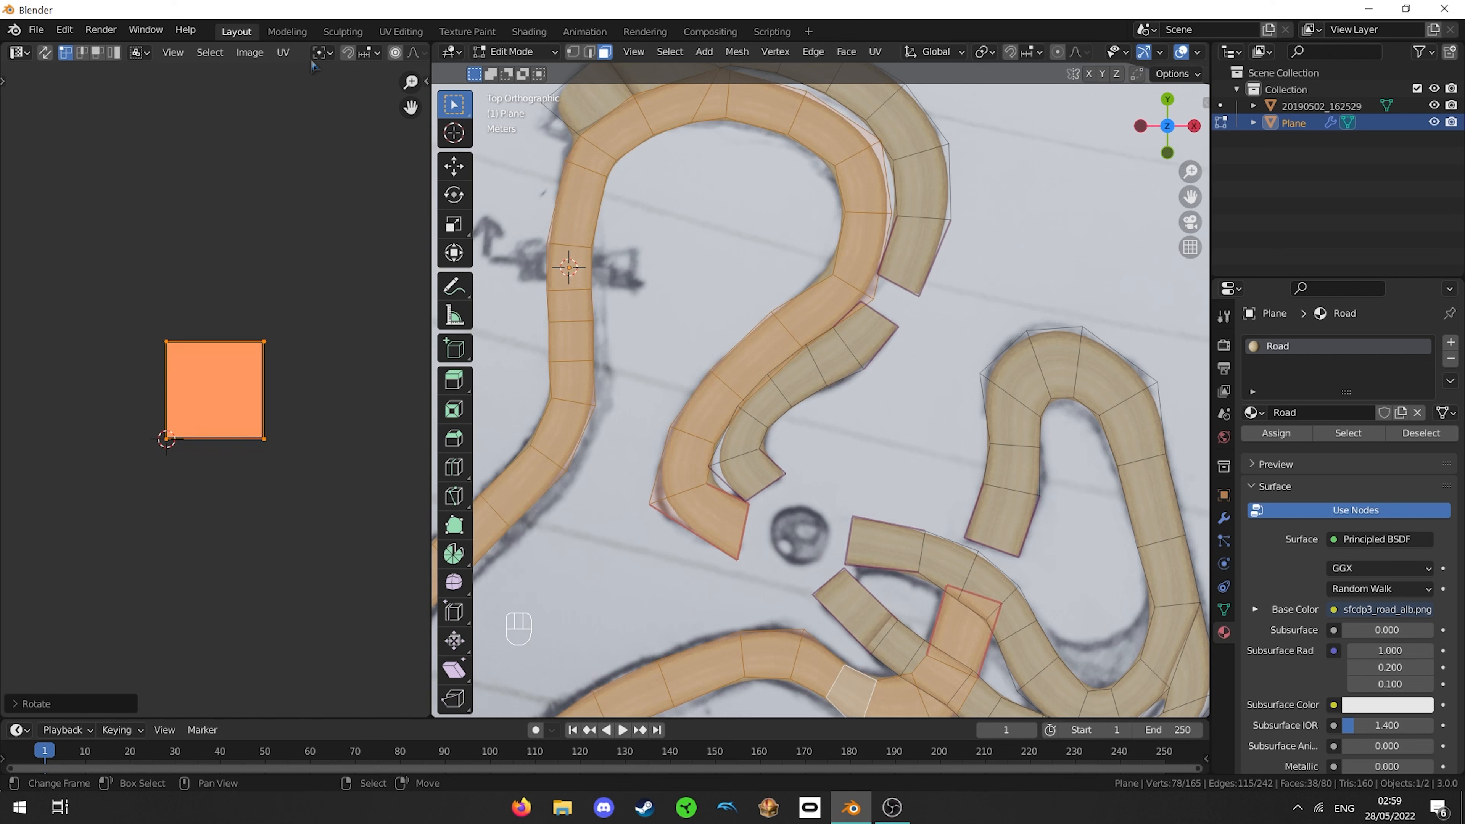
pyautogui.press('n')
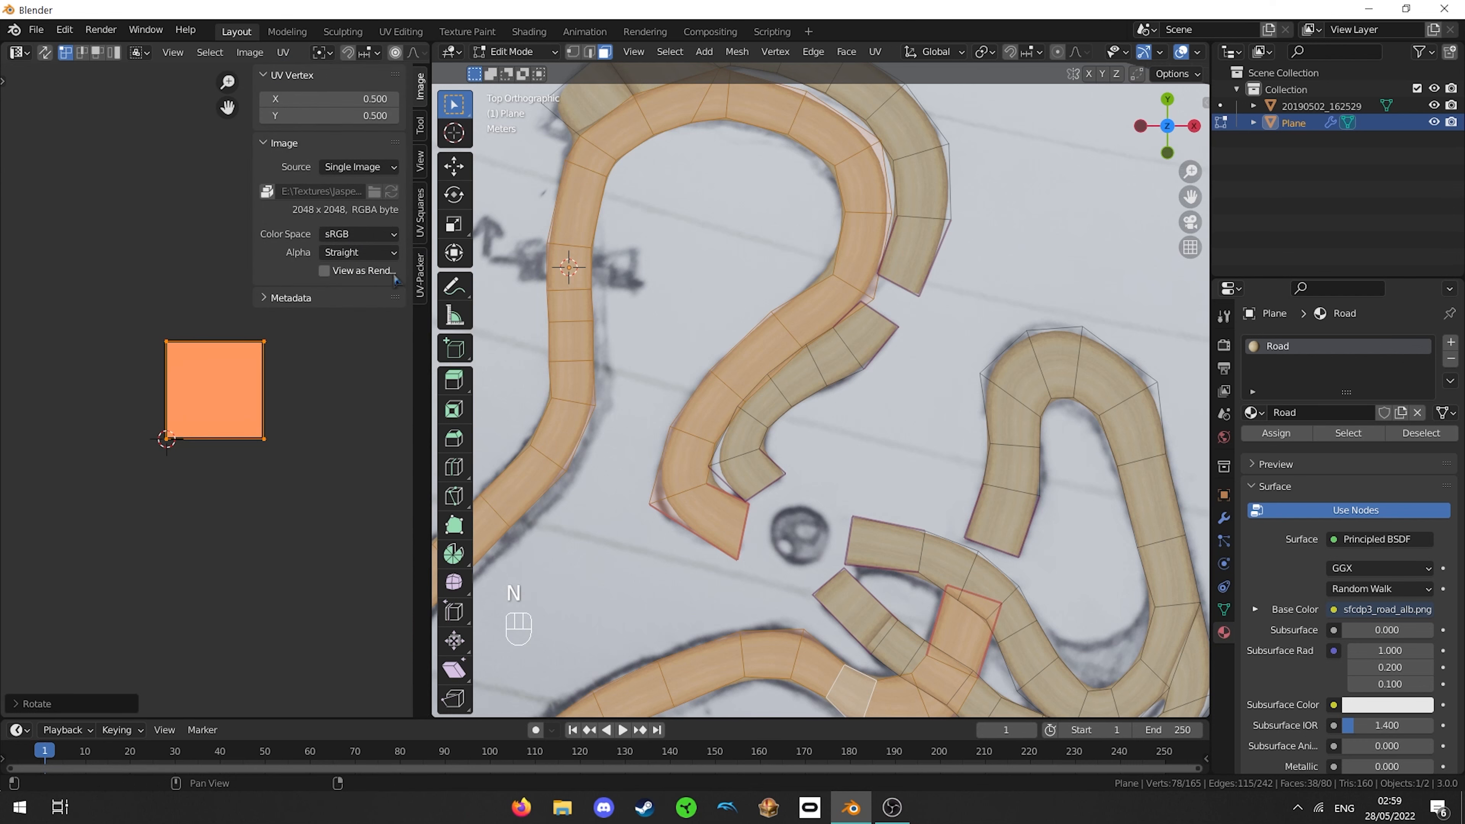
pyautogui.click(420, 235)
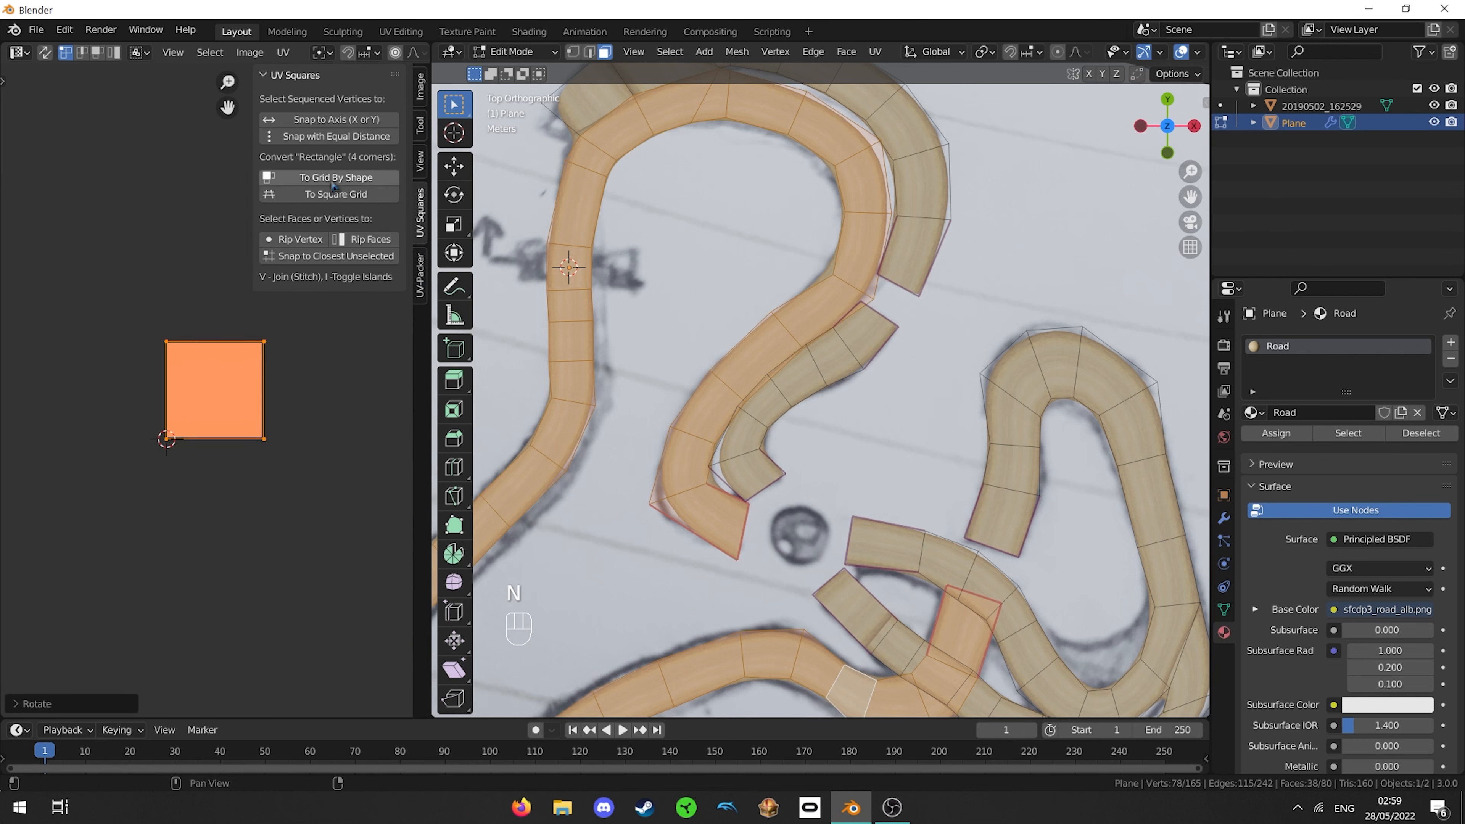
pyautogui.click(312, 194)
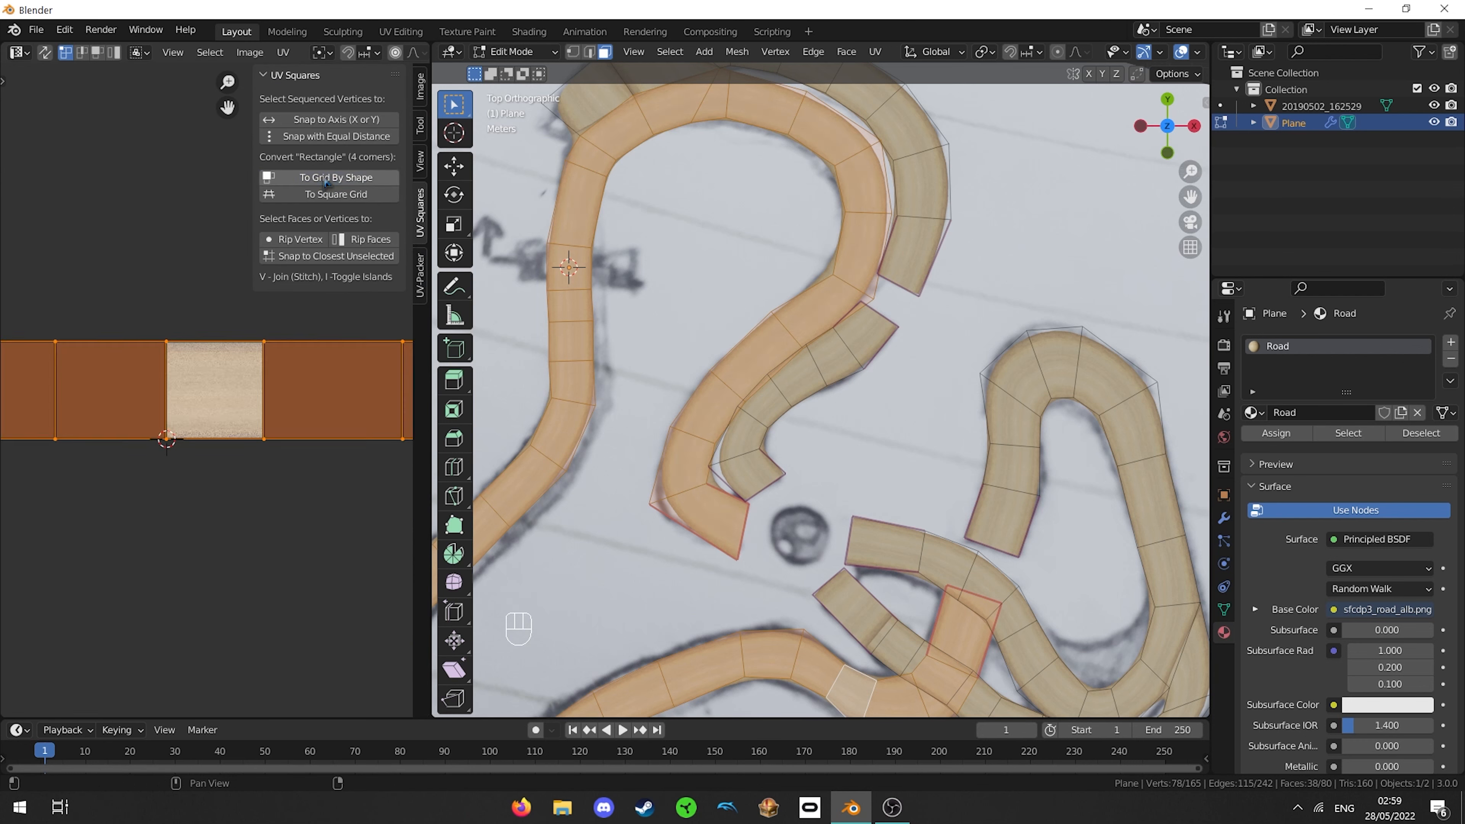
pyautogui.hotkey('ctrl', 'z')
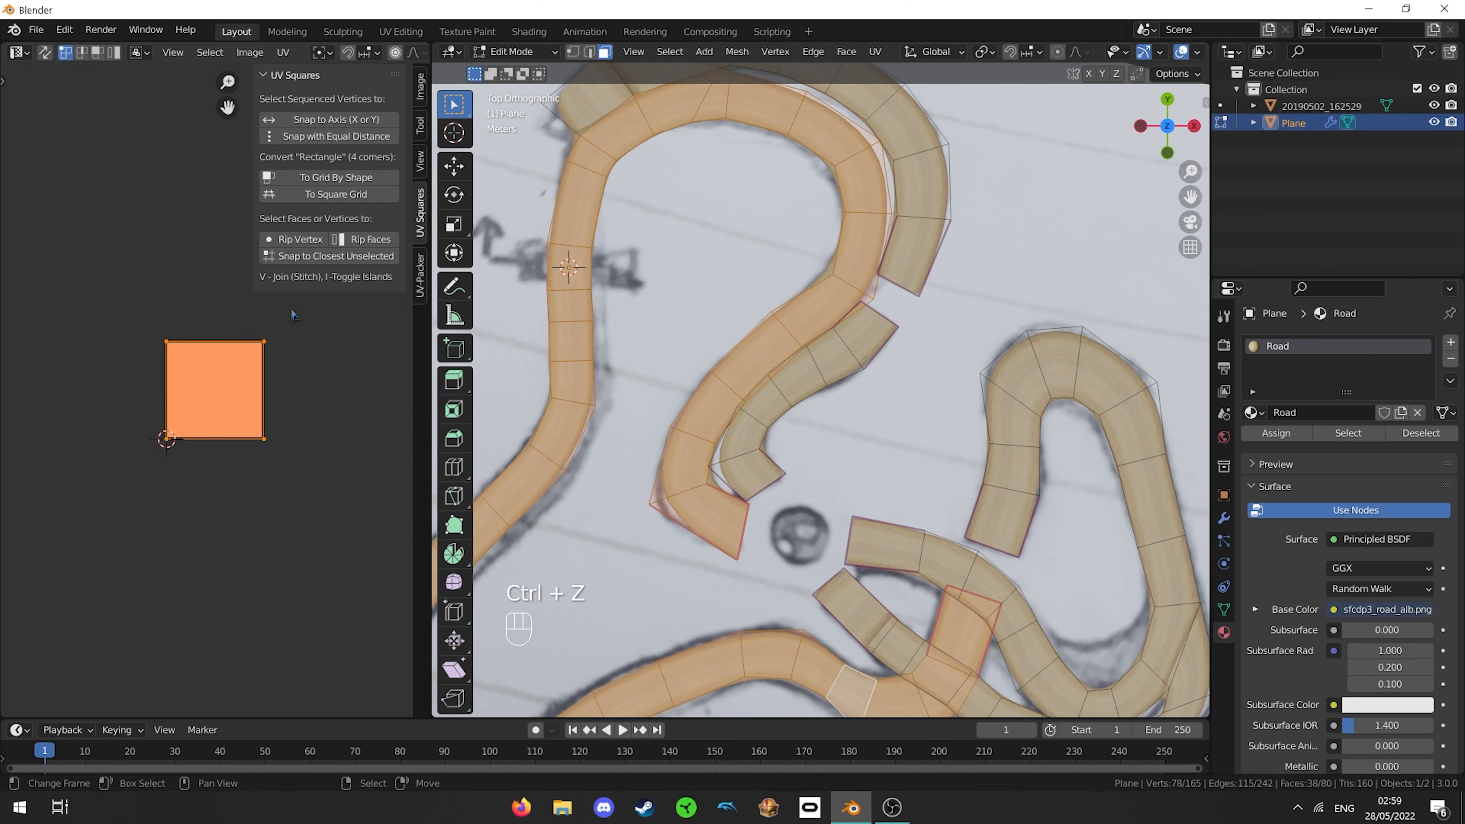
pyautogui.press('n')
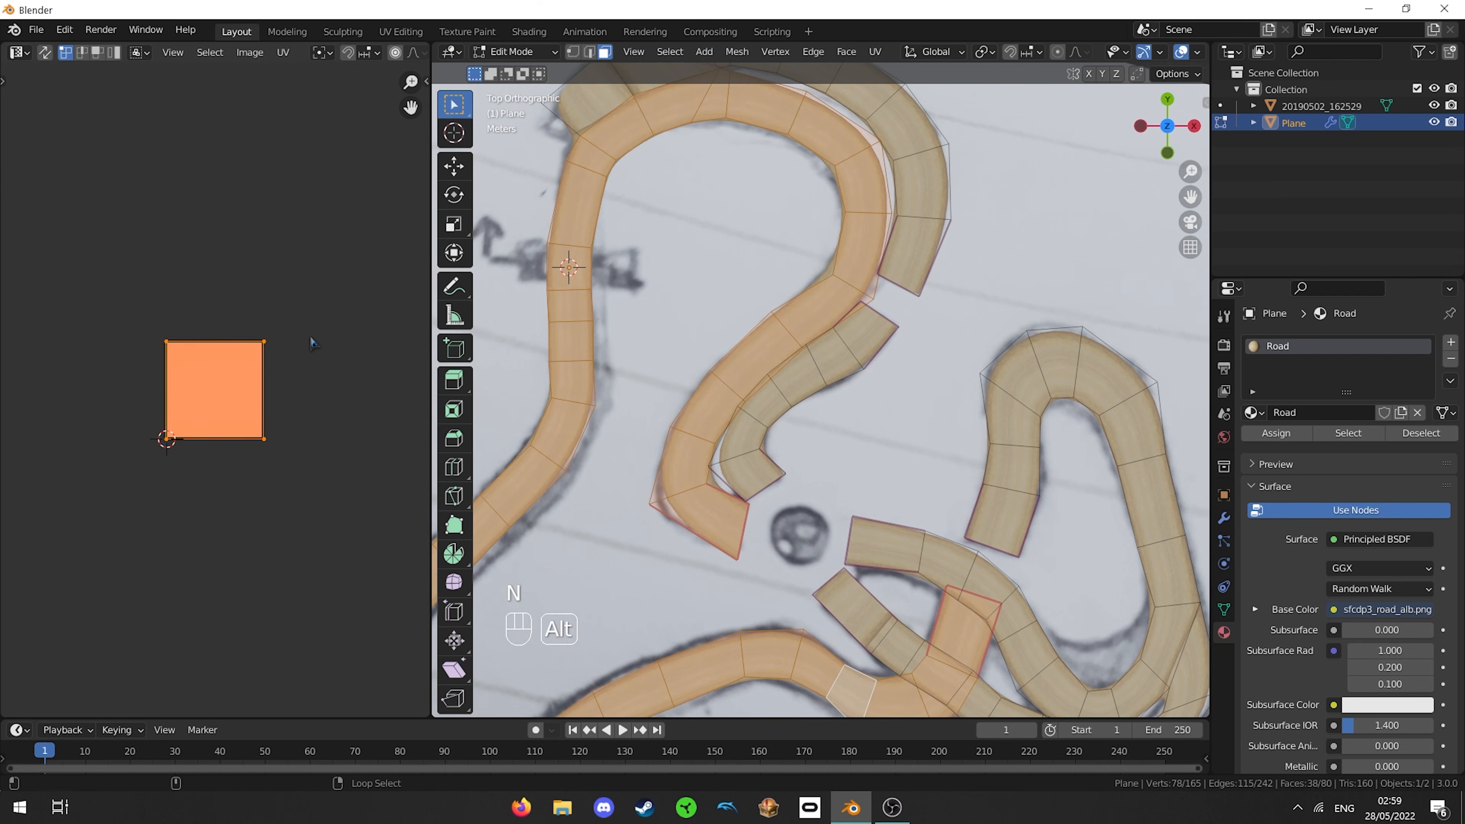
# - Convert the main strip's UVs to a grid by shape so its faces run end to end over the texture
pyautogui.hotkey('alt', 'e')
pyautogui.scroll(-6, 317, 338)
pyautogui.keyDown('shift'); pyautogui.moveTo(771, 538); pyautogui.dragTo(913, 415, button='middle'); pyautogui.keyUp('shift')
pyautogui.press('Tab')
pyautogui.scroll(3, 915, 369)
pyautogui.keyDown('shift'); pyautogui.moveTo(922, 322); pyautogui.dragTo(811, 507, button='middle'); pyautogui.keyUp('shift')
pyautogui.scroll(8, 811, 507)
pyautogui.scroll(-3, 810, 498)
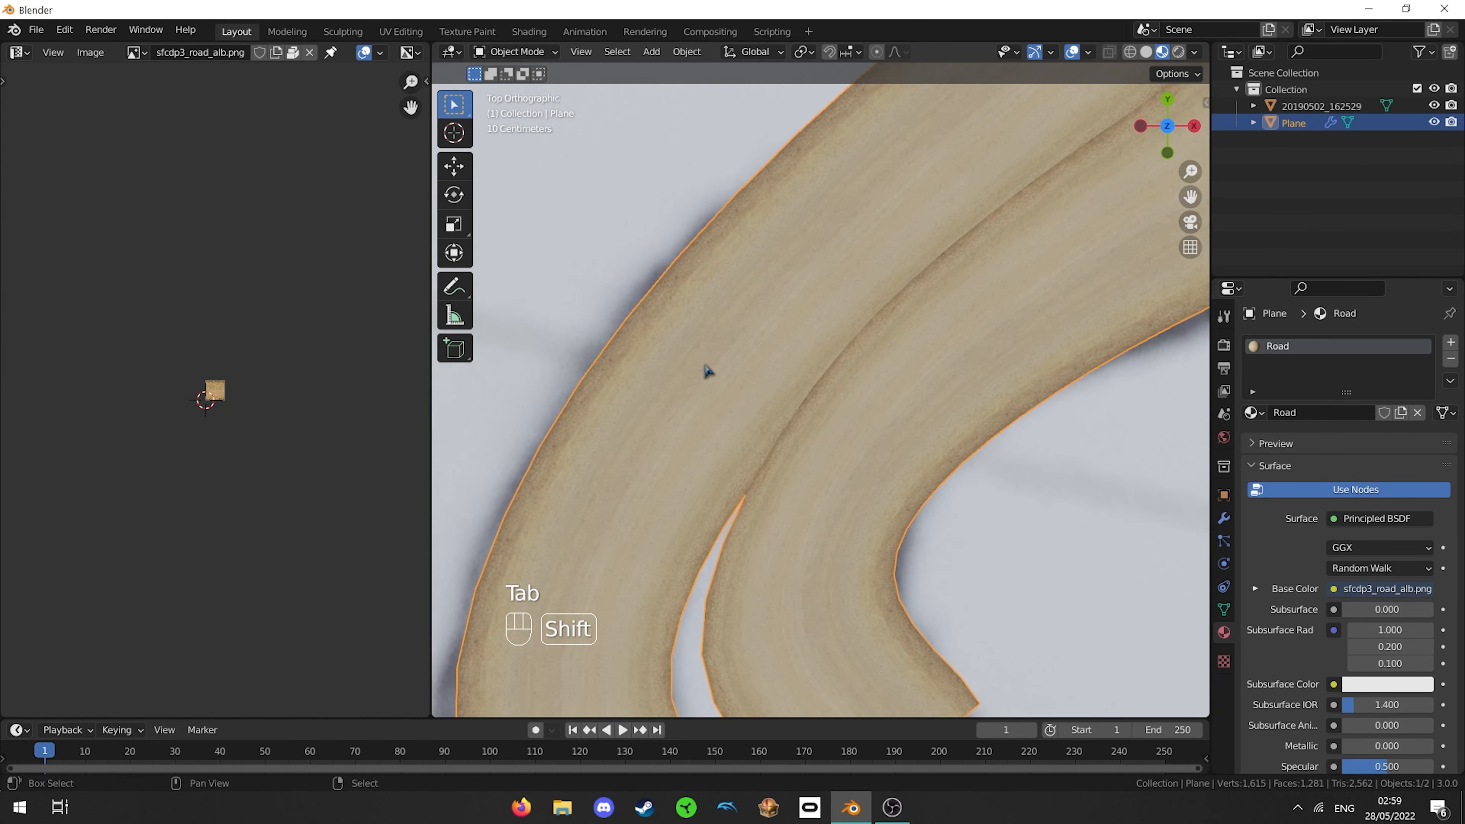
# - Scale the main strip's UVs along X to about 0.77
pyautogui.keyDown('shift'); pyautogui.moveTo(707, 370); pyautogui.dragTo(844, 383, button='middle'); pyautogui.keyUp('shift')
pyautogui.press('Tab')
pyautogui.press('s')
pyautogui.press('x')
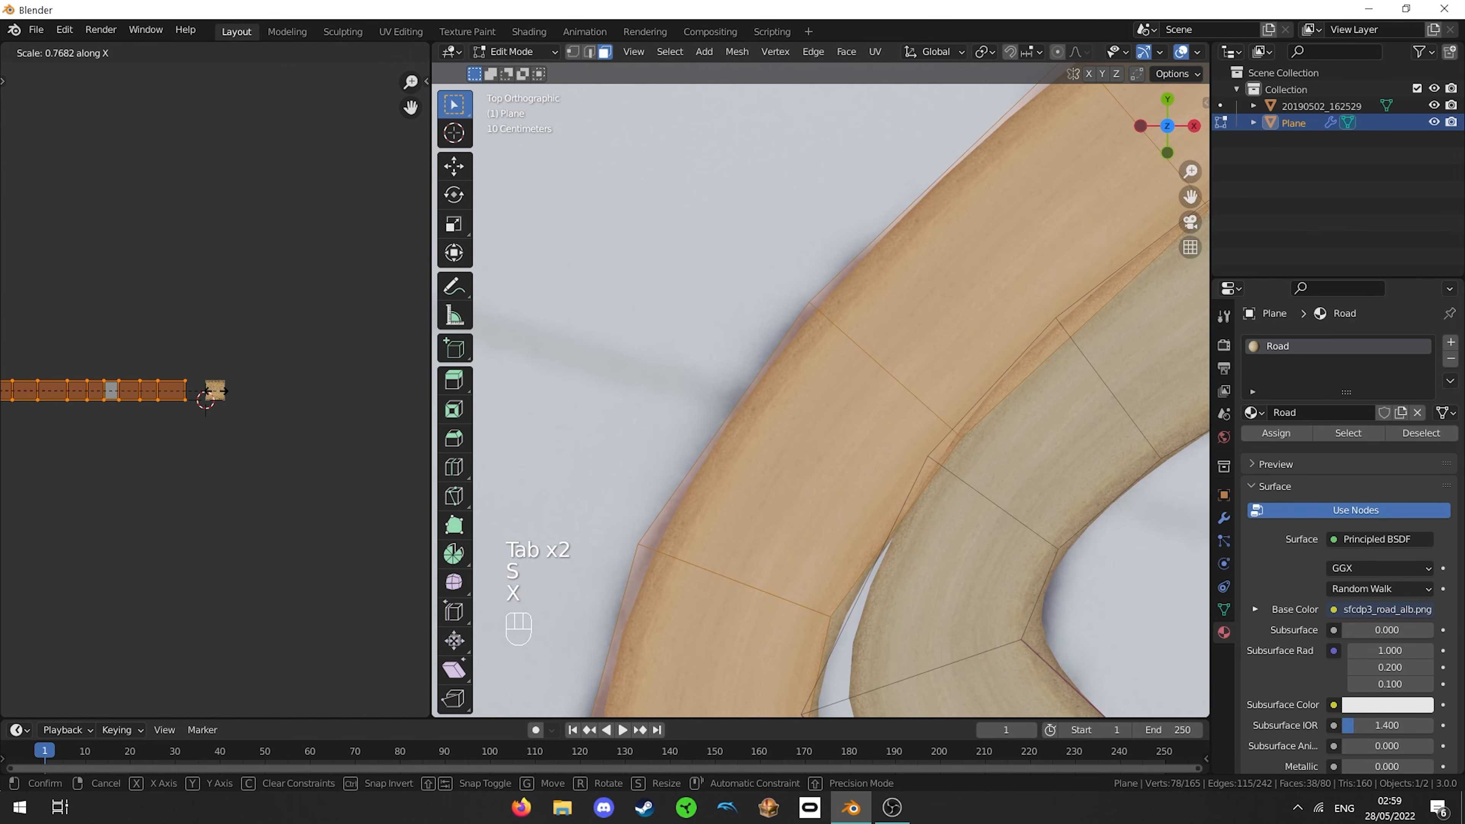
pyautogui.click(217, 391)
# - Select the whole face loop of the outer road branch at the top of the track
pyautogui.press('Tab')
pyautogui.scroll(-4, 804, 425)
pyautogui.keyDown('shift'); pyautogui.moveTo(738, 378); pyautogui.dragTo(834, 386, button='middle'); pyautogui.keyUp('shift')
pyautogui.moveTo(773, 138)
pyautogui.keyDown('shift'); pyautogui.mouseDown(button='middle')
pyautogui.moveTo(877, 396)
pyautogui.moveTo(874, 450)
pyautogui.mouseUp(button='middle'); pyautogui.keyUp('shift')
pyautogui.keyDown('shift'); pyautogui.moveTo(845, 253); pyautogui.dragTo(768, 432, button='middle'); pyautogui.keyUp('shift')
pyautogui.moveTo(900, 408)
pyautogui.keyDown('shift'); pyautogui.mouseDown(button='middle')
pyautogui.moveTo(768, 400)
pyautogui.moveTo(646, 350)
pyautogui.mouseUp(button='middle'); pyautogui.keyUp('shift')
pyautogui.scroll(-4, 775, 393)
pyautogui.press('Tab')
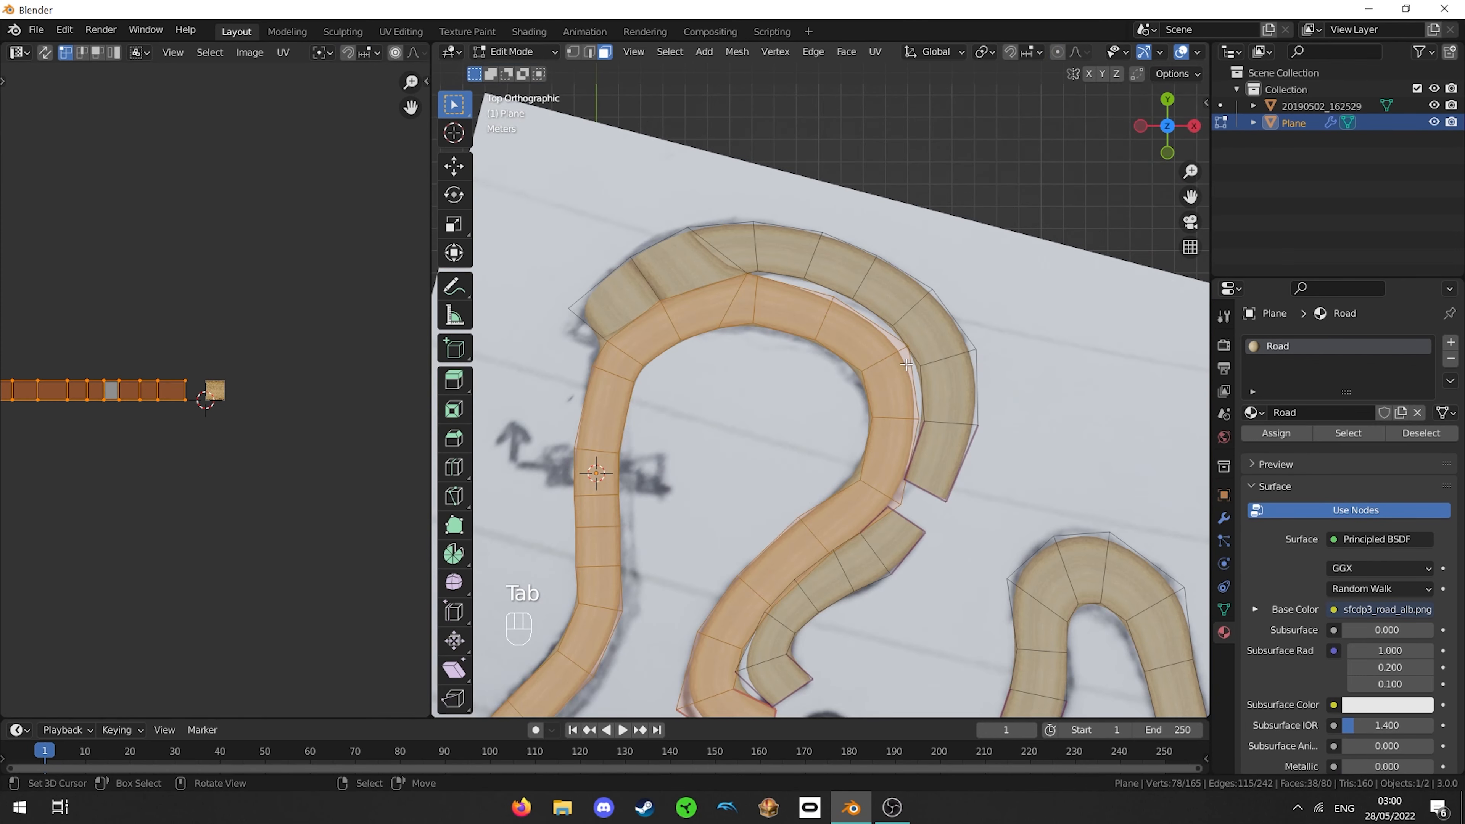
pyautogui.keyDown('alt'); pyautogui.click(938, 367); pyautogui.keyUp('alt')
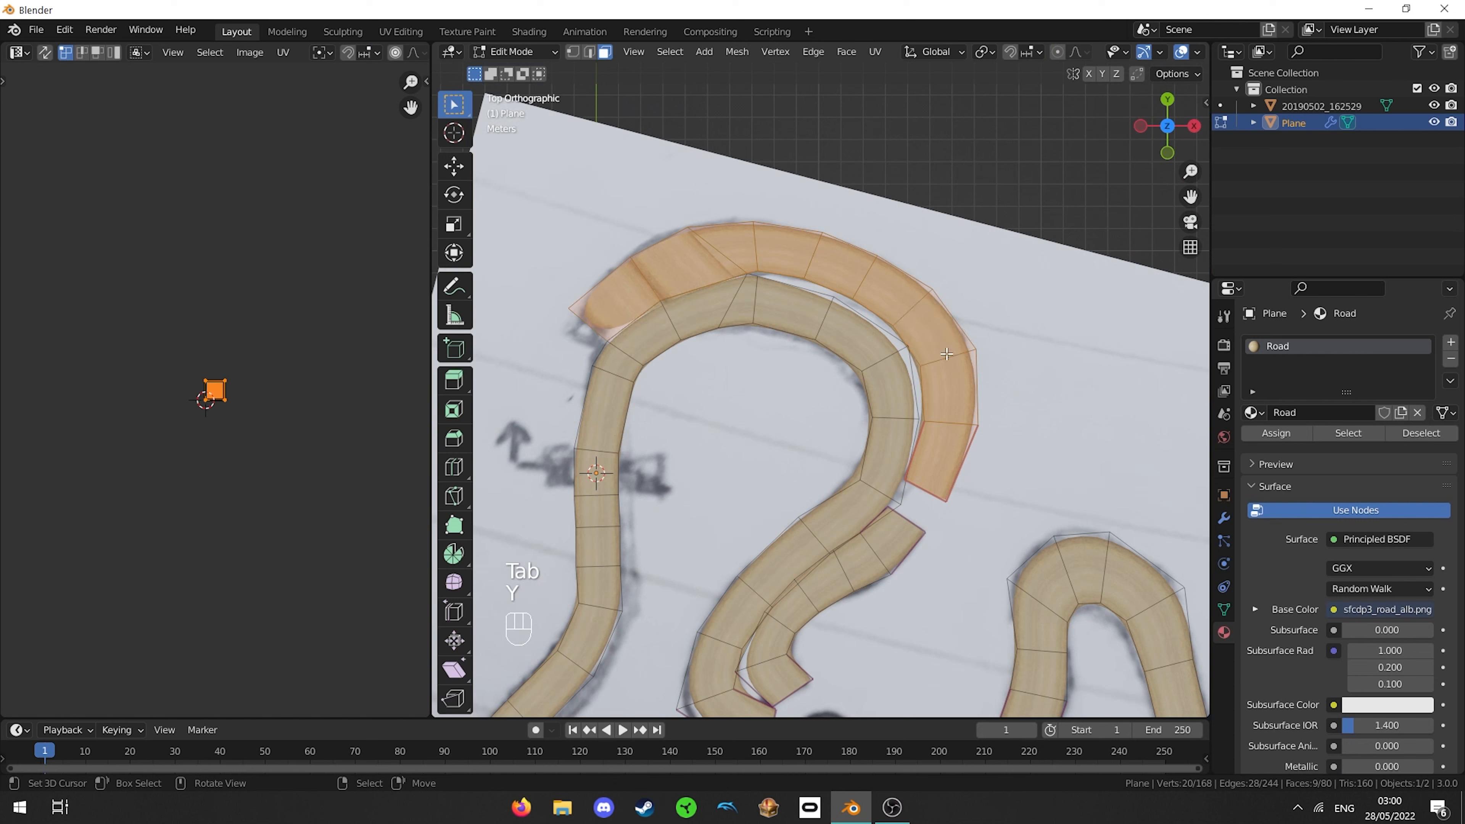
# - Try splitting the selected outer branch from the rest of the mesh, then undo it
pyautogui.press('y')
pyautogui.hotkey('ctrl', 'z')
pyautogui.hotkey('ctrl', 'z')
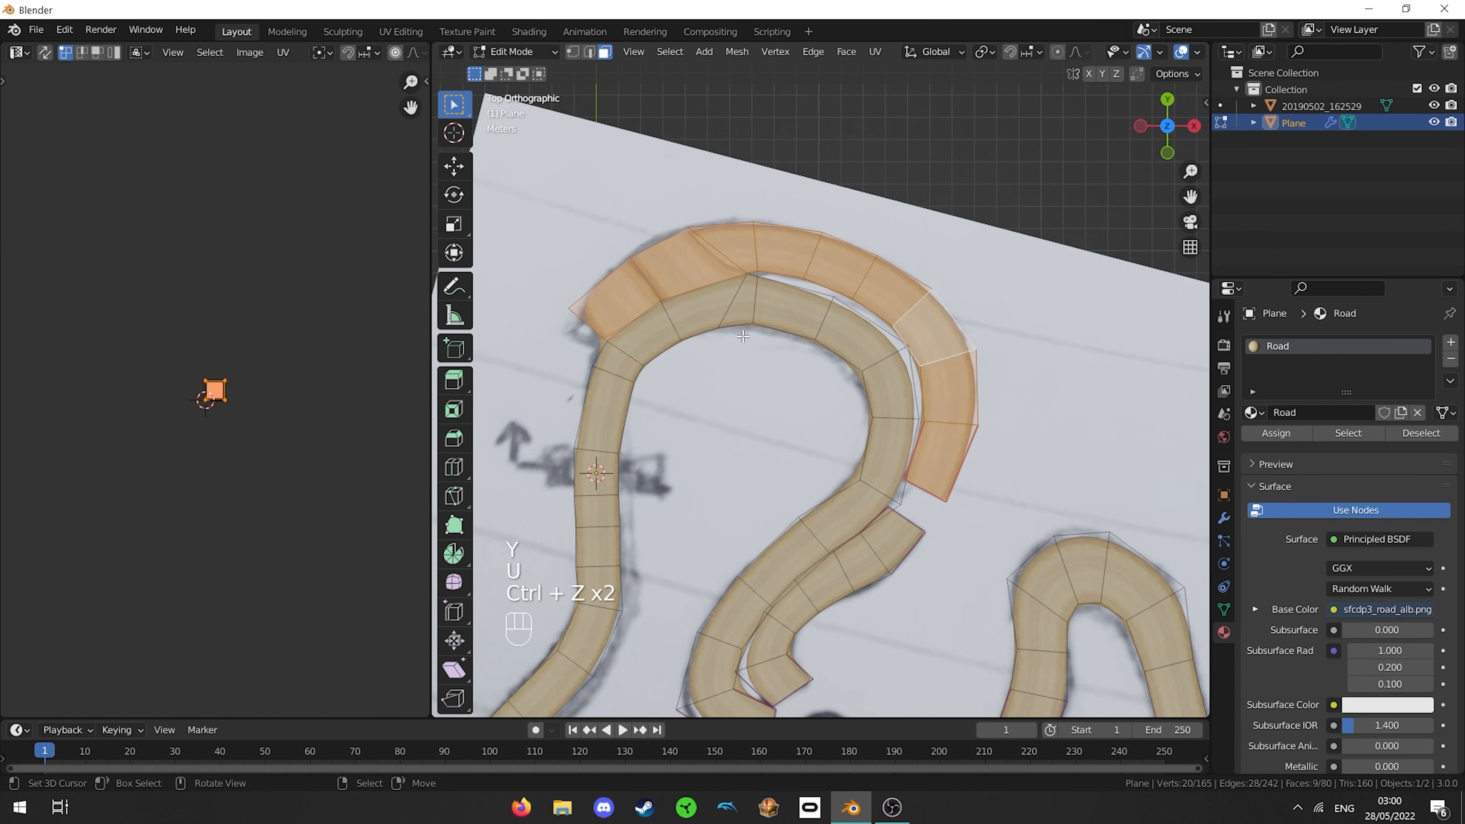
# - Reset the outer branch's UVs and rotate them 90 degrees
pyautogui.press('u')
pyautogui.click(742, 335)
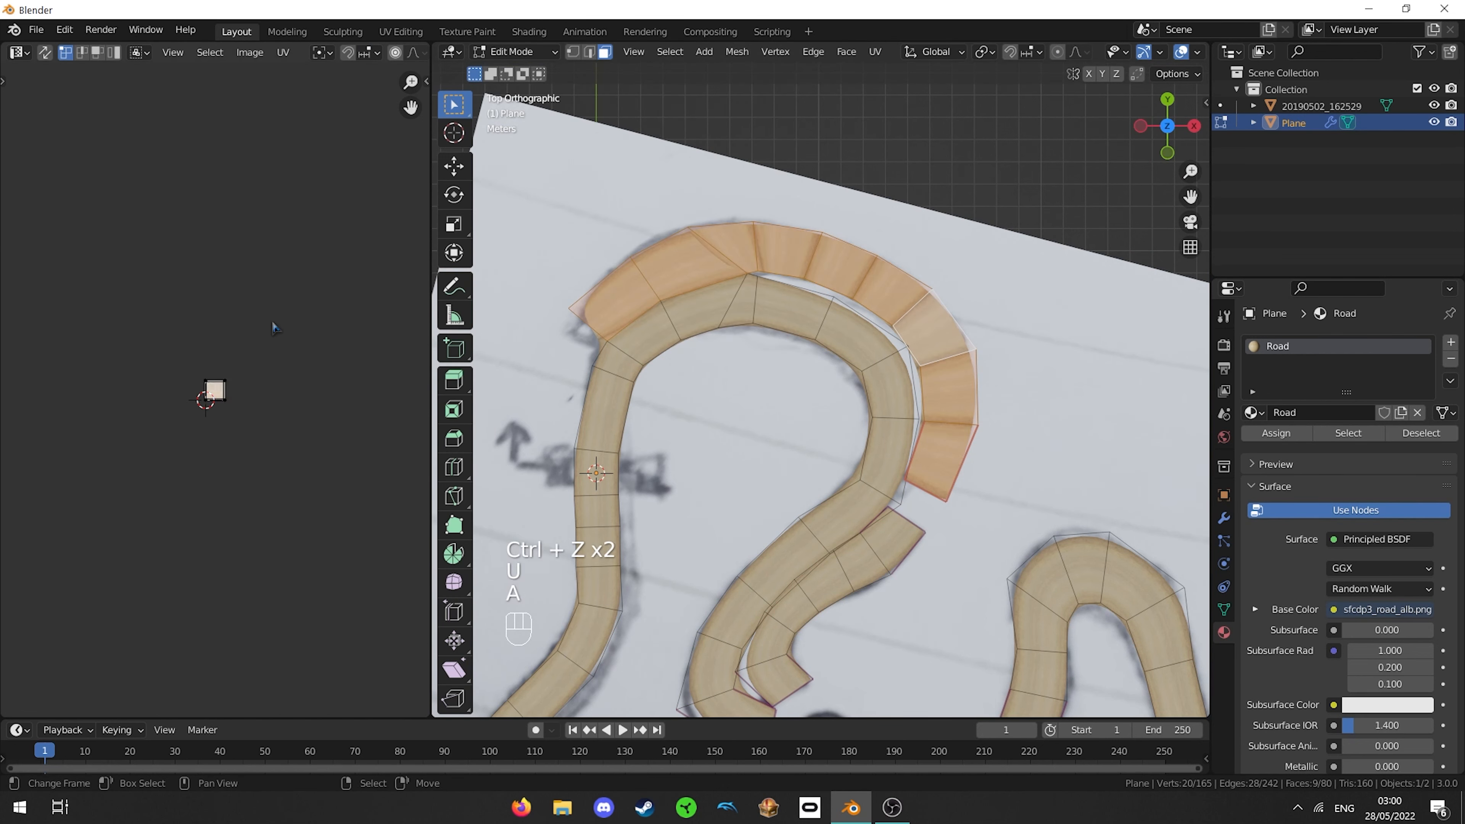
pyautogui.press('a')
pyautogui.hotkey('alt', 'e')
pyautogui.hotkey('ctrl', 'z')
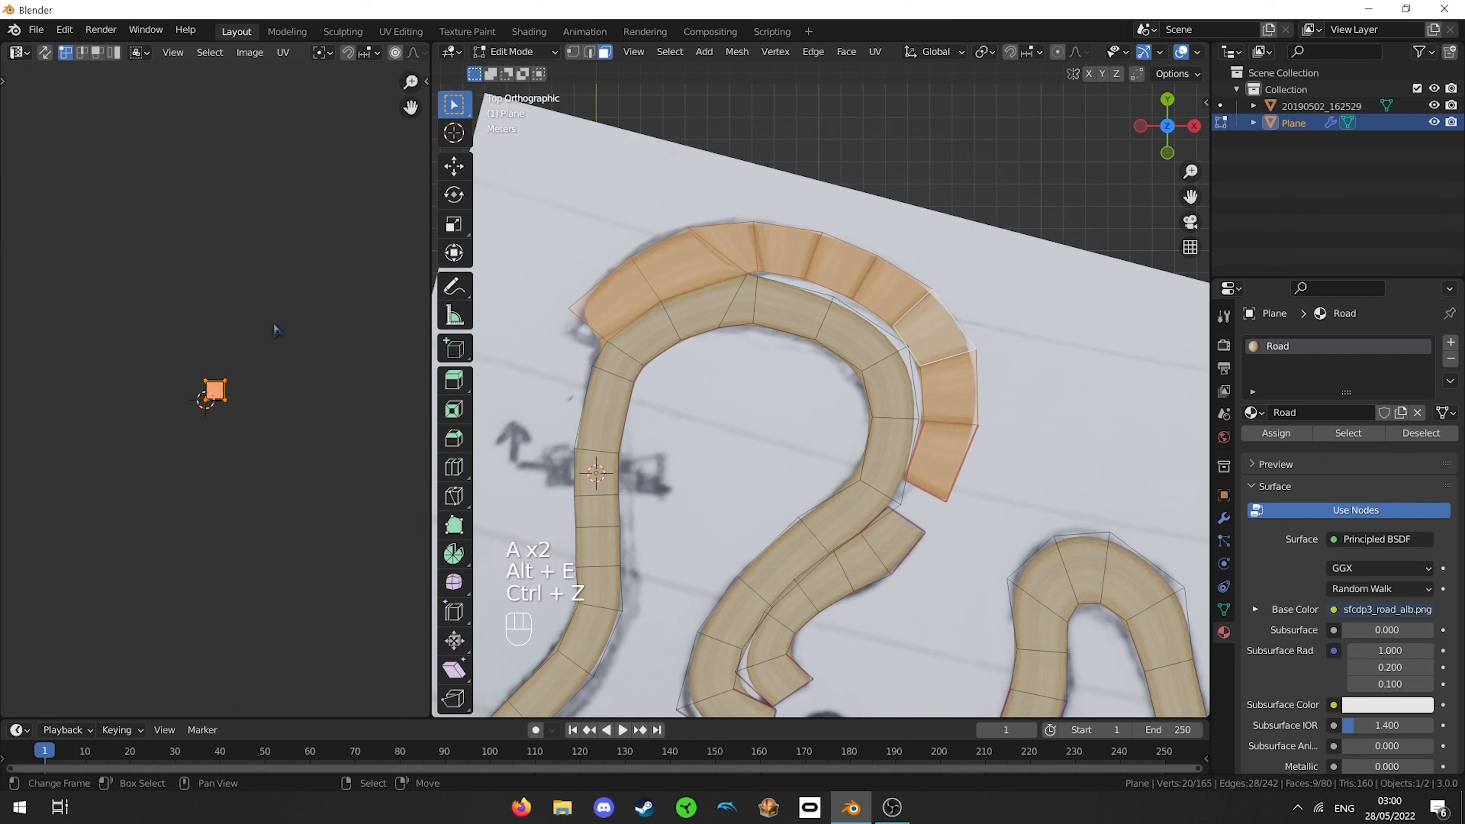
pyautogui.write('r90')
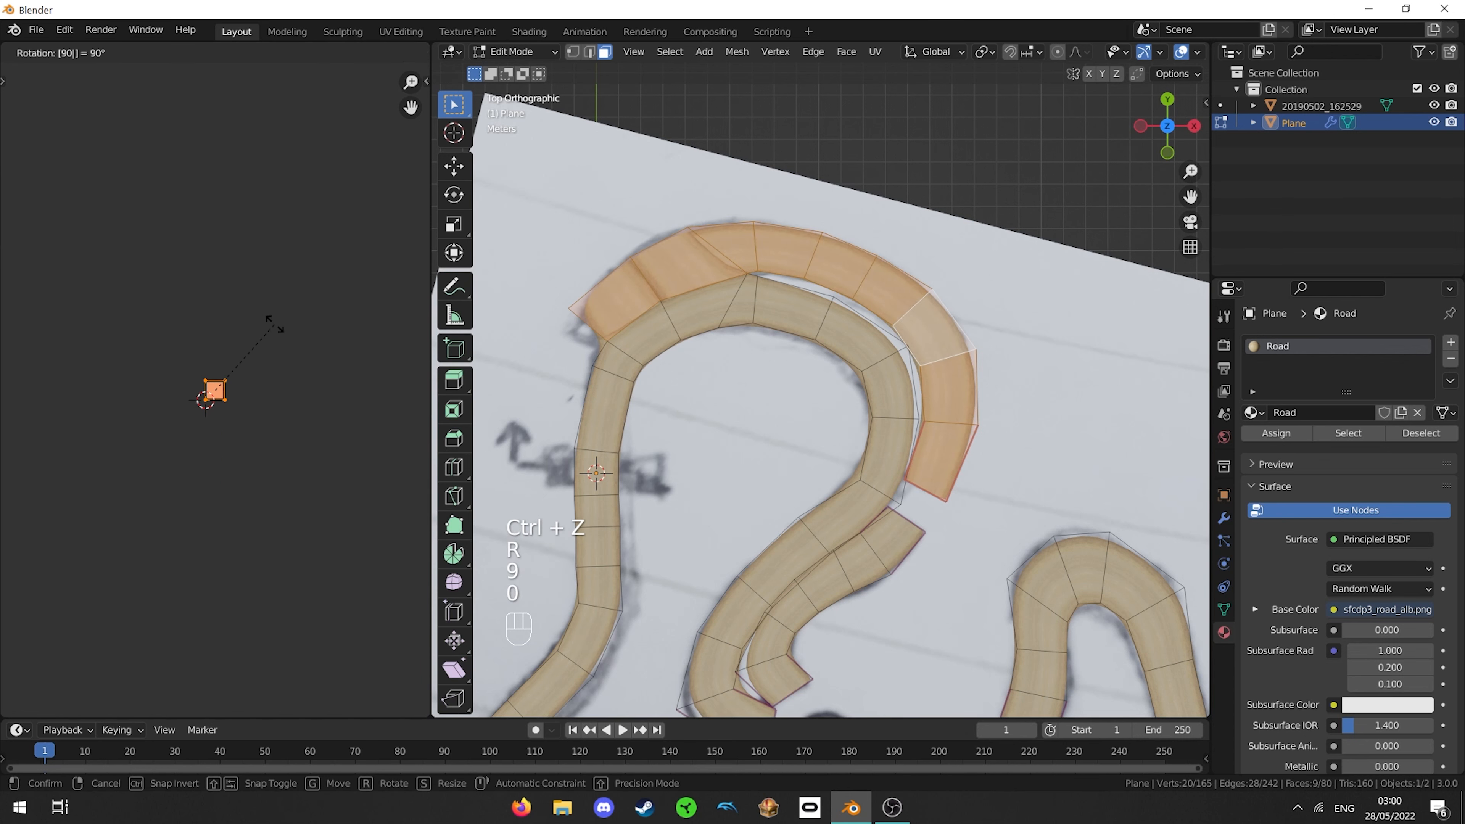
pyautogui.press('Return')
# - Convert the outer branch's UVs to a grid by shape and try scaling them along X
pyautogui.hotkey('alt', 'e')
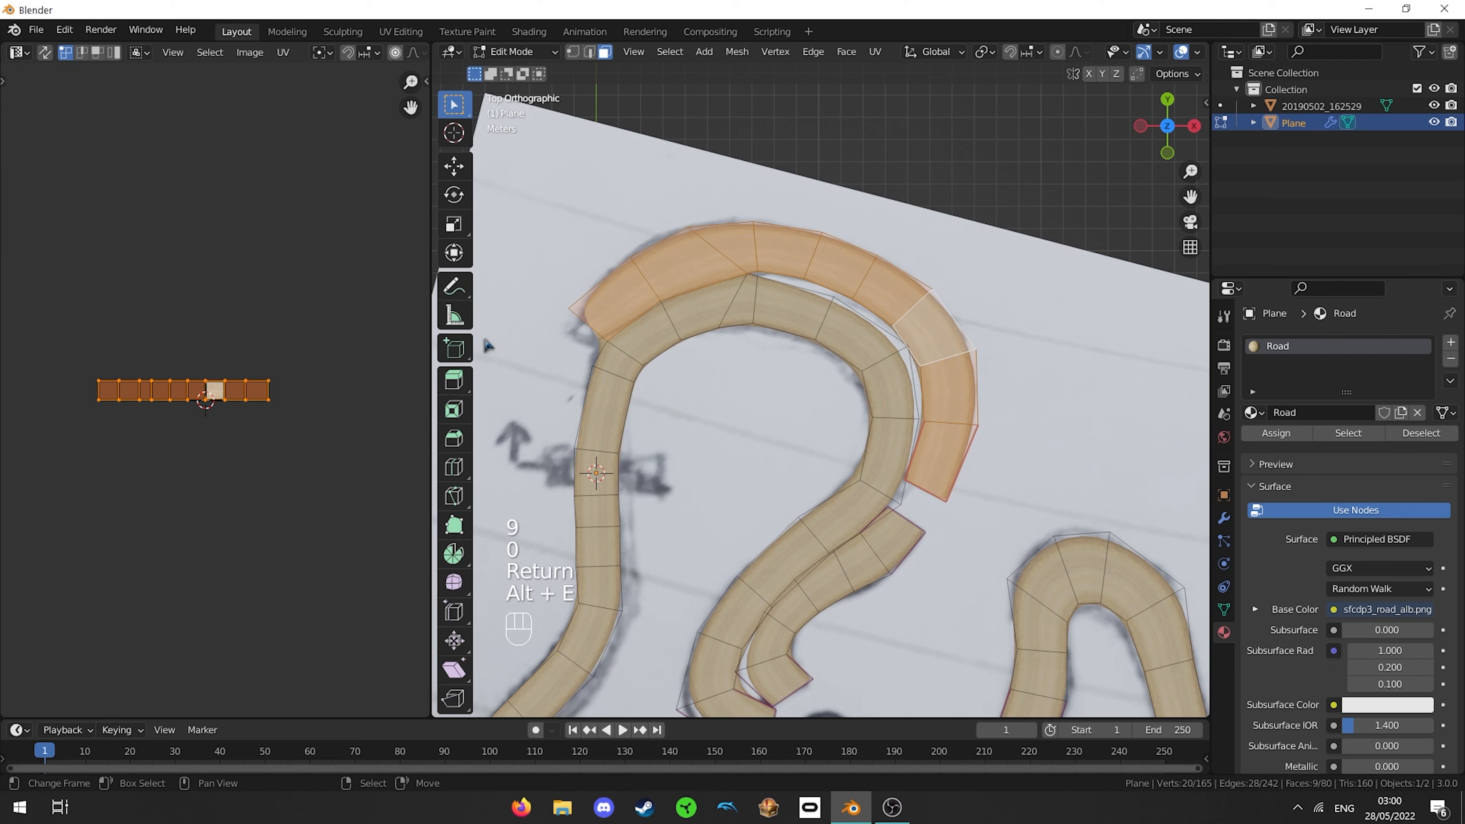
pyautogui.press('Tab')
pyautogui.scroll(2, 867, 363)
pyautogui.moveTo(807, 311)
pyautogui.keyDown('shift'); pyautogui.mouseDown(button='middle')
pyautogui.moveTo(837, 362)
pyautogui.moveTo(736, 379)
pyautogui.moveTo(806, 326)
pyautogui.mouseUp(button='middle'); pyautogui.keyUp('shift')
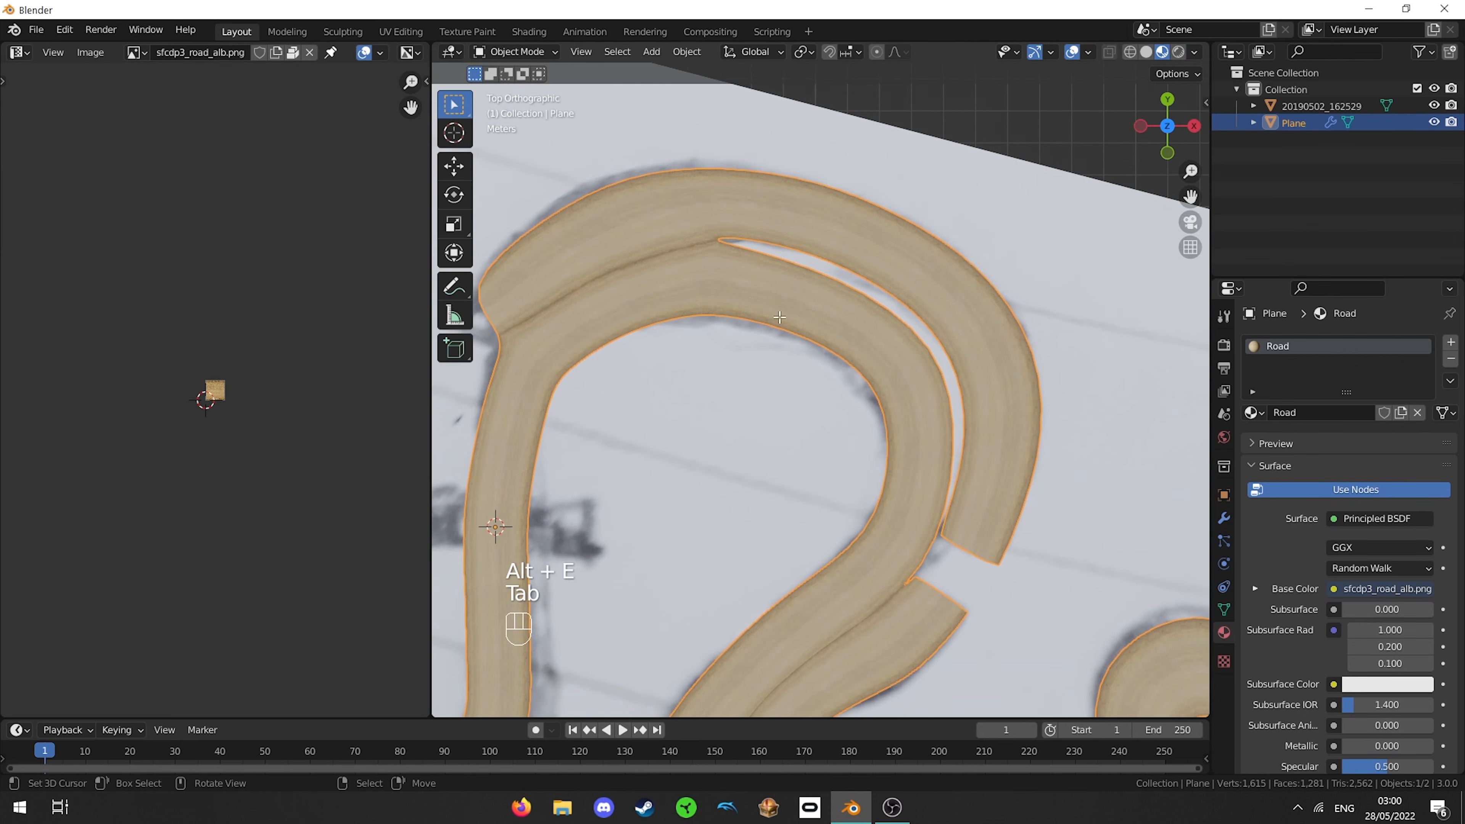
pyautogui.press('Tab')
pyautogui.press('s')
pyautogui.press('x')
pyautogui.press('Tab')
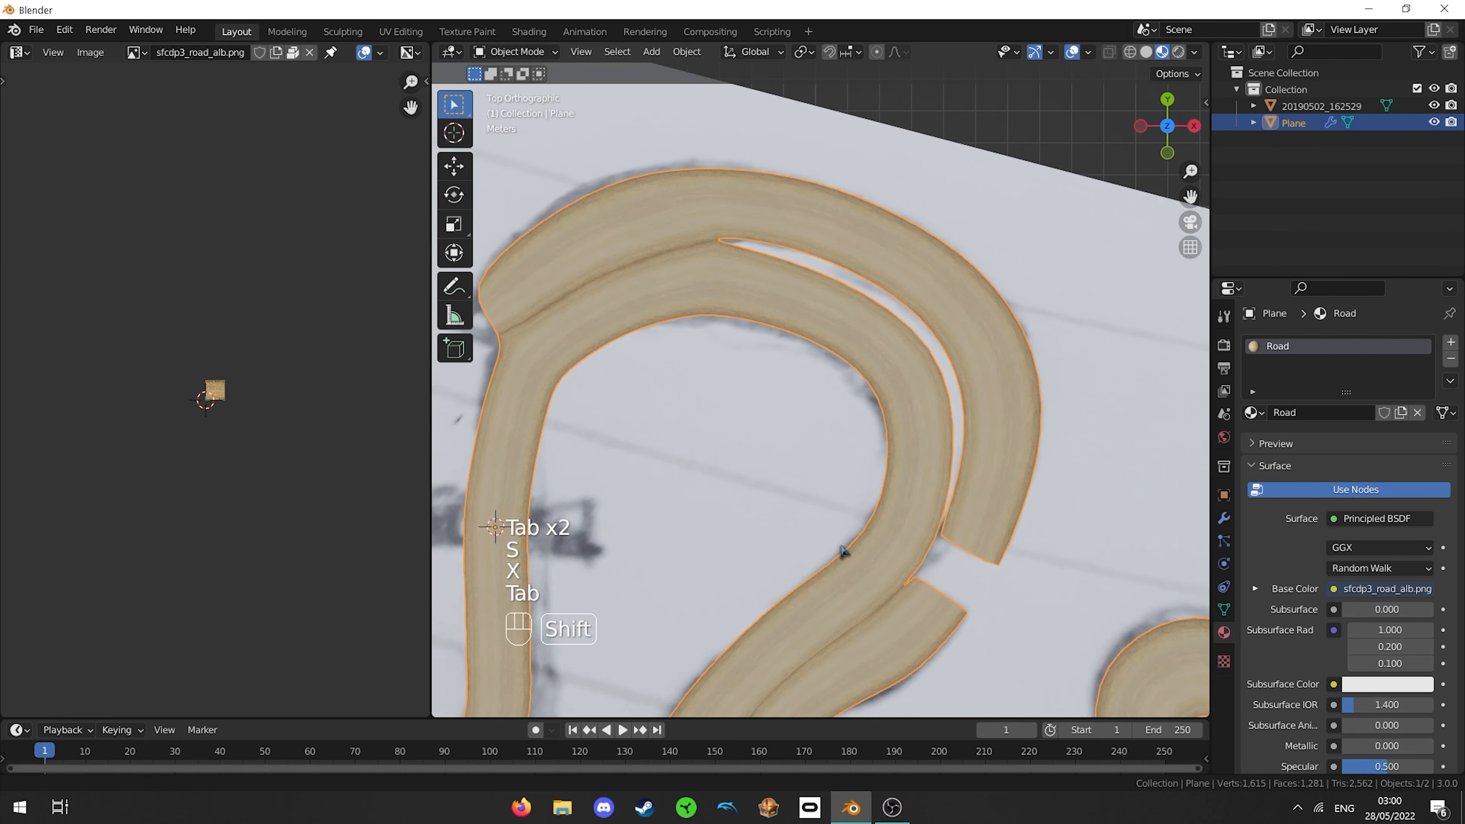
# - Select the short linked branch beside the main strip's inner curve and convert its UVs to a grid by shape
pyautogui.keyDown('shift'); pyautogui.moveTo(843, 551); pyautogui.dragTo(795, 352, button='middle'); pyautogui.keyUp('shift')
pyautogui.press('Tab')
pyautogui.press('a')
pyautogui.press('l')
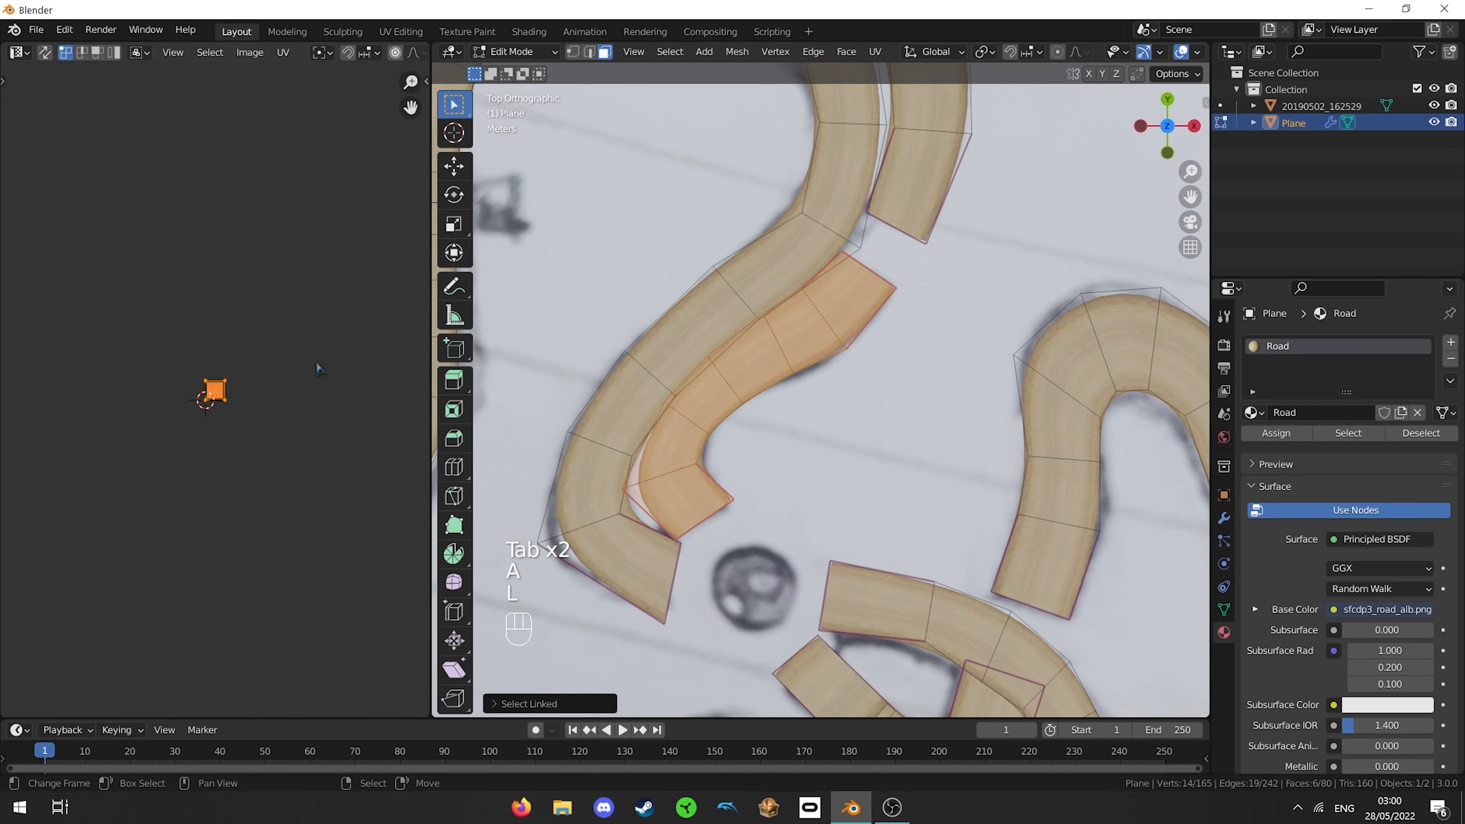
pyautogui.hotkey('alt', 'e')
pyautogui.press('Tab')
# - Select the face loop around the teardrop-shaped strip and reset its UVs
pyautogui.keyDown('shift'); pyautogui.moveTo(900, 491); pyautogui.dragTo(632, 251, button='middle'); pyautogui.keyUp('shift')
pyautogui.press('Tab')
pyautogui.keyDown('shift'); pyautogui.moveTo(766, 414); pyautogui.dragTo(795, 364, button='middle'); pyautogui.keyUp('shift')
pyautogui.keyDown('alt'); pyautogui.click(833, 170); pyautogui.keyUp('alt')
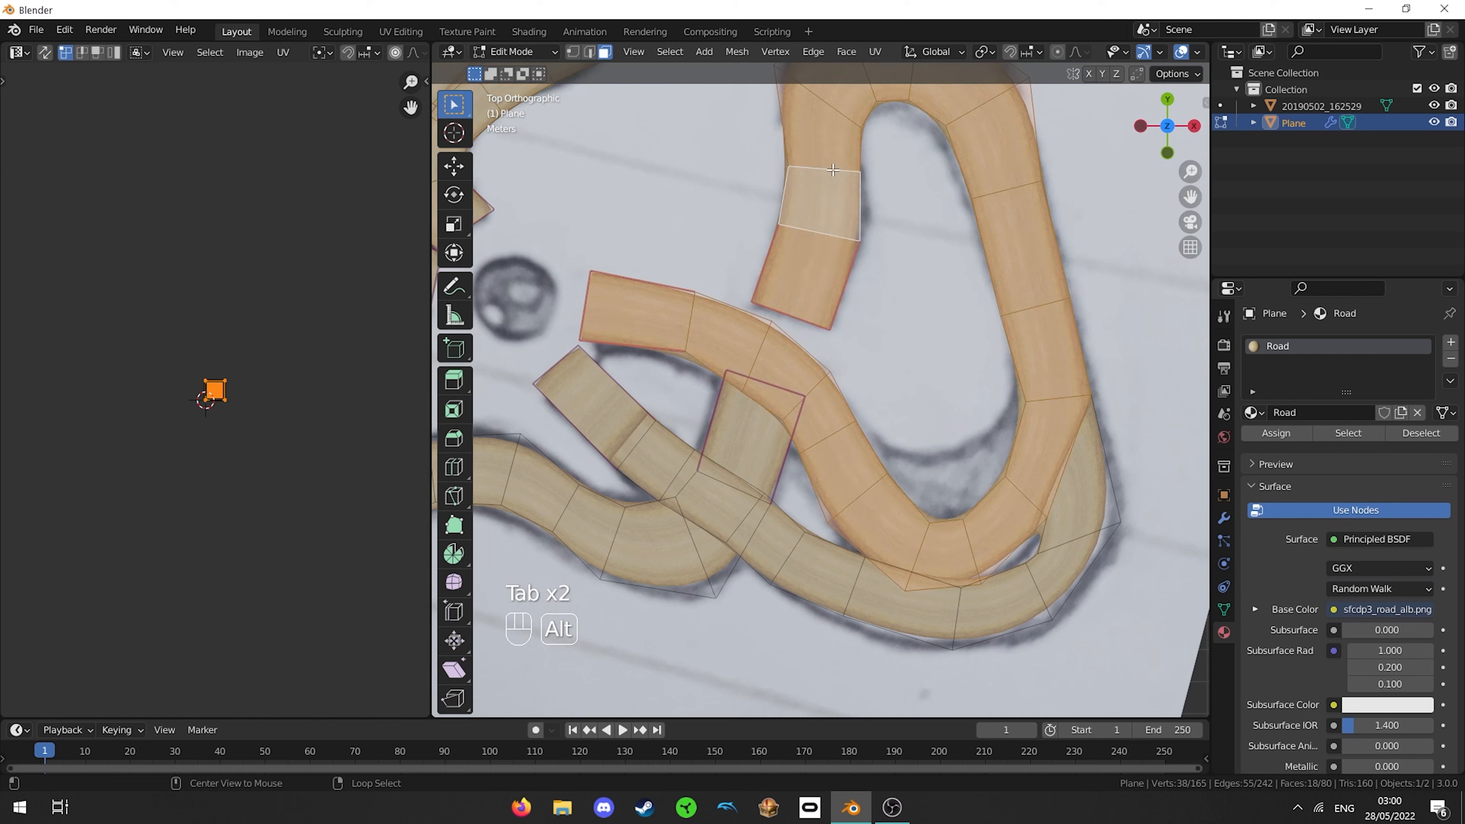
pyautogui.press('u')
pyautogui.click(881, 373)
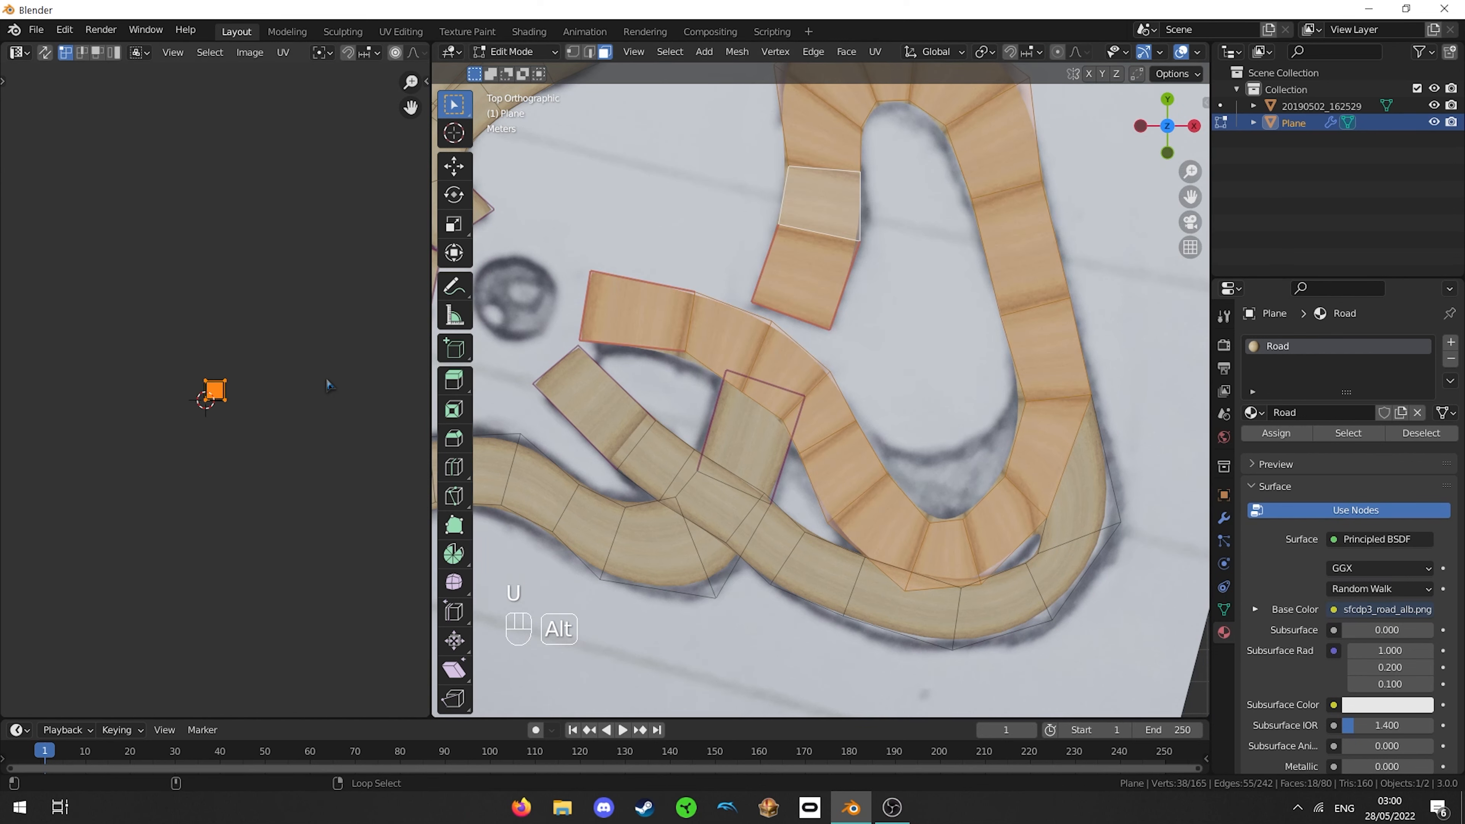
# - Rotate the teardrop strip's UVs 90 degrees and convert them to a grid by shape
pyautogui.press('r')
pyautogui.press('9')
pyautogui.press('0')
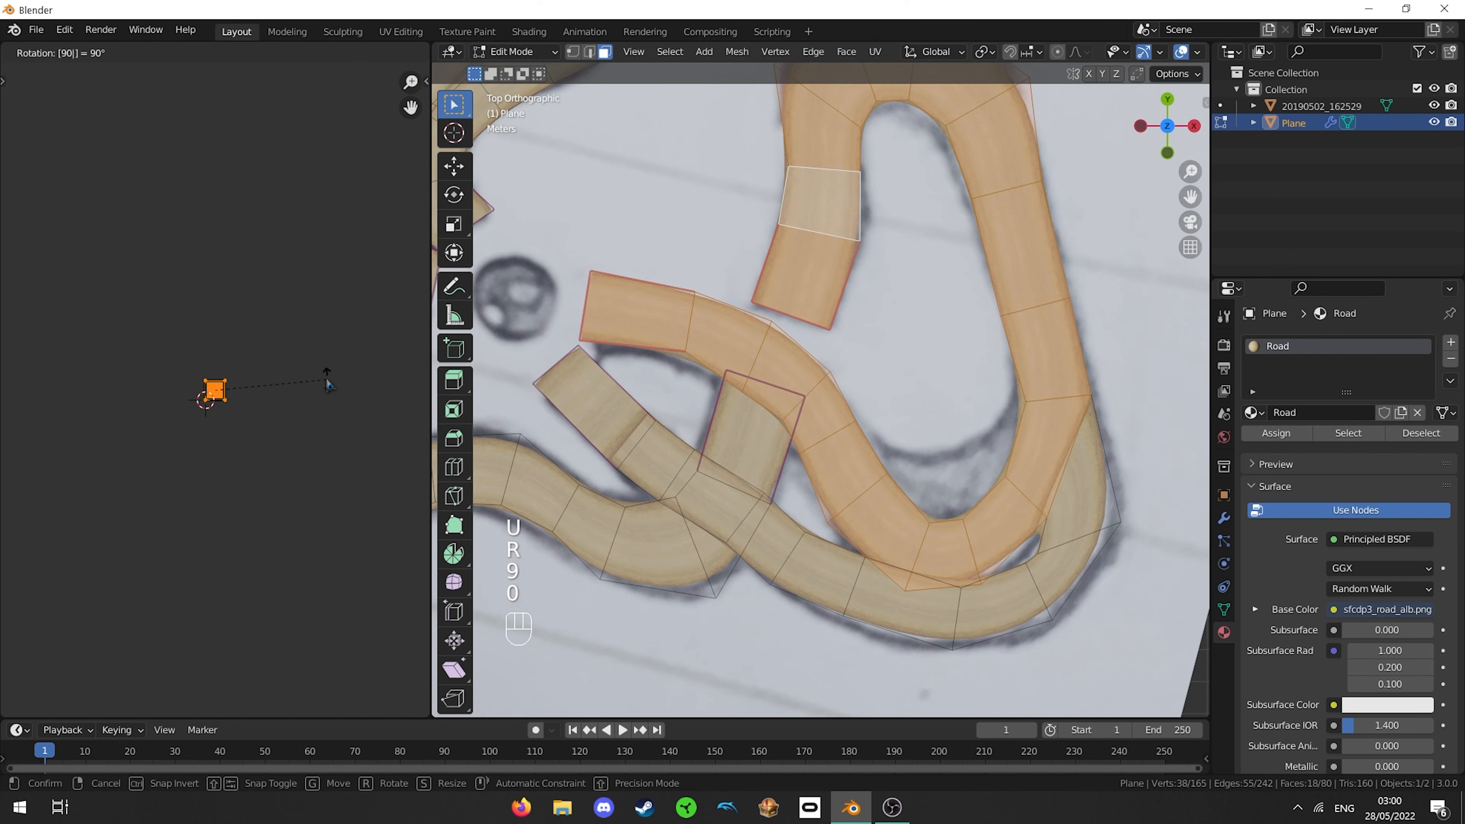
pyautogui.press('Return')
pyautogui.hotkey('alt', 'e')
# - Select the face path from the teardrop's outer wedge face to the lower strip's open end, try converting its UVs to a grid, and undo it
pyautogui.click(1114, 455)
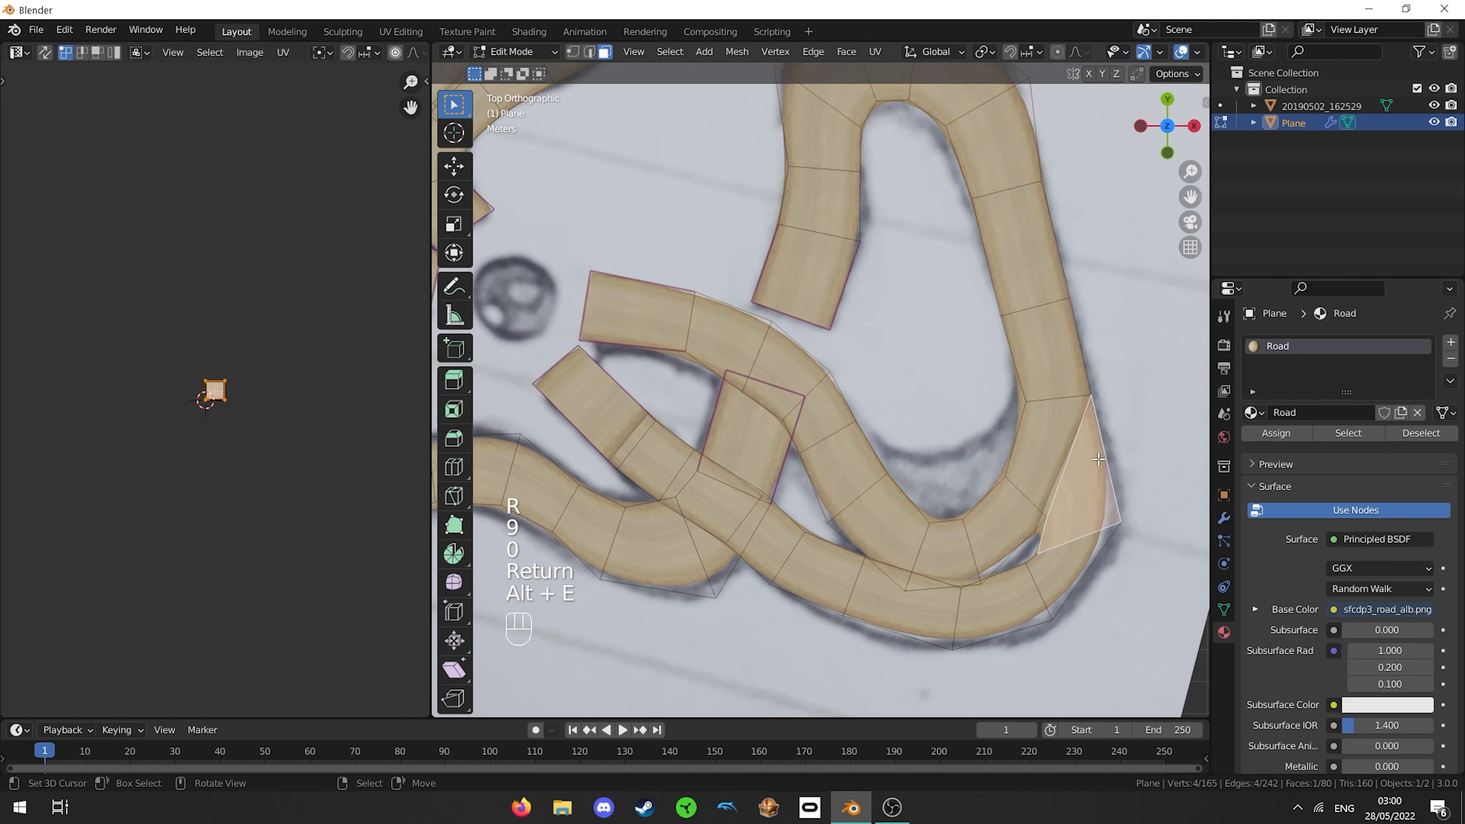
pyautogui.keyDown('ctrl'); pyautogui.click(616, 464); pyautogui.keyUp('ctrl')
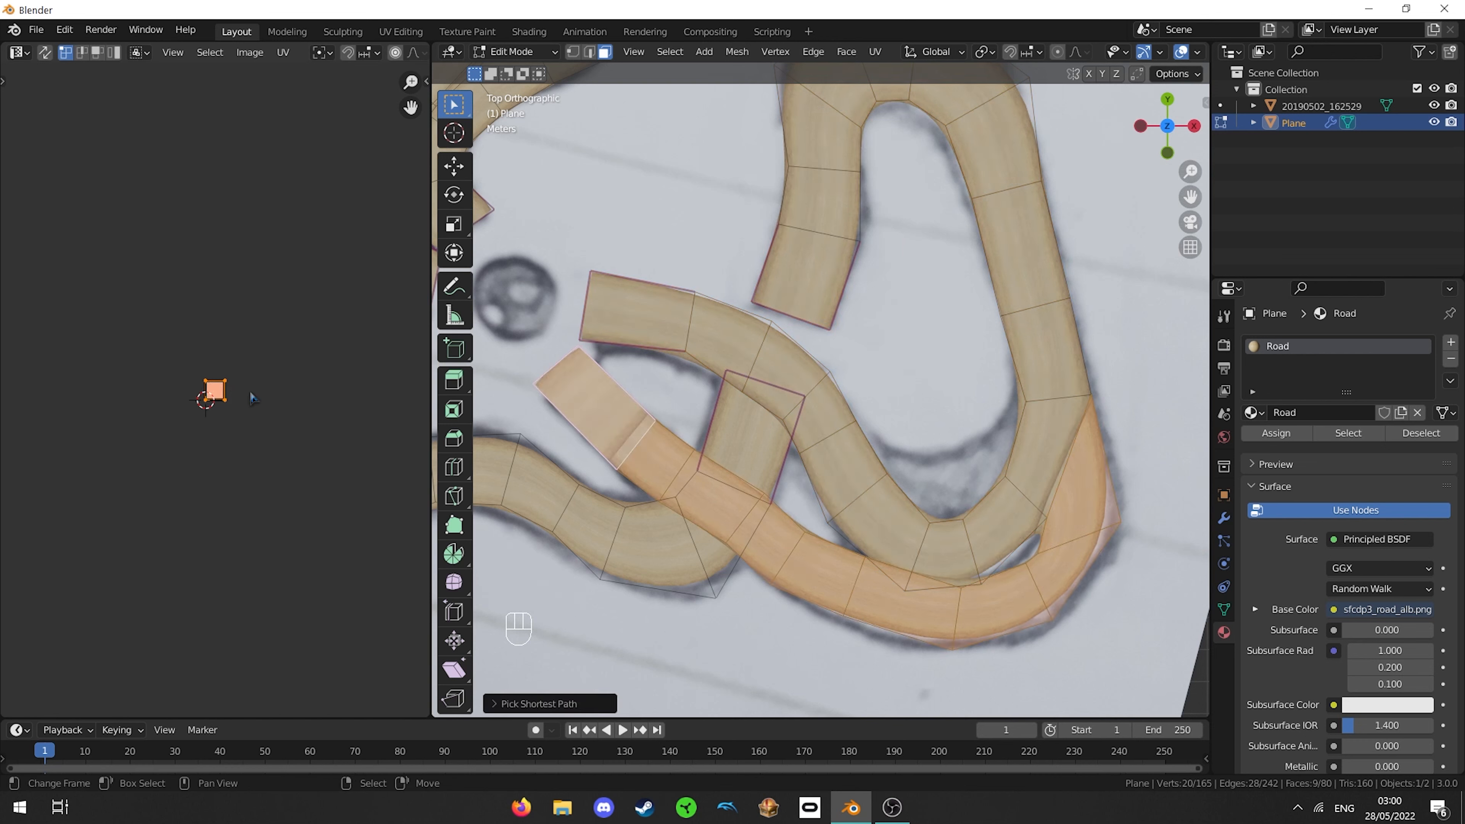
pyautogui.hotkey('alt', 'e')
pyautogui.hotkey('ctrl', 'z')
# - Rotate the lower strip's UVs 90 degrees and convert them to a grid by shape
pyautogui.press('r')
pyautogui.press('9')
pyautogui.press('0')
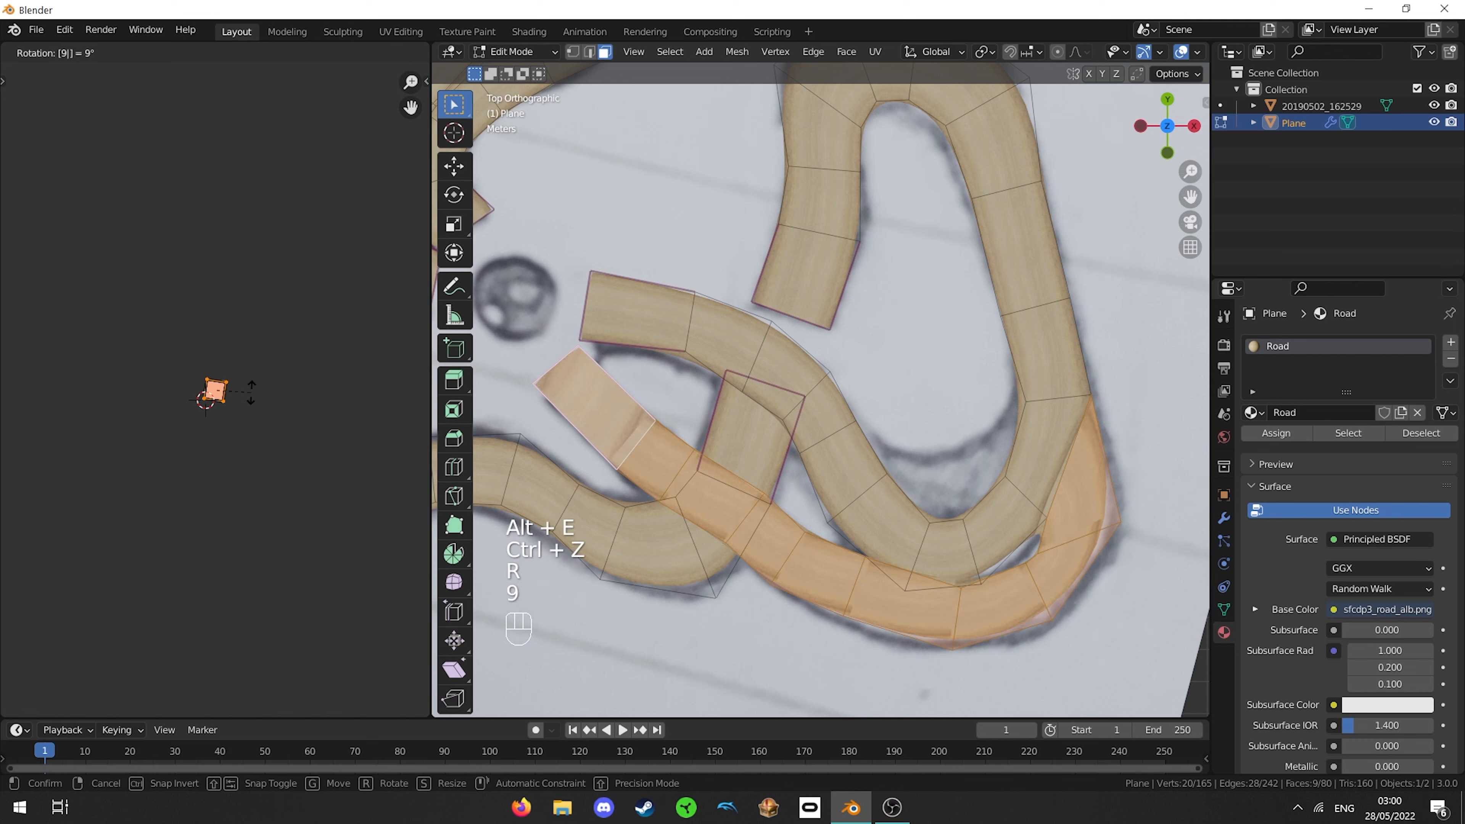
pyautogui.press('Return')
pyautogui.hotkey('alt', 'e')
pyautogui.press('Tab')
pyautogui.press('Tab')
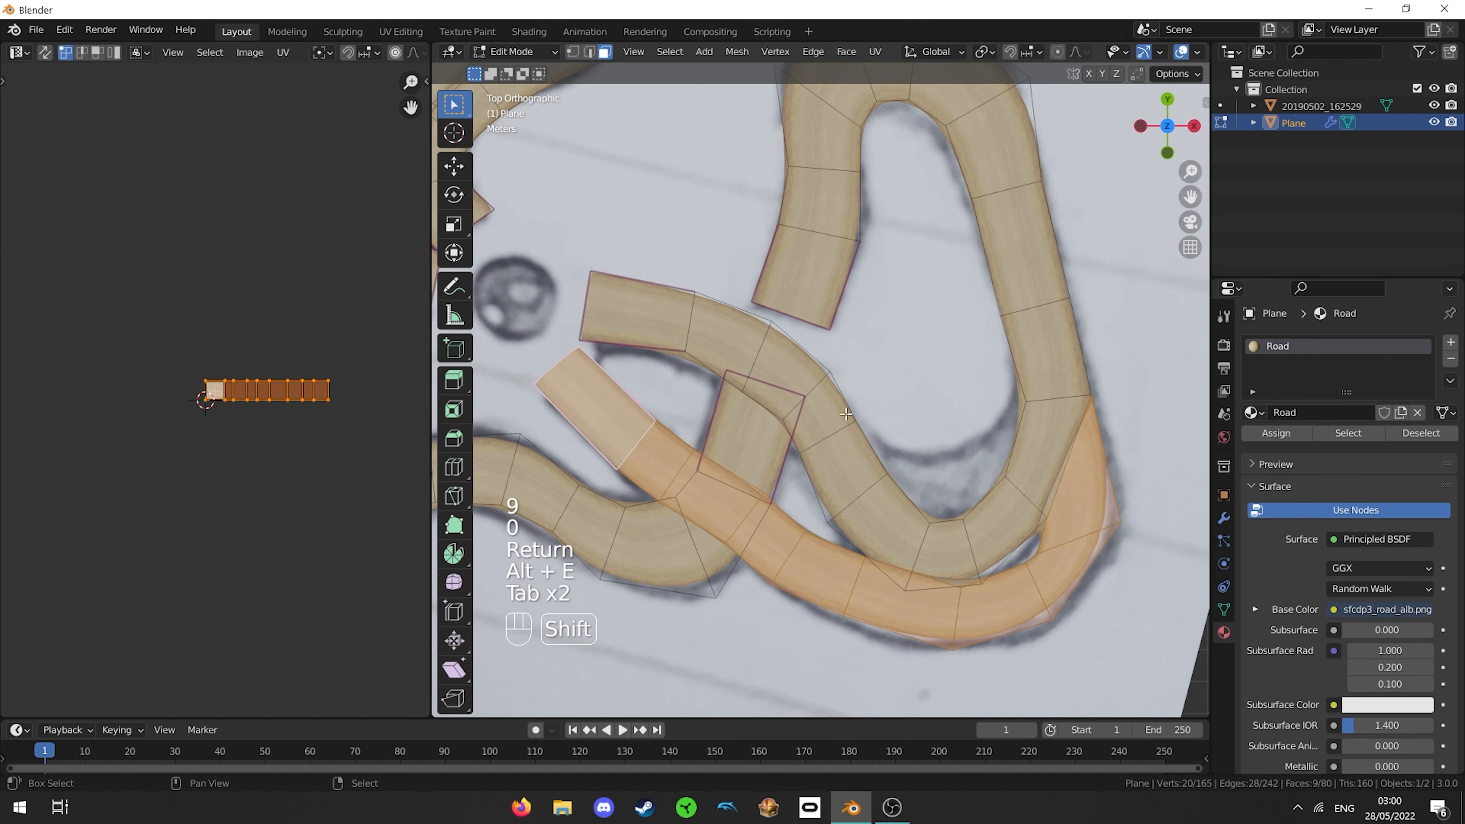
# - Examine the road texture over the whole track and along the seam where the outer branch meets the main strip
pyautogui.keyDown('shift'); pyautogui.moveTo(726, 413); pyautogui.dragTo(827, 394, button='middle'); pyautogui.keyUp('shift')
pyautogui.scroll(-6, 827, 394)
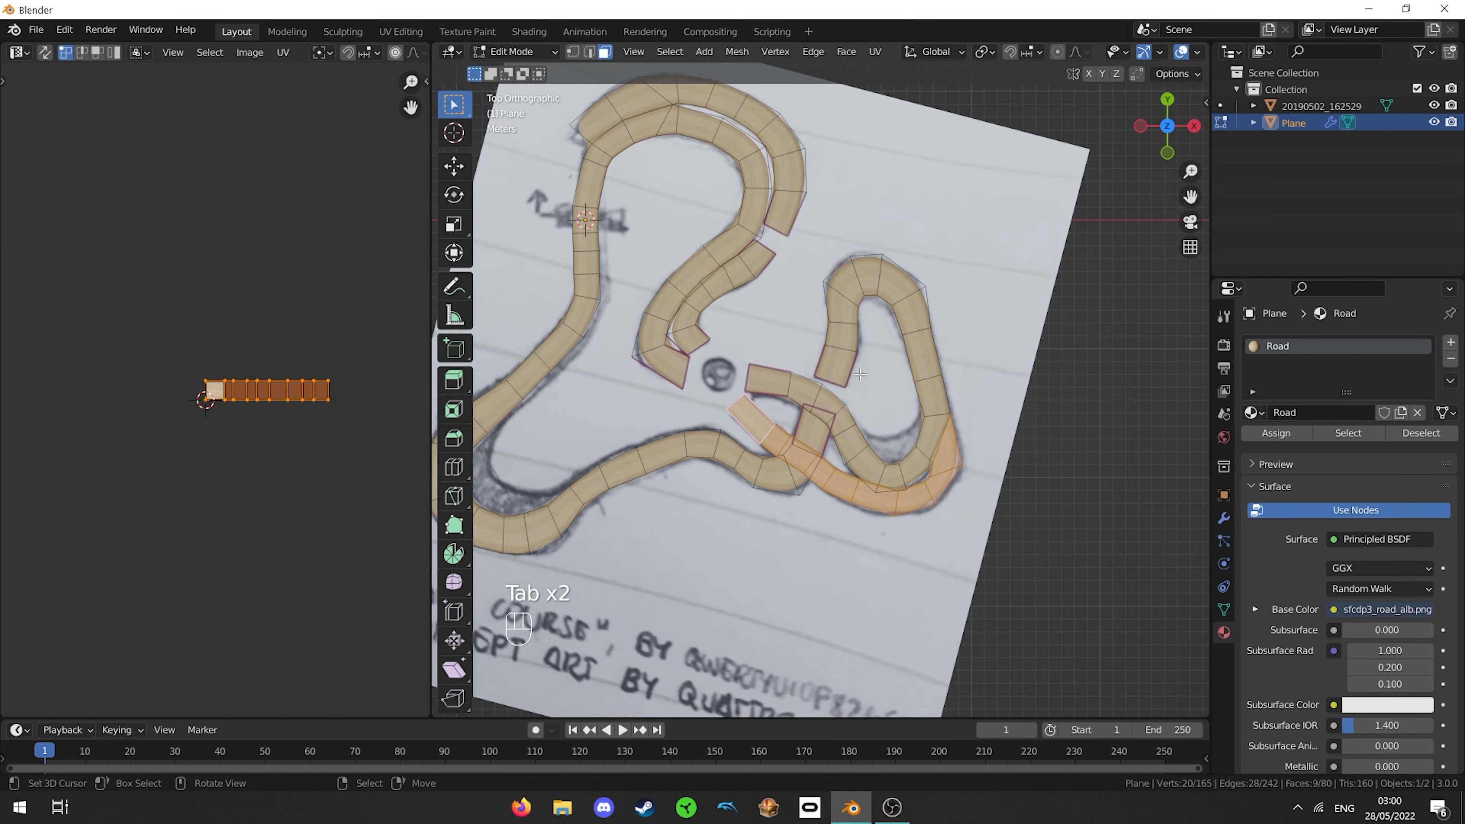
pyautogui.press('a')
pyautogui.press('Tab')
pyautogui.scroll(2, 790, 342)
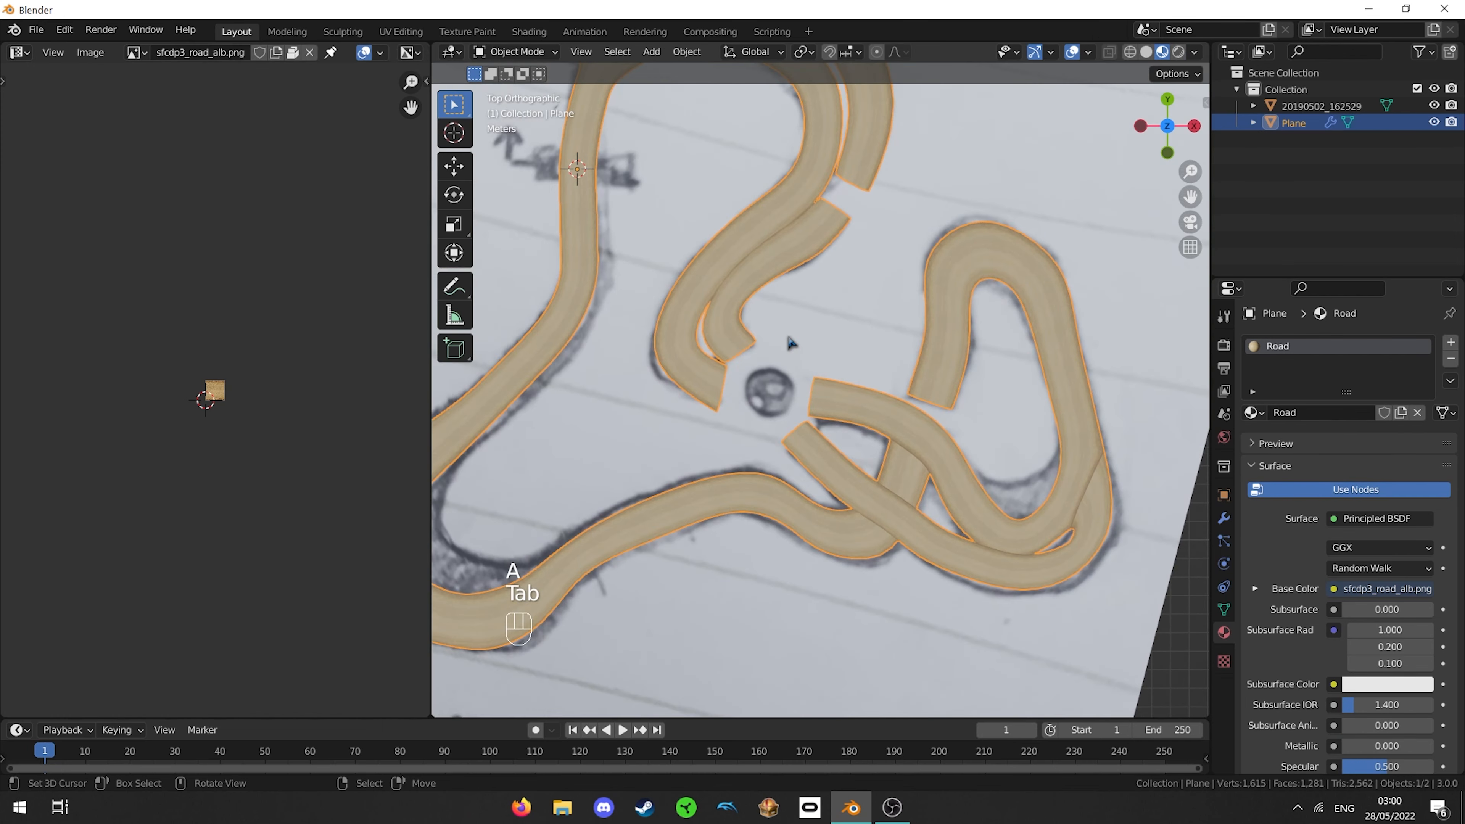
pyautogui.press('Tab')
pyautogui.keyDown('shift'); pyautogui.moveTo(791, 340); pyautogui.dragTo(943, 644, button='middle'); pyautogui.keyUp('shift')
pyautogui.scroll(8, 848, 374)
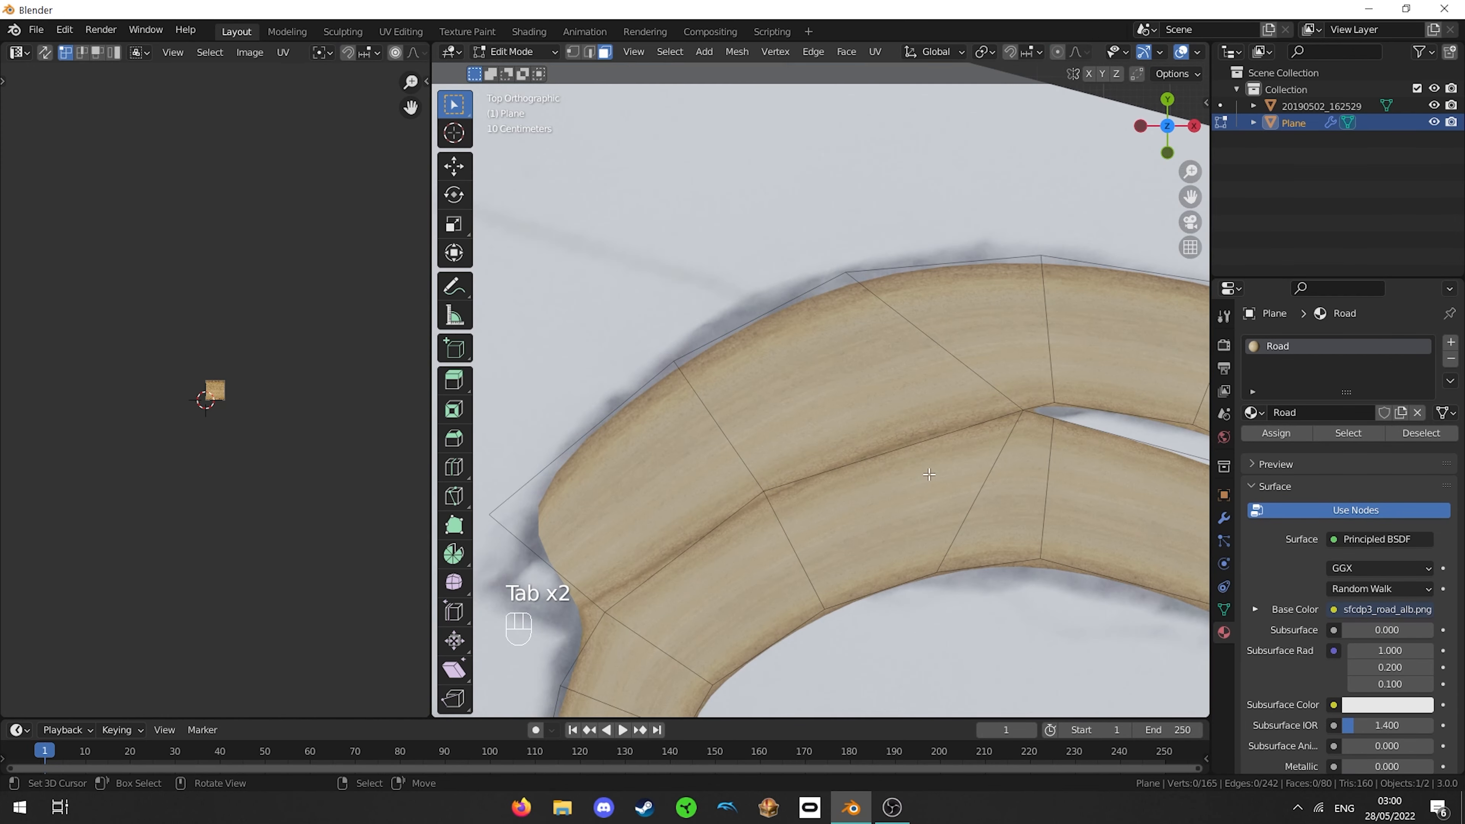
pyautogui.press('Tab')
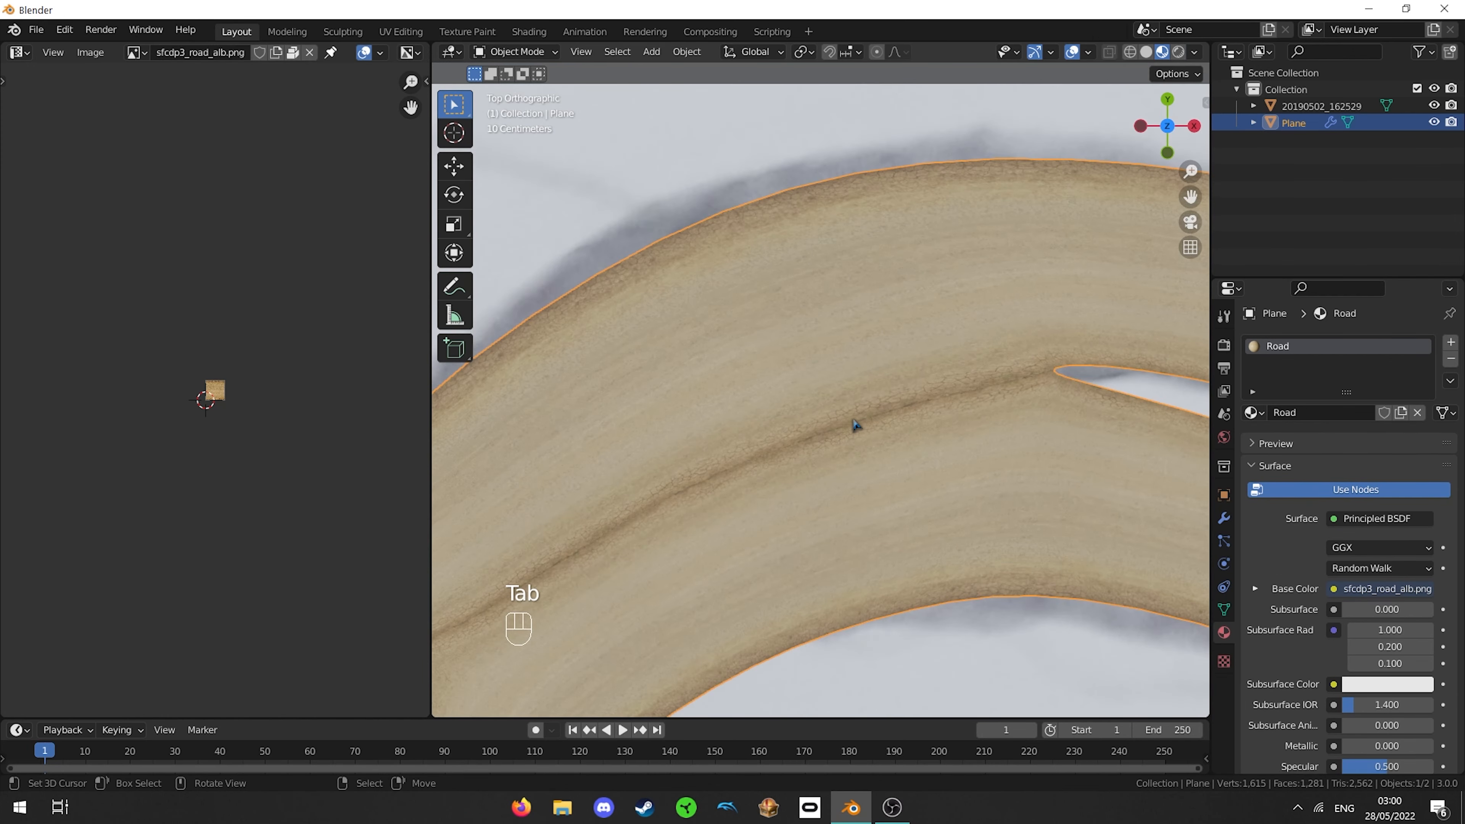
pyautogui.scroll(-9, 860, 425)
pyautogui.moveTo(859, 427); pyautogui.dragTo(876, 366, button='middle')
pyautogui.hotkey('shift', 'f')
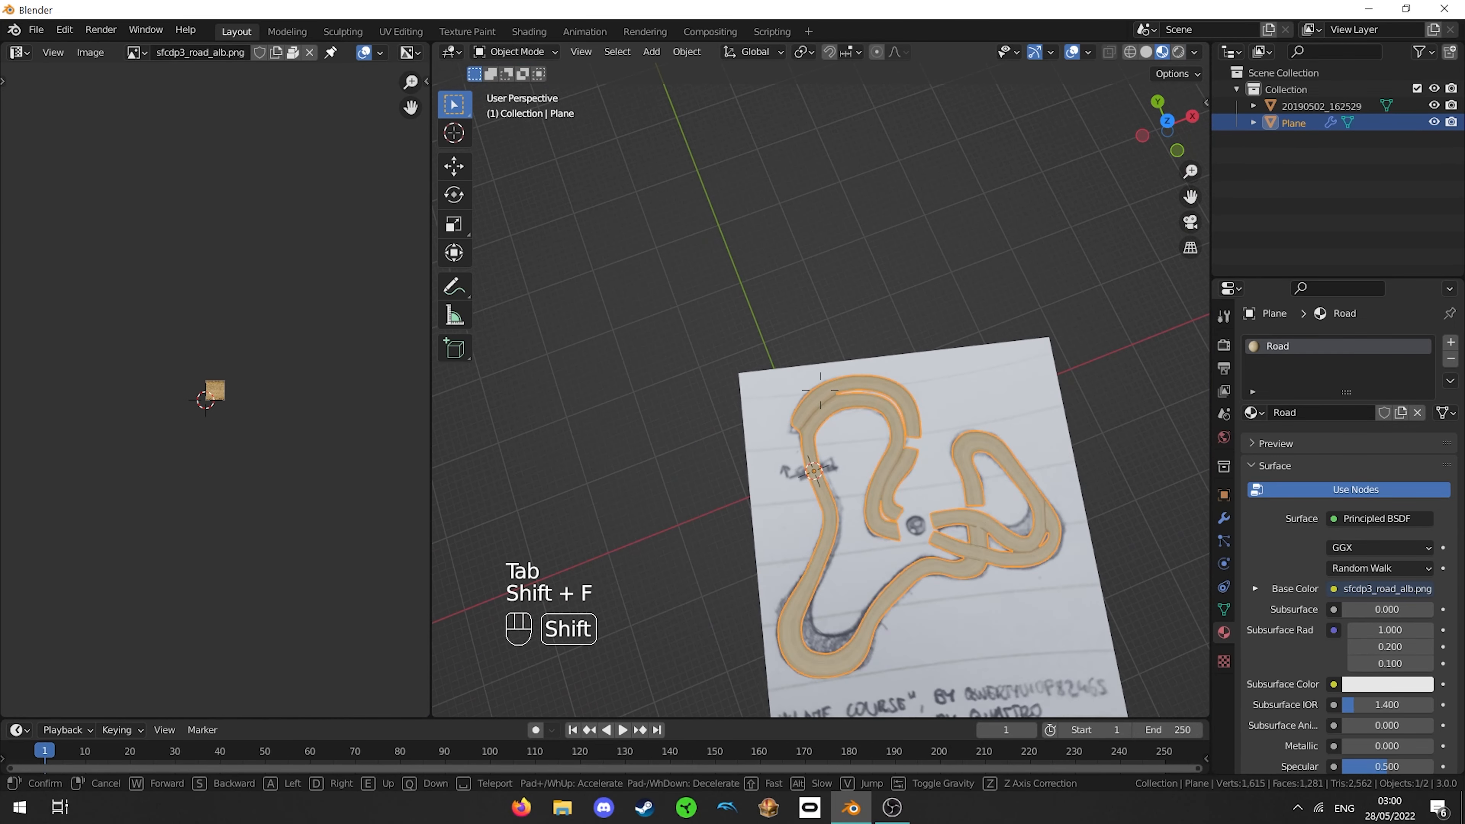
pyautogui.click(831, 404)
# - Move the protruding outer corner vertex at the outer branch's end inward by about 1.74 m, towards the main strip
pyautogui.press('Tab')
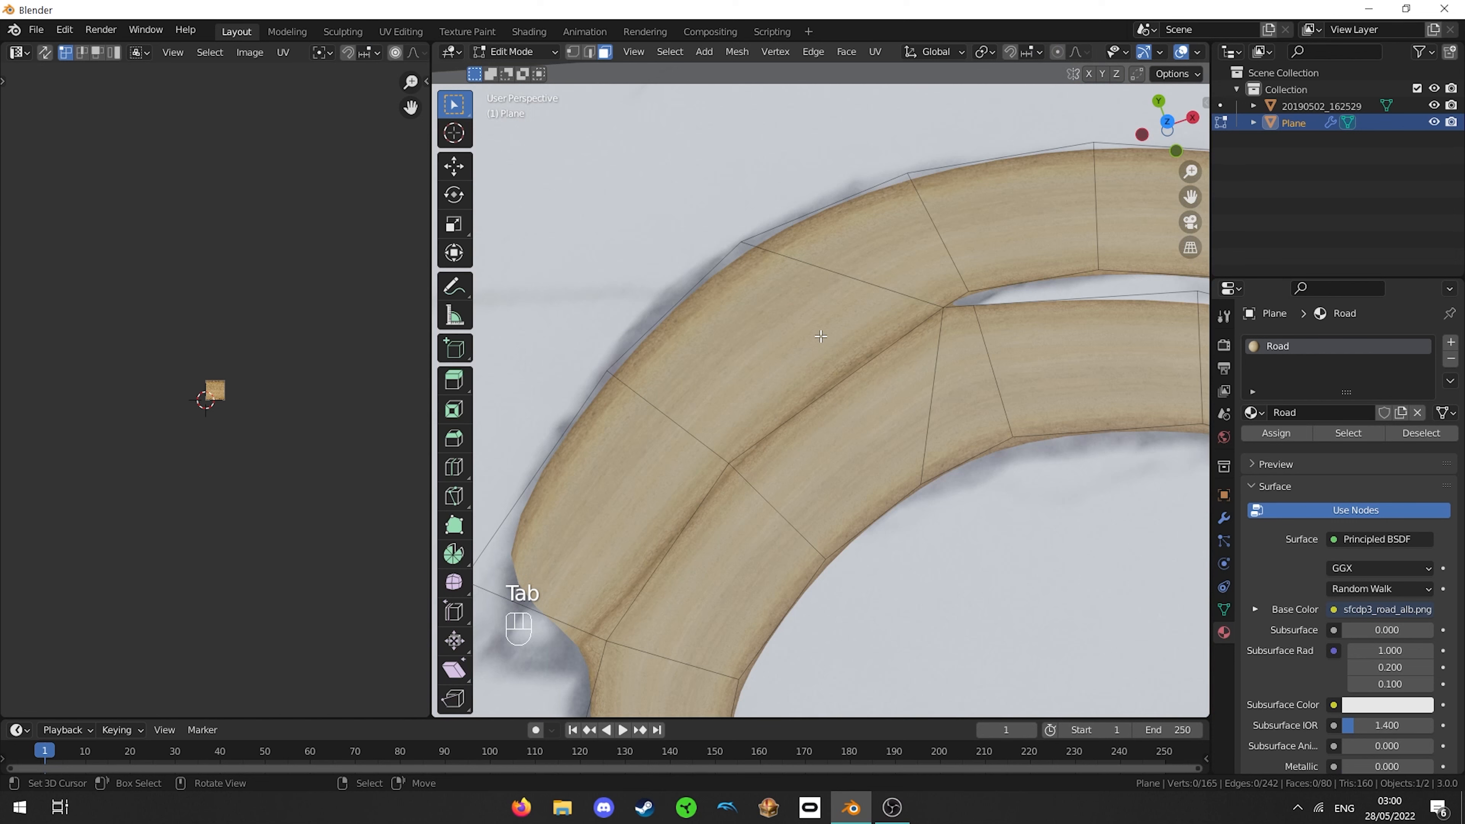
pyautogui.click(665, 478)
pyautogui.moveTo(665, 478); pyautogui.dragTo(710, 522, button='middle')
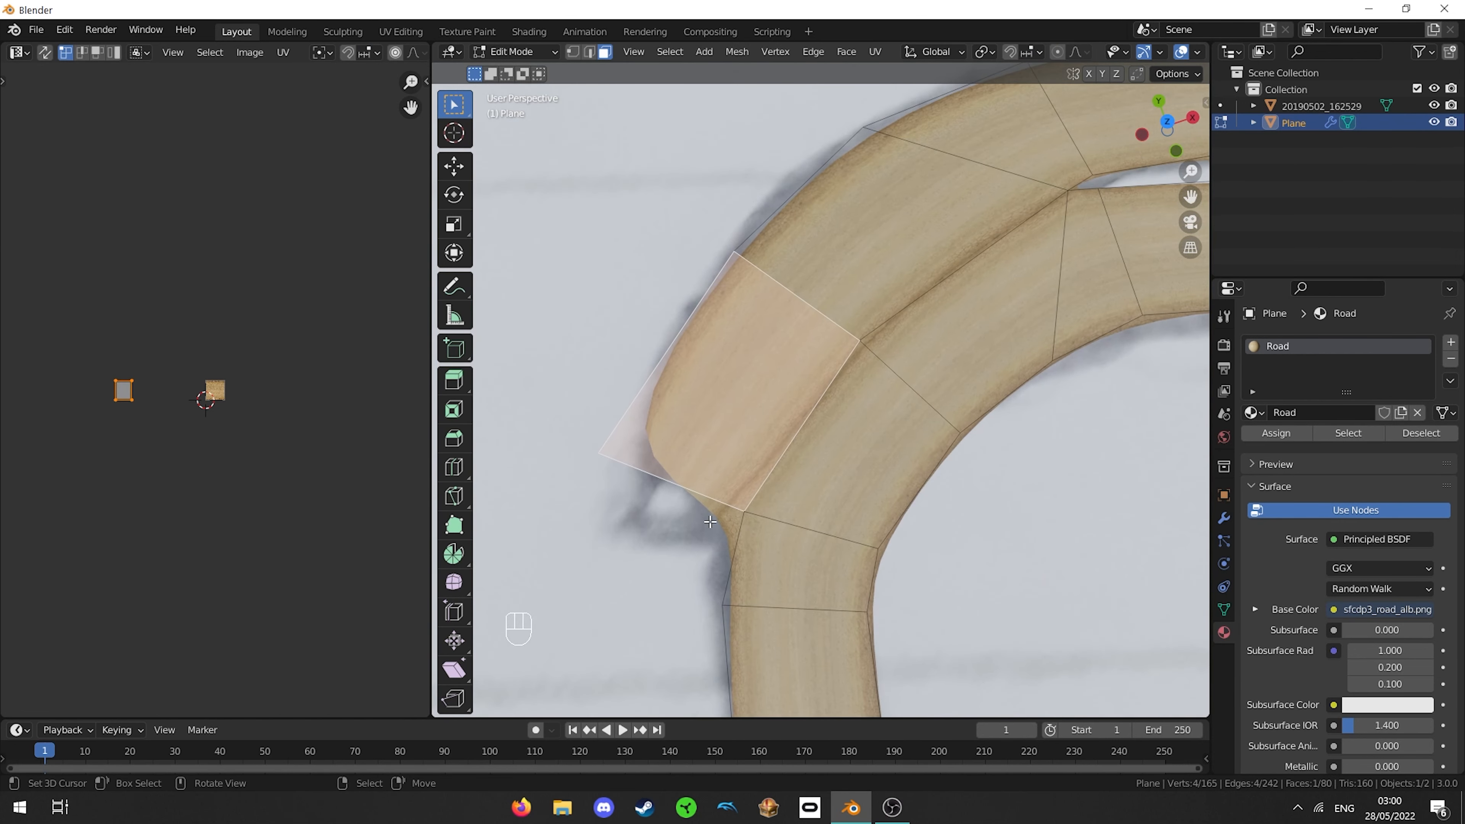
pyautogui.click(576, 56)
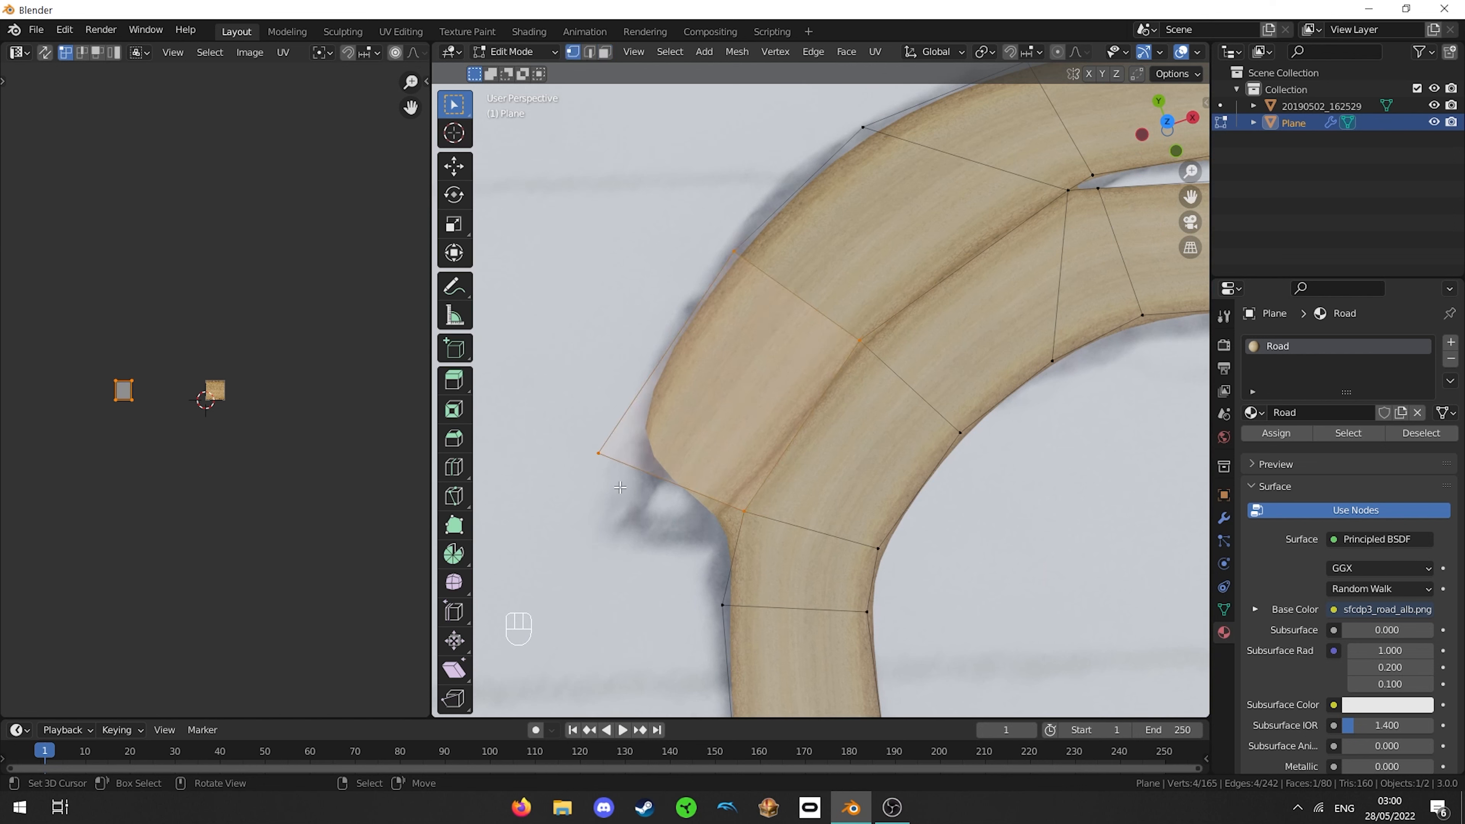
pyautogui.rightClick(609, 469)
pyautogui.press('g')
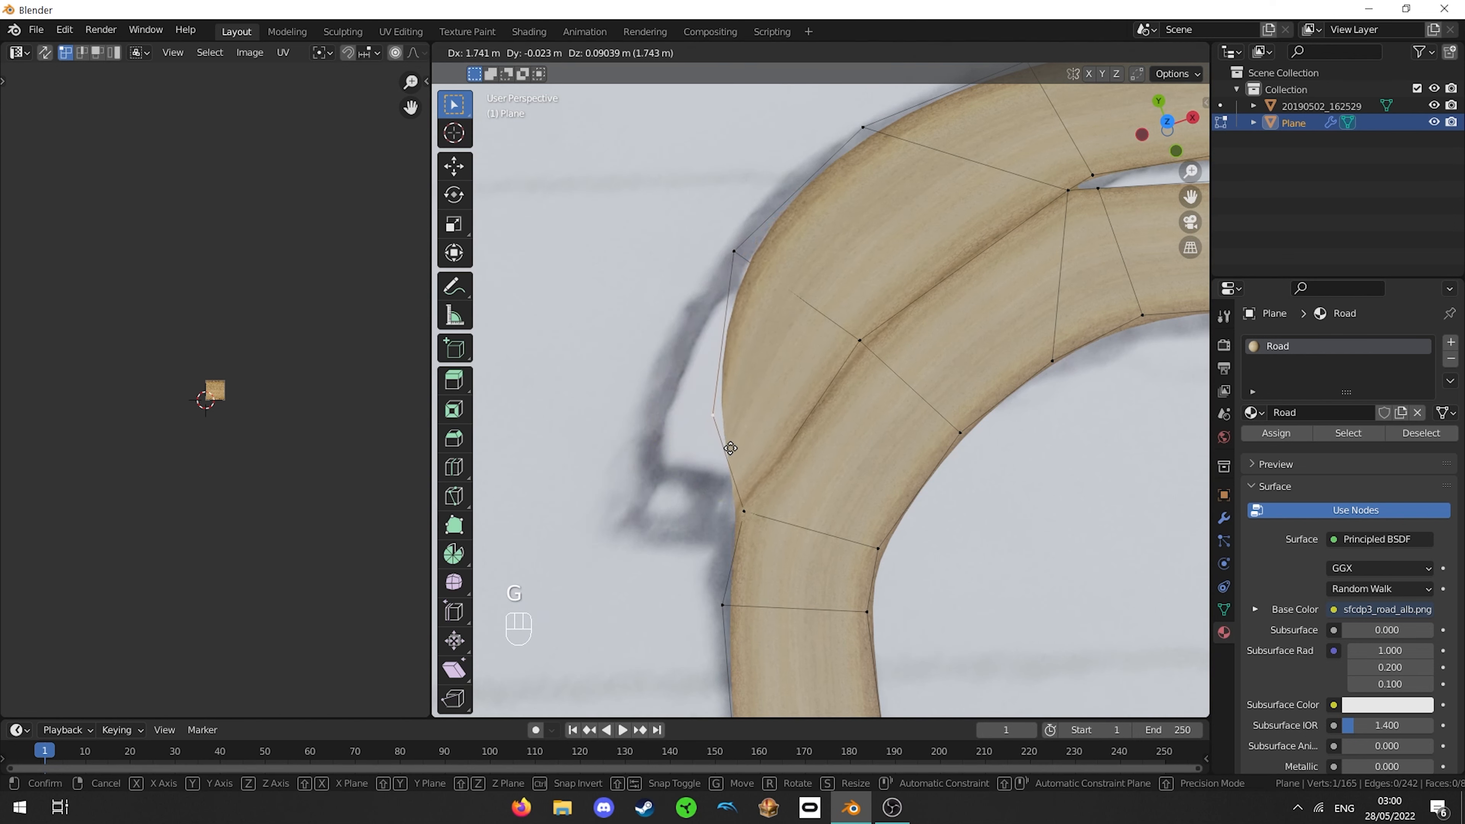
pyautogui.click(730, 448)
# - Select the four faces bordering the branch seam, two on the outer branch and two on the main strip
pyautogui.keyDown('shift'); pyautogui.moveTo(868, 299); pyautogui.dragTo(753, 420, button='middle'); pyautogui.keyUp('shift')
pyautogui.click(736, 426)
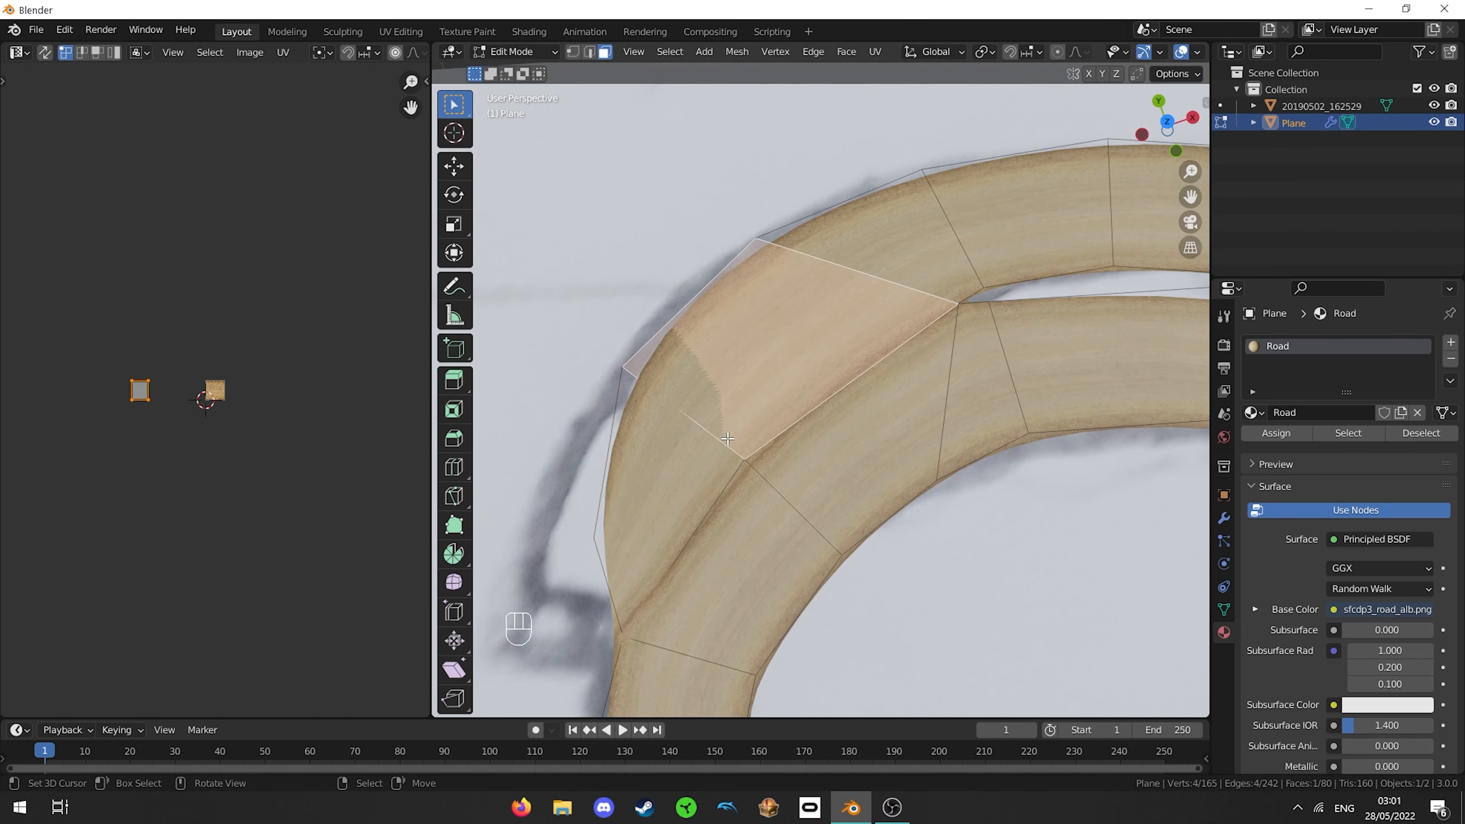
pyautogui.keyDown('shift'); pyautogui.click(681, 491); pyautogui.keyUp('shift')
pyautogui.keyDown('shift'); pyautogui.click(743, 557); pyautogui.keyUp('shift')
pyautogui.keyDown('shift'); pyautogui.click(825, 453); pyautogui.keyUp('shift')
pyautogui.keyDown('shift'); pyautogui.moveTo(768, 554); pyautogui.dragTo(794, 405, button='middle'); pyautogui.keyUp('shift')
pyautogui.scroll(8, 124, 352)
pyautogui.moveTo(154, 363); pyautogui.dragTo(267, 426, button='middle')
pyautogui.rightClick(280, 340)
pyautogui.keyDown('shift'); pyautogui.rightClick(216, 331); pyautogui.keyUp('shift')
pyautogui.press('g')
pyautogui.press('y')
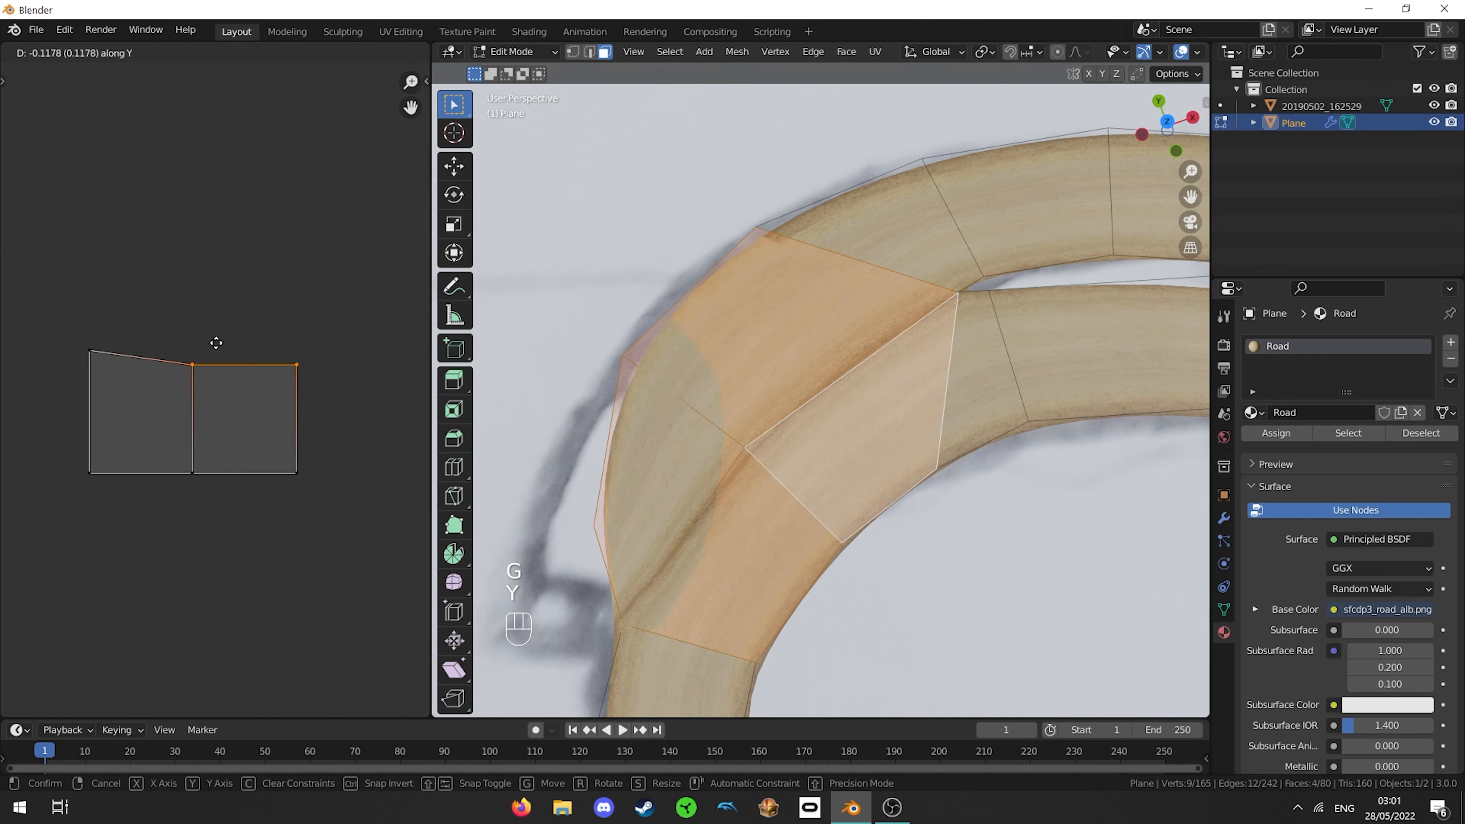
pyautogui.press('Escape')
# - Move the lower middle UV vertex of the outer branch's seam faces up along Y
pyautogui.rightClick(290, 471)
pyautogui.keyDown('shift'); pyautogui.rightClick(180, 470); pyautogui.keyUp('shift')
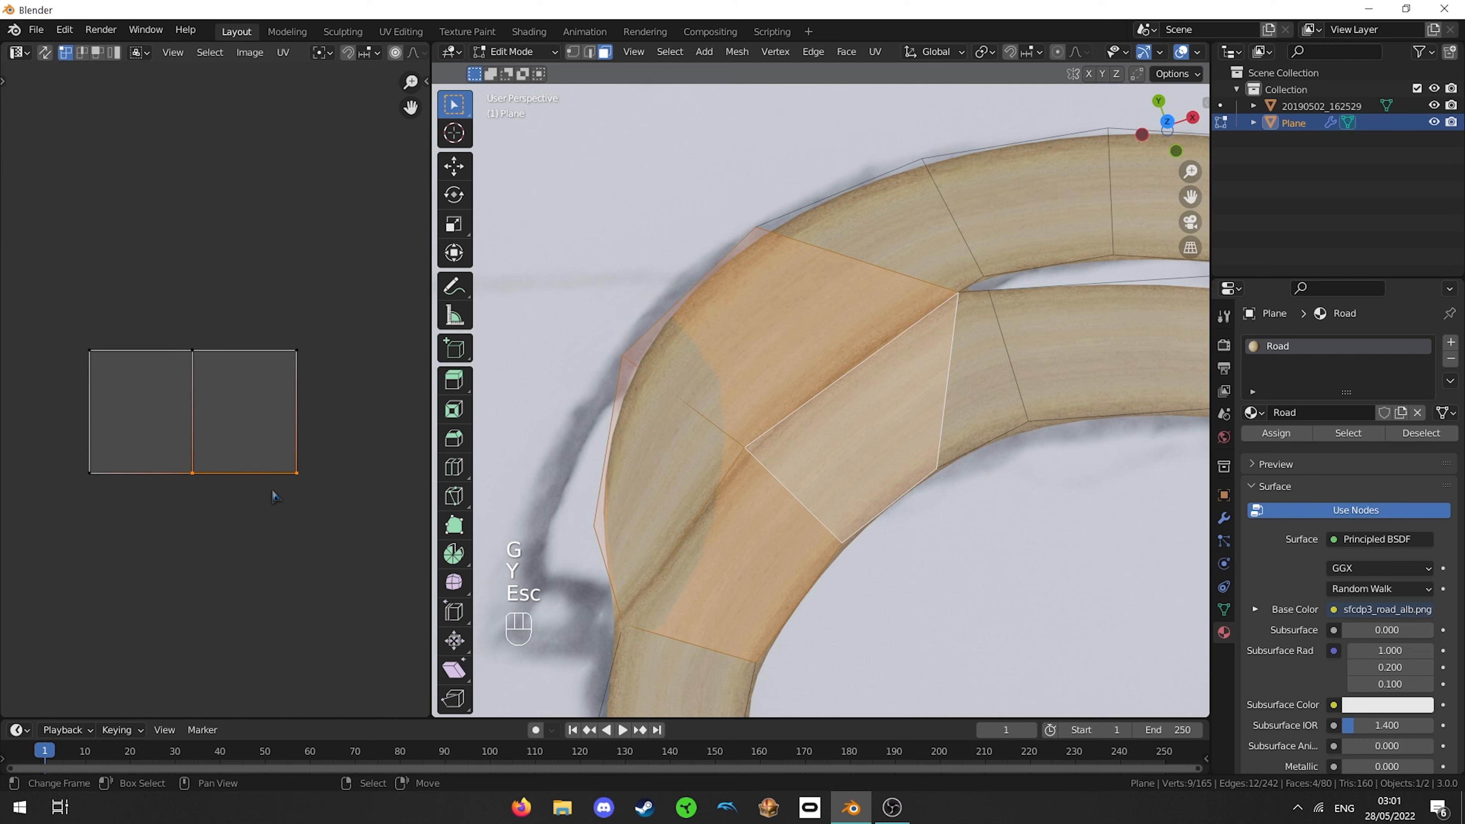
pyautogui.rightClick(187, 470)
pyautogui.press('g')
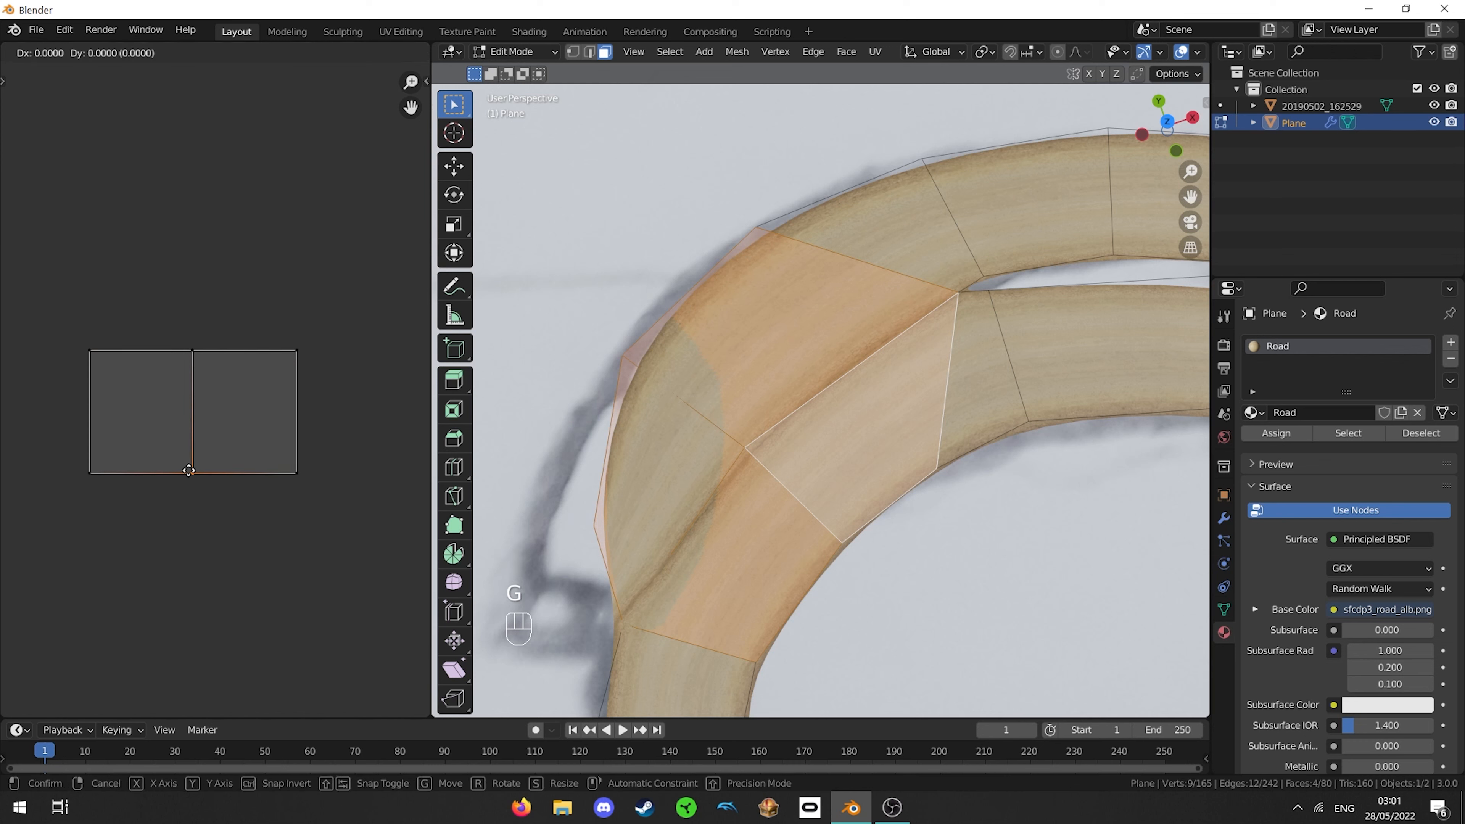
pyautogui.press('y')
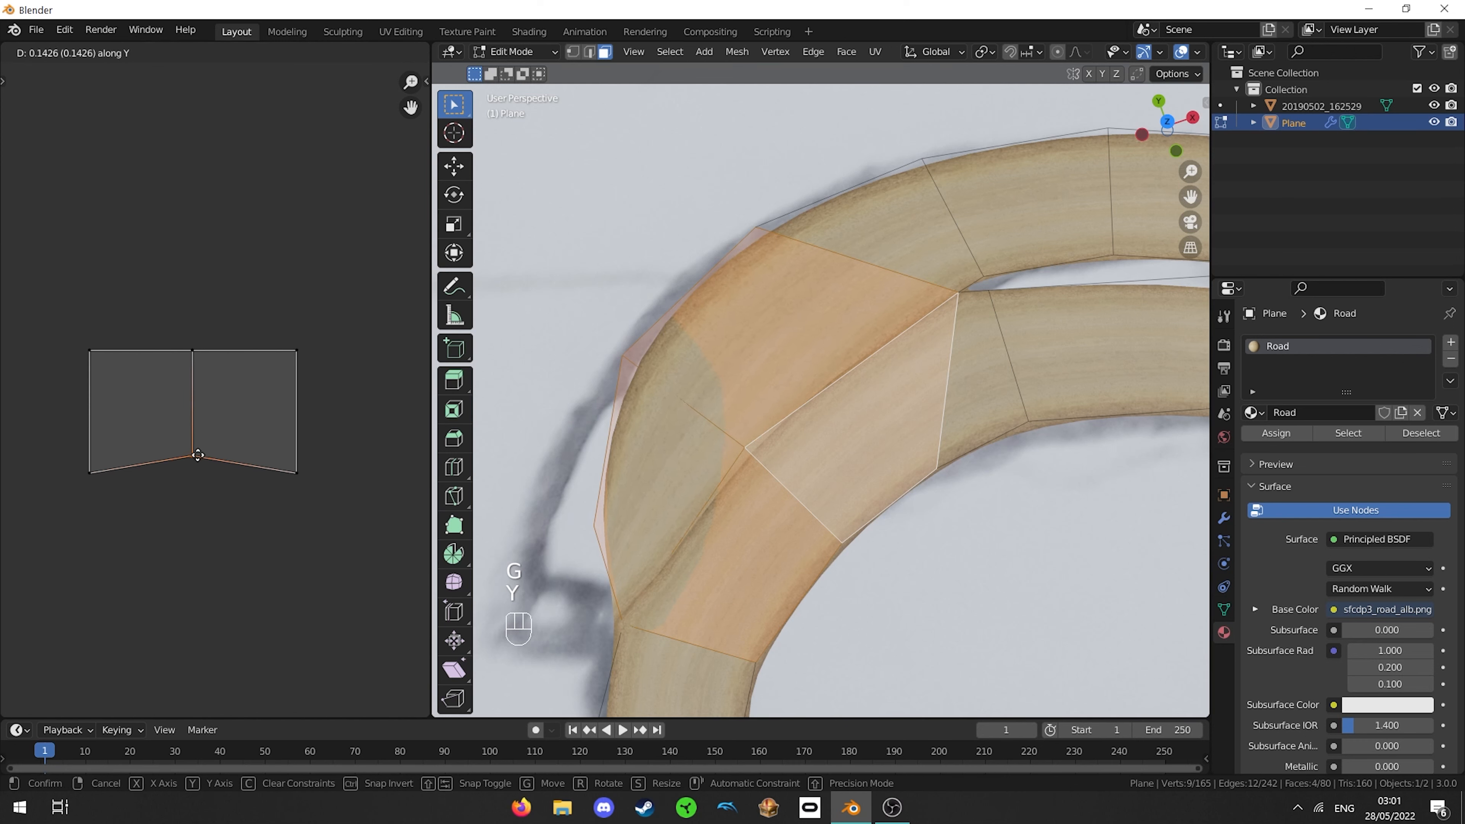
pyautogui.click(191, 447)
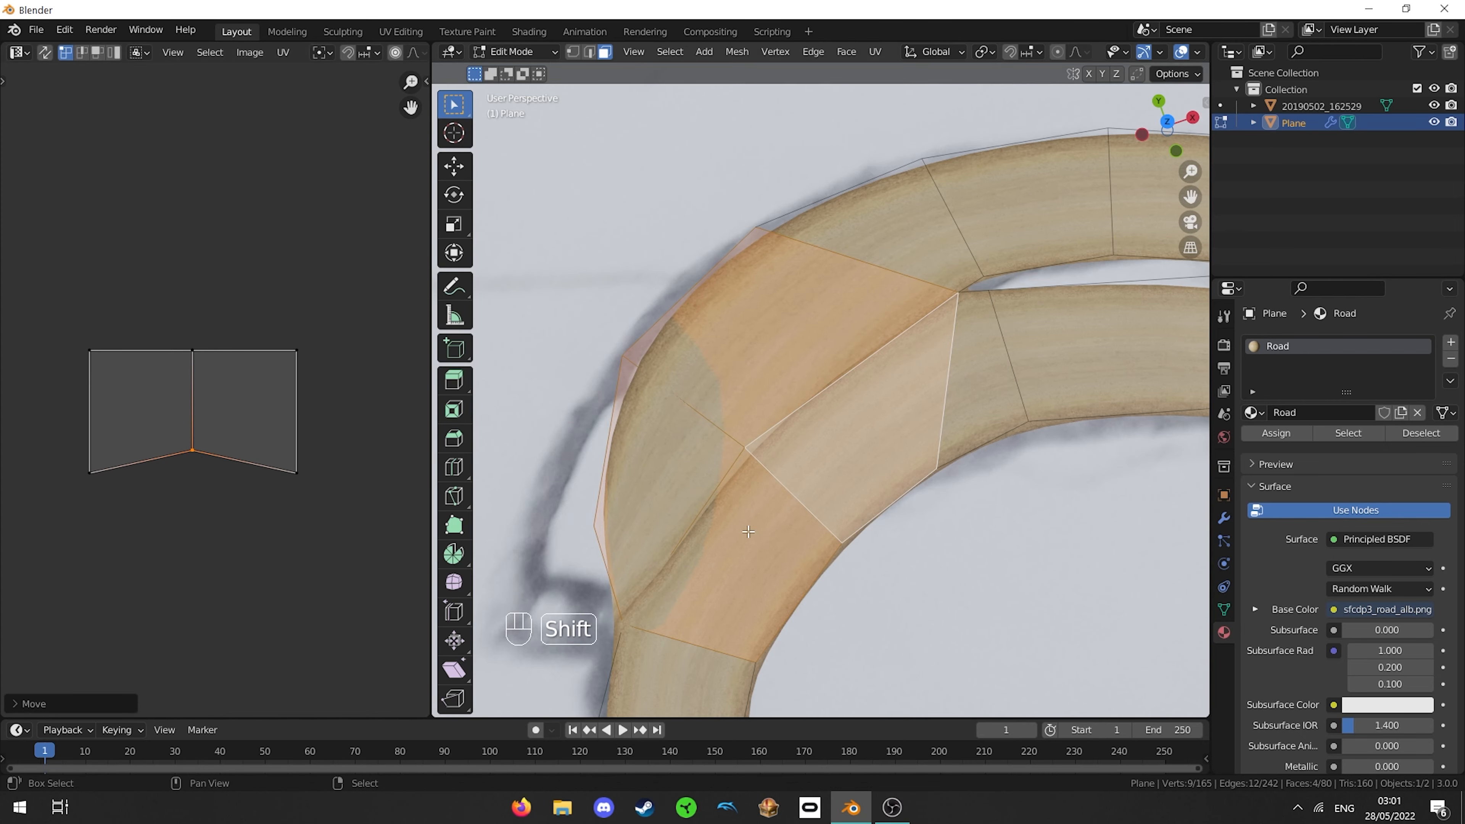
# - Readjust the outer branch's middle UV vertex along Y, checking the cracked edge texture at the seam up close
pyautogui.keyDown('shift'); pyautogui.moveTo(737, 653); pyautogui.dragTo(748, 512, button='middle'); pyautogui.keyUp('shift')
pyautogui.scroll(9, 749, 512)
pyautogui.hotkey('shift', 'f')
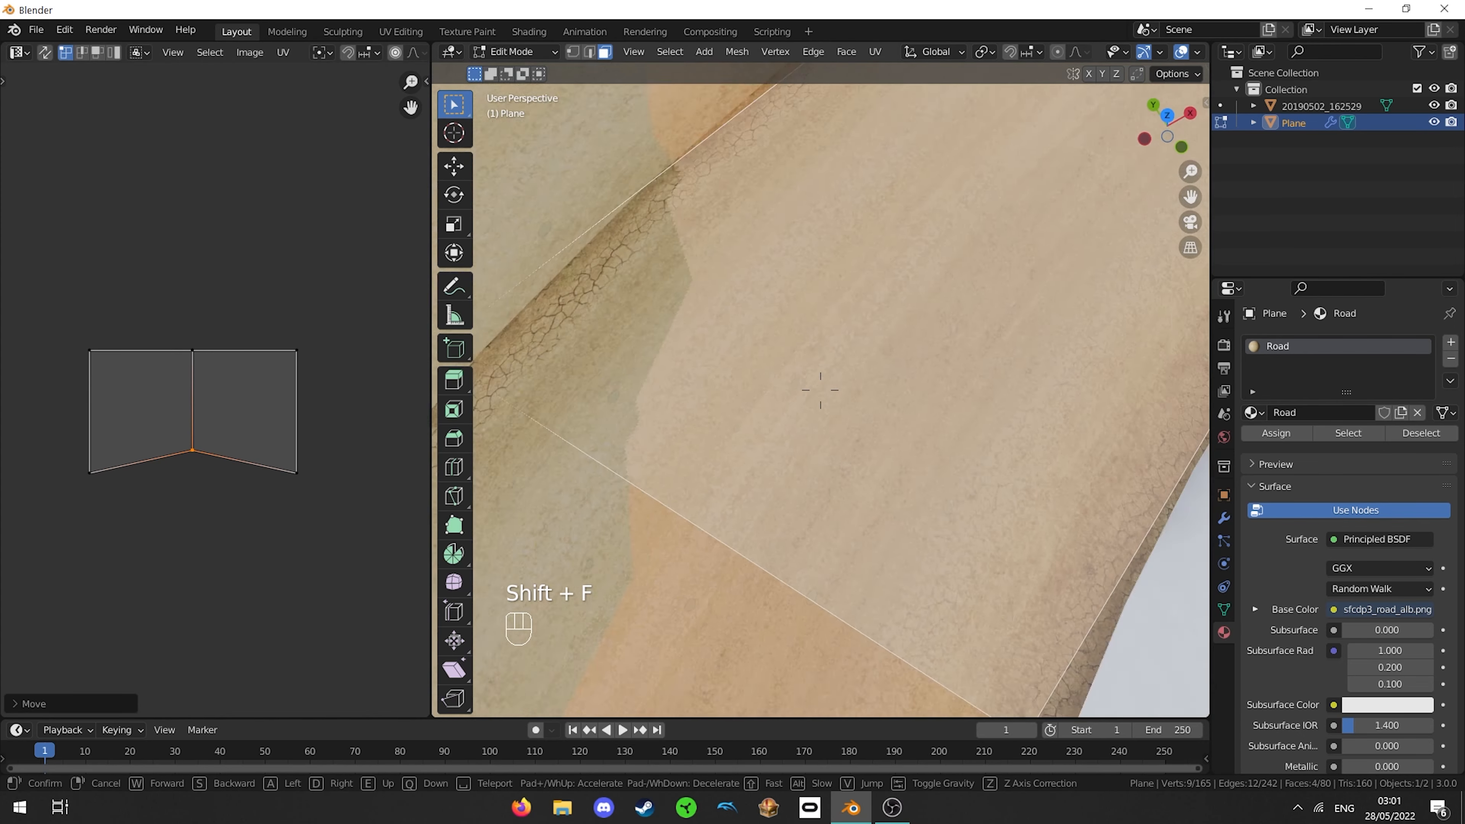
pyautogui.click(820, 390)
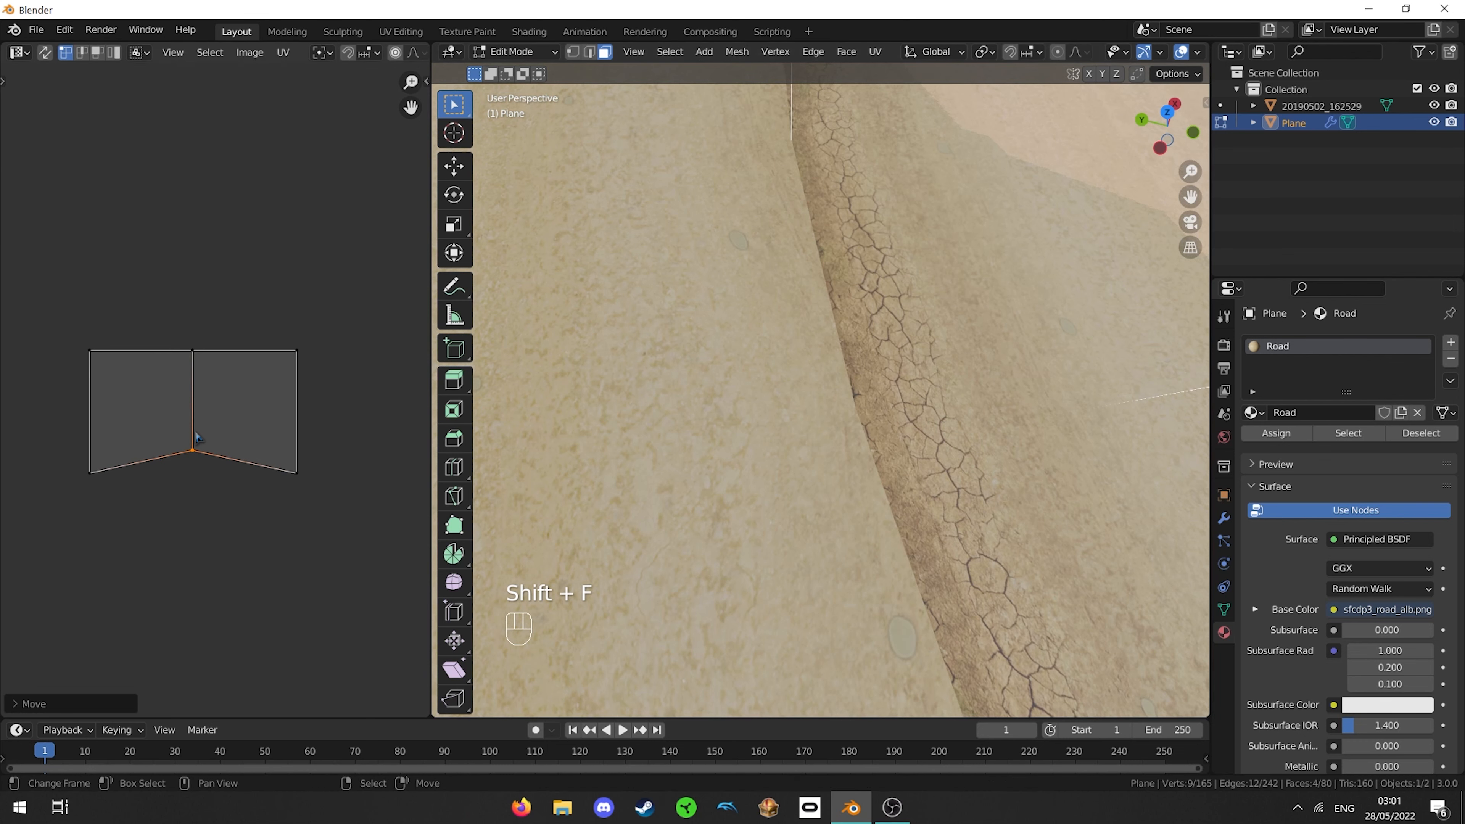
pyautogui.press('g')
pyautogui.press('y')
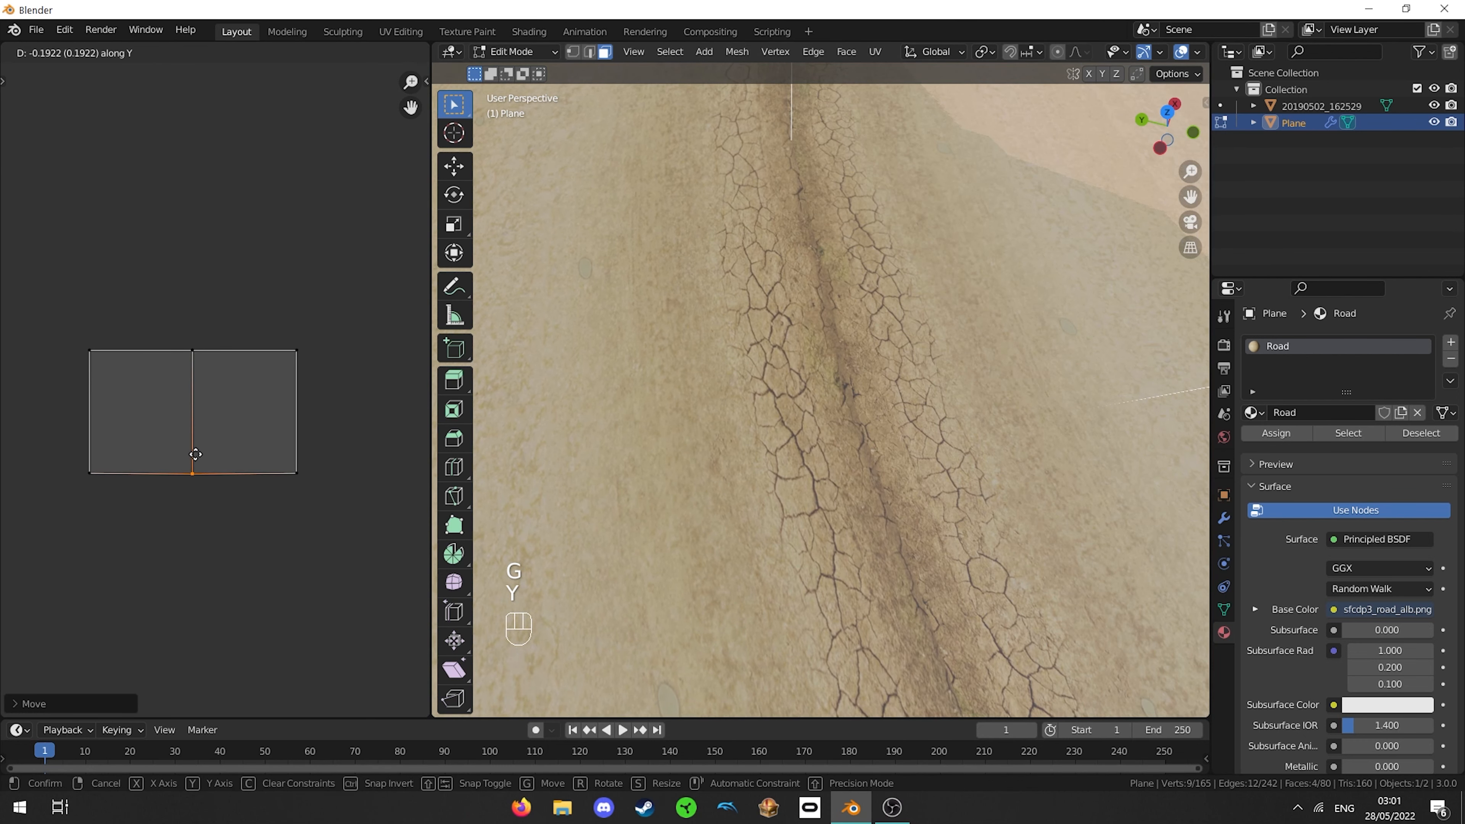
pyautogui.click(201, 438)
# - Select only the two main-strip faces beside the seam and frame all their UVs
pyautogui.hotkey('shift', 'f')
pyautogui.press('s')
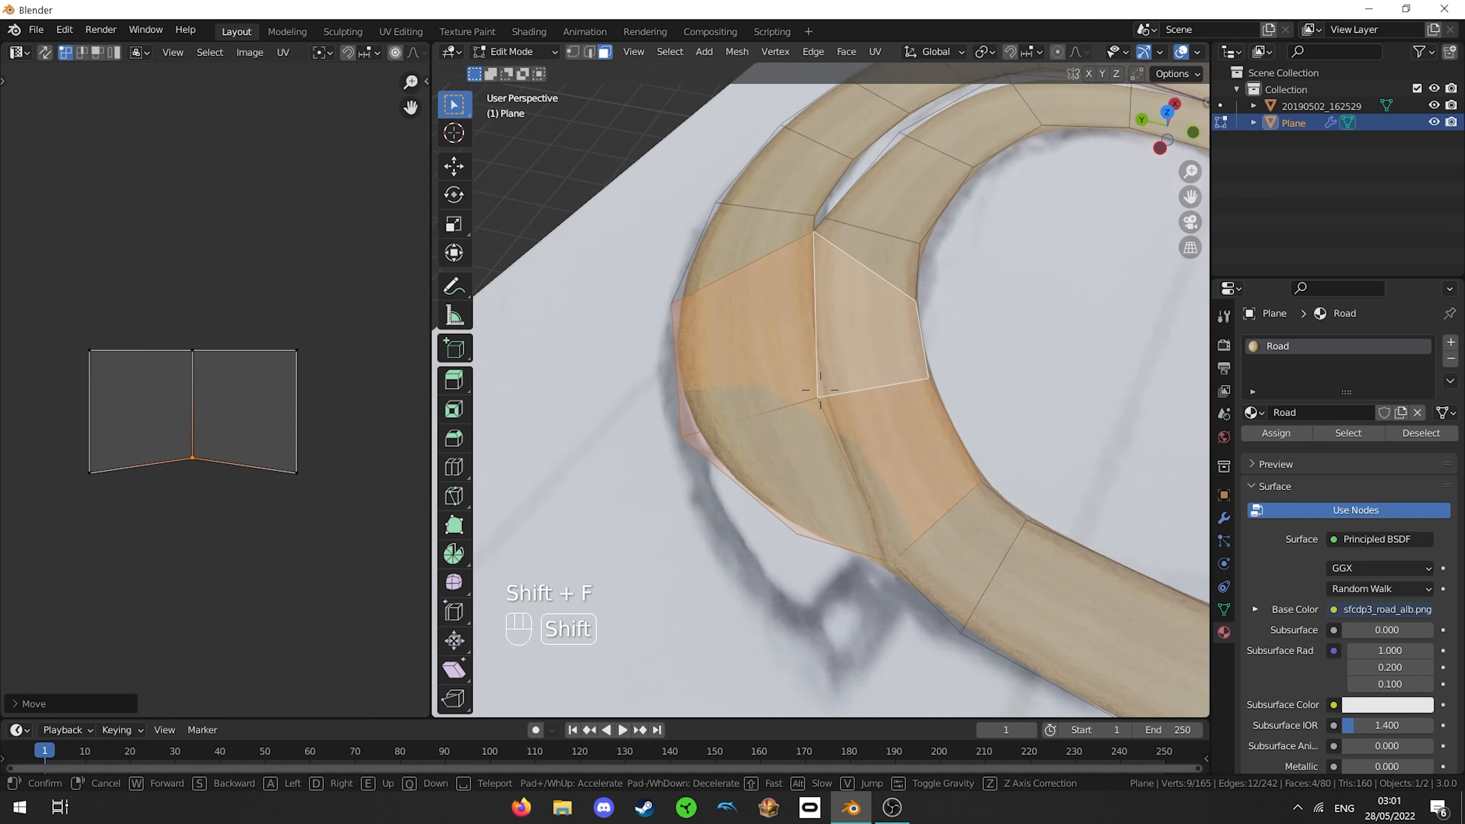
pyautogui.click(876, 416)
pyautogui.rightClick(875, 416)
pyautogui.keyDown('shift'); pyautogui.rightClick(853, 353); pyautogui.keyUp('shift')
pyautogui.press('a')
pyautogui.press('KP_Decimal')
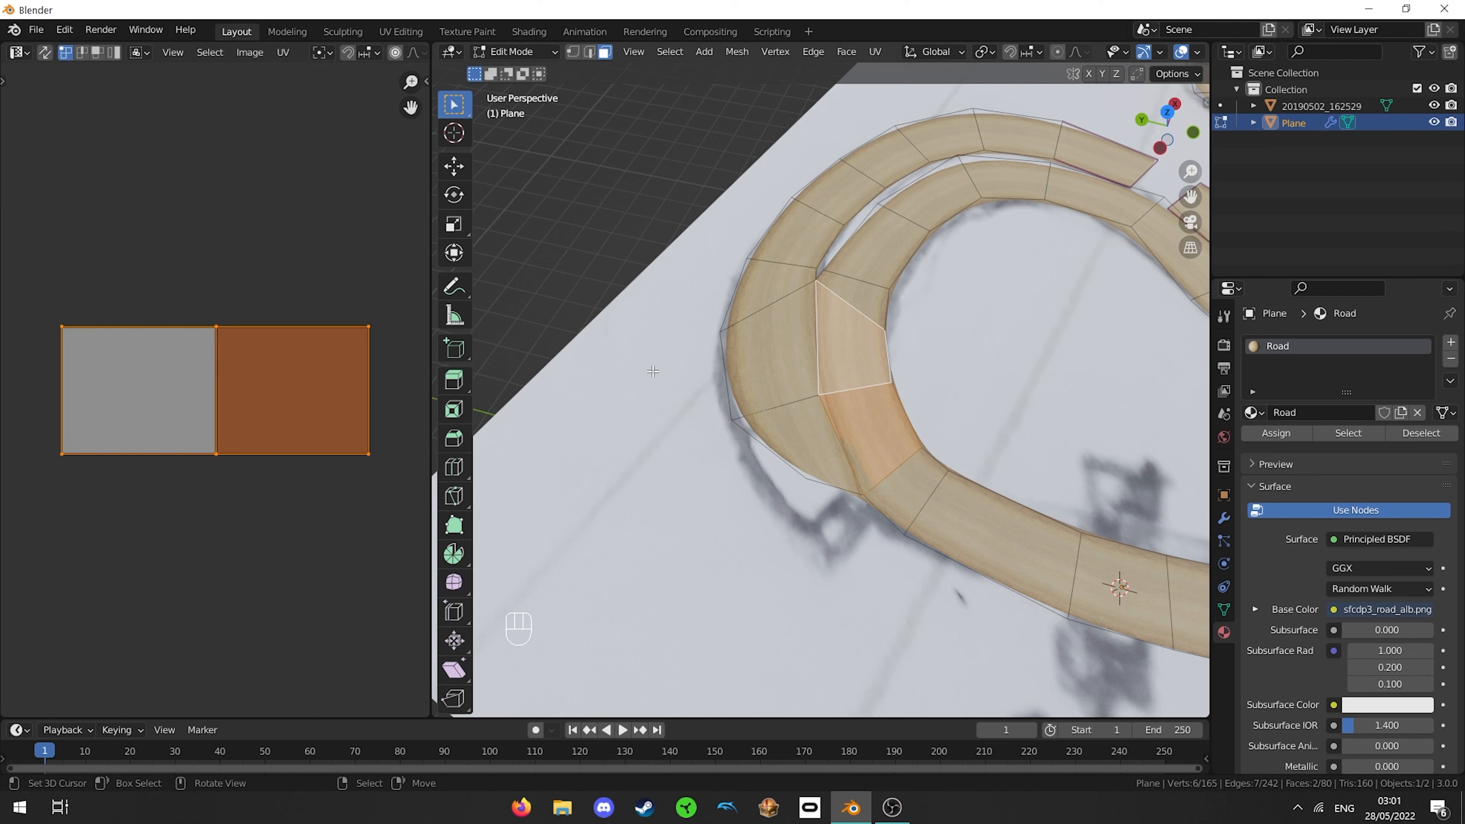
# - Move the lower middle UV vertex of the two main-strip faces up along Y by about 0.19
pyautogui.hotkey('shift', 'f')
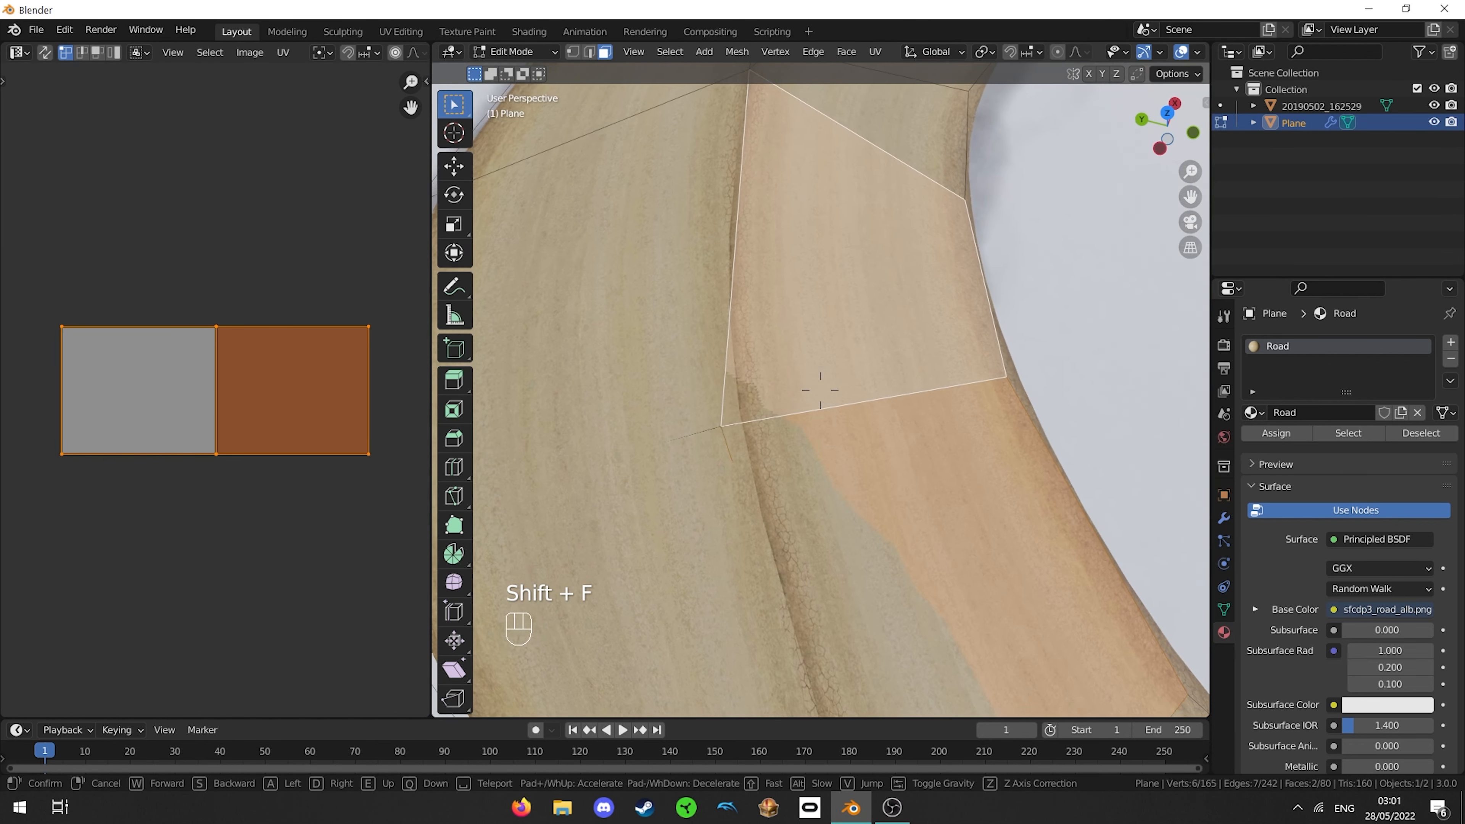
pyautogui.click(807, 393)
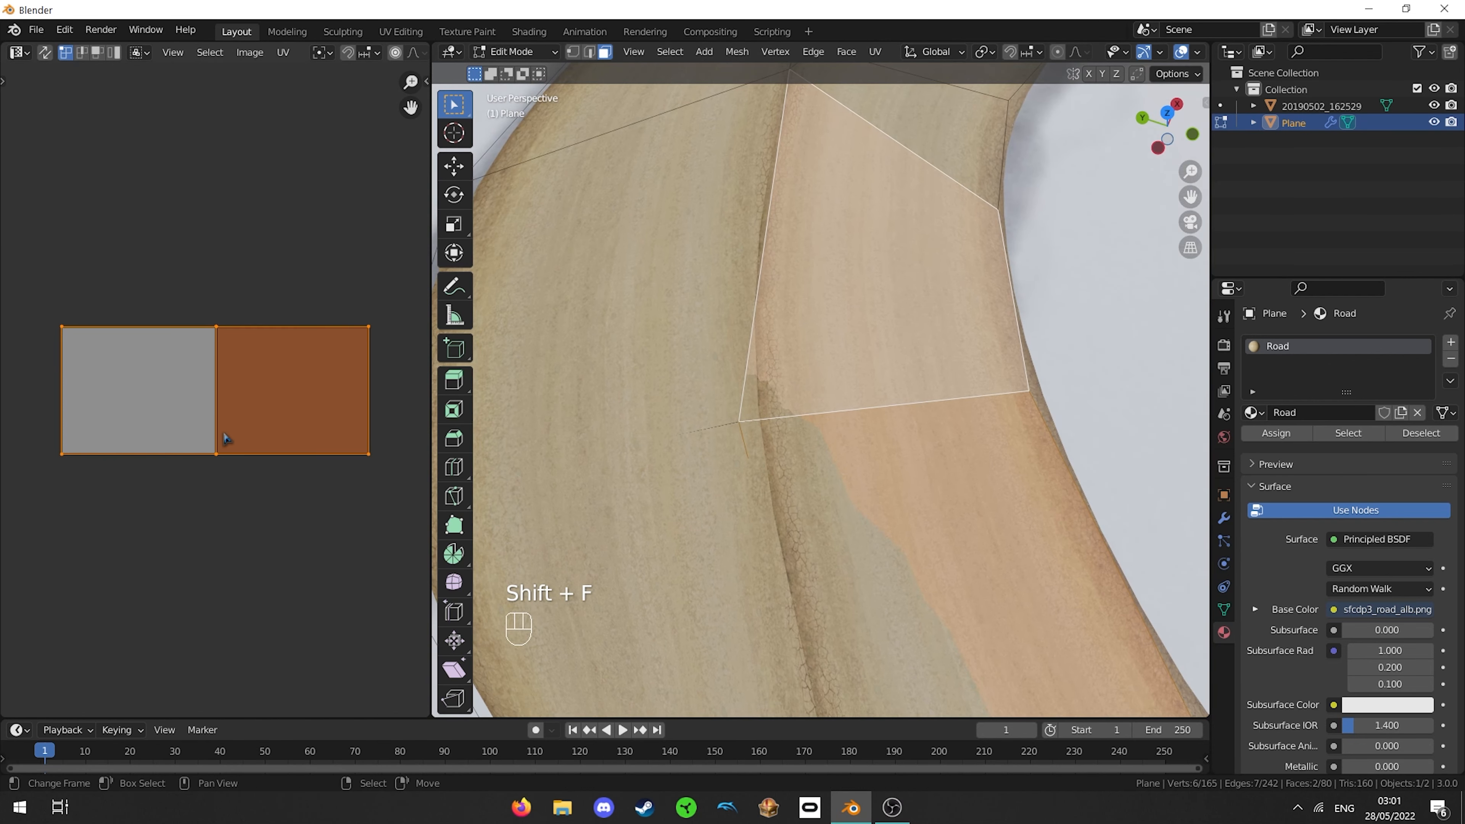
pyautogui.rightClick(222, 447)
pyautogui.press('g')
pyautogui.press('y')
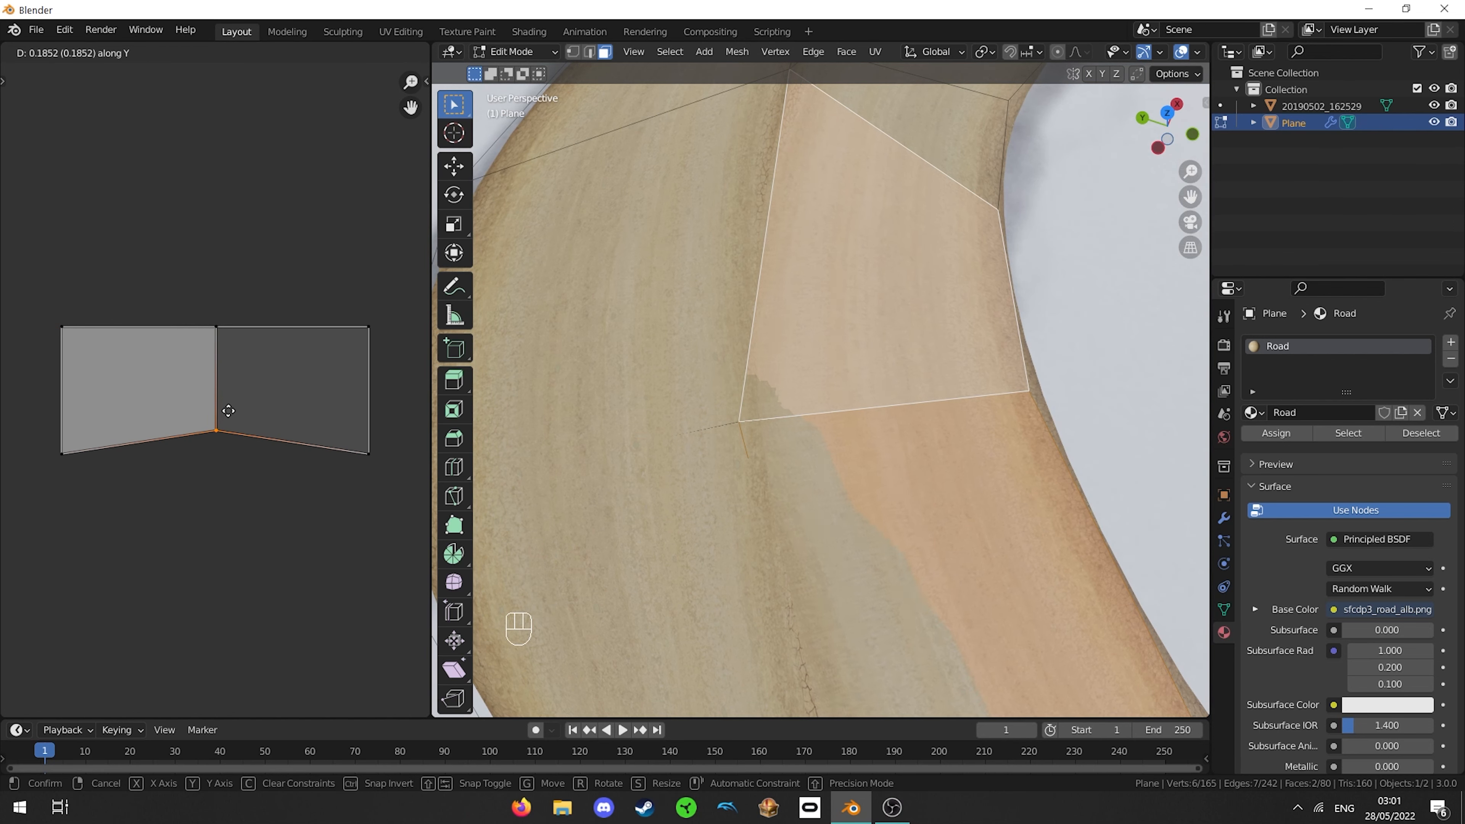
pyautogui.click(228, 410)
# - Select the two outer-branch faces beside the seam and raise their lower middle UV vertex slightly further along Y
pyautogui.rightClick(620, 375)
pyautogui.keyDown('shift'); pyautogui.rightClick(623, 490); pyautogui.keyUp('shift')
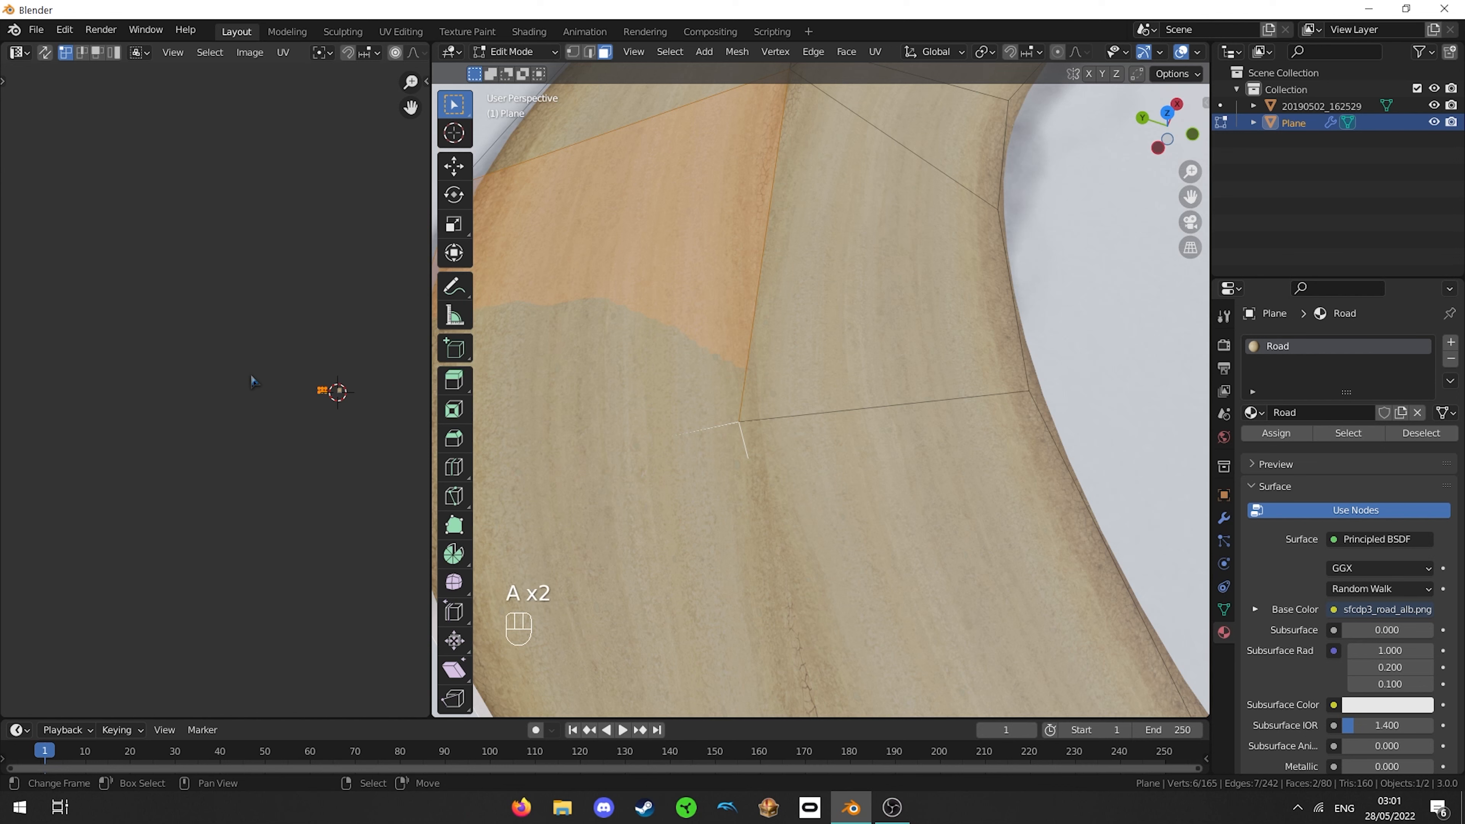
pyautogui.press('KP_Decimal')
pyautogui.rightClick(229, 448)
pyautogui.press('g')
pyautogui.press('y')
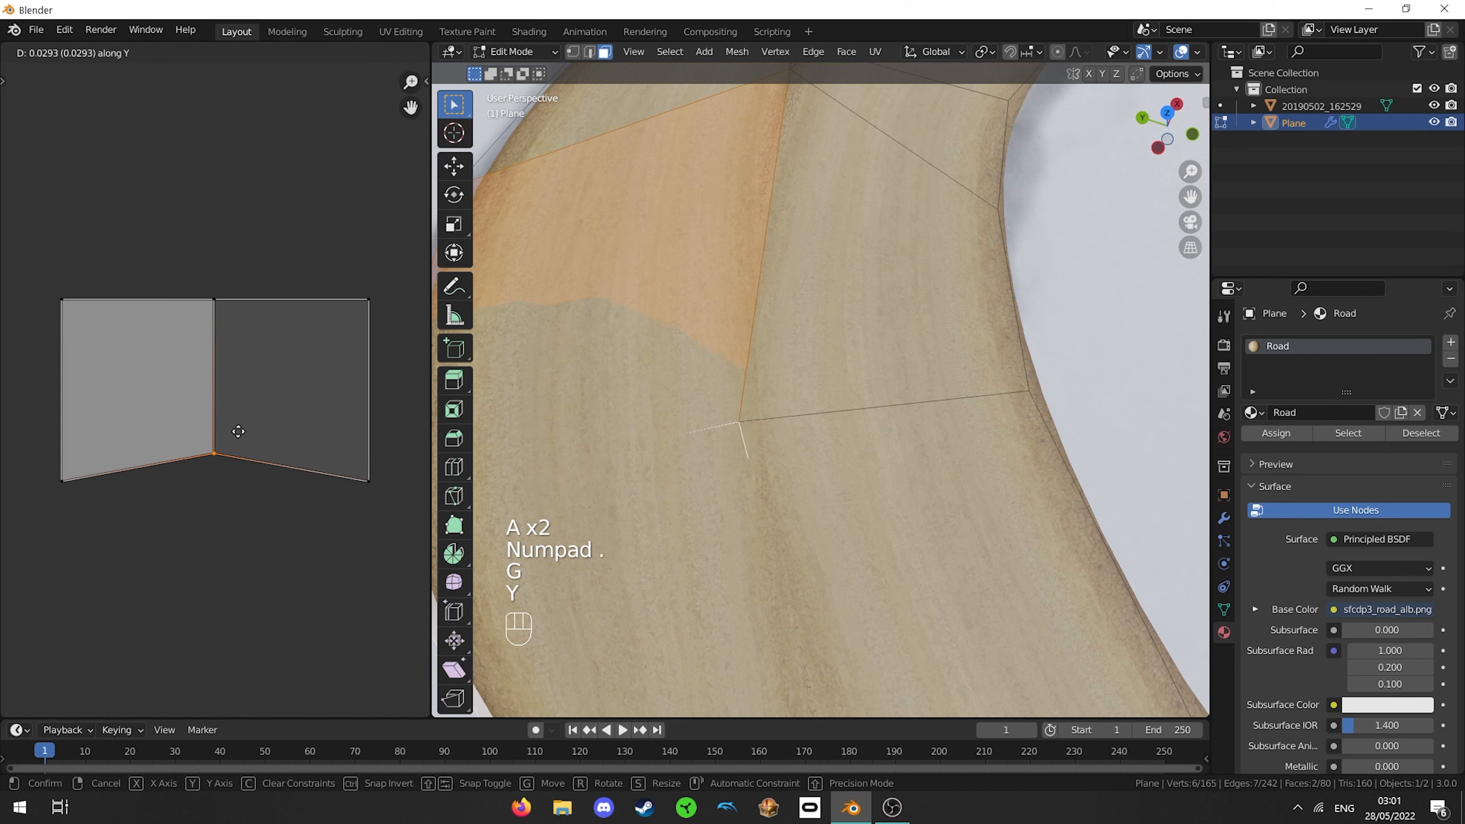
pyautogui.click(257, 422)
# - Inspect the blended seam, and add three more faces around the point where the branches split to the selection
pyautogui.press('Tab')
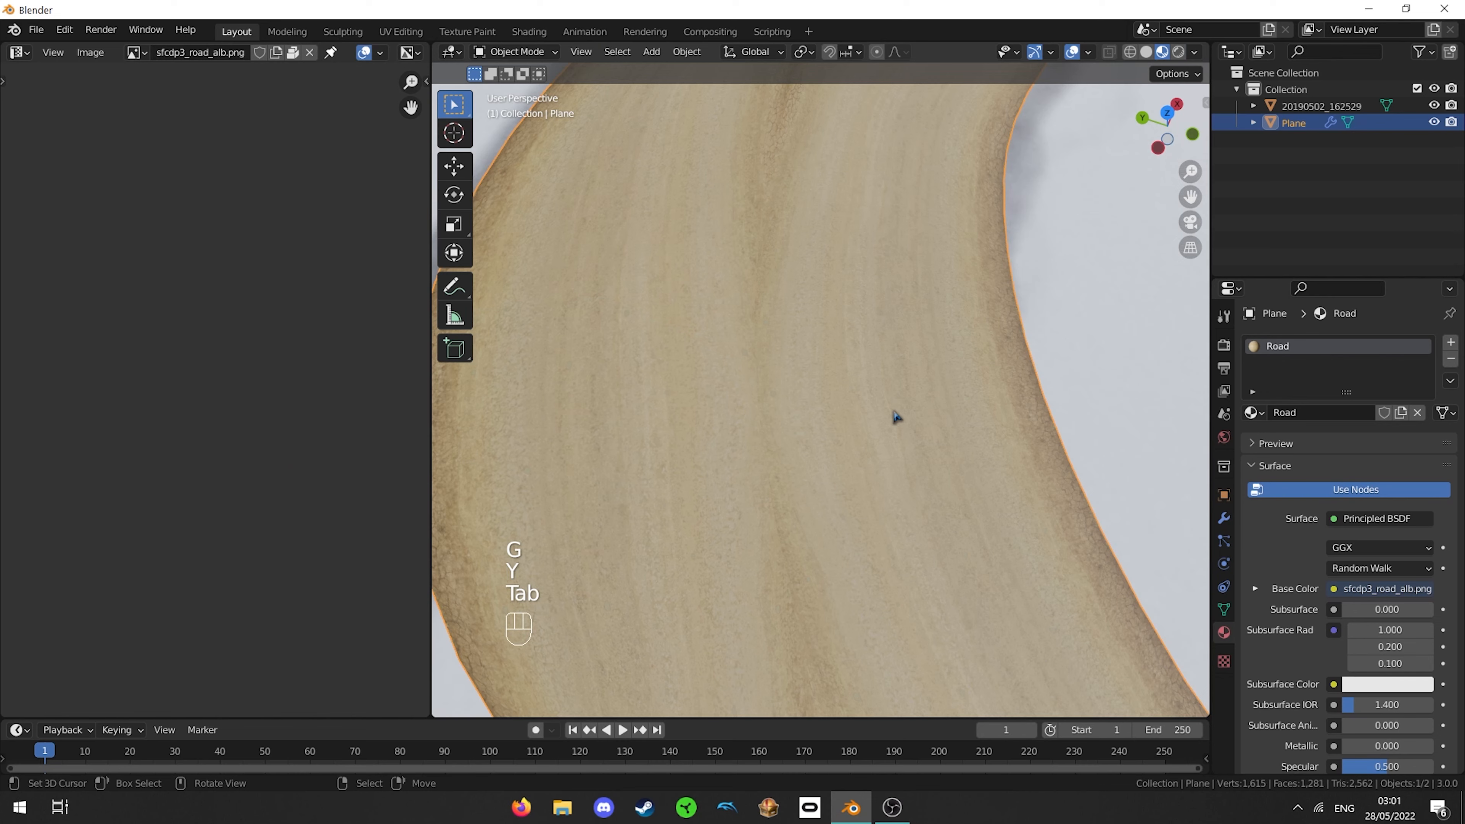
pyautogui.scroll(-3, 895, 417)
pyautogui.scroll(3, 896, 407)
pyautogui.keyDown('shift'); pyautogui.moveTo(883, 390); pyautogui.dragTo(867, 343, button='middle'); pyautogui.keyUp('shift')
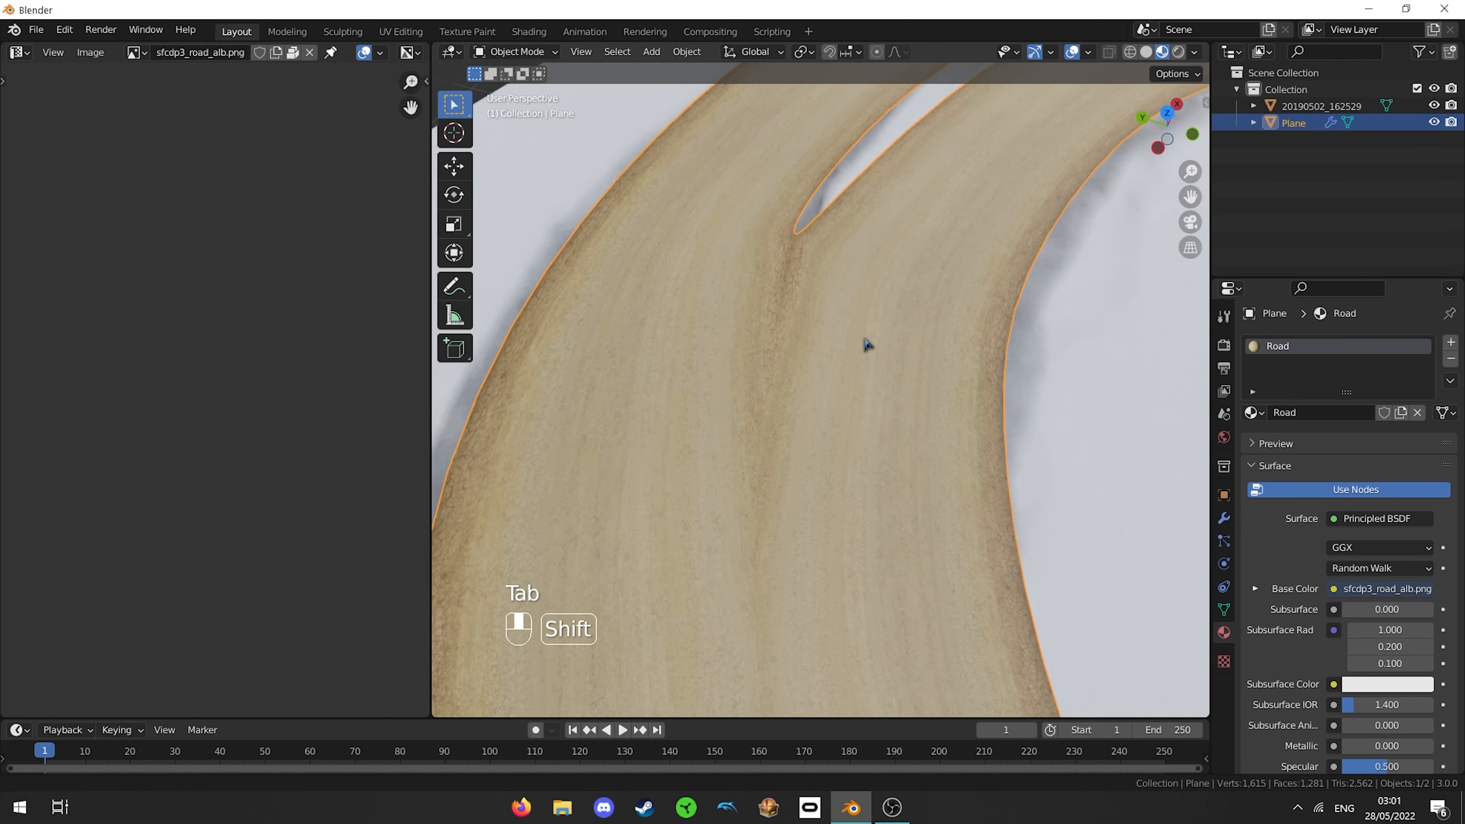
pyautogui.press('Tab')
pyautogui.keyDown('shift'); pyautogui.rightClick(766, 248); pyautogui.keyUp('shift')
pyautogui.keyDown('shift'); pyautogui.rightClick(845, 358); pyautogui.keyUp('shift')
pyautogui.keyDown('shift'); pyautogui.rightClick(906, 306); pyautogui.keyUp('shift')
# - Move the lower UV vertex between two faces of the three-face outer-branch strip up along Y by about 0.04
pyautogui.moveTo(271, 352); pyautogui.dragTo(236, 346, button='middle')
pyautogui.rightClick(339, 480)
pyautogui.moveTo(369, 499); pyautogui.dragTo(289, 510, button='middle')
pyautogui.press('g')
pyautogui.press('y')
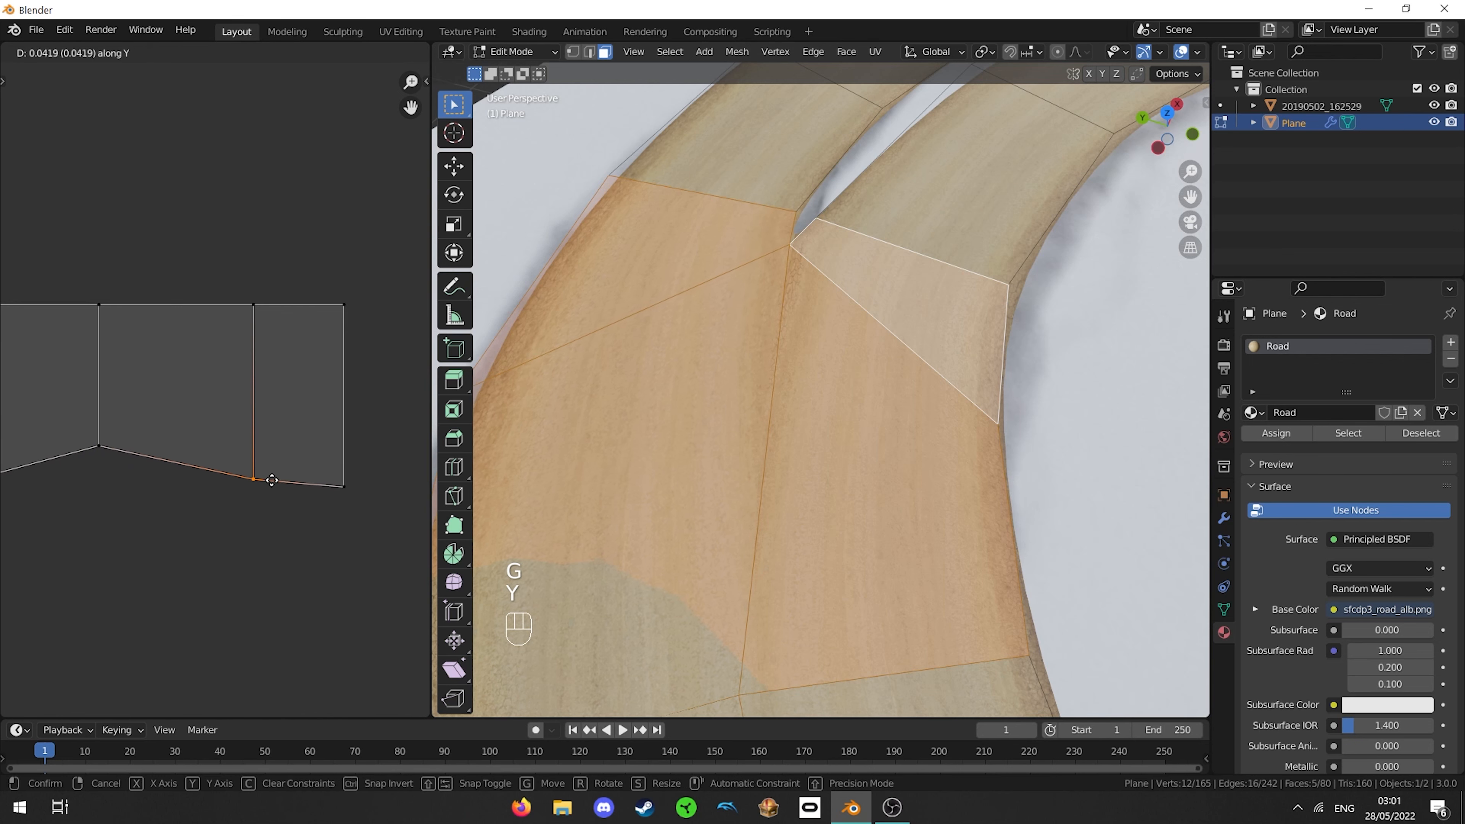
pyautogui.click(271, 482)
pyautogui.scroll(-10, 272, 487)
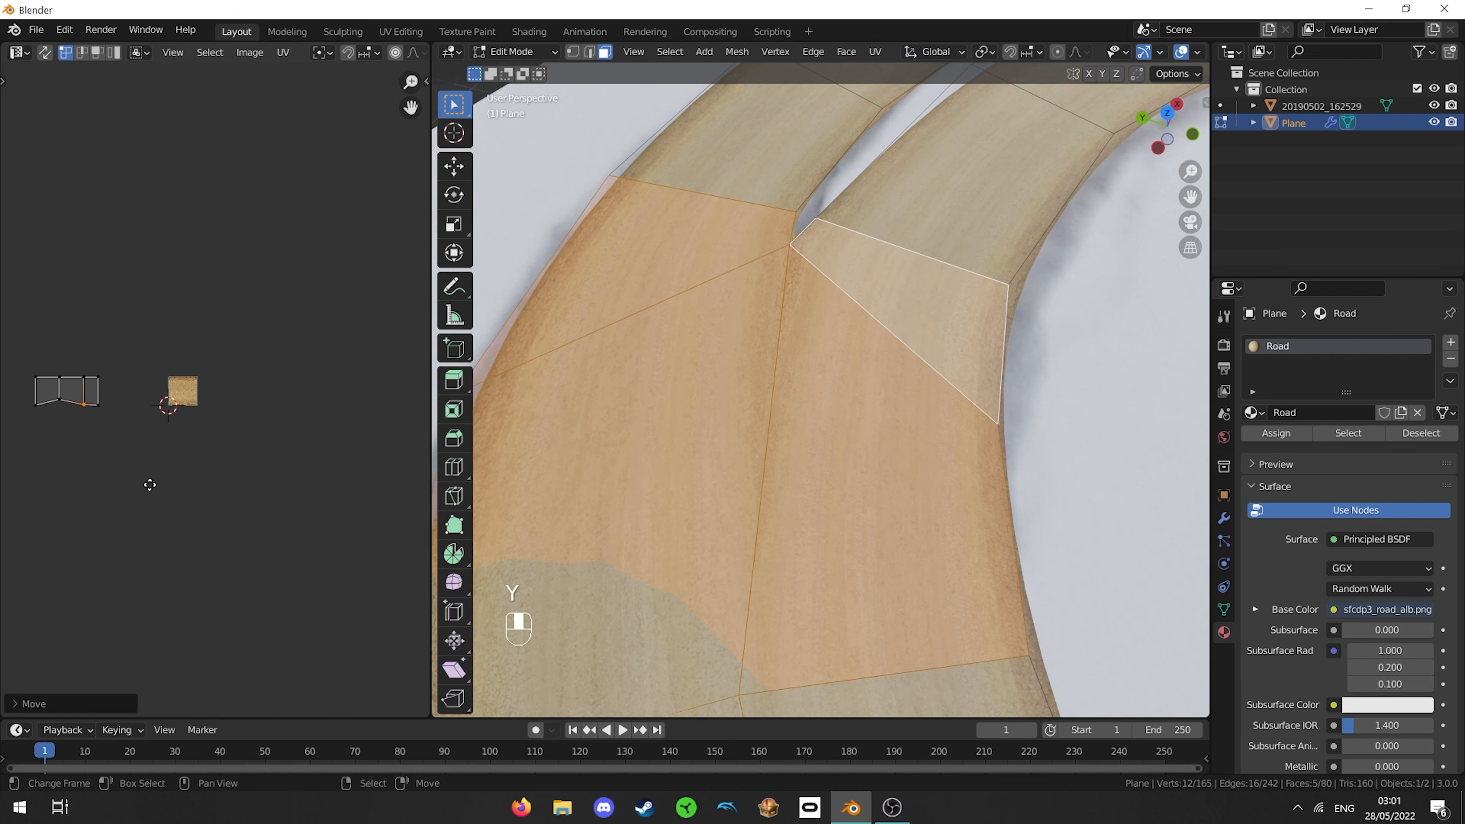
# - Raise the shared lower UV vertex of the two-face main strip beside the split slightly along Y
pyautogui.scroll(4, 346, 355)
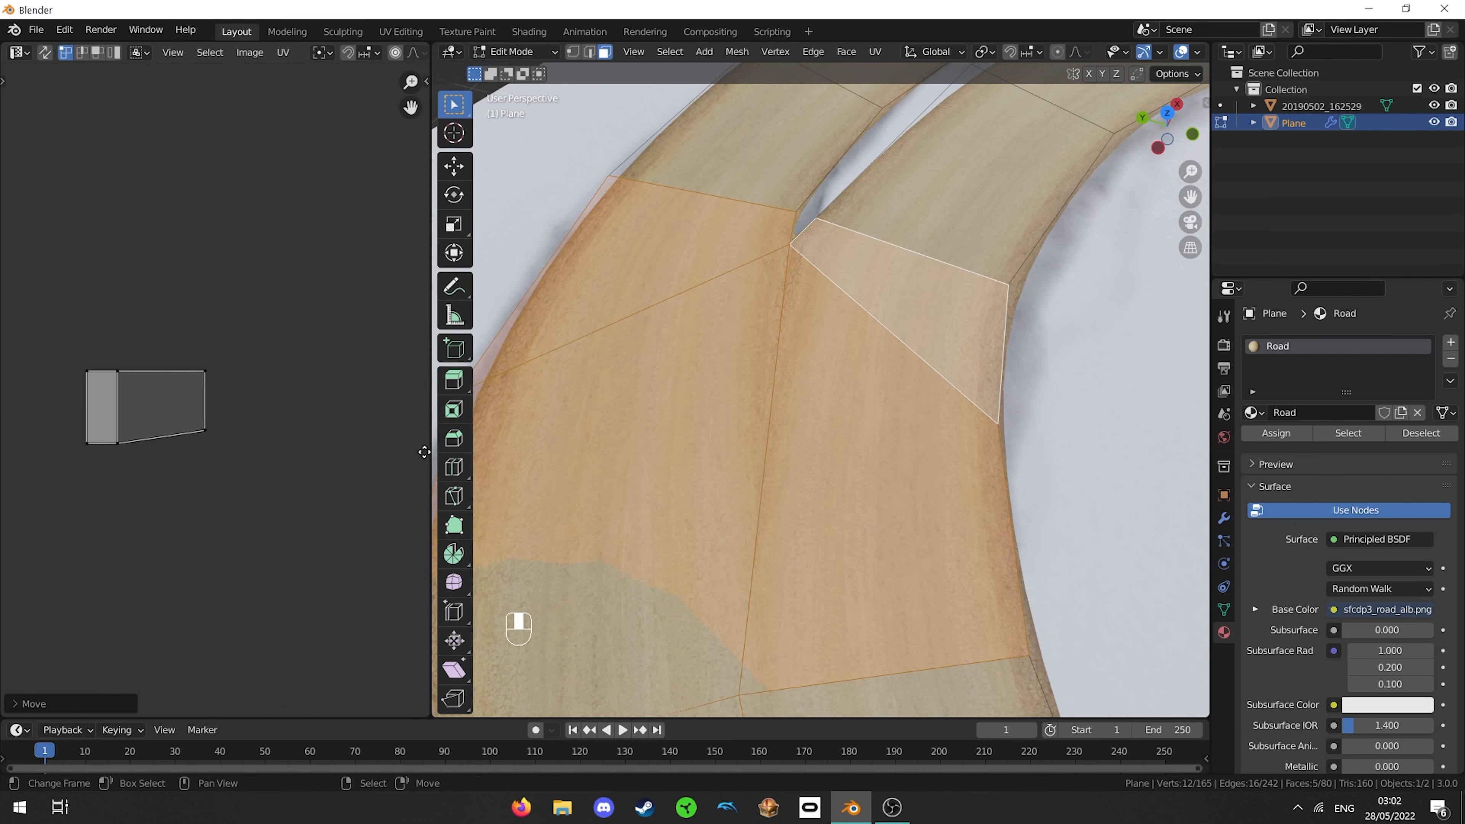
pyautogui.scroll(3, 69, 386)
pyautogui.rightClick(140, 506)
pyautogui.press('g')
pyautogui.press('y')
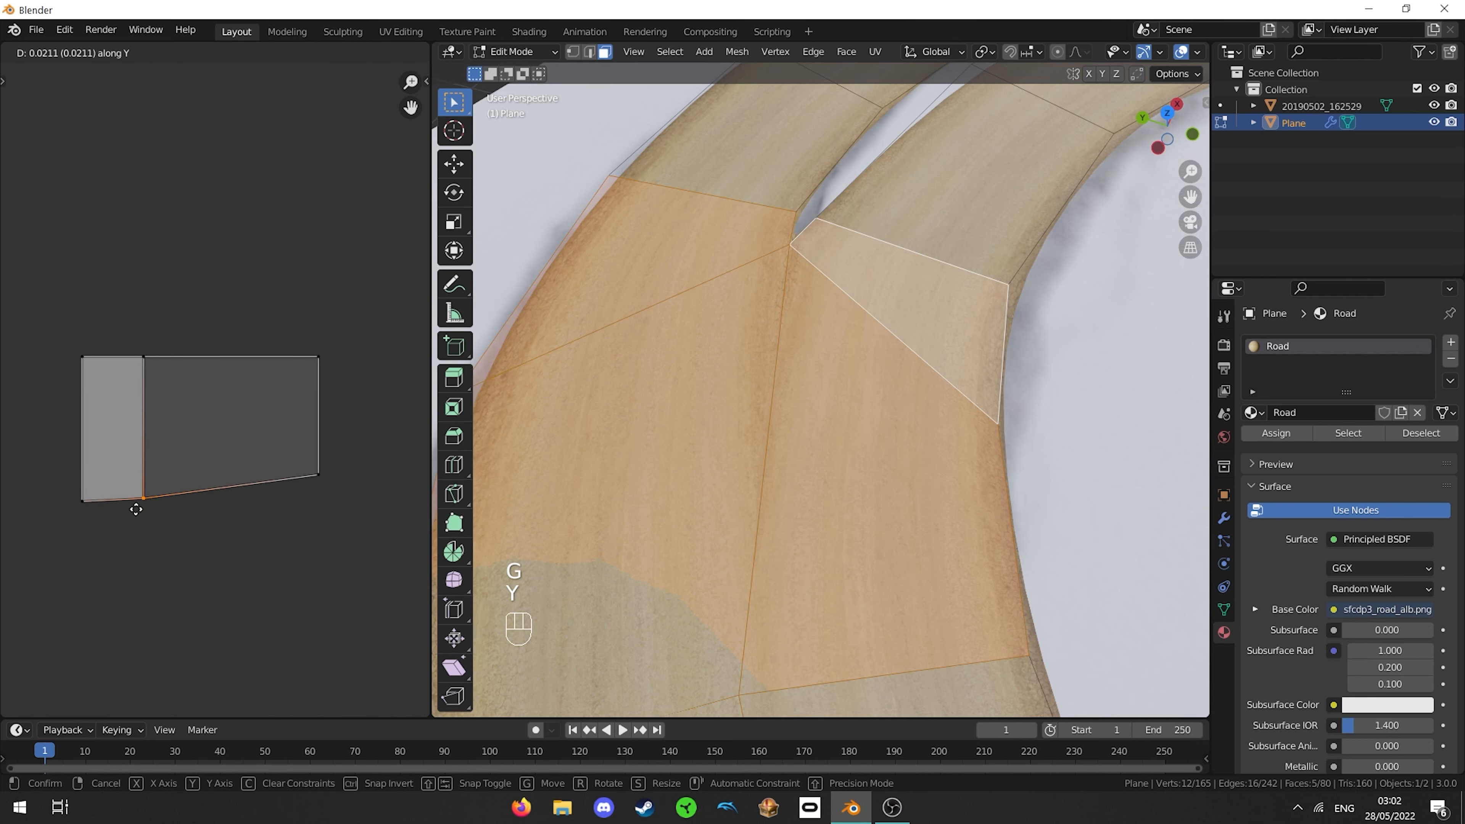
pyautogui.click(137, 505)
# - Select the next two faces further down the seam, one on each side, and frame the main-strip face's UVs
pyautogui.press('Tab')
pyautogui.keyDown('shift'); pyautogui.moveTo(470, 474); pyautogui.dragTo(764, 512, button='middle'); pyautogui.keyUp('shift')
pyautogui.press('Tab')
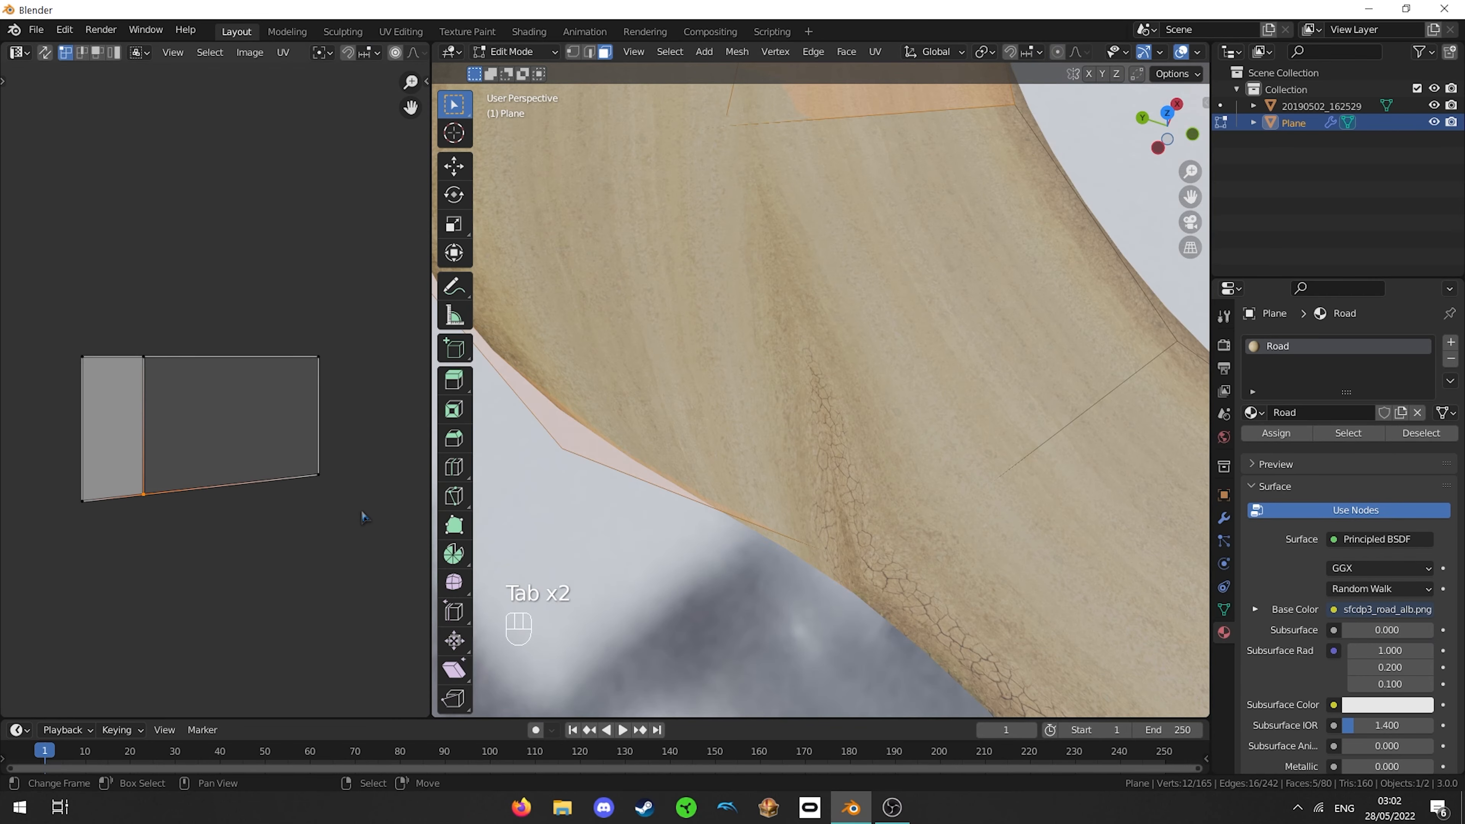
pyautogui.scroll(-1, 362, 514)
pyautogui.rightClick(749, 358)
pyautogui.scroll(-1, 303, 421)
pyautogui.moveTo(303, 421); pyautogui.dragTo(210, 409, button='middle')
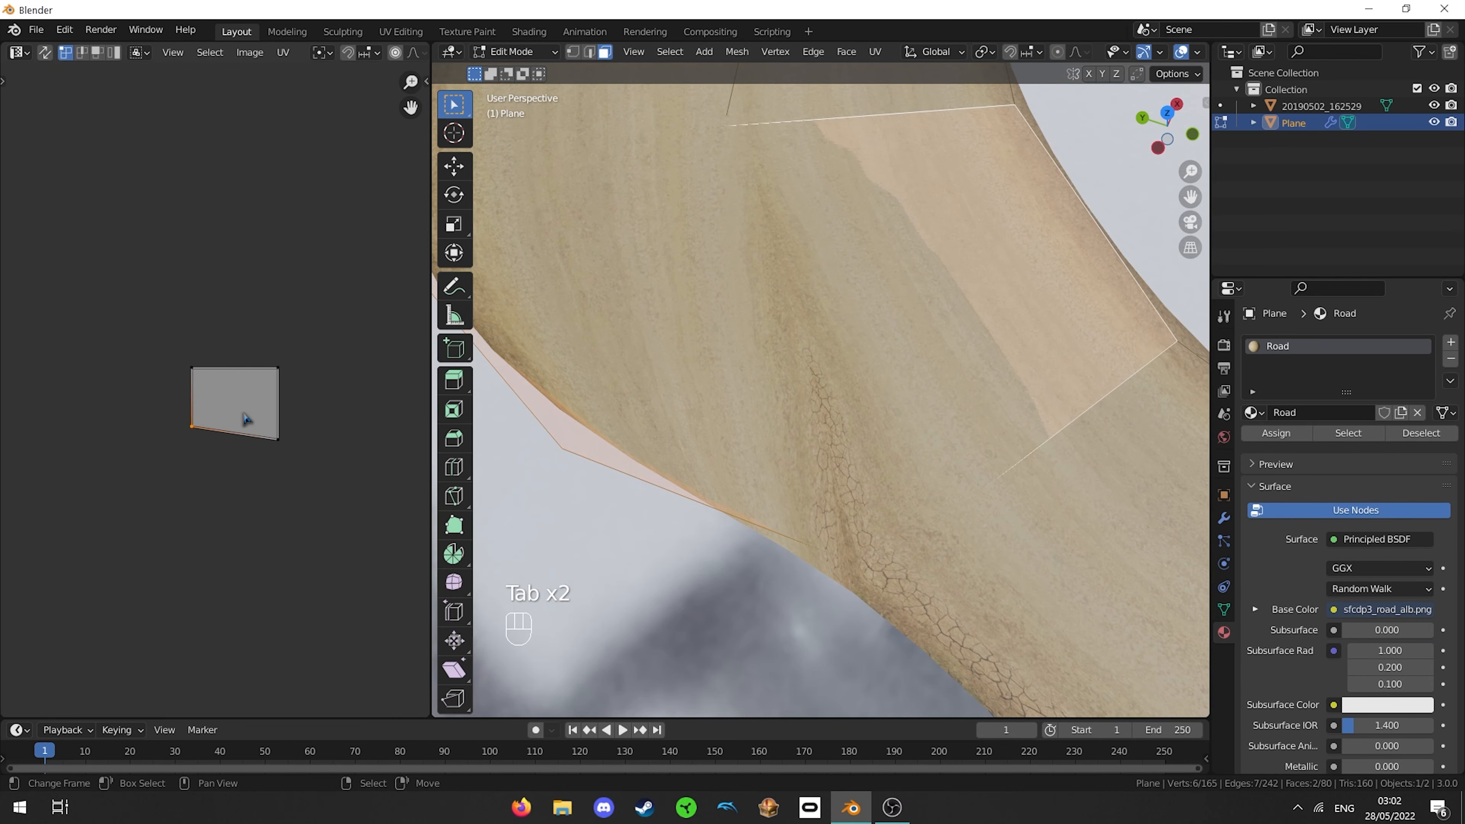
pyautogui.press('g')
pyautogui.press('y')
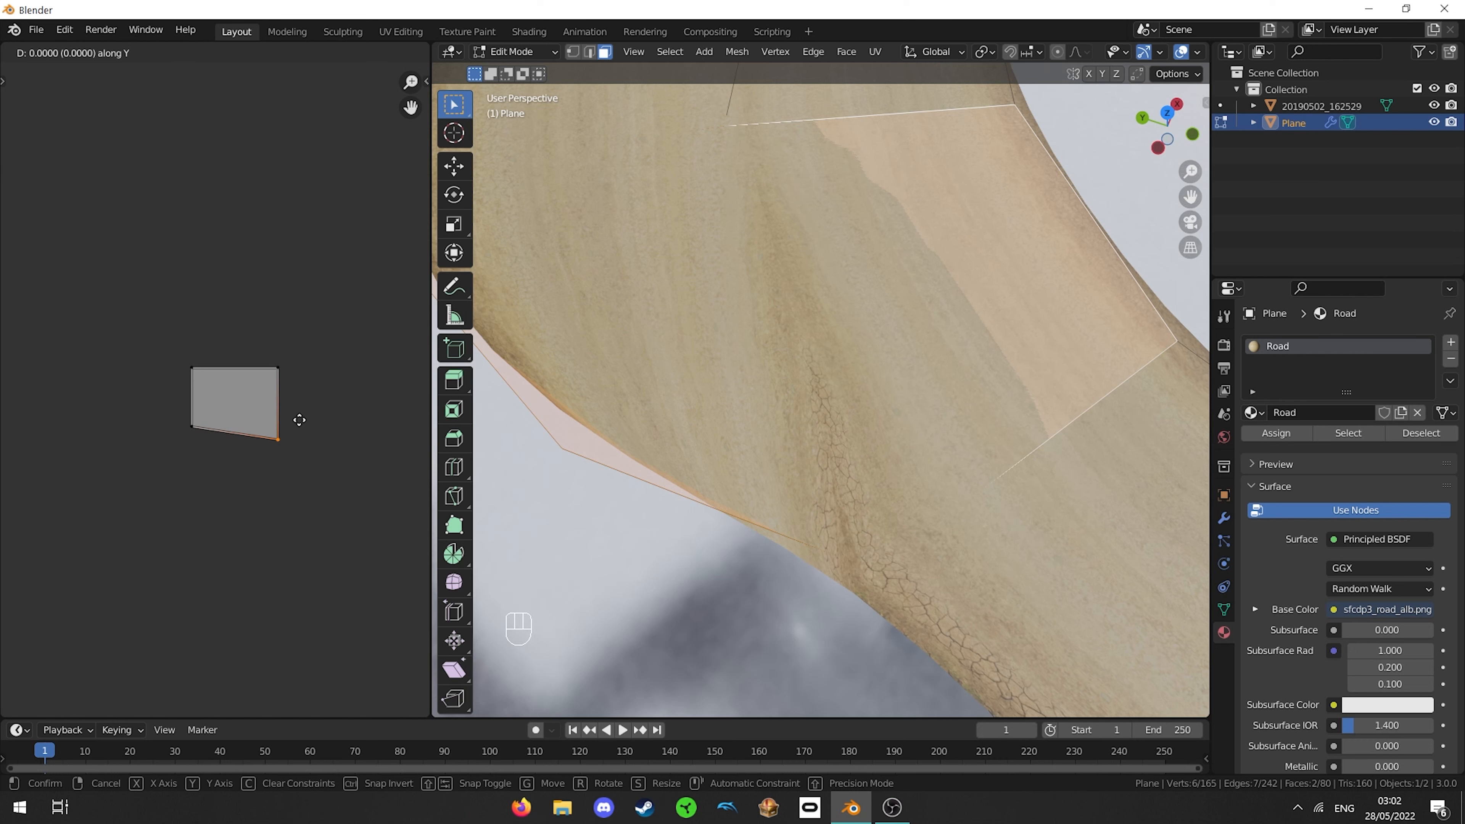
pyautogui.click(300, 421)
pyautogui.scroll(-7, 294, 445)
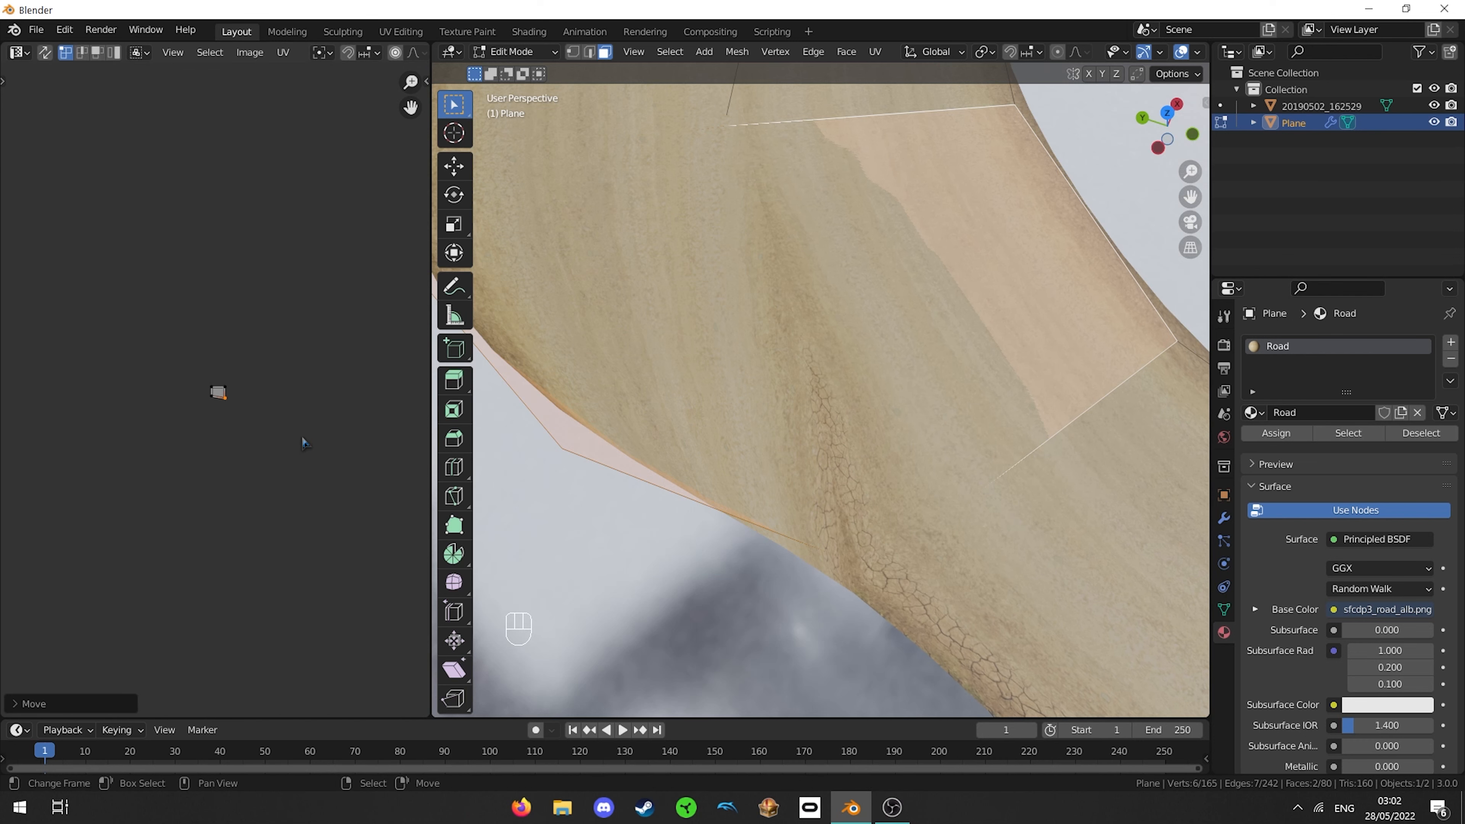
# - Raise the lower seam-side UV vertex of the outer-branch face along Y by about 0.1
pyautogui.scroll(7, 173, 420)
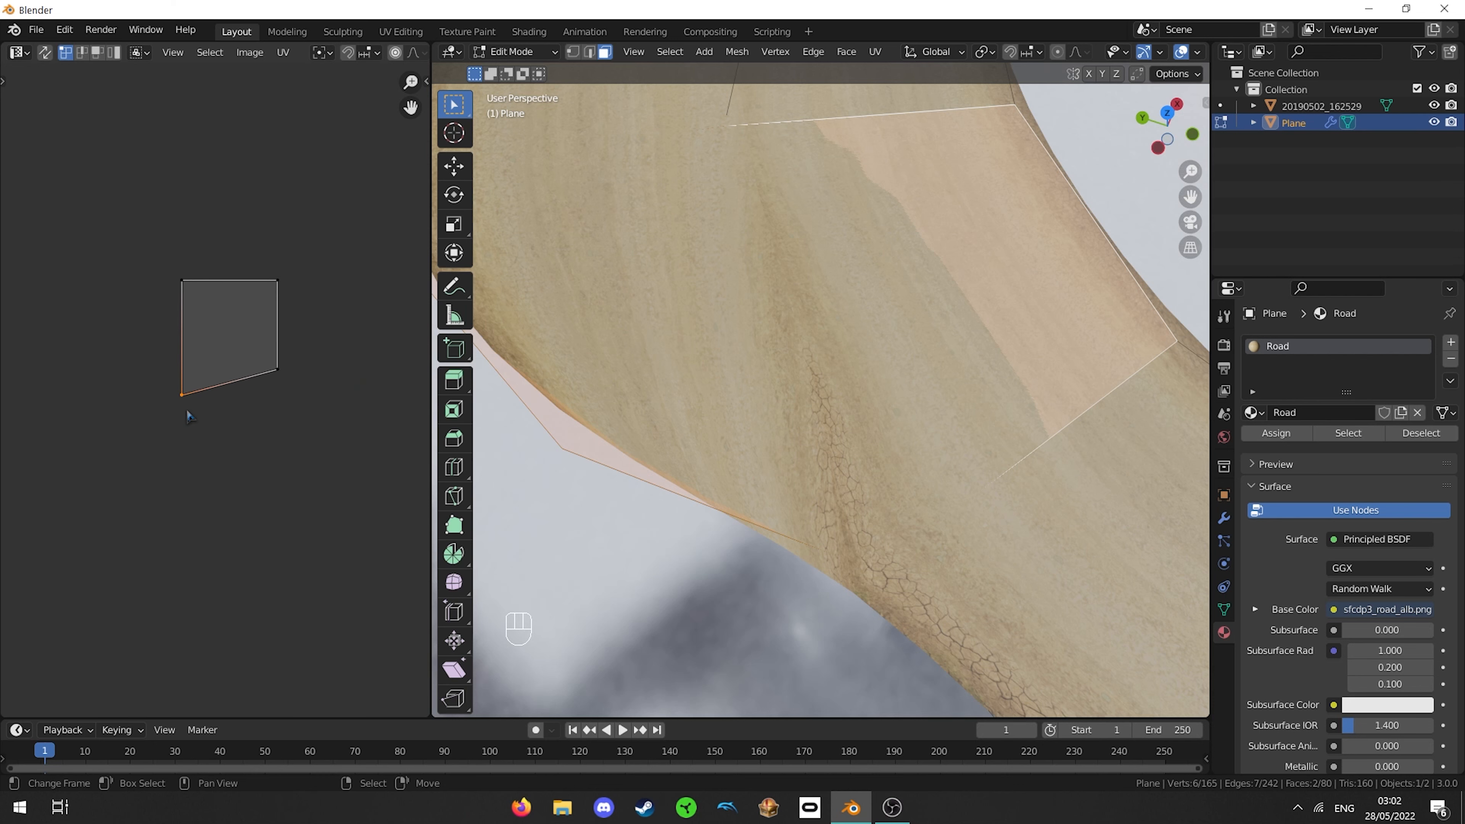
pyautogui.press('g')
pyautogui.press('y')
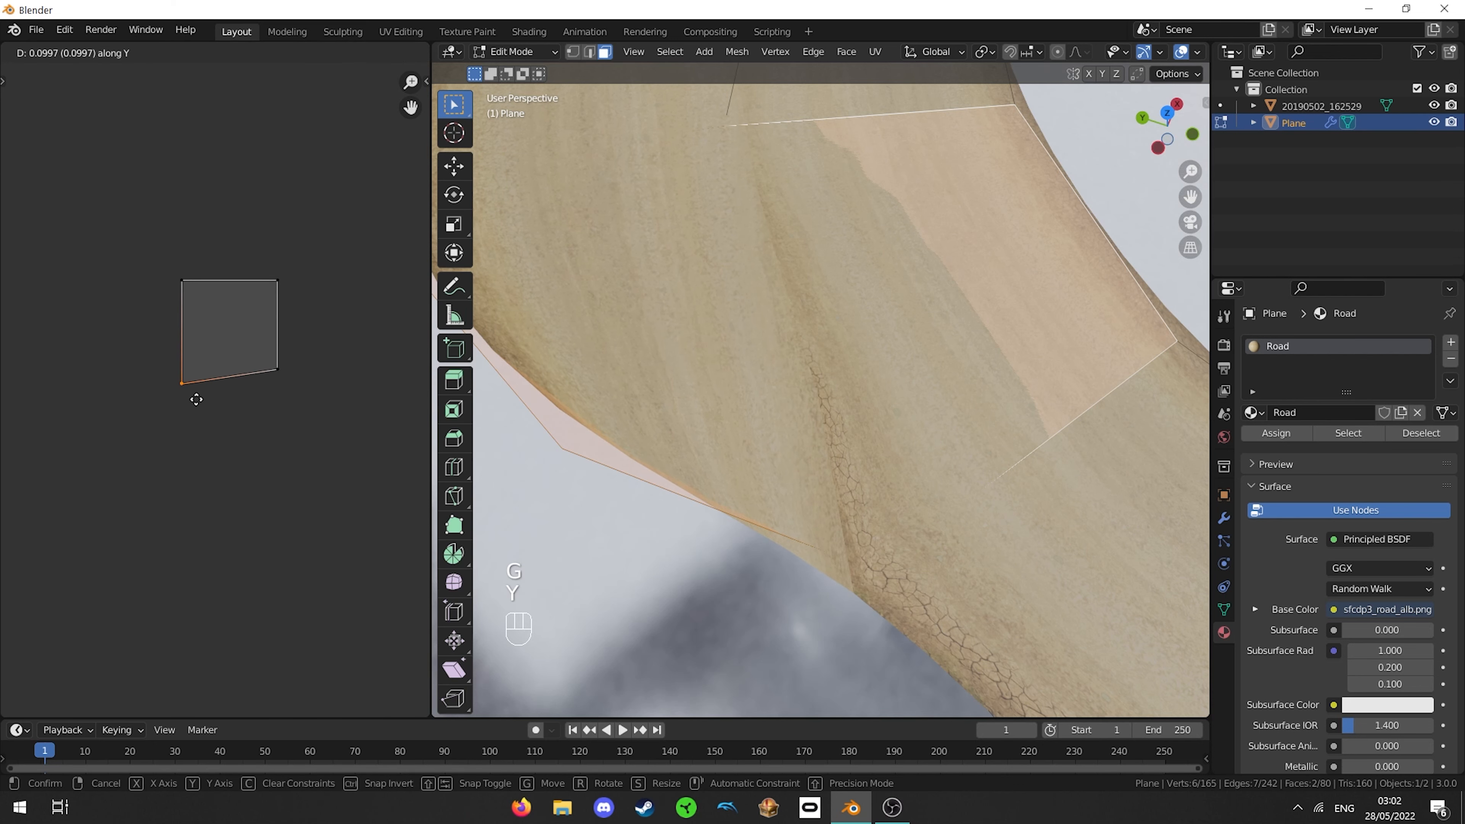
pyautogui.click(197, 399)
pyautogui.scroll(-6, 160, 419)
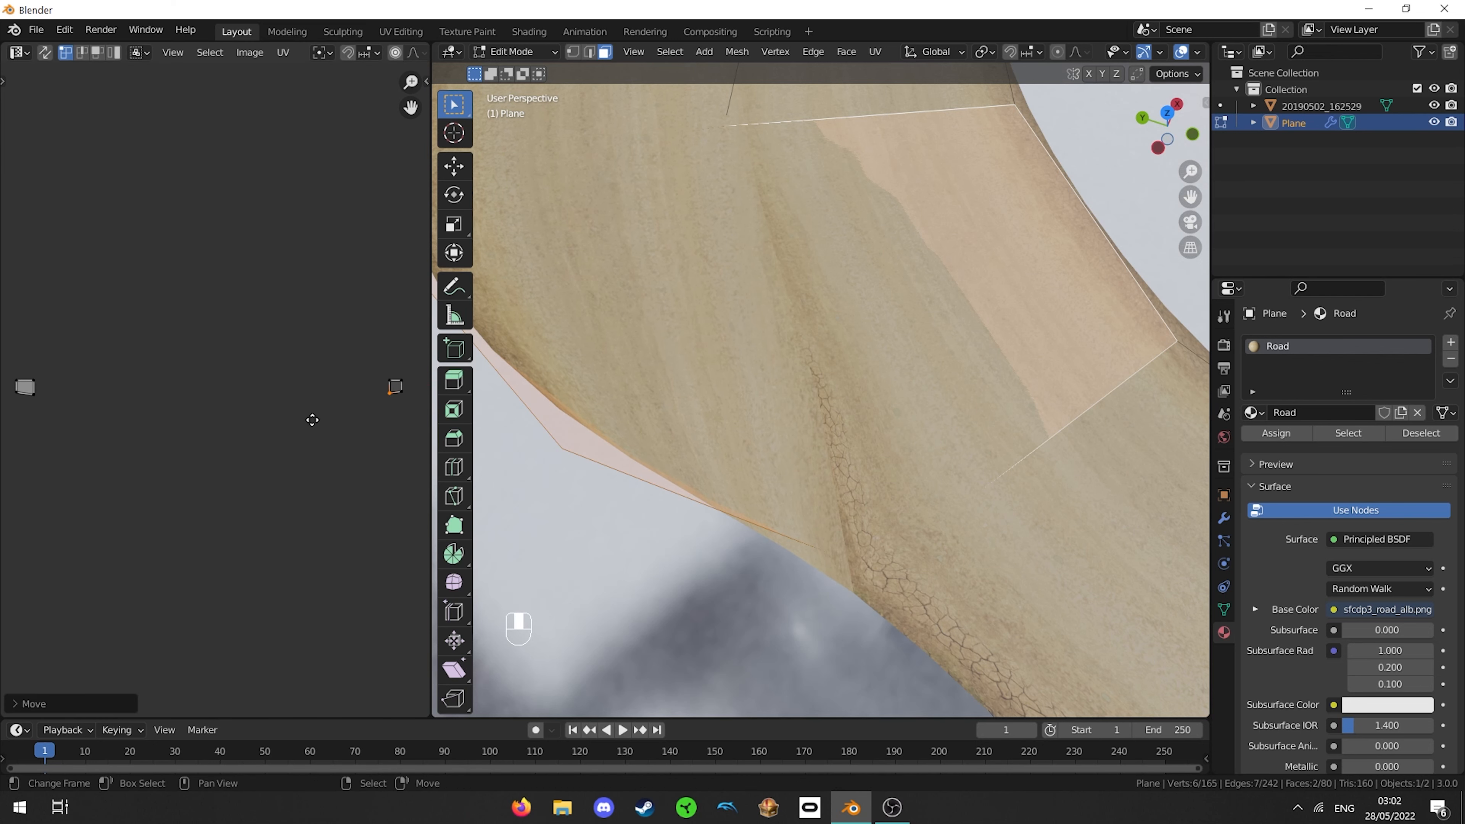
pyautogui.scroll(5, 206, 404)
pyautogui.press('g')
pyautogui.press('y')
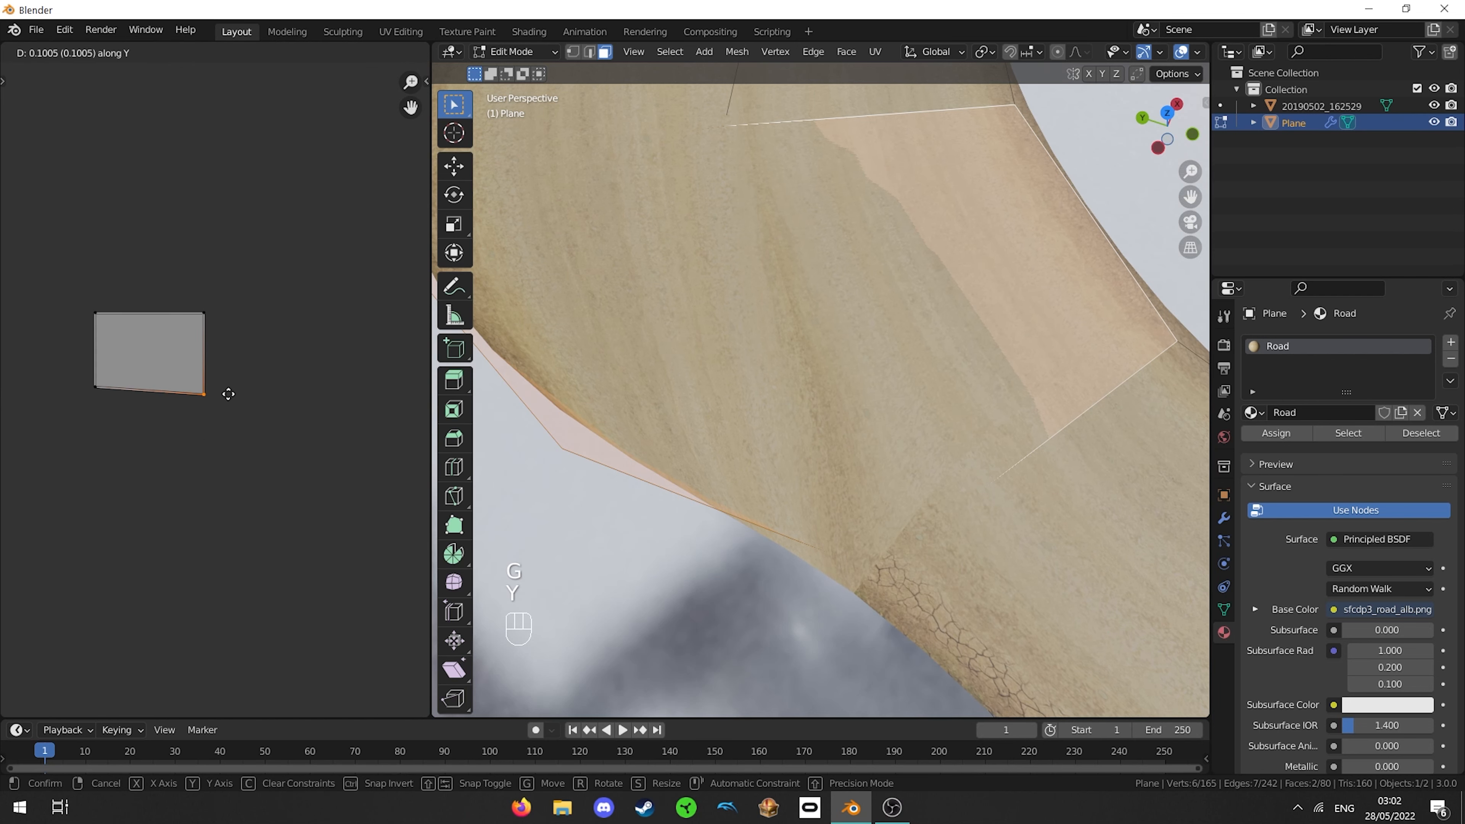
pyautogui.press('Escape')
# - Add the following main-strip face to the selection and raise the lower UV vertex it shares with its neighbour slightly along Y
pyautogui.keyDown('shift'); pyautogui.rightClick(946, 554); pyautogui.keyUp('shift')
pyautogui.scroll(4, 195, 401)
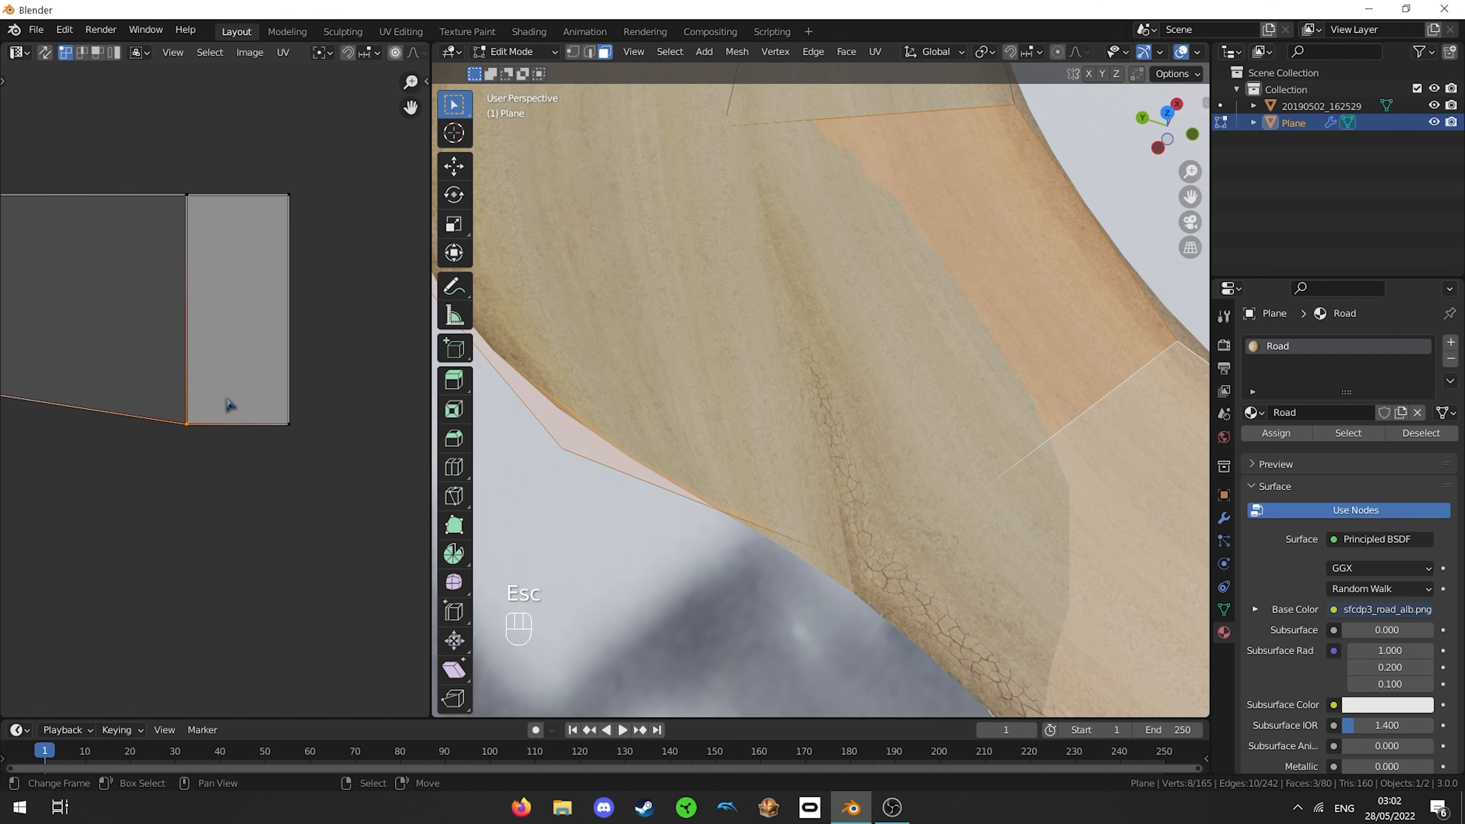
pyautogui.press('a')
pyautogui.press('b')
pyautogui.moveTo(214, 410); pyautogui.dragTo(141, 448)
pyautogui.press('g')
pyautogui.press('y')
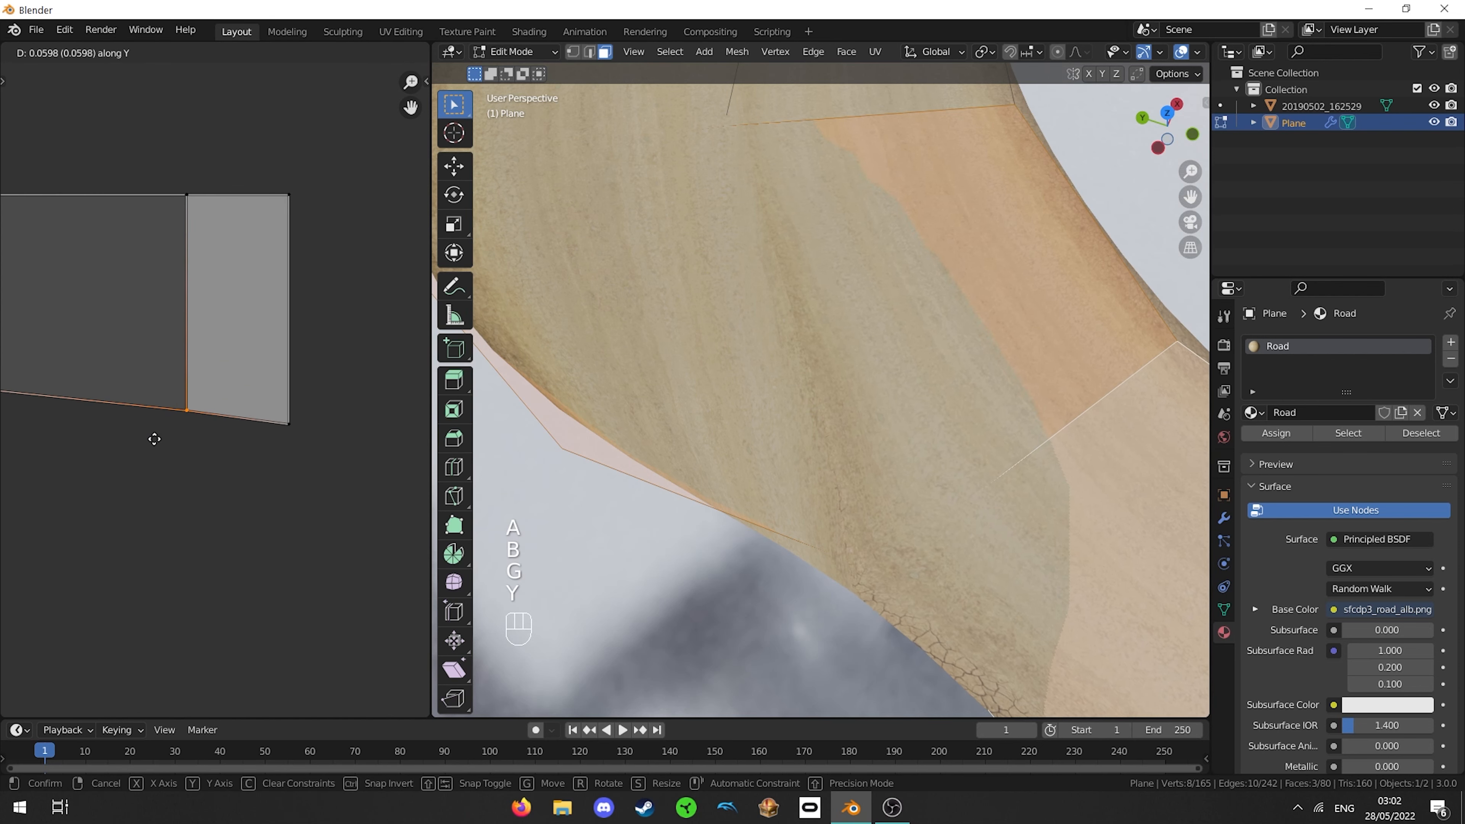
pyautogui.click(166, 431)
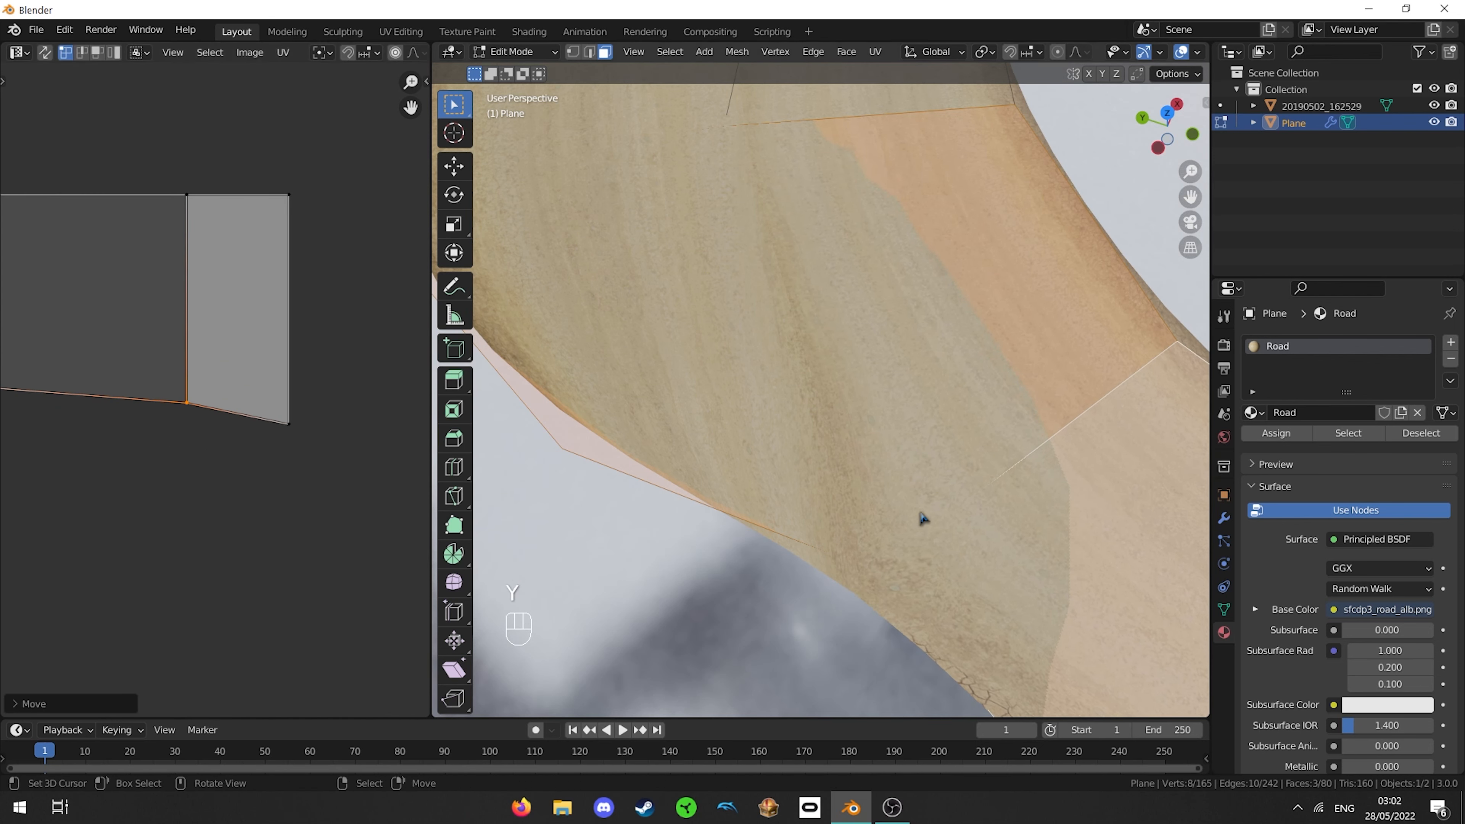
# - Inspect the blended seam and the split point in Object Mode from several distances
pyautogui.press('Tab')
pyautogui.scroll(-8, 922, 517)
pyautogui.moveTo(925, 517); pyautogui.dragTo(896, 517, button='middle')
pyautogui.scroll(4, 896, 517)
pyautogui.keyDown('shift'); pyautogui.moveTo(732, 399); pyautogui.dragTo(779, 474, button='middle'); pyautogui.keyUp('shift')
pyautogui.scroll(4, 783, 475)
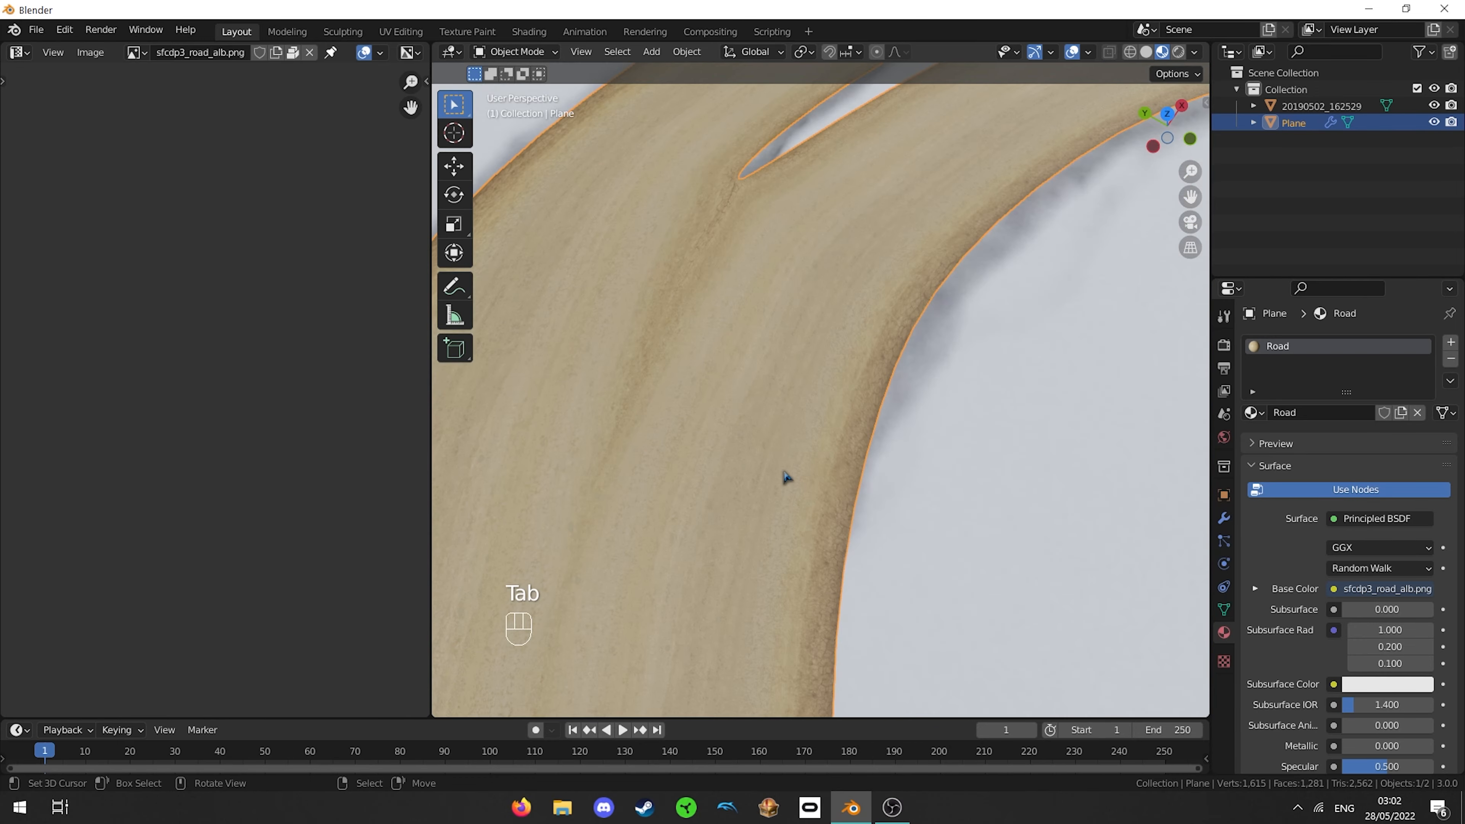
pyautogui.keyDown('shift'); pyautogui.moveTo(773, 368); pyautogui.dragTo(792, 320, button='middle'); pyautogui.keyUp('shift')
# - Survey the track with walk navigation and stop above the other branch junction with an unblended seam
pyautogui.hotkey('shift', 'f')
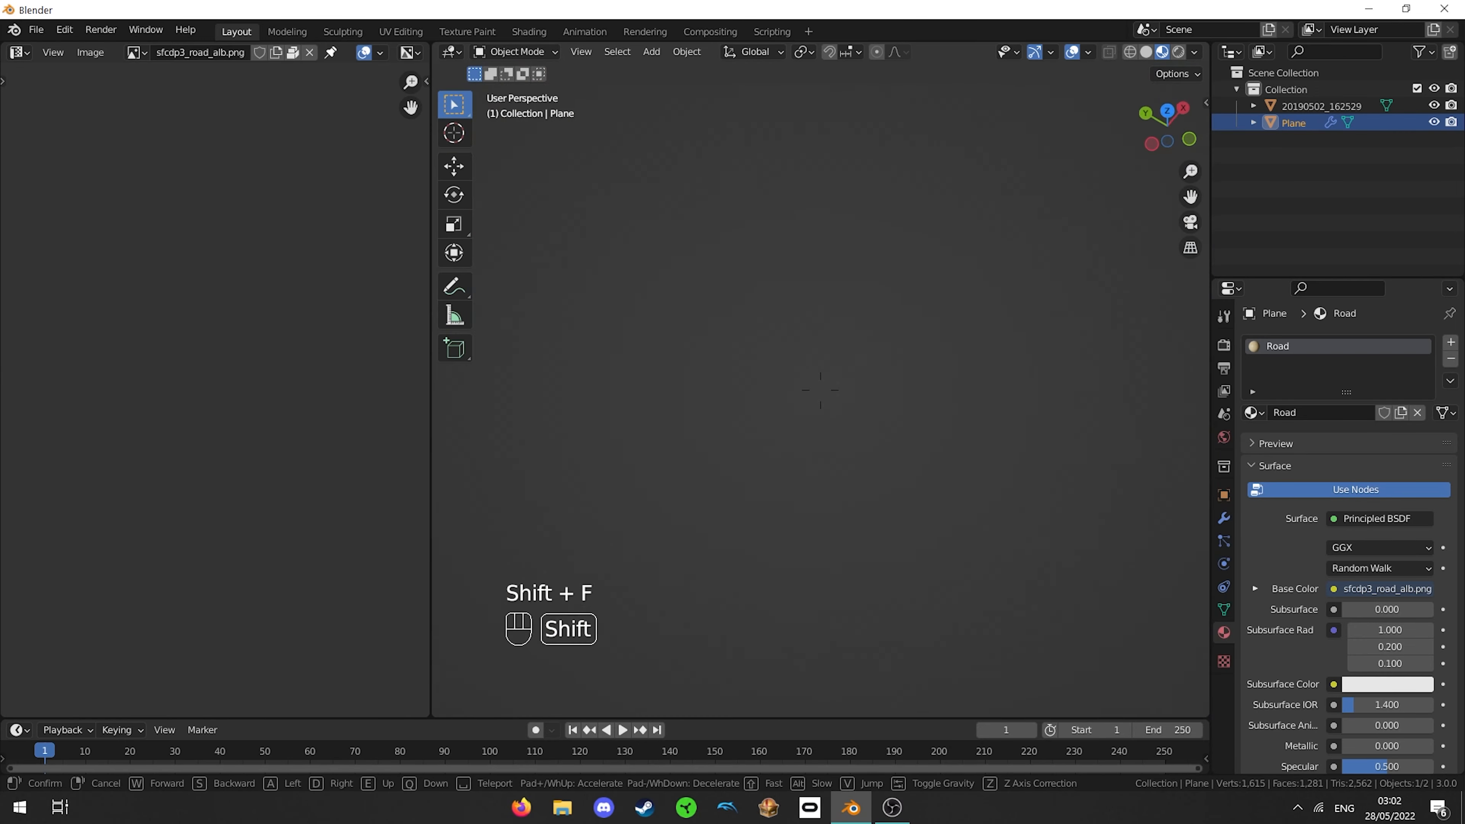
pyautogui.press('s')
pyautogui.press('w')
pyautogui.press('s')
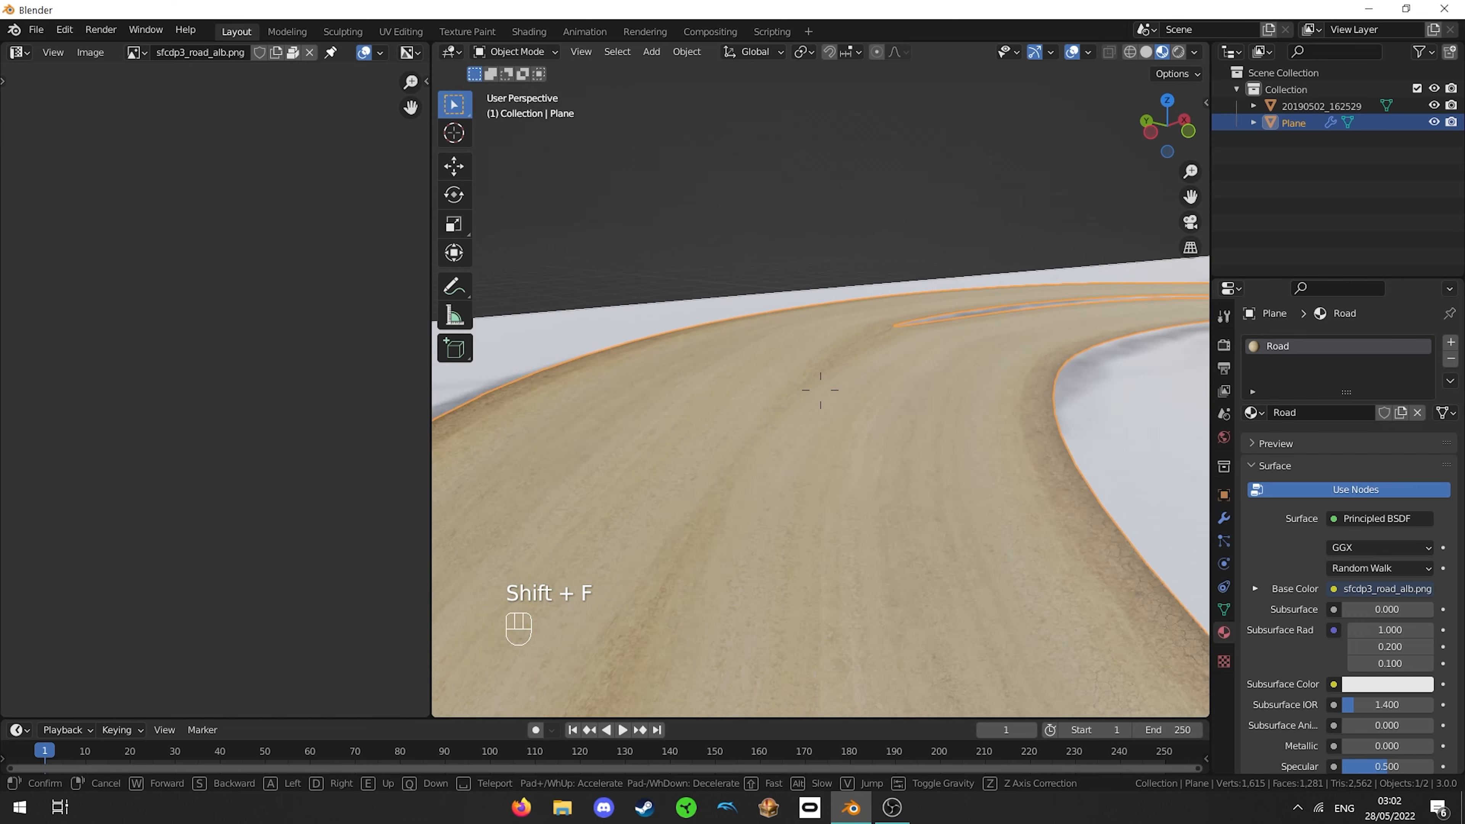
pyautogui.press('s')
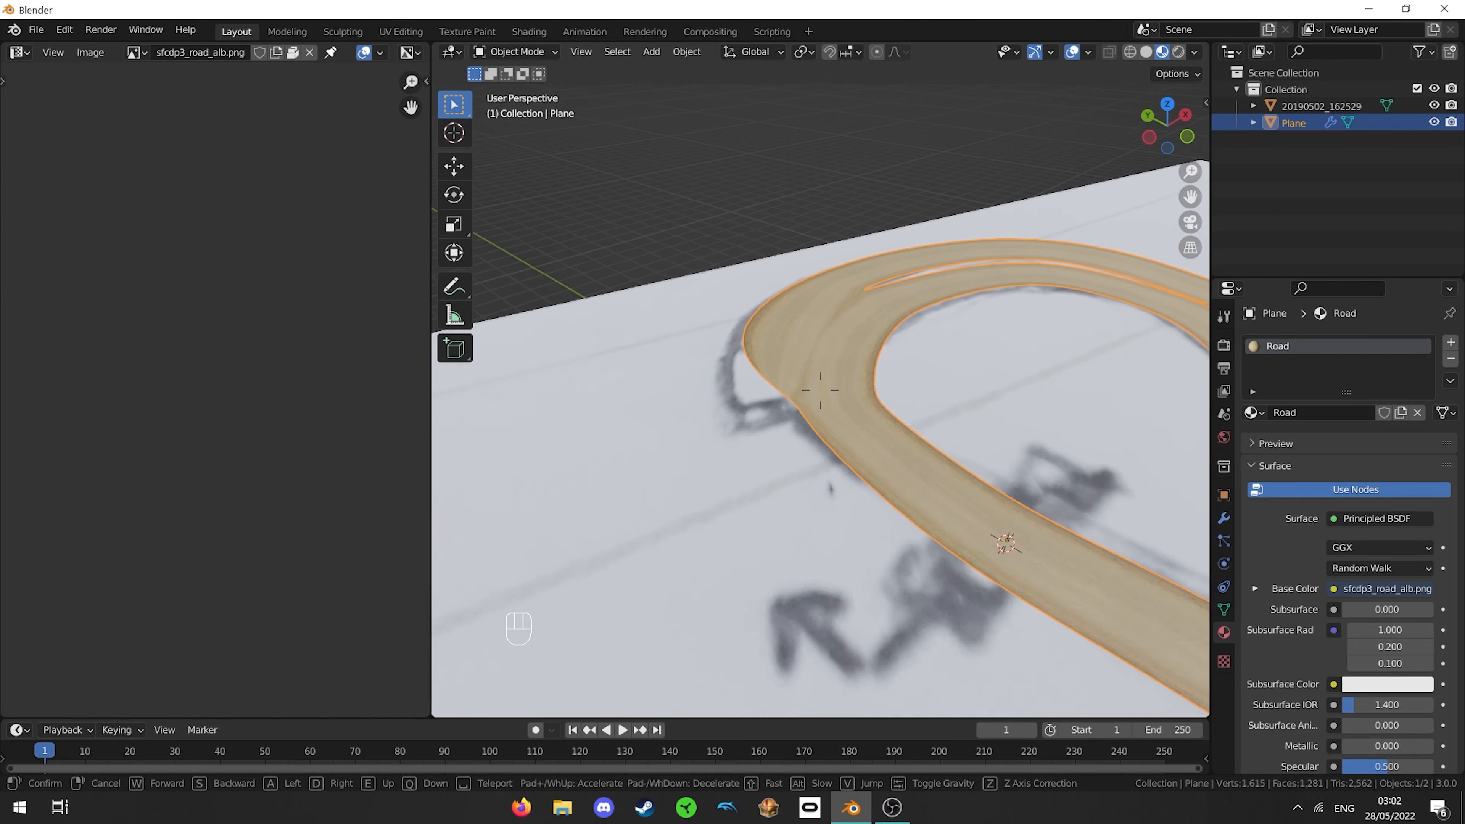
pyautogui.press('w')
pyautogui.press('s')
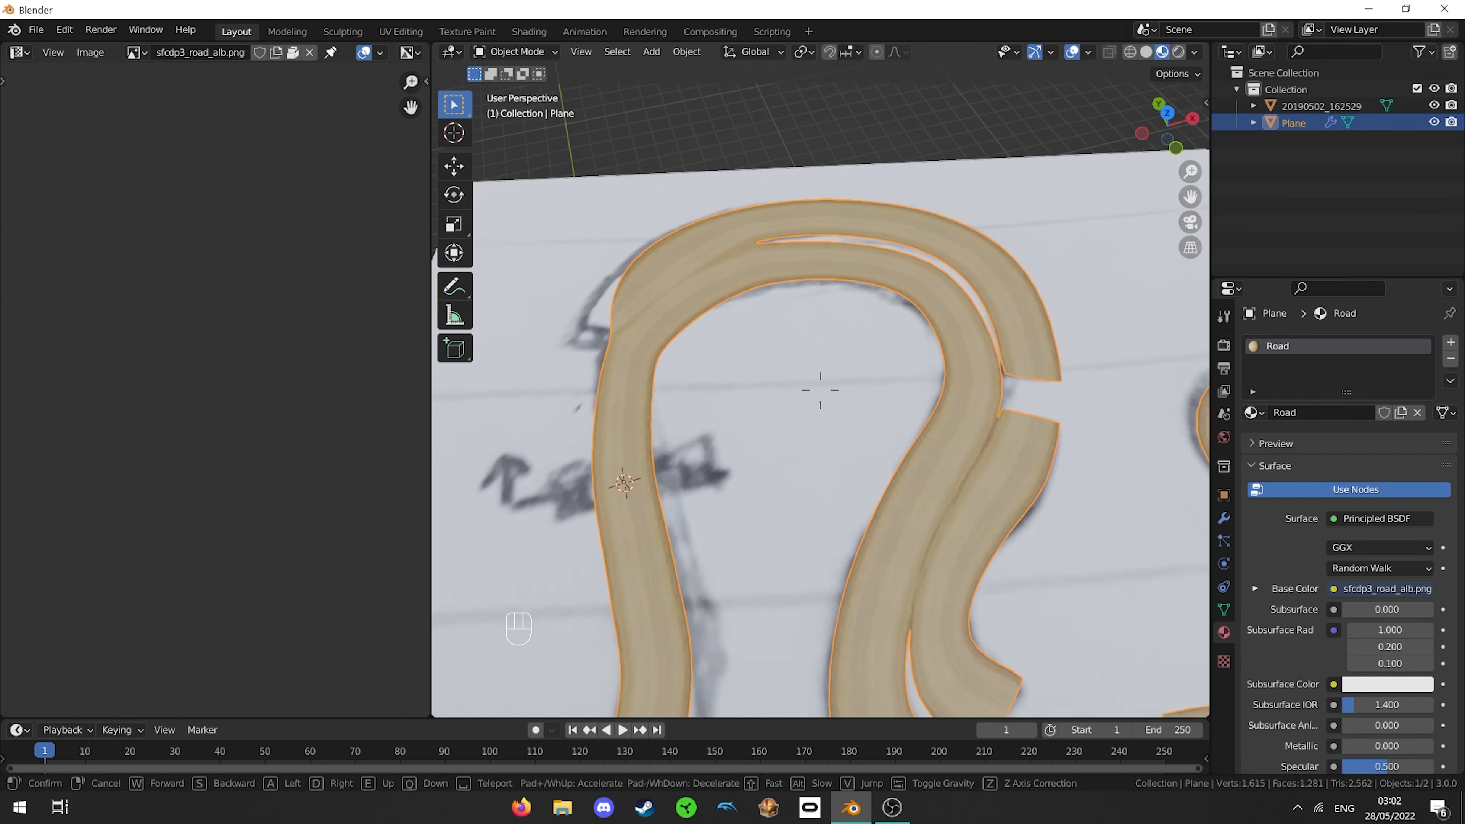
pyautogui.press('d')
pyautogui.press('w')
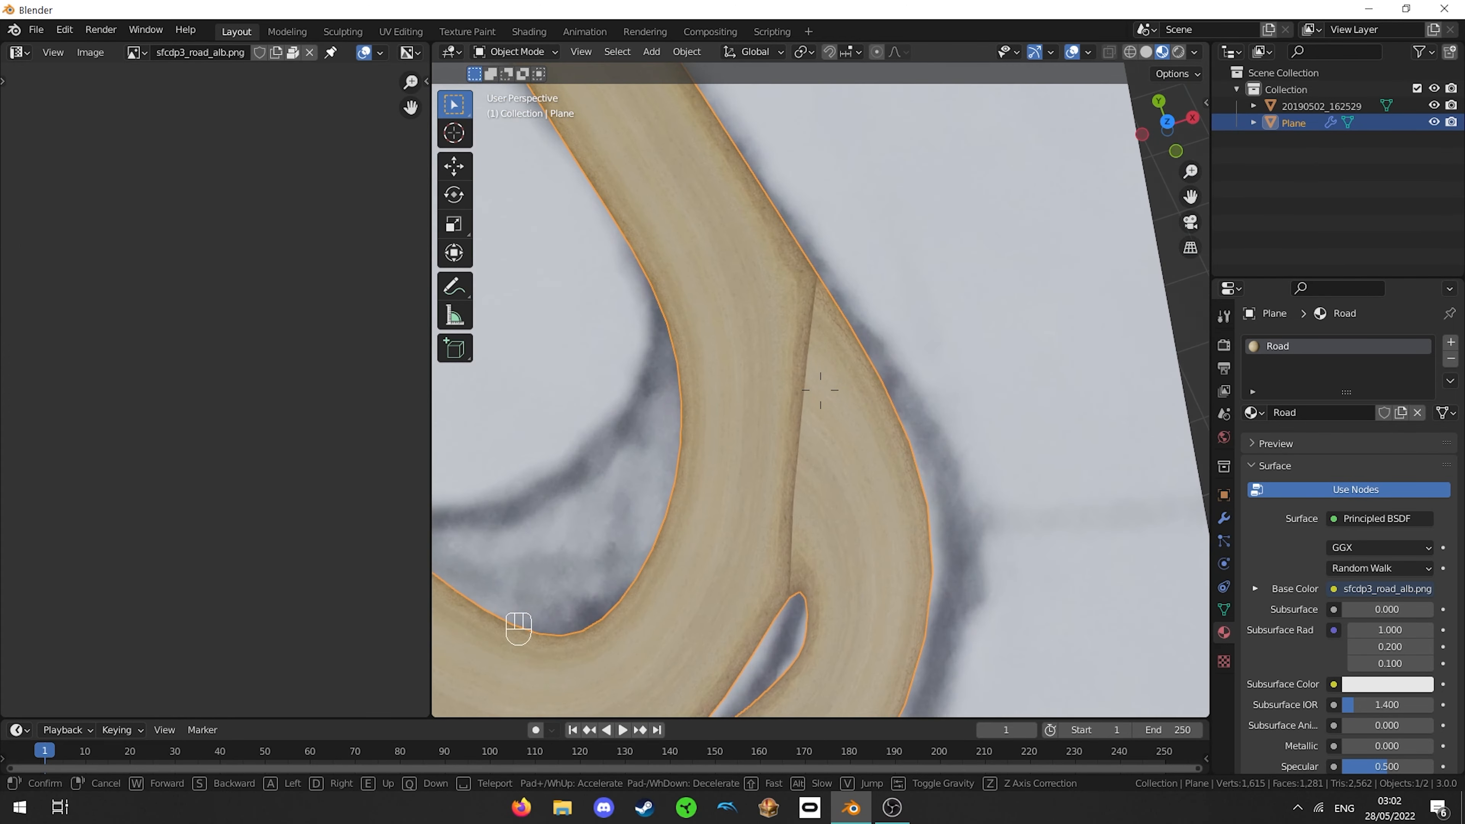
pyautogui.click(820, 398)
# - Enter Edit Mode and select the two faces on either side of the hard seam at this junction
pyautogui.press('Tab')
pyautogui.rightClick(820, 398)
pyautogui.keyDown('shift'); pyautogui.click(780, 399); pyautogui.keyUp('shift')
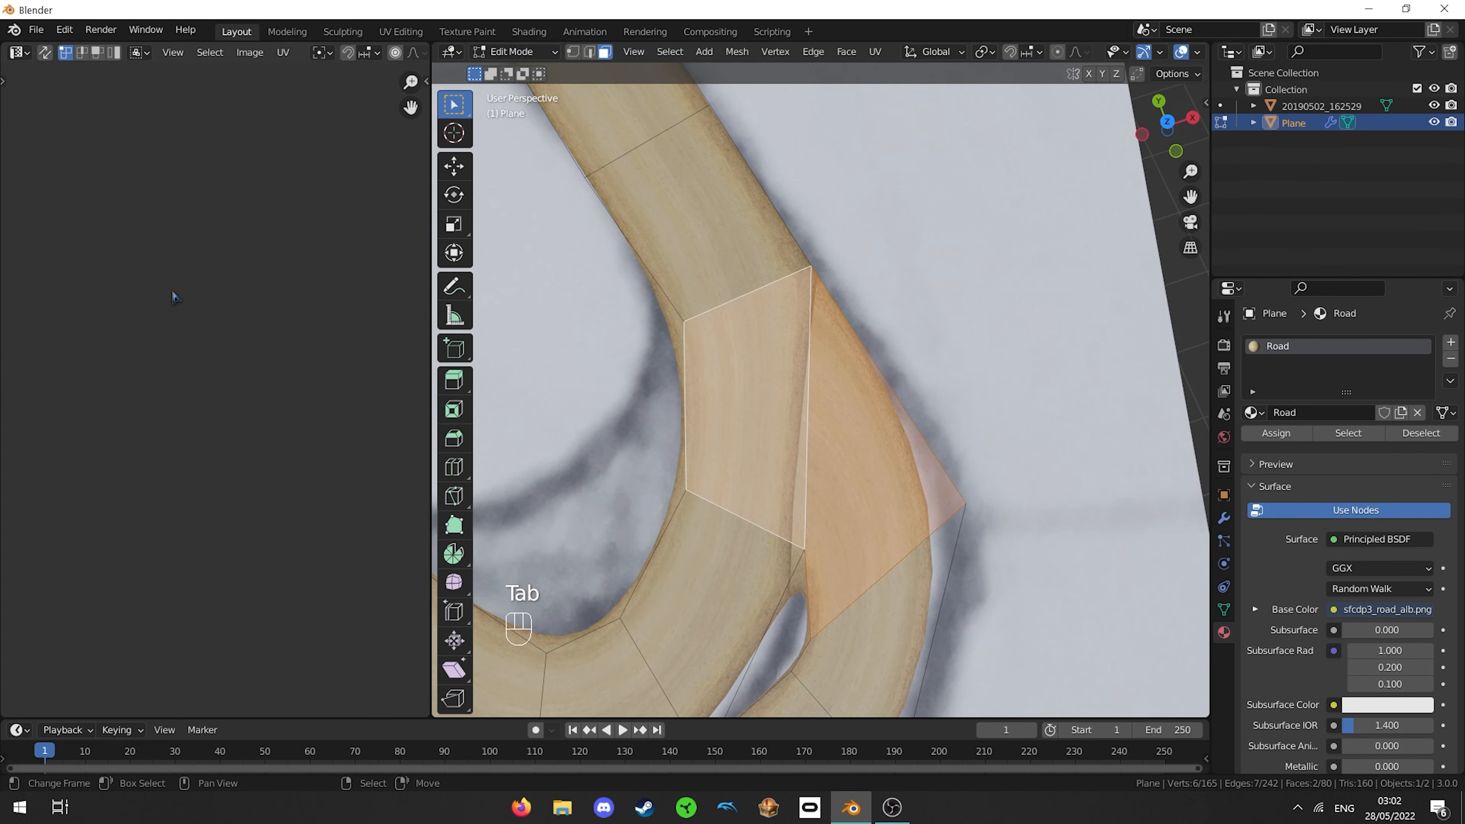
# - Try a loop cut through the two faces beside the seam and undo it
pyautogui.hotkey('ctrl', 'r')
pyautogui.click(797, 401)
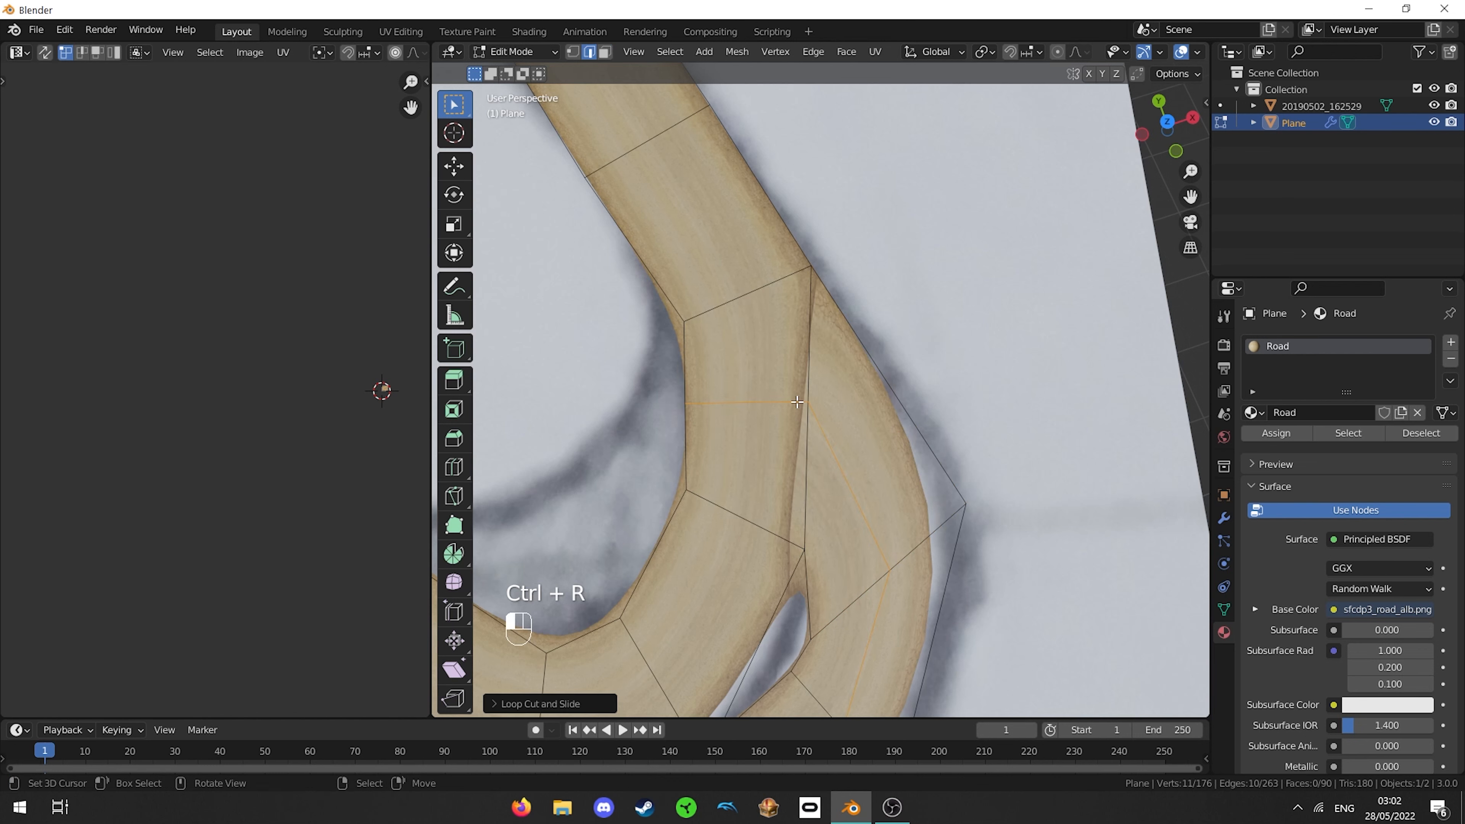
pyautogui.click(813, 408)
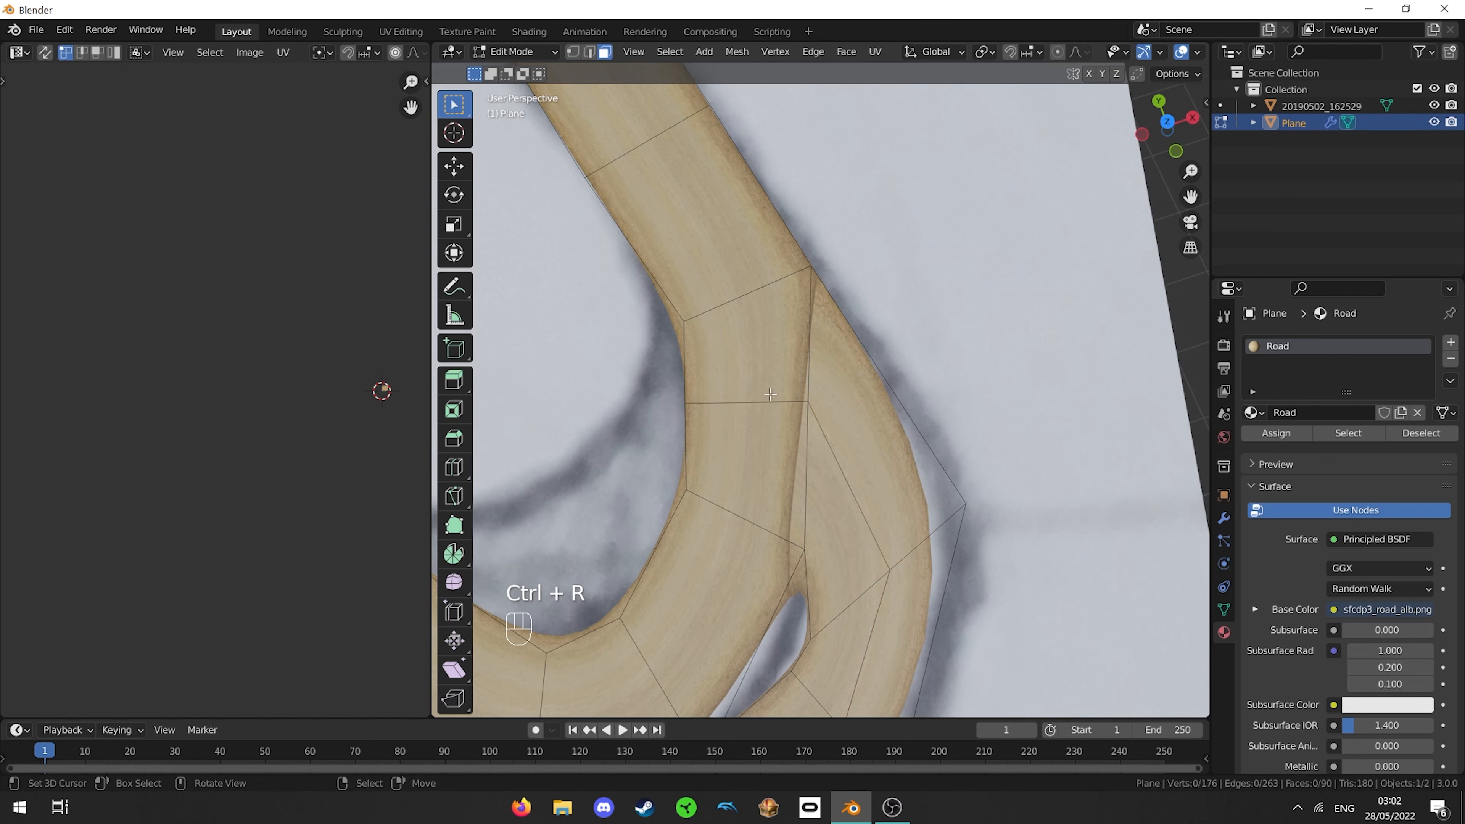
pyautogui.hotkey('ctrl', 'z')
pyautogui.hotkey('ctrl', 'z')
# - Add one centred loop cut running across the main-strip face and along the adjoining outer branch
pyautogui.hotkey('ctrl', 'r')
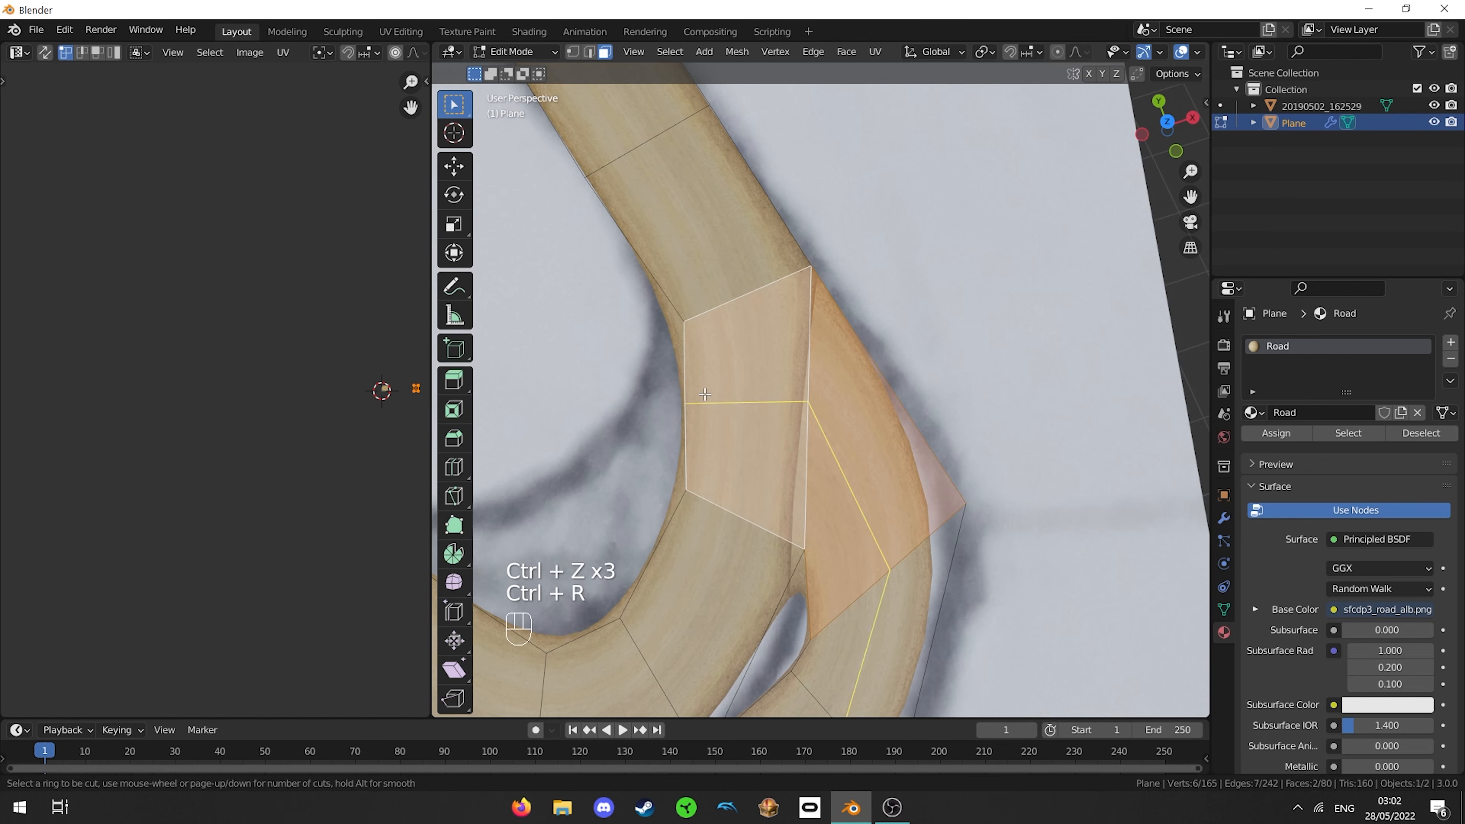
pyautogui.click(705, 394)
pyautogui.rightClick(778, 389)
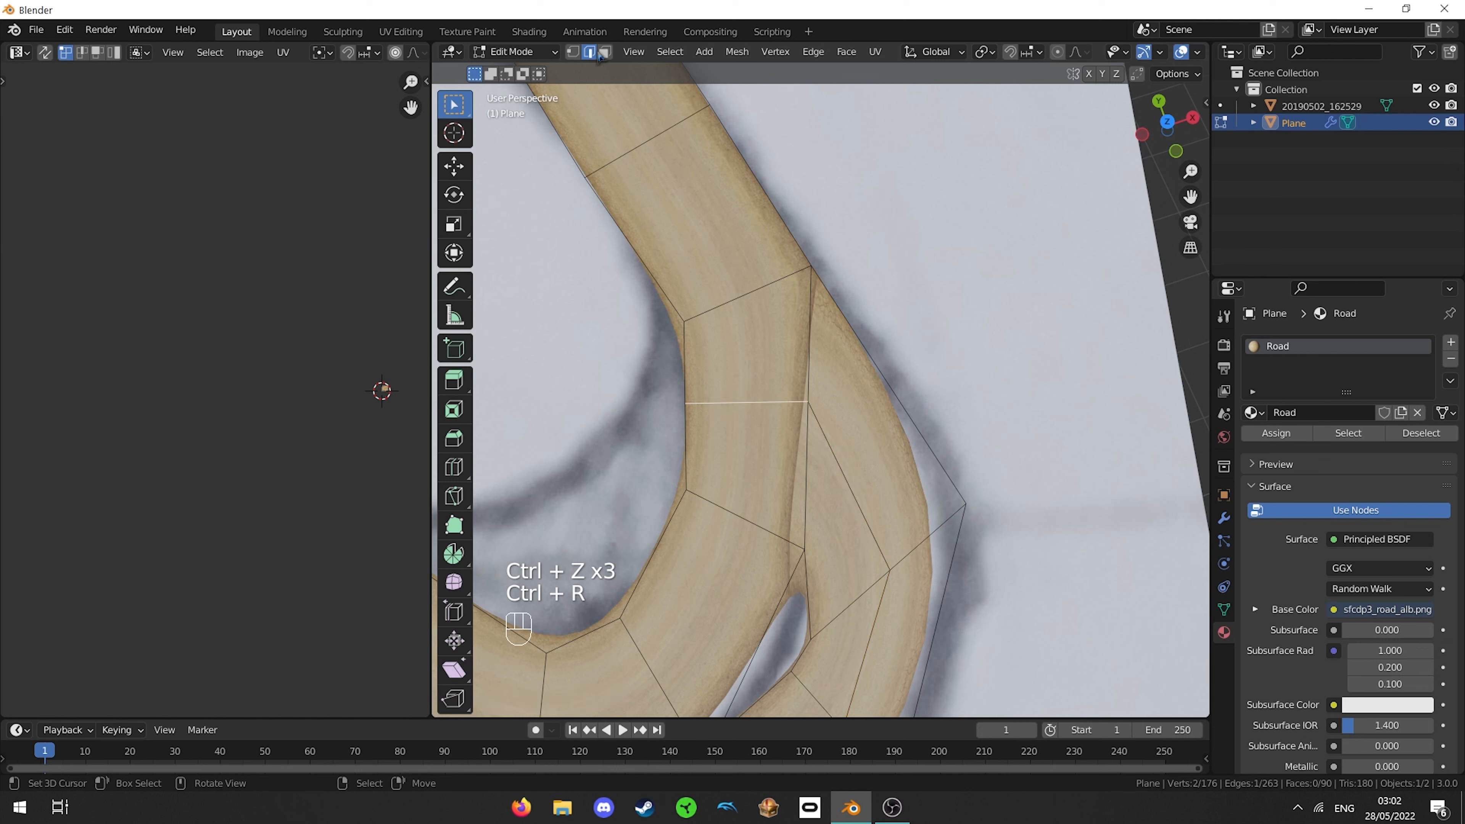
# - Select the four faces around the seam, two on the main strip and two on the outer branch
pyautogui.rightClick(721, 358)
pyautogui.keyDown('shift'); pyautogui.rightClick(740, 453); pyautogui.keyUp('shift')
pyautogui.keyDown('shift'); pyautogui.rightClick(852, 445); pyautogui.keyUp('shift')
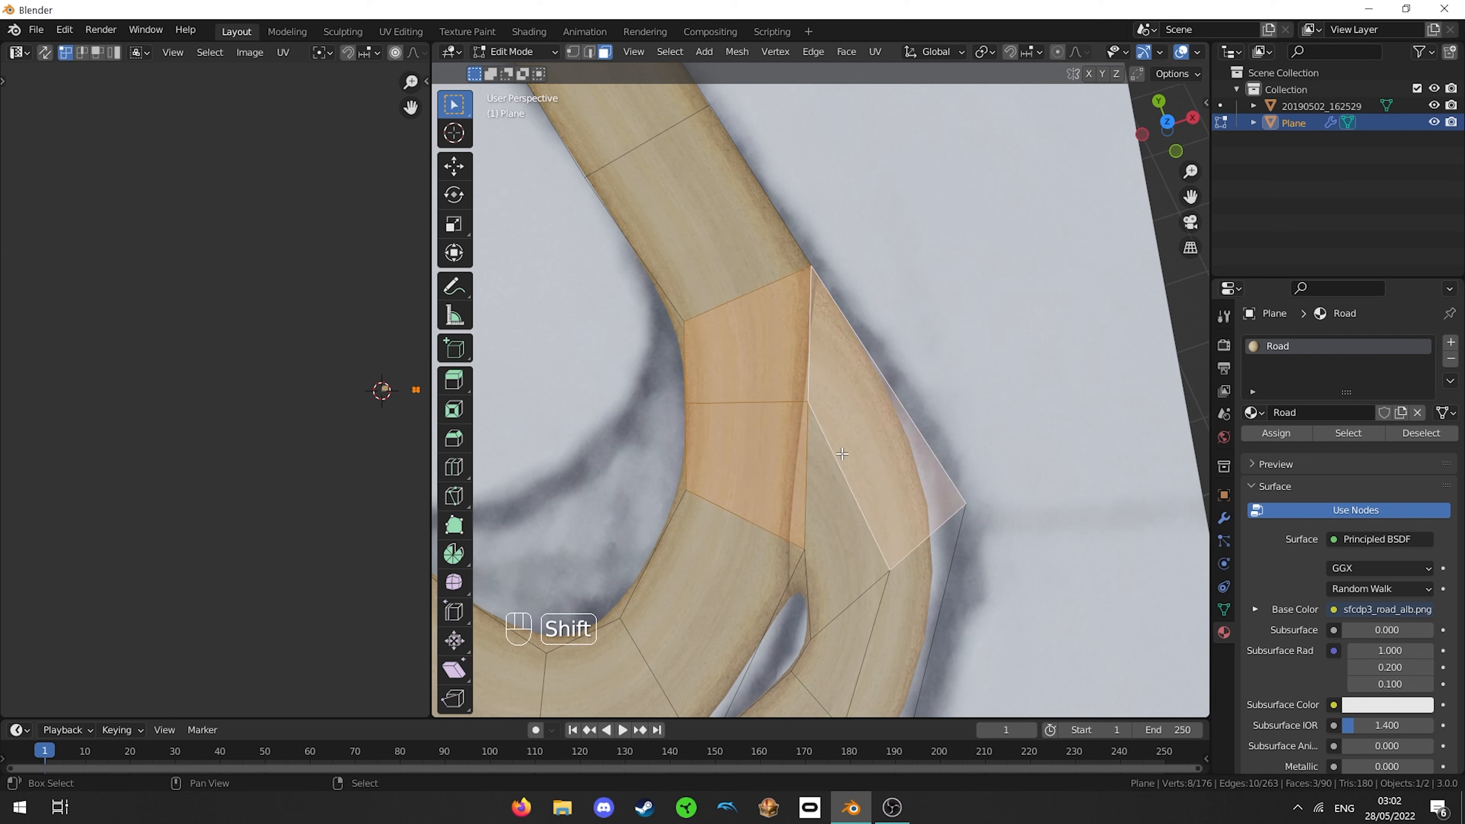
pyautogui.keyDown('shift'); pyautogui.rightClick(834, 531); pyautogui.keyUp('shift')
pyautogui.scroll(6, 308, 408)
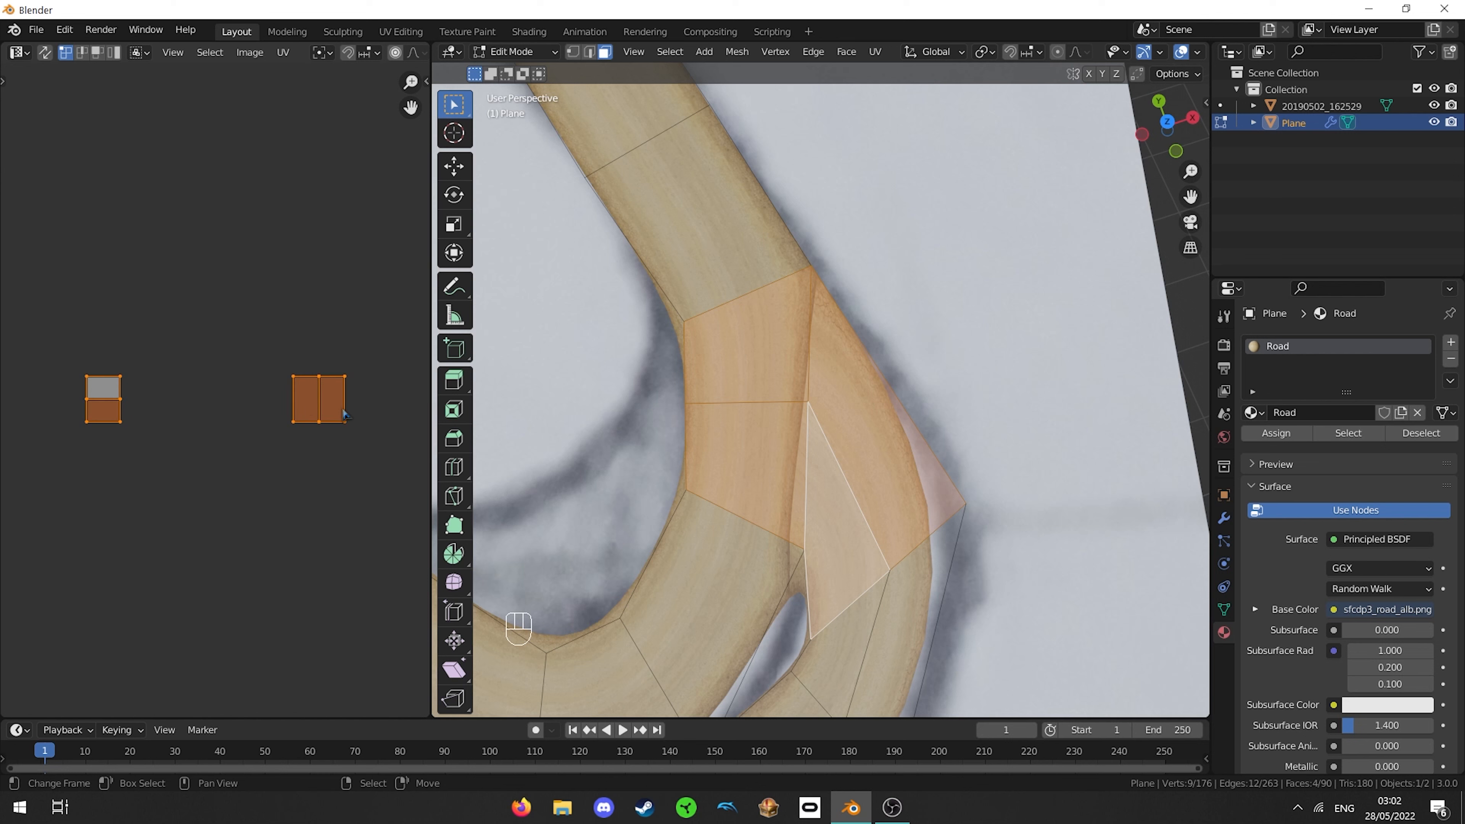
pyautogui.press('g')
pyautogui.press('y')
pyautogui.press('Escape')
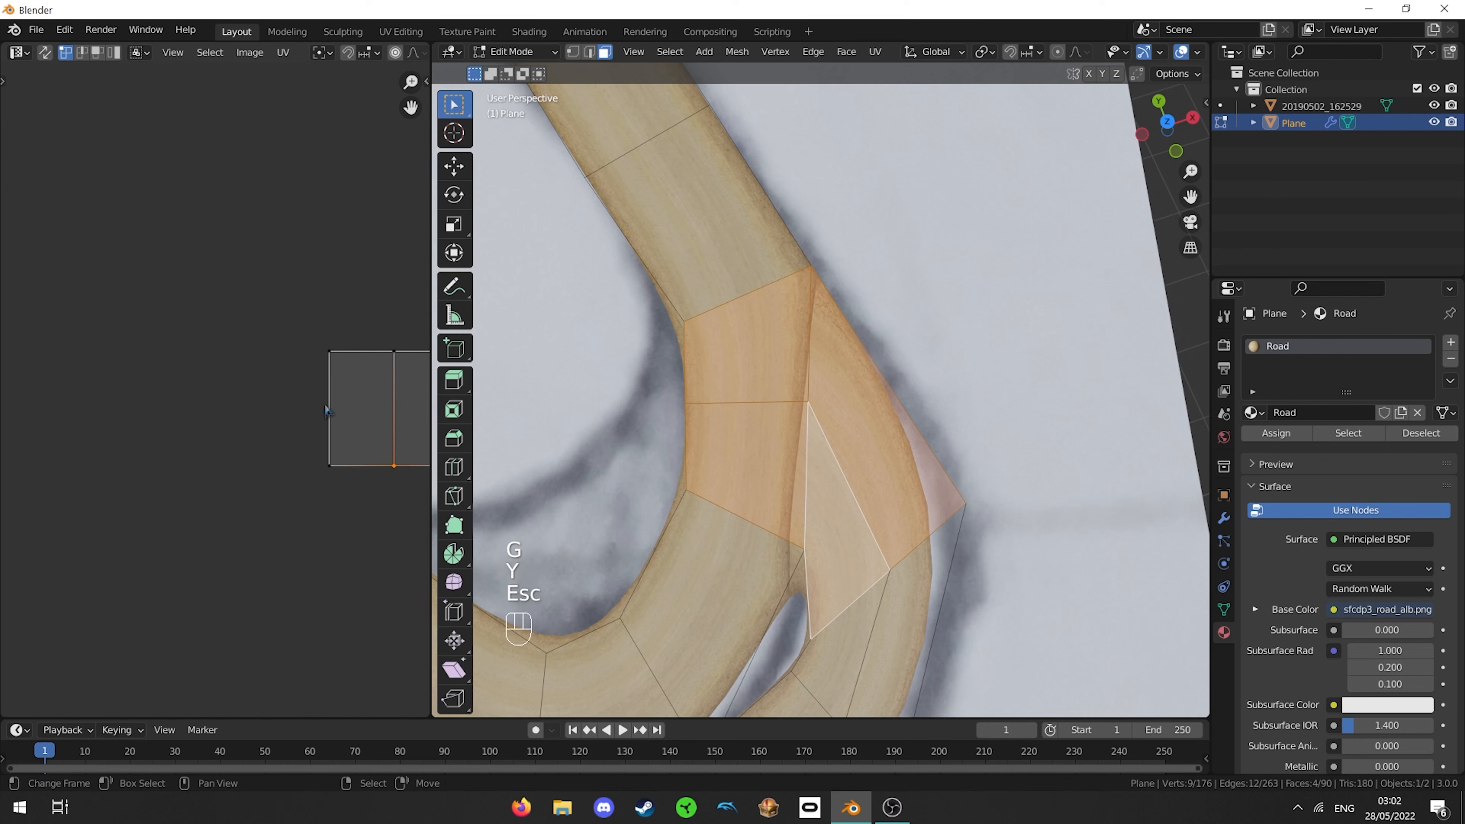
# - Move the shared upper UV vertex of the side-by-side main-strip pair down along Y by roughly a third of the island's height
pyautogui.press('g')
pyautogui.press('y')
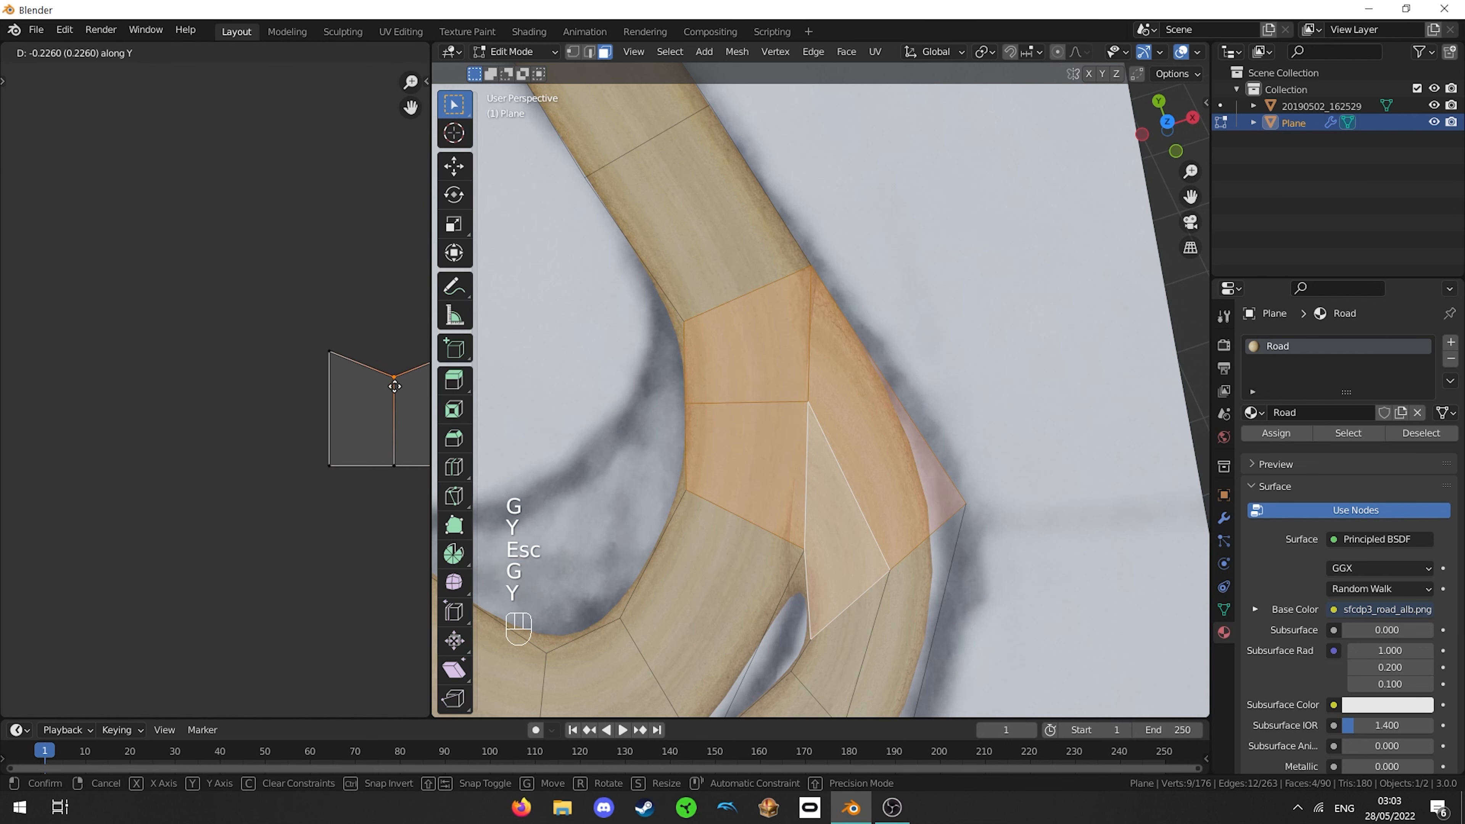
pyautogui.click(384, 406)
pyautogui.scroll(-4, 346, 419)
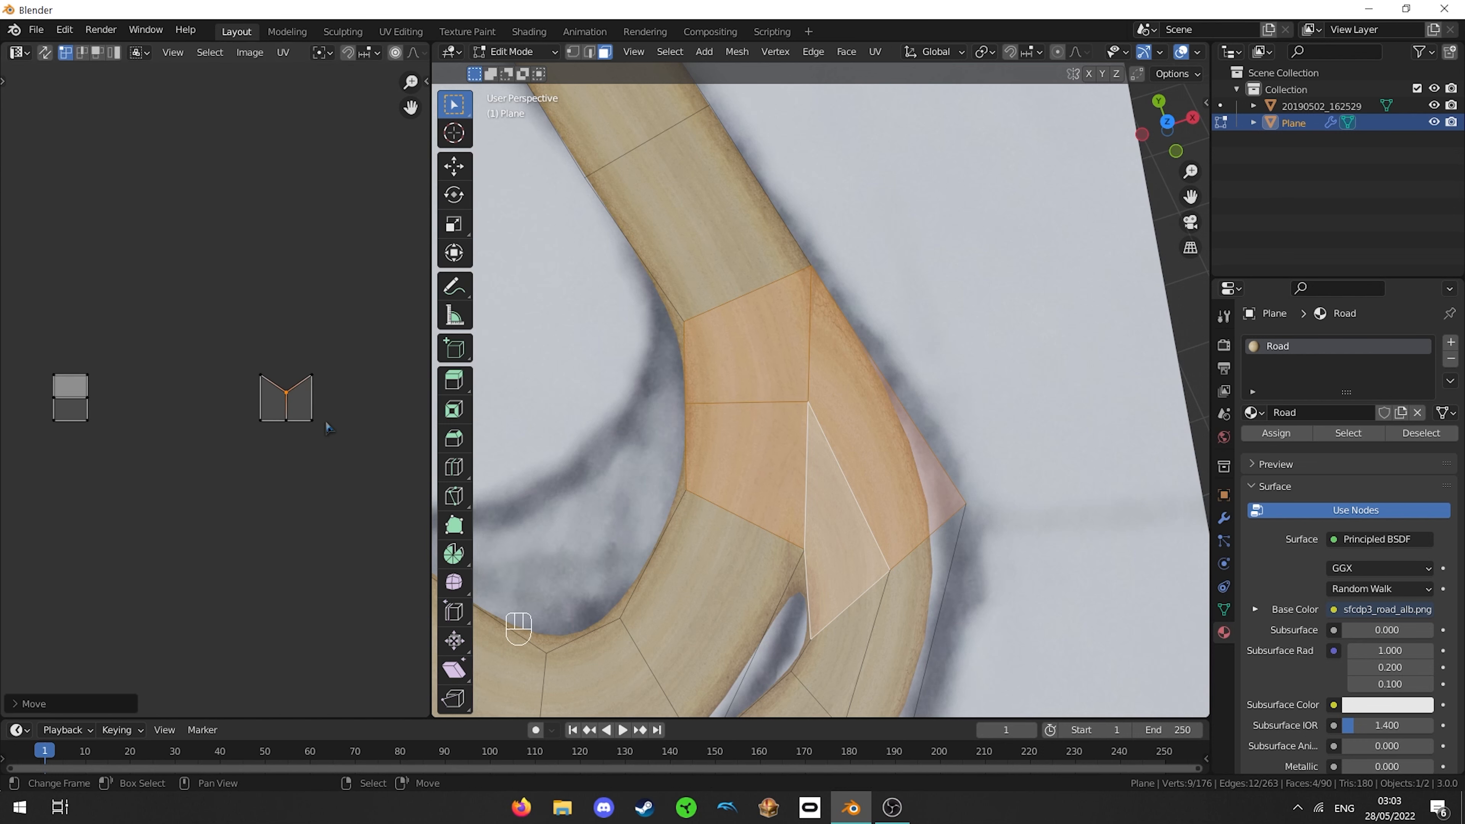
# - Select the right-hand UV vertex shared by the two stacked outer-branch faces
pyautogui.scroll(2, 373, 408)
pyautogui.moveTo(173, 416); pyautogui.dragTo(267, 419, button='middle')
pyautogui.click(349, 399)
pyautogui.scroll(3, 288, 418)
pyautogui.press('g')
pyautogui.press('y')
pyautogui.press('x')
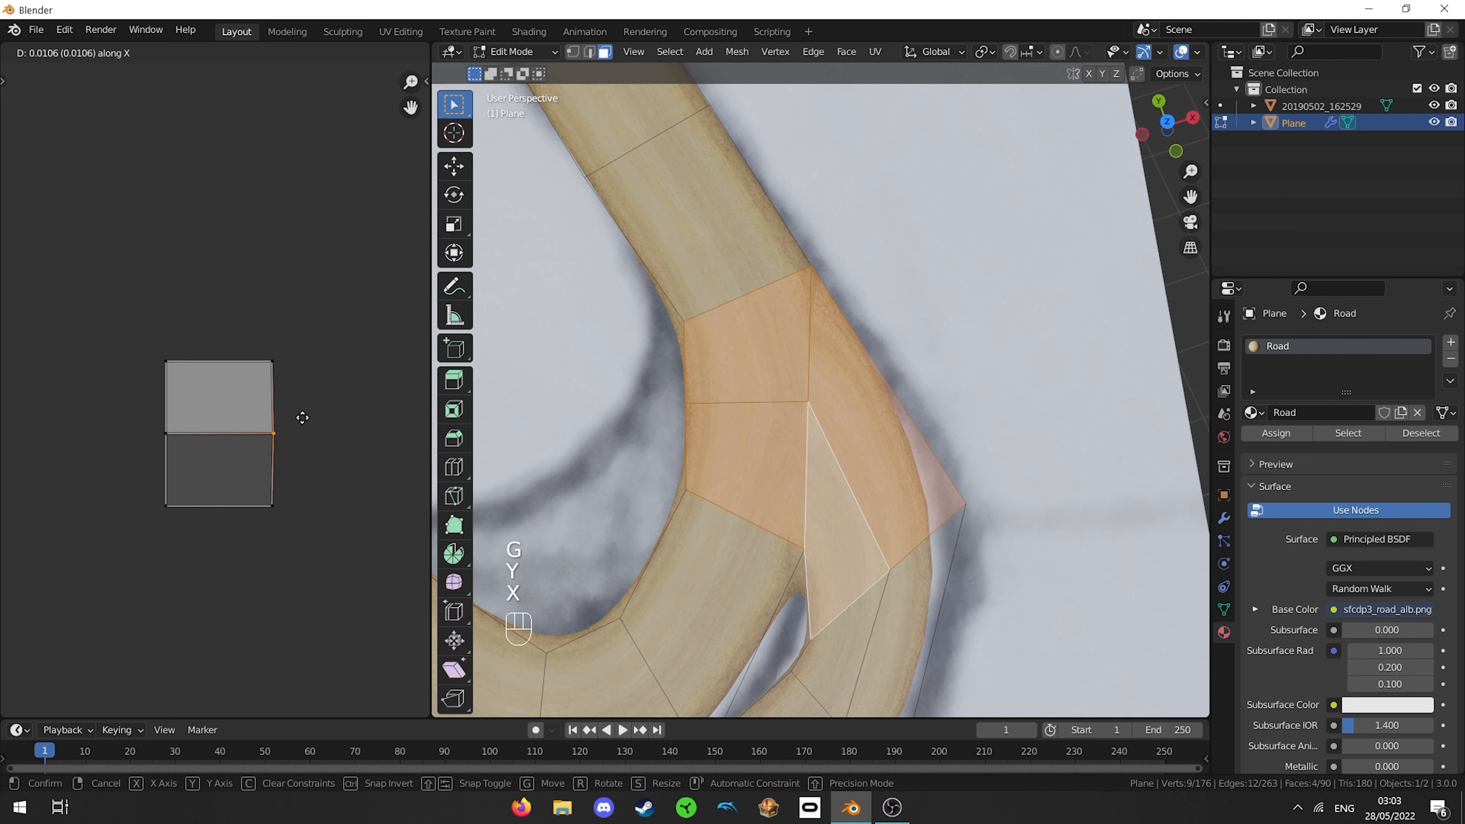
pyautogui.press('Escape')
# - Move the shared right-hand UV vertex of the stacked outer-branch pair inward along X by about two-thirds of the island's width and check the seam
pyautogui.press('Tab')
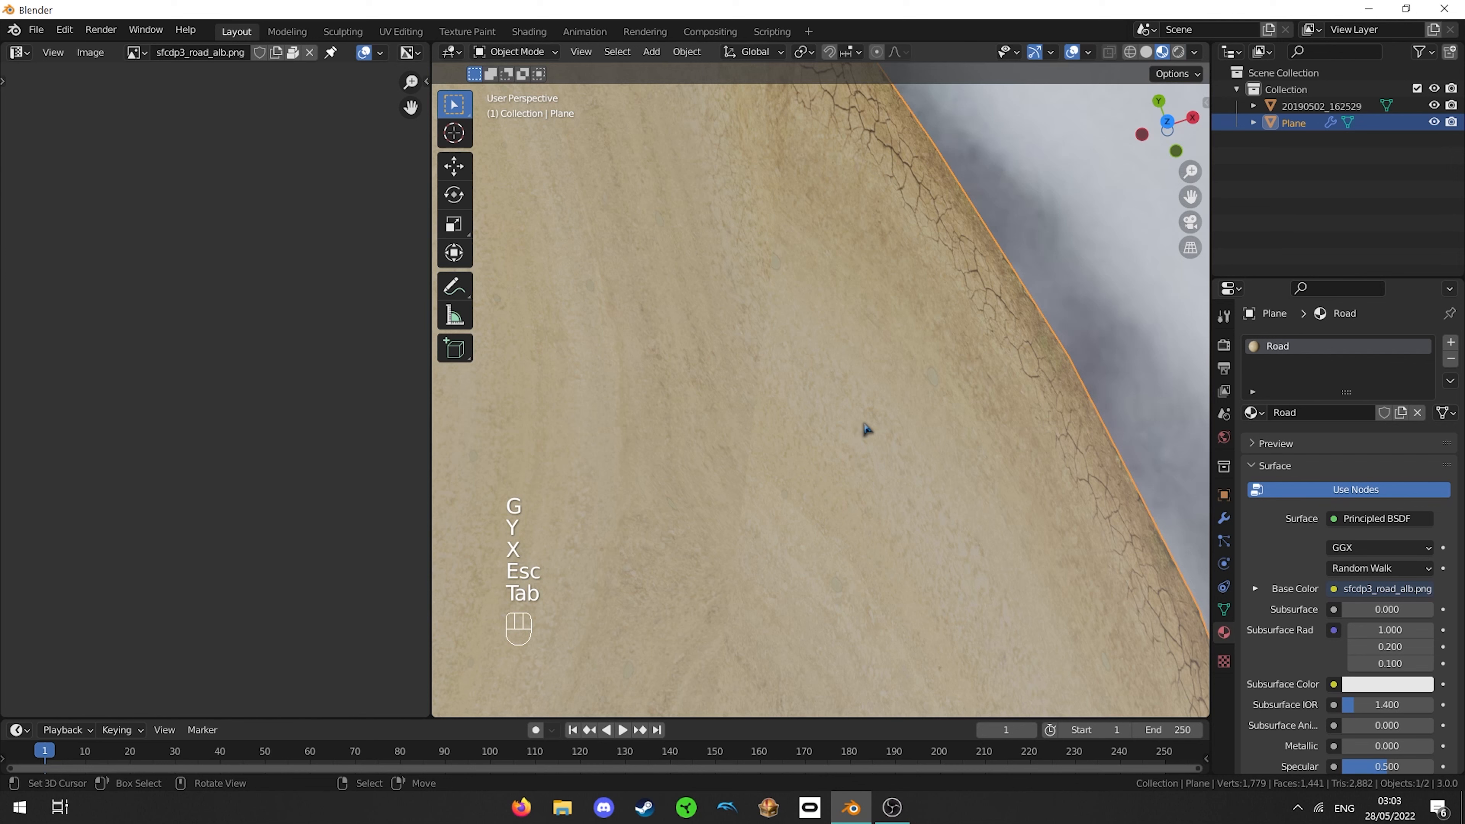
pyautogui.scroll(-5, 863, 450)
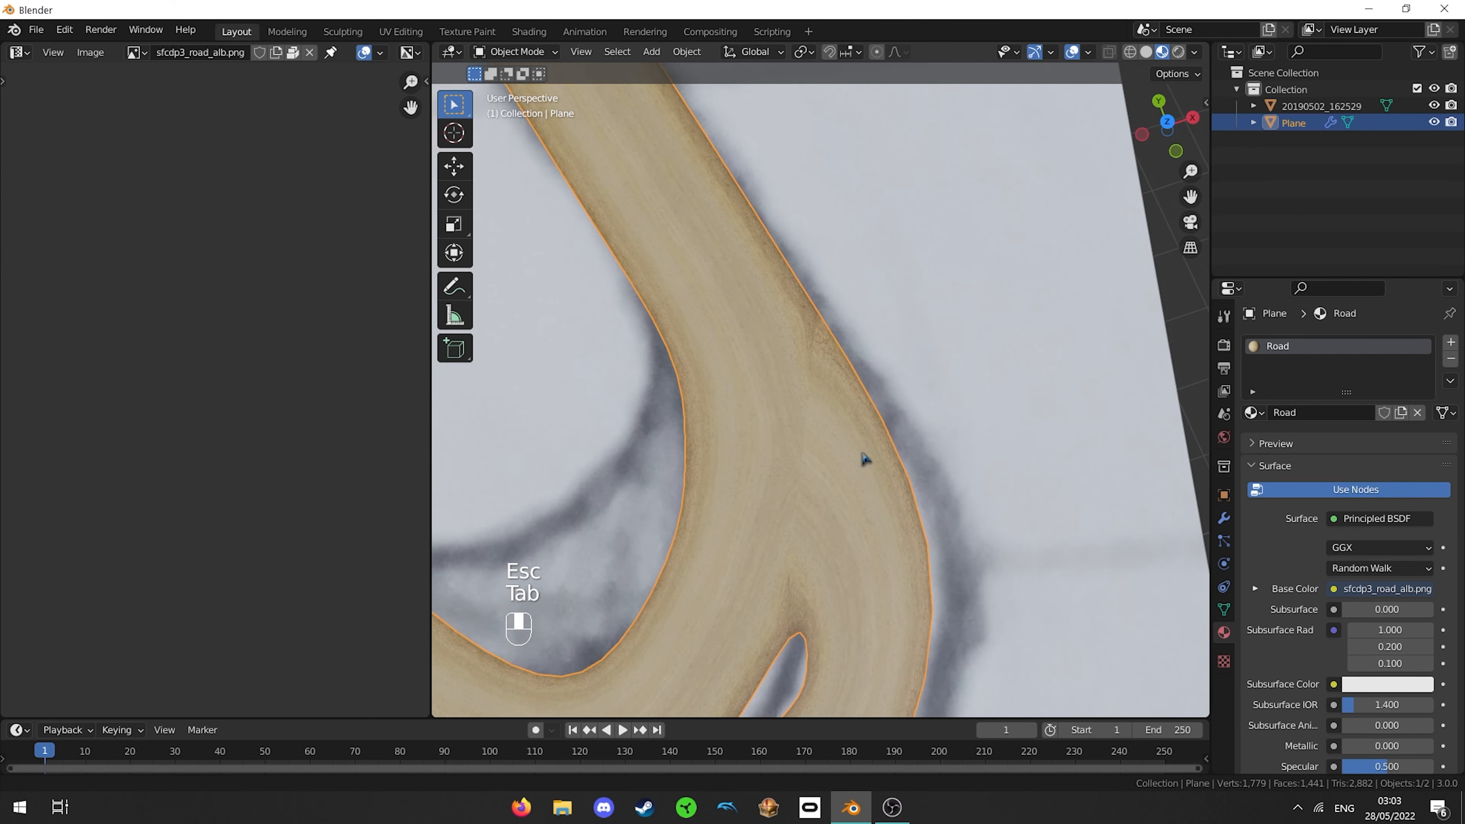
pyautogui.press('Tab')
pyautogui.press('g')
pyautogui.press('x')
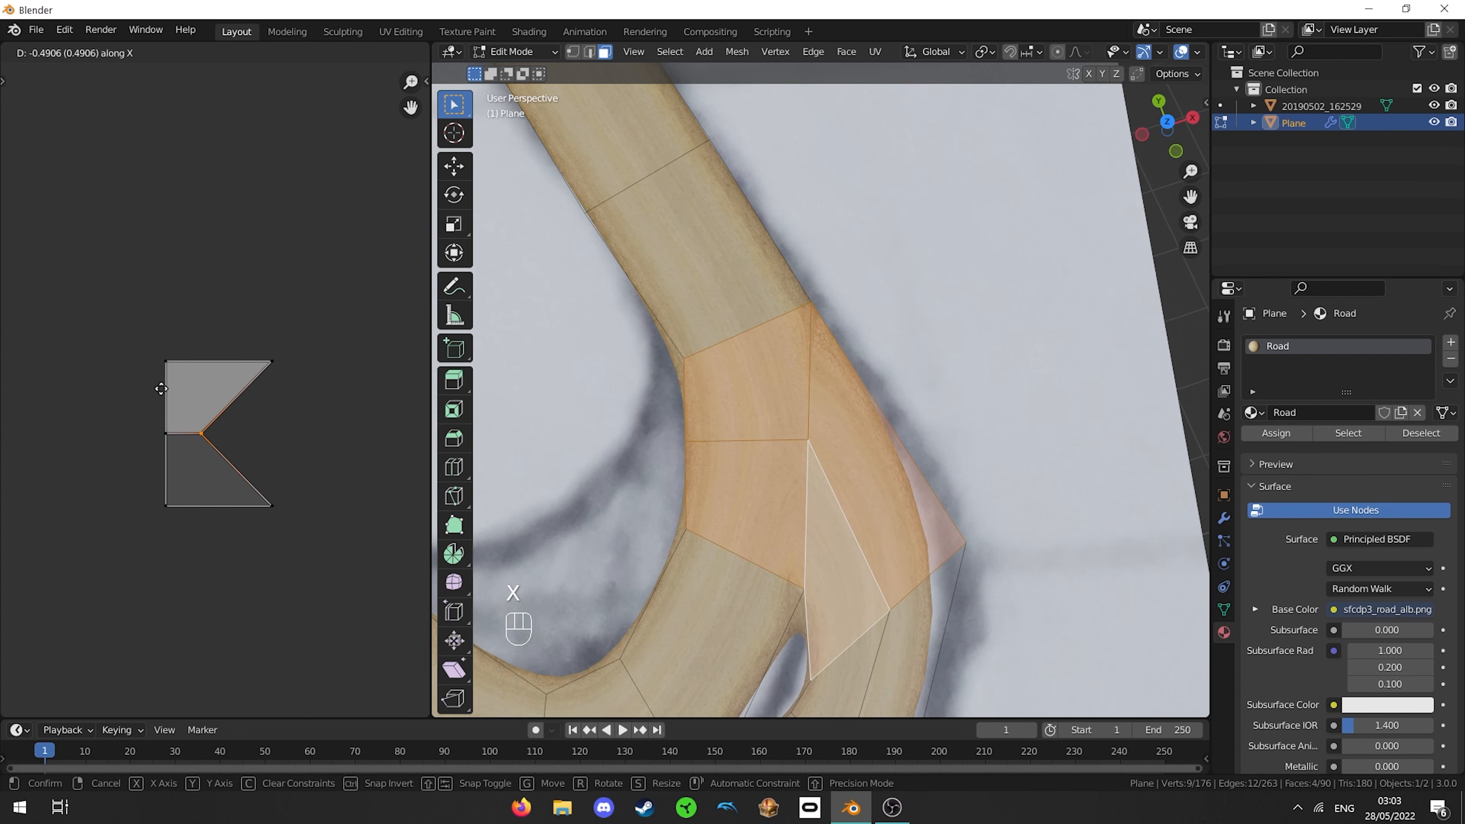
pyautogui.click(183, 394)
pyautogui.press('Tab')
pyautogui.hotkey('shift', 'f')
pyautogui.click(824, 396)
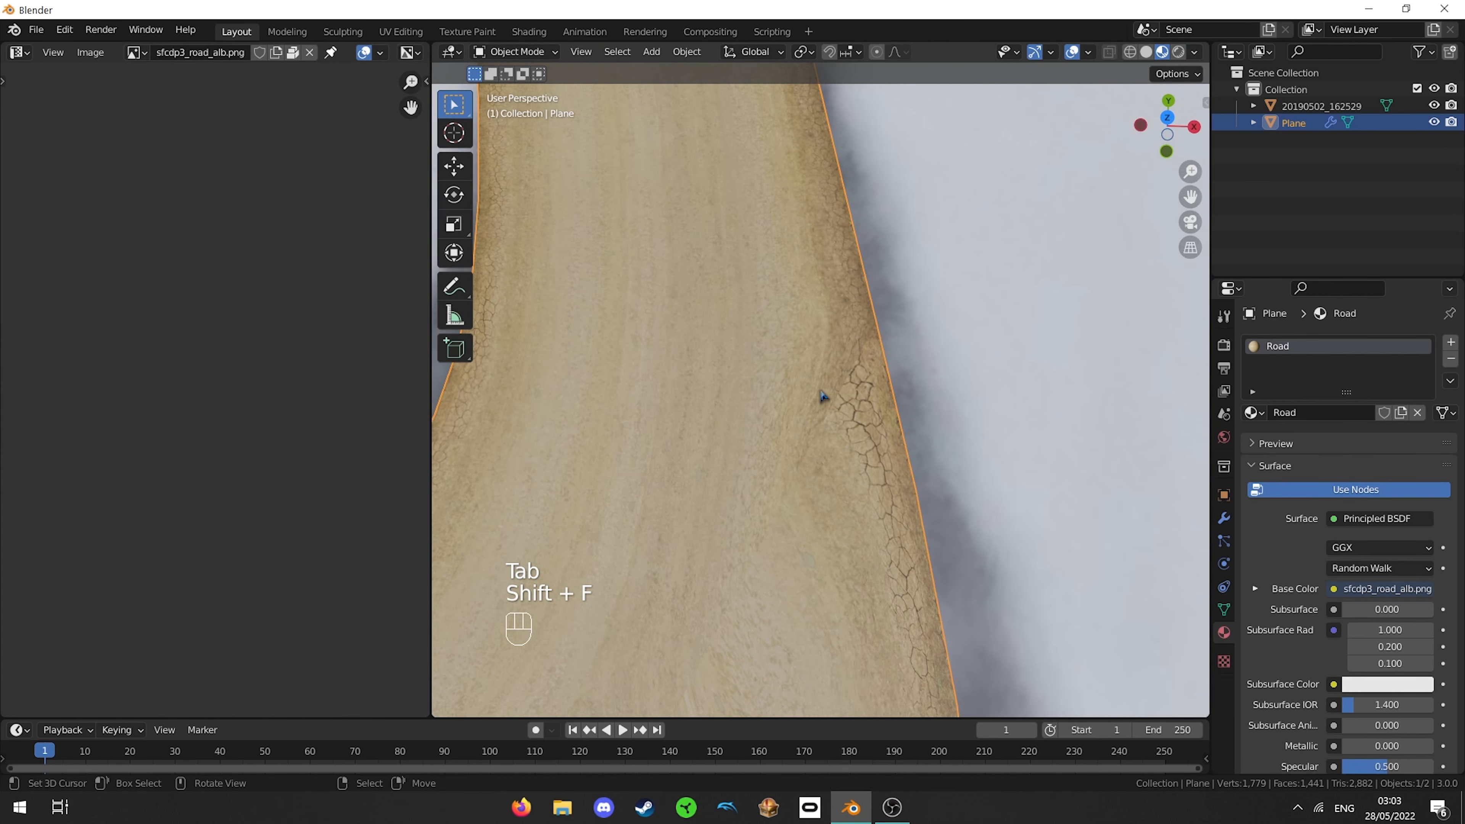
# - Move the shared upper UV vertex of the side-by-side main-strip pair further down along Y, to about a fifth of the island's height
pyautogui.press('Tab')
pyautogui.press('Tab')
pyautogui.press('Tab')
pyautogui.scroll(-6, 214, 404)
pyautogui.scroll(3, 305, 382)
pyautogui.click(394, 425)
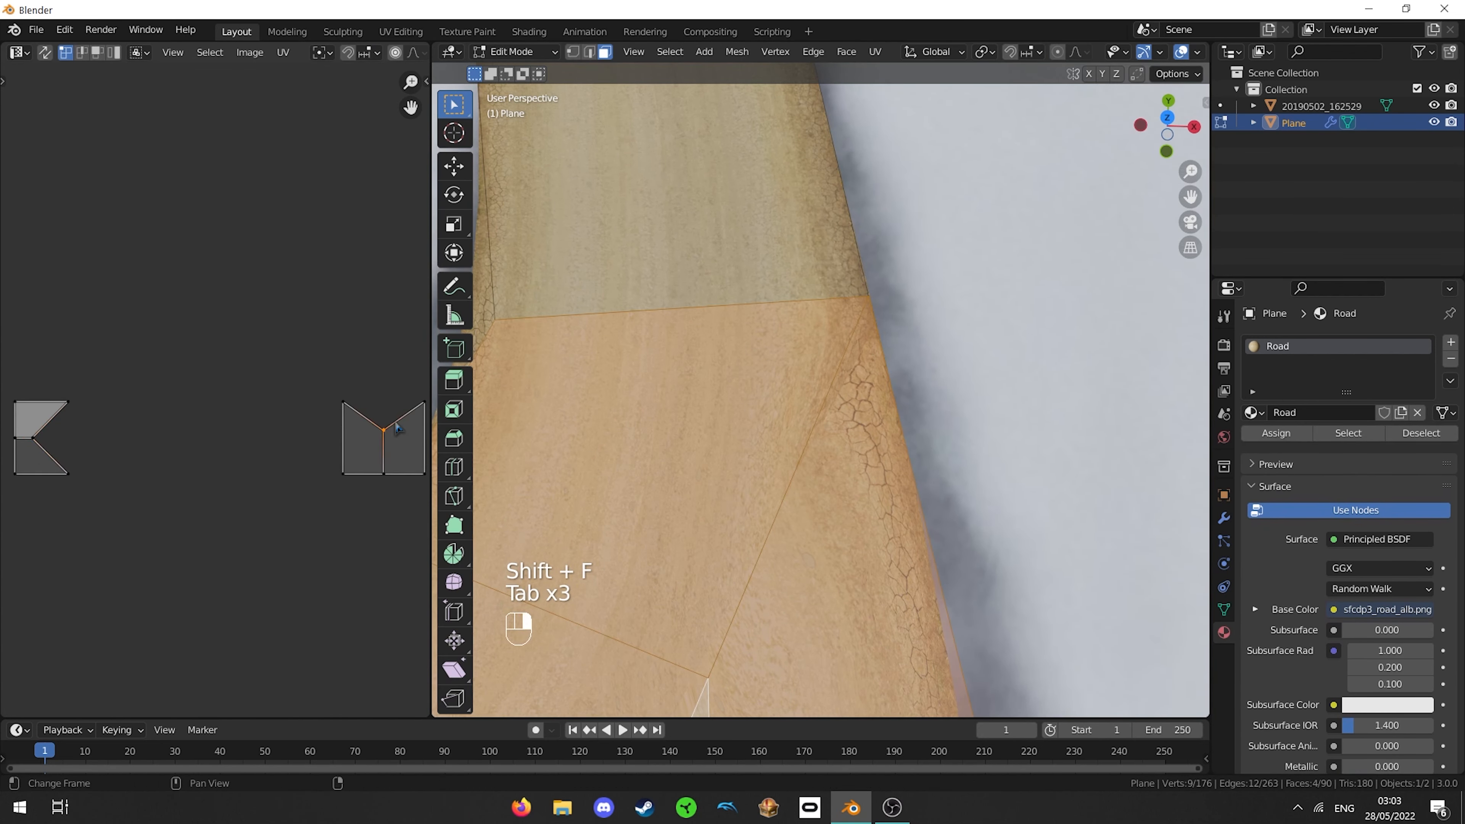
pyautogui.press('g')
pyautogui.press('y')
pyautogui.click(387, 442)
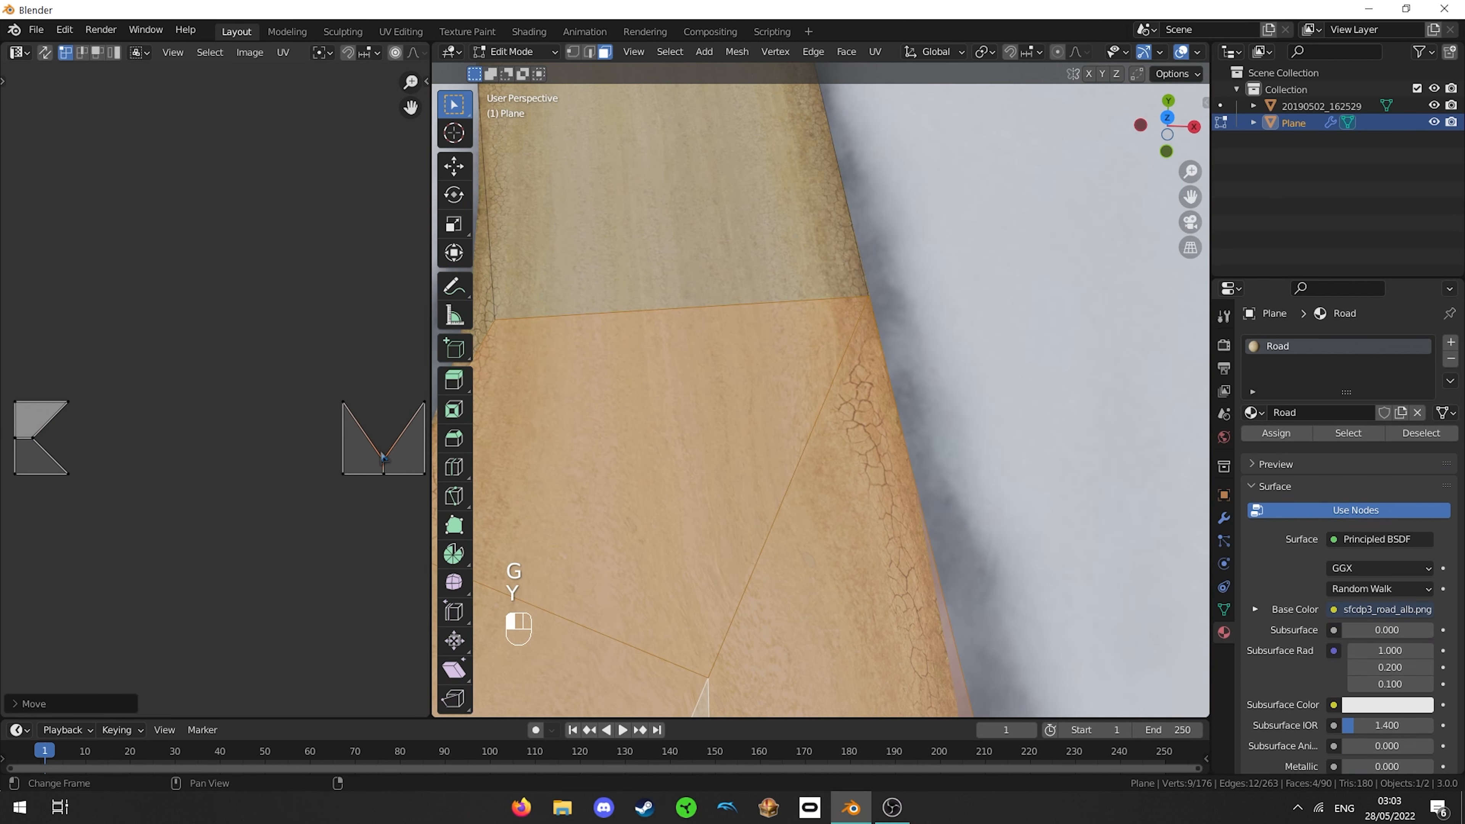
pyautogui.press('Tab')
pyautogui.hotkey('shift', 'f')
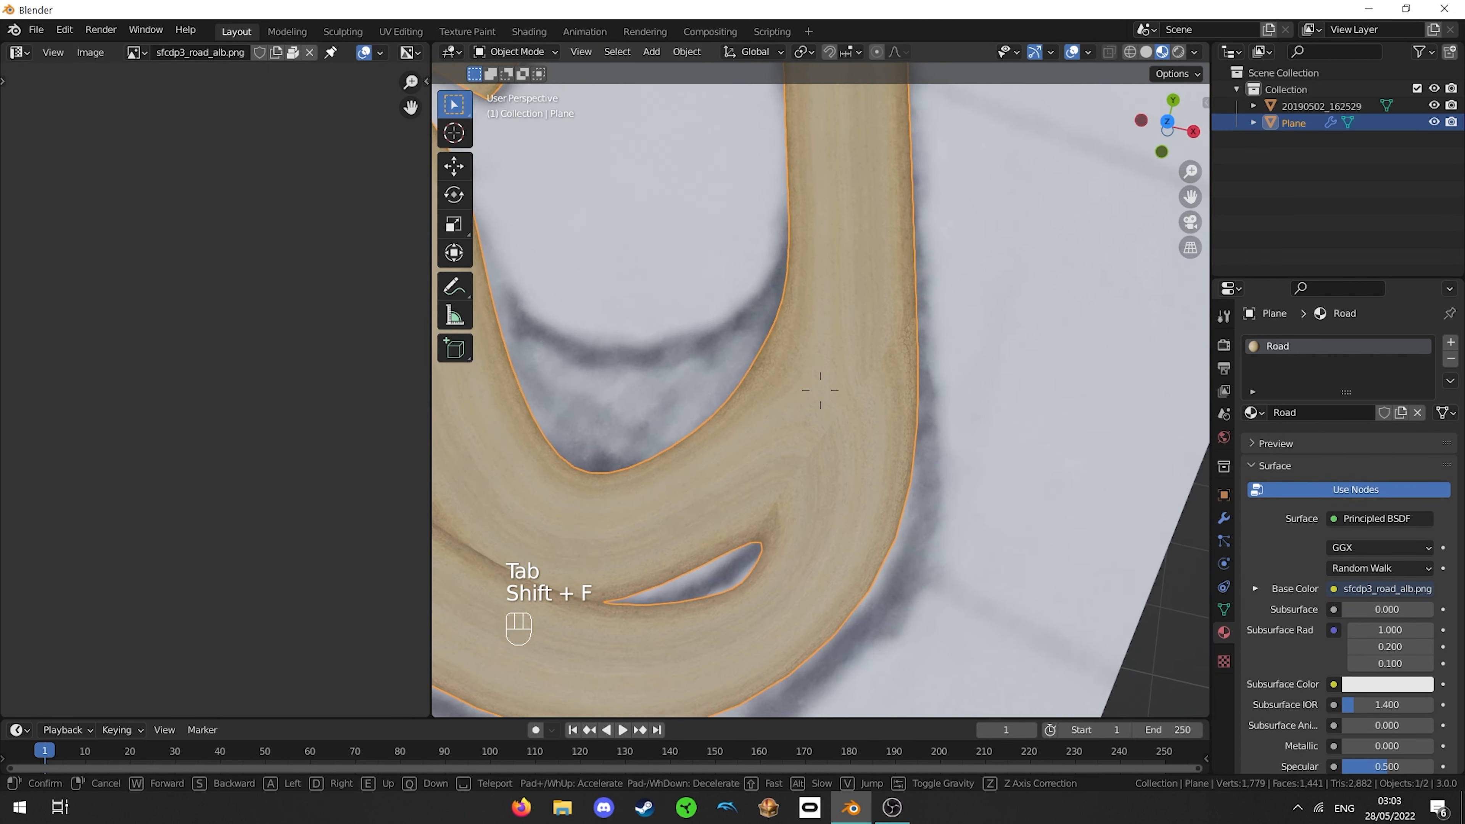
pyautogui.click(834, 386)
# - Add the adjoining inner-branch face beside the junction gap to the face selection
pyautogui.press('Tab')
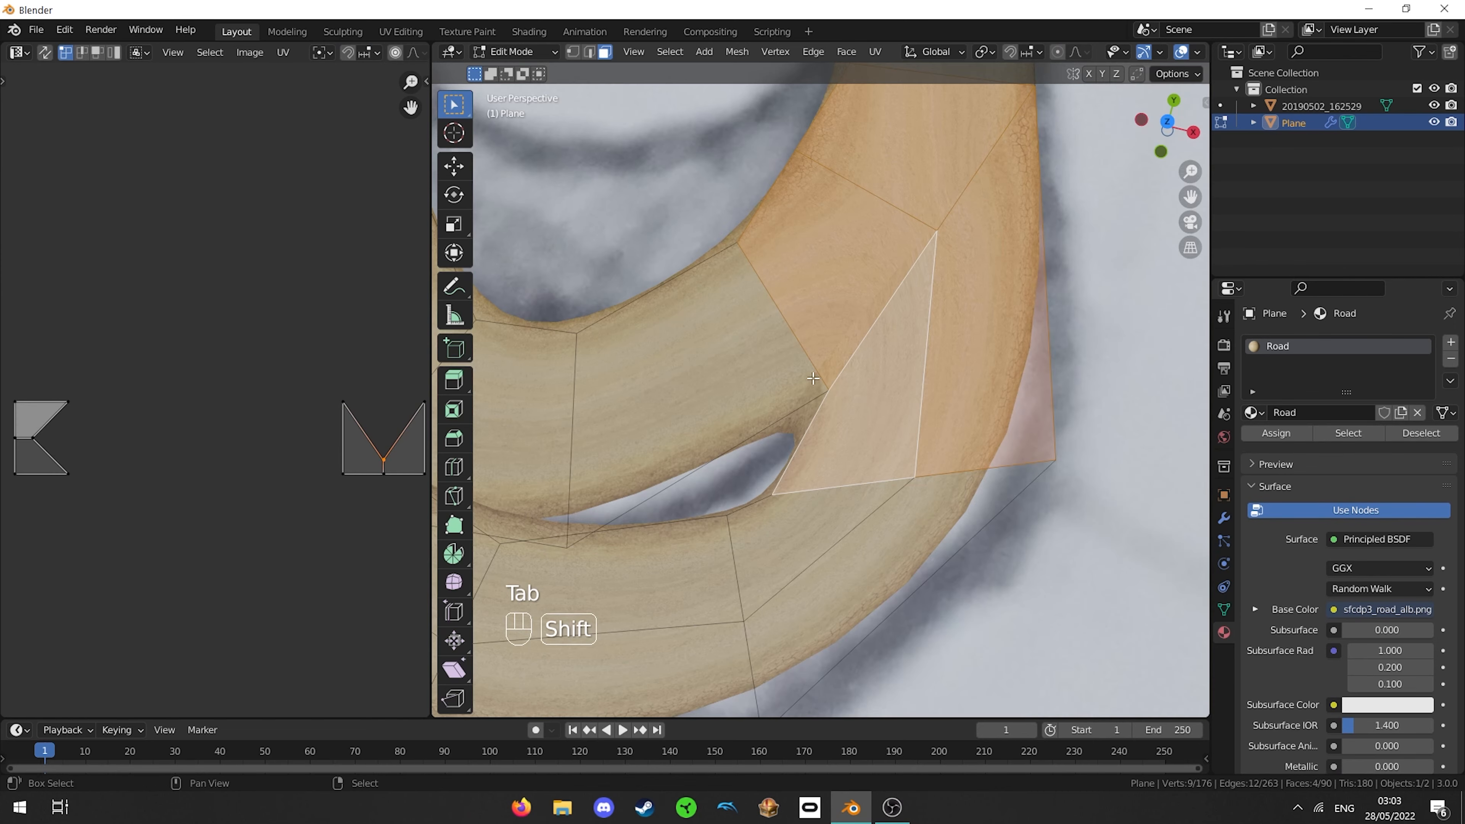
pyautogui.keyDown('shift'); pyautogui.click(800, 368); pyautogui.keyUp('shift')
pyautogui.scroll(-1, 382, 370)
pyautogui.moveTo(333, 366); pyautogui.dragTo(353, 358, button='middle')
pyautogui.scroll(1, 353, 358)
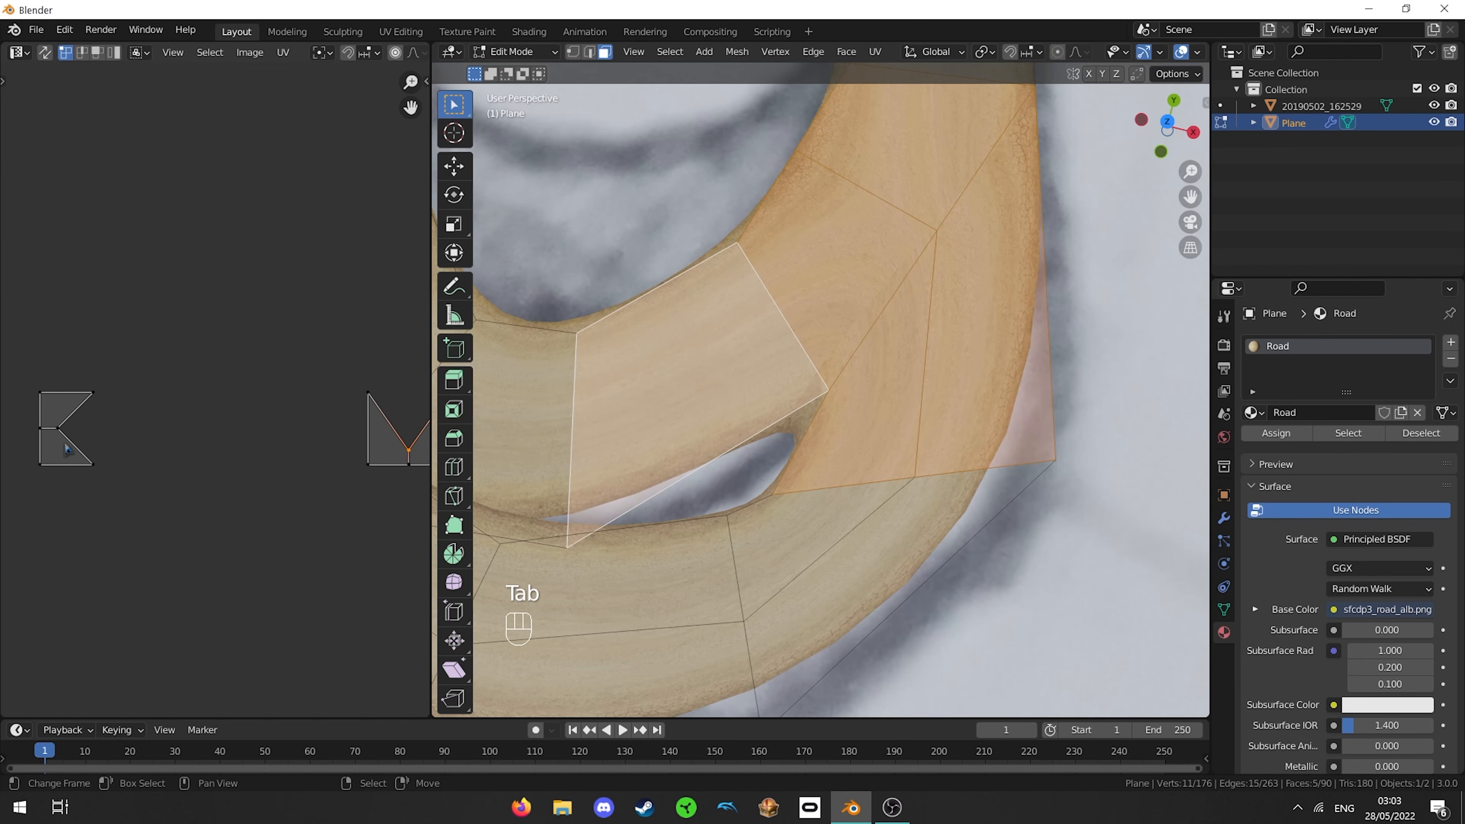
pyautogui.moveTo(92, 425); pyautogui.dragTo(196, 416, button='middle')
pyautogui.scroll(2, 196, 416)
pyautogui.rightClick(109, 421)
pyautogui.press('g')
pyautogui.press('y')
pyautogui.press('Escape')
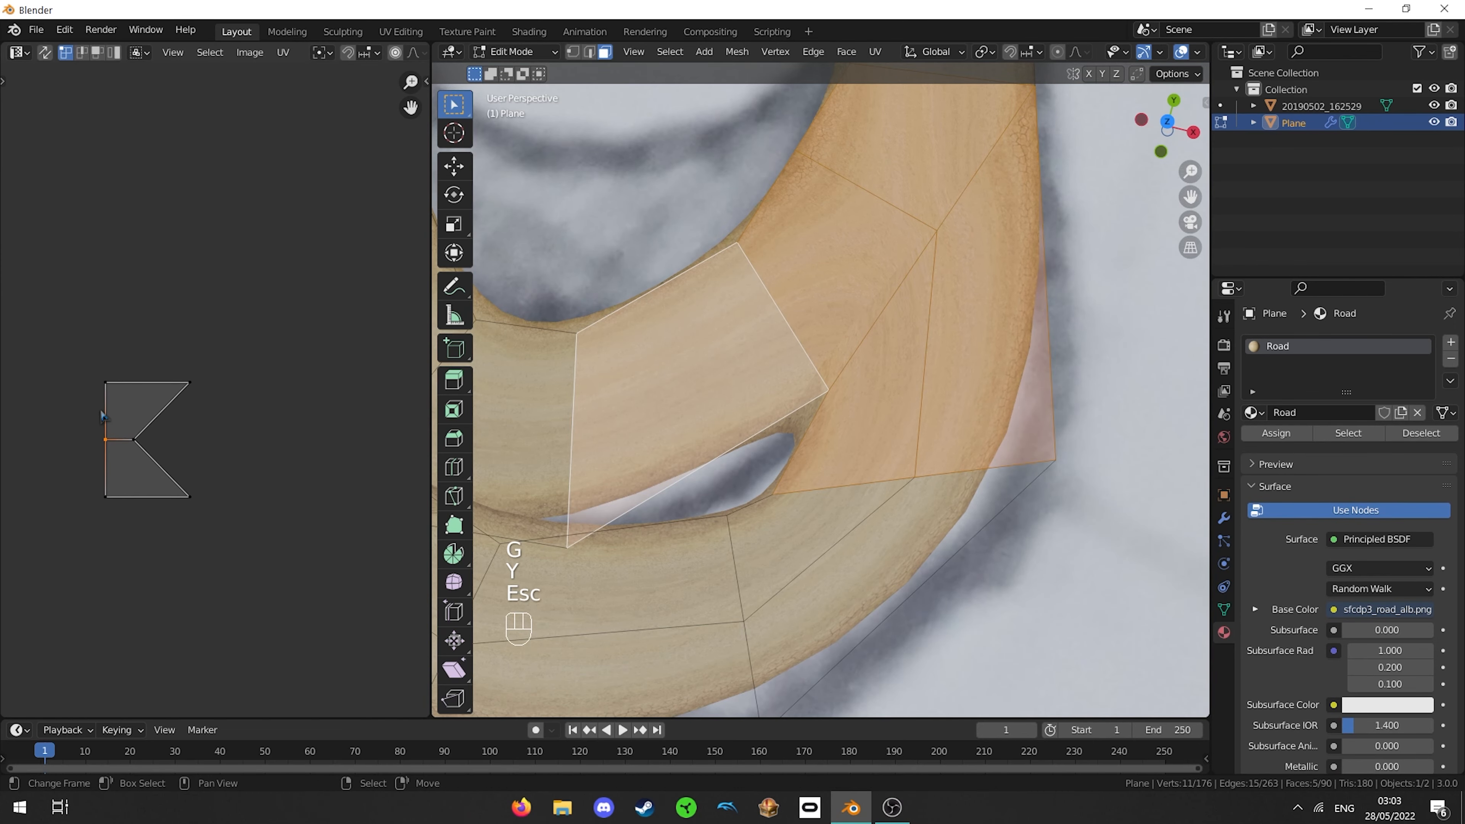
# - Nudge the upper right-hand UV vertex of the stacked outer-branch pair slightly down along Y
pyautogui.rightClick(175, 383)
pyautogui.press('g')
pyautogui.press('y')
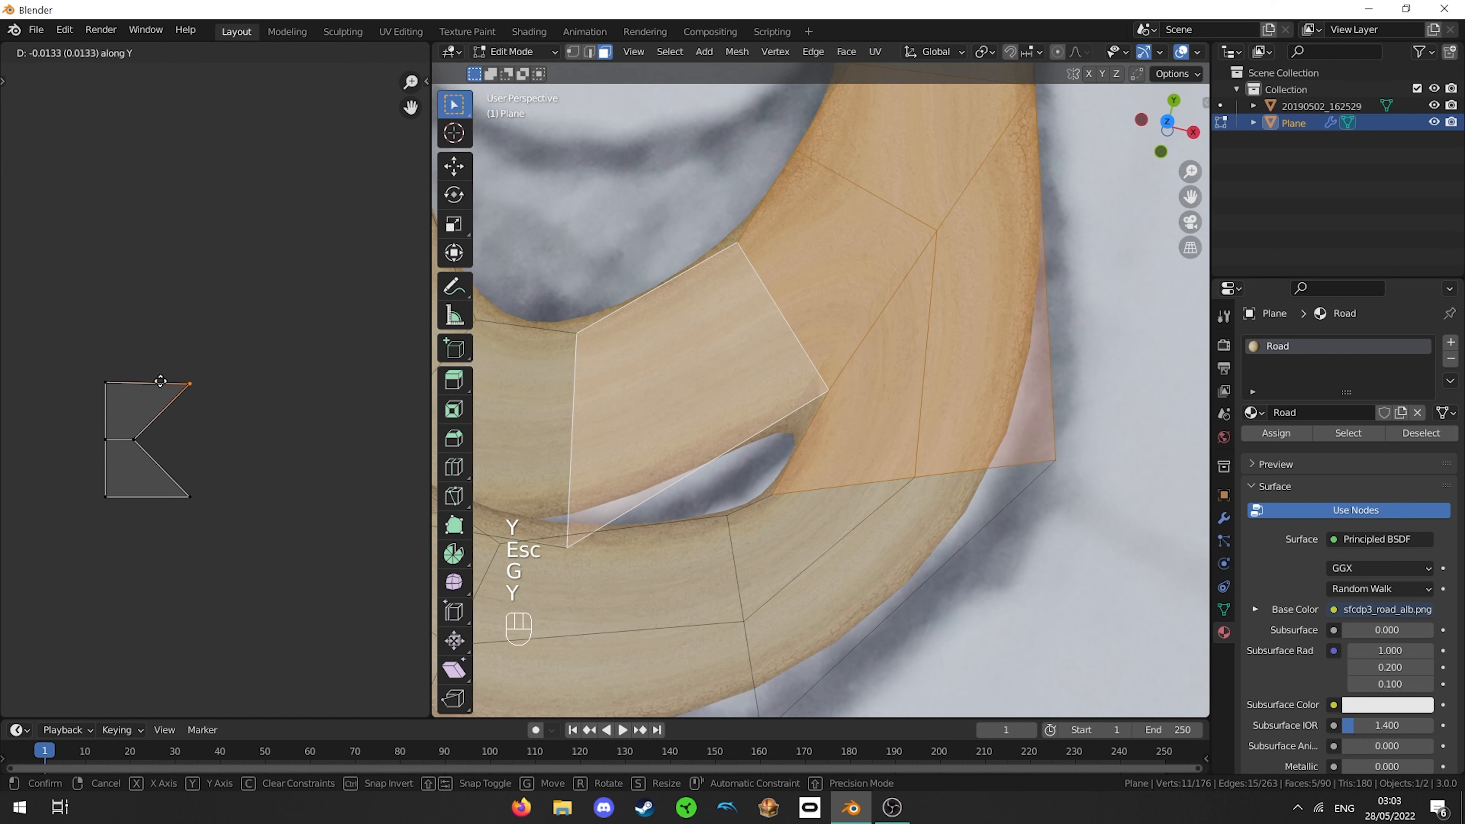
pyautogui.click(159, 386)
pyautogui.press('Tab')
pyautogui.press('Tab')
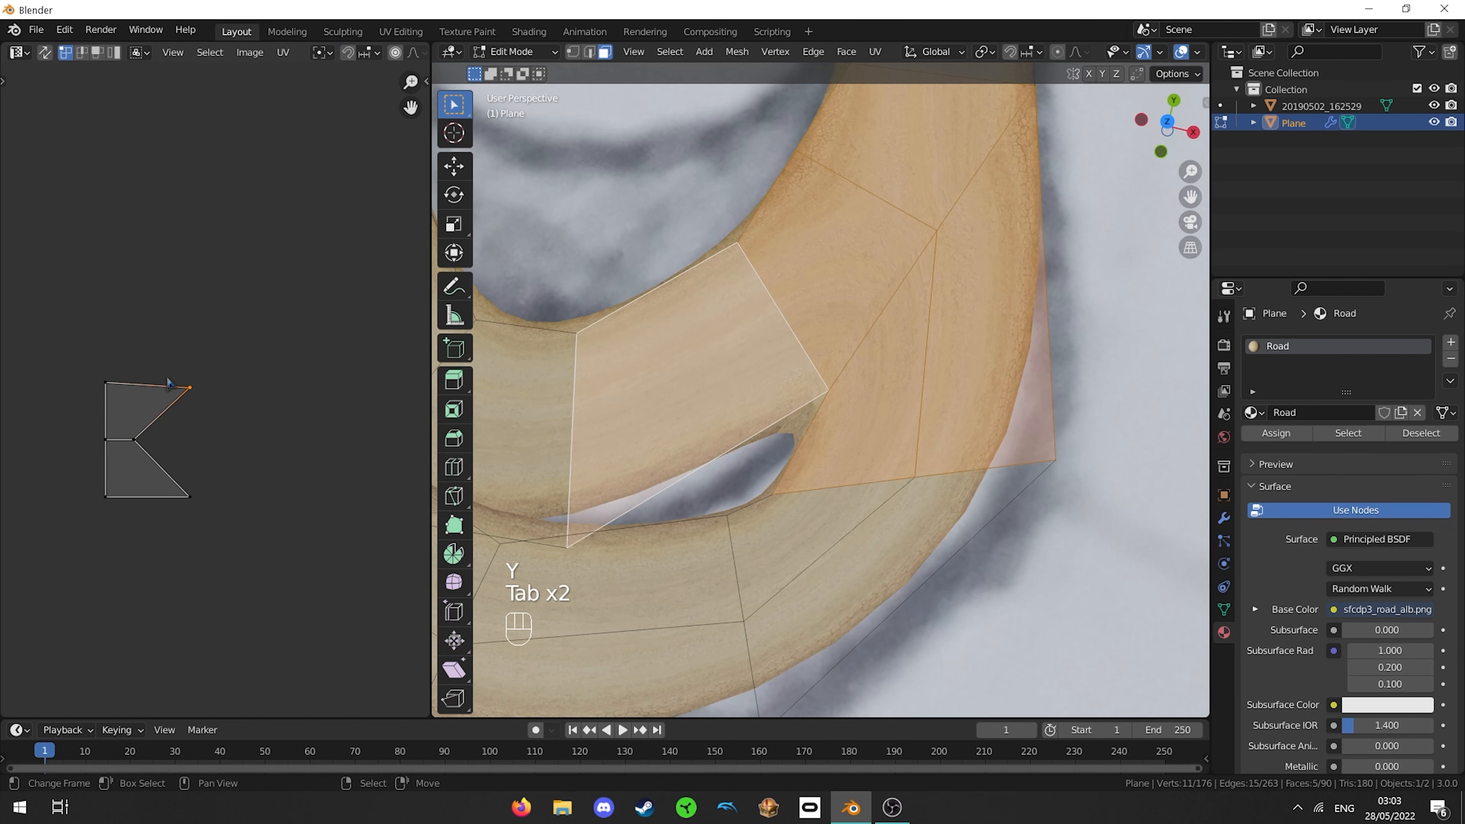
pyautogui.moveTo(164, 388); pyautogui.dragTo(119, 370, button='middle')
pyautogui.moveTo(340, 417); pyautogui.dragTo(198, 416, button='middle')
pyautogui.scroll(2, 231, 392)
pyautogui.scroll(1, 199, 414)
pyautogui.rightClick(313, 348)
pyautogui.press('g')
pyautogui.press('y')
pyautogui.press('Escape')
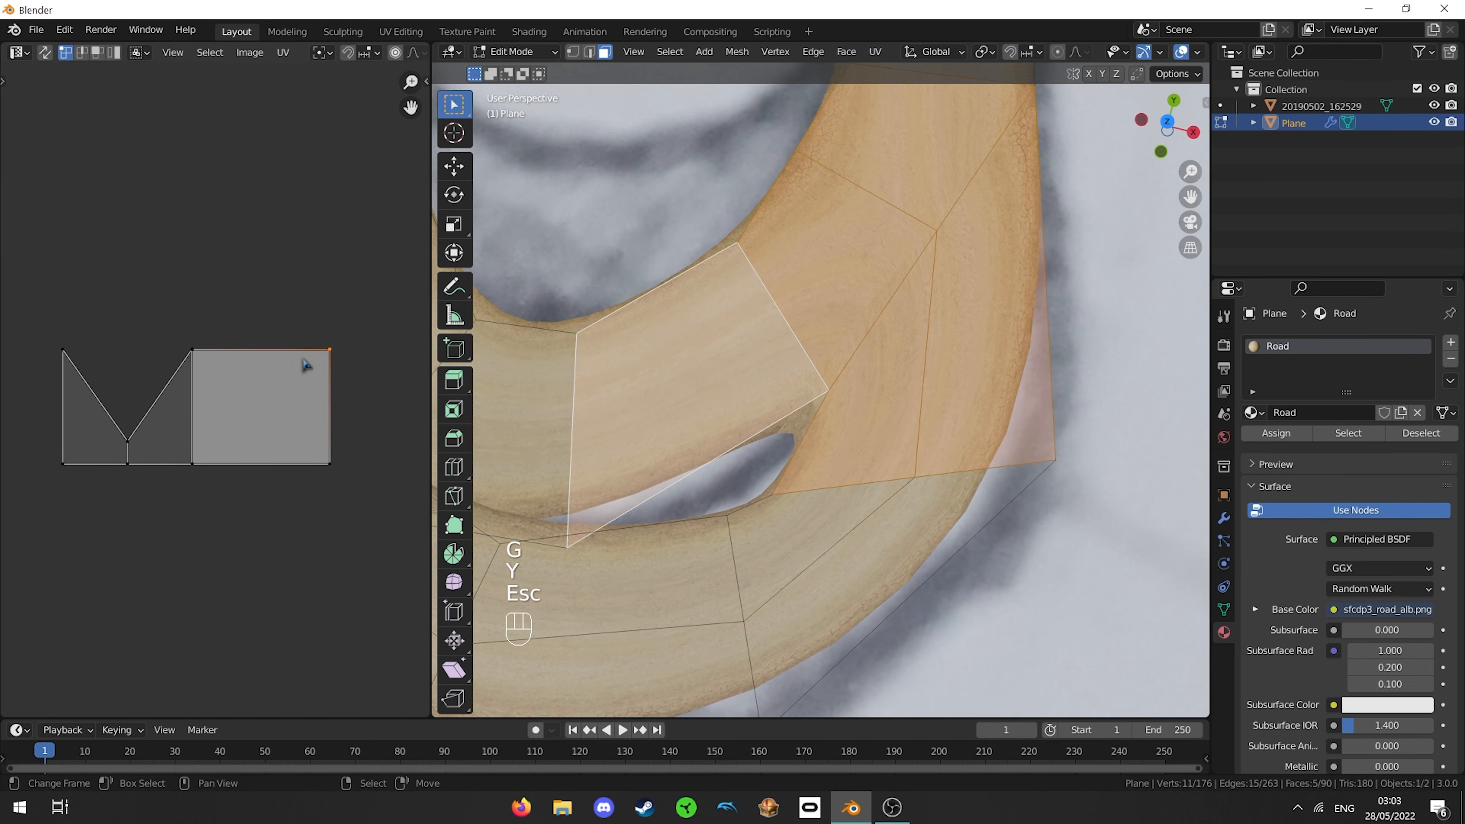
# - Nudge the upper UV vertex where the main-strip pair meets the square inner-branch island slightly down along Y
pyautogui.rightClick(211, 348)
pyautogui.press('g')
pyautogui.press('y')
pyautogui.click(216, 350)
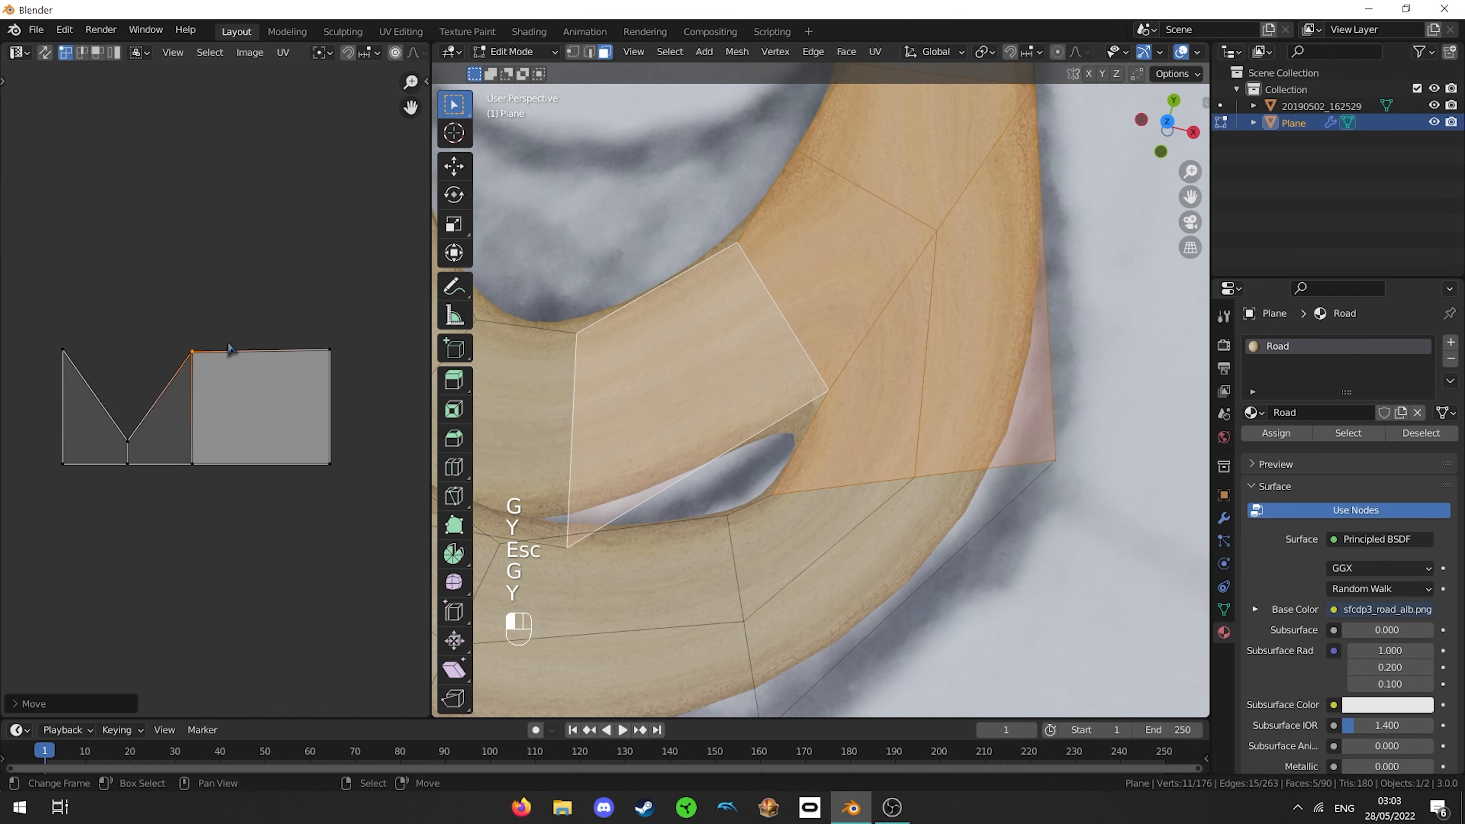
# - Inspect the blended texture at the junction up close and along the whole track
pyautogui.press('Tab')
pyautogui.hotkey('shift', 'f')
pyautogui.press('s')
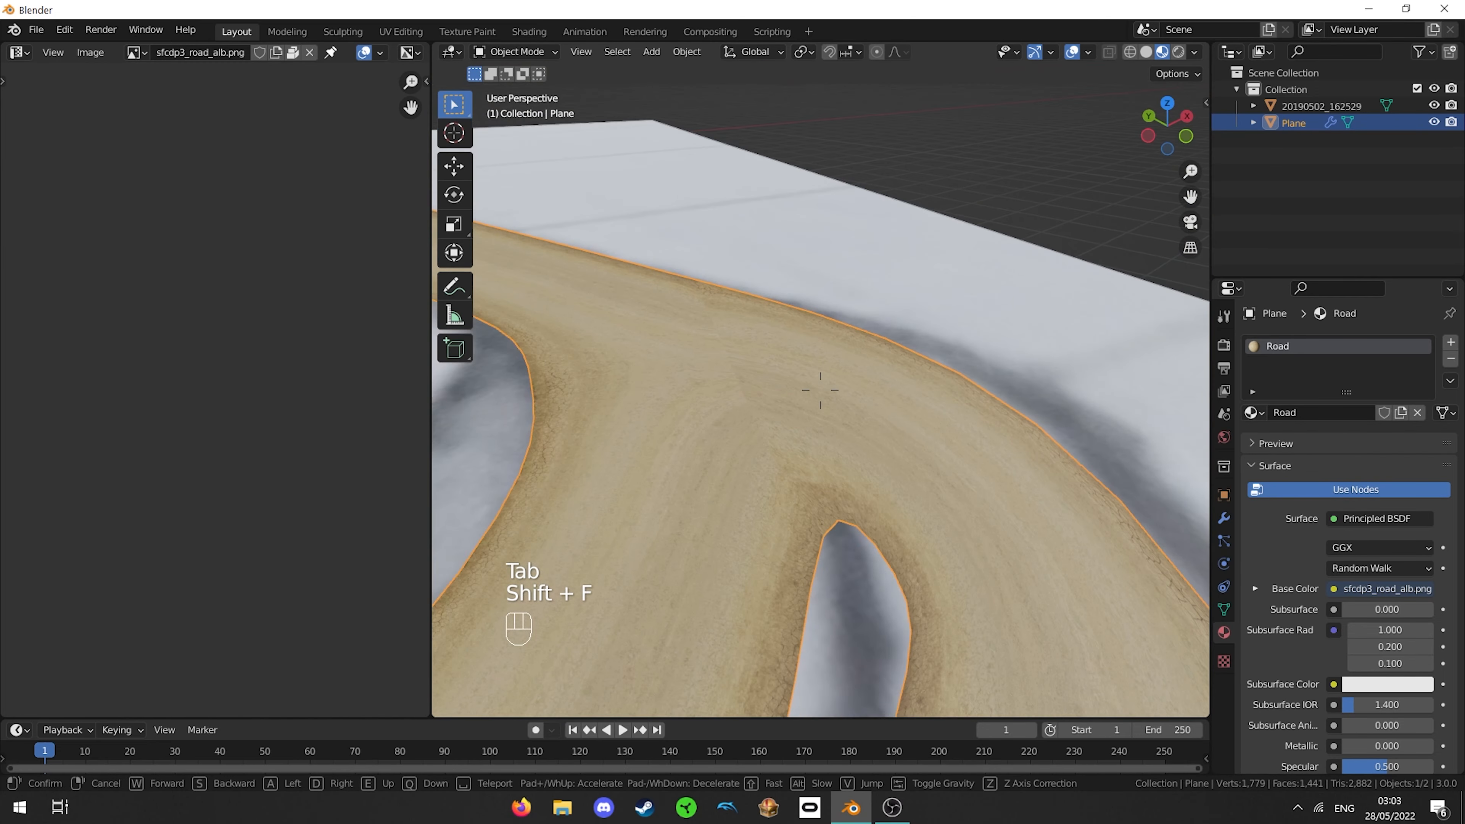
pyautogui.press('w')
pyautogui.press('s')
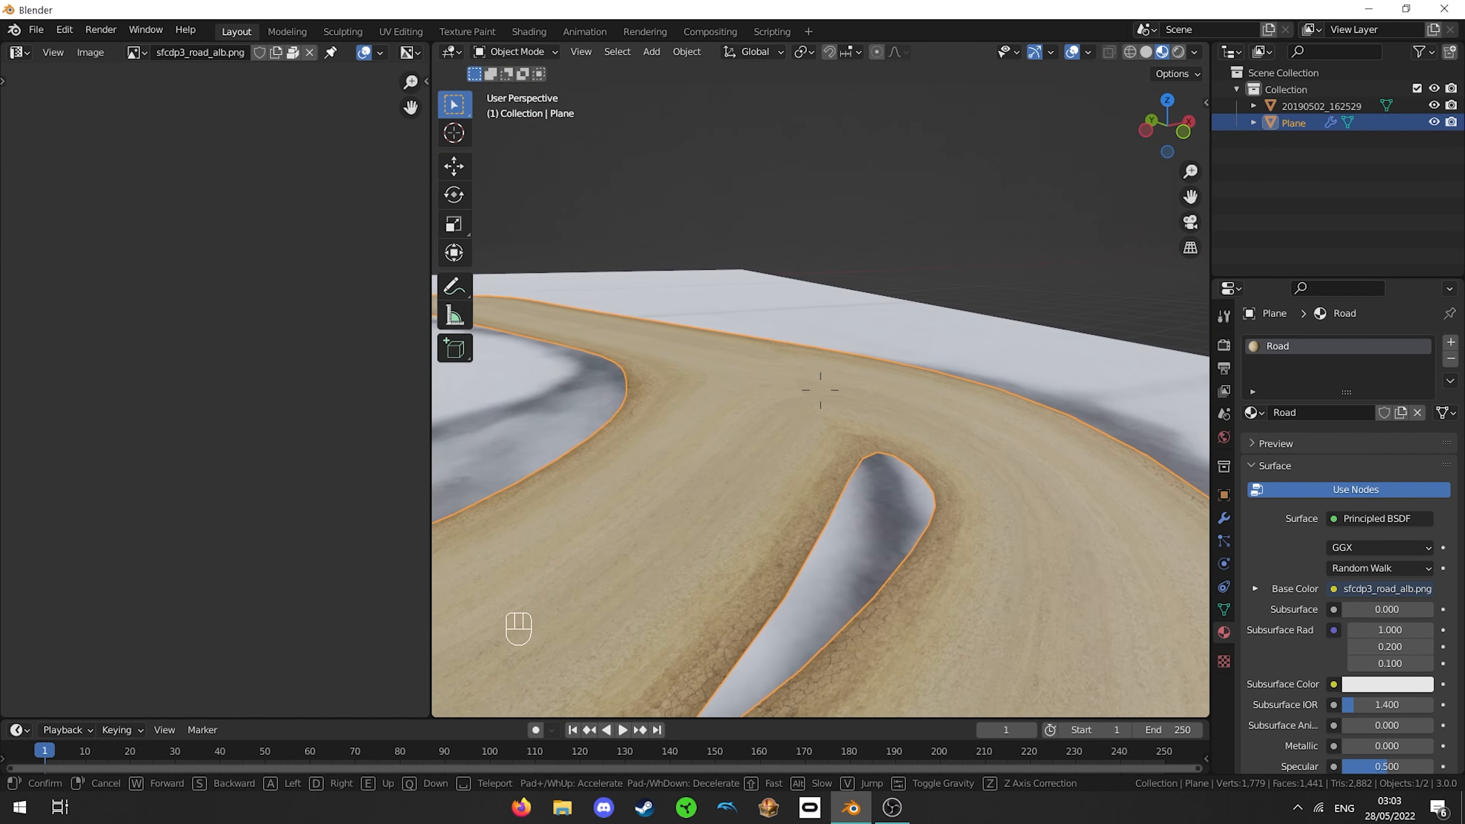
pyautogui.press('w')
pyautogui.press('w')
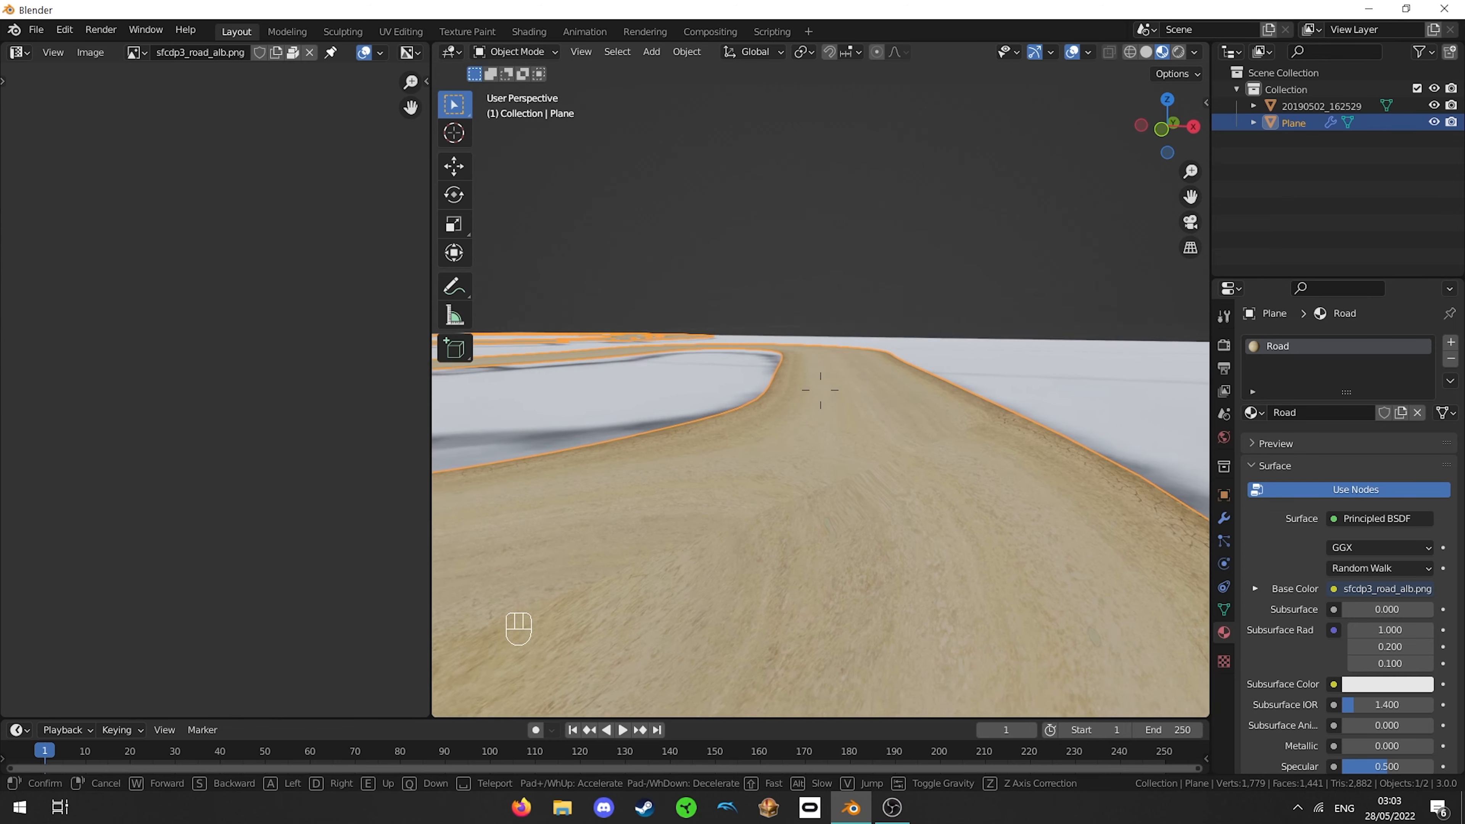
pyautogui.press('s')
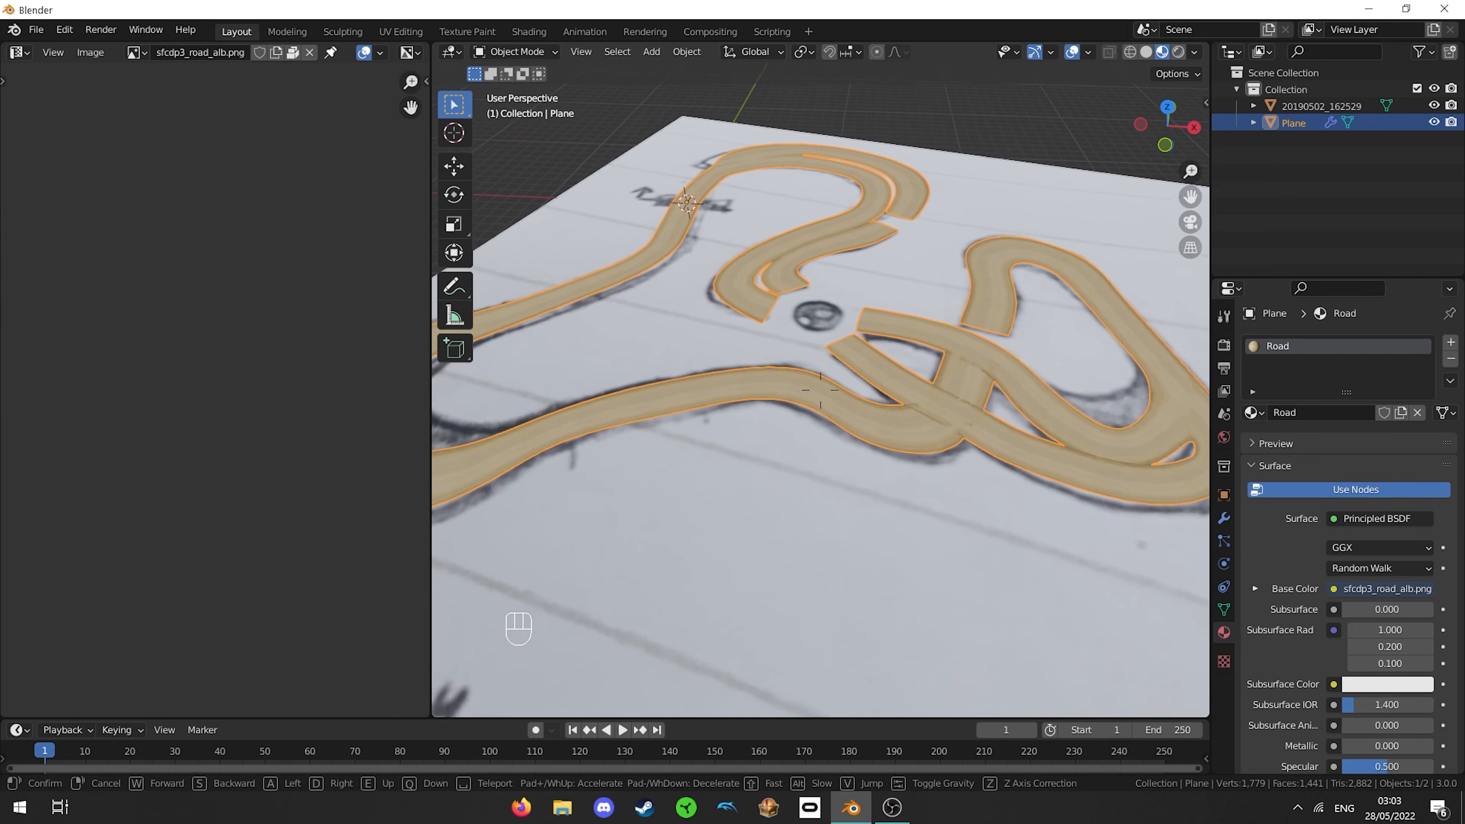
pyautogui.click(810, 281)
pyautogui.moveTo(810, 281); pyautogui.dragTo(799, 344, button='middle')
pyautogui.scroll(-1, 825, 363)
pyautogui.scroll(2, 798, 344)
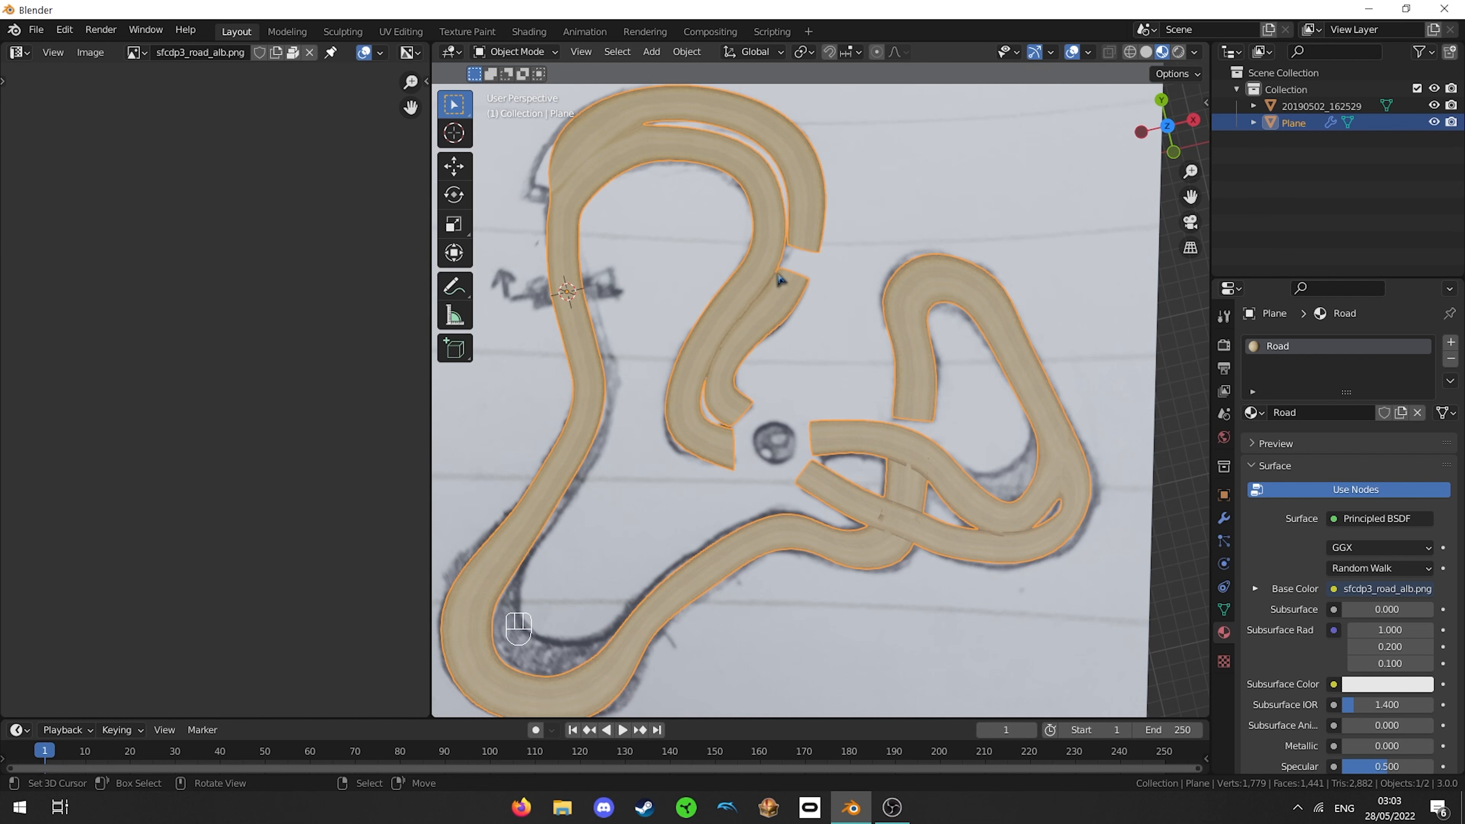
pyautogui.moveTo(813, 202); pyautogui.dragTo(834, 303, button='middle')
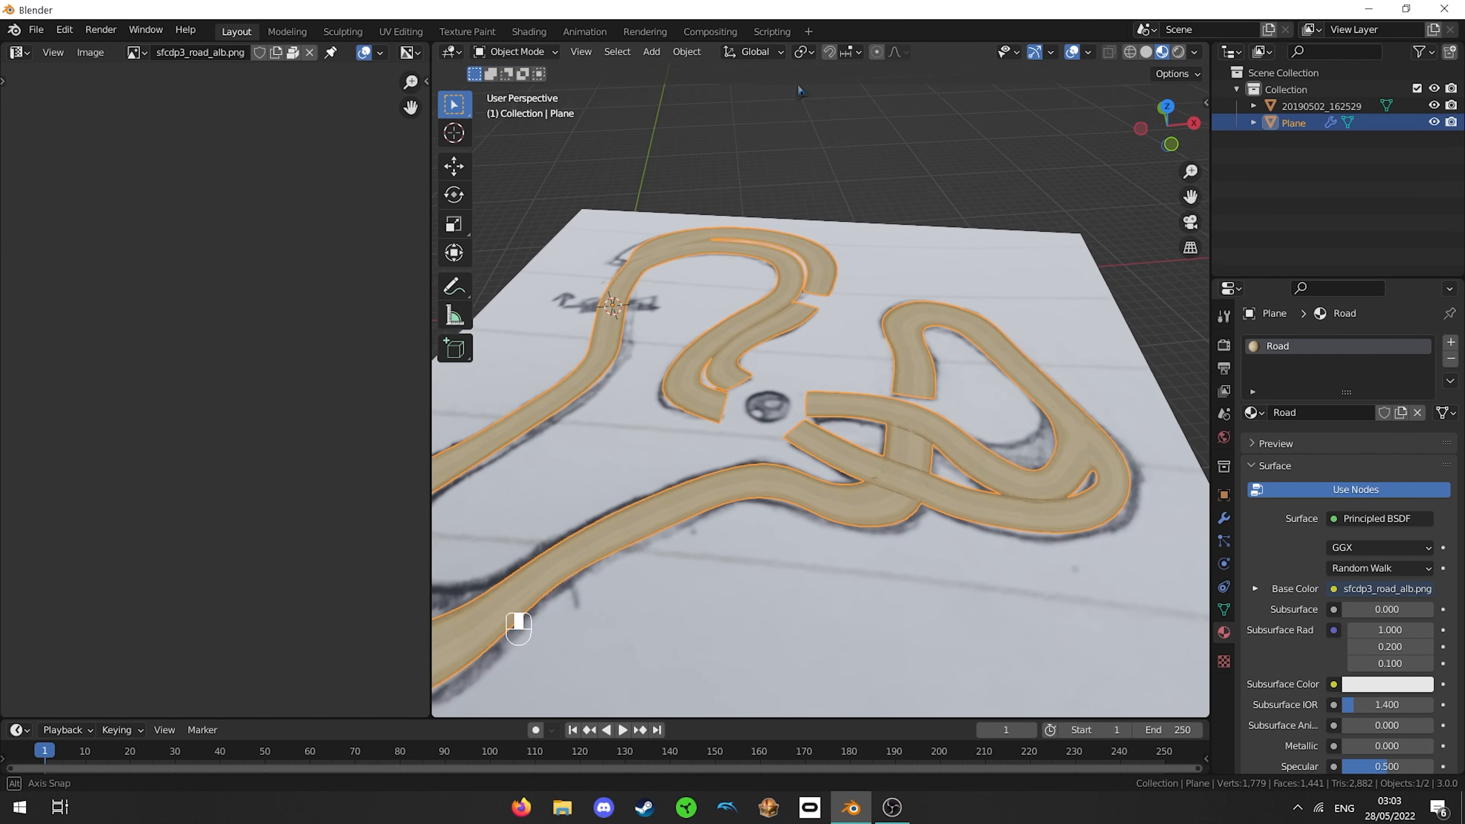
# - Enable proportional editing for the road mesh and restrict its influence to connected geometry
pyautogui.press('Tab')
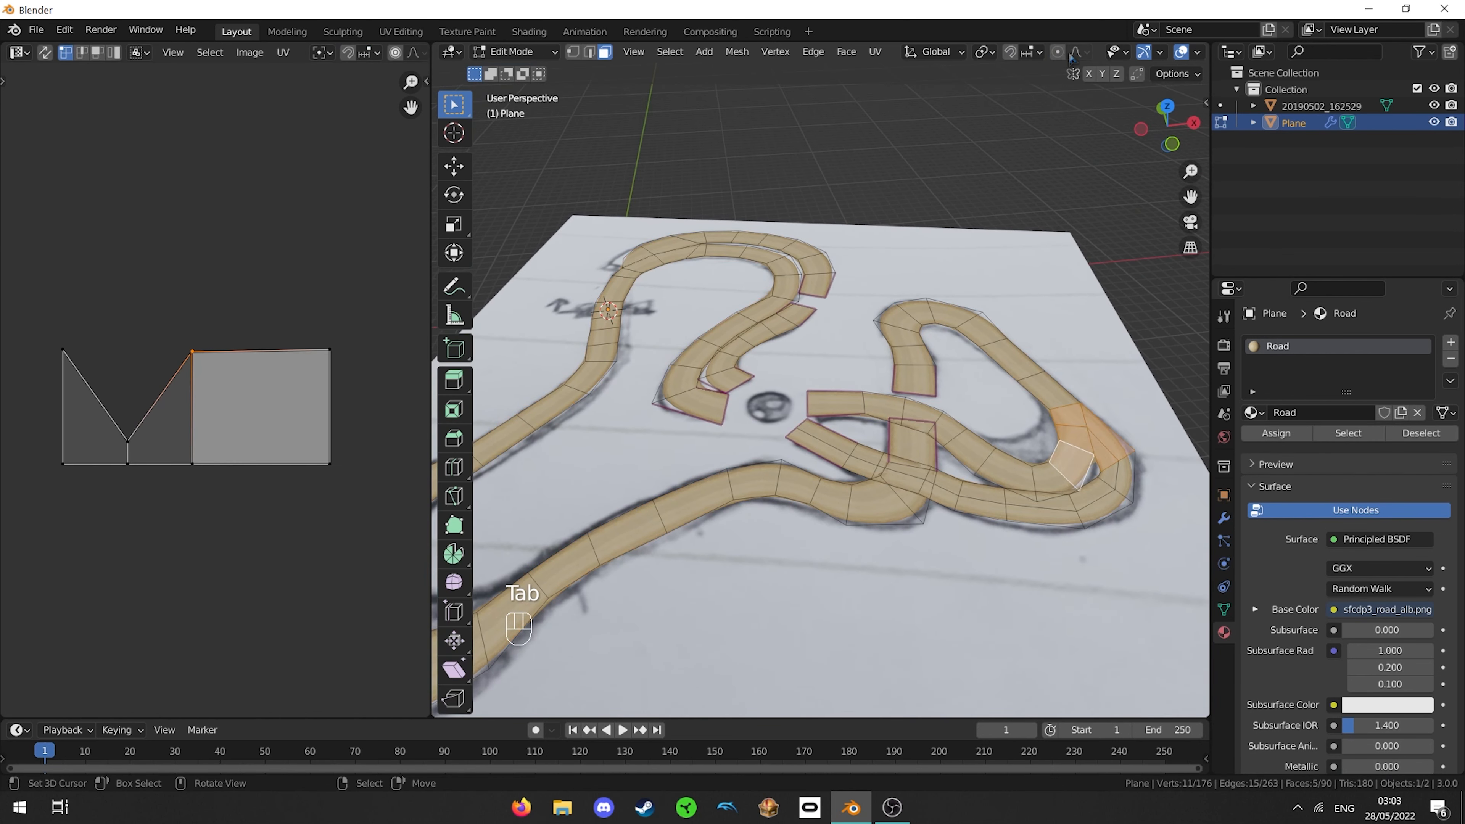
pyautogui.click(1057, 53)
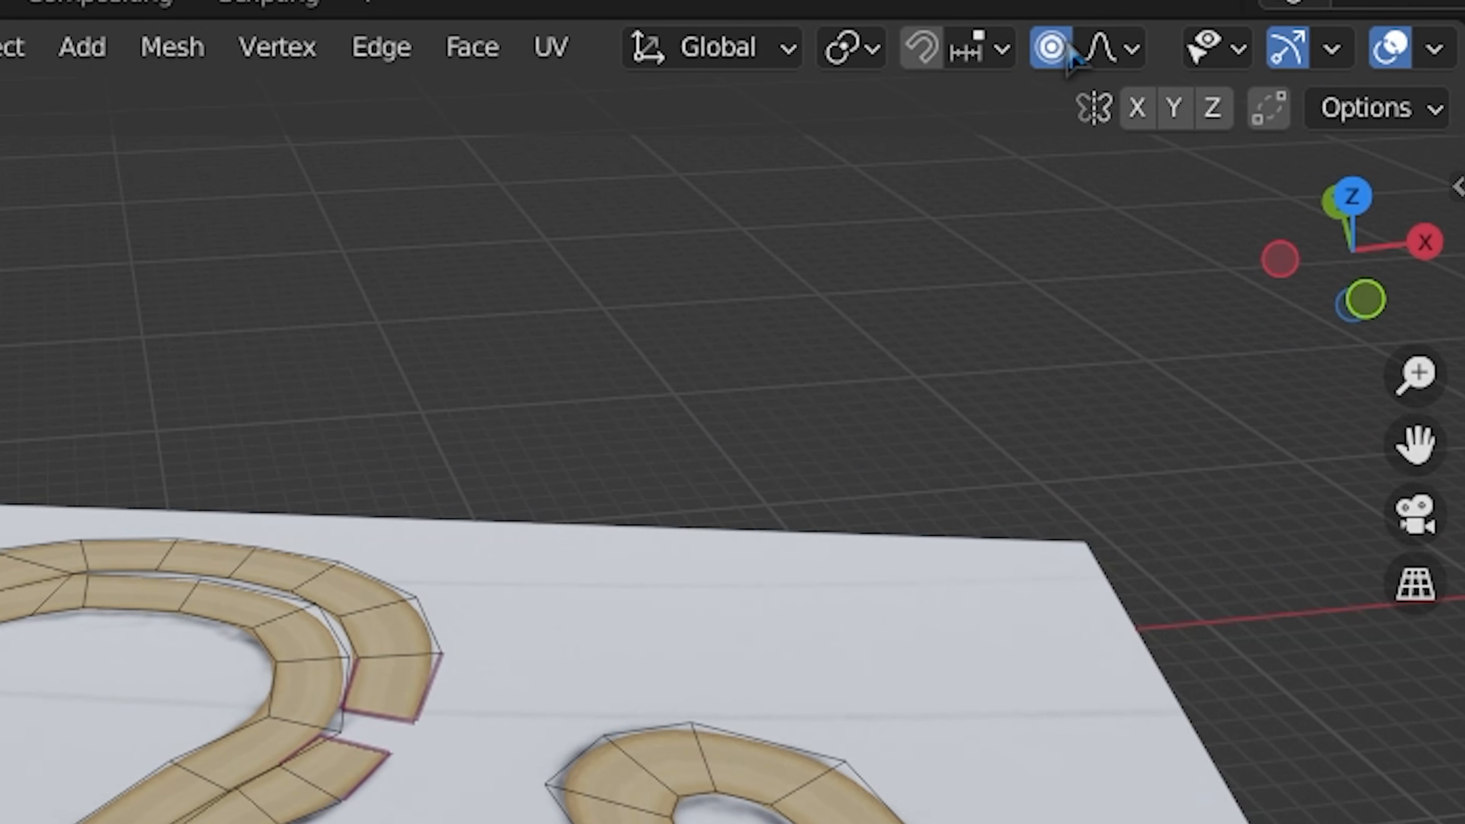
pyautogui.click(1099, 49)
pyautogui.click(1067, 137)
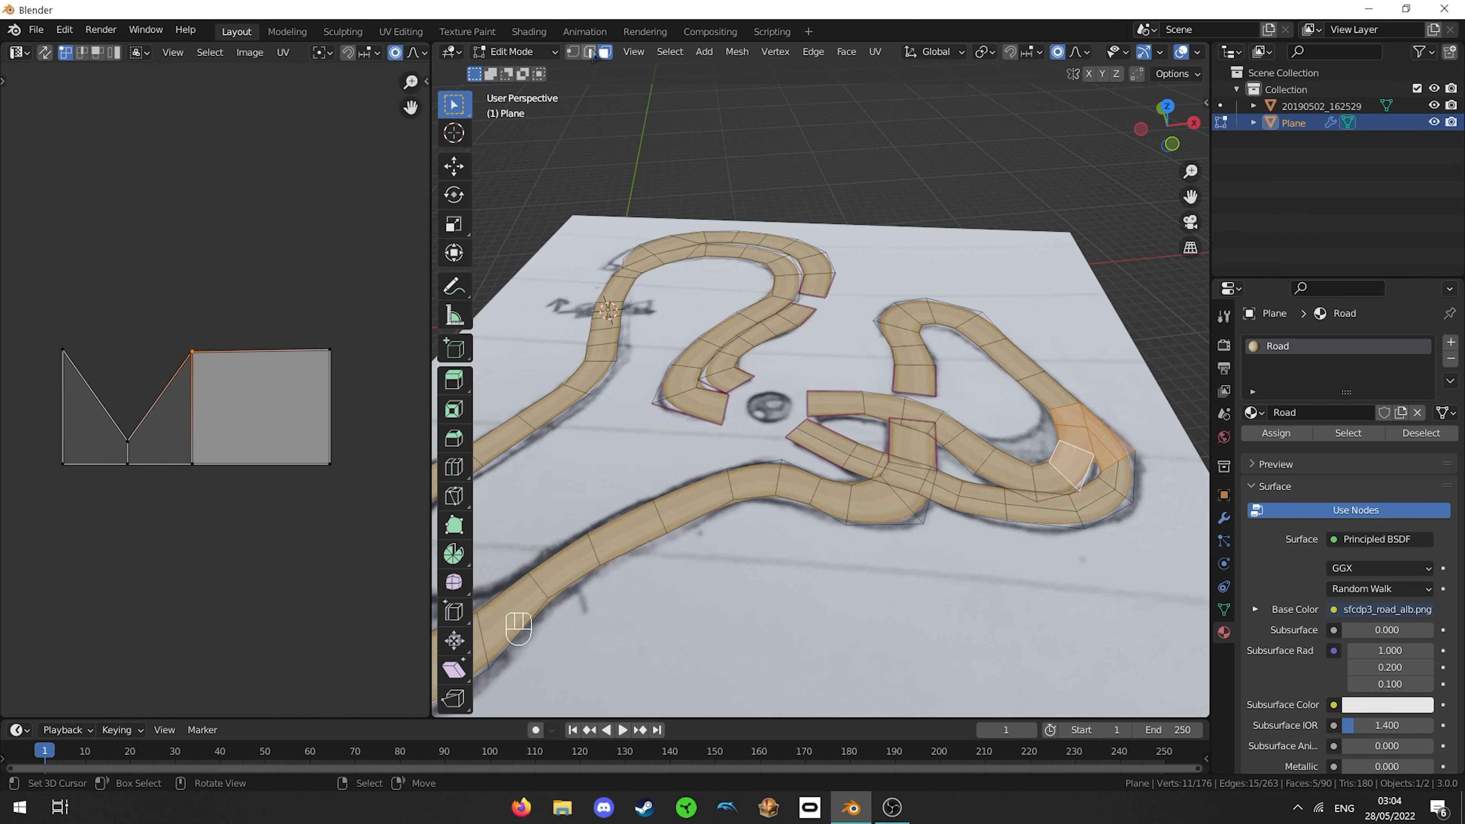
# - Switch to edge selection and select the free end edge of the short inner strip beside the sketch's central round mark
pyautogui.click(593, 53)
pyautogui.moveTo(701, 491); pyautogui.dragTo(765, 481, button='middle')
pyautogui.rightClick(766, 397)
pyautogui.rightClick(763, 408)
pyautogui.keyDown('shift'); pyautogui.moveTo(801, 374); pyautogui.dragTo(886, 312, button='middle'); pyautogui.keyUp('shift')
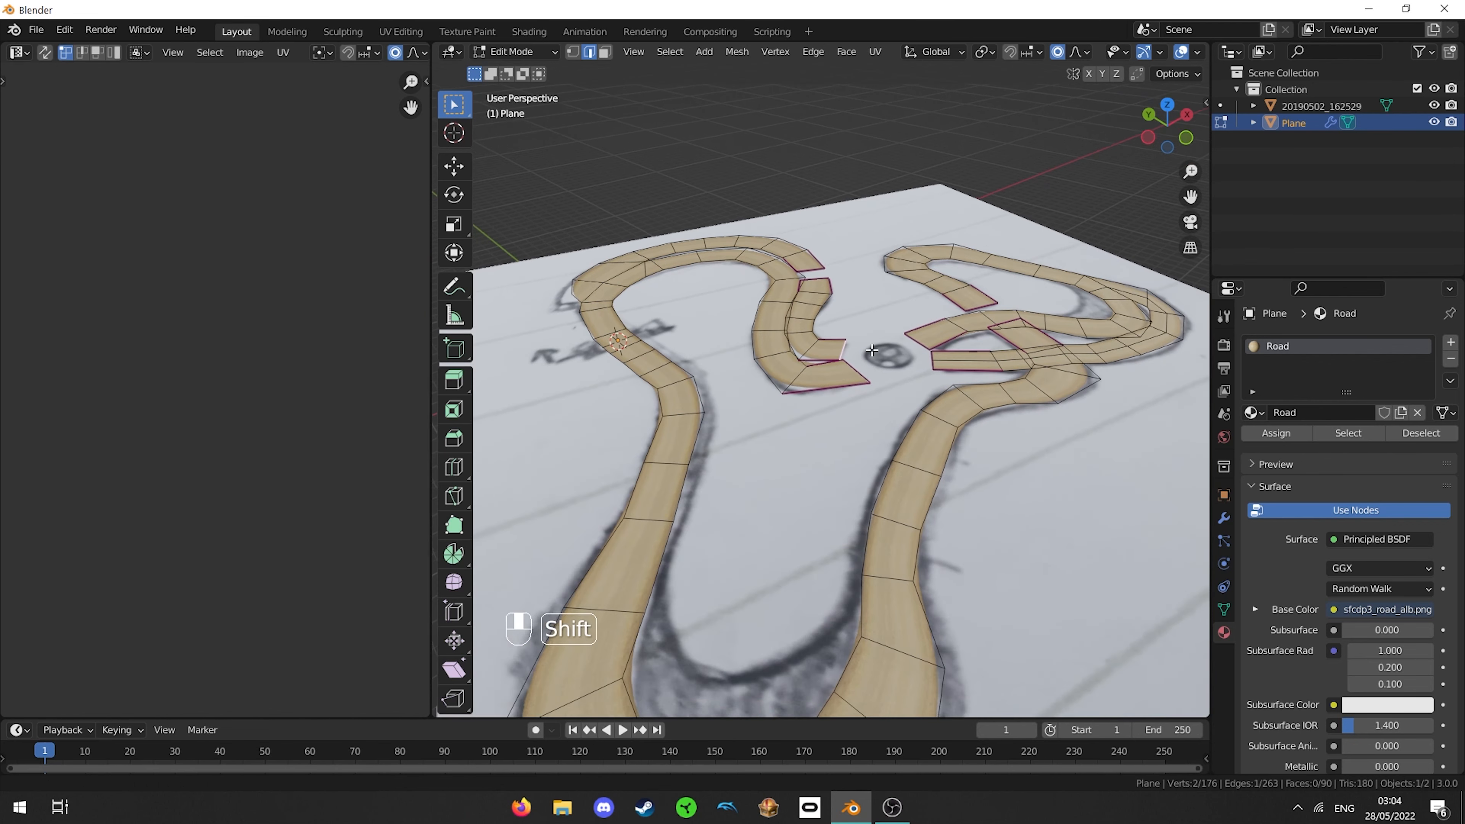
pyautogui.scroll(5, 918, 282)
pyautogui.press('g')
pyautogui.press('z')
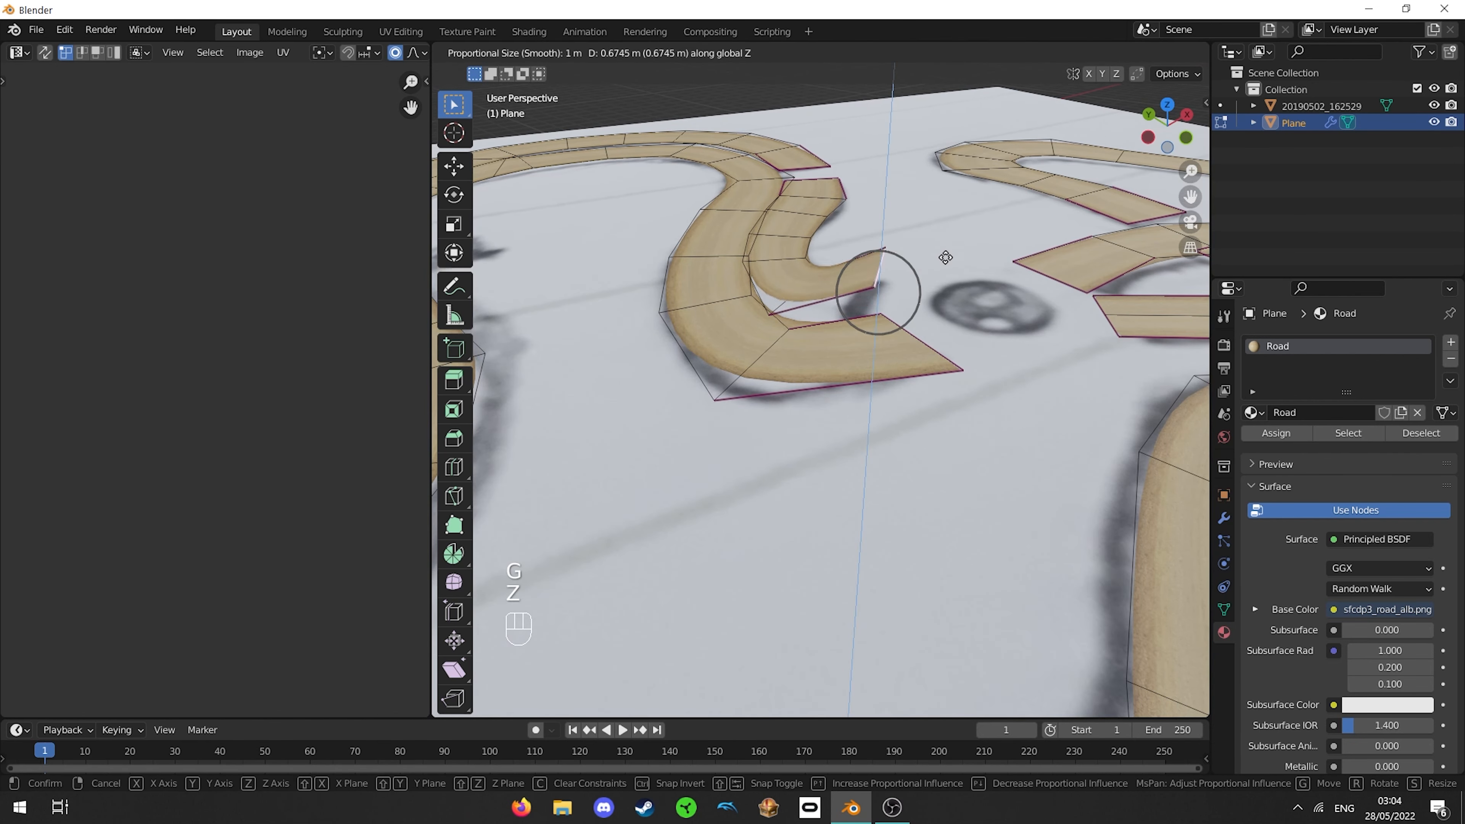
pyautogui.press('Escape')
pyautogui.press('g')
pyautogui.press('z')
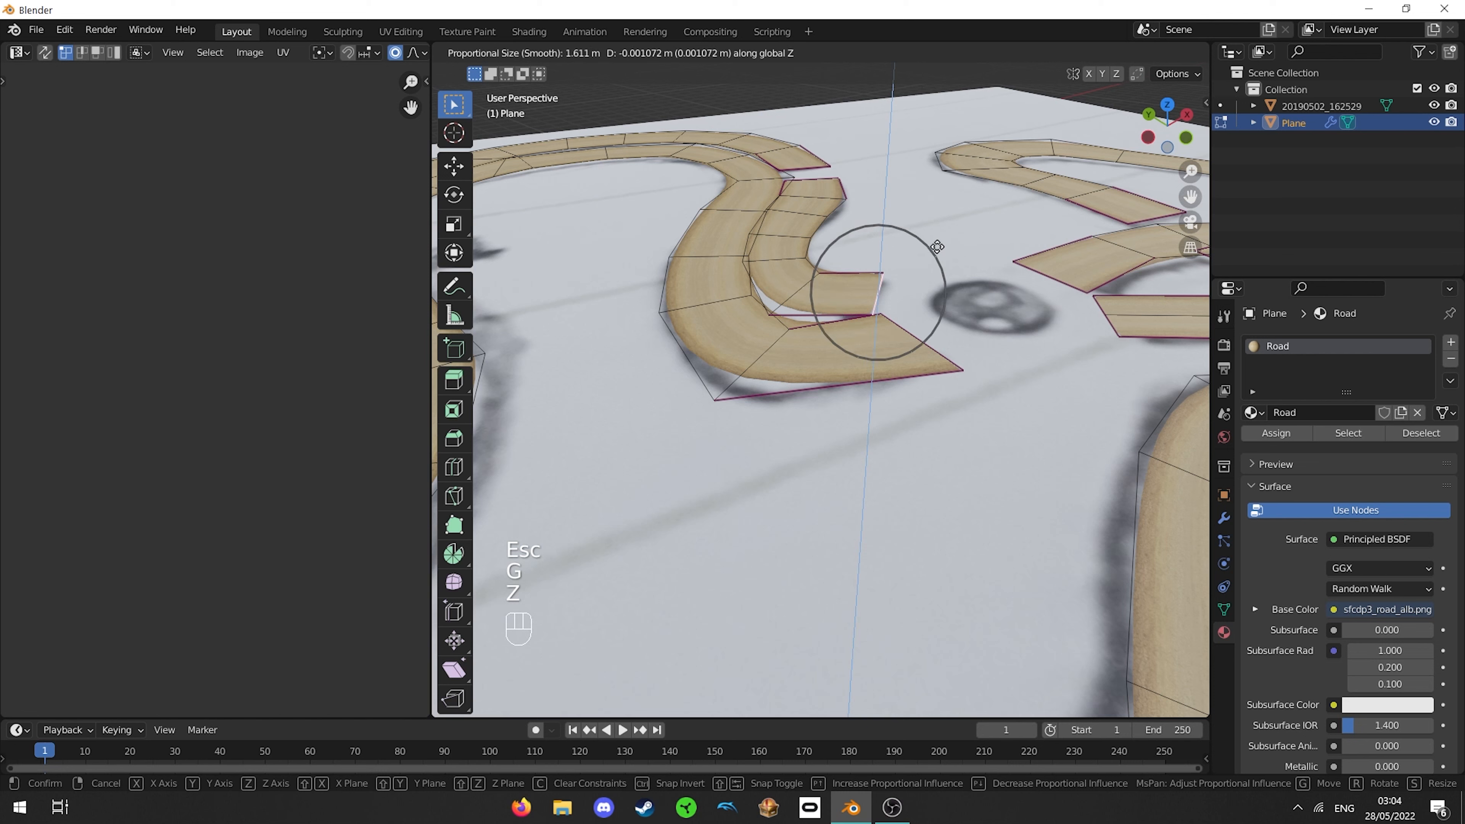
pyautogui.scroll(-5, 934, 248)
pyautogui.scroll(-10, 934, 246)
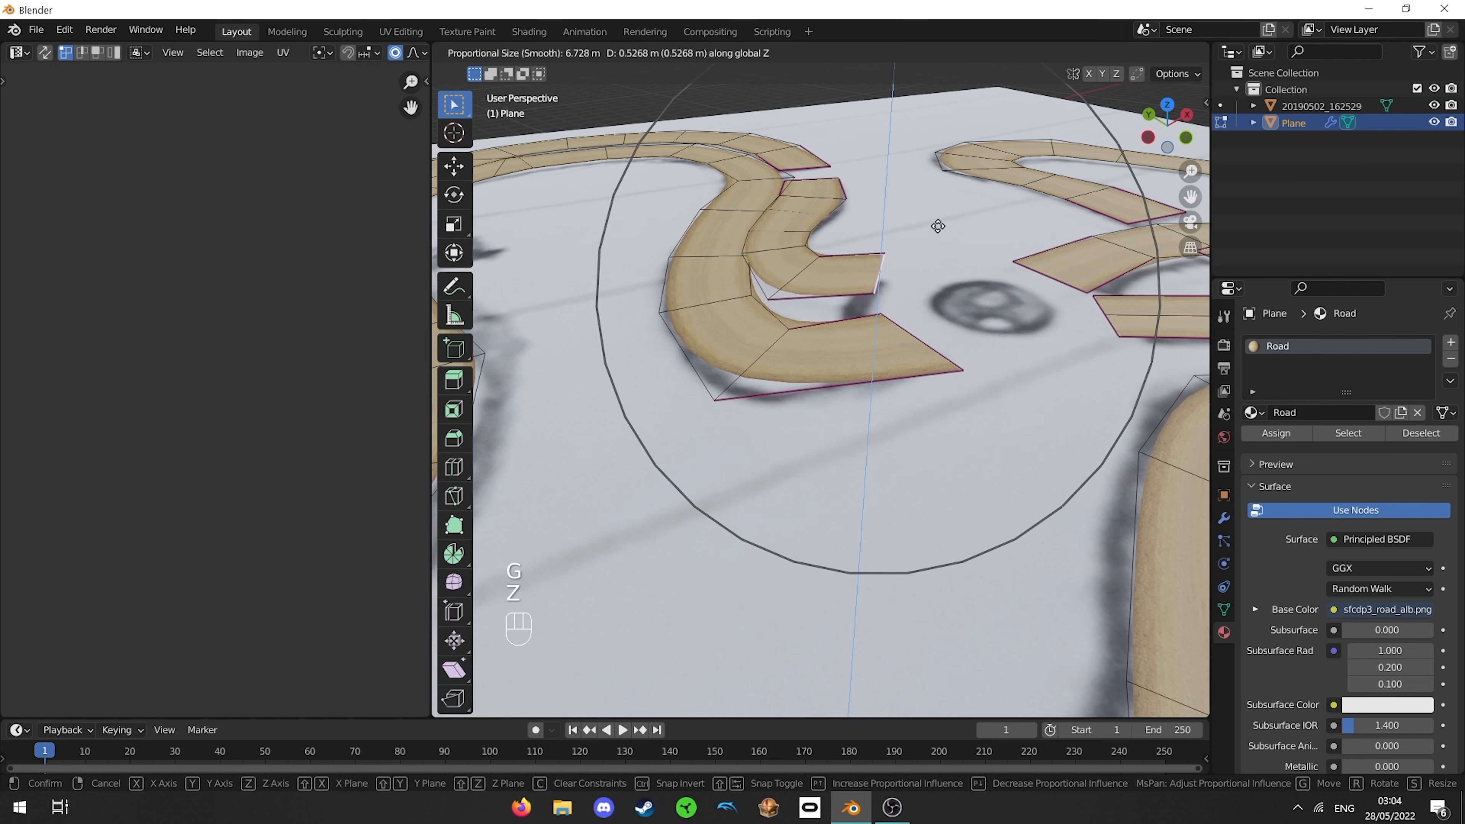
pyautogui.scroll(-5, 957, 183)
pyautogui.scroll(-6, 962, 167)
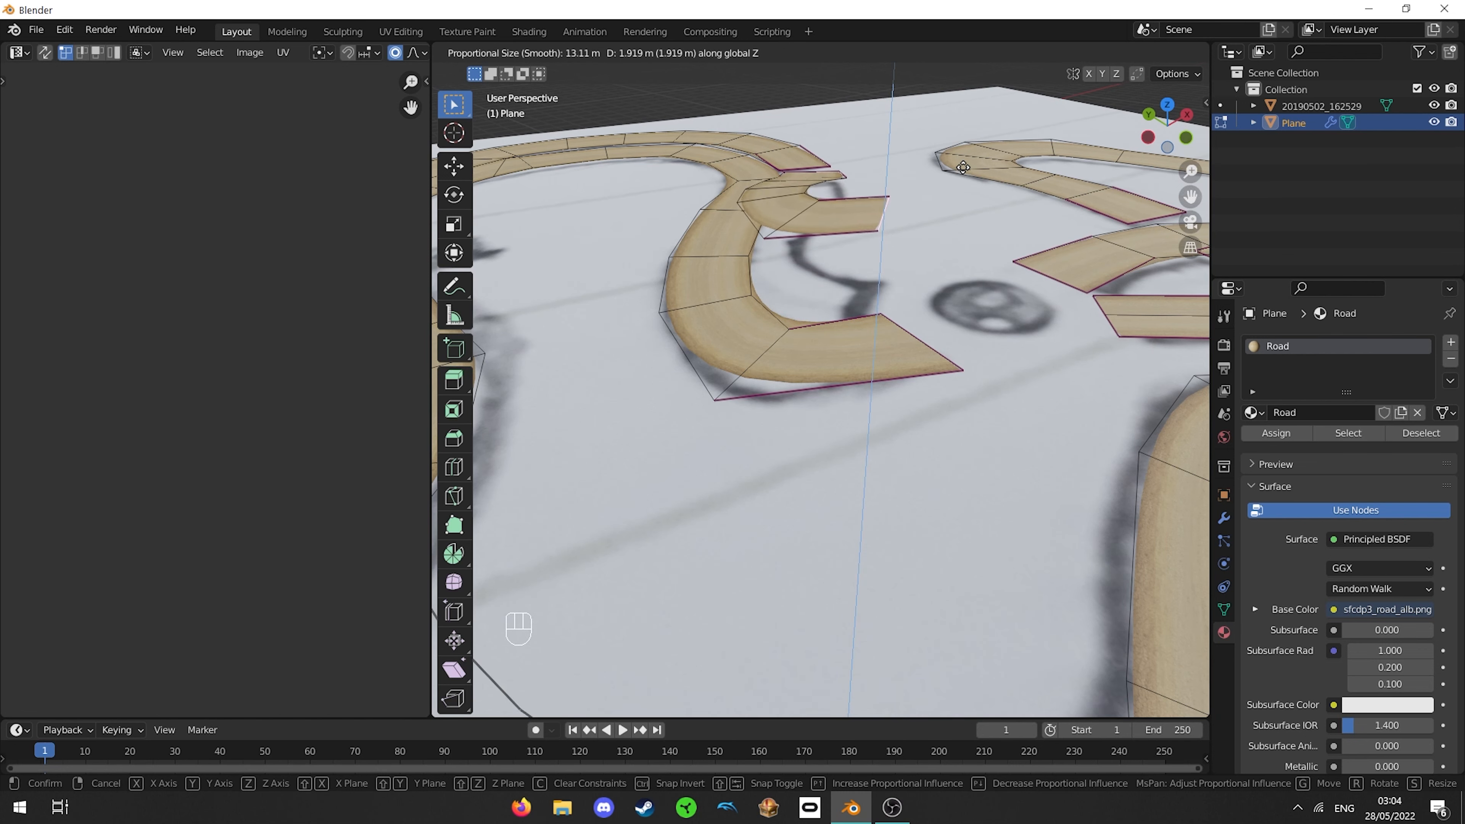
pyautogui.press('Escape')
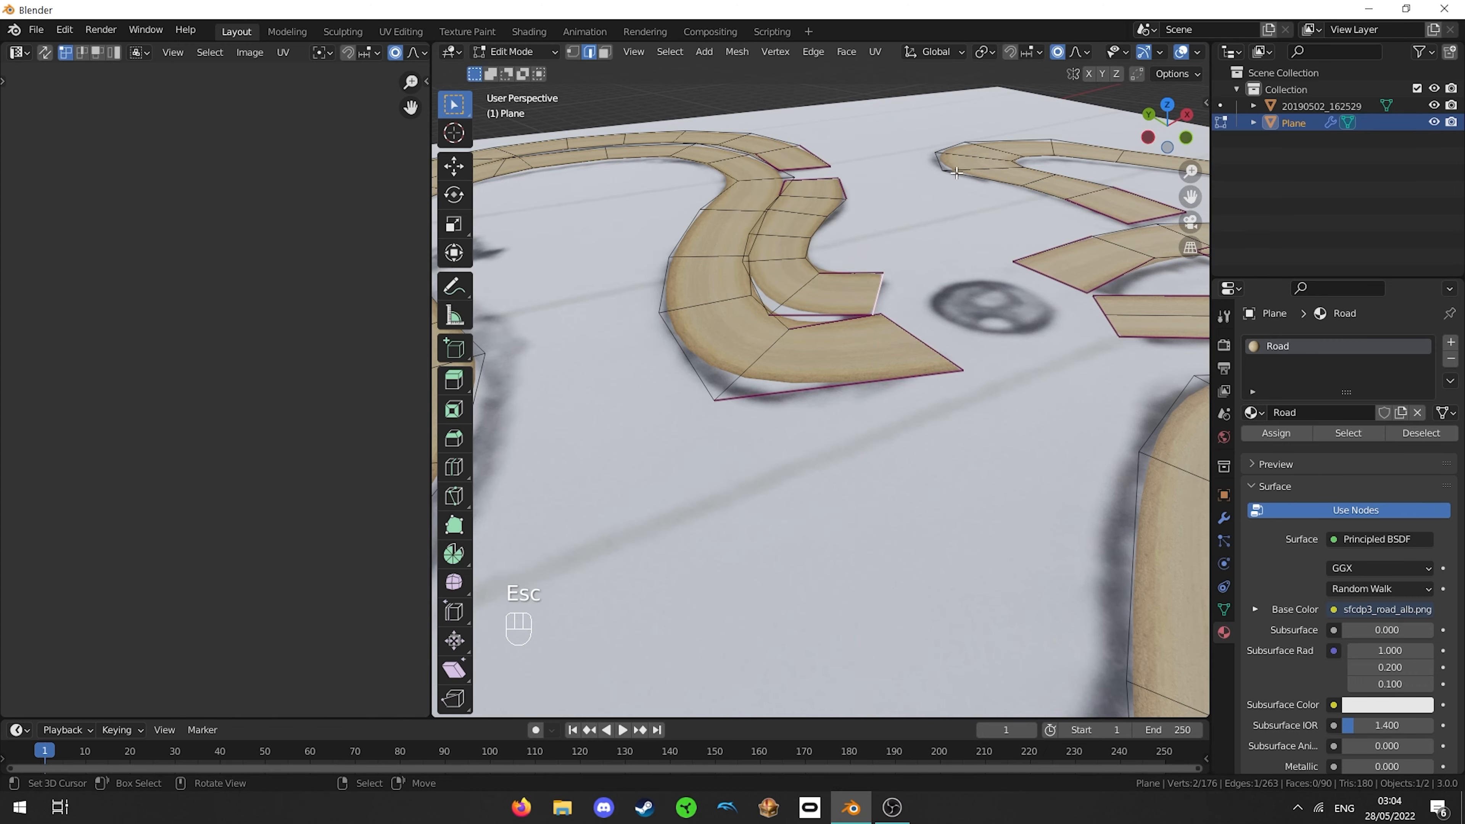
# - Lower the free end edge of the longer strip beside the short one along Z, with a proportional size of about 28 m
pyautogui.scroll(-5, 960, 169)
pyautogui.keyDown('shift'); pyautogui.moveTo(877, 421); pyautogui.dragTo(1015, 385, button='middle'); pyautogui.keyUp('shift')
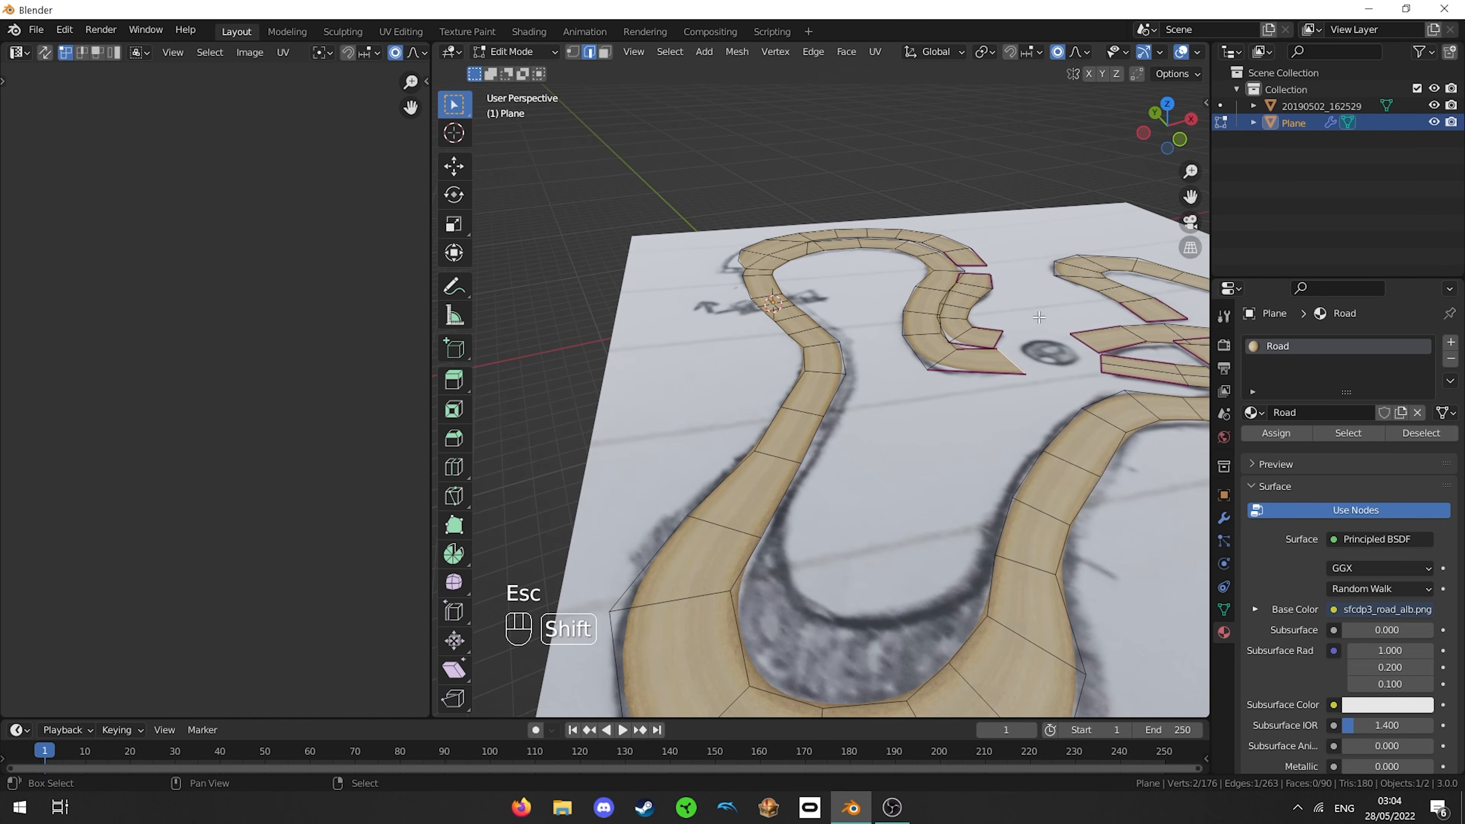
pyautogui.keyDown('shift'); pyautogui.moveTo(1039, 317); pyautogui.dragTo(952, 314, button='middle'); pyautogui.keyUp('shift')
pyautogui.scroll(3, 922, 338)
pyautogui.press('g')
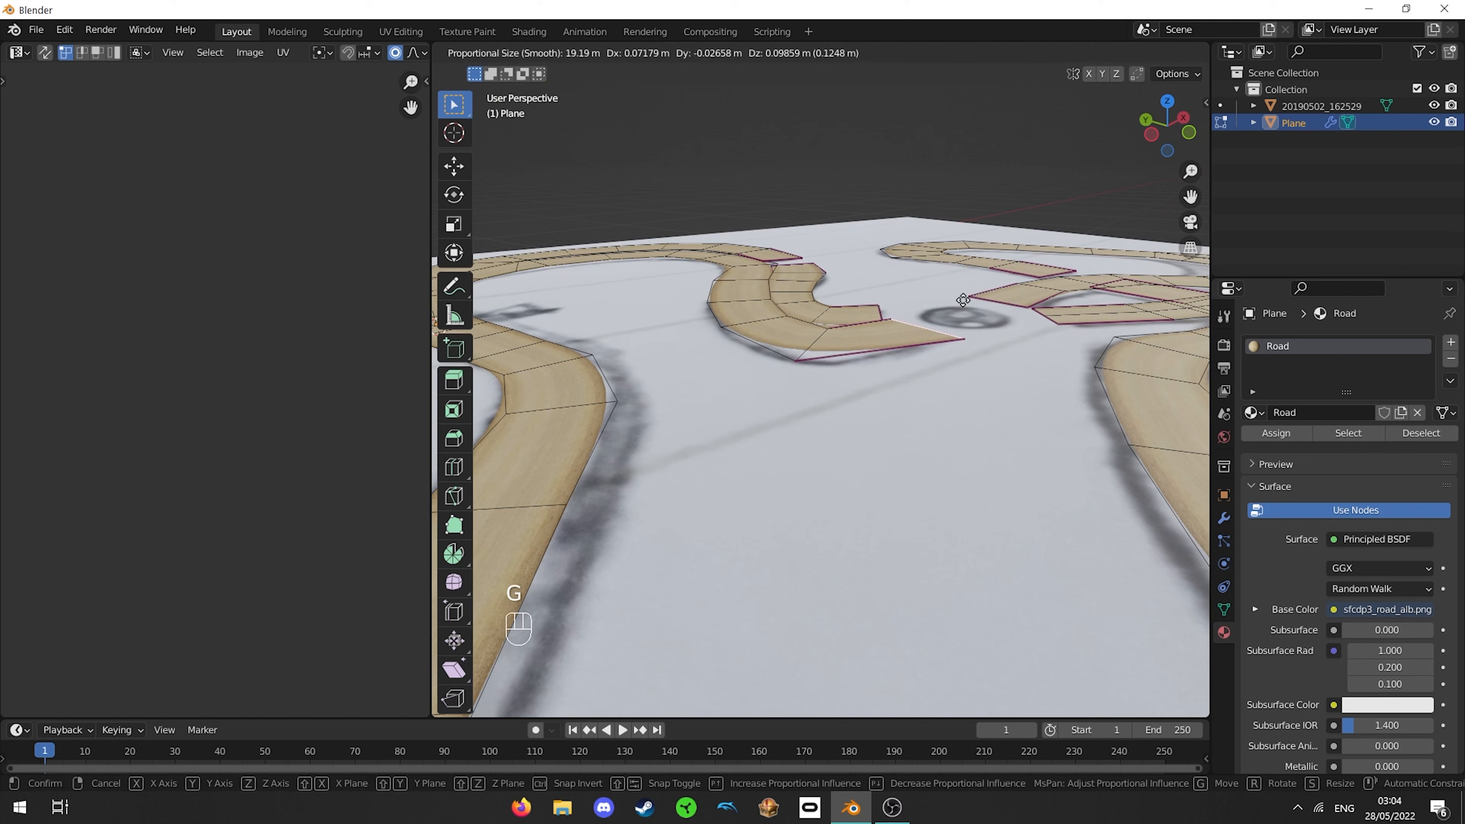
pyautogui.press('z')
pyautogui.scroll(-4, 964, 315)
pyautogui.click(969, 333)
pyautogui.scroll(-4, 965, 334)
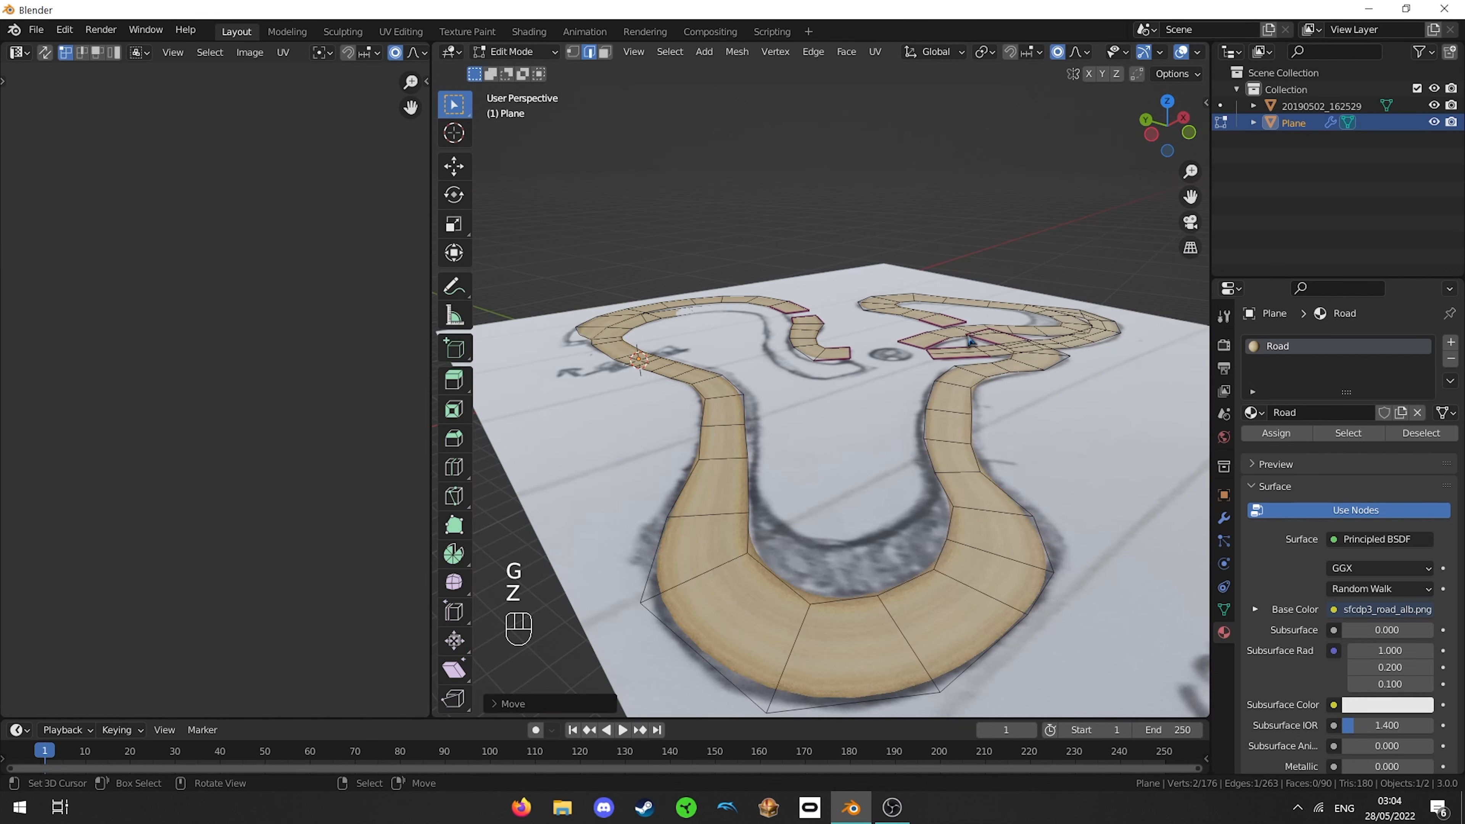
# - Leave mesh editing and hide the 20190502_162529 reference sketch
pyautogui.press('Tab')
pyautogui.click(912, 381)
pyautogui.click(1433, 107)
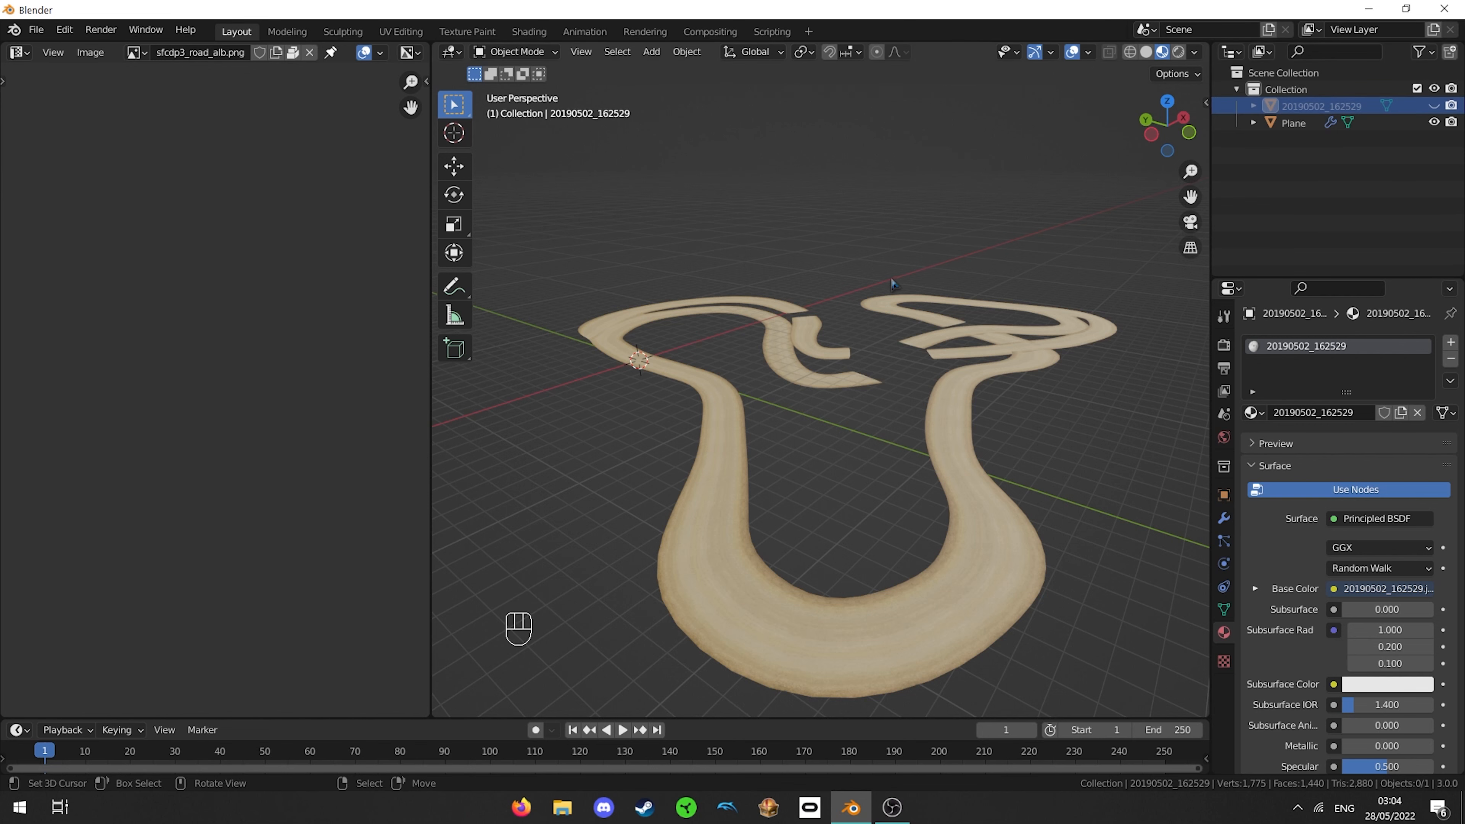
# - Reopen the road mesh for editing and lower the longer strip's end edge further along Z with a proportional size of 28.1 m
pyautogui.click(839, 314)
pyautogui.press('Tab')
pyautogui.scroll(5, 919, 383)
pyautogui.press('g')
pyautogui.press('z')
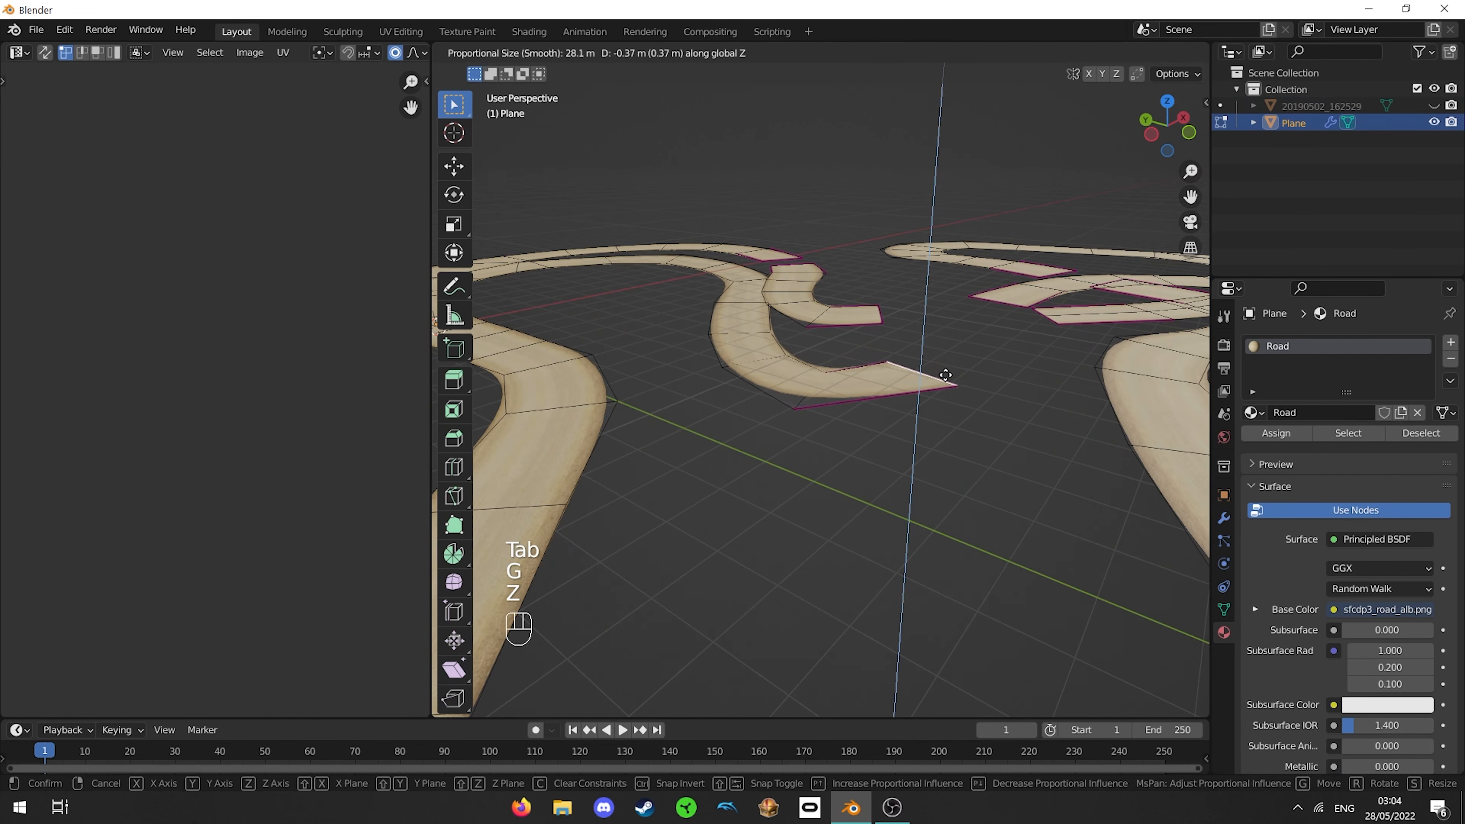
pyautogui.click(945, 382)
# - Lower the short strip's free end edge about 0.5 m along Z with a proportional size of about 21 m
pyautogui.click(891, 312)
pyautogui.press('g')
pyautogui.press('z')
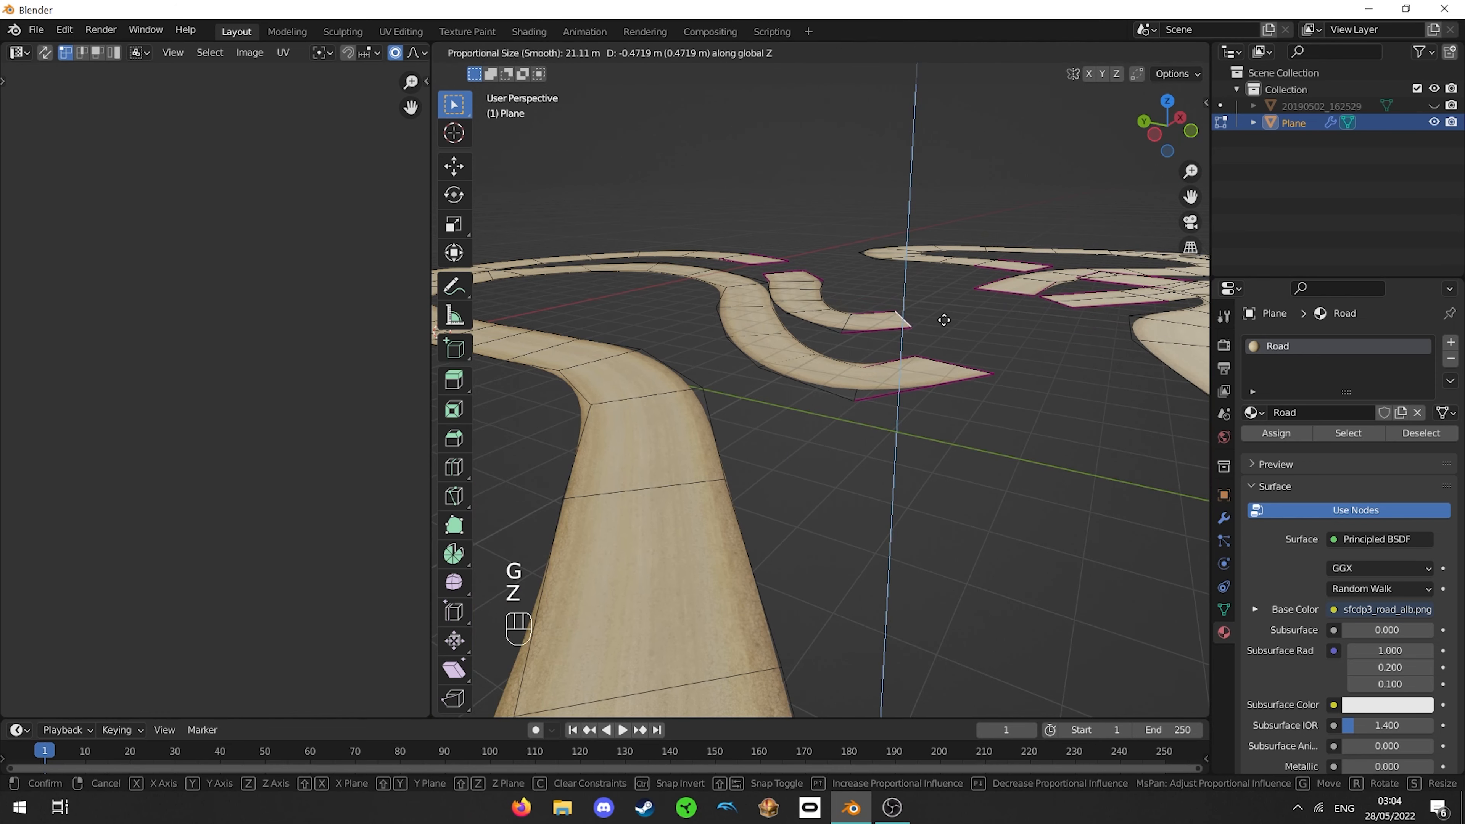
pyautogui.click(944, 324)
pyautogui.press('Tab')
pyautogui.press('Tab')
pyautogui.moveTo(867, 304); pyautogui.dragTo(910, 295, button='middle')
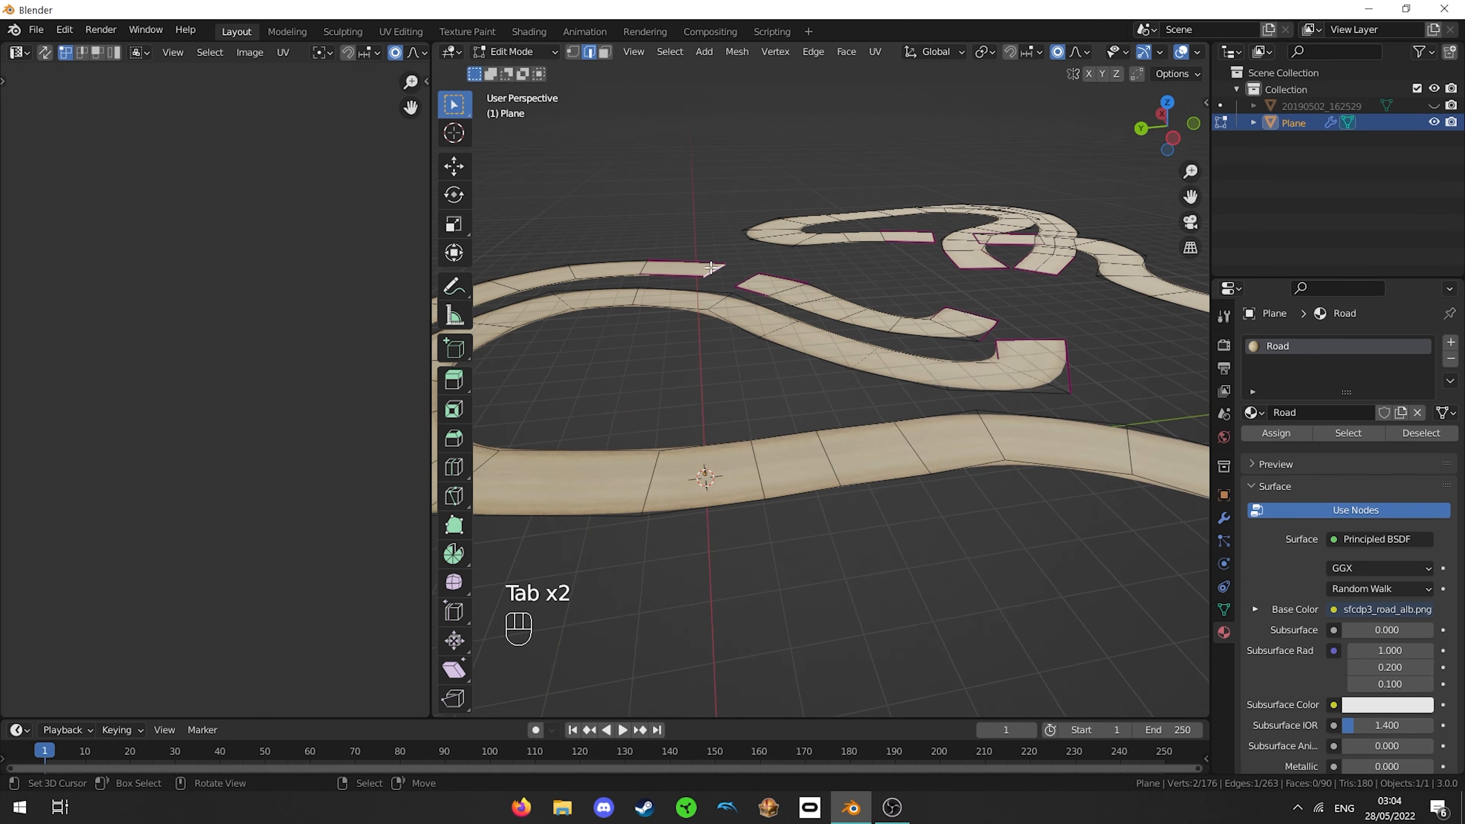
# - Raise the end edge of the strip facing the short strip's other end about 0.28 m along Z, with a proportional size of 15.86 m
pyautogui.moveTo(711, 267); pyautogui.dragTo(761, 260, button='middle')
pyautogui.press('g')
pyautogui.press('z')
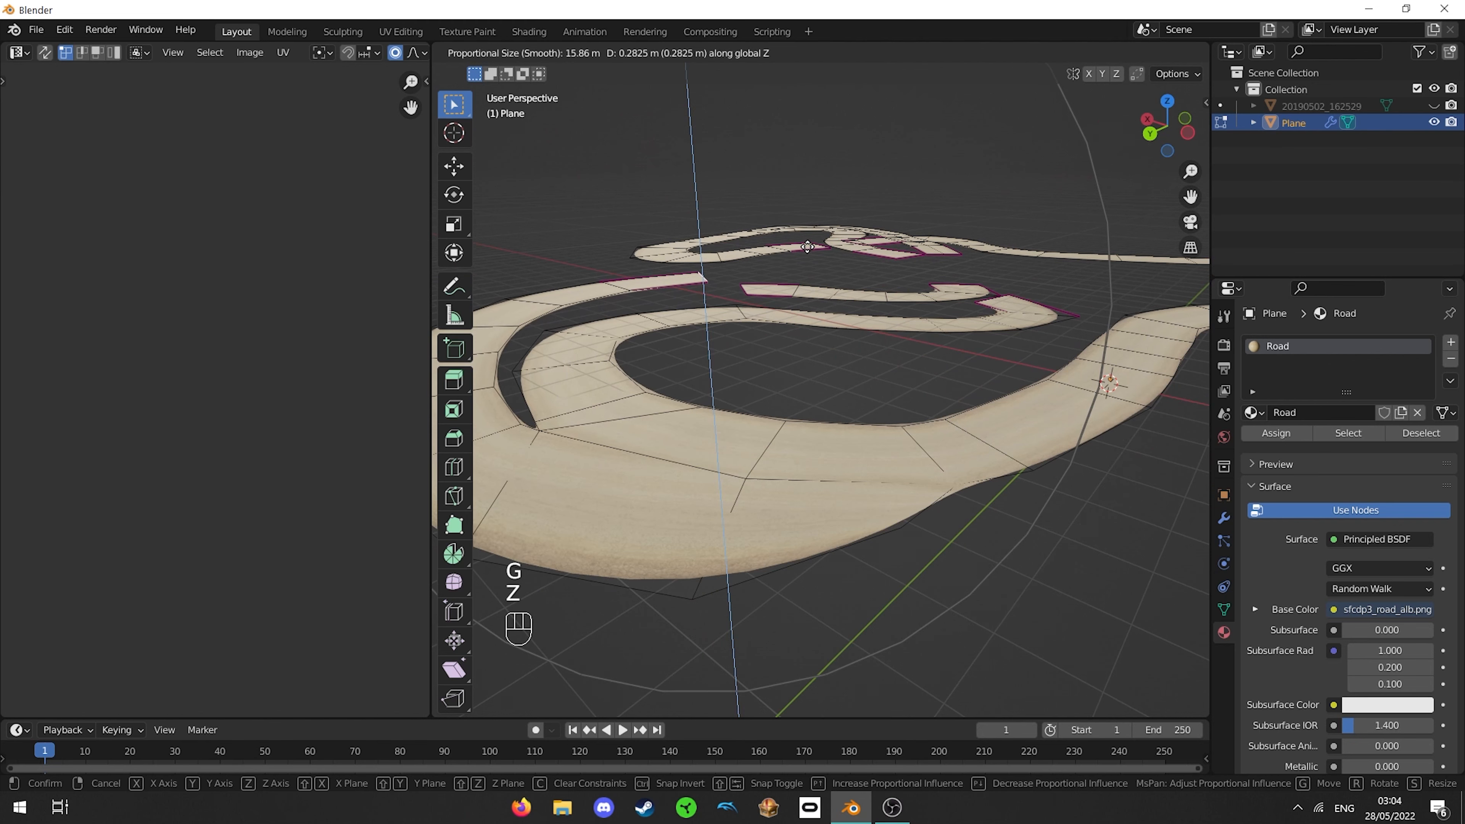
pyautogui.click(808, 248)
pyautogui.press('Tab')
pyautogui.moveTo(808, 248); pyautogui.dragTo(829, 287, button='middle')
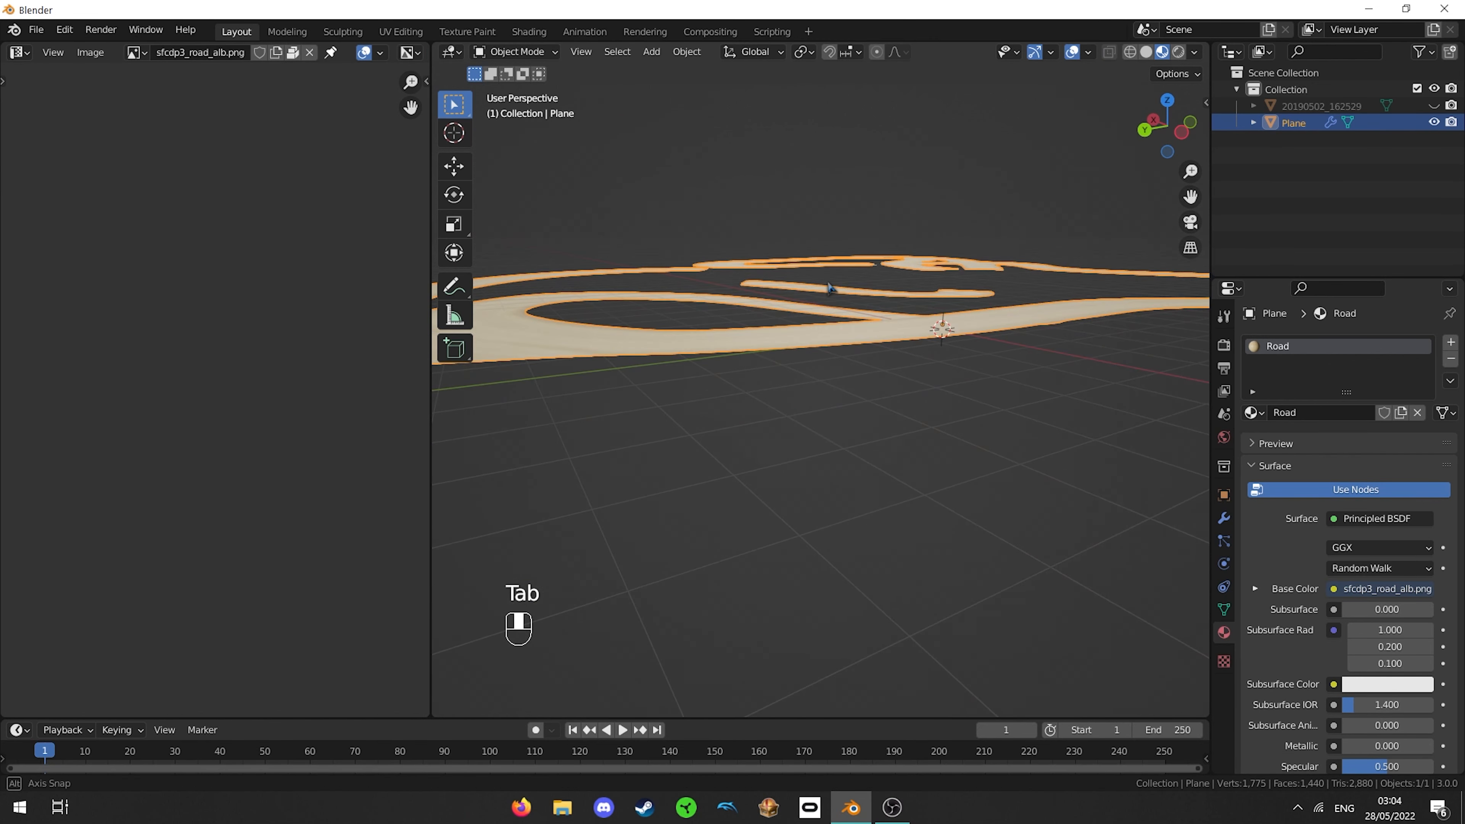
# - Fine-tune that end edge's height along Z, finishing with a drop of about 0.06 m at a proportional size of 17.45 m
pyautogui.press('Tab')
pyautogui.press('g')
pyautogui.press('z')
pyautogui.press('g')
pyautogui.press('z')
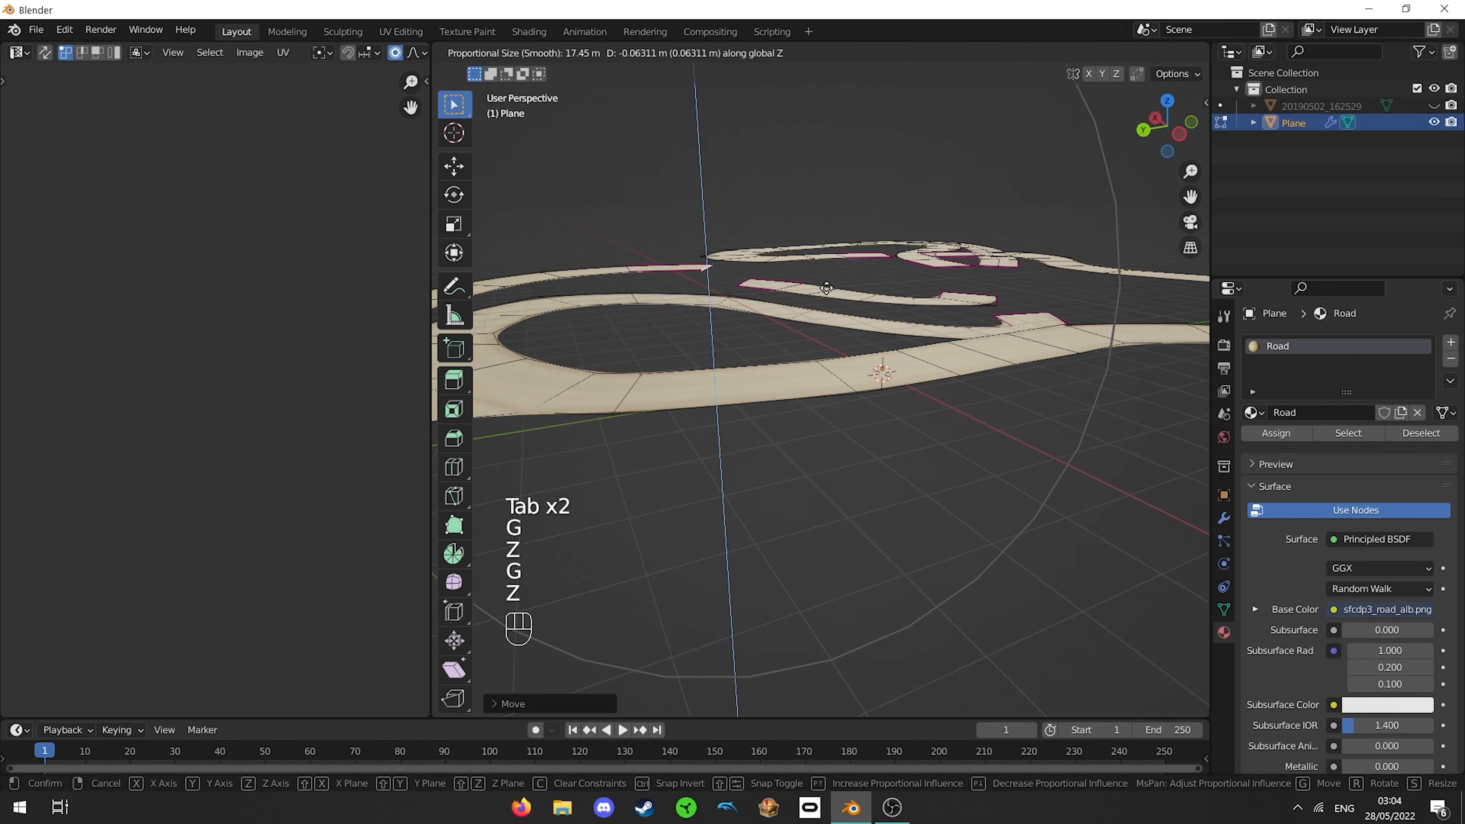
pyautogui.click(826, 287)
pyautogui.press('Tab')
pyautogui.moveTo(827, 288); pyautogui.dragTo(984, 287, button='middle')
pyautogui.press('Tab')
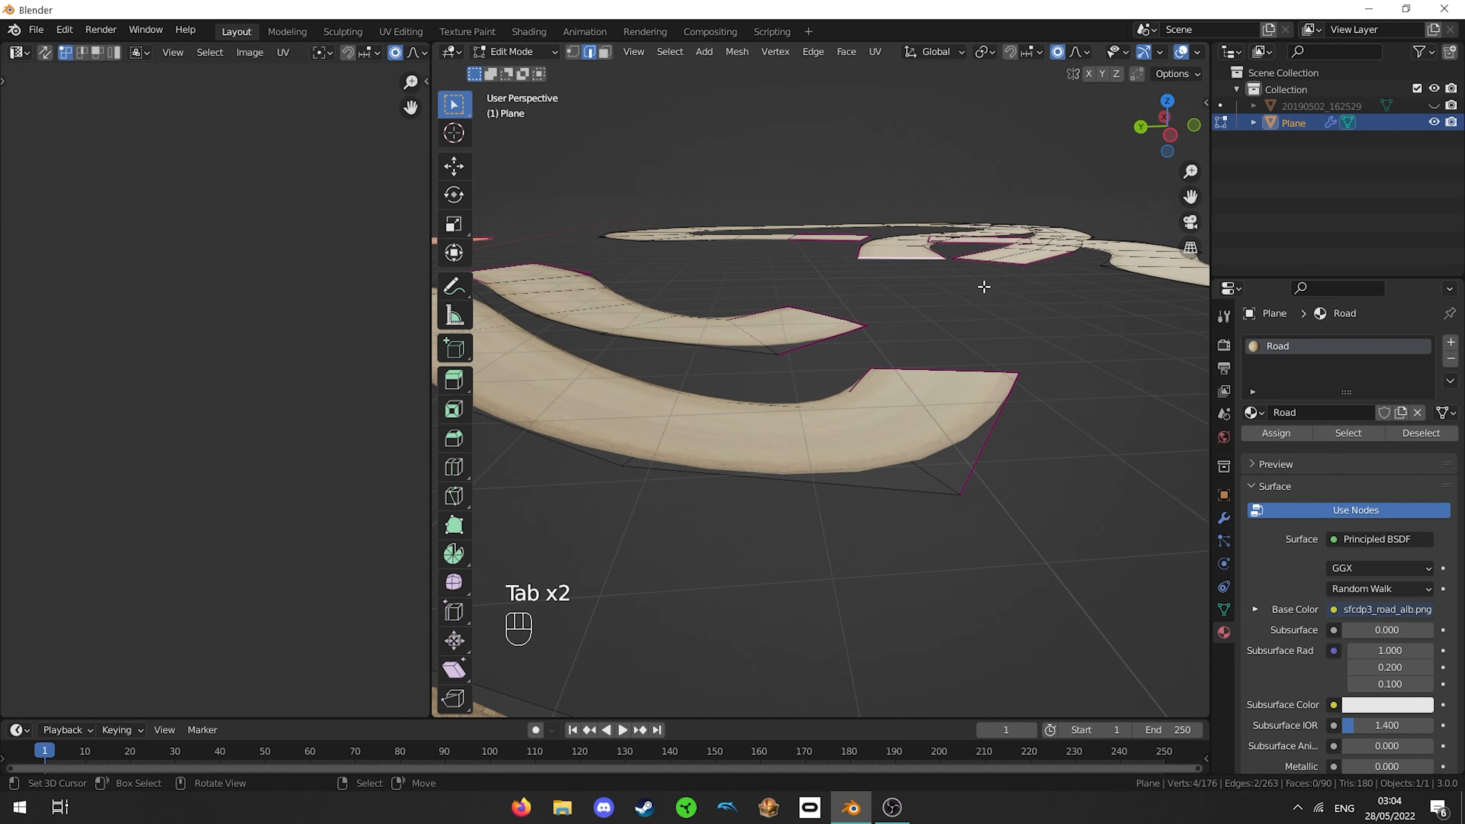
# - Try to lower the two end edges of the far split strip along Z, and undo the move
pyautogui.press('g')
pyautogui.press('z')
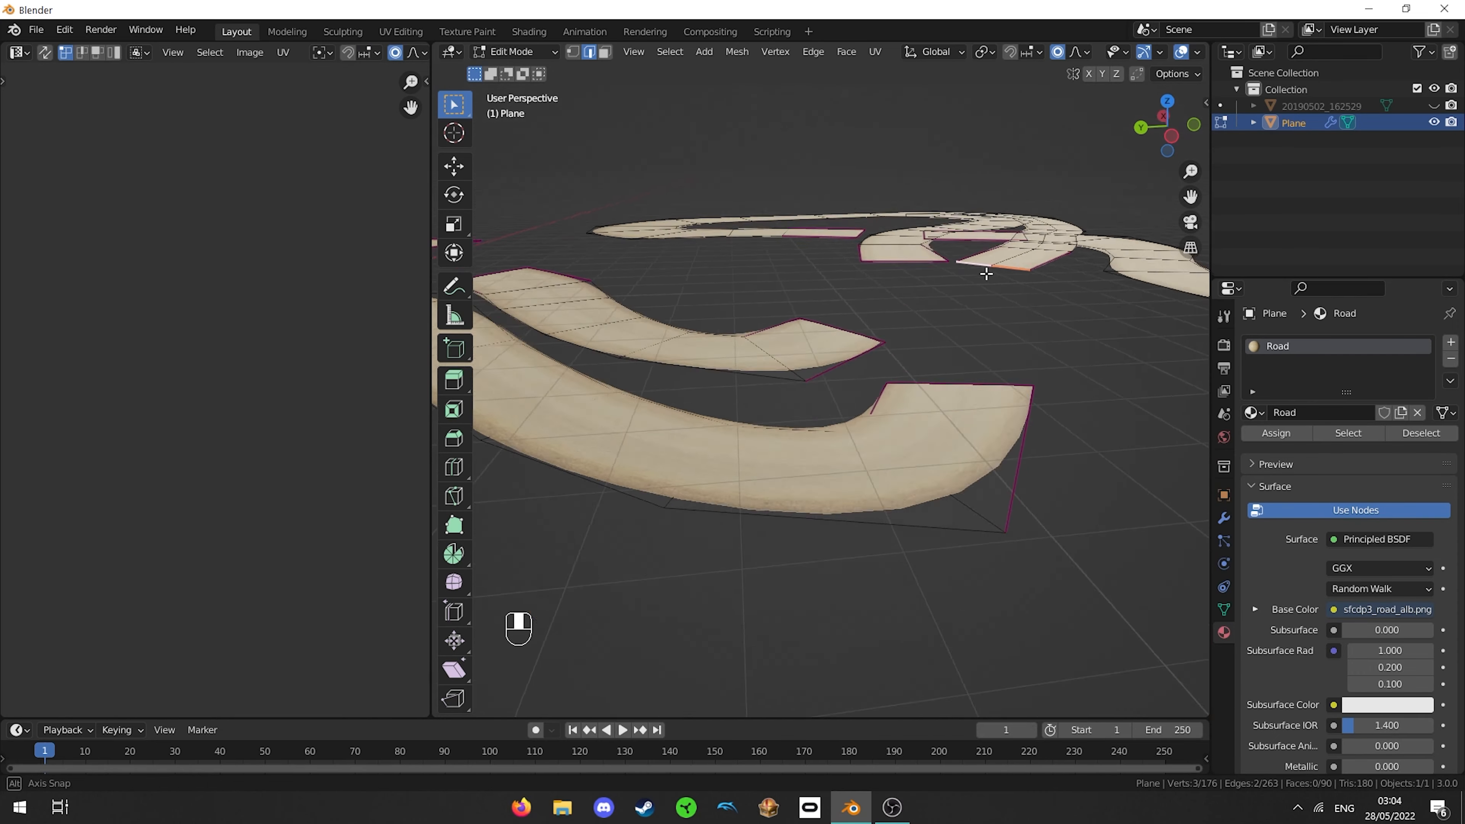
pyautogui.rightClick(977, 303)
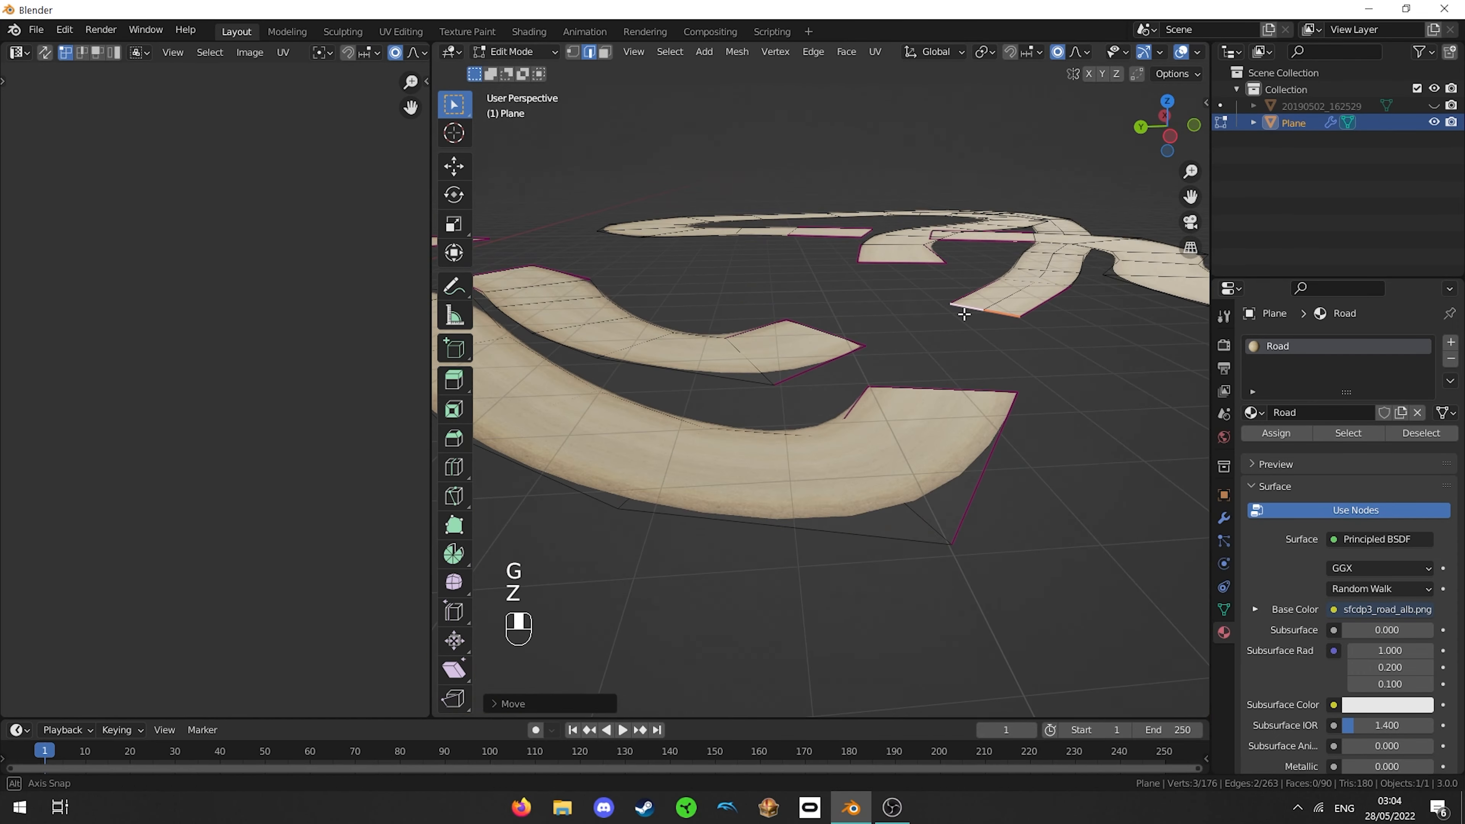
pyautogui.hotkey('ctrl', 'z')
# - Lower the two end edges of the far split strip along Z in two moves, starting with a proportional size of about 50 m
pyautogui.press('g')
pyautogui.press('z')
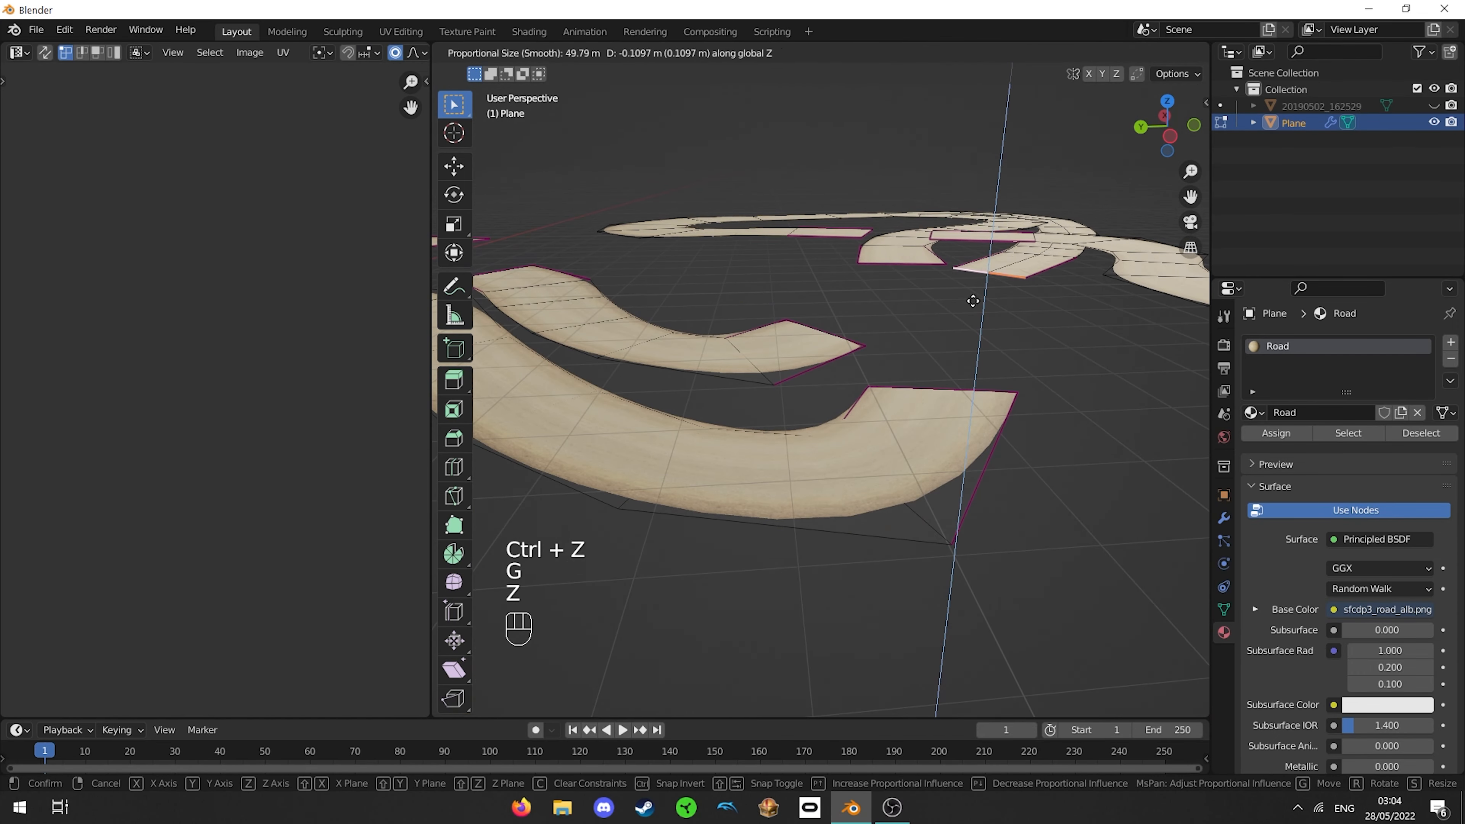
pyautogui.click(954, 331)
pyautogui.moveTo(948, 336); pyautogui.dragTo(1005, 317, button='middle')
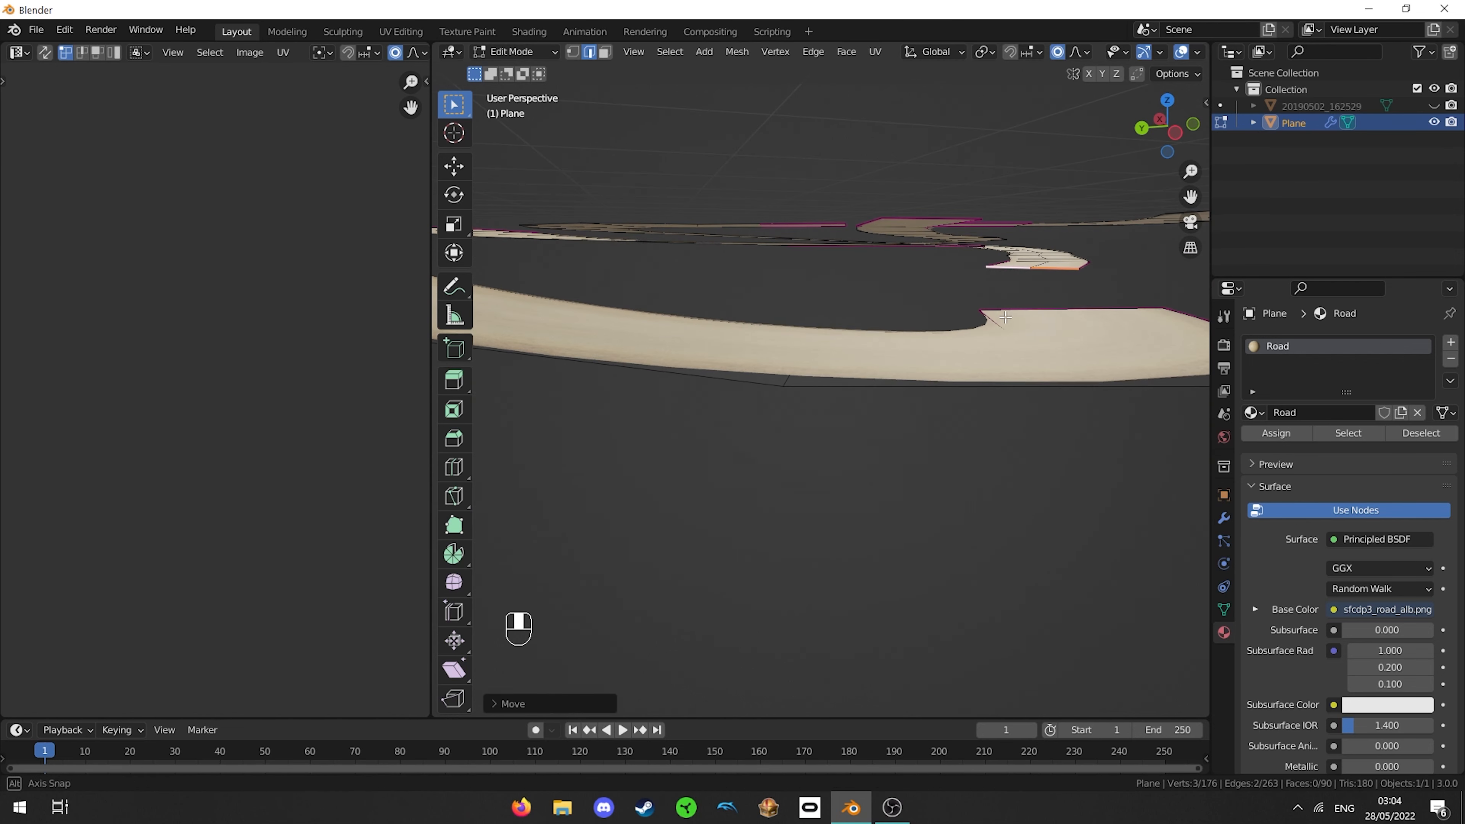
pyautogui.press('g')
pyautogui.press('z')
pyautogui.click(975, 349)
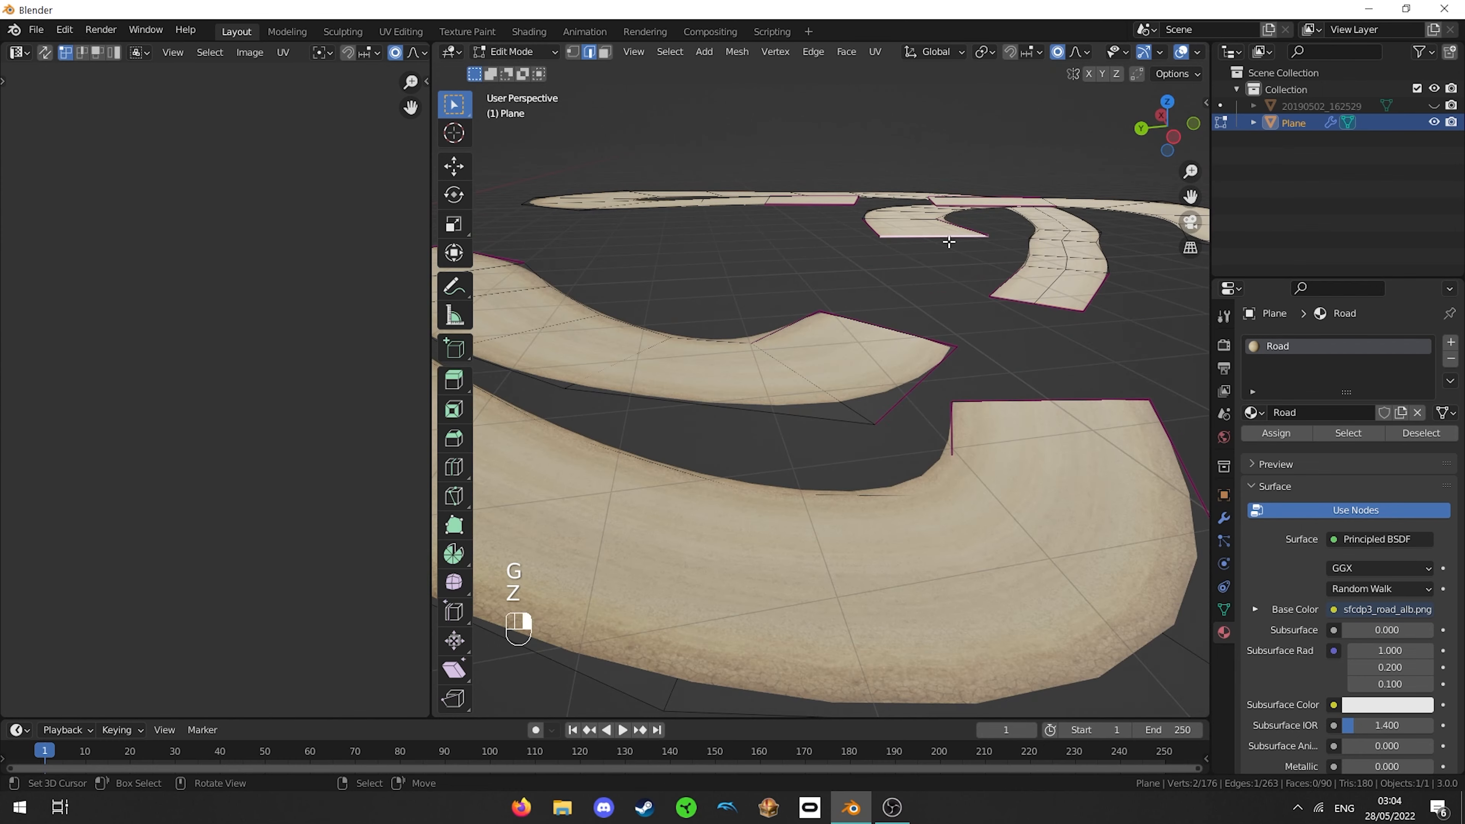
# - Lower the end edge of the strip beside the split one along Z with a proportional size of 30.91 m
pyautogui.press('g')
pyautogui.press('z')
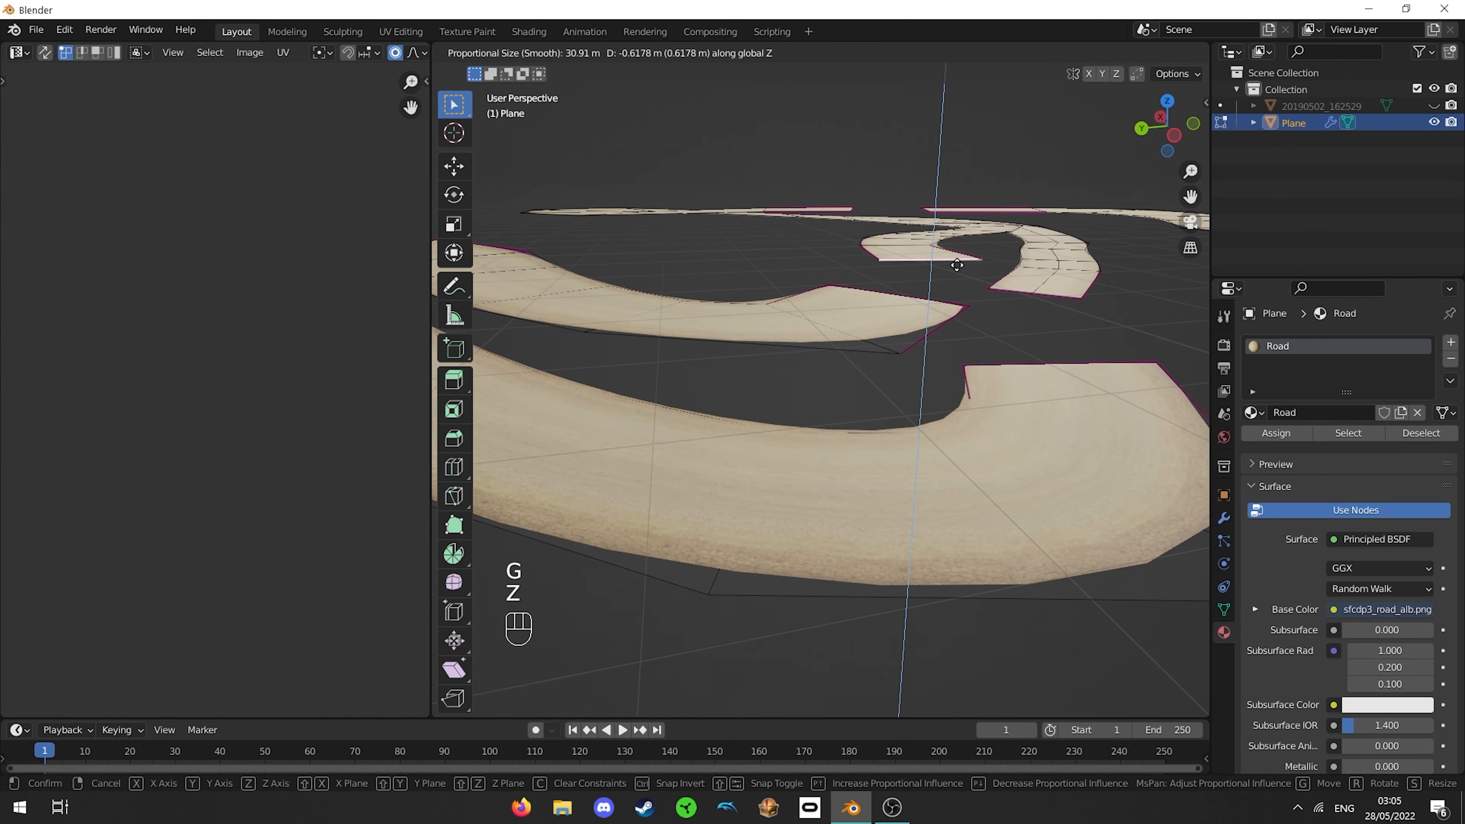
pyautogui.click(957, 281)
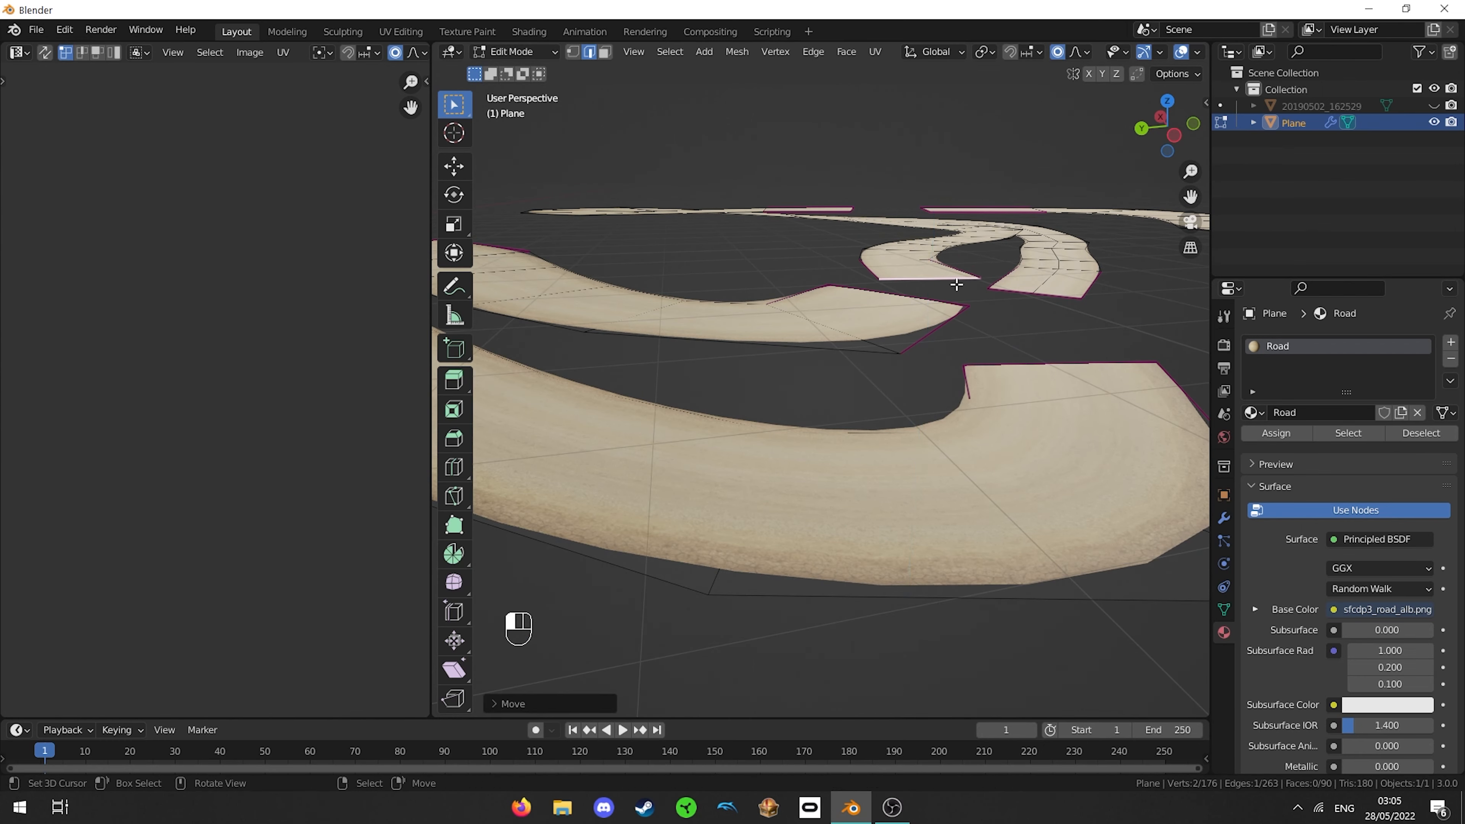
pyautogui.press('Tab')
pyautogui.moveTo(955, 293); pyautogui.dragTo(775, 340, button='middle')
pyautogui.press('Tab')
pyautogui.scroll(-3, 909, 343)
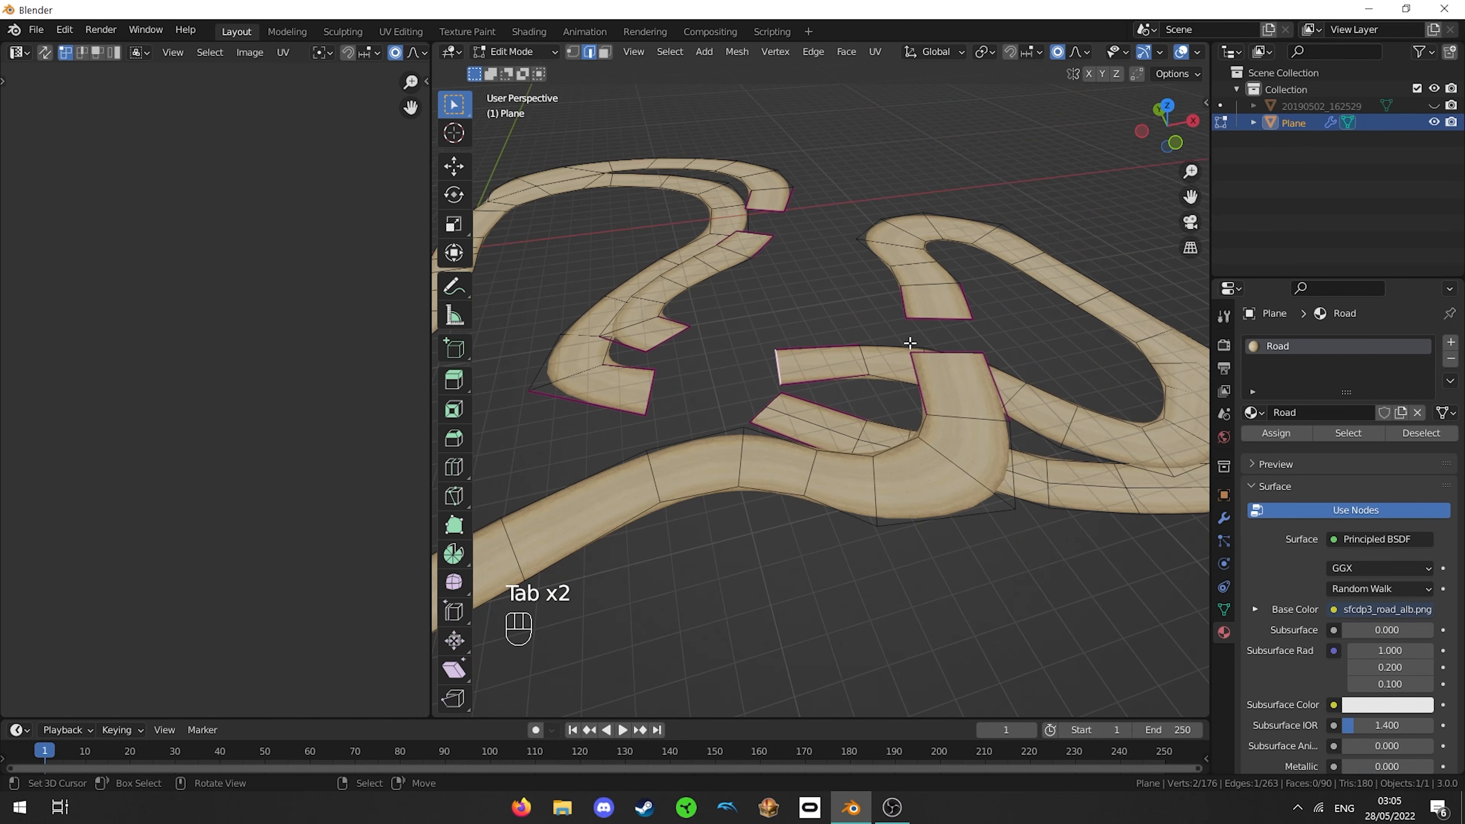
# - Lower the free end edge of the adjoining loop strip about 0.42 m along Z with a proportional size of 21.11 m
pyautogui.moveTo(909, 343); pyautogui.dragTo(831, 289, button='middle')
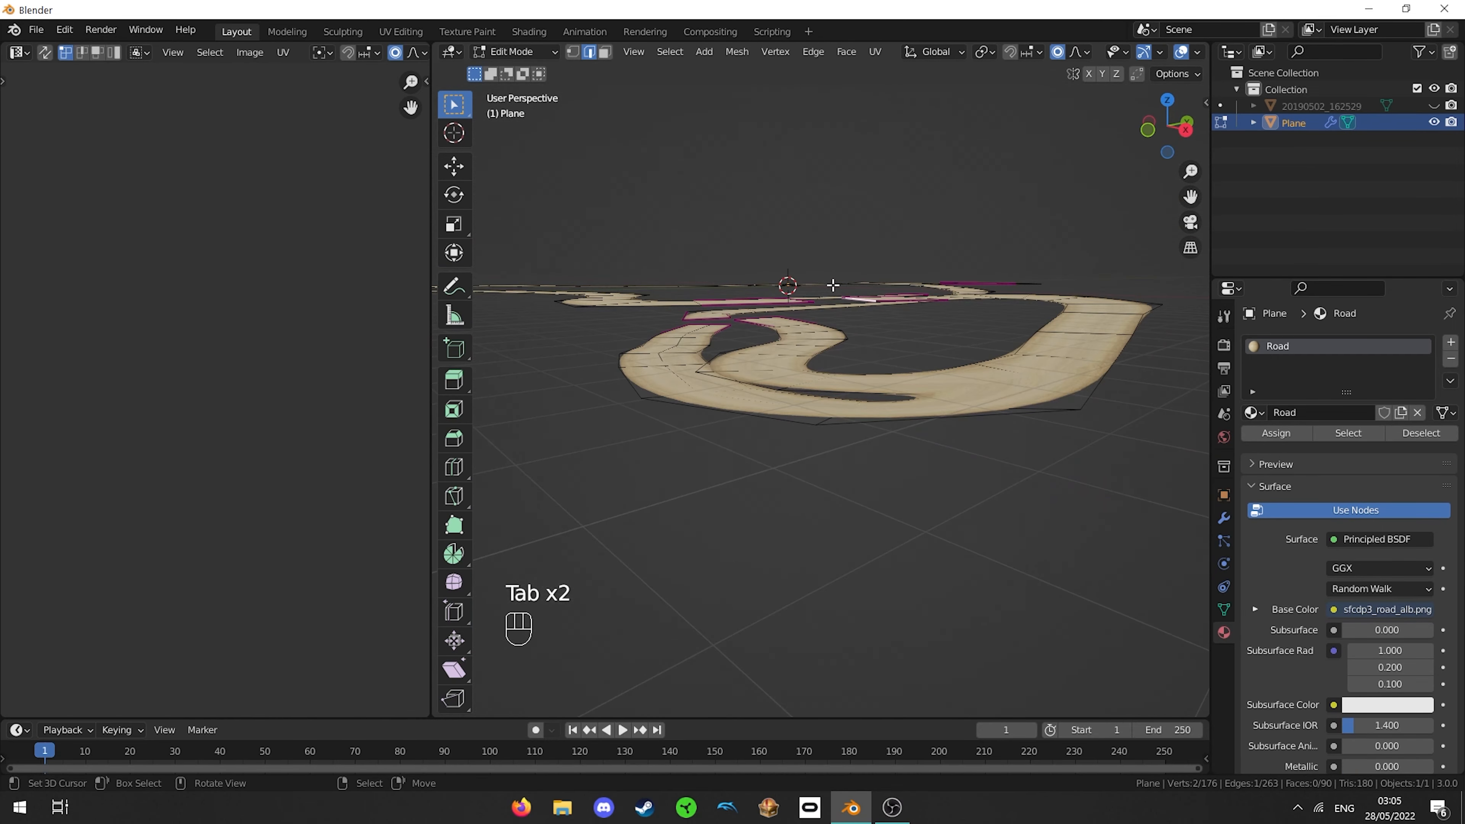
pyautogui.press('g')
pyautogui.press('z')
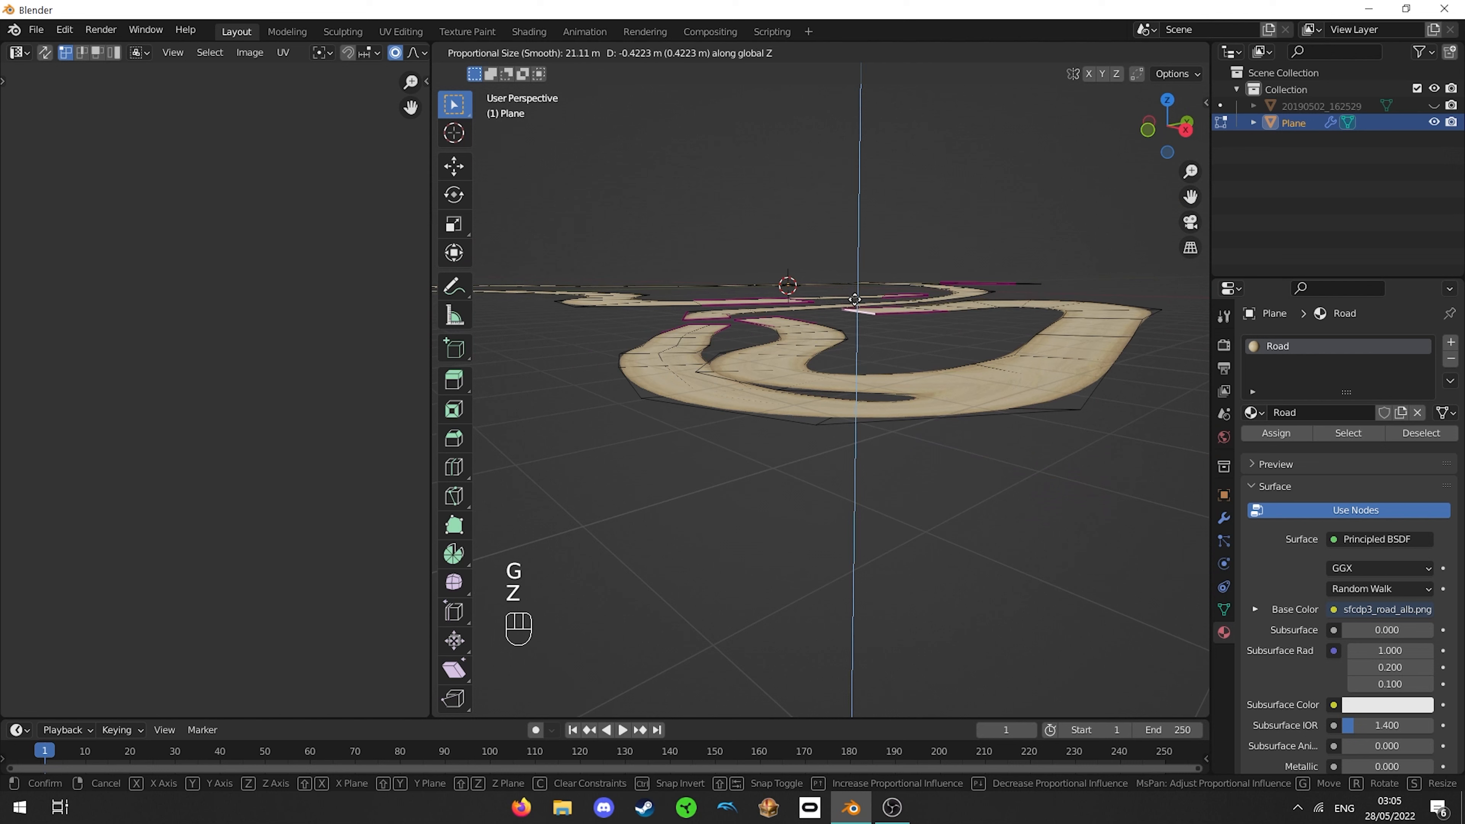
pyautogui.click(857, 301)
# - Rotate the lowered end edge by about 1.7° with a proportional size of 37.4
pyautogui.scroll(3, 889, 295)
pyautogui.press('r')
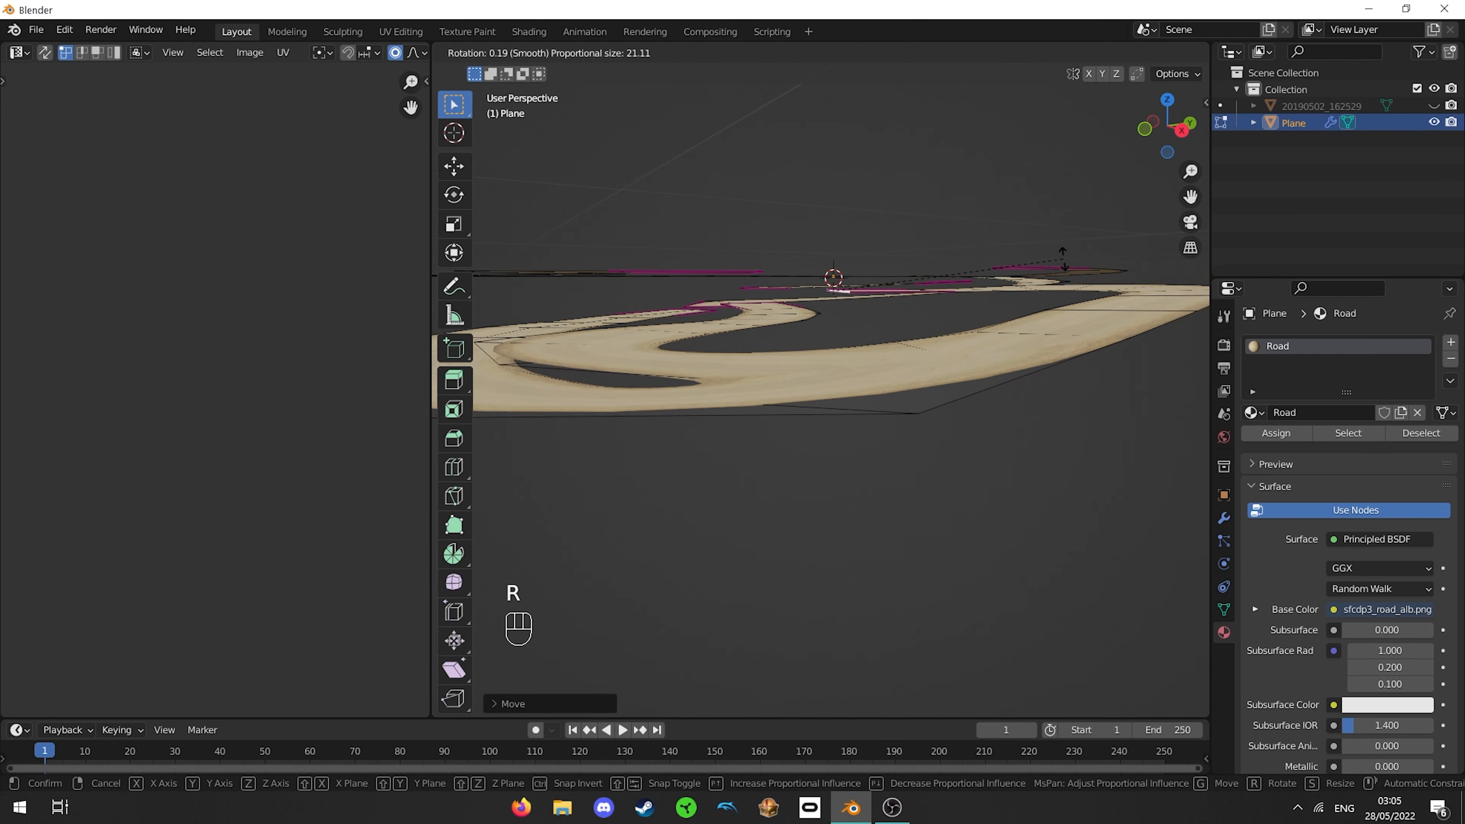
pyautogui.scroll(-6, 1064, 266)
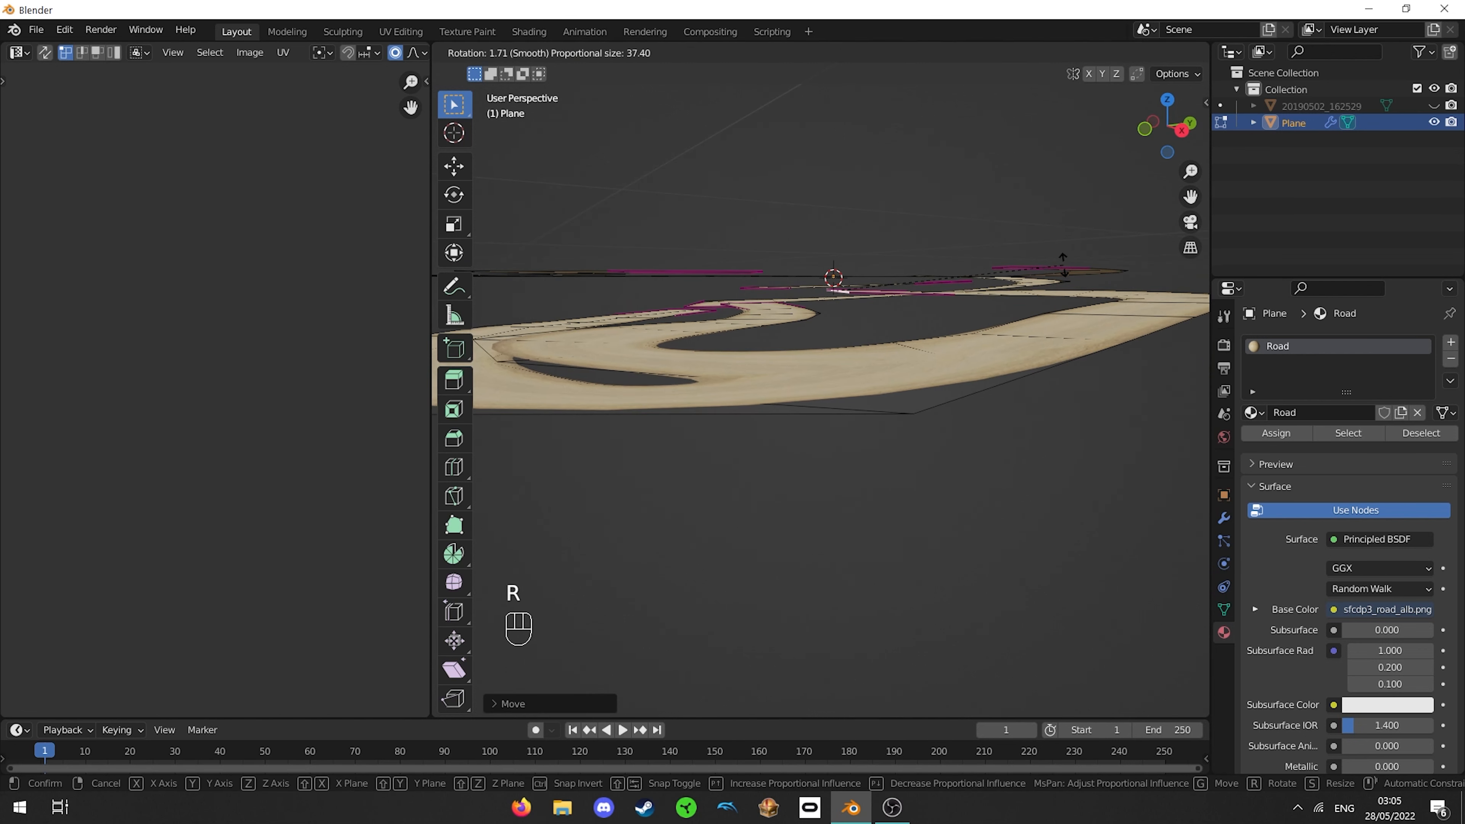
pyautogui.click(1064, 265)
# - Nudge the strip's free end edge slightly down along Z with a proportional size of 37.4 m
pyautogui.moveTo(1063, 268); pyautogui.dragTo(846, 317, button='middle')
pyautogui.scroll(5, 810, 327)
pyautogui.scroll(-5, 847, 317)
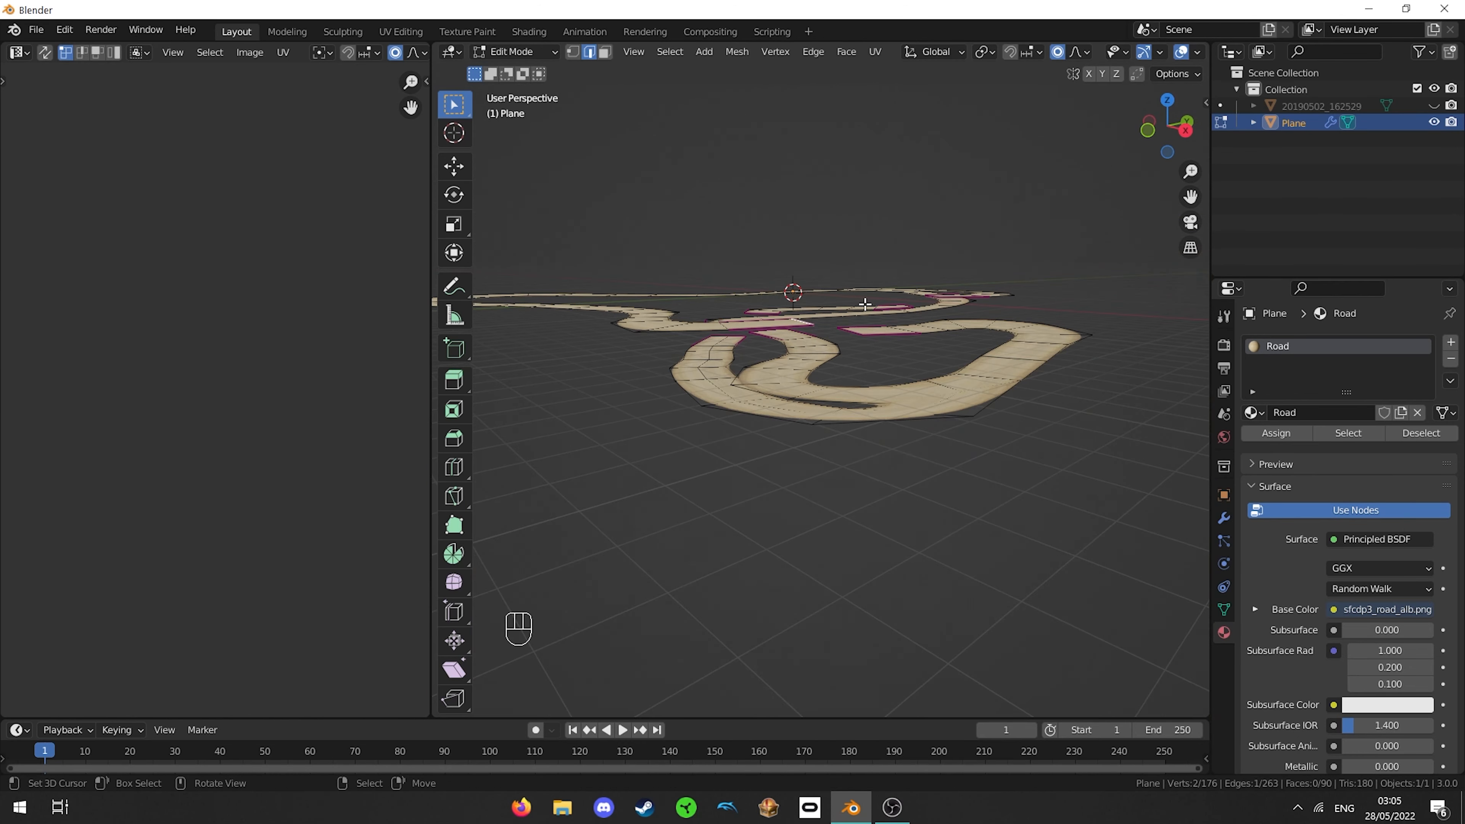
pyautogui.press('g')
pyautogui.press('z')
pyautogui.click(864, 307)
# - Try to tilt the strip's end edge with repeated rotations at a proportional size of 37.4, and undo the last three changes
pyautogui.press('r')
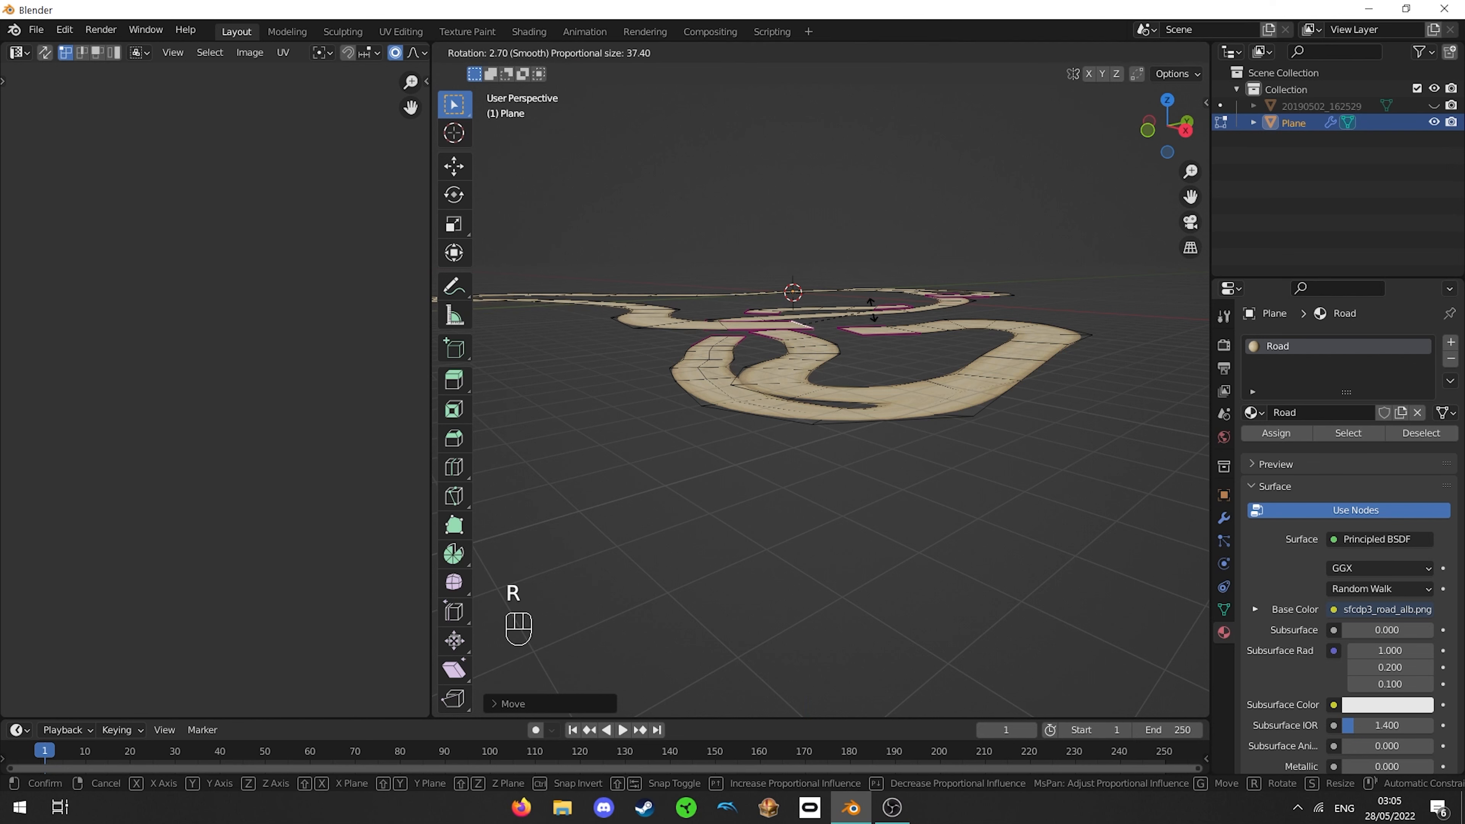
pyautogui.click(872, 314)
pyautogui.moveTo(872, 314); pyautogui.dragTo(901, 332, button='middle')
pyautogui.press('r')
pyautogui.click(876, 305)
pyautogui.press('r')
pyautogui.click(1046, 321)
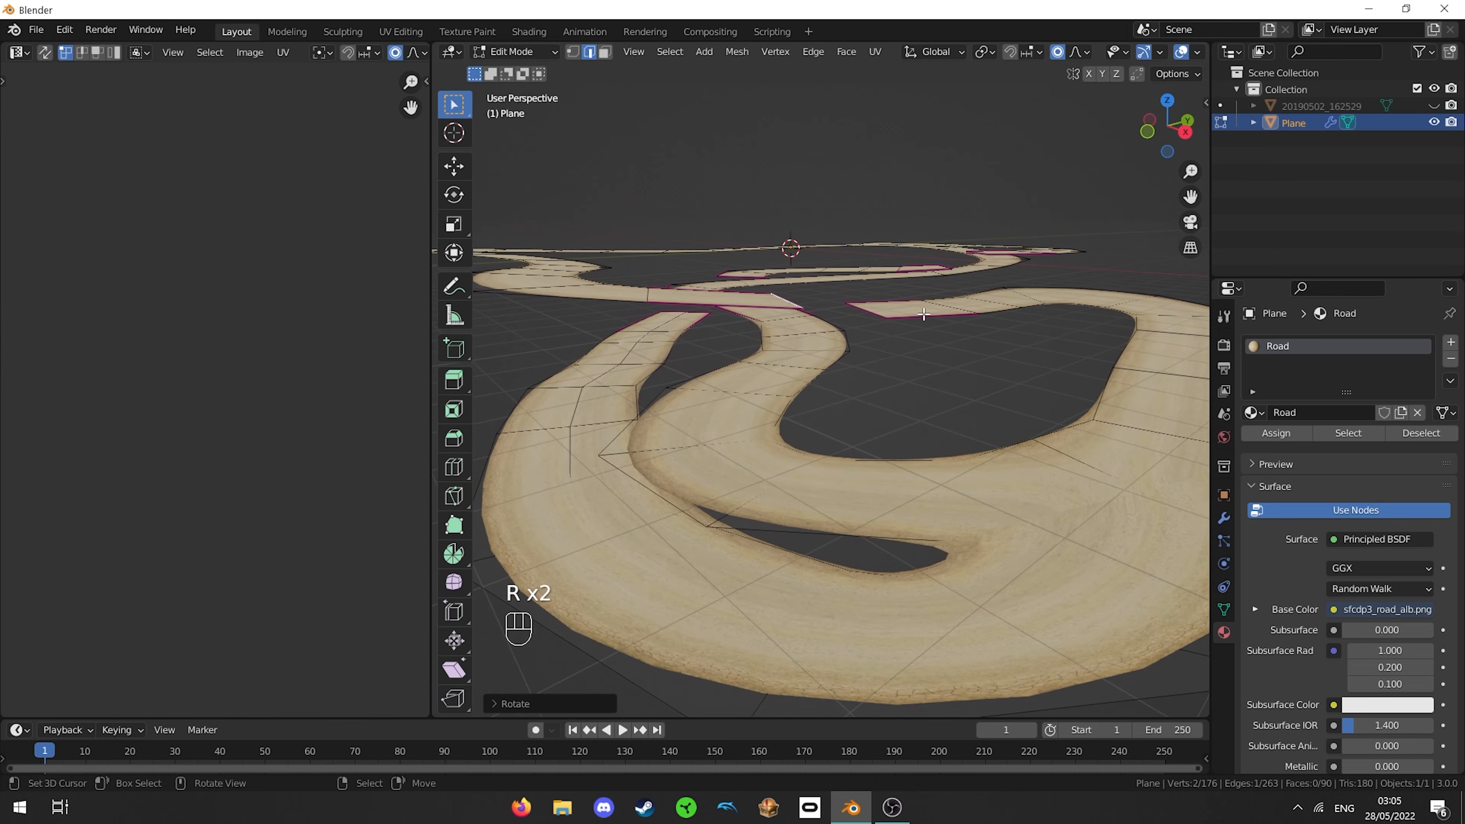
pyautogui.hotkey('ctrl', 'z')
pyautogui.hotkey('ctrl', 'z')
pyautogui.hotkey('ctrl', 'z')
# - Adjust the tilt and Z height of the strip's free end edge with a proportional size of about 11.9
pyautogui.moveTo(942, 309); pyautogui.dragTo(899, 297, button='middle')
pyautogui.press('r')
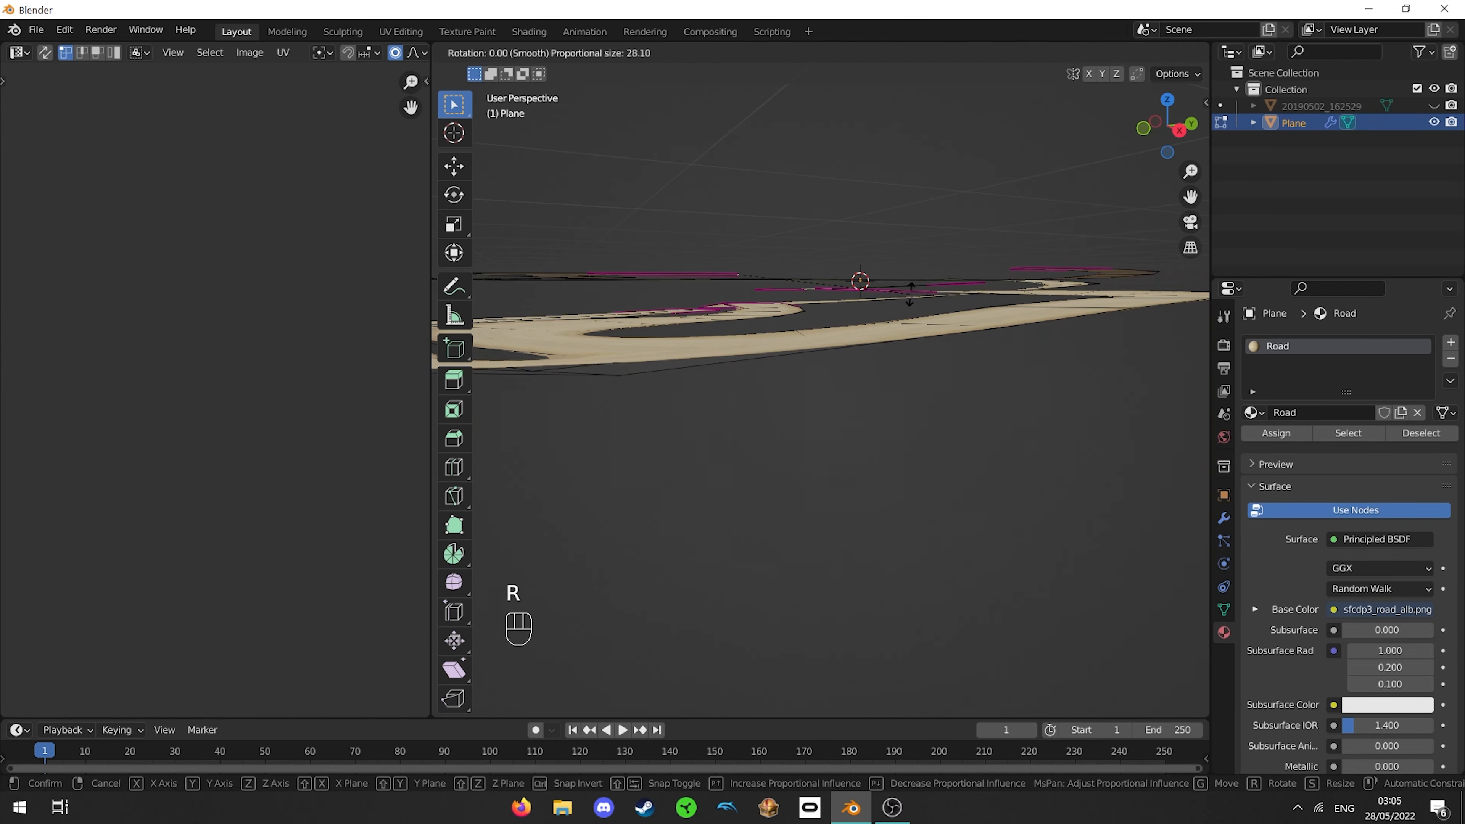
pyautogui.scroll(2, 909, 293)
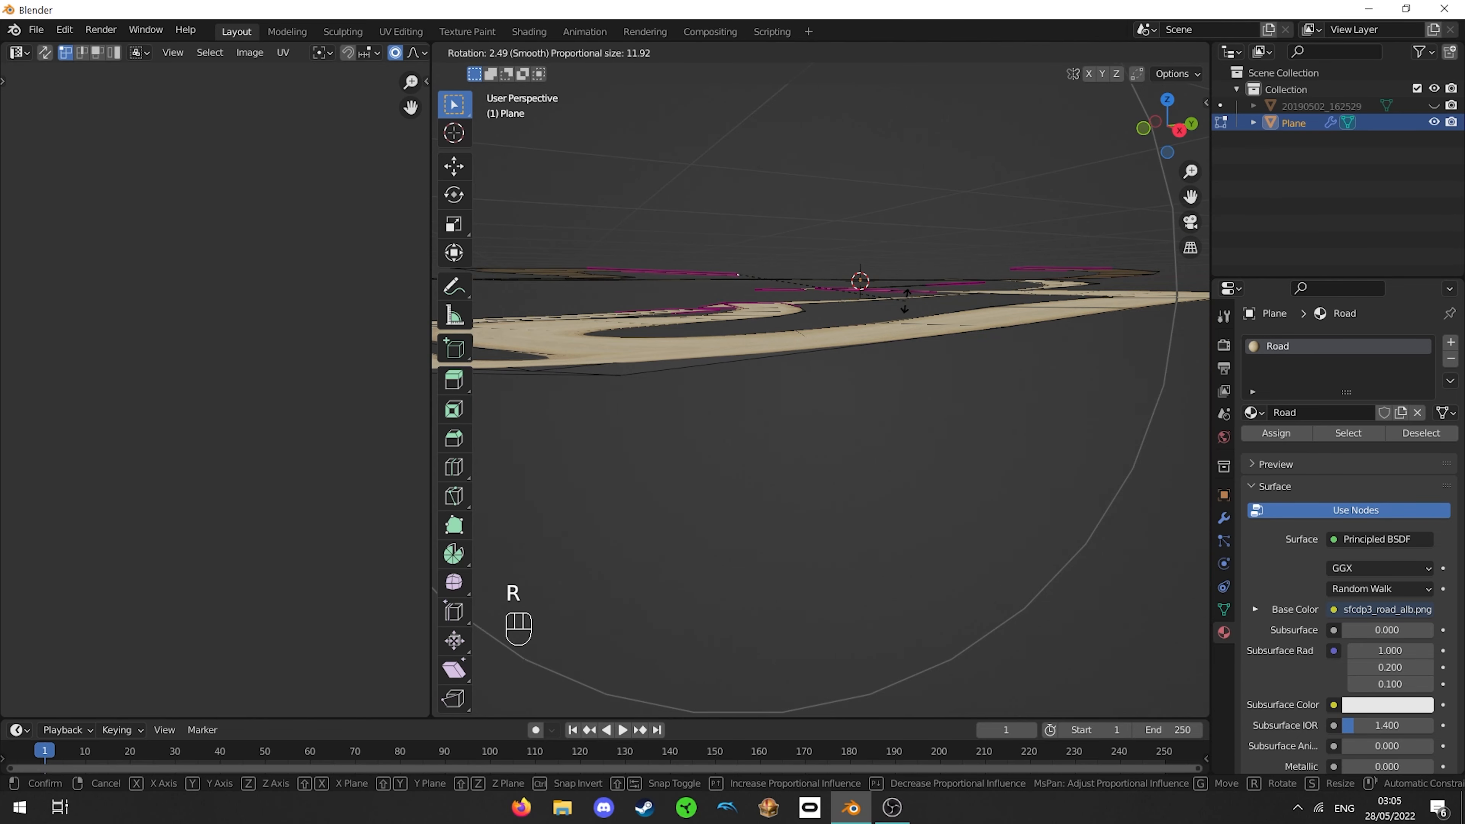
pyautogui.press('g')
pyautogui.press('z')
pyautogui.click(902, 304)
# - Raise the overlapping strip's free end edge along Z with a proportional size of 13.11 m, and check the road outside mesh editing
pyautogui.moveTo(902, 304); pyautogui.dragTo(866, 294, button='middle')
pyautogui.press('g')
pyautogui.press('z')
pyautogui.scroll(-1, 872, 281)
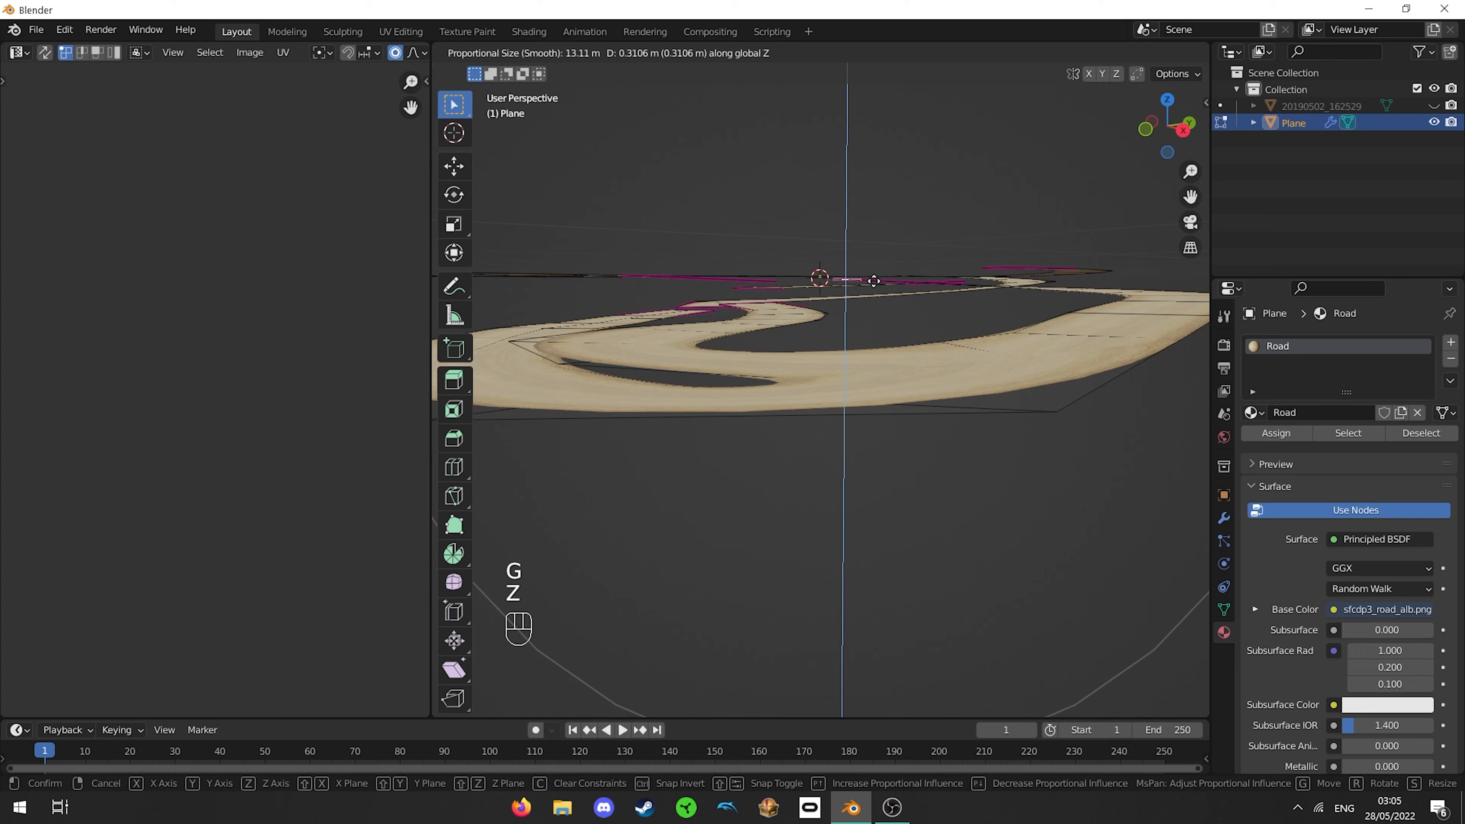
pyautogui.click(883, 274)
pyautogui.press('Tab')
pyautogui.moveTo(850, 293)
pyautogui.mouseDown(button='middle')
pyautogui.moveTo(922, 321)
pyautogui.moveTo(828, 283)
pyautogui.mouseUp(button='middle')
pyautogui.press('Tab')
# - Shift the raised end edge along Z again and rotate it about 0.55° with a proportional size of 9.85
pyautogui.press('g')
pyautogui.press('z')
pyautogui.click(795, 281)
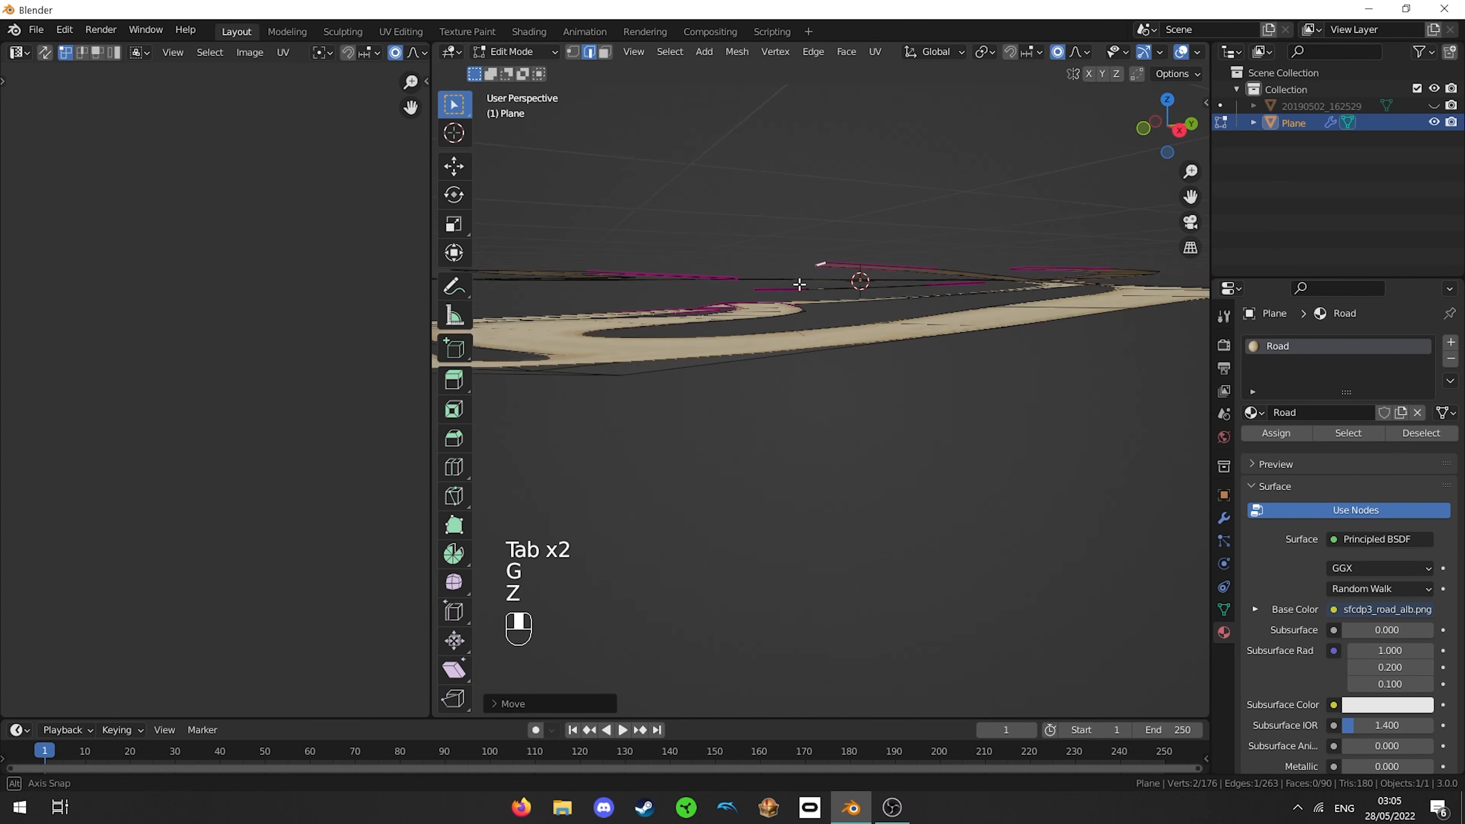
pyautogui.press('r')
pyautogui.scroll(1, 928, 256)
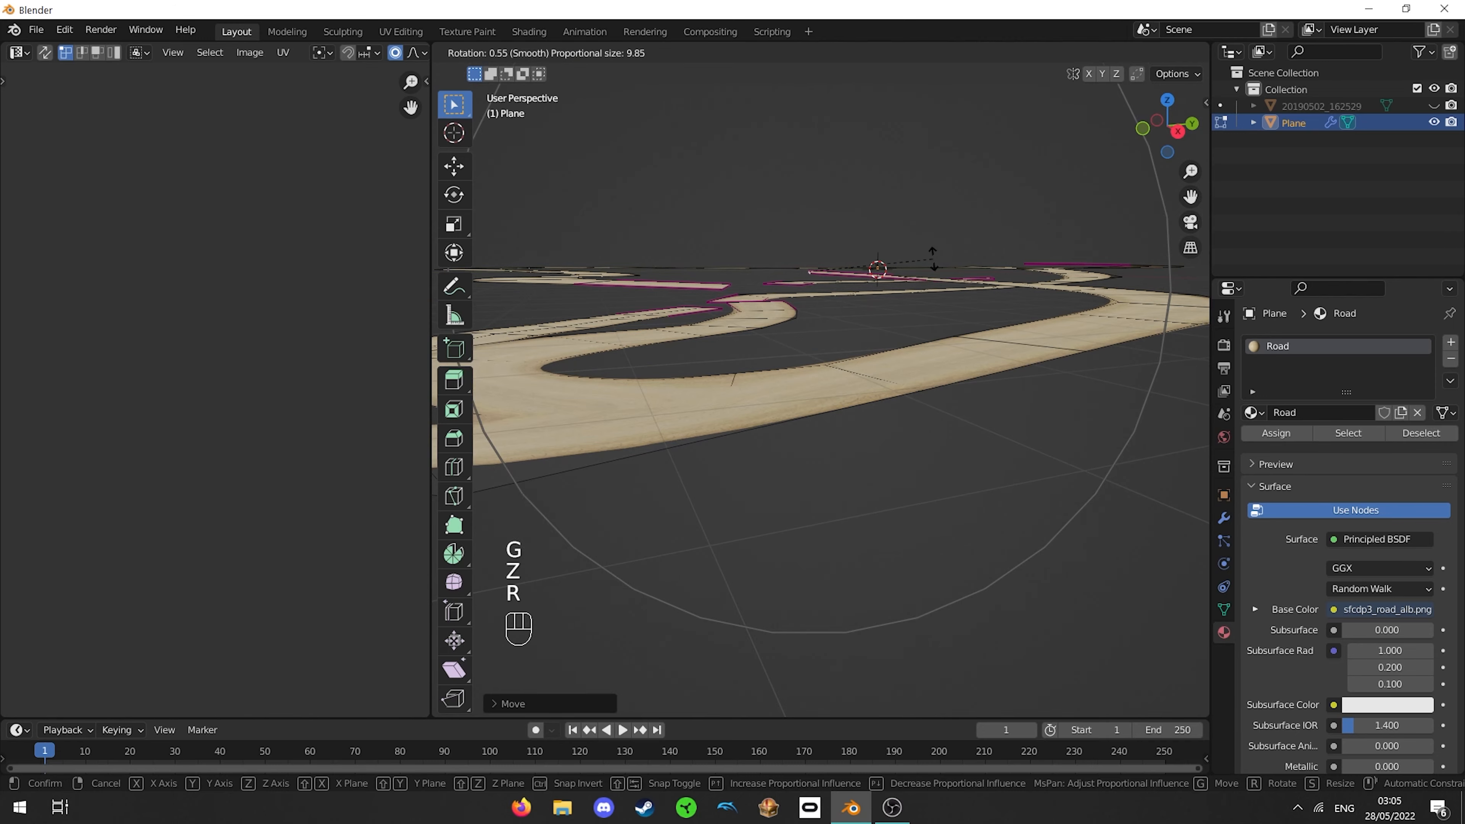
pyautogui.click(933, 265)
pyautogui.press('Tab')
pyautogui.moveTo(858, 284); pyautogui.dragTo(764, 378, button='middle')
pyautogui.press('Tab')
pyautogui.press('Tab')
pyautogui.press('Tab')
# - Select three consecutive cross edges in the main road's bend and bank them by rotating with a proportional size of 2.59
pyautogui.scroll(2, 795, 404)
pyautogui.moveTo(831, 424)
pyautogui.keyDown('shift'); pyautogui.mouseDown(button='middle')
pyautogui.moveTo(747, 489)
pyautogui.moveTo(743, 454)
pyautogui.moveTo(860, 462)
pyautogui.moveTo(838, 419)
pyautogui.mouseUp(button='middle'); pyautogui.keyUp('shift')
pyautogui.scroll(2, 854, 439)
pyautogui.rightClick(836, 392)
pyautogui.keyDown('shift'); pyautogui.rightClick(810, 324); pyautogui.keyUp('shift')
pyautogui.rightClick(787, 336)
pyautogui.keyDown('shift'); pyautogui.rightClick(797, 390); pyautogui.keyUp('shift')
pyautogui.keyDown('shift'); pyautogui.rightClick(812, 498); pyautogui.keyUp('shift')
pyautogui.press('r')
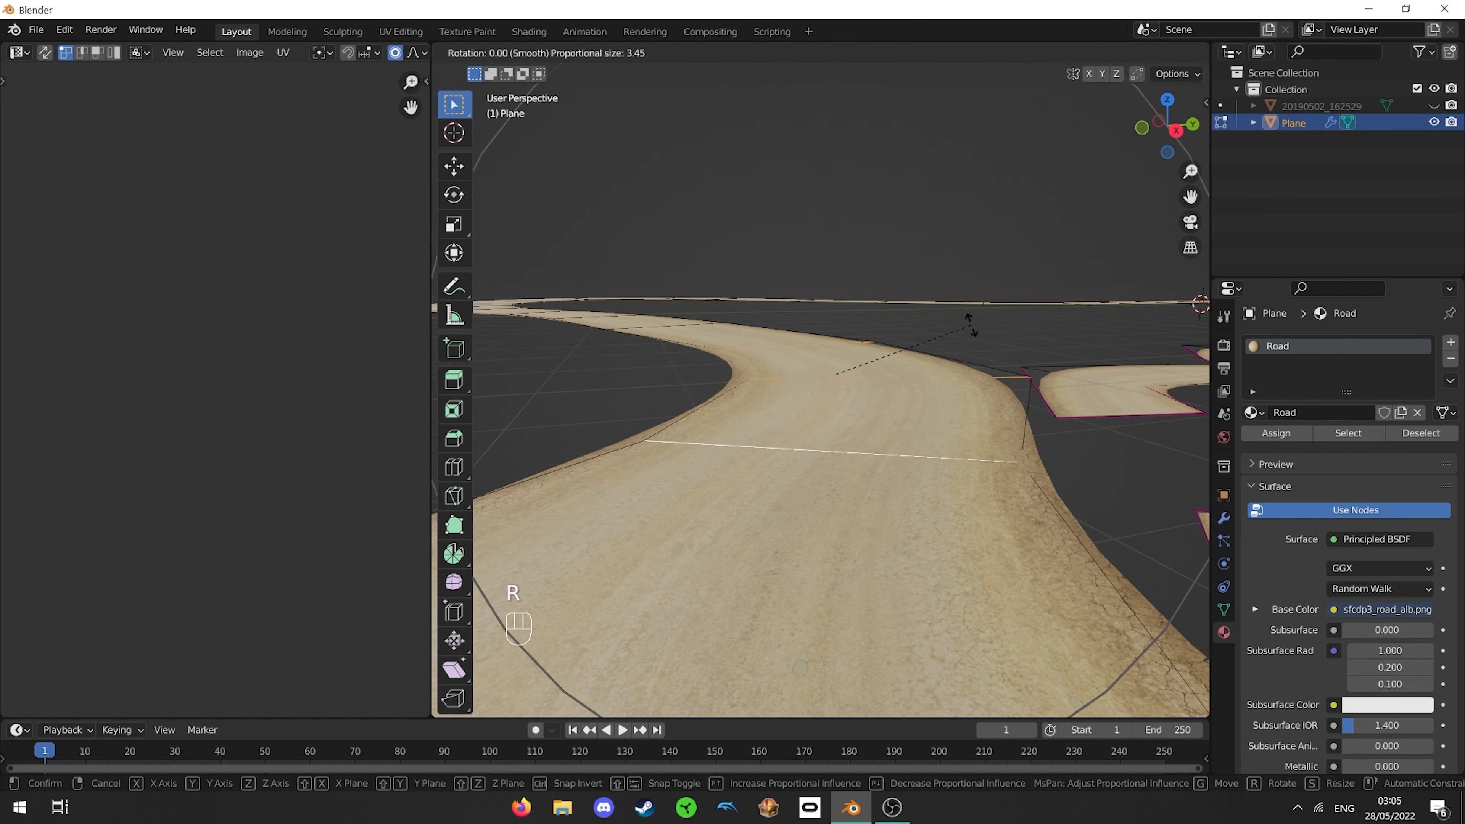
pyautogui.scroll(3, 970, 324)
pyautogui.scroll(-1, 971, 324)
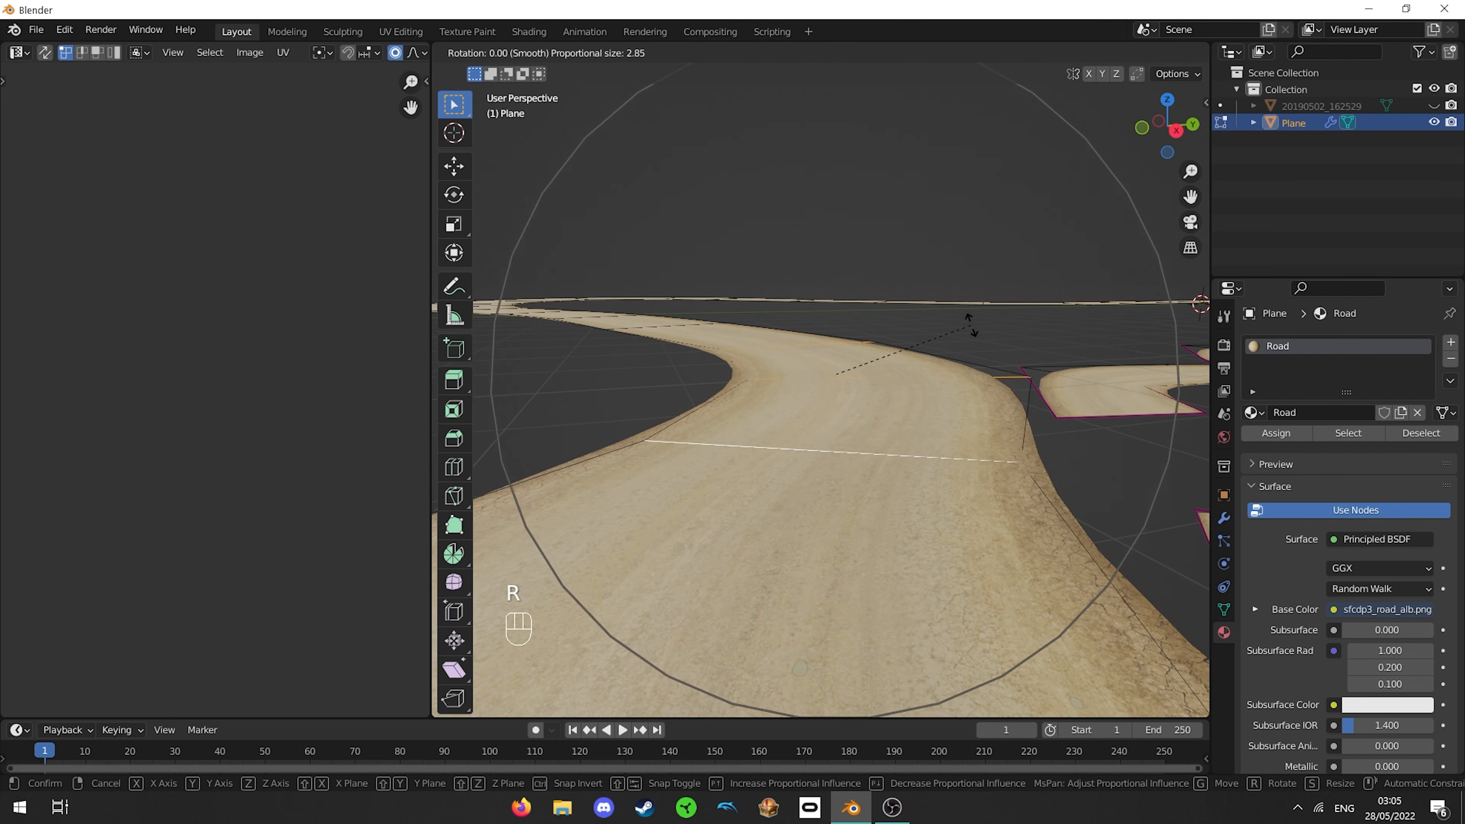
pyautogui.scroll(6, 971, 324)
pyautogui.scroll(-4, 971, 324)
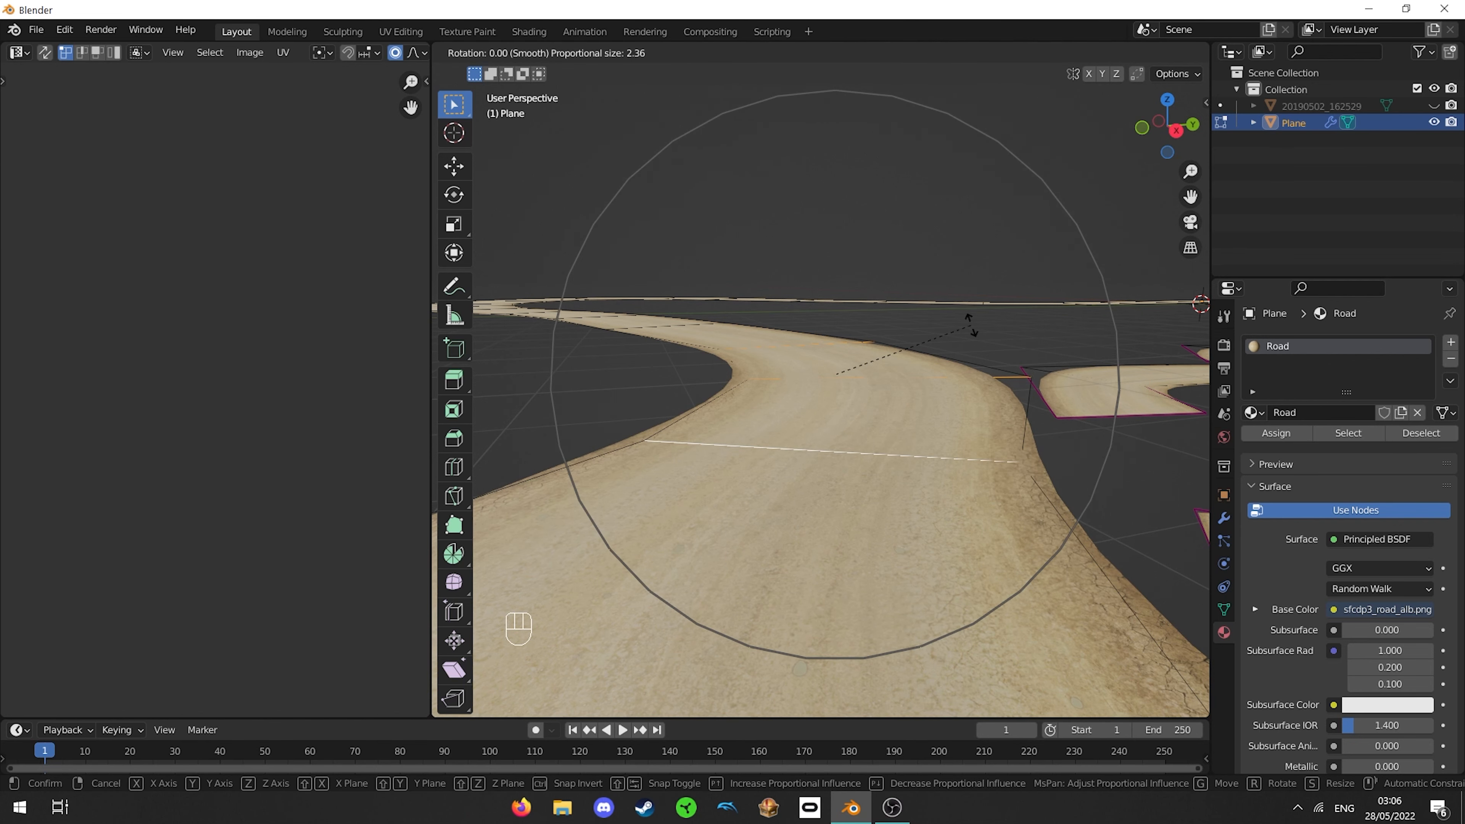
pyautogui.scroll(2, 971, 325)
pyautogui.scroll(-3, 971, 325)
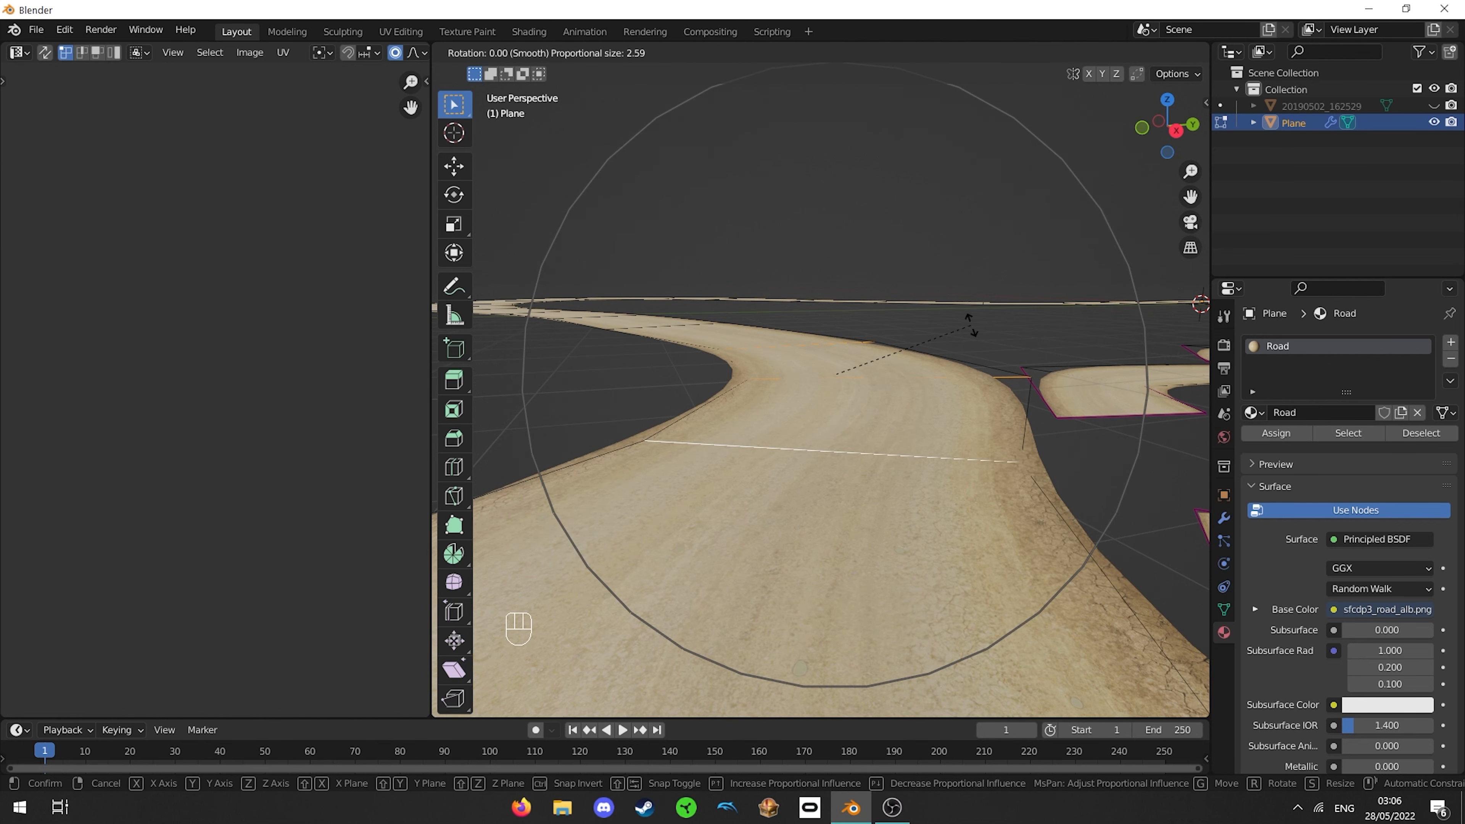
pyautogui.click(978, 309)
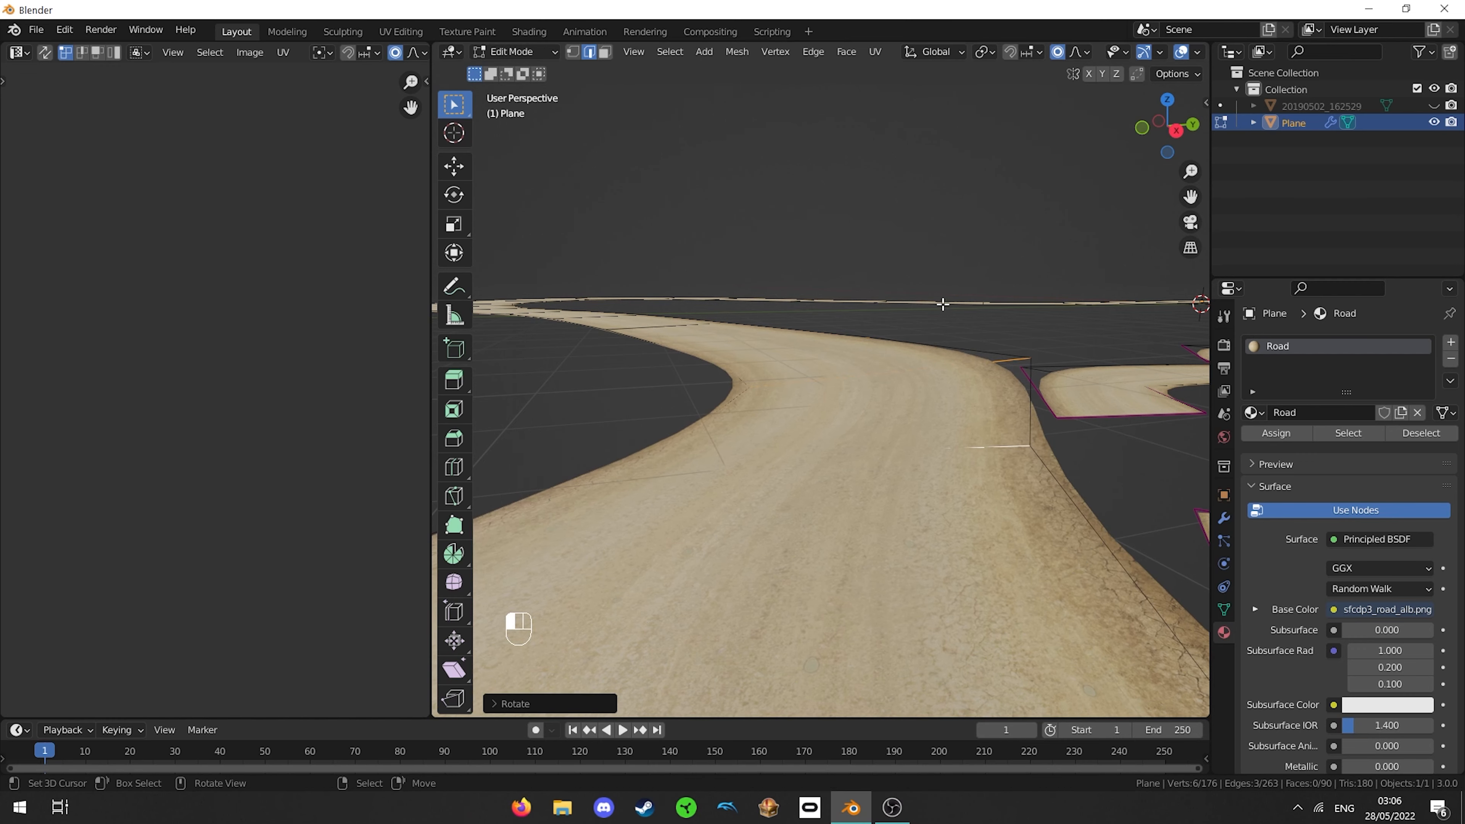
# - Select three consecutive cross edges around the hairpin and bank them by rotating with a proportional size of 2.59
pyautogui.moveTo(827, 309); pyautogui.dragTo(563, 422, button='middle')
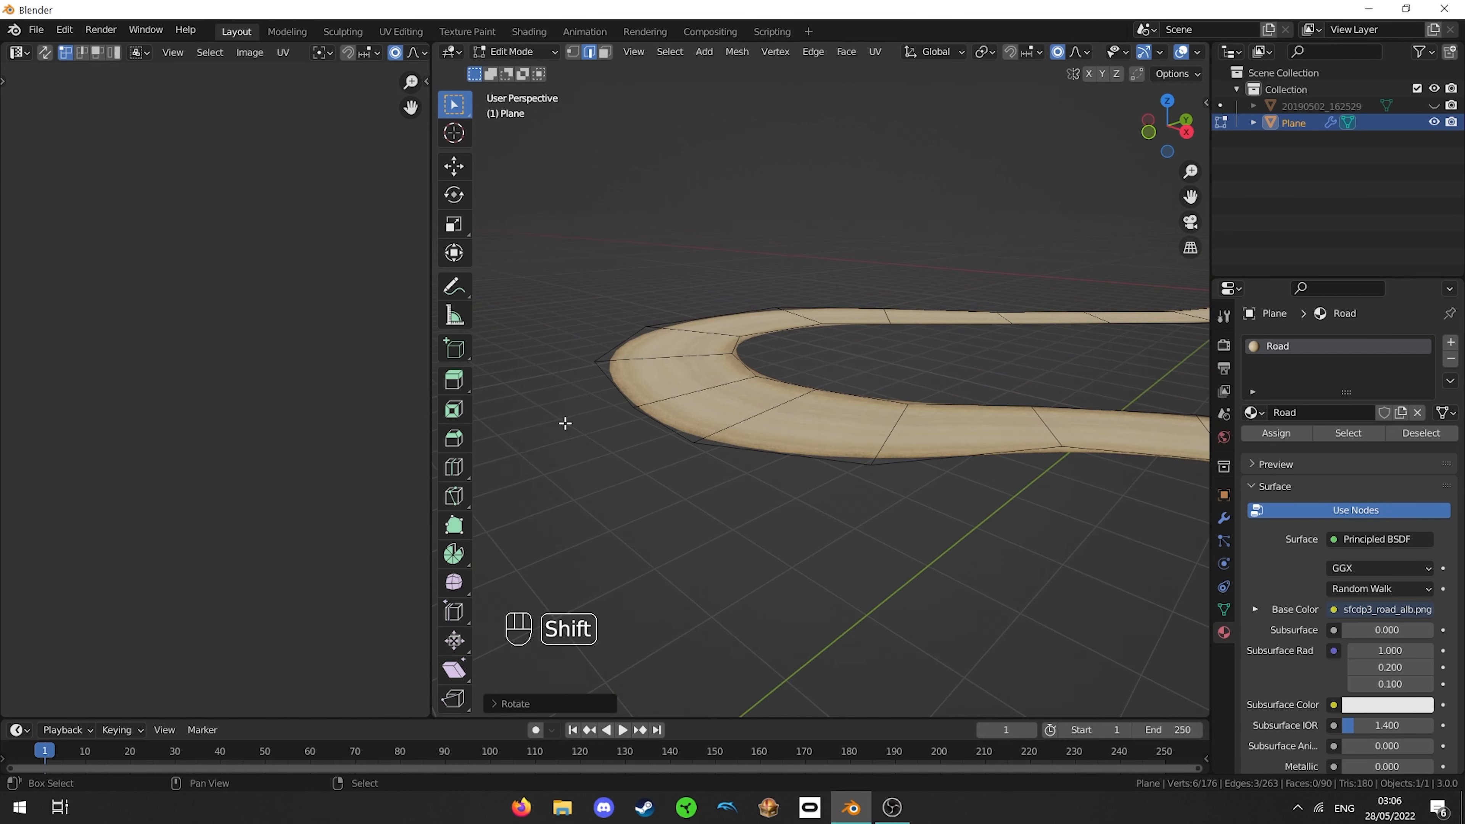
pyautogui.rightClick(706, 385)
pyautogui.keyDown('shift'); pyautogui.rightClick(707, 352); pyautogui.keyUp('shift')
pyautogui.keyDown('shift'); pyautogui.rightClick(700, 334); pyautogui.keyUp('shift')
pyautogui.hotkey('shift', 'f')
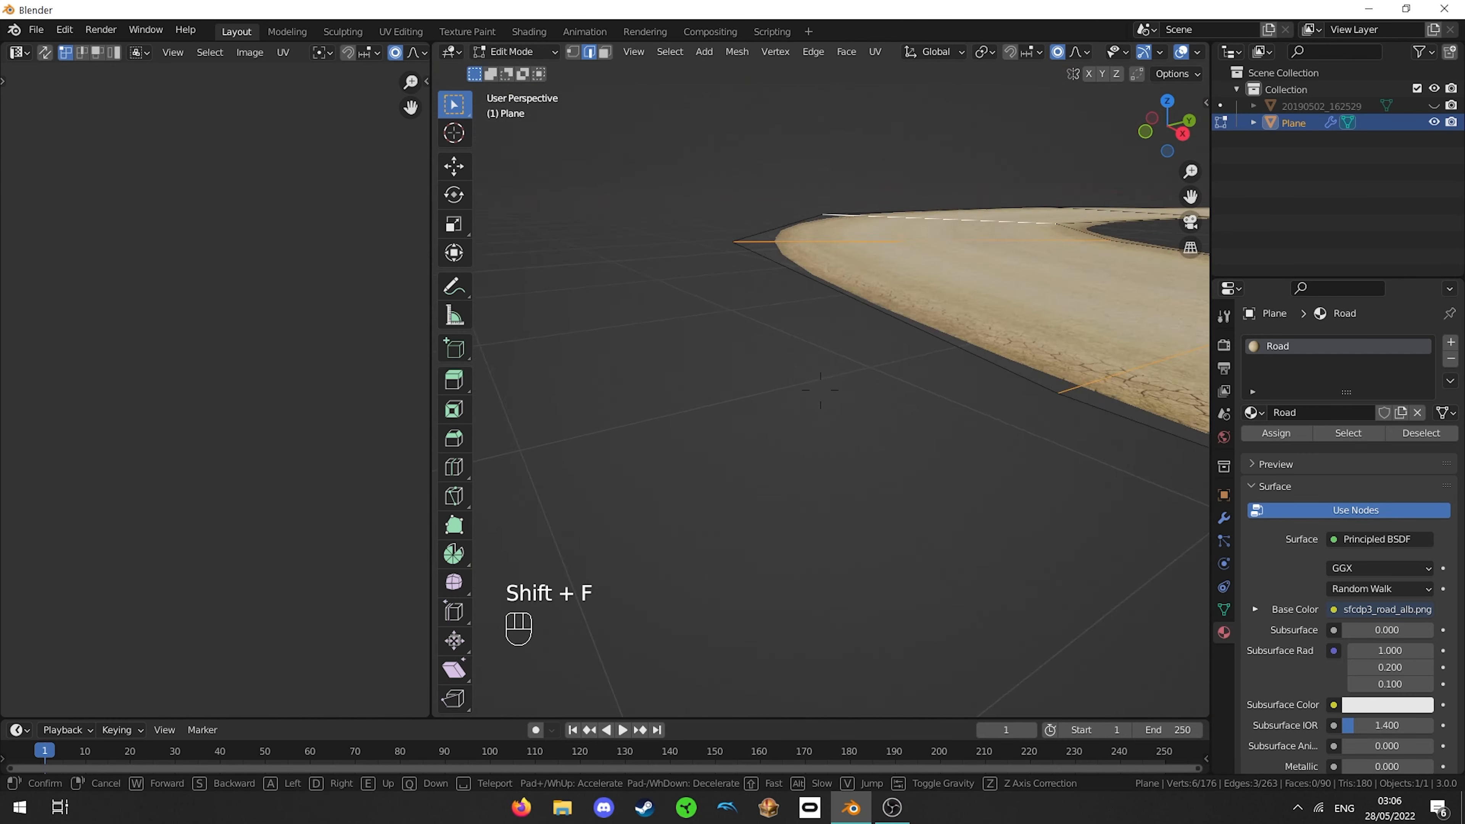
pyautogui.press('w')
pyautogui.press('s')
pyautogui.click(821, 390)
pyautogui.press('r')
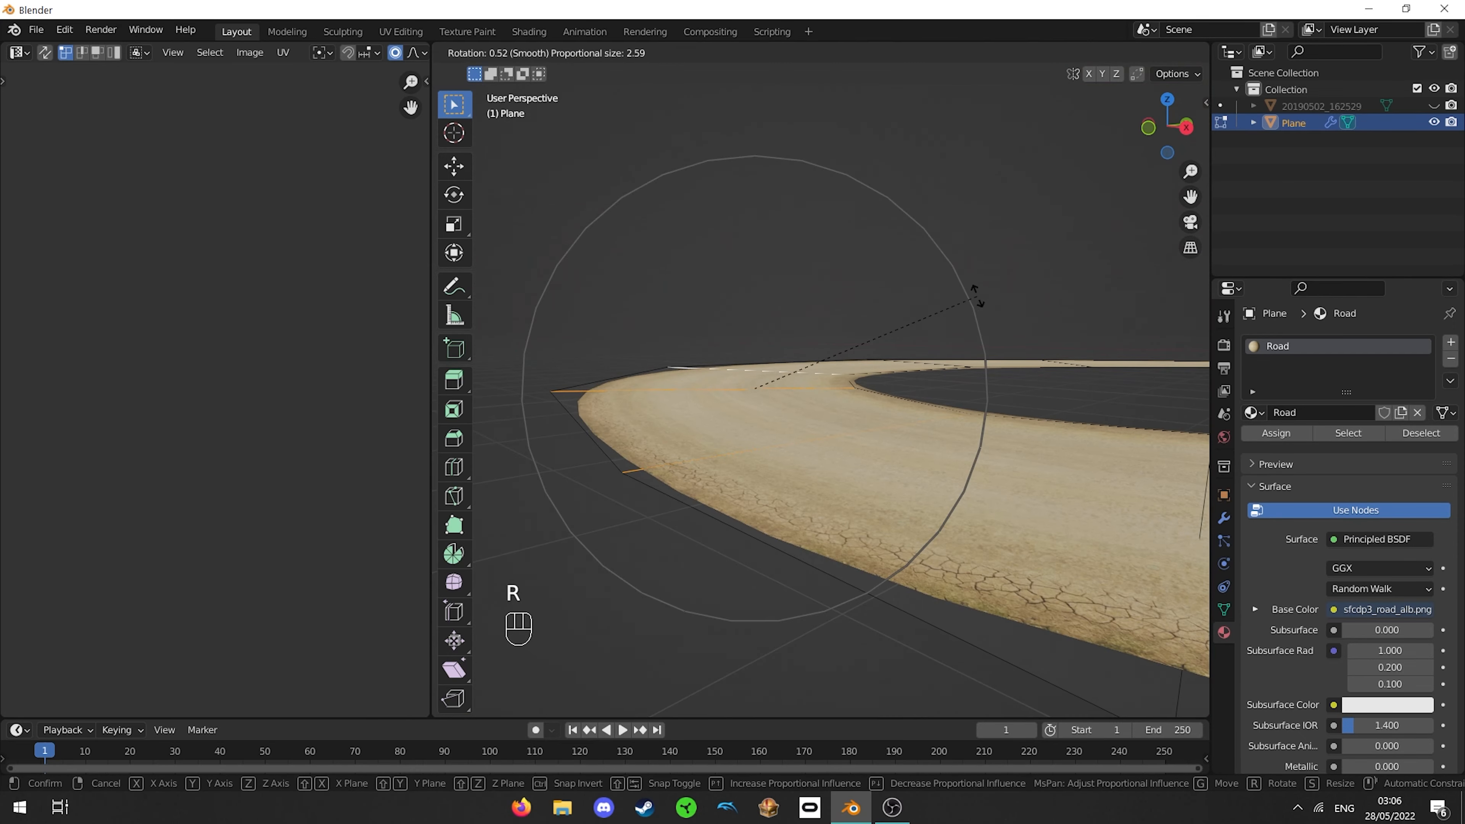
pyautogui.click(986, 306)
pyautogui.hotkey('shift', 'f')
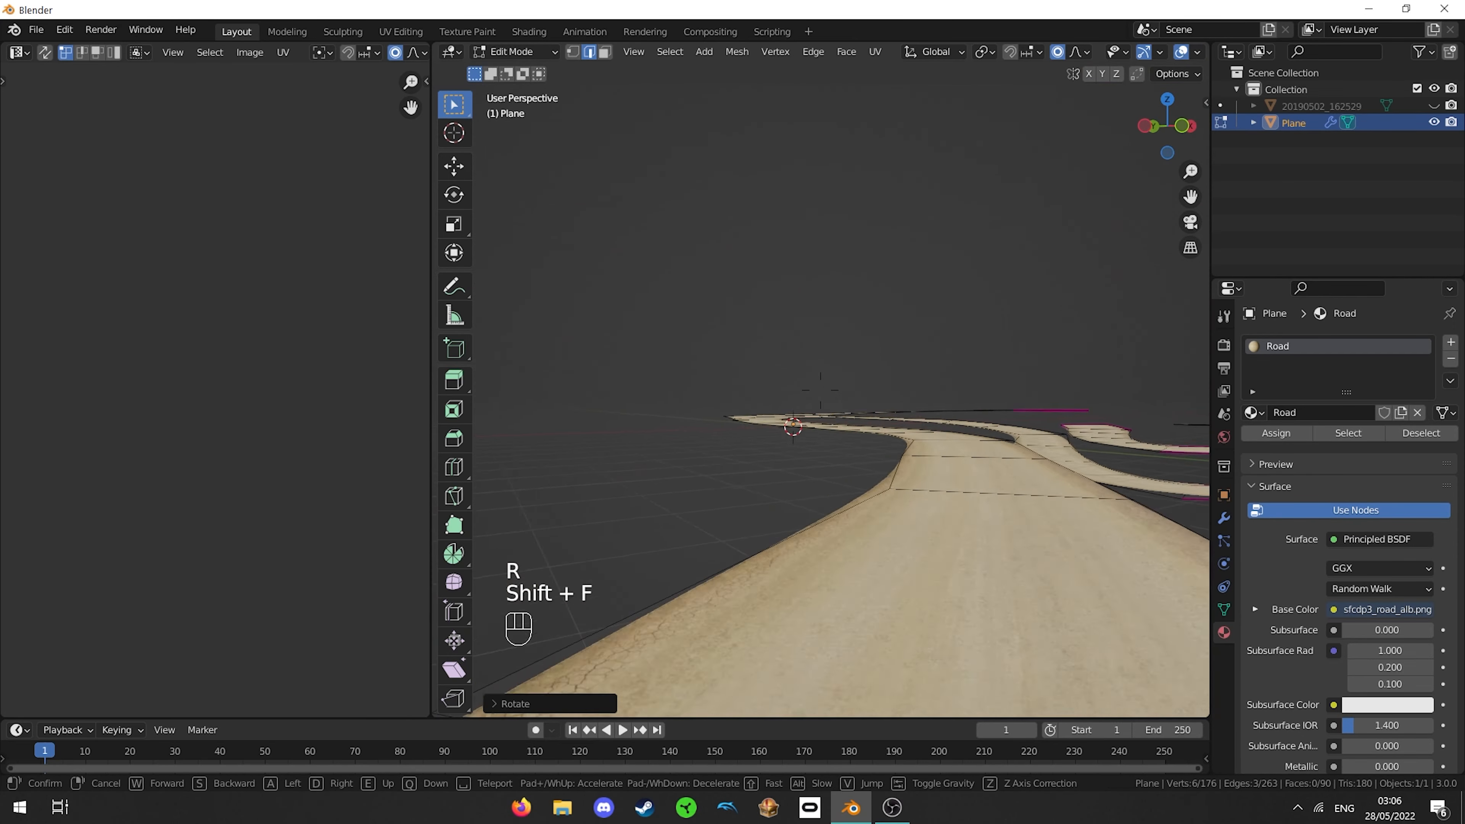
# - Select two neighbouring cross edges further along the road's bend and rotate them to bank the surface
pyautogui.click(821, 390)
pyautogui.rightClick(831, 393)
pyautogui.keyDown('shift'); pyautogui.rightClick(836, 363); pyautogui.keyUp('shift')
pyautogui.hotkey('shift', 'f')
pyautogui.press('w')
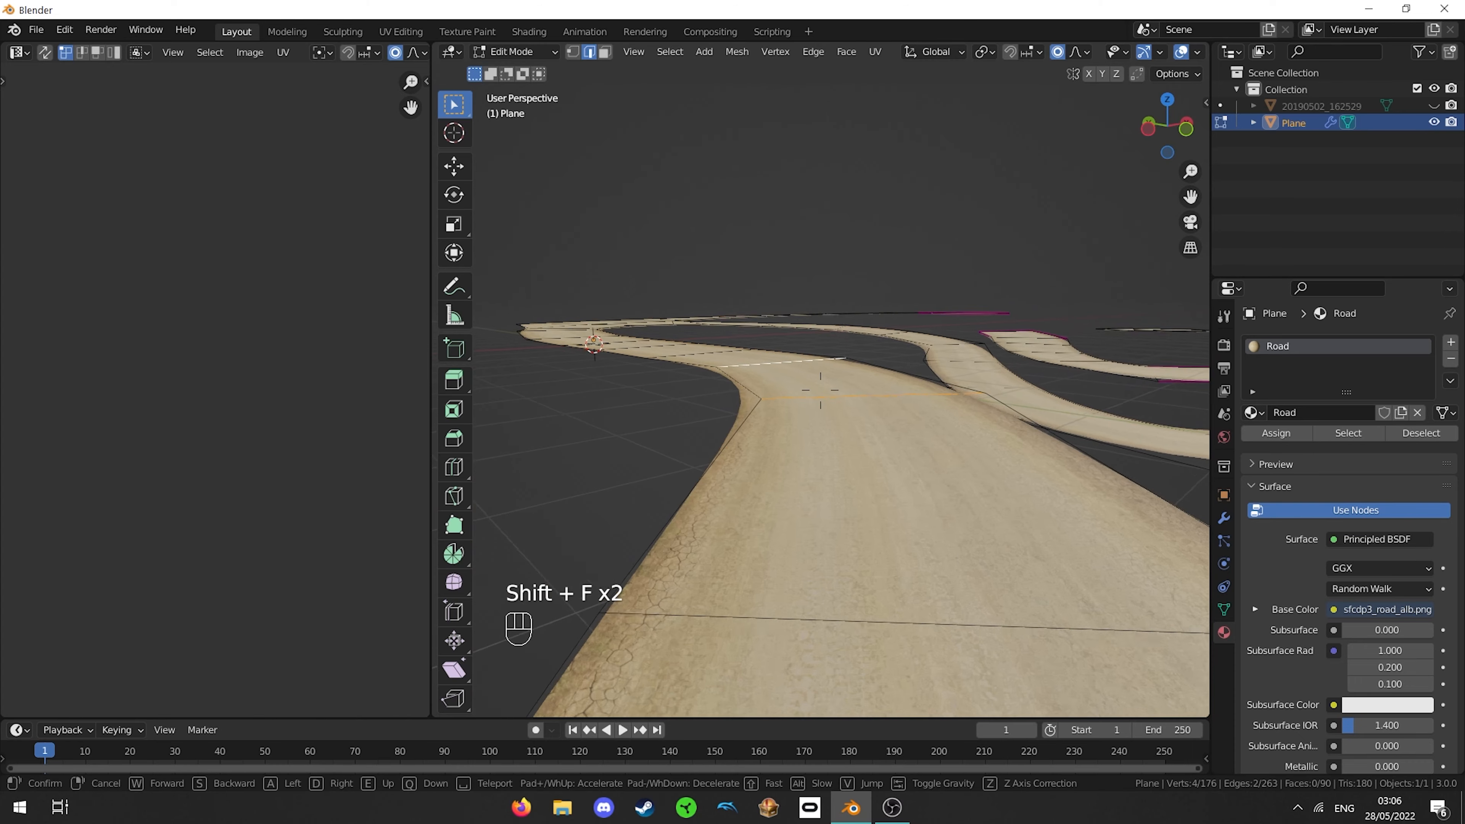
pyautogui.click(1047, 363)
pyautogui.press('r')
pyautogui.click(1032, 347)
# - Select the outer border edges of the wide bend and raise them about 0.09 m along Z with proportional editing off
pyautogui.hotkey('shift', 'f')
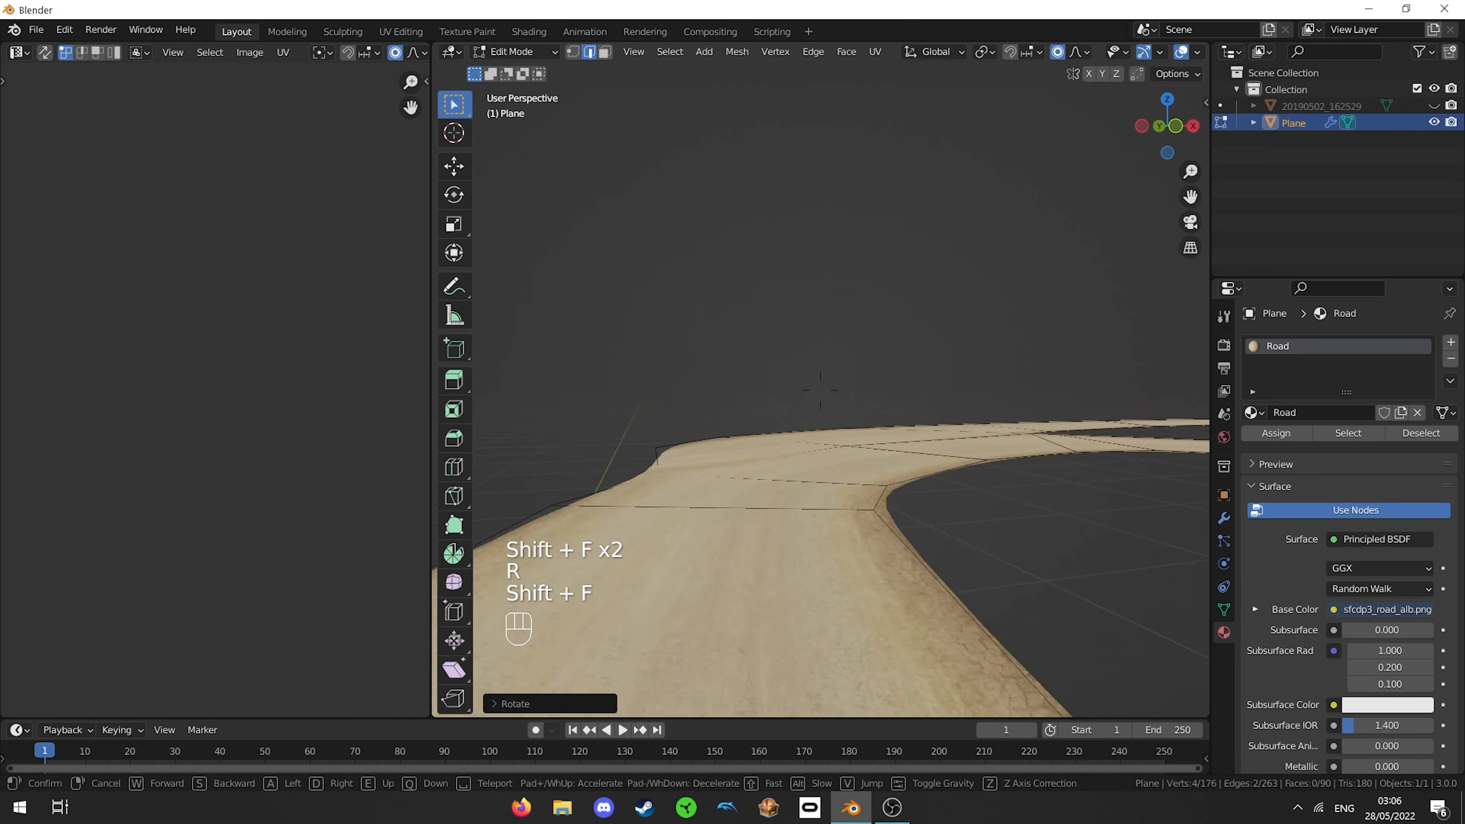
pyautogui.press('s')
pyautogui.click(820, 390)
pyautogui.hotkey('shift', 'f')
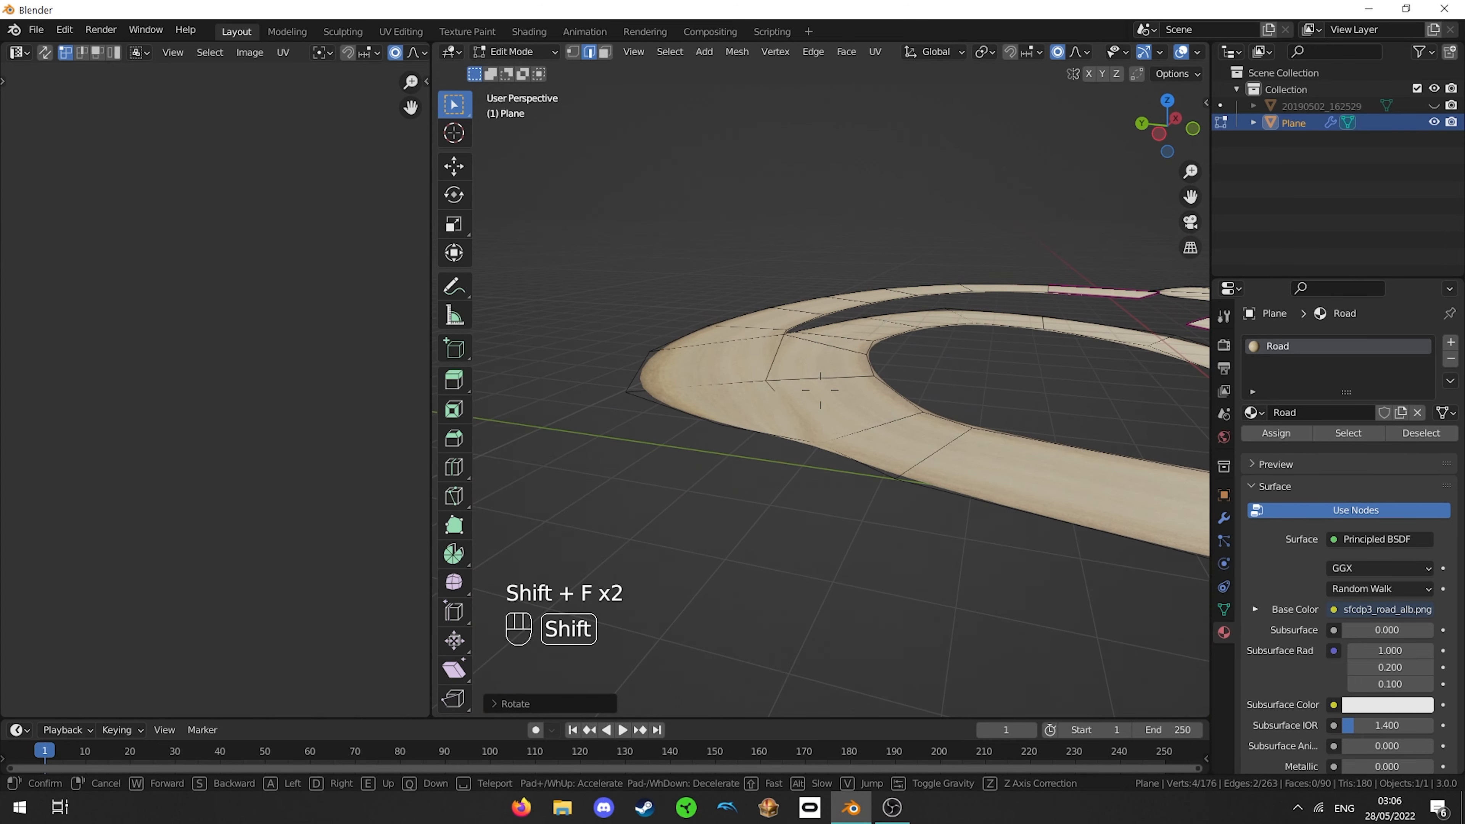
pyautogui.press('w')
pyautogui.click(821, 390)
pyautogui.click(819, 390)
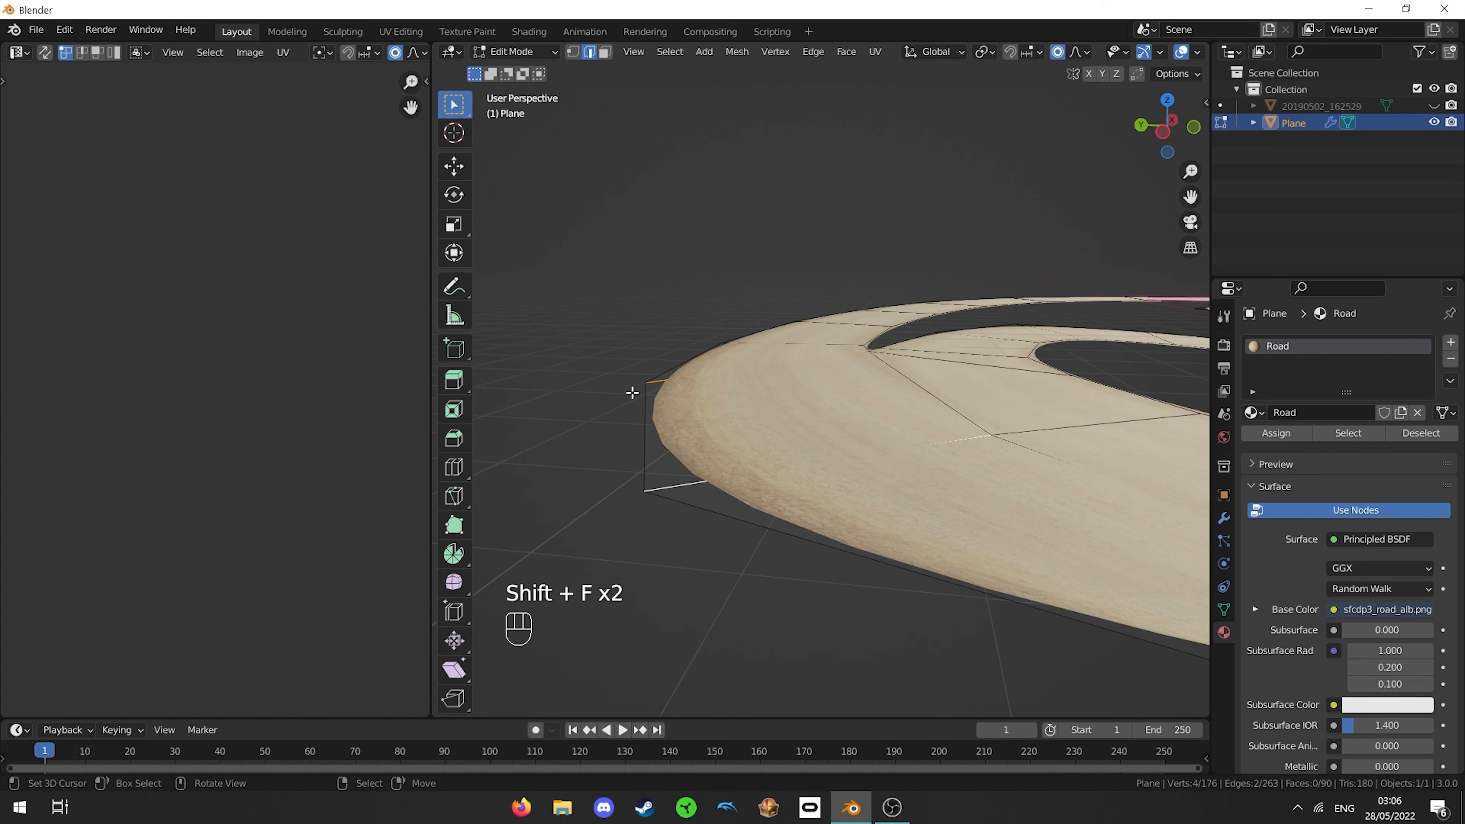
pyautogui.hotkey('shift', 'f')
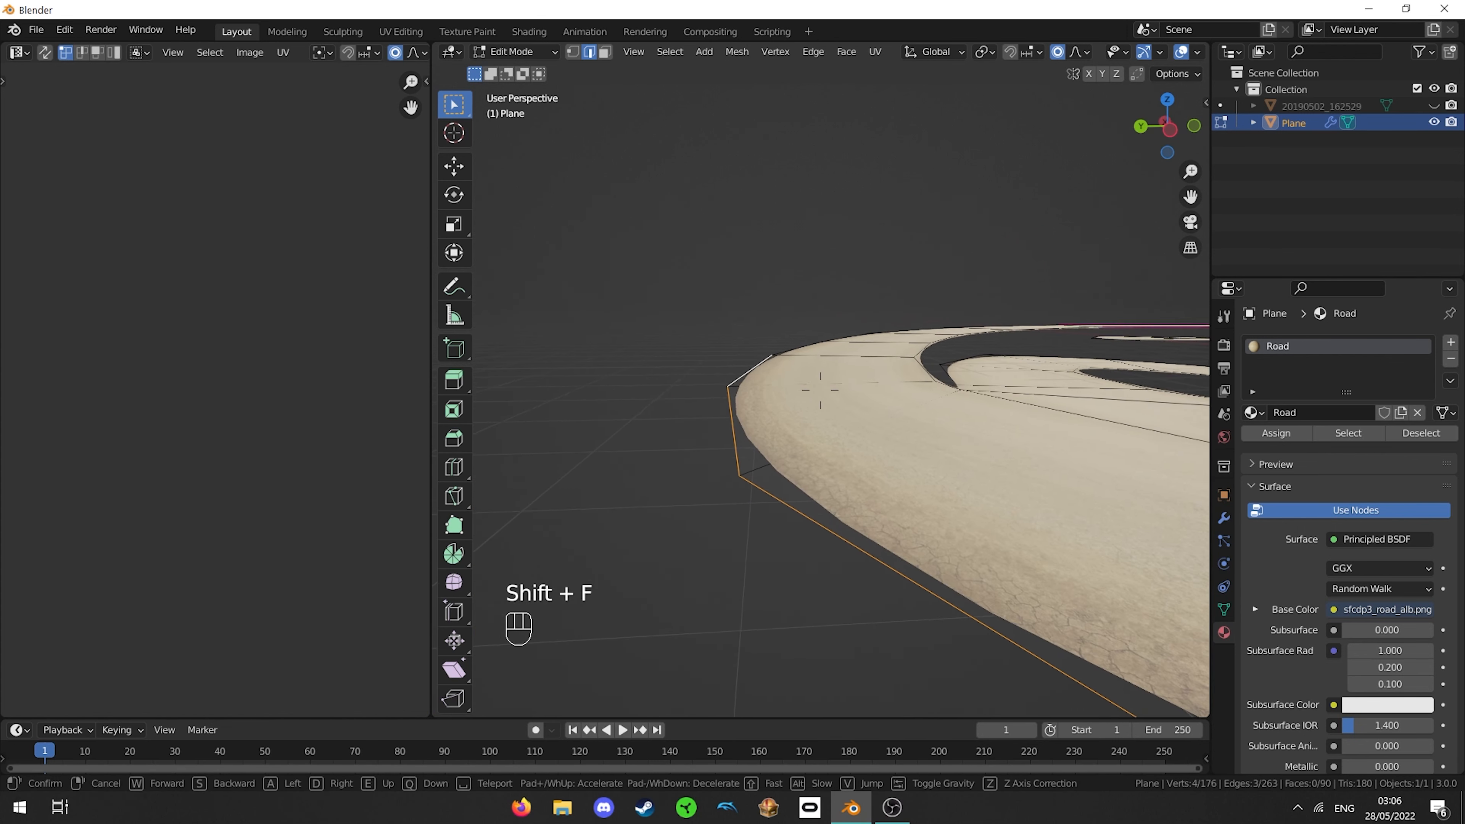
pyautogui.click(820, 389)
pyautogui.press('g')
pyautogui.press('z')
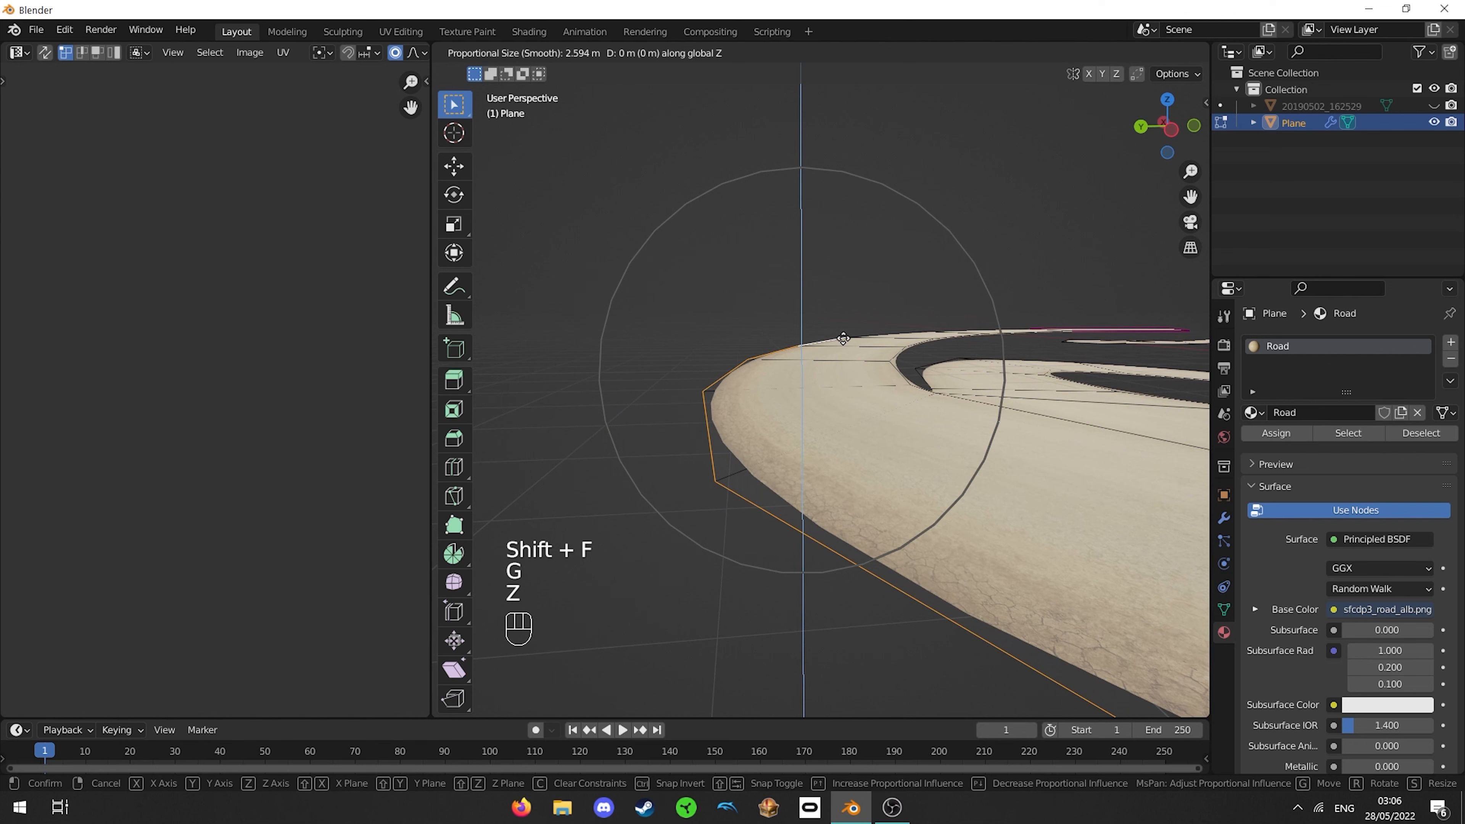
pyautogui.click(843, 339)
pyautogui.press('g')
pyautogui.press('z')
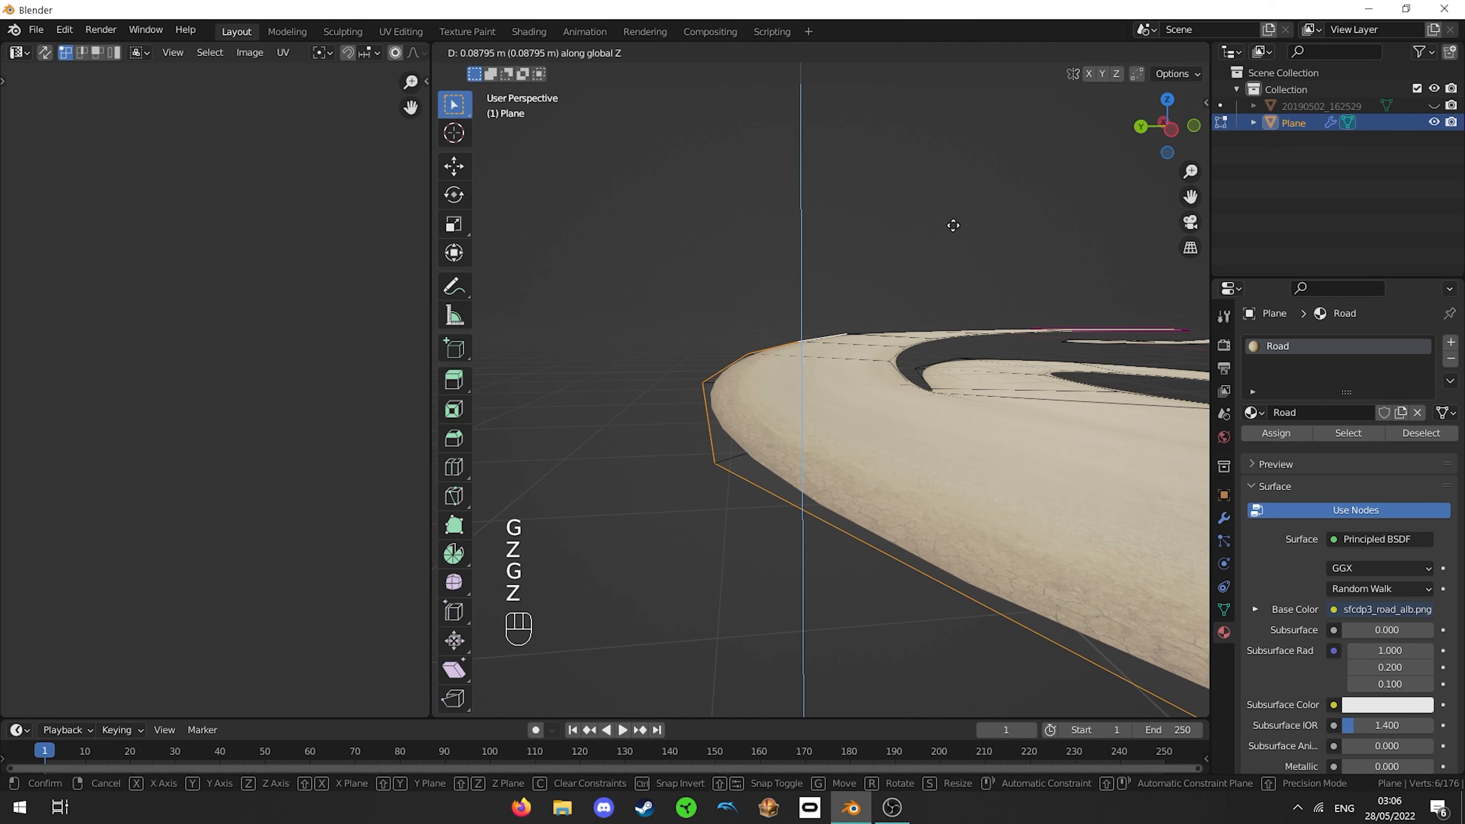
pyautogui.click(952, 225)
# - Raise the bend's outer border edges again by about 0.07 m along Z and check the road in Object Mode
pyautogui.hotkey('shift', 'f')
pyautogui.press('w')
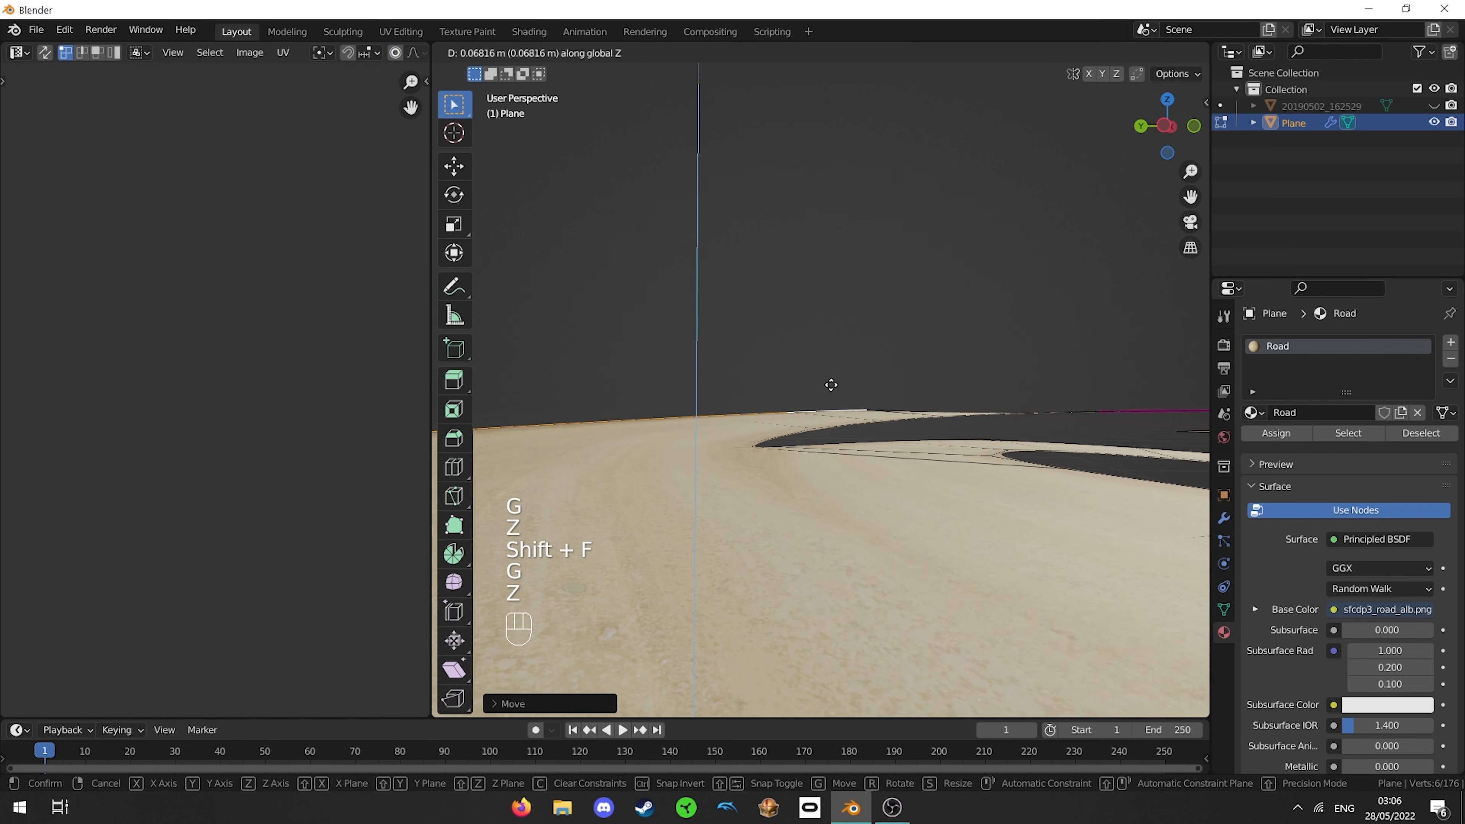
pyautogui.press('g')
pyautogui.press('z')
pyautogui.press('Tab')
pyautogui.hotkey('shift', 'f')
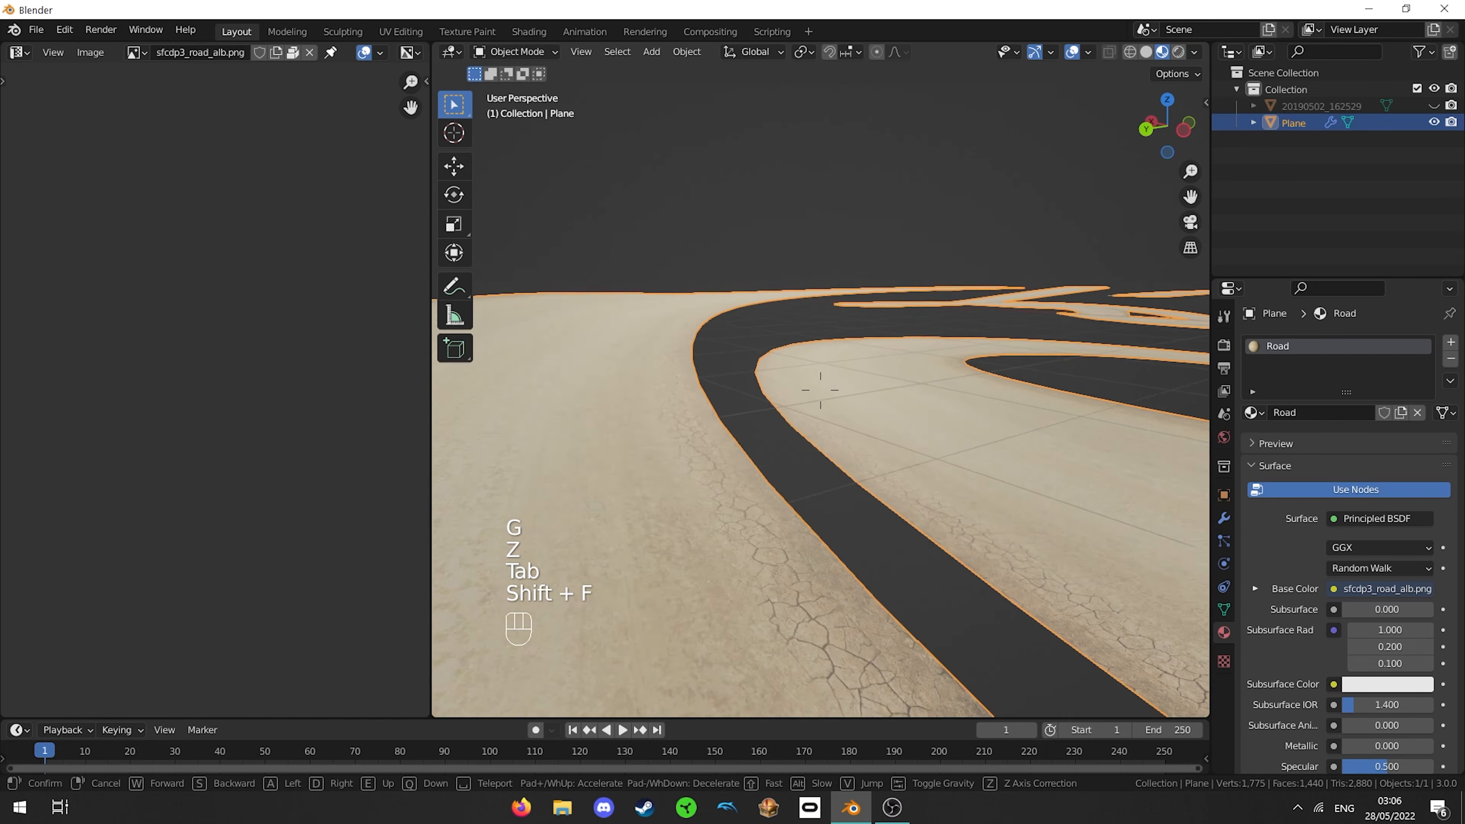
pyautogui.click(820, 390)
# - Return to mesh editing, select two neighbouring cross edges near the road's open end, and rotate them to bank the bend
pyautogui.press('Tab')
pyautogui.hotkey('shift', 'f')
pyautogui.click(820, 389)
pyautogui.rightClick(825, 372)
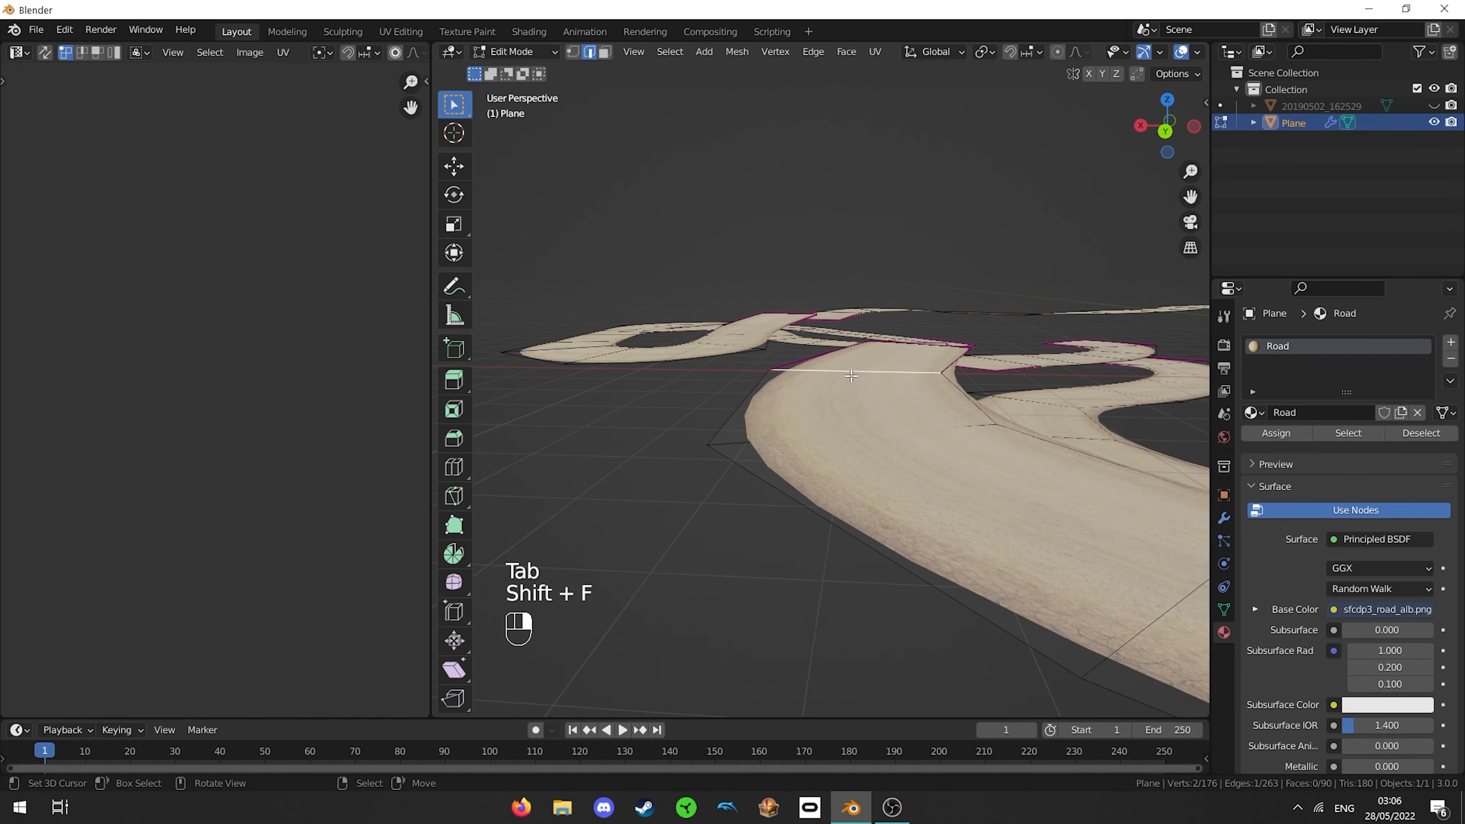
pyautogui.keyDown('shift'); pyautogui.rightClick(825, 431); pyautogui.keyUp('shift')
pyautogui.hotkey('shift', 'f')
pyautogui.press('w')
pyautogui.click(820, 389)
pyautogui.press('r')
pyautogui.click(1001, 378)
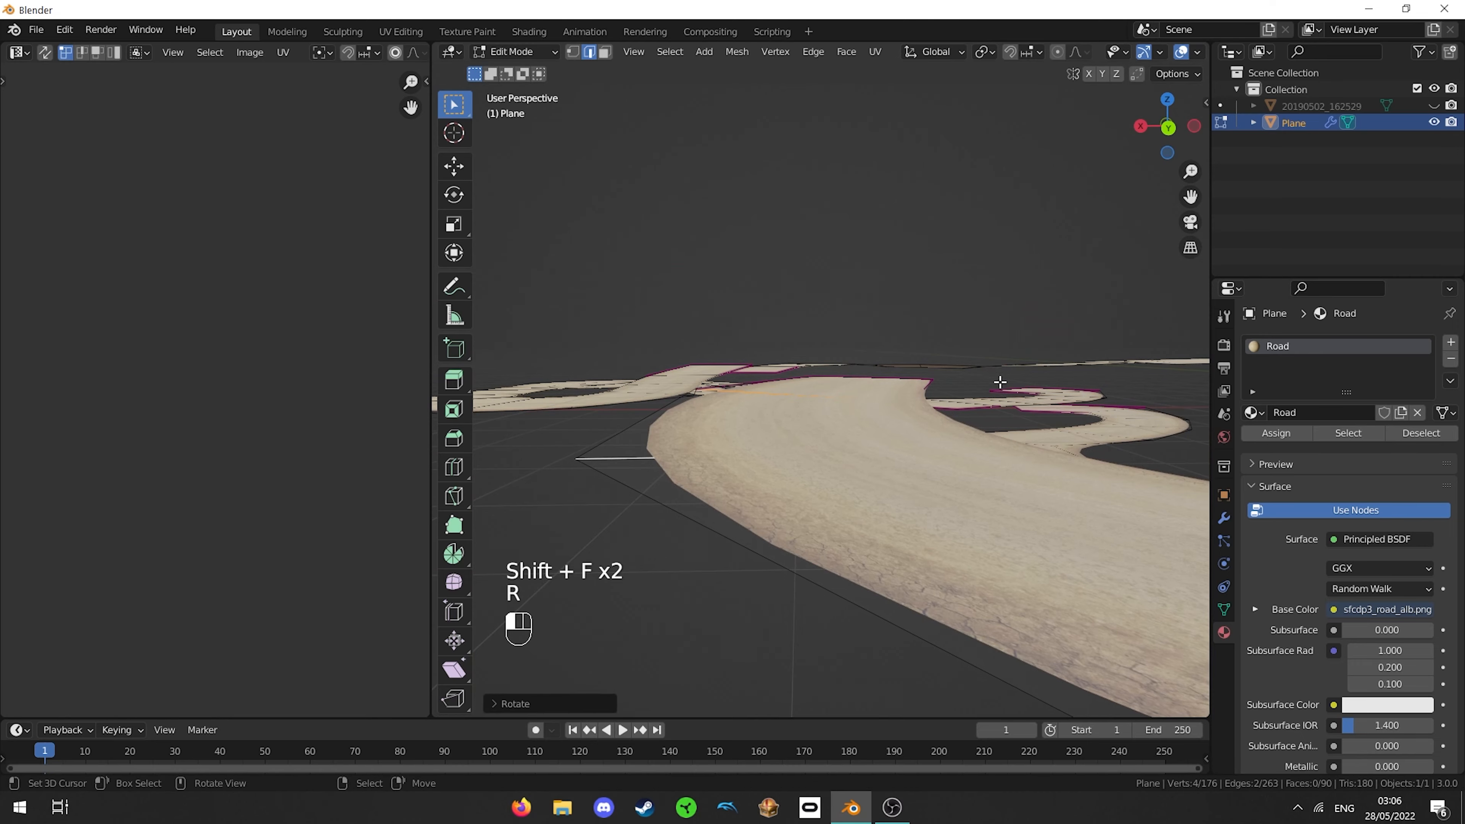
# - Select the open end edge of the banked road, tilt it by rotating, and lower it along Z
pyautogui.hotkey('shift', 'f')
pyautogui.press('w')
pyautogui.click(821, 390)
pyautogui.rightClick(807, 460)
pyautogui.hotkey('shift', 'f')
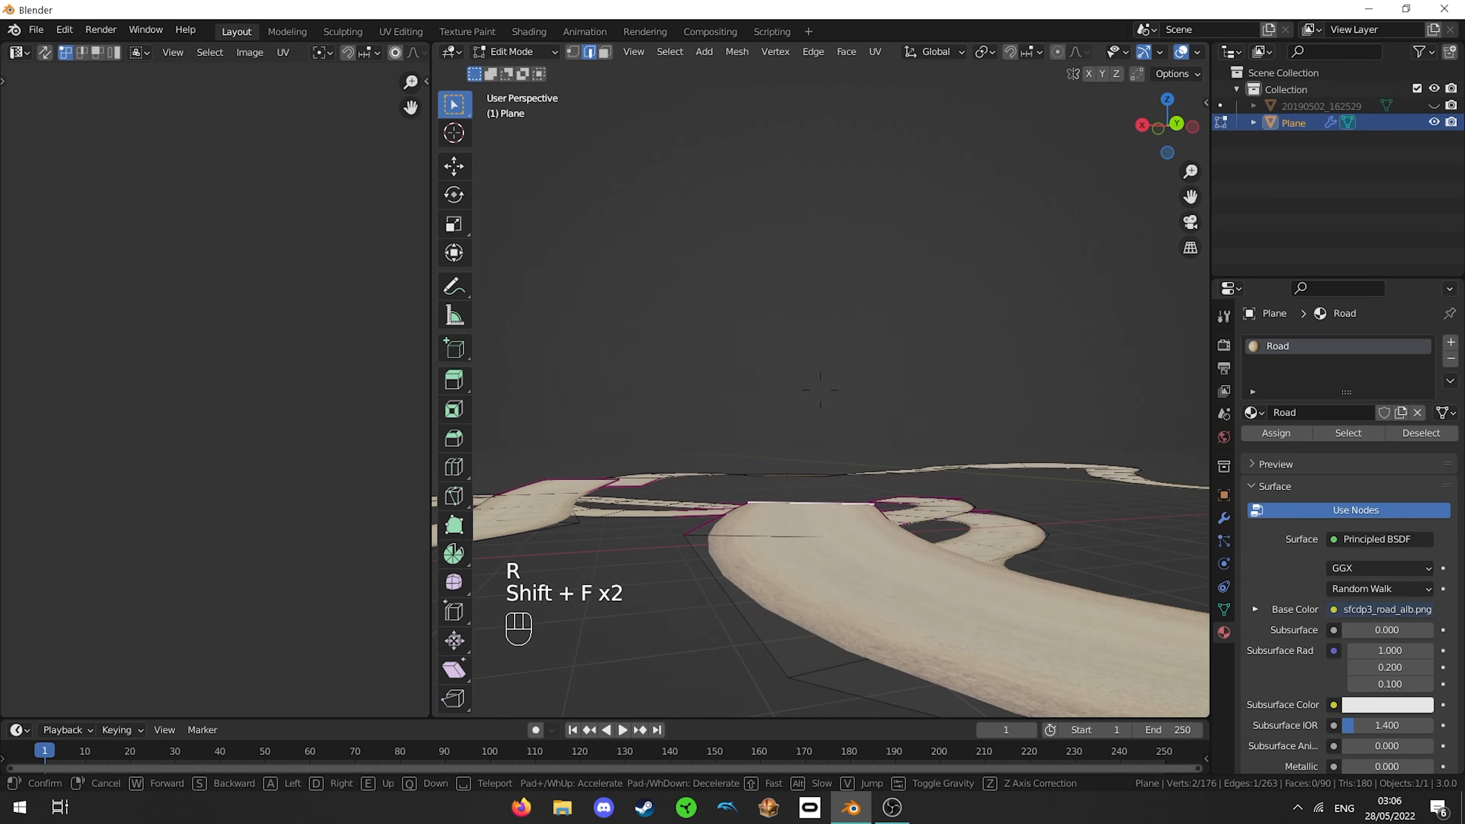
pyautogui.click(820, 390)
pyautogui.press('r')
pyautogui.press('g')
pyautogui.press('z')
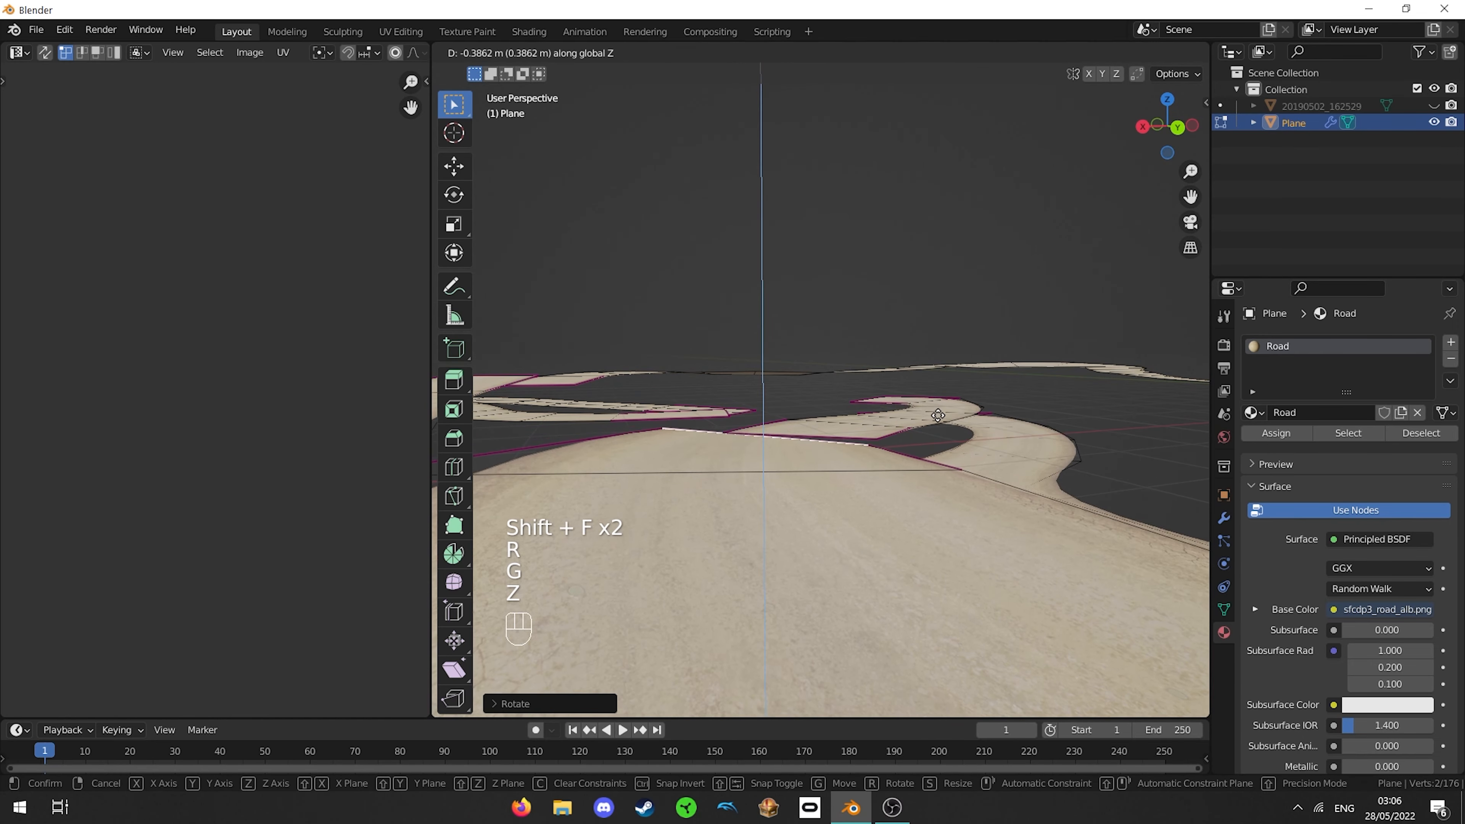
pyautogui.click(943, 401)
# - Select two cross edges in the bend beyond the gap and bank them by rotating about -5.7°
pyautogui.hotkey('shift', 'f')
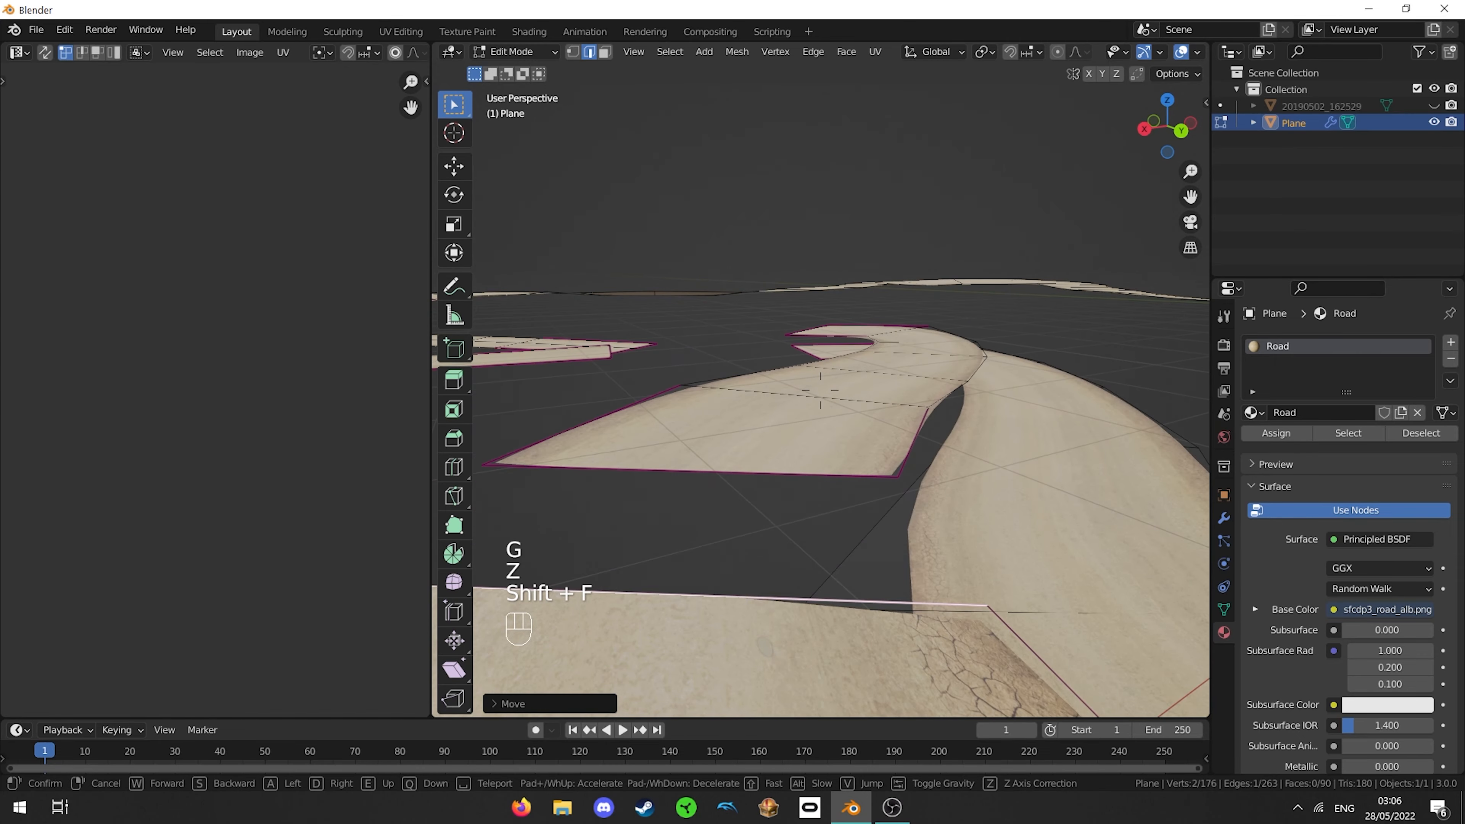
pyautogui.press('w')
pyautogui.press('s')
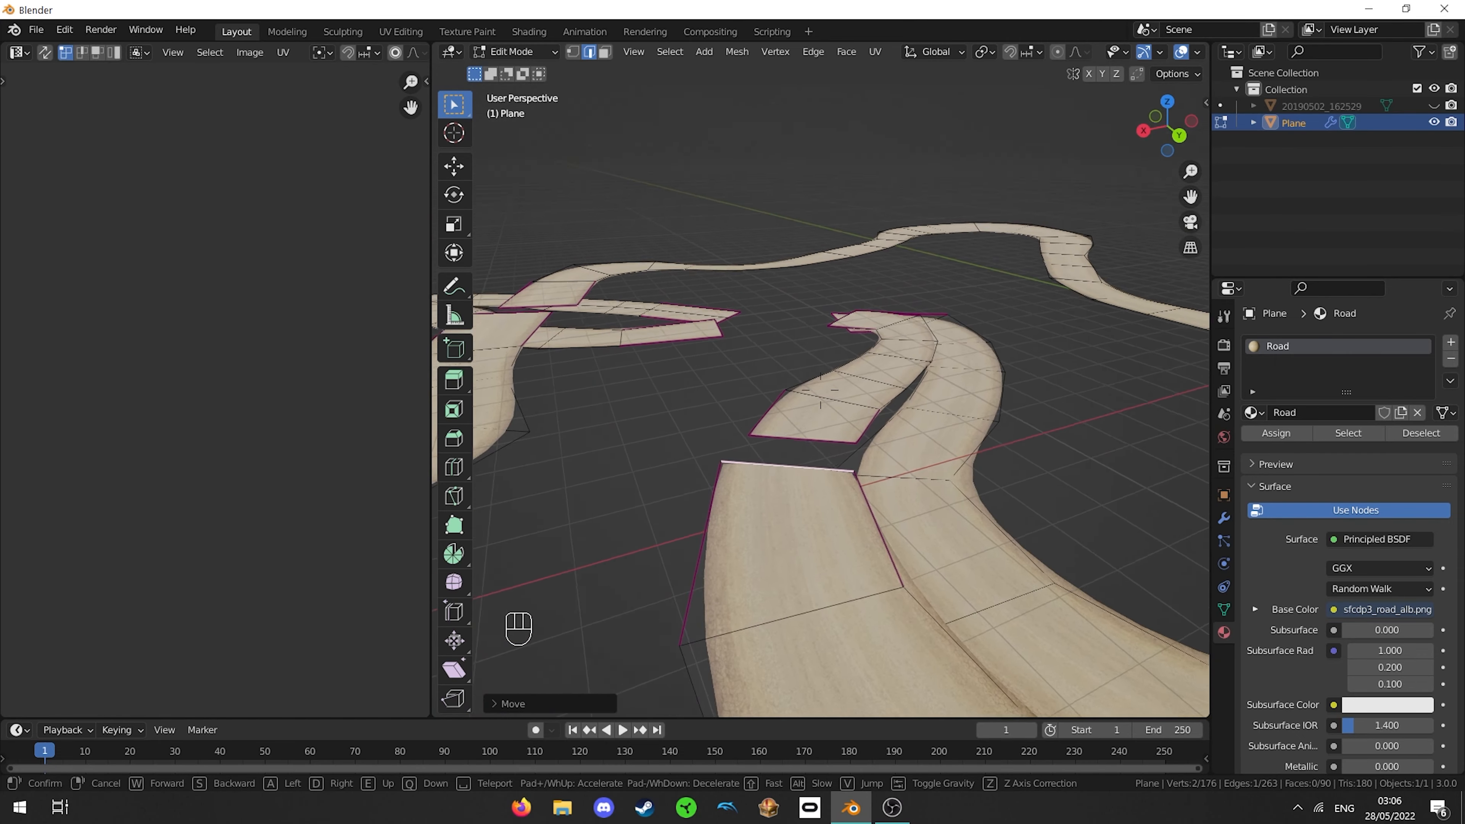
pyautogui.press('w')
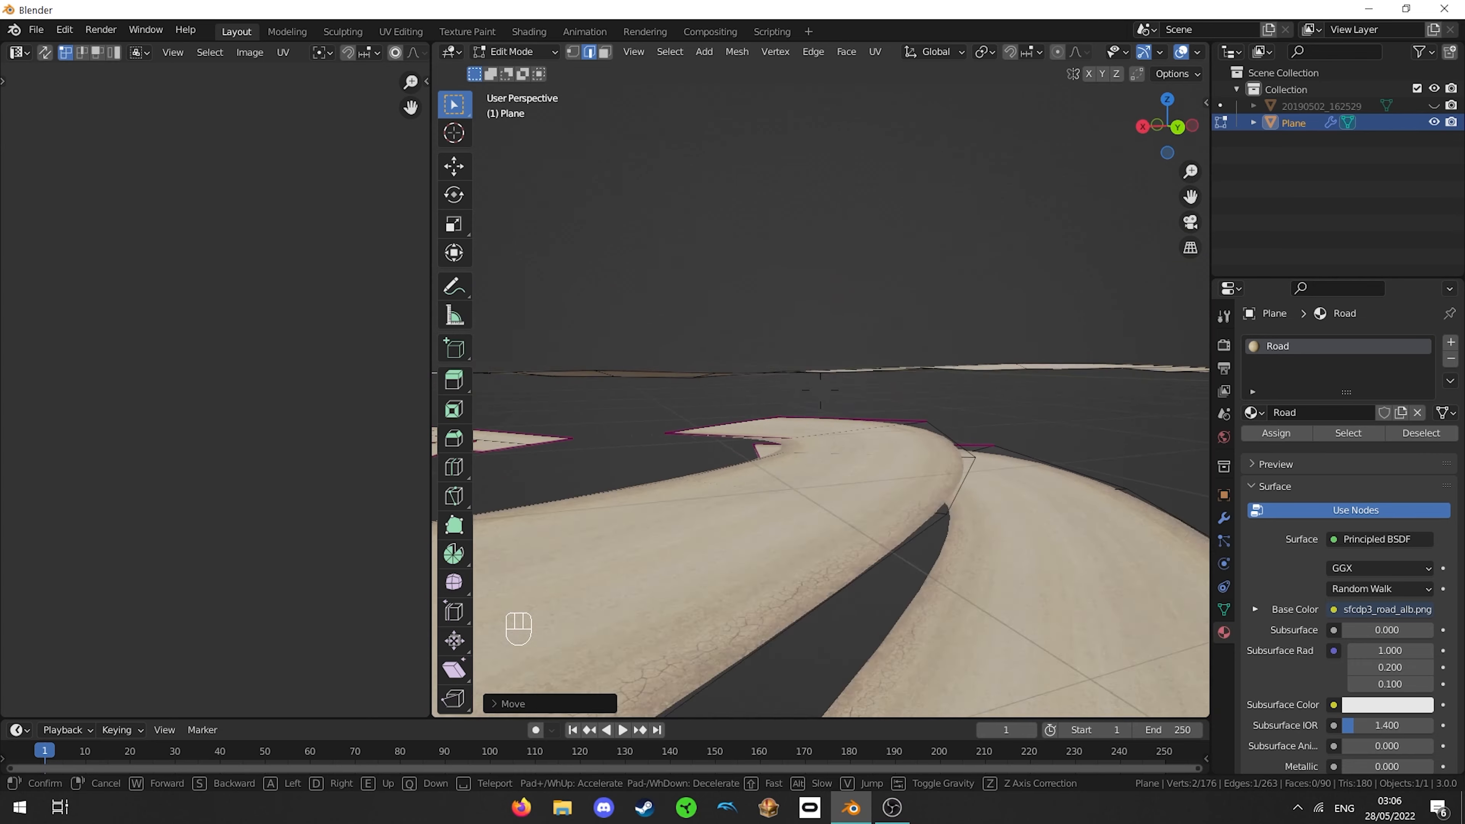
pyautogui.click(820, 390)
pyautogui.keyDown('shift'); pyautogui.rightClick(821, 390); pyautogui.keyUp('shift')
pyautogui.hotkey('shift', 'f')
pyautogui.press('s')
pyautogui.click(820, 391)
pyautogui.press('r')
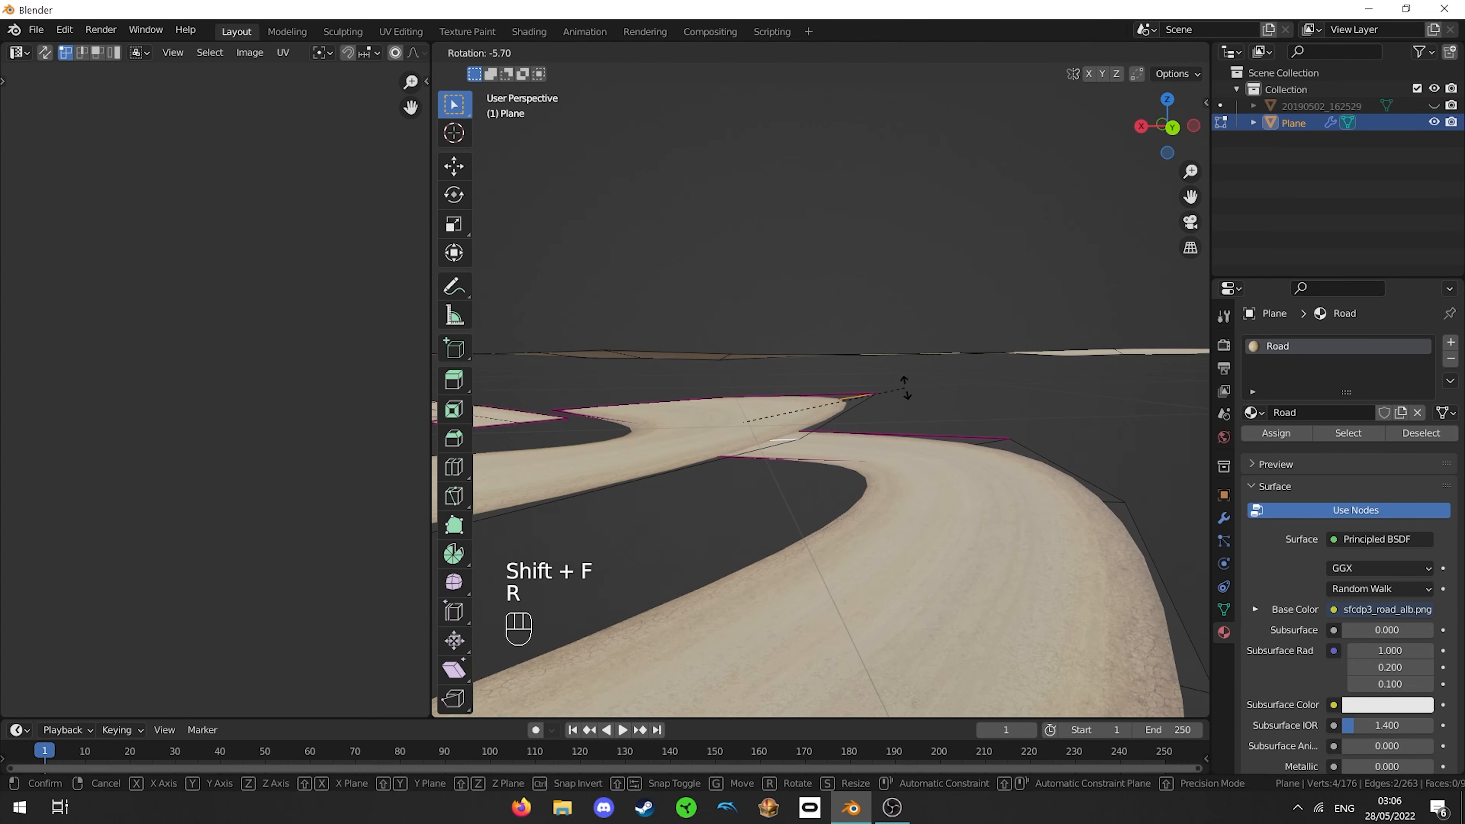
pyautogui.click(904, 392)
# - Select three consecutive cross edges in the bend beside the open road end and rotate them to bank it
pyautogui.hotkey('shift', 'f')
pyautogui.press('s')
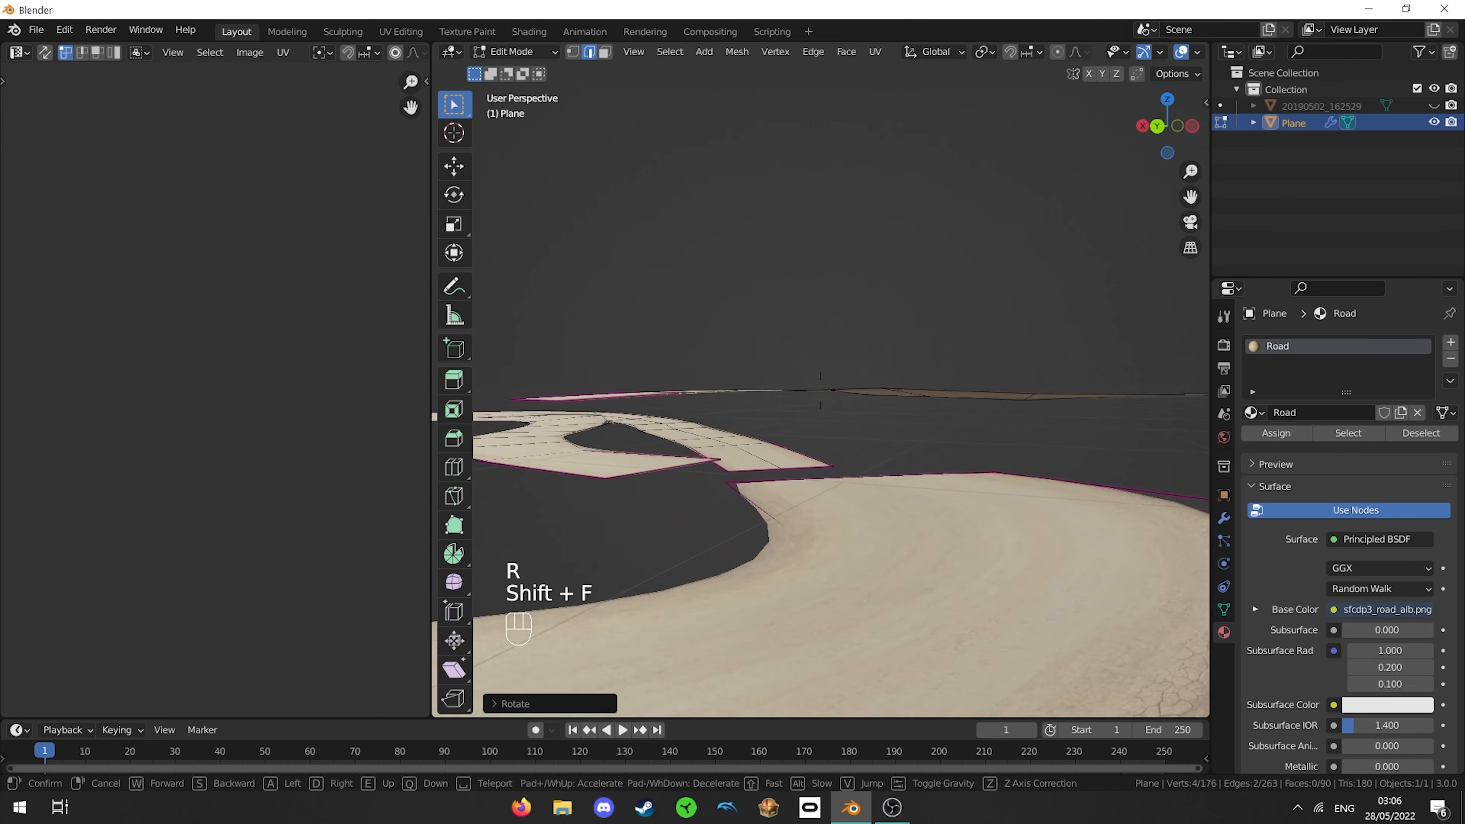
pyautogui.click(823, 402)
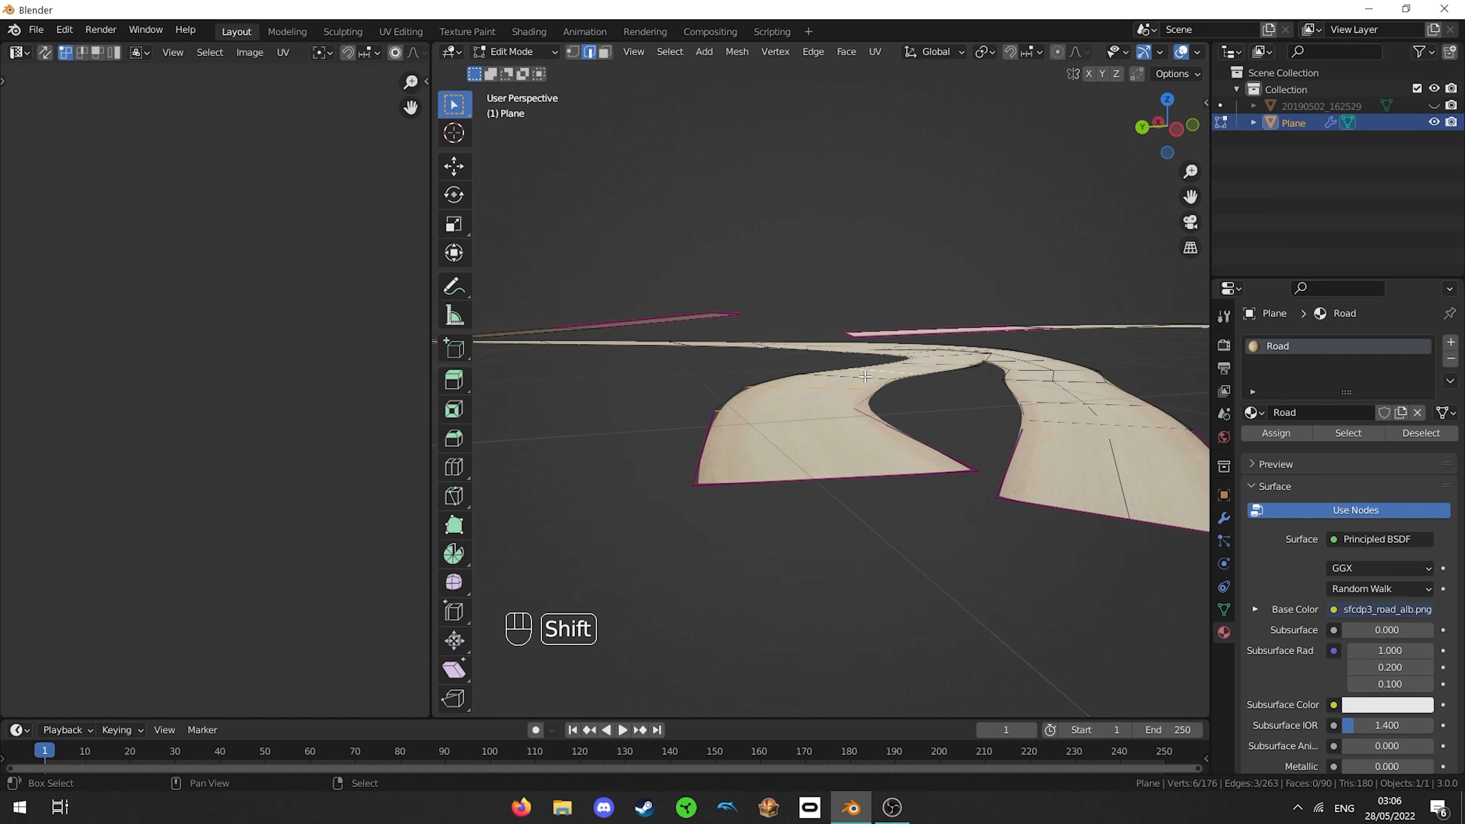
pyautogui.hotkey('shift', 'f')
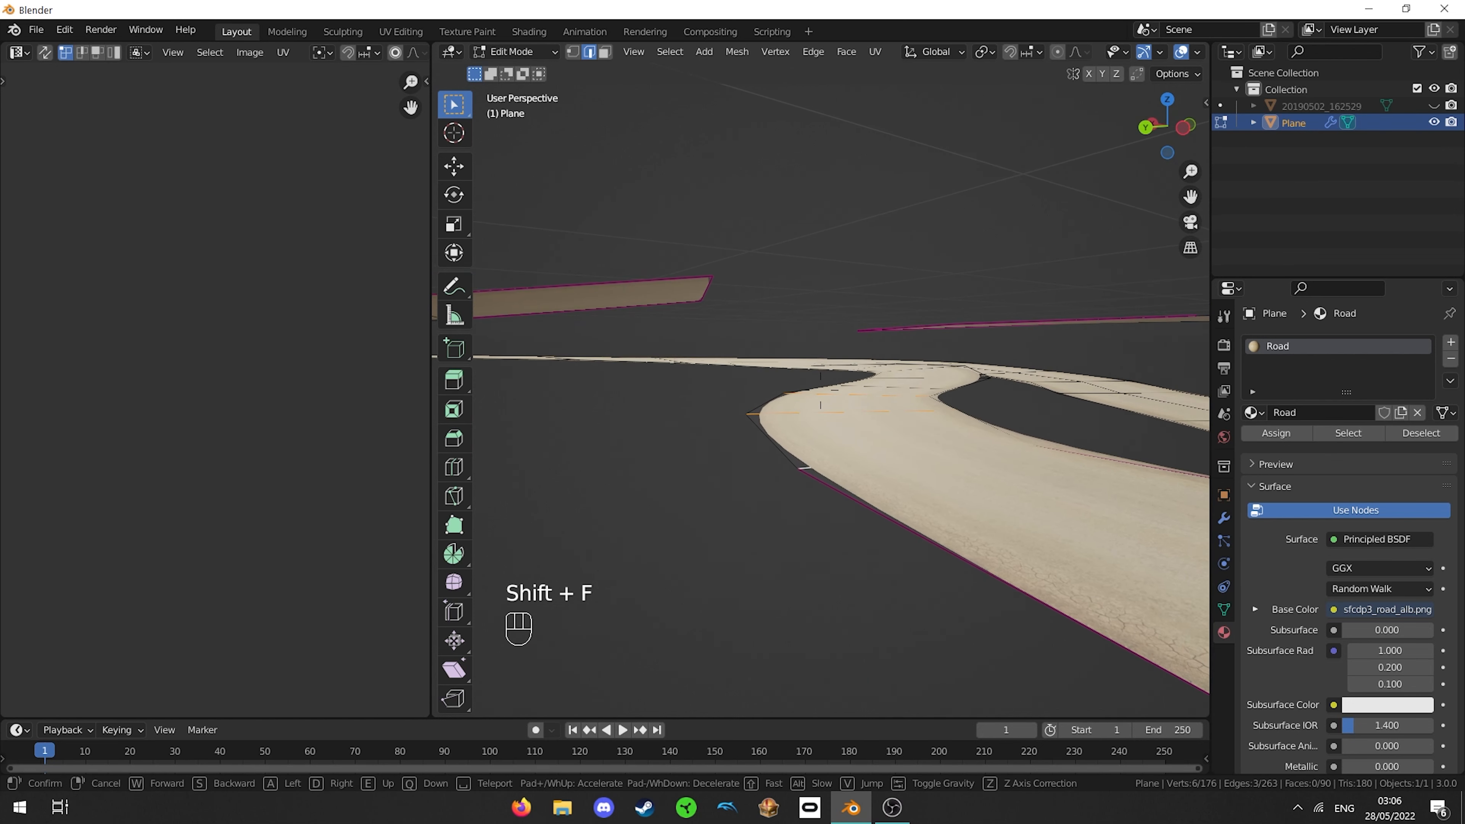
pyautogui.press('r')
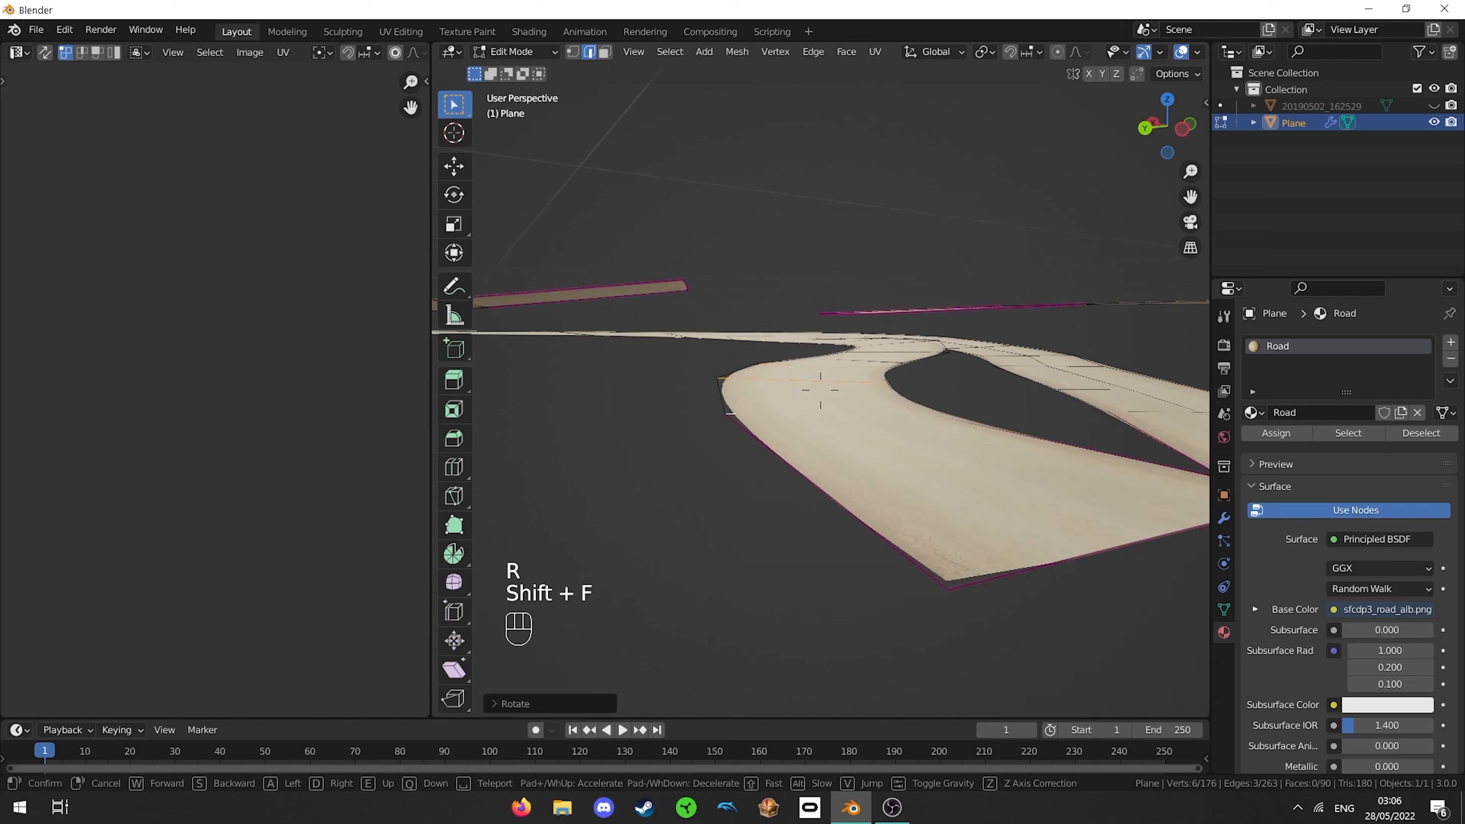
# - Select the connected lengthwise centre edges of the strip that passes under the curved road
pyautogui.hotkey('shift', 'f')
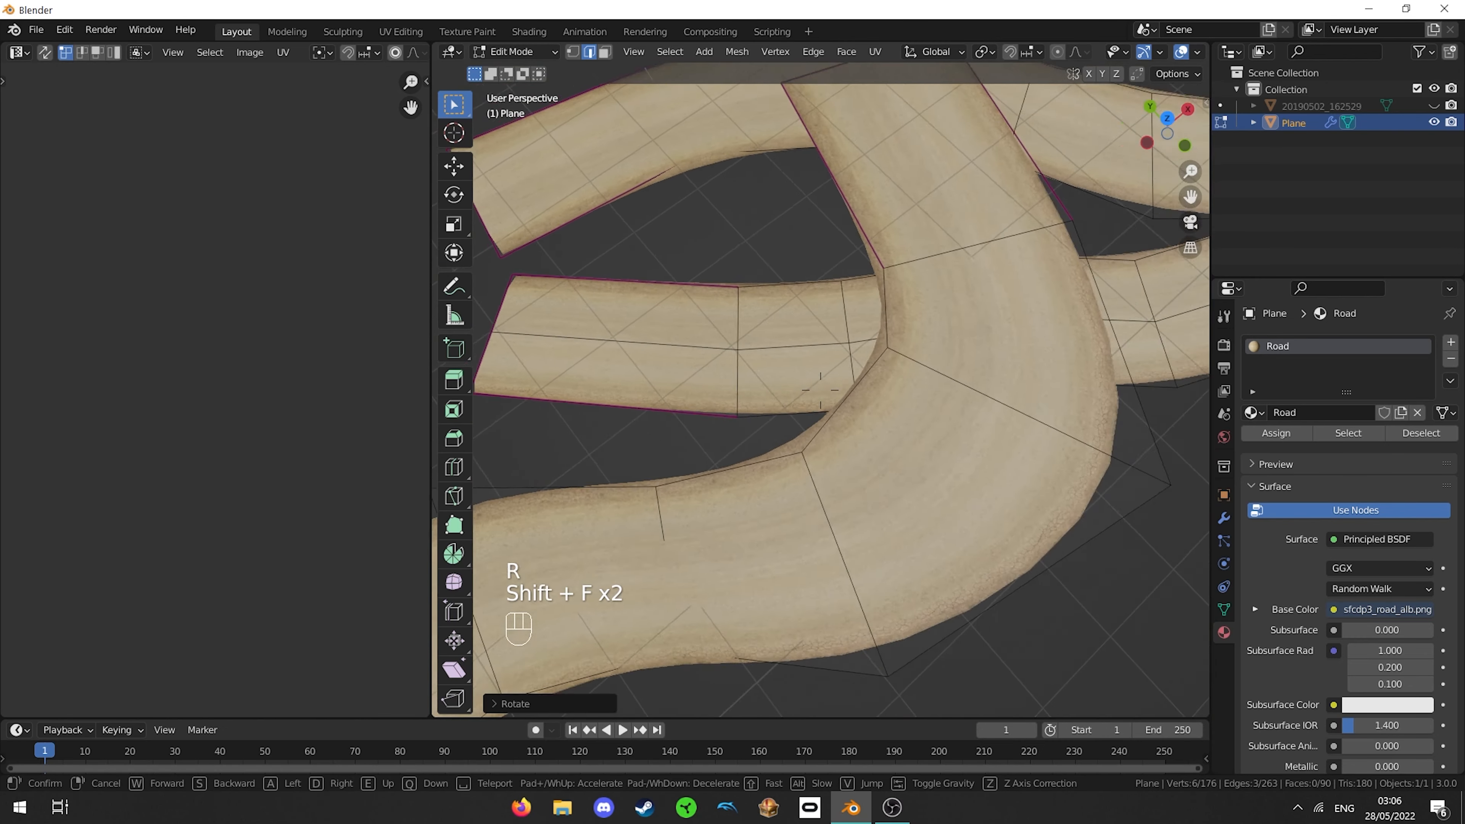
pyautogui.press('s')
pyautogui.click(820, 390)
pyautogui.click(638, 361)
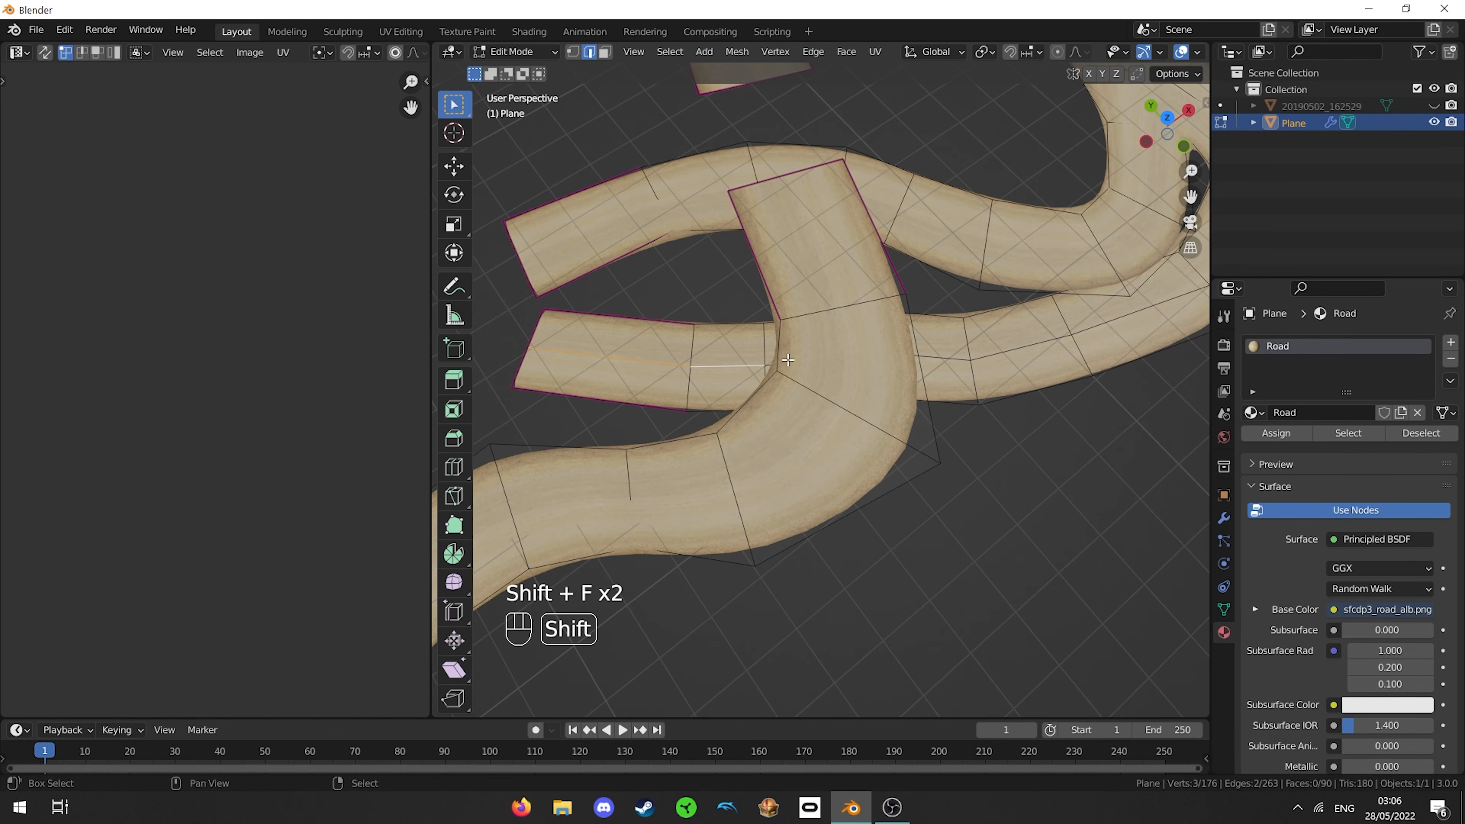
pyautogui.click(768, 363)
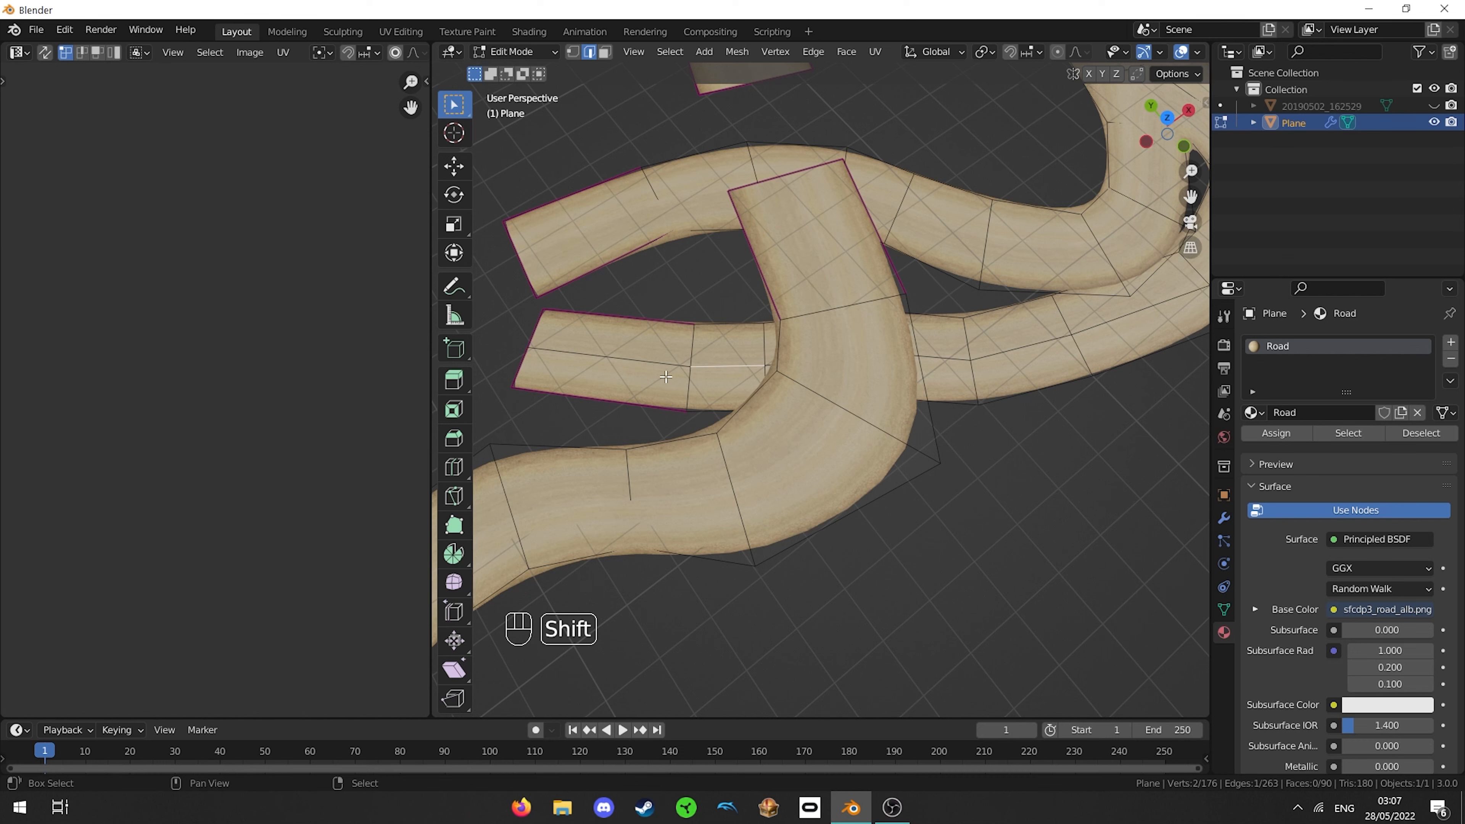
pyautogui.keyDown('shift'); pyautogui.click(754, 370); pyautogui.keyUp('shift')
pyautogui.keyDown('shift'); pyautogui.rightClick(765, 366); pyautogui.keyUp('shift')
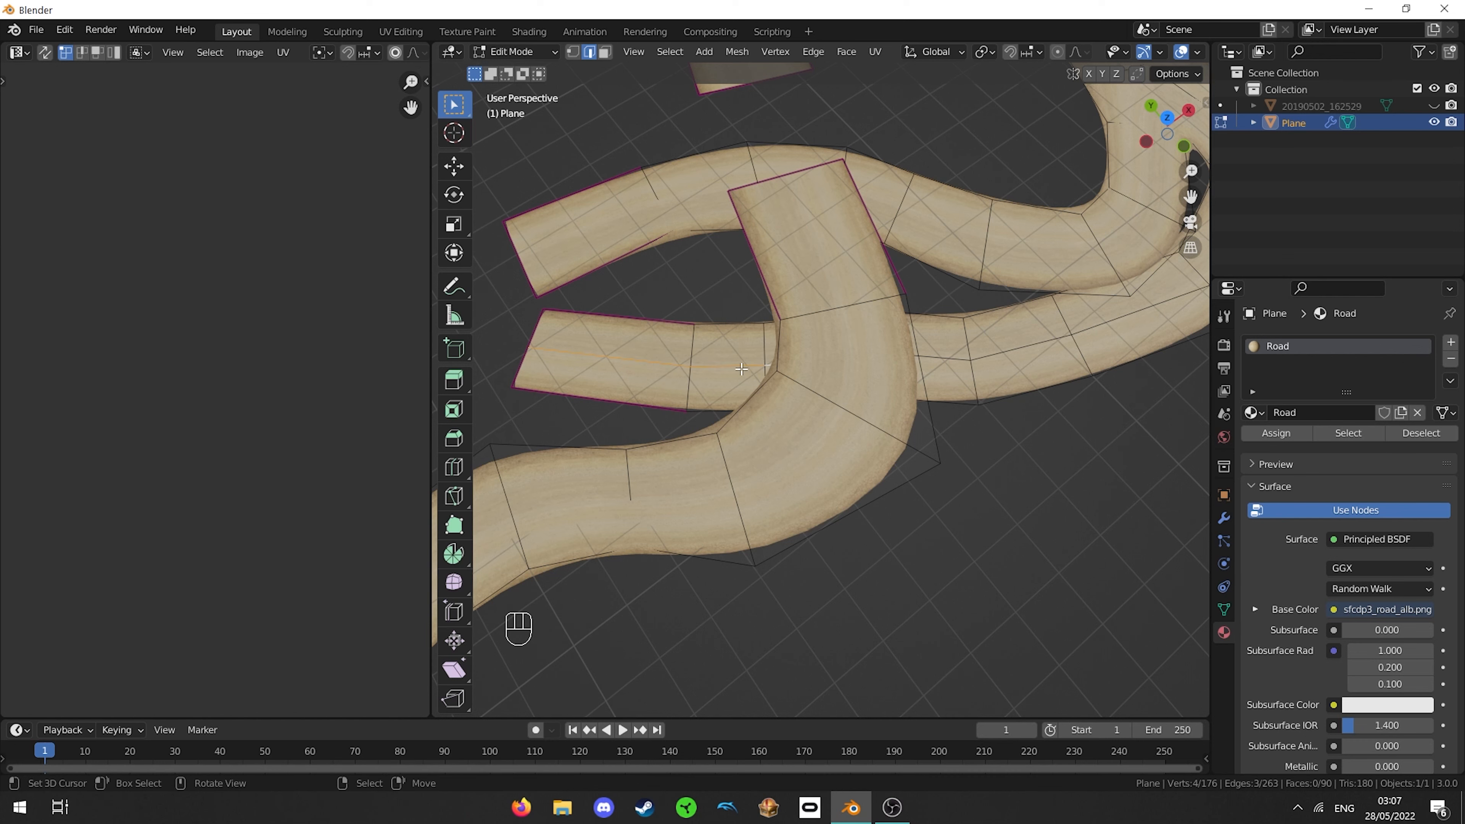
# - In top view, knife-cut a new cross line over the outer road just before the junction, passing through its centre line
pyautogui.scroll(-2, 778, 368)
pyautogui.keyDown('shift'); pyautogui.moveTo(793, 370); pyautogui.dragTo(685, 400, button='middle'); pyautogui.keyUp('shift')
pyautogui.press('KP_7')
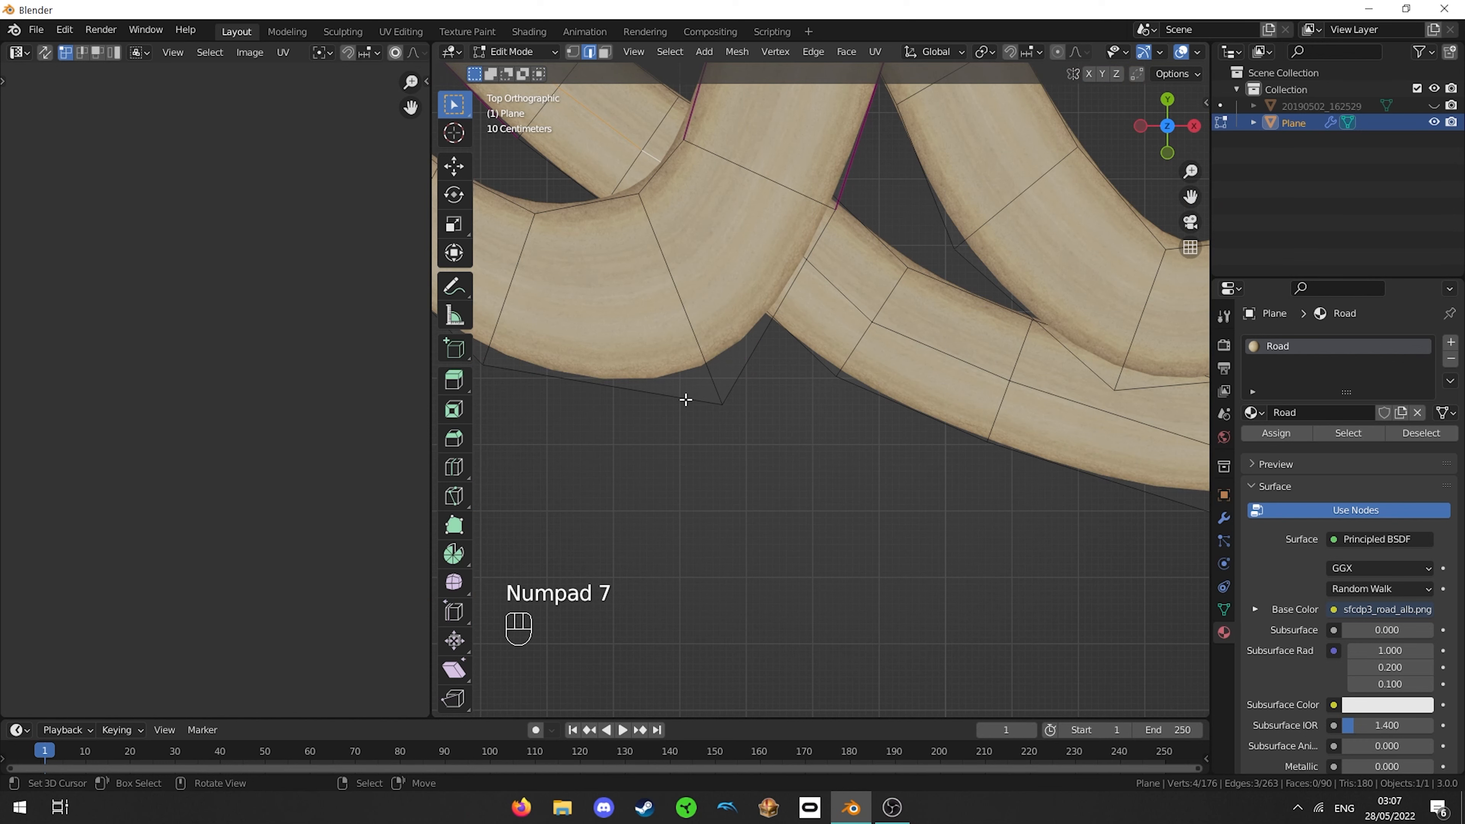
pyautogui.scroll(-4, 810, 337)
pyautogui.keyDown('shift'); pyautogui.moveTo(1018, 330); pyautogui.dragTo(866, 327, button='middle'); pyautogui.keyUp('shift')
pyautogui.scroll(3, 739, 365)
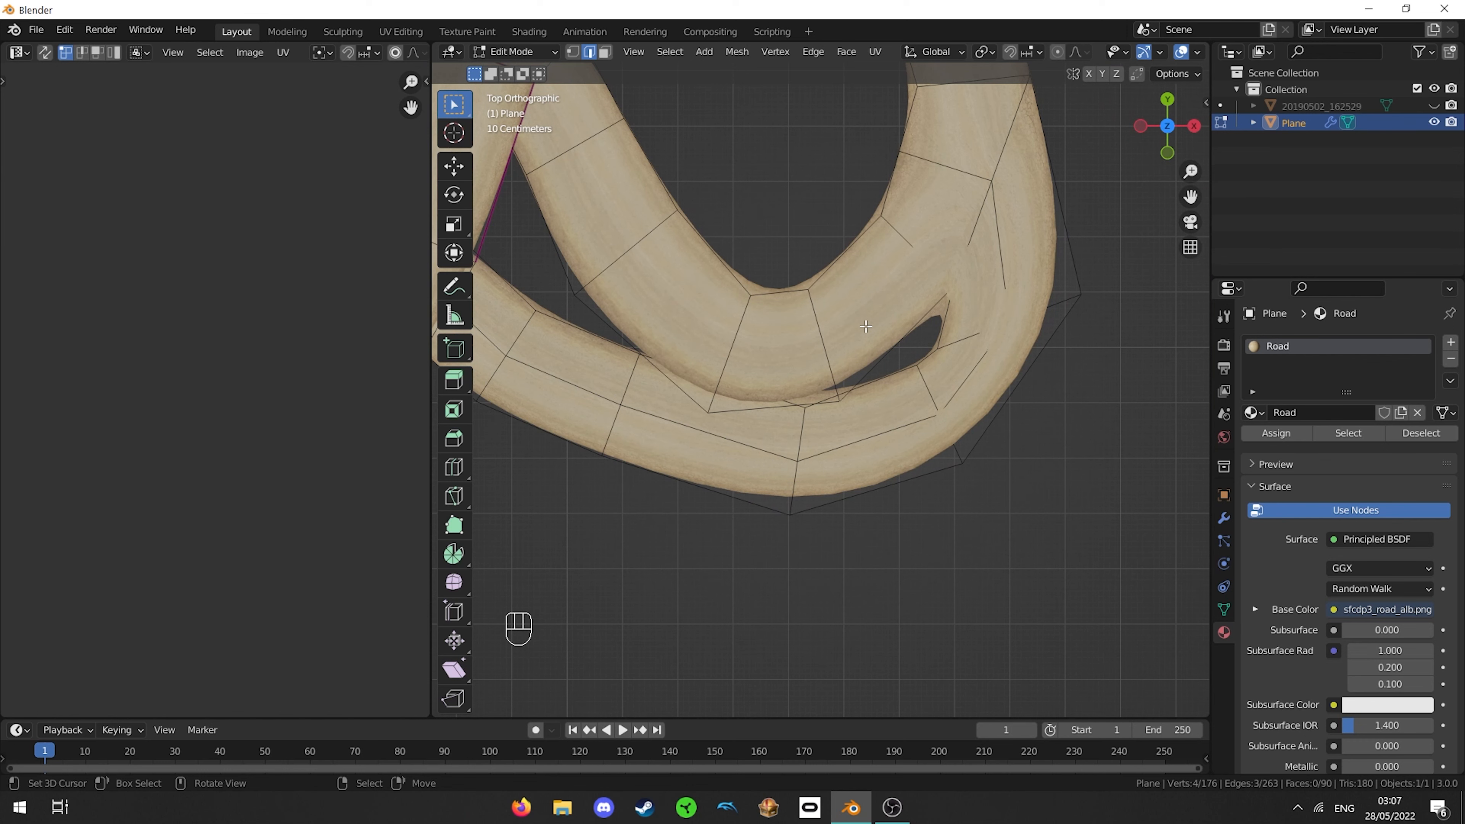
pyautogui.scroll(-1, 918, 336)
pyautogui.keyDown('shift'); pyautogui.moveTo(917, 335); pyautogui.dragTo(901, 286, button='middle'); pyautogui.keyUp('shift')
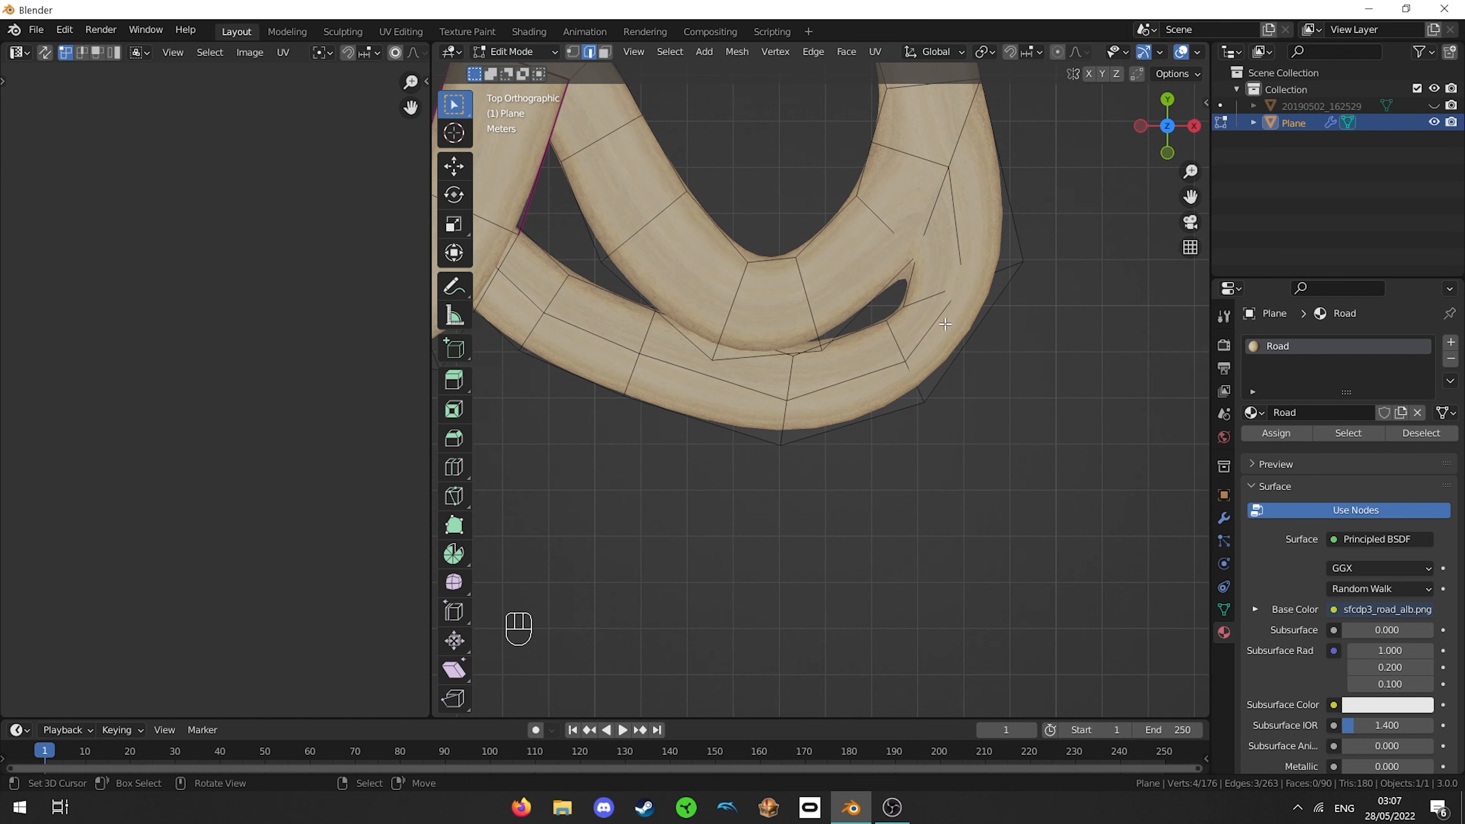
pyautogui.scroll(4, 888, 312)
pyautogui.keyDown('shift'); pyautogui.moveTo(873, 334); pyautogui.dragTo(791, 396, button='middle'); pyautogui.keyUp('shift')
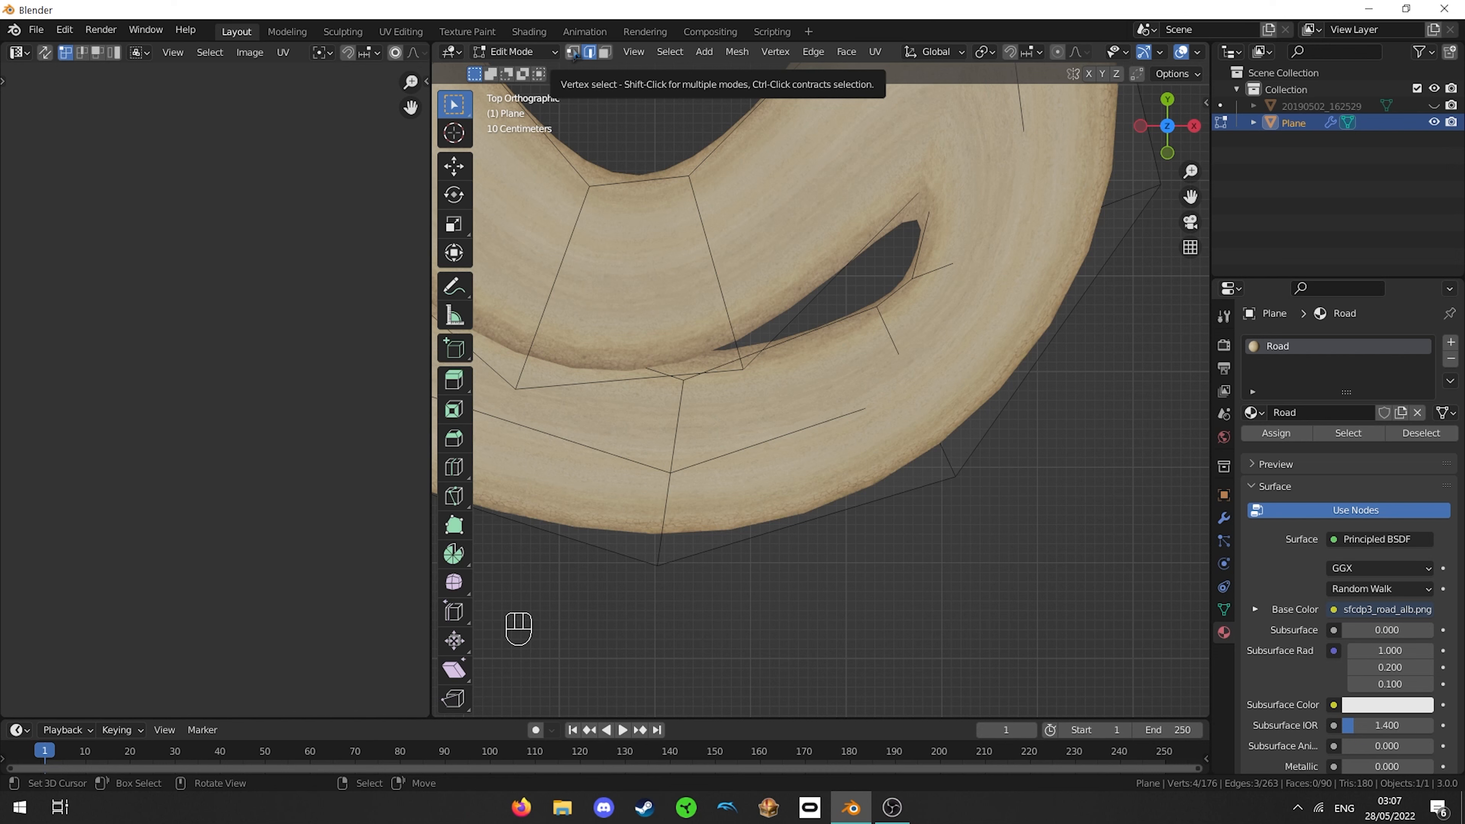
pyautogui.press('k')
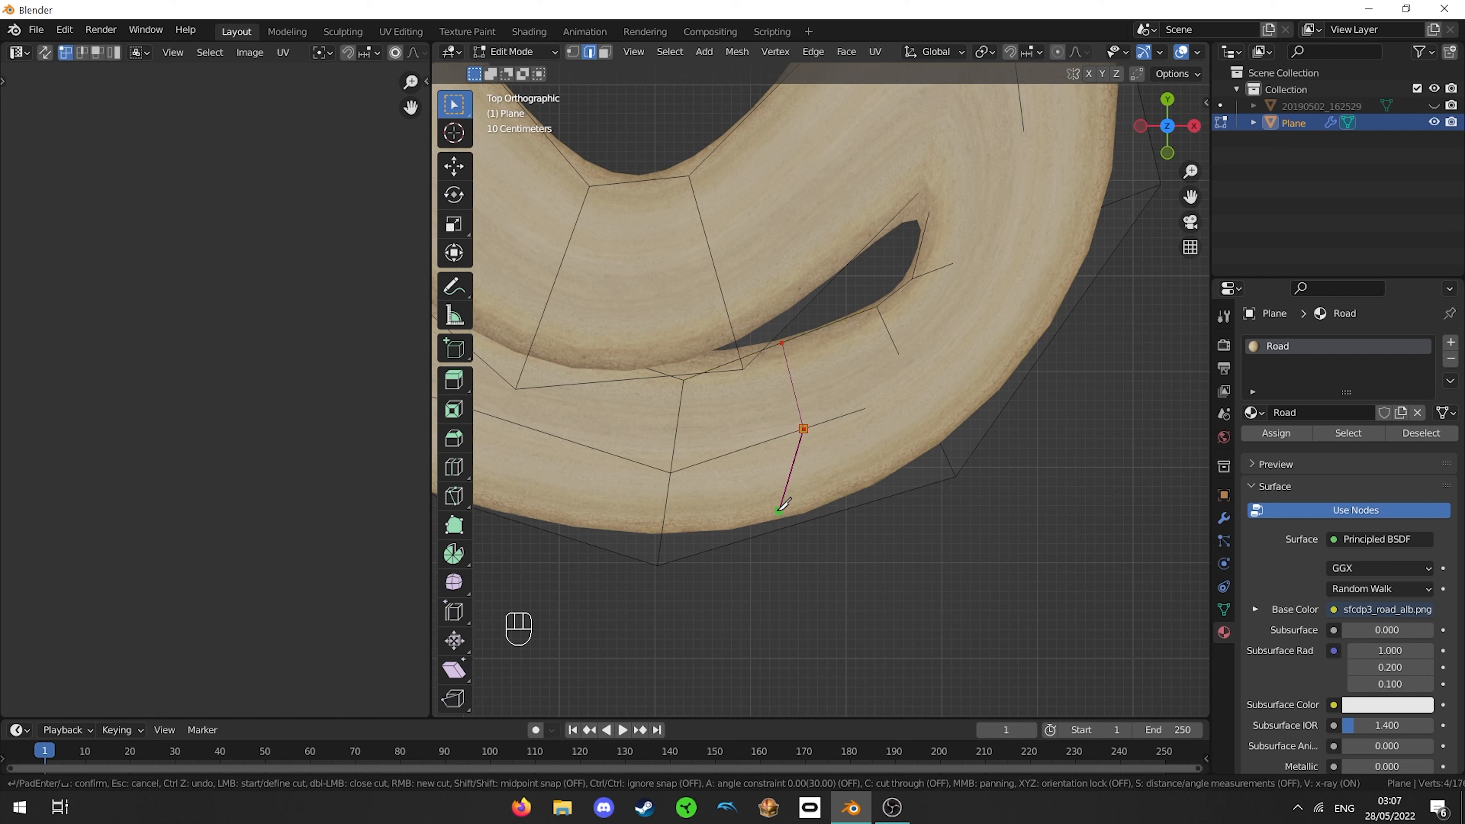
pyautogui.press('Return')
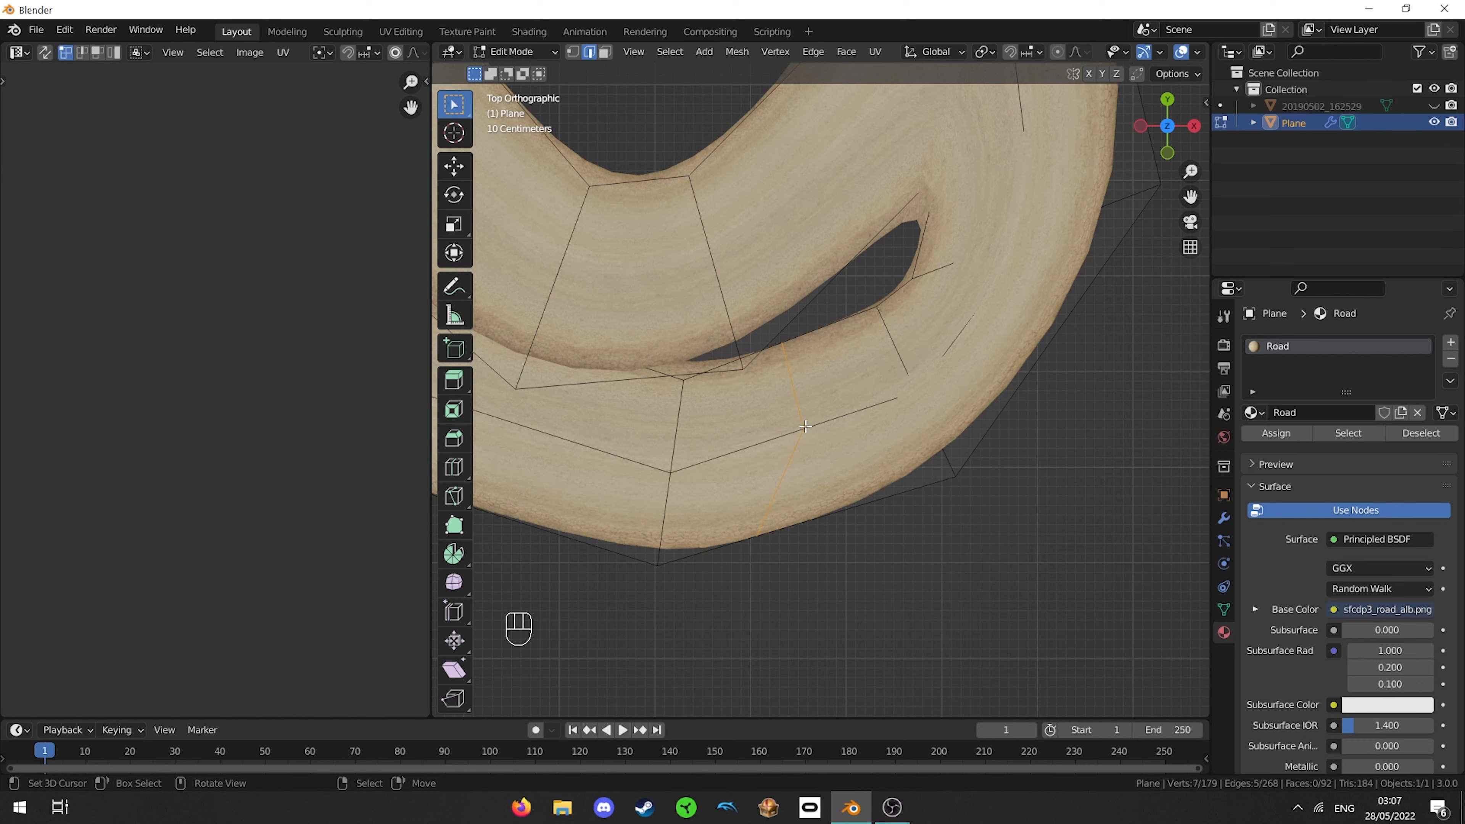
# - Try to knife-cut a second cross line from the outer end of the new cut over the centre line to the inner road edge
pyautogui.press('k')
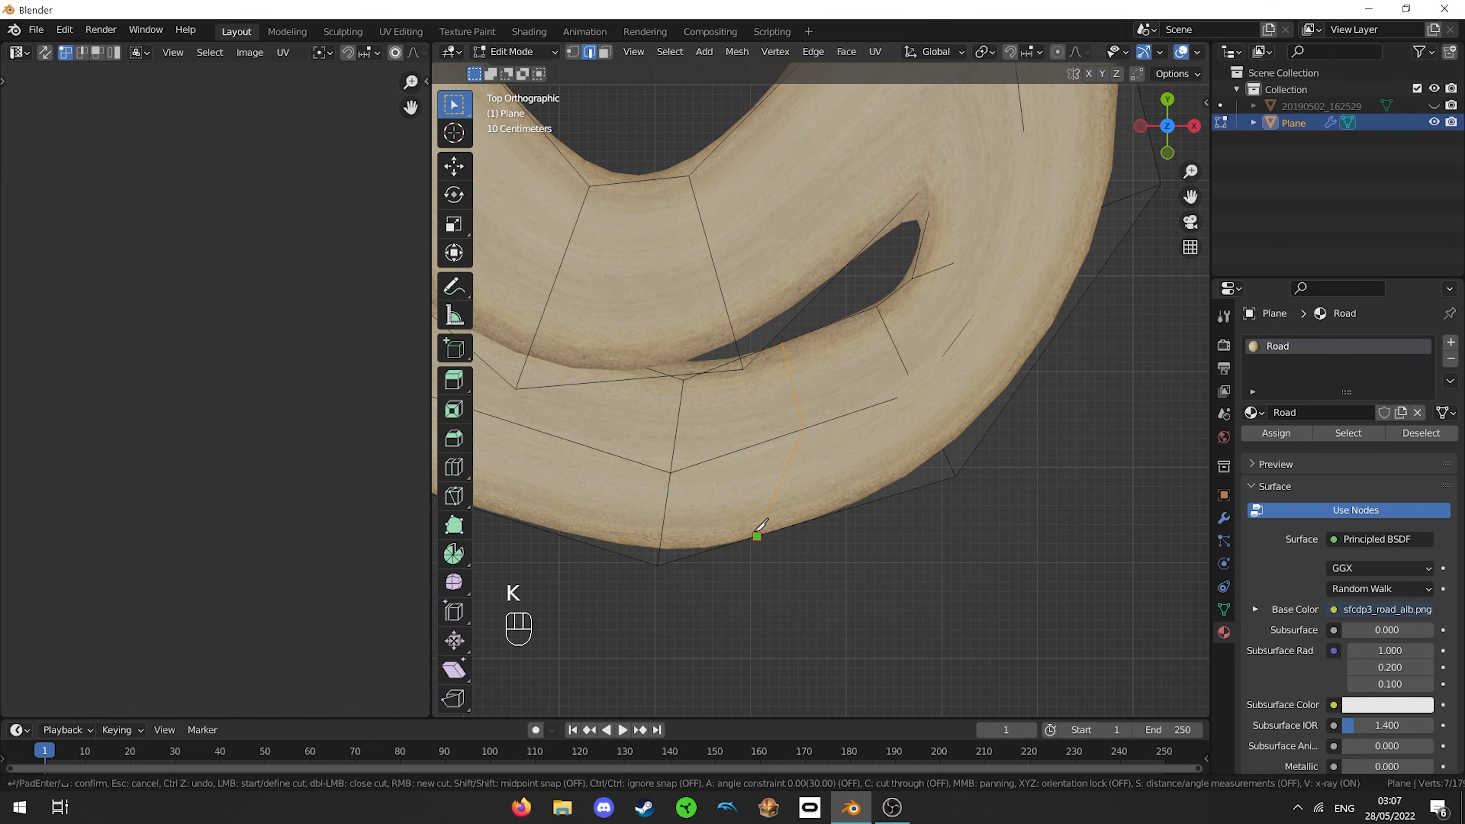
pyautogui.scroll(-4, 745, 363)
pyautogui.moveTo(744, 362); pyautogui.dragTo(741, 270, button='middle')
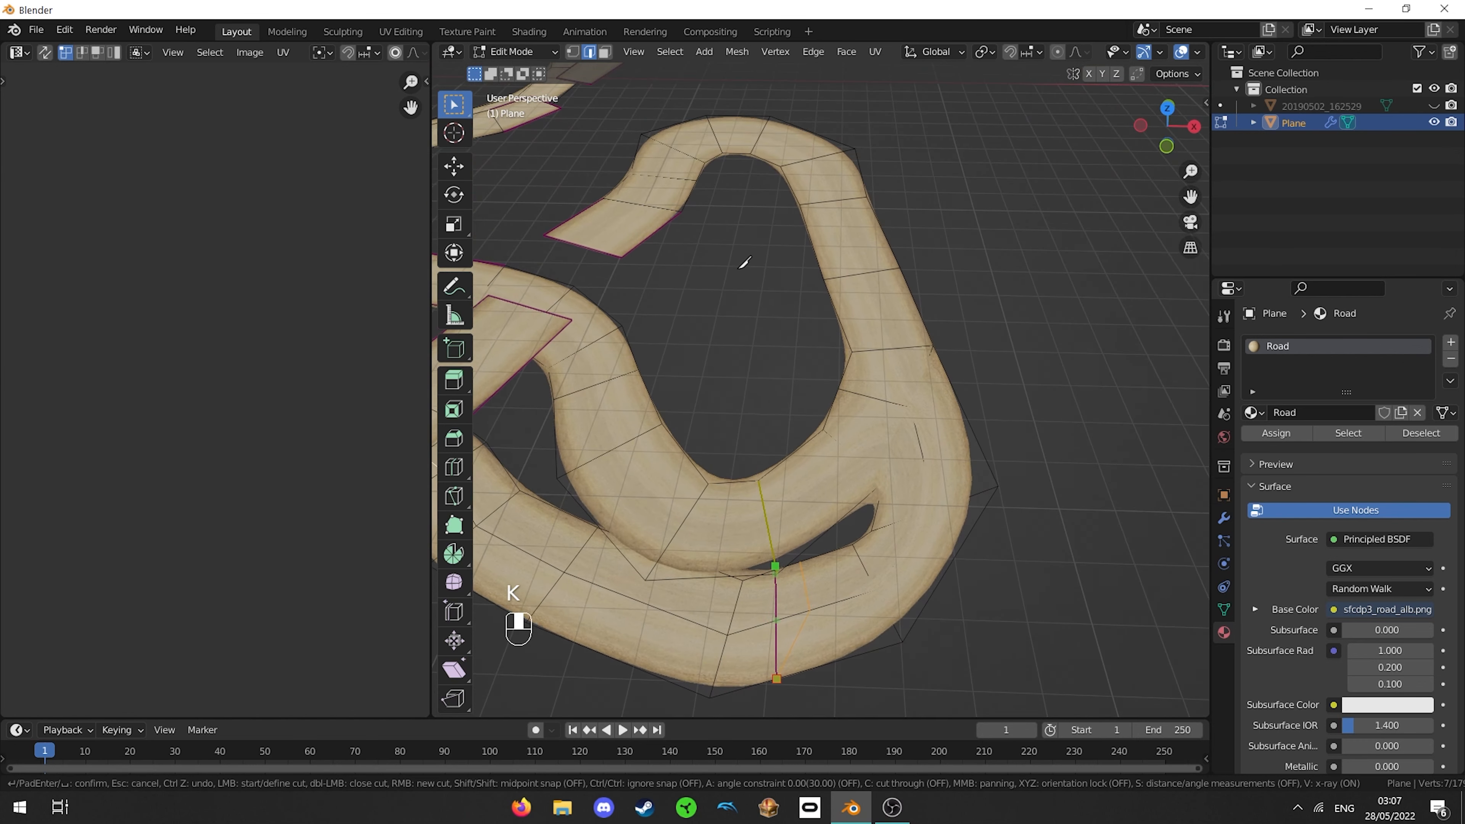
pyautogui.keyDown('shift'); pyautogui.moveTo(777, 564); pyautogui.dragTo(842, 226, button='middle'); pyautogui.keyUp('shift')
pyautogui.scroll(4, 835, 229)
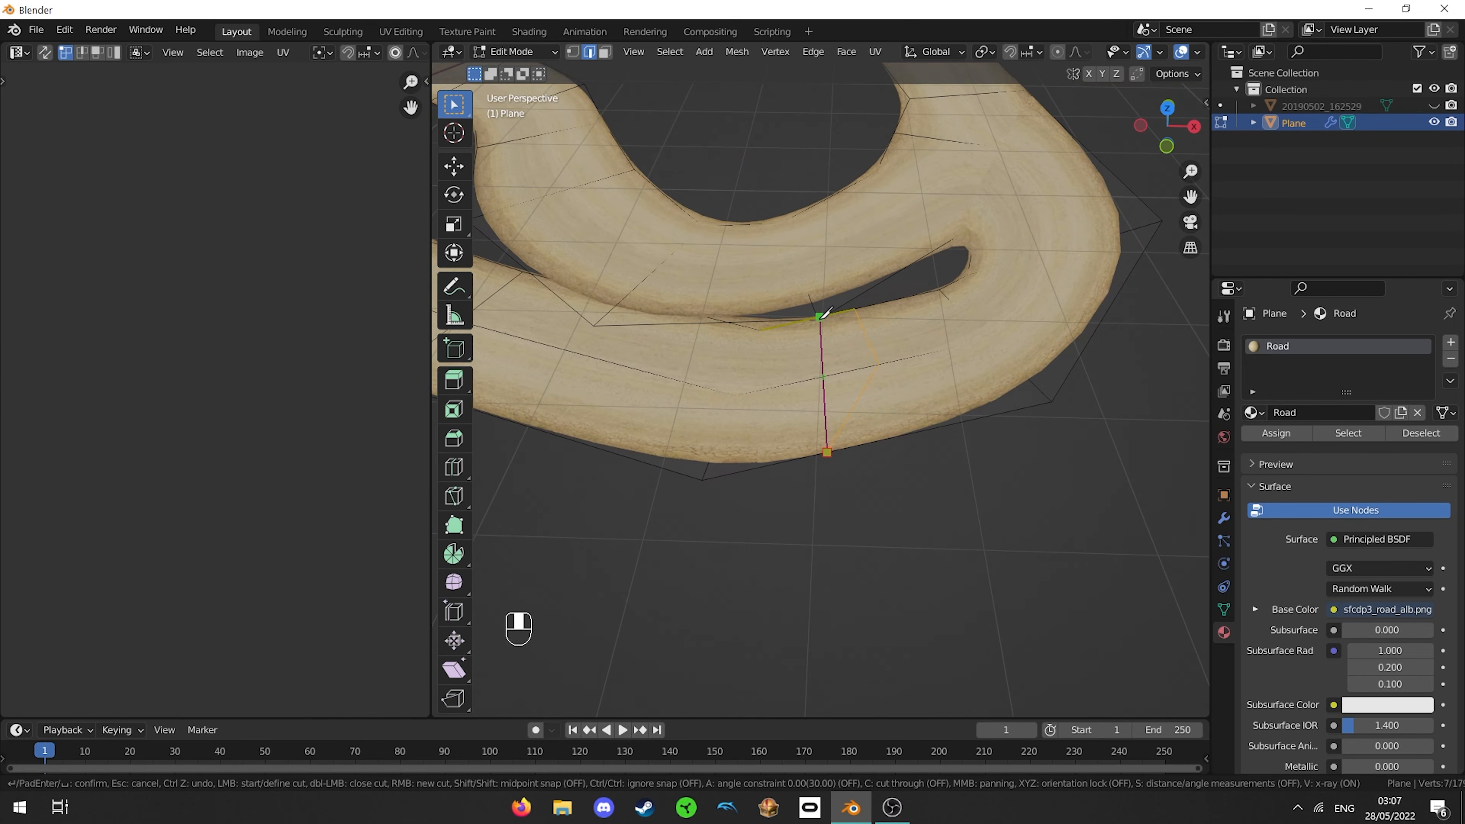
pyautogui.moveTo(825, 317); pyautogui.dragTo(798, 302, button='middle')
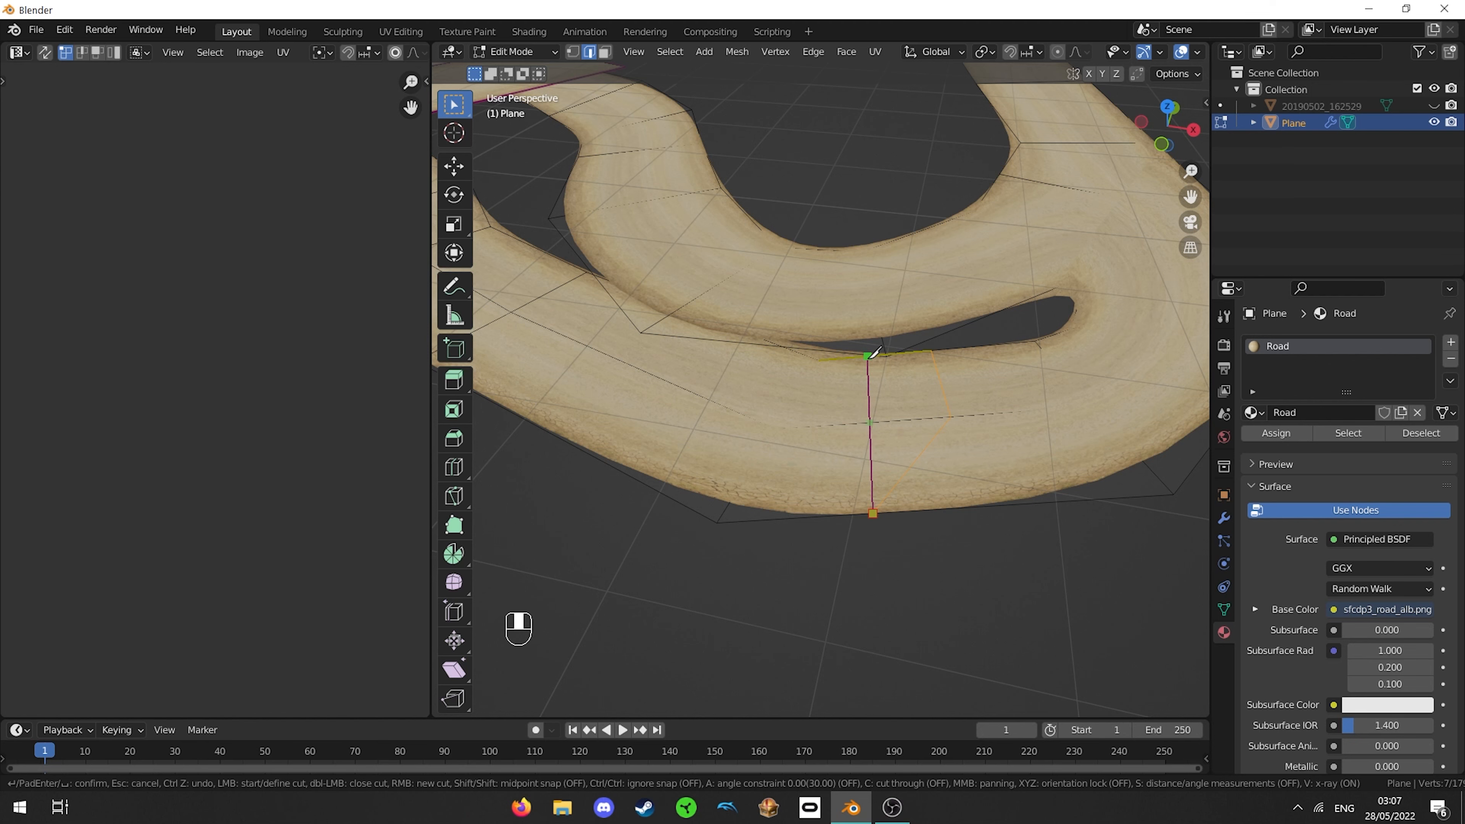
pyautogui.press('Return')
pyautogui.moveTo(880, 350); pyautogui.dragTo(870, 389, button='middle')
pyautogui.keyDown('shift'); pyautogui.moveTo(811, 494); pyautogui.dragTo(762, 622, button='middle'); pyautogui.keyUp('shift')
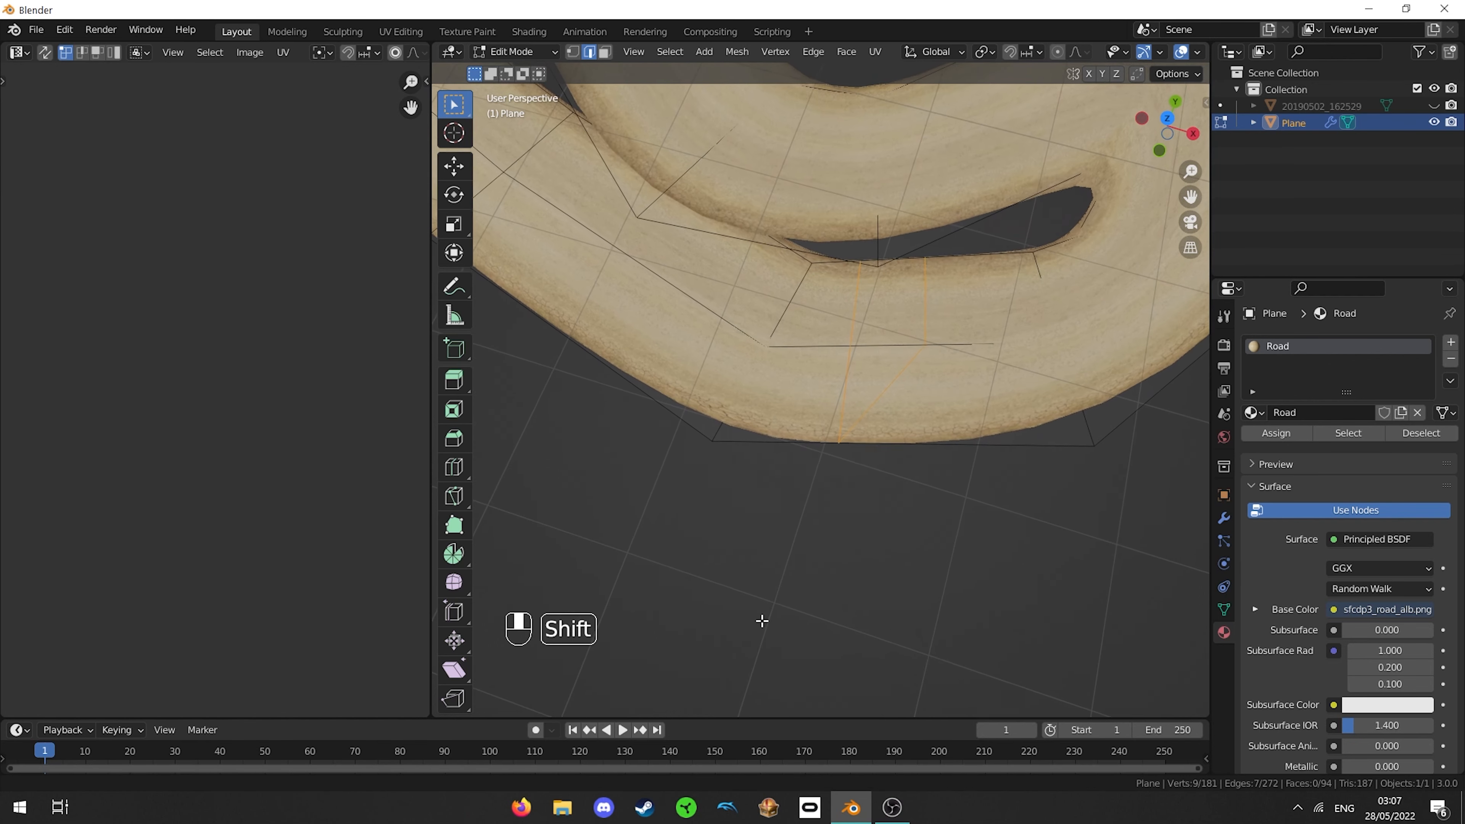
# - Undo the last knife cut and clear the selection in top view
pyautogui.scroll(-1, 813, 449)
pyautogui.scroll(-2, 814, 448)
pyautogui.press('KP_7')
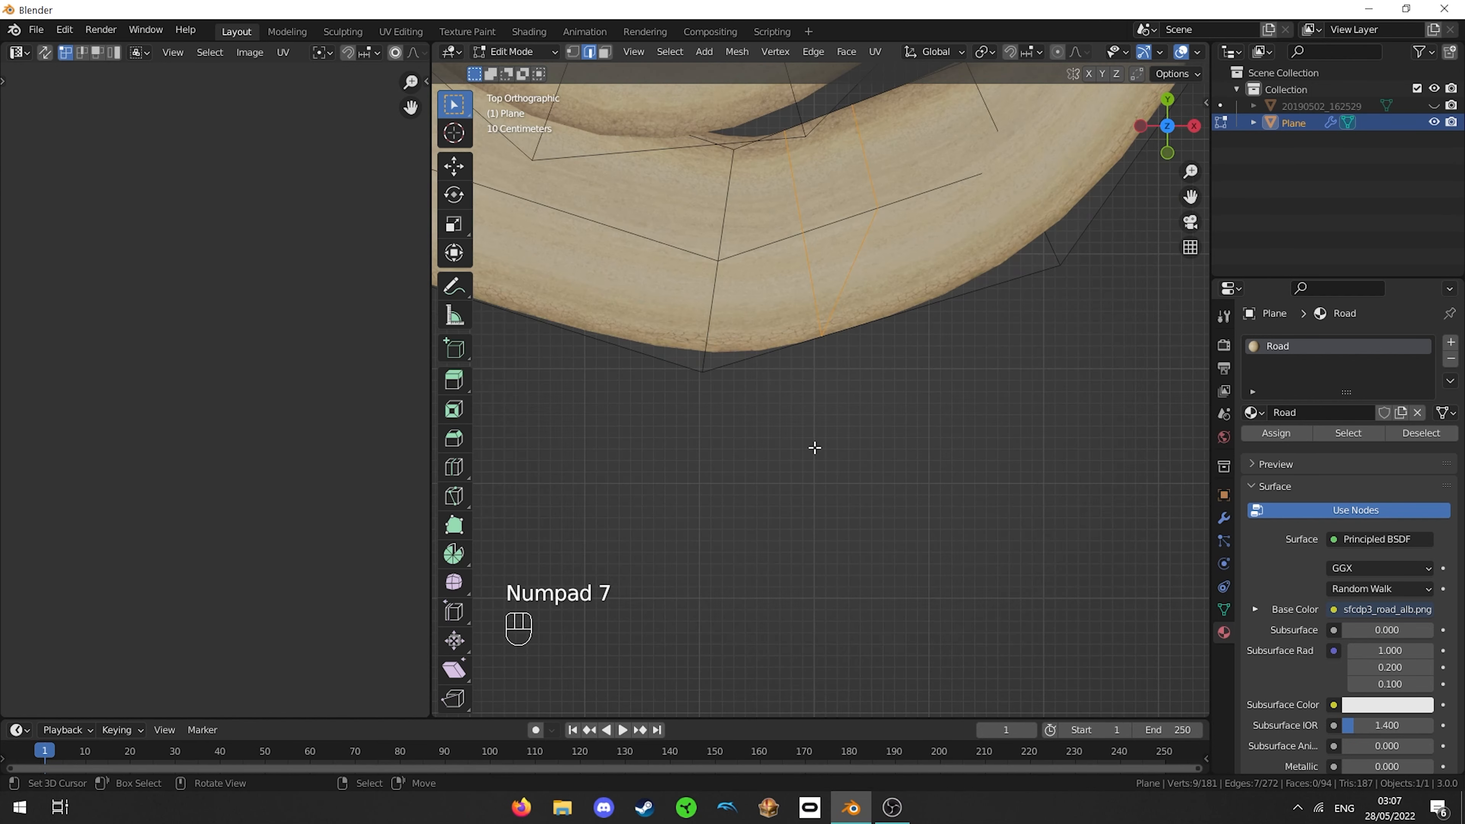
pyautogui.keyDown('shift'); pyautogui.moveTo(815, 448); pyautogui.dragTo(774, 589, button='middle'); pyautogui.keyUp('shift')
pyautogui.scroll(1, 807, 490)
pyautogui.hotkey('ctrl', 'z')
pyautogui.scroll(2, 842, 426)
pyautogui.scroll(-1, 831, 415)
pyautogui.press('a')
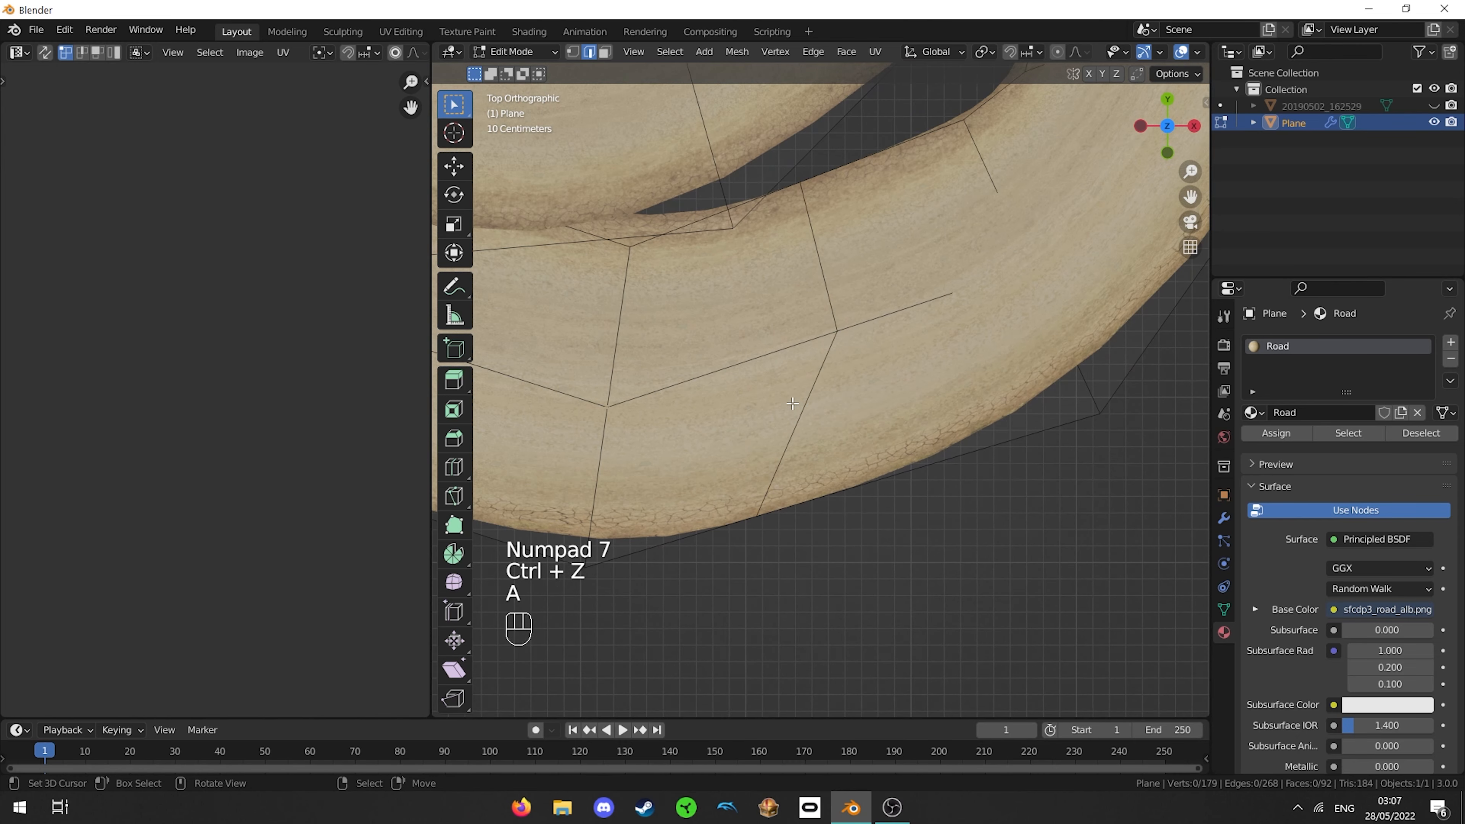
# - Knife-cut a cross line over the outer road right beside the junction's cross edge, from the outer edge to the inner edge
pyautogui.press('k')
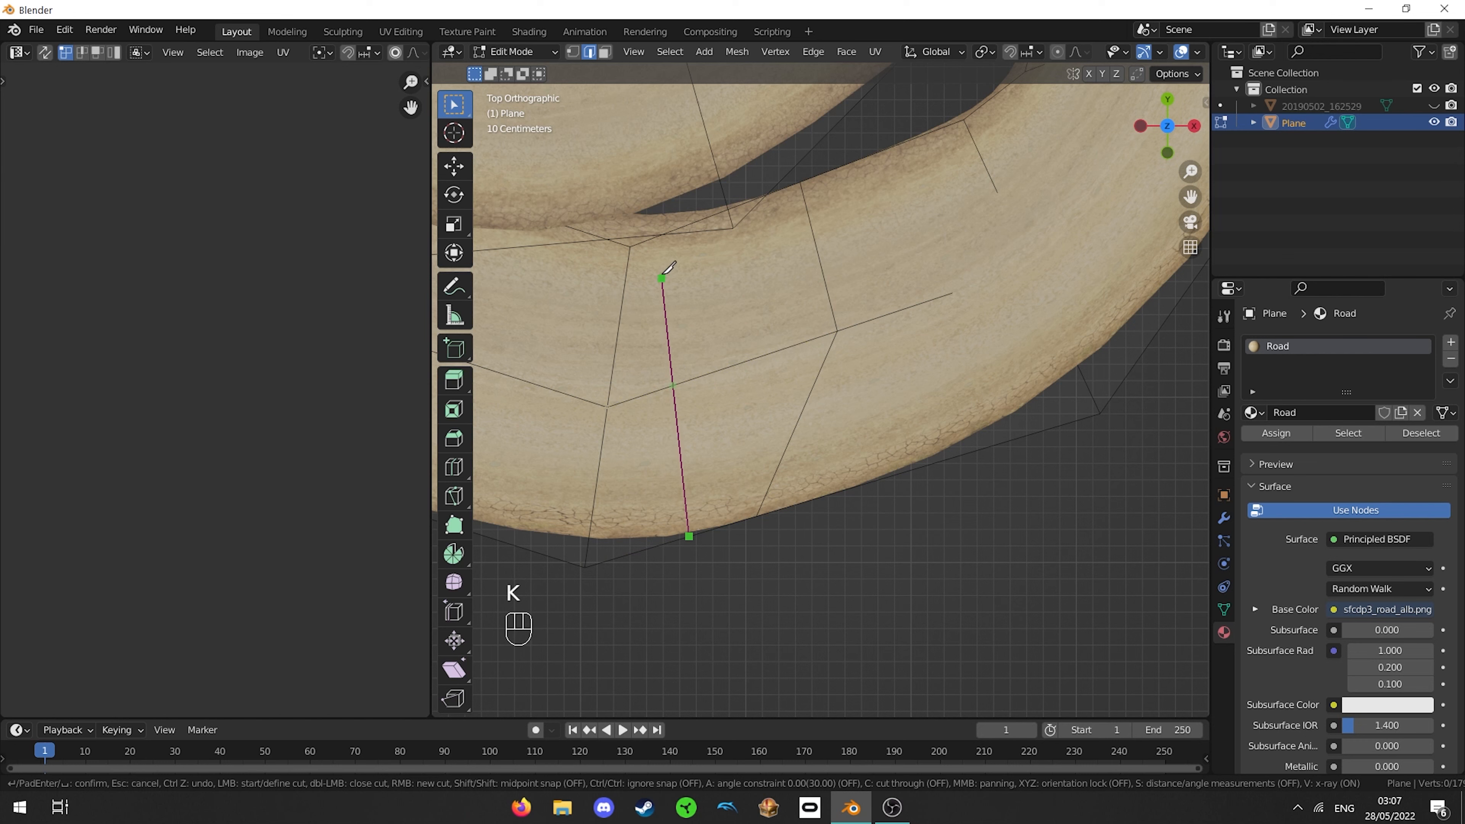
pyautogui.click(645, 241)
pyautogui.press('Return')
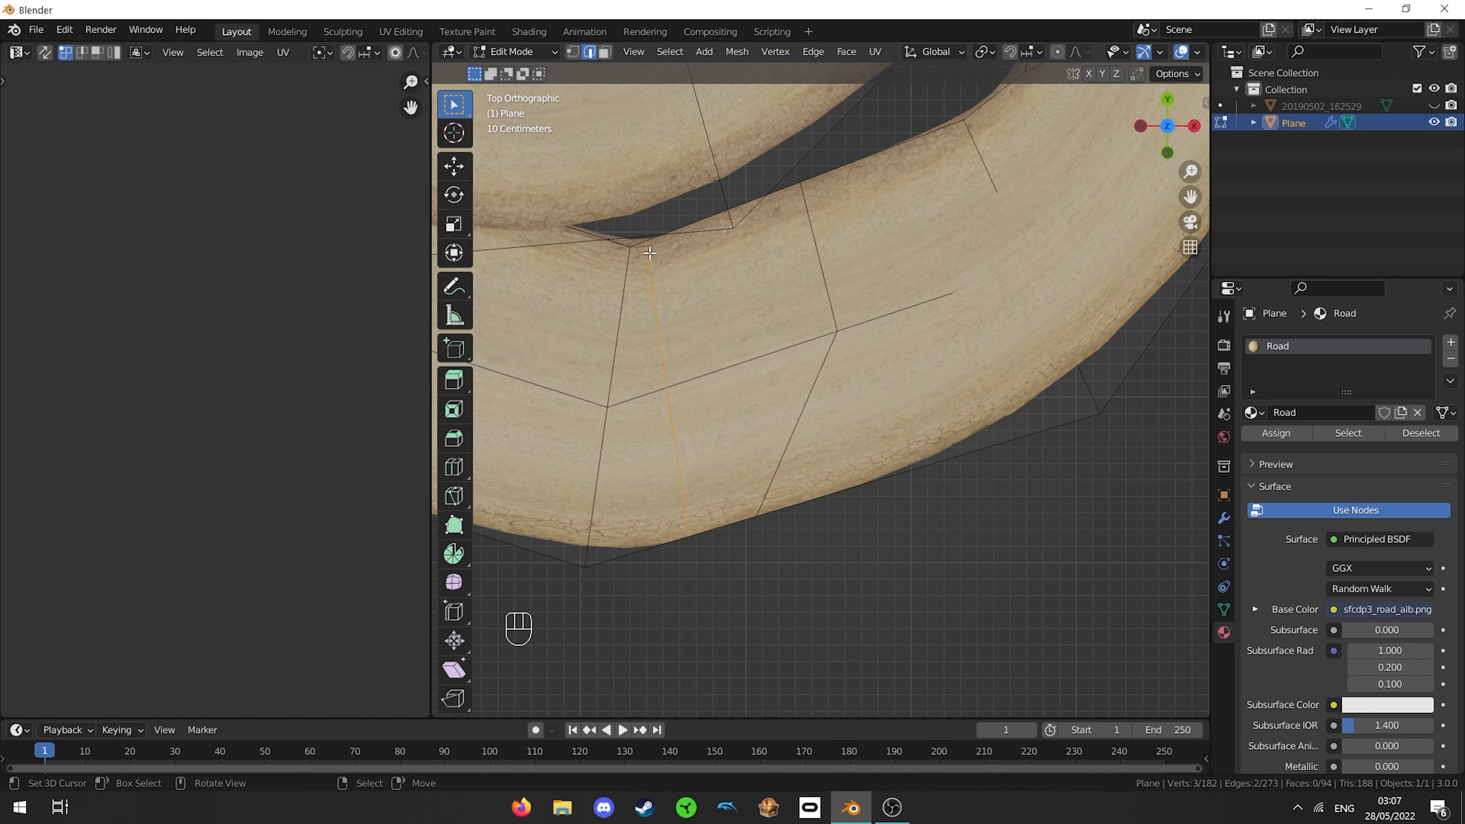
pyautogui.scroll(-1, 704, 292)
pyautogui.scroll(1, 789, 318)
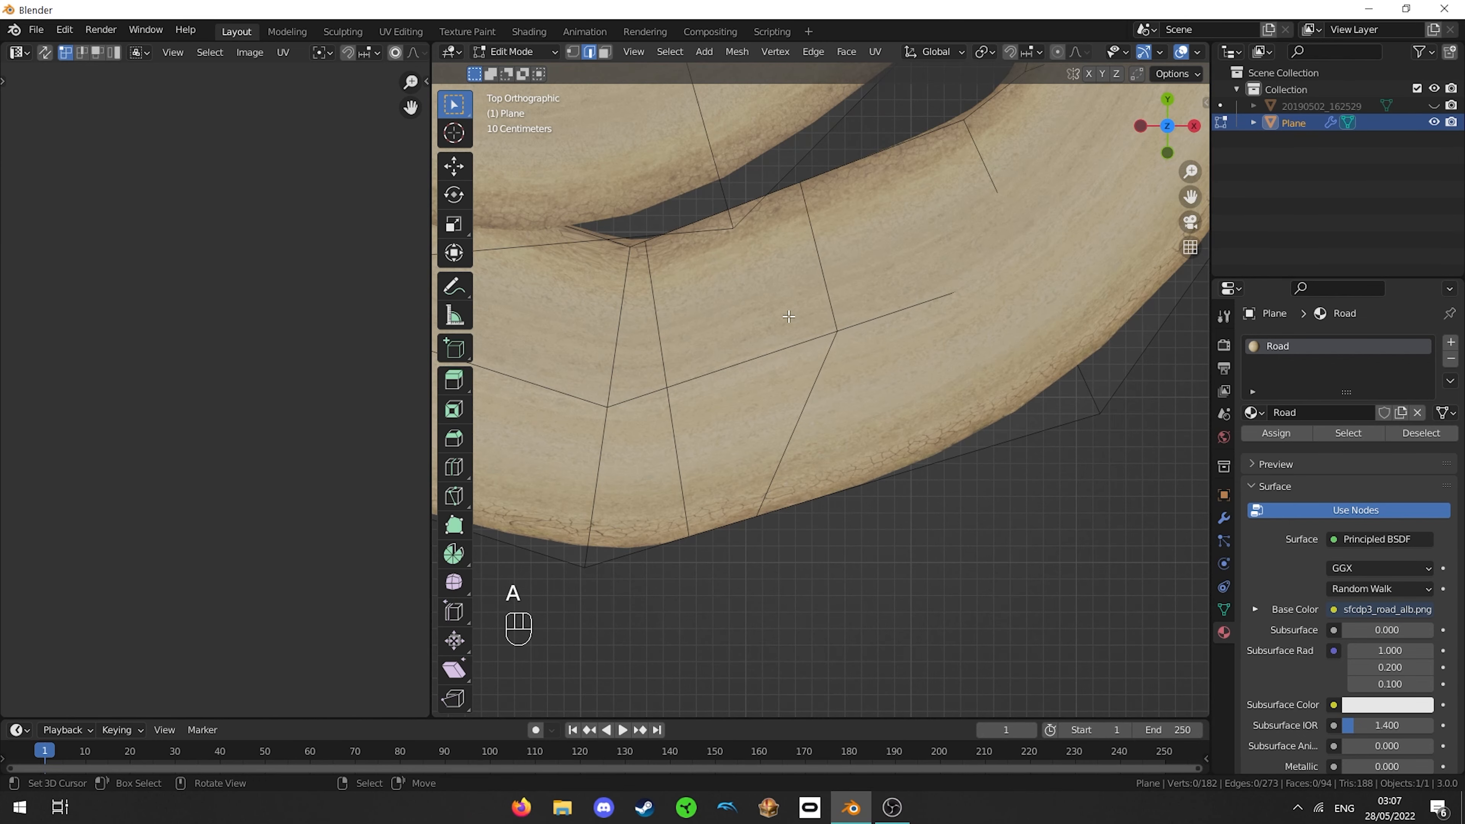
# - Examine the faces on both sides of the cross line beyond the junction by selecting them one at a time in face select mode
pyautogui.click(786, 398)
pyautogui.keyDown('shift'); pyautogui.moveTo(787, 399); pyautogui.dragTo(738, 497, button='middle'); pyautogui.keyUp('shift')
pyautogui.click(604, 53)
pyautogui.click(886, 334)
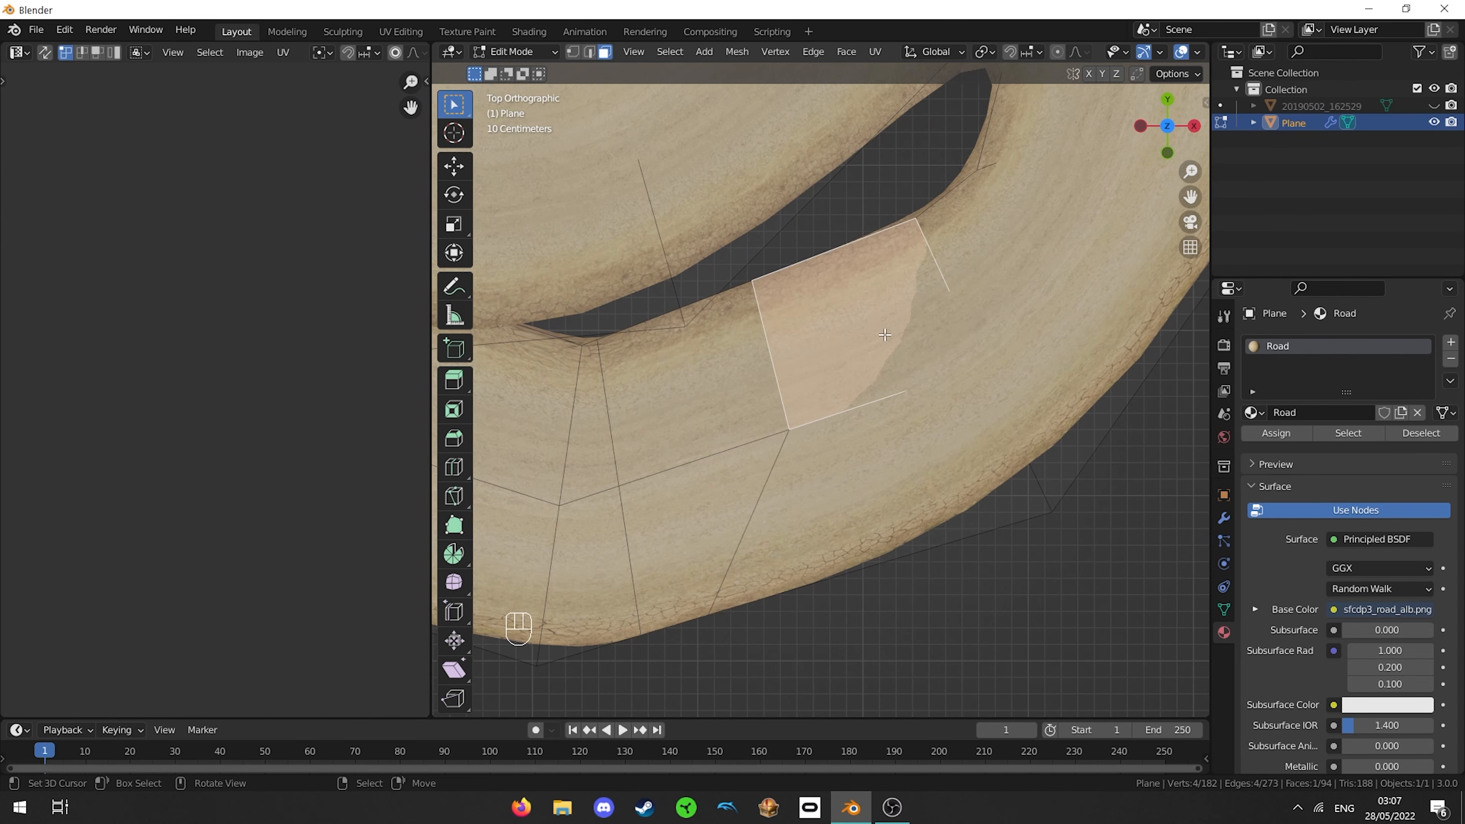
pyautogui.click(726, 357)
pyautogui.click(703, 496)
pyautogui.click(854, 488)
pyautogui.scroll(-2, 854, 489)
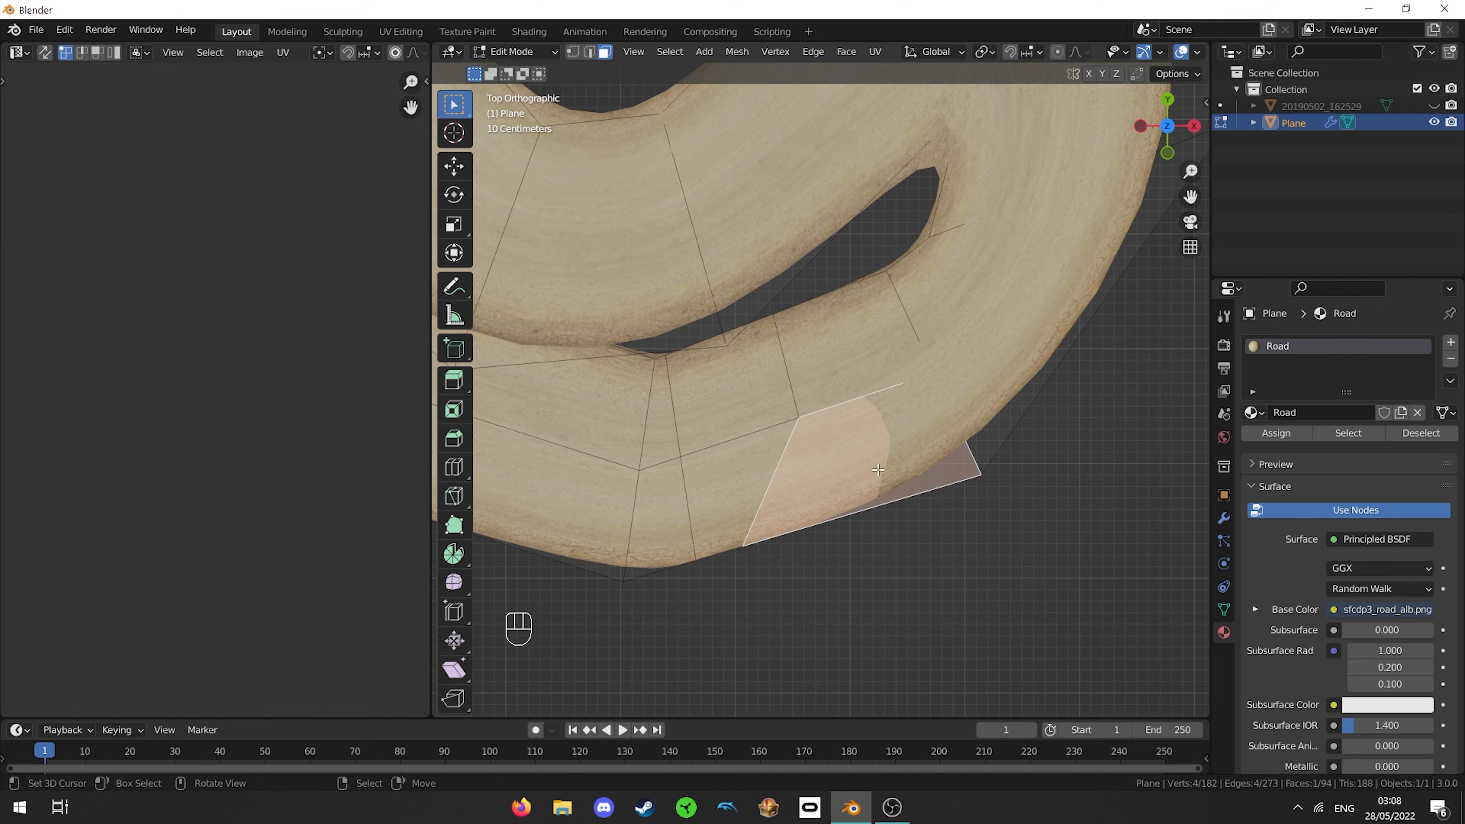
pyautogui.press('a')
# - Edge-slide the three-vertex cross line beyond the junction further into the bend, then move it slightly along Y
pyautogui.scroll(1, 741, 350)
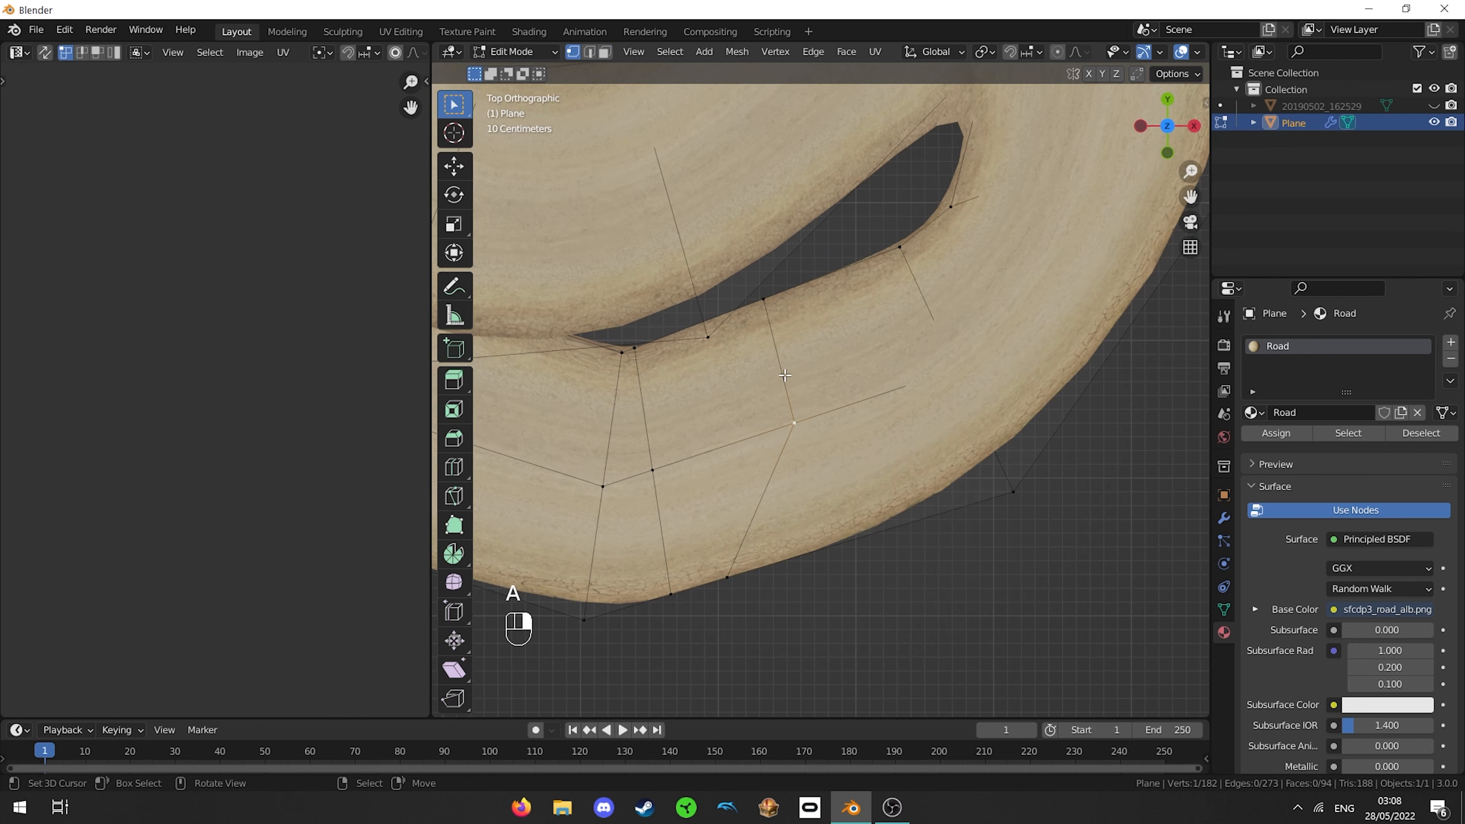
pyautogui.keyDown('shift'); pyautogui.click(763, 300); pyautogui.keyUp('shift')
pyautogui.press('g')
pyautogui.press('g')
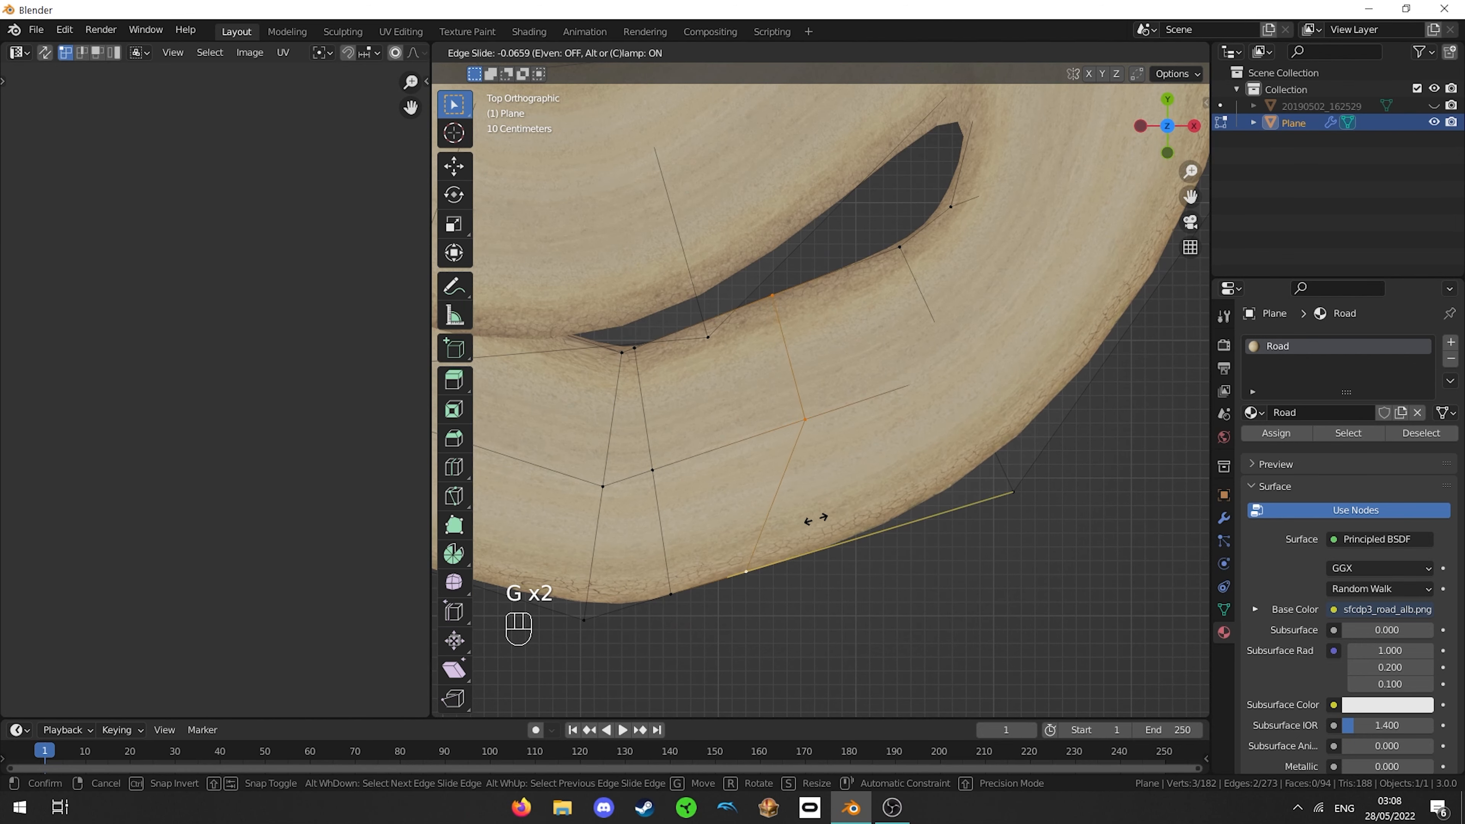
pyautogui.click(837, 508)
pyautogui.press('g')
pyautogui.press('y')
pyautogui.click(838, 517)
pyautogui.press('Tab')
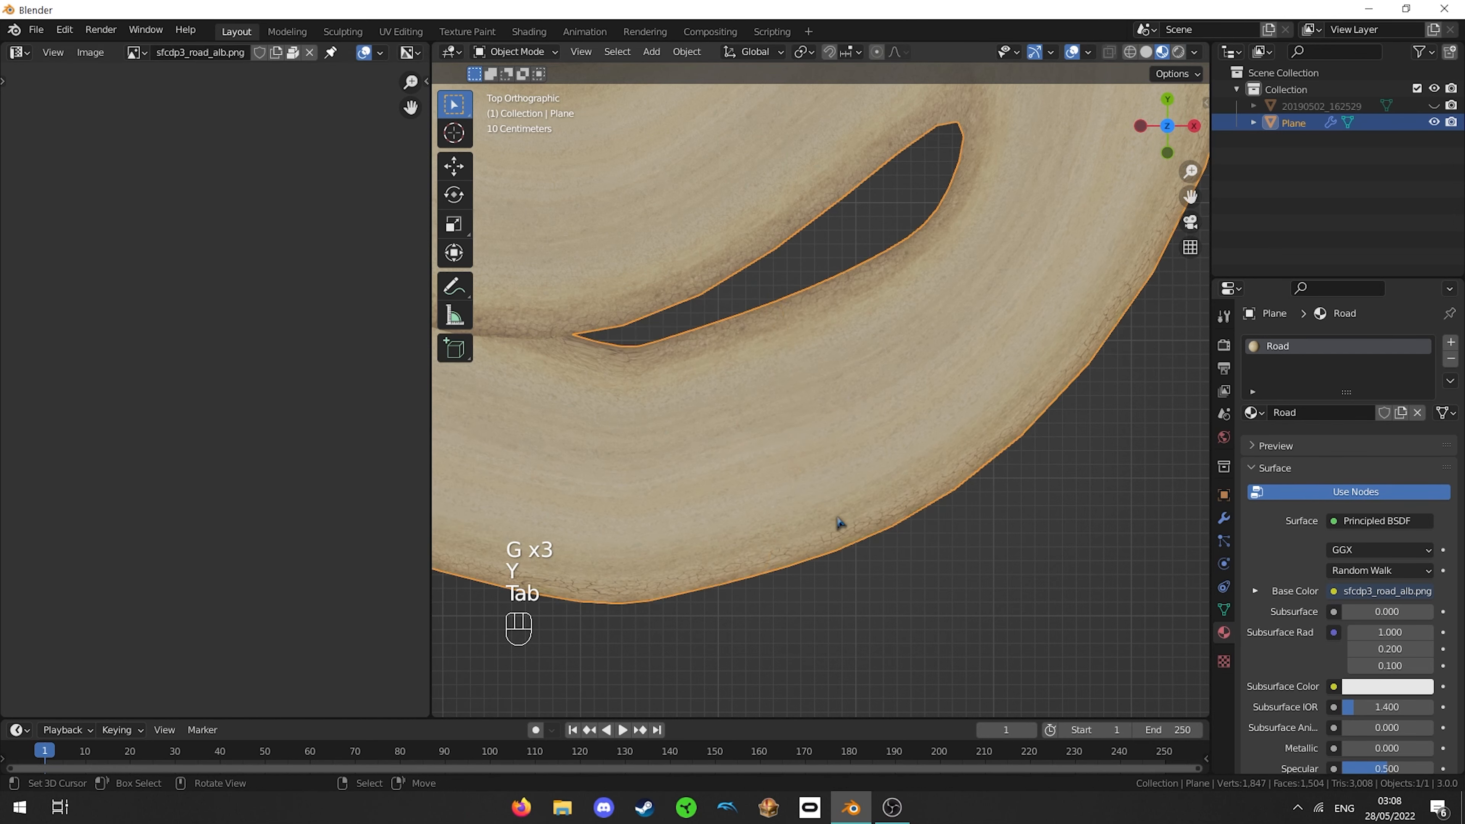
pyautogui.press('Tab')
# - Try dissolving the cross line at the junction corner, then undo the dissolve
pyautogui.rightClick(622, 363)
pyautogui.keyDown('shift'); pyautogui.moveTo(611, 593); pyautogui.dragTo(719, 556, button='middle'); pyautogui.keyUp('shift')
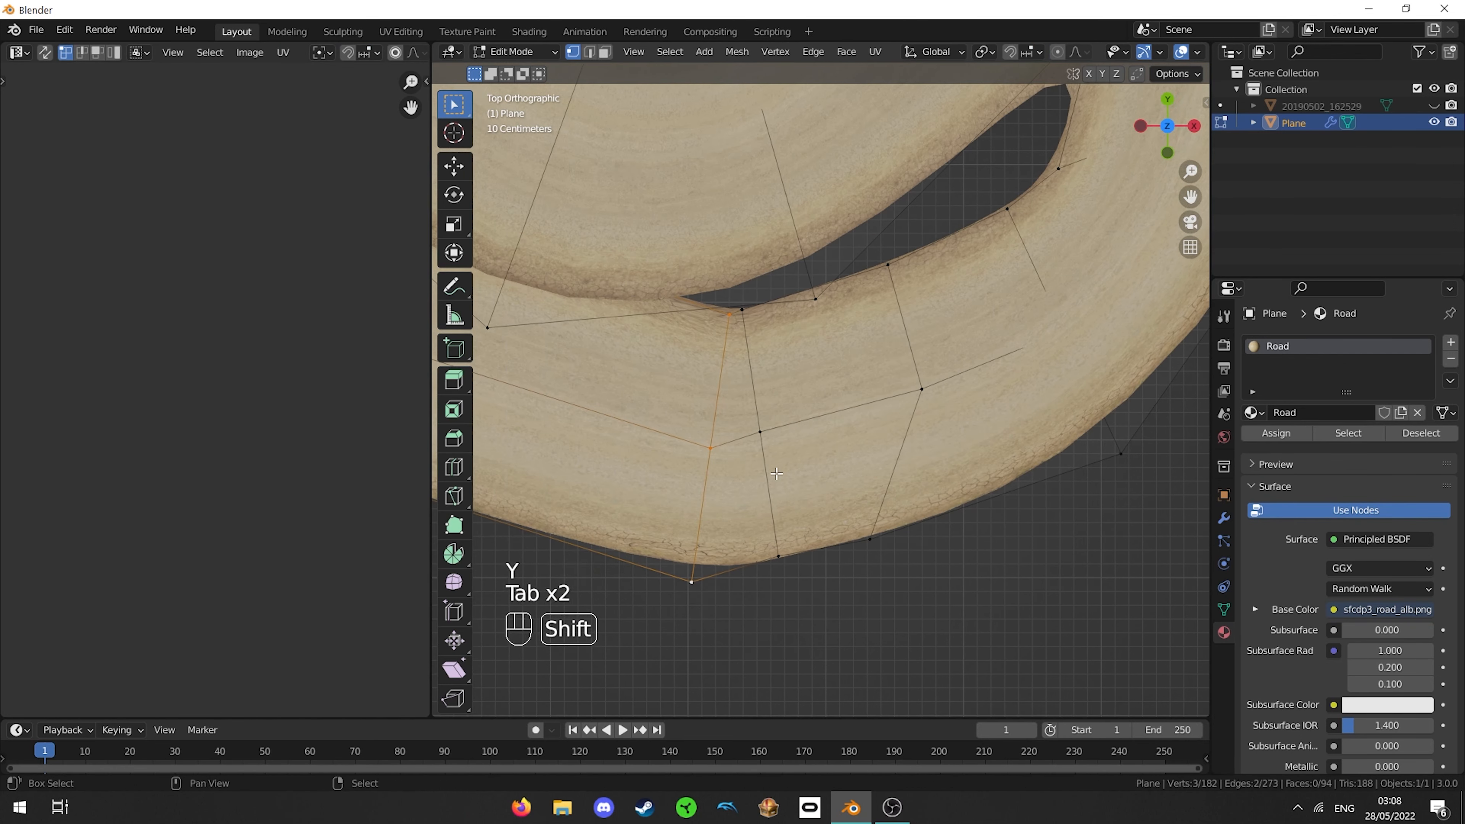
pyautogui.hotkey('ctrl', 'x')
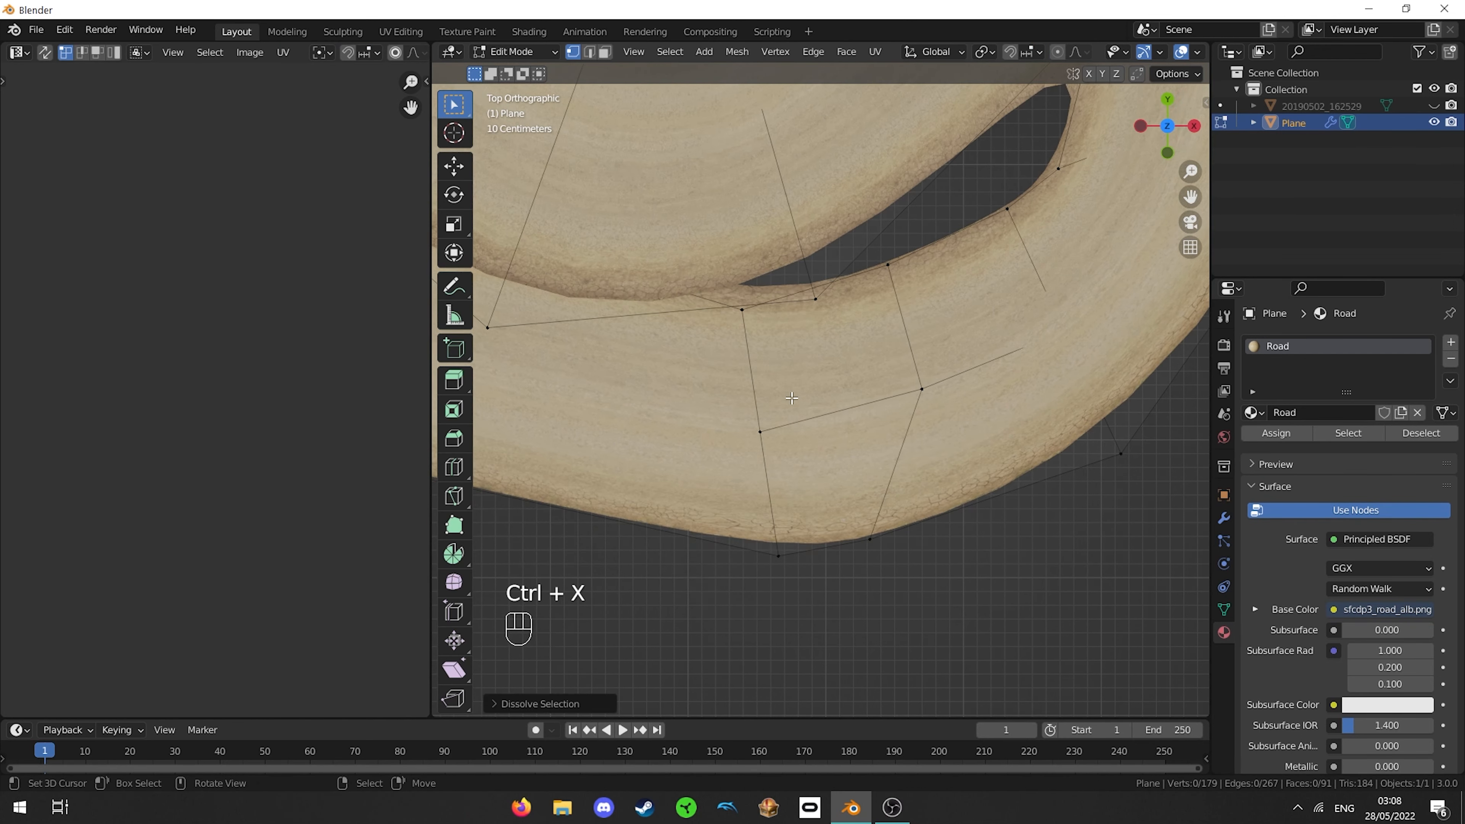
pyautogui.scroll(-4, 792, 398)
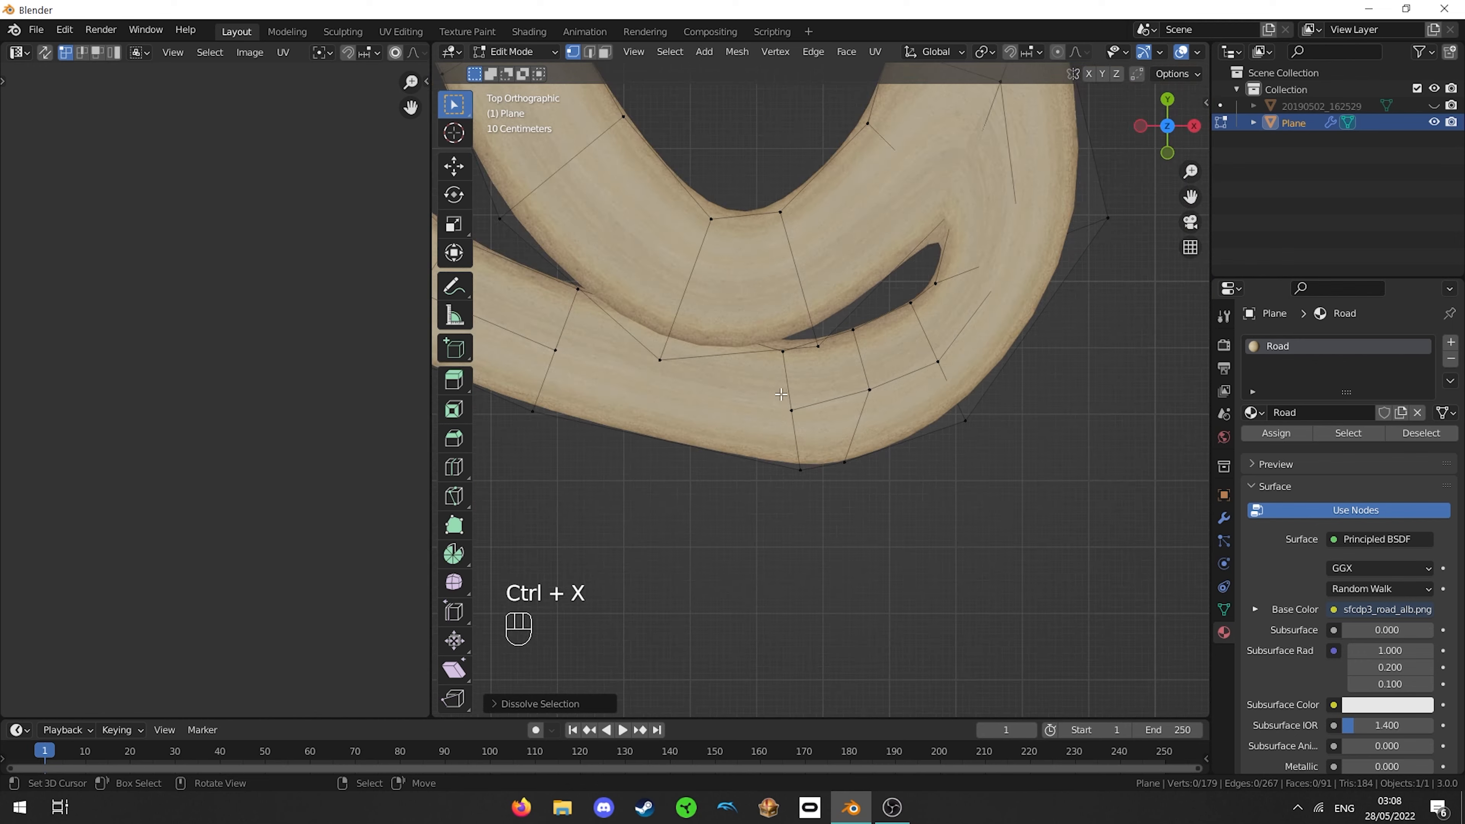
pyautogui.rightClick(782, 357)
pyautogui.keyDown('shift'); pyautogui.rightClick(797, 468); pyautogui.keyUp('shift')
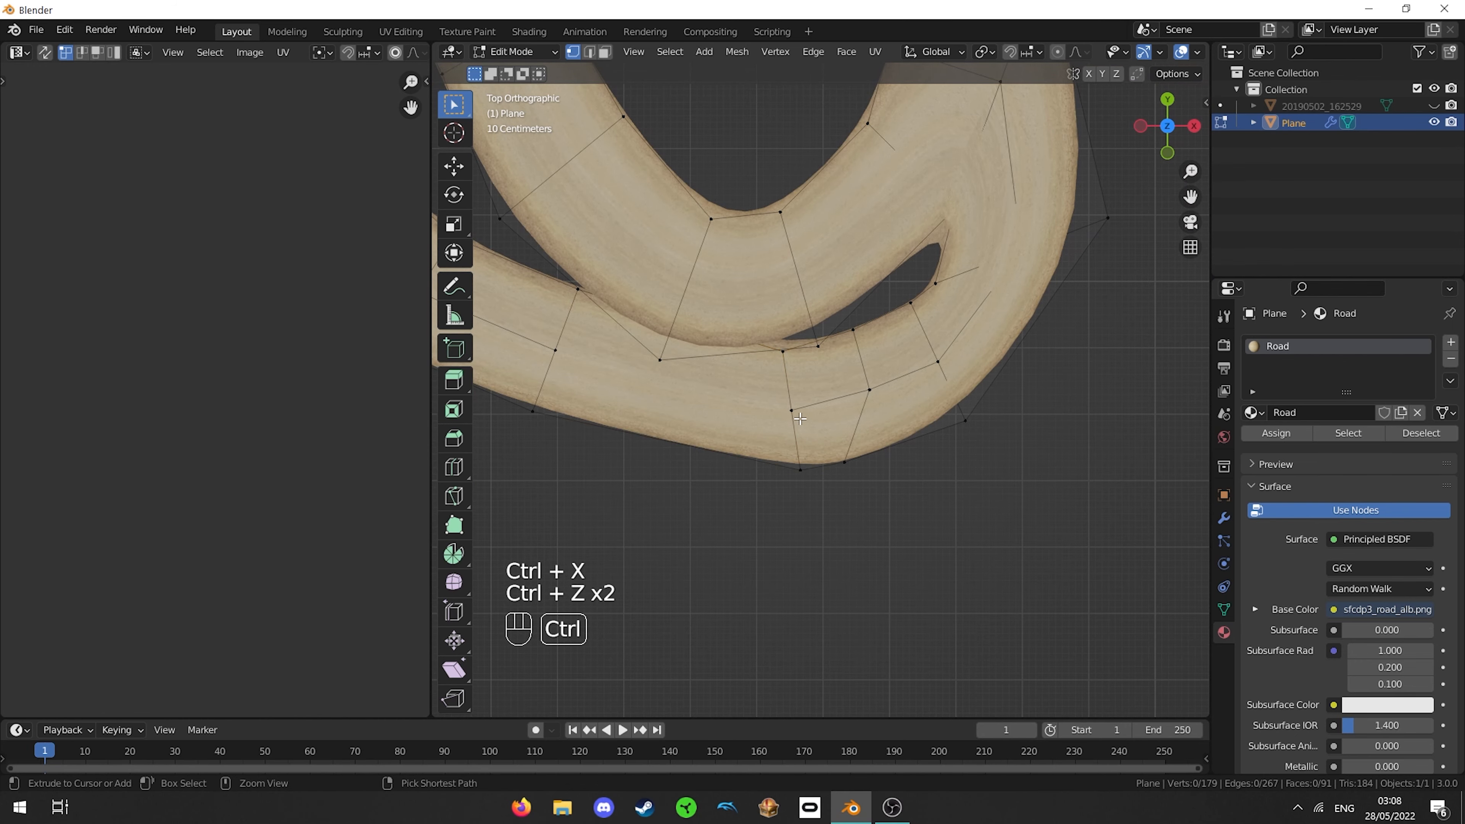
pyautogui.hotkey('ctrl', 'z')
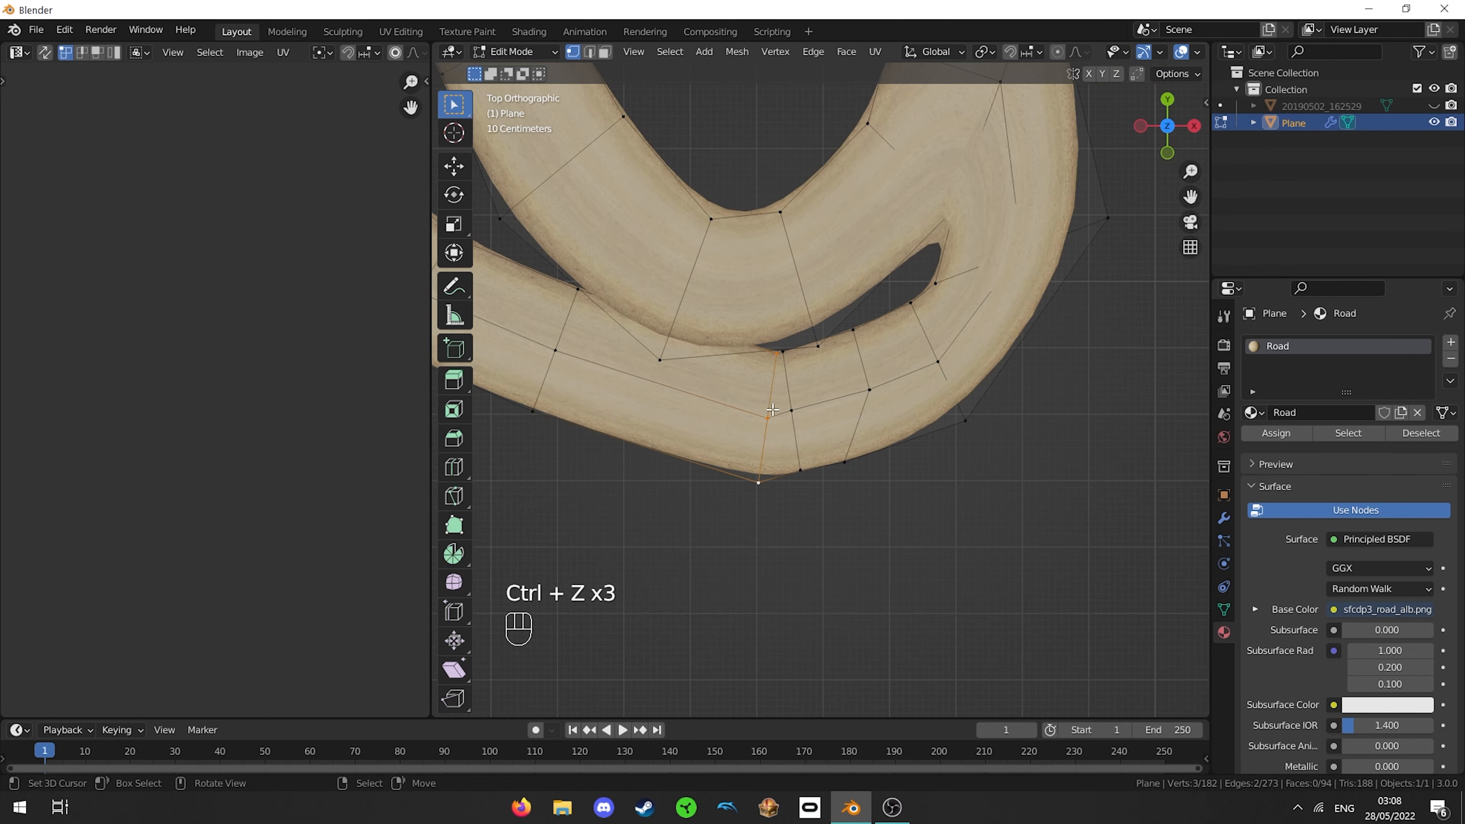
# - Knife-cut a cross line from the outer vertex of the slid cross line over the centre line to the inner road edge
pyautogui.scroll(3, 817, 364)
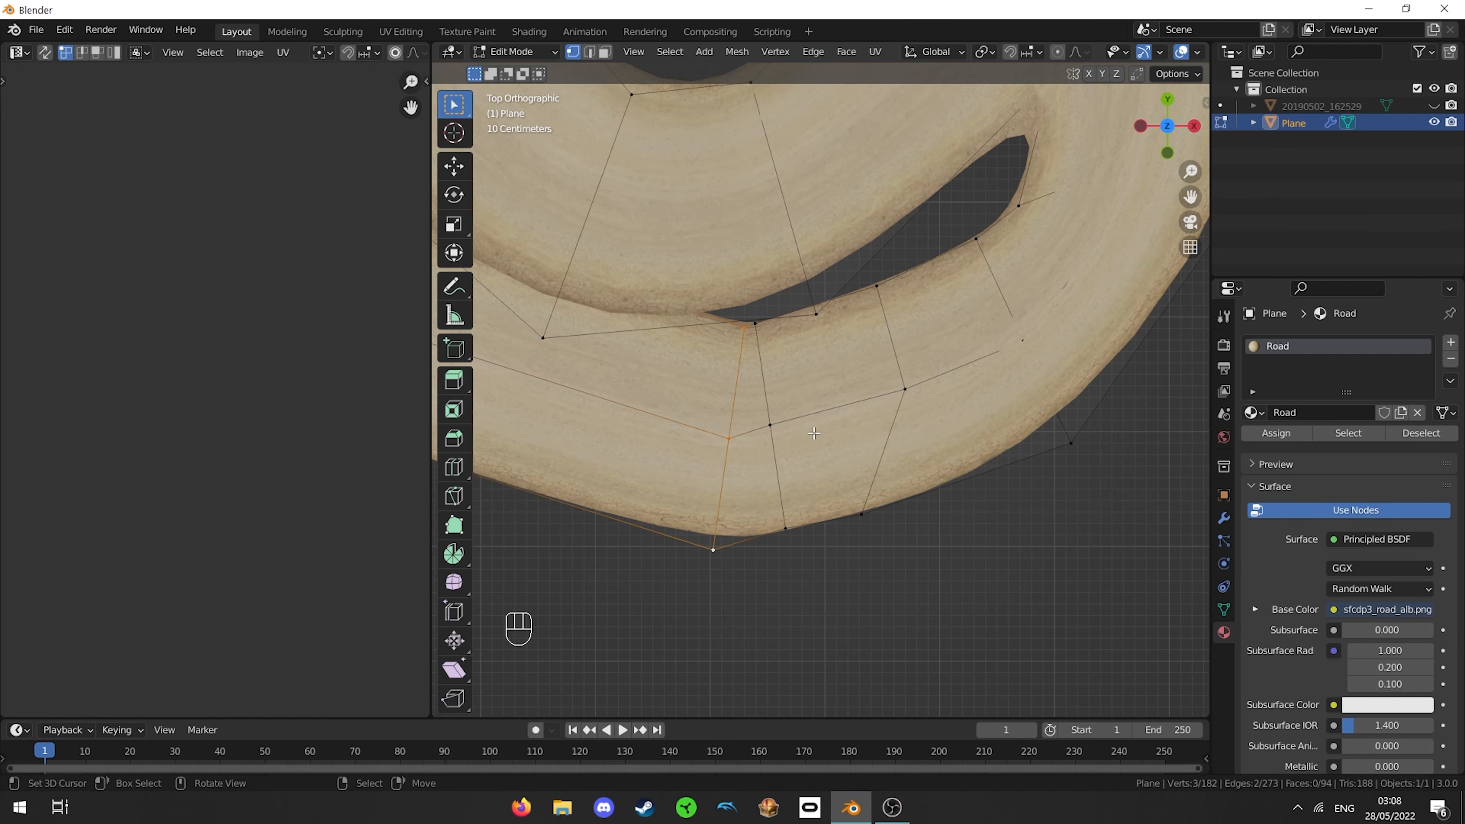
pyautogui.scroll(2, 766, 425)
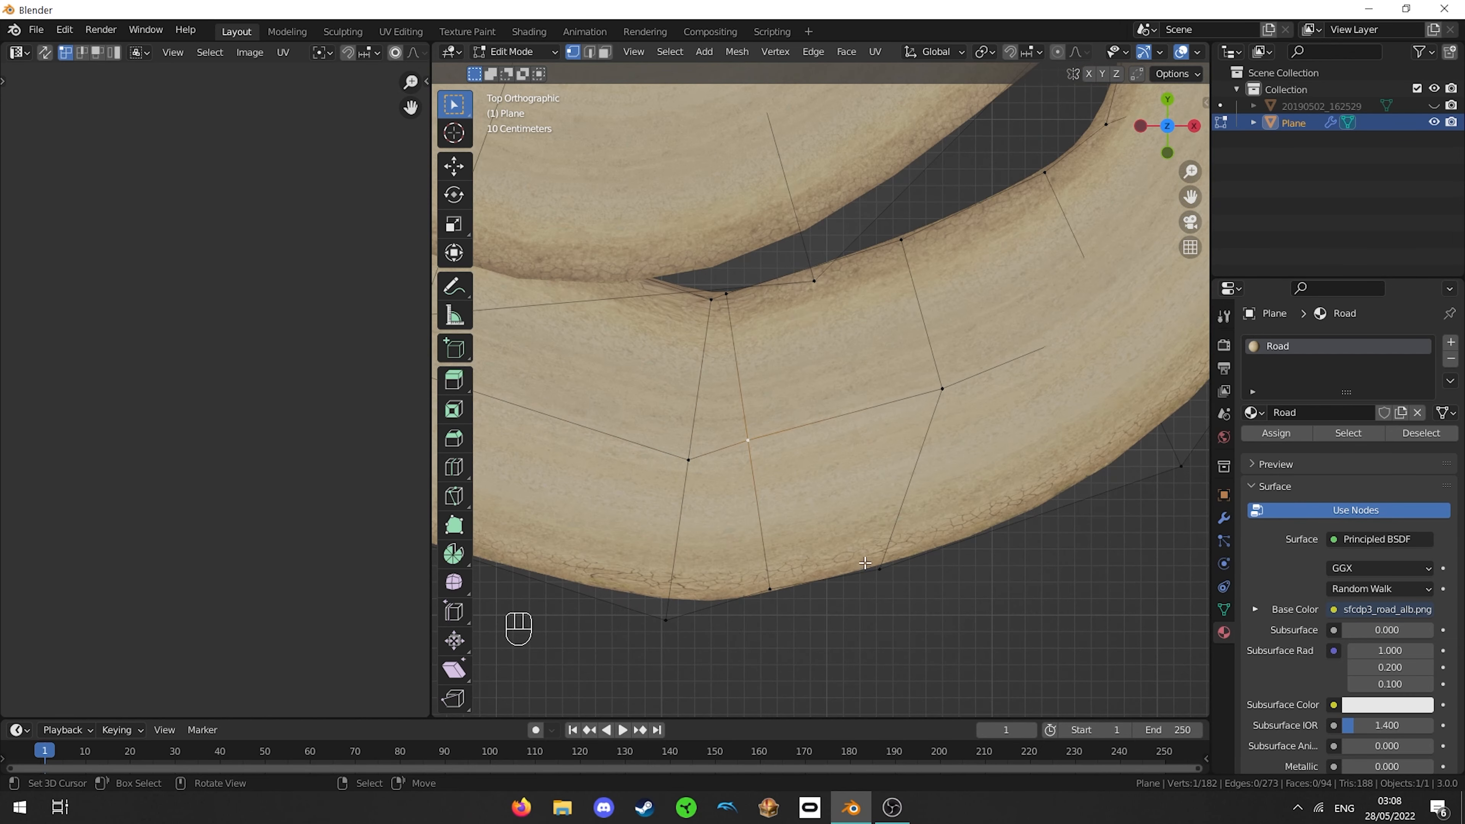
pyautogui.press('k')
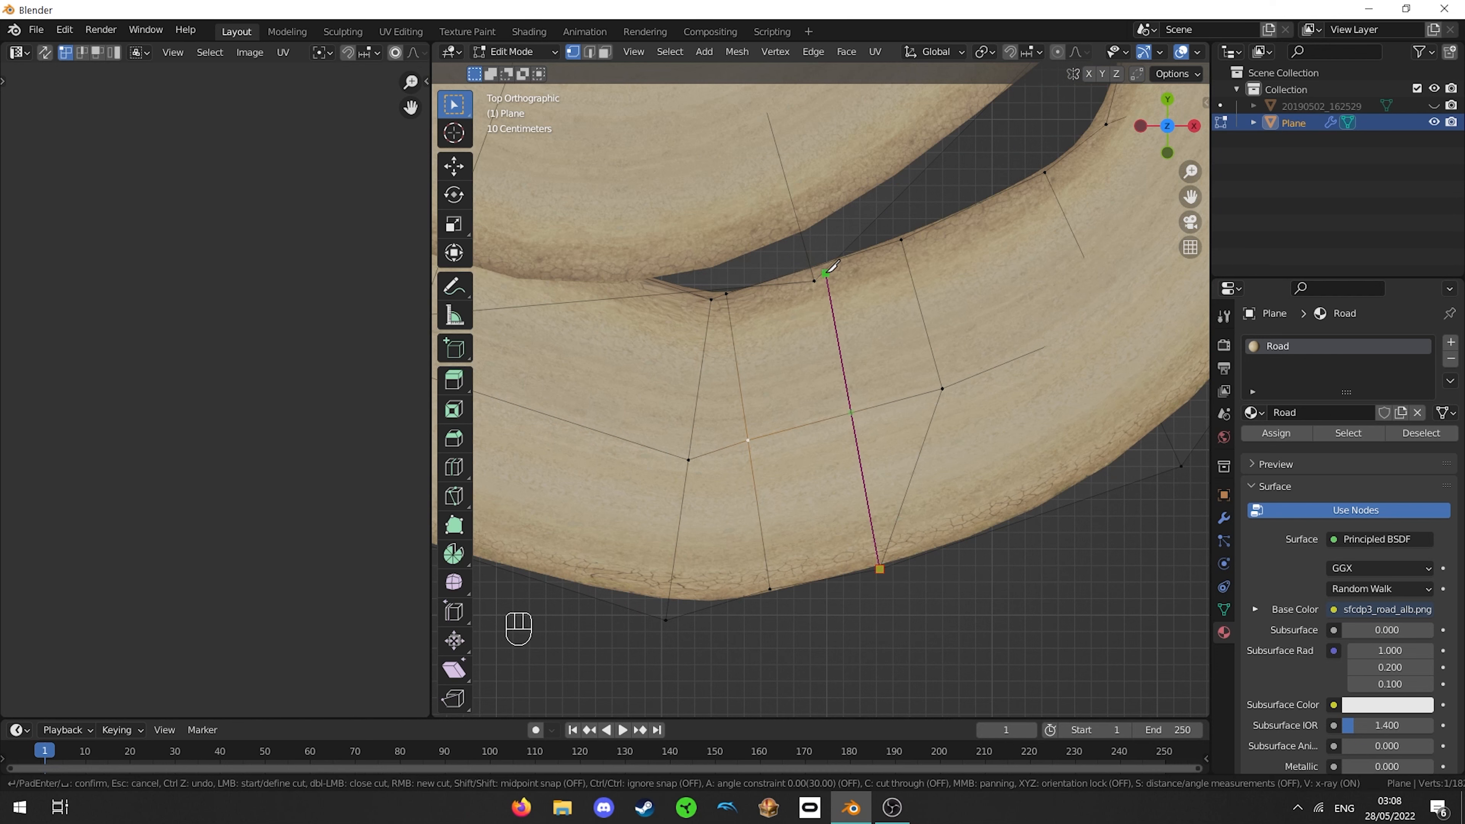
pyautogui.moveTo(827, 263); pyautogui.dragTo(803, 267, button='middle')
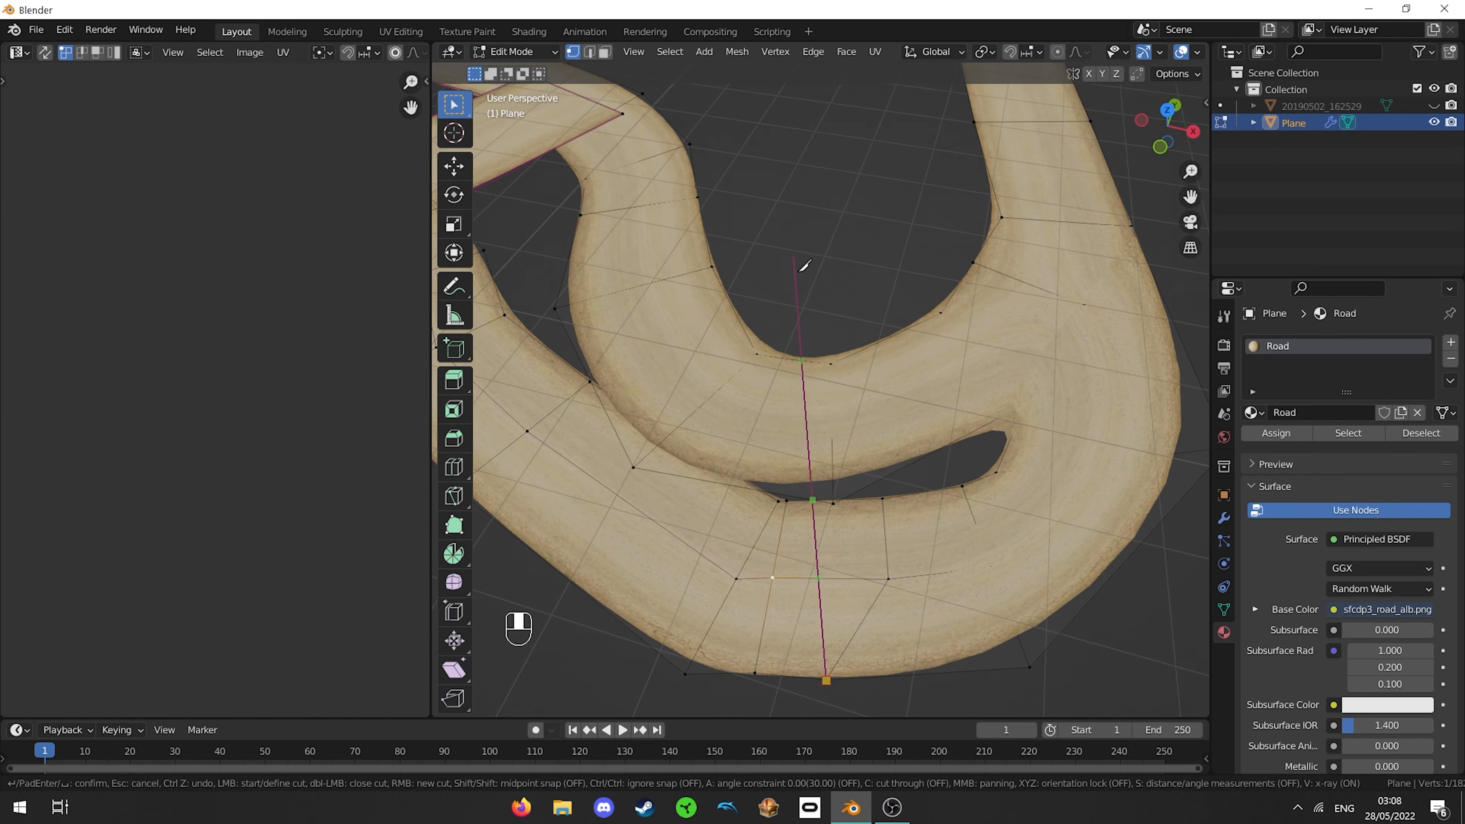
pyautogui.click(846, 498)
pyautogui.press('Return')
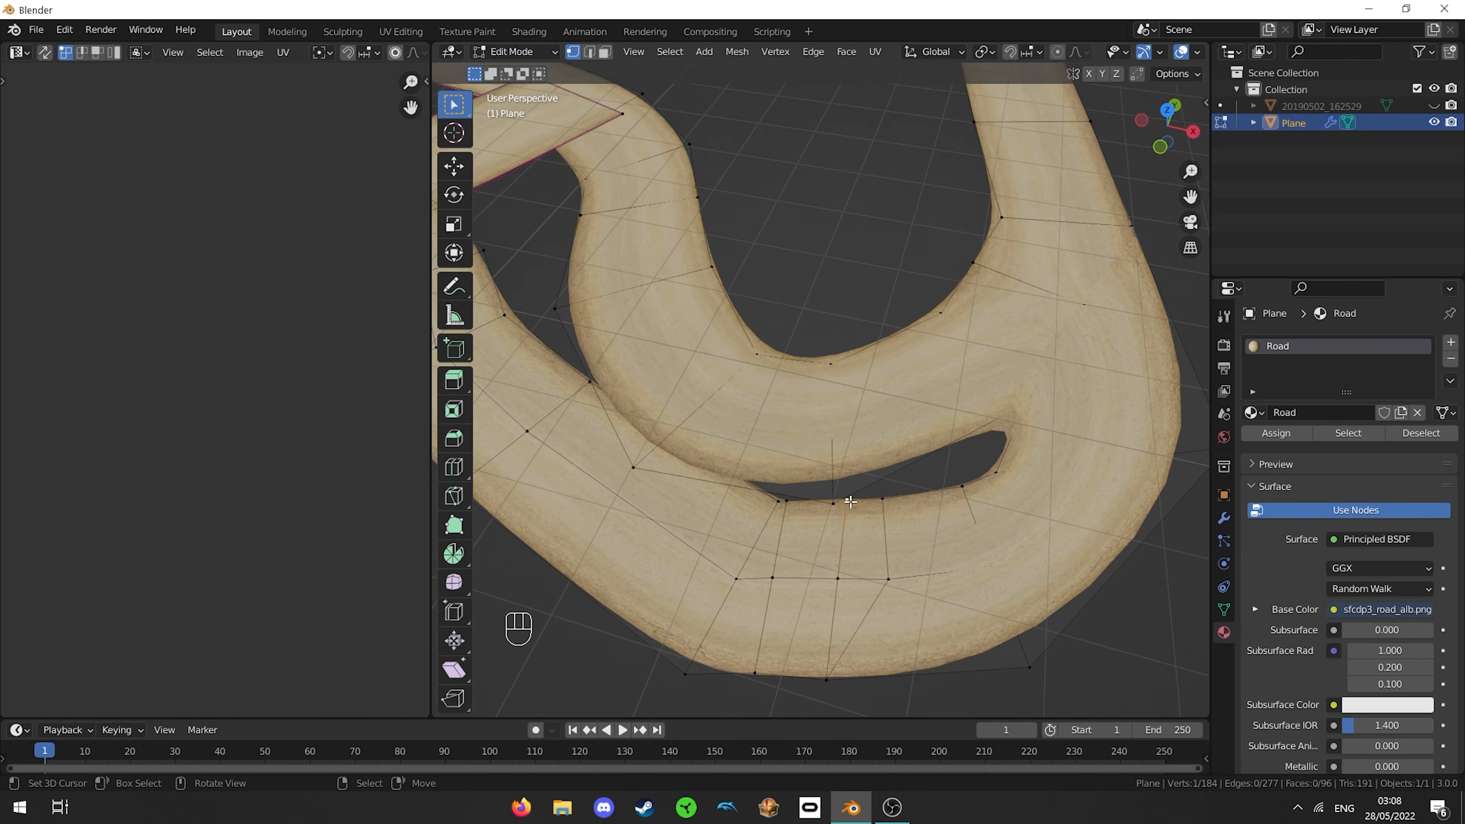
# - Dissolve the lengthwise centre edges of the outer road from the new cut back toward the crossing
pyautogui.moveTo(867, 612); pyautogui.dragTo(712, 195, button='middle')
pyautogui.scroll(-3, 795, 424)
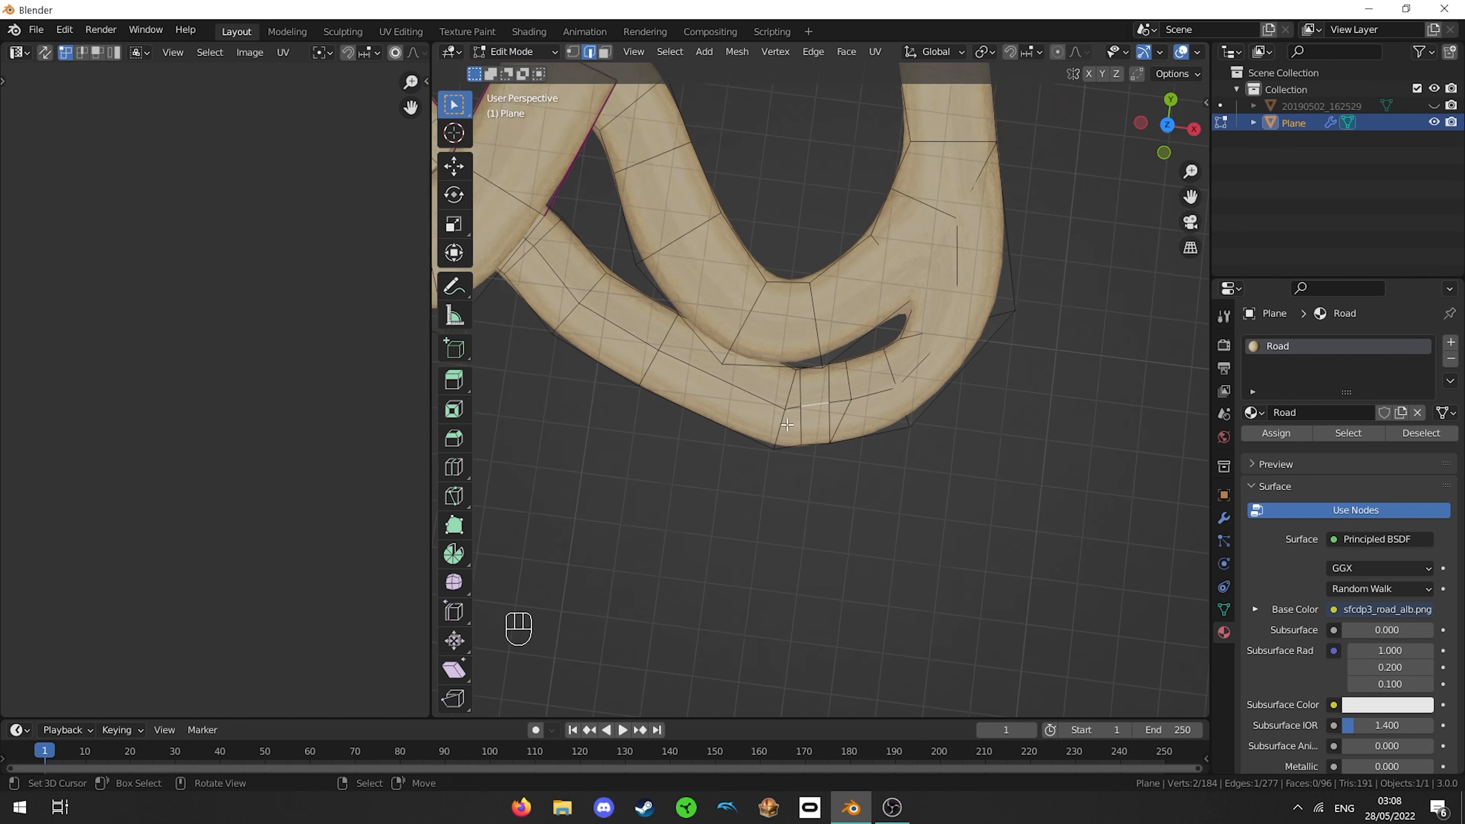
pyautogui.keyDown('shift'); pyautogui.moveTo(796, 425); pyautogui.dragTo(780, 293, button='middle'); pyautogui.keyUp('shift')
pyautogui.keyDown('ctrl'); pyautogui.click(780, 293); pyautogui.keyUp('ctrl')
pyautogui.hotkey('ctrl', 'x')
# - Dissolve the short centre edge left between the new cut and the bent cross line beyond it
pyautogui.keyDown('shift'); pyautogui.moveTo(980, 440); pyautogui.dragTo(834, 391, button='middle'); pyautogui.keyUp('shift')
pyautogui.scroll(6, 833, 342)
pyautogui.press('a')
pyautogui.rightClick(834, 391)
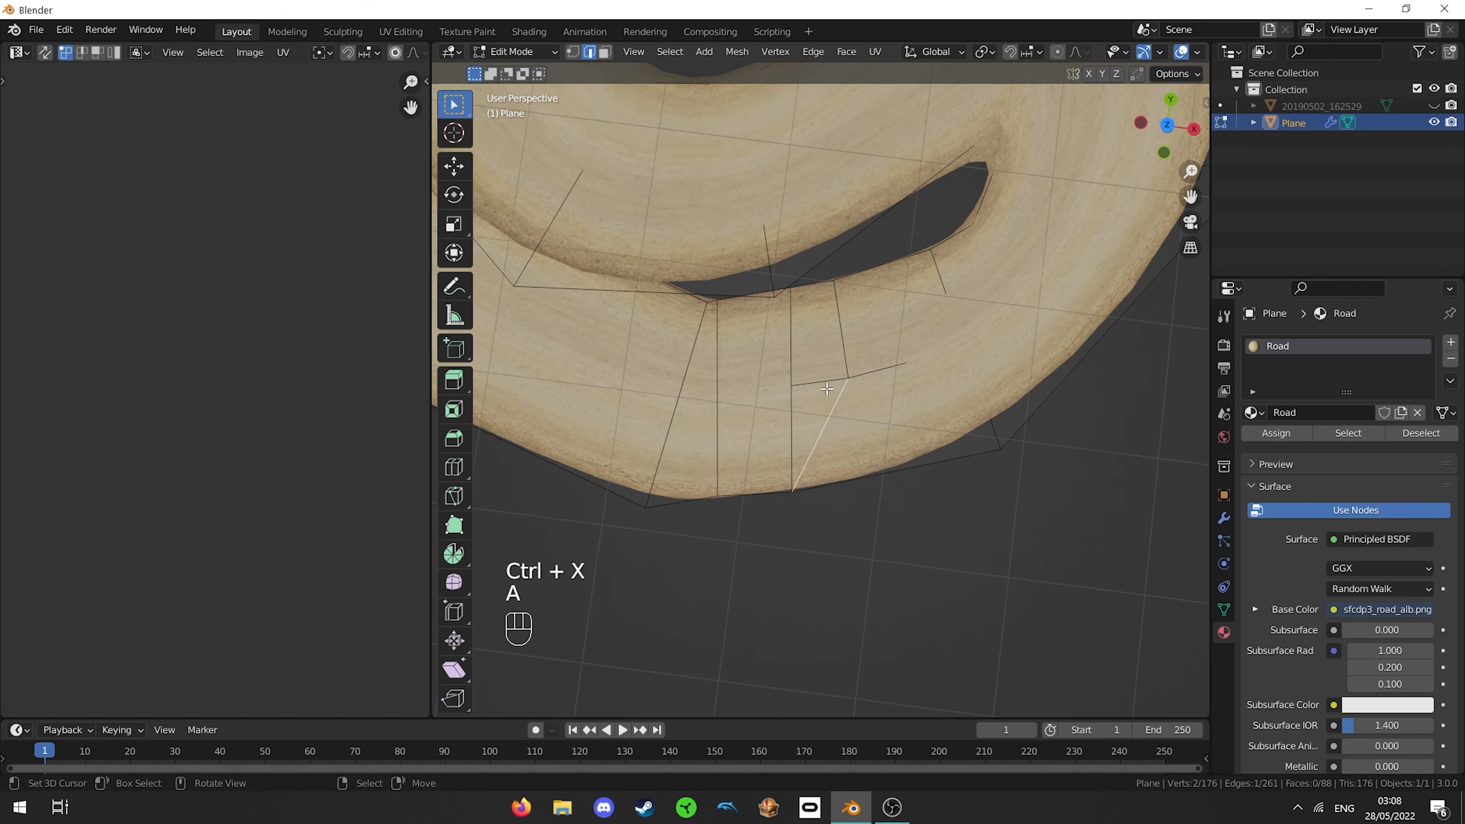
pyautogui.hotkey('ctrl', 'x')
pyautogui.scroll(-1, 830, 390)
pyautogui.press('a')
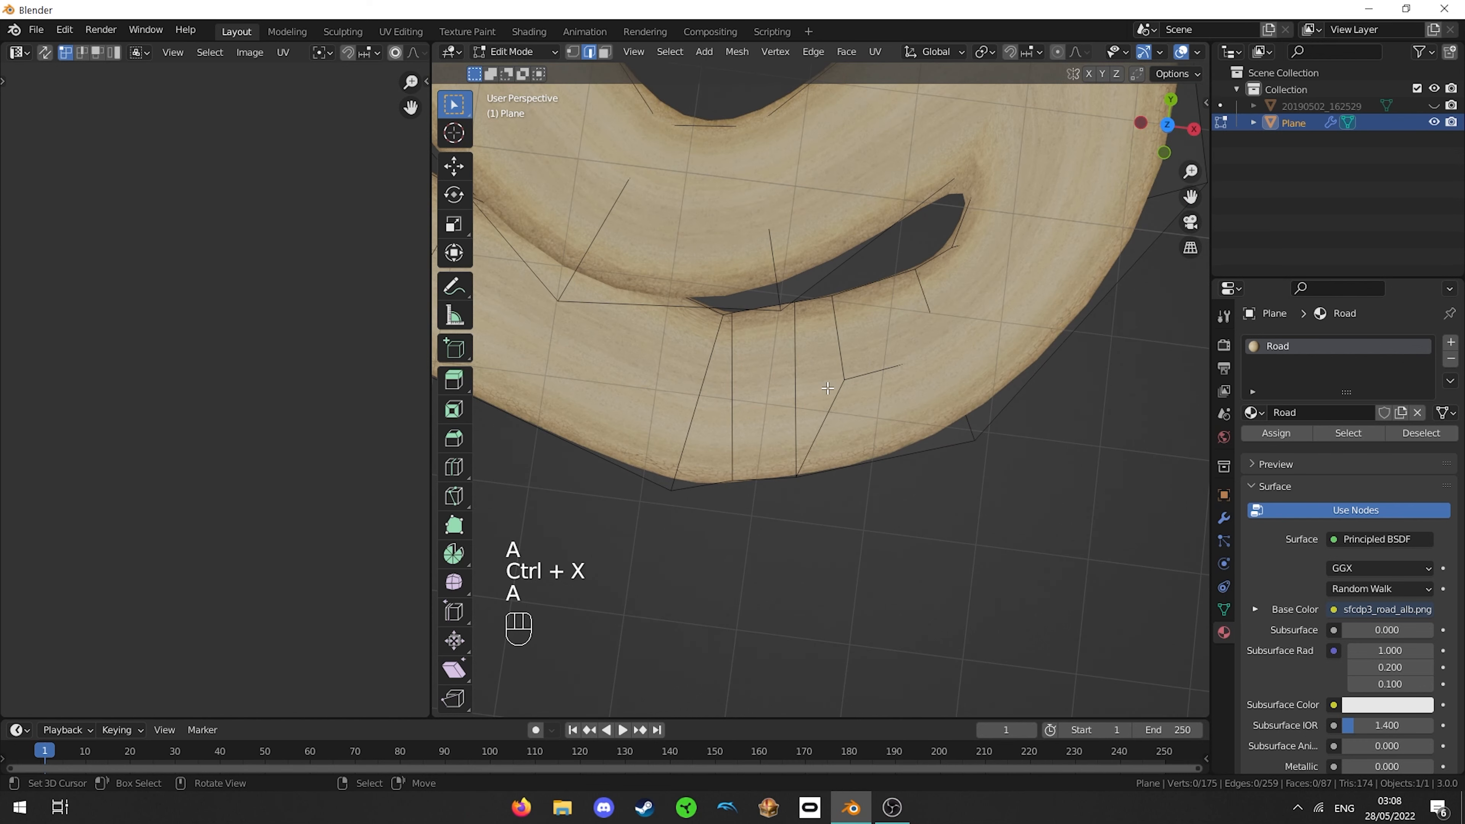
# - Vertex-slide the inner end of the new cut along the road edge to the junction vertex beside it
pyautogui.scroll(-2, 828, 389)
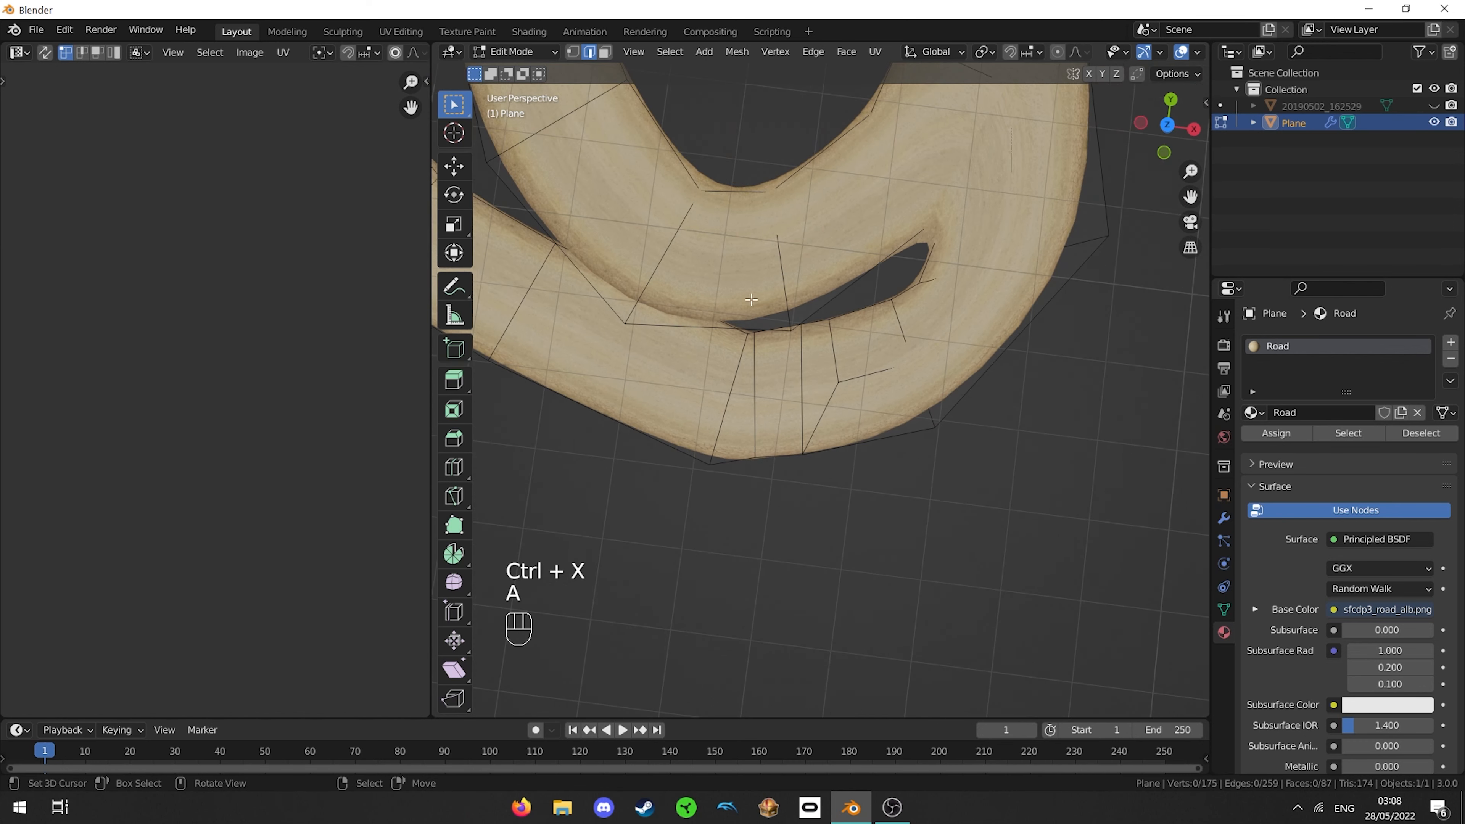
pyautogui.rightClick(821, 341)
pyautogui.press('g')
pyautogui.press('g')
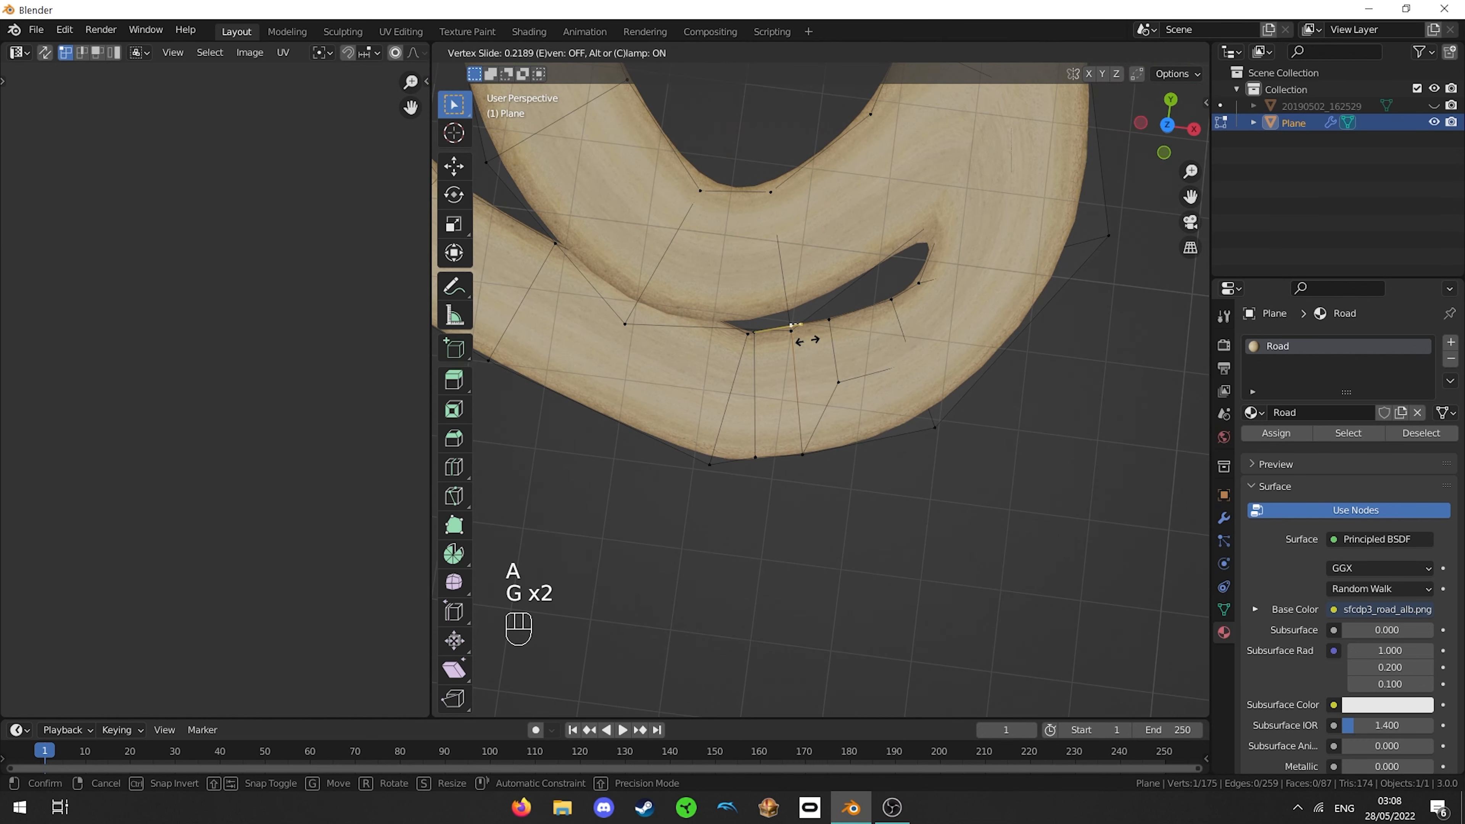
pyautogui.click(811, 346)
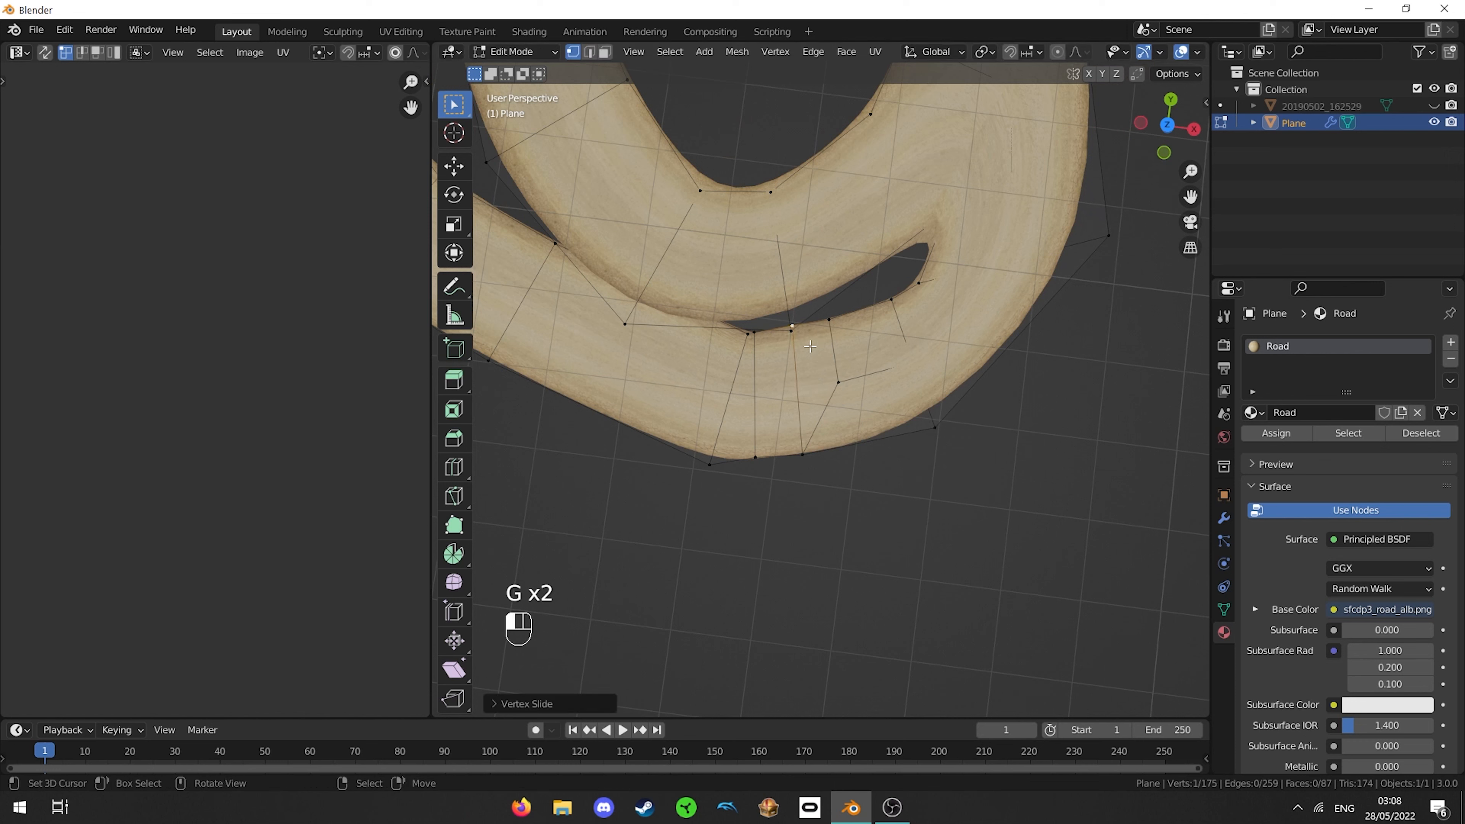
# - Nudge and dissolve the cross line between the junction's slanted cross edge and the new cut
pyautogui.keyDown('shift'); pyautogui.rightClick(747, 467); pyautogui.keyUp('shift')
pyautogui.press('g')
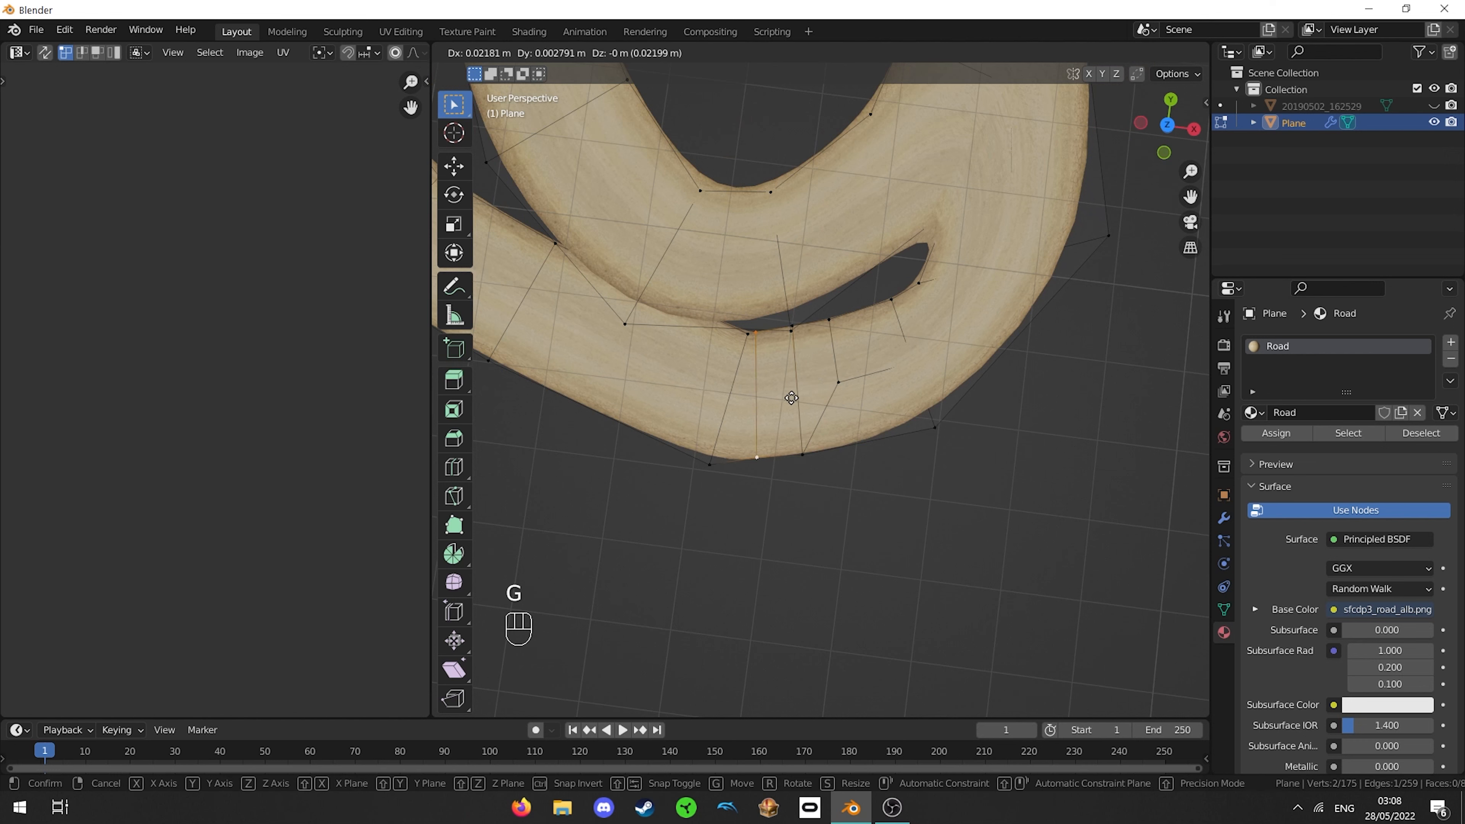
pyautogui.click(799, 398)
pyautogui.hotkey('ctrl', 'x')
# - Select both end vertices of the slanted cross edge at the junction and check the road surface in Object Mode
pyautogui.rightClick(746, 339)
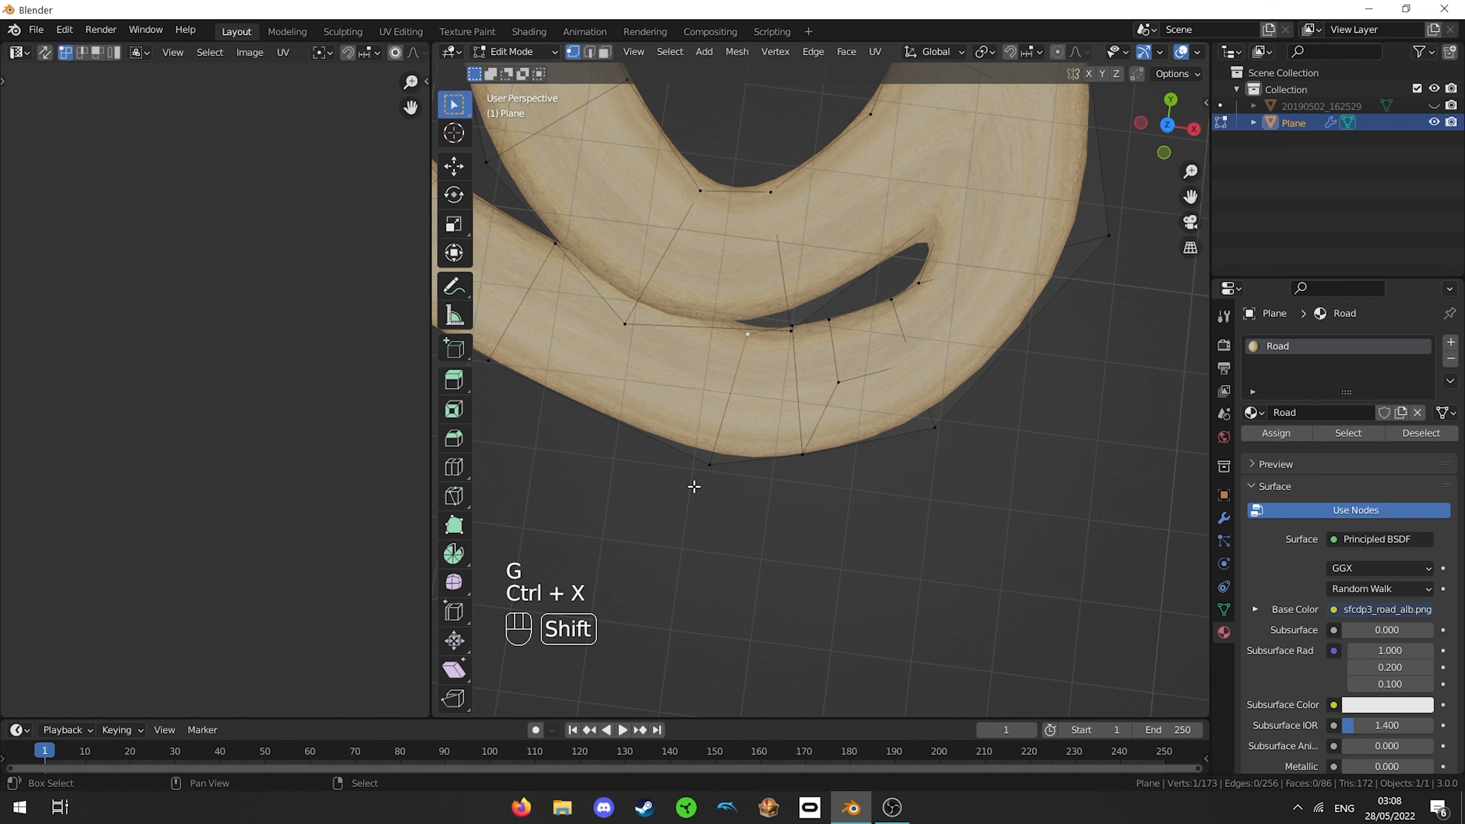
pyautogui.keyDown('shift'); pyautogui.rightClick(705, 472); pyautogui.keyUp('shift')
pyautogui.press('Tab')
pyautogui.scroll(-4, 757, 426)
pyautogui.keyDown('shift'); pyautogui.moveTo(759, 432); pyautogui.dragTo(802, 399, button='middle'); pyautogui.keyUp('shift')
pyautogui.press('Tab')
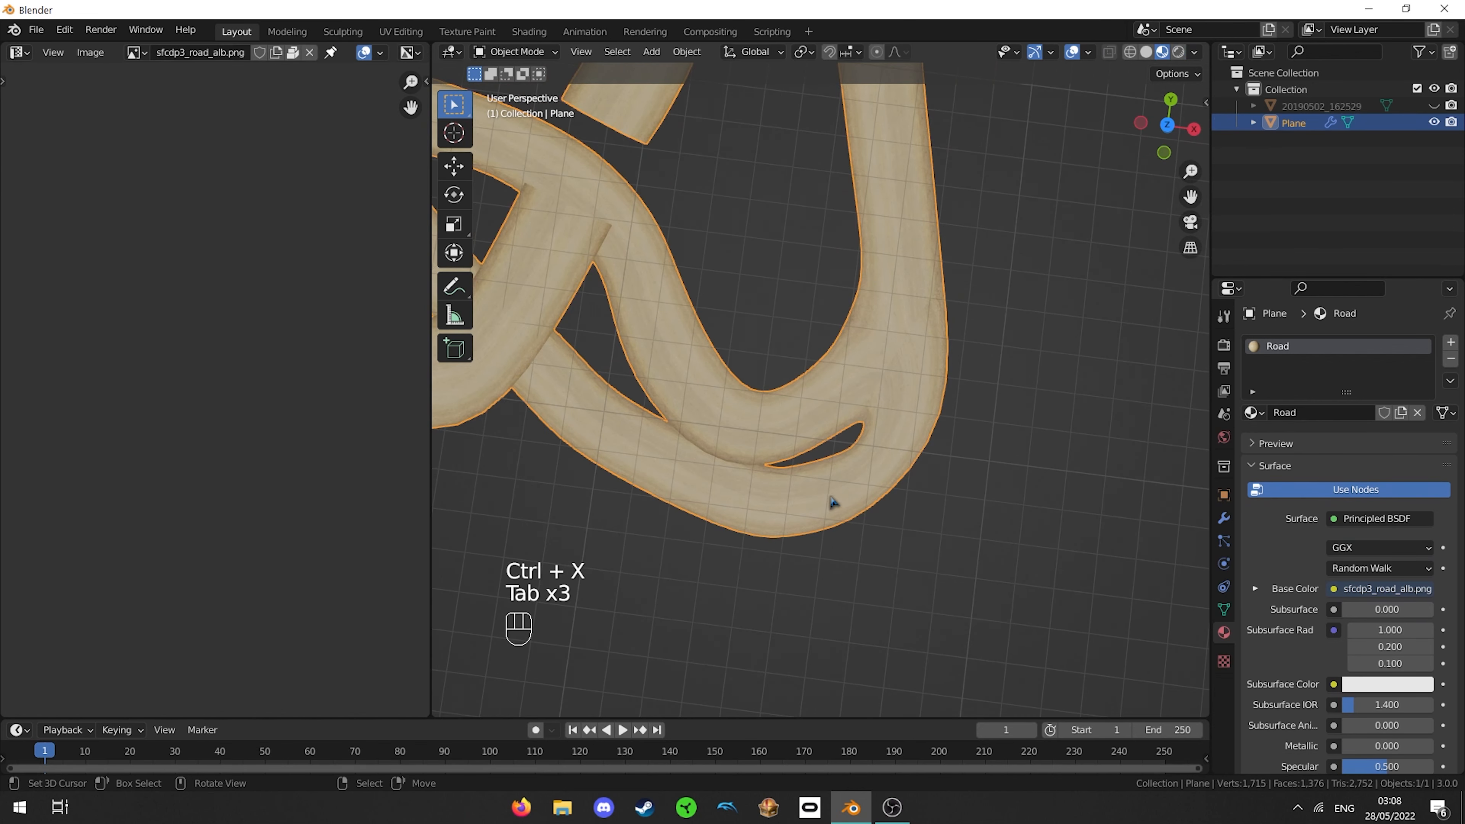
# - Move the two cross edges of the upper road beside the narrow gap about 0.24 m and 0.21 m away from the lower road
pyautogui.keyDown('shift'); pyautogui.moveTo(747, 311); pyautogui.dragTo(824, 271, button='middle'); pyautogui.keyUp('shift')
pyautogui.scroll(2, 824, 271)
pyautogui.press('Tab')
pyautogui.keyDown('alt'); pyautogui.rightClick(761, 447); pyautogui.keyUp('alt')
pyautogui.press('g')
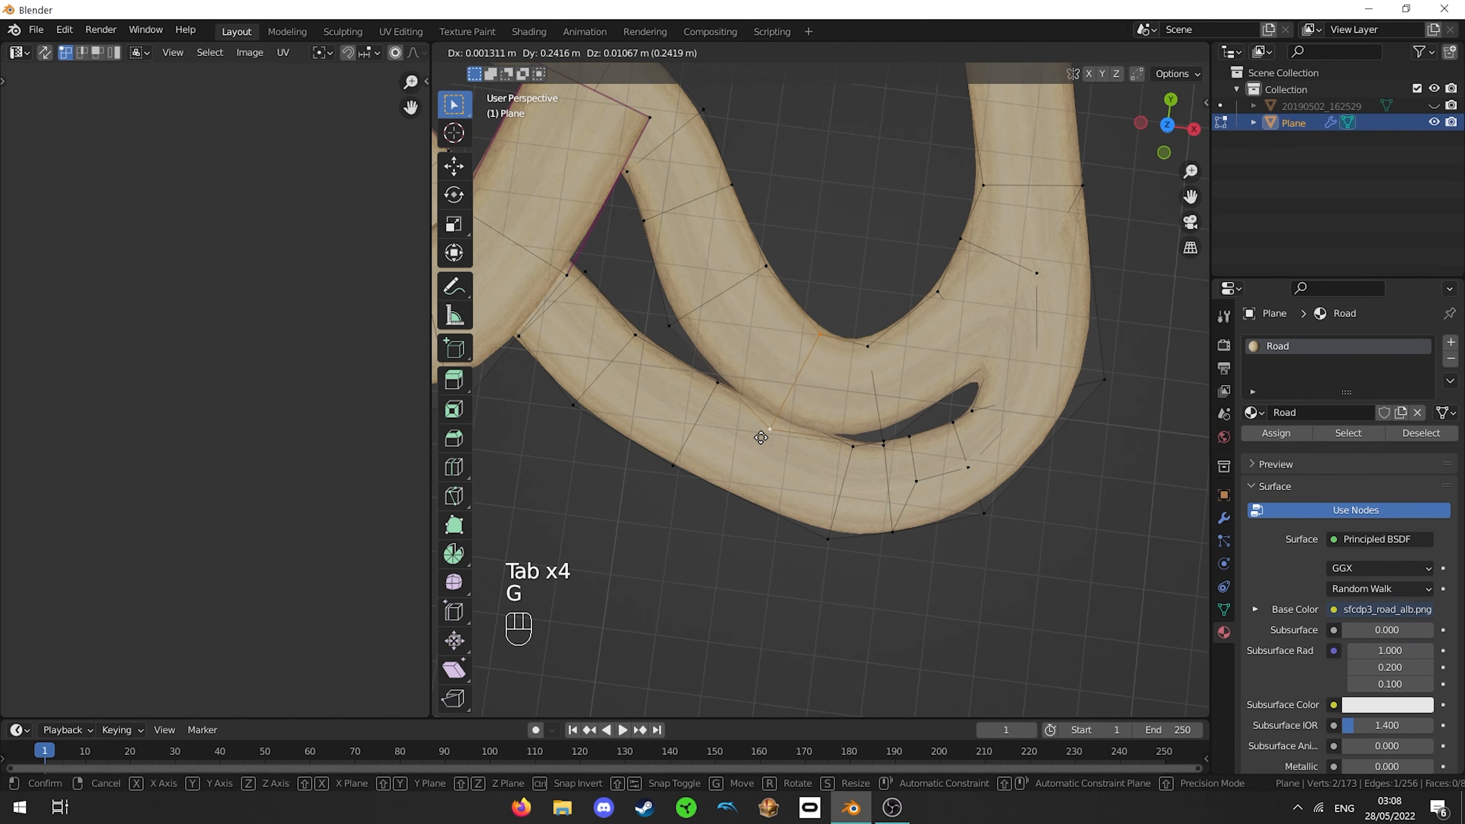
pyautogui.click(896, 430)
pyautogui.press('g')
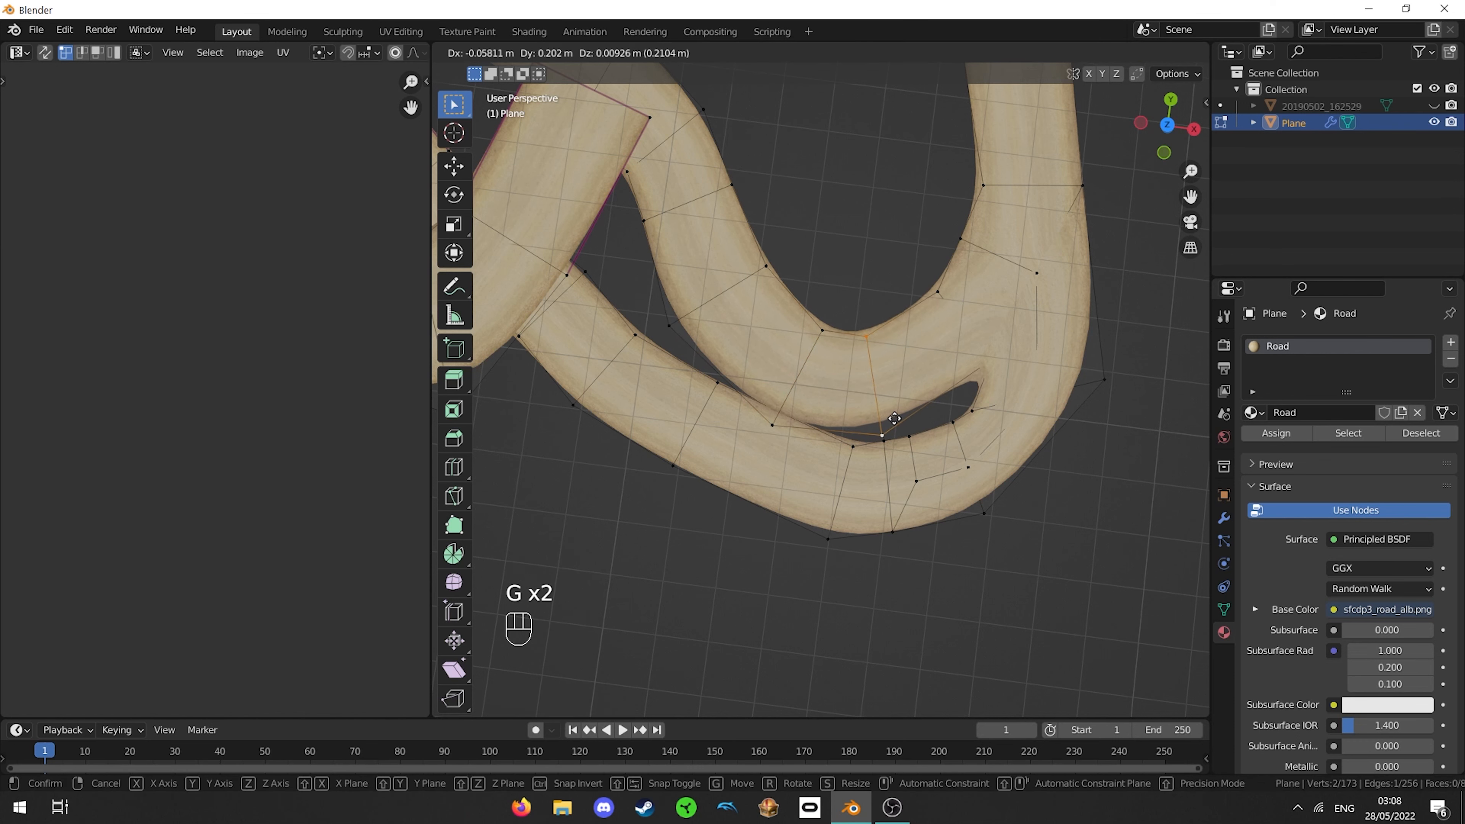
pyautogui.click(905, 424)
# - Nudge the first moved cross edge about 0.07 m further from the lower road and check the surface in Object Mode
pyautogui.rightClick(821, 332)
pyautogui.keyDown('shift'); pyautogui.rightClick(739, 424); pyautogui.keyUp('shift')
pyautogui.press('g')
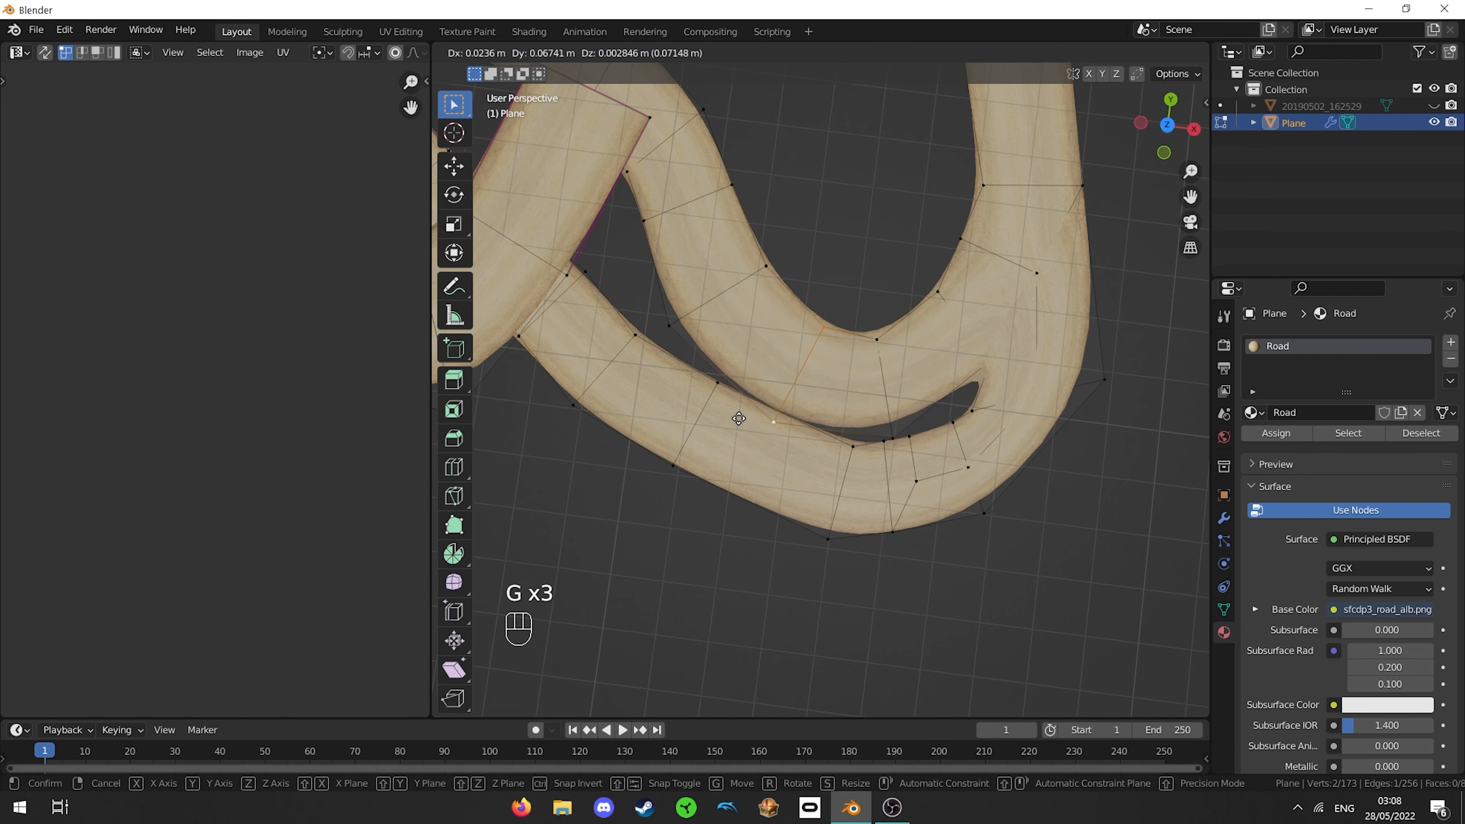
pyautogui.click(741, 418)
pyautogui.press('Tab')
pyautogui.scroll(-4, 749, 416)
pyautogui.keyDown('shift'); pyautogui.moveTo(743, 334); pyautogui.dragTo(866, 506, button='middle'); pyautogui.keyUp('shift')
# - Lower the cross edge midway along the lower road about 0.42 m on Z with proportional editing and check the slope
pyautogui.press('Tab')
pyautogui.keyDown('shift'); pyautogui.rightClick(871, 514); pyautogui.keyUp('shift')
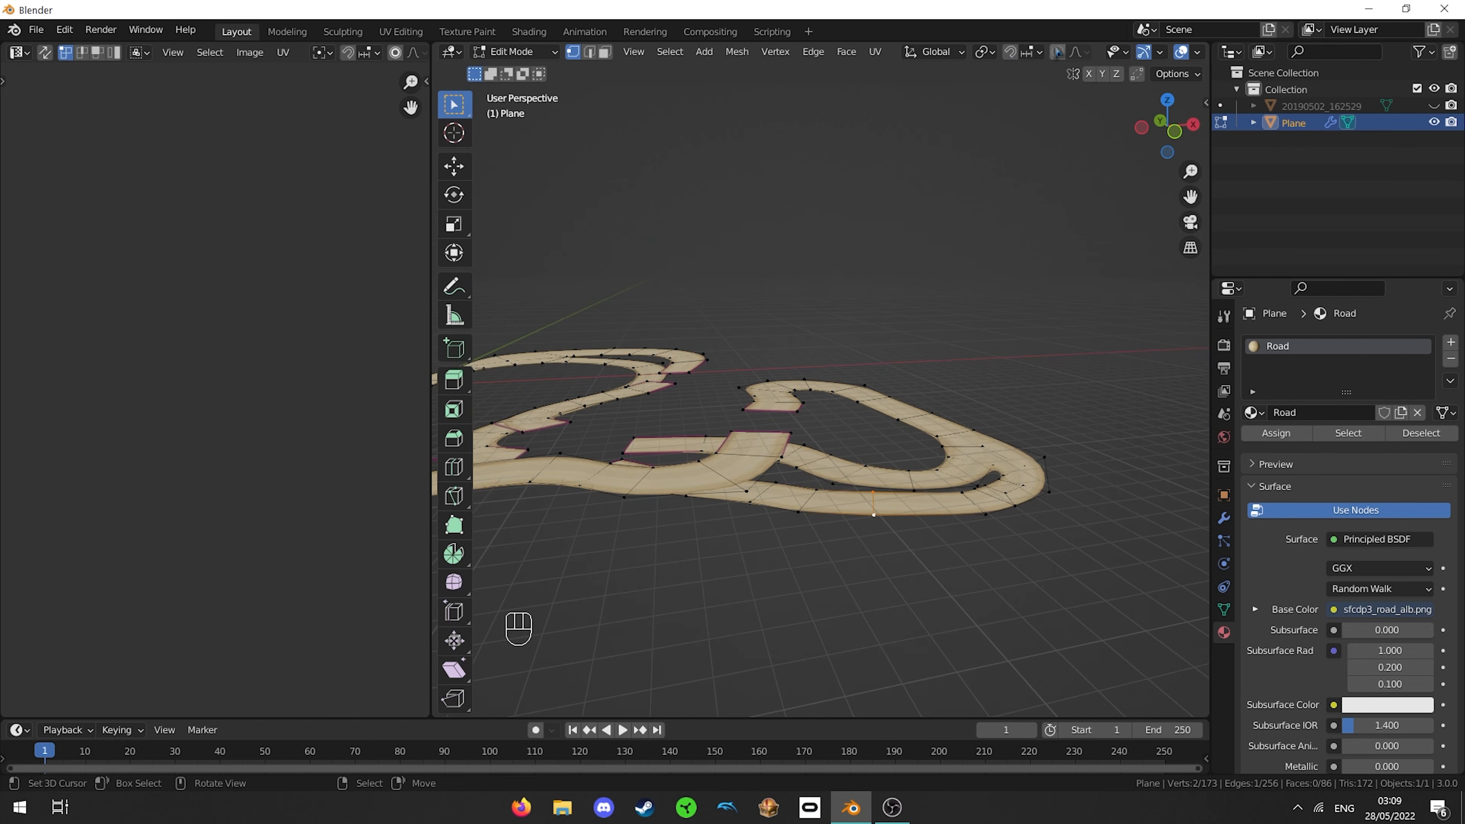
pyautogui.press('o')
pyautogui.press('g')
pyautogui.press('z')
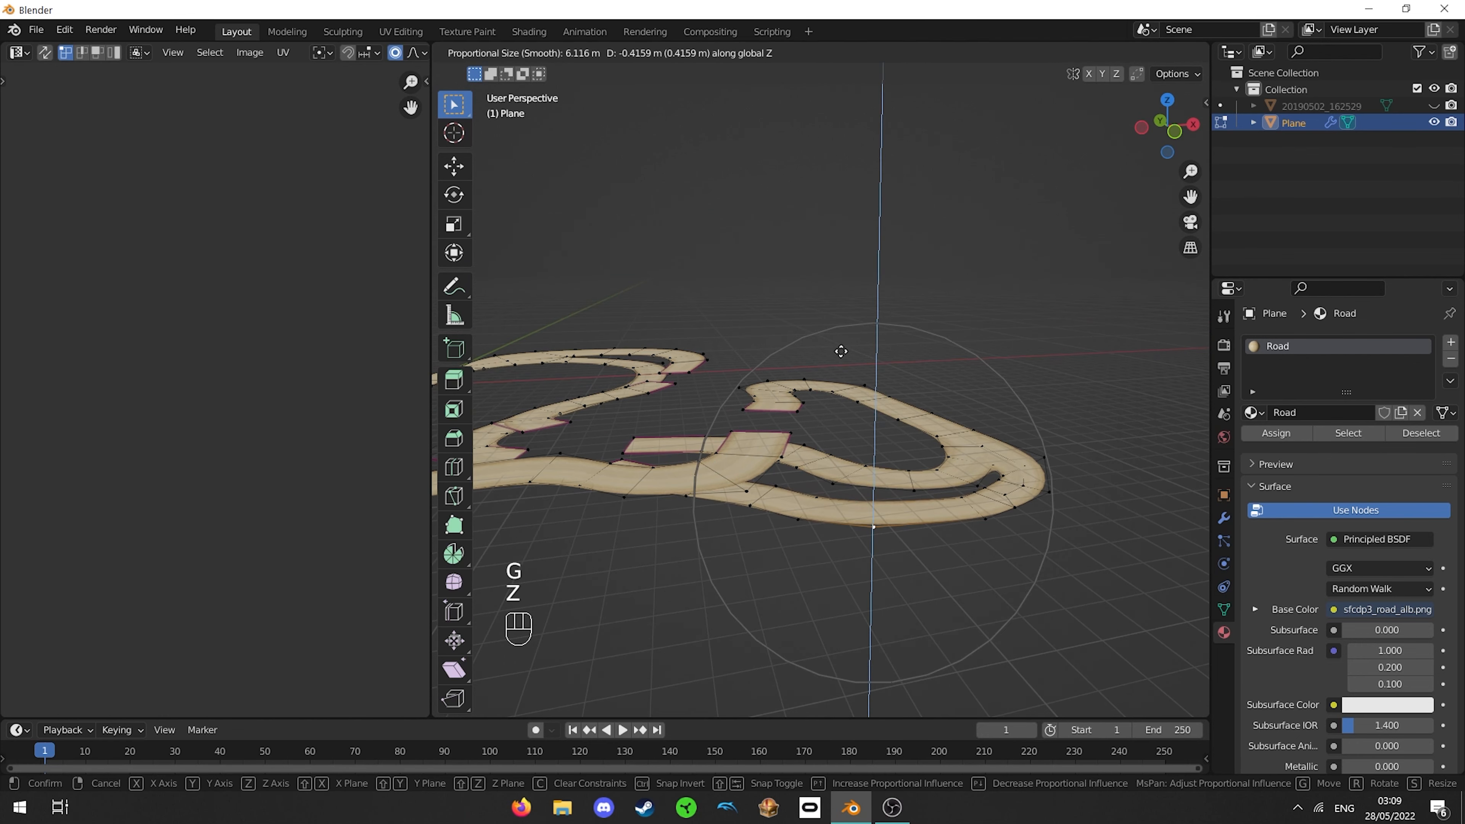
pyautogui.click(841, 351)
pyautogui.press('Tab')
pyautogui.moveTo(841, 353); pyautogui.dragTo(932, 343, button='middle')
pyautogui.press('Tab')
# - Readjust the height of the same lower-road cross edge along Z with proportional editing and check the result in Object Mode
pyautogui.moveTo(726, 336); pyautogui.dragTo(554, 462, button='middle')
pyautogui.press('g')
pyautogui.press('z')
pyautogui.click(755, 336)
pyautogui.press('Tab')
pyautogui.press('Tab')
# - Bank the road bend by rotating the cross edge at its apex about 4 degrees with proportional editing
pyautogui.moveTo(554, 462); pyautogui.dragTo(732, 500, button='middle')
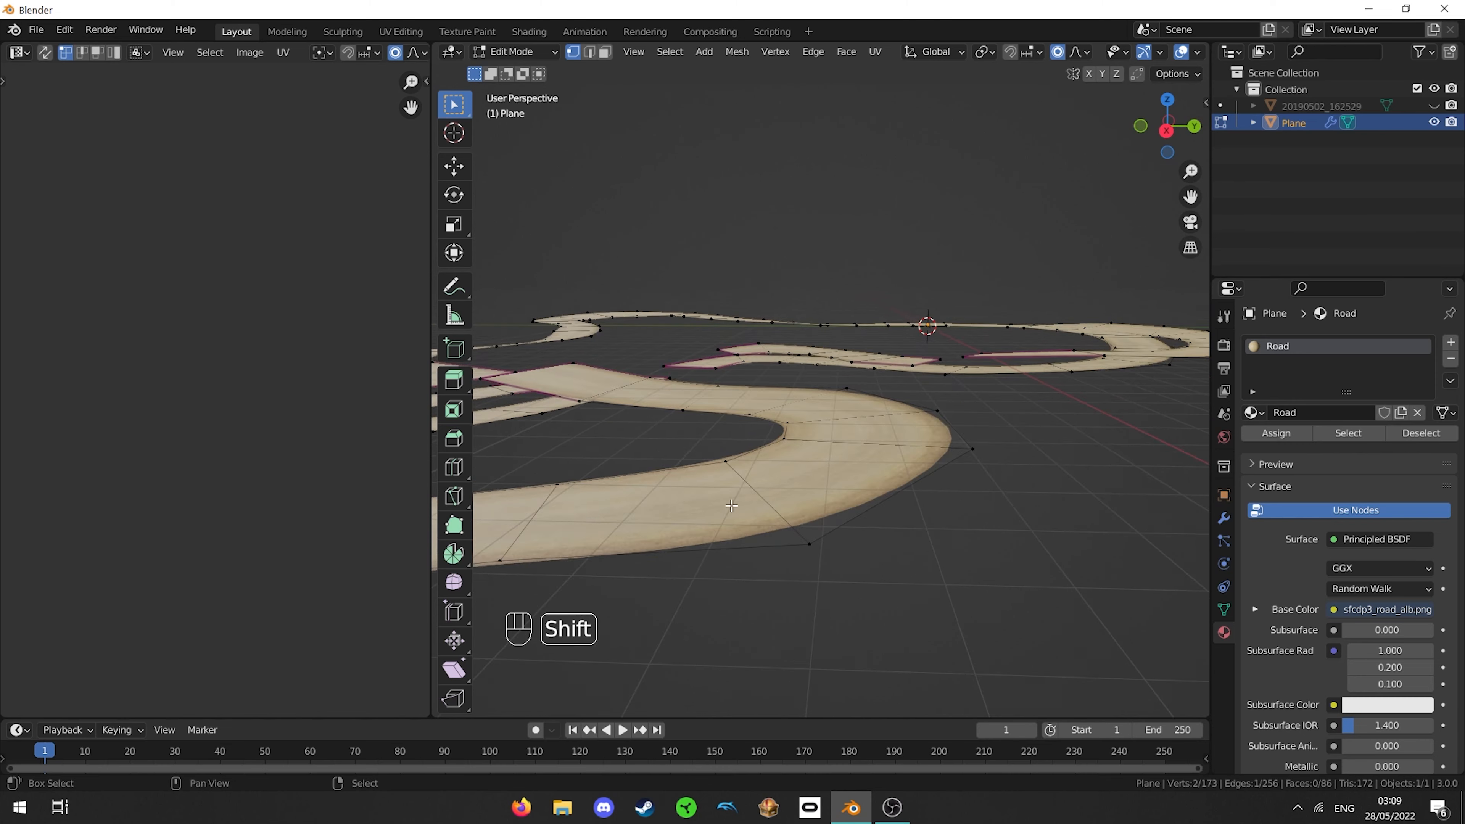
pyautogui.scroll(1, 732, 500)
pyautogui.rightClick(955, 417)
pyautogui.keyDown('shift'); pyautogui.rightClick(997, 463); pyautogui.keyUp('shift')
pyautogui.moveTo(778, 429); pyautogui.dragTo(808, 392, button='middle')
pyautogui.press('r')
pyautogui.scroll(1, 1000, 396)
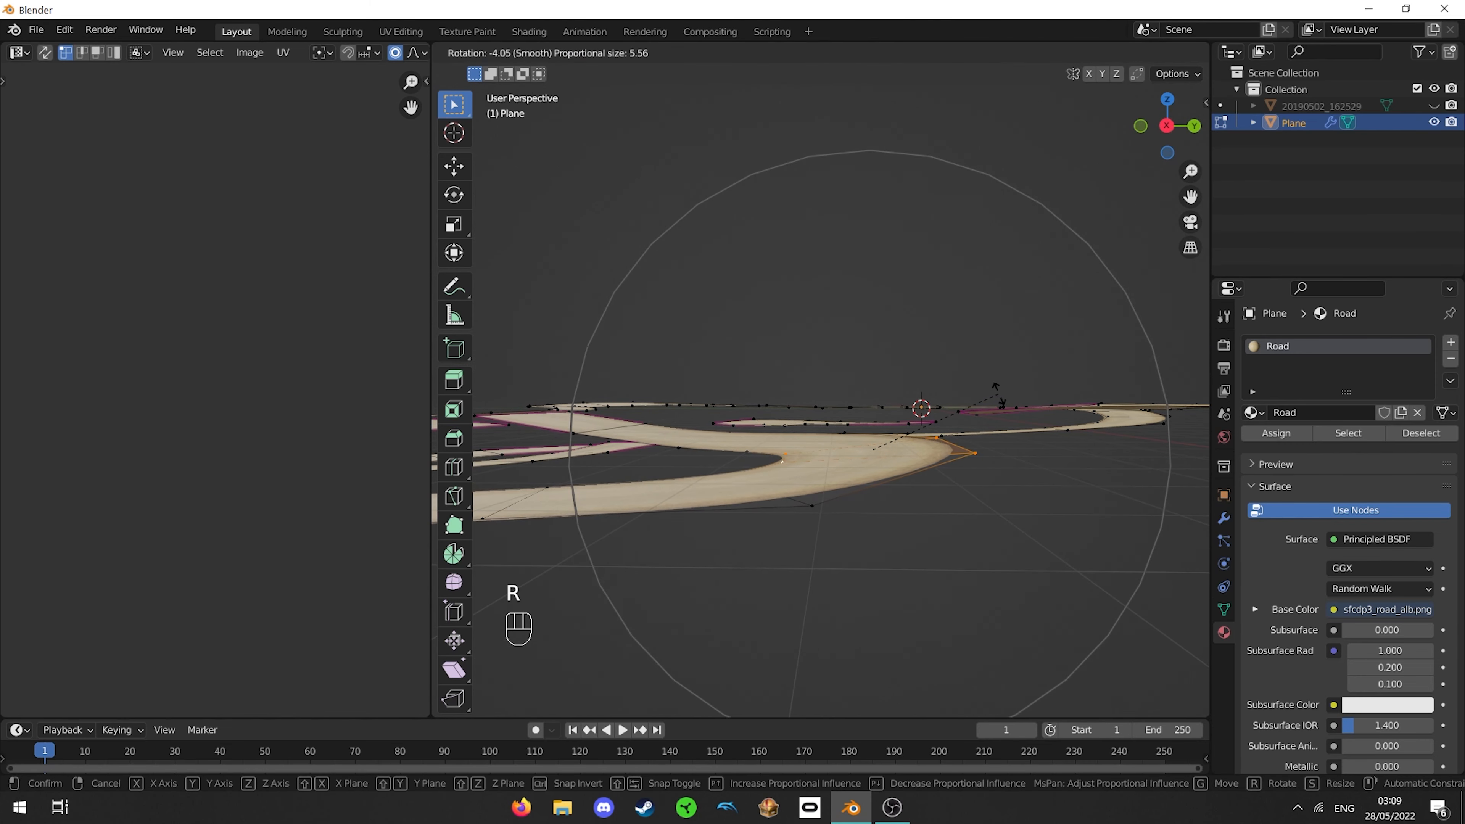
pyautogui.click(997, 393)
# - Inspect the reshaped roads in Object Mode and view the whole track layout from directly above
pyautogui.press('Tab')
pyautogui.moveTo(891, 413); pyautogui.dragTo(931, 439, button='middle')
pyautogui.keyDown('shift'); pyautogui.moveTo(932, 439); pyautogui.dragTo(1016, 488, button='middle'); pyautogui.keyUp('shift')
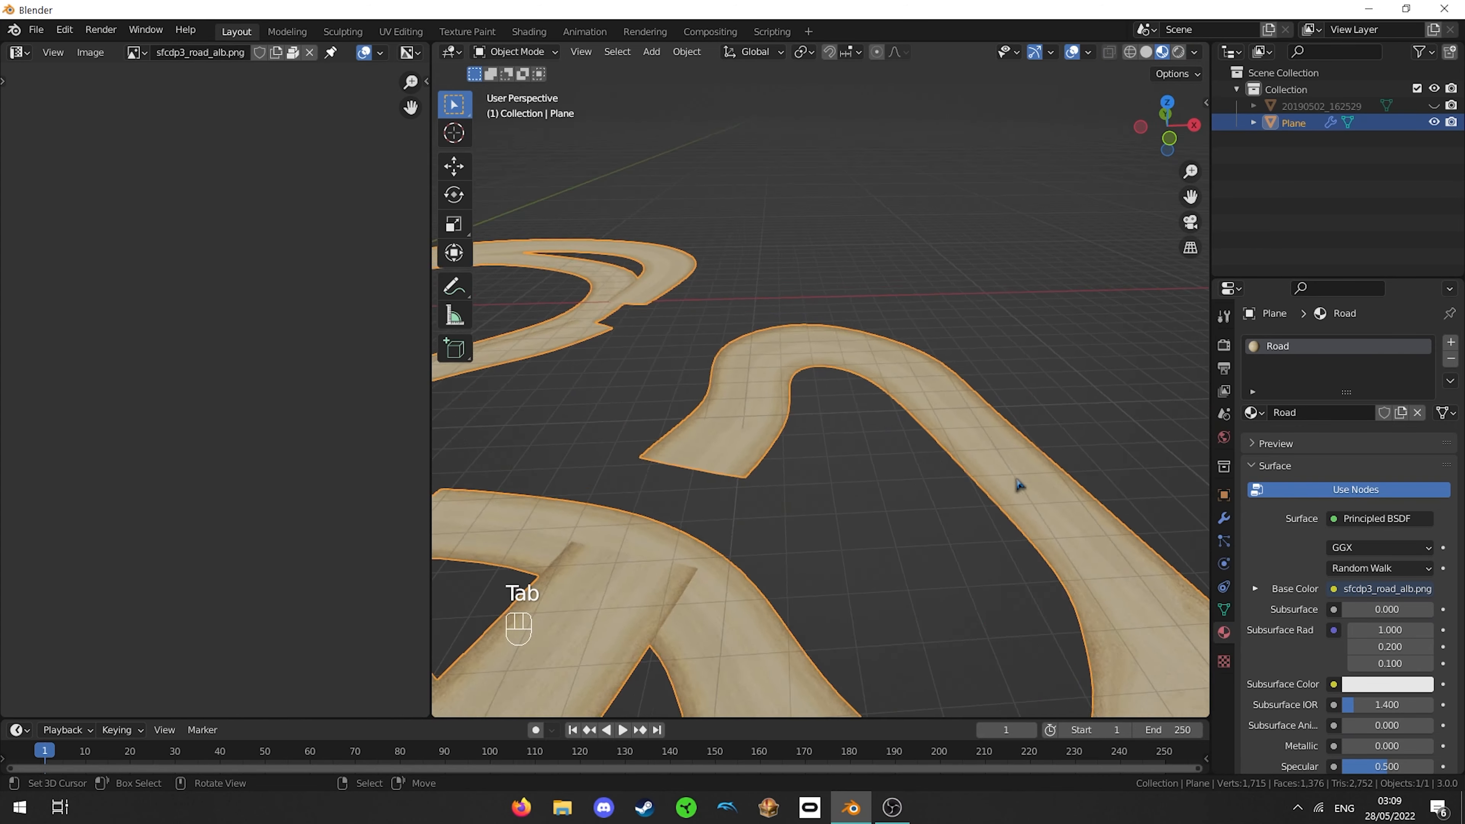
pyautogui.scroll(-4, 1017, 488)
pyautogui.moveTo(692, 421); pyautogui.dragTo(872, 433, button='middle')
pyautogui.scroll(-2, 872, 434)
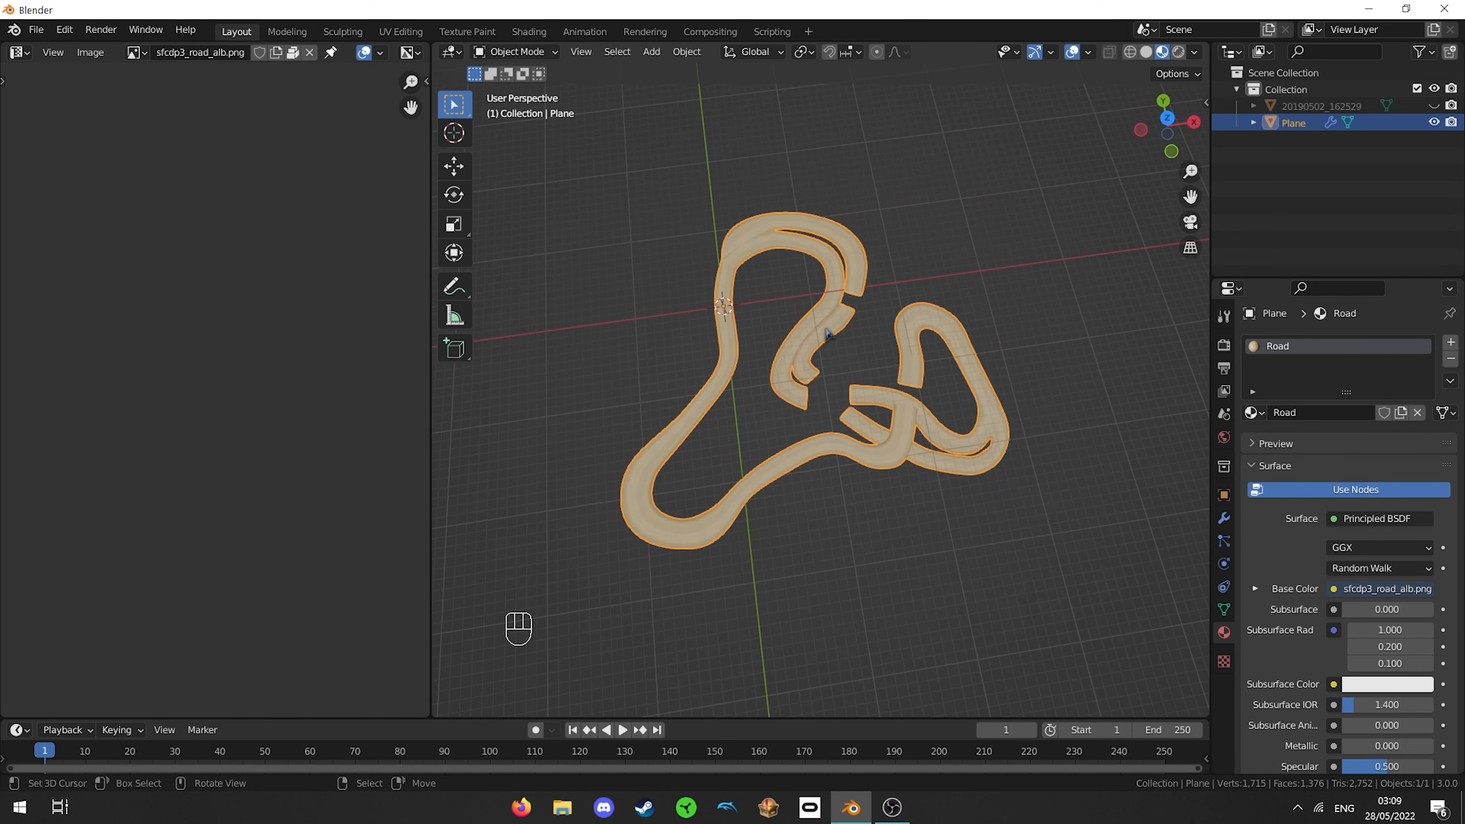
pyautogui.press('KP_7')
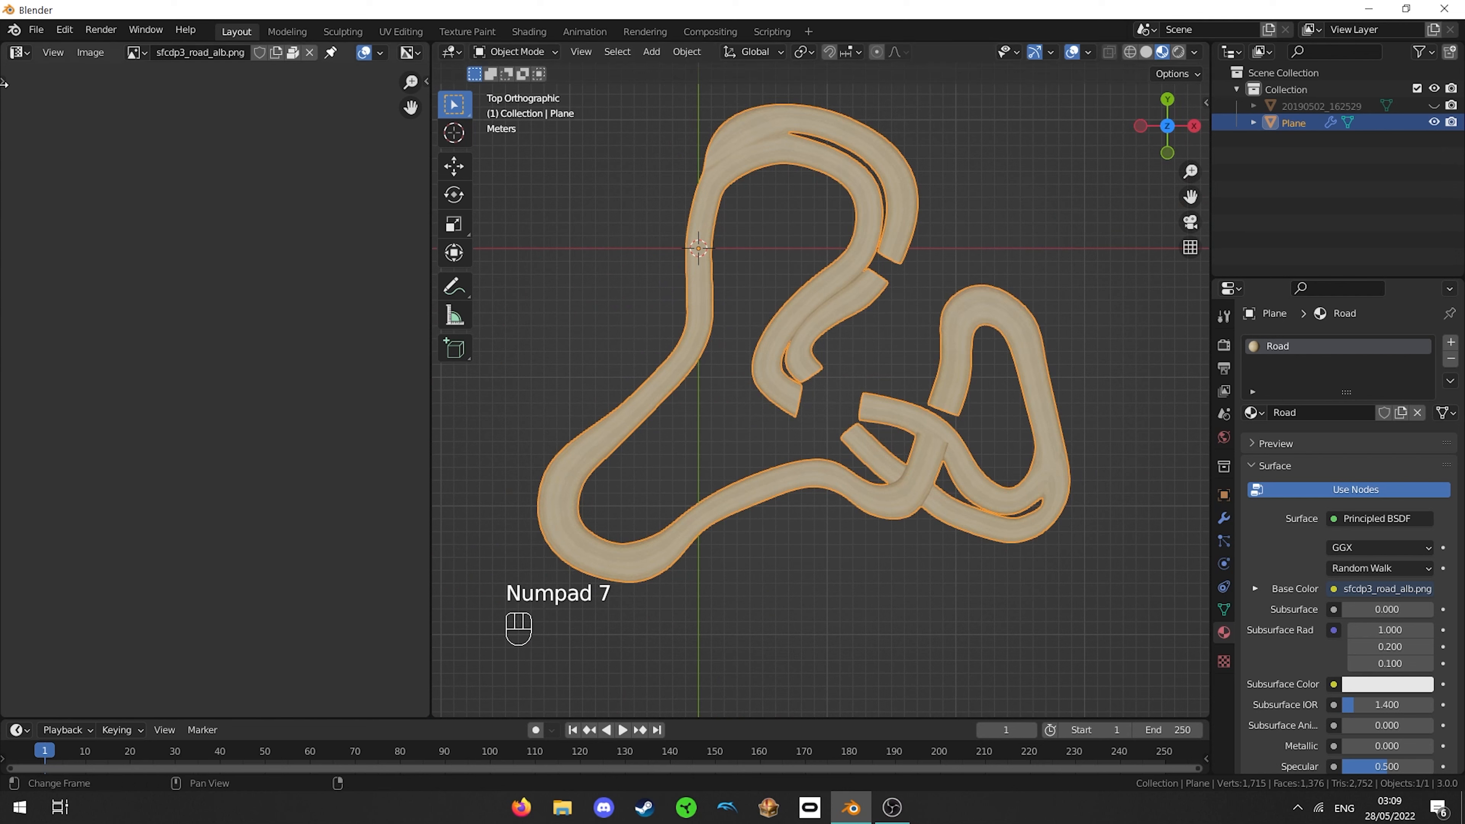
# - Save the project as layout.blend in a new folder named Tutorial 28 Track inside Documents
pyautogui.click(37, 28)
pyautogui.click(94, 155)
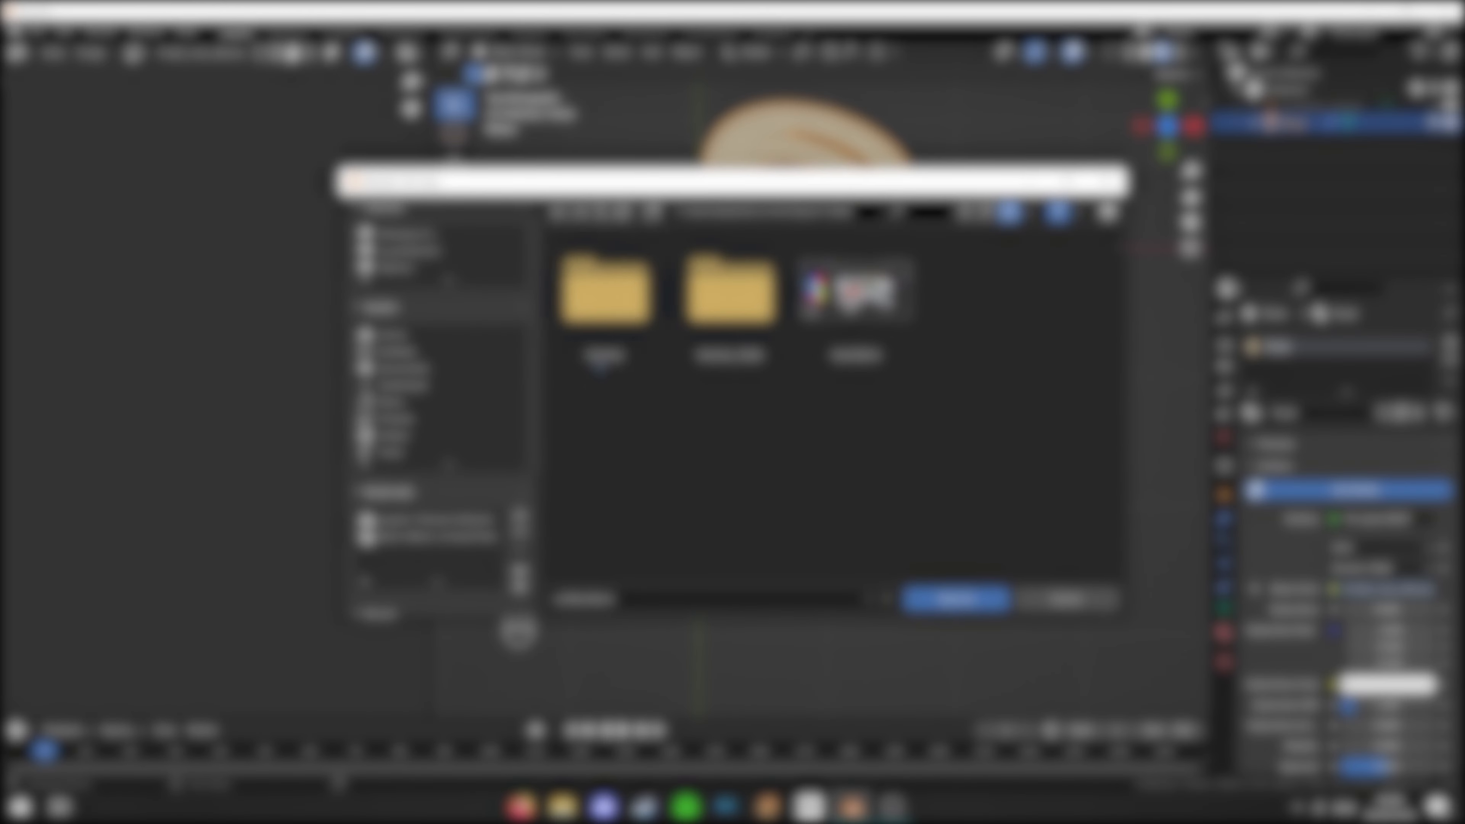
pyautogui.doubleClick(606, 288)
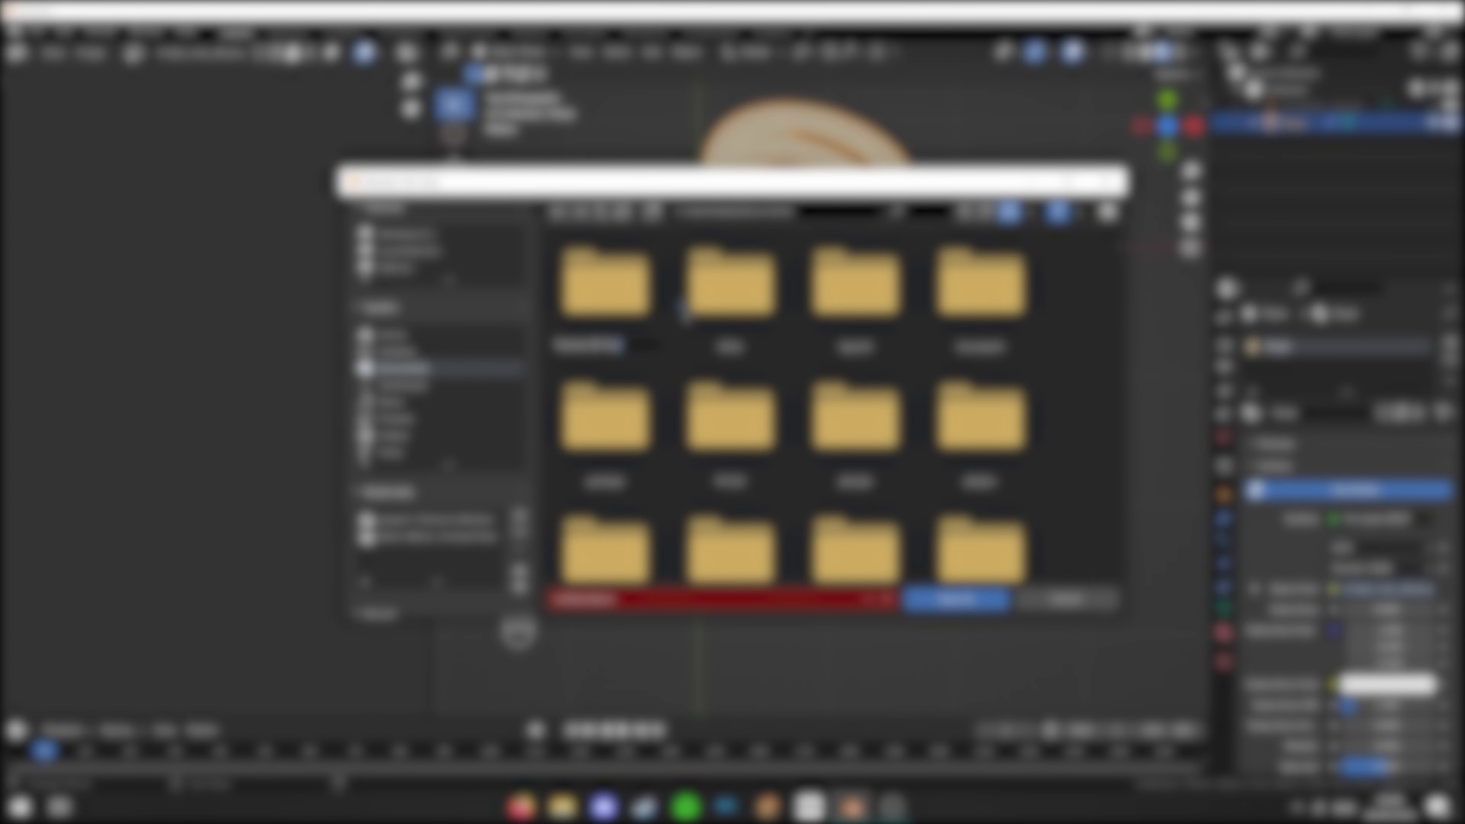
pyautogui.press('Return')
pyautogui.doubleClick(944, 316)
pyautogui.click(595, 604)
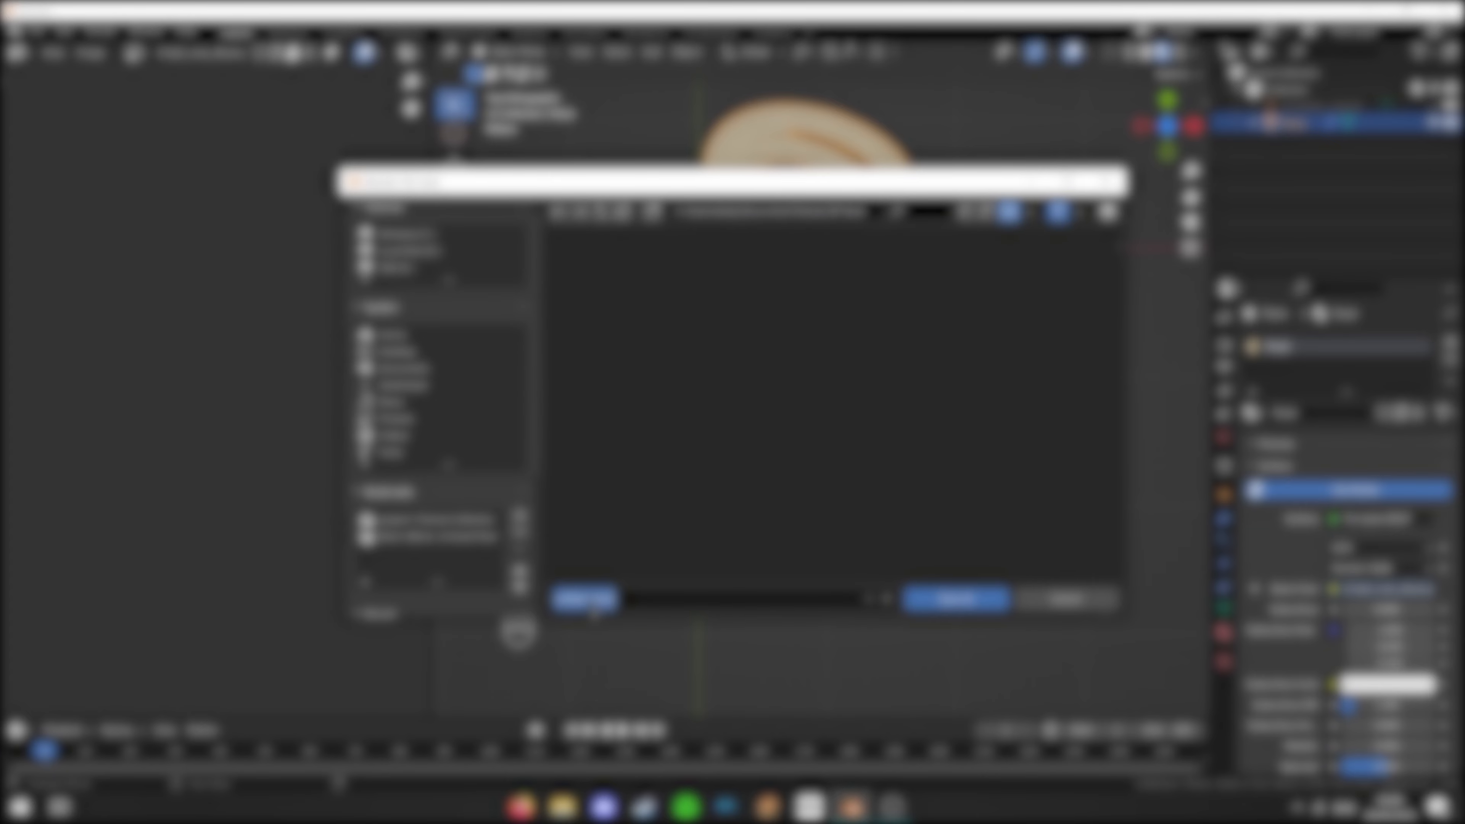
pyautogui.moveTo(594, 604); pyautogui.dragTo(385, 637)
pyautogui.write('donut')
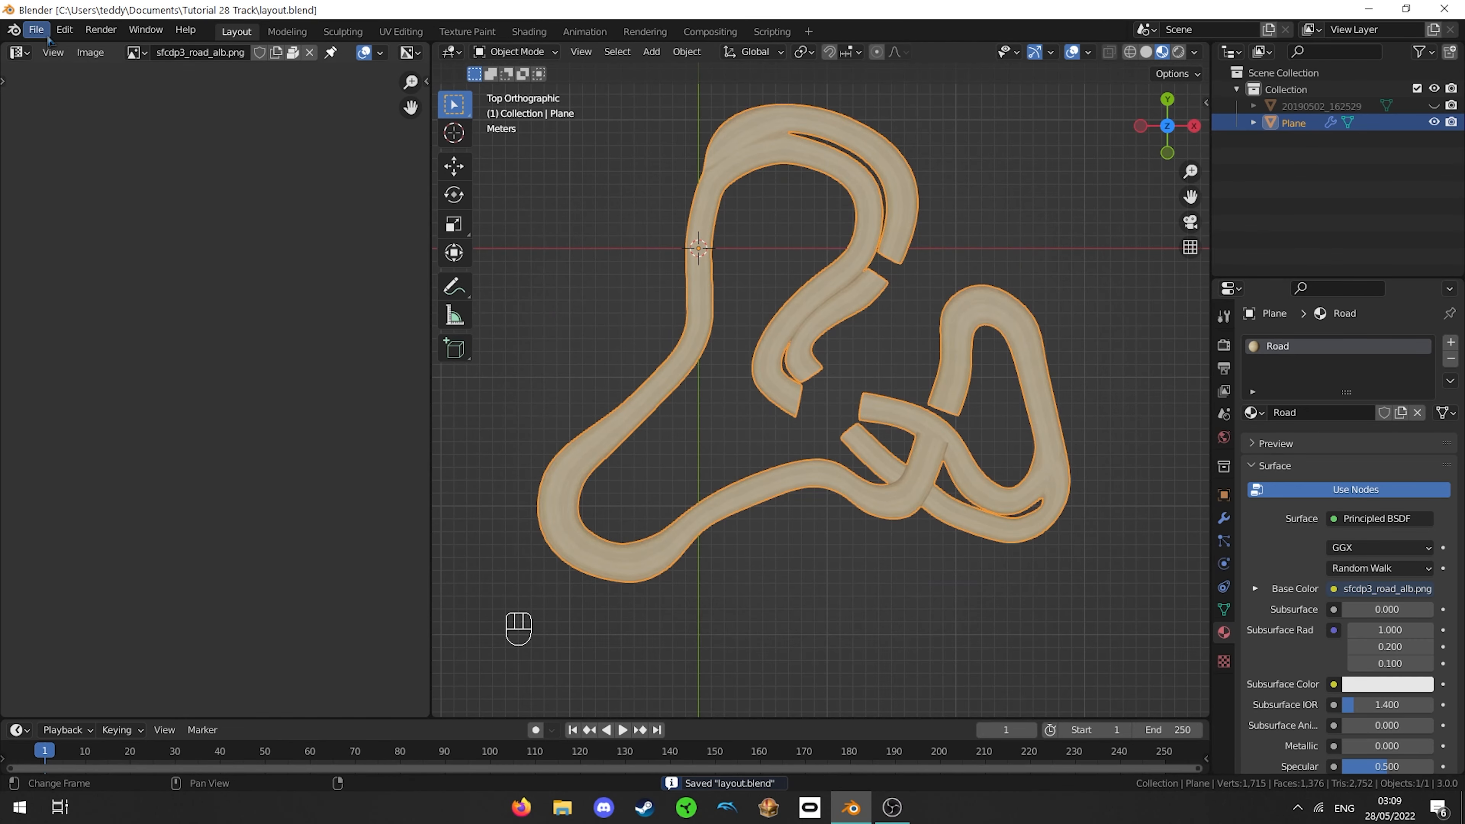
pyautogui.click(36, 31)
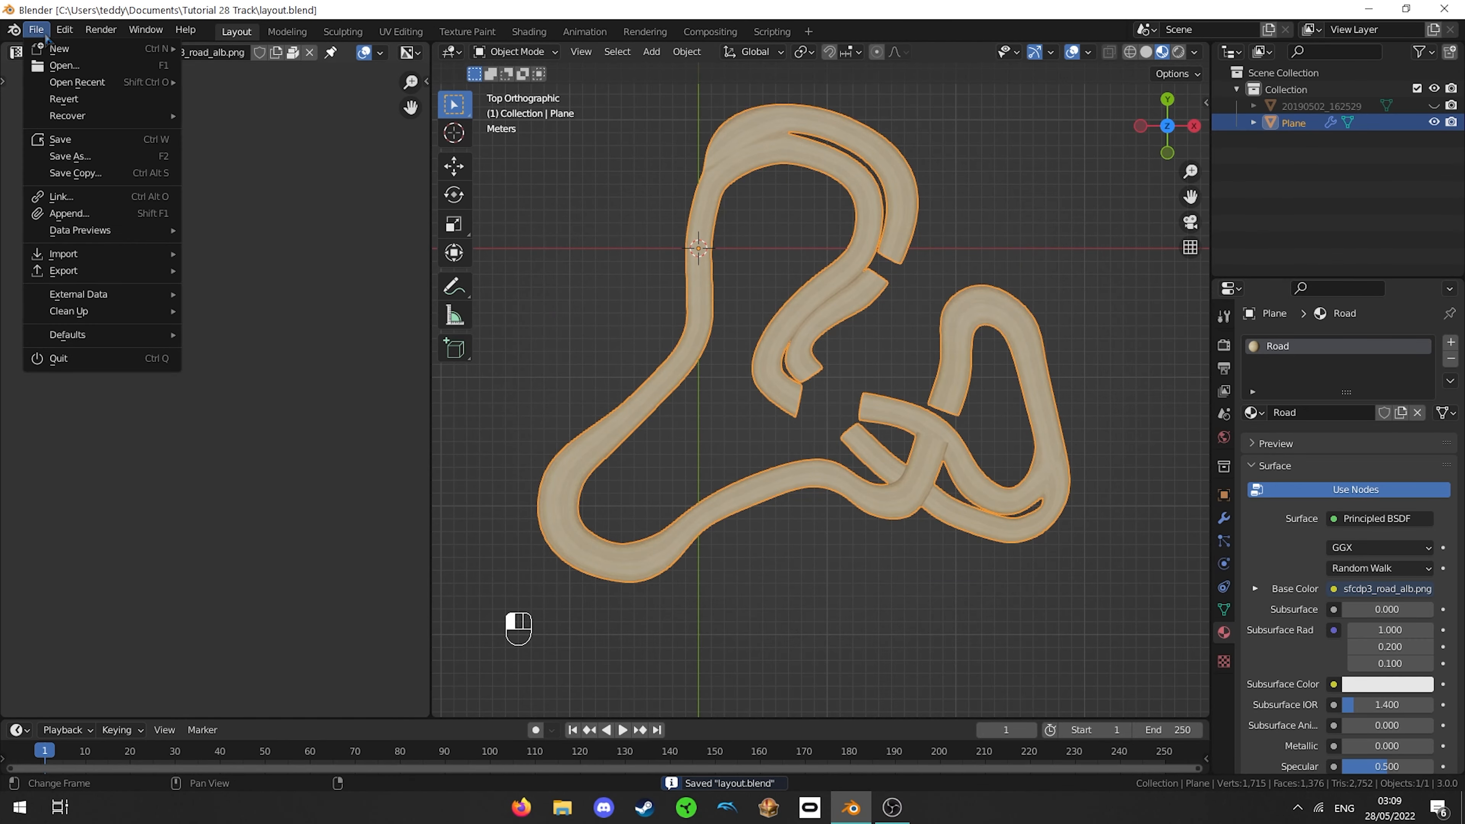
pyautogui.click(37, 28)
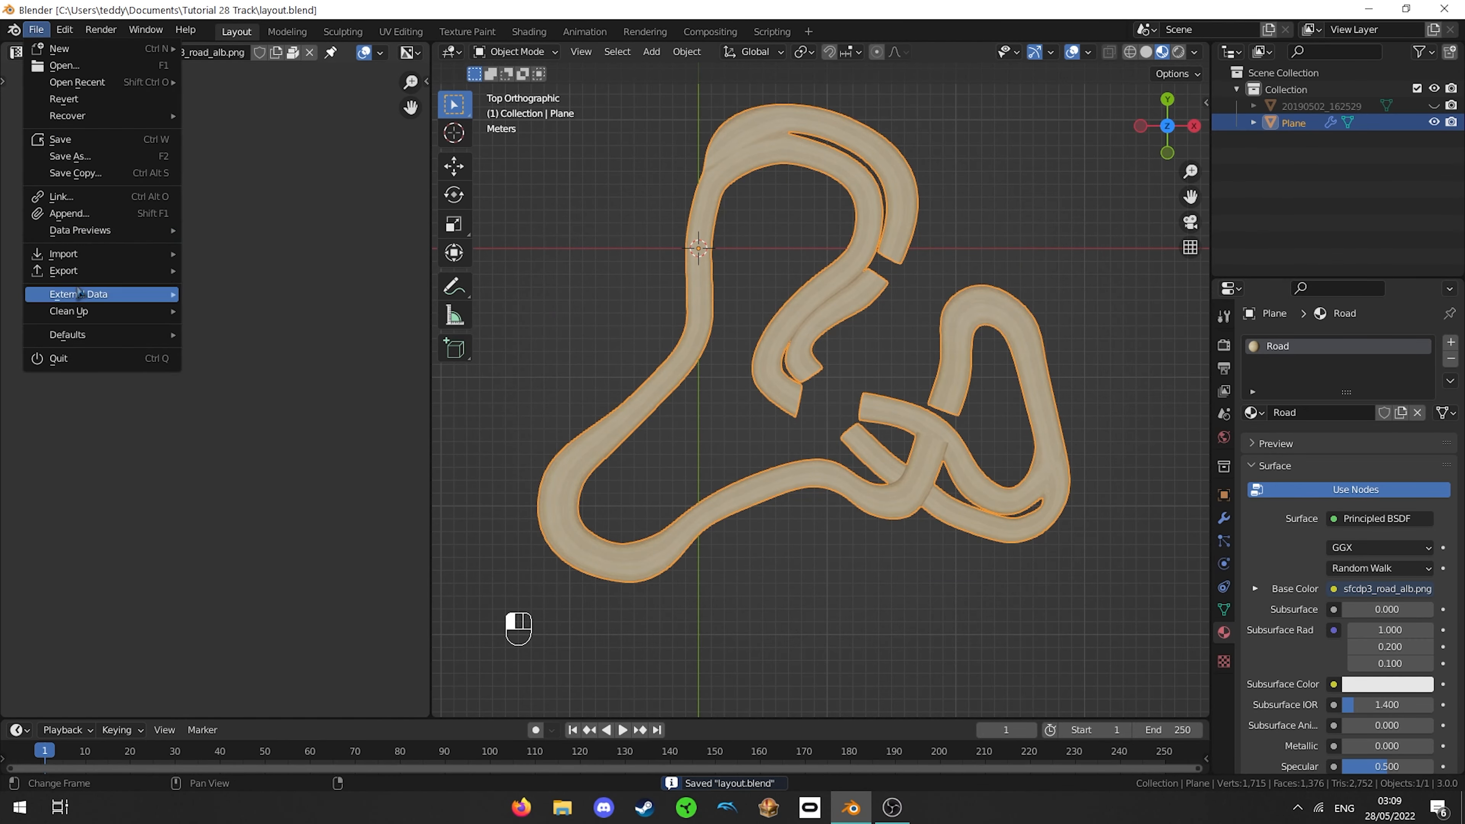
pyautogui.moveTo(81, 289)
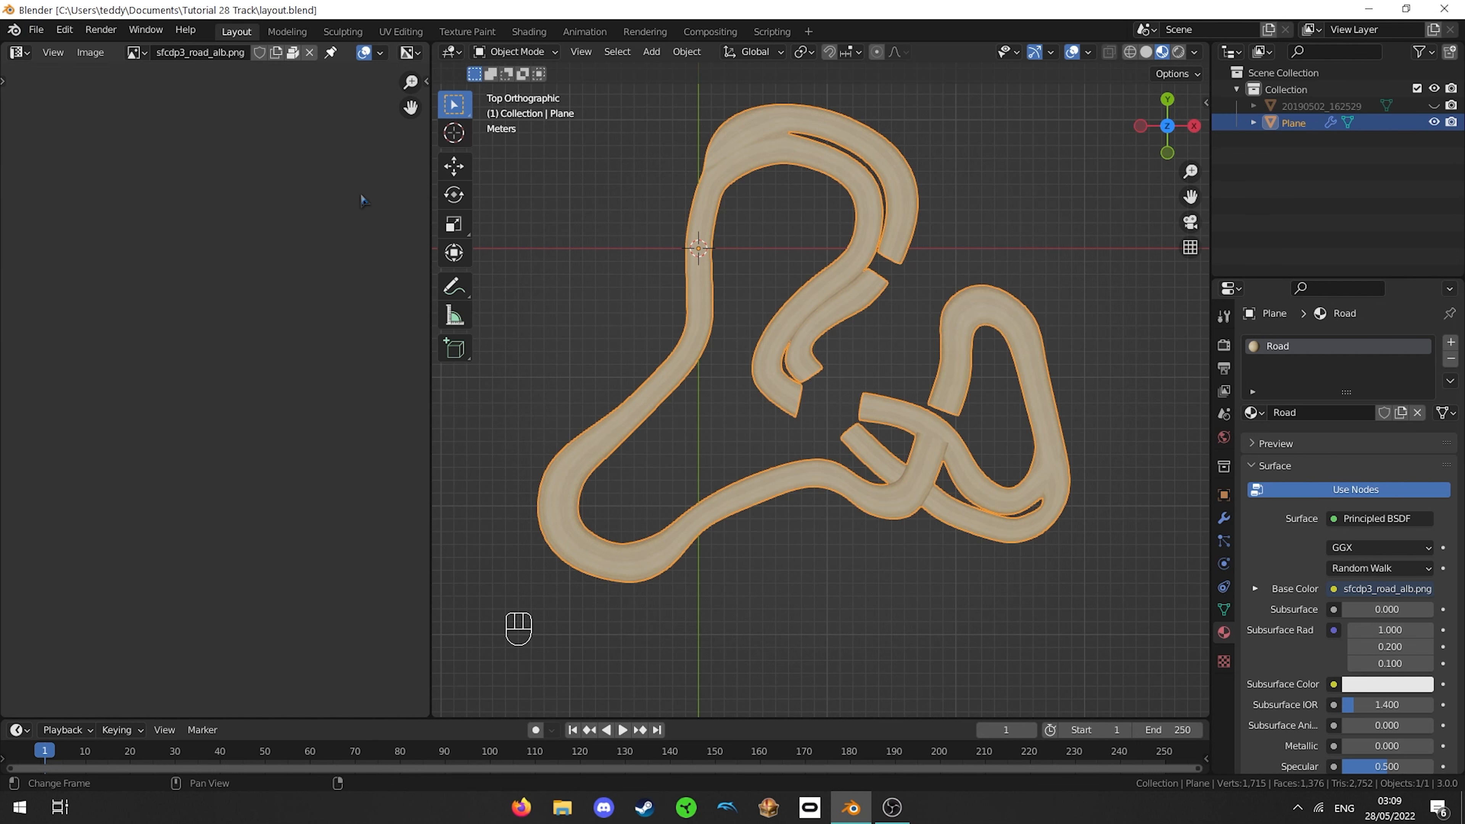
# - Raise the whole track object about 5.3 m along Z and check its height relative to the grid floor
pyautogui.scroll(-2, 903, 368)
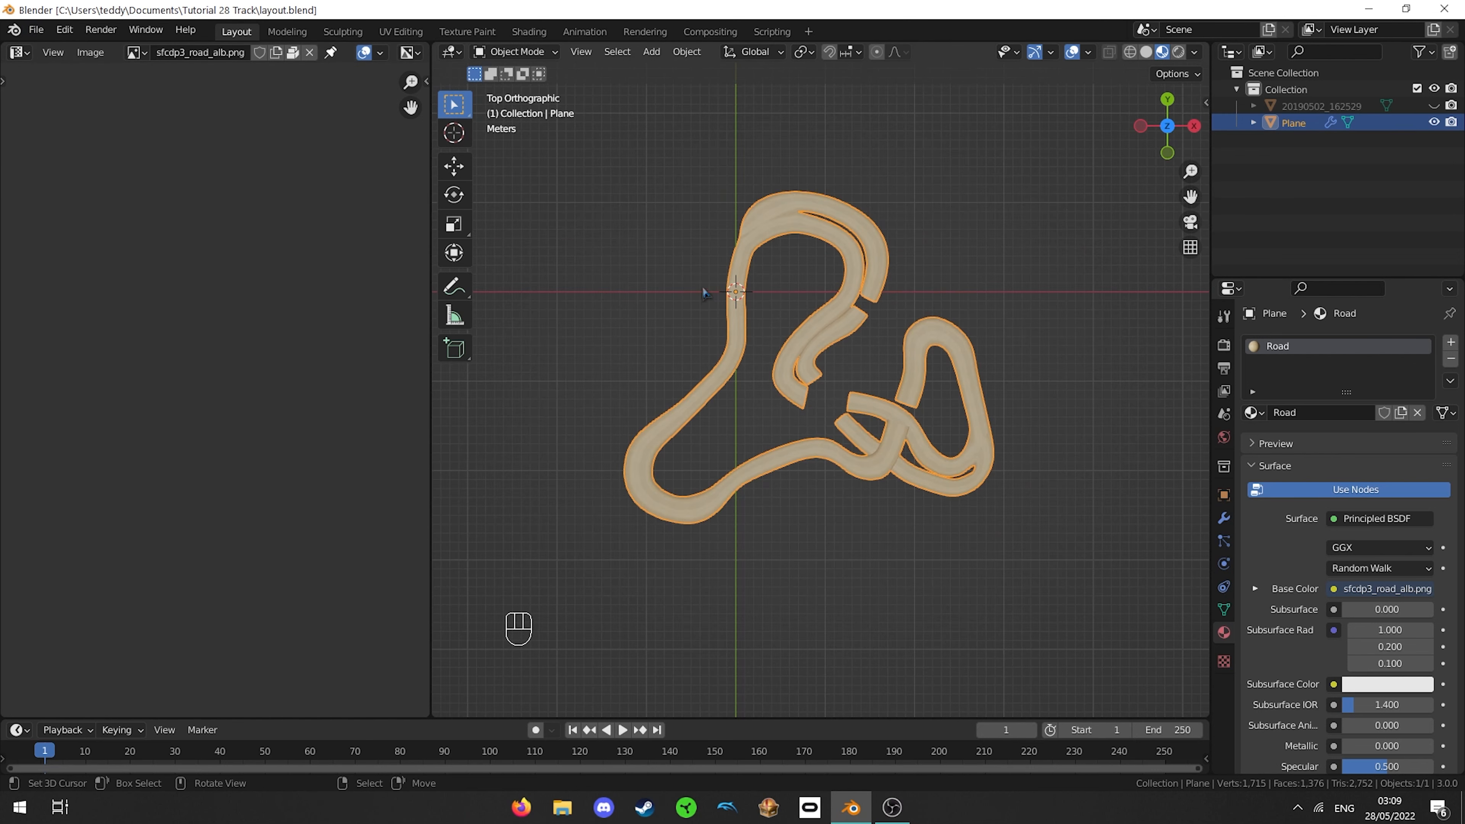
pyautogui.moveTo(827, 363); pyautogui.dragTo(970, 380, button='middle')
pyautogui.press('g')
pyautogui.press('z')
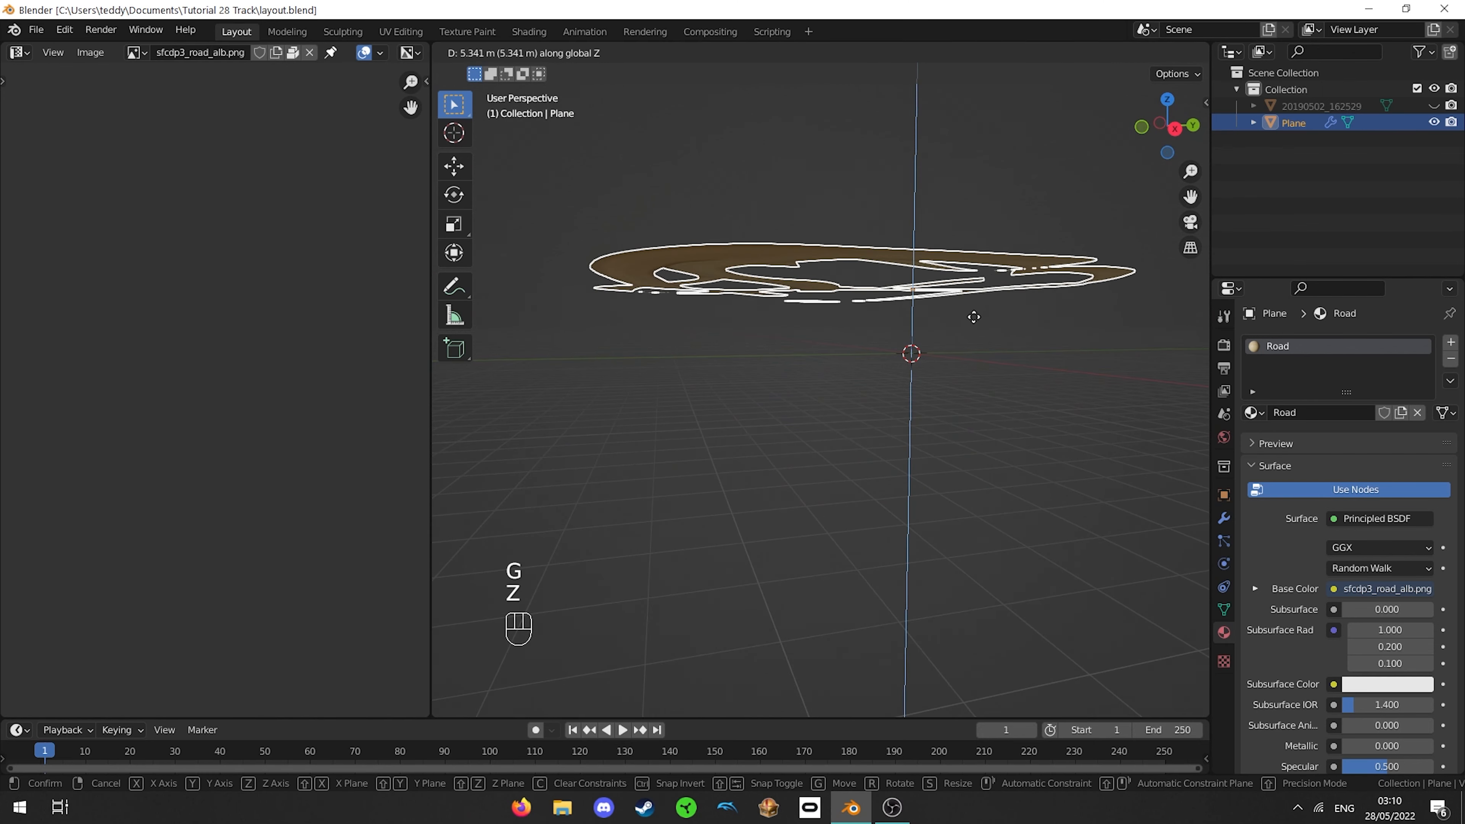
pyautogui.click(971, 319)
pyautogui.keyDown('shift'); pyautogui.moveTo(971, 319); pyautogui.dragTo(742, 354, button='middle'); pyautogui.keyUp('shift')
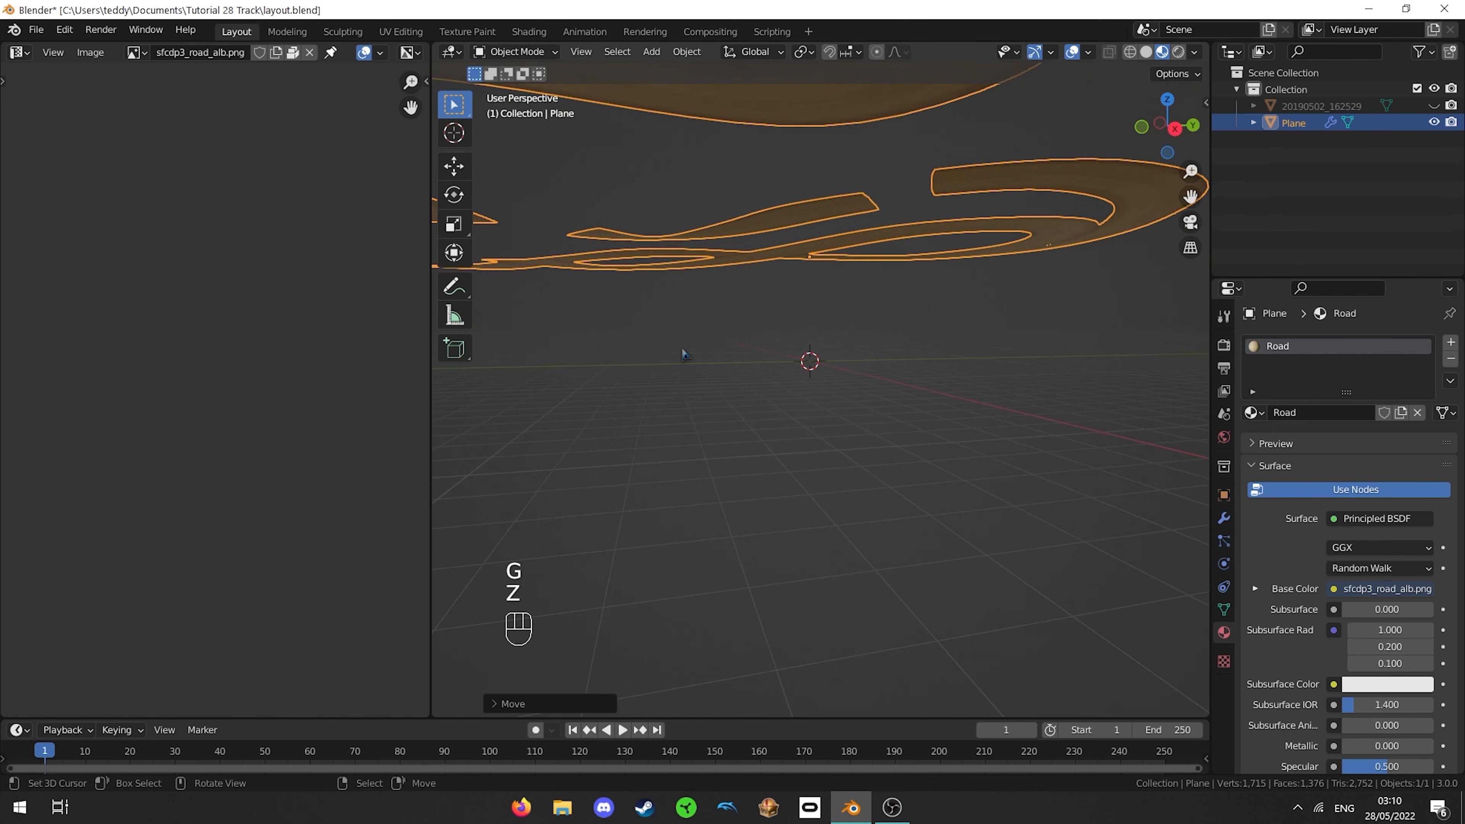
pyautogui.scroll(-7, 812, 455)
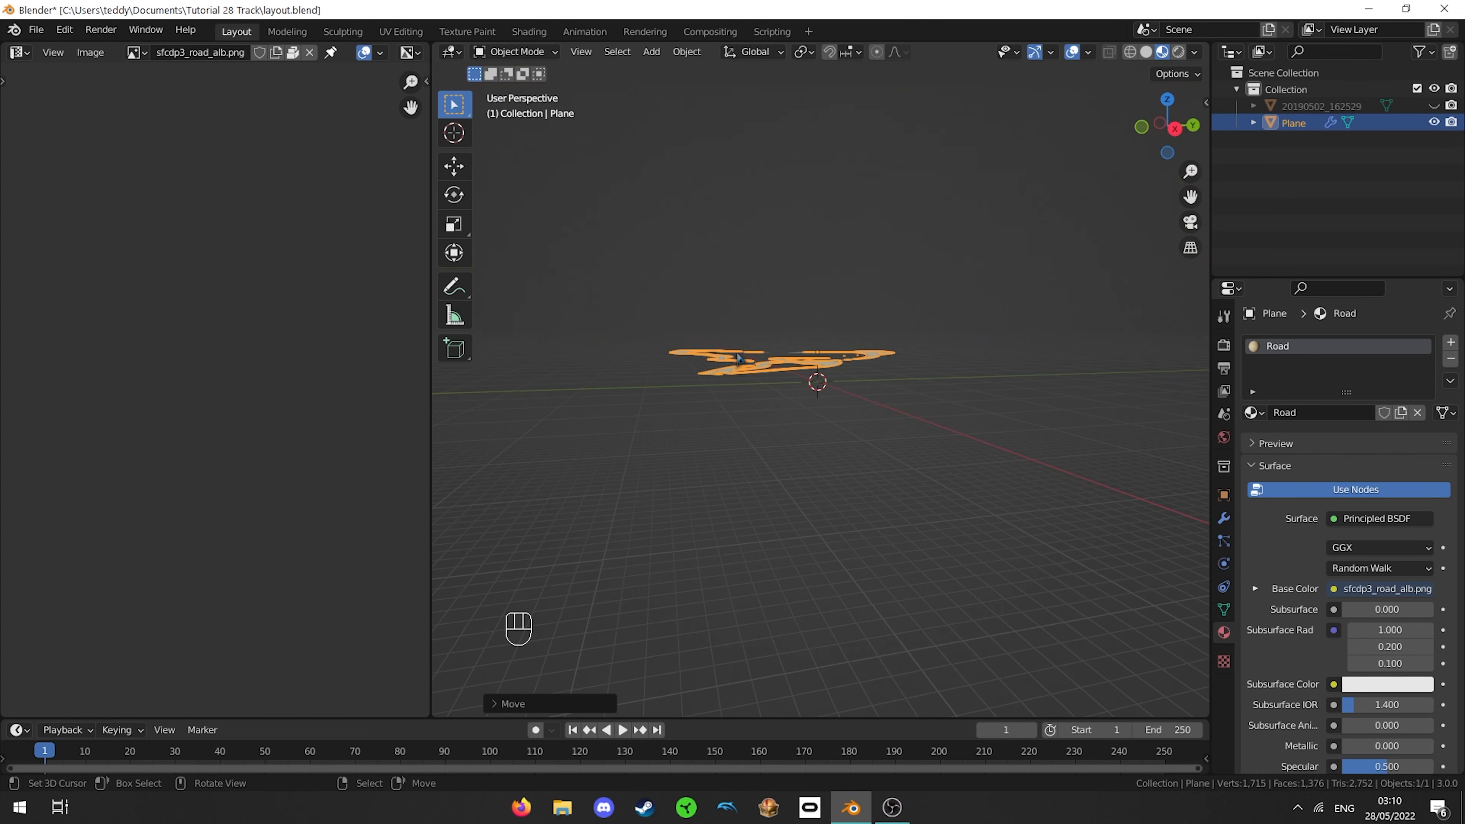
pyautogui.scroll(2, 738, 355)
pyautogui.moveTo(768, 358); pyautogui.dragTo(896, 384, button='middle')
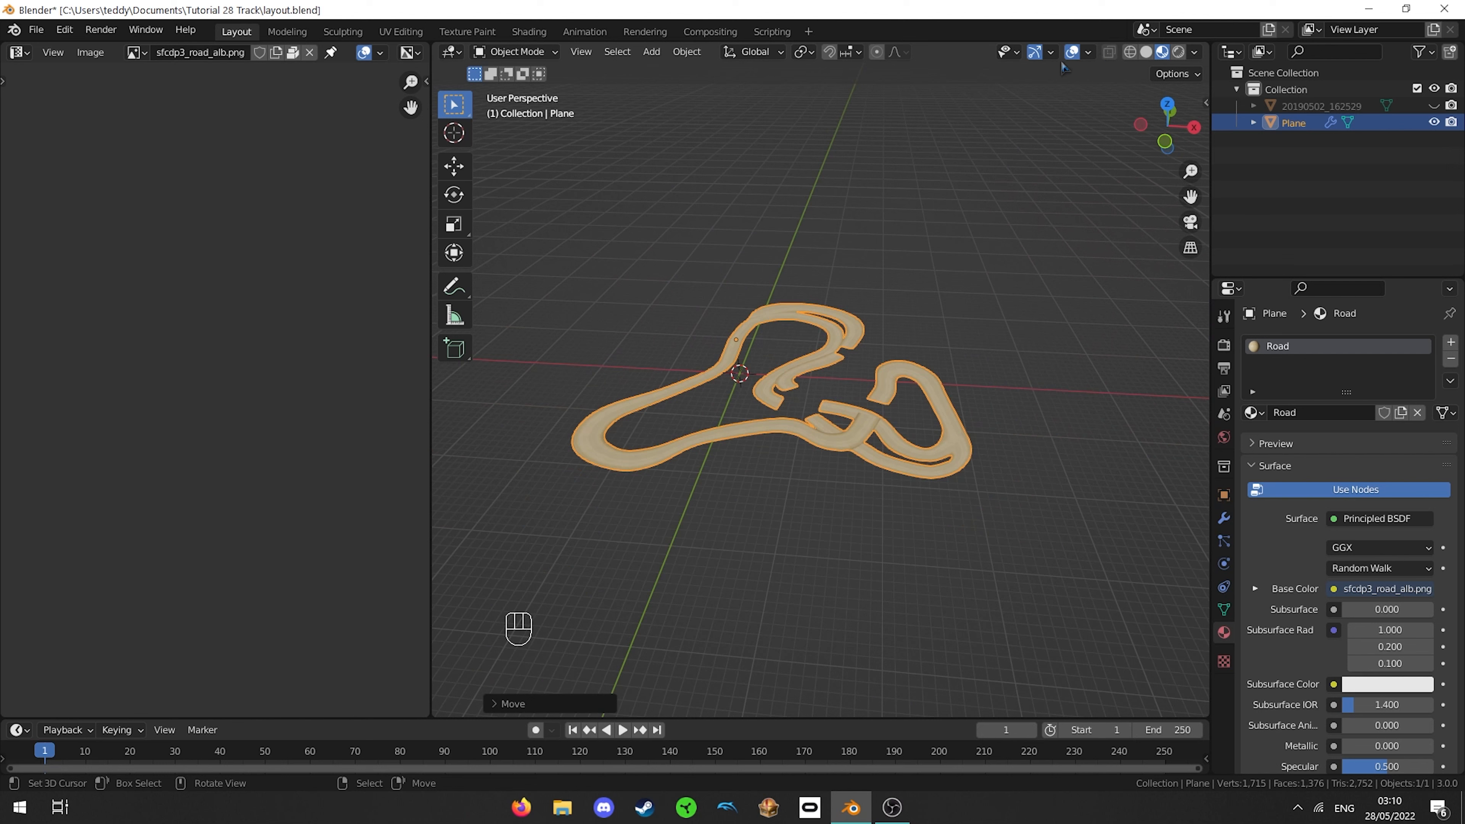
# - Enable the Edge Length measurement overlay in Edit Mode and select the entire road mesh to display its dimensions
pyautogui.click(1088, 52)
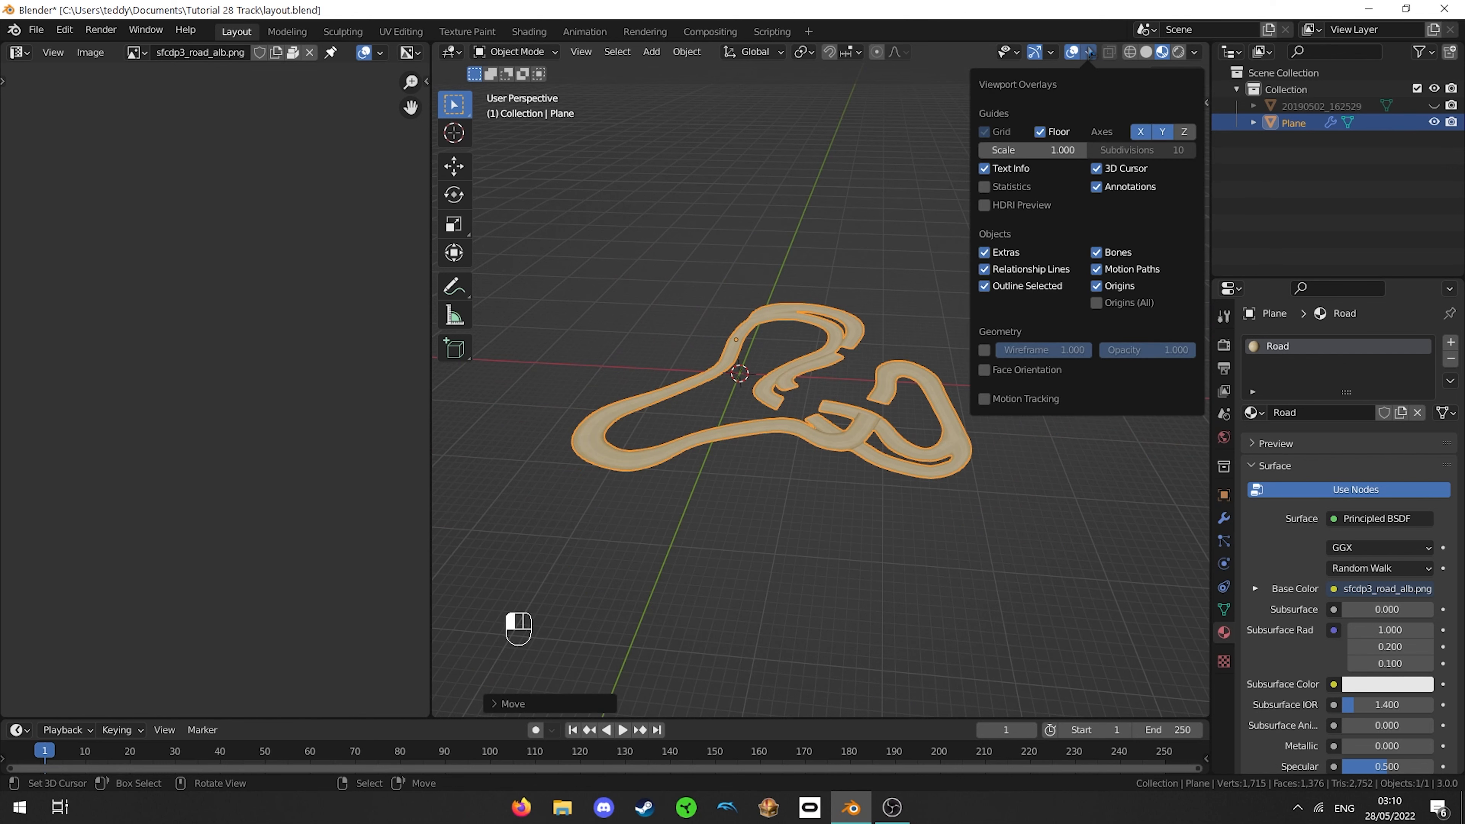
pyautogui.press('Tab')
pyautogui.press('a')
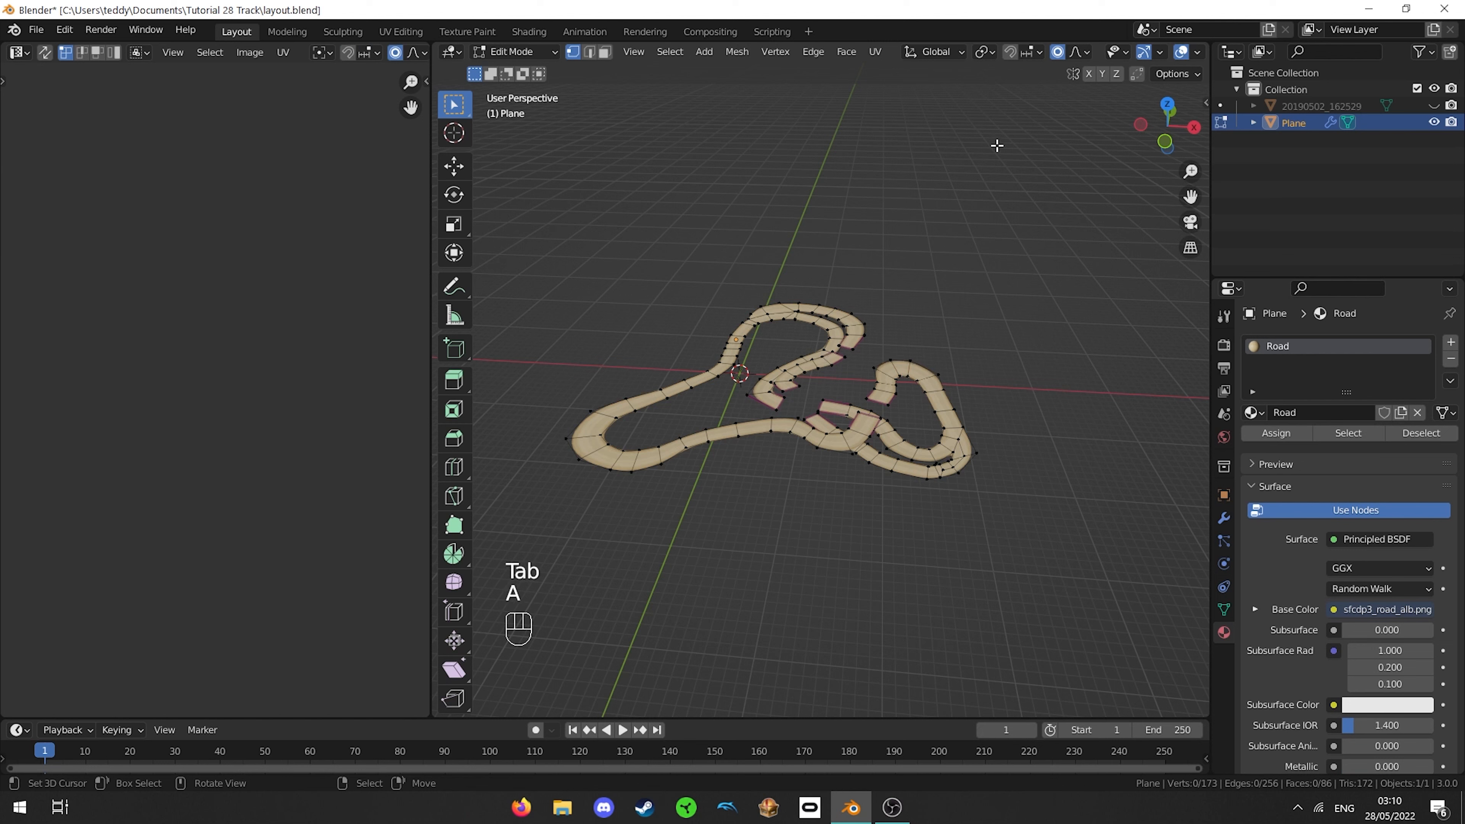
pyautogui.scroll(-4, 1108, 55)
pyautogui.click(1088, 52)
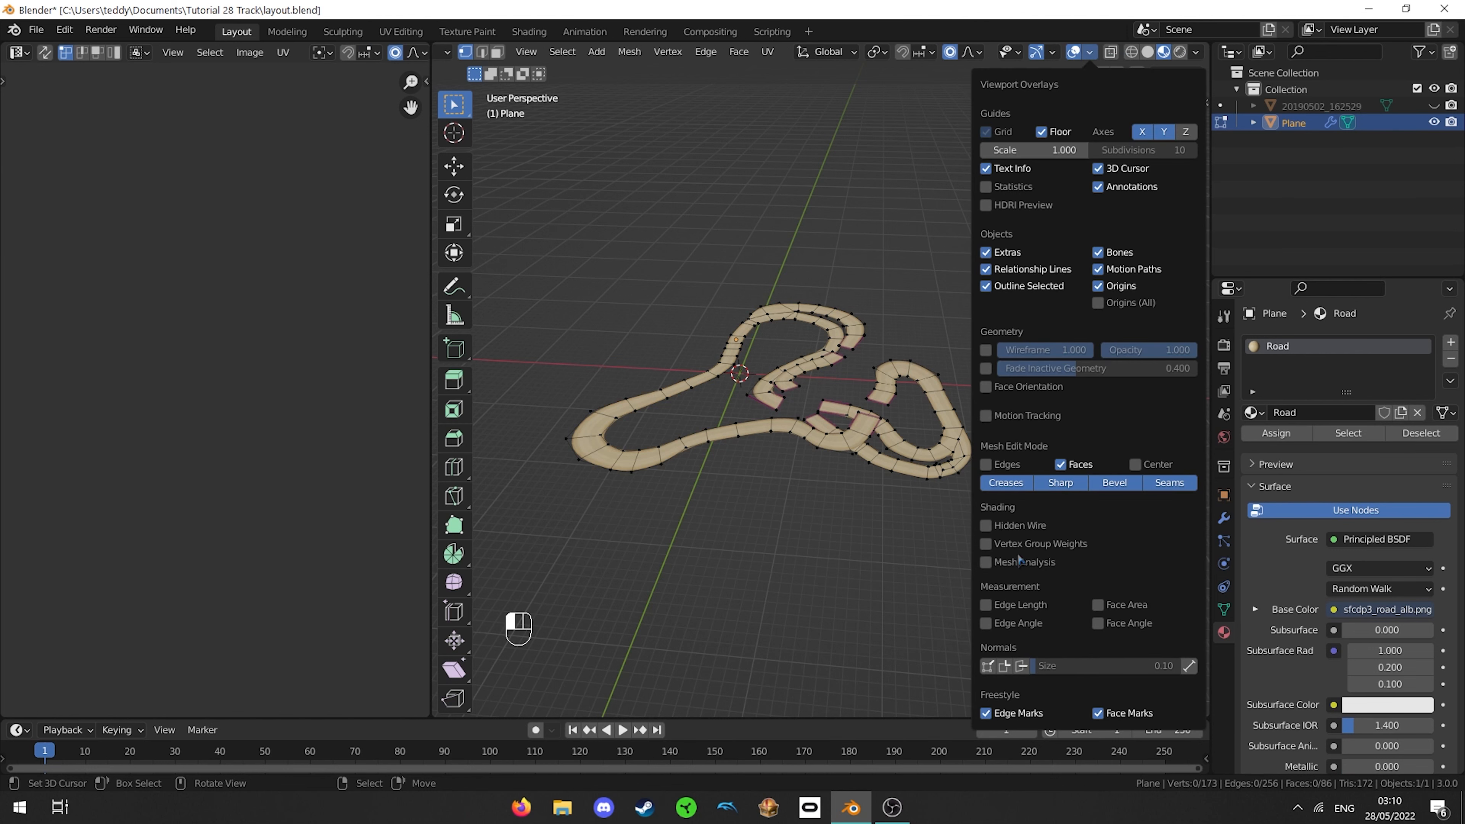
pyautogui.press('a')
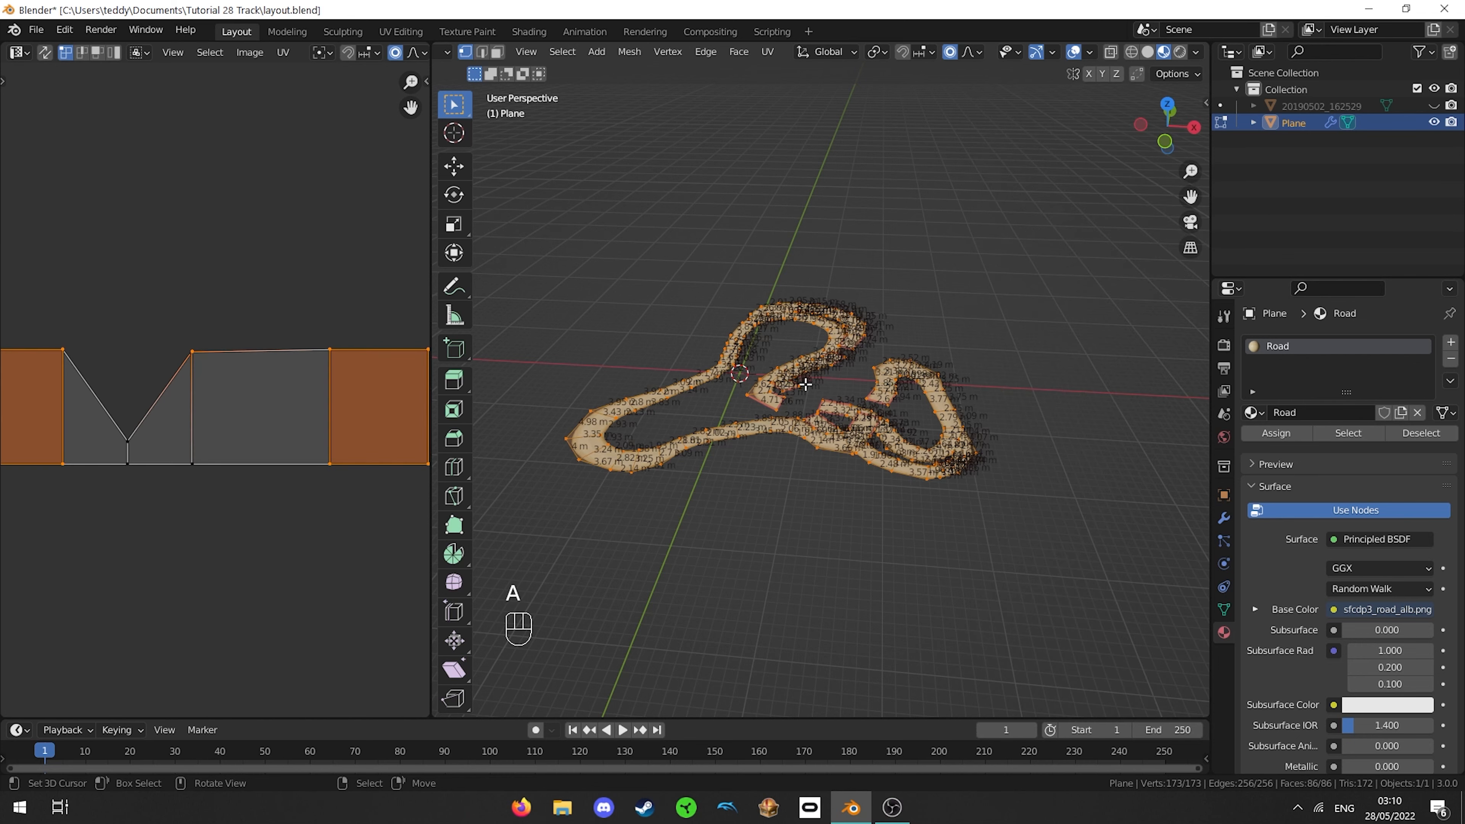
# - Scale the entire road mesh up in top view with proportional editing off until the straight is about 24 m wide
pyautogui.moveTo(805, 384); pyautogui.dragTo(828, 465, button='middle')
pyautogui.press('KP_7')
pyautogui.scroll(5, 828, 465)
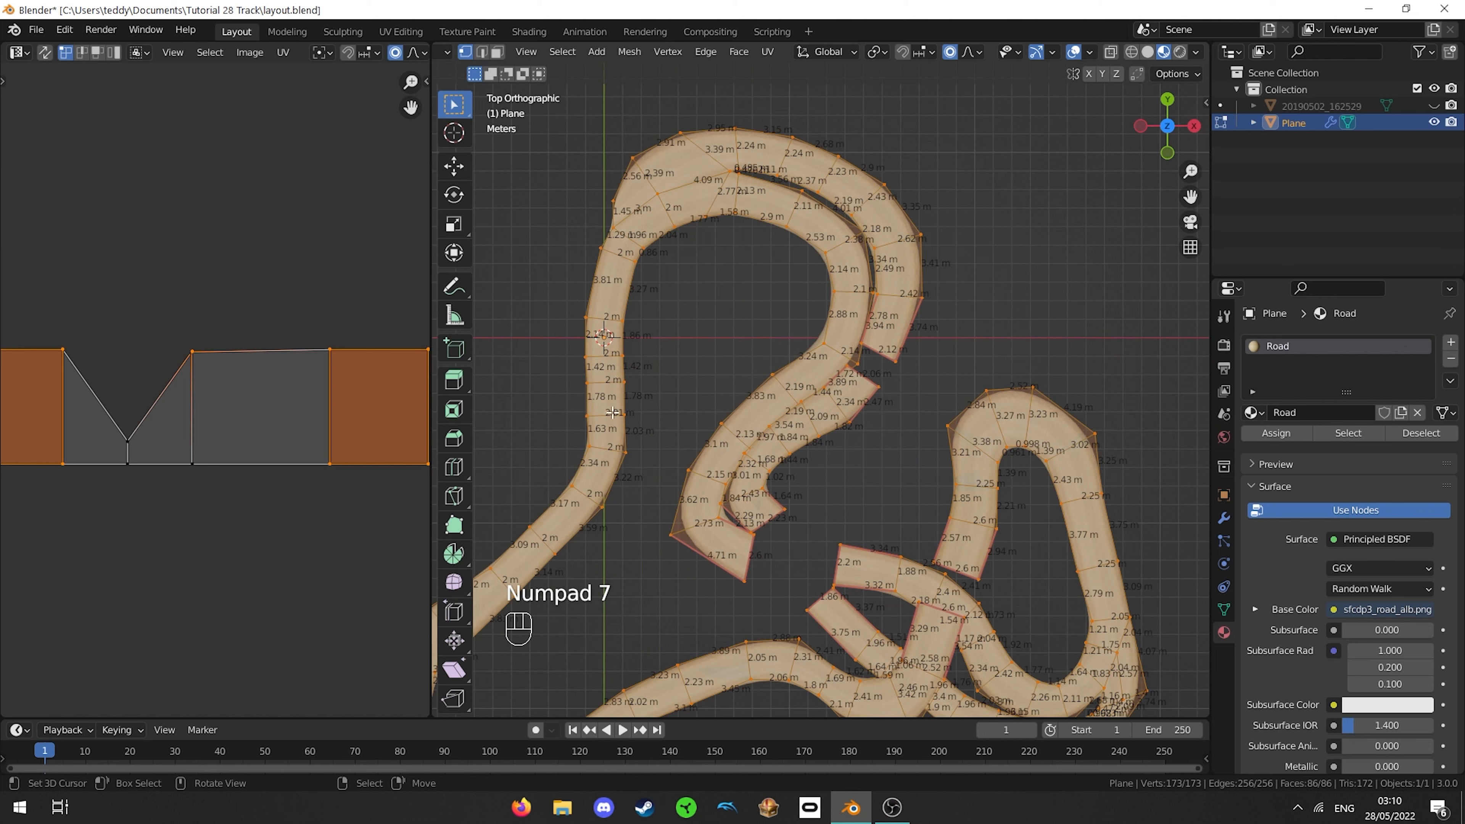
pyautogui.scroll(-6, 630, 364)
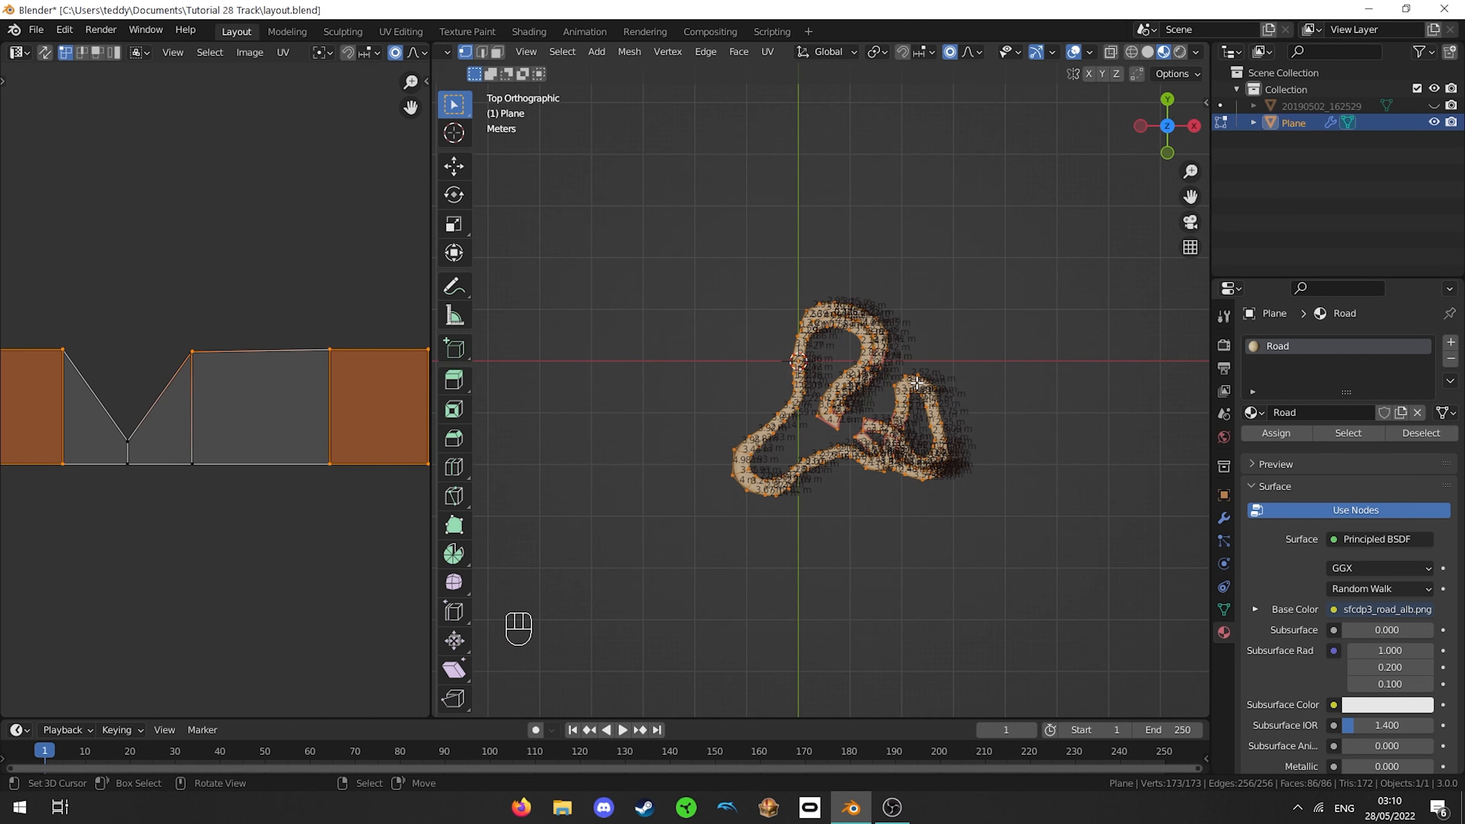
pyautogui.press('s')
pyautogui.press('Escape')
pyautogui.scroll(-4, 953, 284)
pyautogui.press('s')
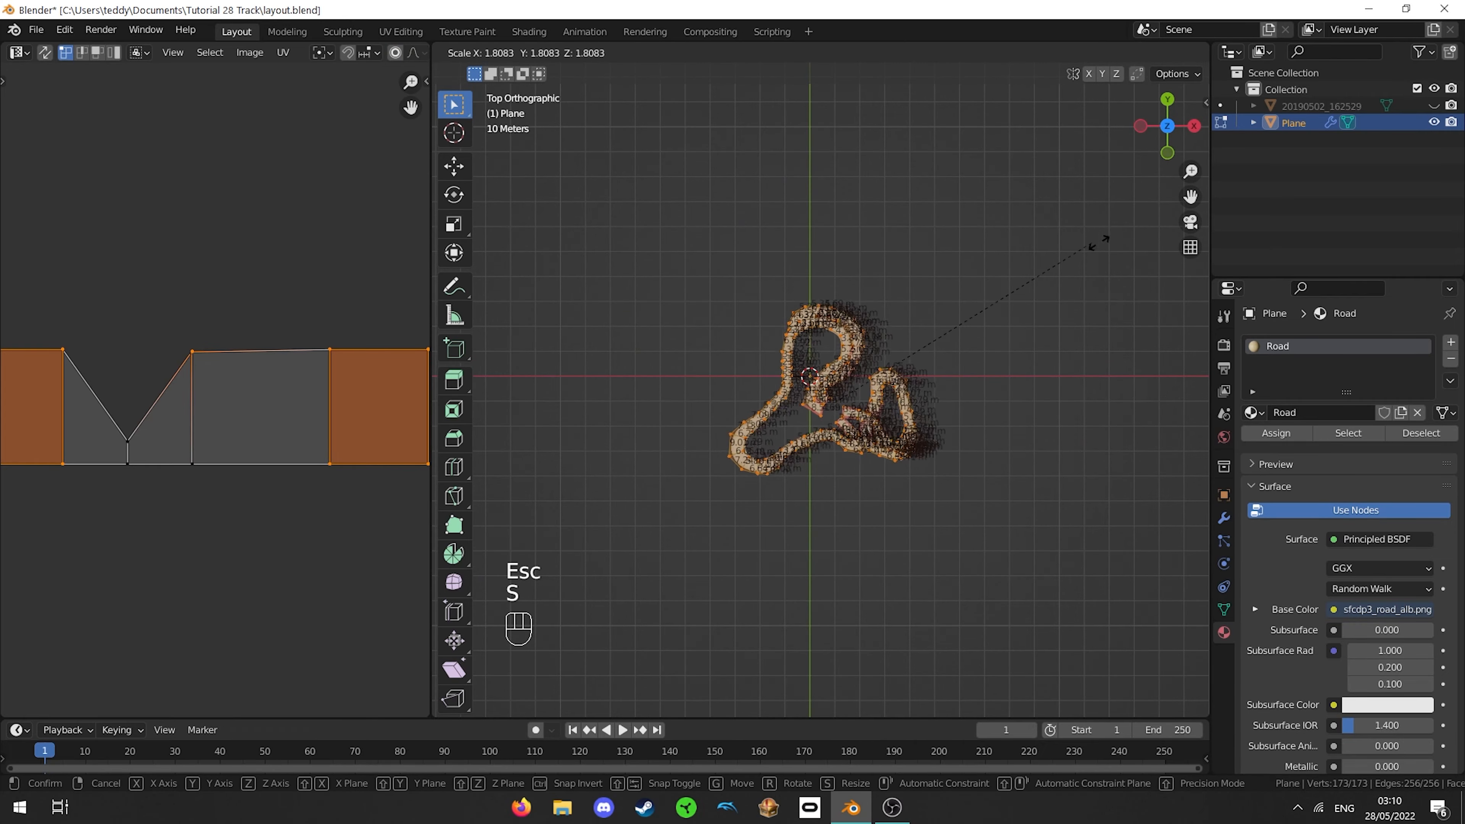
pyautogui.click(461, 139)
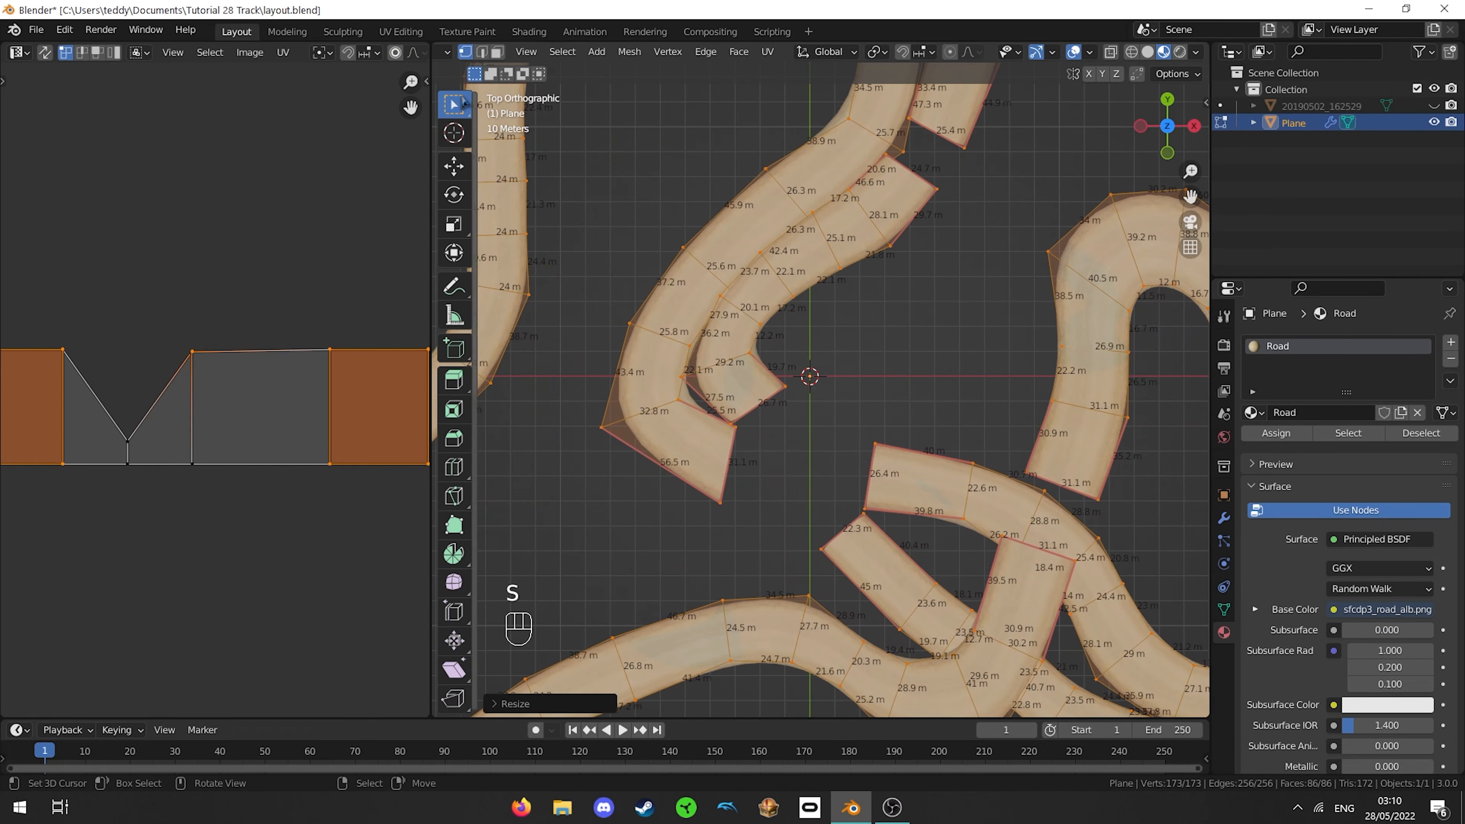
pyautogui.scroll(-3, 413, 196)
pyautogui.scroll(-3, 795, 389)
pyautogui.scroll(-4, 983, 398)
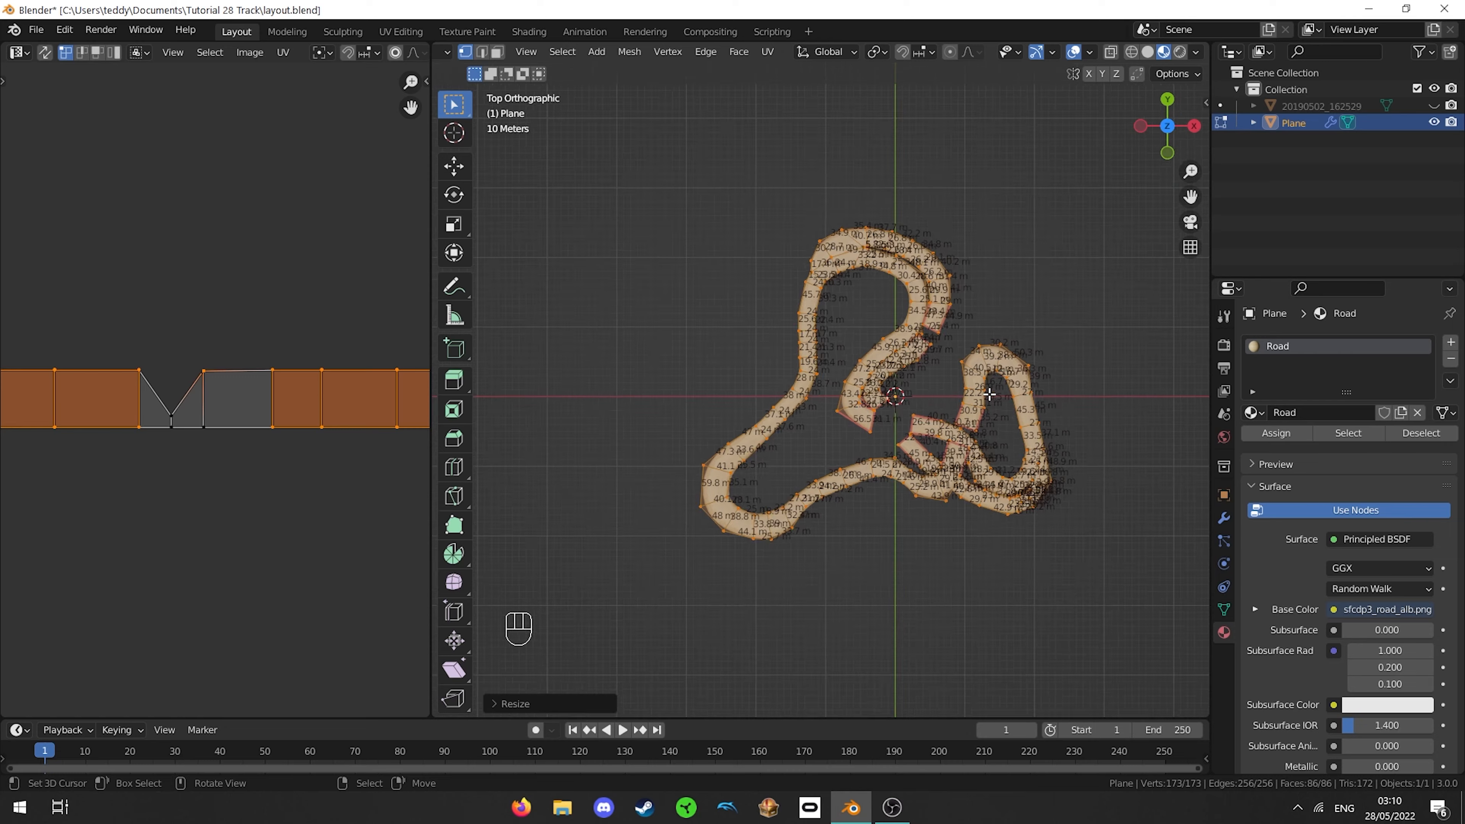
# - Scale the entire road mesh up by about 1.5 so that the straight is about 36 m wide
pyautogui.press('s')
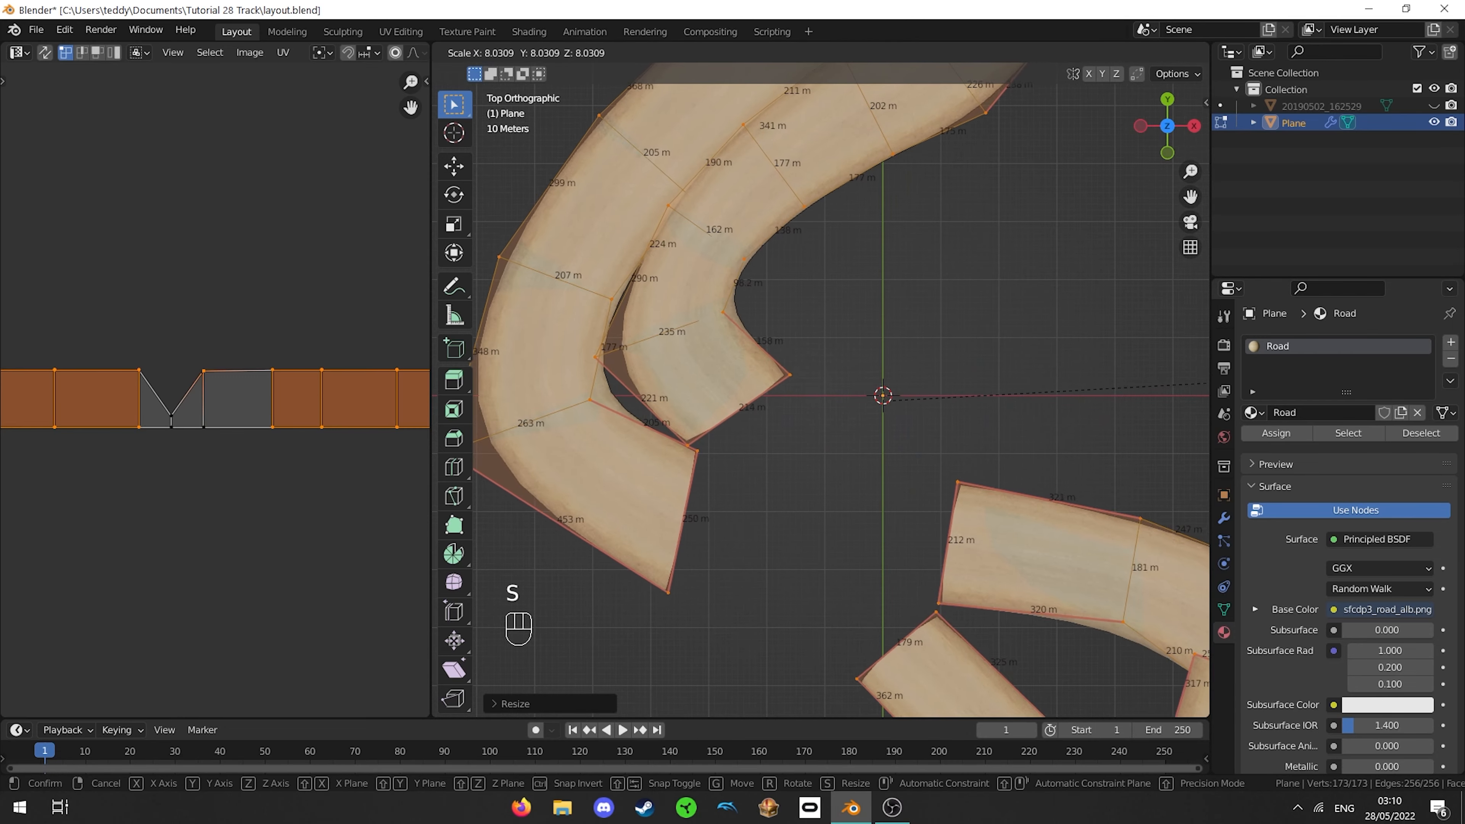
pyautogui.press('Escape')
pyautogui.press('s')
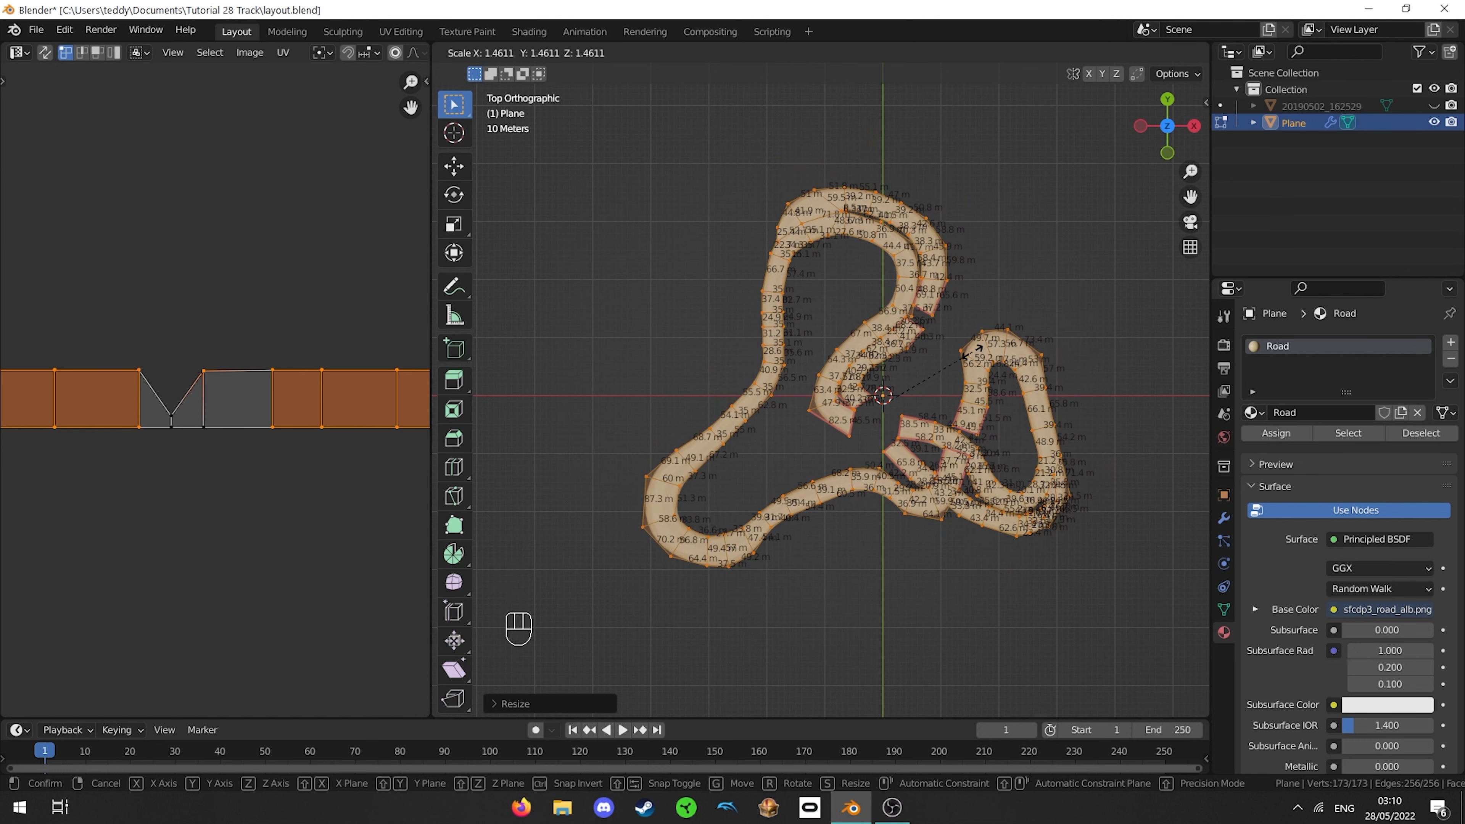
pyautogui.click(987, 349)
pyautogui.keyDown('shift'); pyautogui.moveTo(853, 361); pyautogui.dragTo(944, 381, button='middle'); pyautogui.keyUp('shift')
pyautogui.scroll(8, 868, 375)
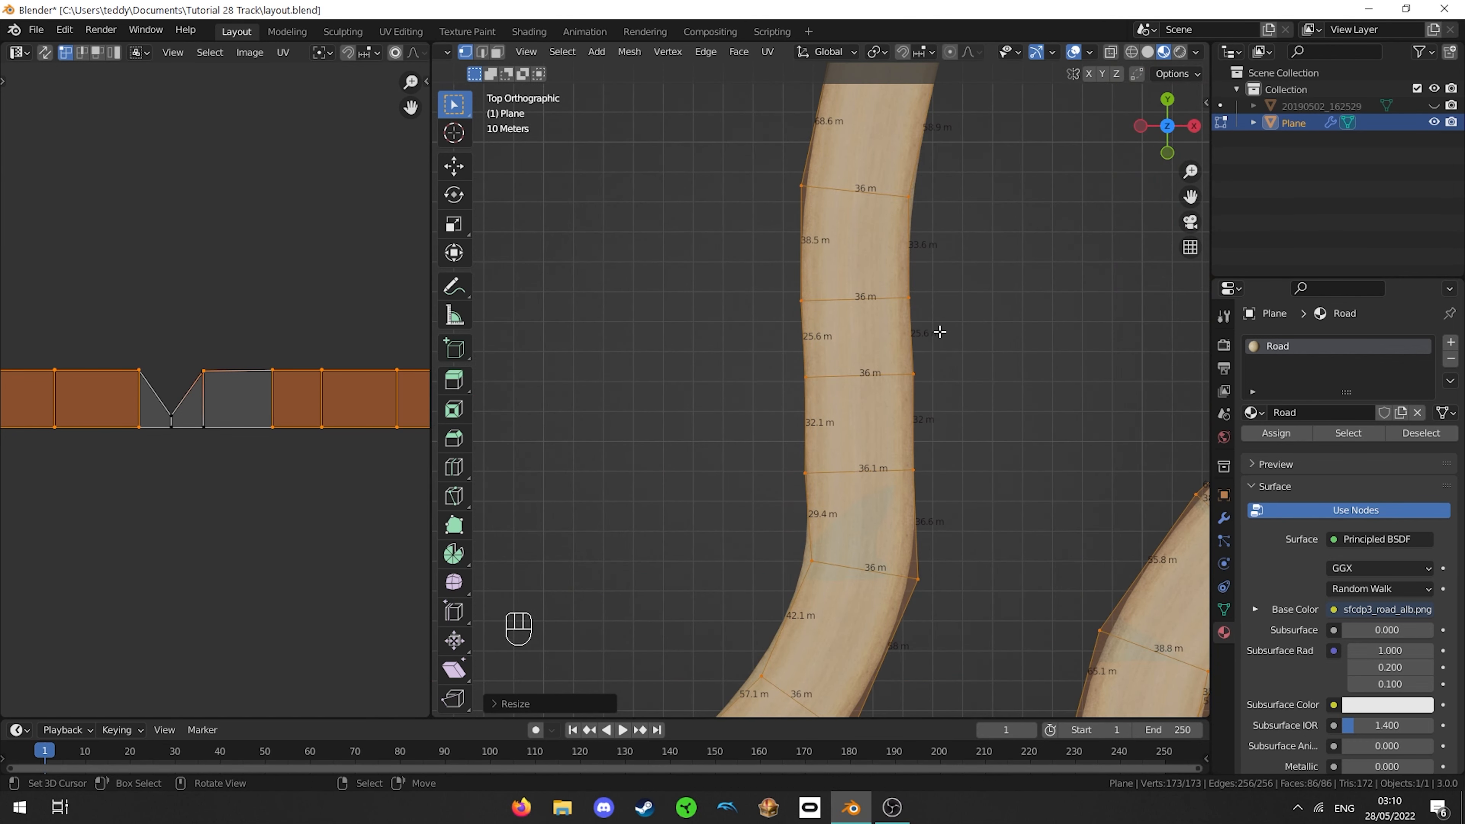
pyautogui.scroll(-8, 919, 268)
# - Leave Edit Mode and move the whole track object along Z in two adjustments so it sits above the grid floor
pyautogui.press('Tab')
pyautogui.moveTo(900, 289); pyautogui.dragTo(859, 344, button='middle')
pyautogui.press('g')
pyautogui.press('z')
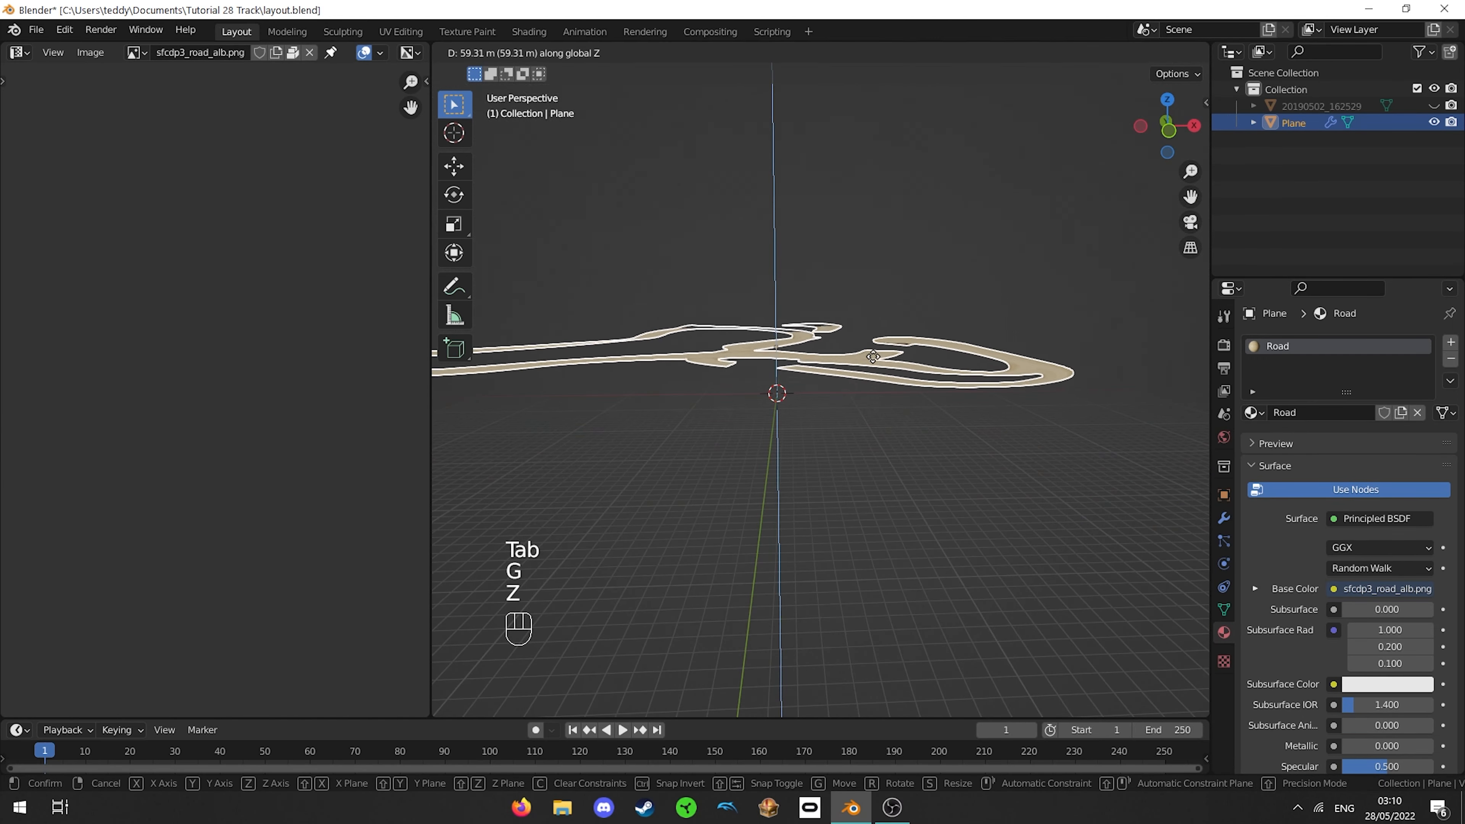
pyautogui.click(877, 333)
pyautogui.press('g')
pyautogui.press('z')
pyautogui.click(857, 355)
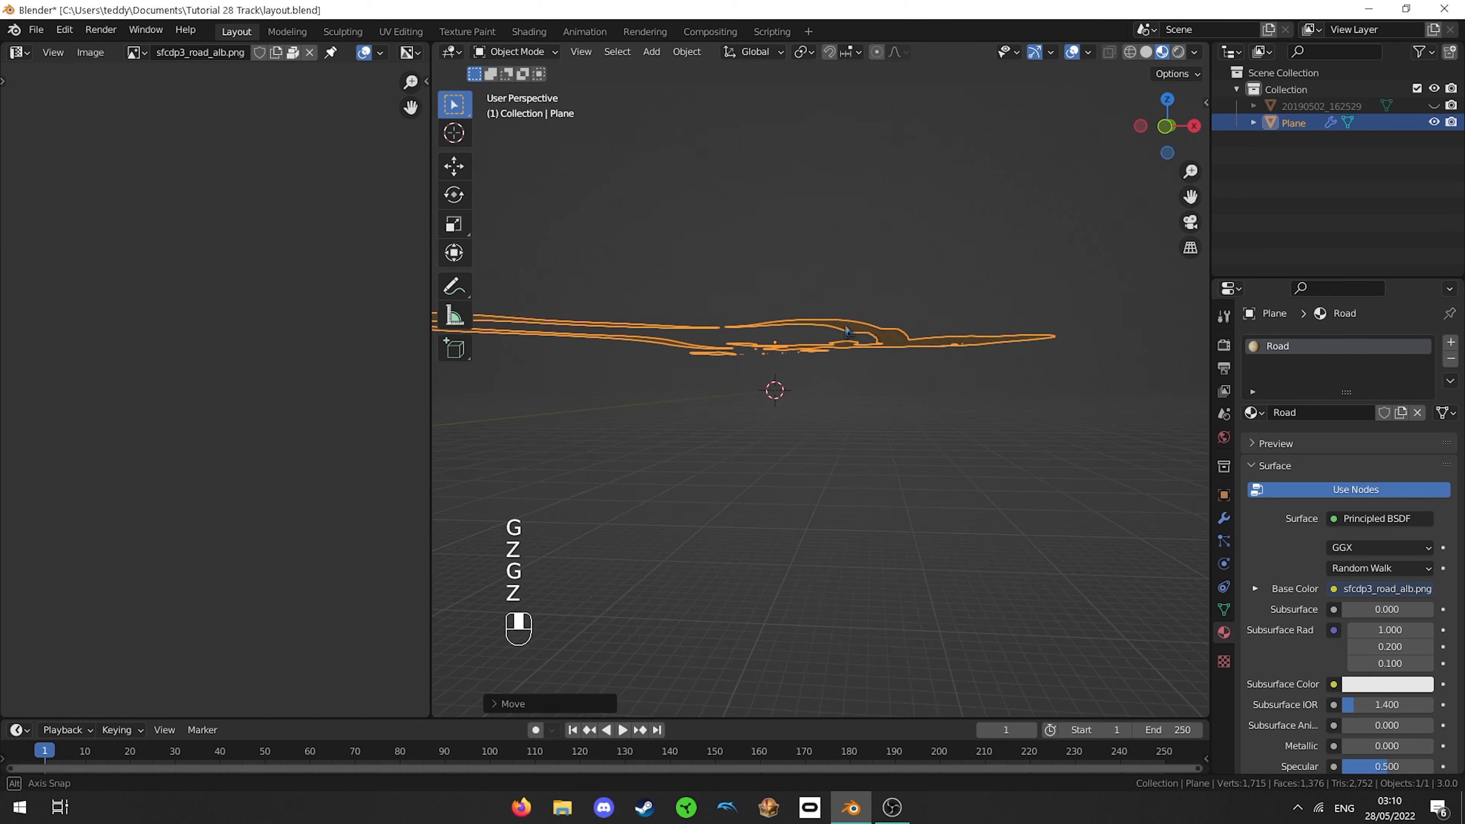
pyautogui.moveTo(856, 355); pyautogui.dragTo(1006, 202, button='middle')
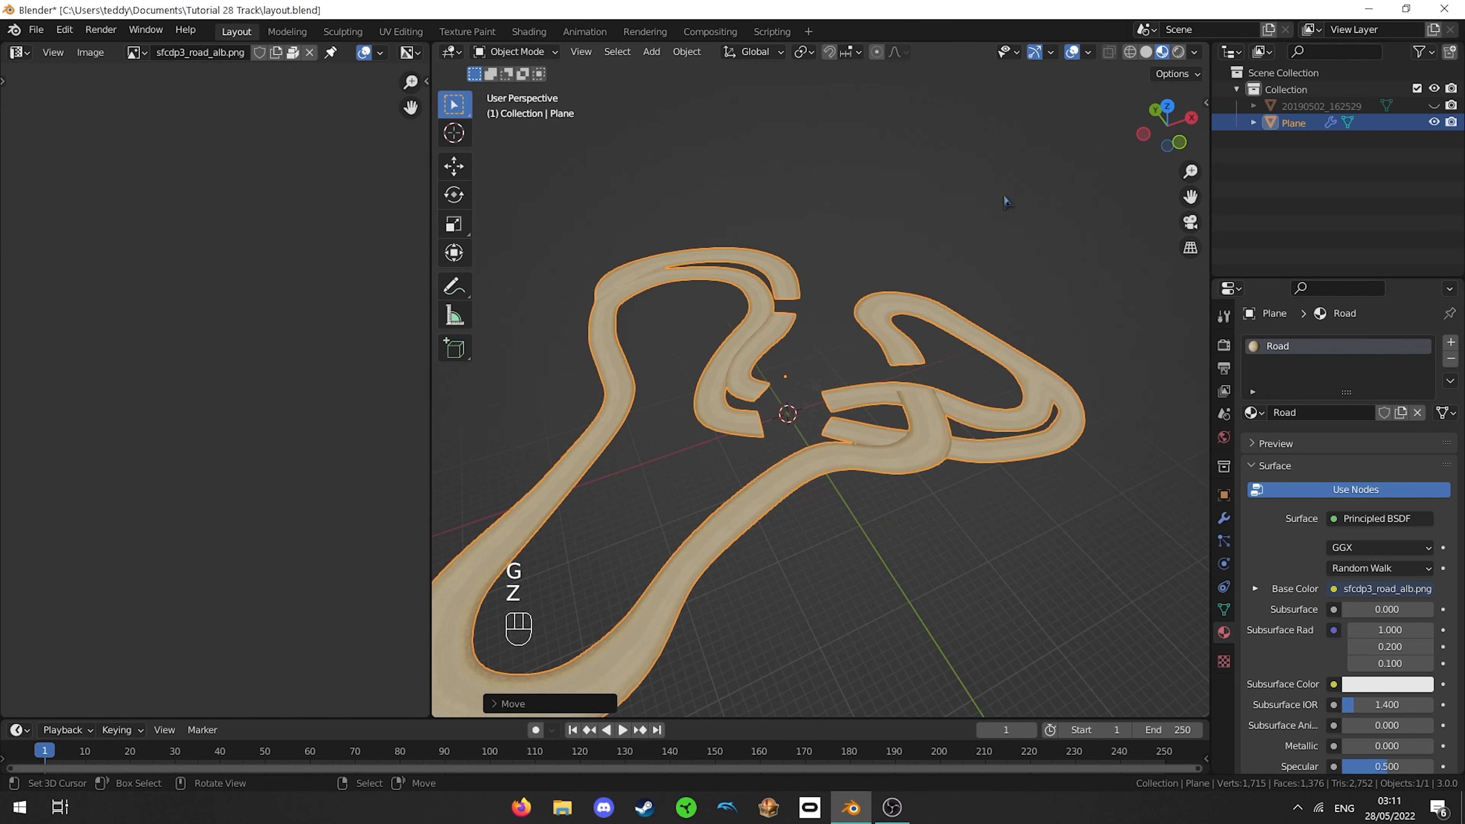
# - Set the viewport's clip end distance to 1000000 m and save the layout.blend file
pyautogui.press('n')
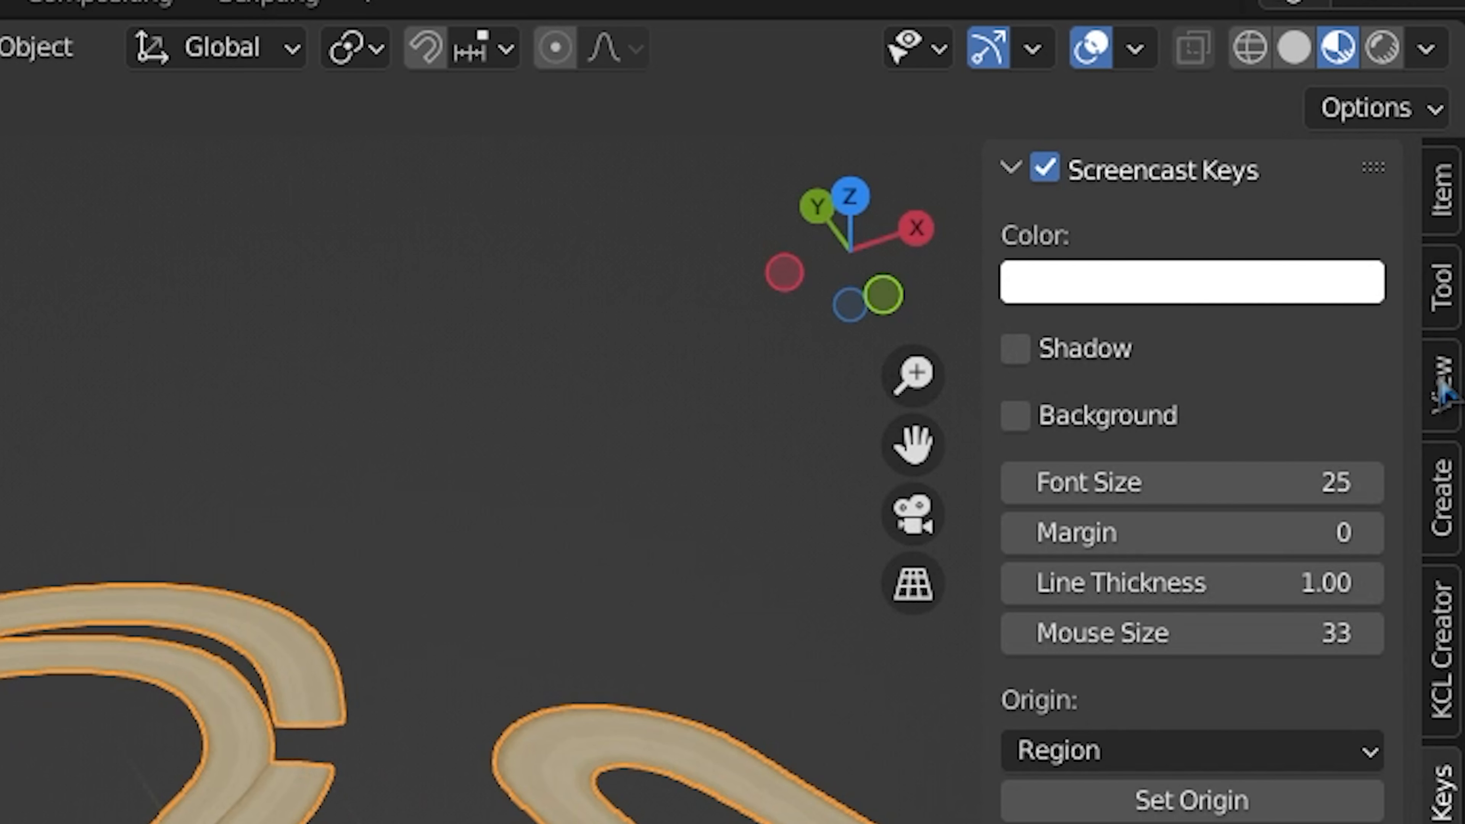
pyautogui.click(1204, 175)
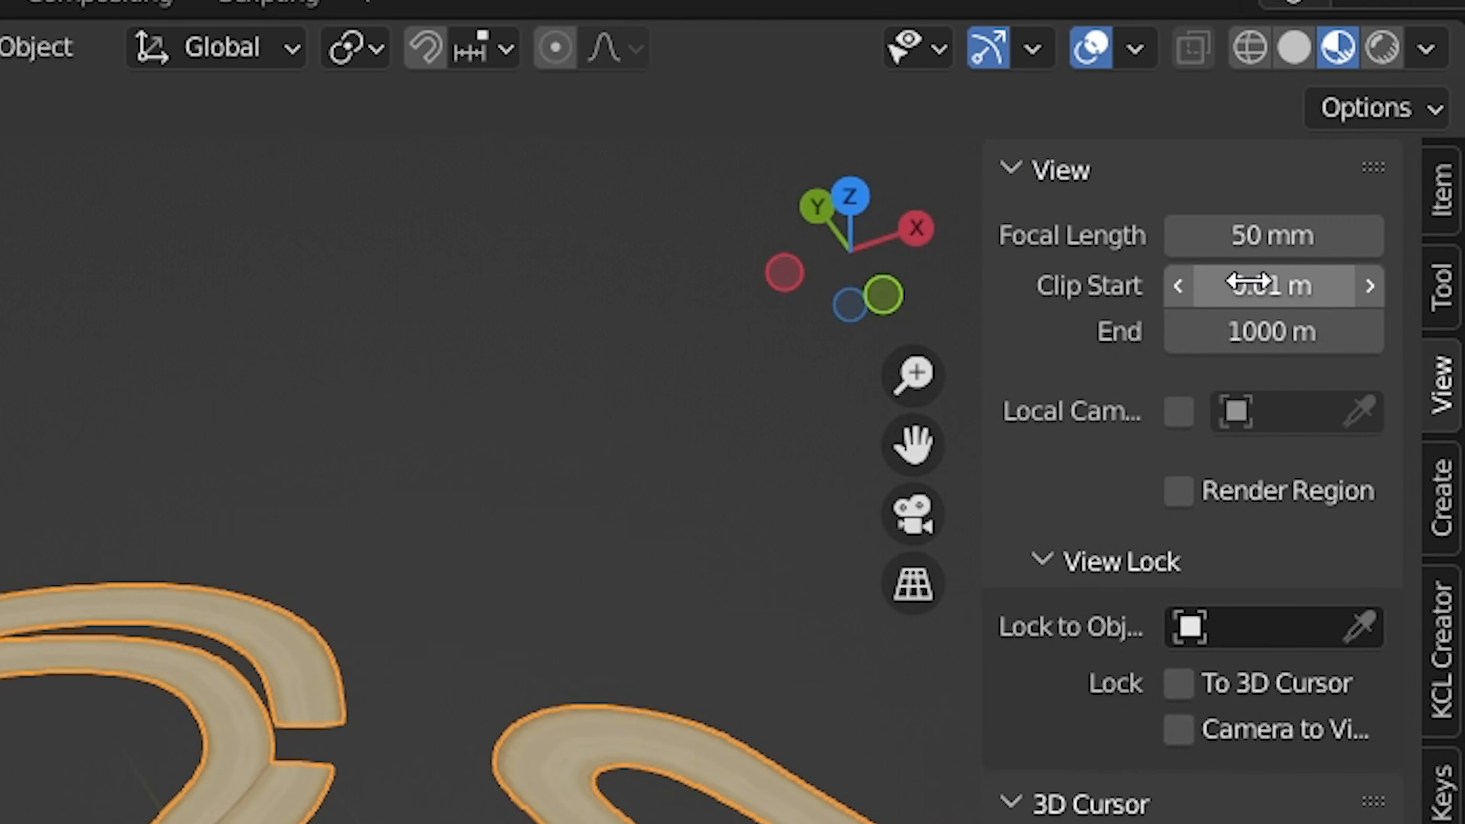
pyautogui.doubleClick(1234, 329)
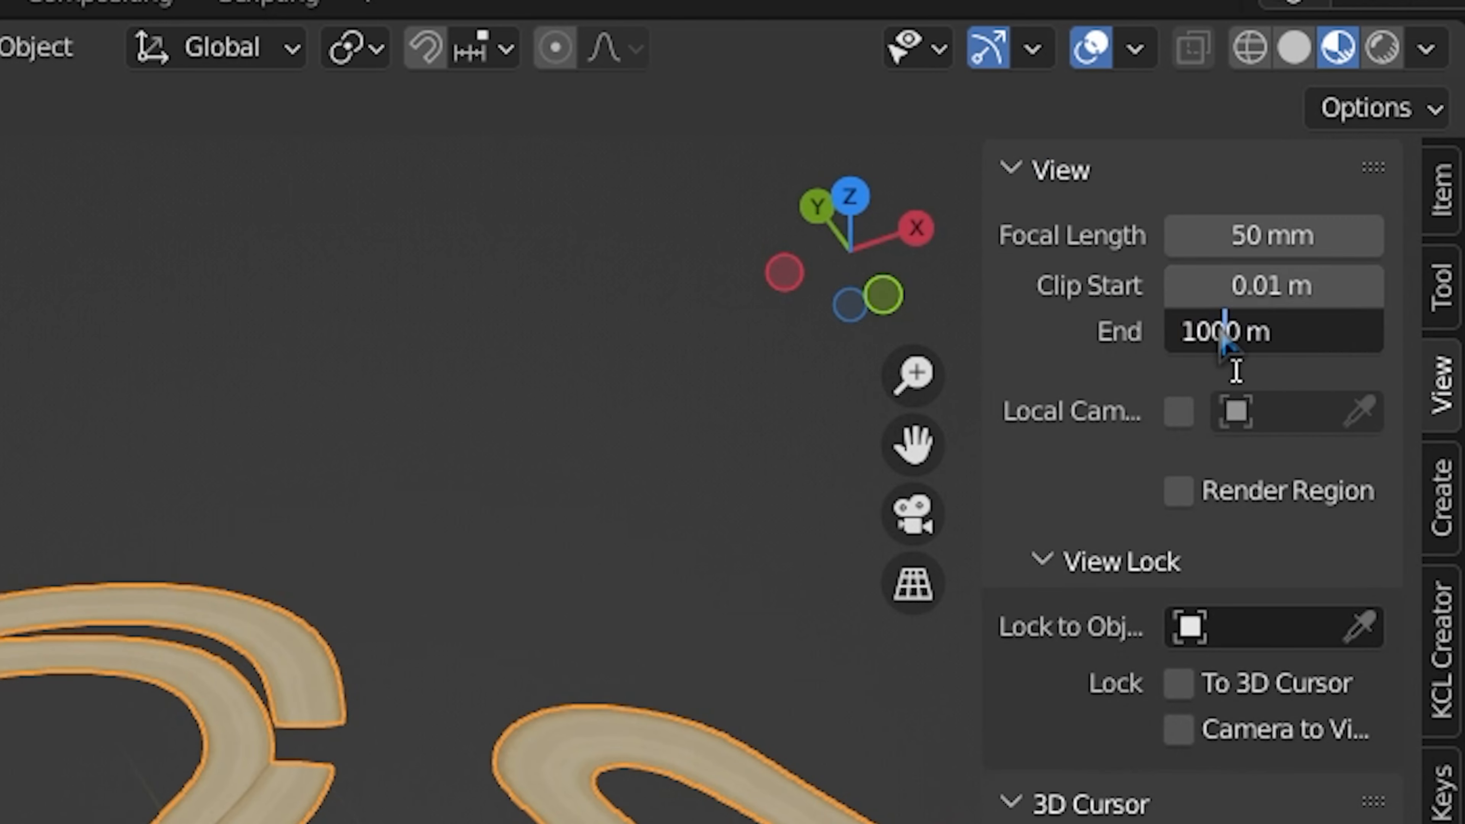
pyautogui.write('000')
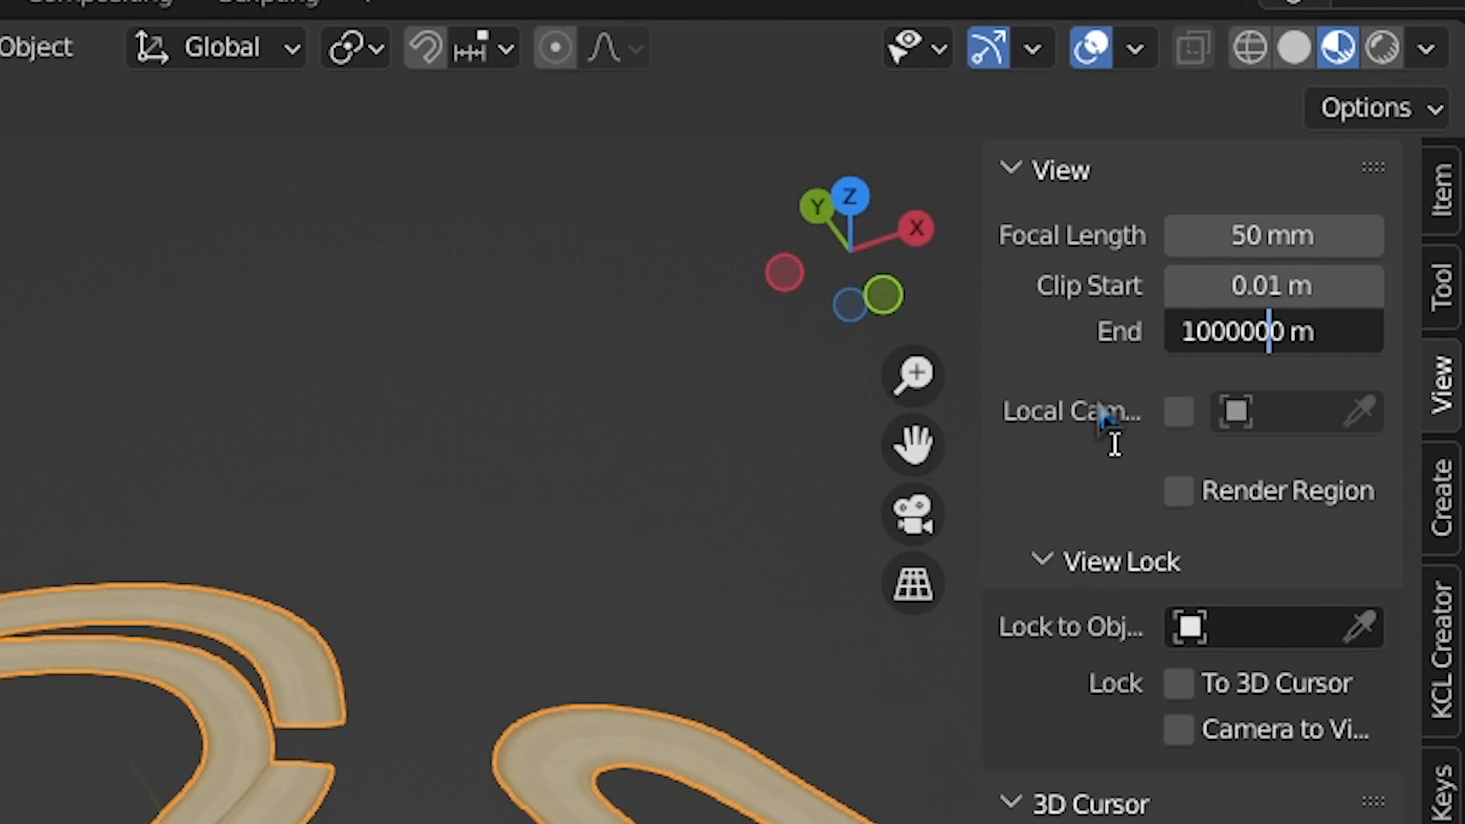
pyautogui.press('Return')
pyautogui.press('n')
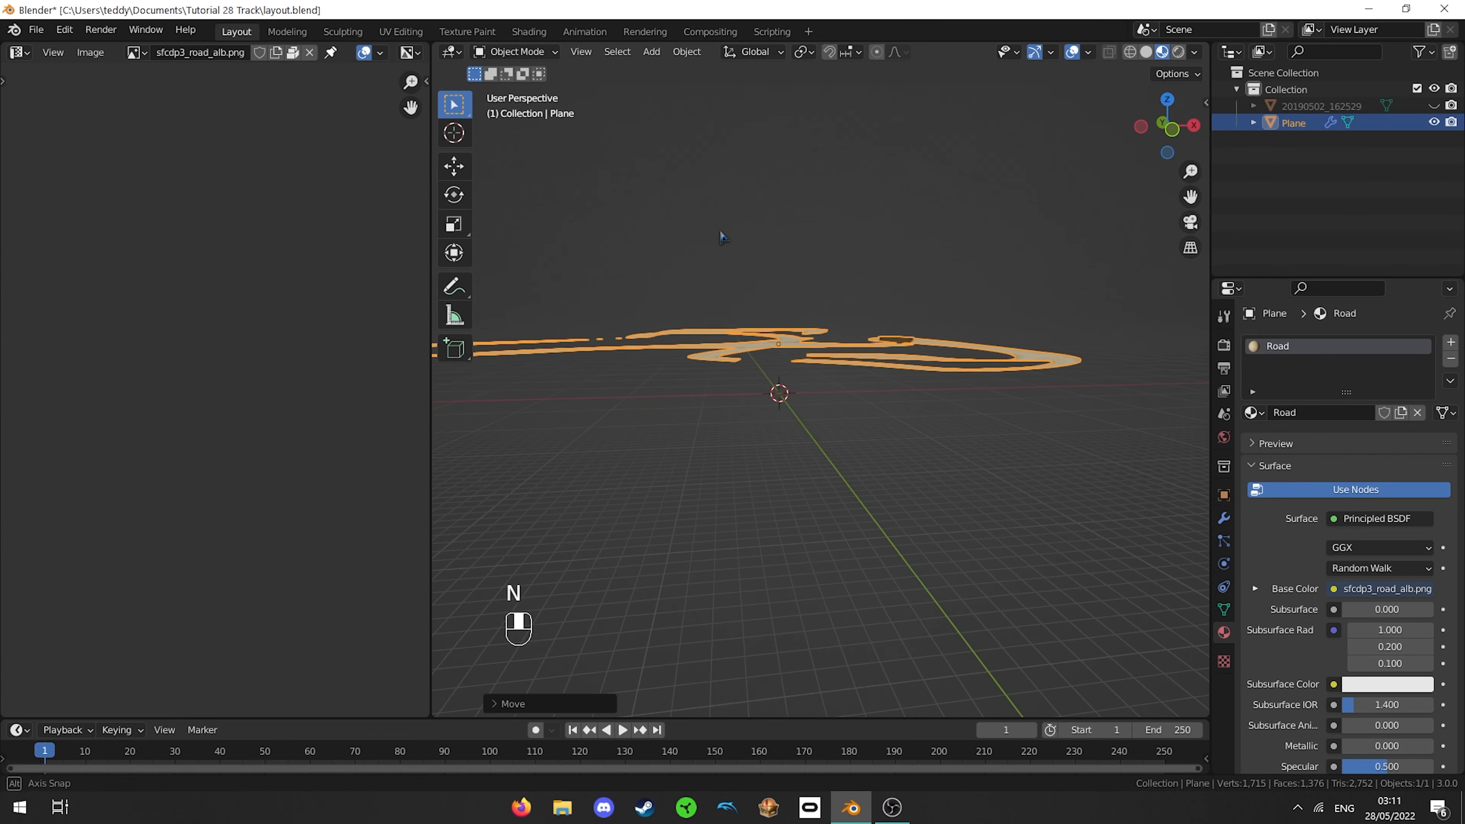
pyautogui.moveTo(141, 538); pyautogui.dragTo(62, 573, button='middle')
pyautogui.hotkey('ctrl', 's')
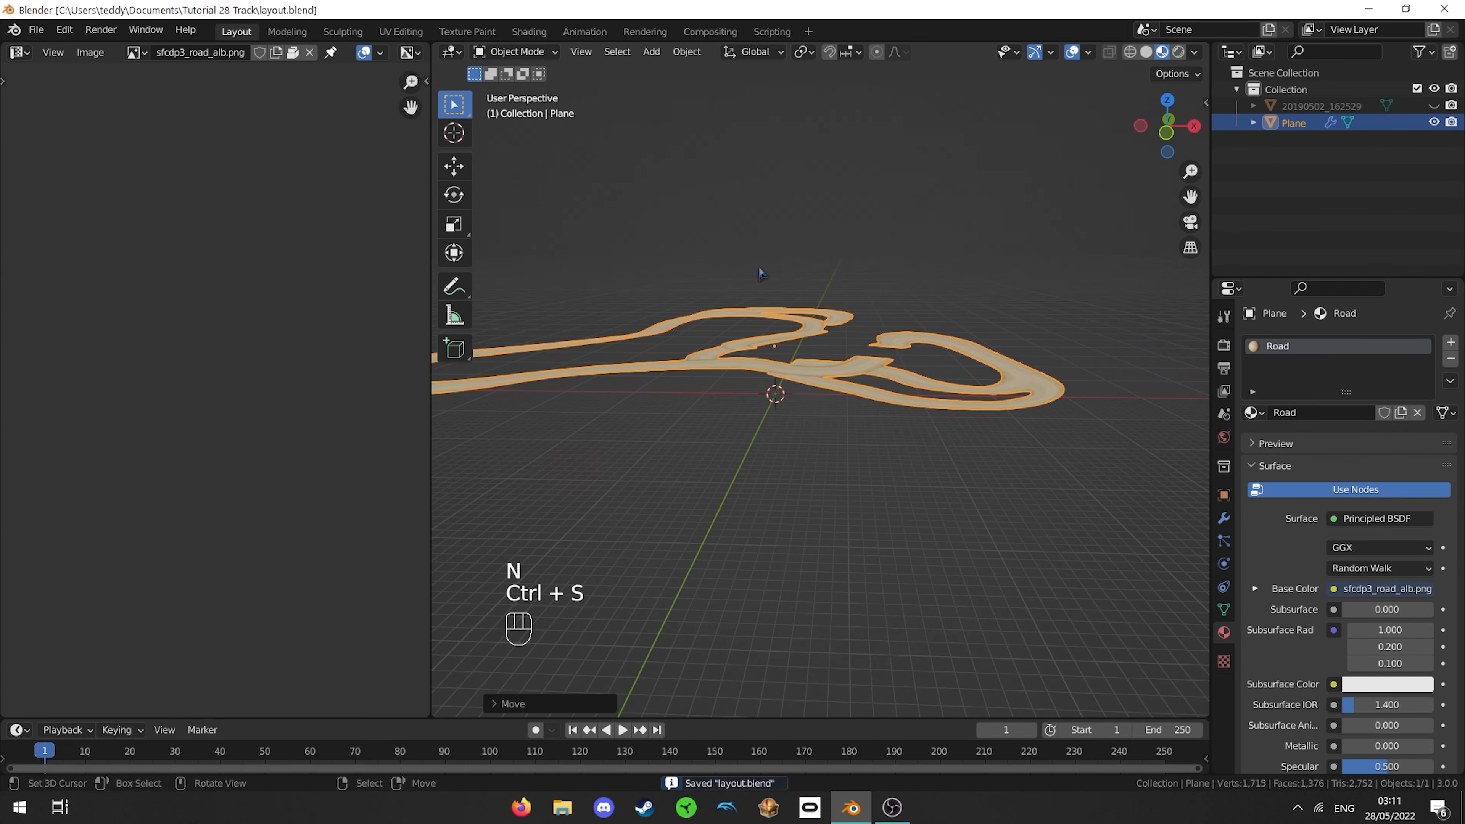